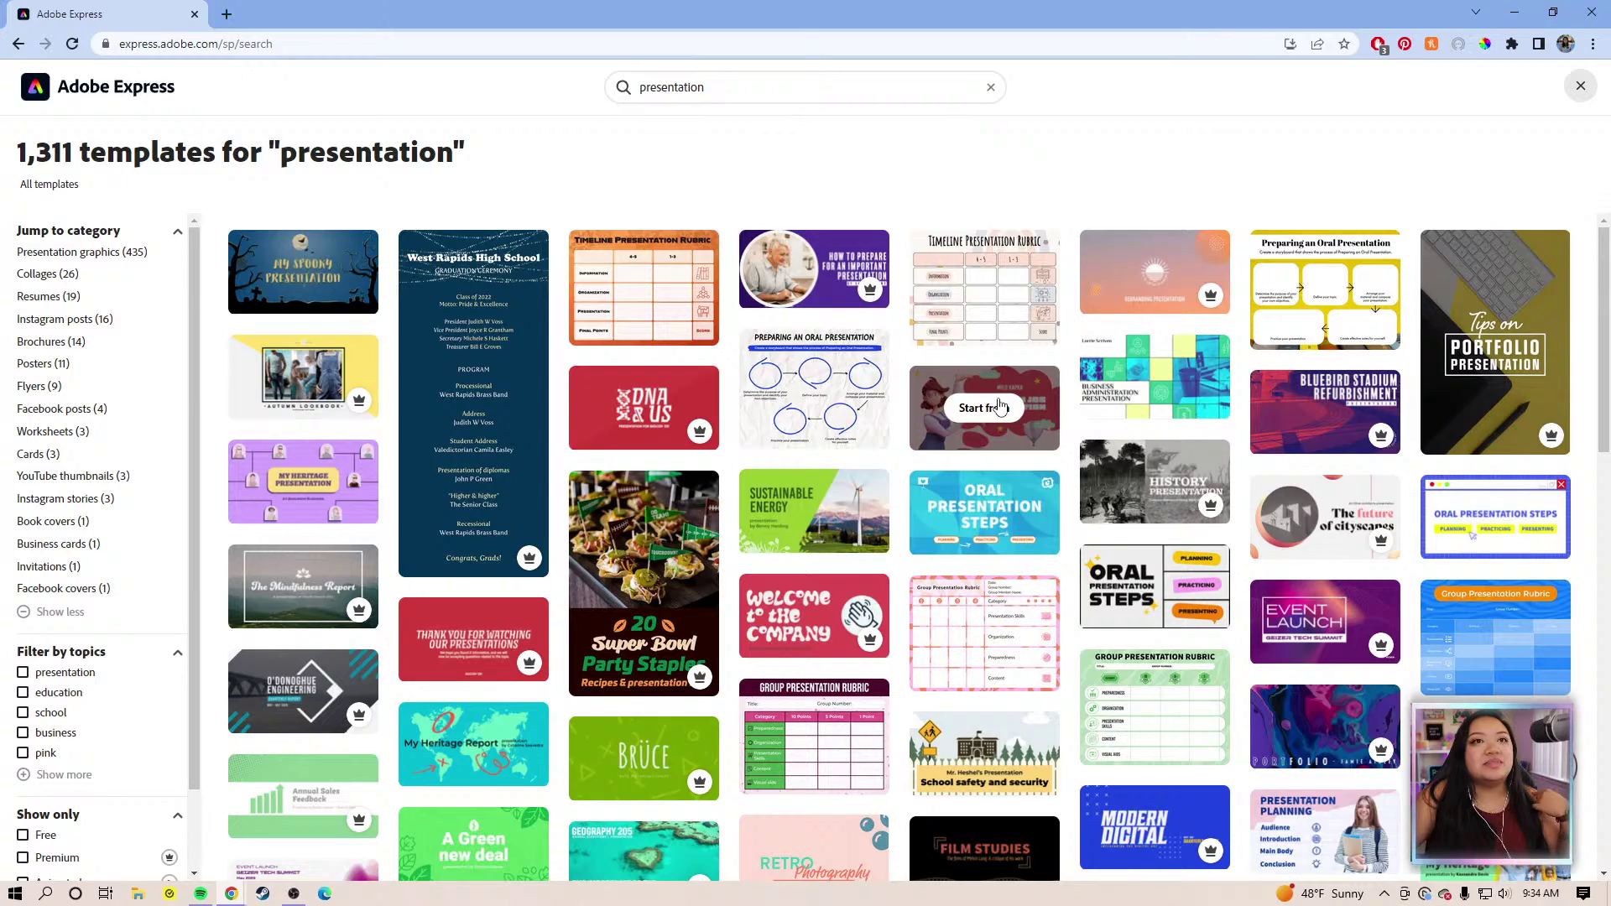
Browse the presentation templates and start a project from the red "Meet the Creative Team" design
scroll(998, 407, down, 15)
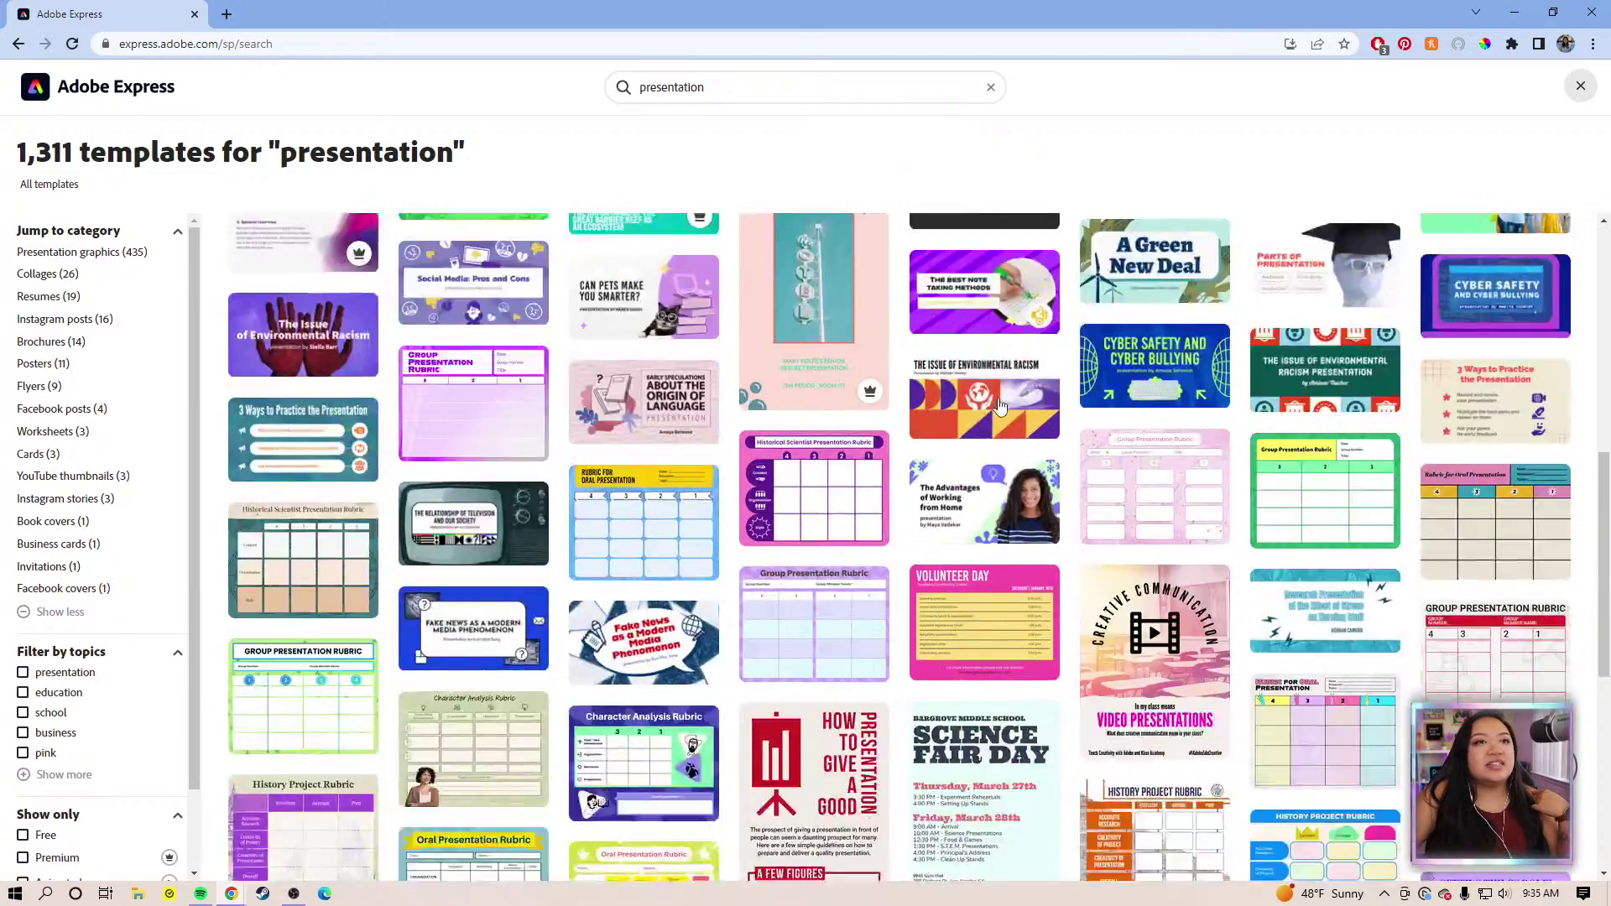
scroll(998, 407, down, 7)
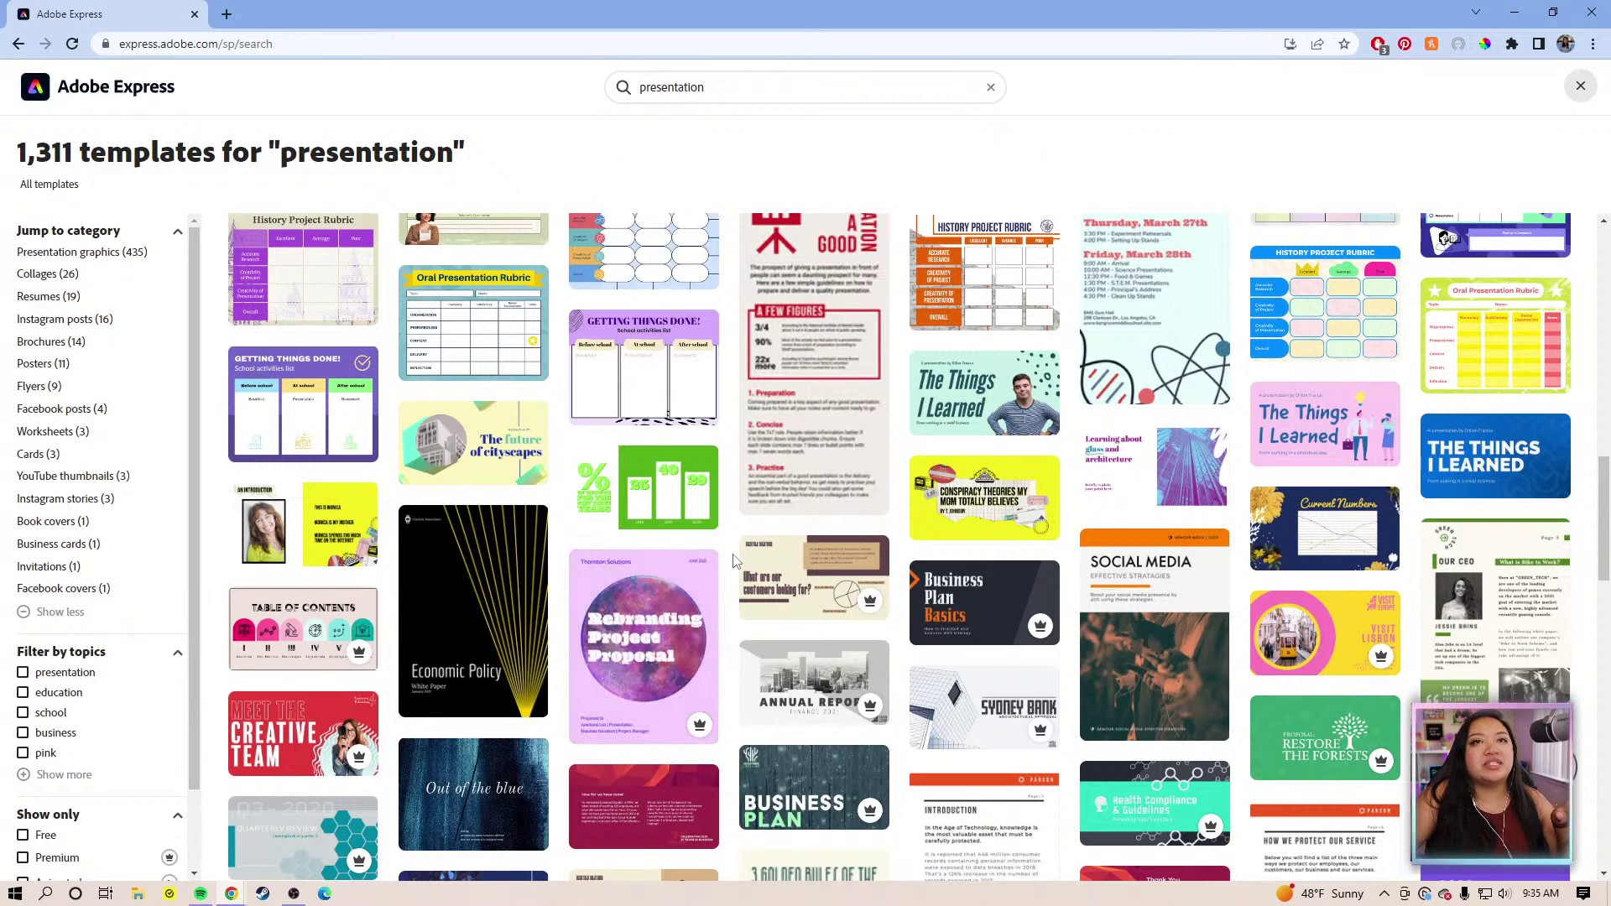
scroll(732, 560, down, 7)
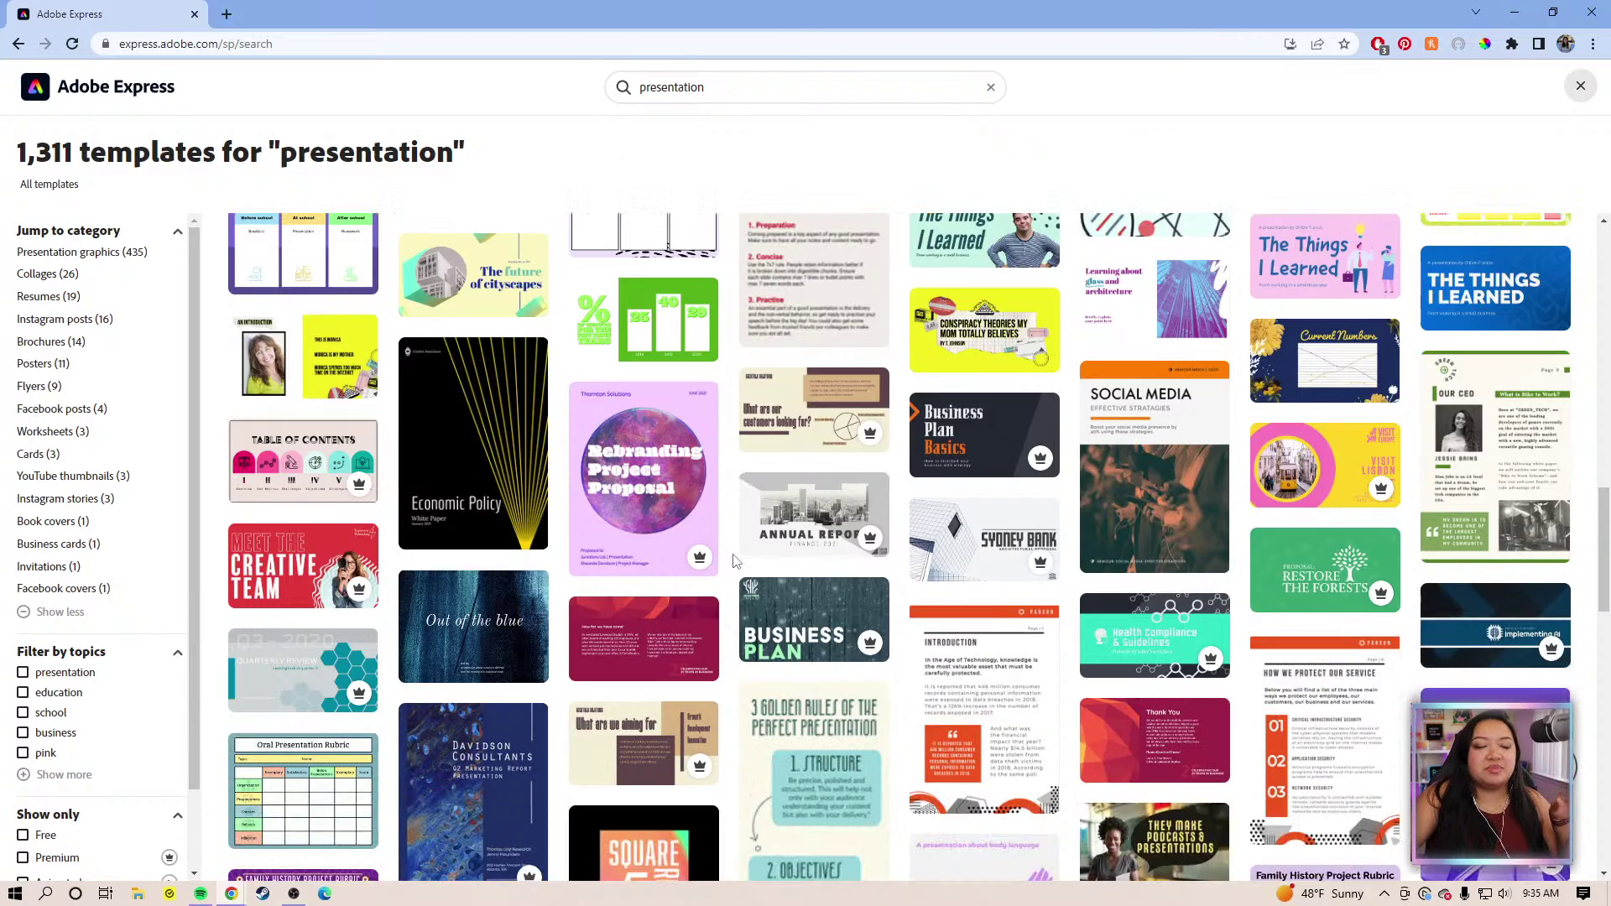
scroll(733, 560, down, 2)
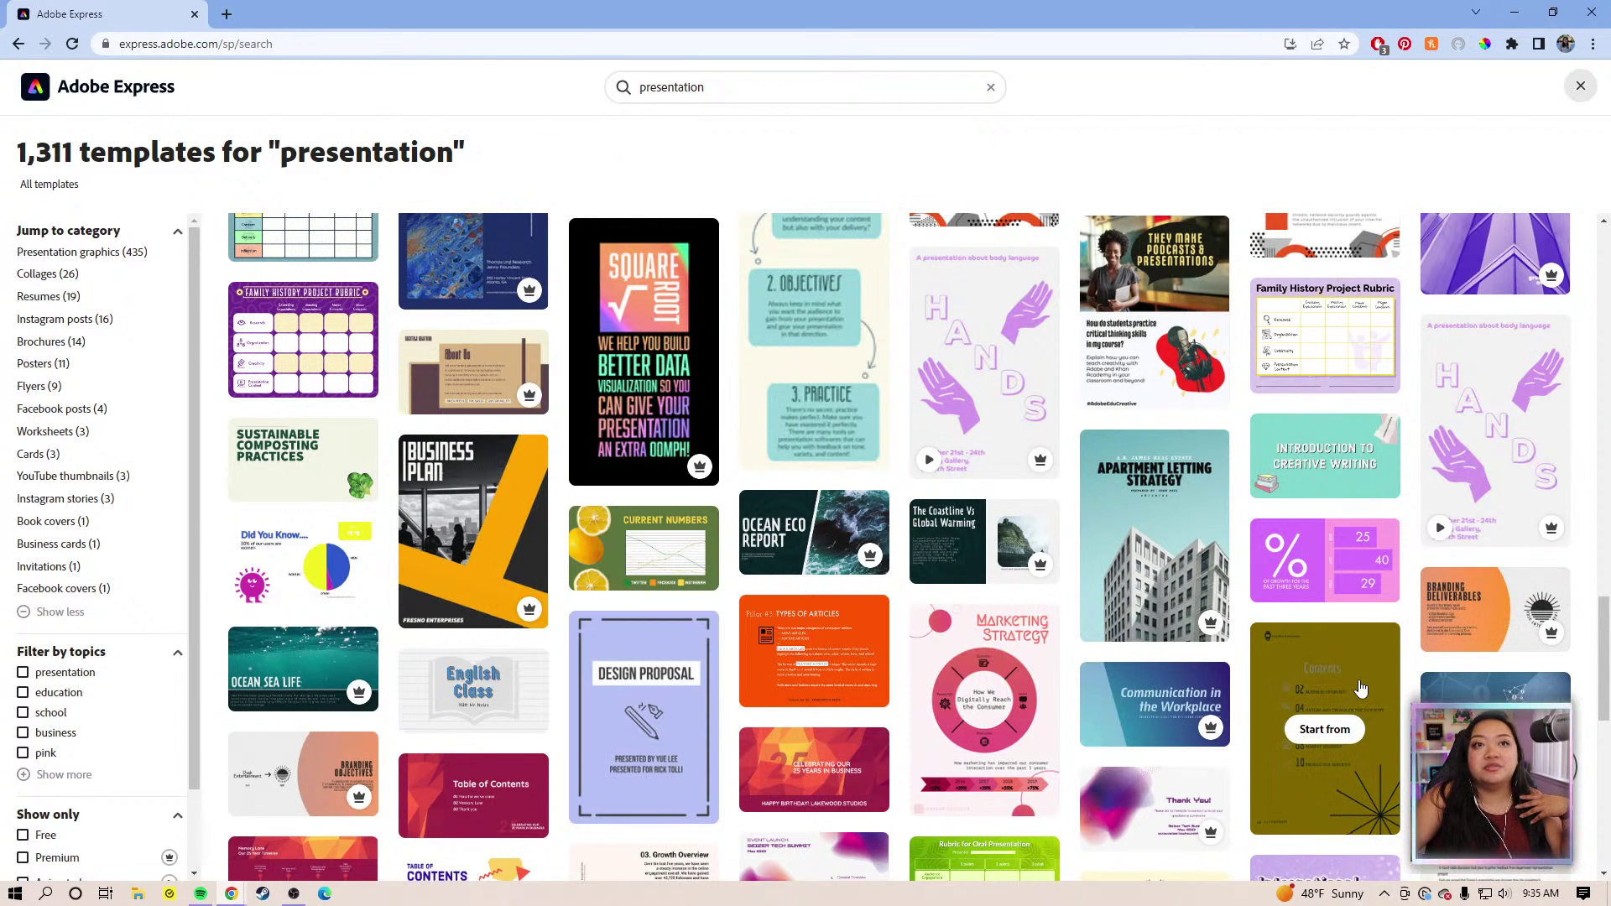
scroll(1361, 684, down, 6)
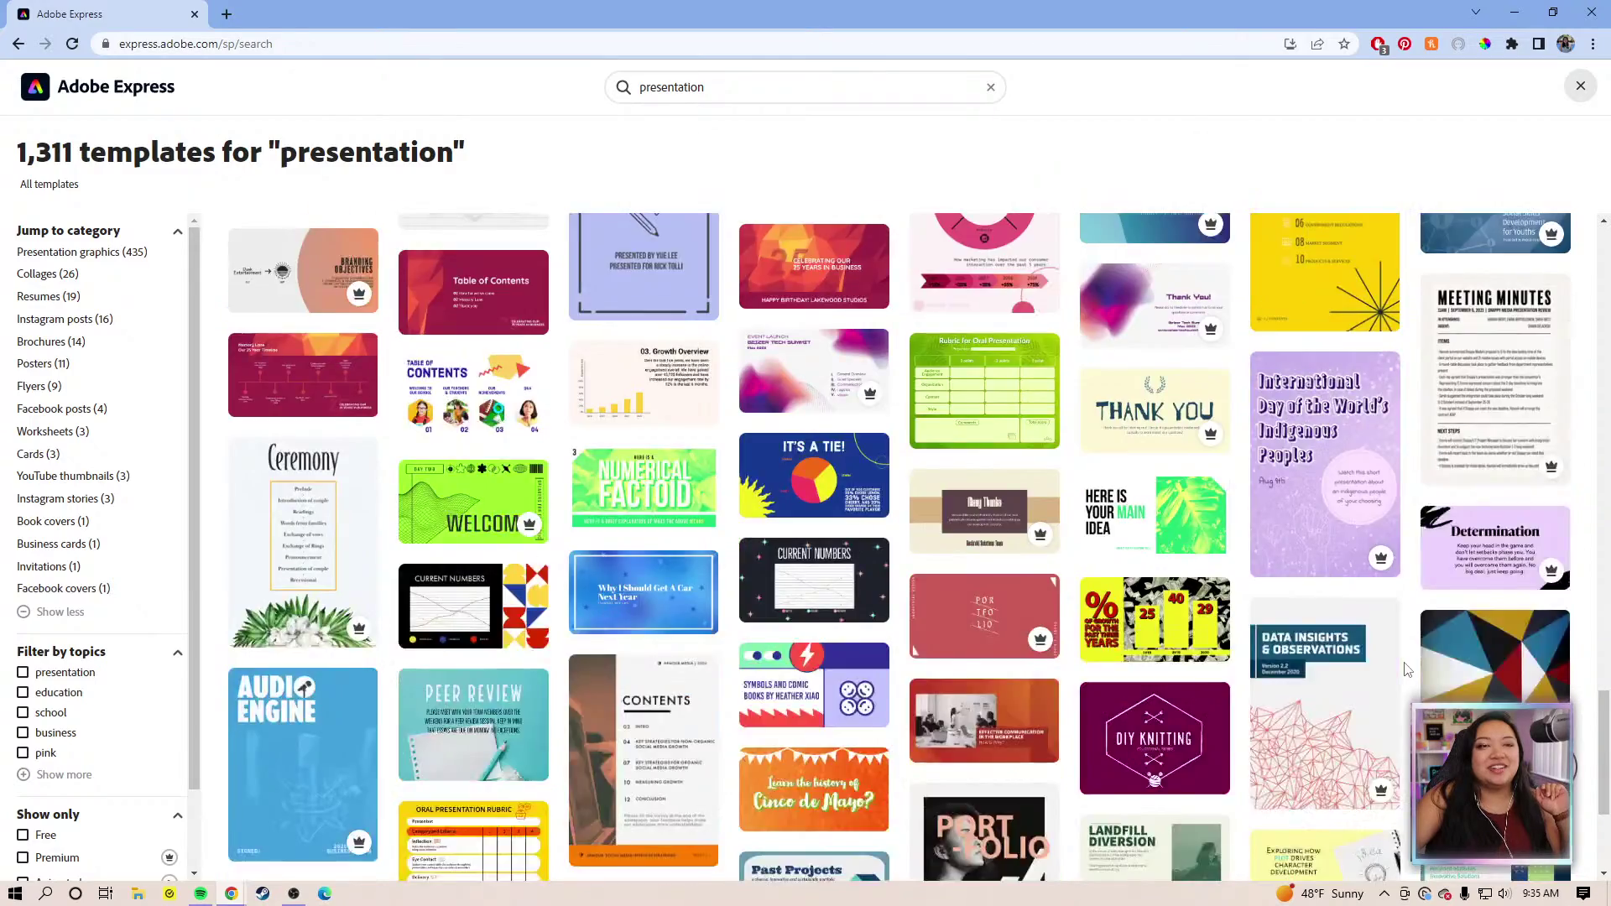
scroll(1407, 669, up, 5)
scroll(1407, 669, up, 8)
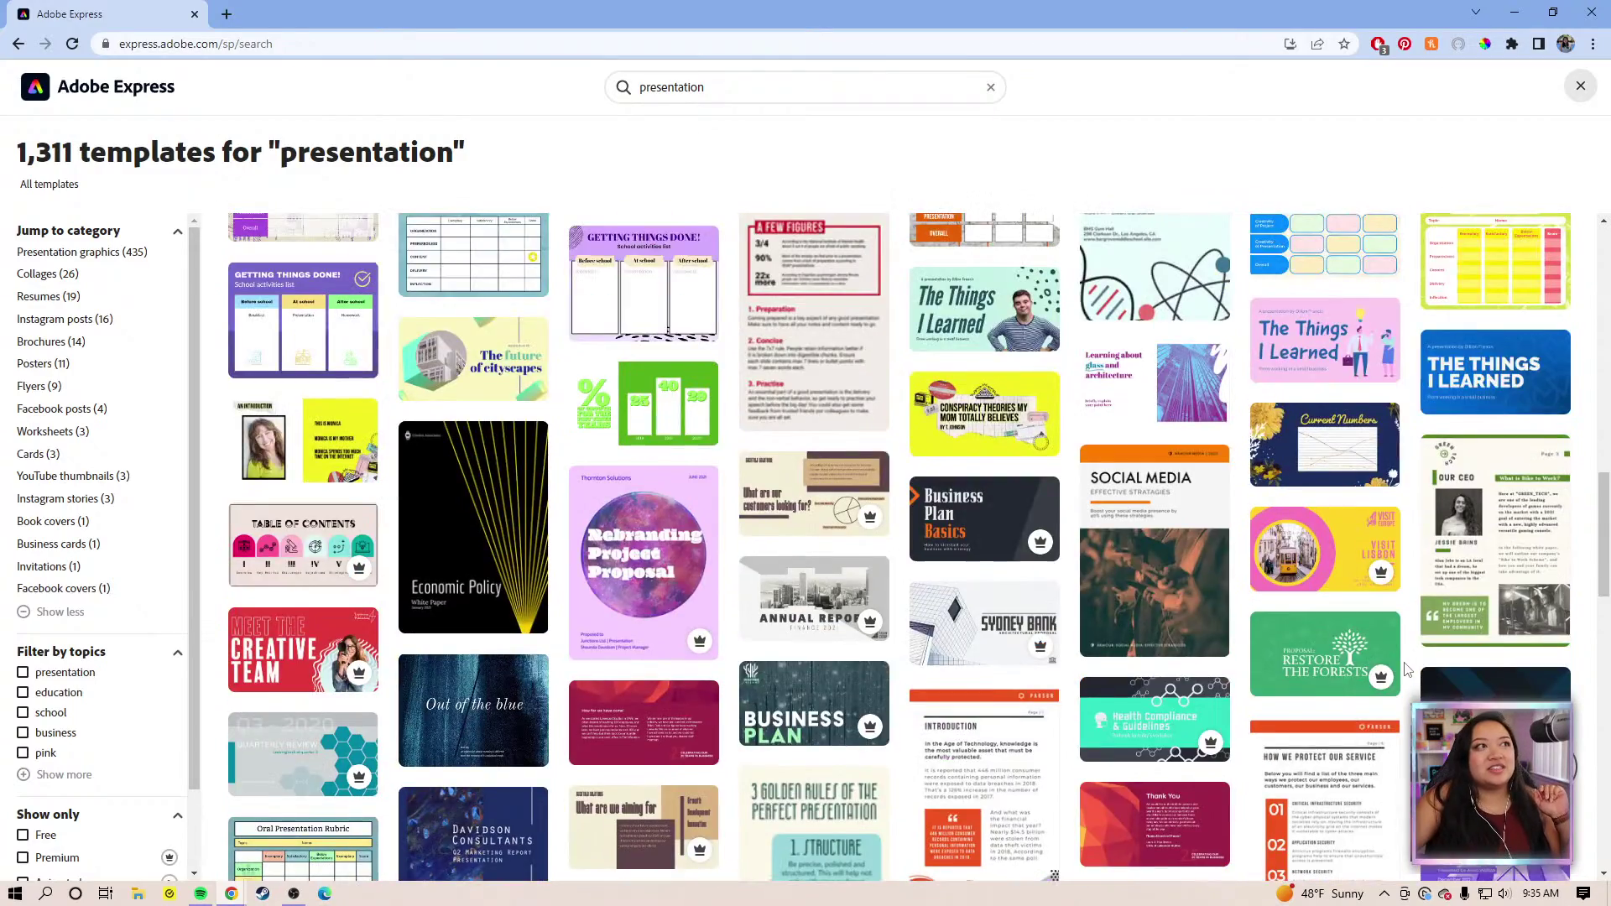
scroll(1407, 669, up, 1)
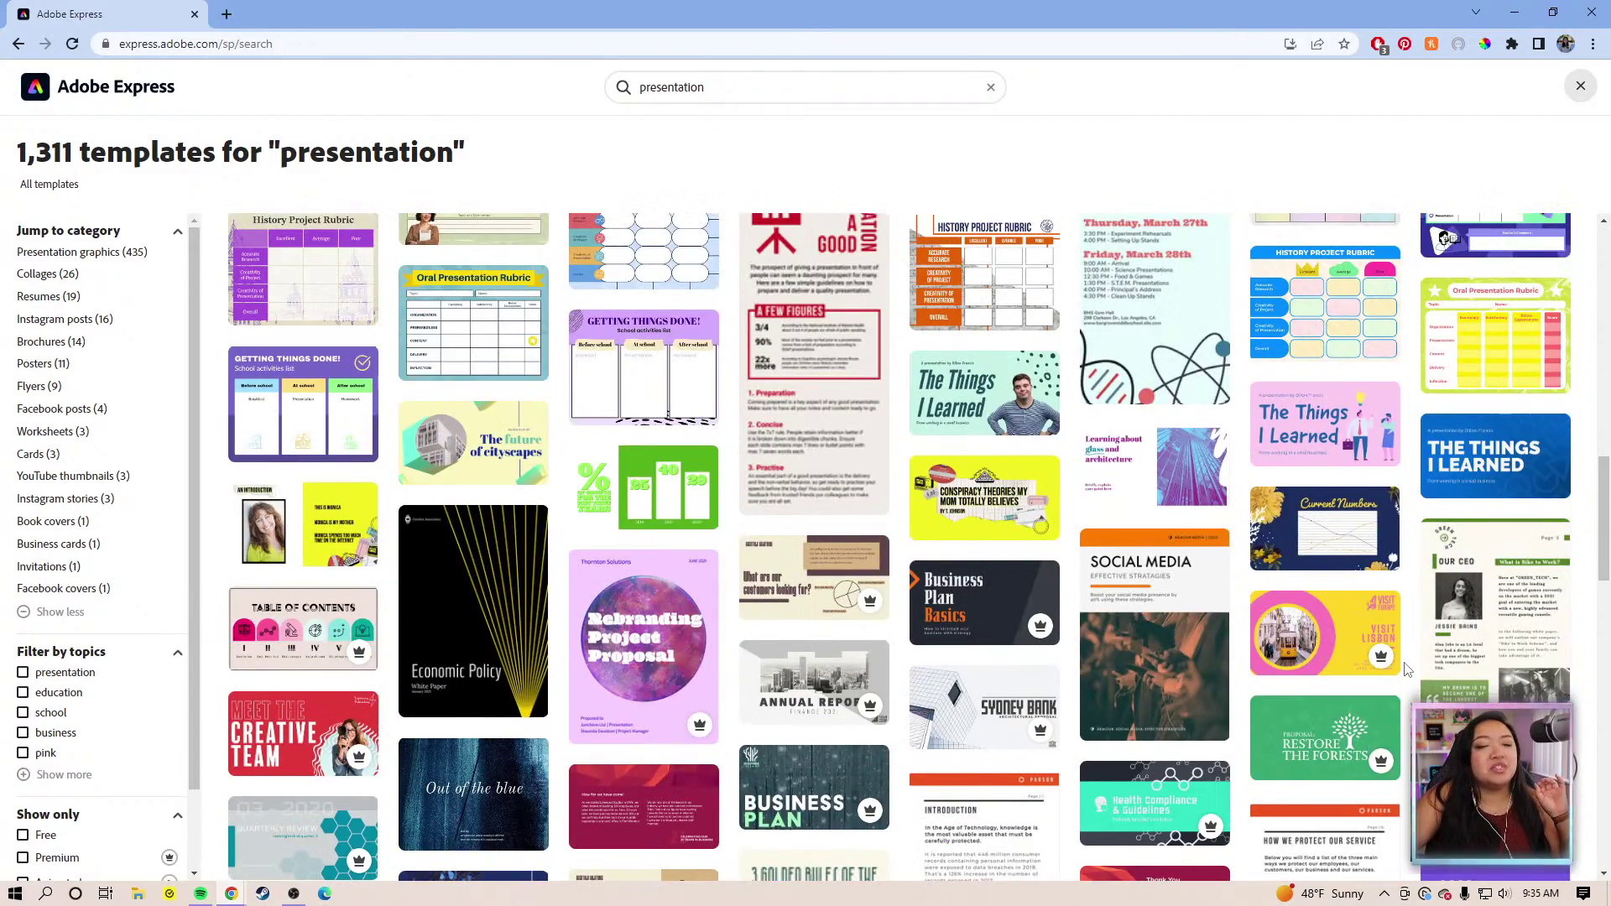
scroll(1407, 668, down, 1)
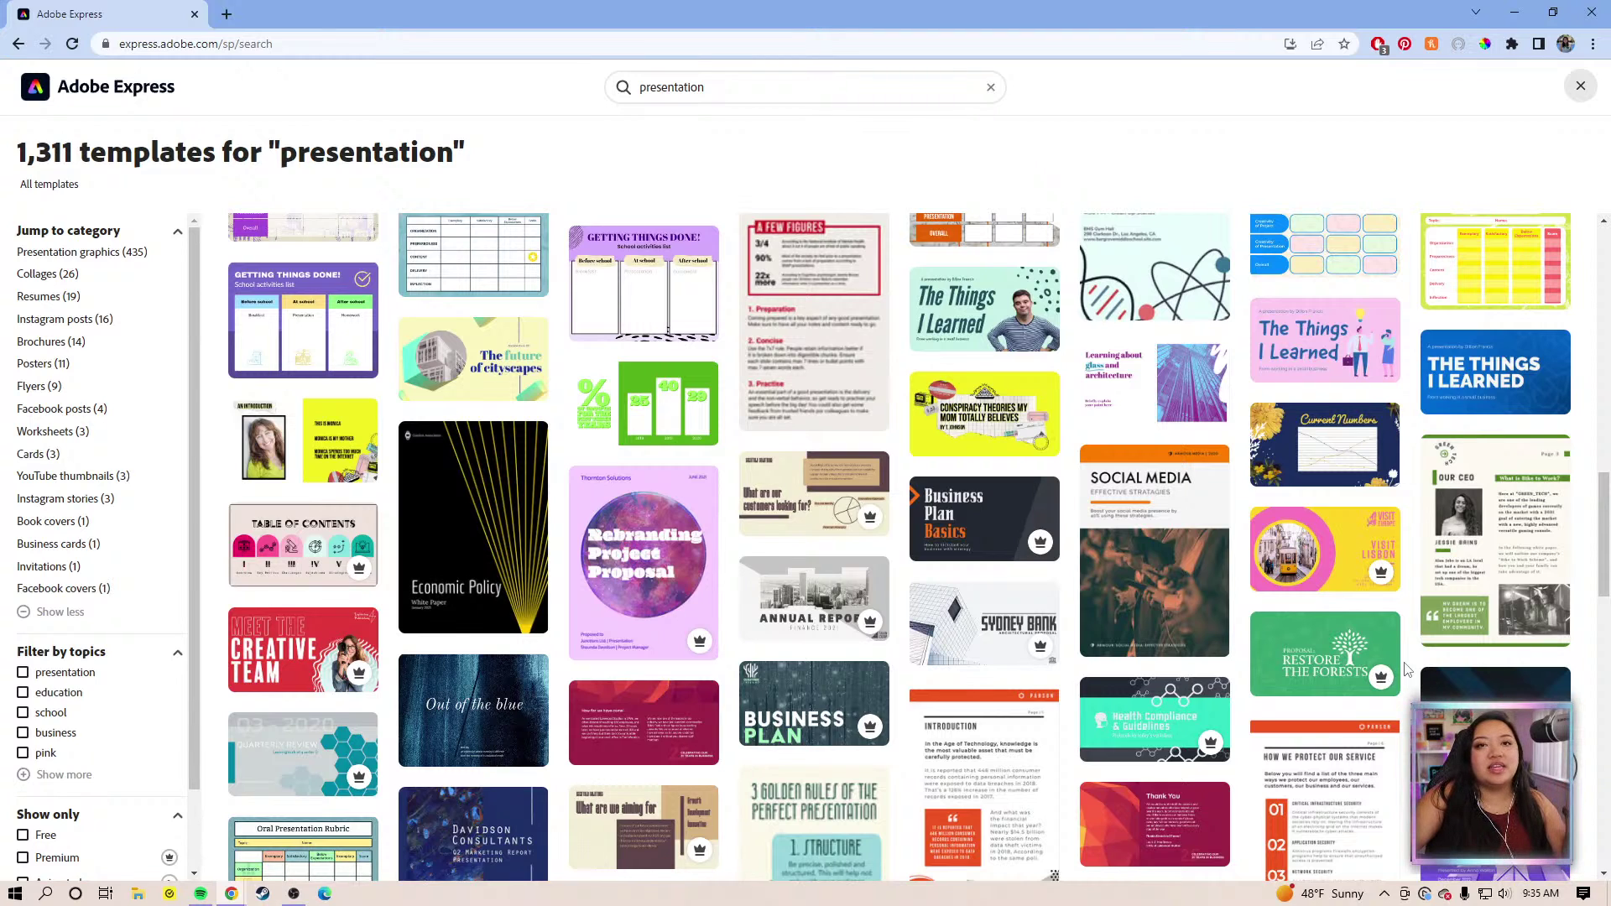
mouse_move(1388, 674)
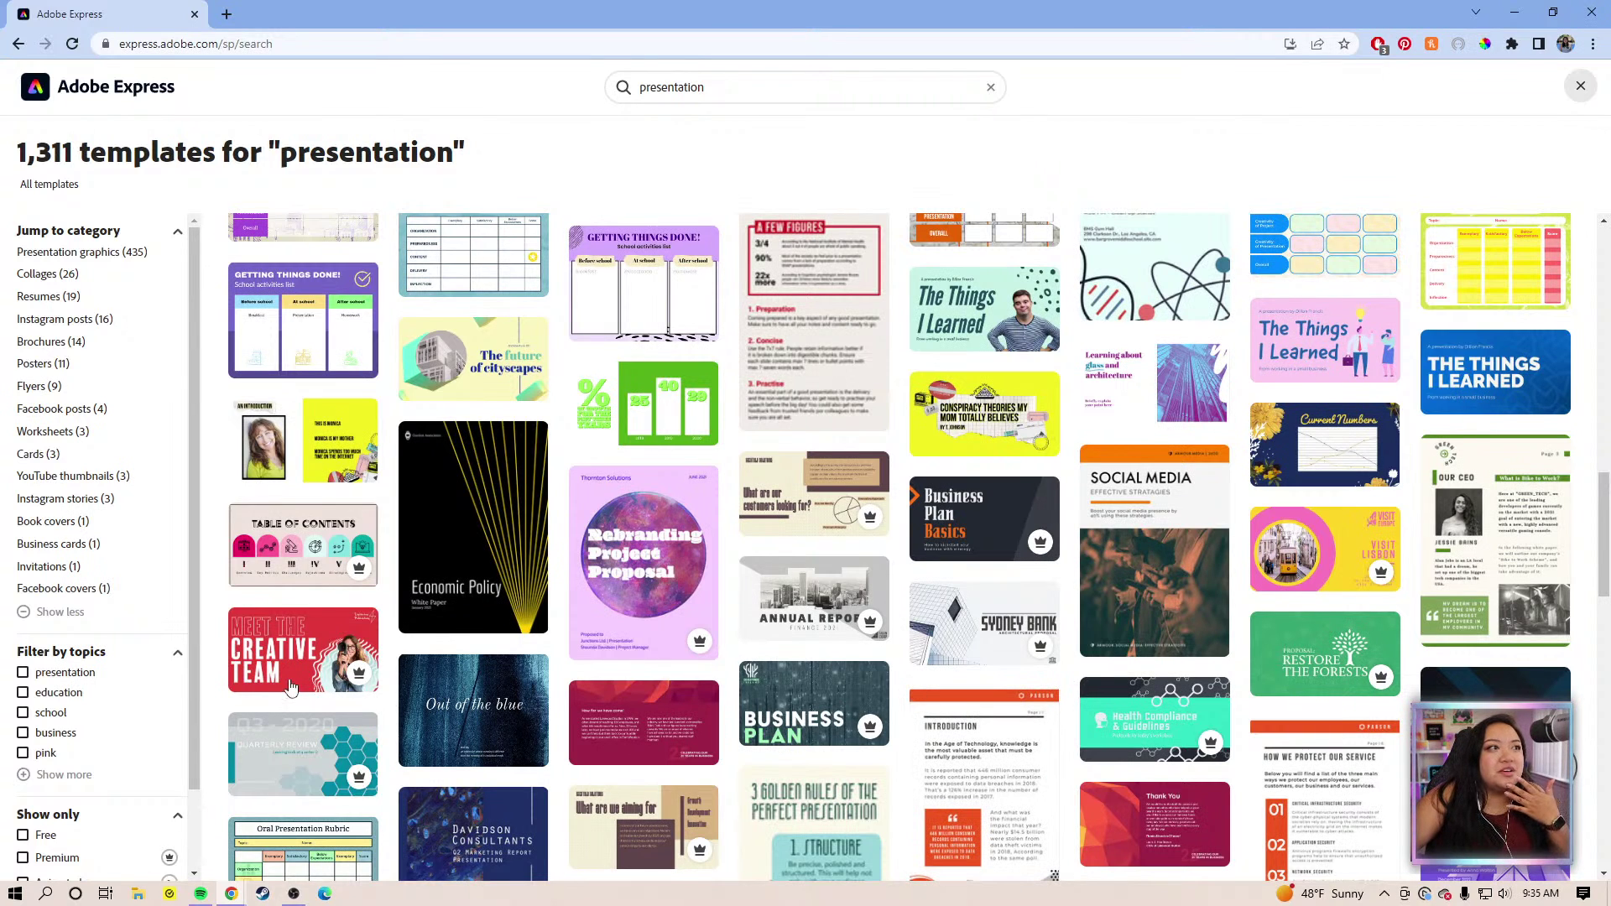
click(286, 650)
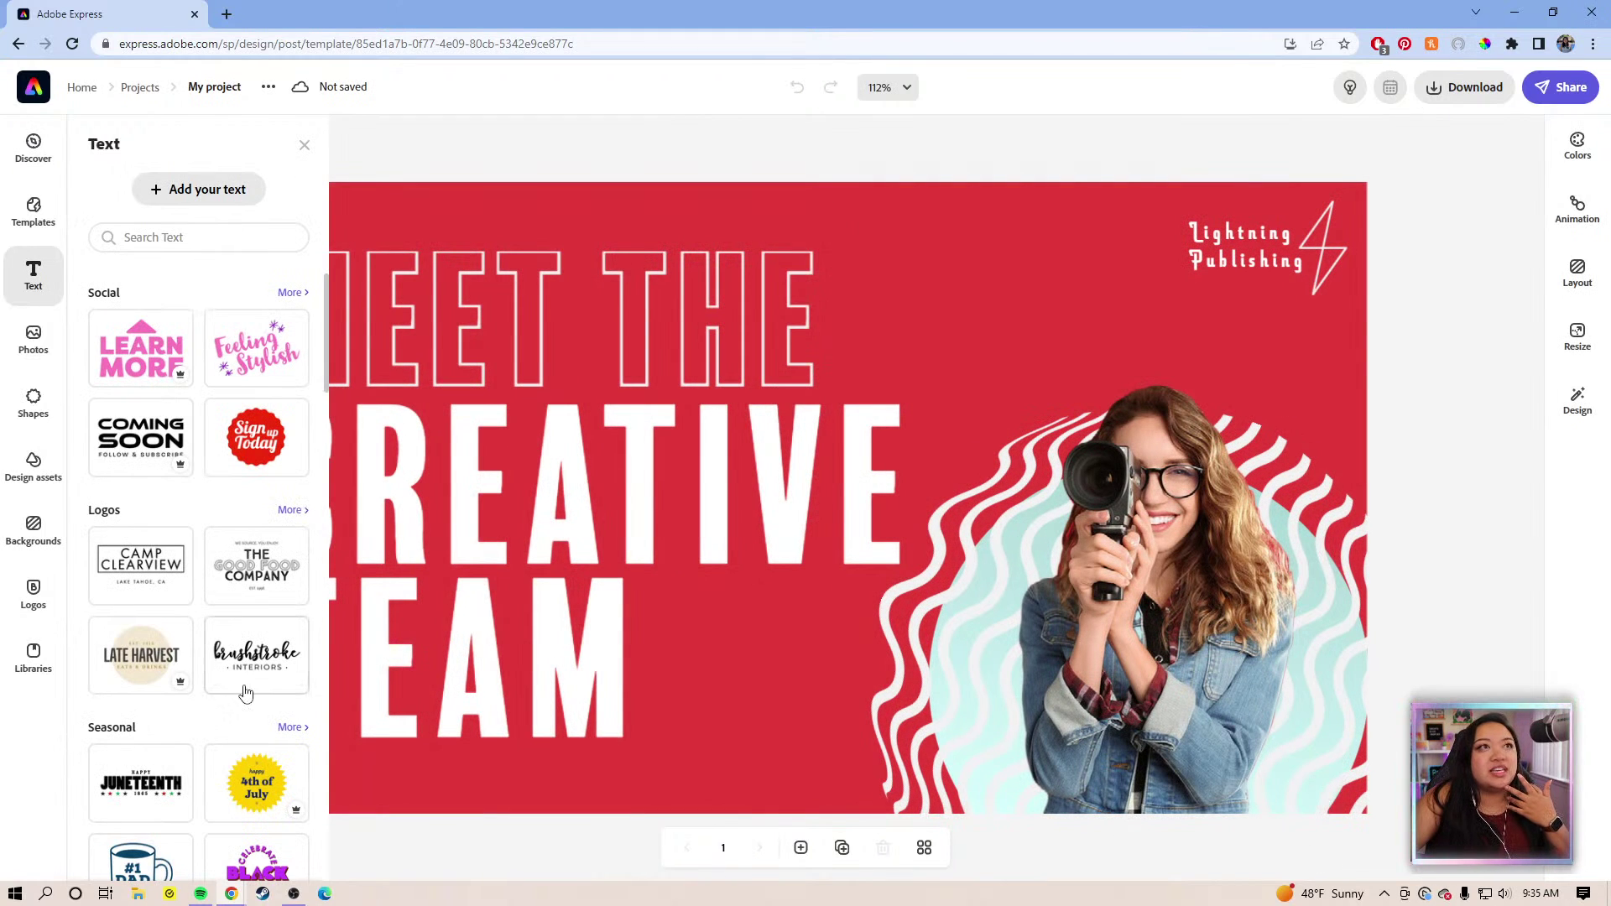
click(612, 162)
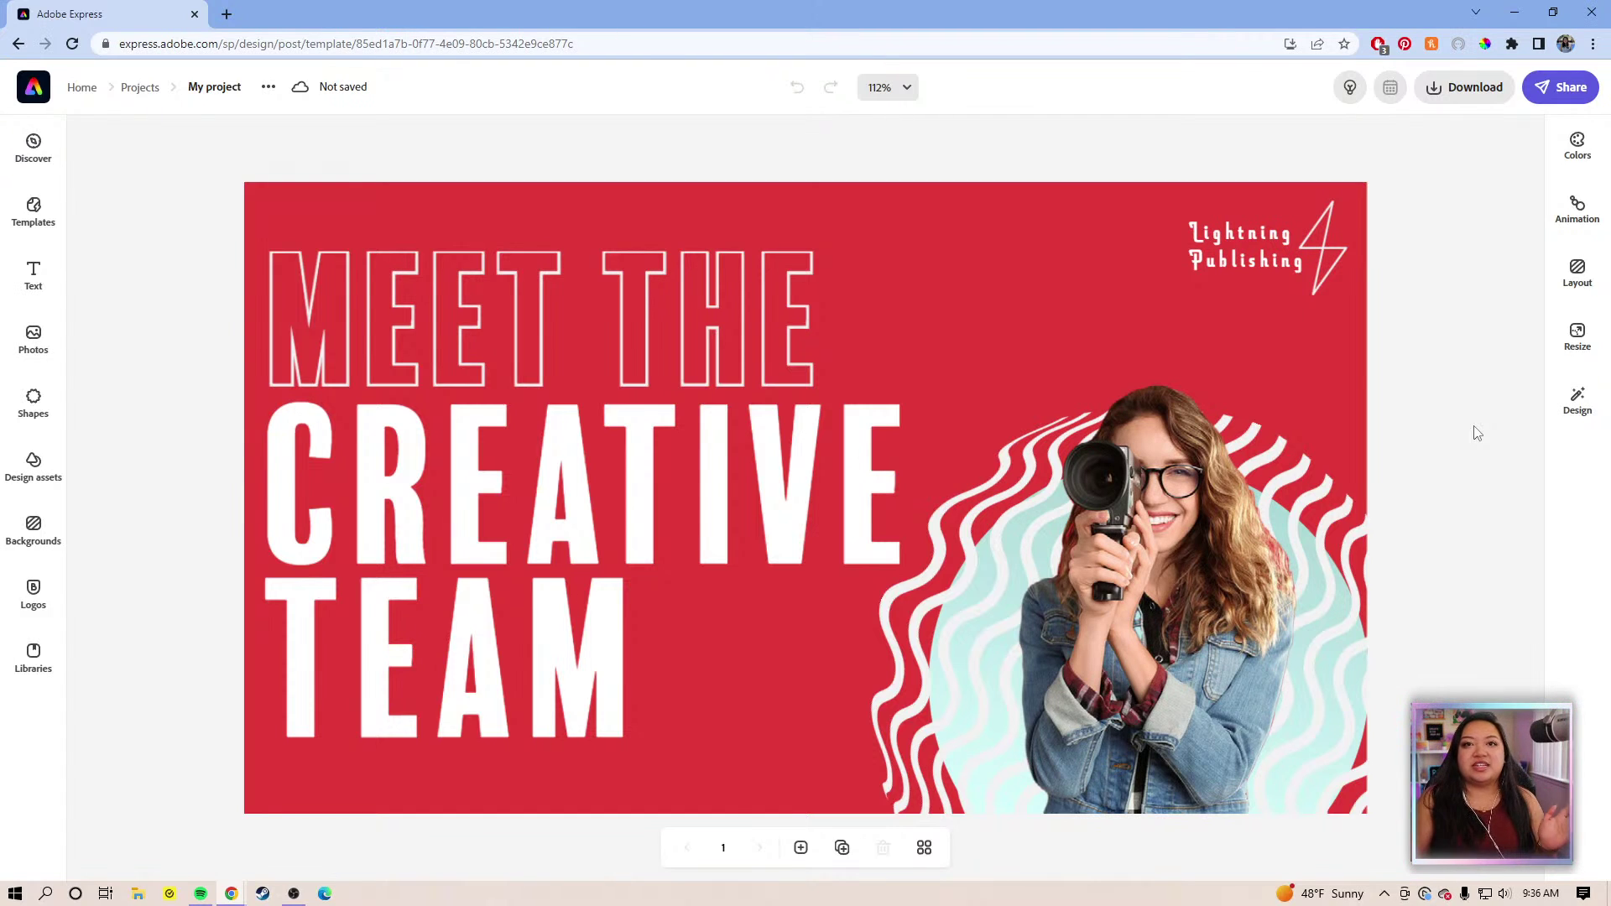
Ungroup the "Meet the Creative Team" headline into separate text objects and deselect them
click(747, 297)
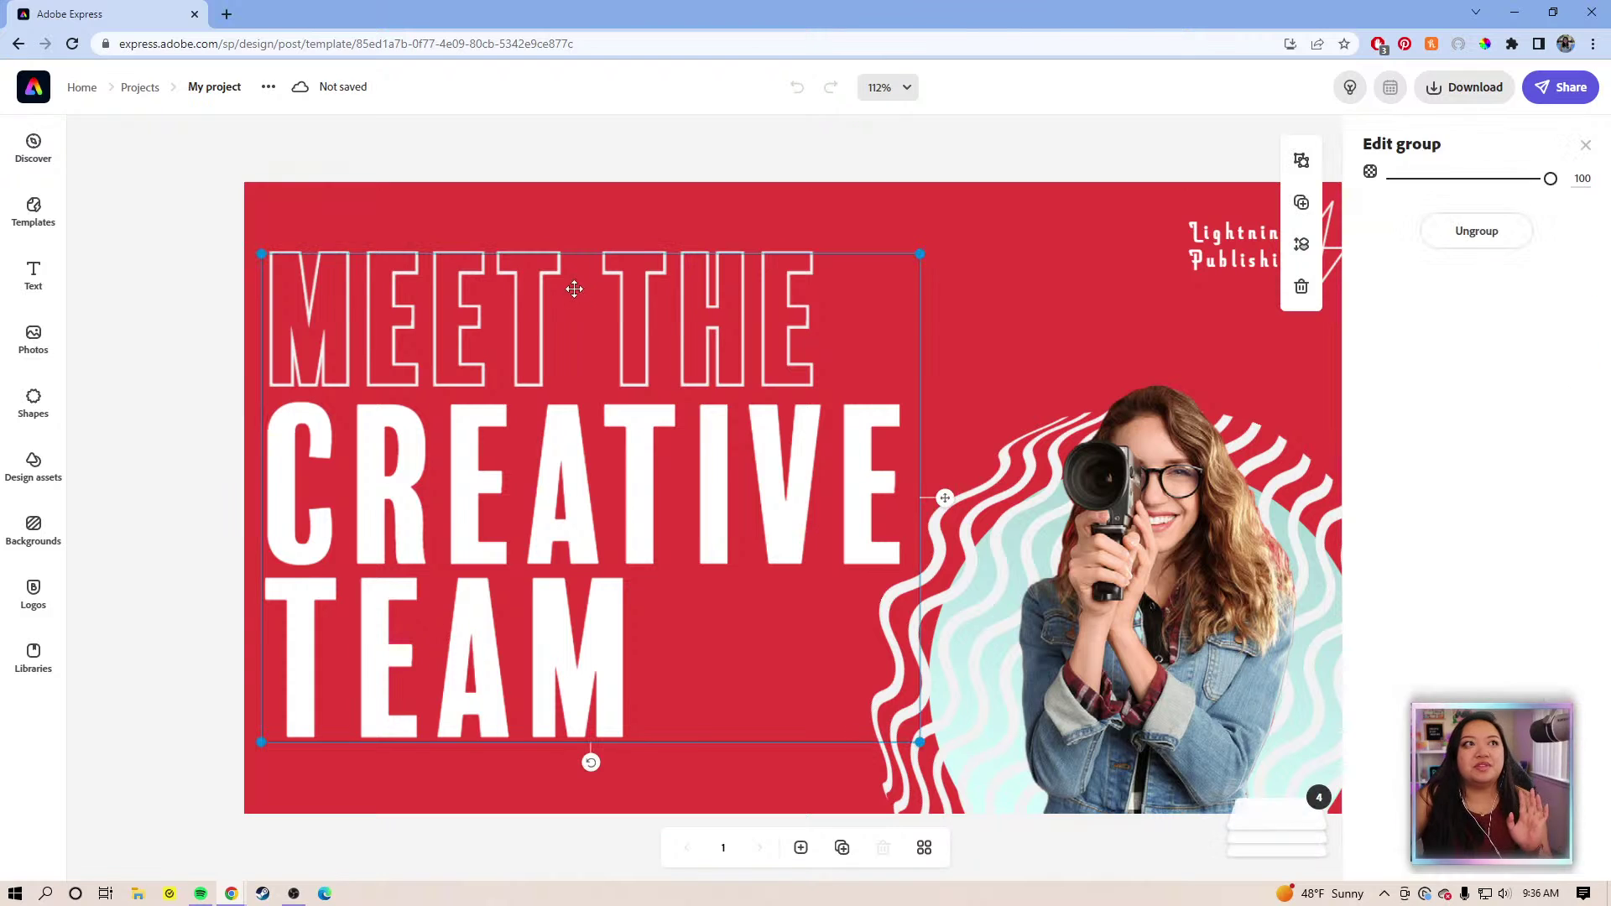
click(1472, 235)
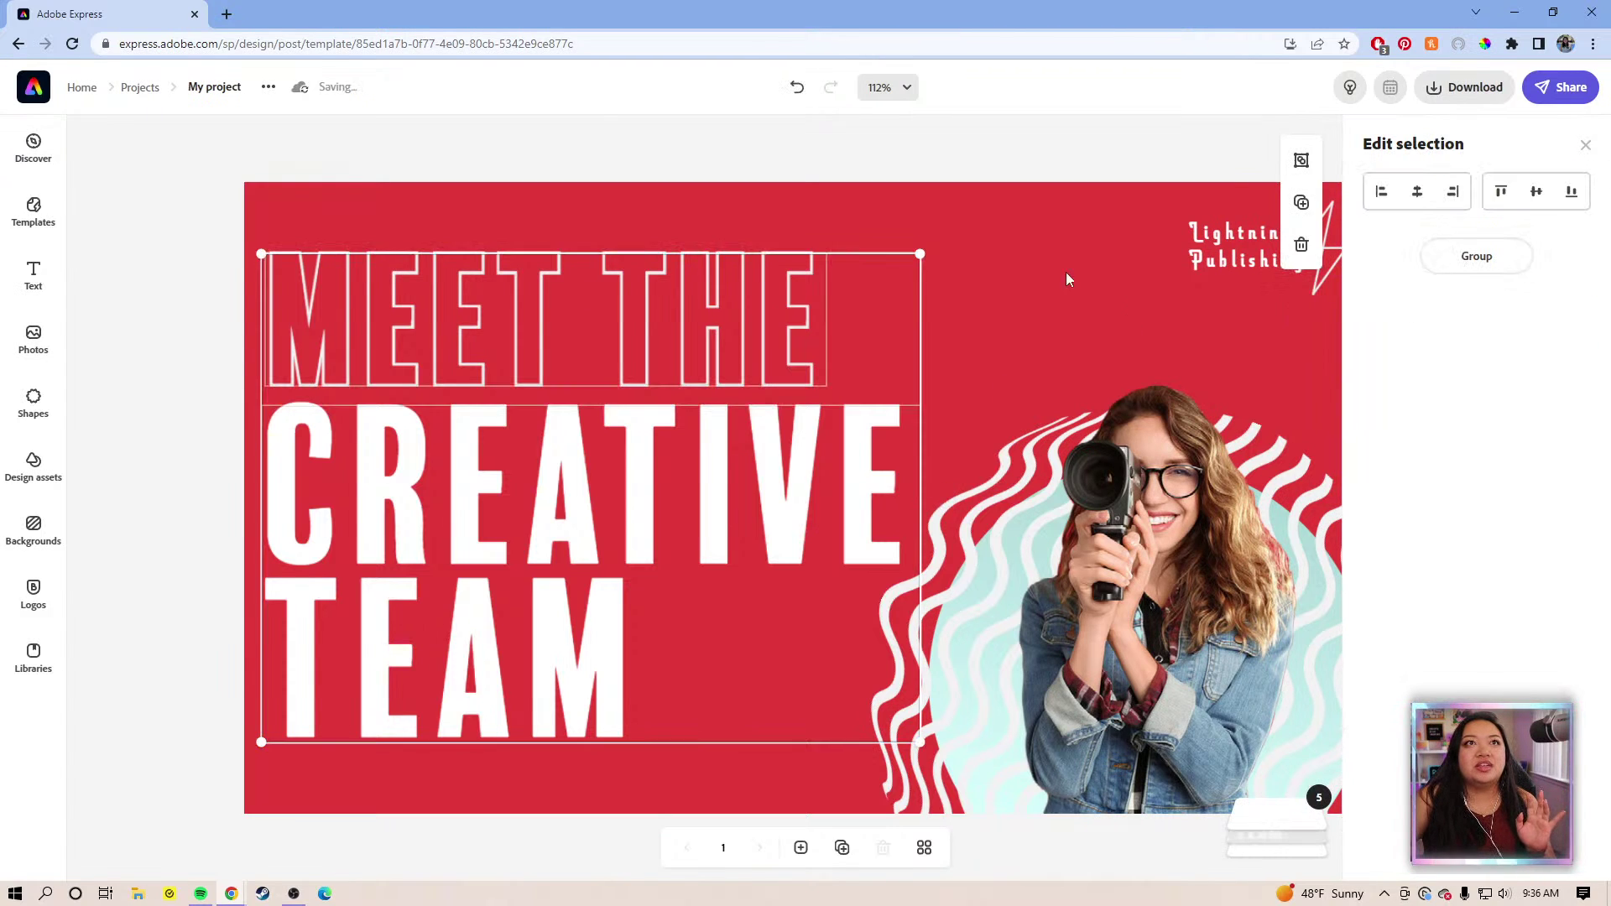
click(1039, 234)
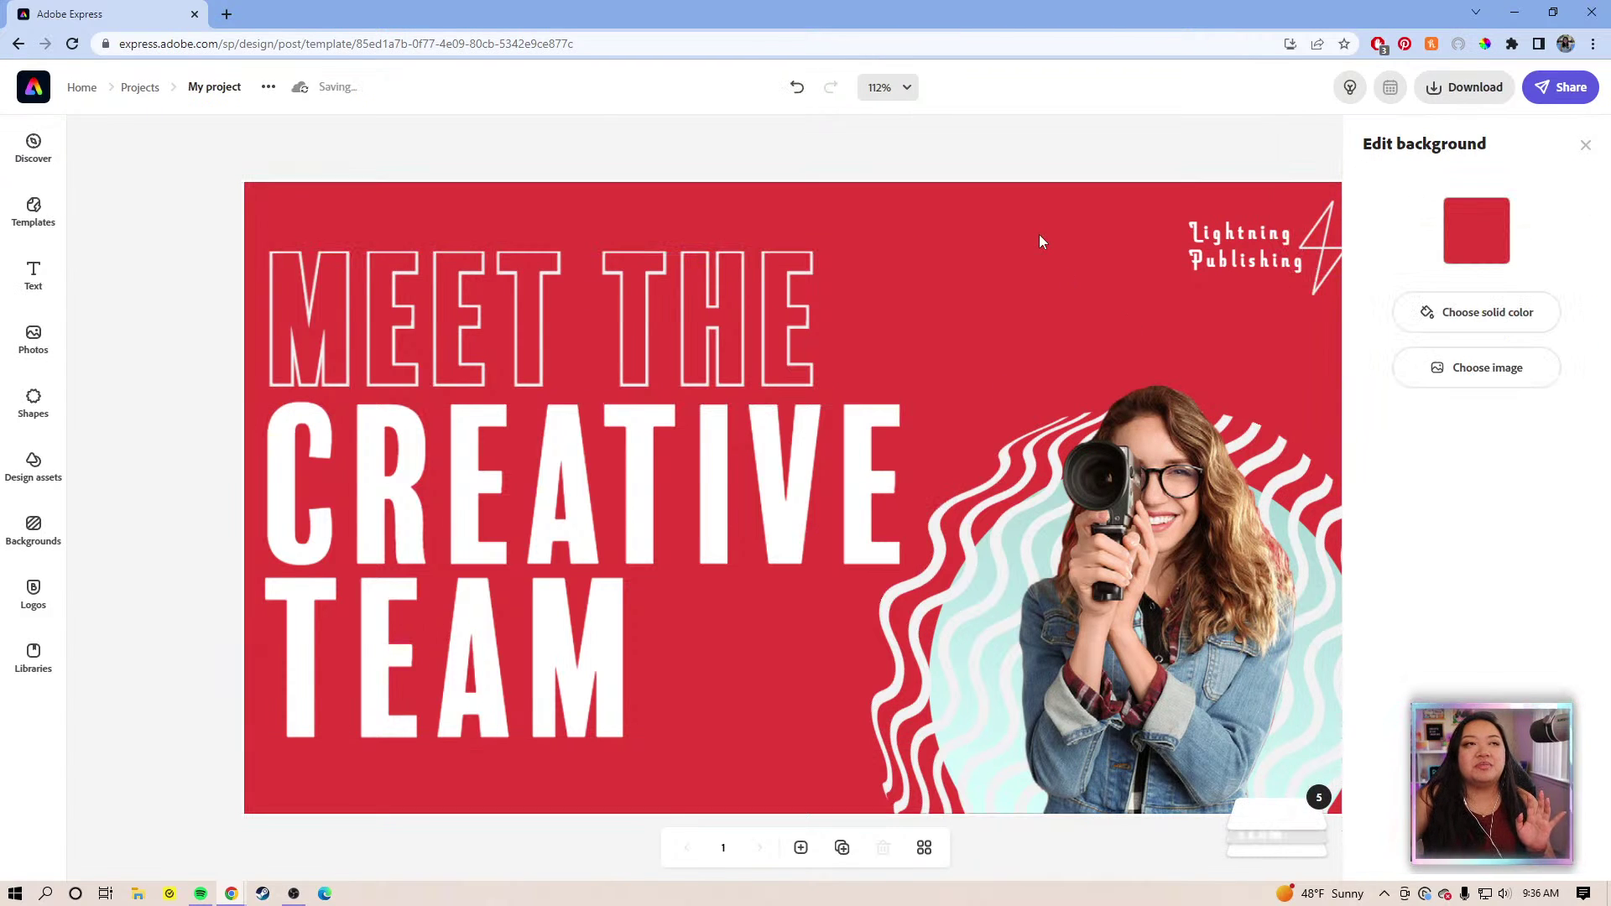
click(792, 343)
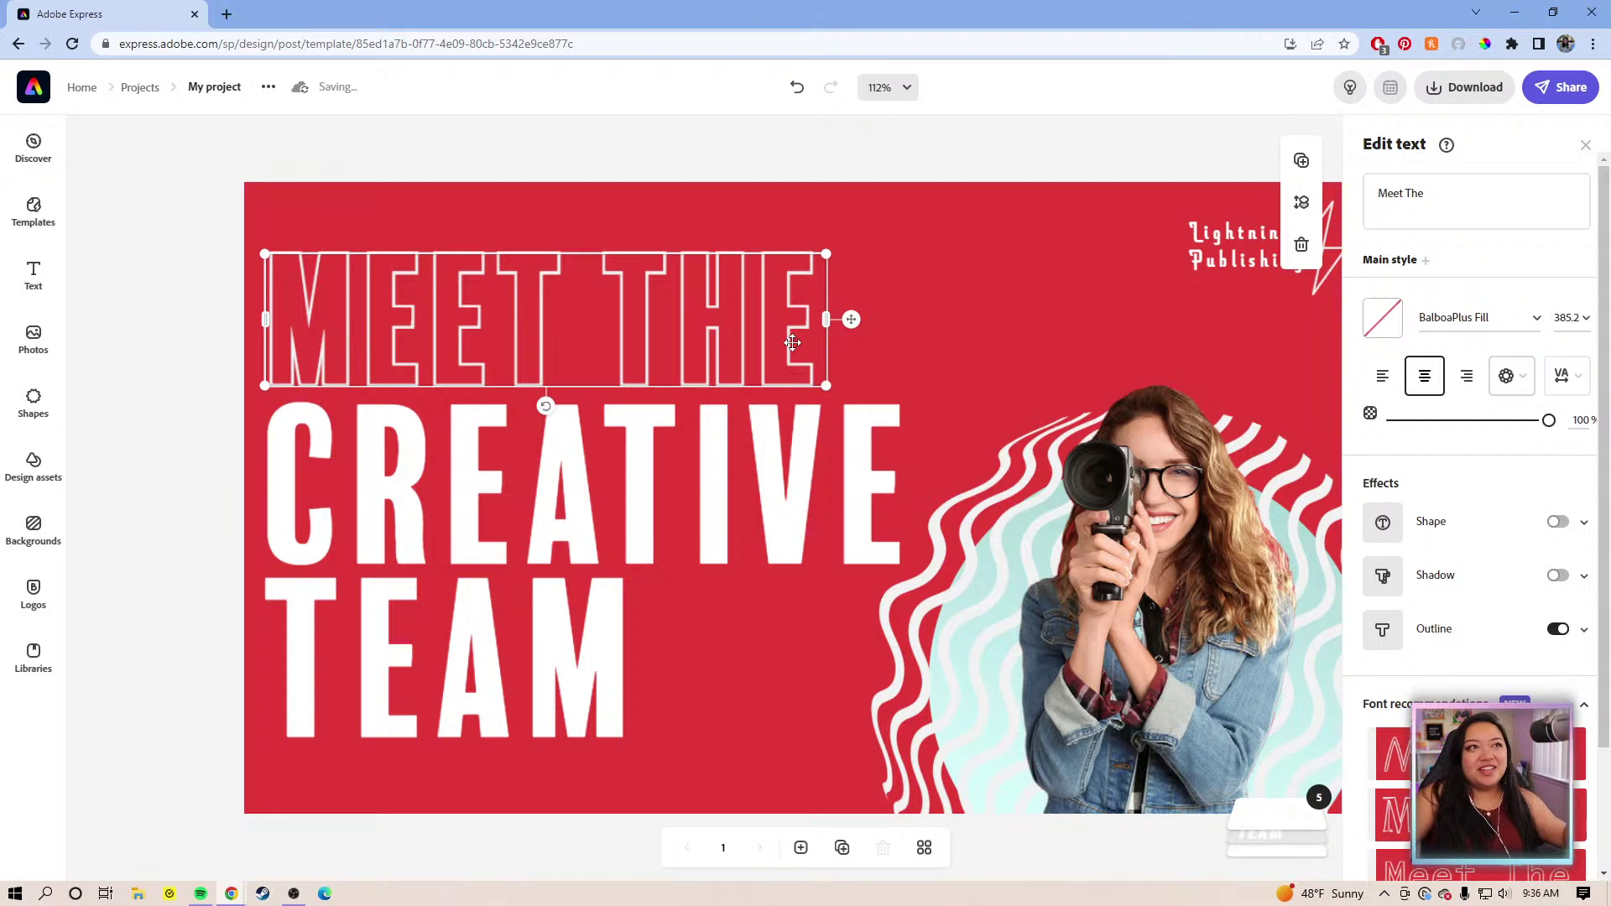
click(1490, 192)
key(shift+Left)
key(shift+Left)
key(shift+Left)
key(shift+Left)
key(shift+Left)
key(shift+Left)
key(shift+Left)
key(shift+Left)
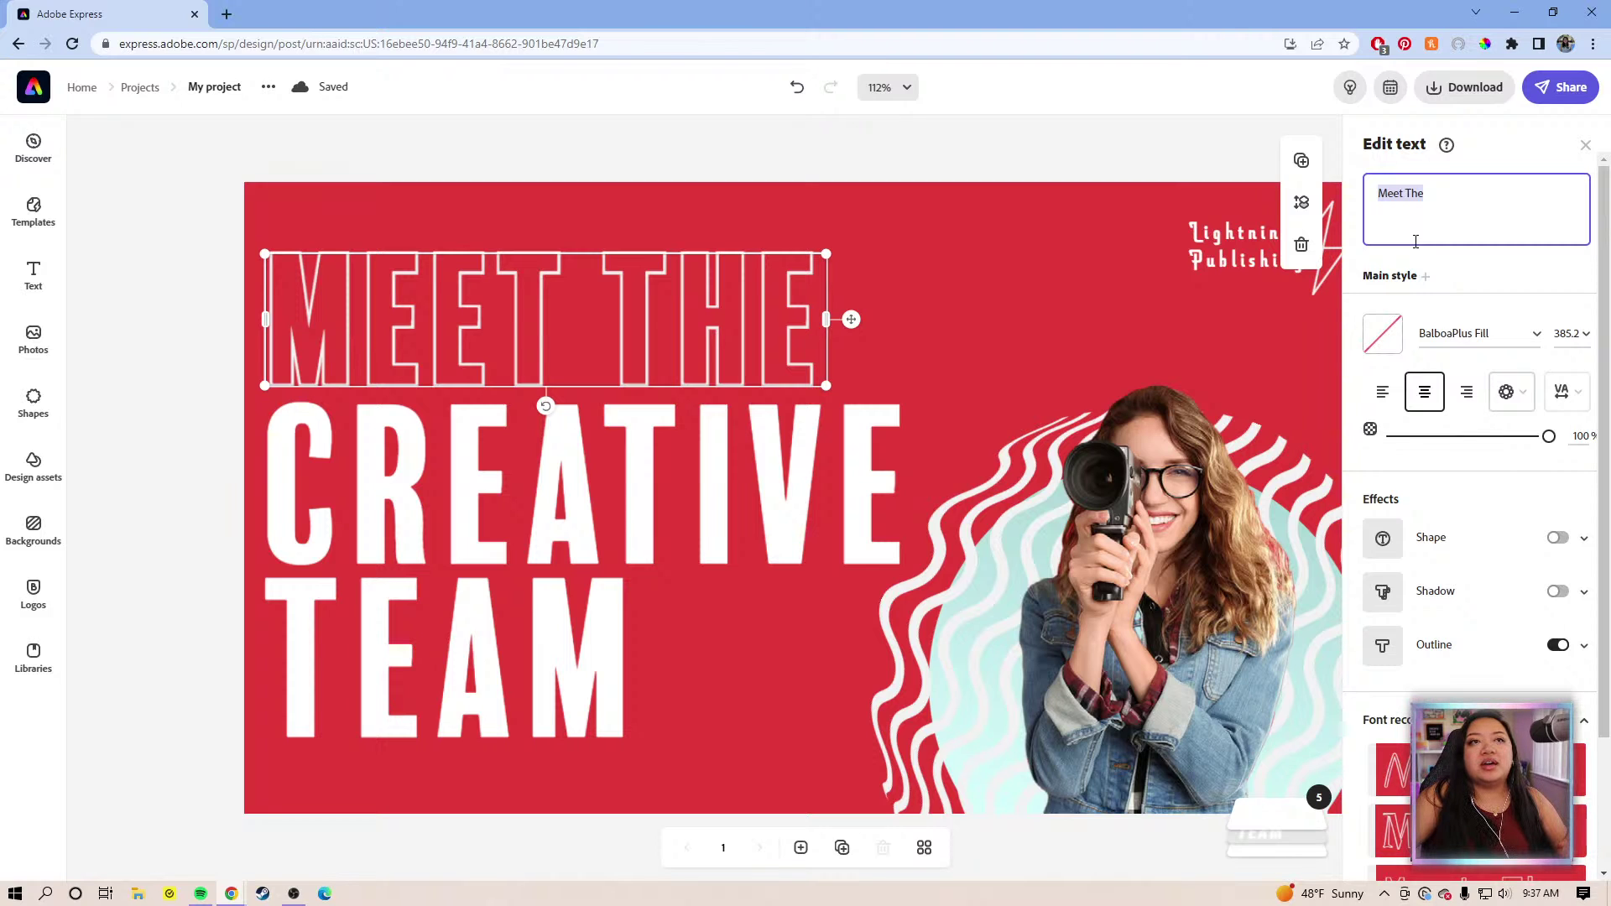
click(760, 176)
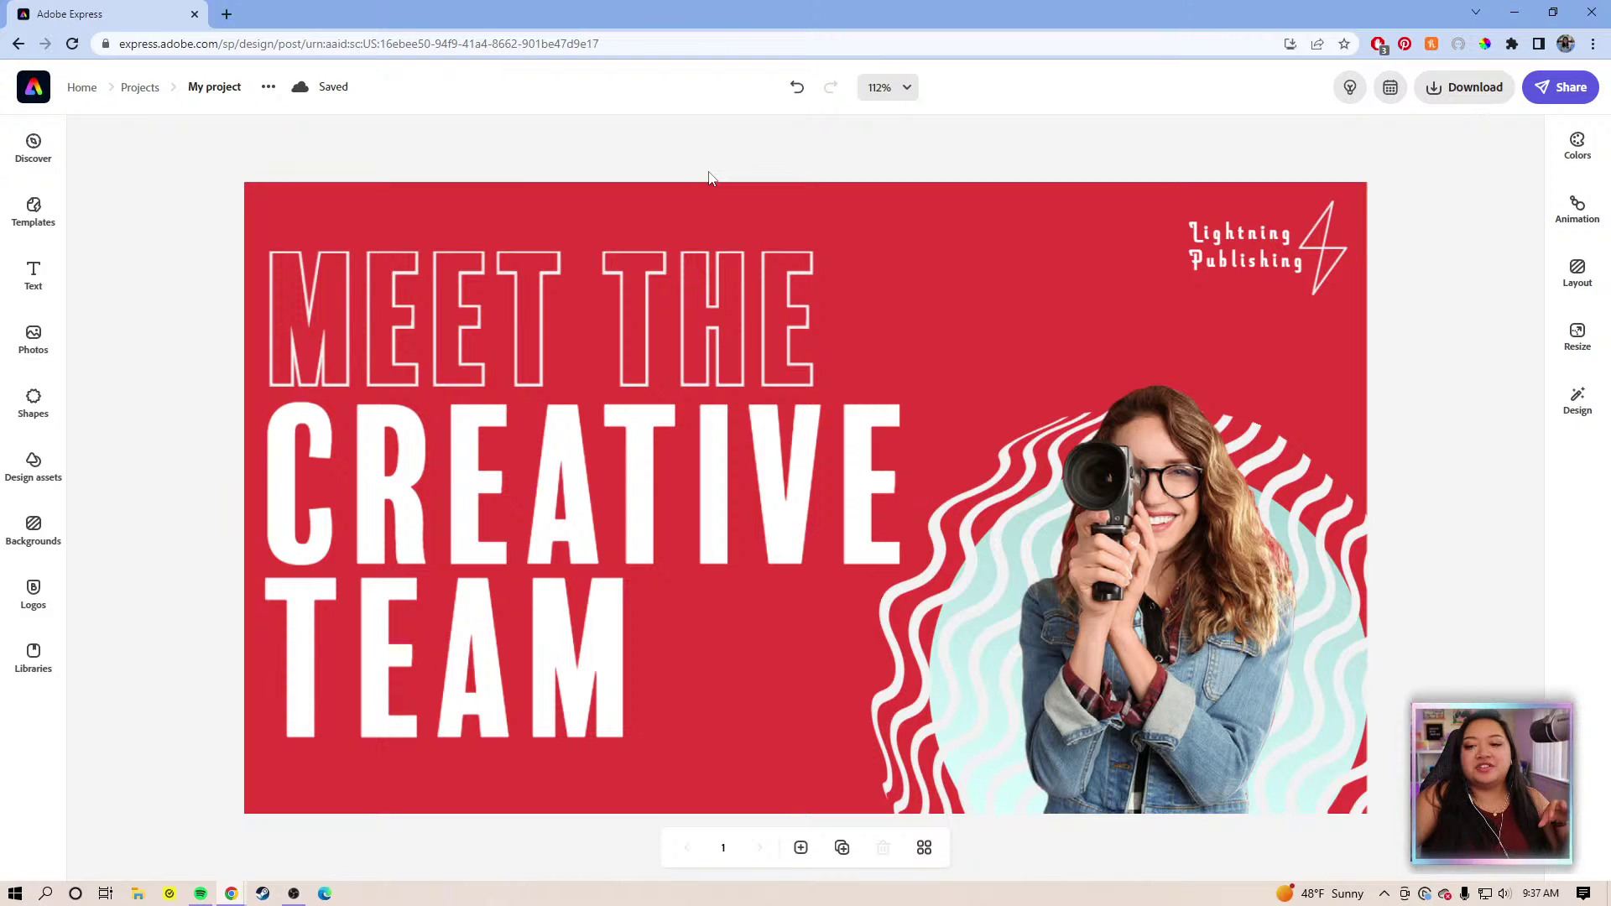
Return to the home page and search all templates for "presentation" again
click(29, 102)
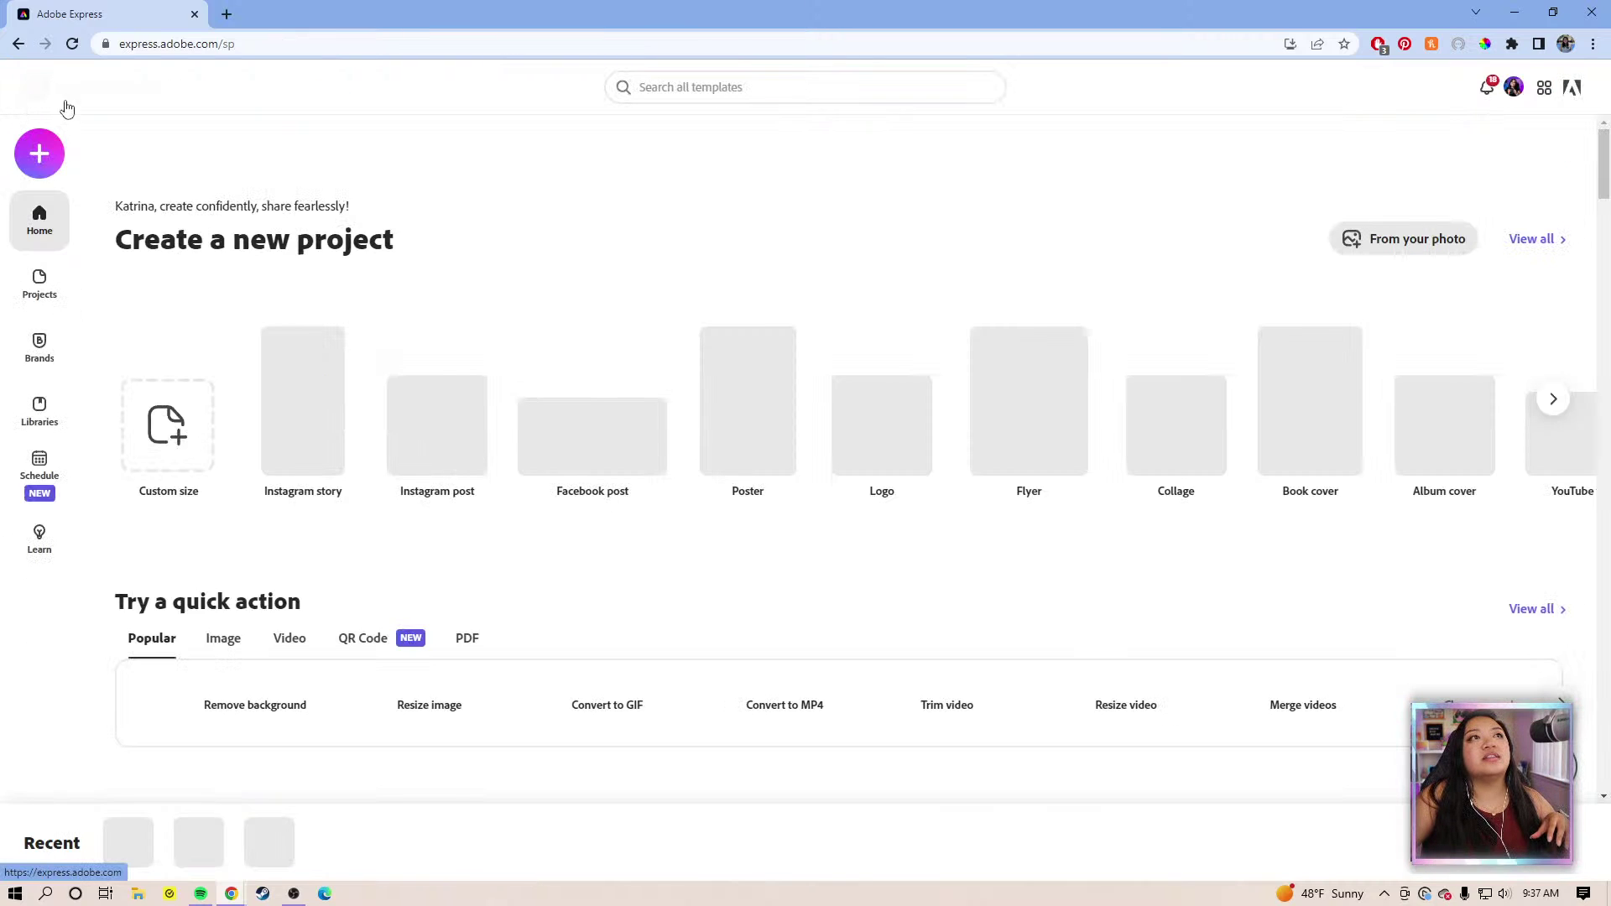
click(733, 87)
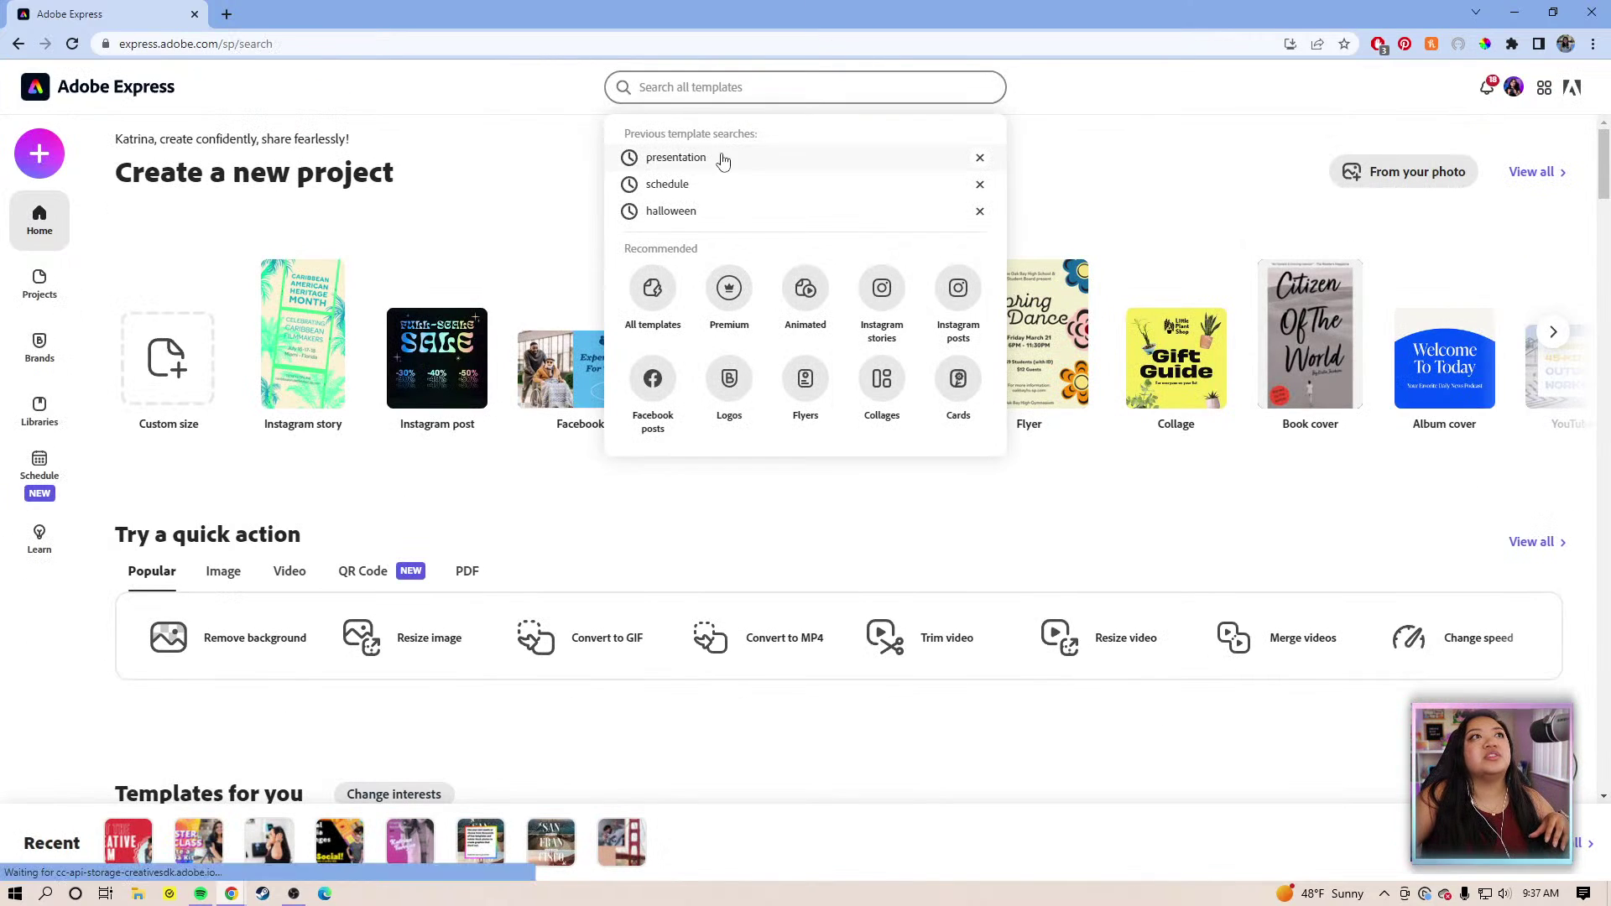
click(675, 157)
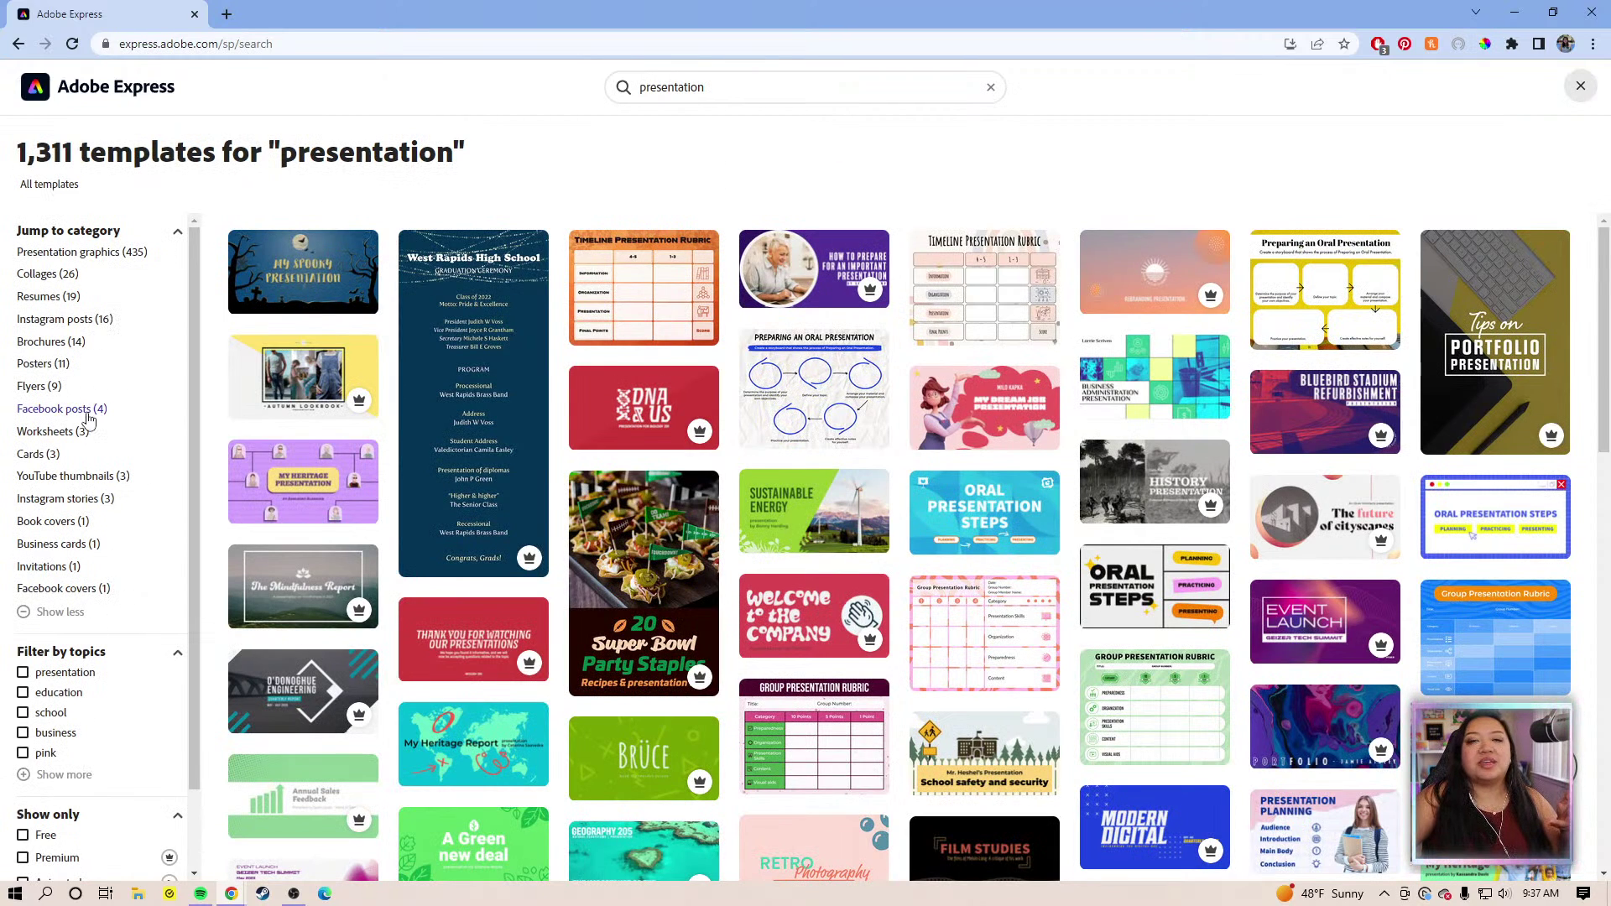
Examine the template categories and filter options for the presentation search, expanding and collapsing the category list
scroll(81, 530, down, 1)
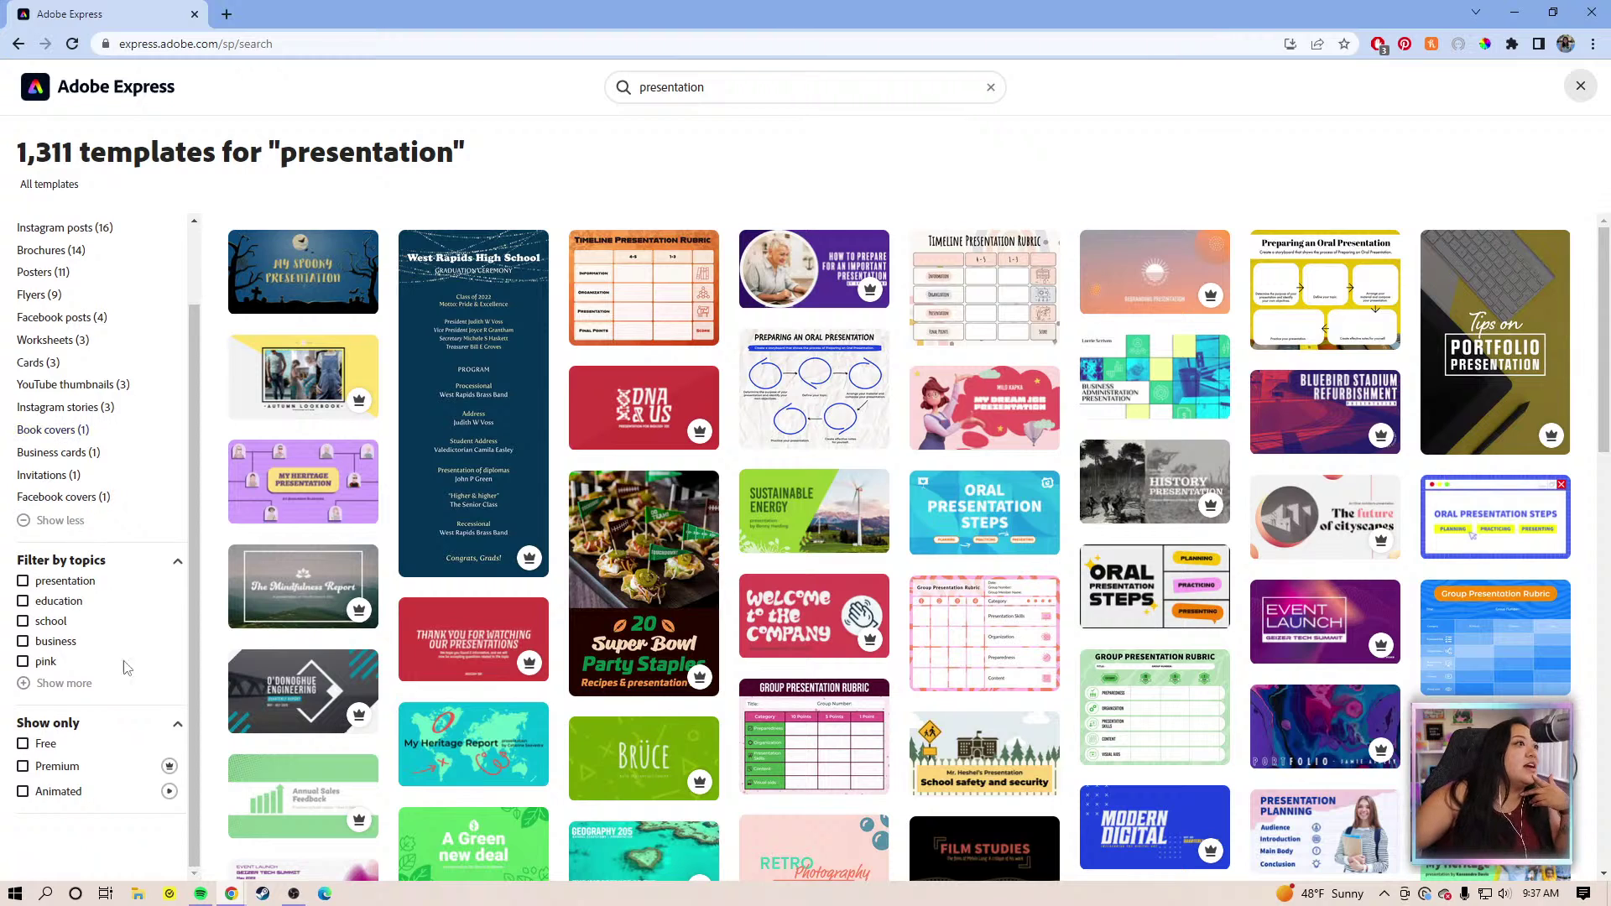
scroll(112, 599, up, 1)
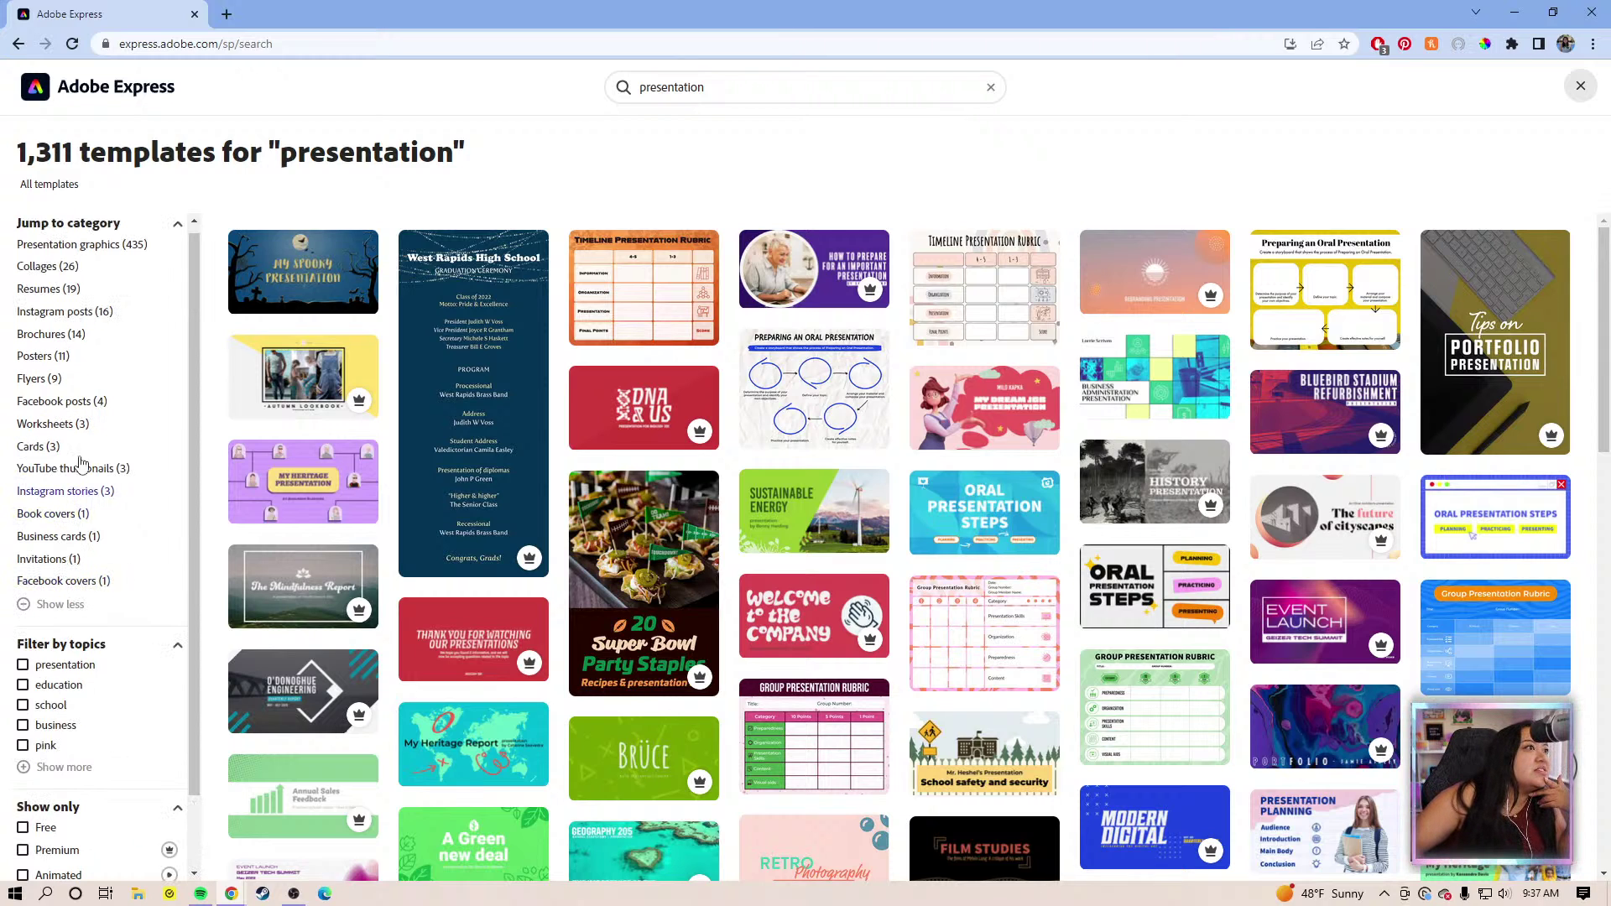
scroll(46, 277, up, 1)
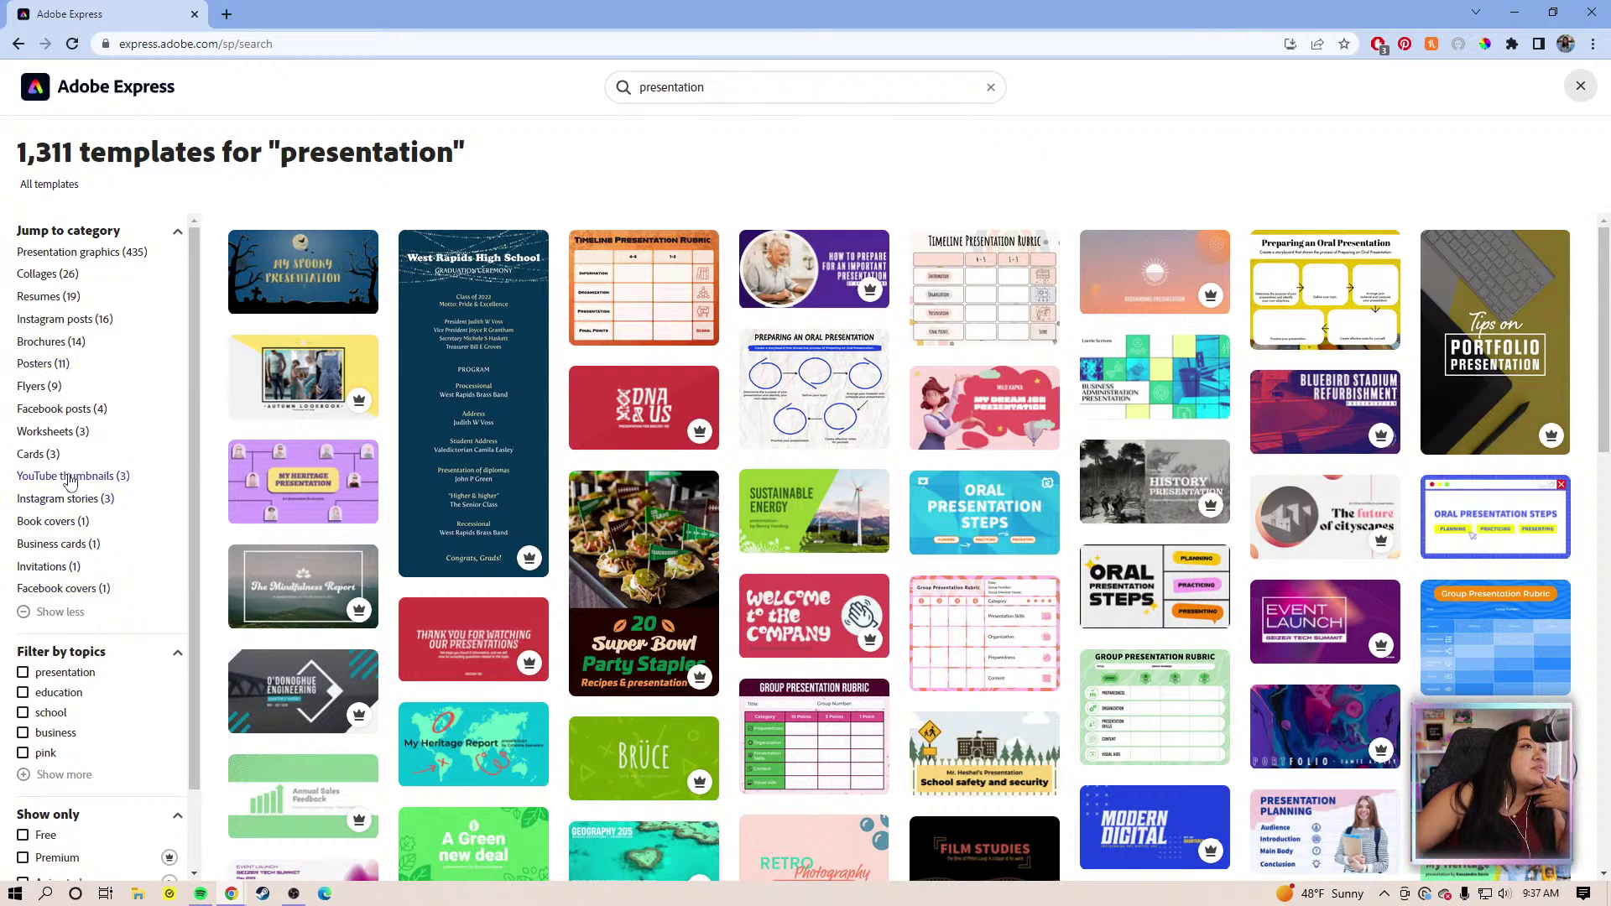
scroll(67, 537, down, 2)
click(49, 532)
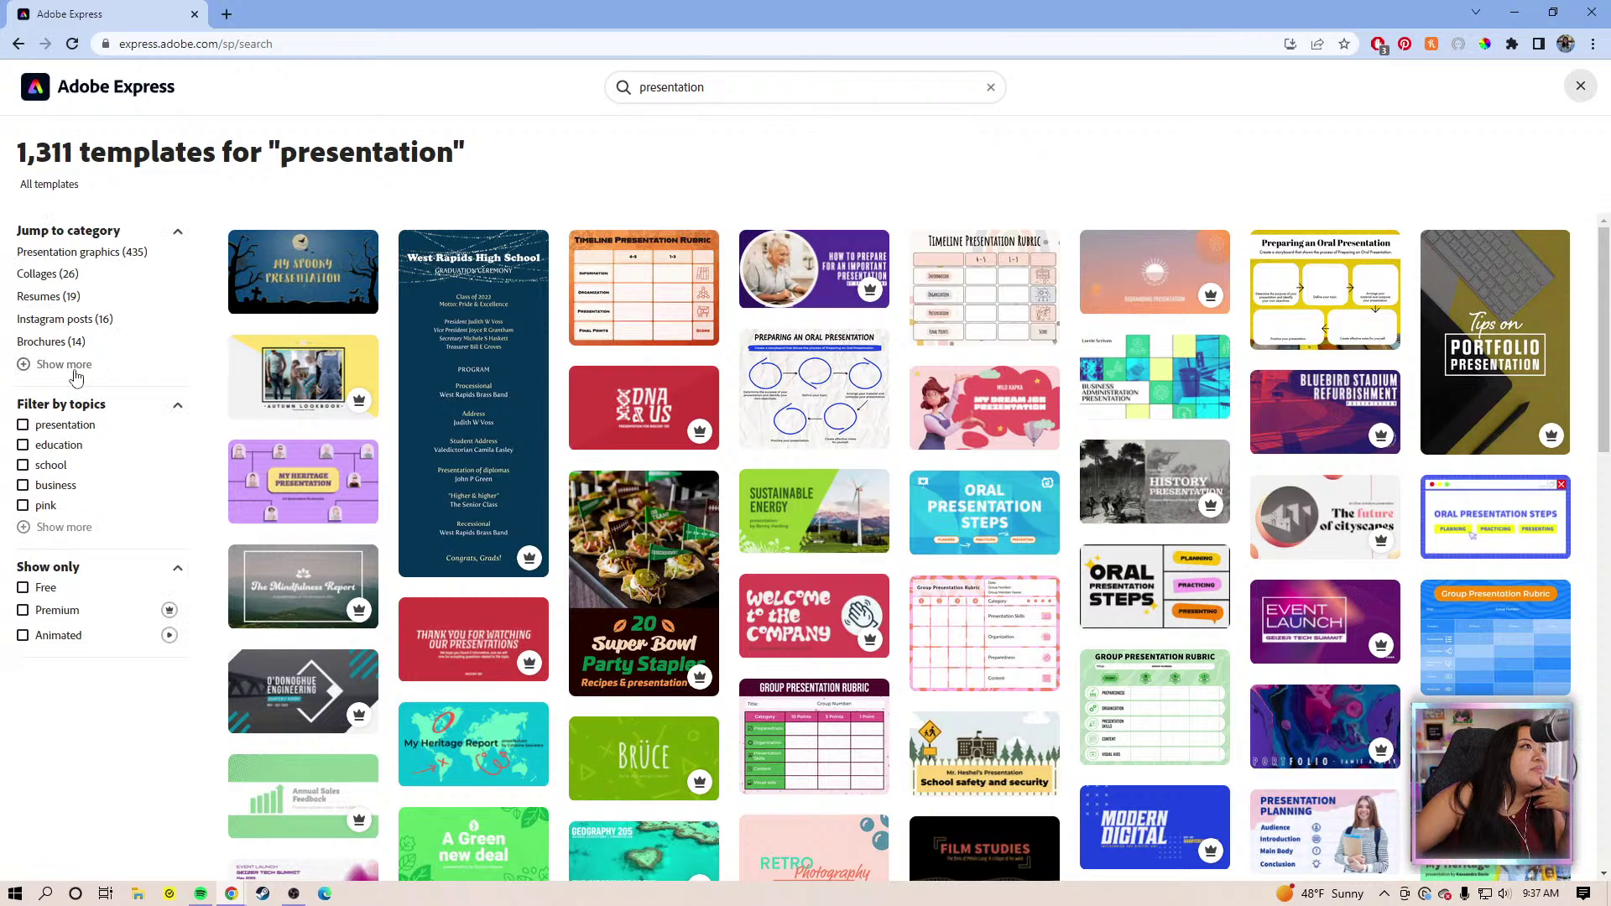
click(69, 361)
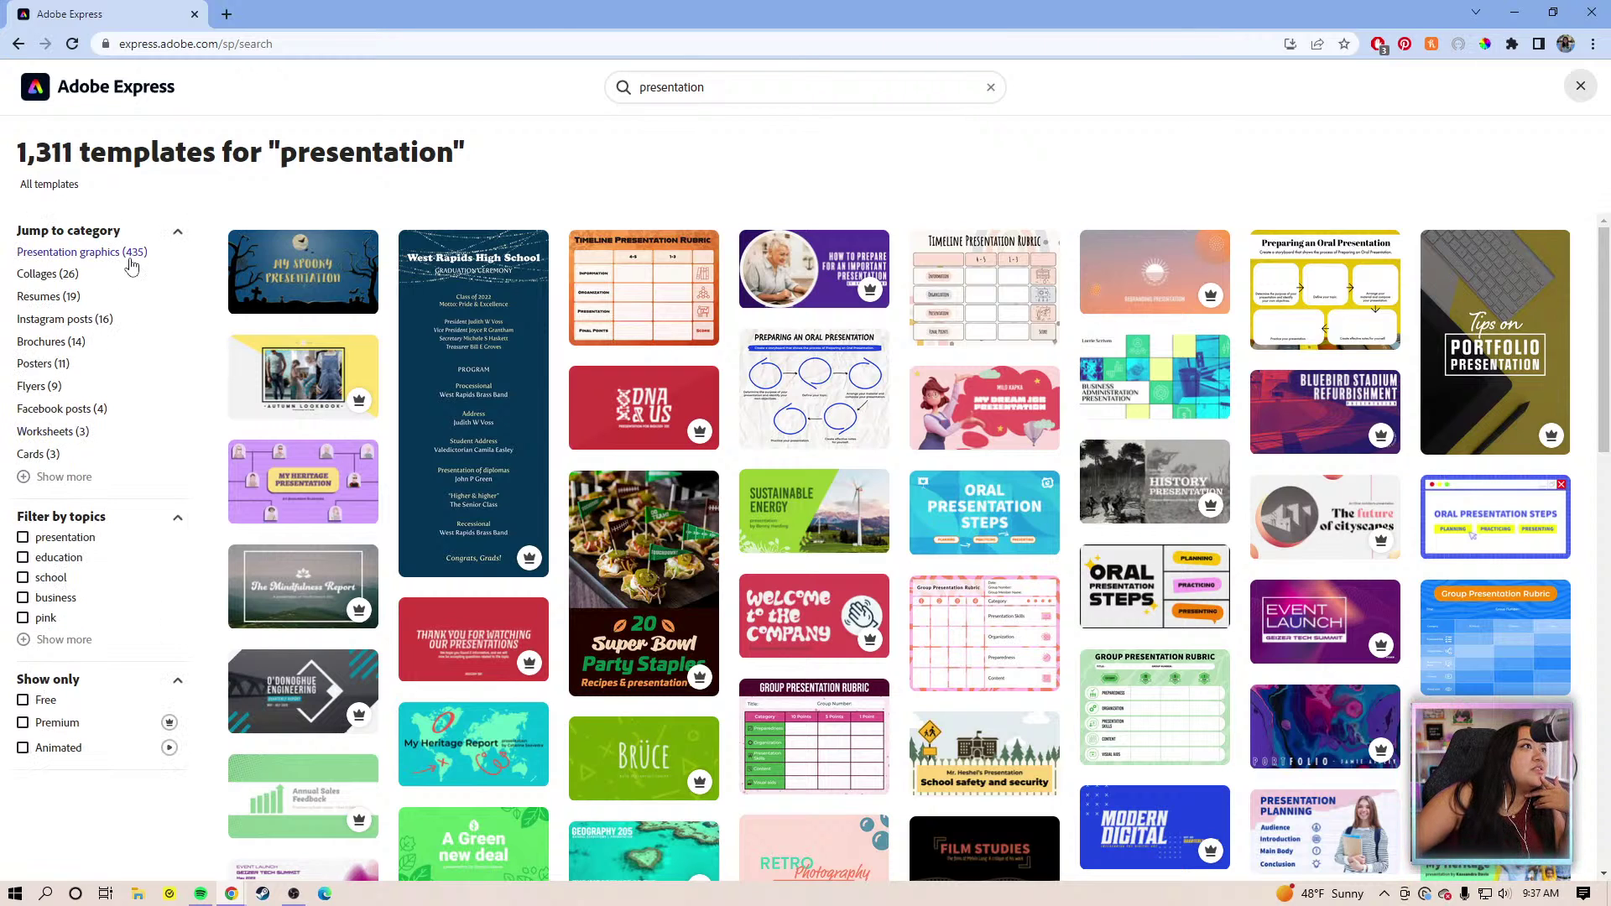
click(178, 234)
click(178, 235)
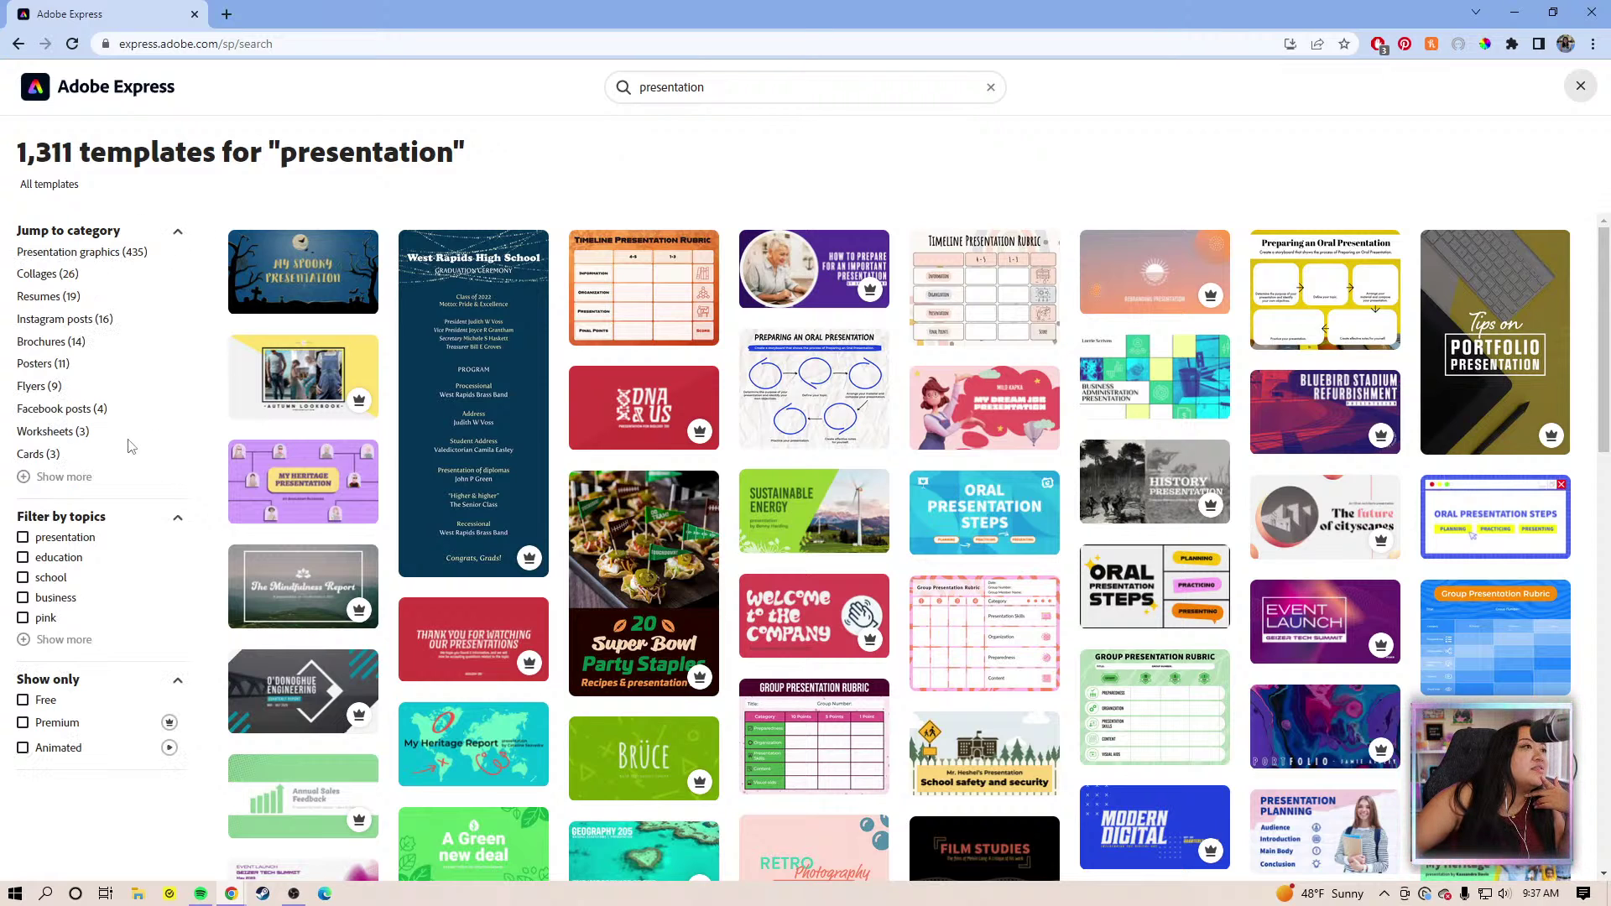
click(61, 477)
scroll(79, 407, down, 1)
scroll(100, 454, up, 1)
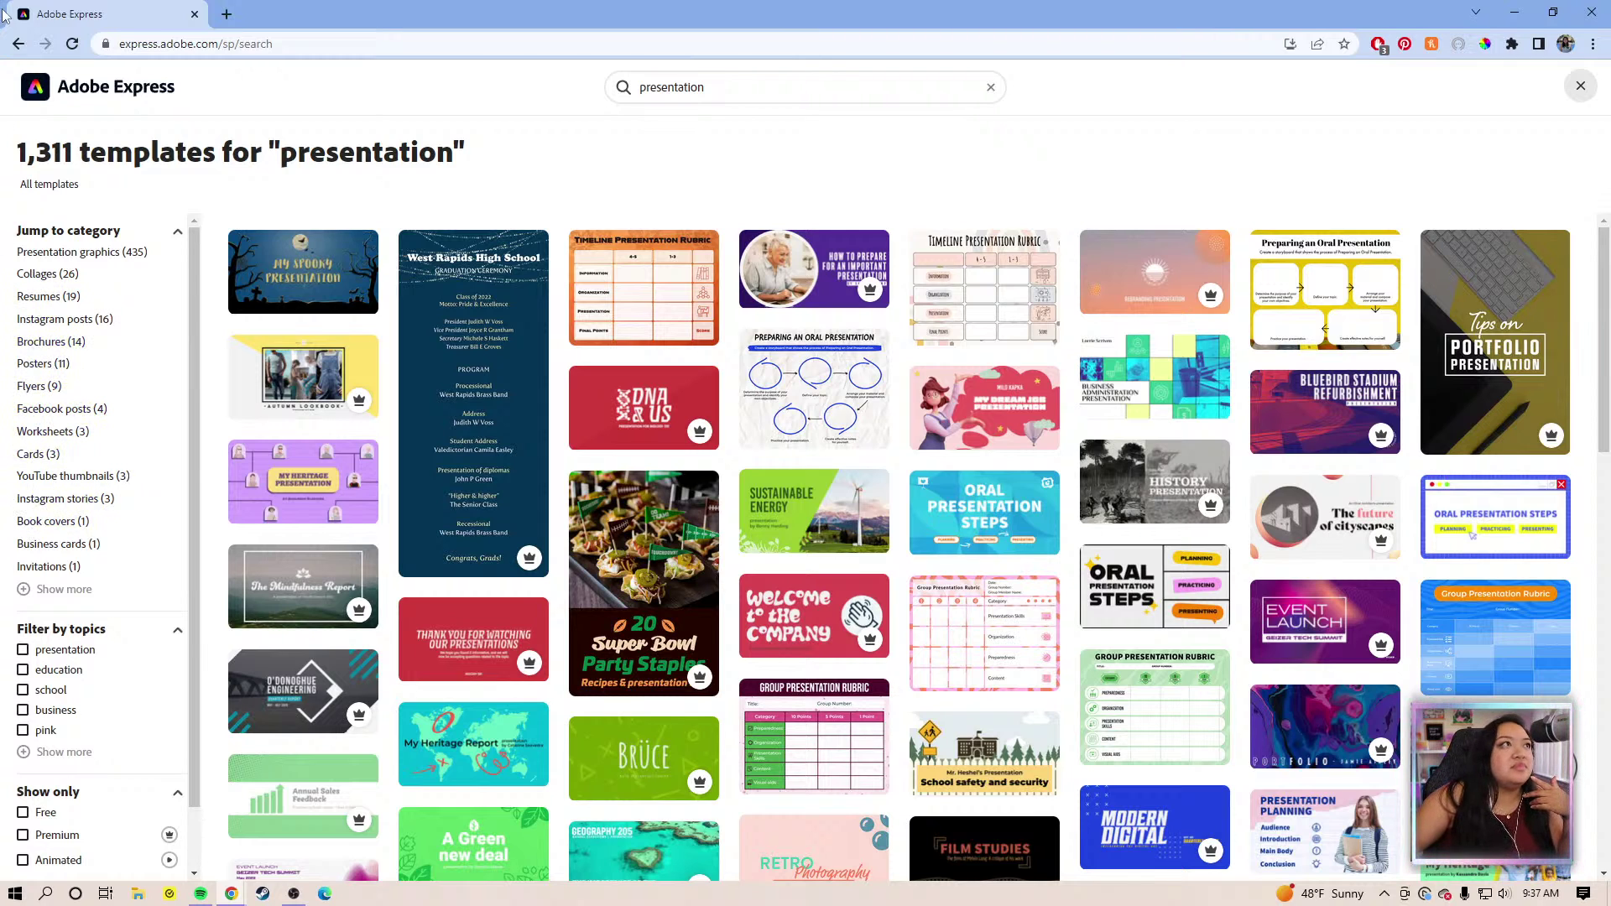
Go back to the home page and reopen the most recent project, the red "Meet the Creative Team" design
click(17, 44)
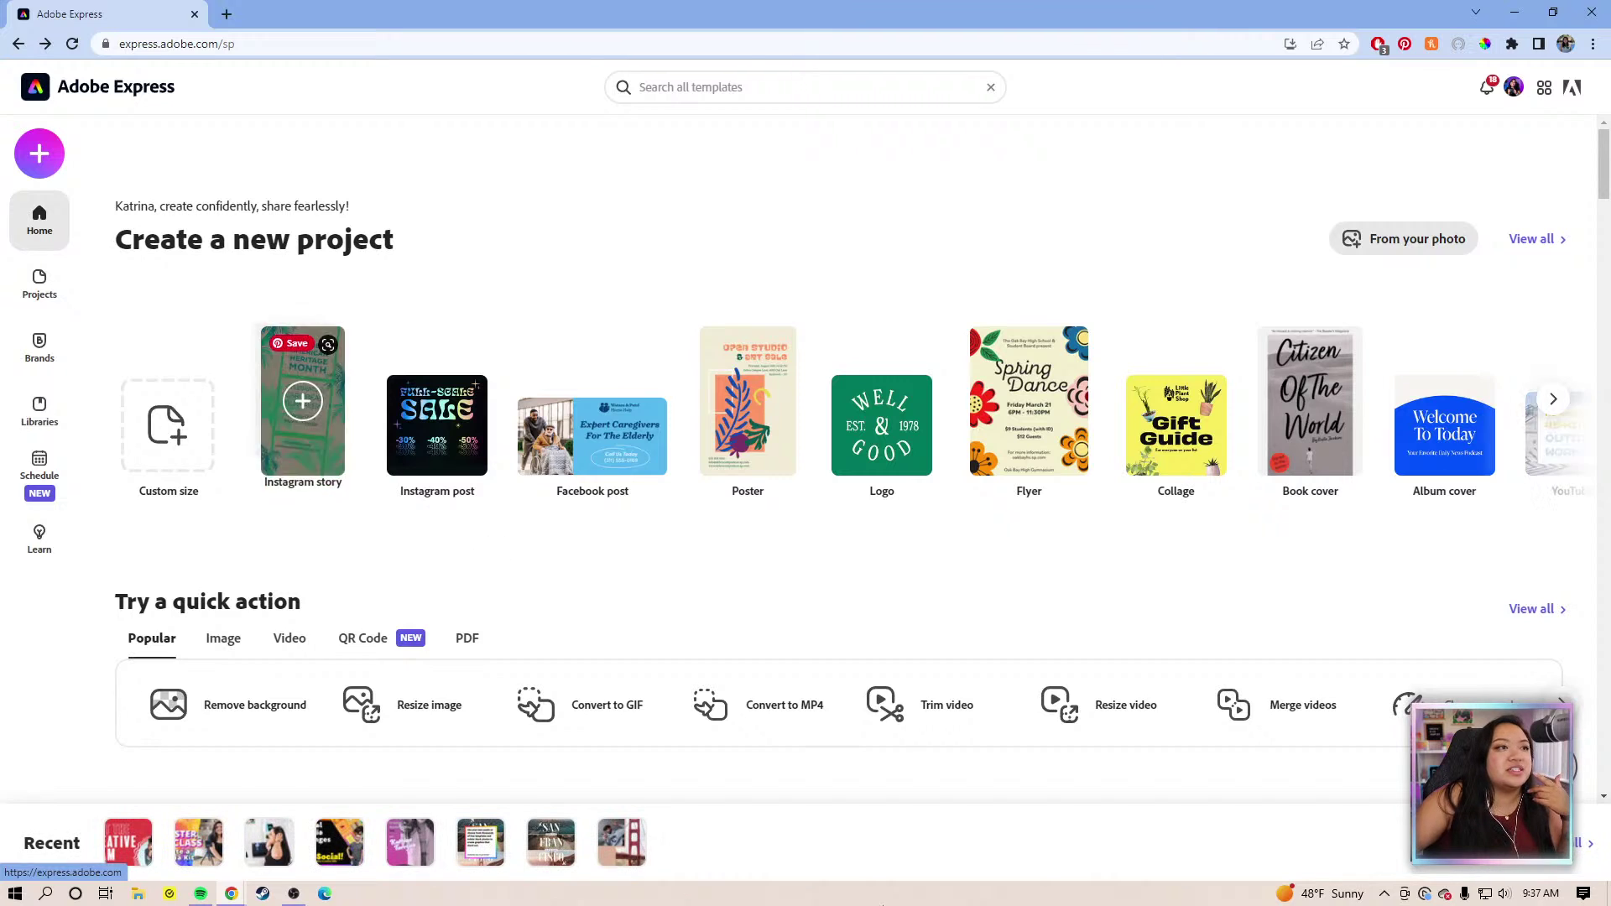
scroll(66, 831, down, 1)
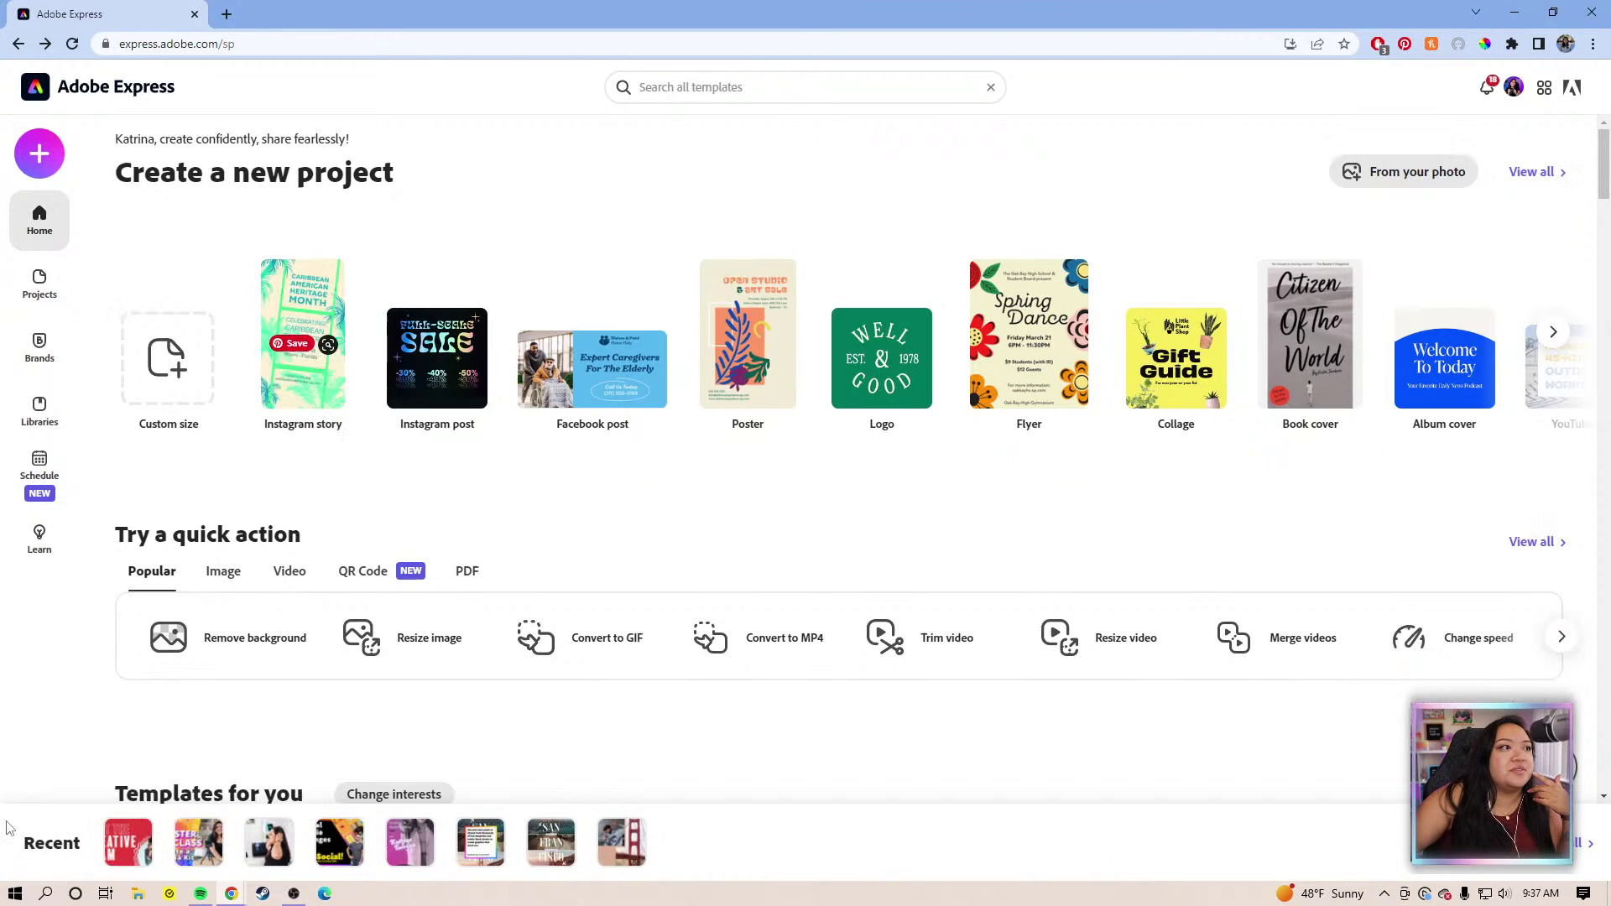
click(128, 841)
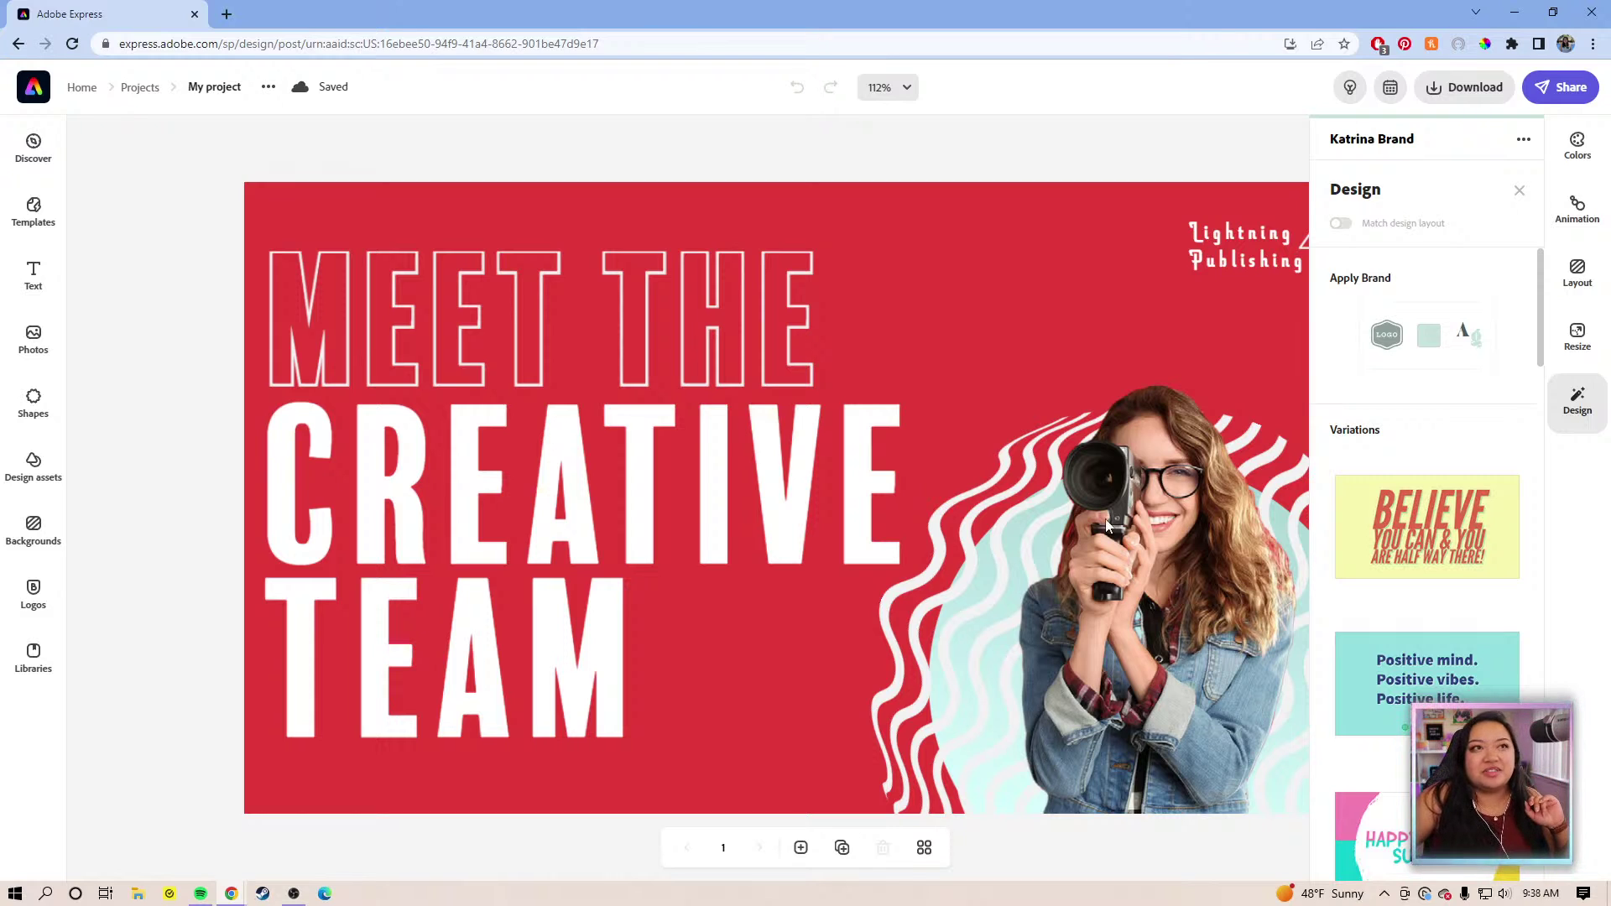
click(1243, 130)
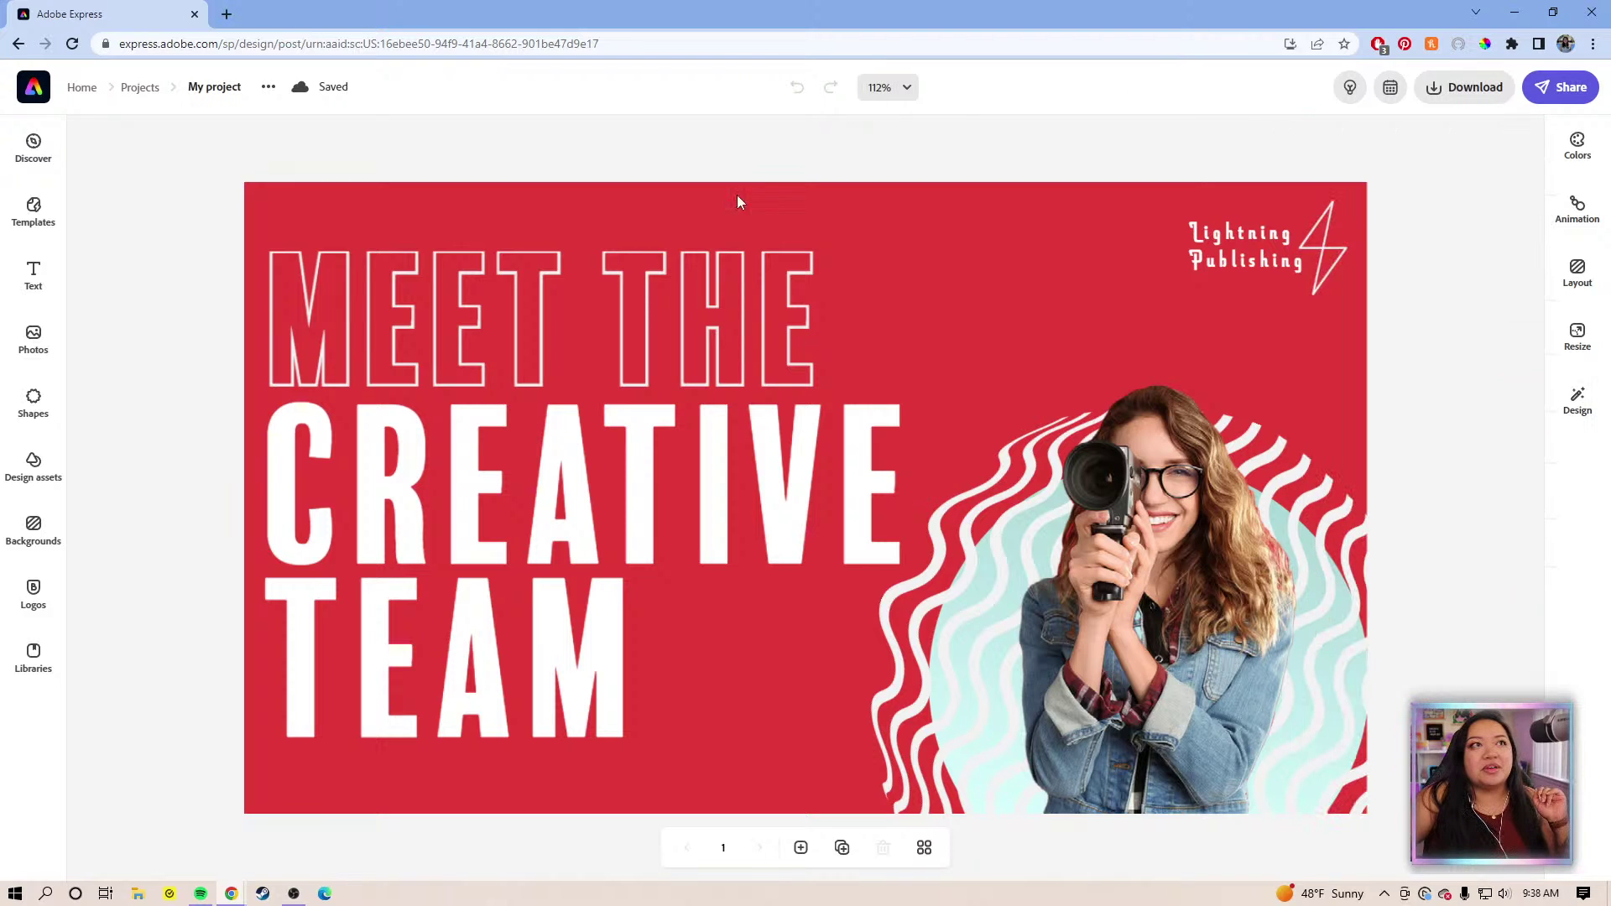
click(763, 359)
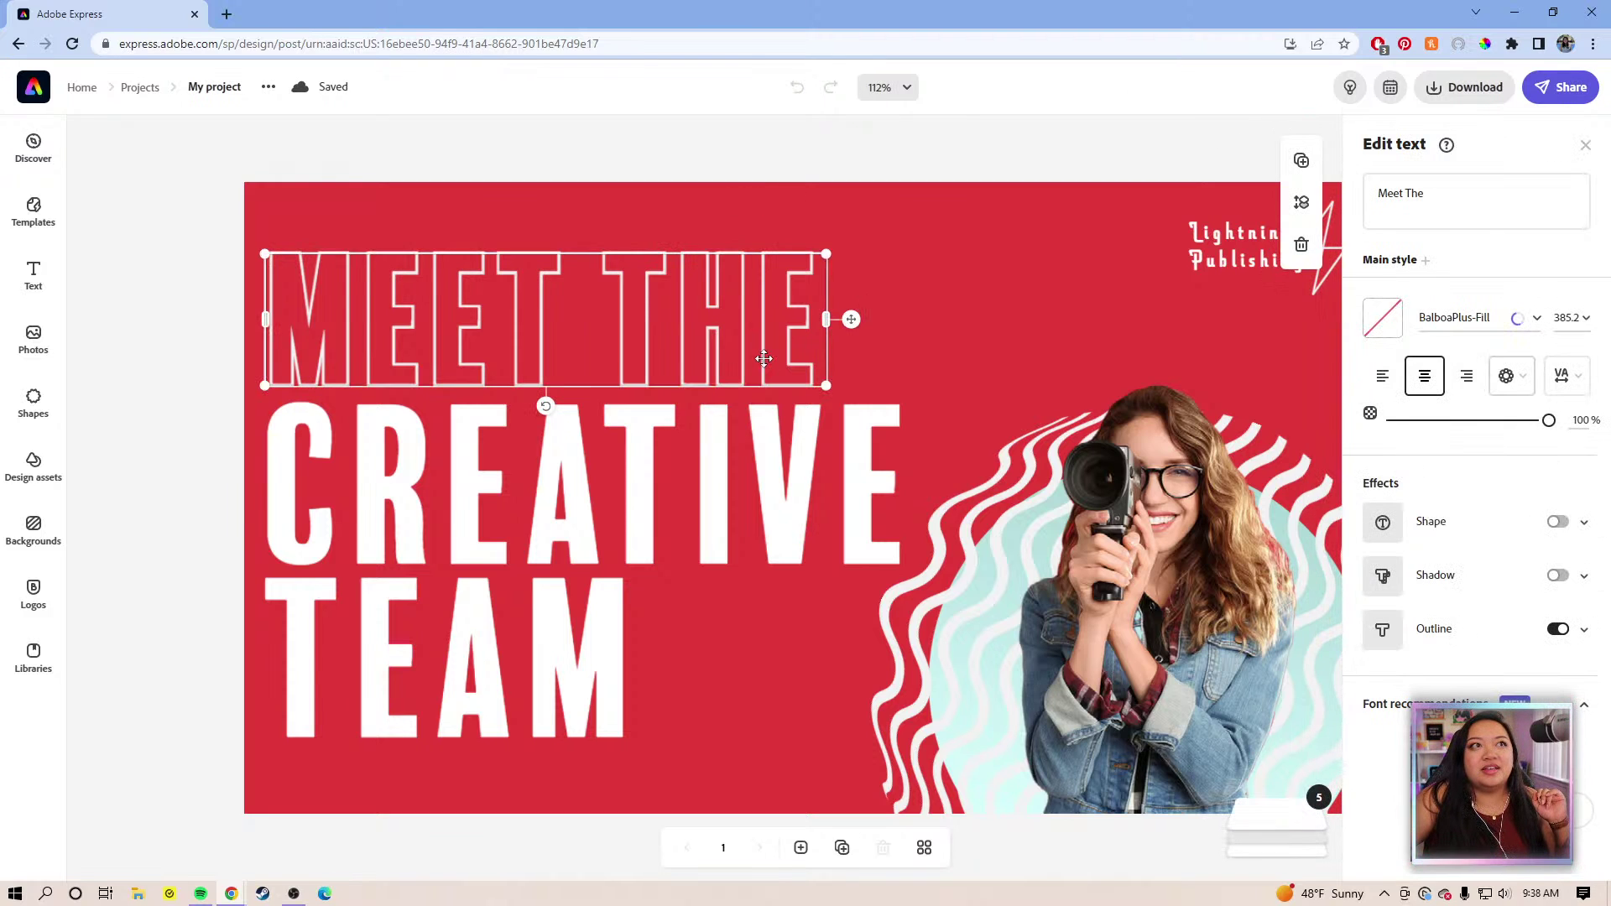
drag(1441, 200, 1376, 193)
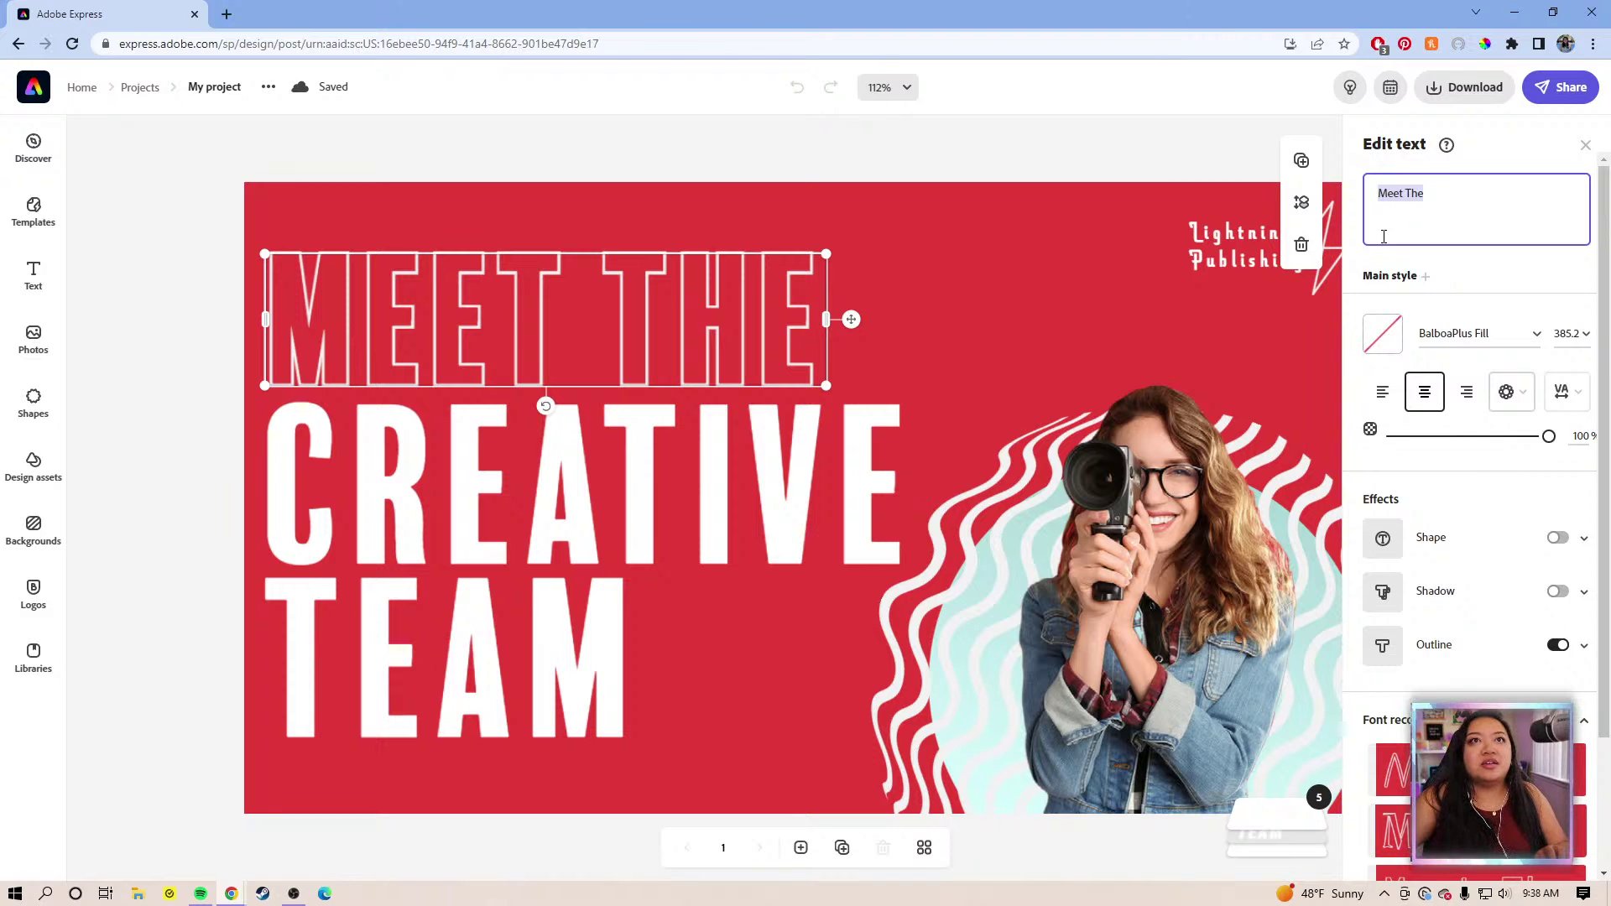
text(w)
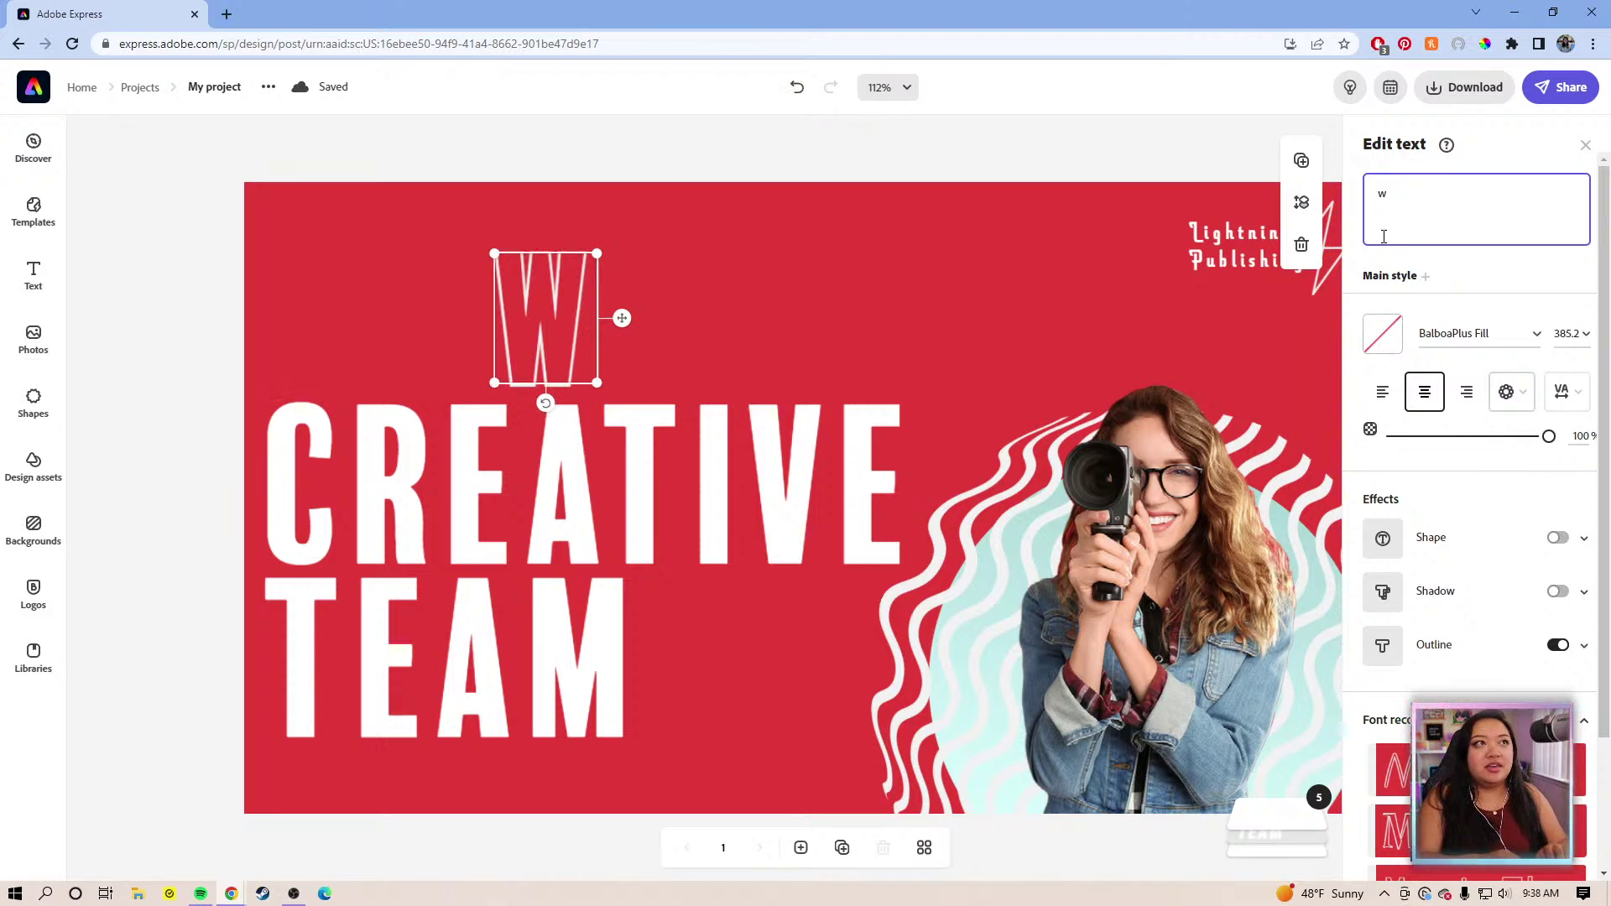
text(hy y)
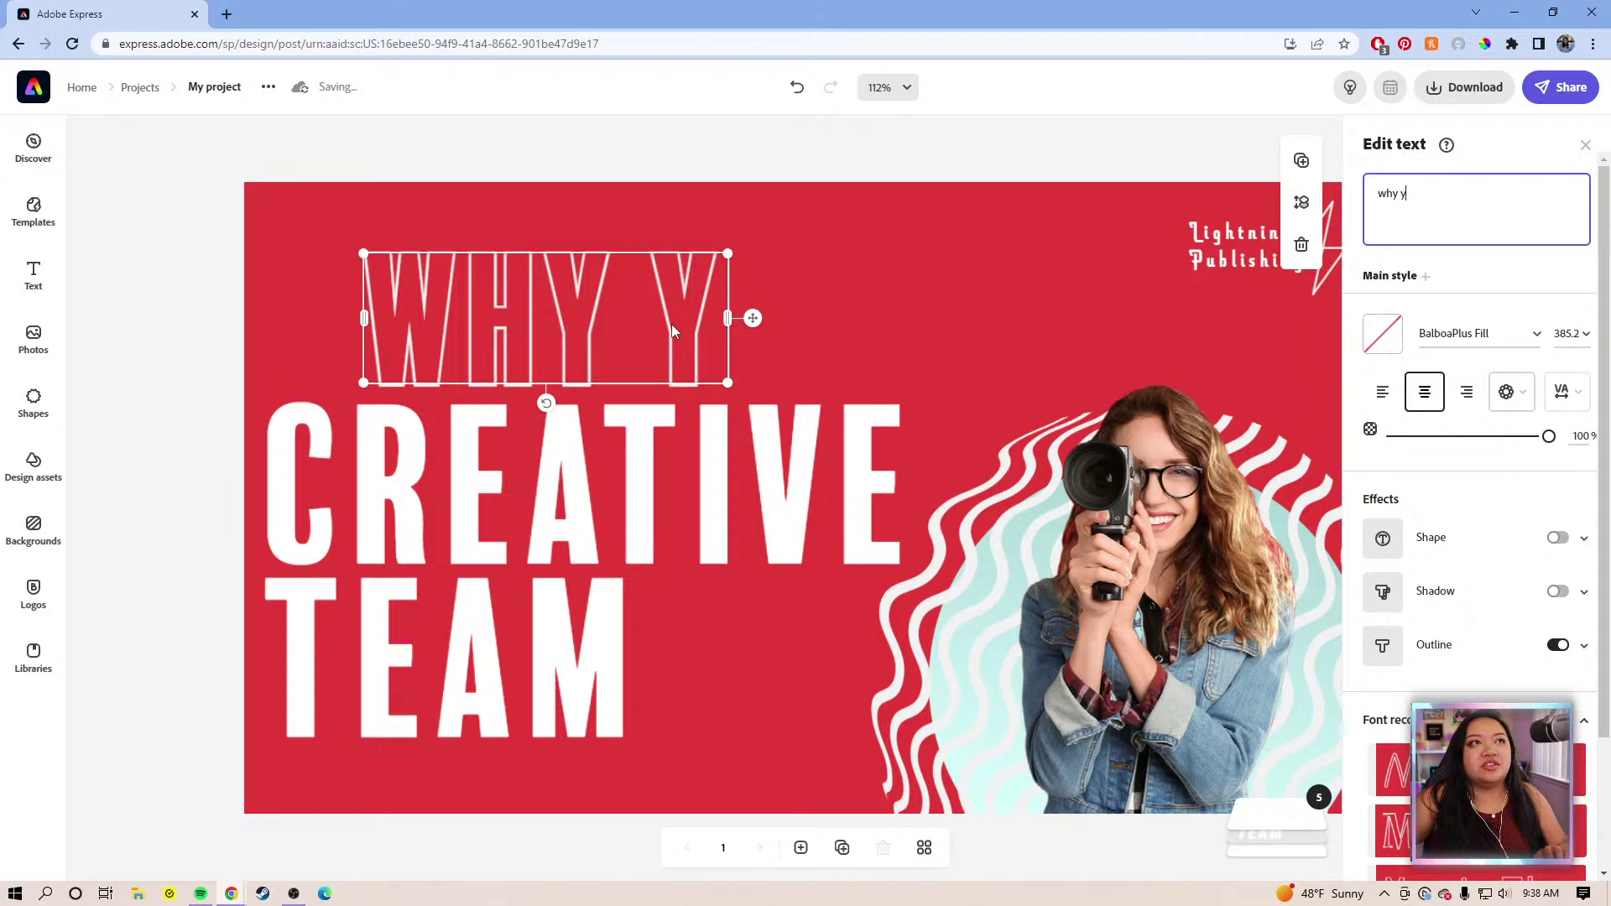
Delete the outlined text line above the "Creative Team" headline
click(627, 432)
click(637, 332)
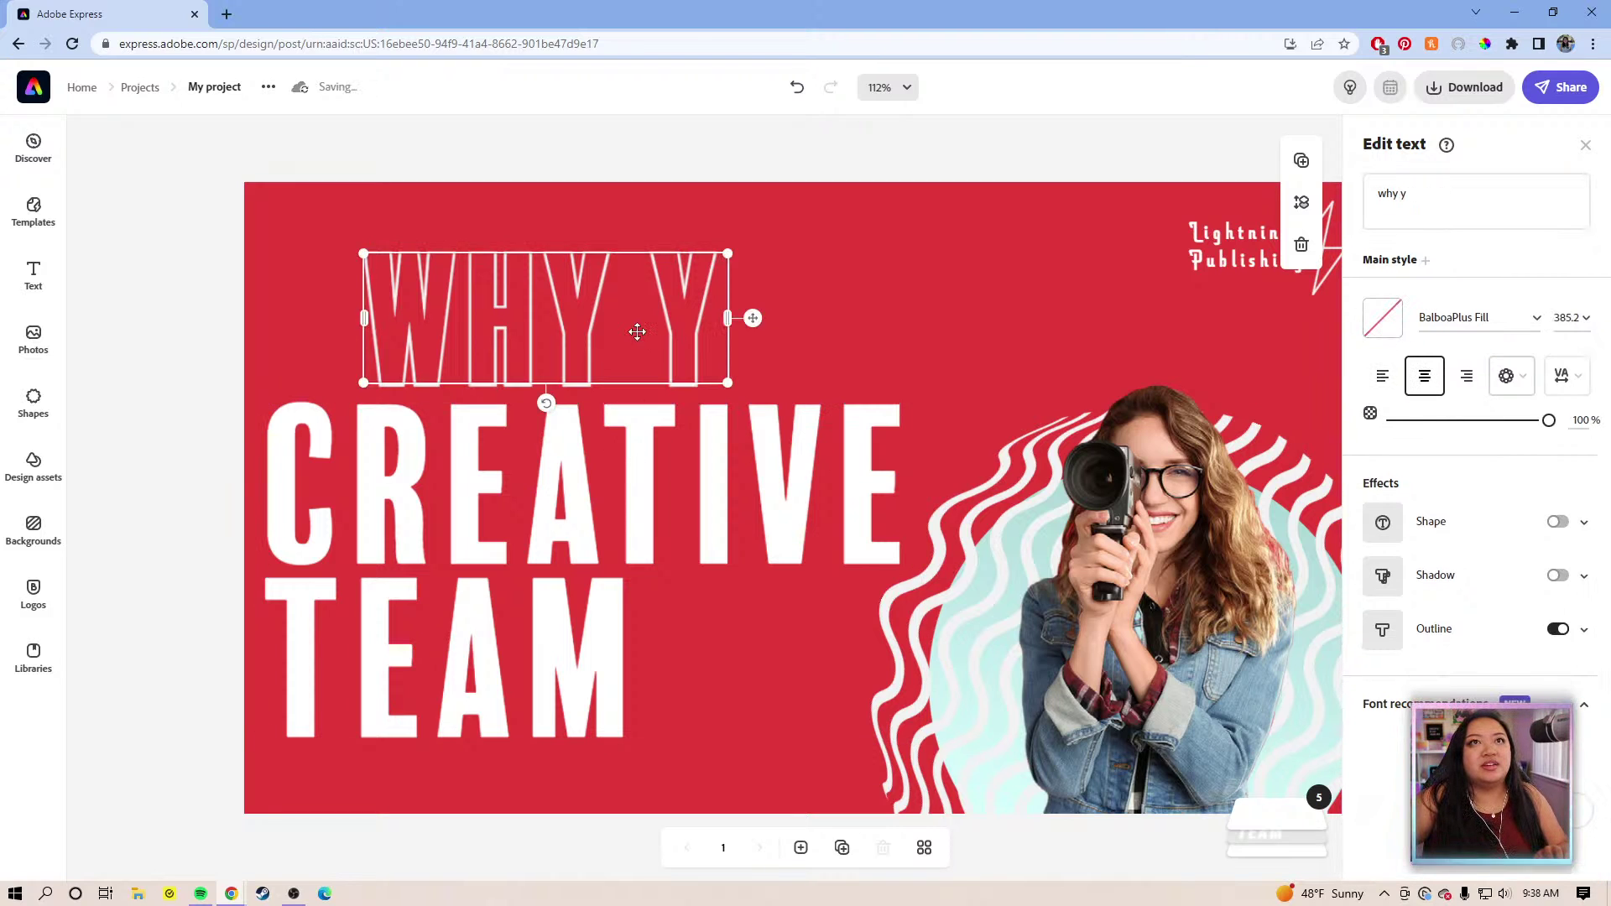
key(Delete)
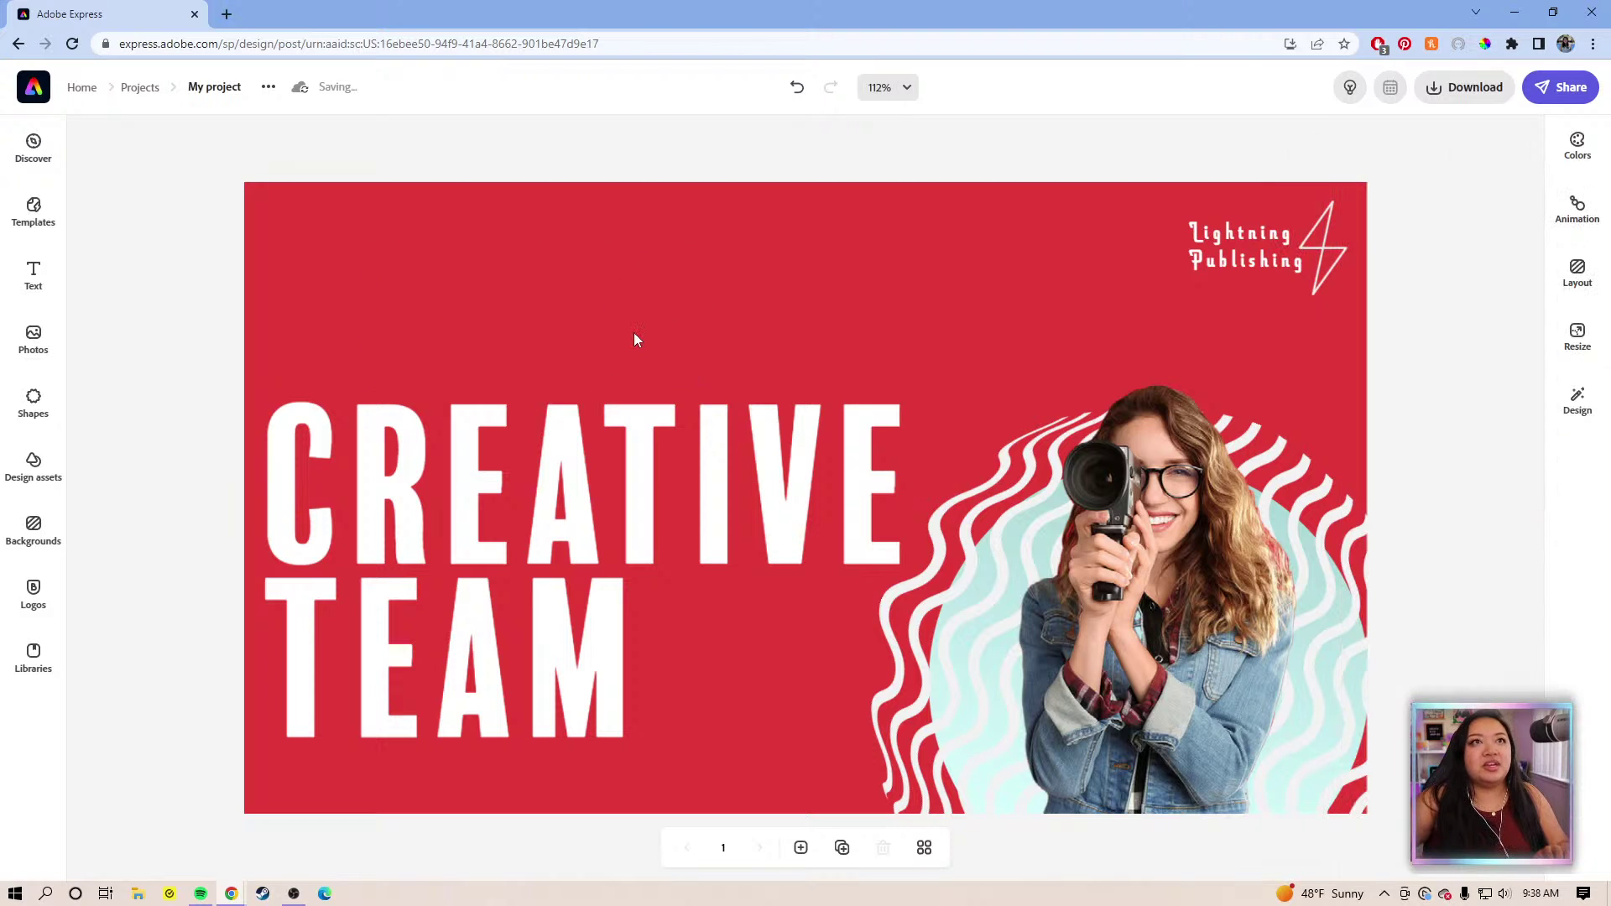
Replace the "Creative Team" headline text with "why you should use adobe express"
click(629, 534)
click(1432, 222)
drag(1458, 197, 1369, 193)
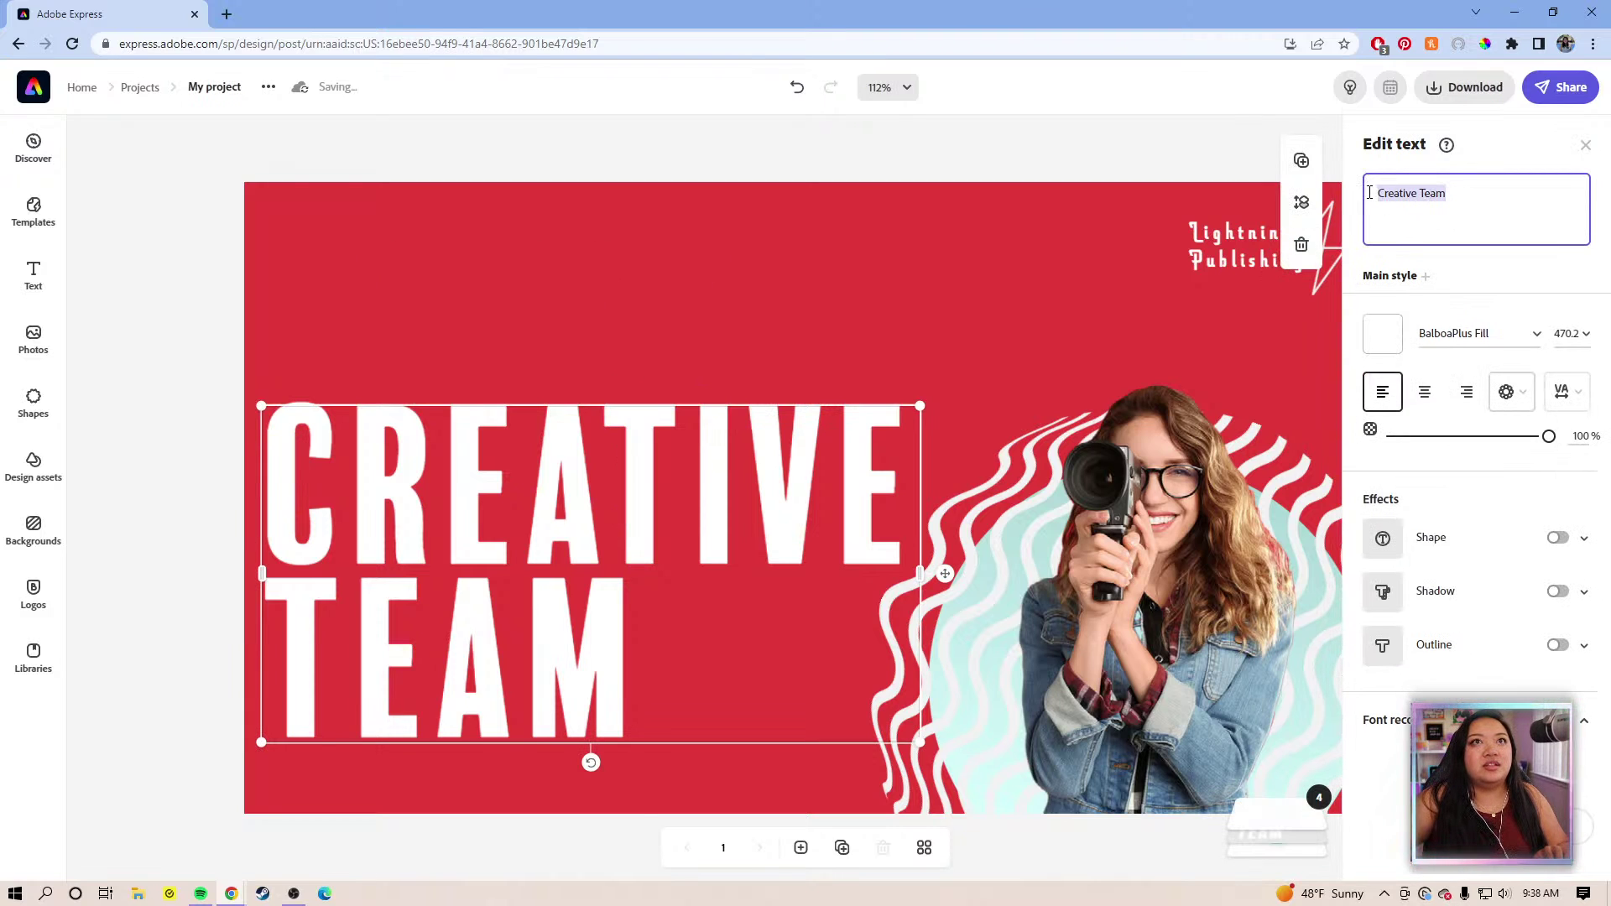
text(why you should use adobe e)
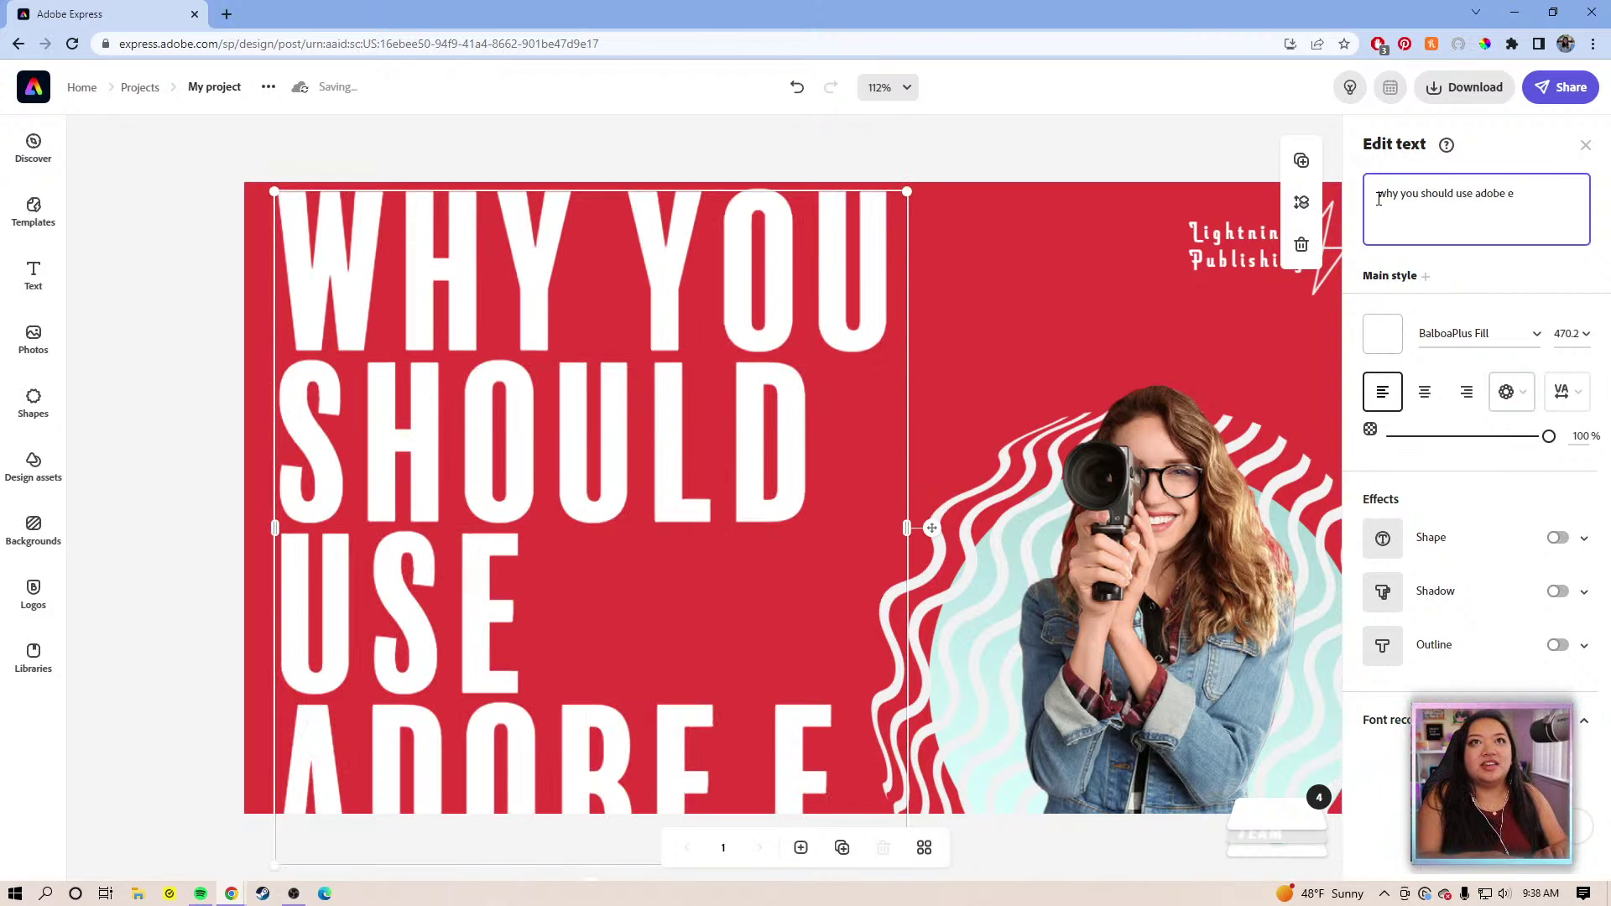
text(xpress)
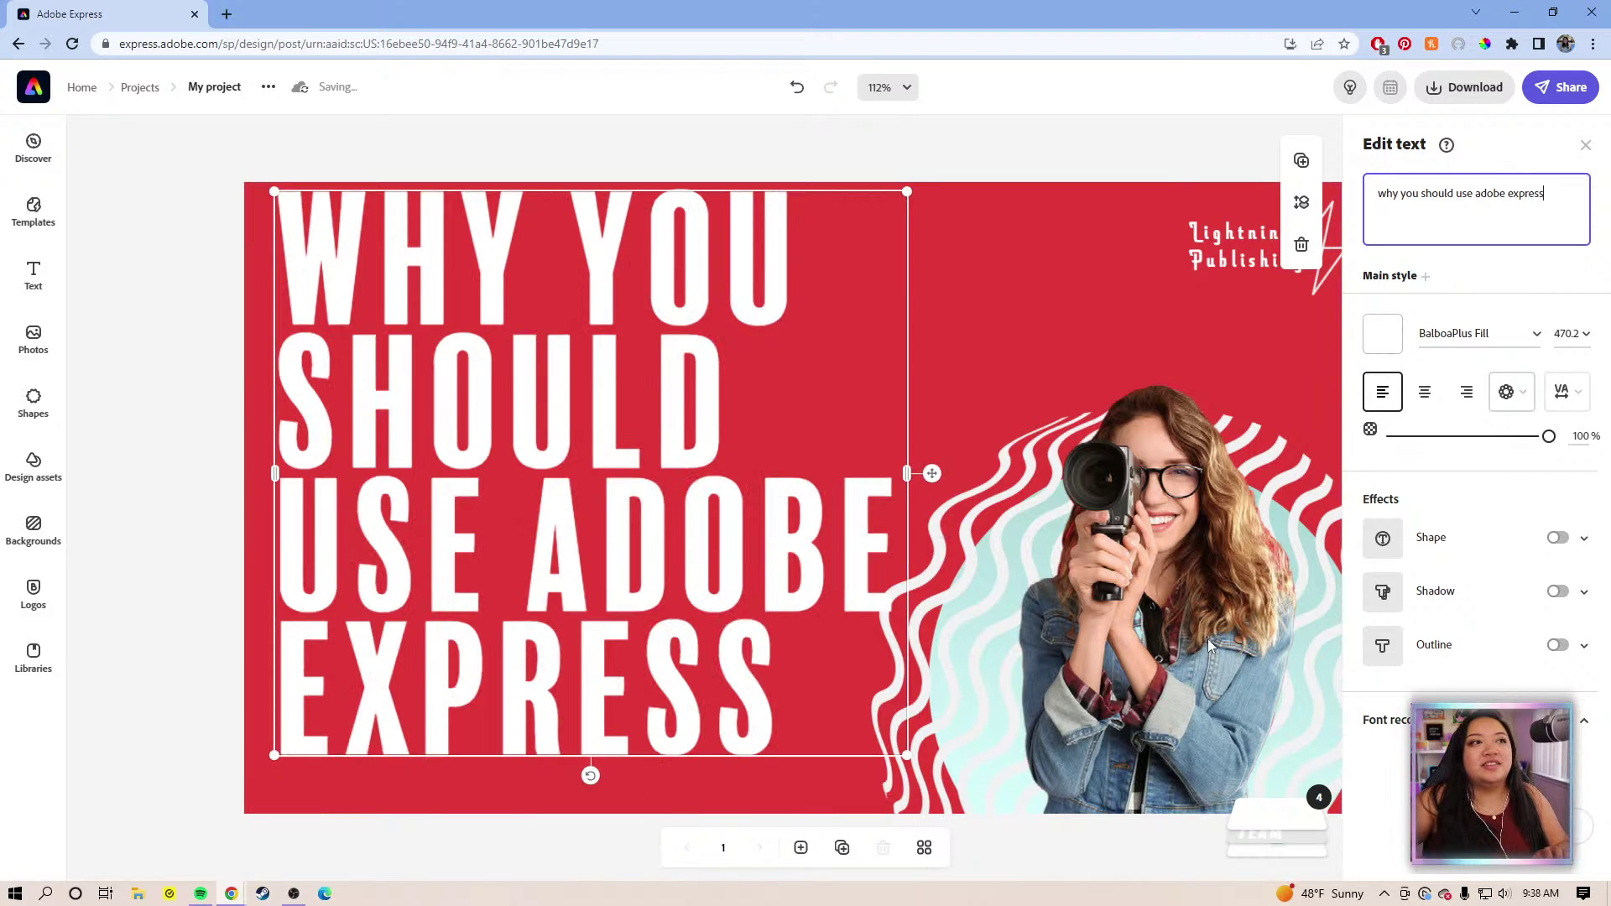
Shrink the headline to a font size of about 238 and adjust its box width so it wraps onto three lines
drag(906, 191, 811, 280)
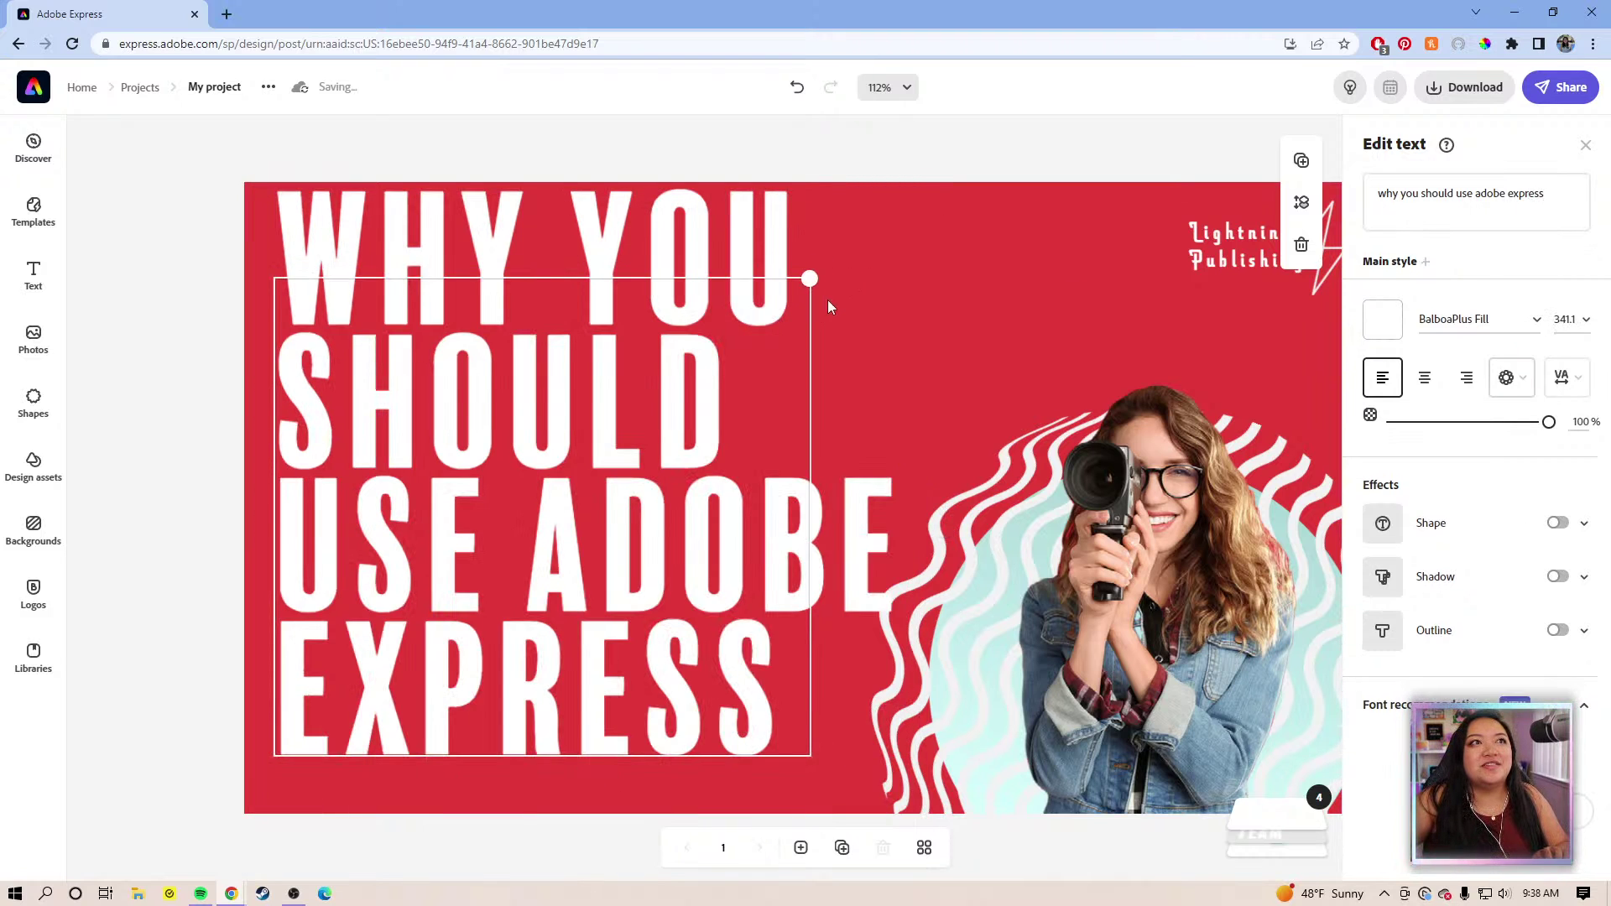
drag(810, 516, 1138, 516)
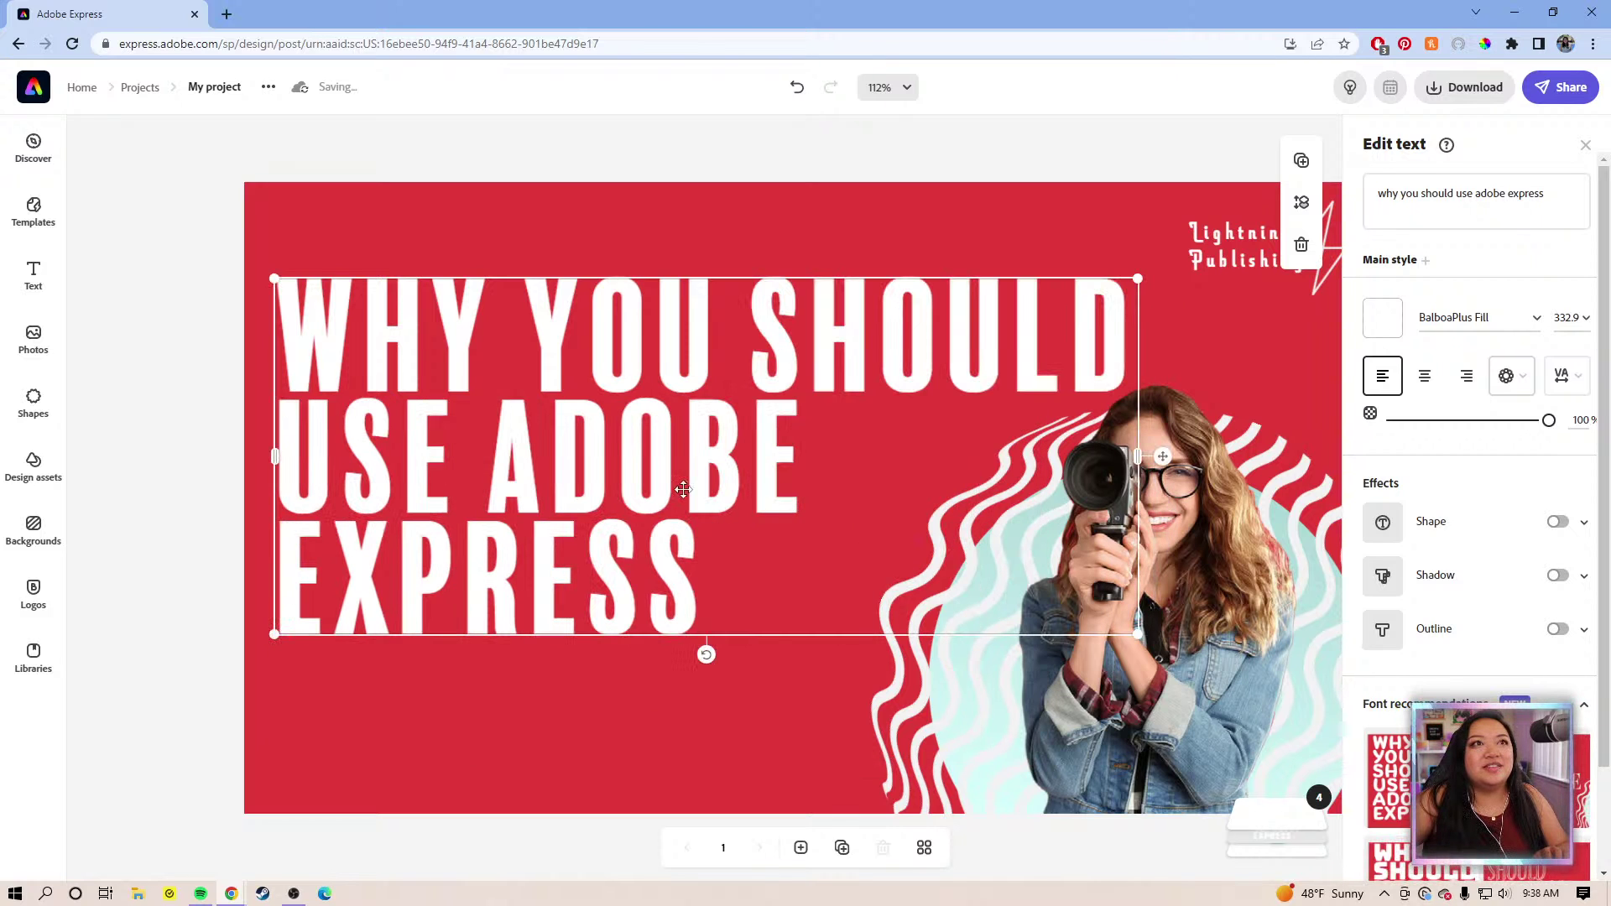
drag(1138, 277, 1047, 316)
drag(1046, 411, 945, 414)
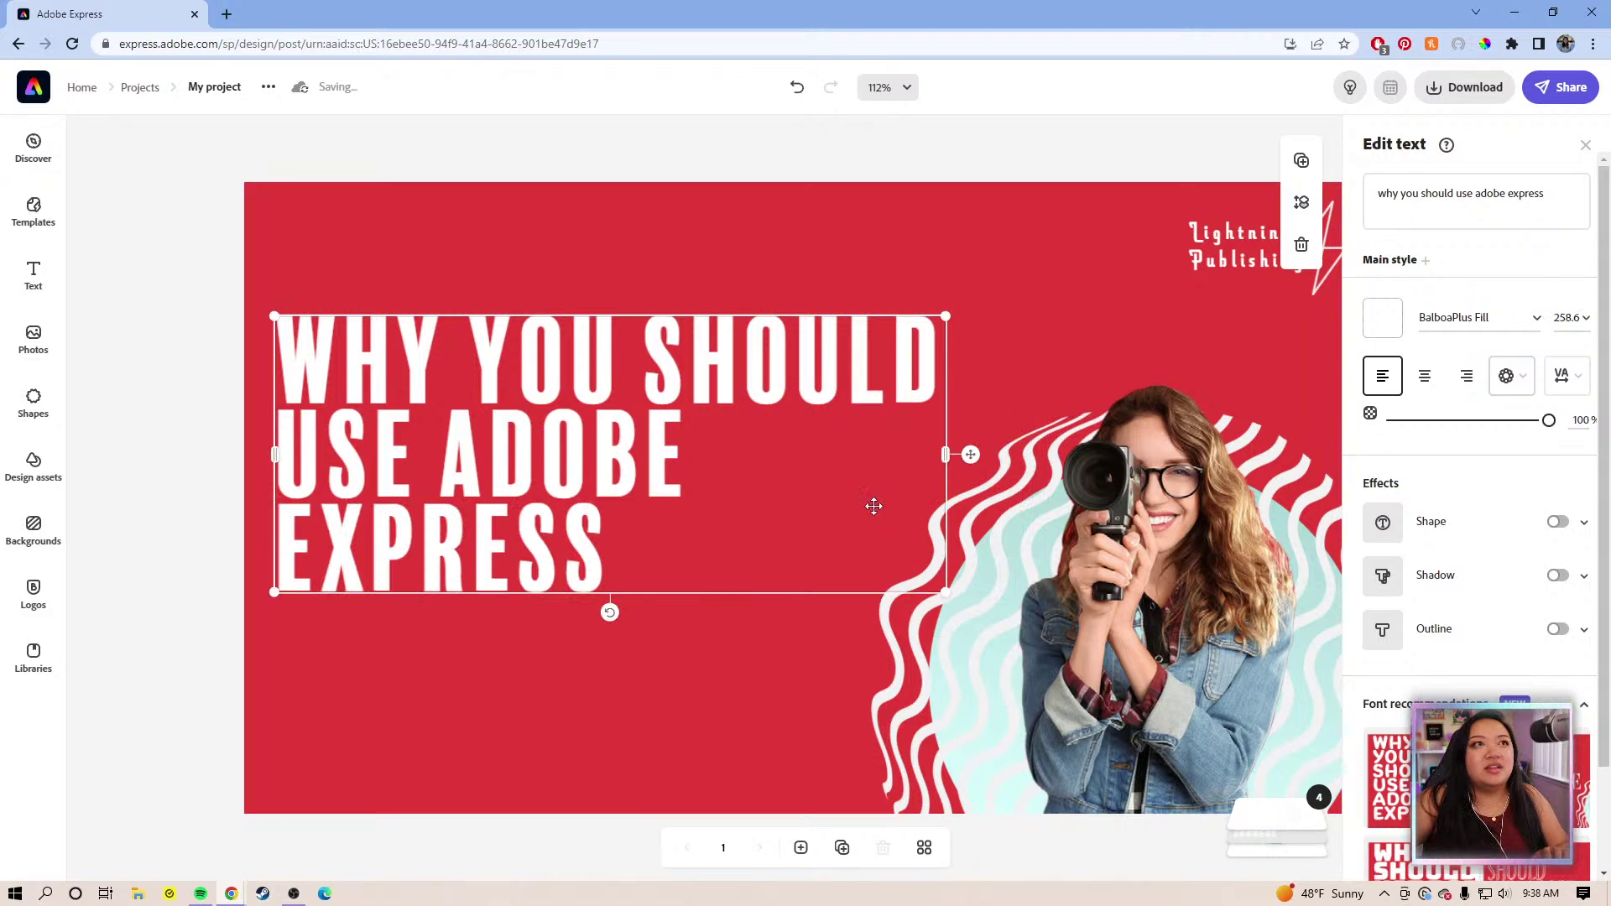
drag(946, 590, 988, 597)
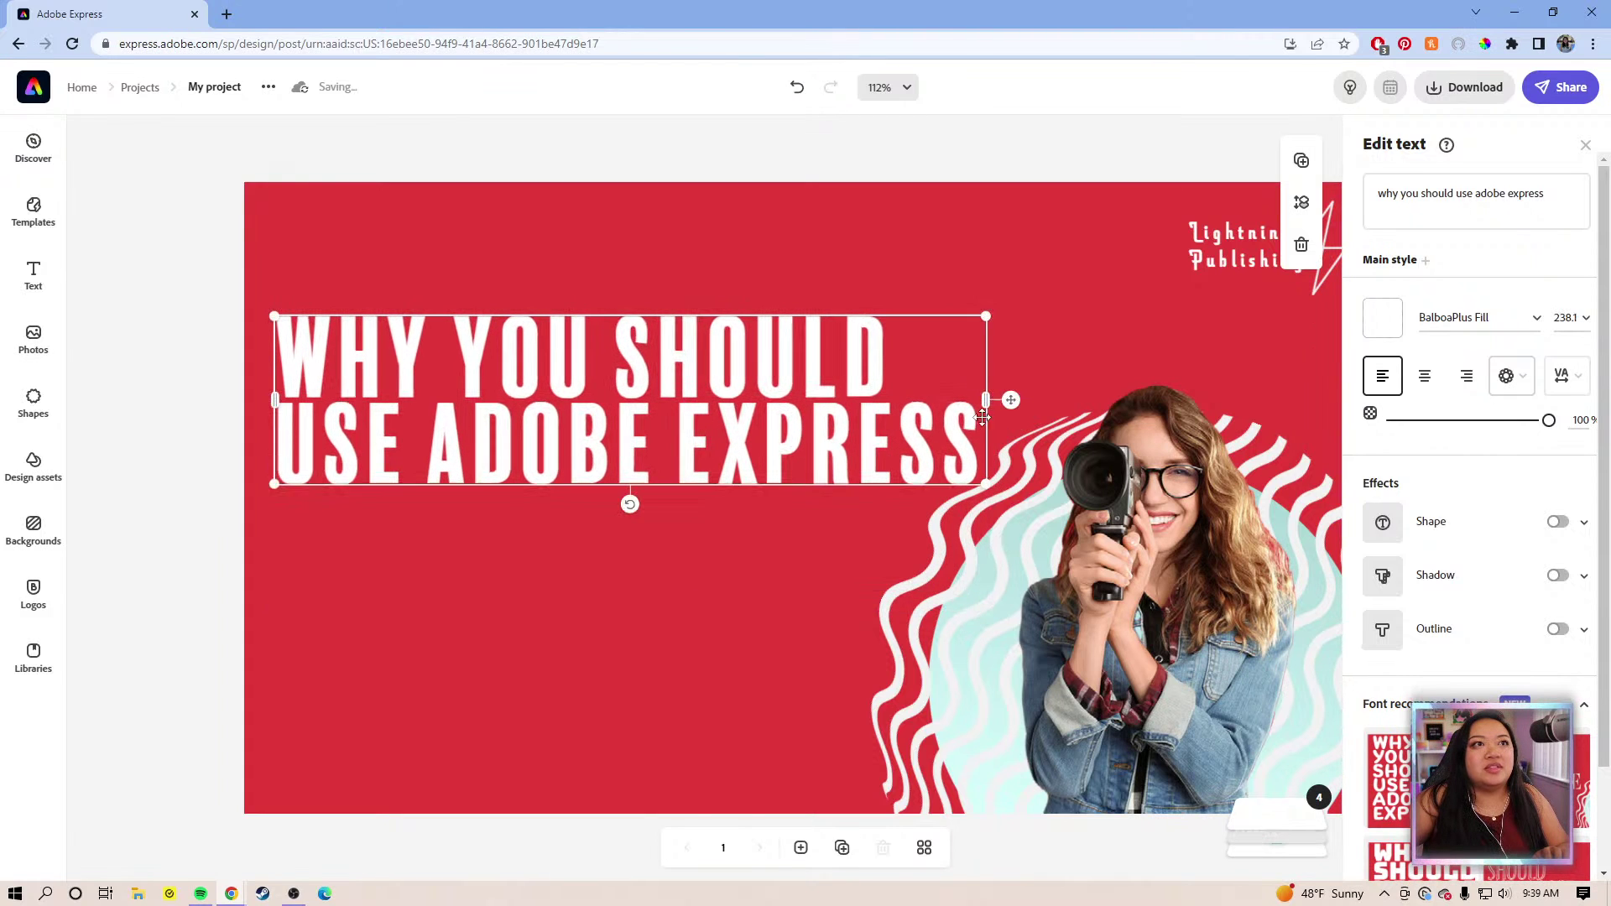
drag(995, 399, 897, 393)
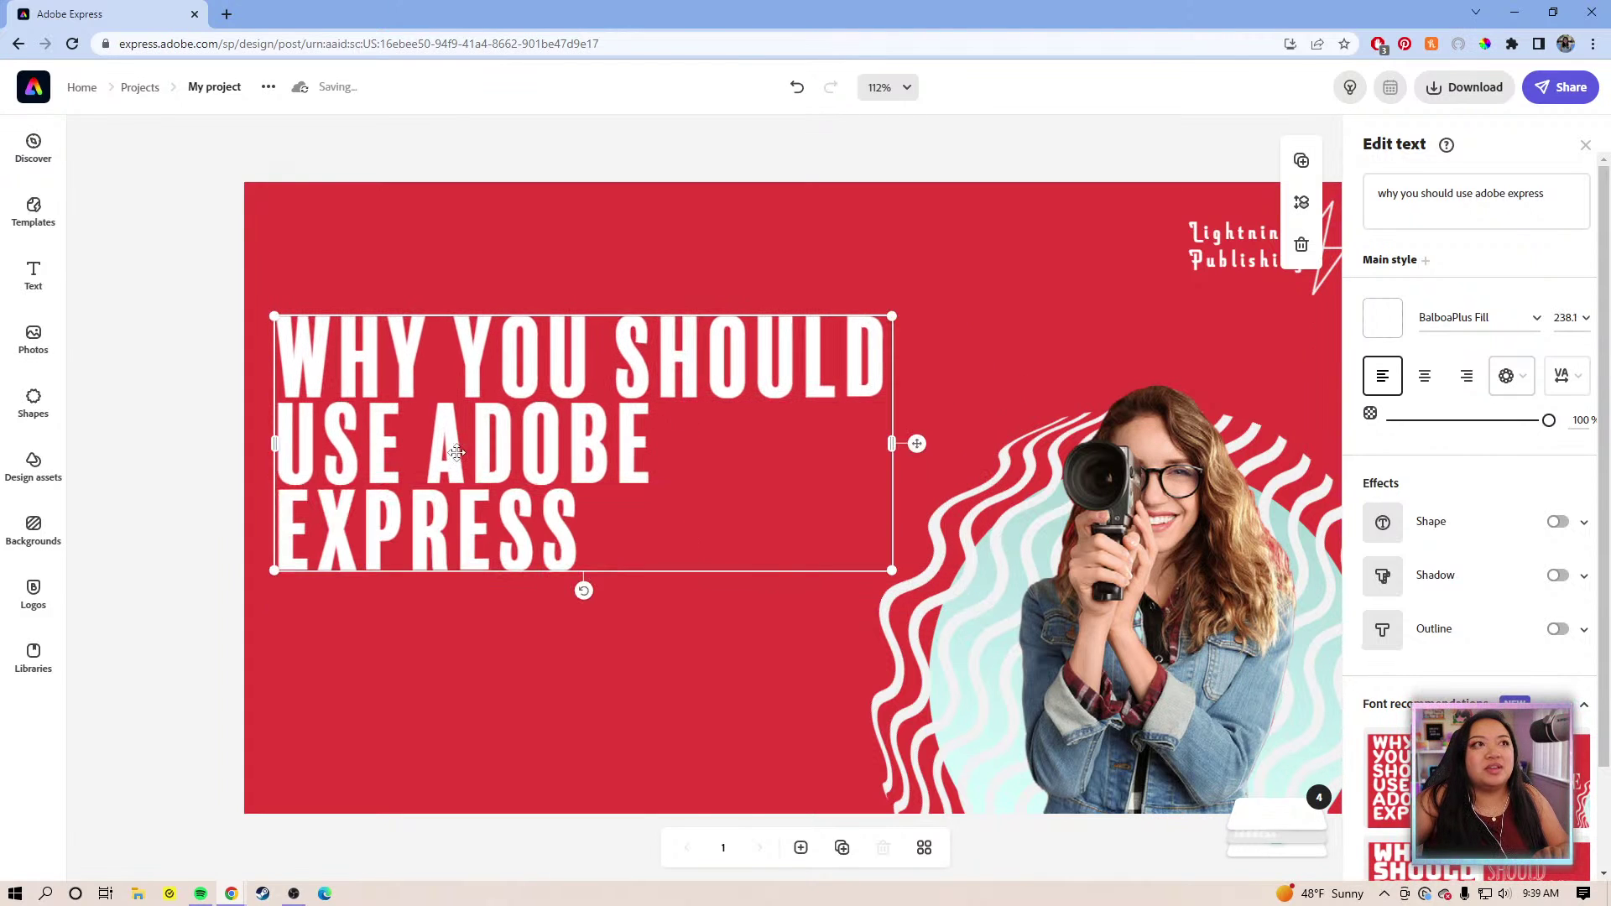
Add a Highlight style to the headline and look through its text colour and font options
click(1425, 260)
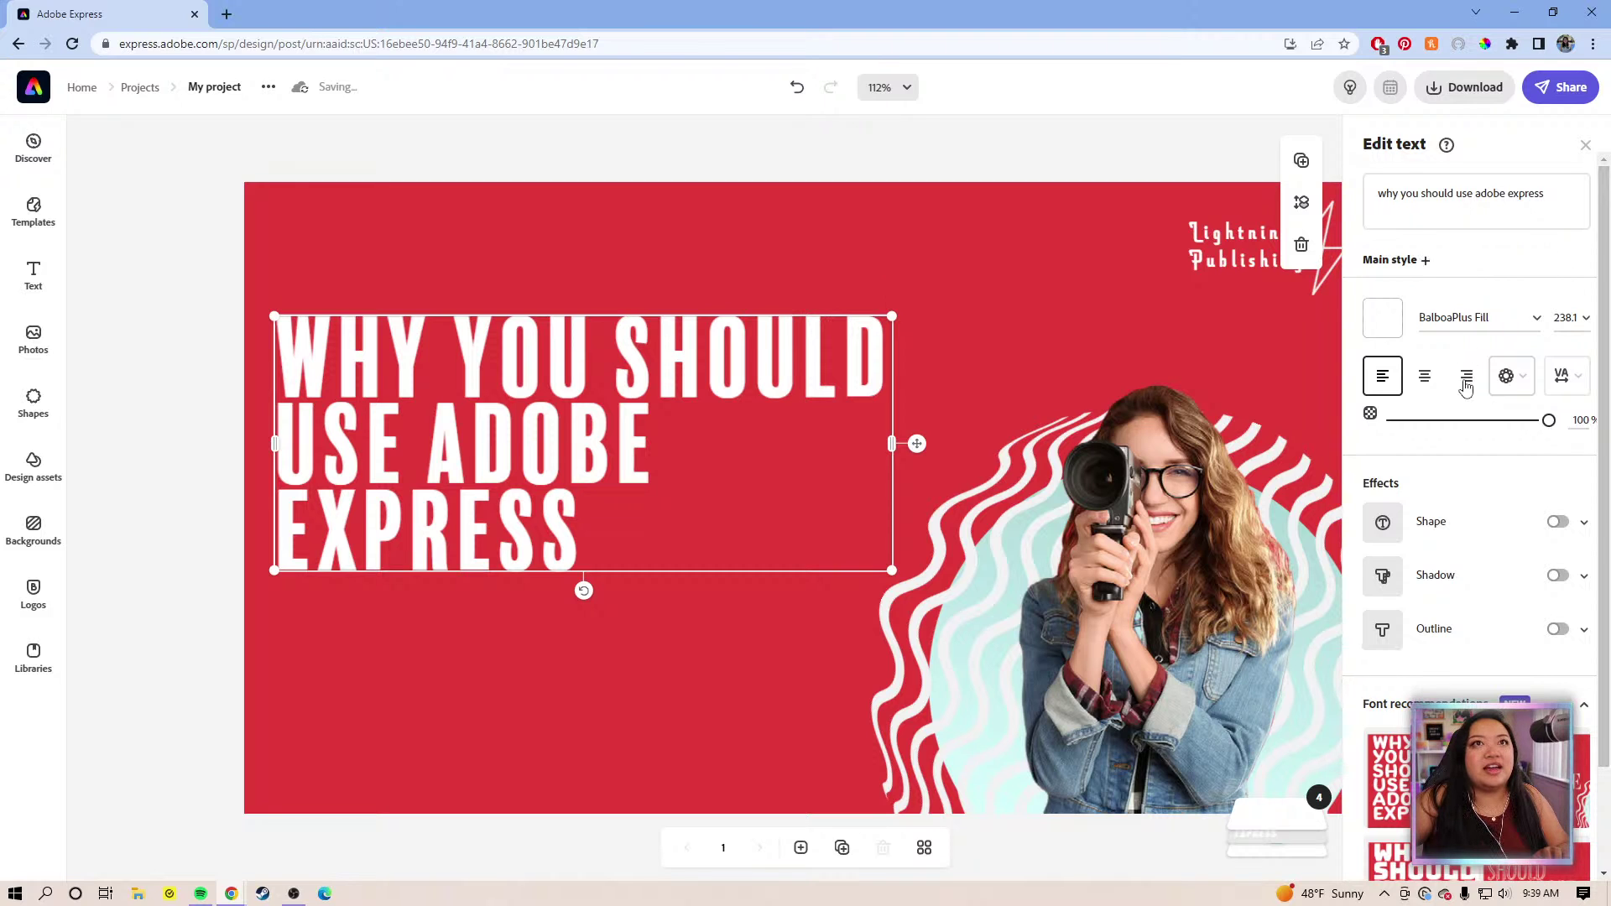
click(1381, 341)
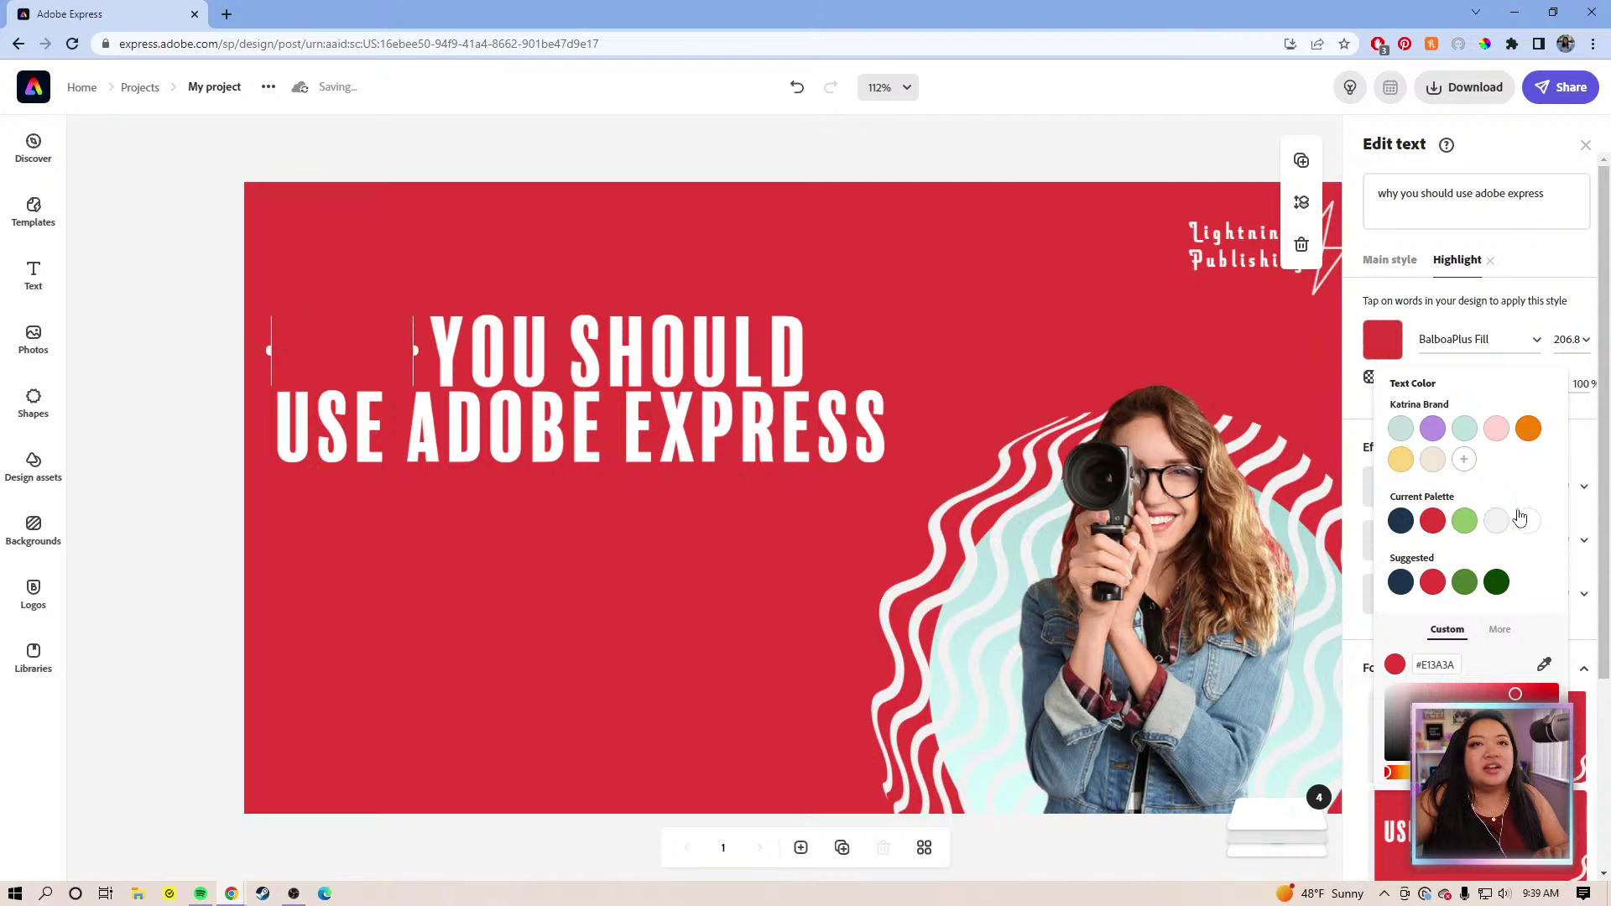
click(1382, 342)
click(1382, 341)
click(1425, 340)
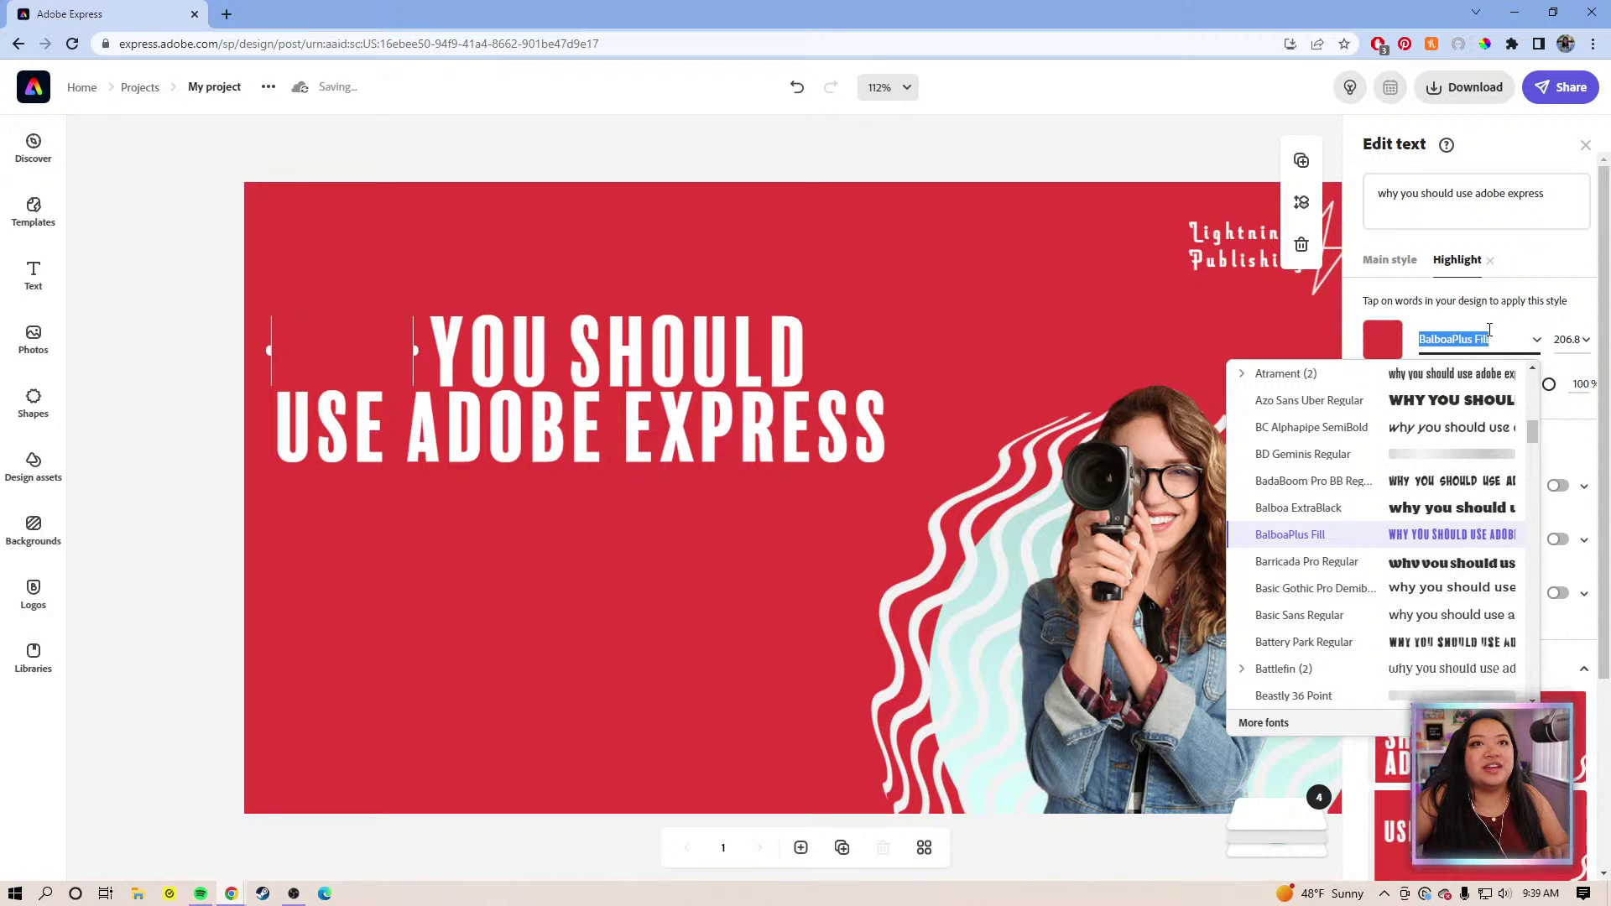
click(1501, 323)
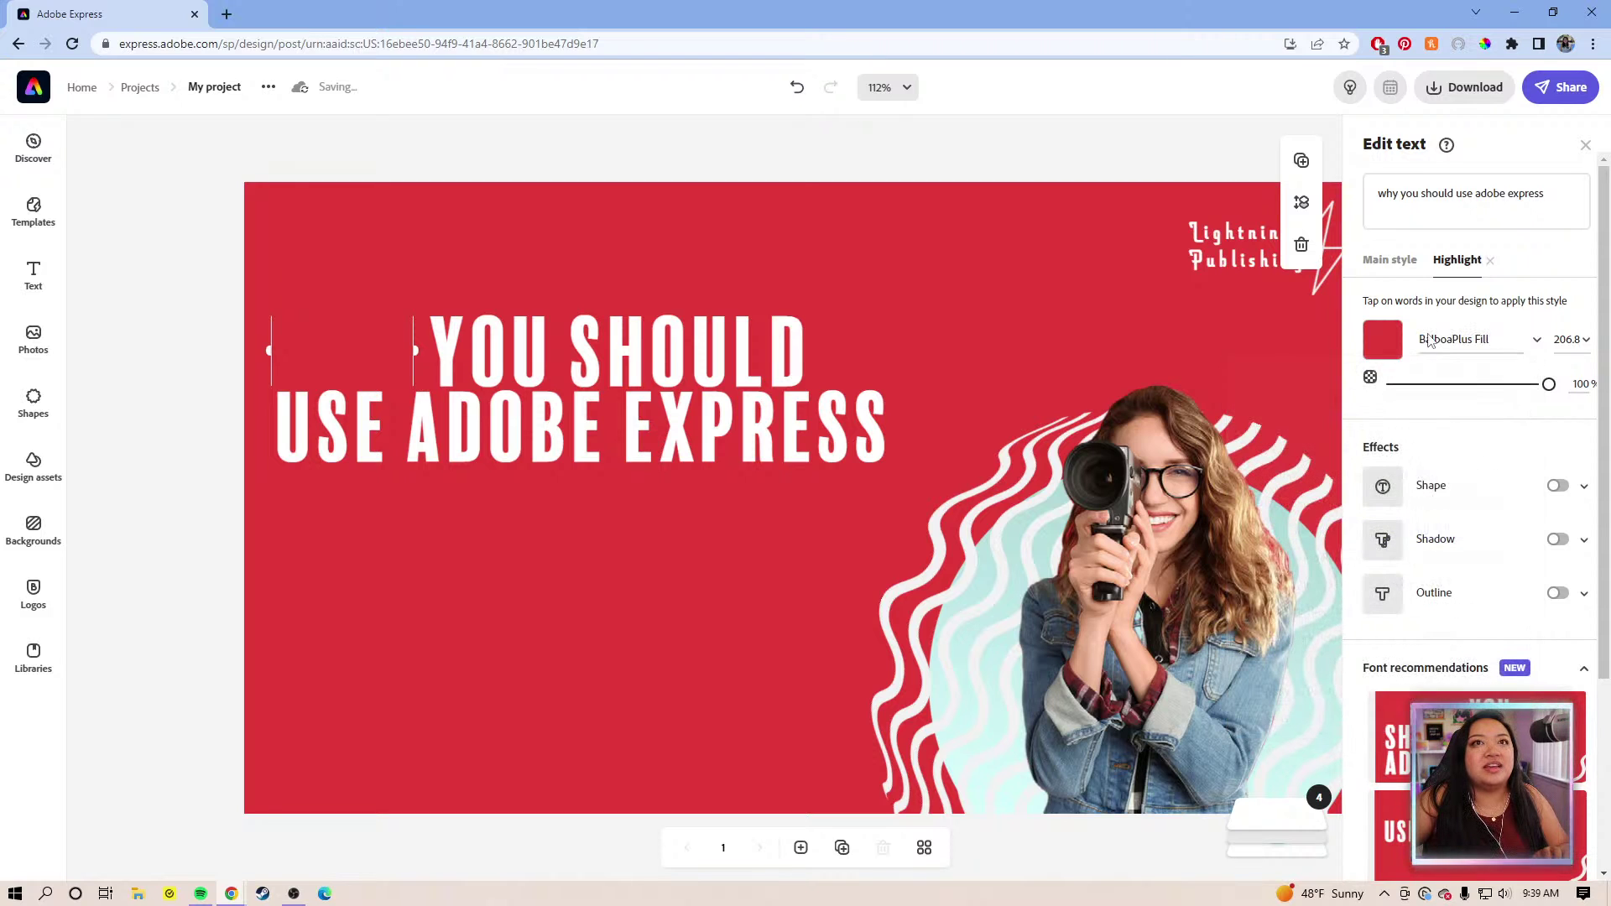
click(1383, 340)
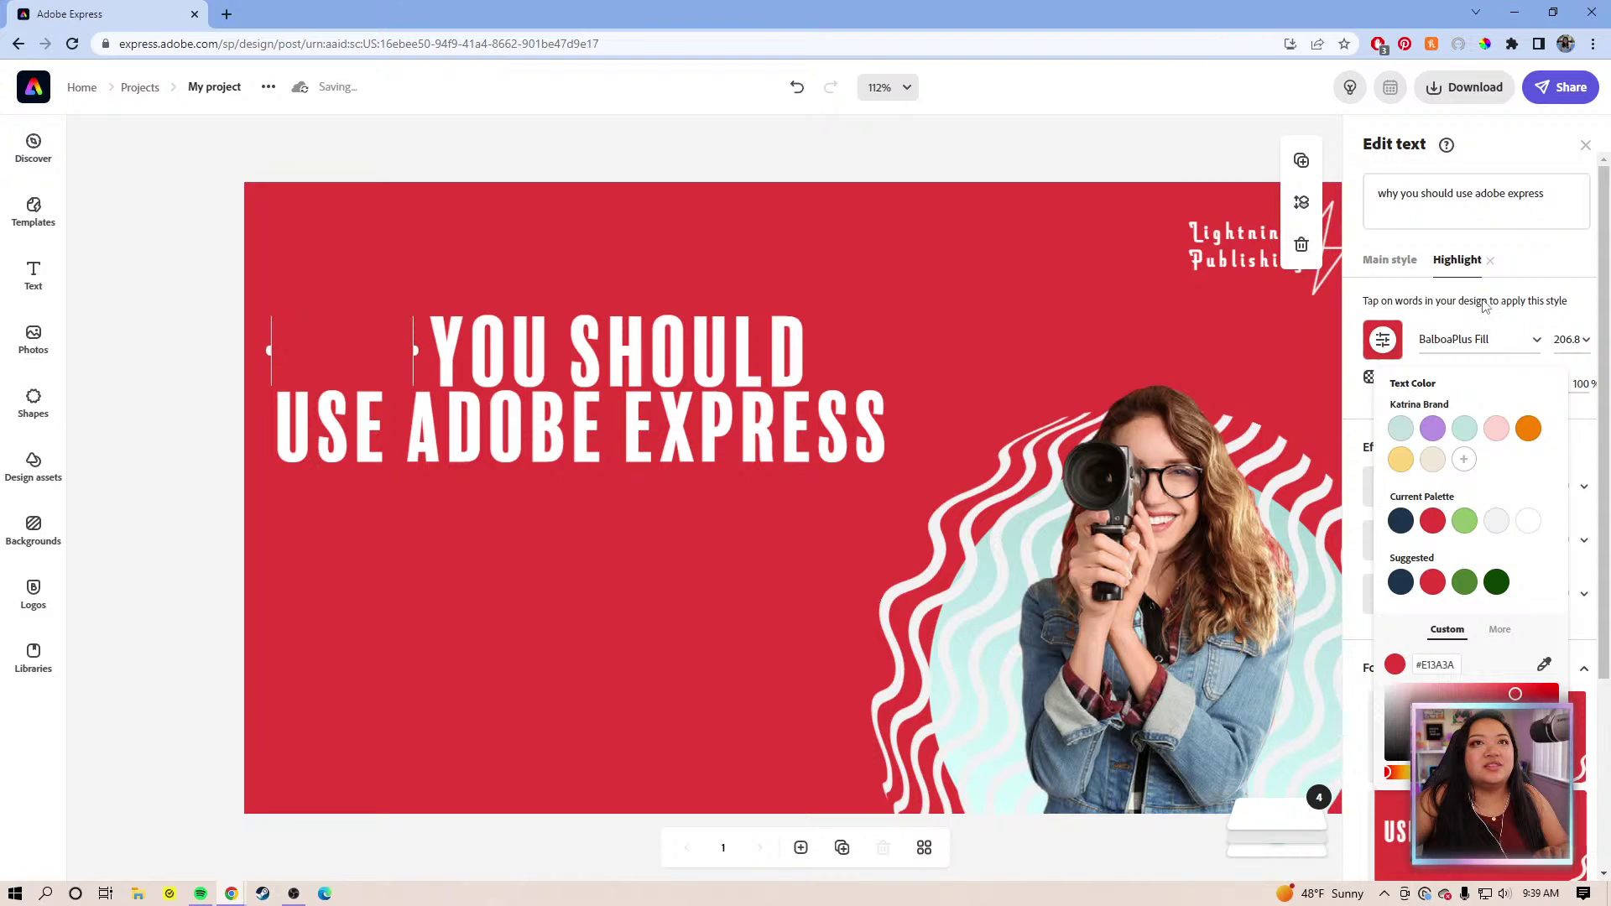
click(1456, 310)
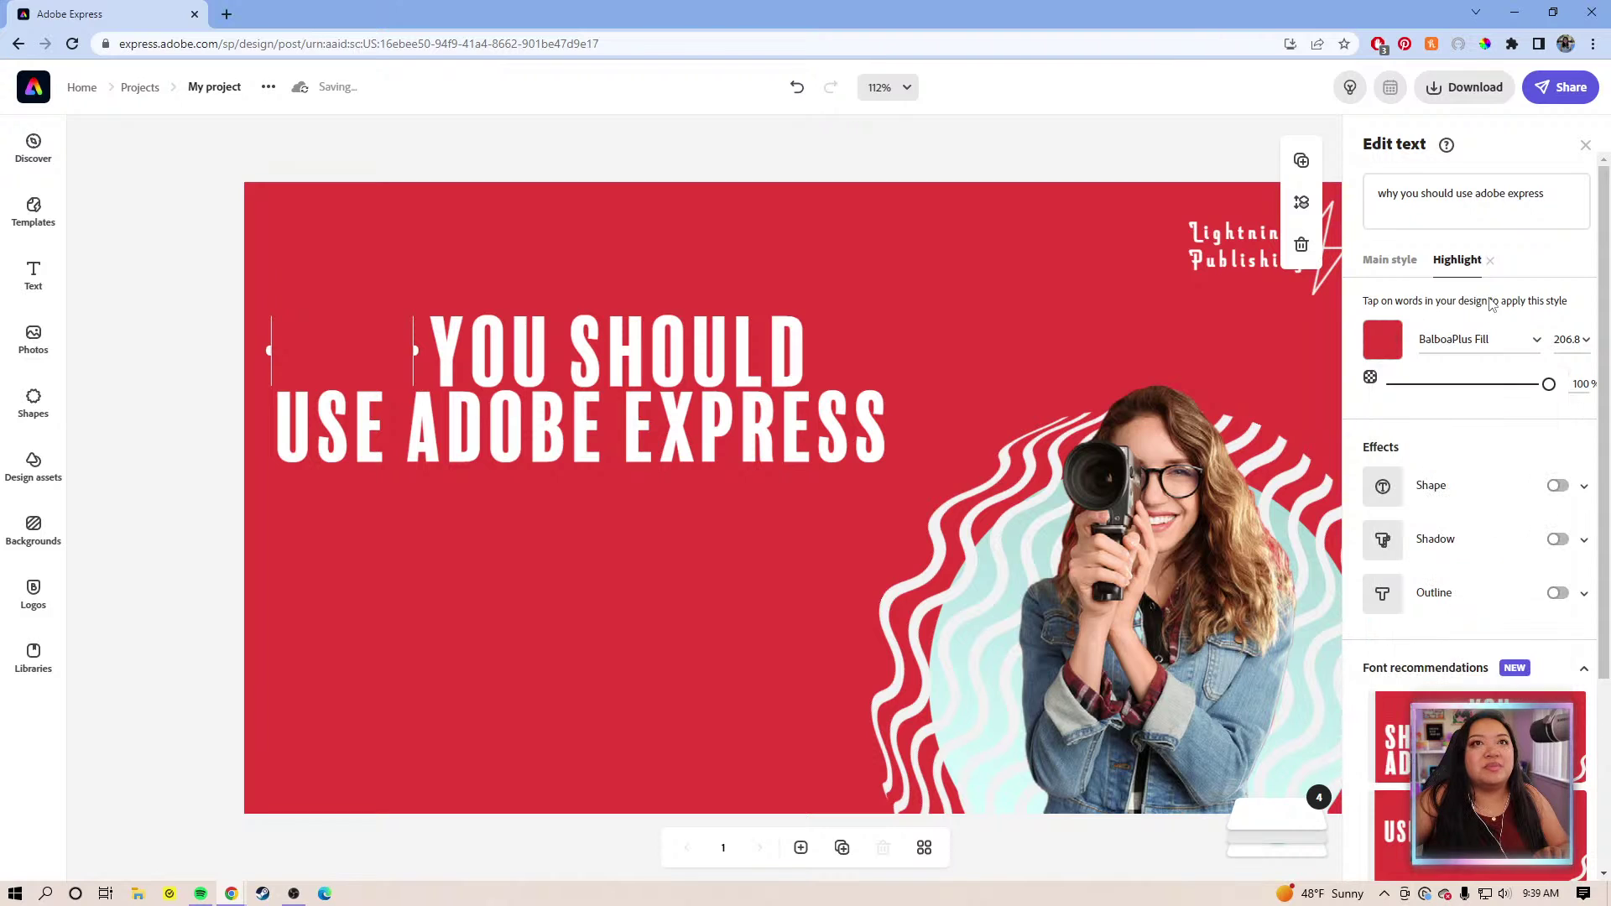
Turn on the Outline effect for the Highlight style and make its letters hollow with no fill colour
click(1558, 593)
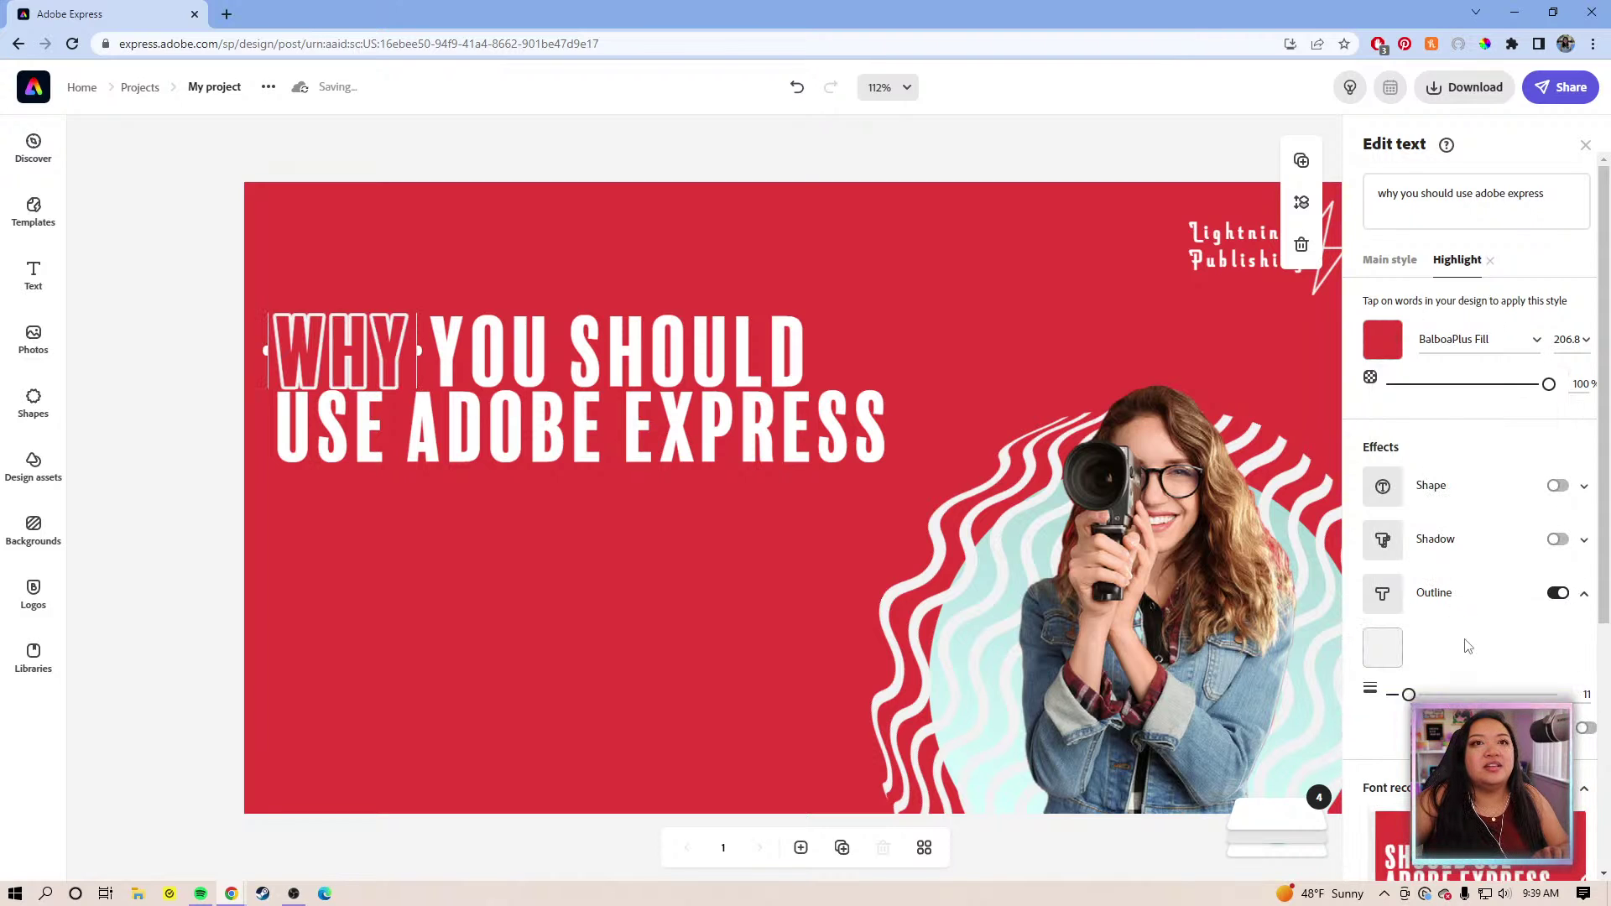
click(1558, 593)
click(1558, 593)
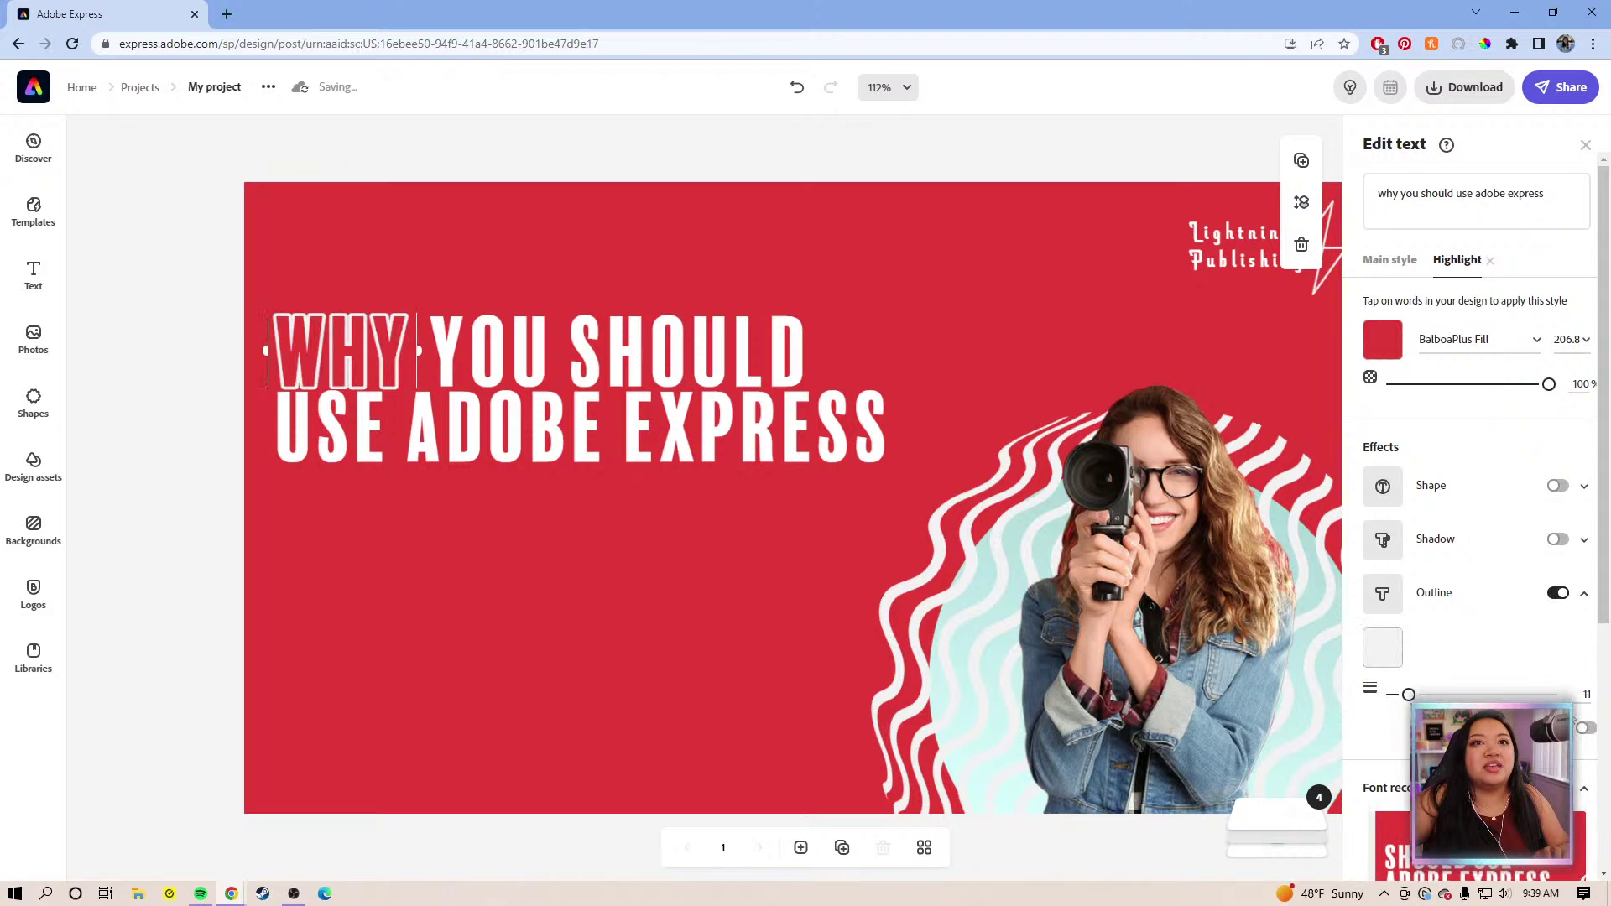
click(1589, 732)
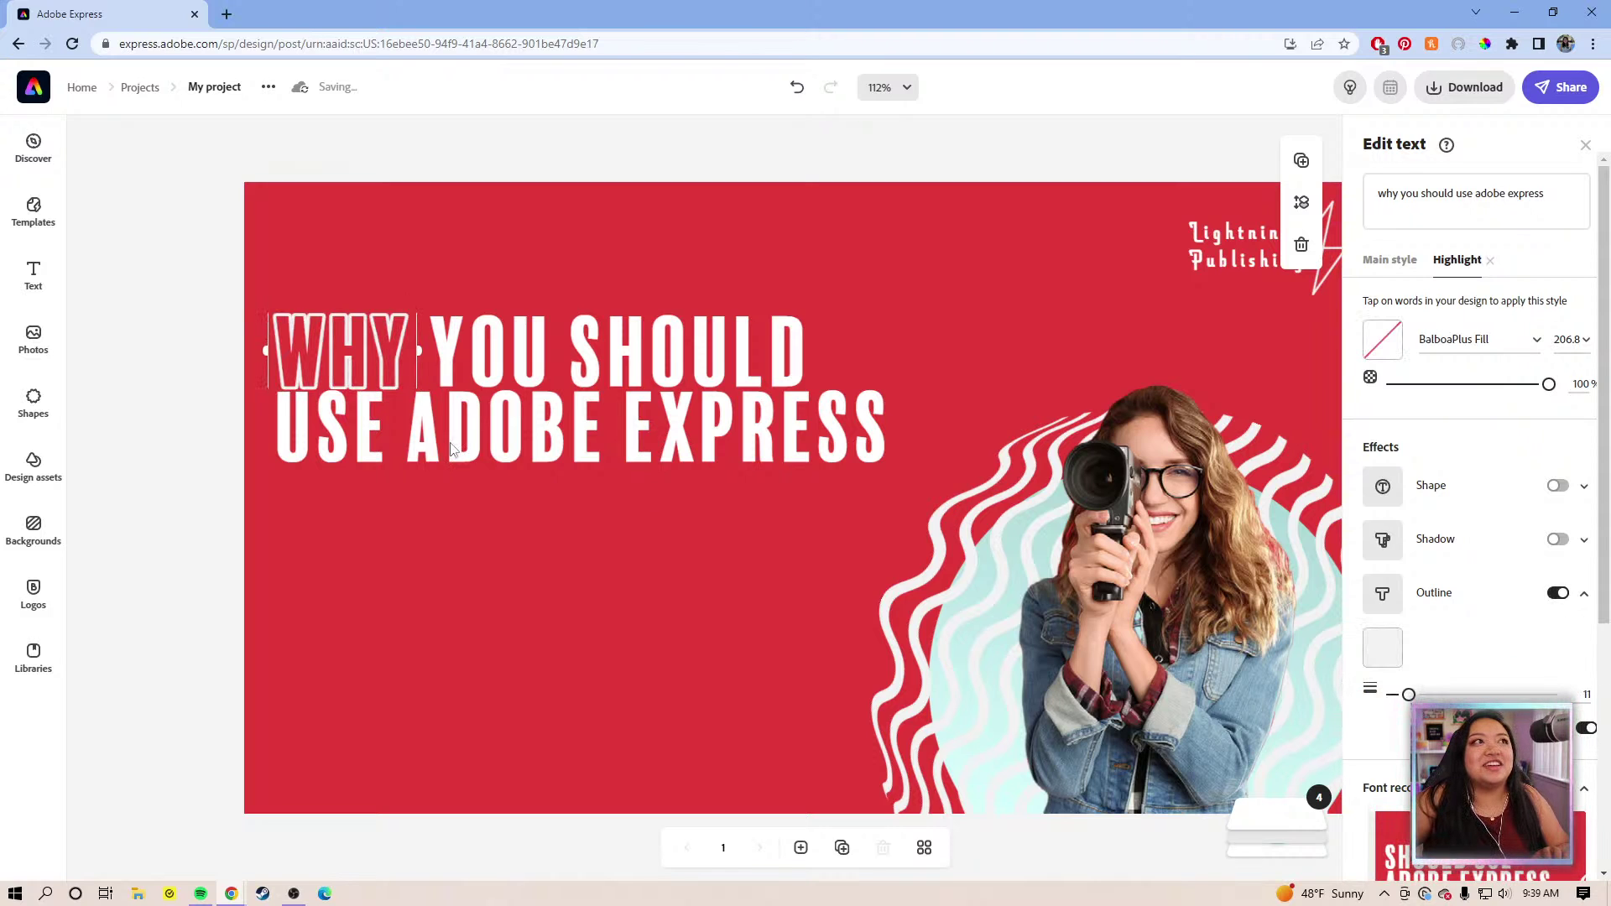
Apply the outlined Highlight style to the words "Adobe Express" instead of "Why", and deselect the headline
click(713, 425)
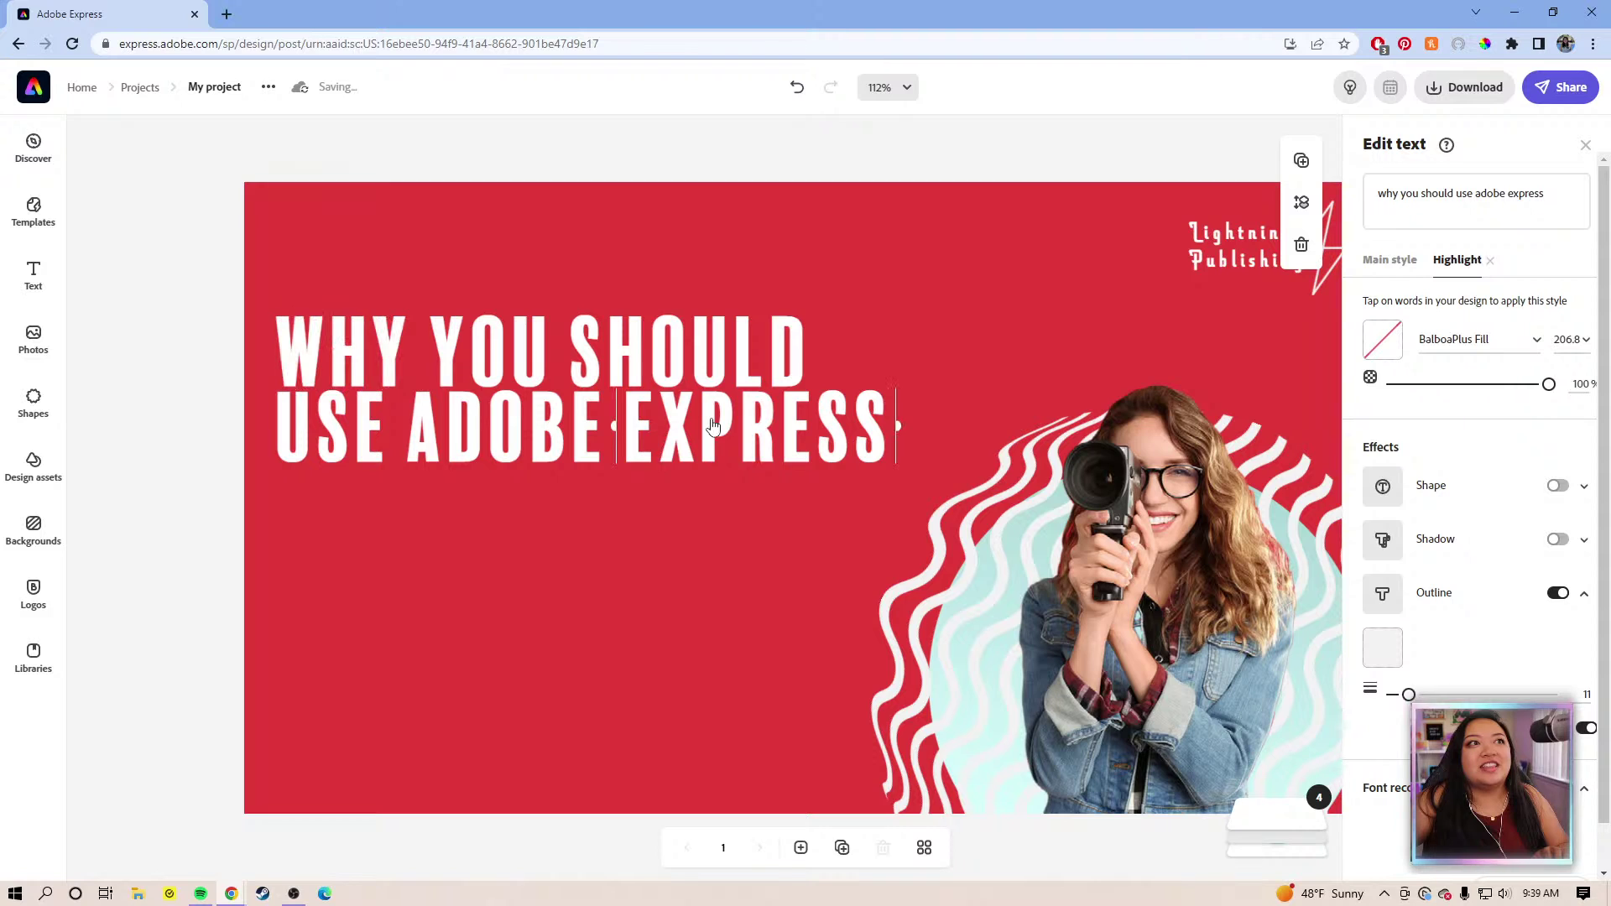
click(519, 449)
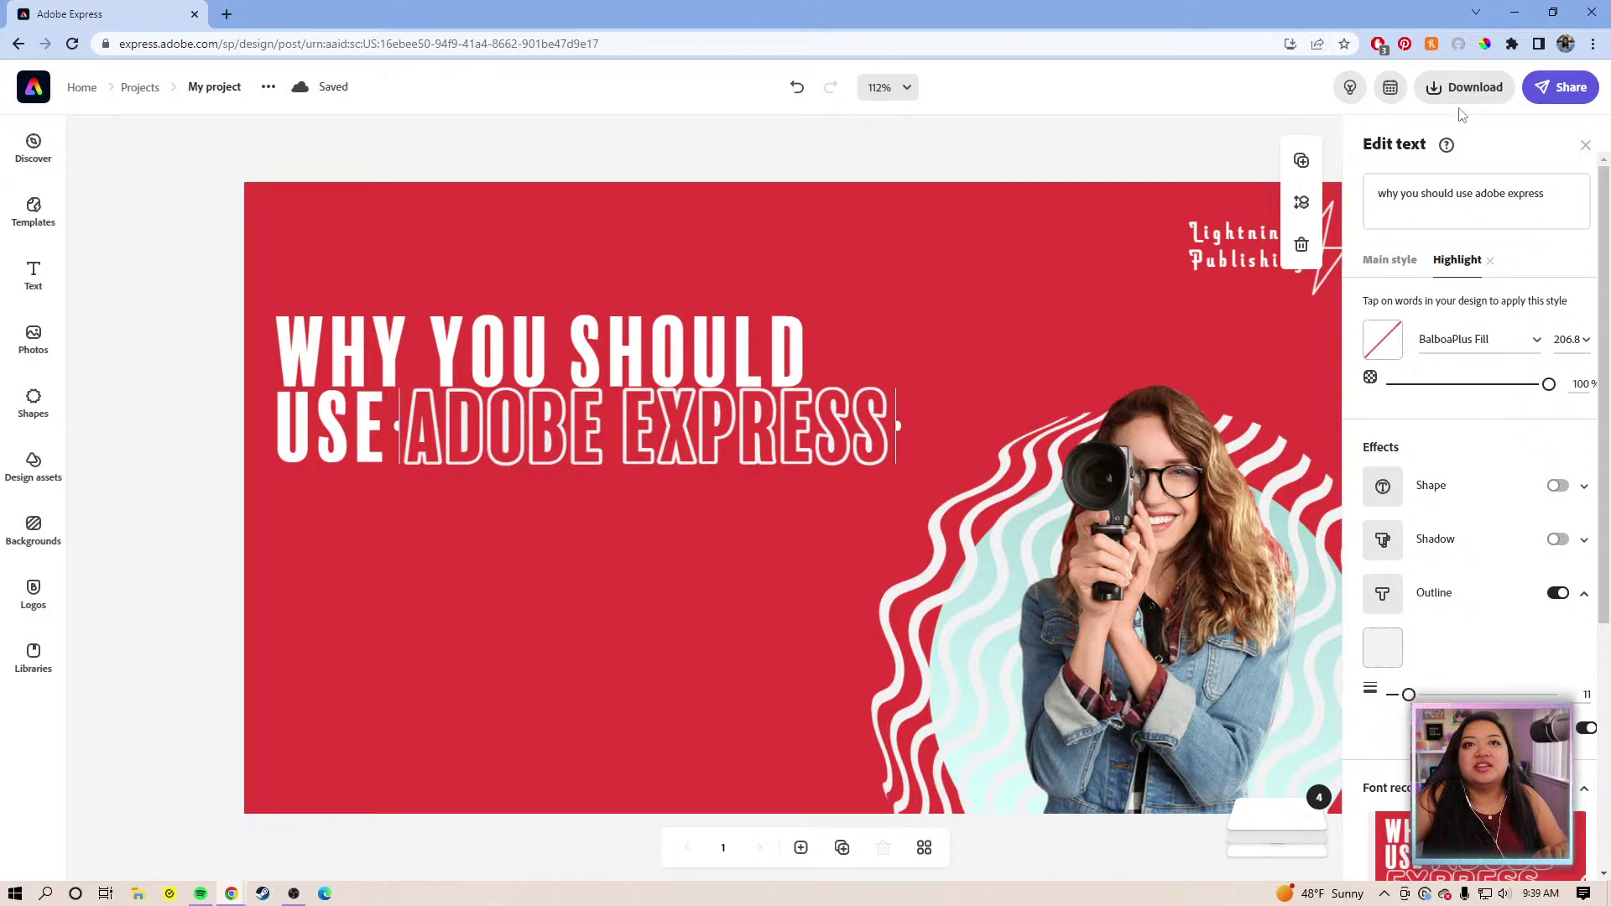
click(1221, 162)
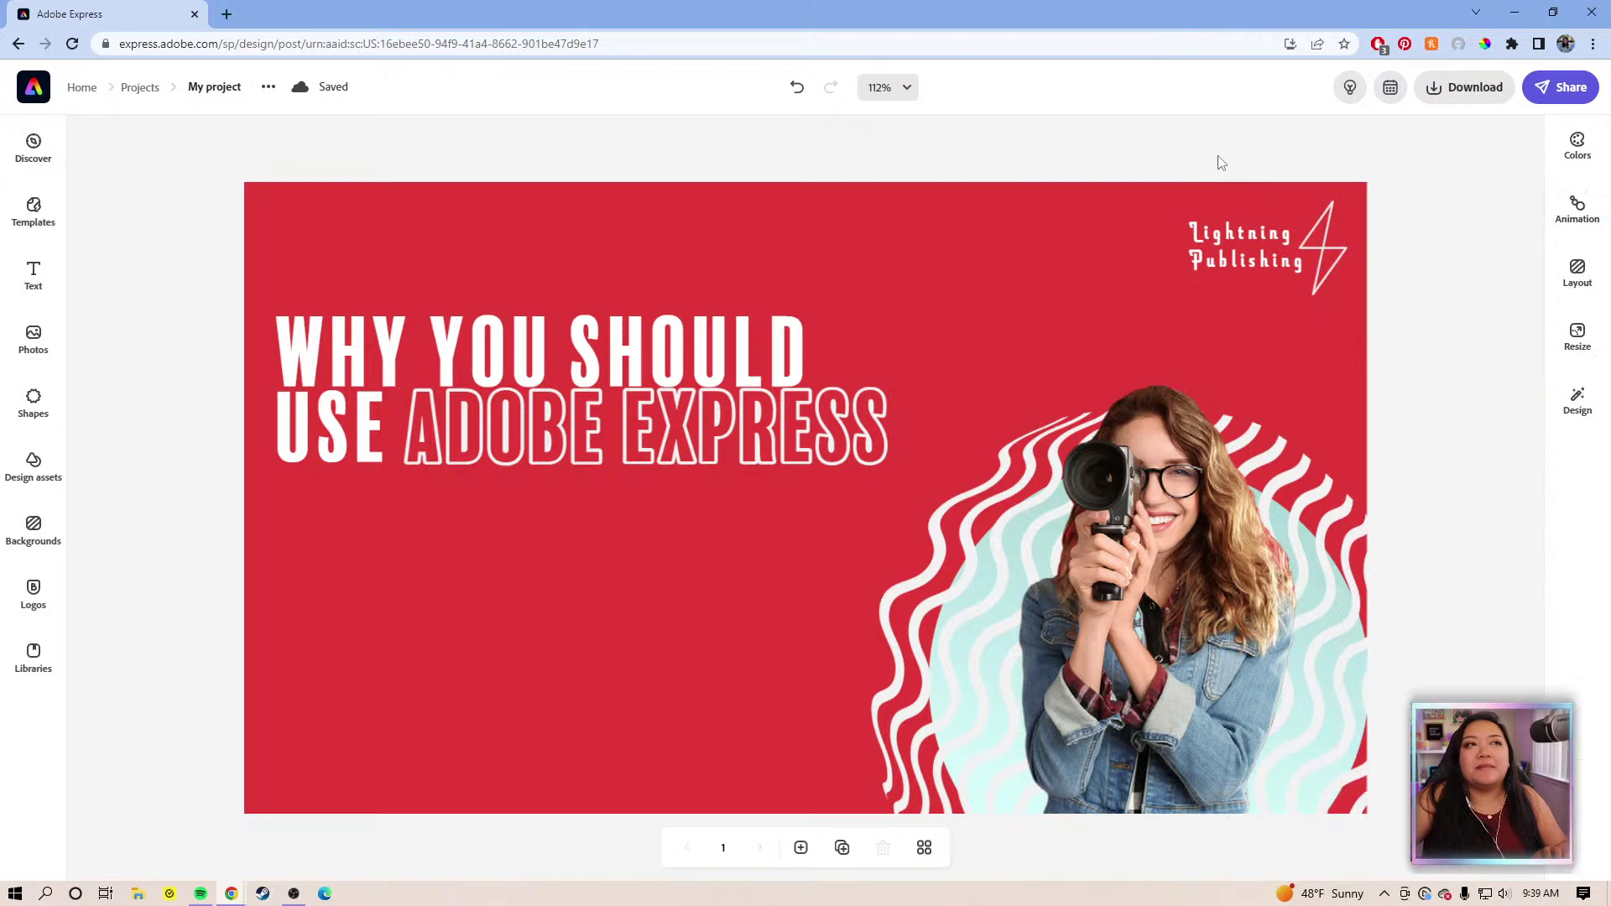
Reflow the headline onto four lines at a font size of about 295 and position it beside the photo
click(757, 365)
drag(874, 442, 676, 457)
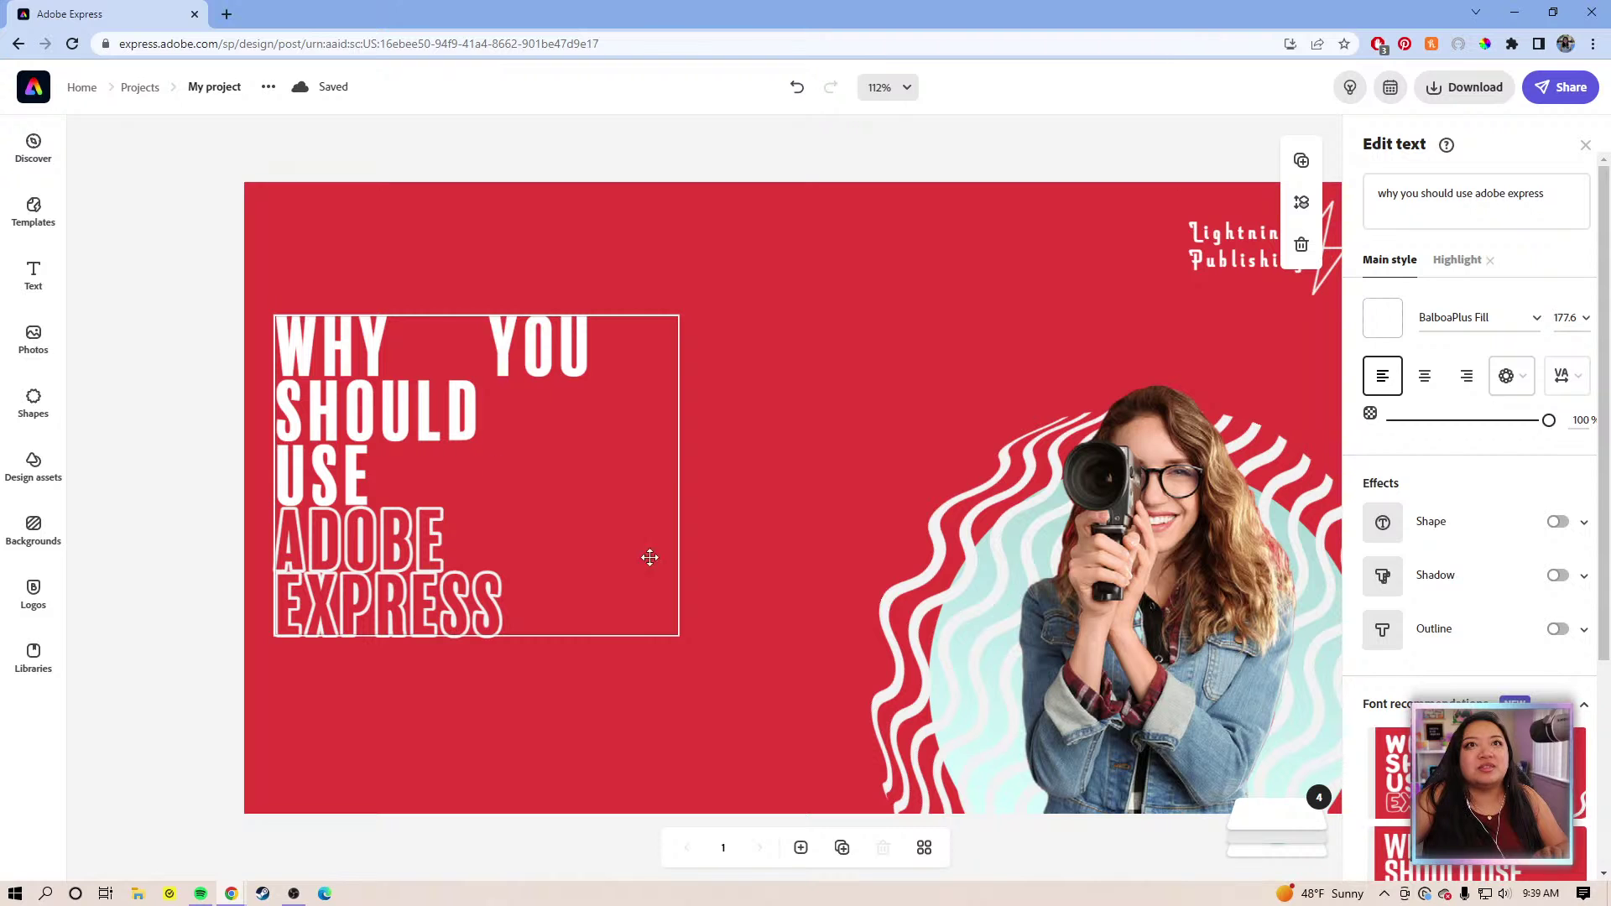
drag(677, 635, 793, 681)
drag(449, 479, 476, 420)
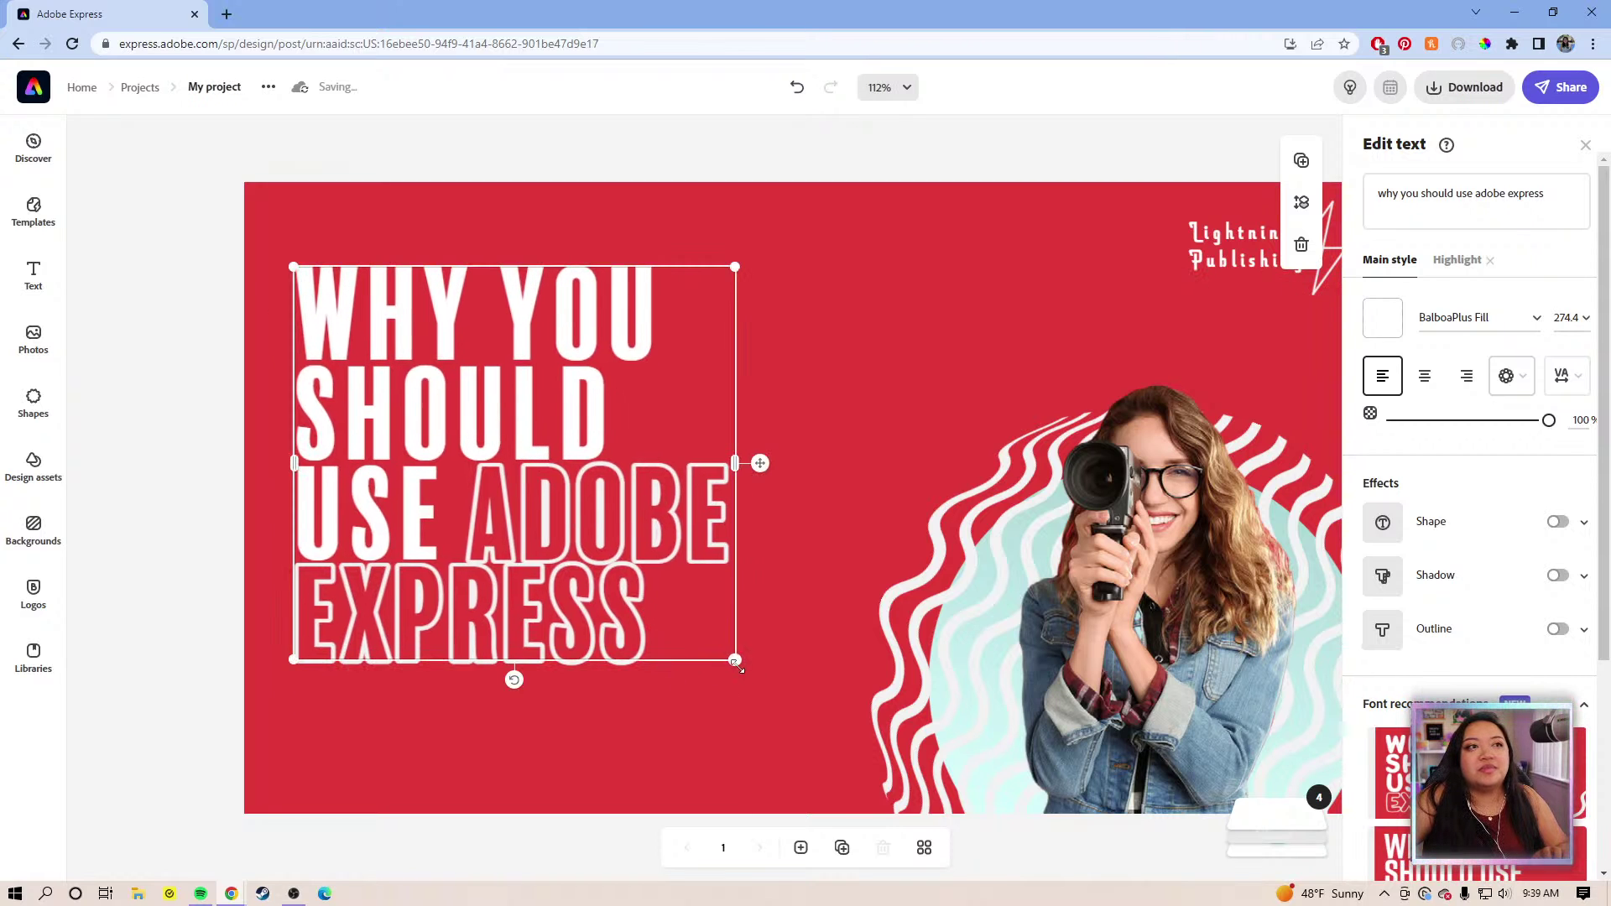
drag(736, 661, 766, 688)
drag(563, 492, 576, 521)
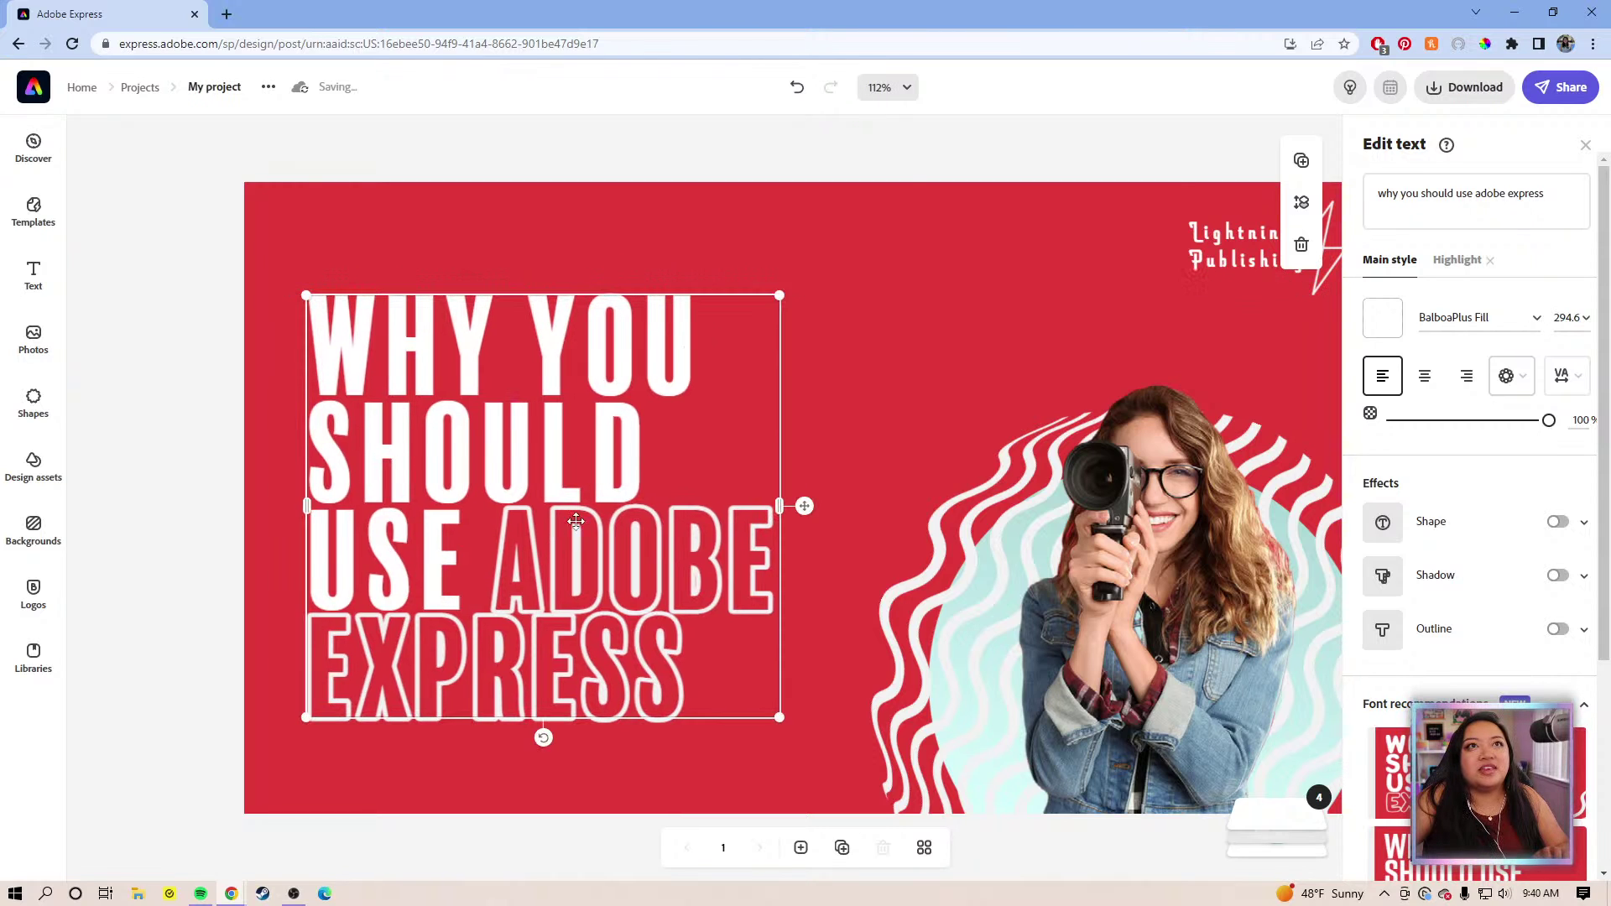
click(942, 149)
Delete the "Lightning Publishing" logo group from the slide
drag(1087, 308, 1006, 309)
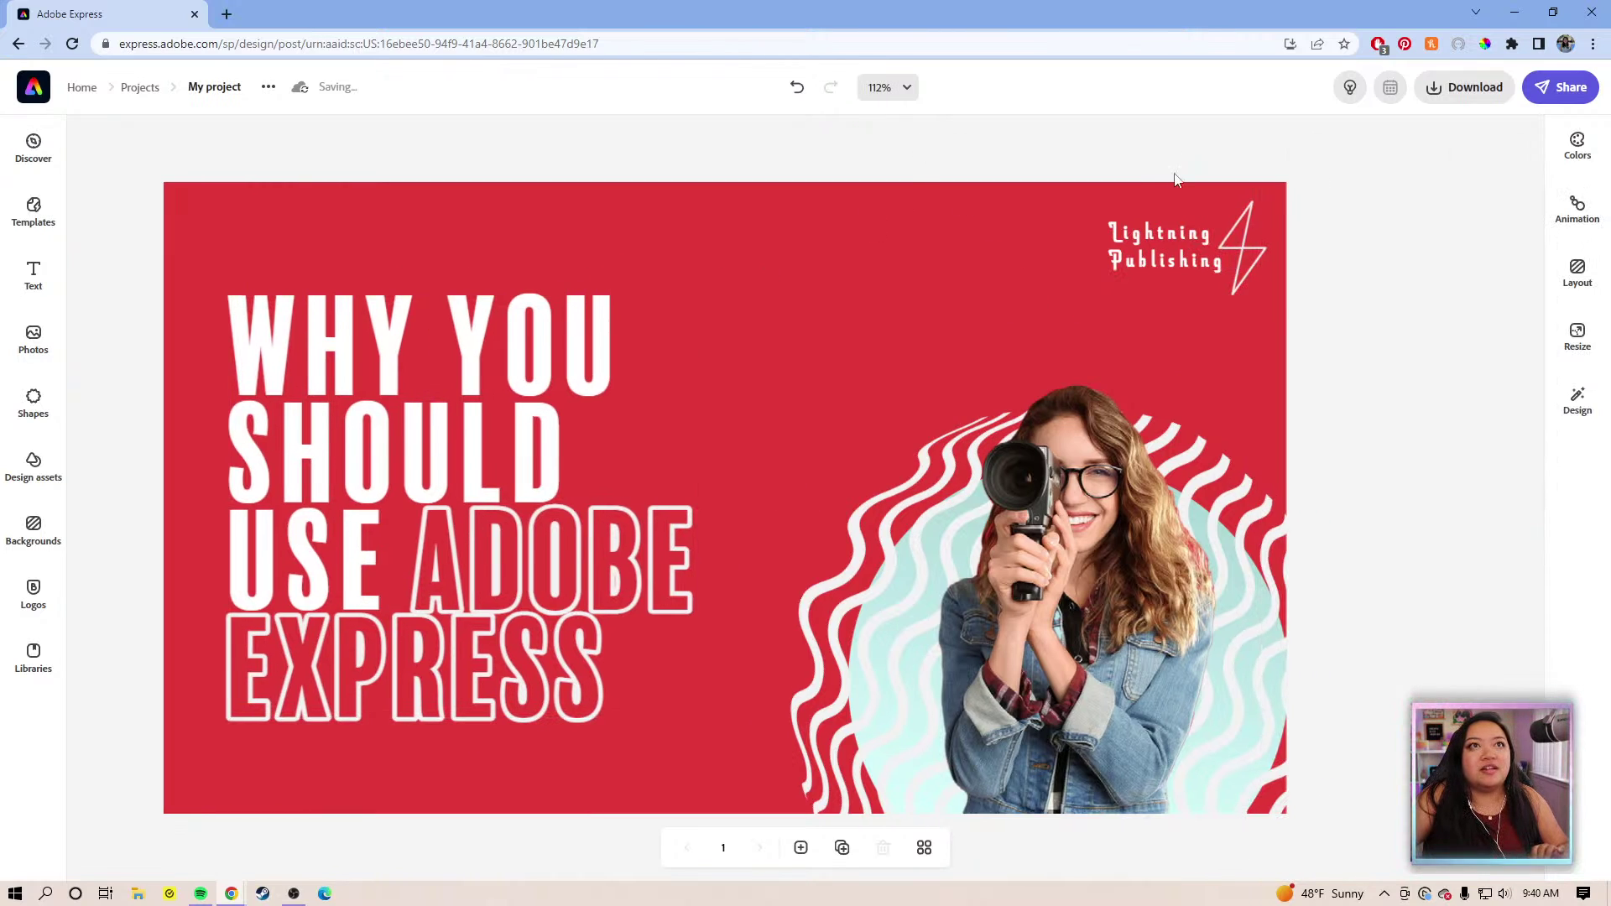
drag(1066, 138, 1302, 317)
click(1120, 172)
click(1166, 243)
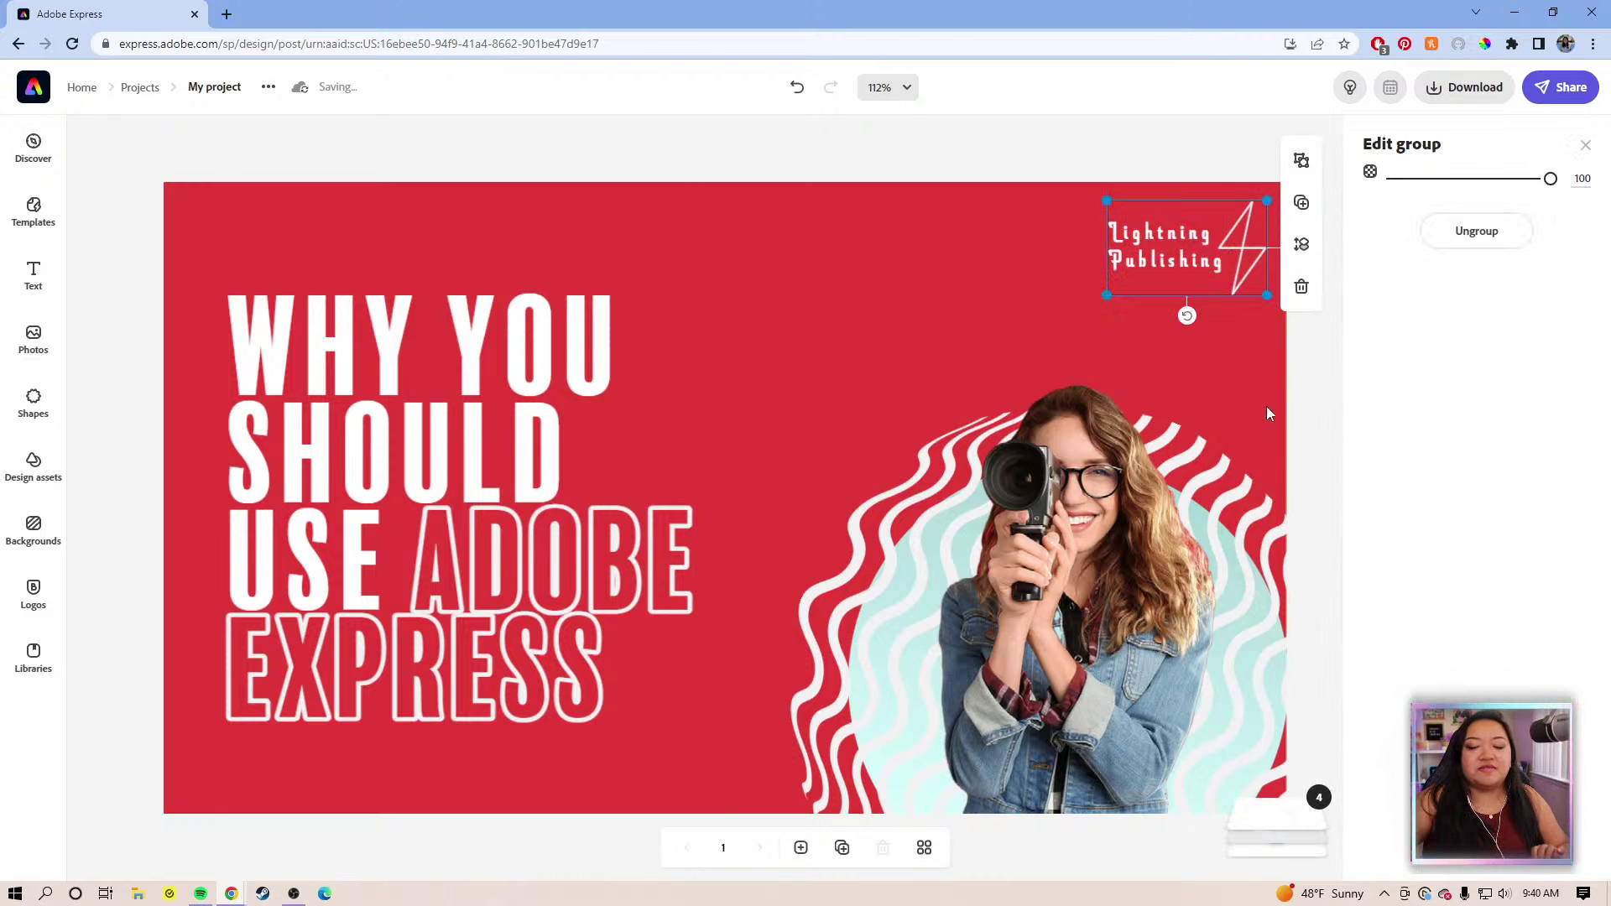
key(Delete)
Move the woman-with-camera photo group up and to the right on the slide and enlarge it
click(1157, 504)
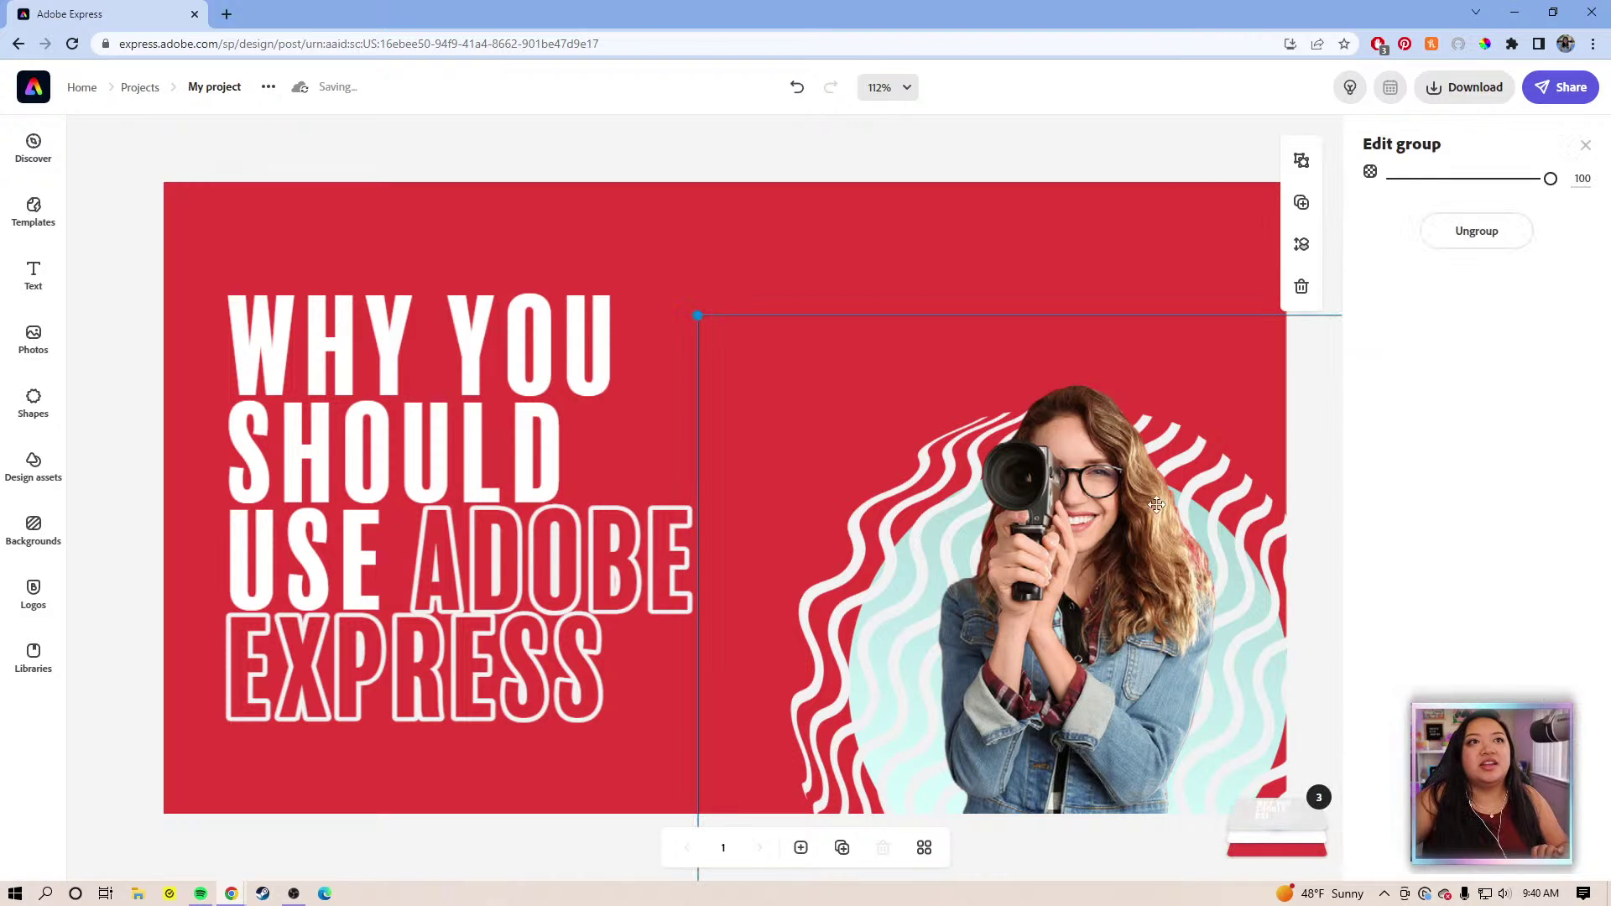
mouse_move(1090, 524)
mouse_down()
mouse_move(1083, 311)
mouse_move(1089, 372)
mouse_move(1064, 290)
mouse_move(1106, 457)
mouse_move(1147, 448)
mouse_up()
drag(743, 241, 663, 204)
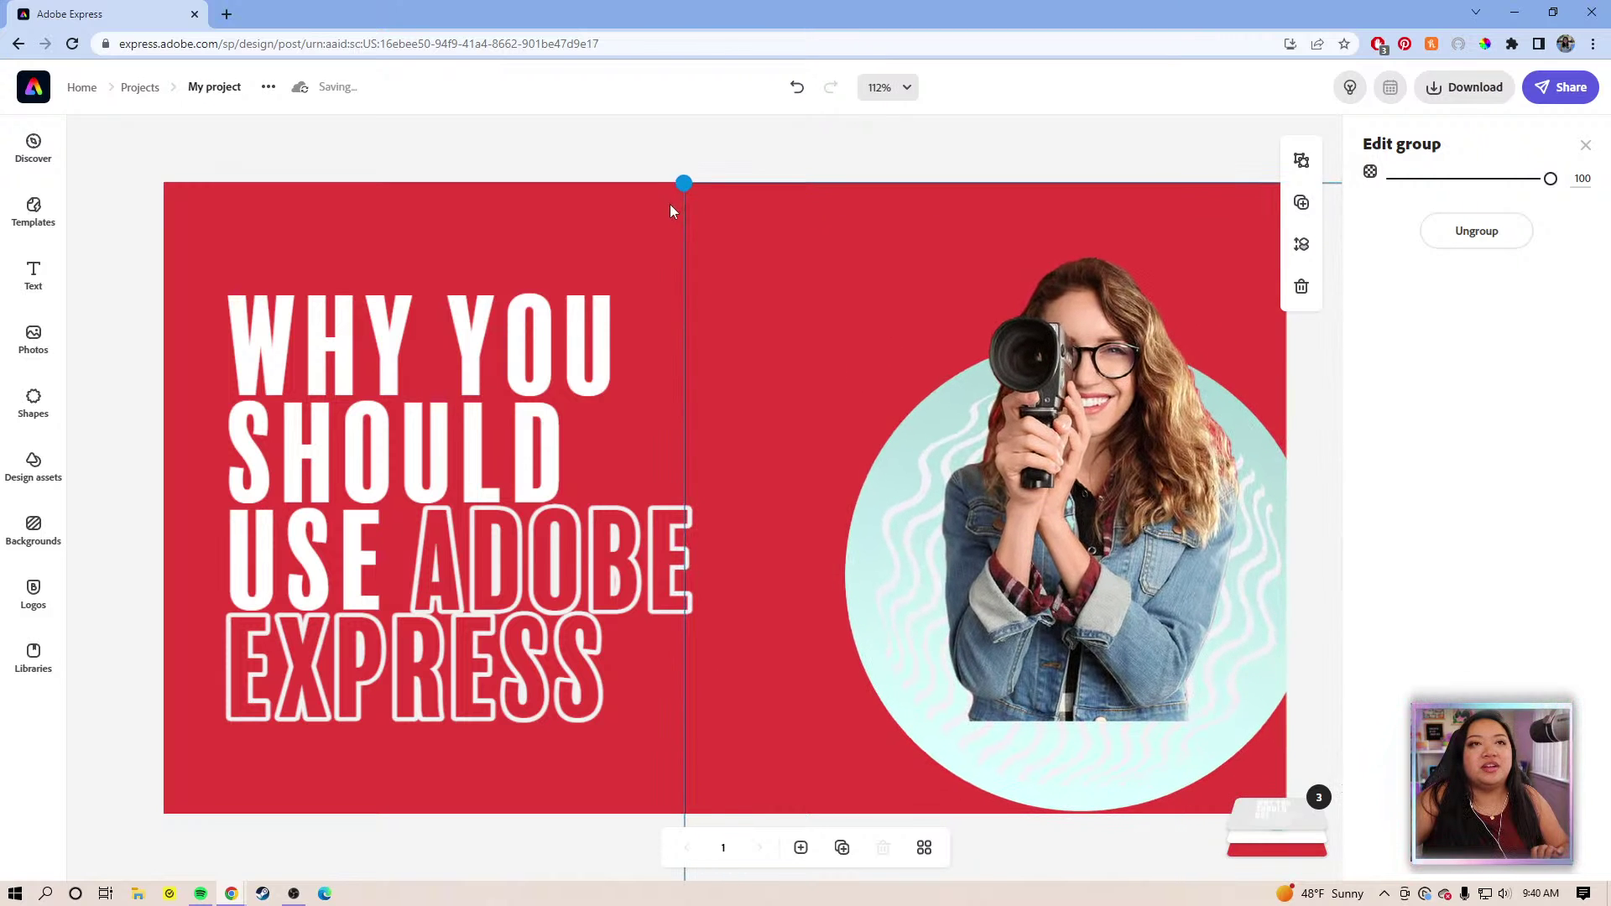
Ungroup the woman-with-camera photo group and delete the woman's cutout, keeping the teal circle and wavy-line shape
double_click(1053, 541)
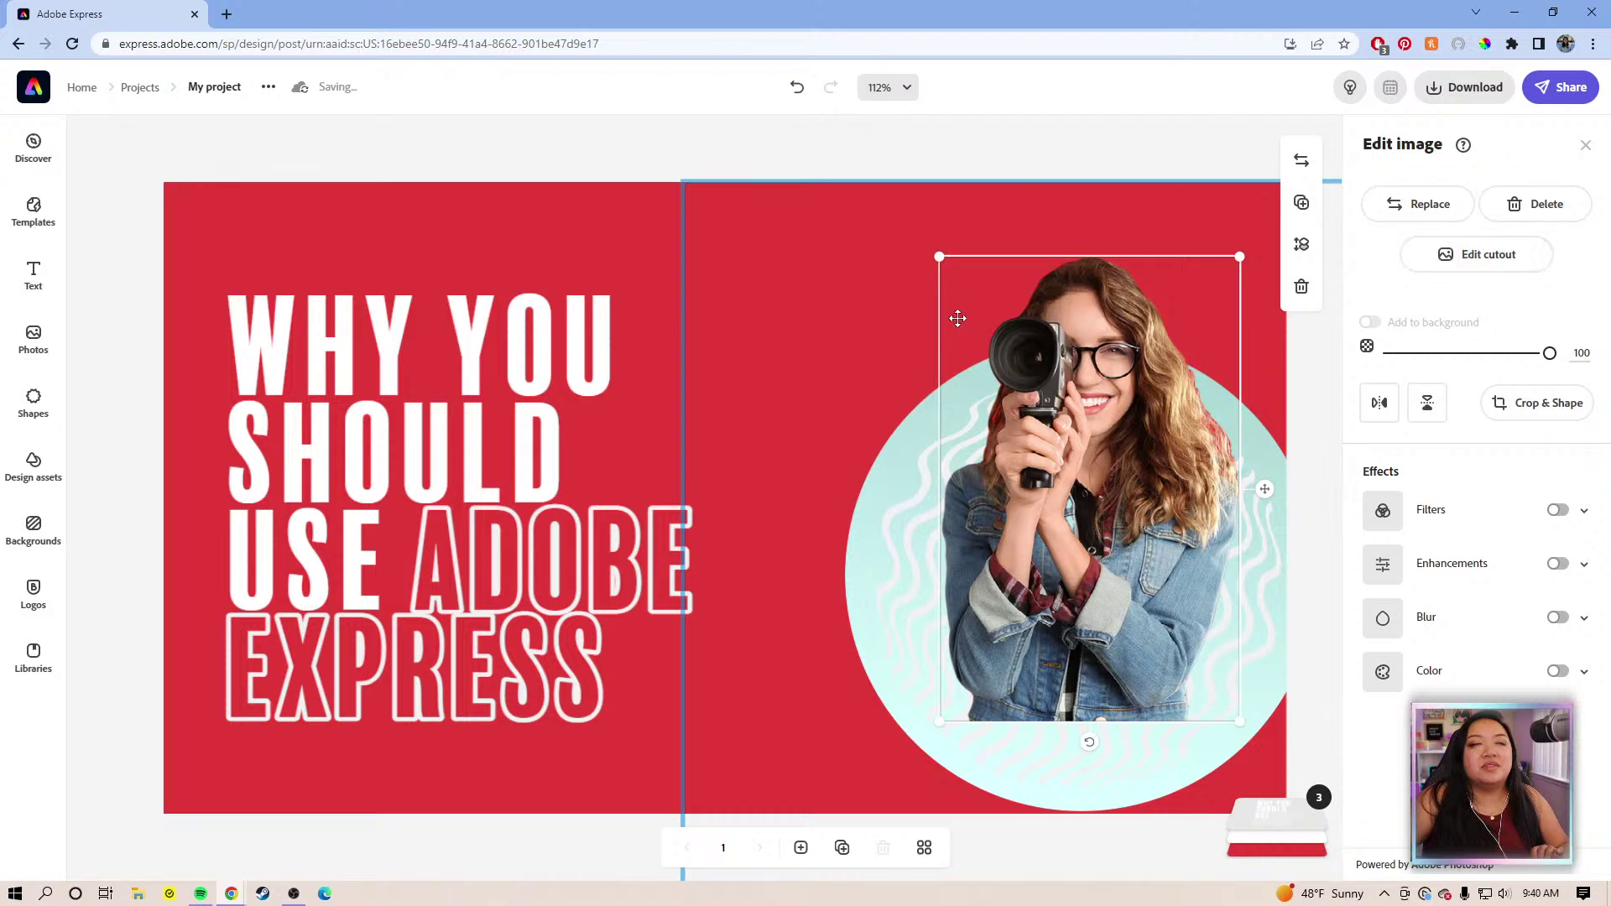
click(966, 391)
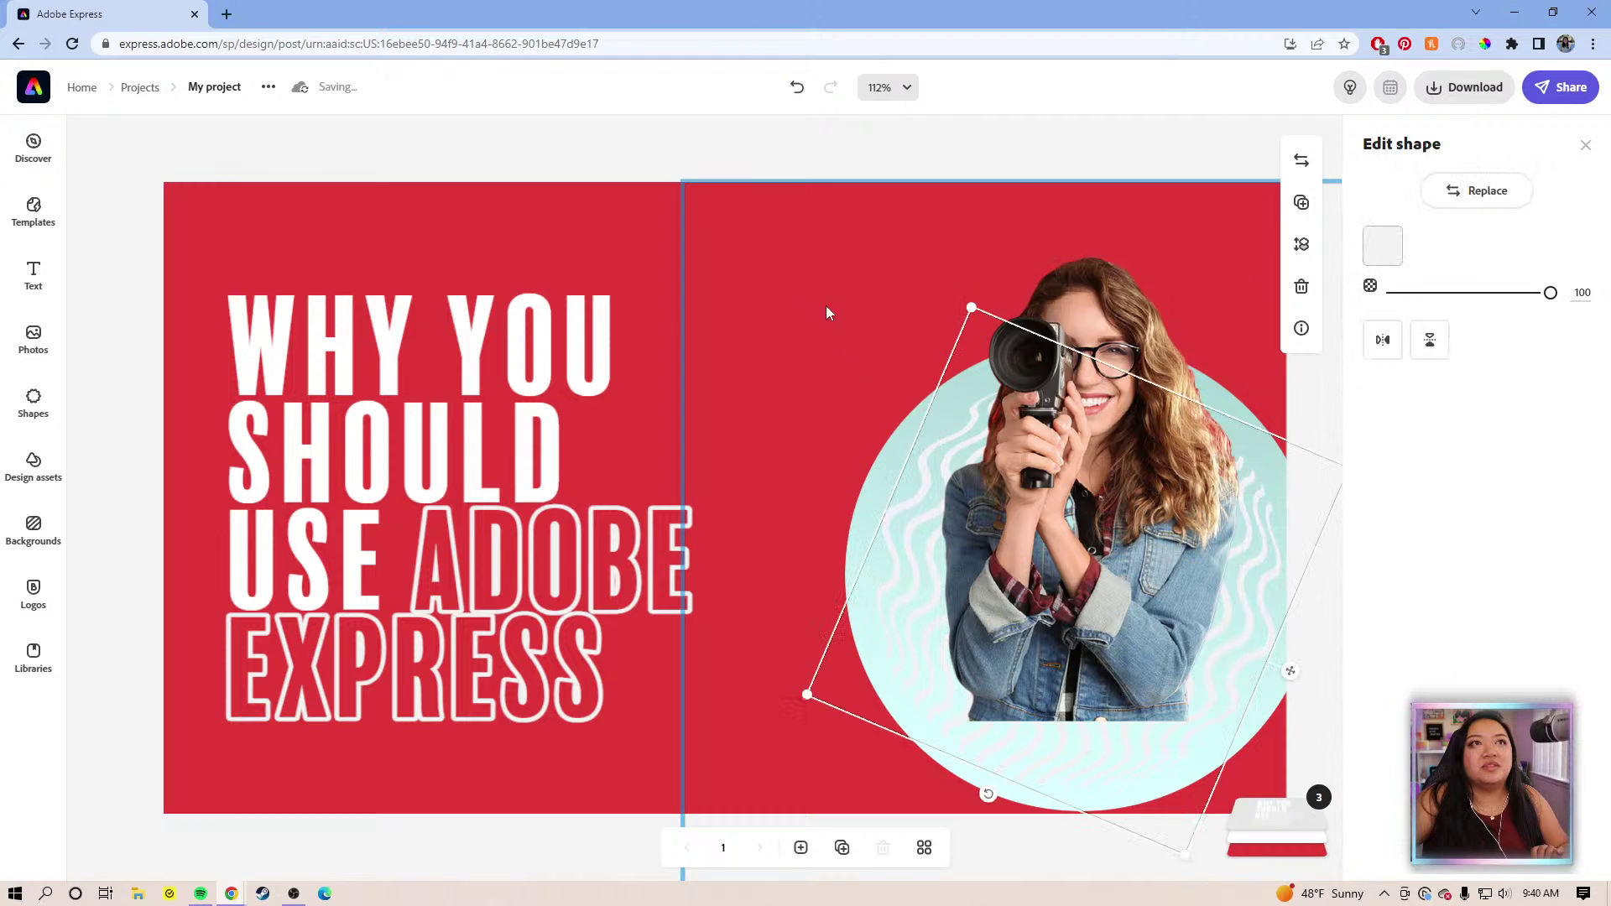
click(1041, 171)
click(1054, 426)
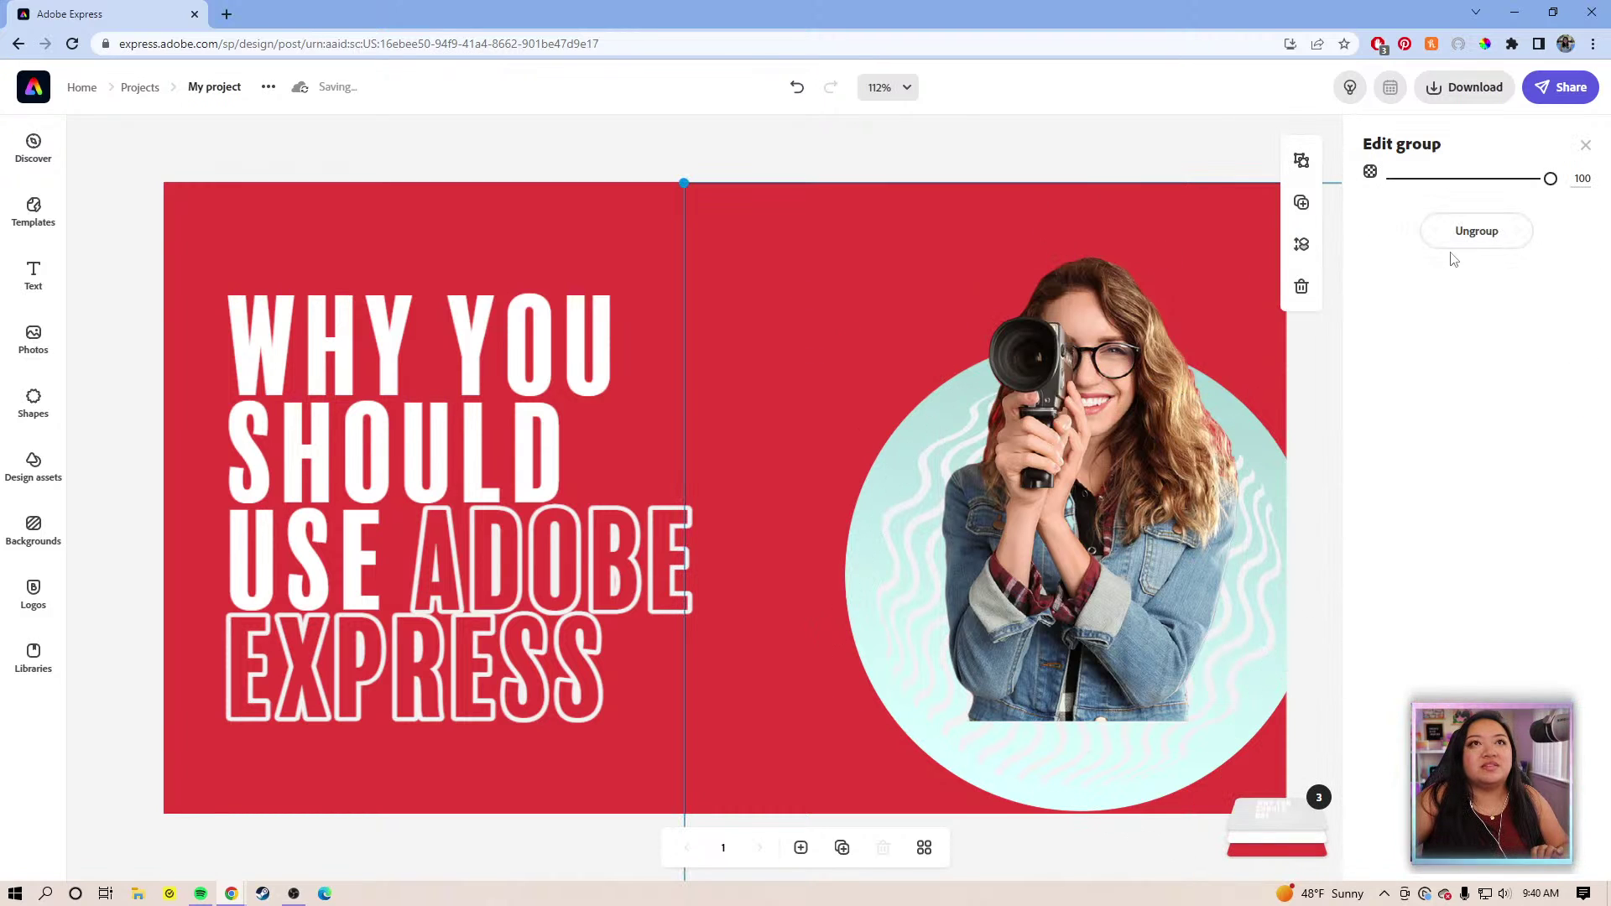
click(1474, 232)
click(931, 275)
click(1099, 501)
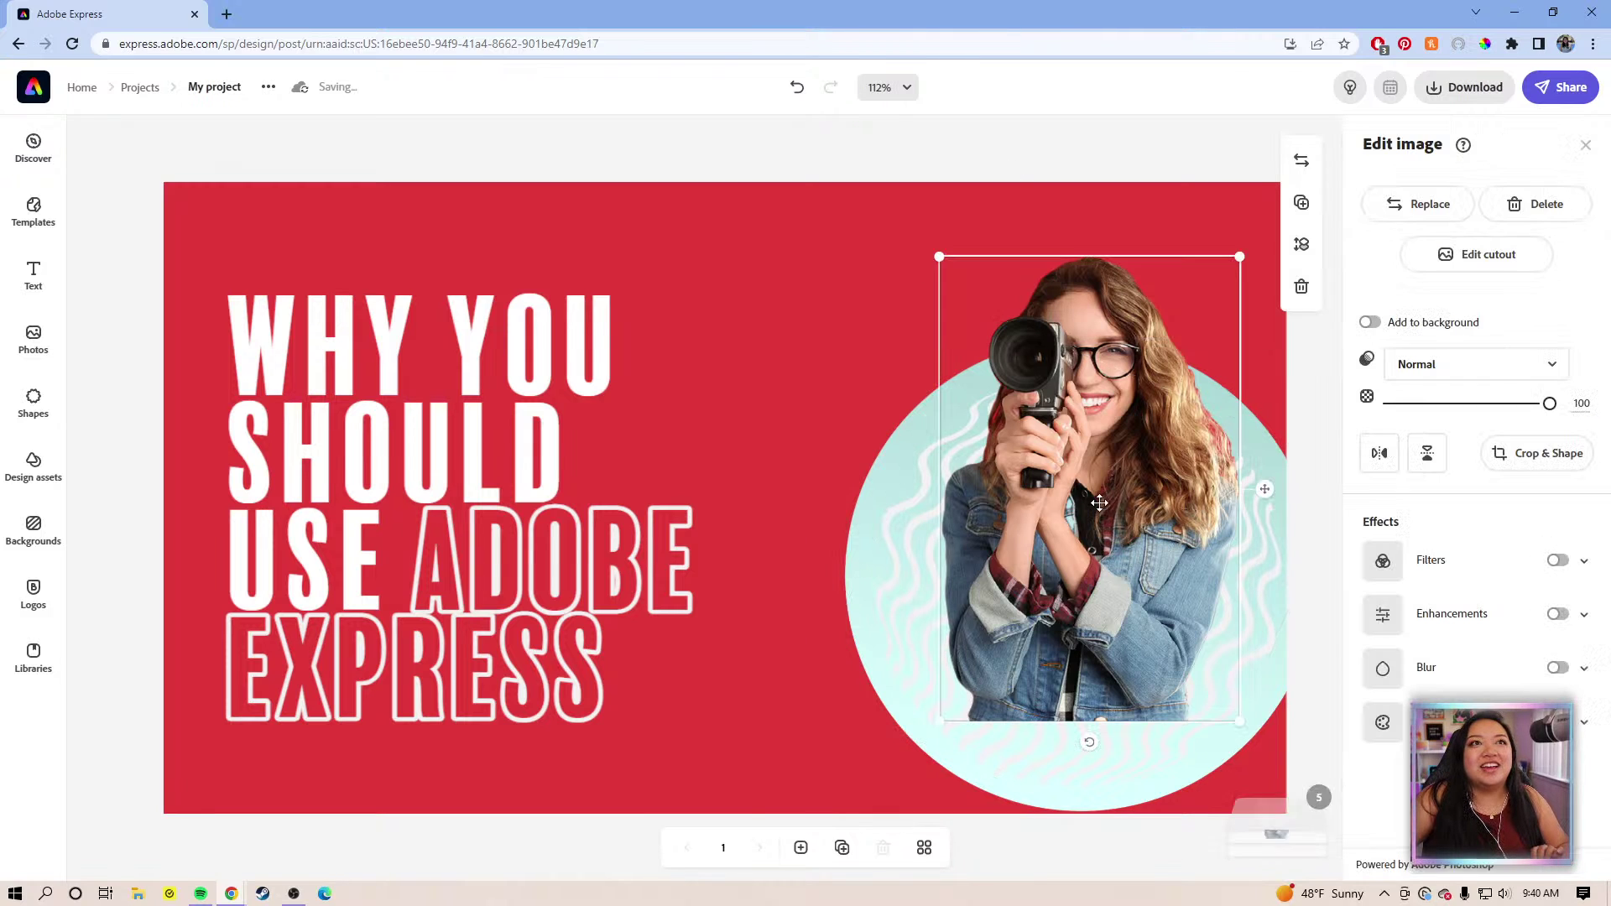
key(Delete)
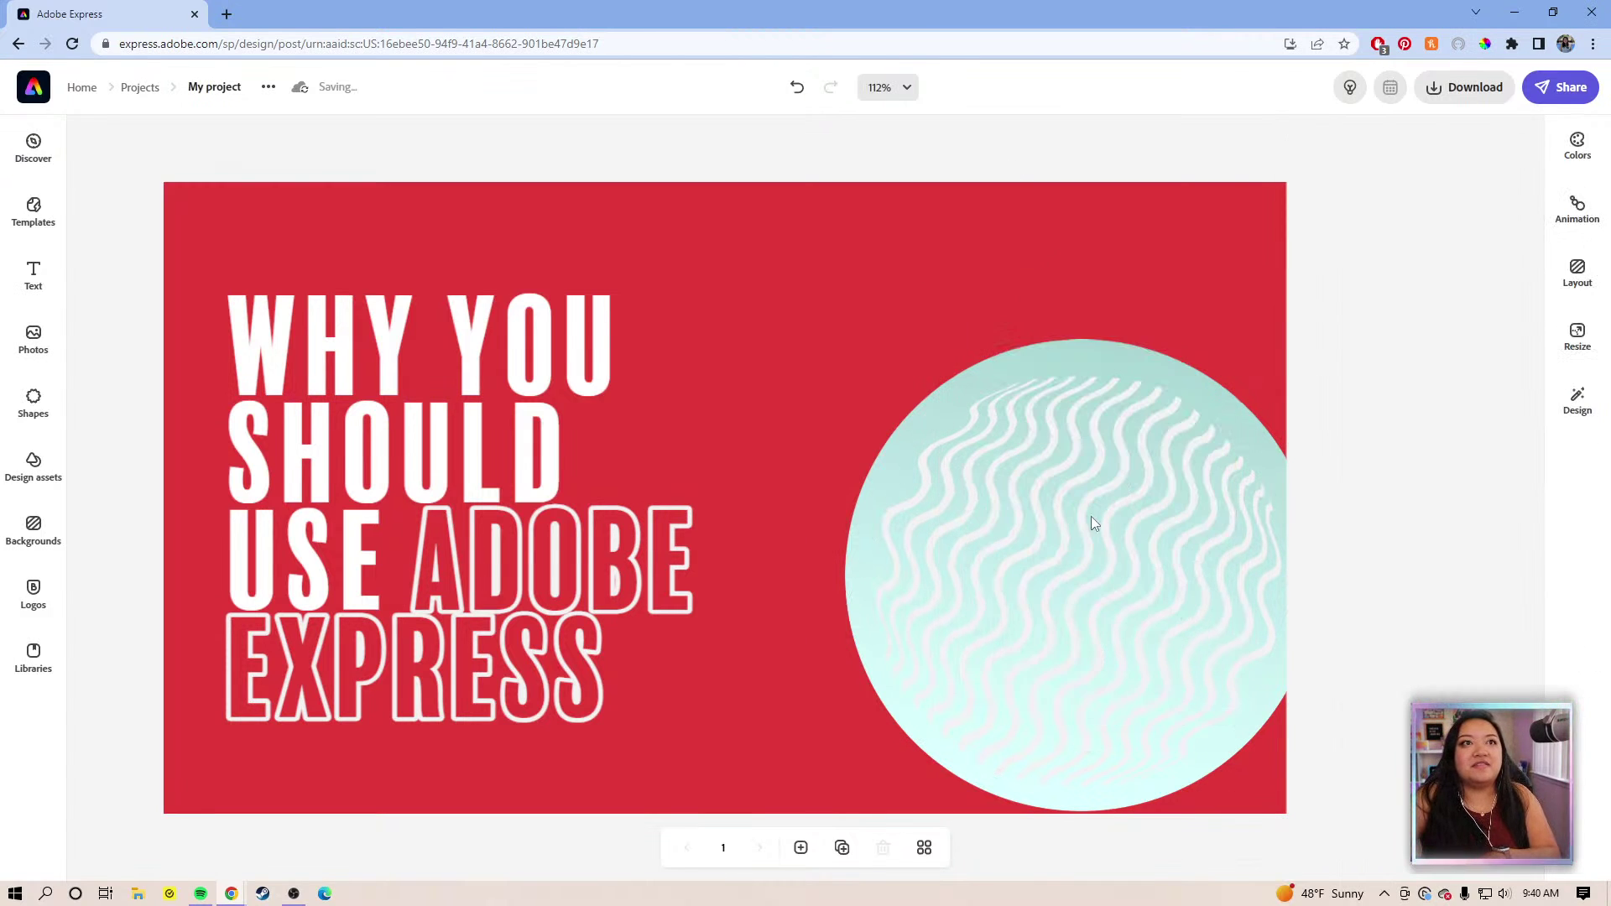
Enlarge the teal circle and the wavy-line shape, and position the lines so they extend past the circle's edge
click(917, 414)
drag(838, 334, 825, 157)
click(1112, 489)
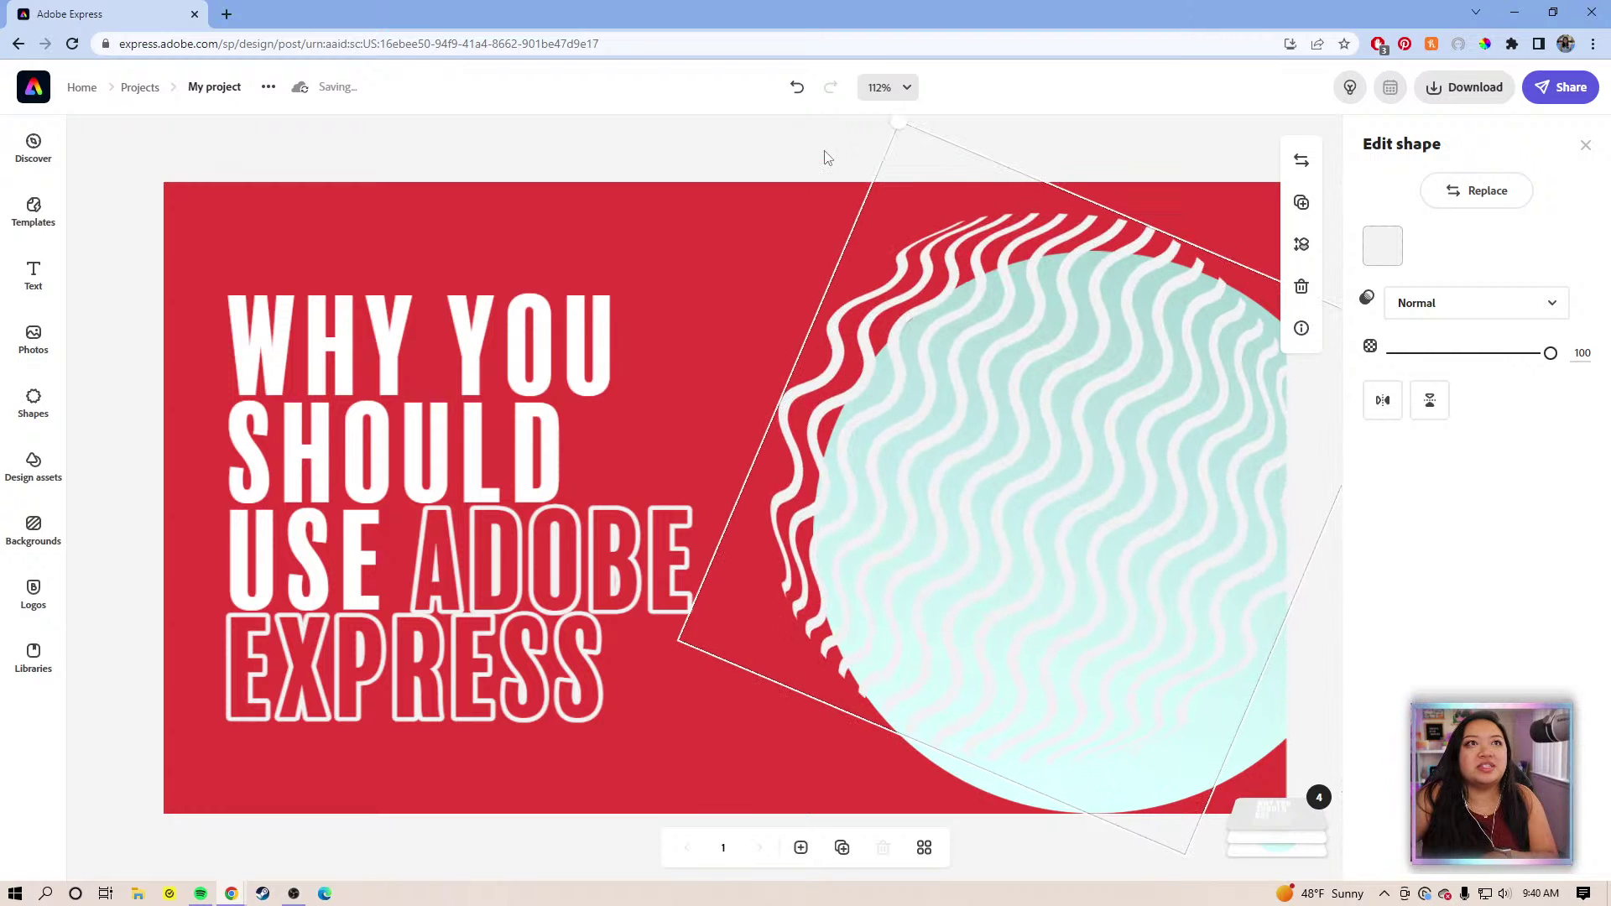
drag(1003, 319, 1044, 327)
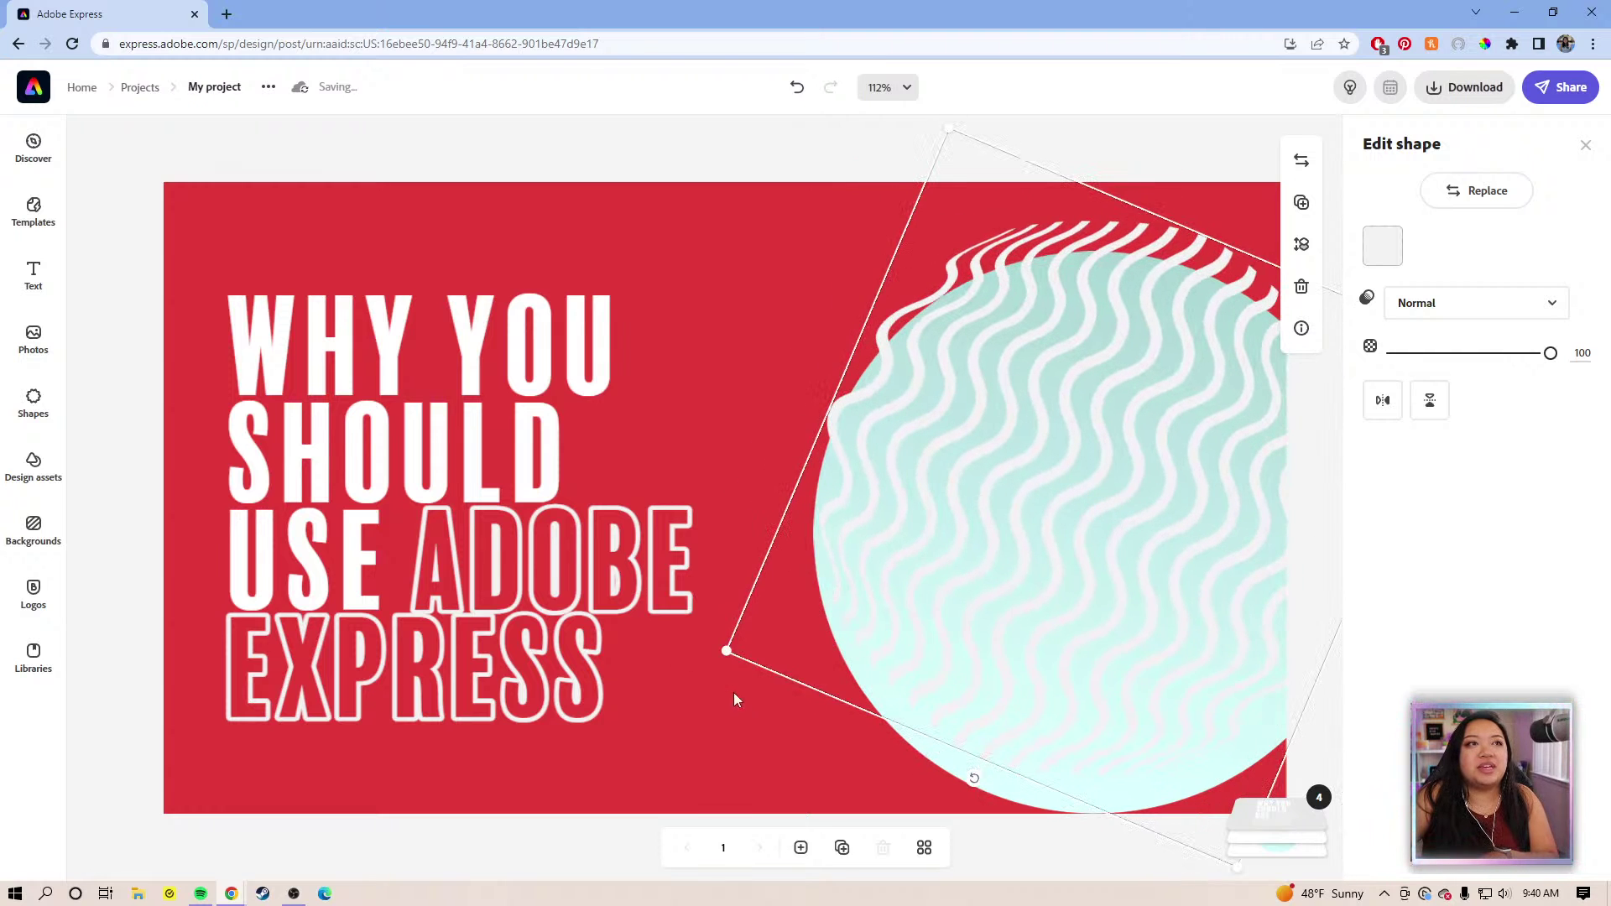
drag(727, 651, 663, 678)
drag(1215, 567, 1240, 572)
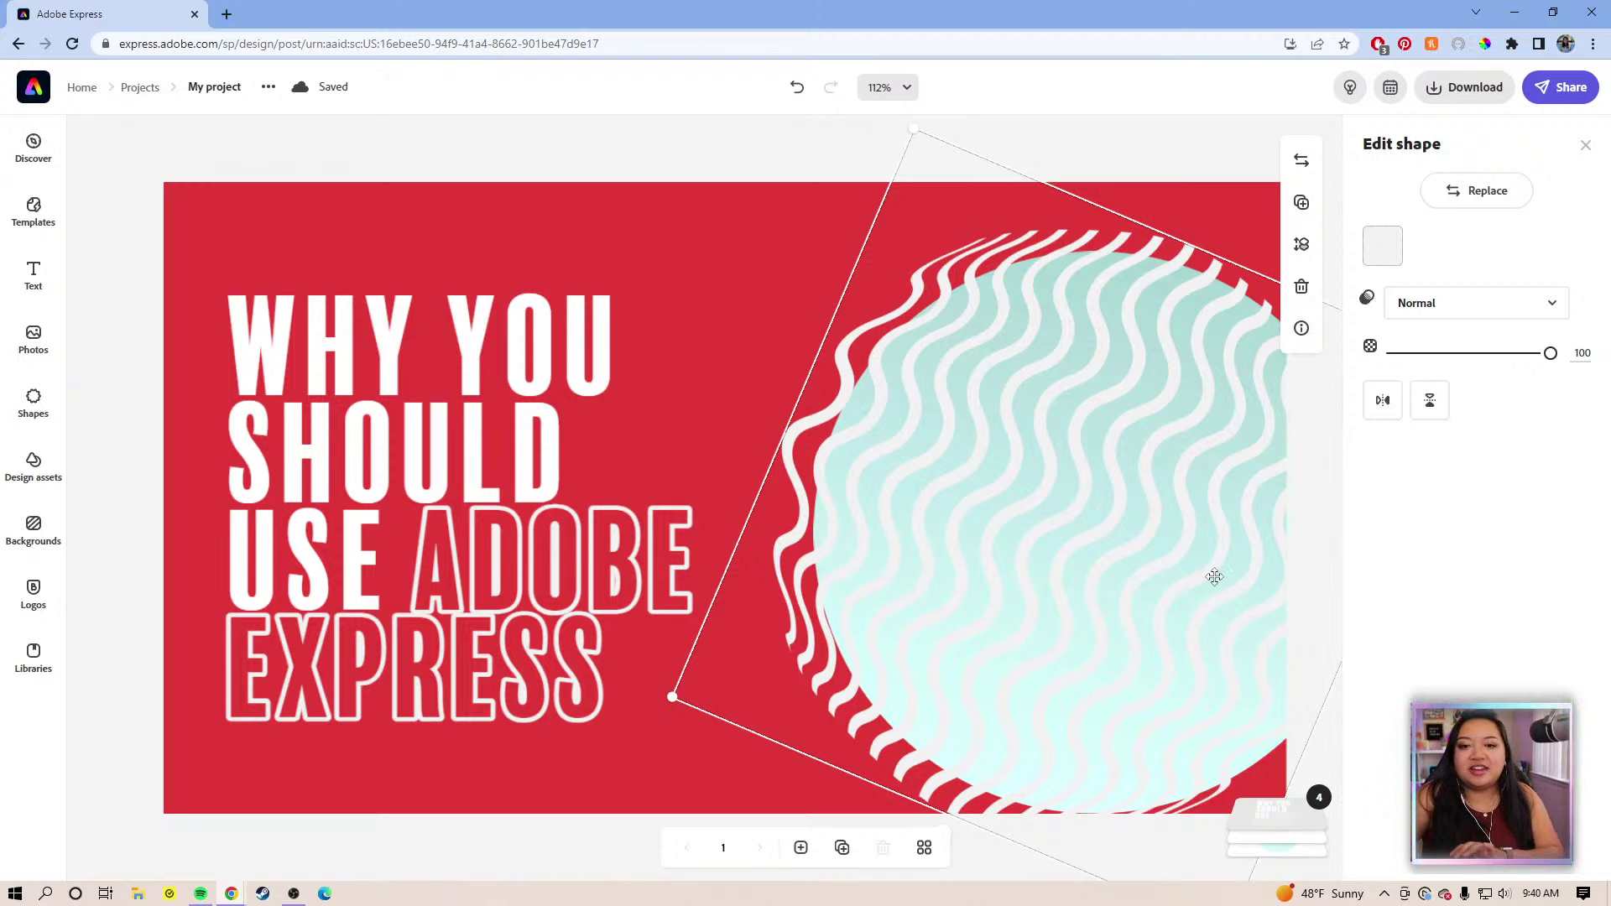
Try the Outline effect with a transparent fill on the headline's main style, and undo it
click(499, 417)
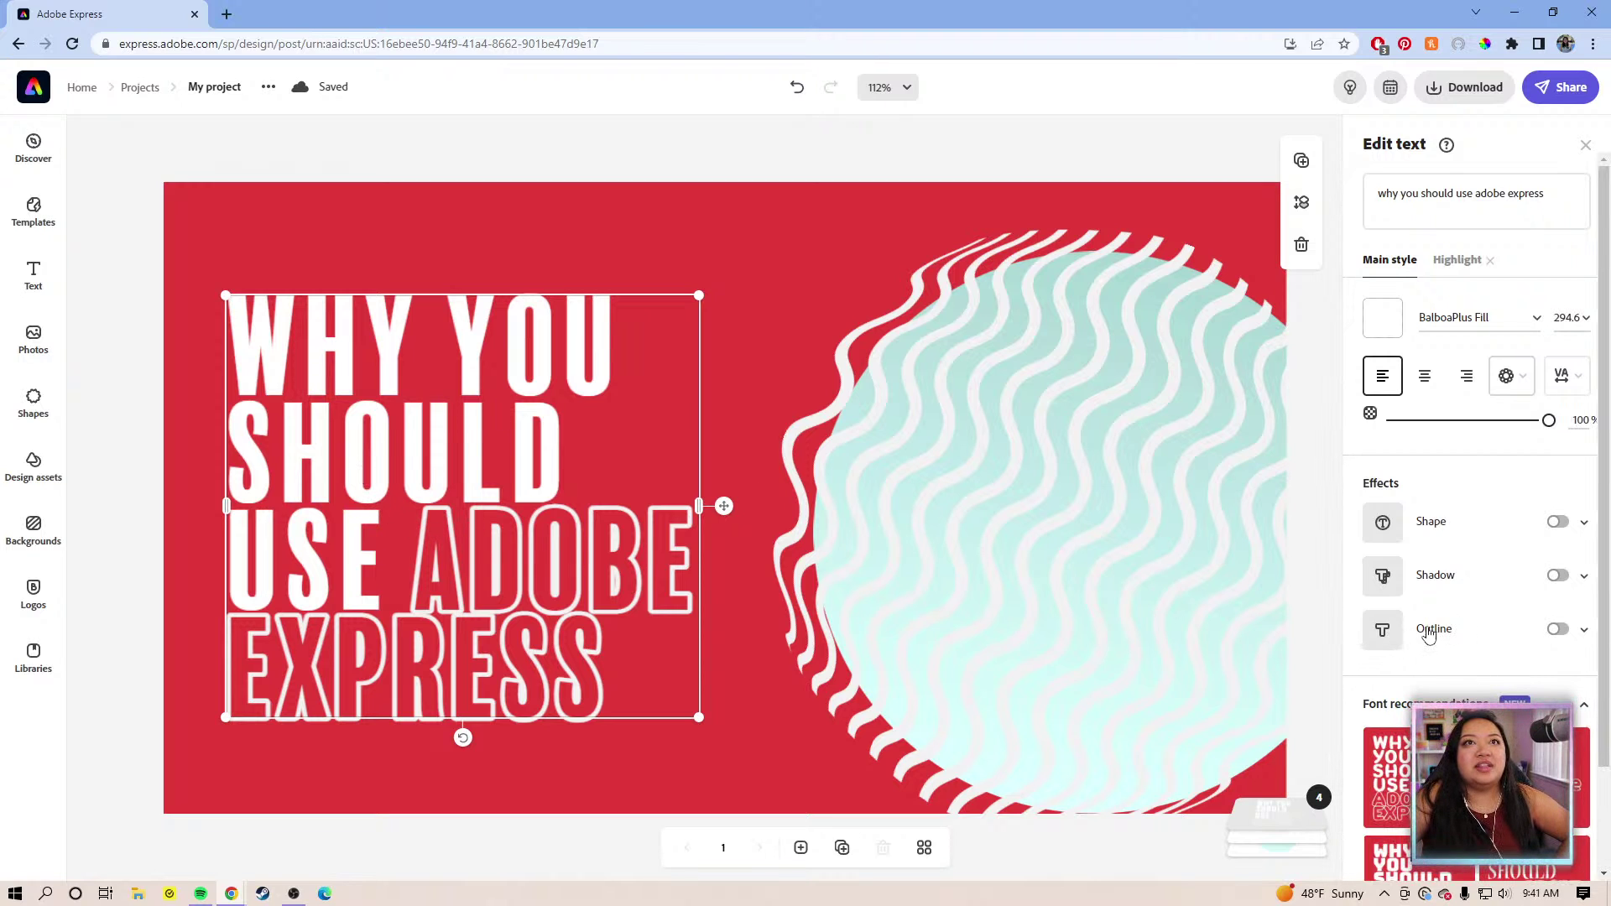
click(1558, 631)
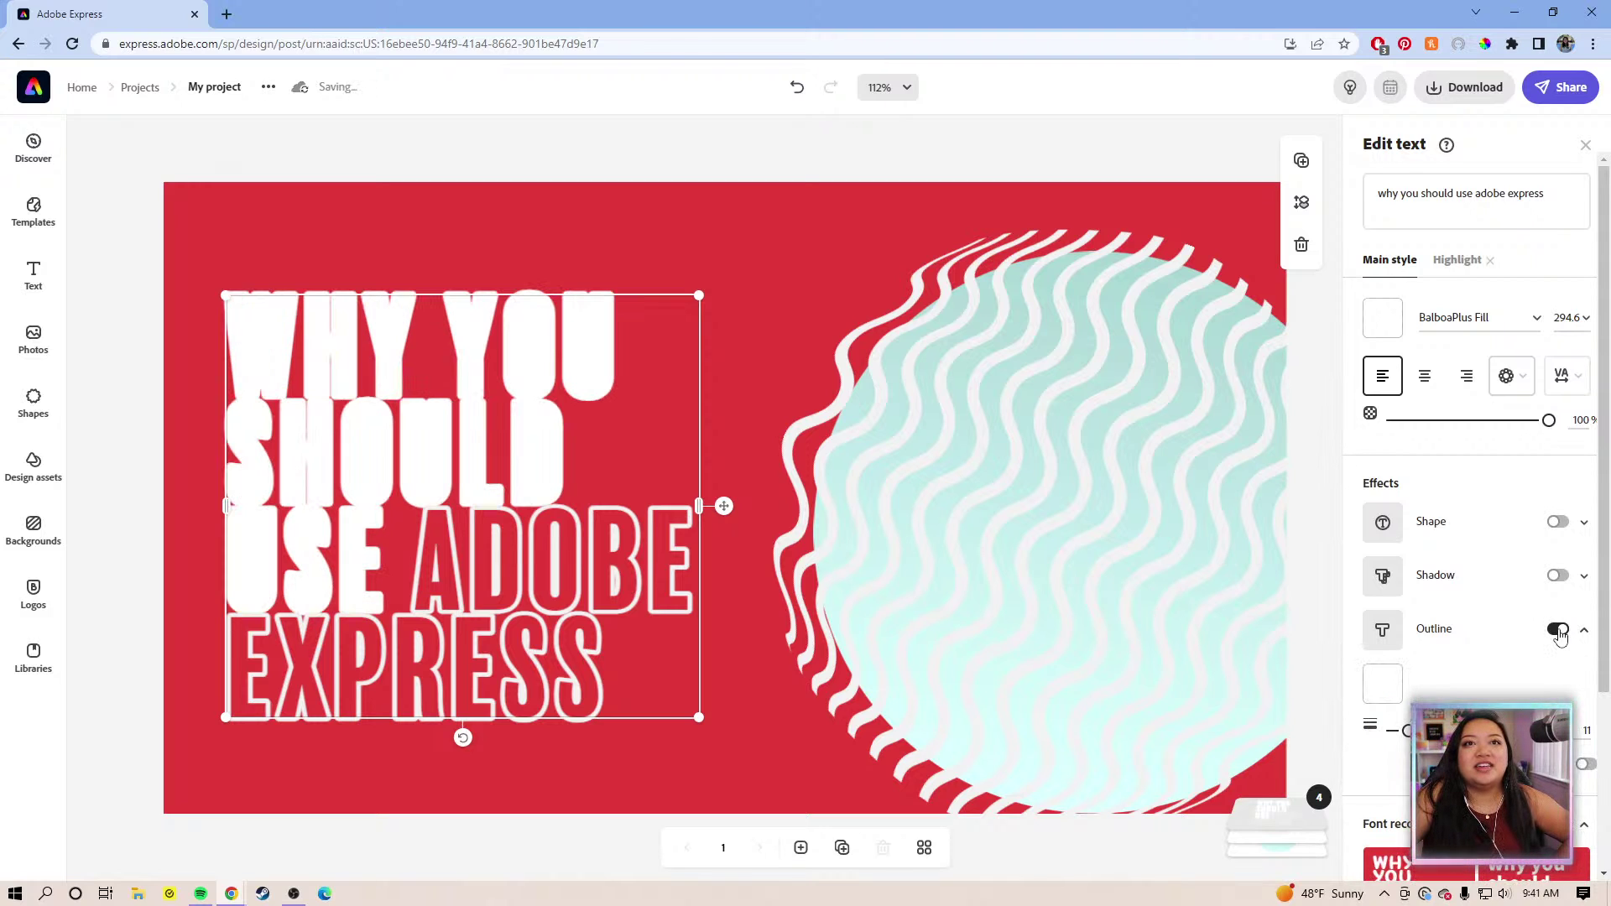
click(1583, 770)
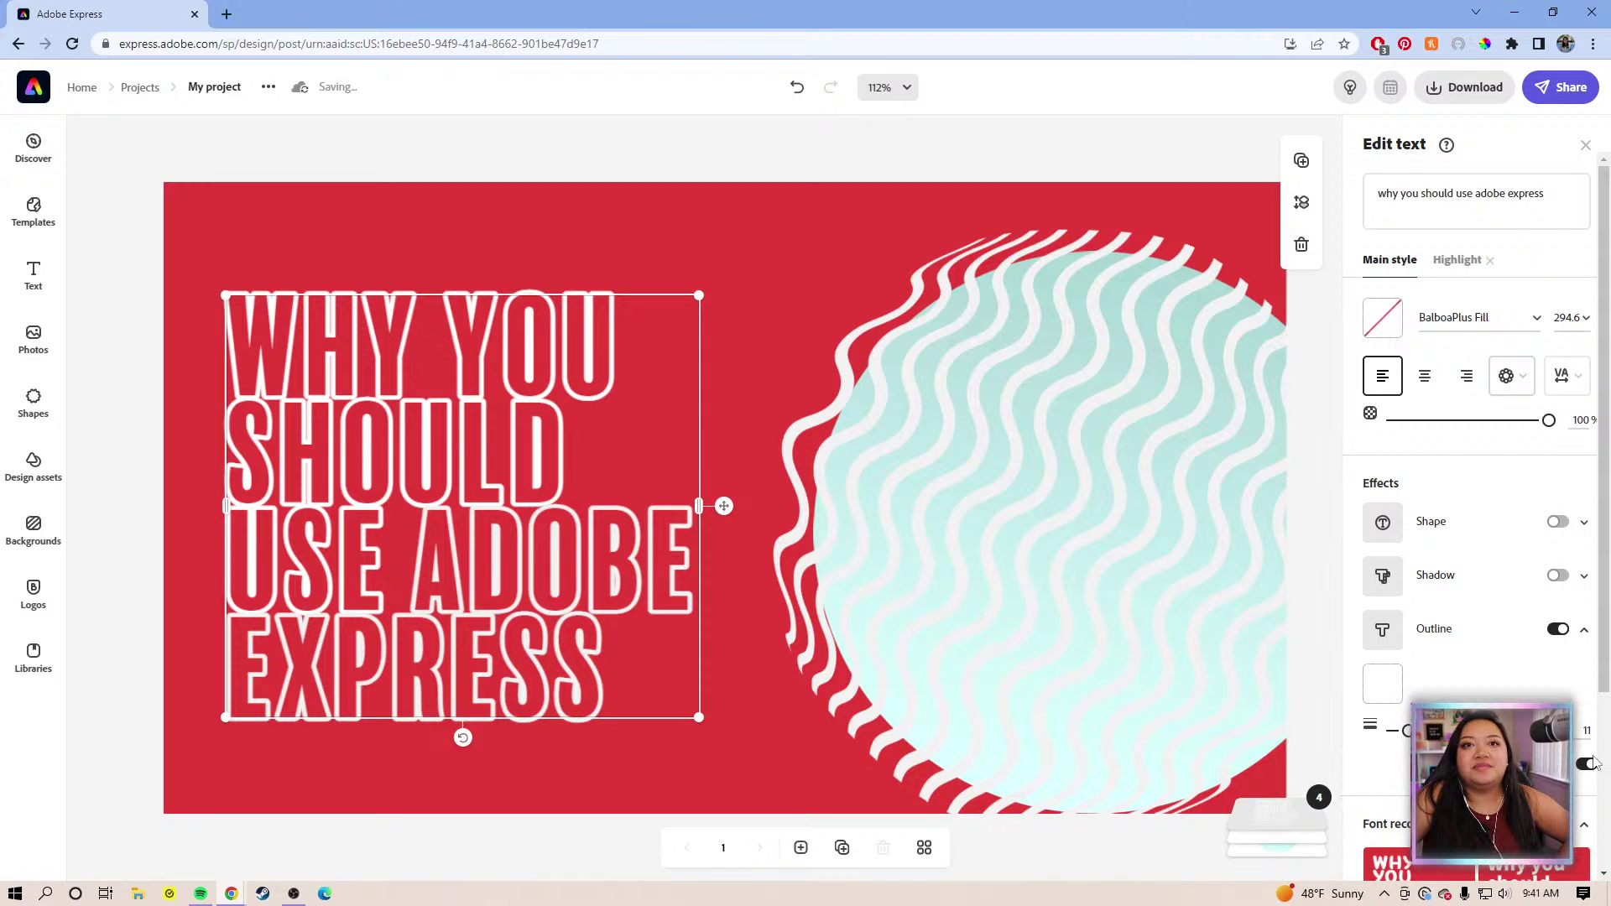
key(ctrl+z)
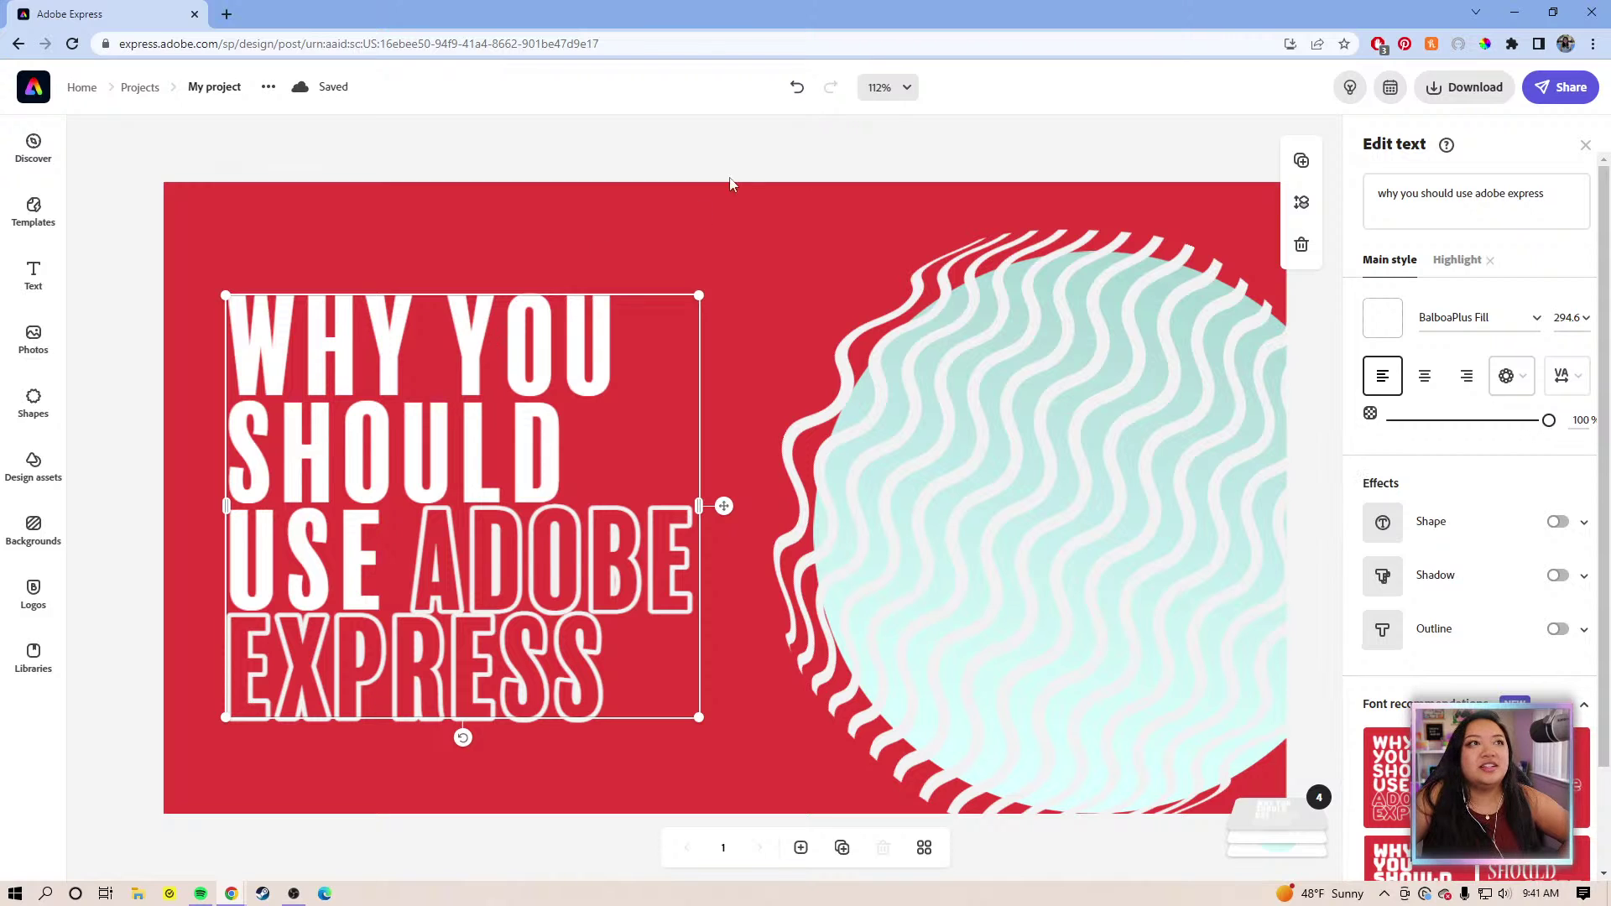
Move the headline toward the slide's upper-left corner and enlarge it to a font size of about 301.5
drag(478, 507, 455, 447)
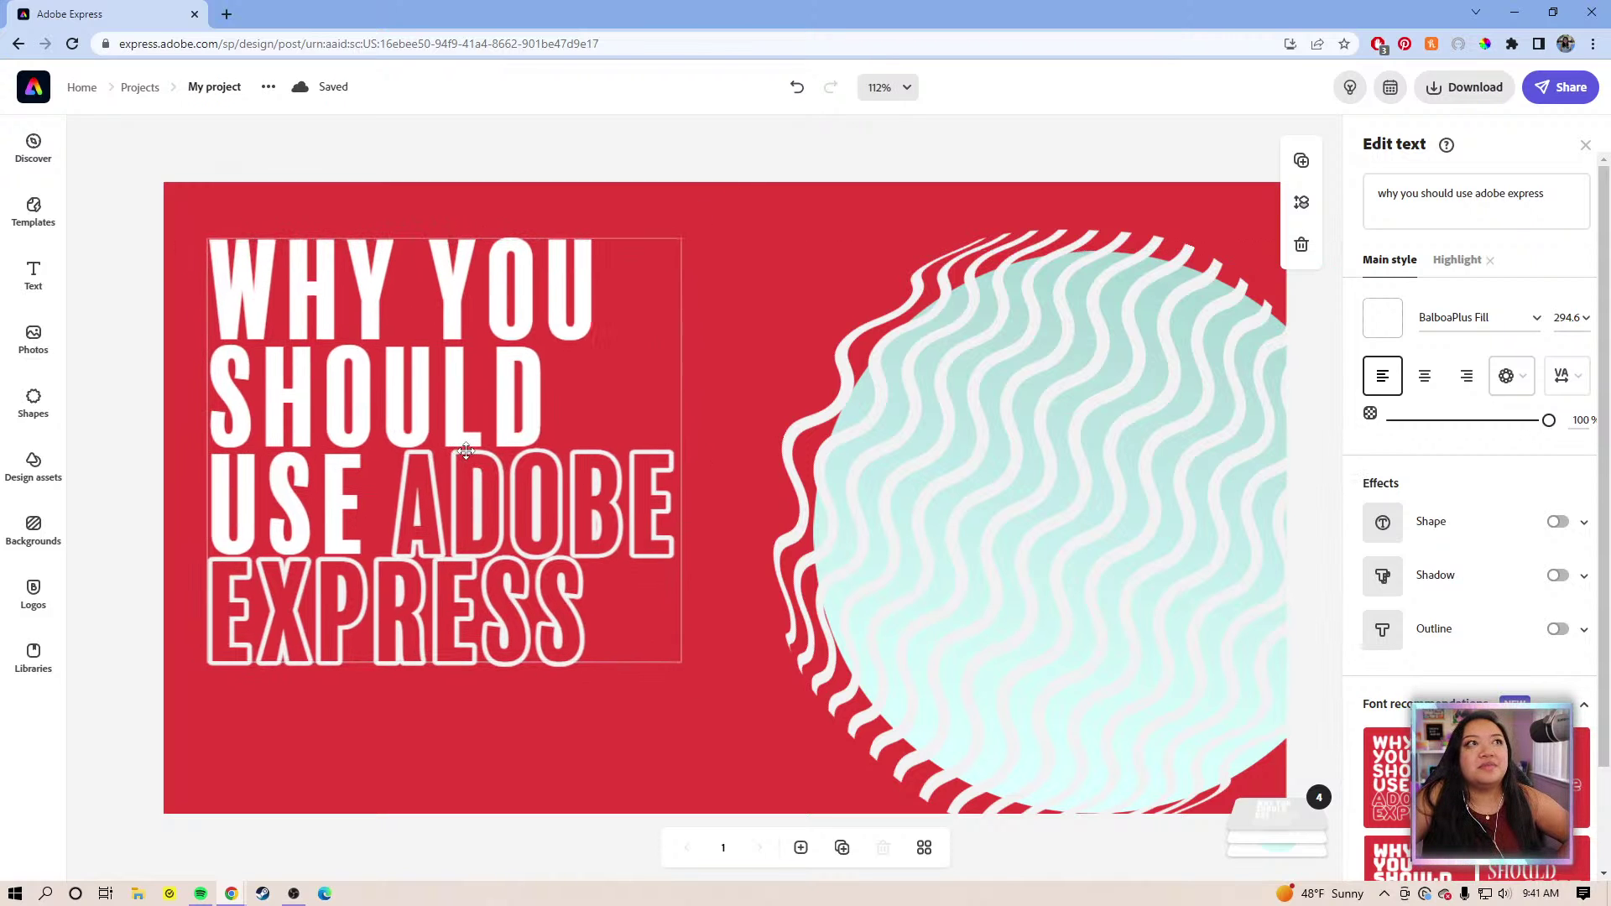
drag(679, 663, 693, 672)
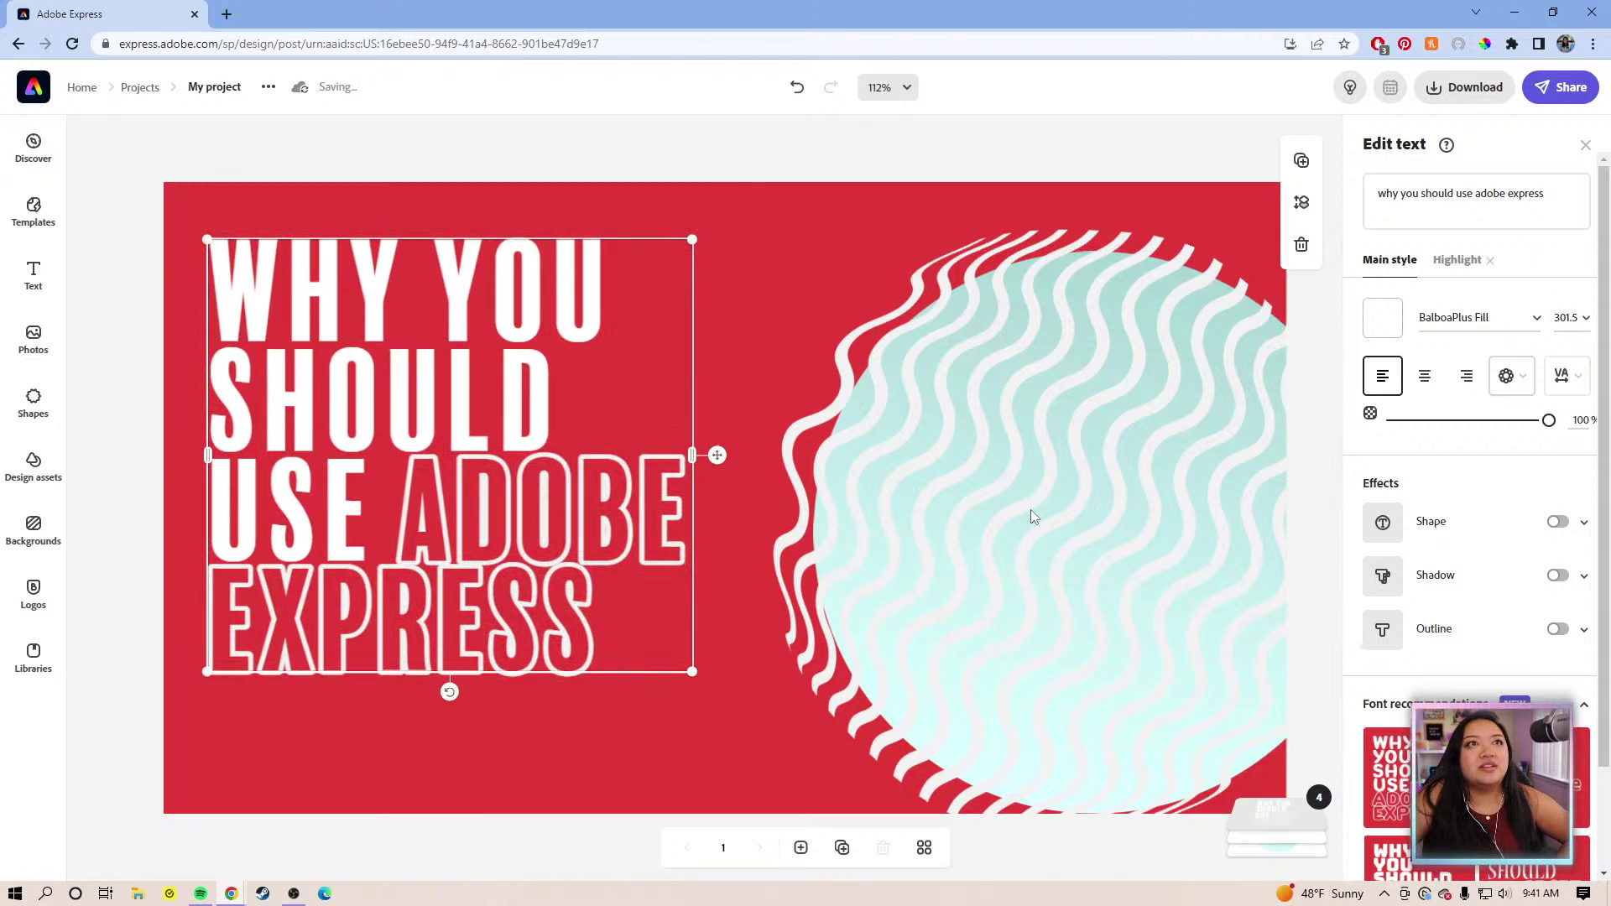
Open the "BRAND 2023" album from Lightroom as the photo source
click(32, 344)
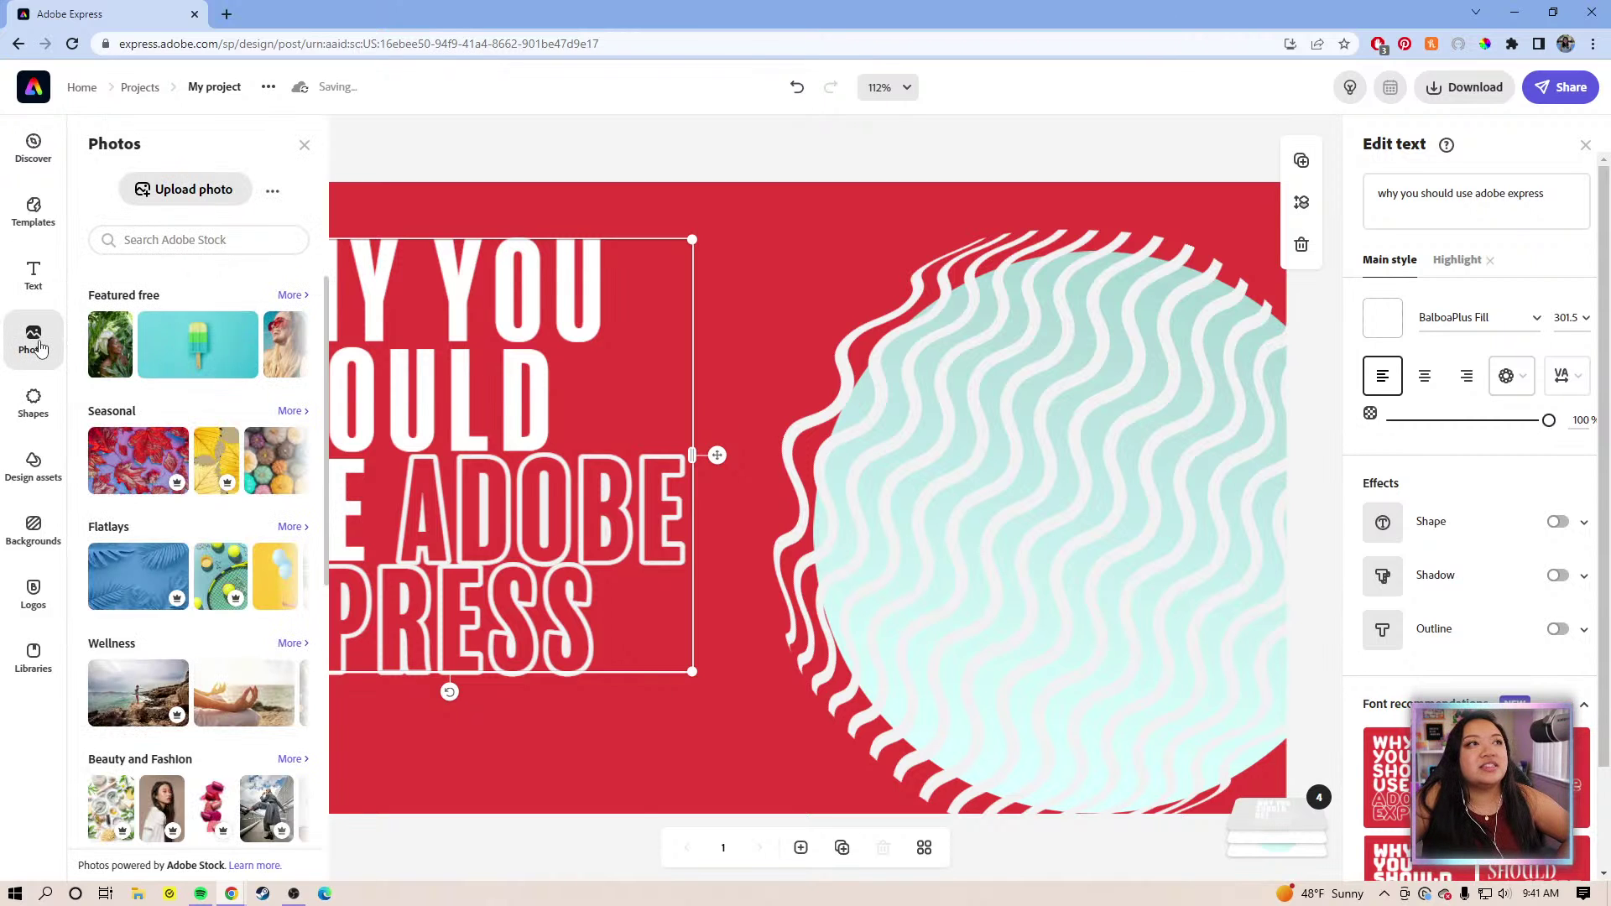
click(273, 193)
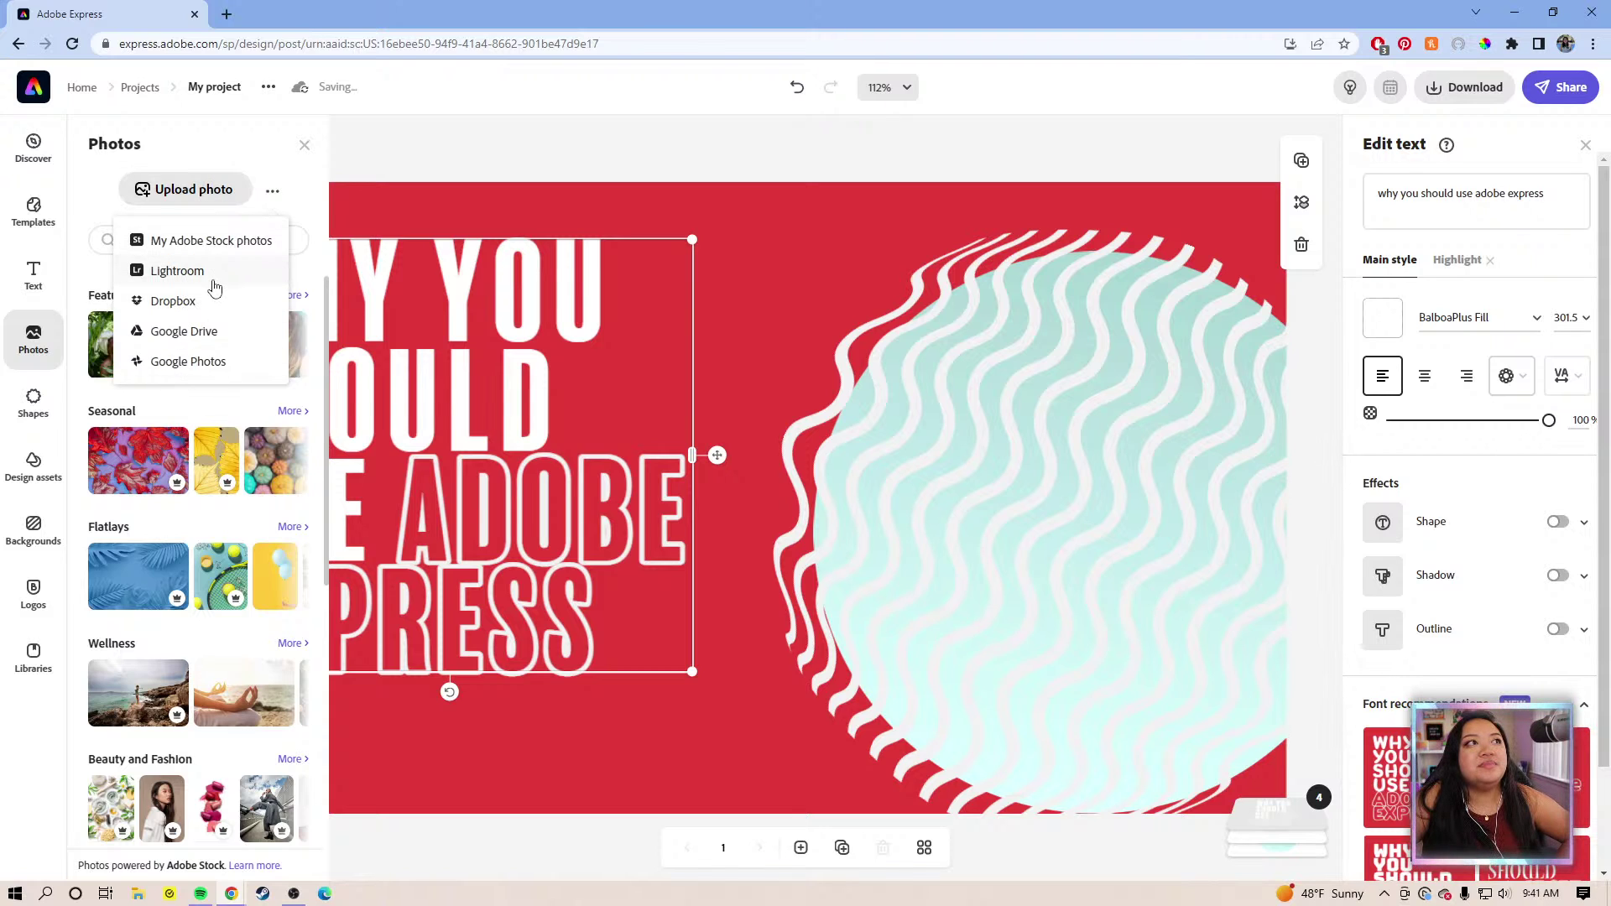
click(212, 280)
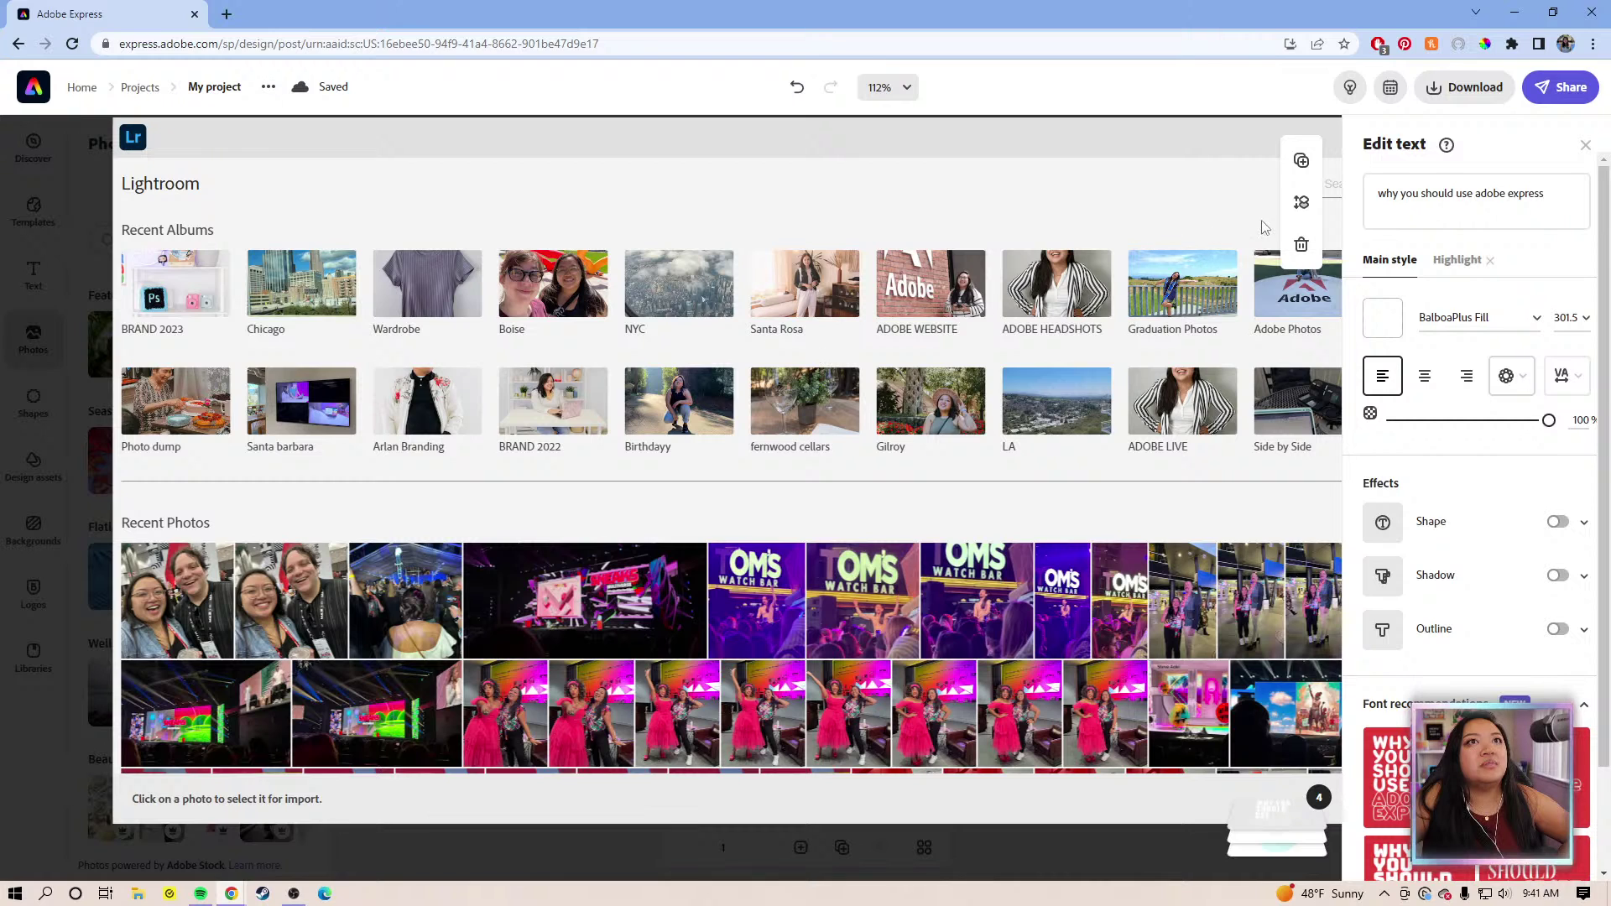
click(176, 312)
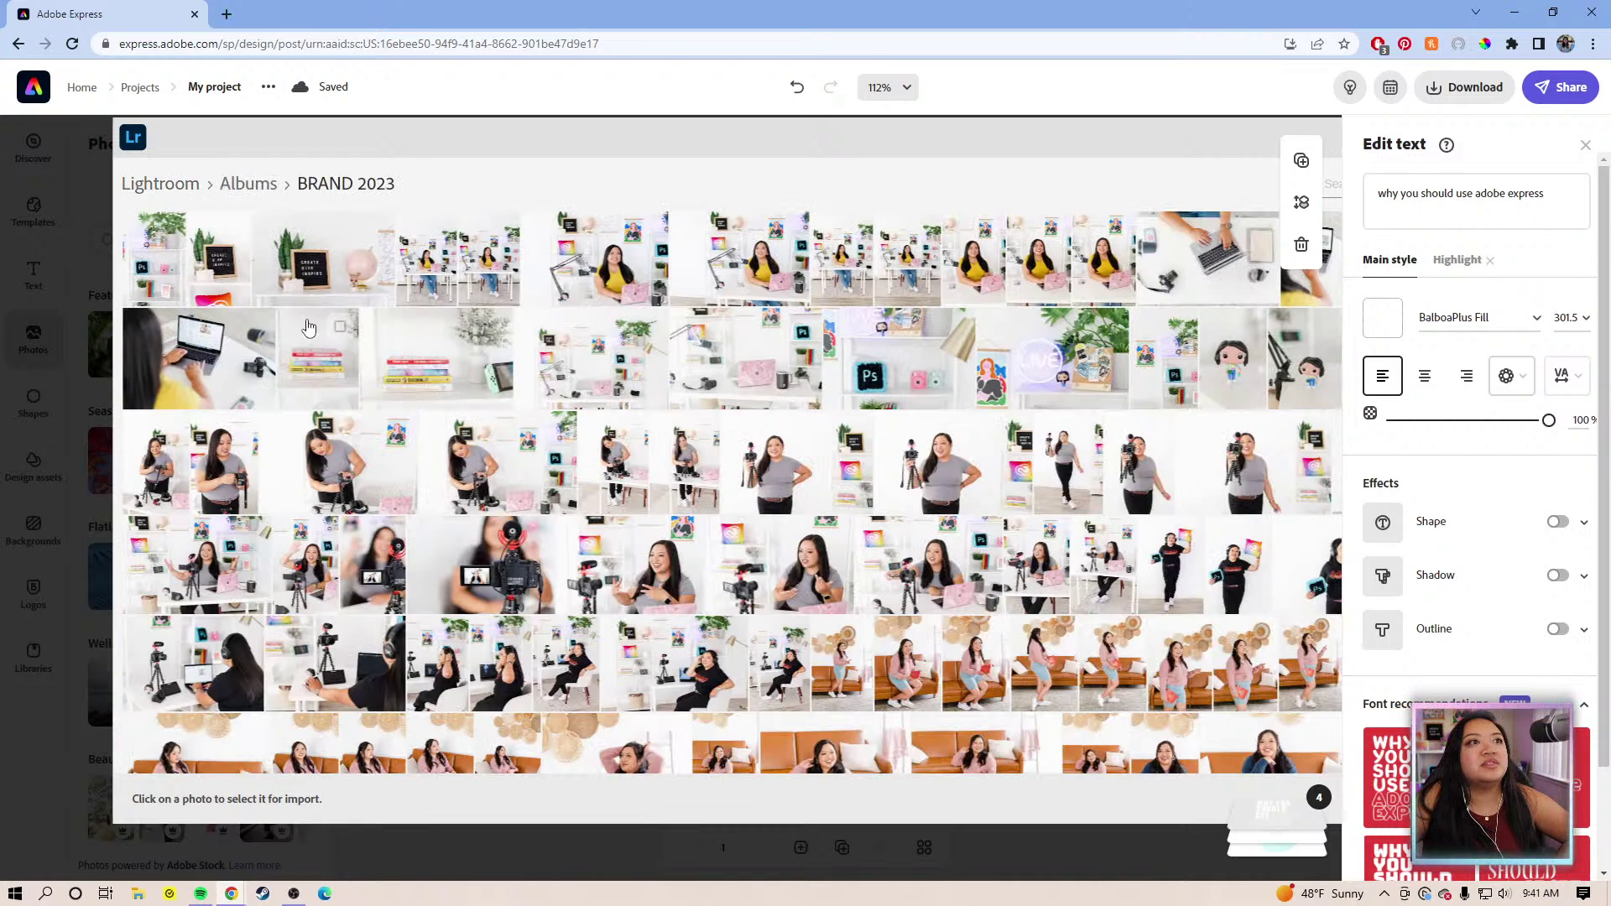
Find the photo of the woman taking a phone selfie against the purple backdrop and import it into the slide
scroll(646, 629, down, 1)
scroll(700, 655, down, 2)
scroll(839, 658, down, 1)
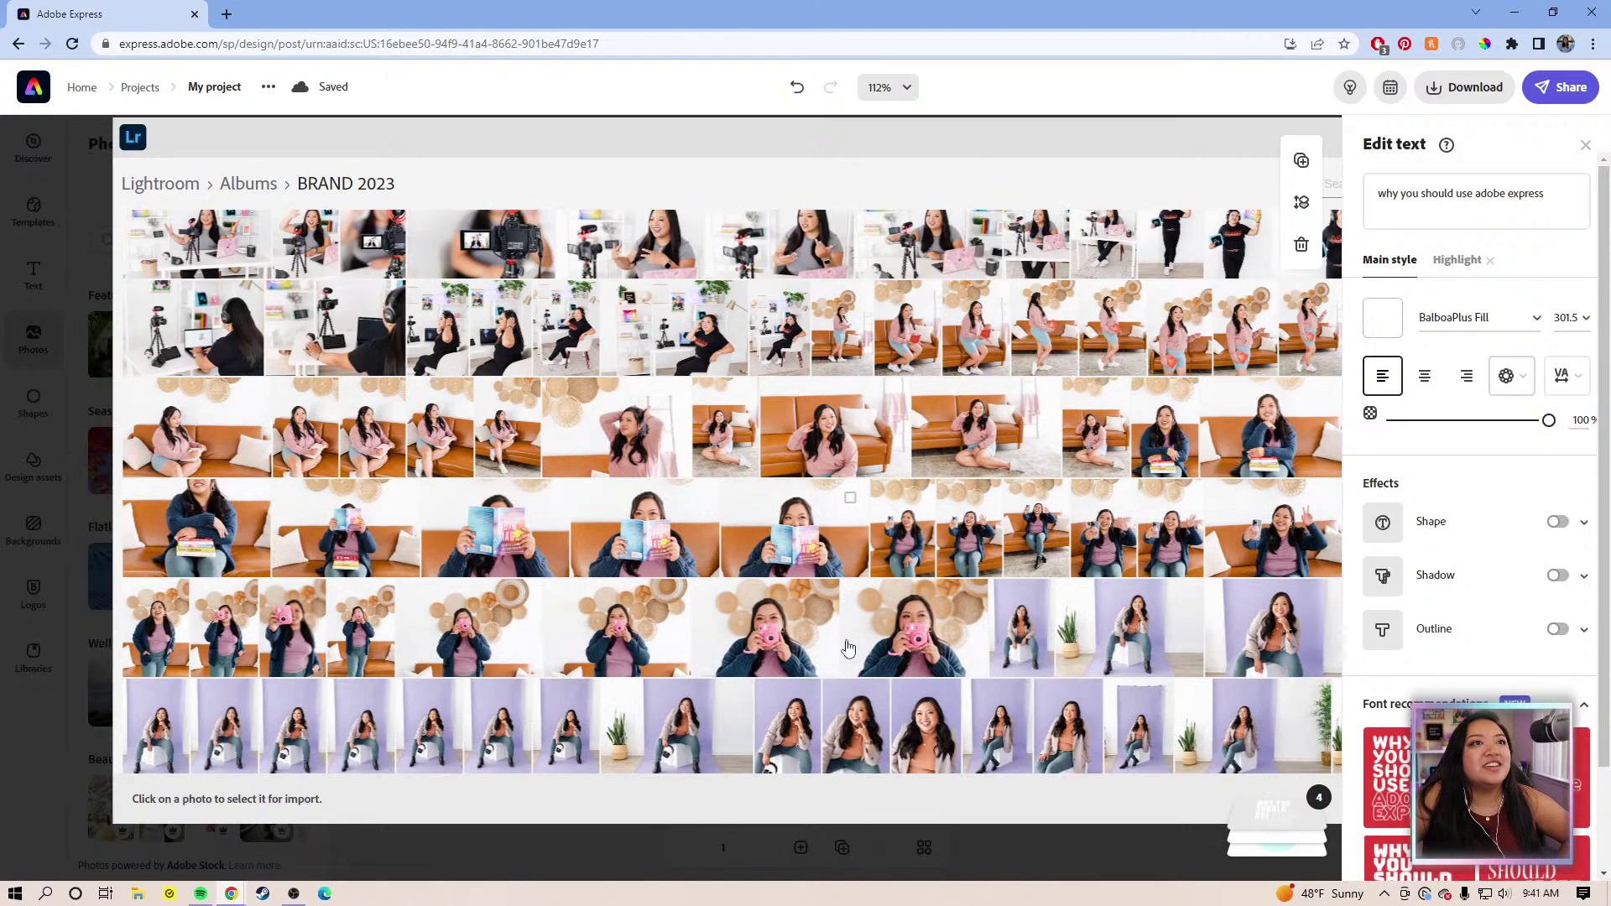
scroll(848, 651, down, 1)
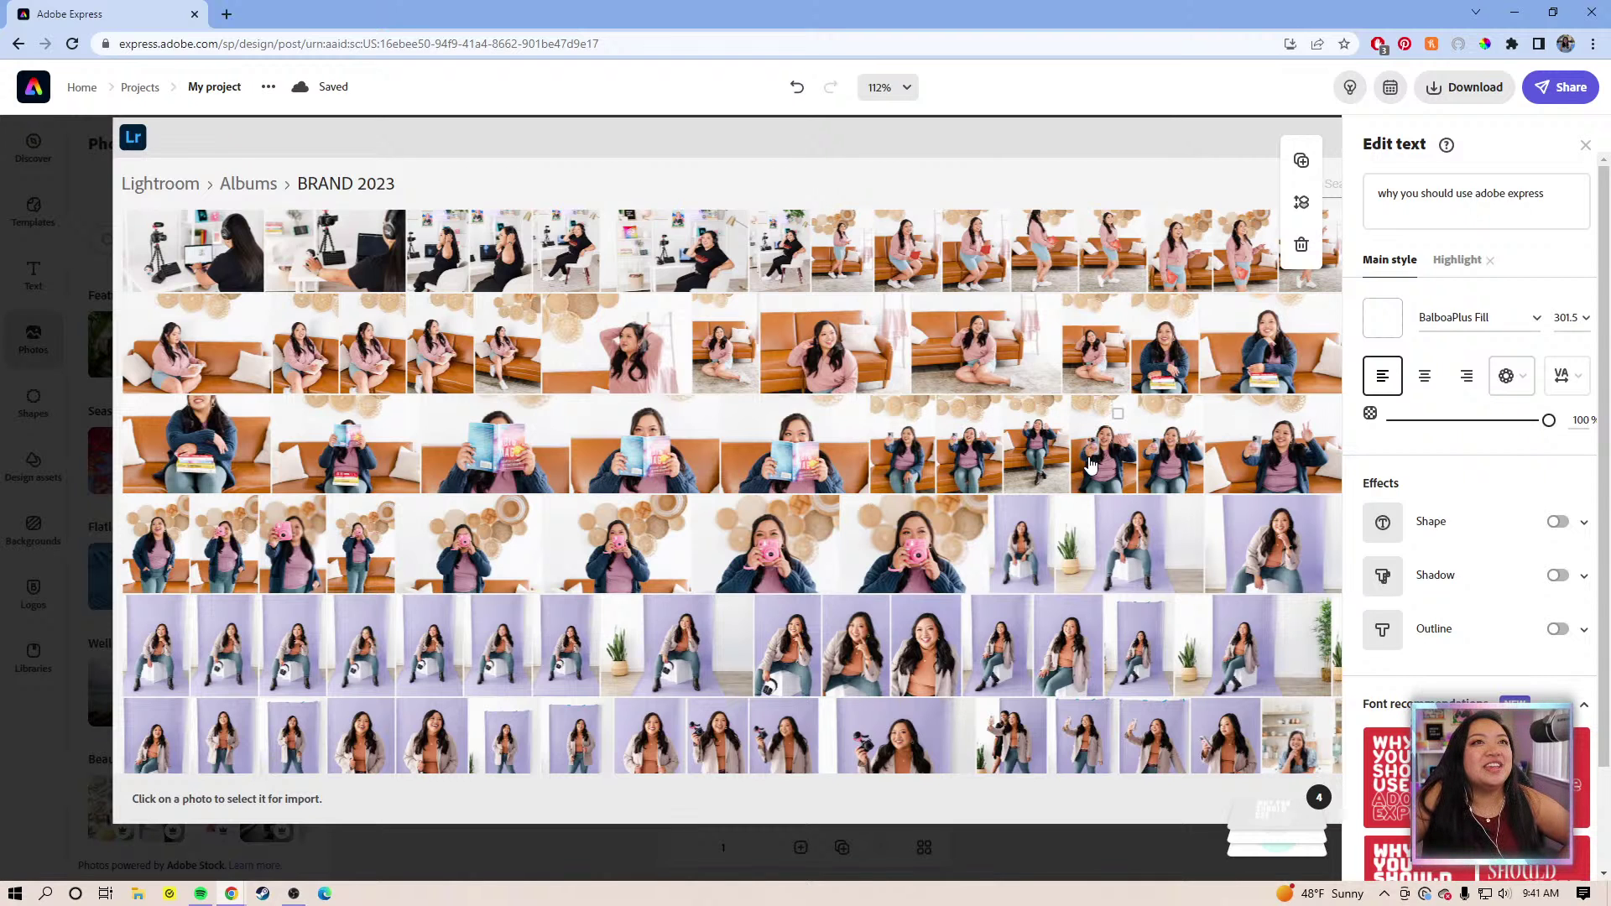
scroll(1090, 464, up, 5)
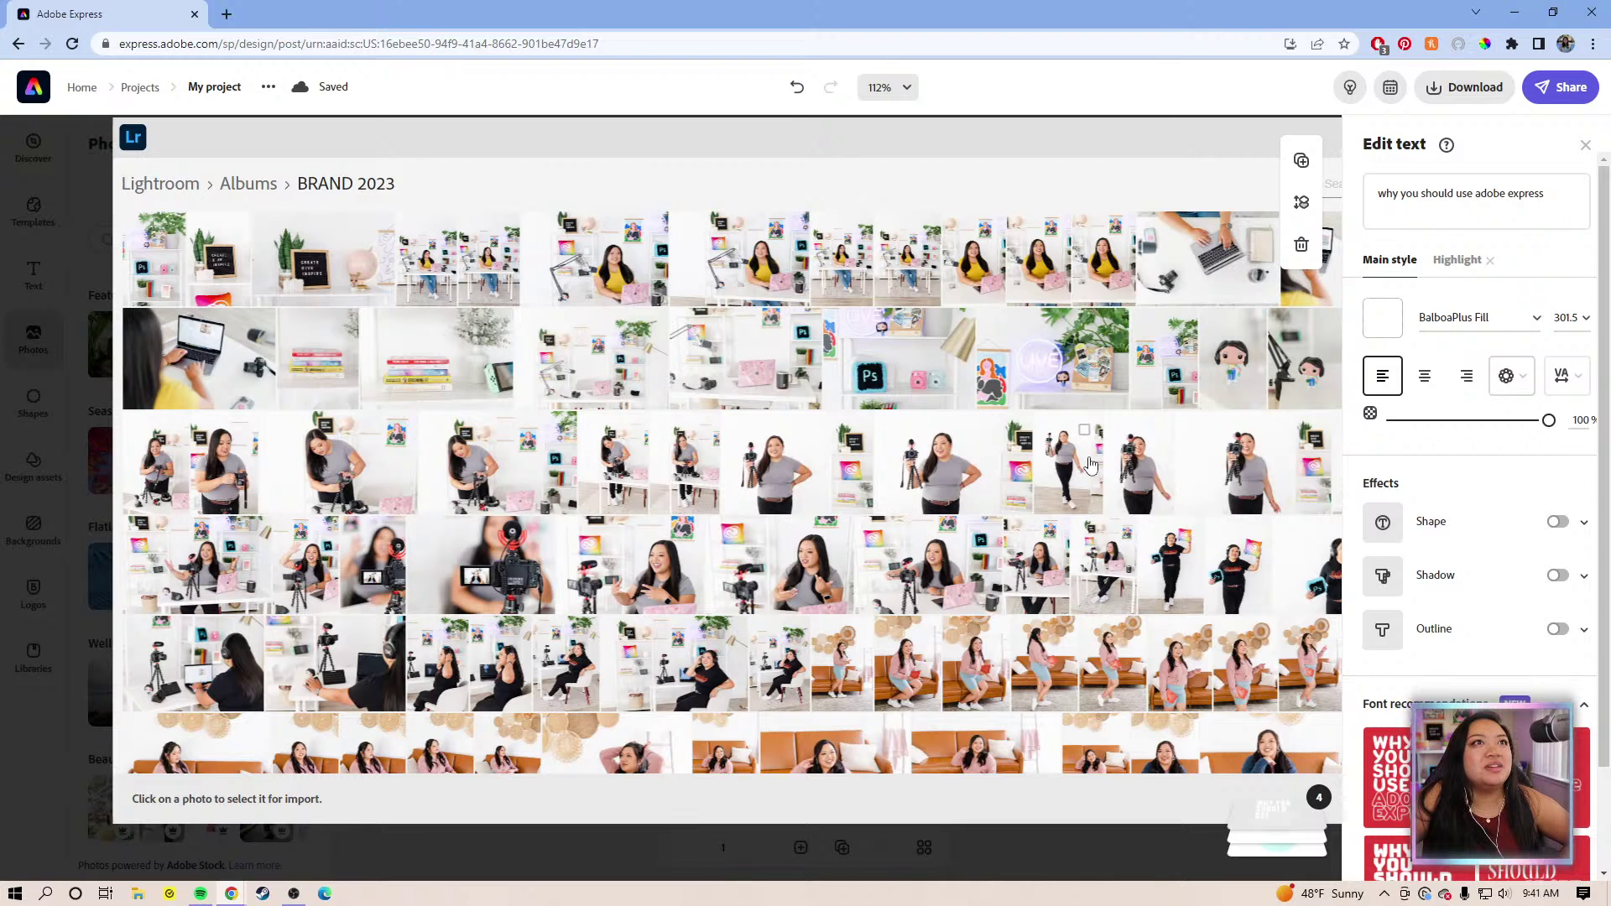
scroll(1090, 464, down, 4)
scroll(1090, 464, down, 3)
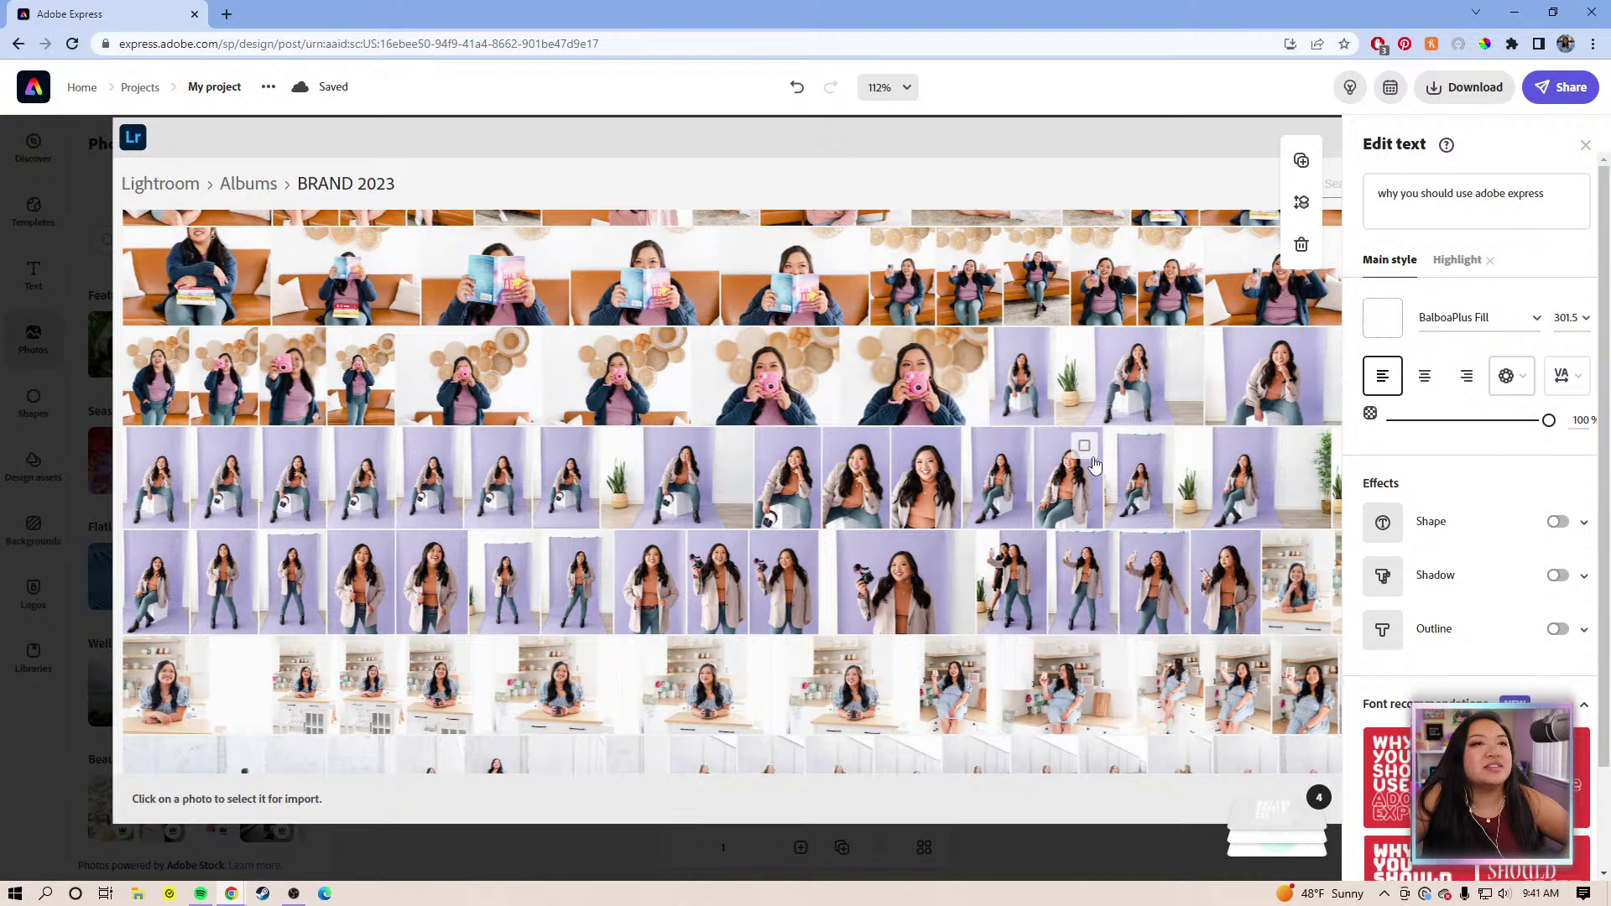
click(1151, 594)
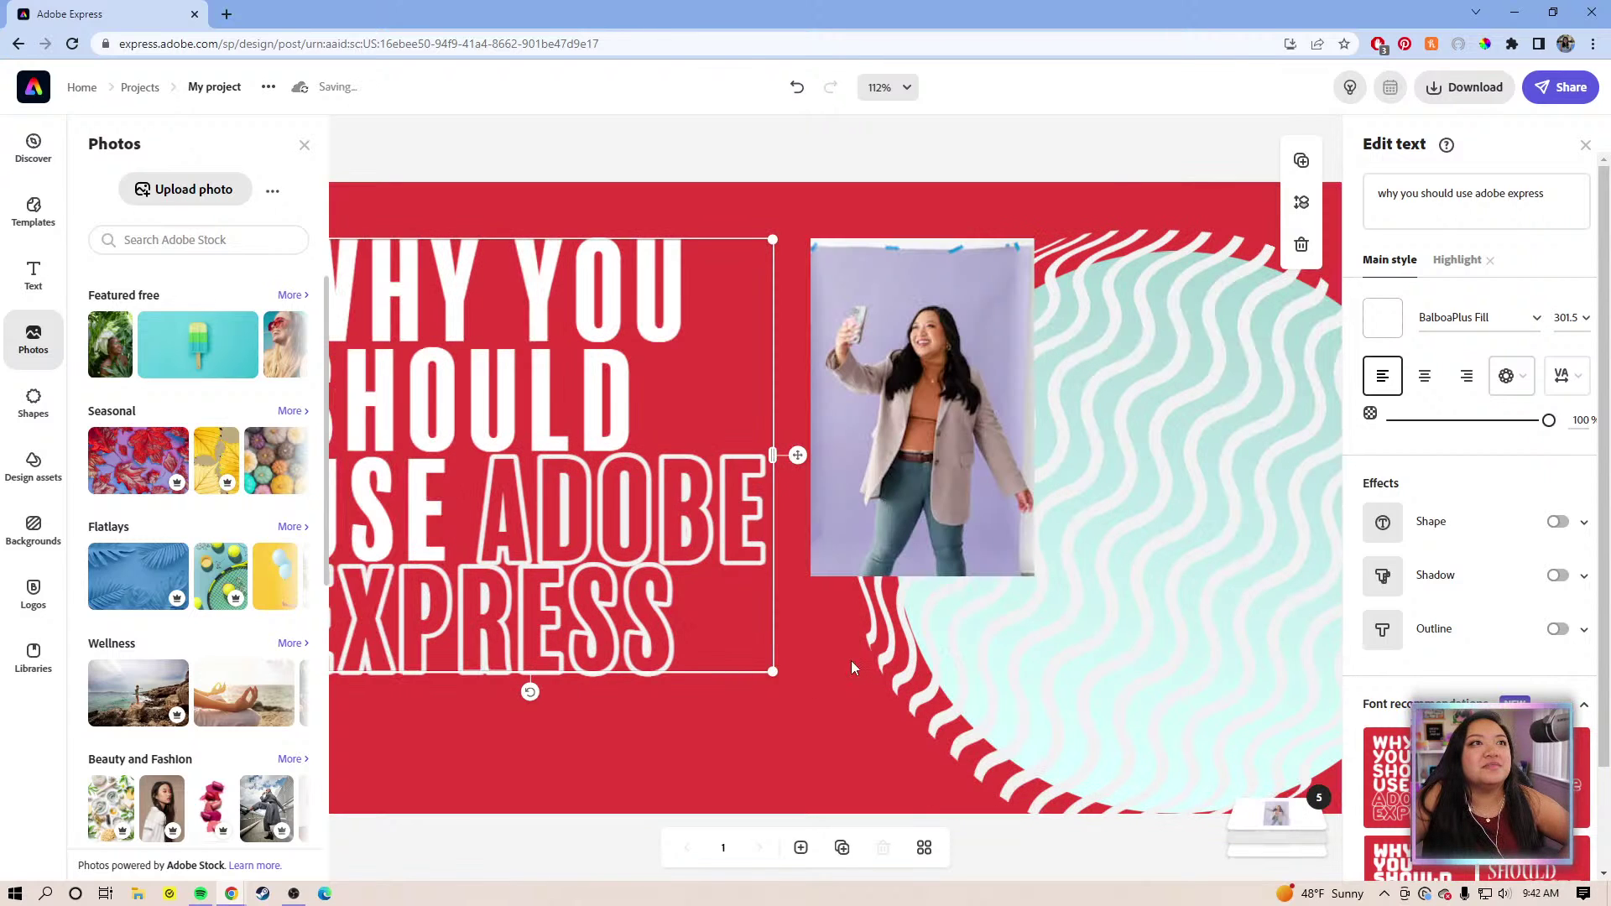
Remove the background from the imported selfie photo and close the photo library
click(1043, 317)
click(911, 378)
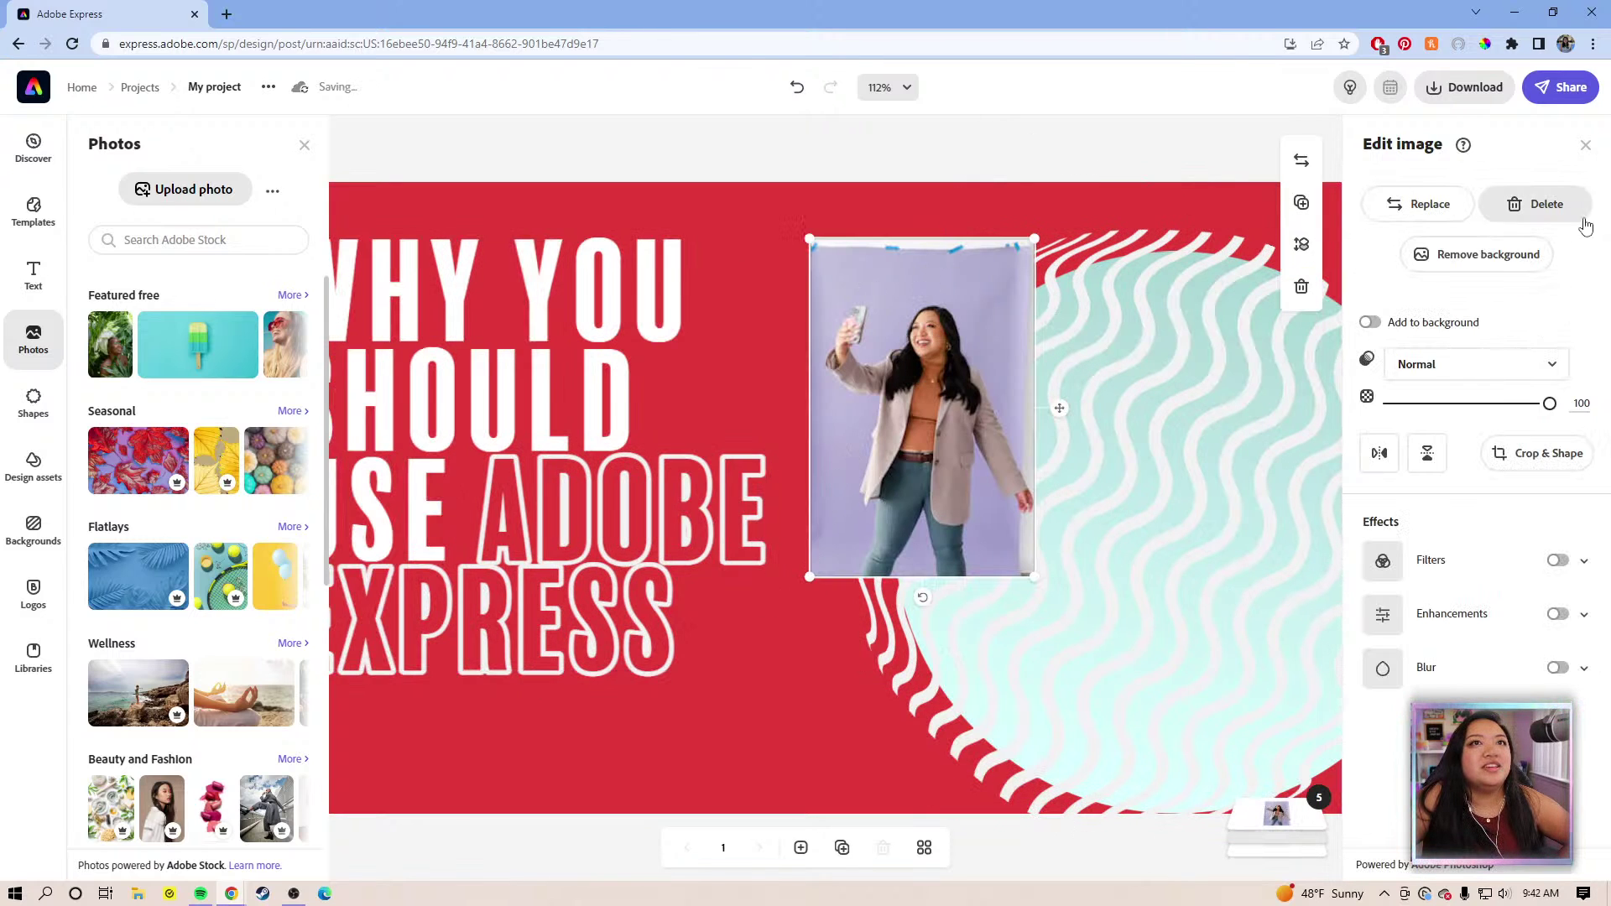
click(1451, 260)
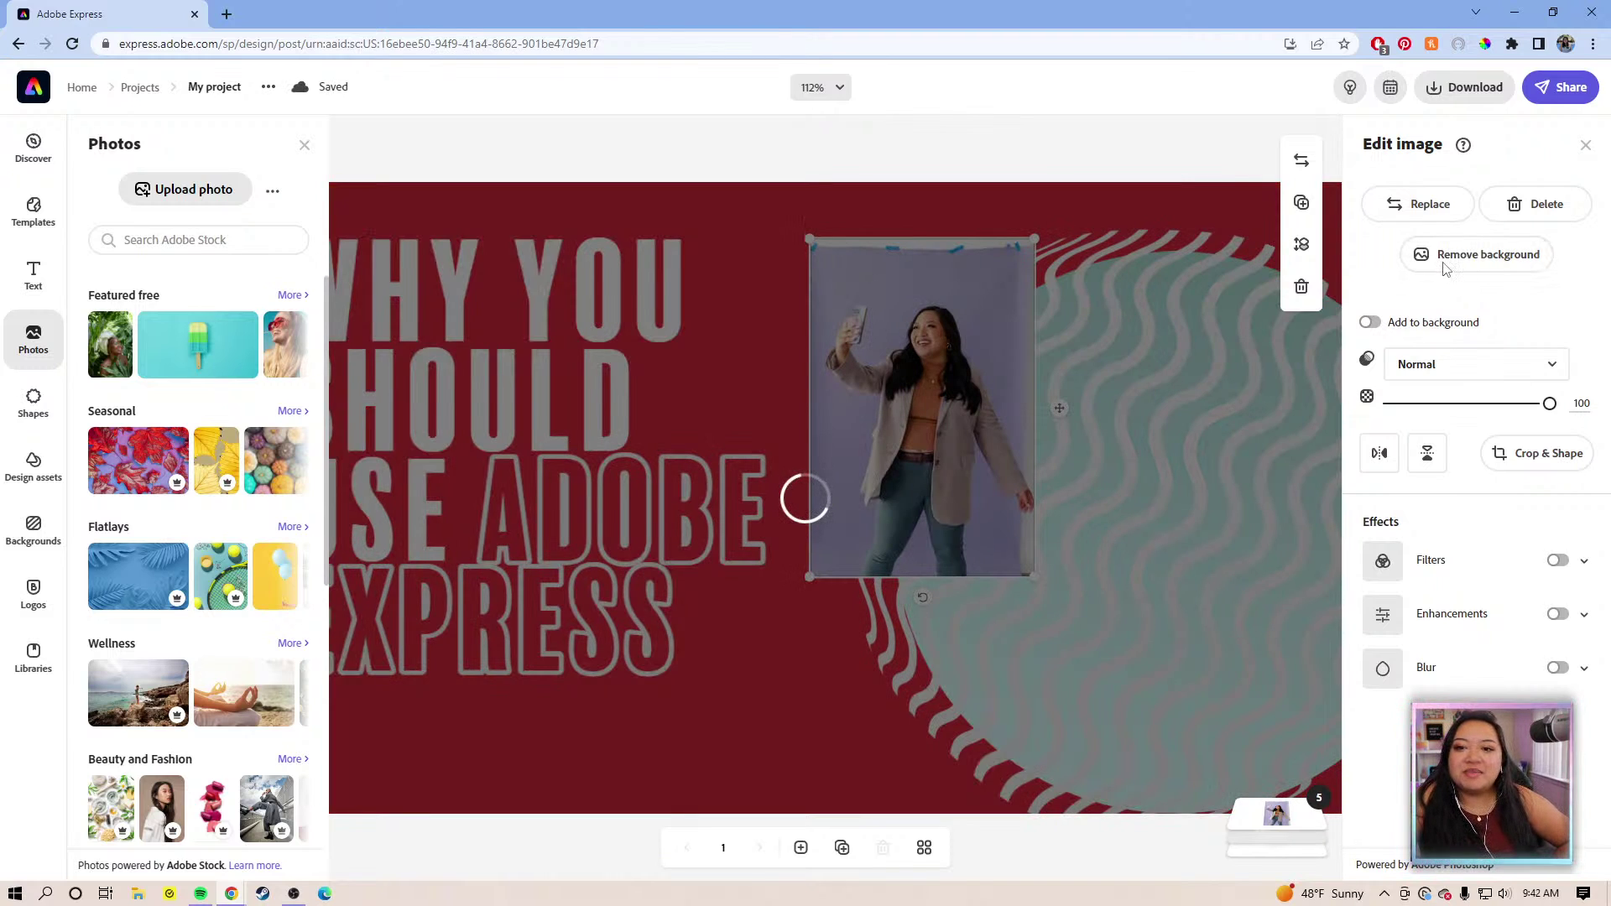
click(1579, 148)
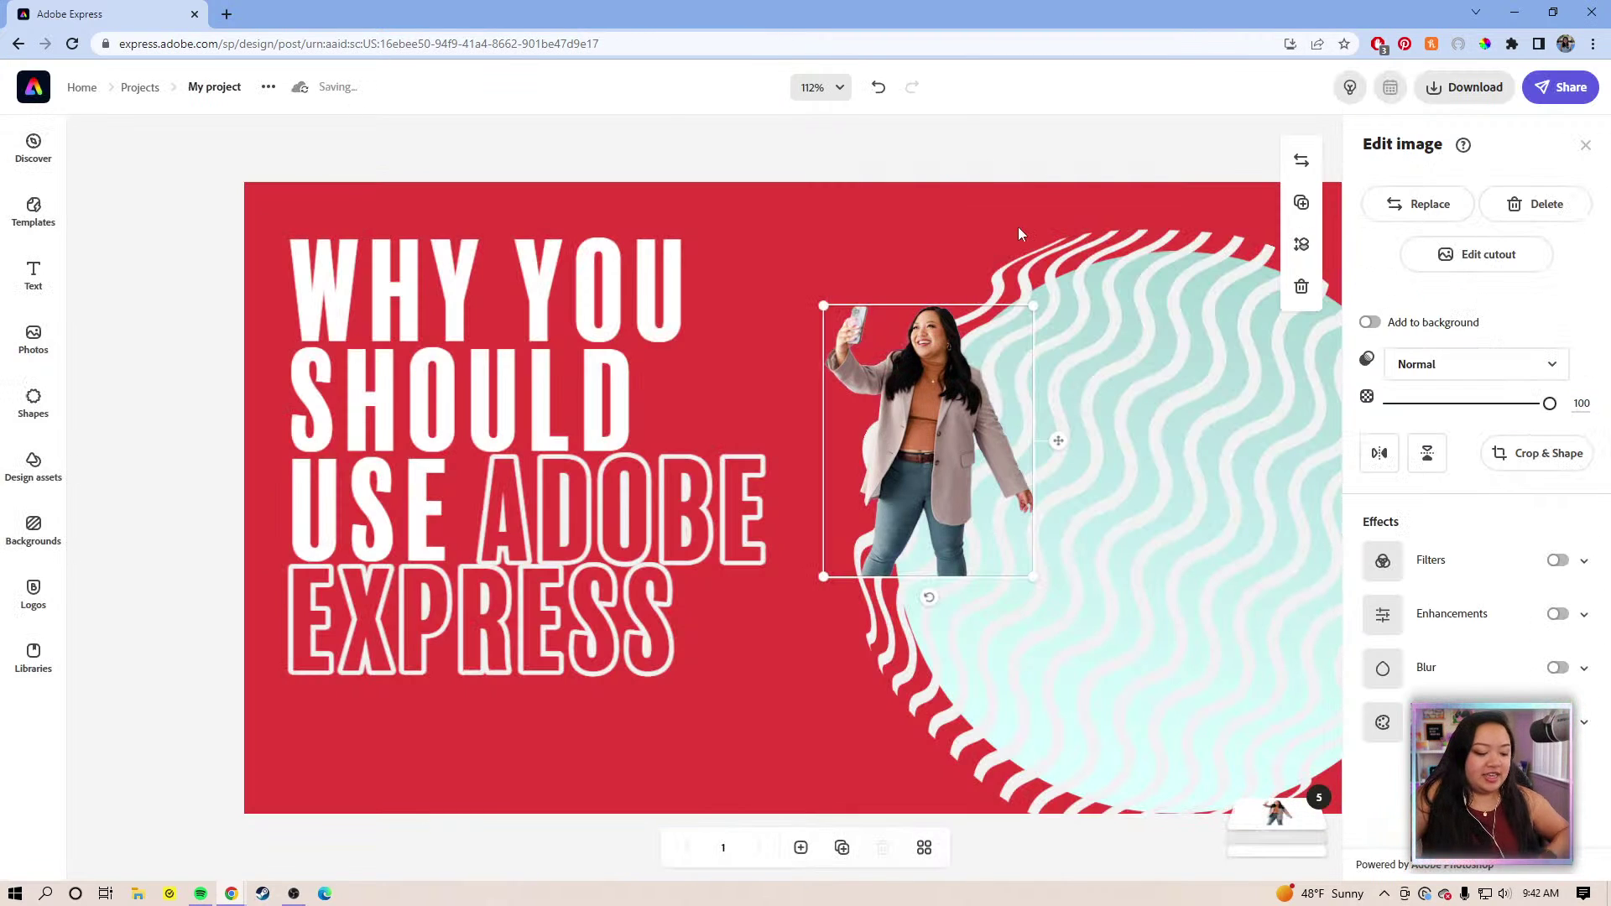
Move the selfie cutout onto the teal circle and crop away the legs at about hip level
drag(1065, 189, 889, 183)
drag(735, 411, 915, 579)
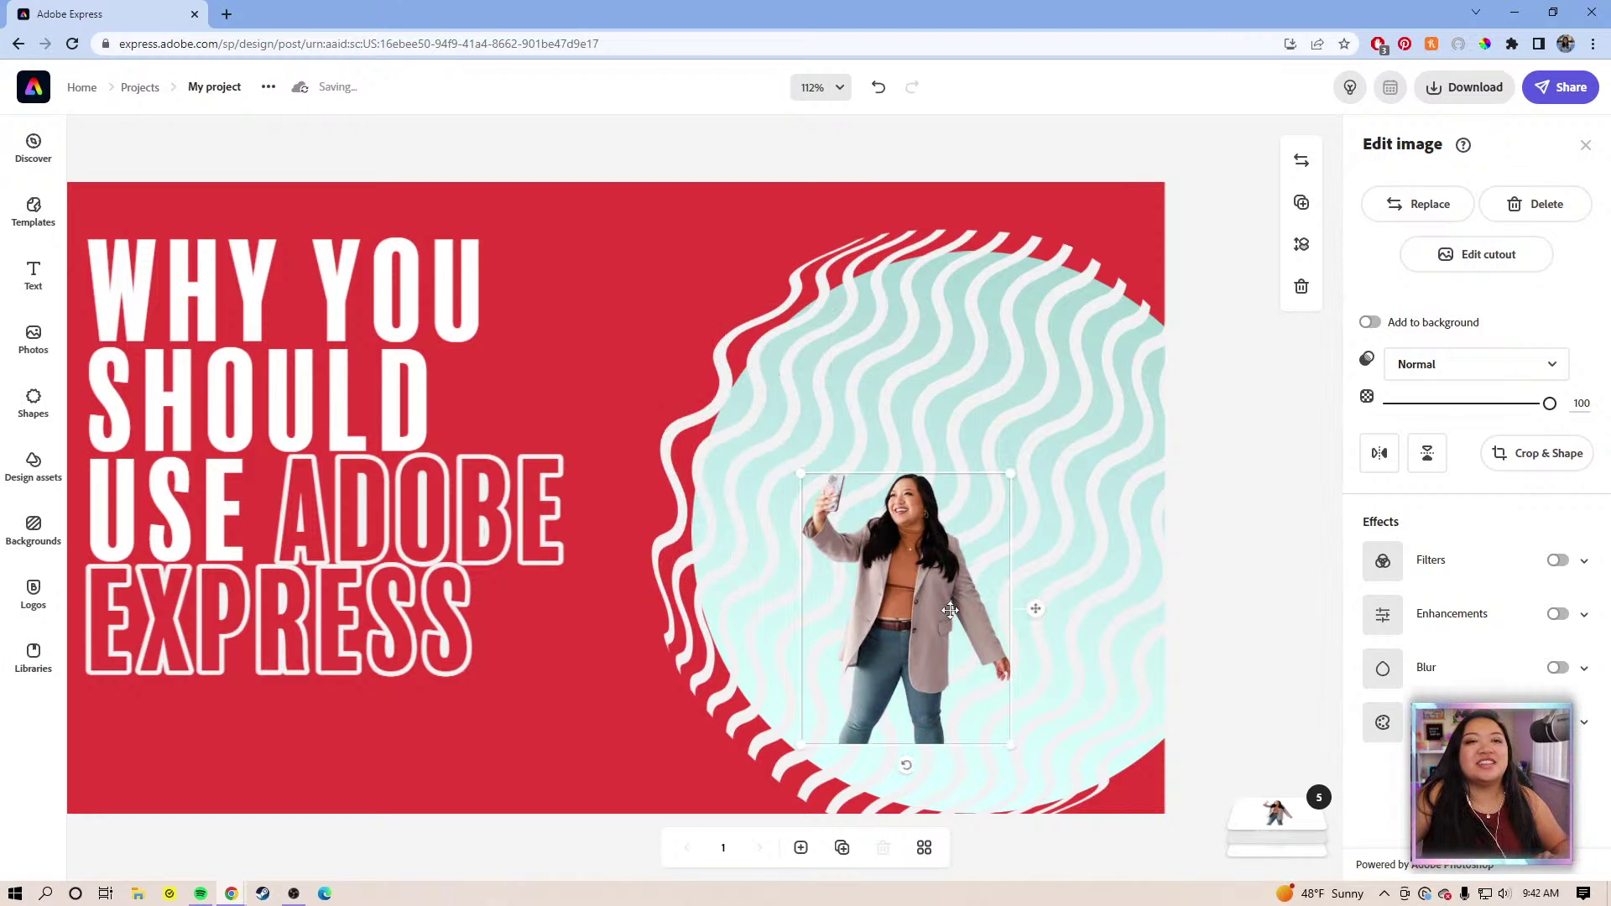
click(1562, 455)
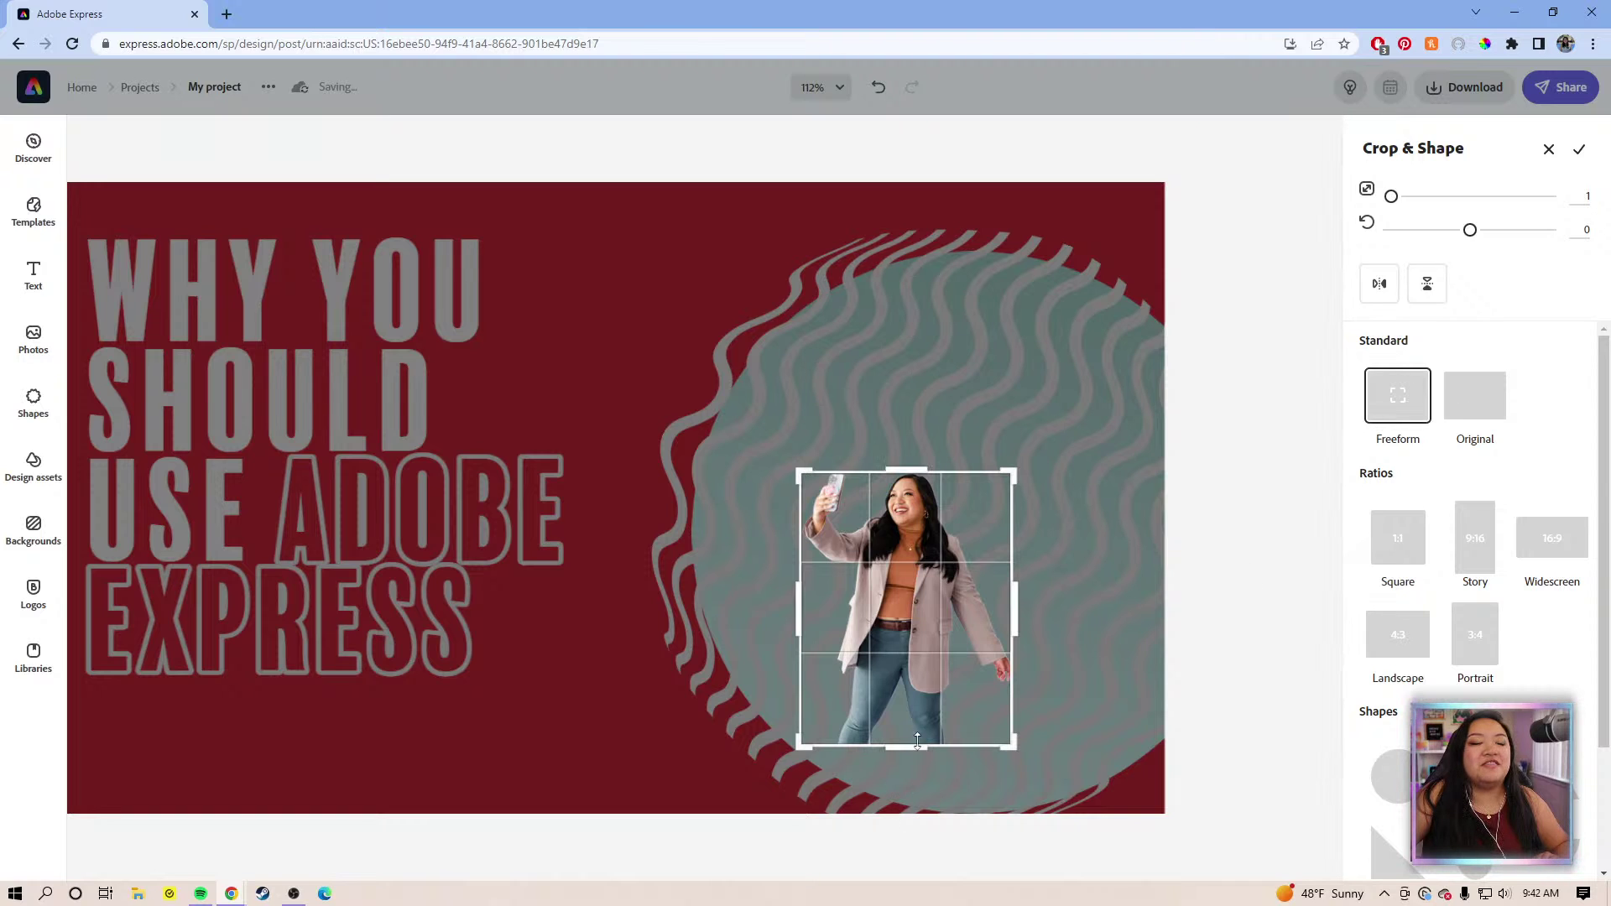
drag(908, 746, 921, 660)
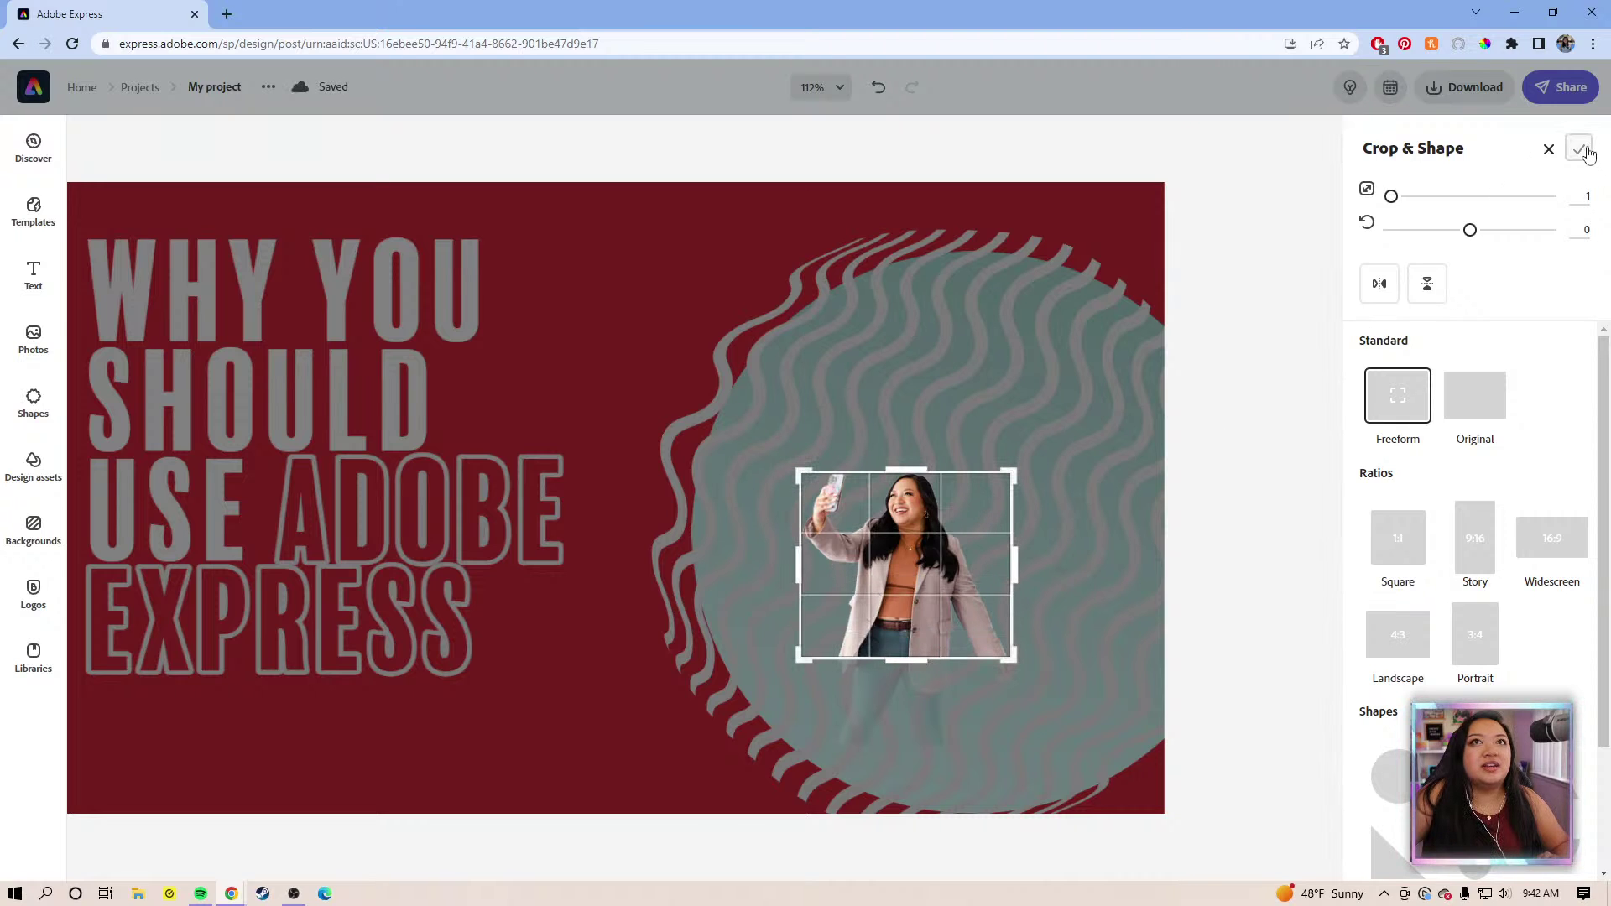
click(1579, 149)
Enlarge the cropped selfie cutout to nearly slide height, place it over the teal circle reaching the slide's bottom edge, and deselect it
drag(931, 566, 1087, 758)
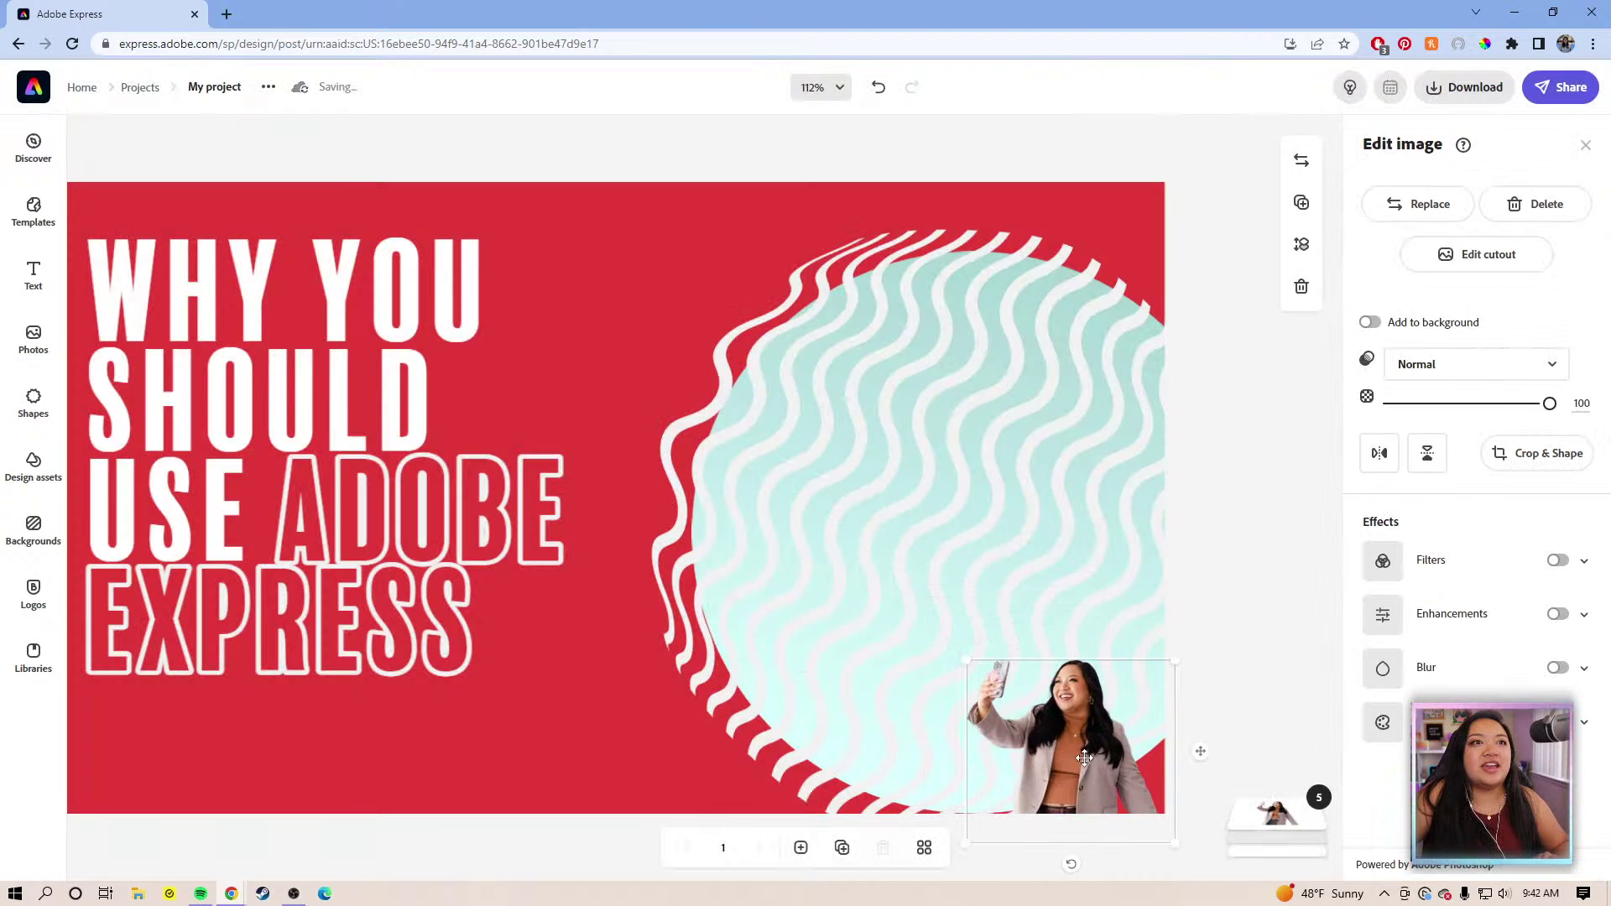
drag(963, 659, 593, 342)
drag(814, 612, 930, 576)
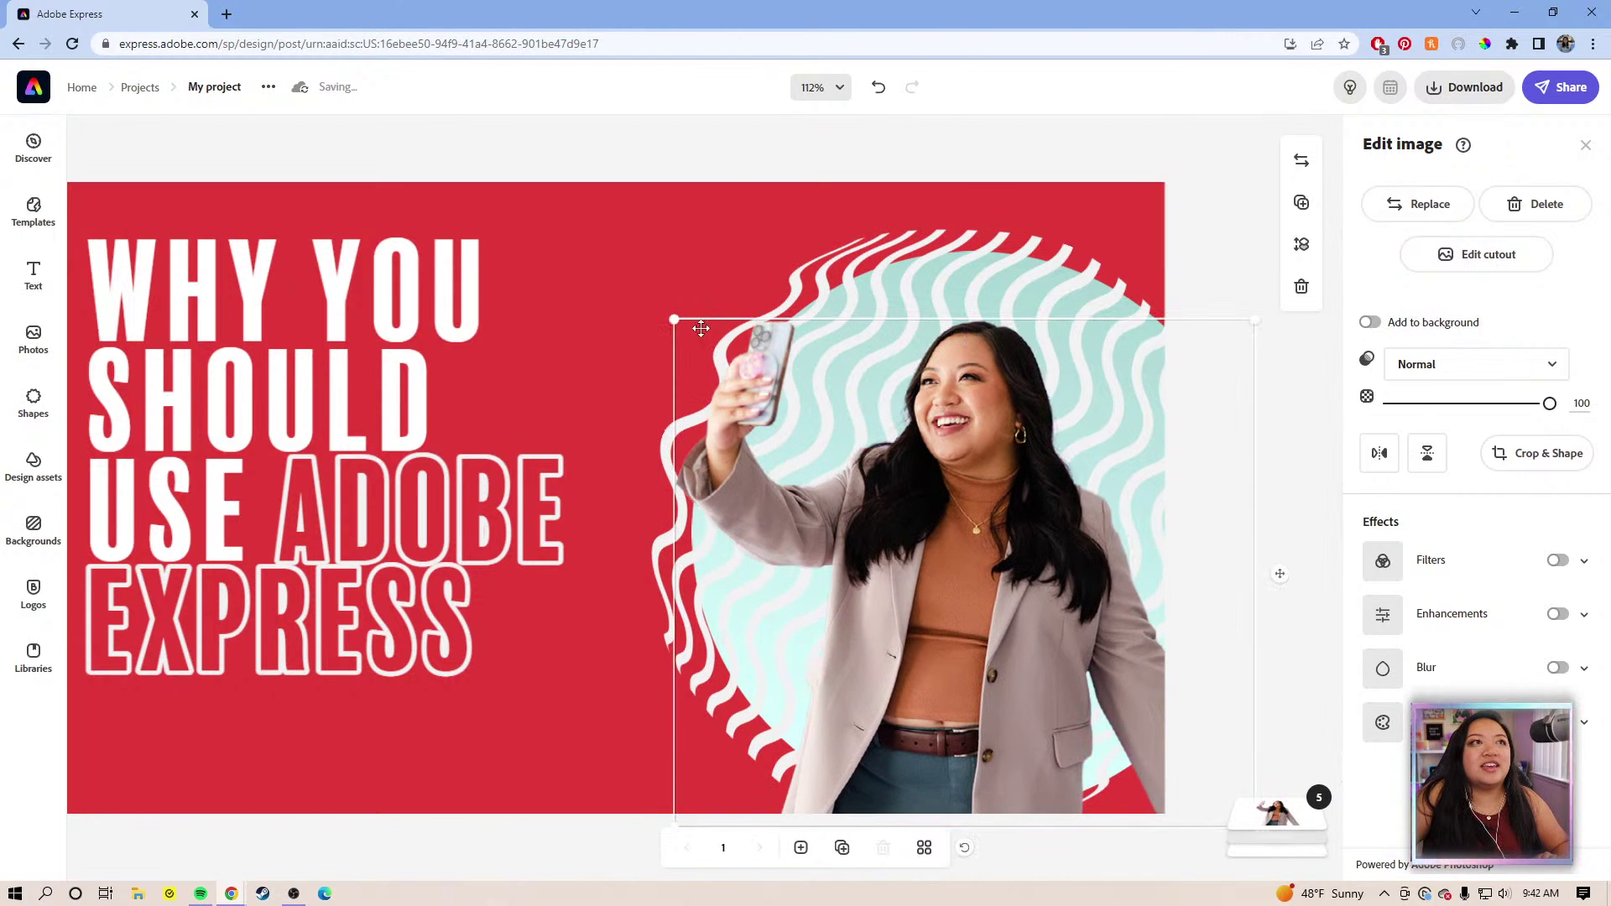
drag(677, 316, 618, 245)
mouse_move(836, 502)
mouse_down()
mouse_move(820, 461)
mouse_move(827, 485)
mouse_move(854, 482)
mouse_up()
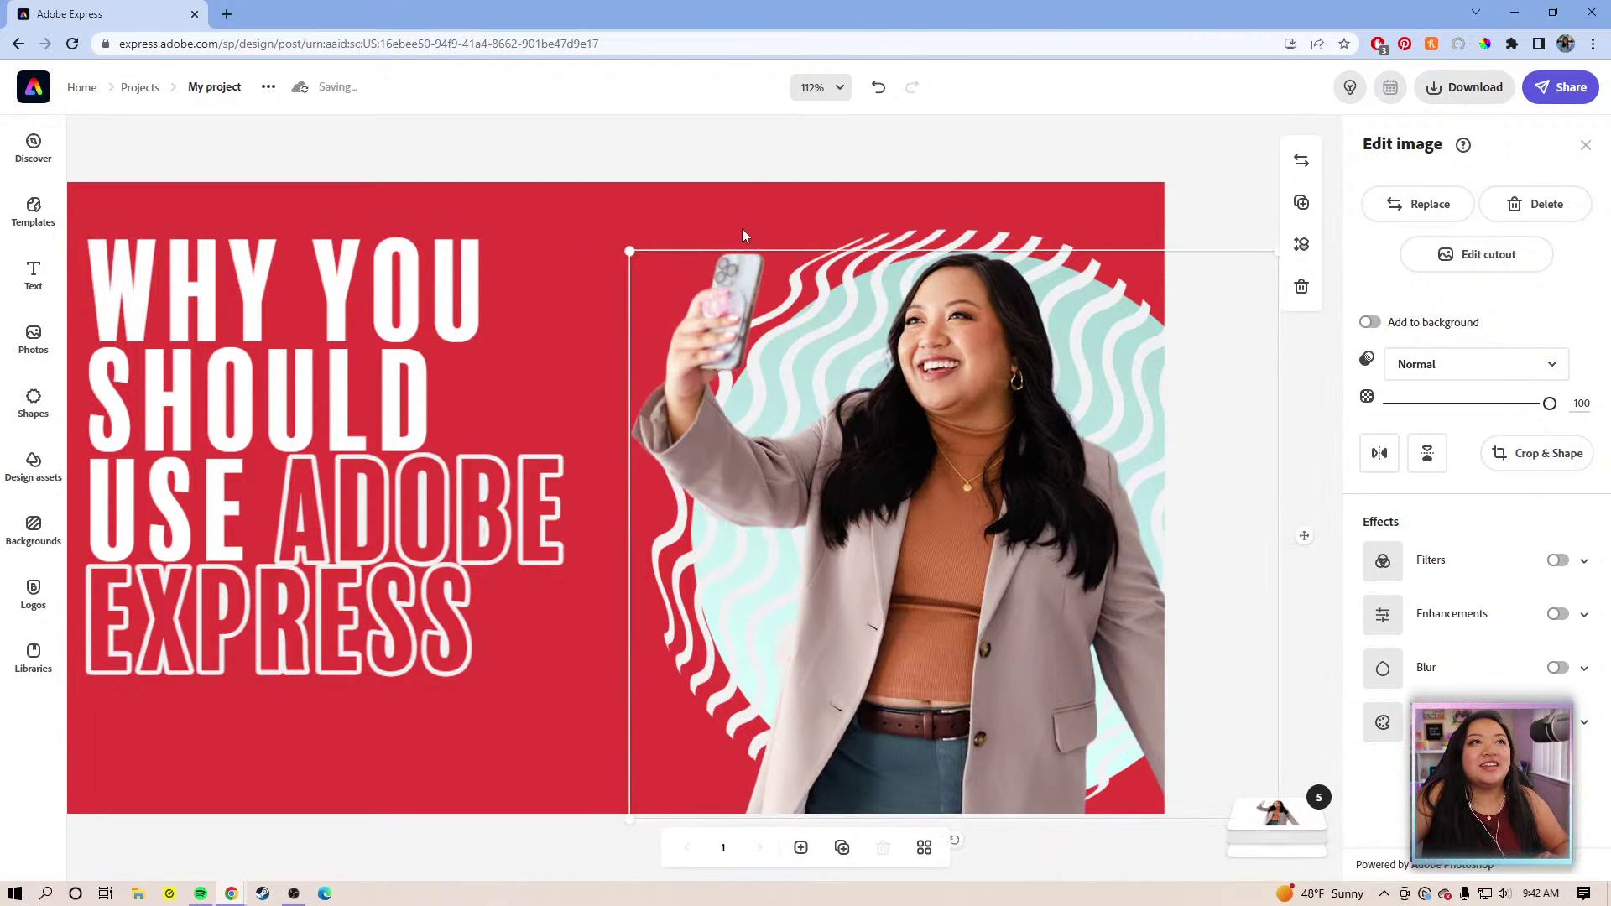
click(737, 156)
Scale the headline down to a font size of about 281.8, keeping its upper-left corner in place
drag(585, 245, 797, 263)
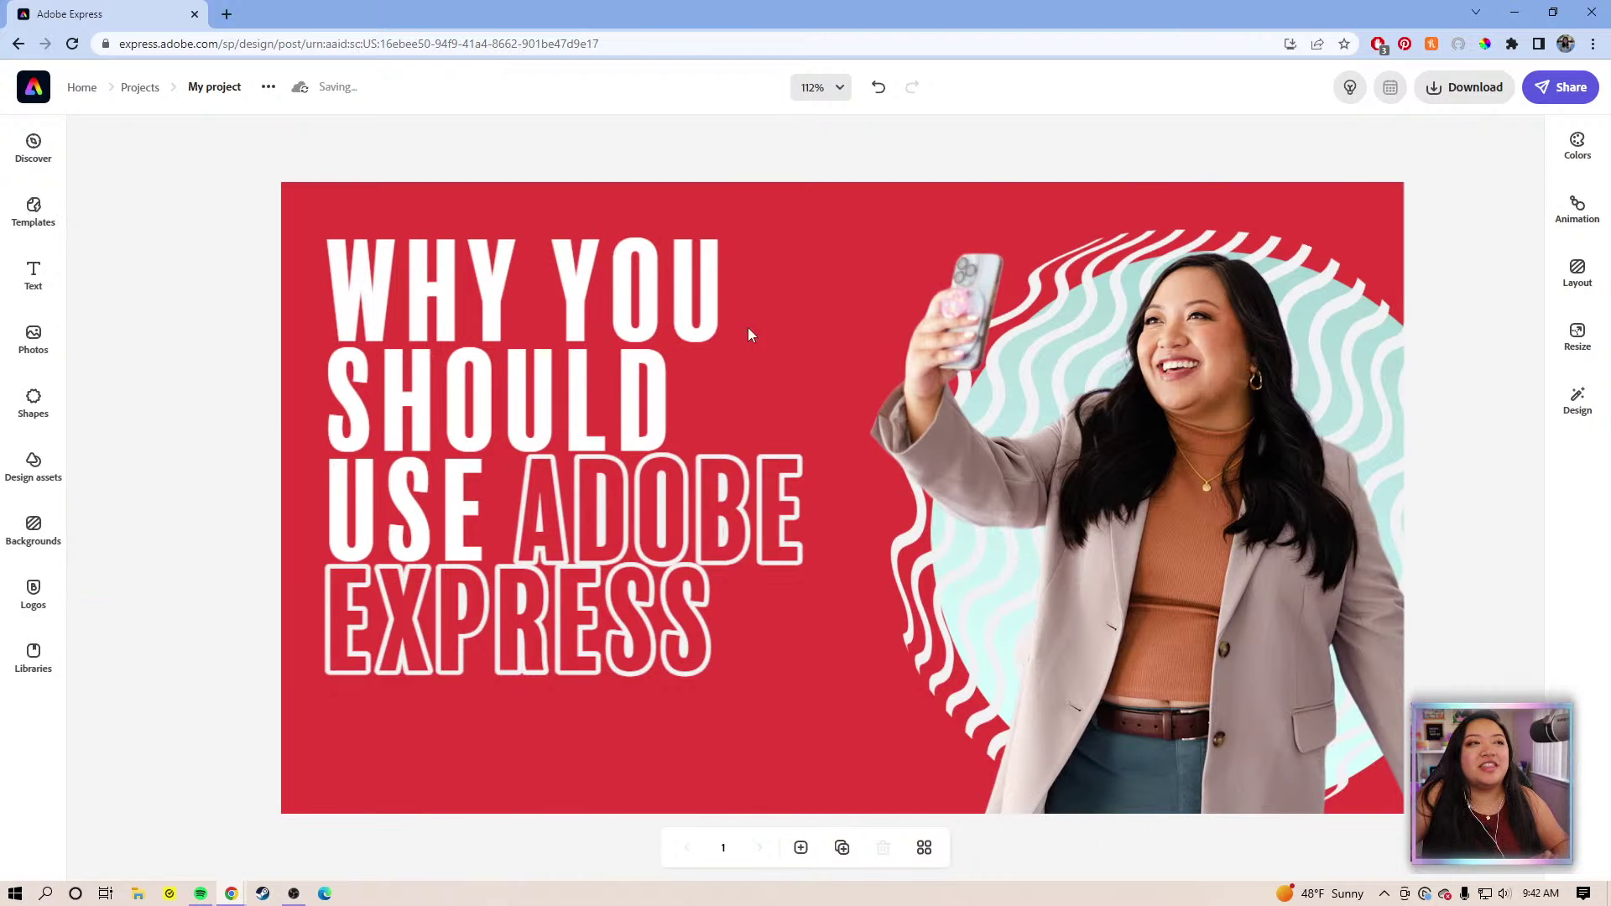
click(652, 560)
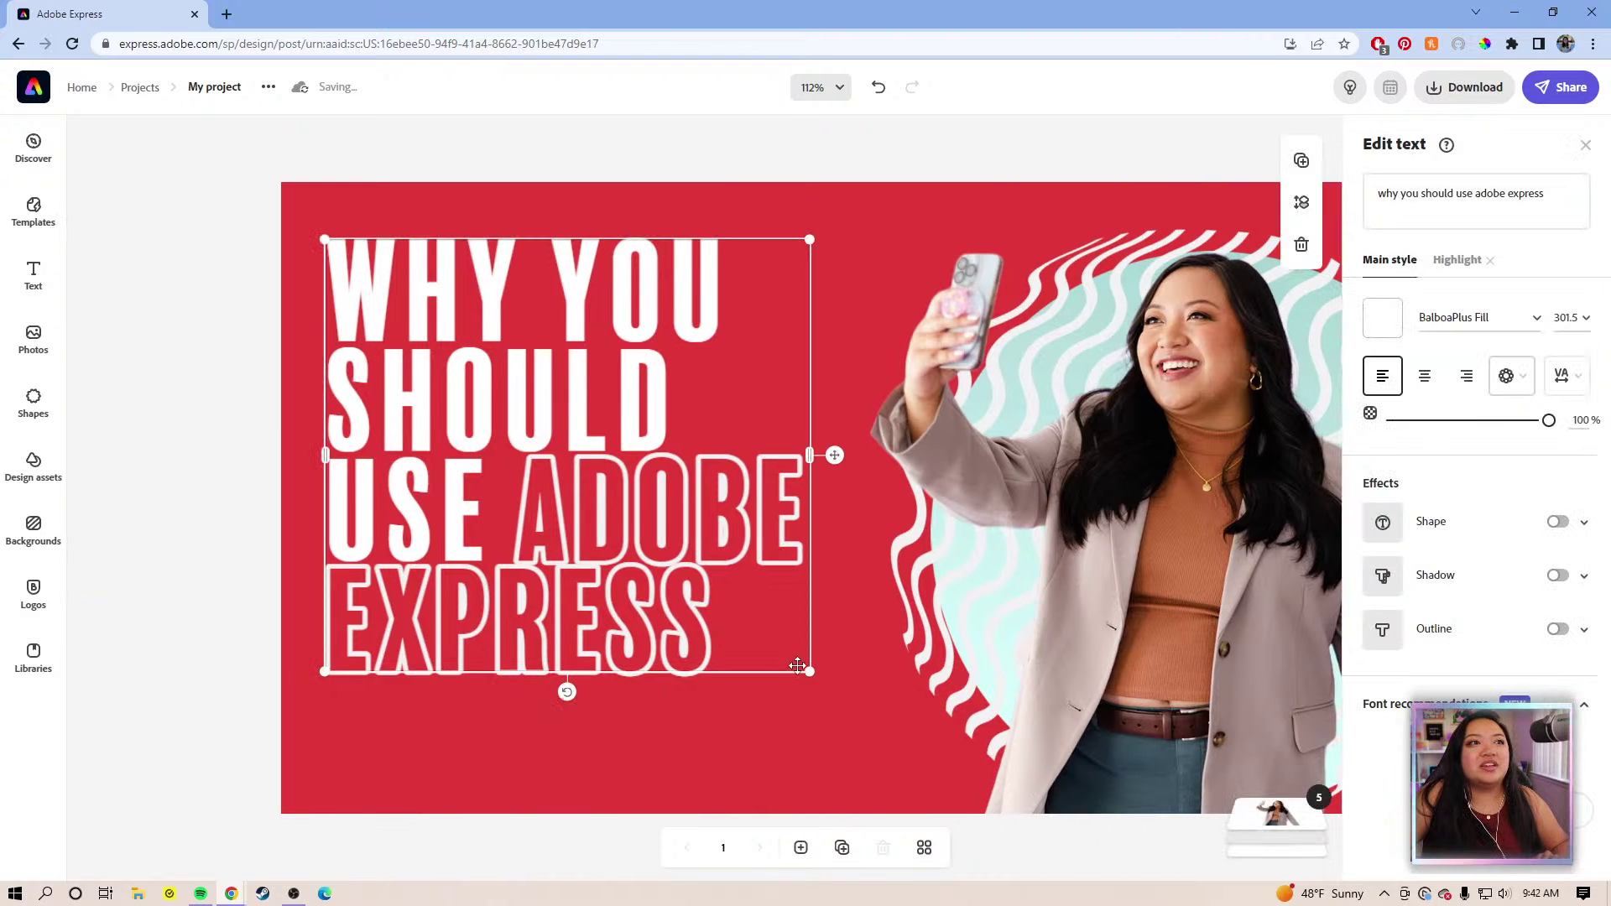
drag(808, 668, 777, 643)
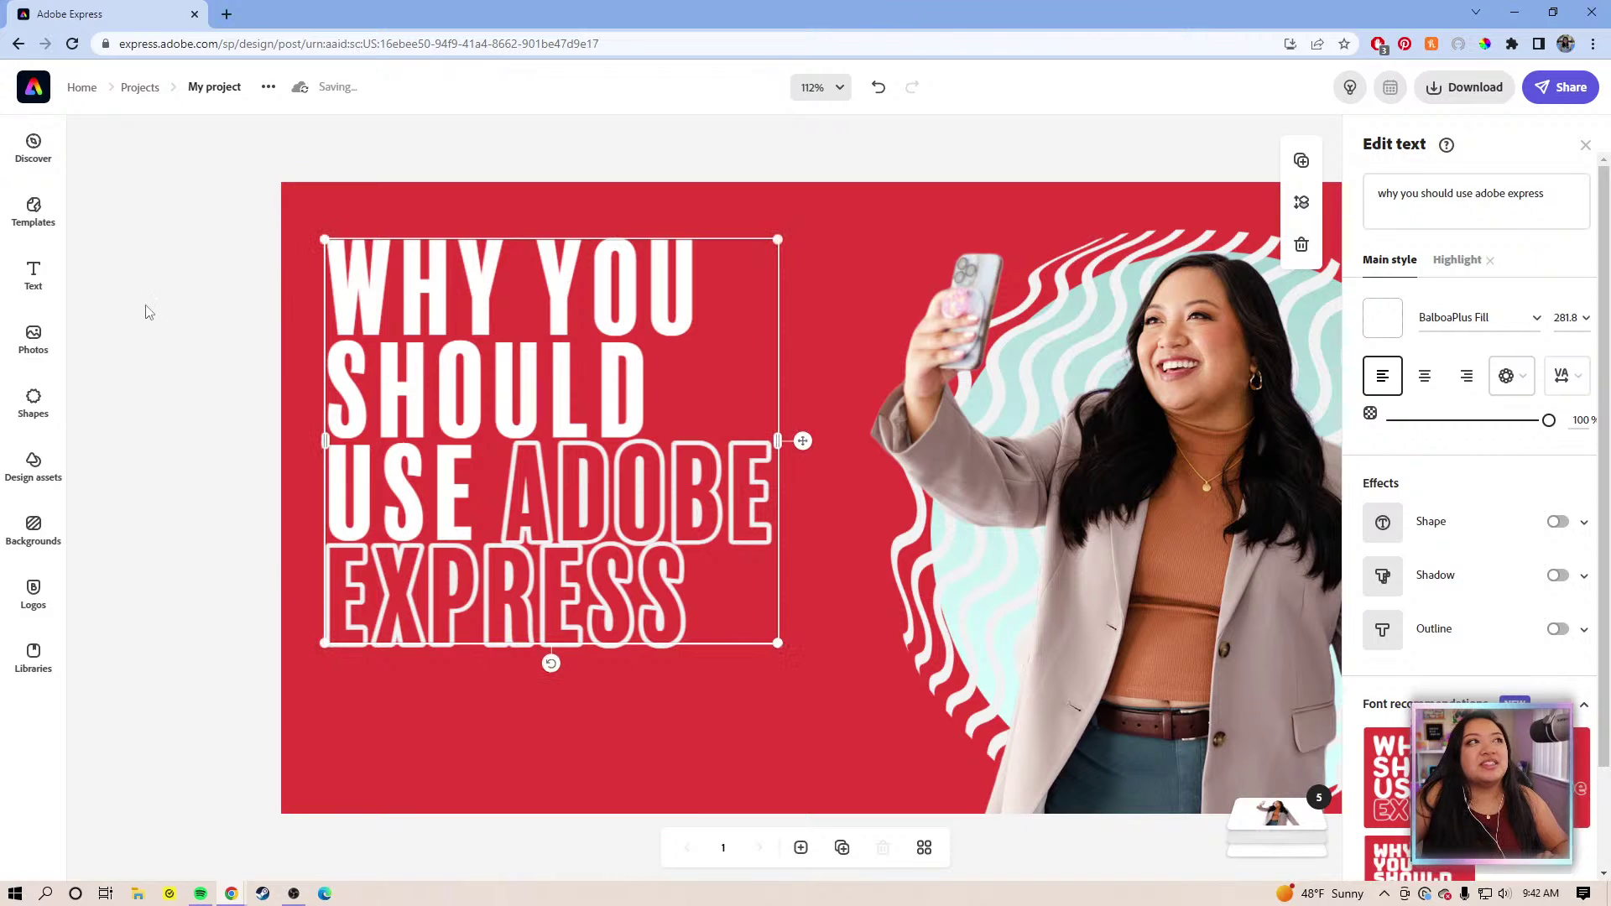
Add a new text box and shrink it to a single line at about font size 70.6 below the headline
click(51, 281)
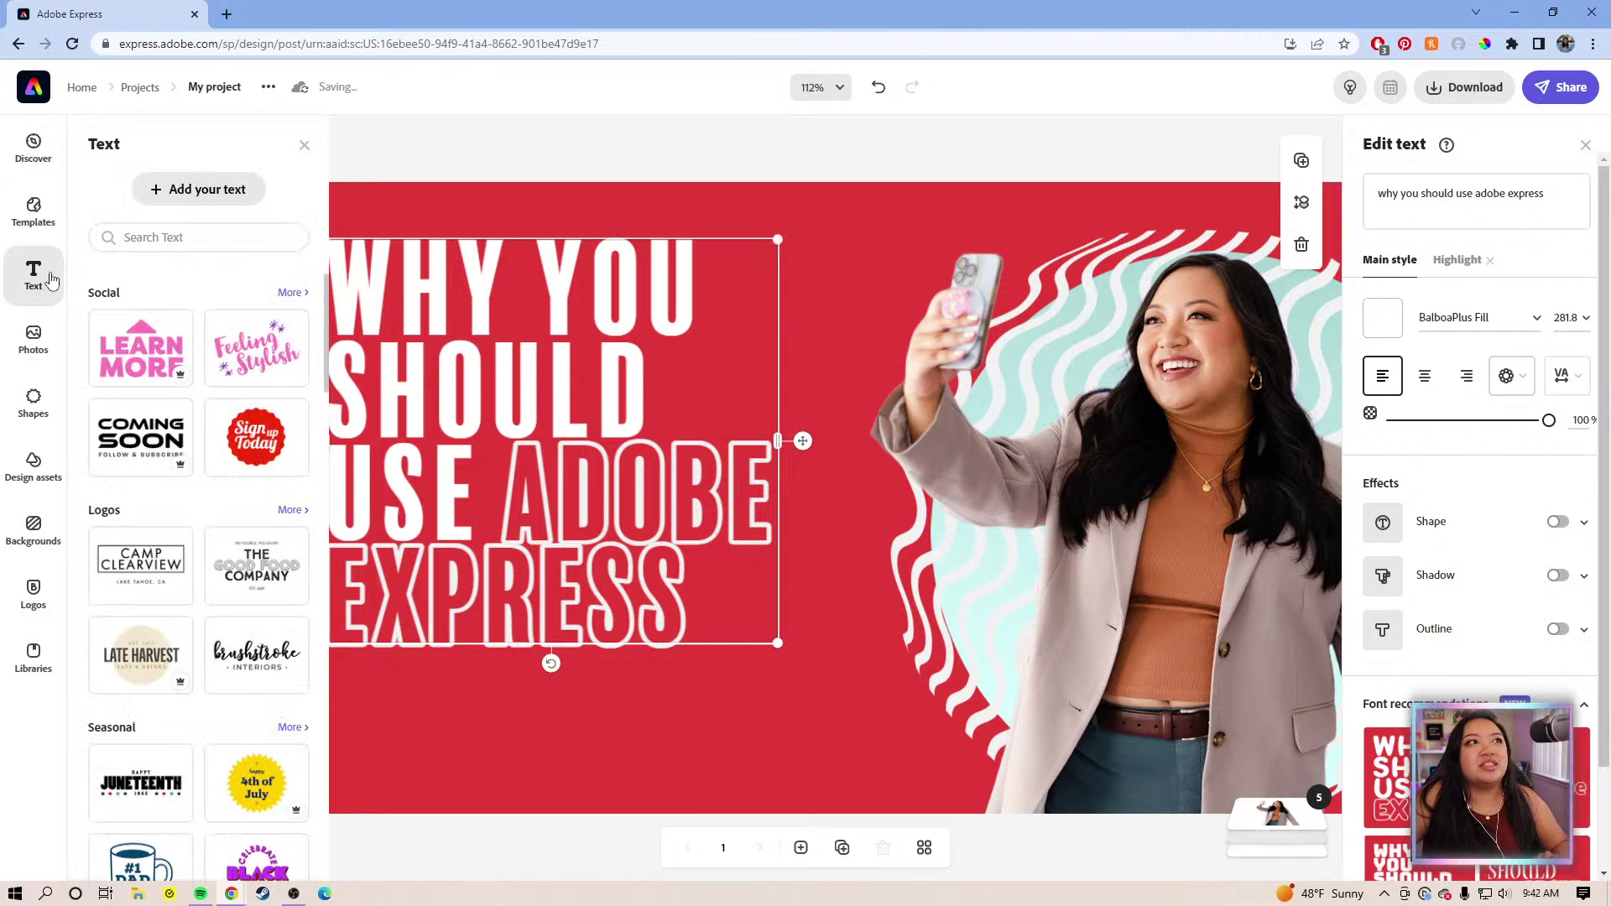
click(191, 189)
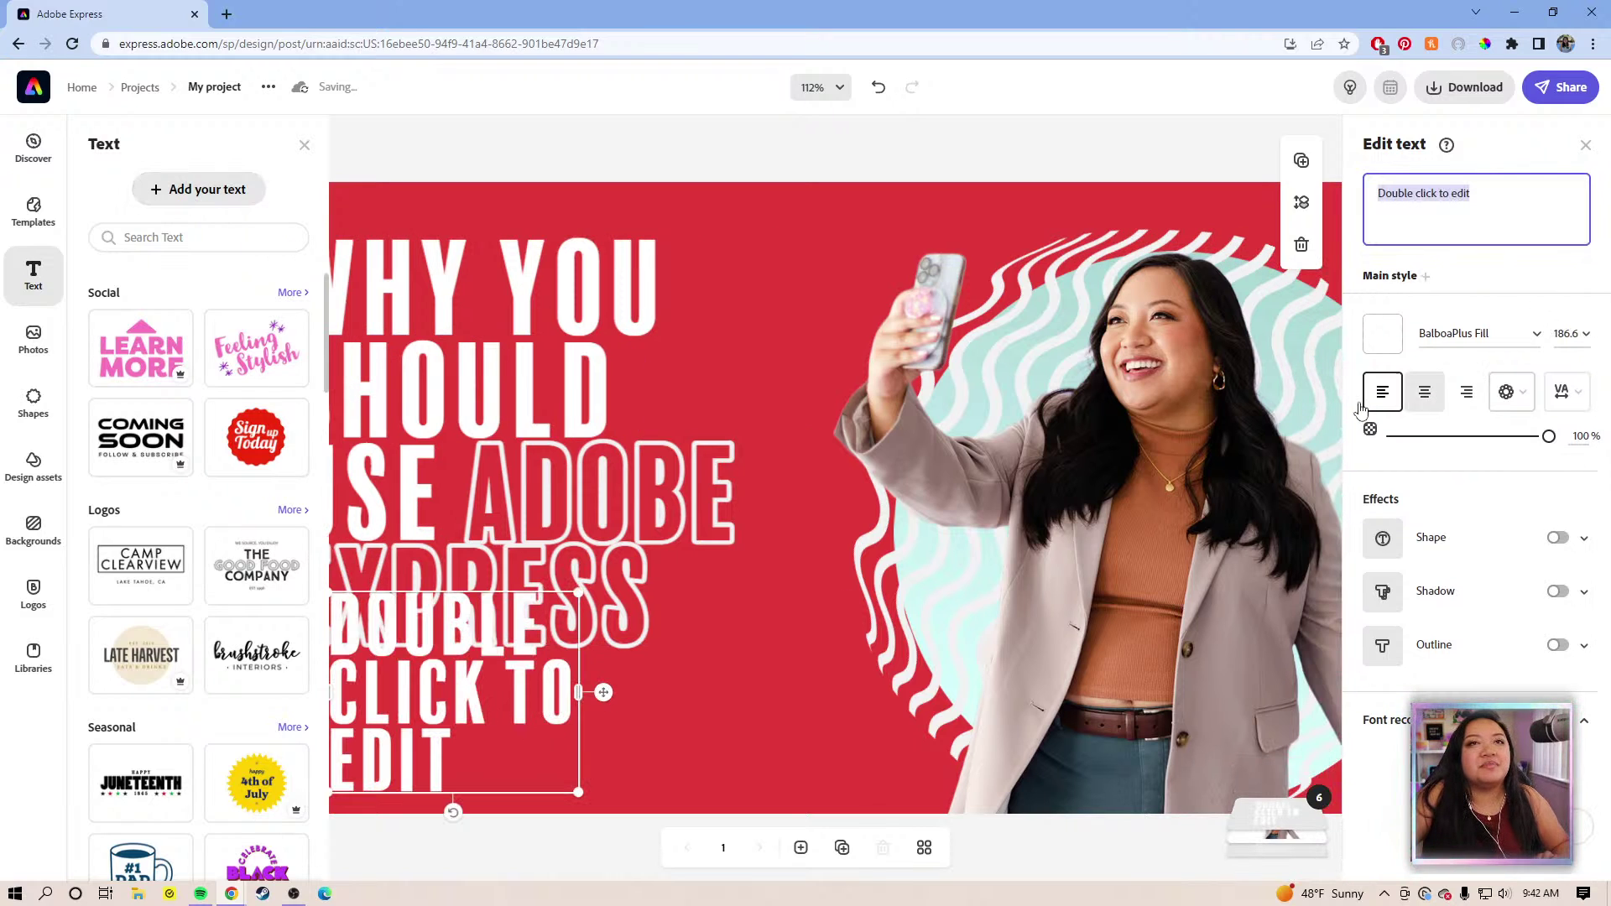
drag(576, 591, 498, 658)
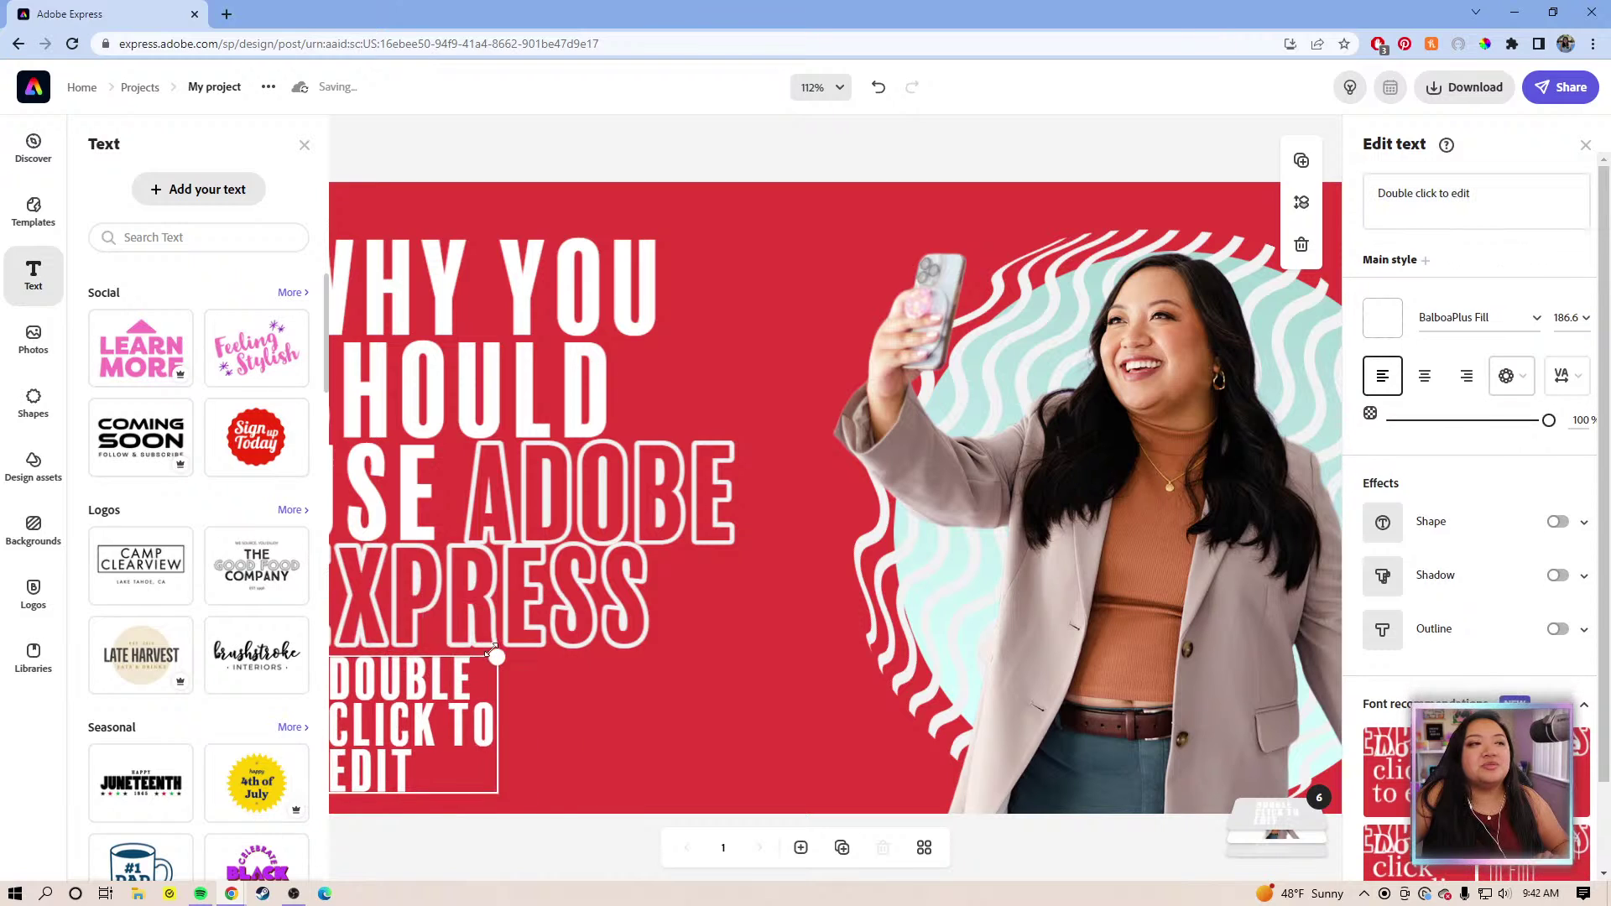
click(304, 144)
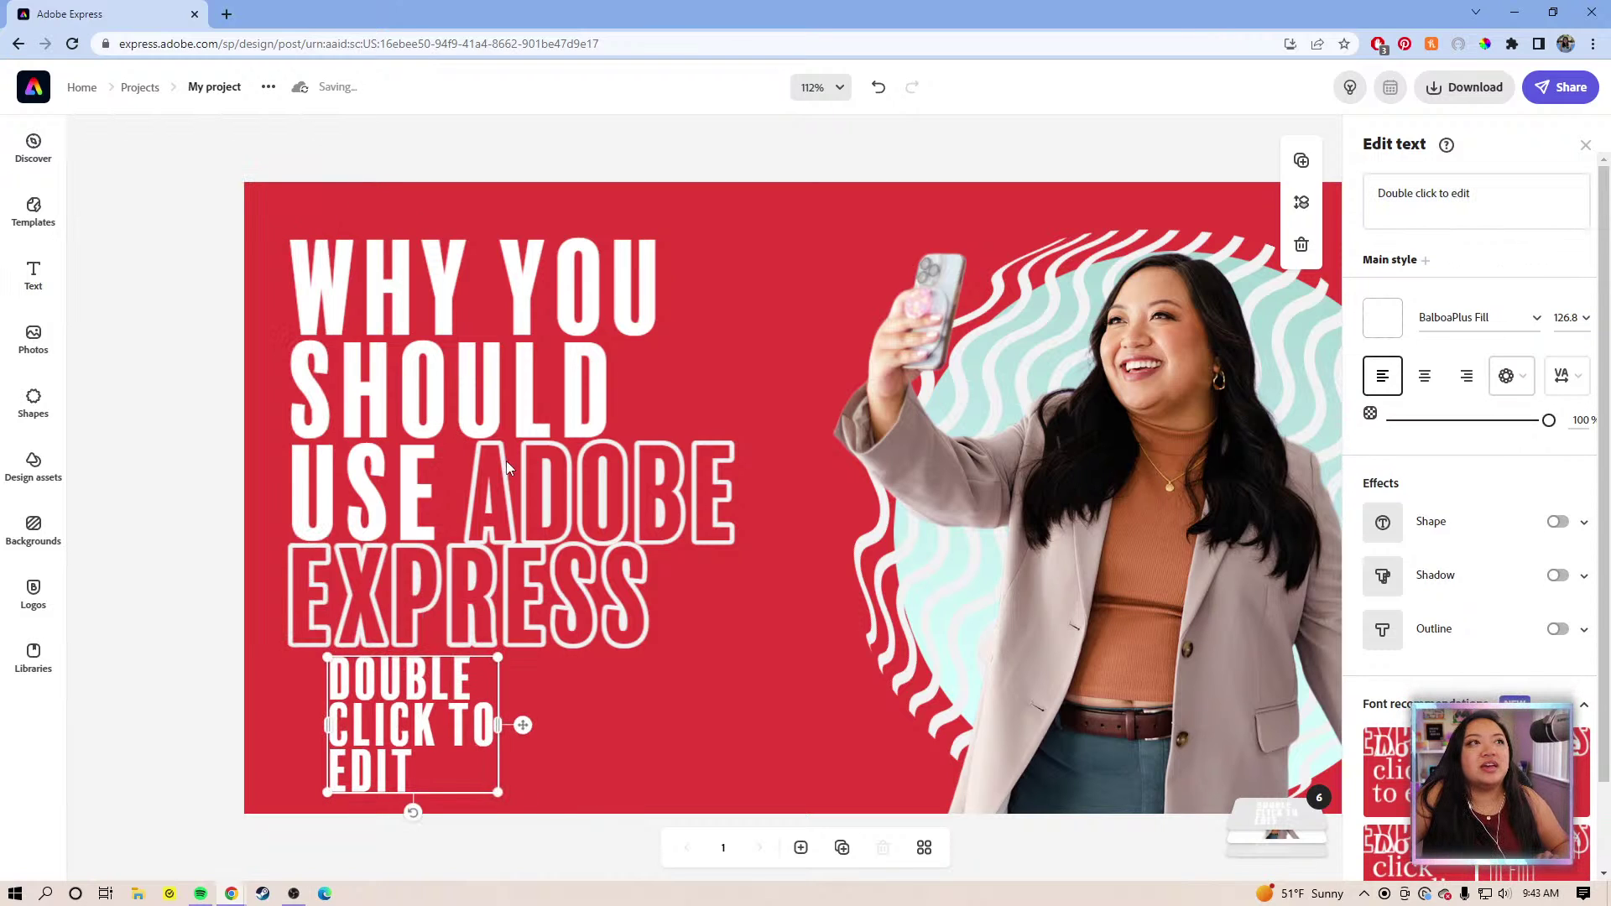
drag(499, 657, 569, 738)
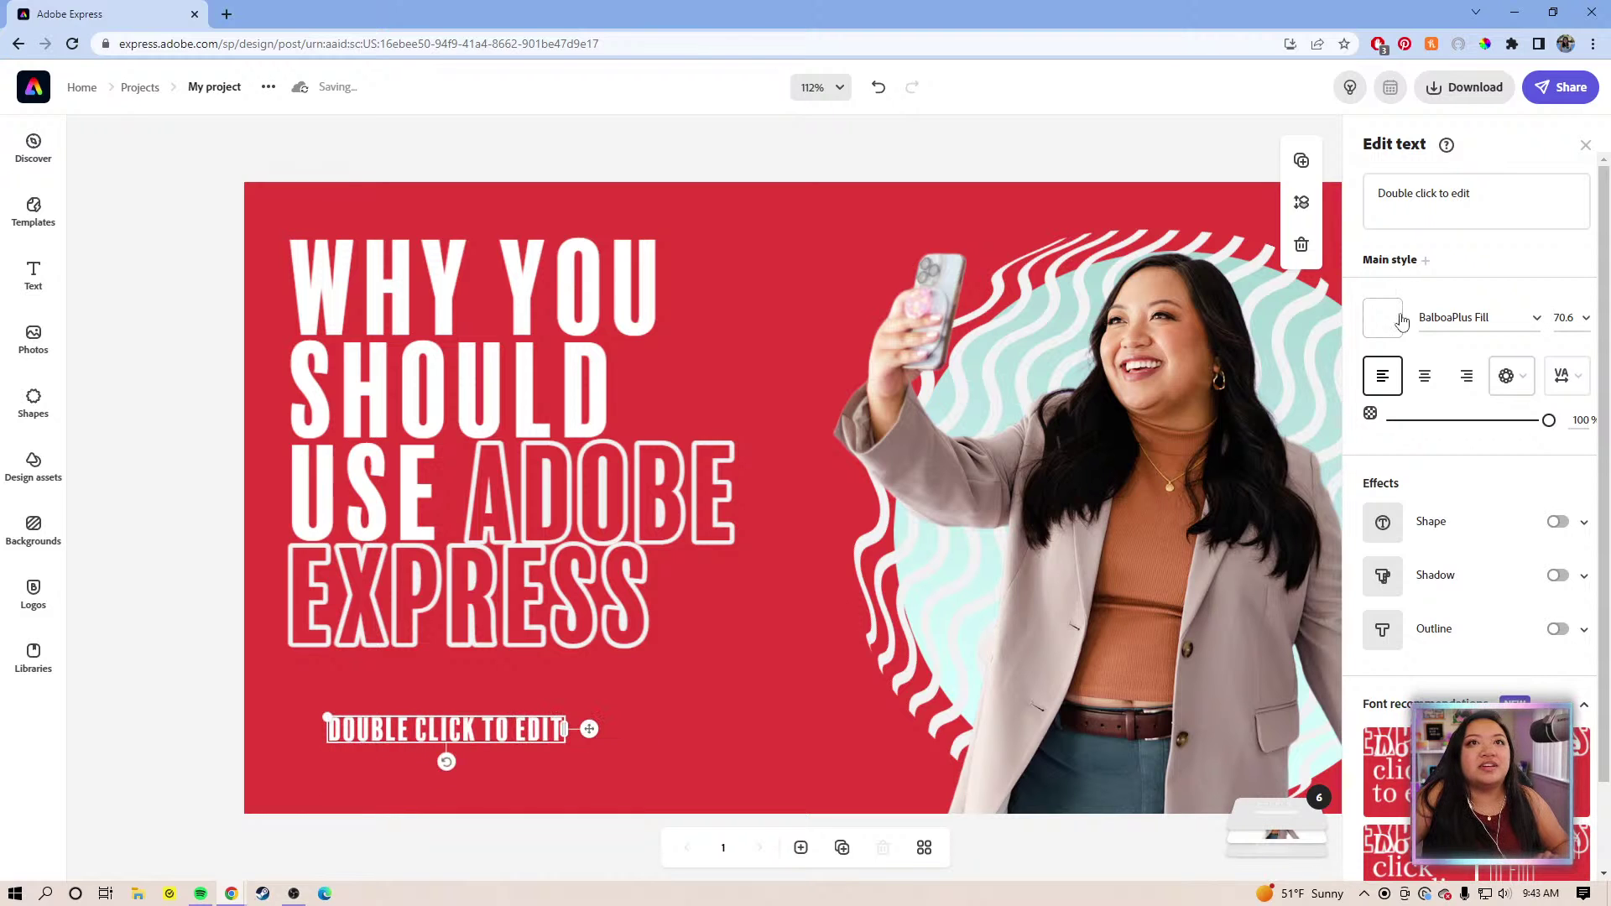
Change the new text's font to Lato Regular and align it under the headline's left edge
click(1539, 317)
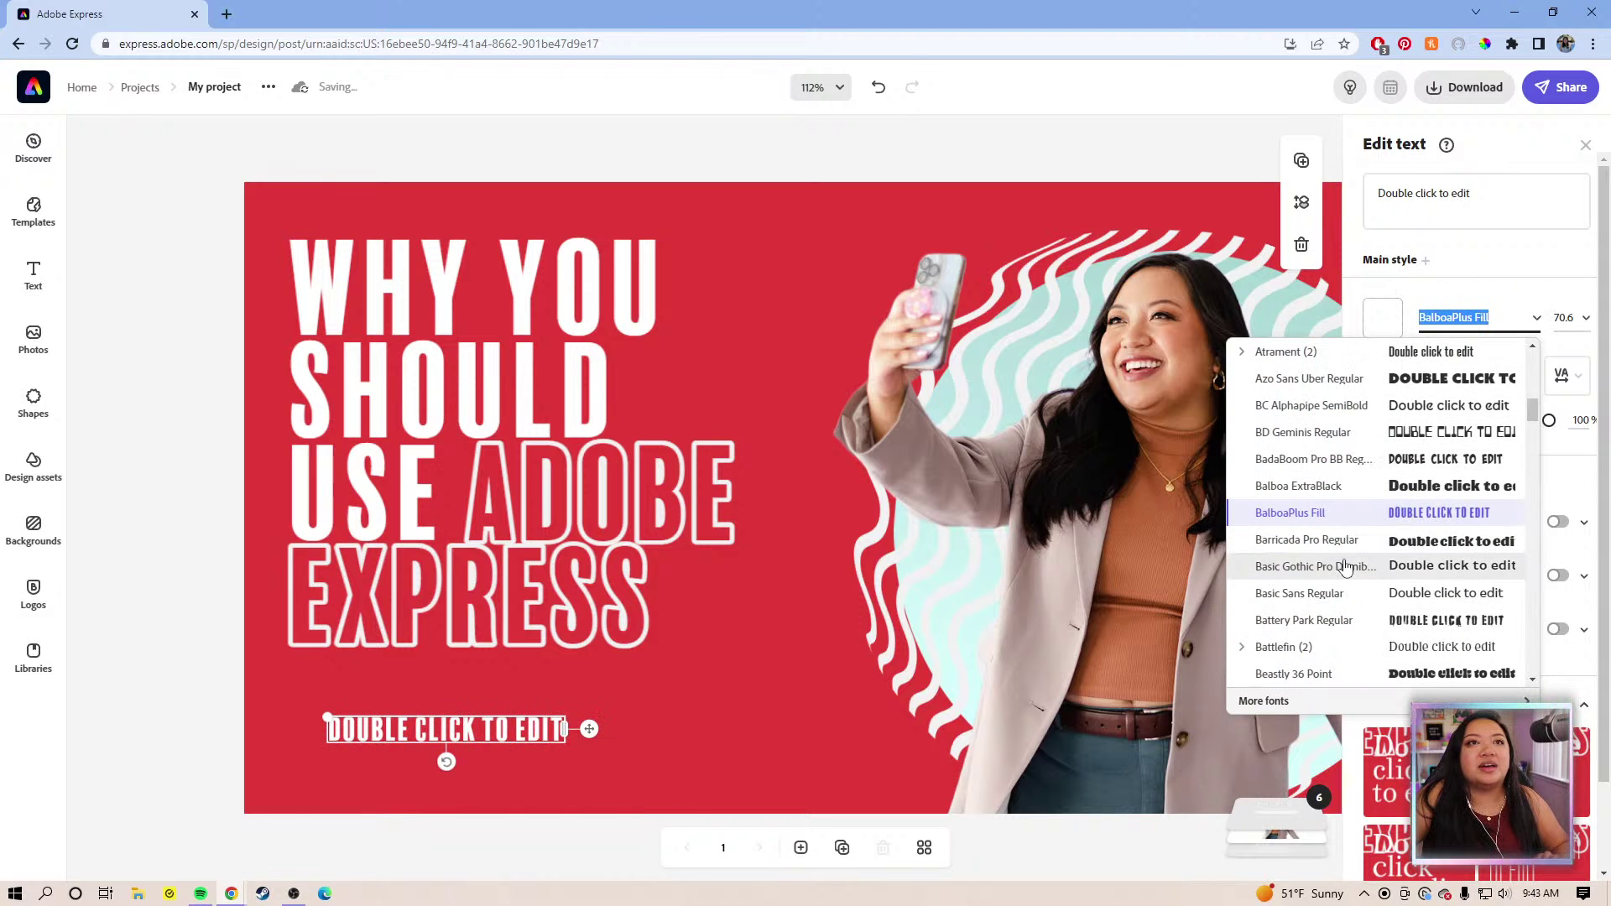
scroll(1468, 463, up, 10)
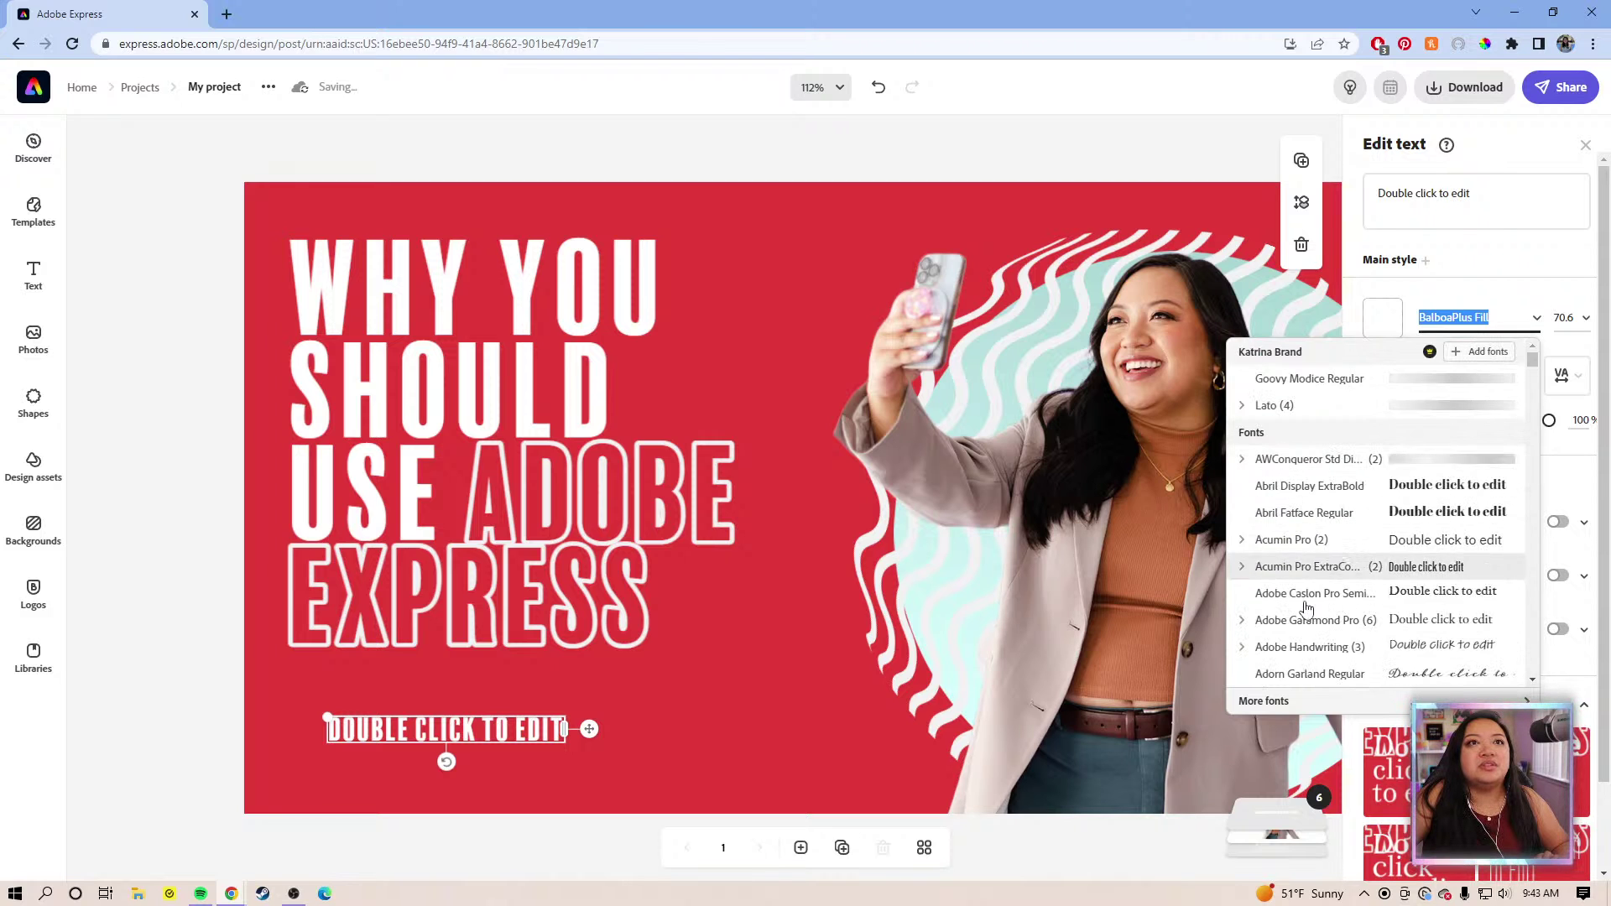
click(1346, 411)
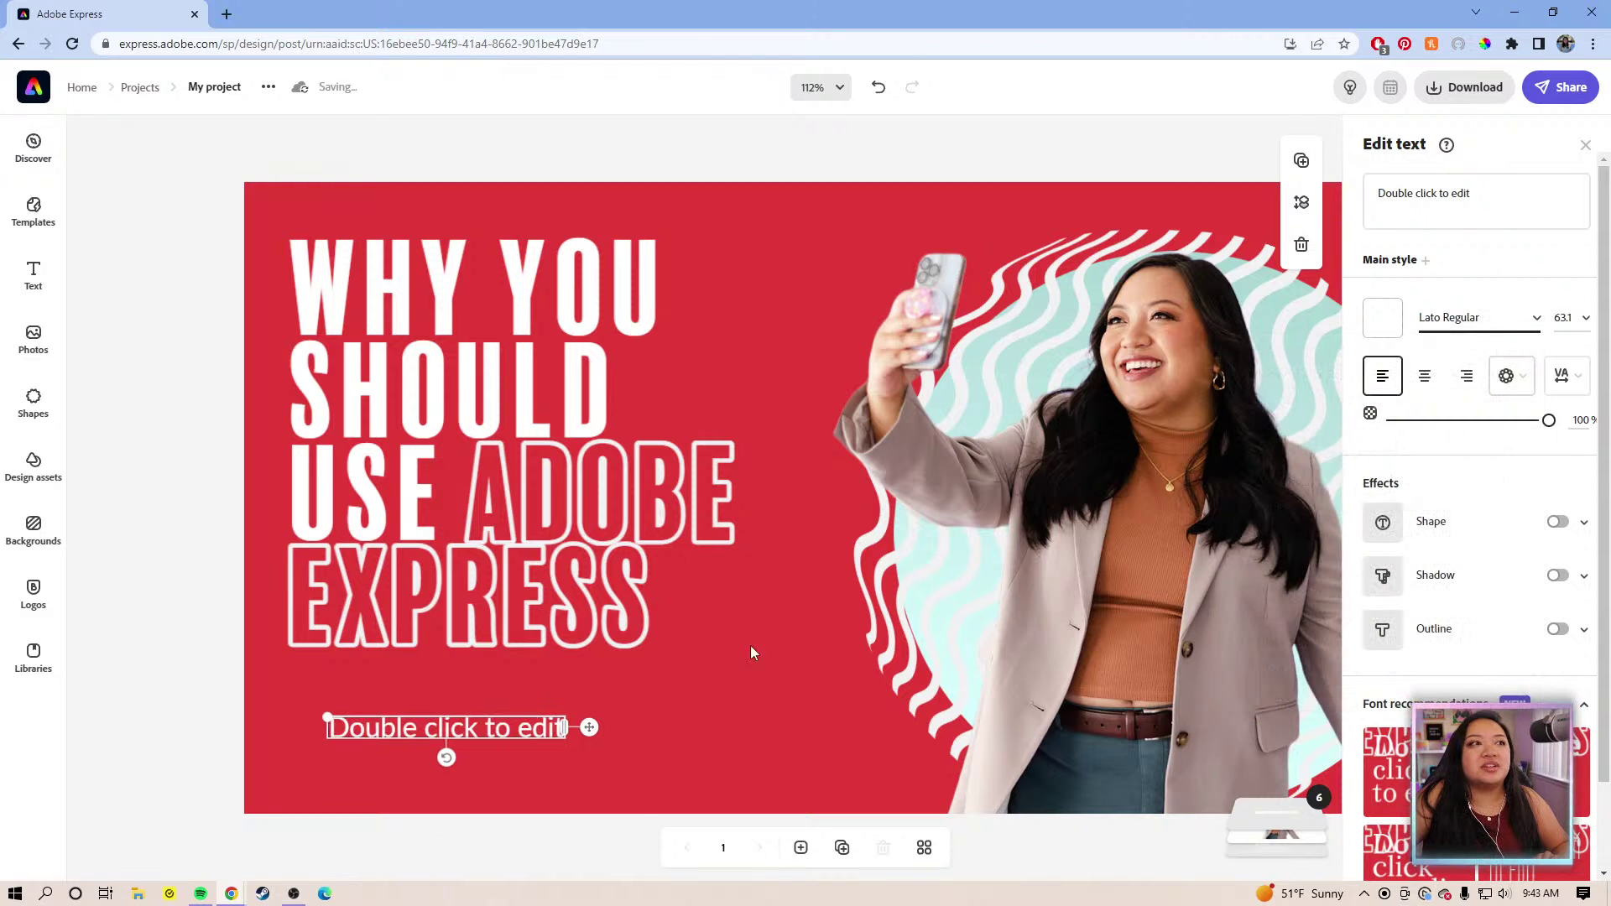
drag(588, 726, 539, 686)
Replace the placeholder text with "October 2022" and the presenter's full name on a second line
click(1510, 200)
drag(1510, 200, 1367, 191)
text(O)
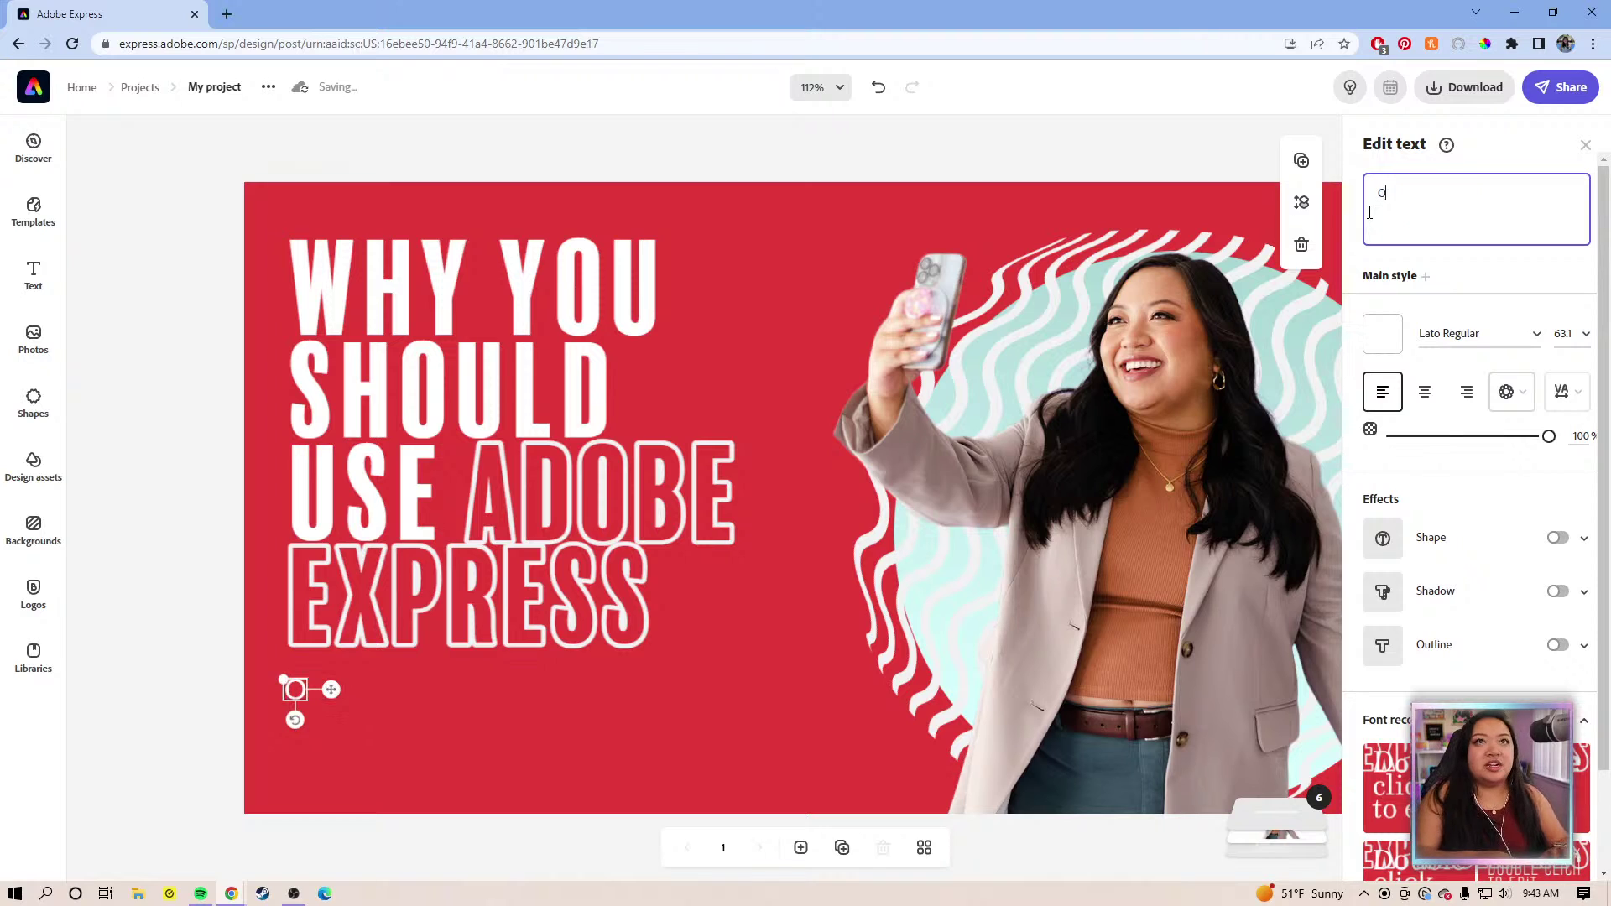
text(ctober )
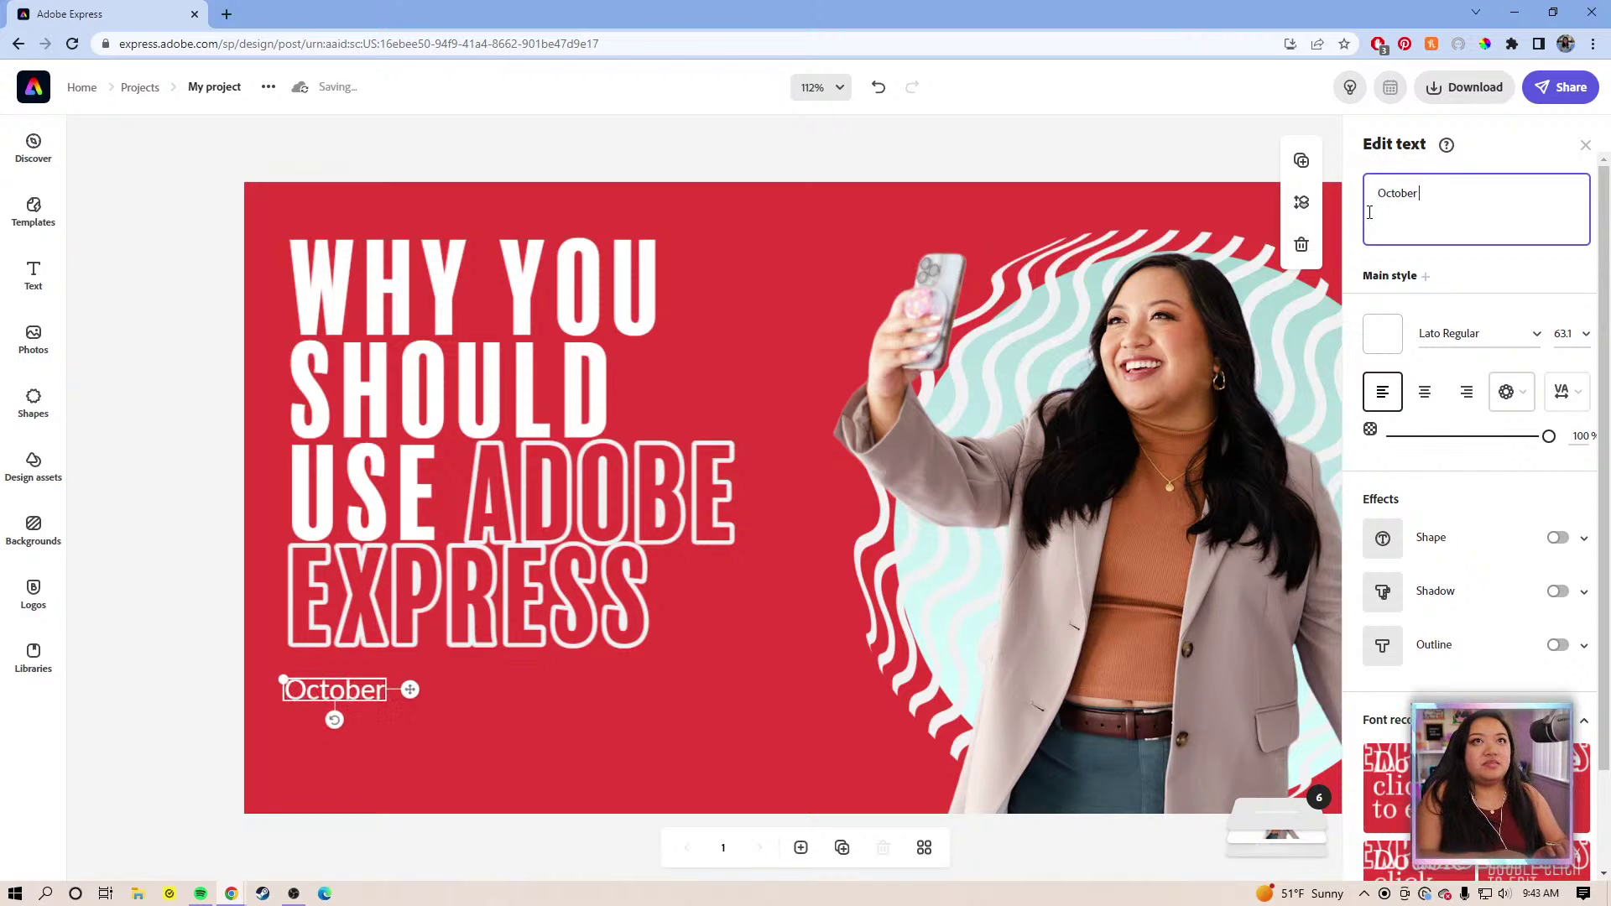
text(2022 )
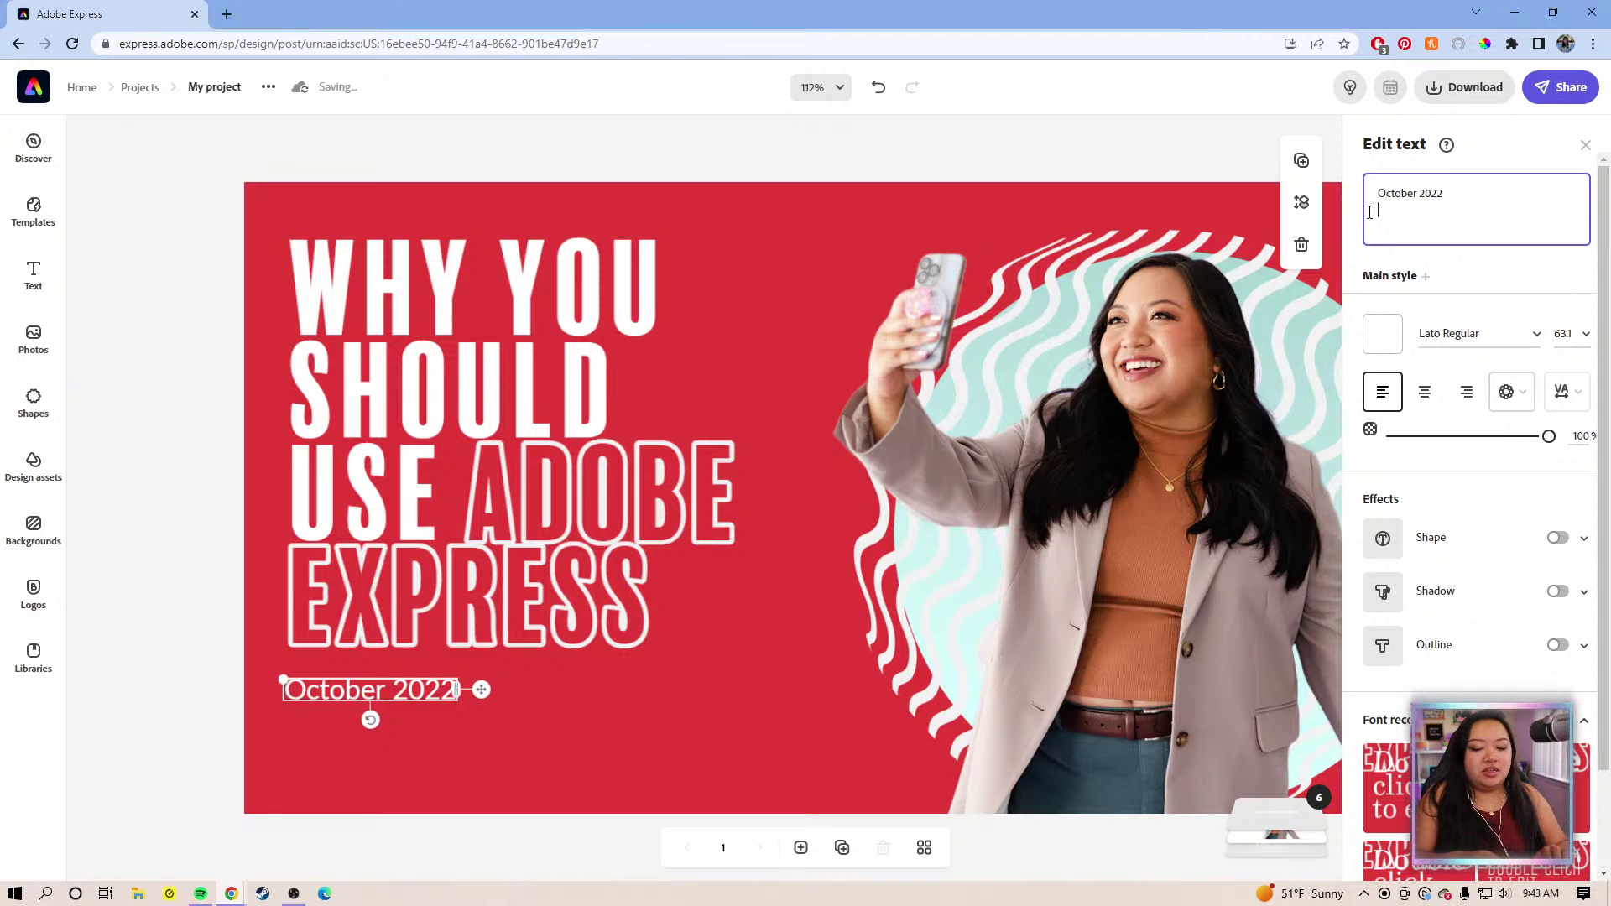
text(K)
key(BackSpace)
text(Katrina Torrijos)
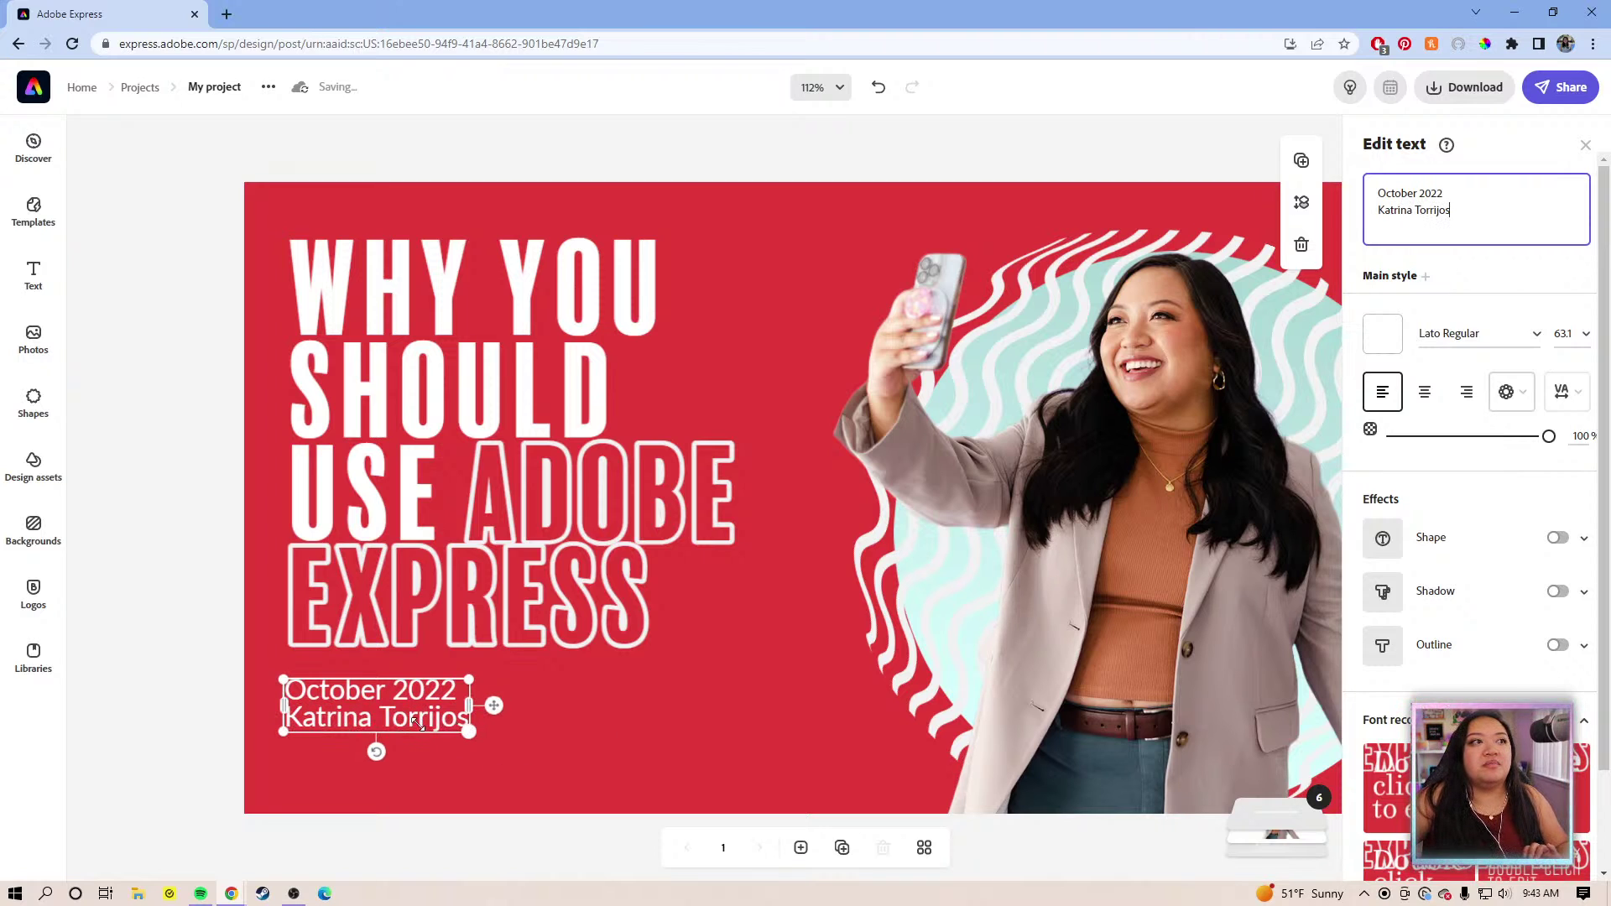
Shrink the date and name text to a font size of about 34.3 with line spacing 27, just below the headline
drag(468, 730, 430, 723)
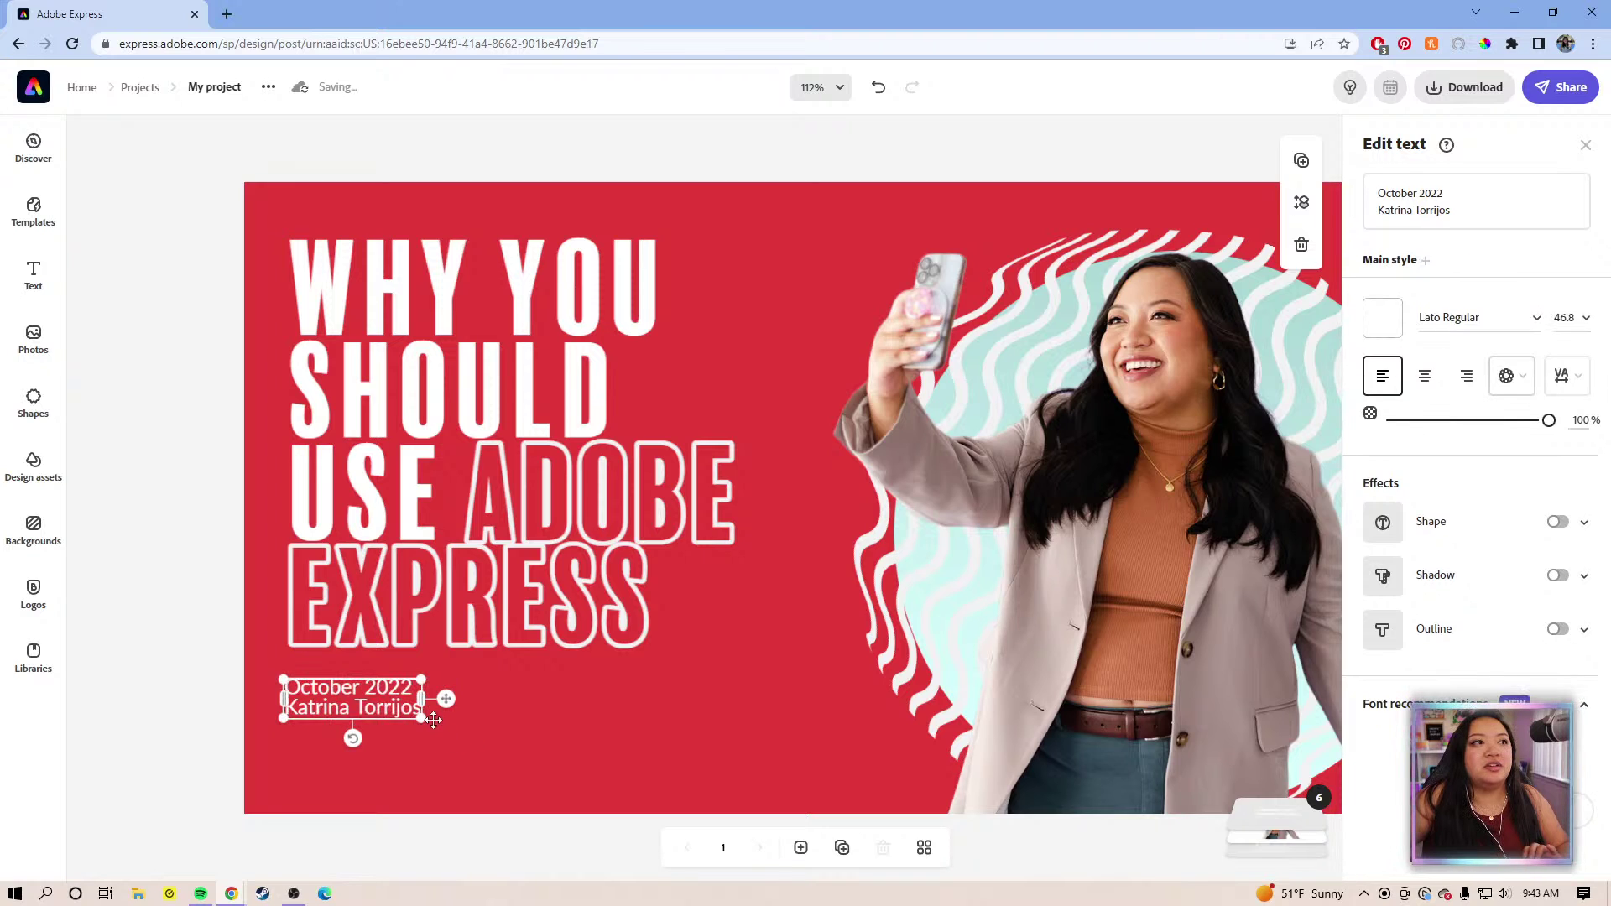
click(1562, 375)
drag(1399, 451, 1413, 446)
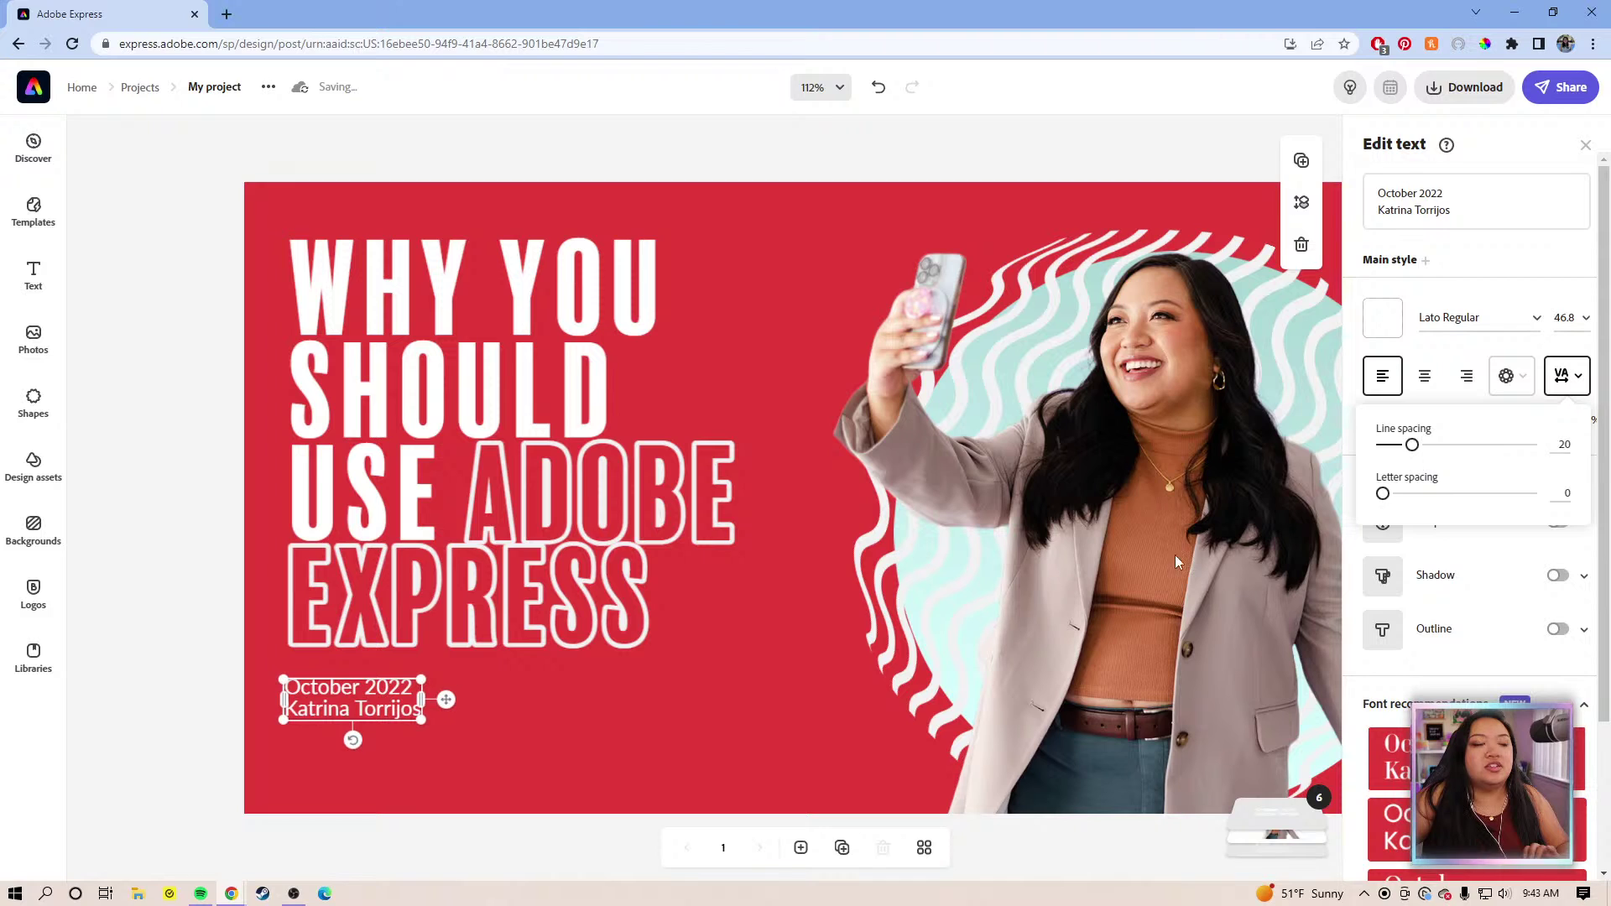
drag(421, 721, 415, 683)
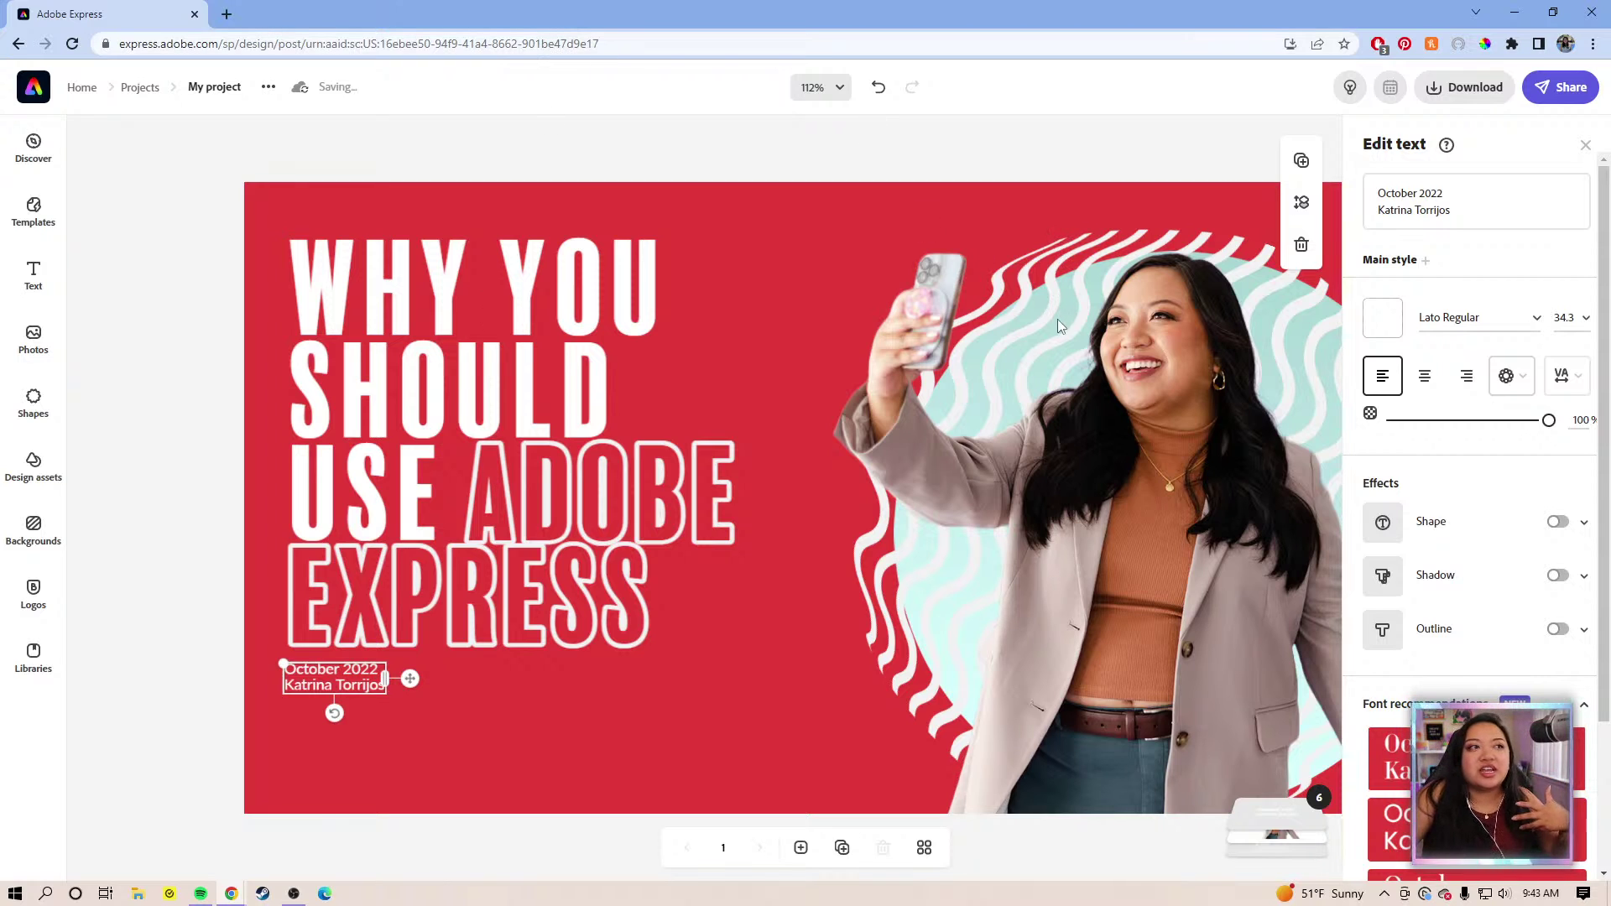
click(1562, 375)
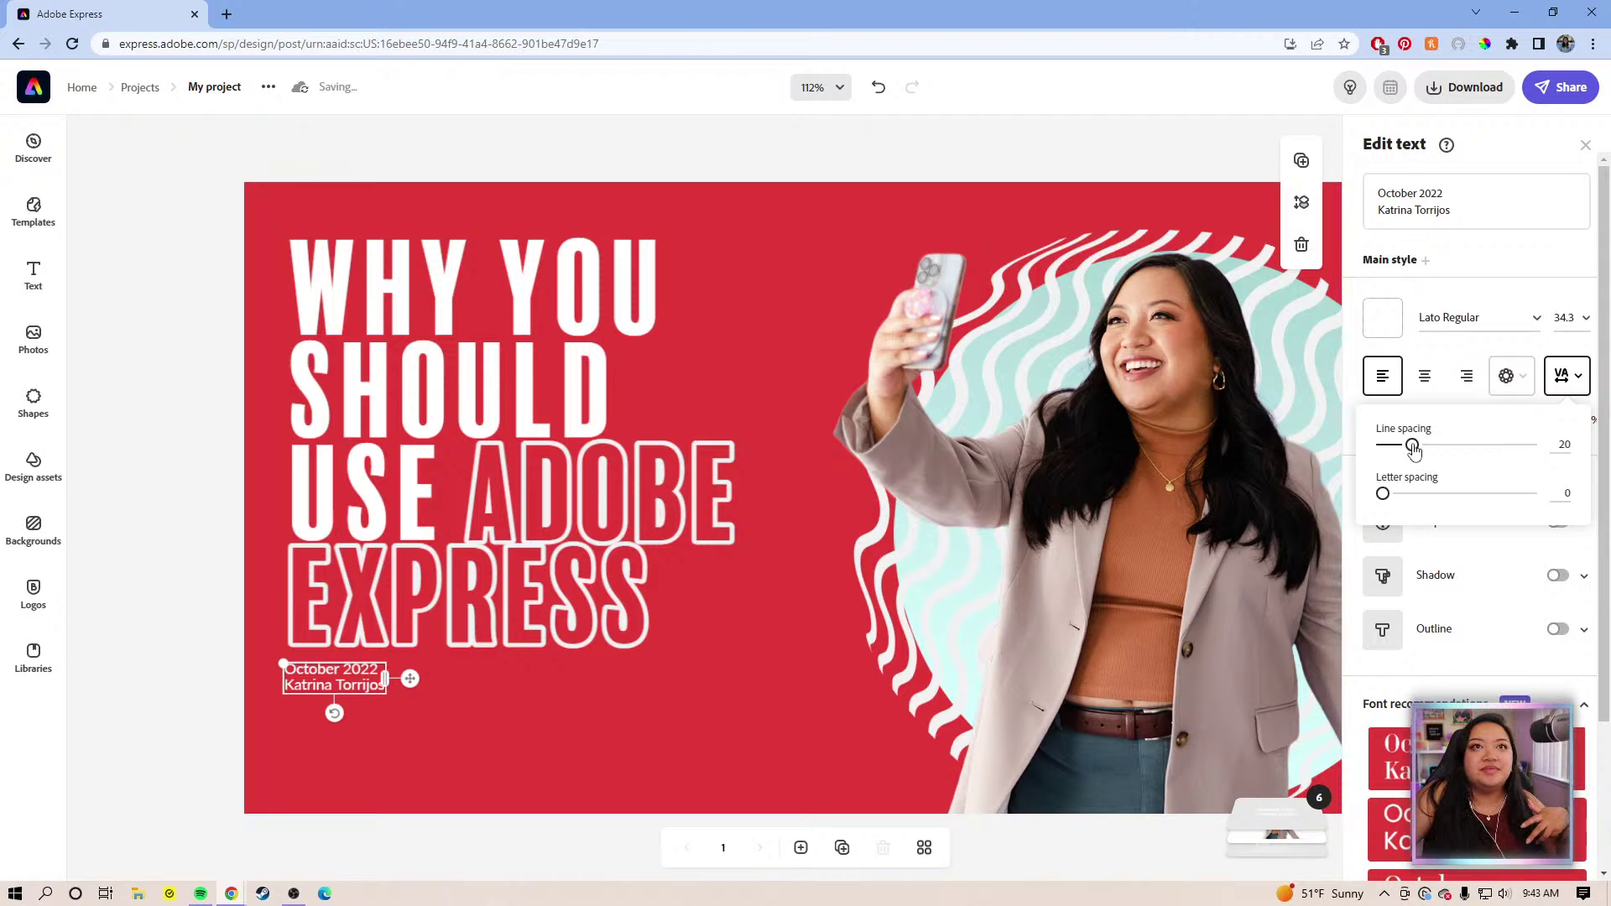
drag(1415, 451, 1424, 453)
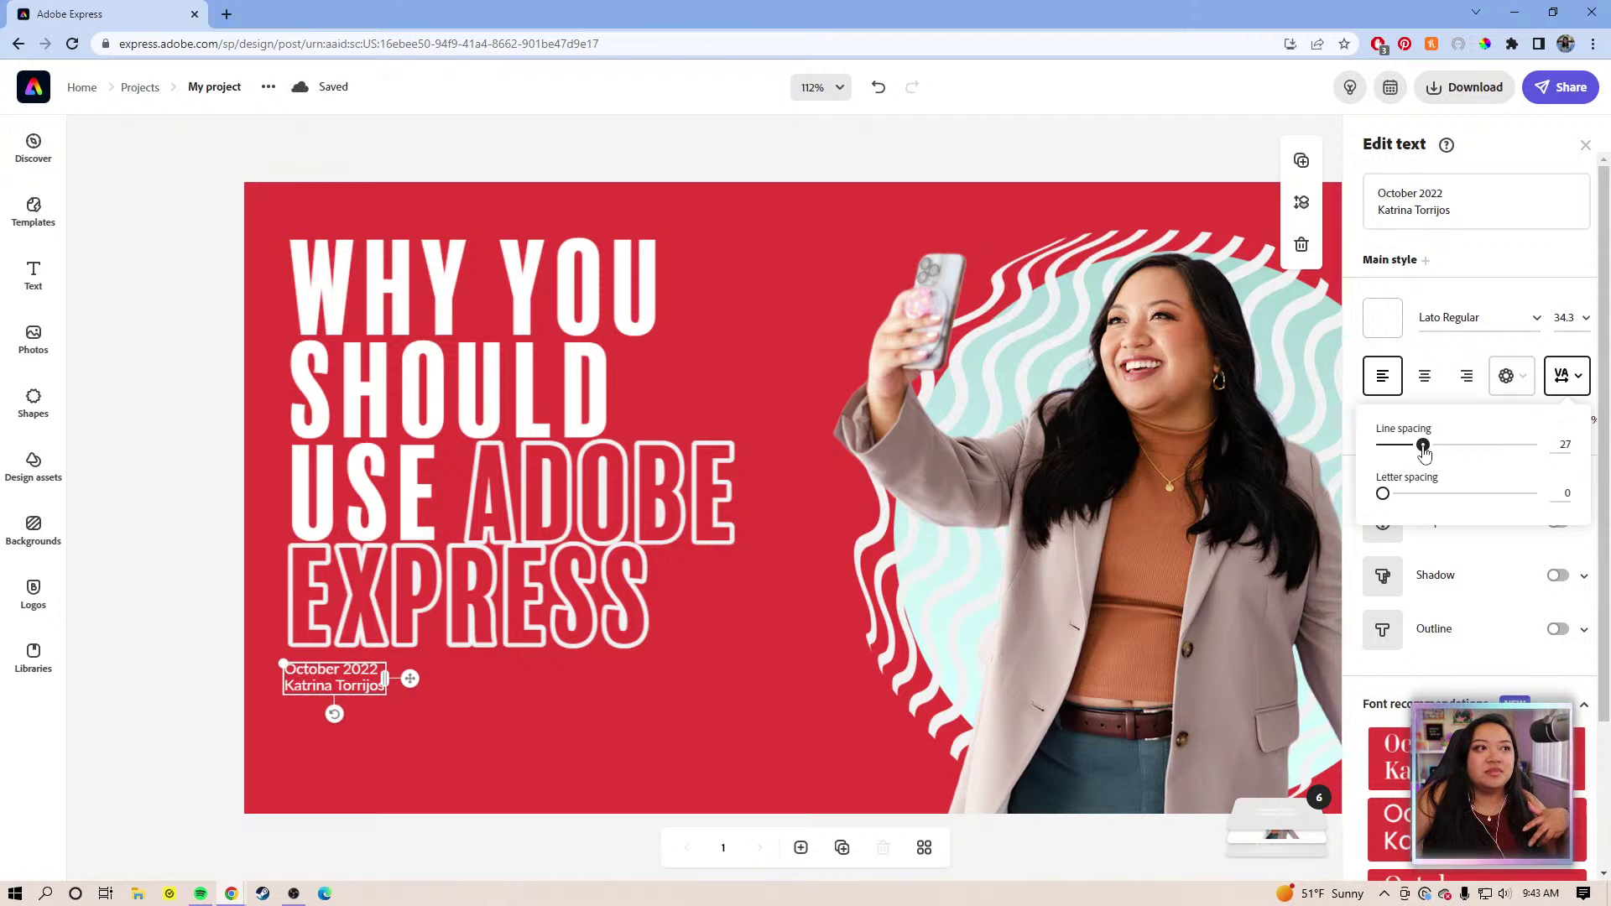
drag(410, 678, 415, 693)
Set the headline's line spacing to 12 and move the date and name text slightly up toward it
click(484, 520)
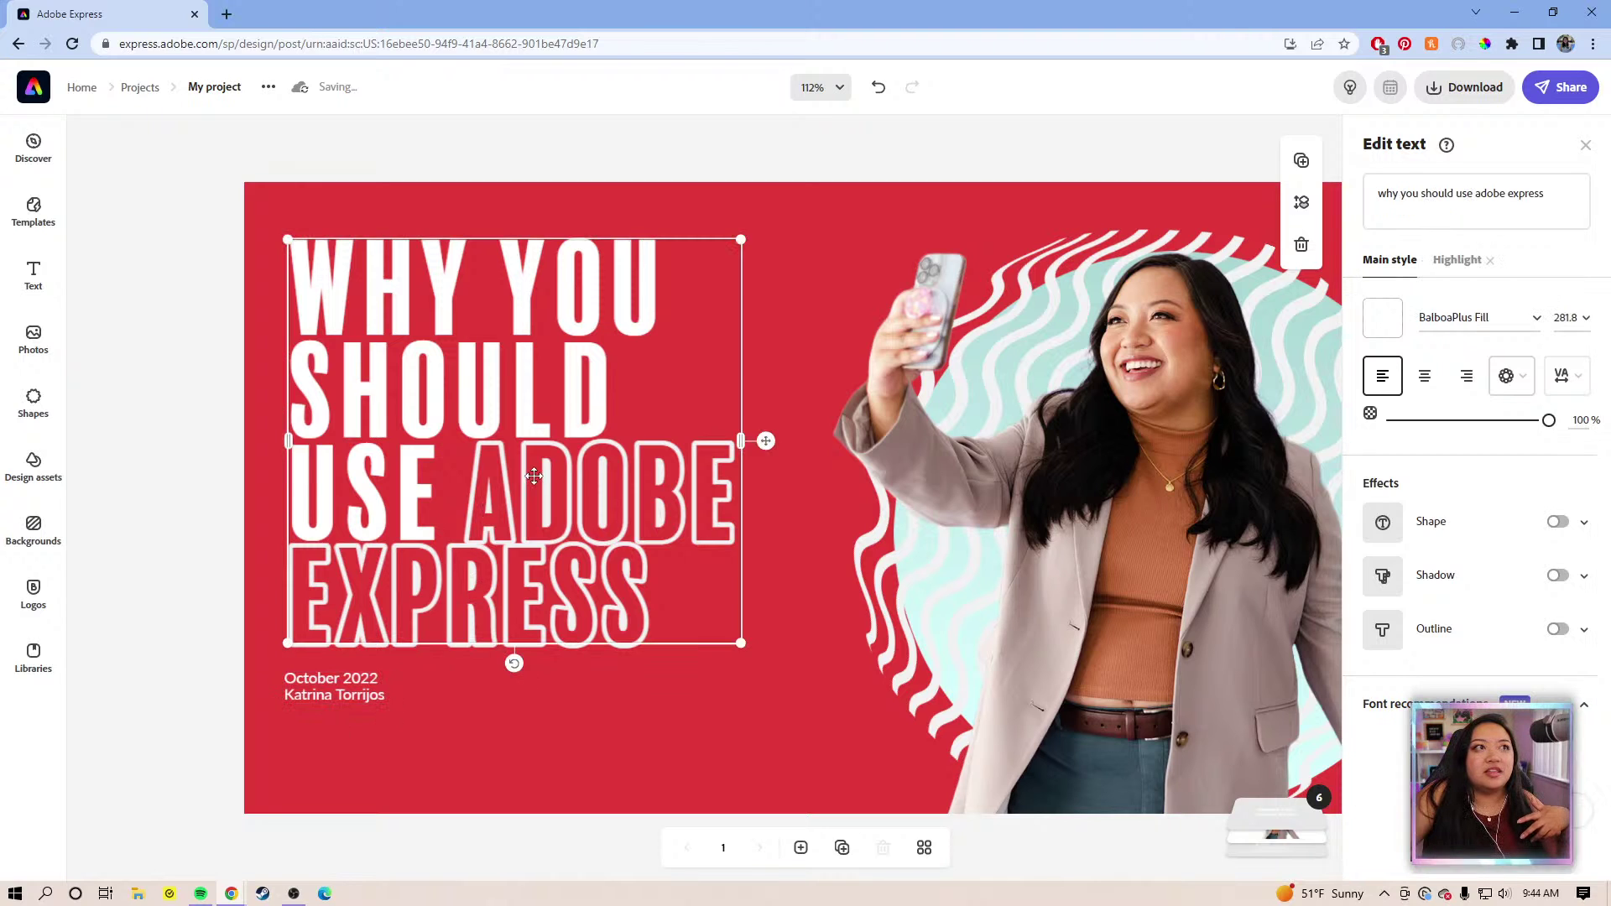
click(1564, 375)
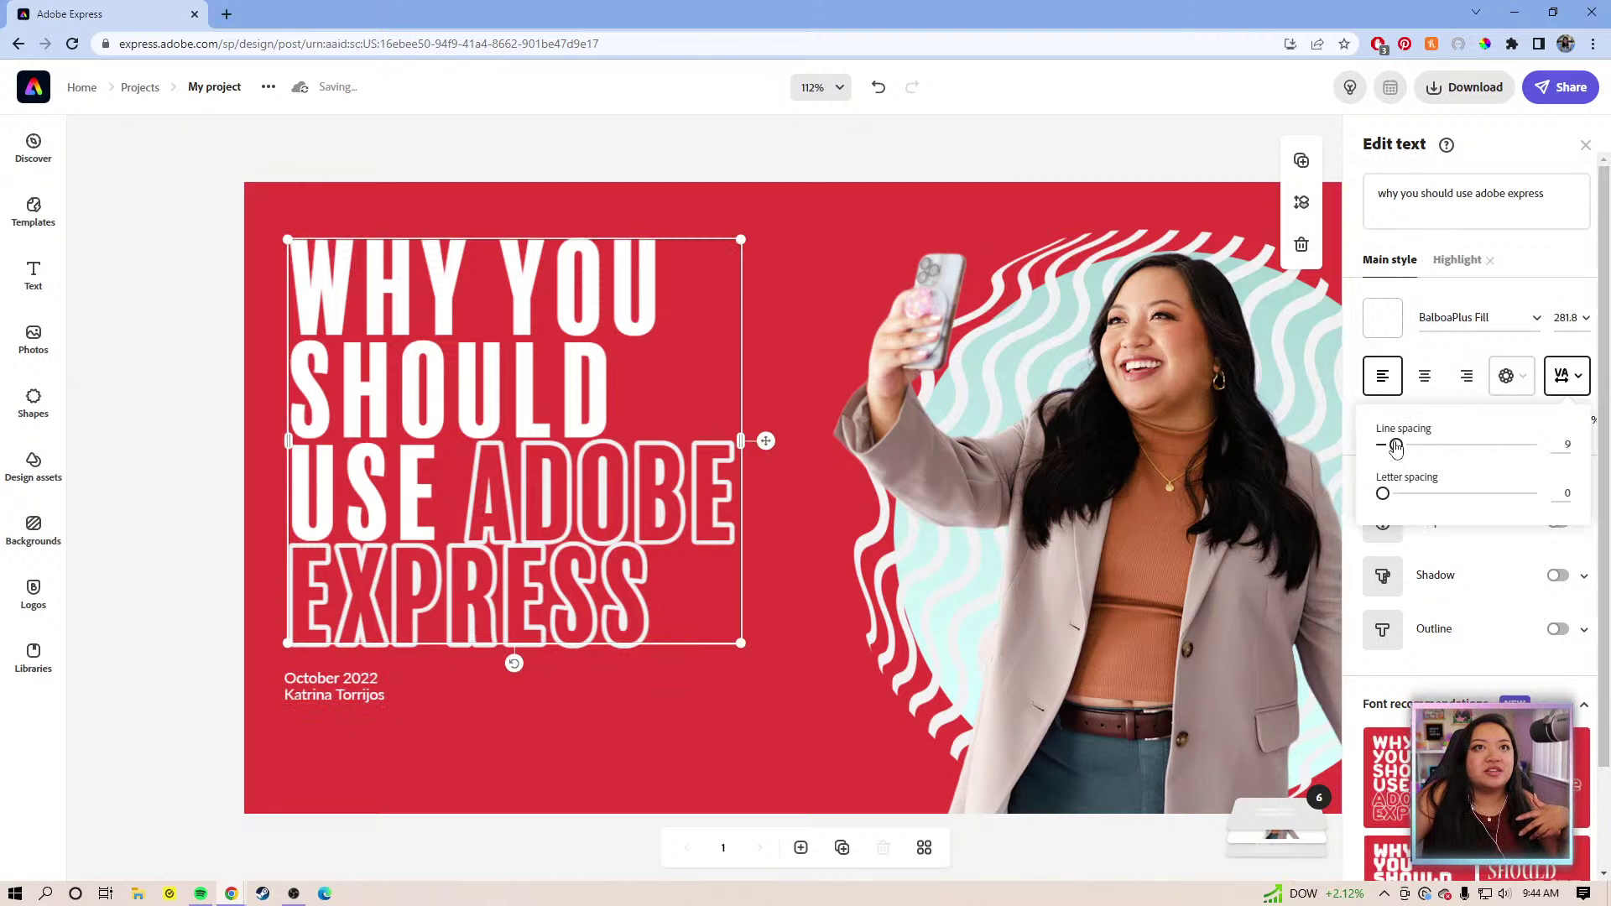
drag(1396, 448, 1400, 448)
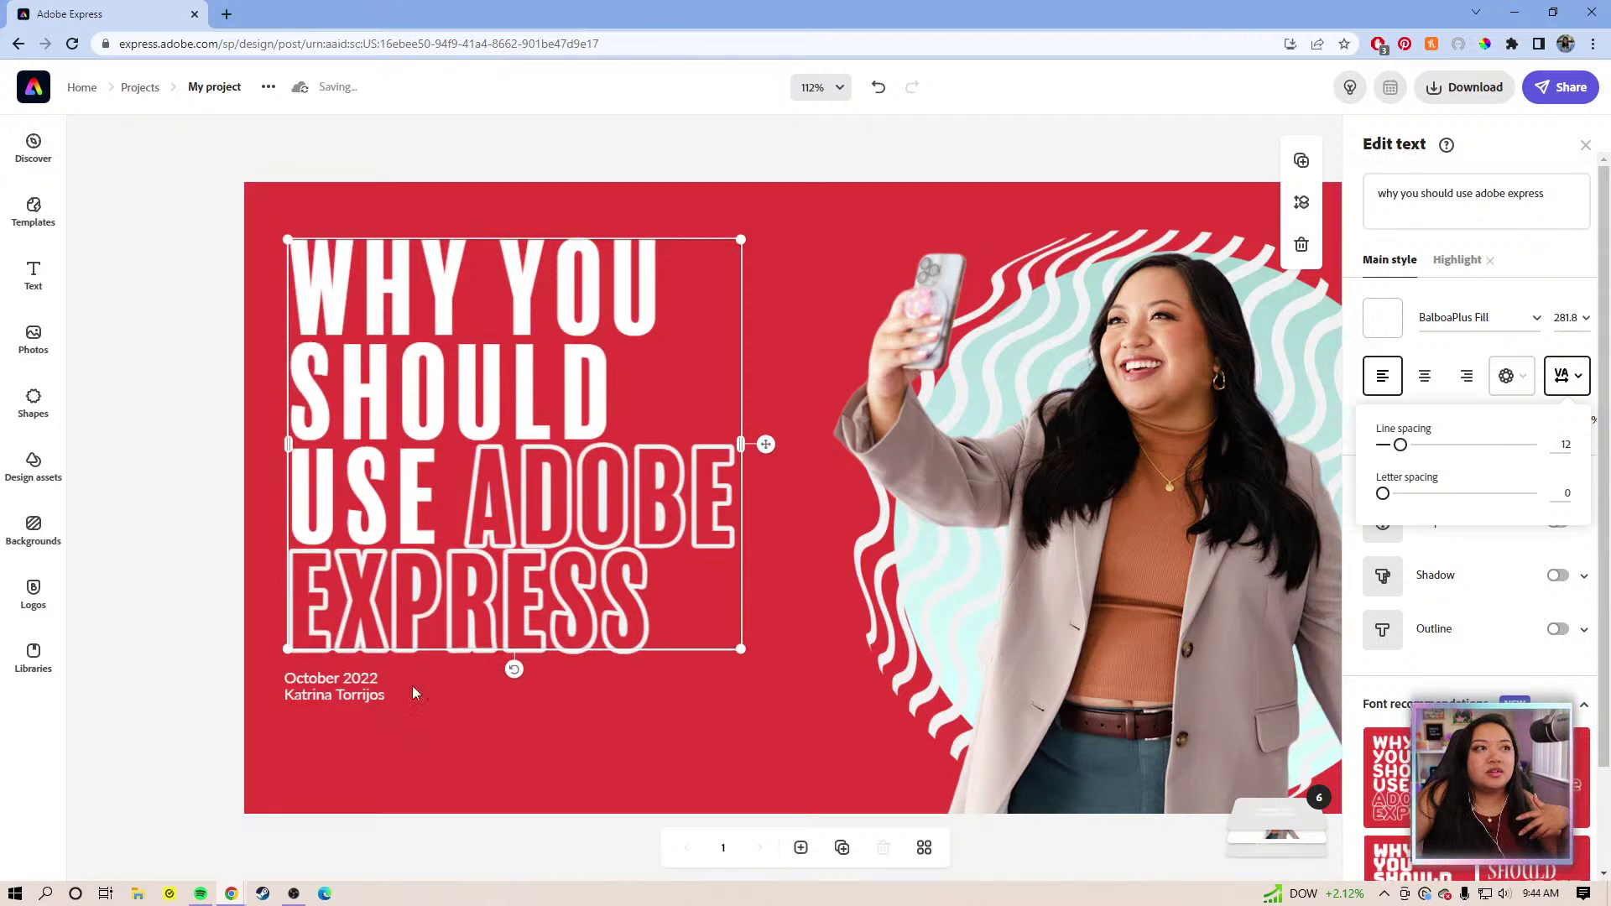
drag(360, 700, 354, 696)
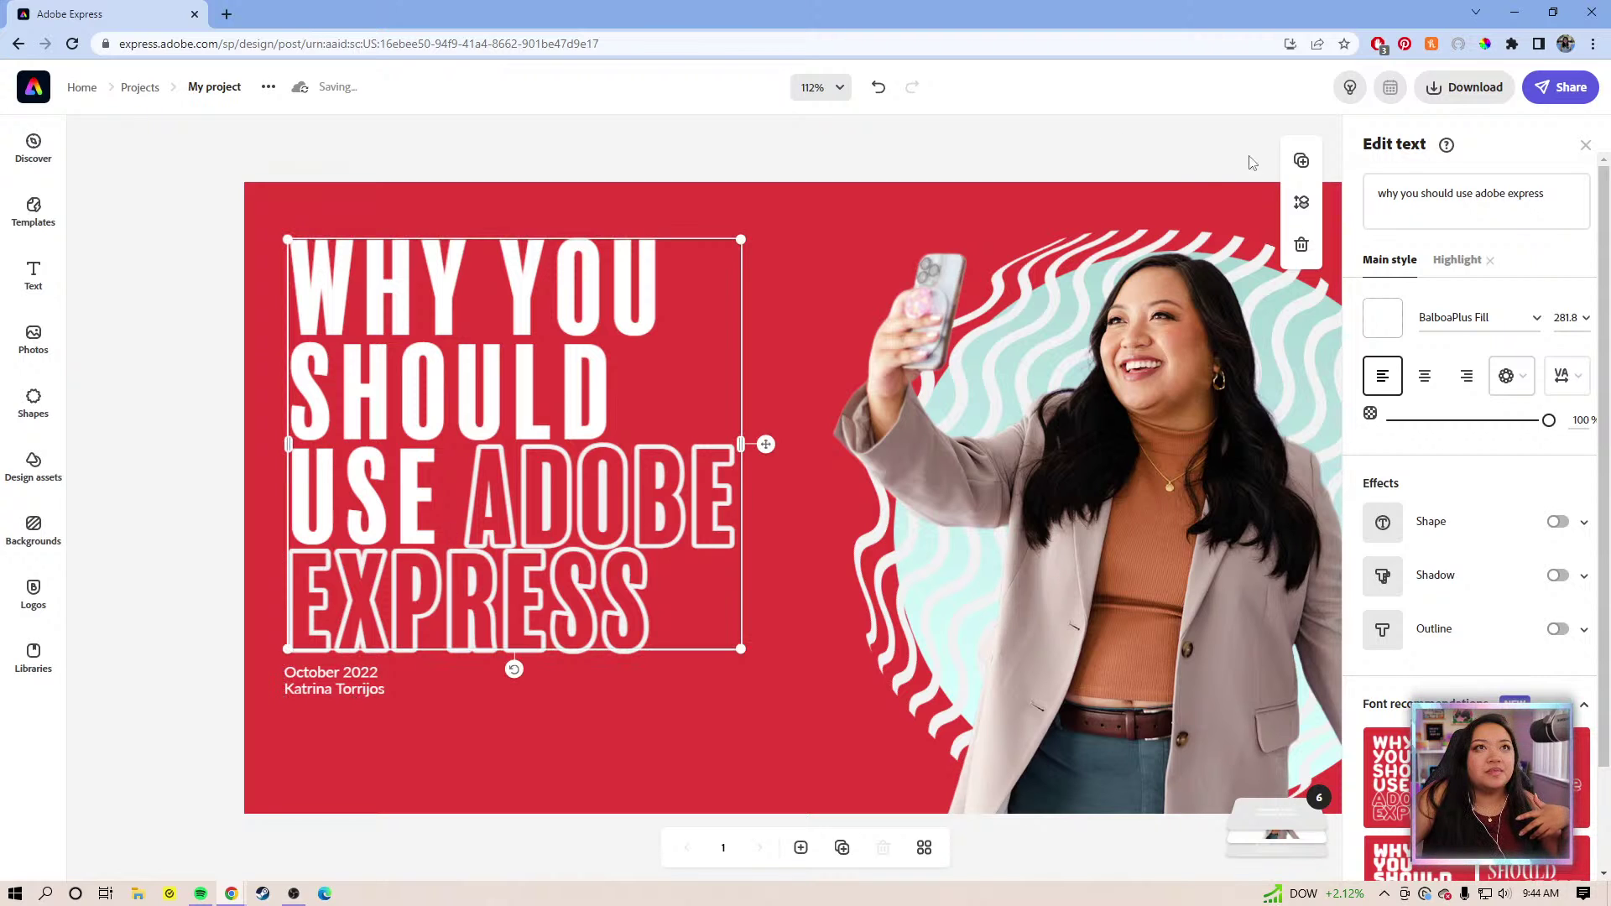
click(1158, 165)
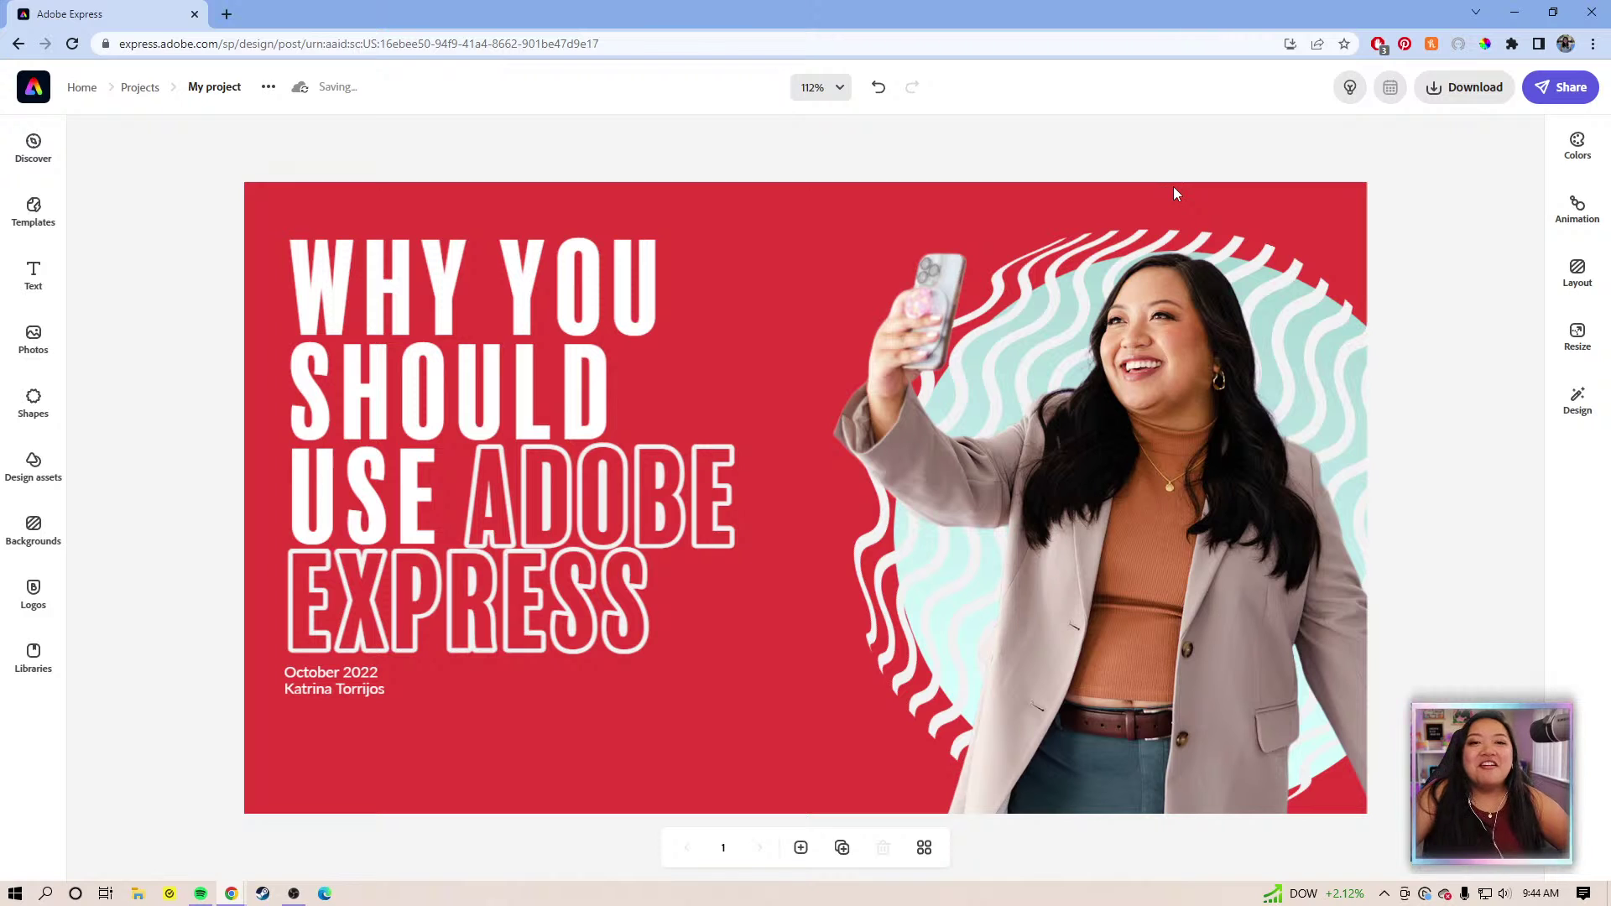
Enlarge the wavy-line shape slightly, nudge the selfie cutout toward the slide's right edge, and clear the selection
click(1211, 235)
mouse_move(752, 698)
mouse_down()
mouse_move(726, 730)
mouse_move(757, 723)
mouse_up()
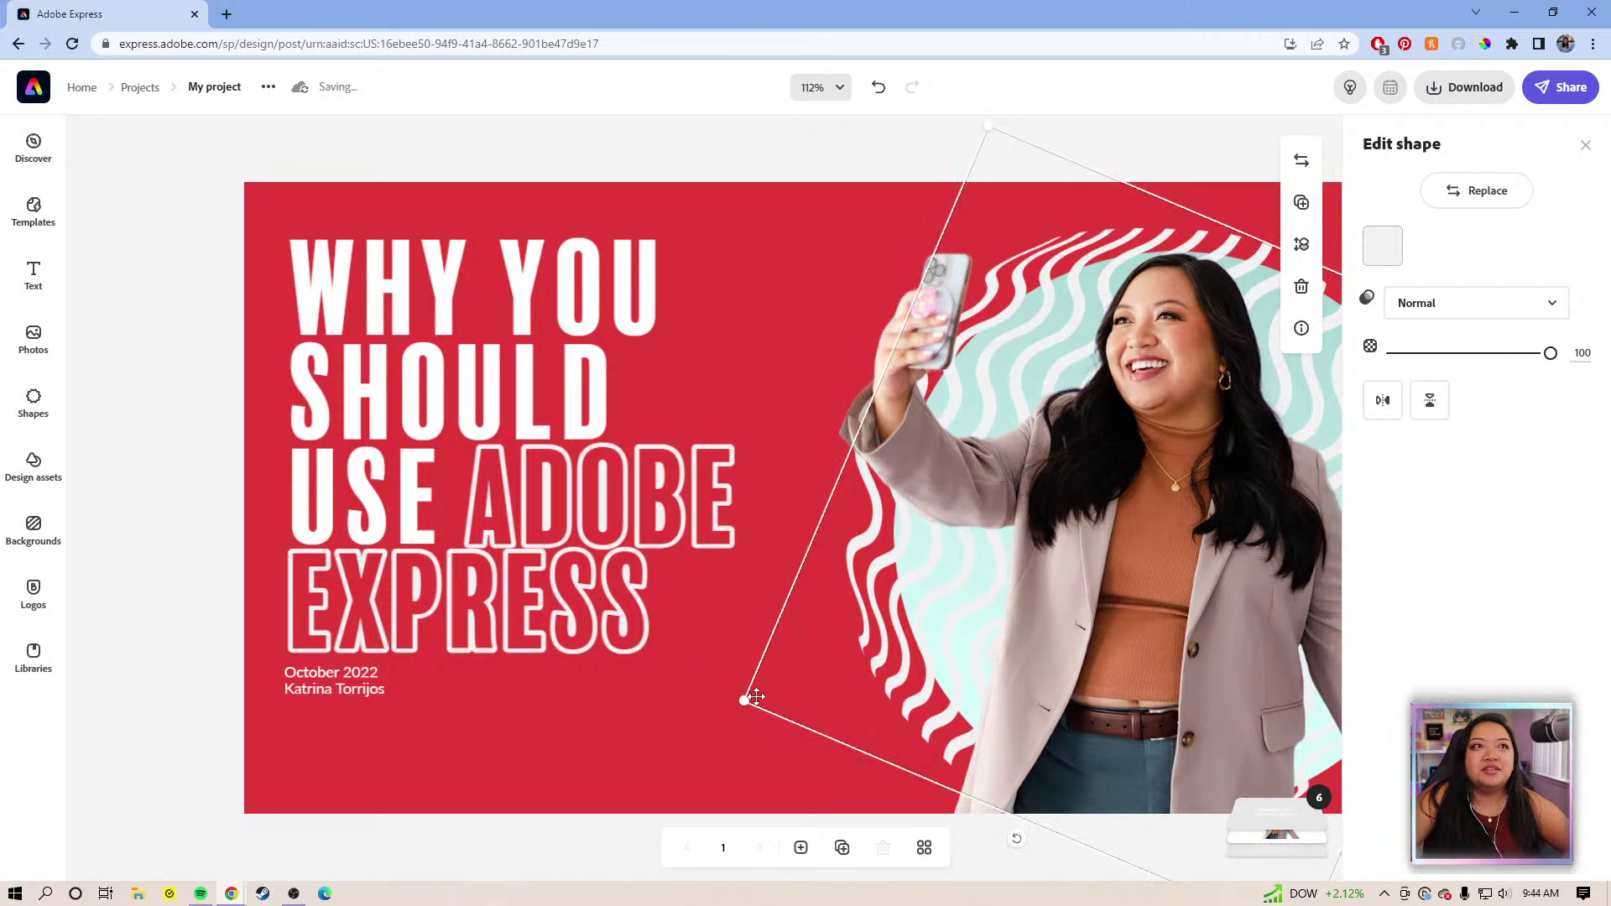
drag(1126, 571, 1135, 575)
click(875, 164)
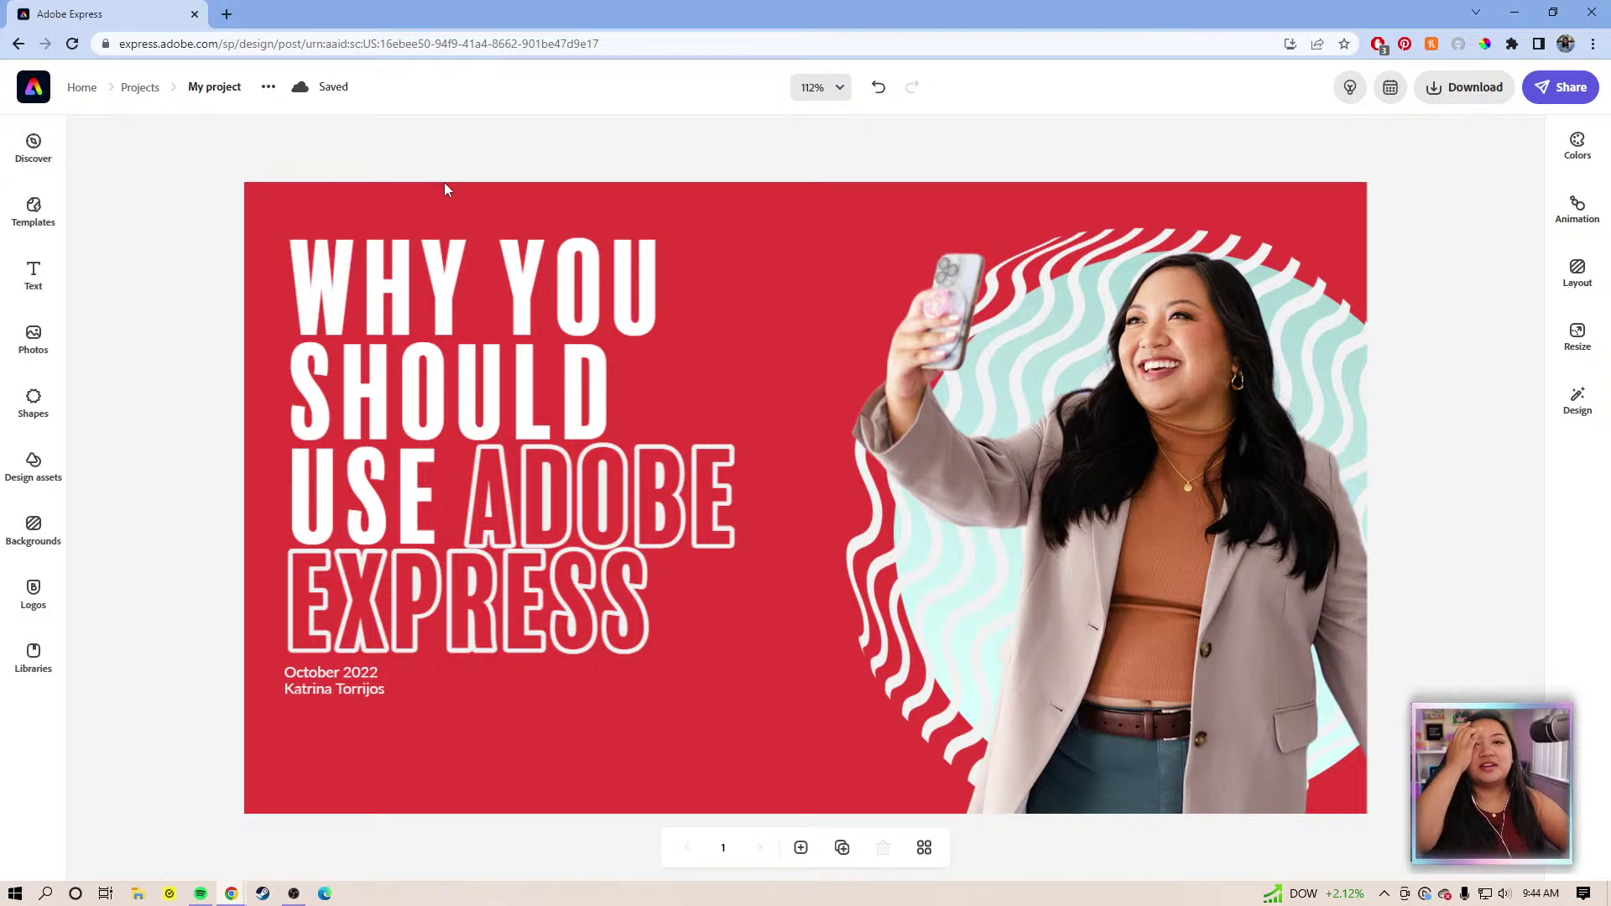
Shift the selfie cutout toward the headline, then enlarge the wavy-line shape and reposition it over the teal circle
click(1290, 360)
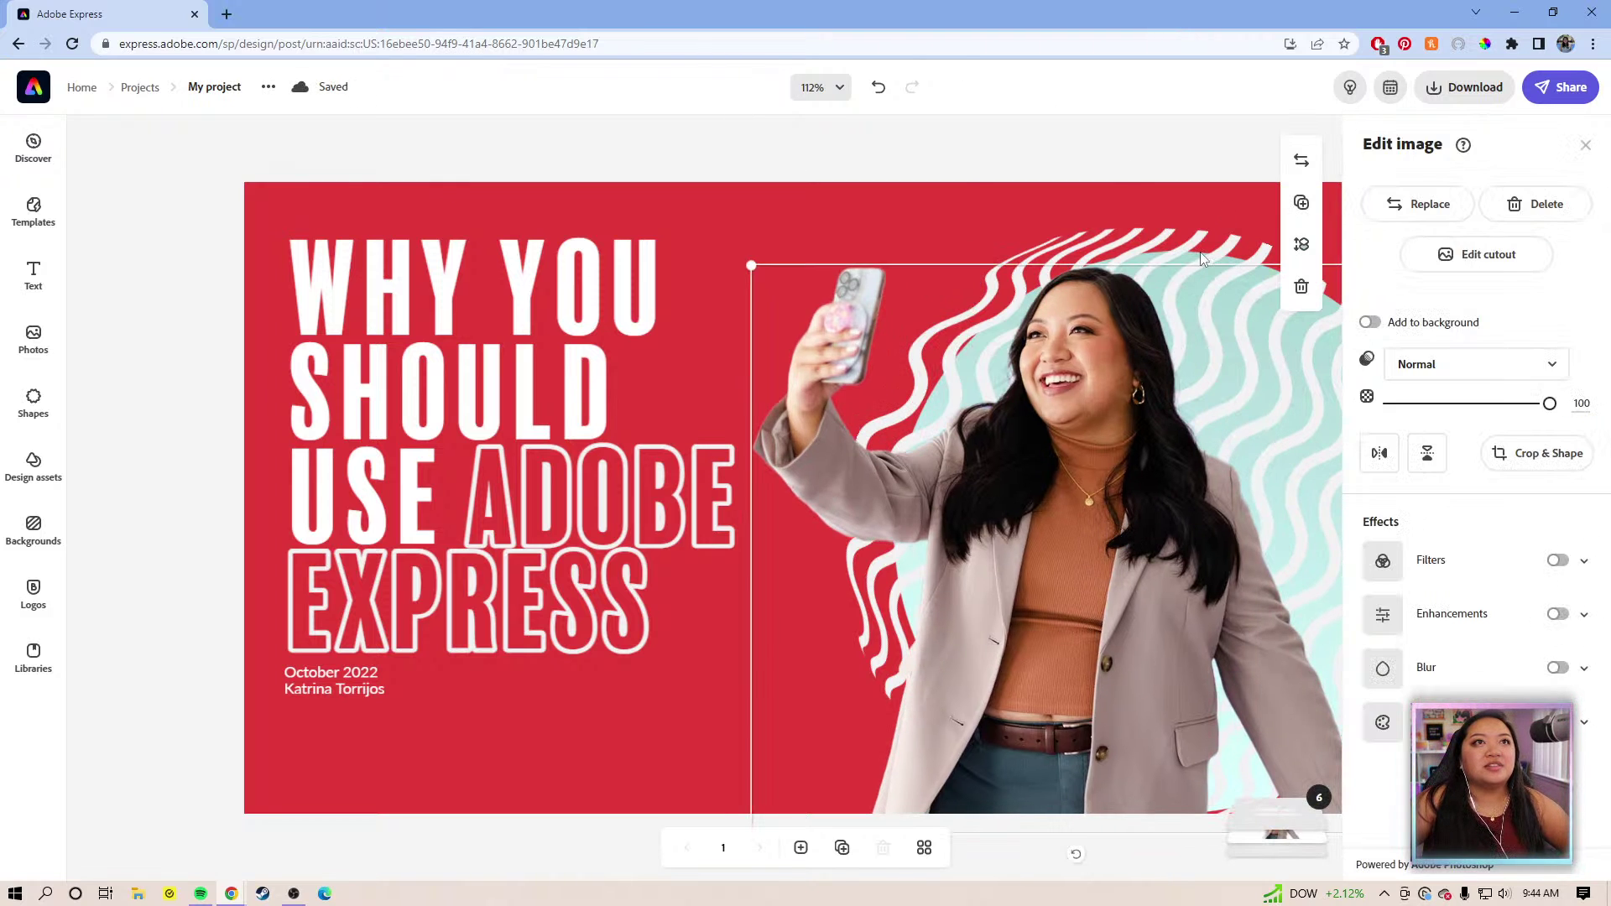
click(1242, 297)
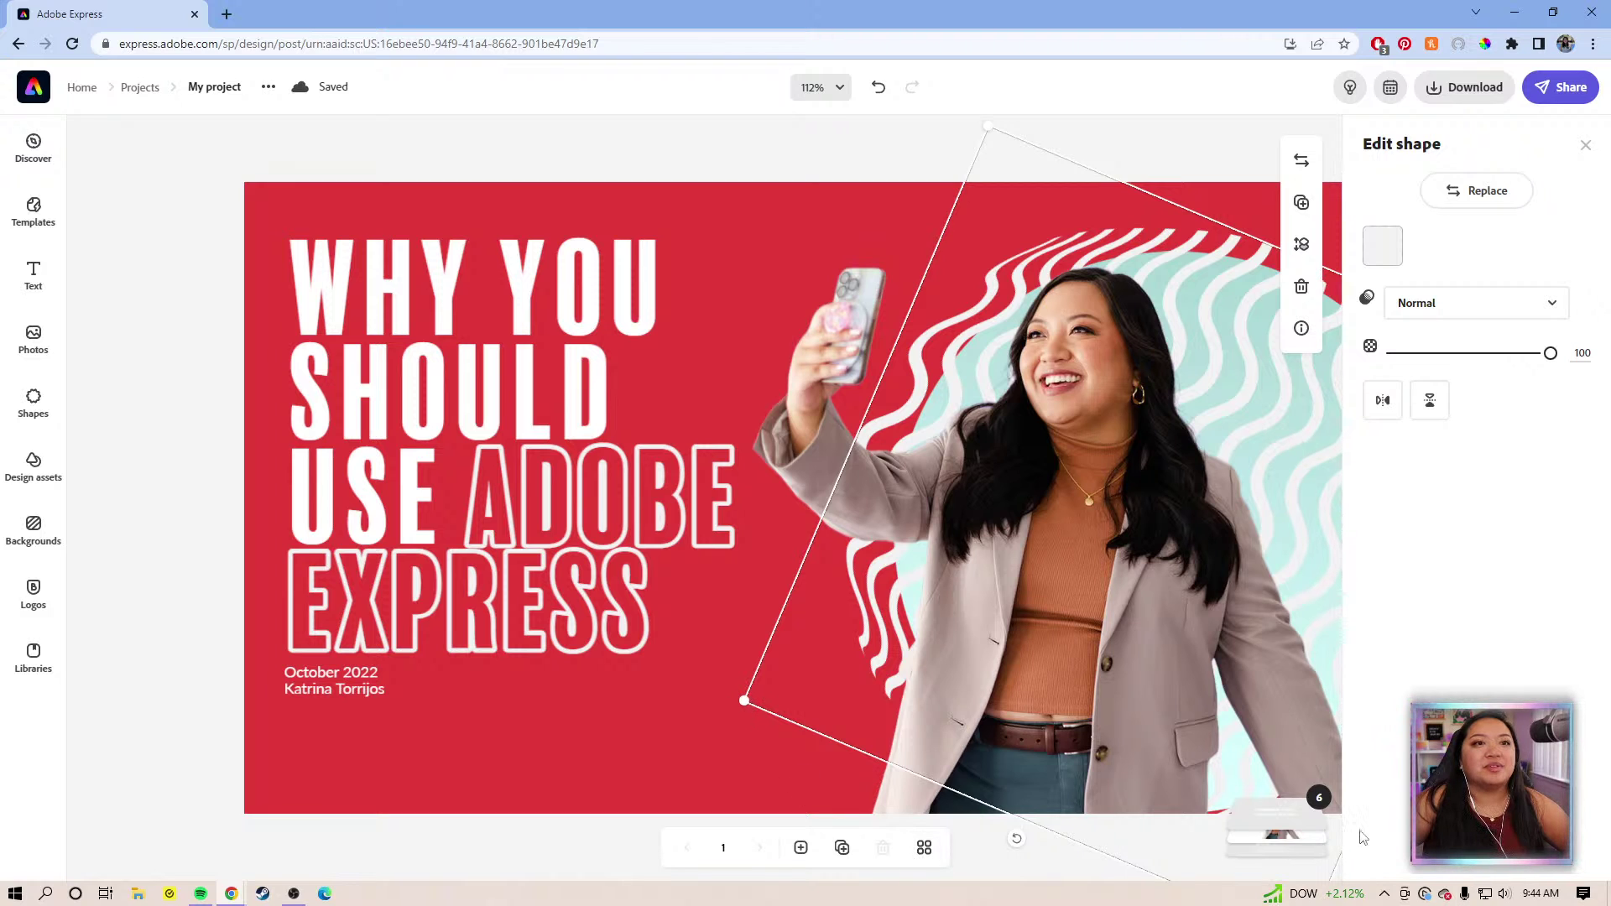
drag(987, 123, 974, 143)
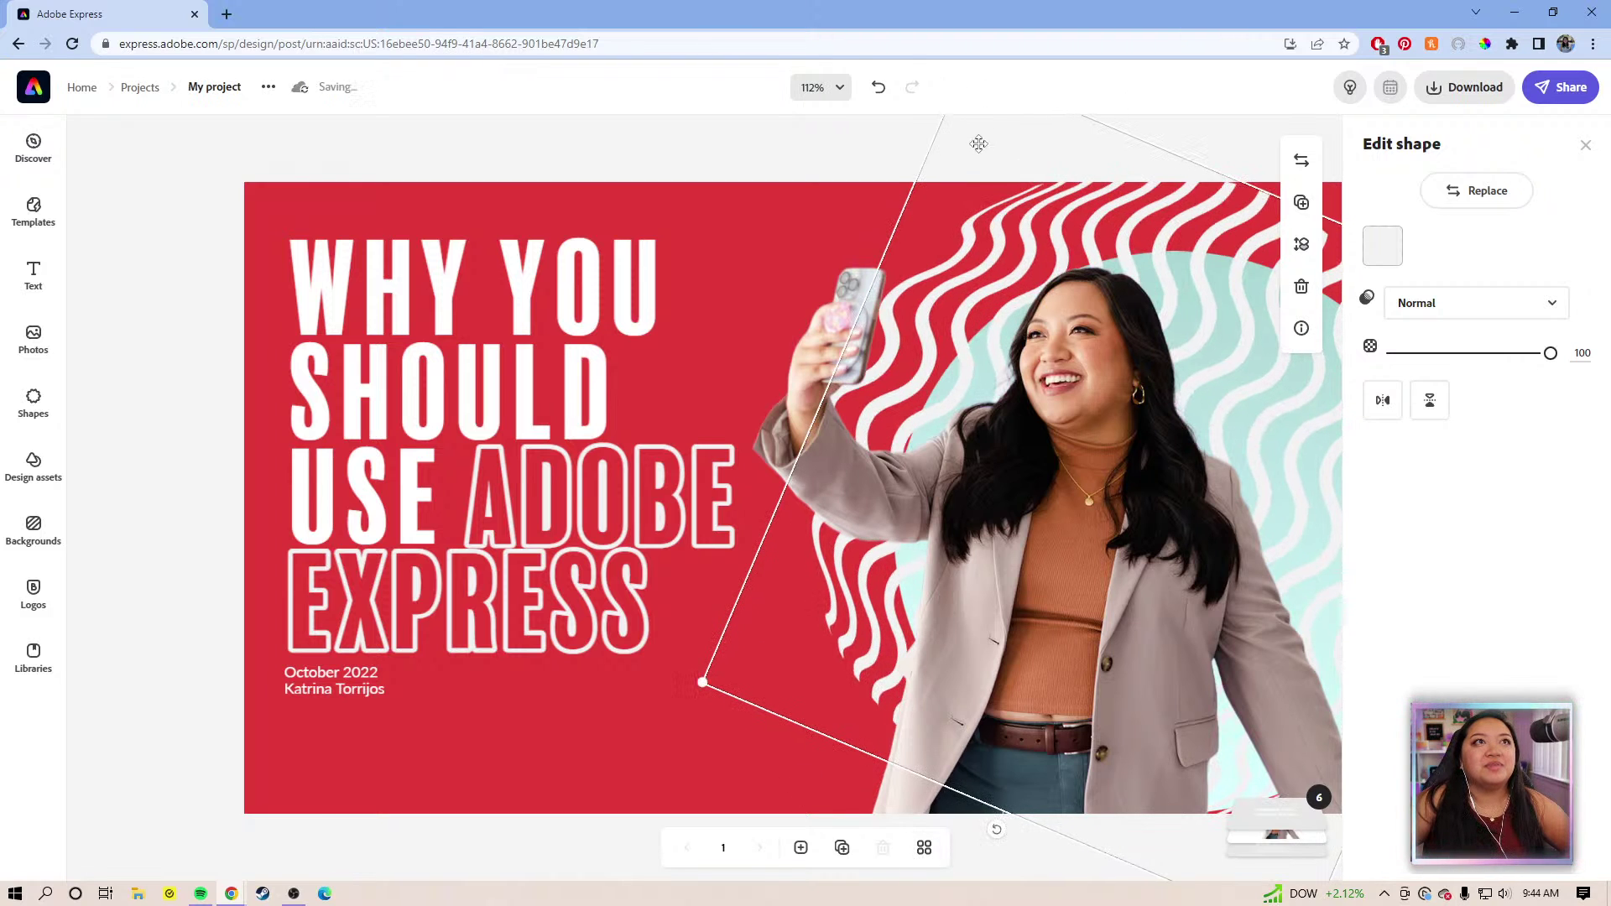
click(1009, 174)
click(1009, 206)
drag(1009, 206, 1050, 244)
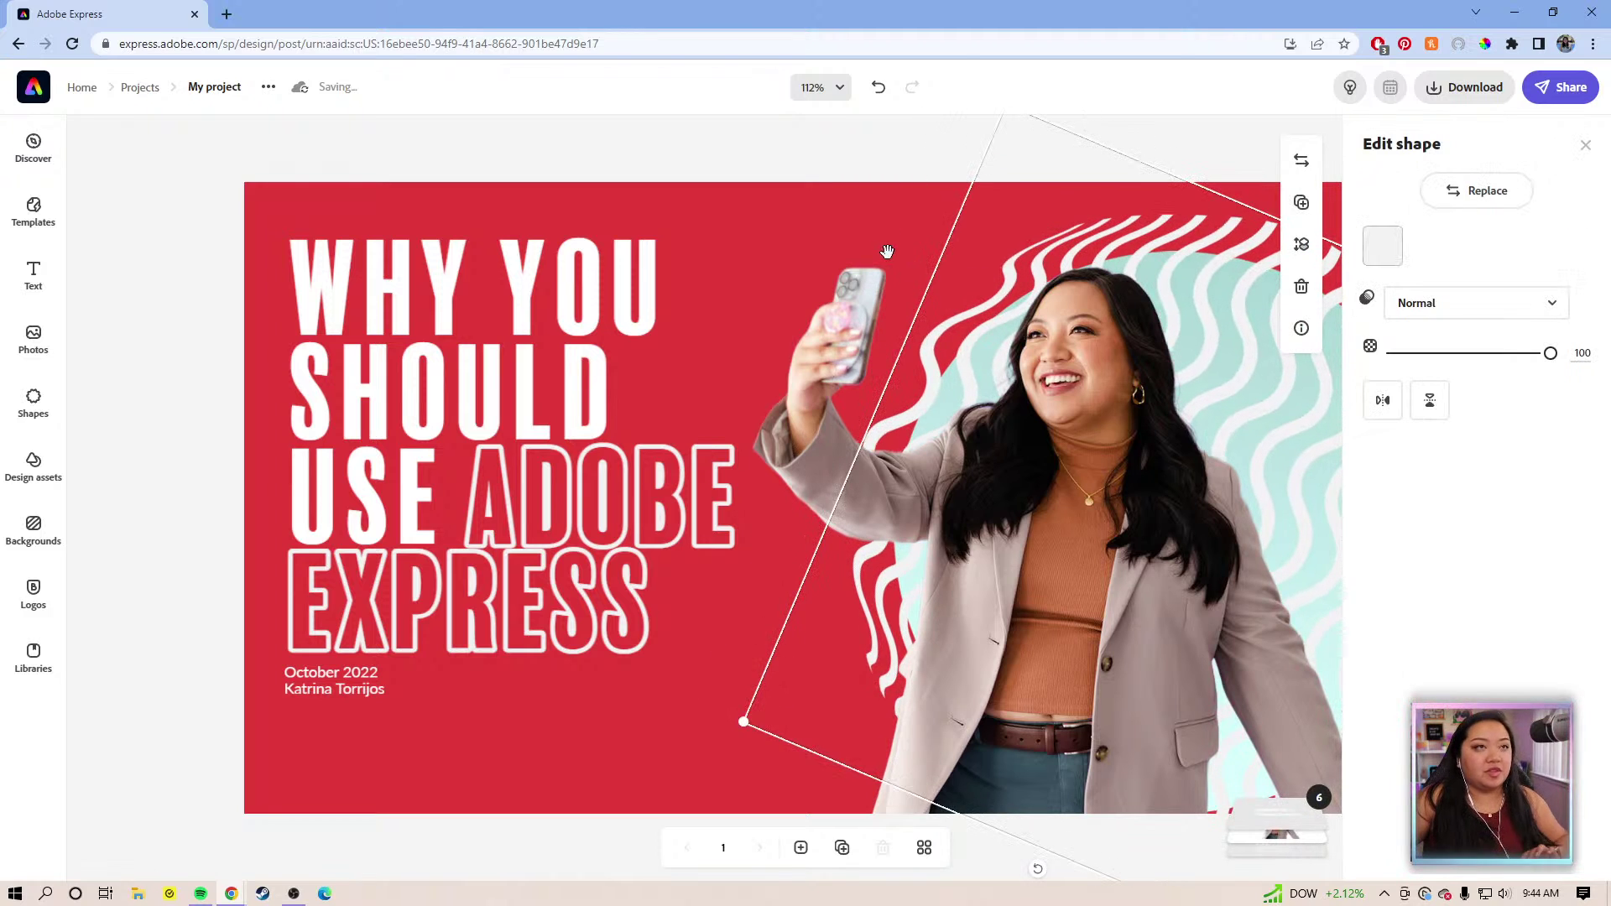
drag(872, 258, 590, 258)
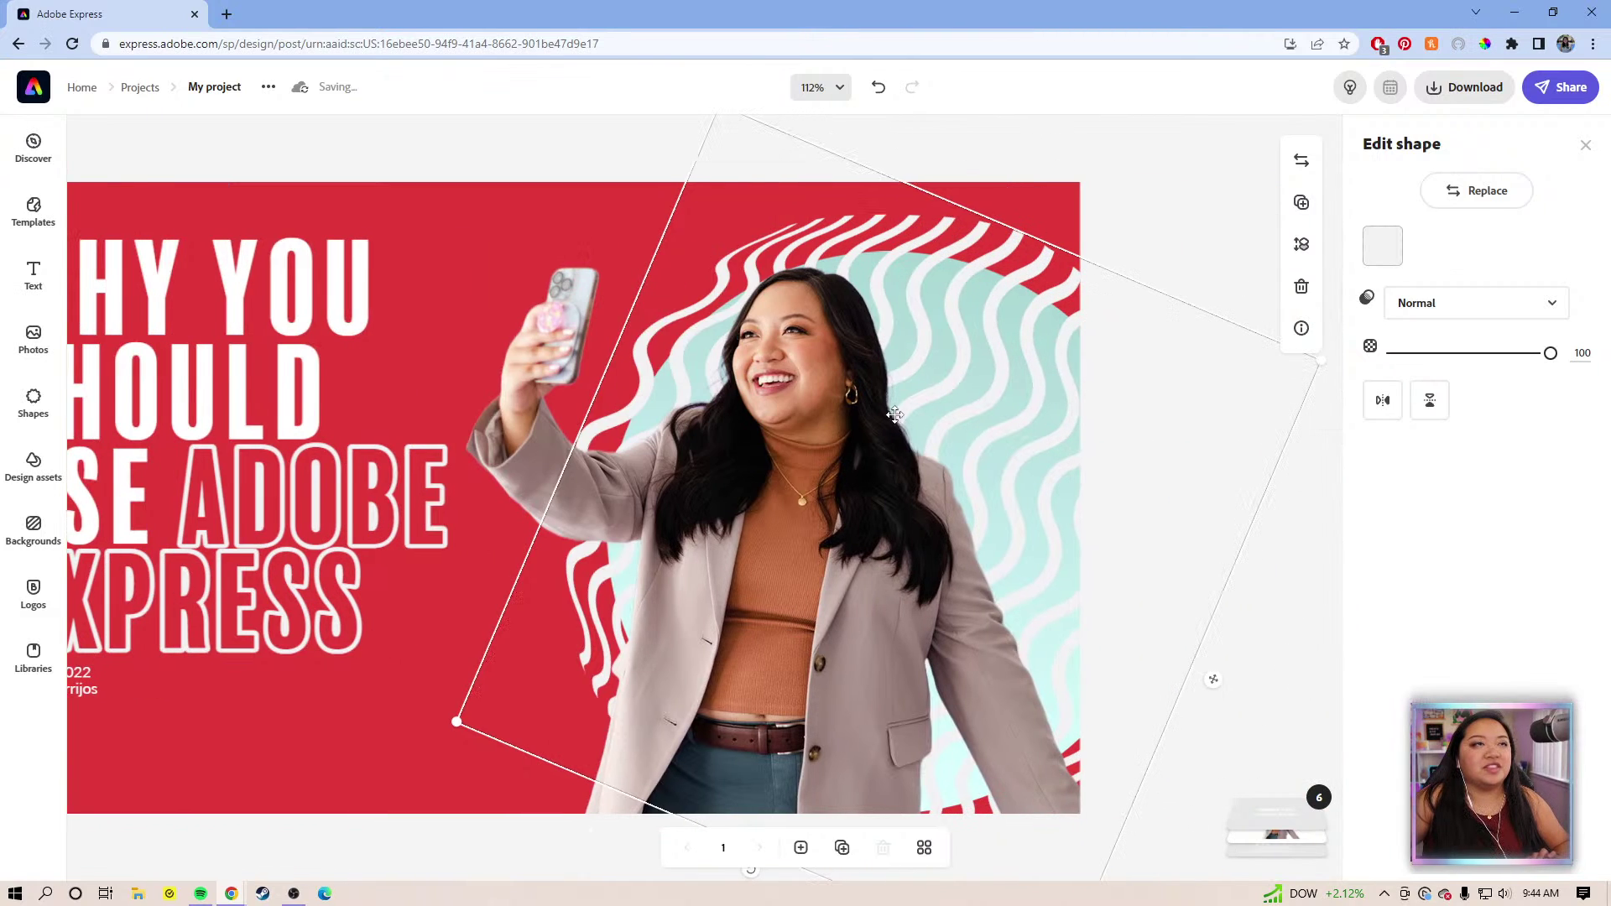
Move the selfie cutout and the wavy-line shape toward the headline to uncover most of the teal circle
click(649, 148)
drag(948, 330, 671, 351)
click(965, 385)
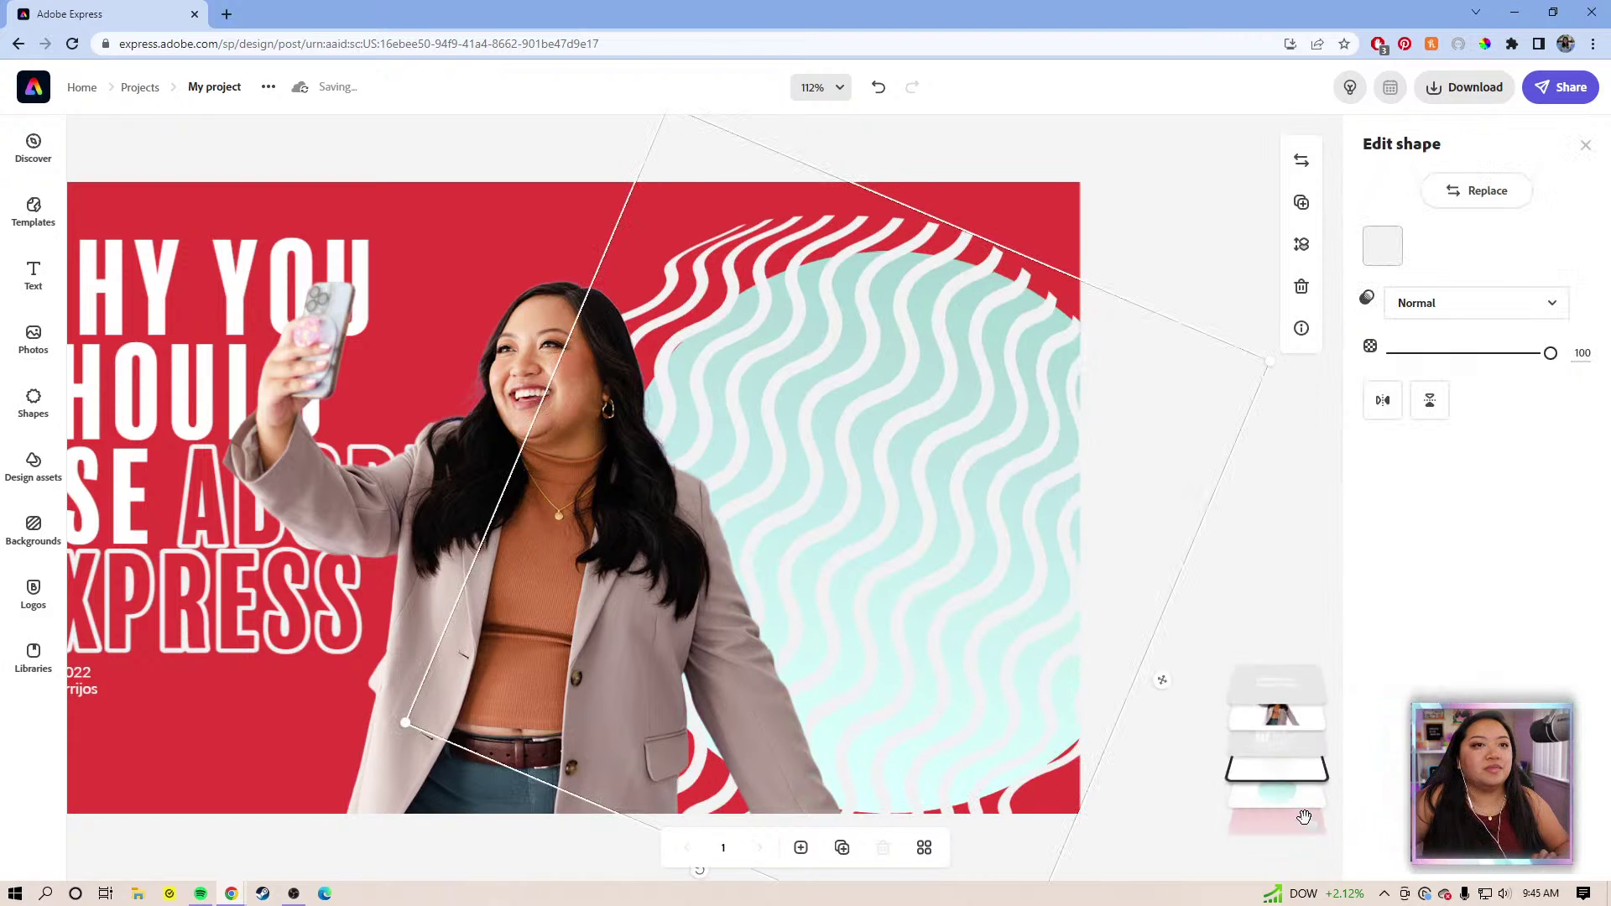
click(1280, 722)
click(1291, 747)
drag(1074, 704, 869, 686)
Enlarge the teal circle slightly and reposition it so it runs past the slide's right and bottom edges
drag(1079, 611, 1083, 663)
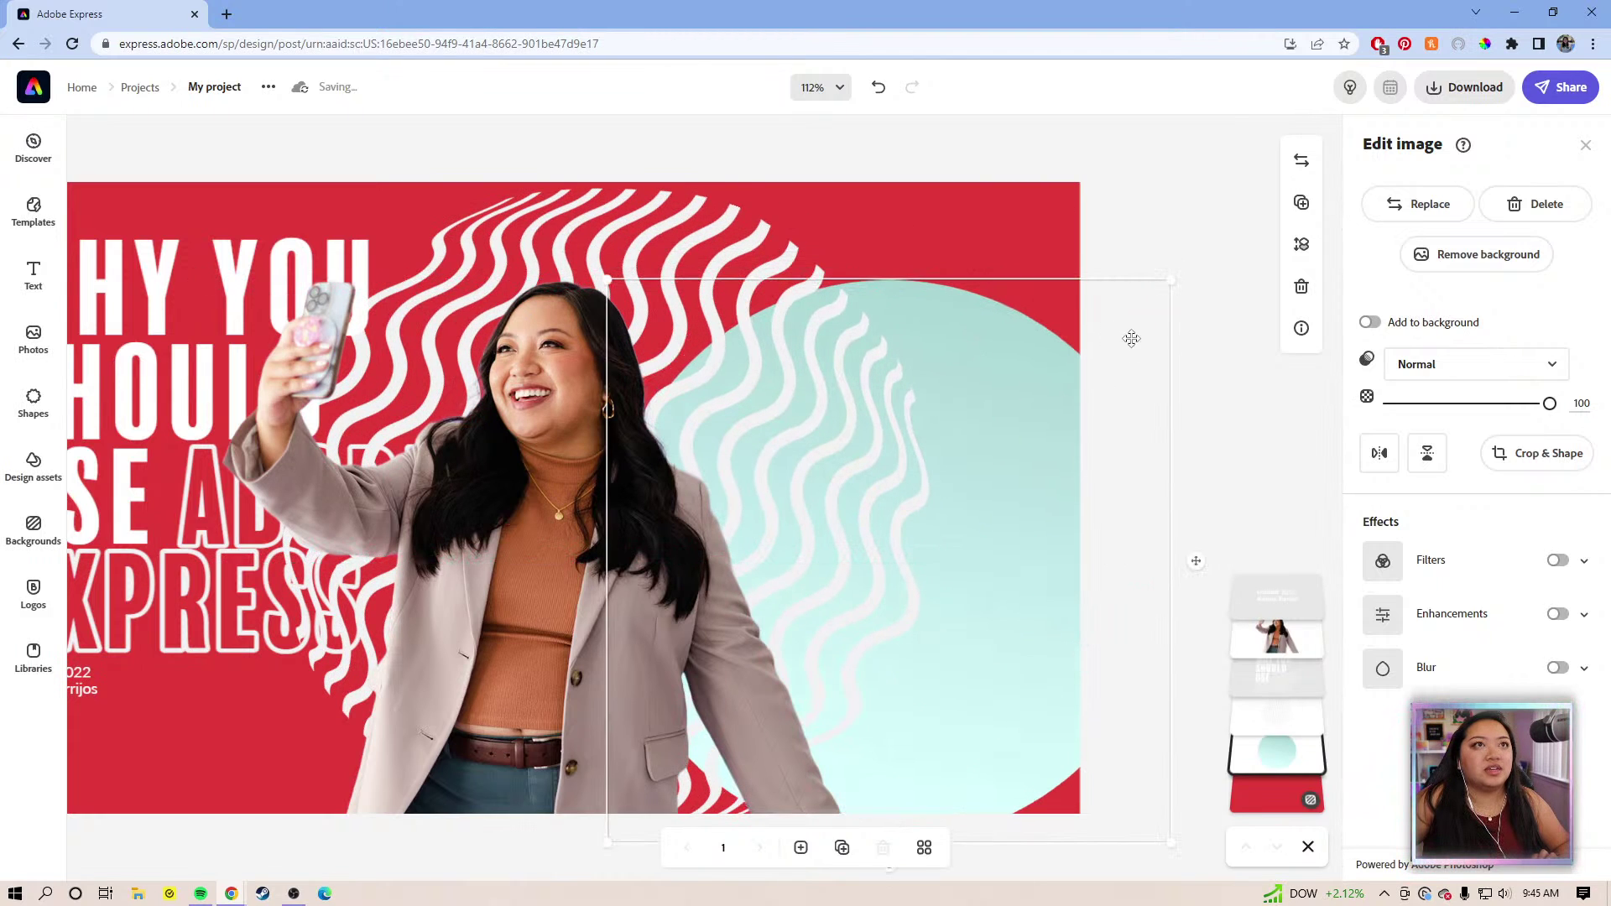
drag(1169, 283, 1201, 264)
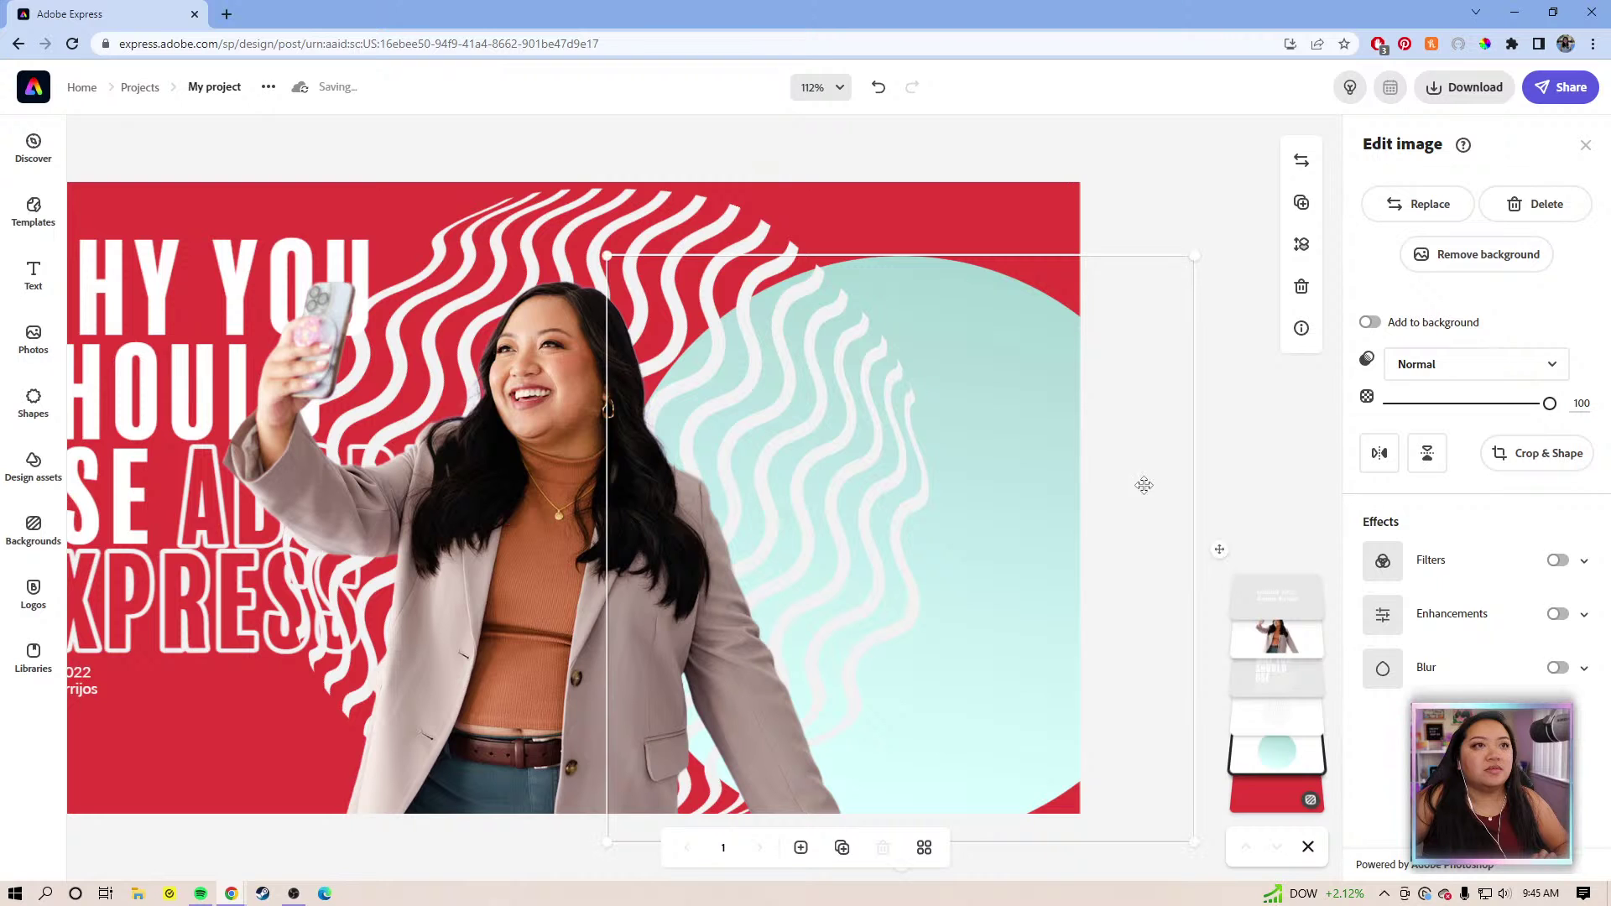
drag(1129, 517, 1132, 485)
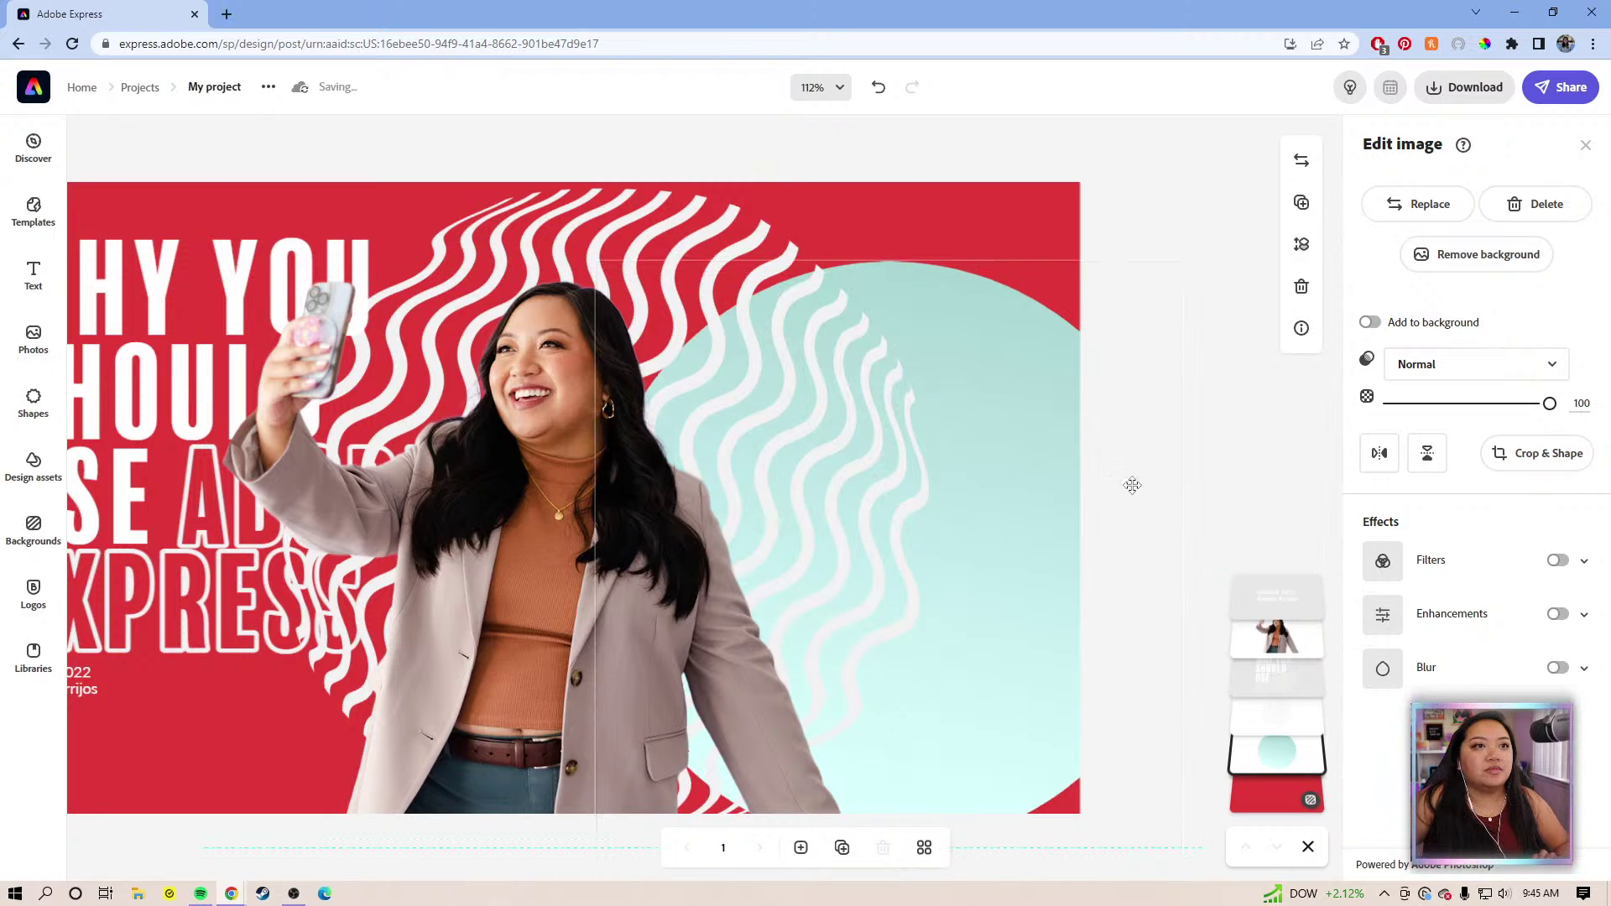
Place the wavy-line shape back over the teal circle and the selfie cutout on top, reaching the slide's bottom edge
click(625, 212)
mouse_move(625, 212)
mouse_down()
mouse_move(844, 260)
mouse_move(665, 357)
mouse_up()
mouse_move(459, 424)
mouse_down()
mouse_move(593, 373)
mouse_move(773, 410)
mouse_up()
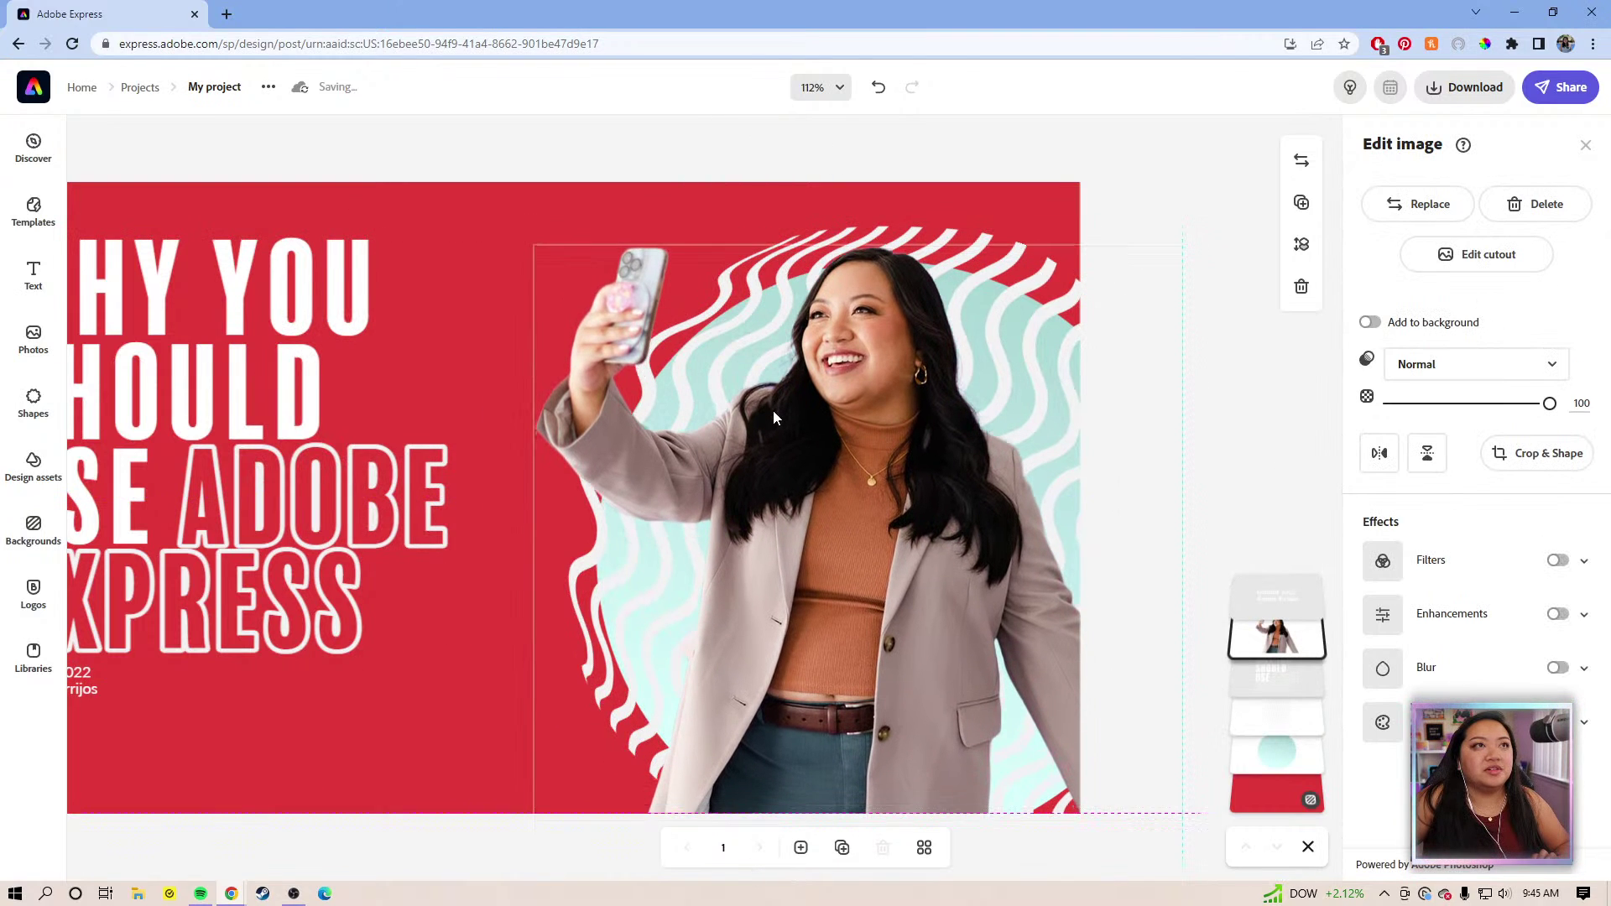
click(591, 148)
scroll(591, 147, left, 5)
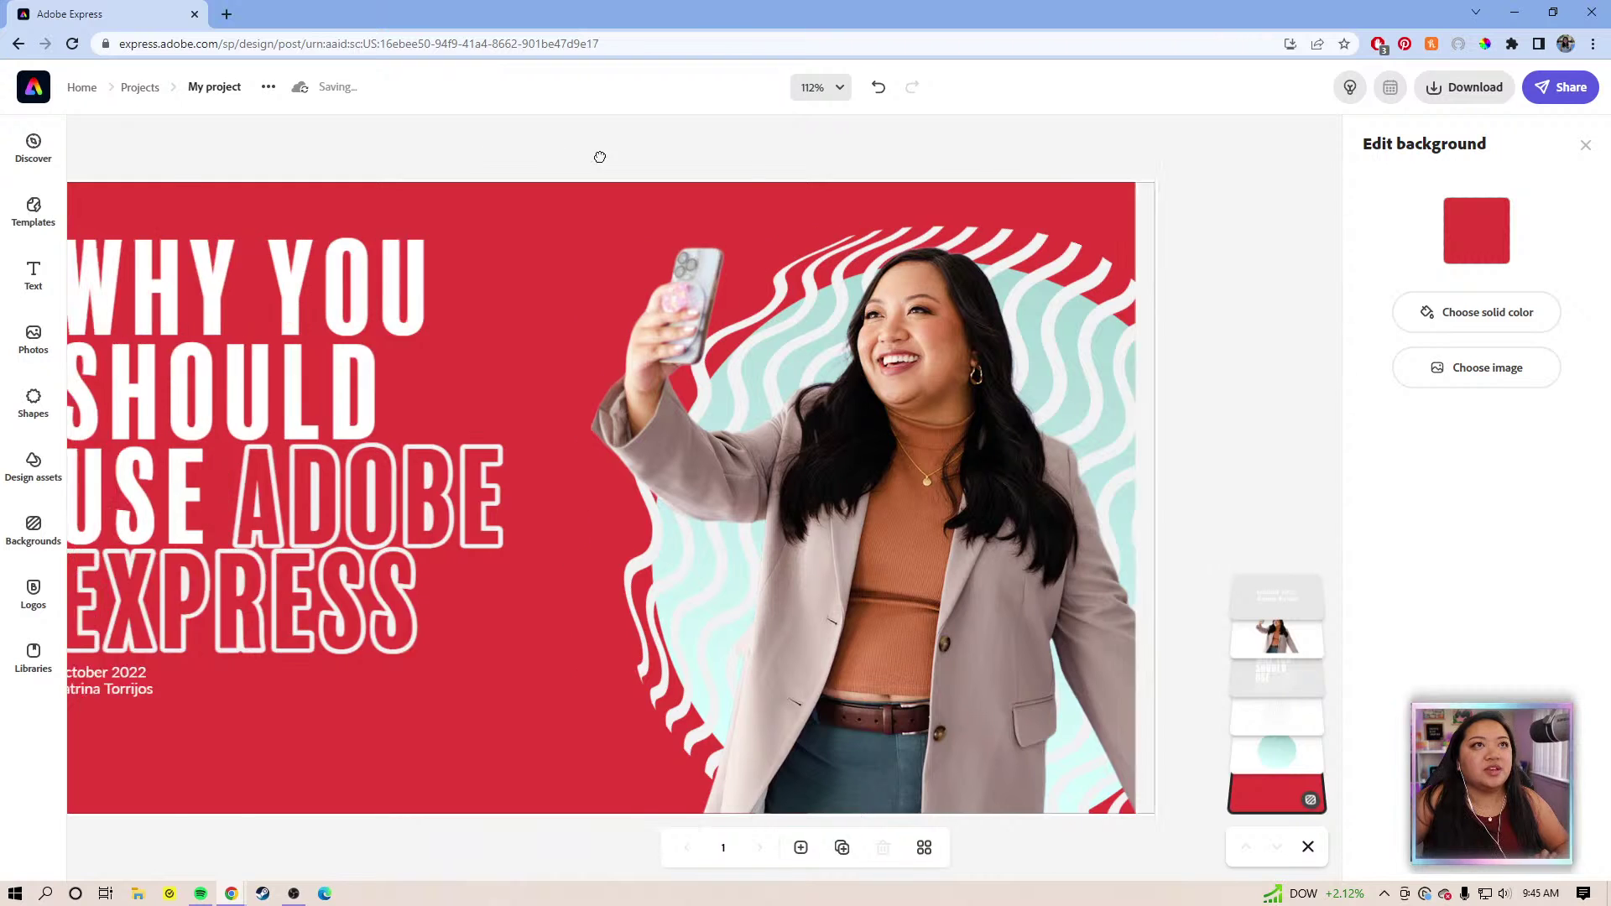
Duplicate the finished title slide as the base for a second slide
drag(835, 153, 784, 137)
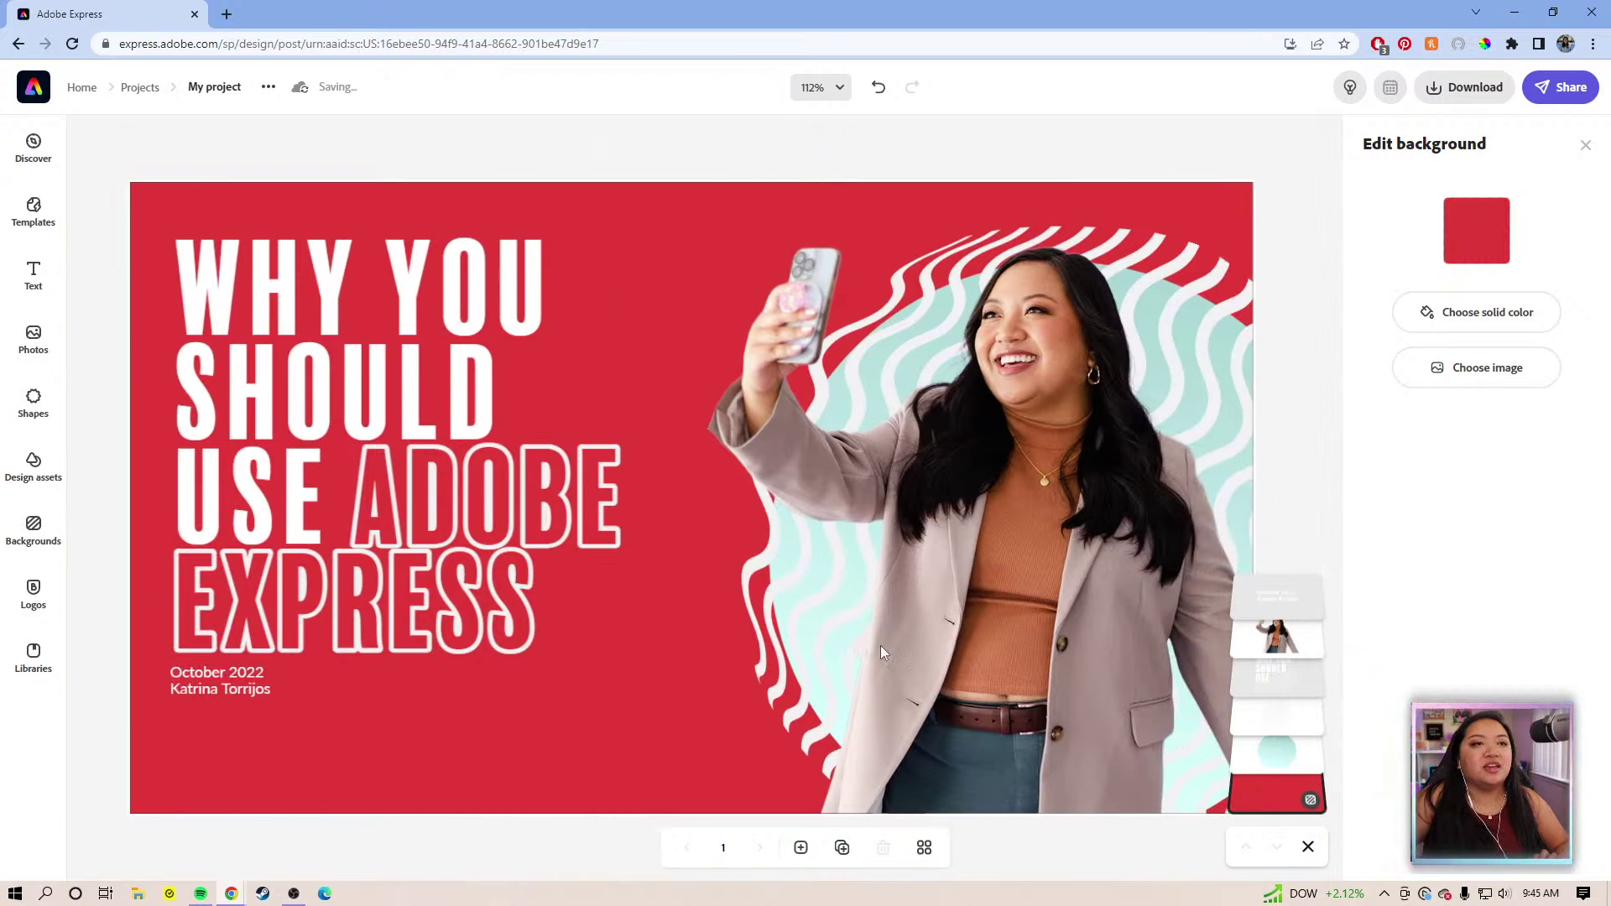
click(842, 849)
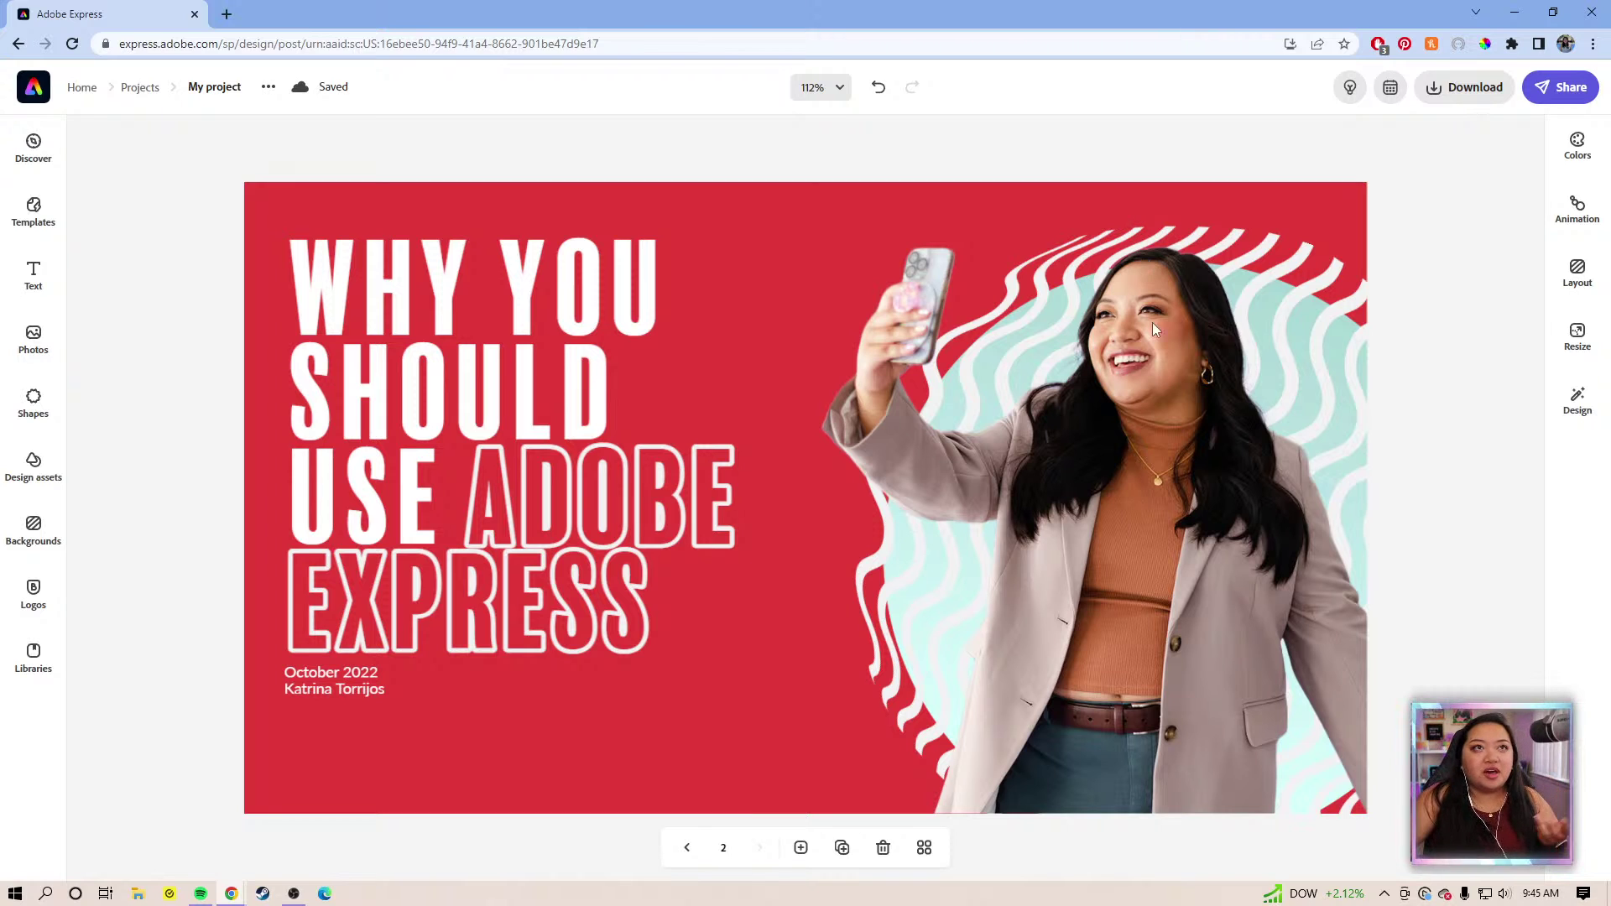
click(1136, 445)
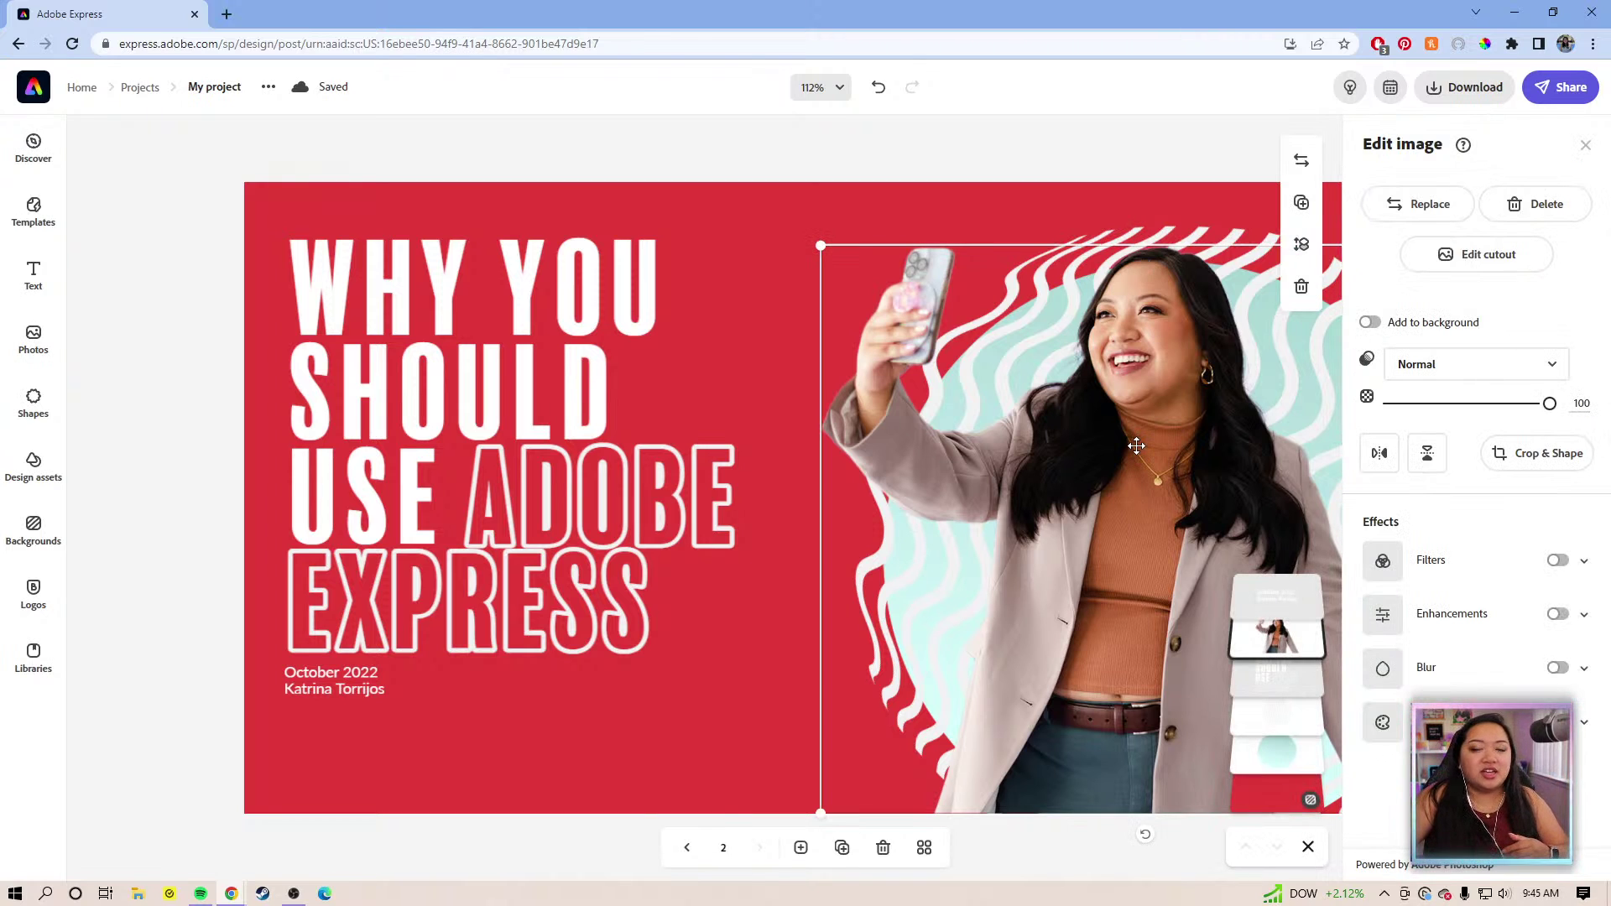
click(747, 194)
Replace the headline text on the second slide with "about me"
click(550, 367)
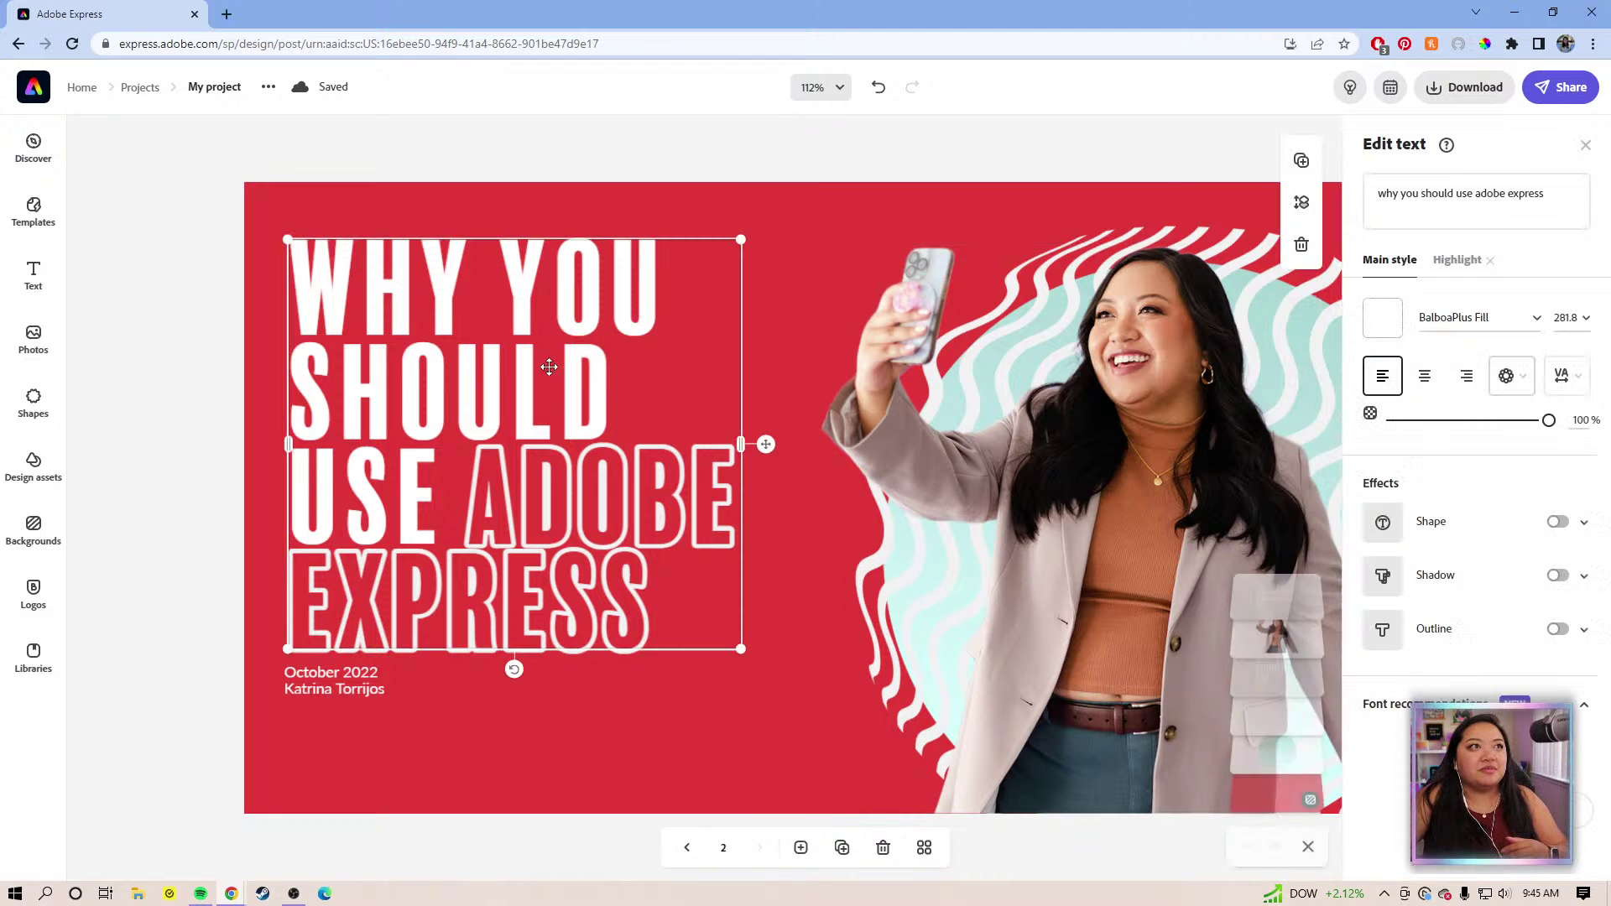
drag(1548, 194, 1376, 200)
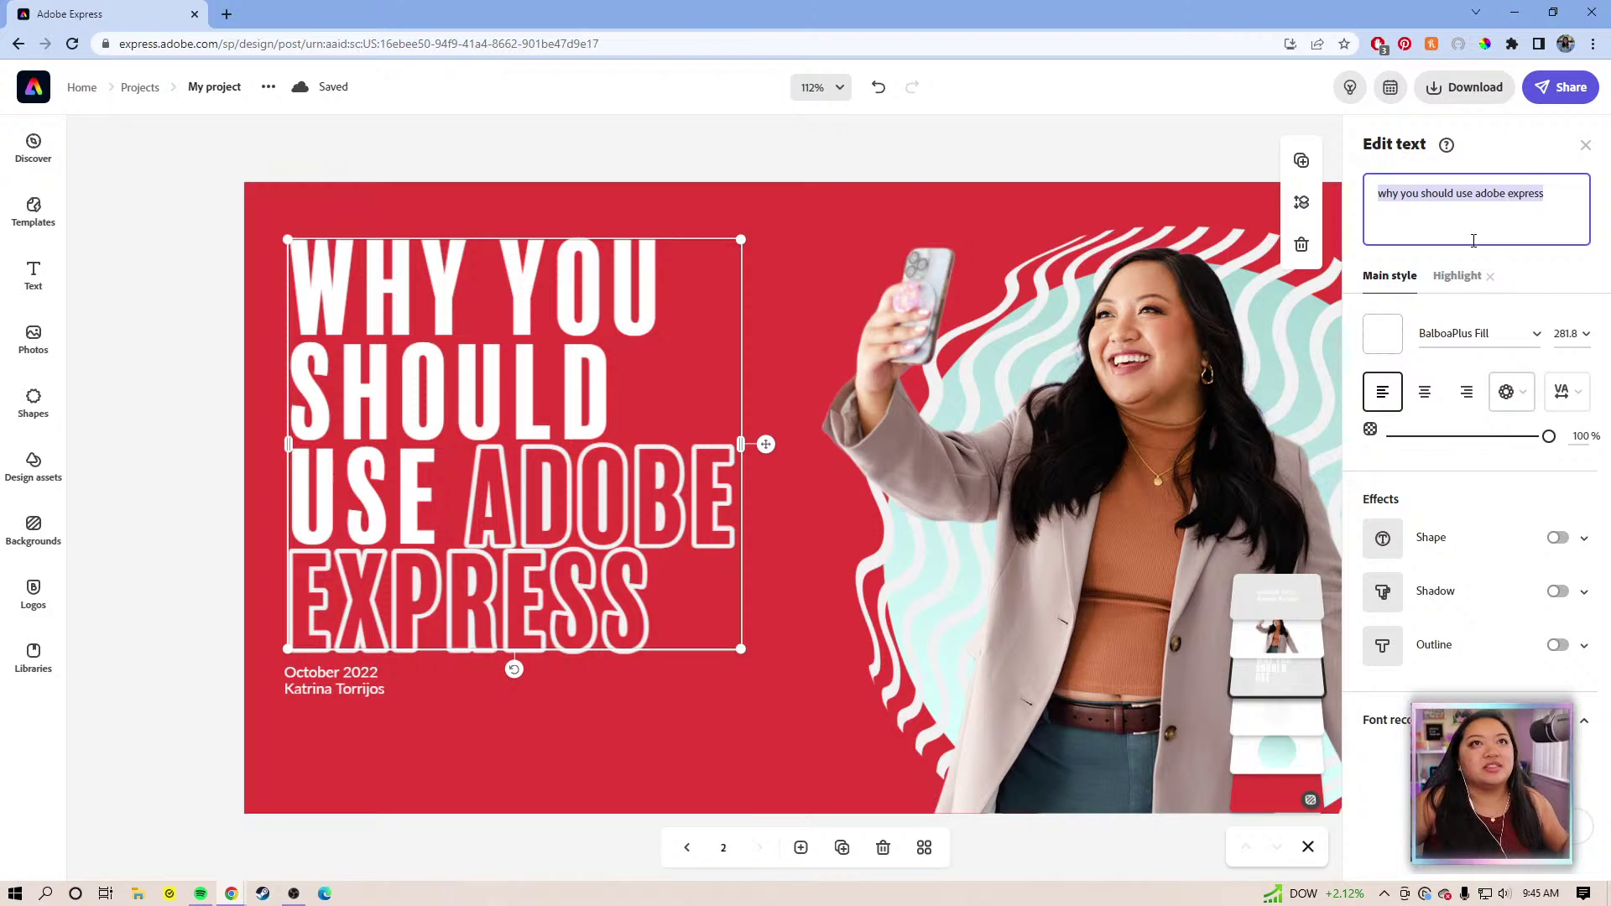
text(ab)
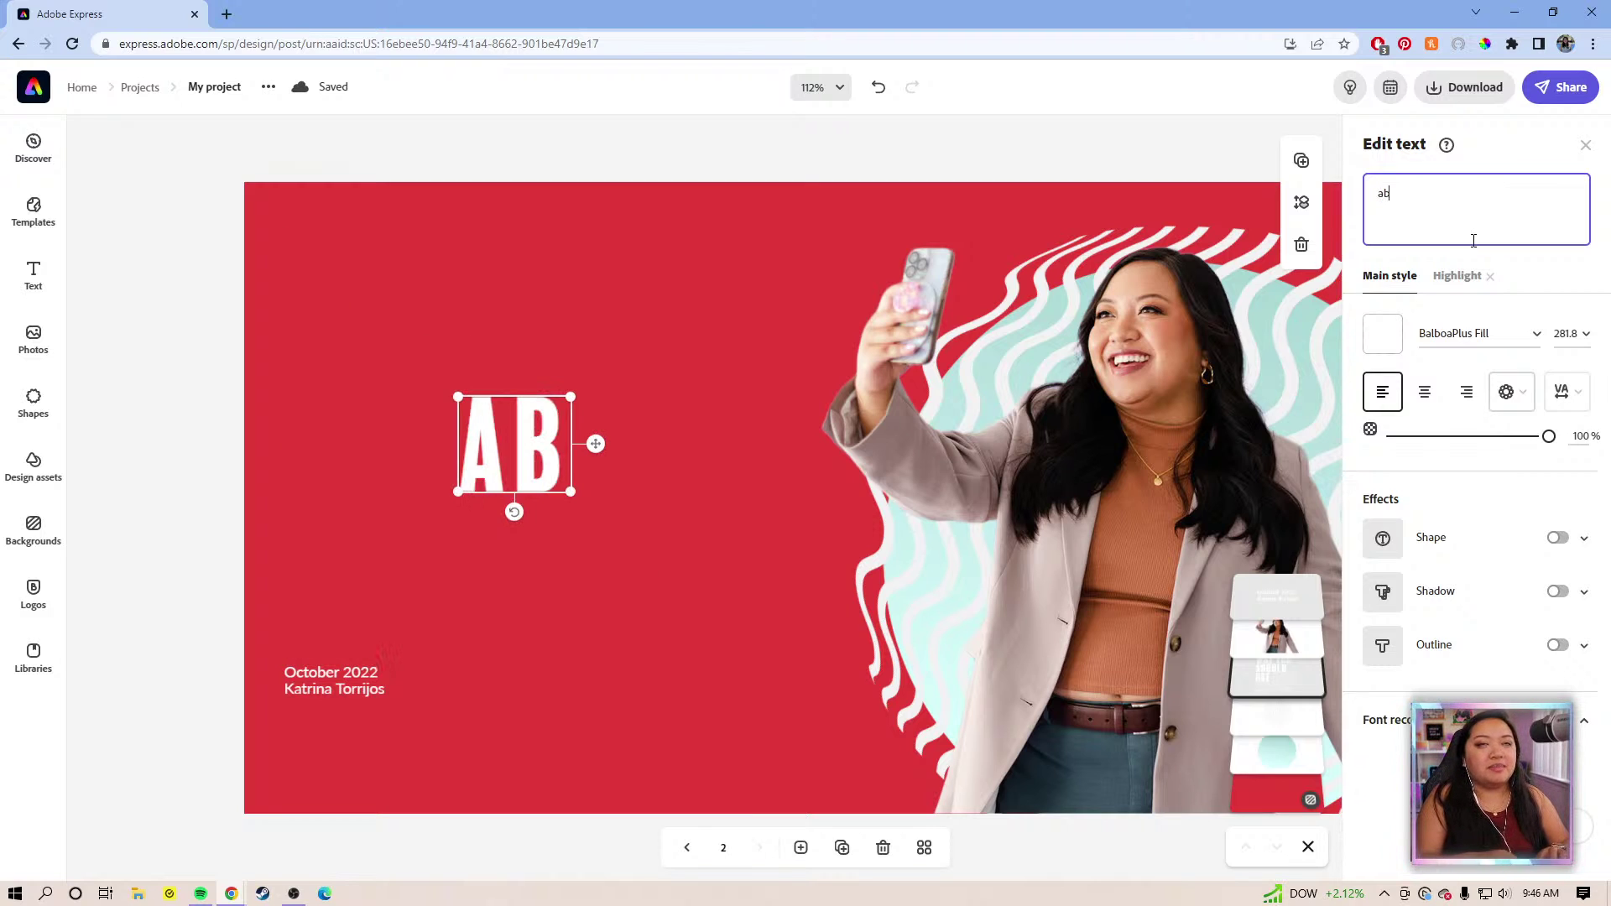
text(out me)
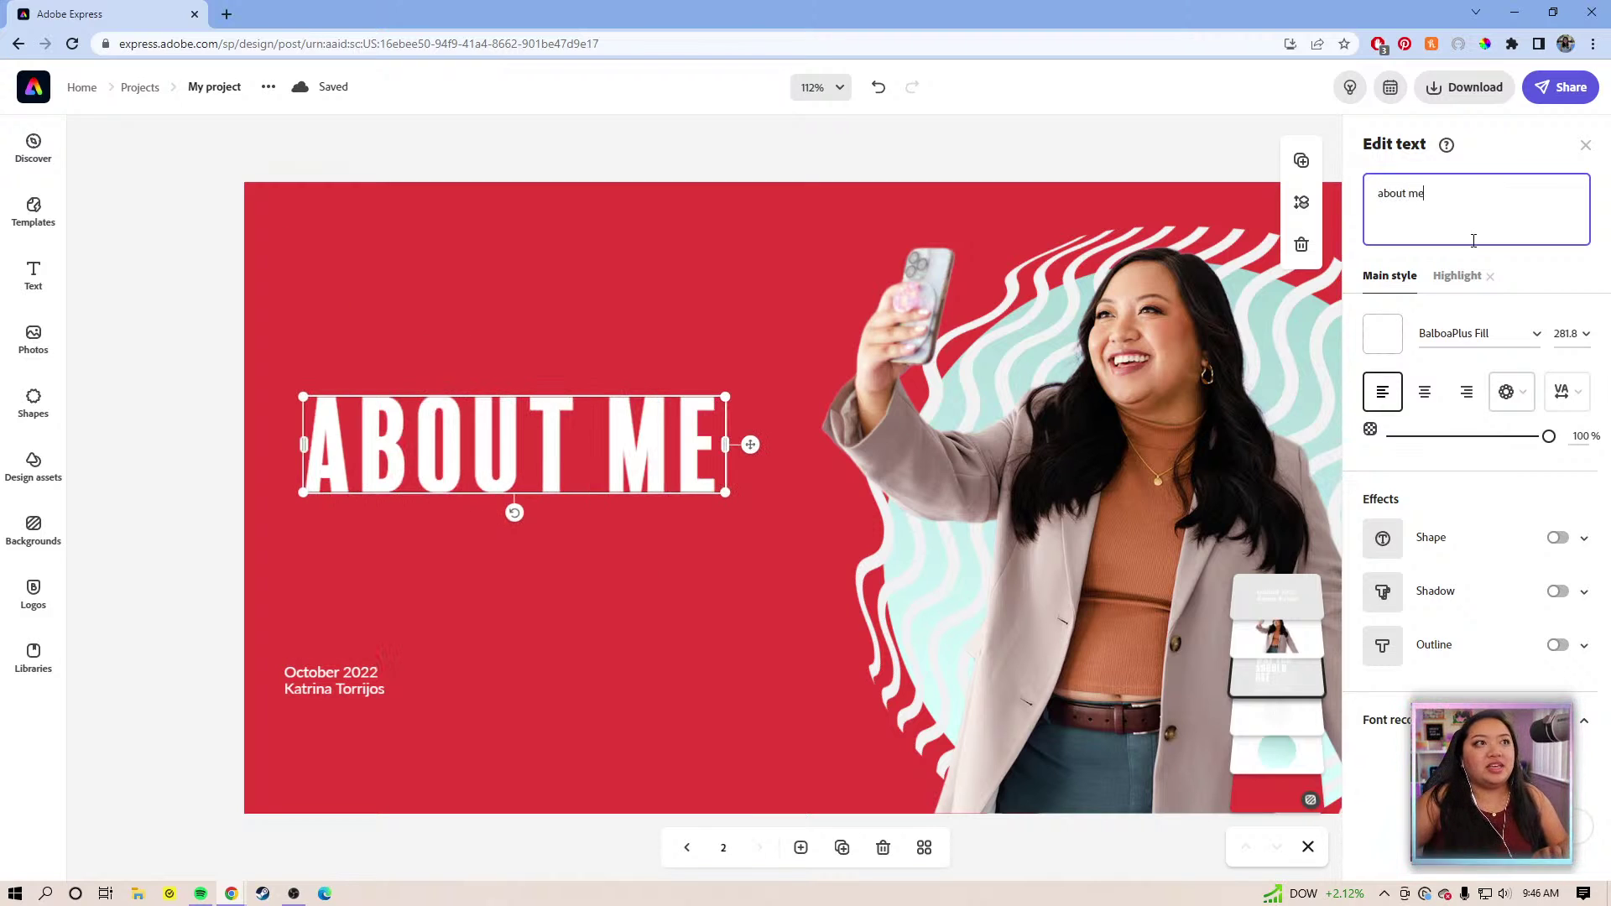
Move the "about me" headline to the slide's upper-left corner and give it an outline with no fill
drag(753, 446, 747, 275)
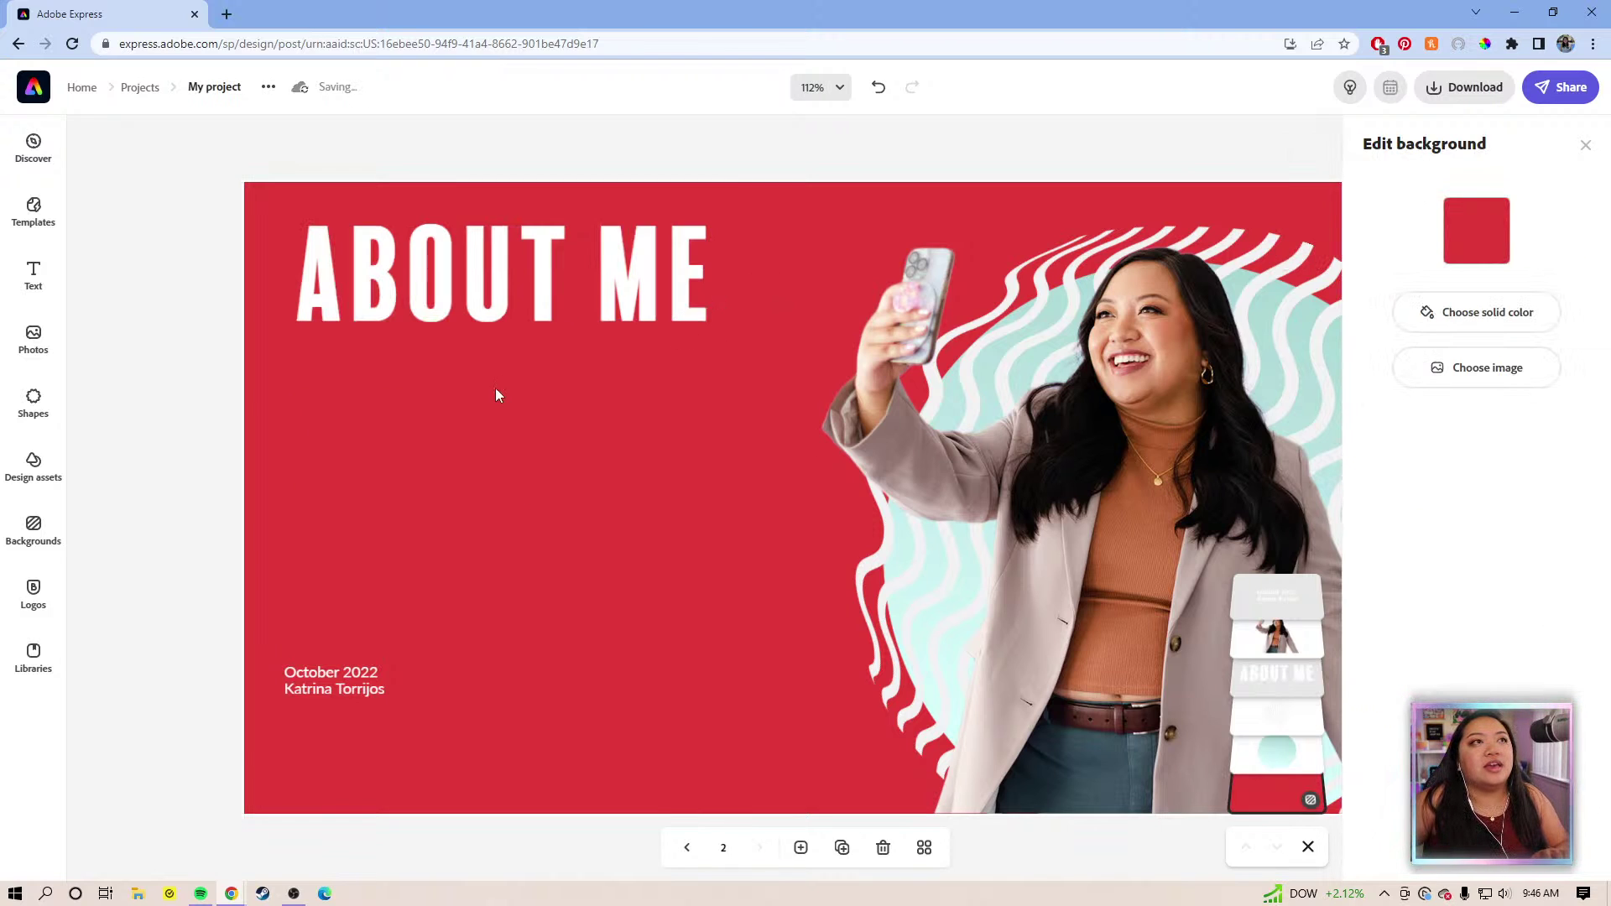
click(621, 298)
drag(620, 288, 609, 288)
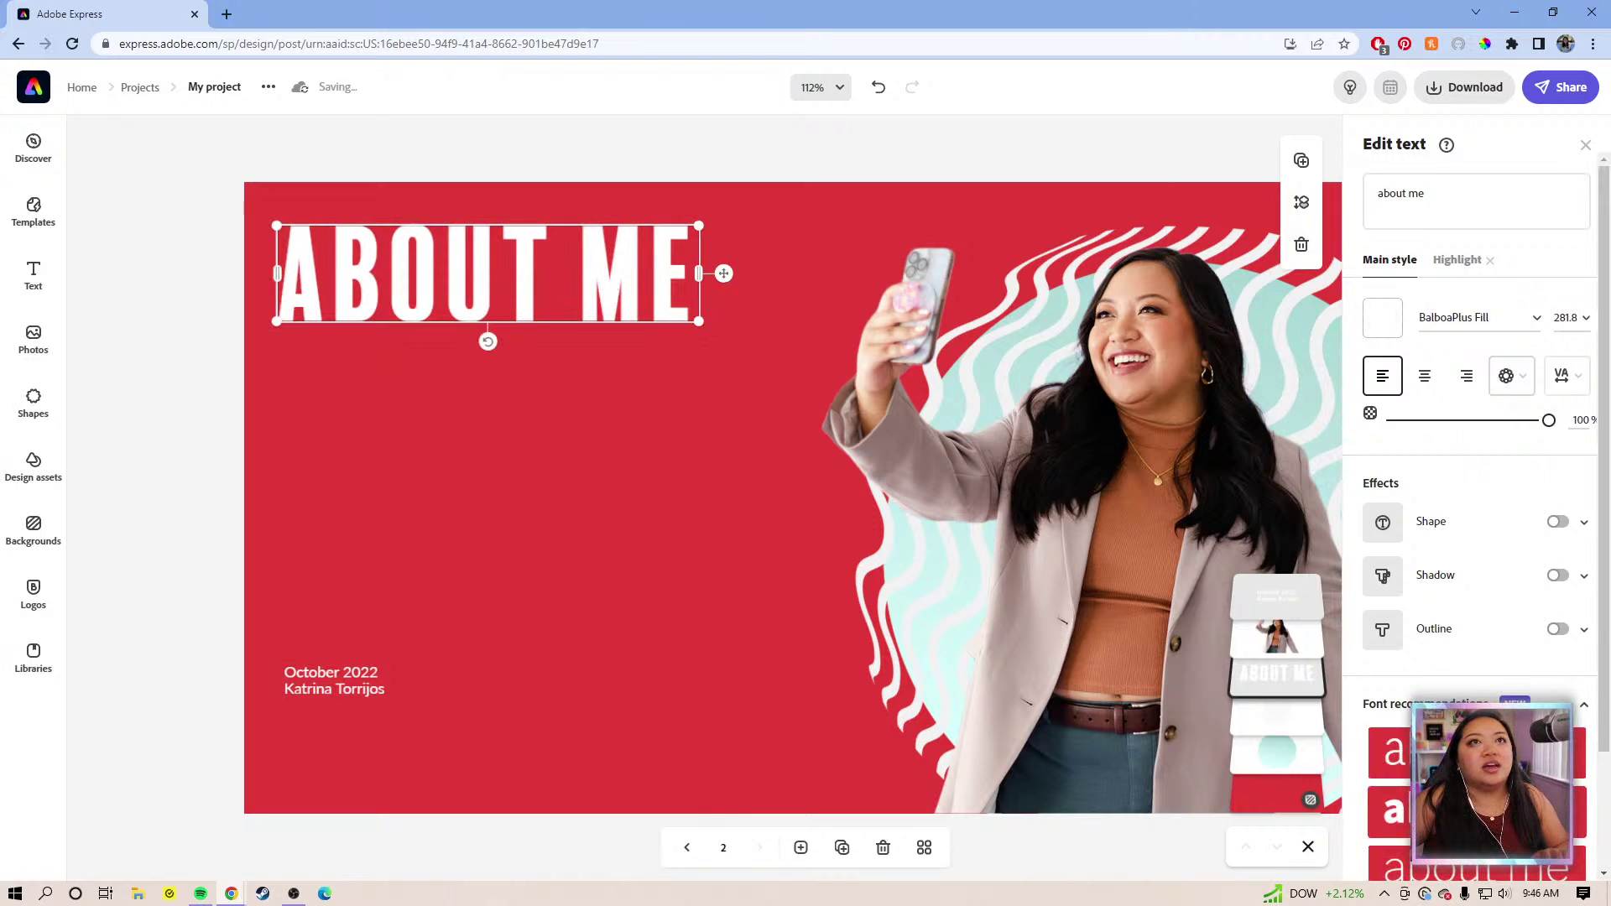
click(1559, 629)
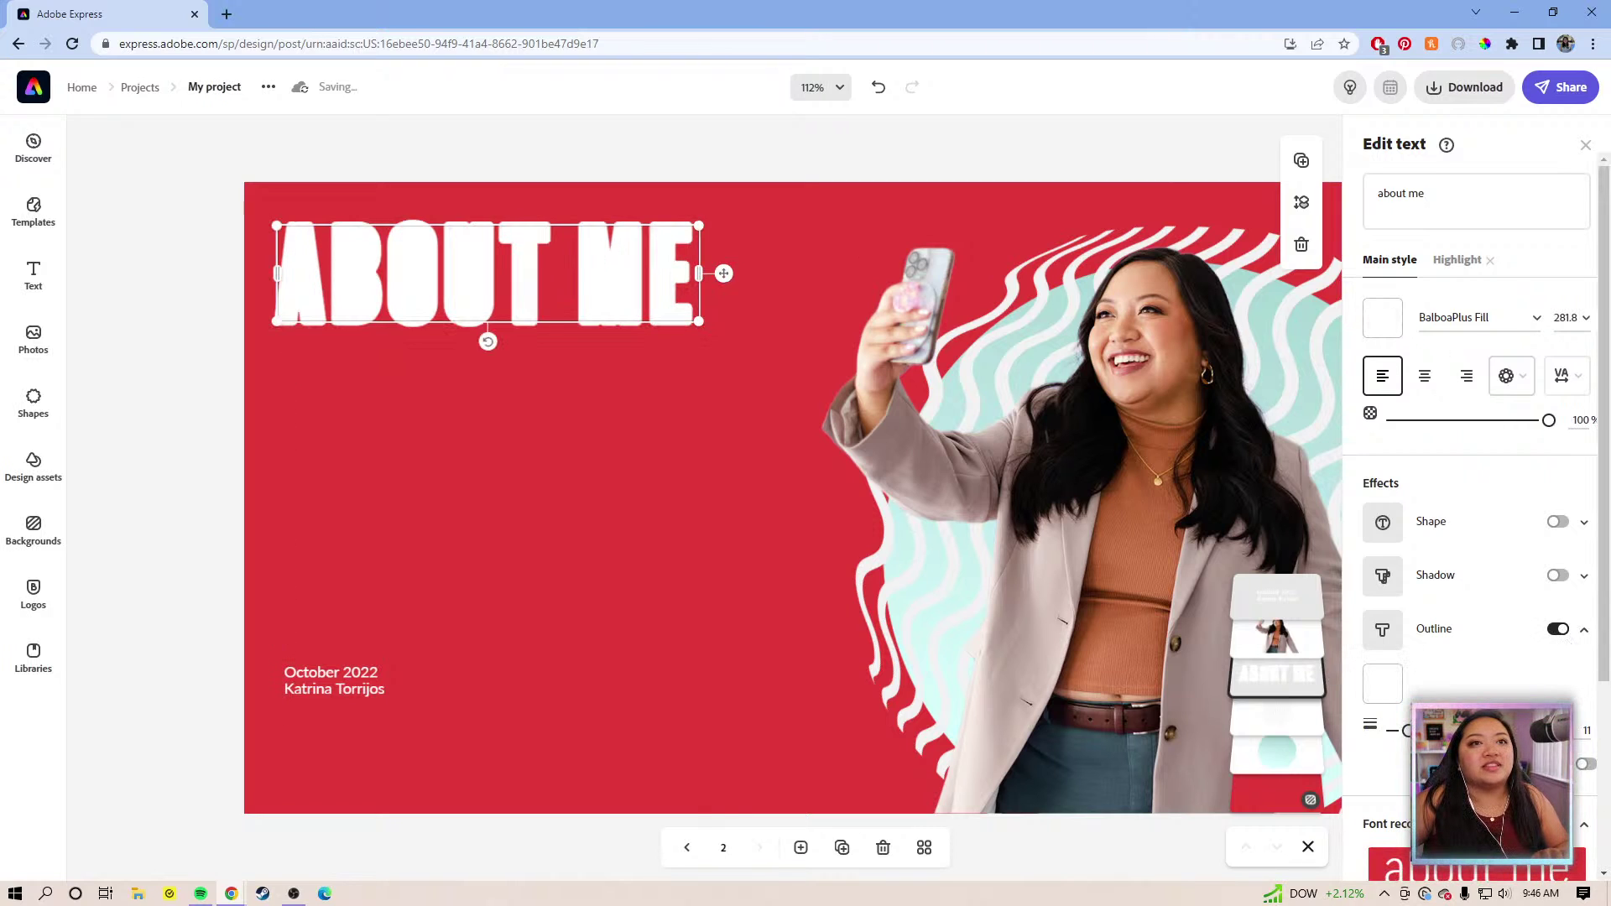
click(1586, 765)
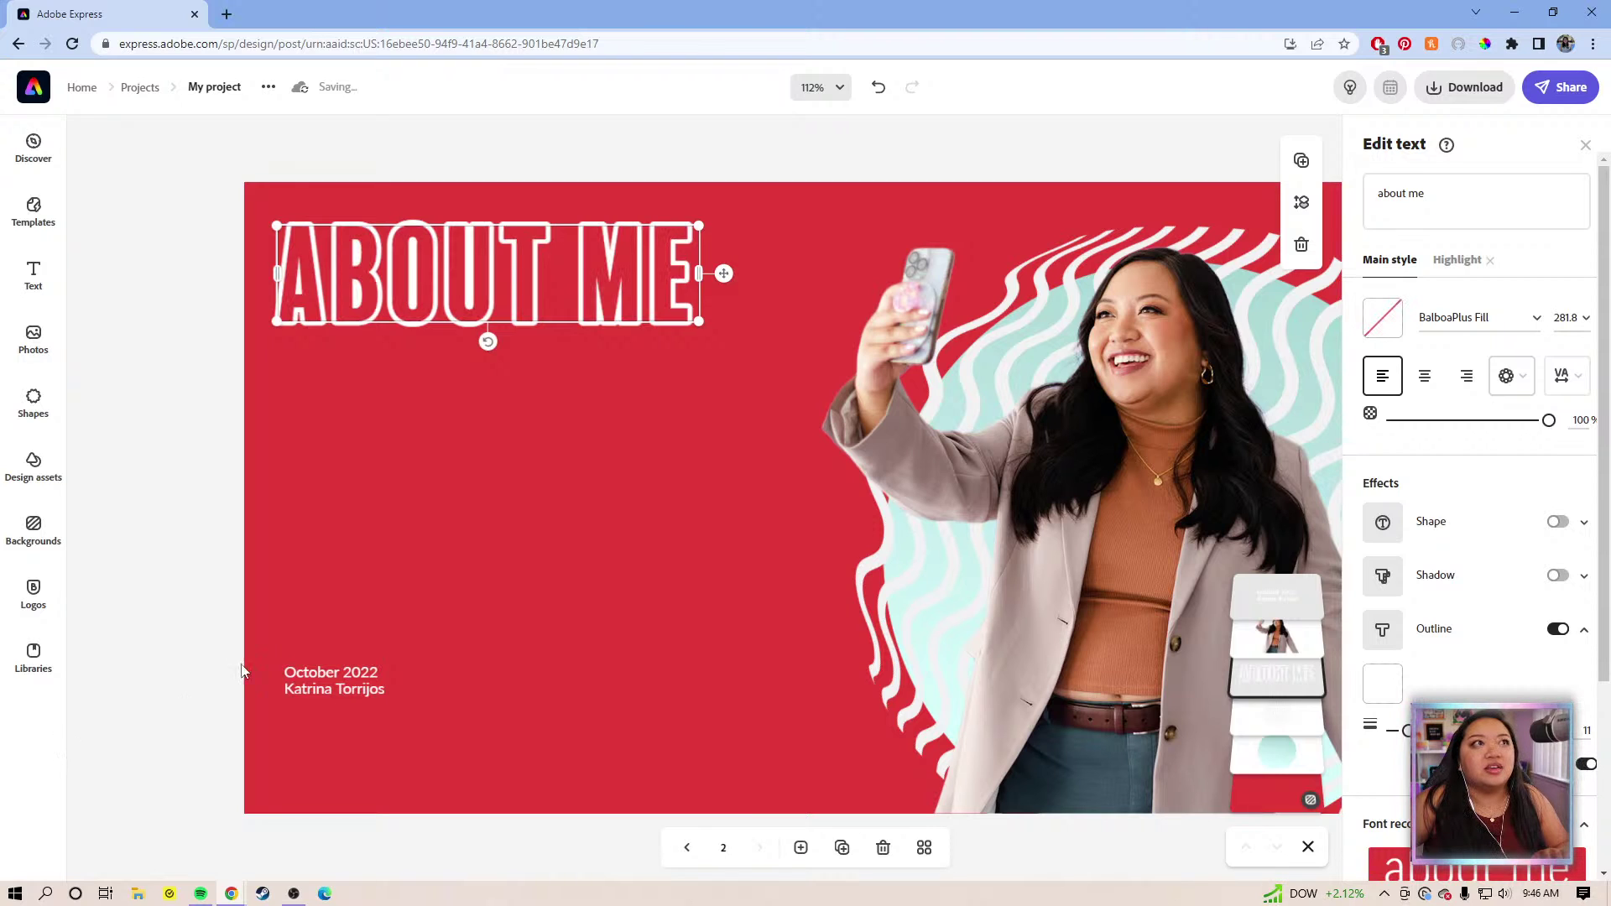
Move the date and name text directly beneath the "about me" headline and clear all of its contents
drag(327, 679, 314, 370)
click(1528, 216)
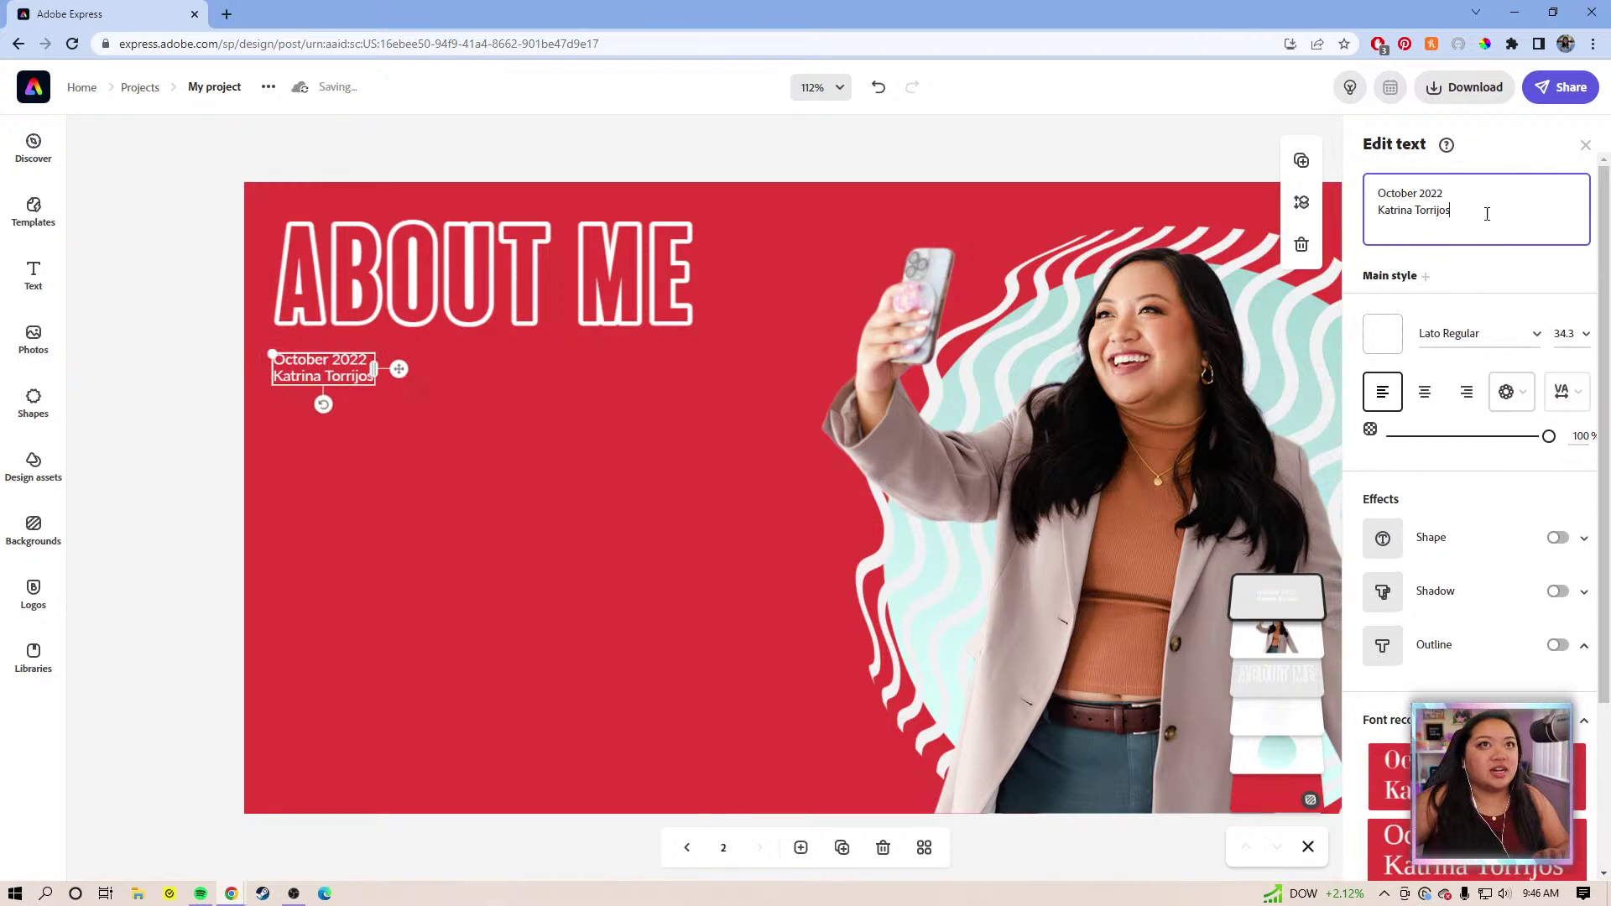
drag(1500, 215, 1365, 215)
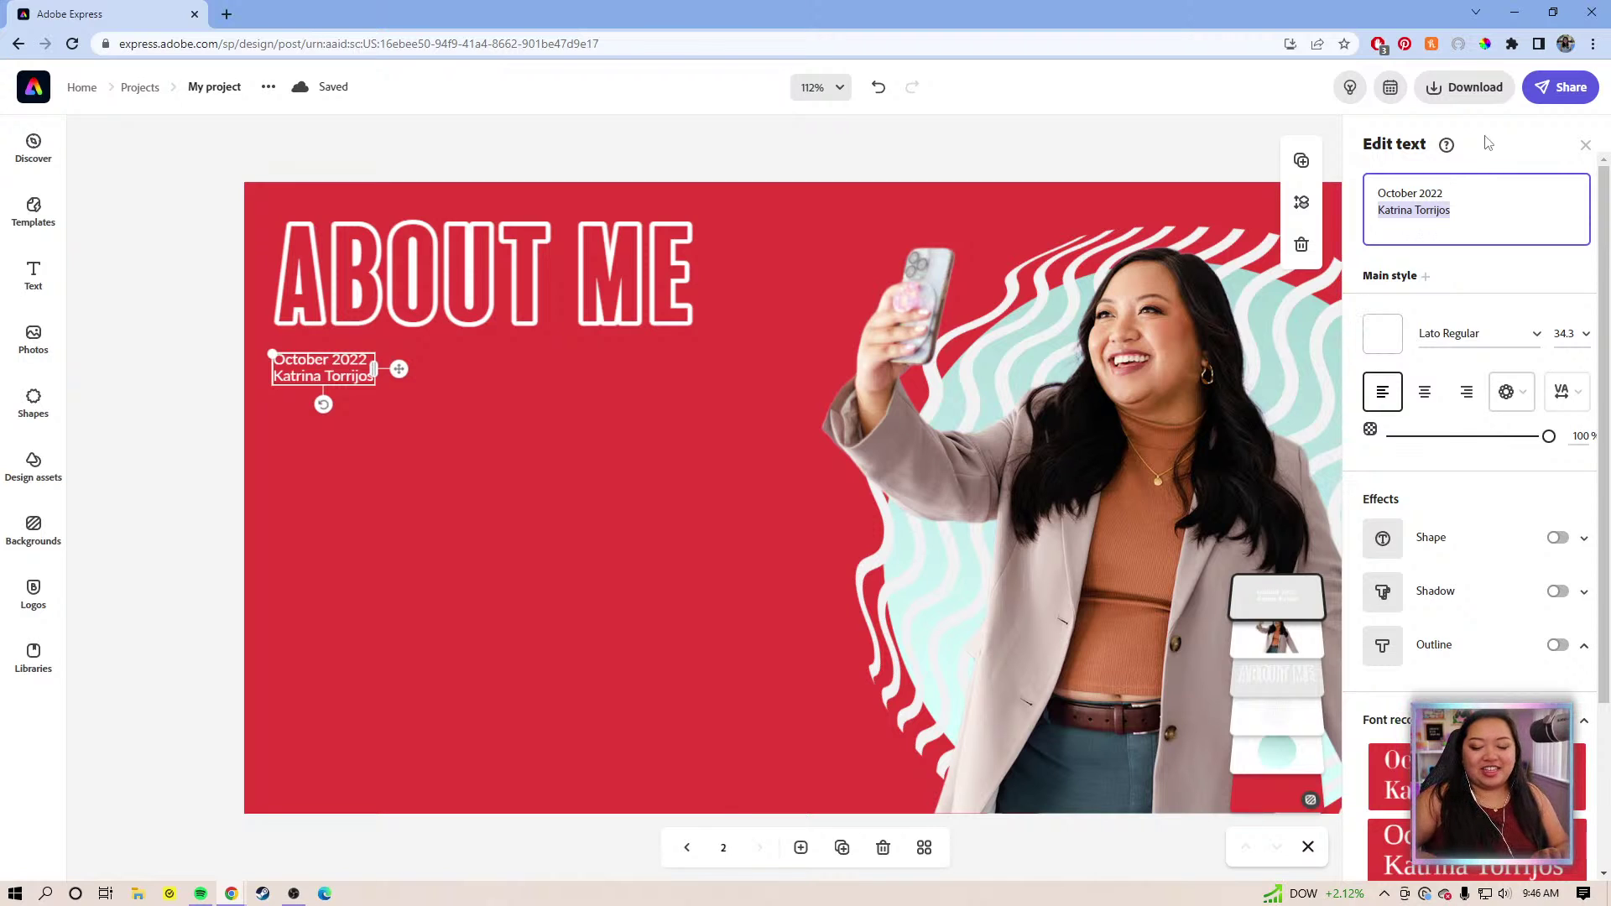
key(BackSpace)
key(BackSpace)
key(BackSpace)
key(BackSpace)
key(BackSpace)
key(BackSpace)
key(BackSpace)
key(BackSpace)
key(BackSpace)
key(BackSpace)
key(BackSpace)
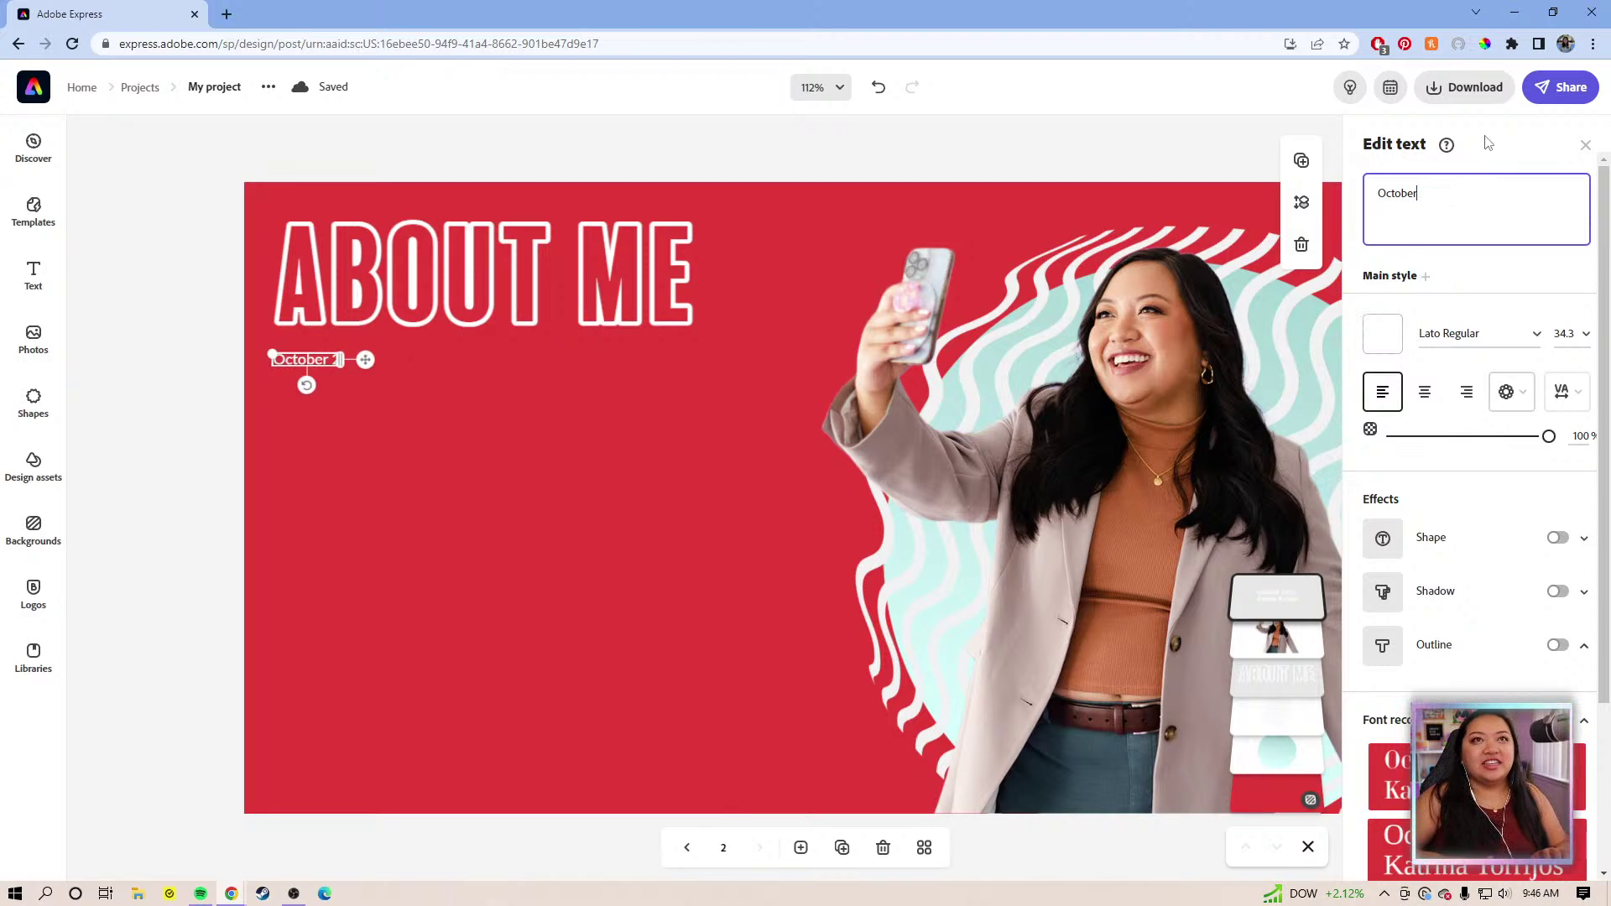
key(BackSpace)
key(BackSpace)
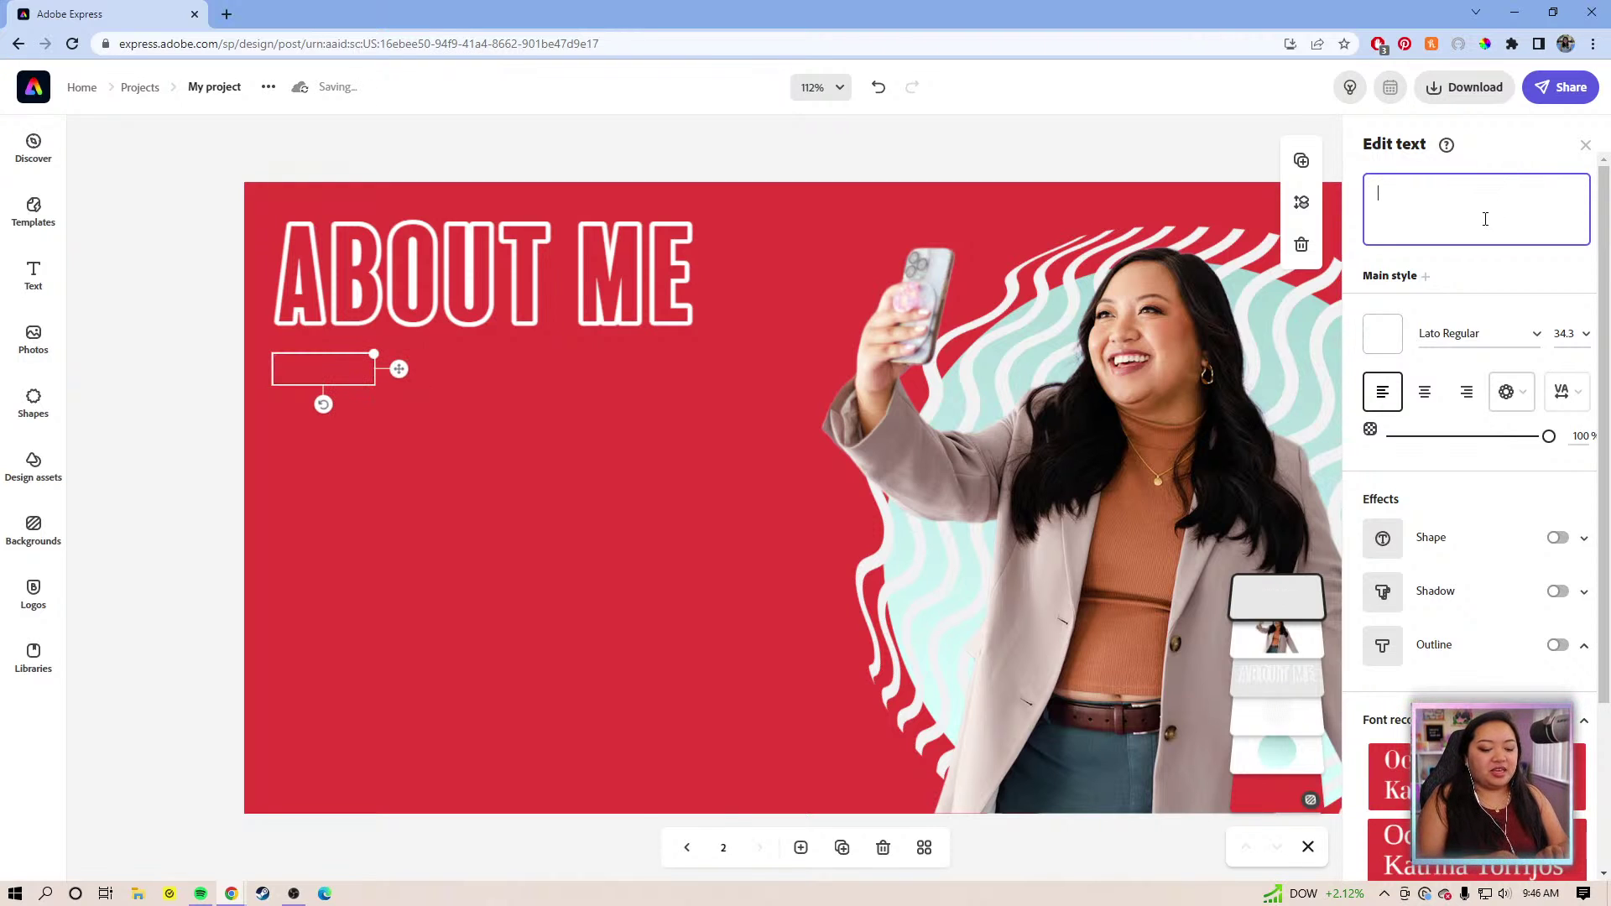
Enter "Hi! My name is" plus the presenter's first name and an exclamation mark, and widen the text box to fit one line
text(Hi!)
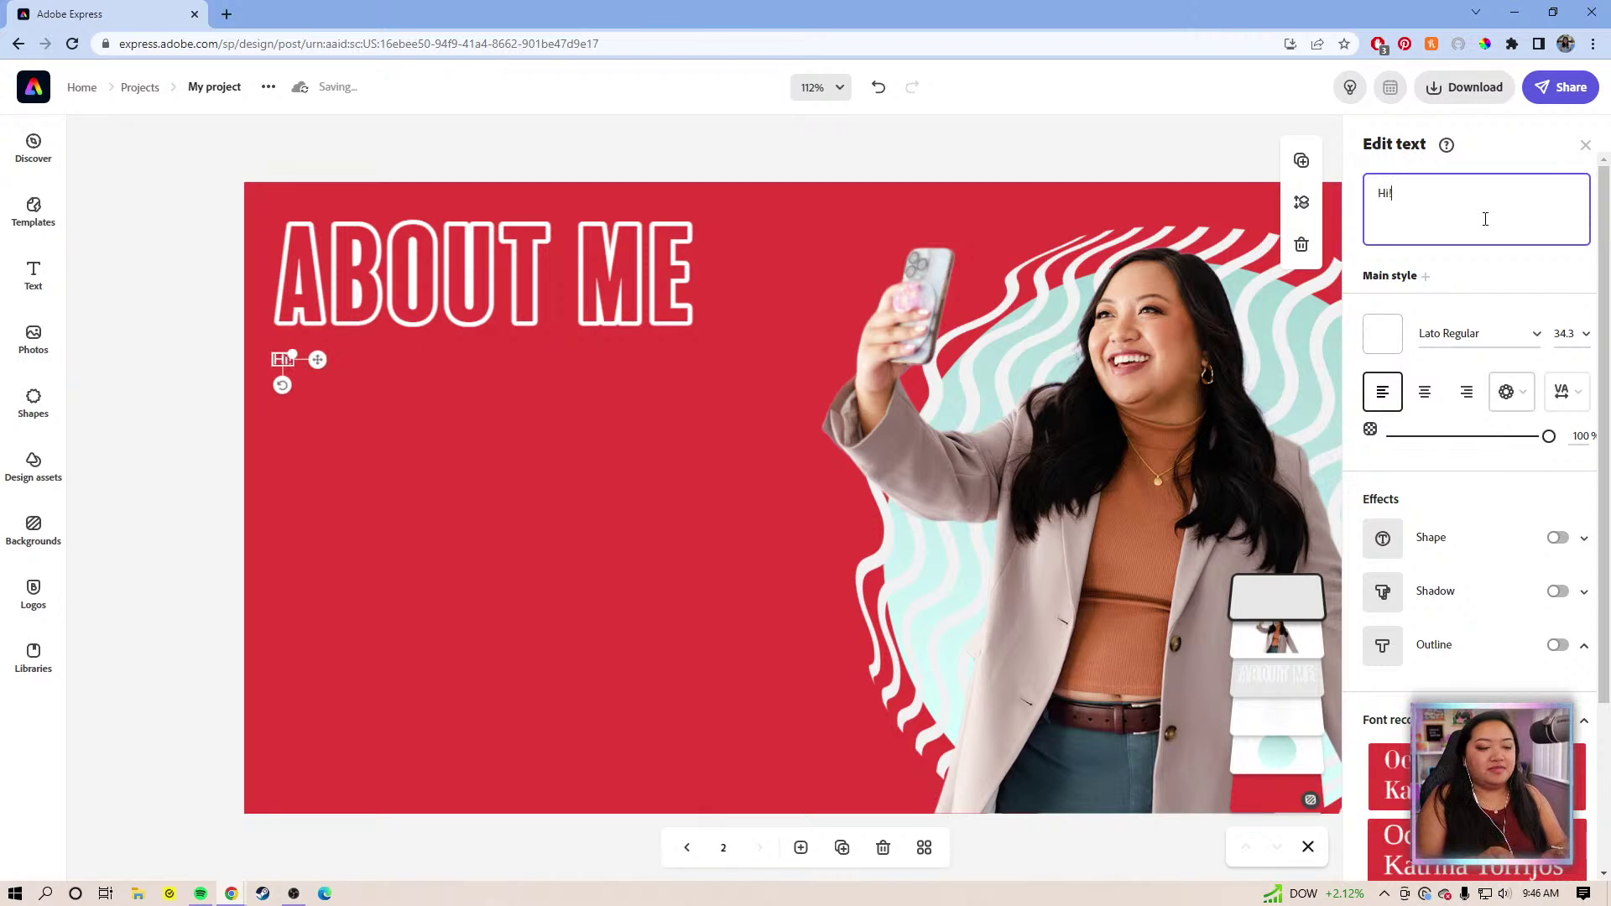
text( My)
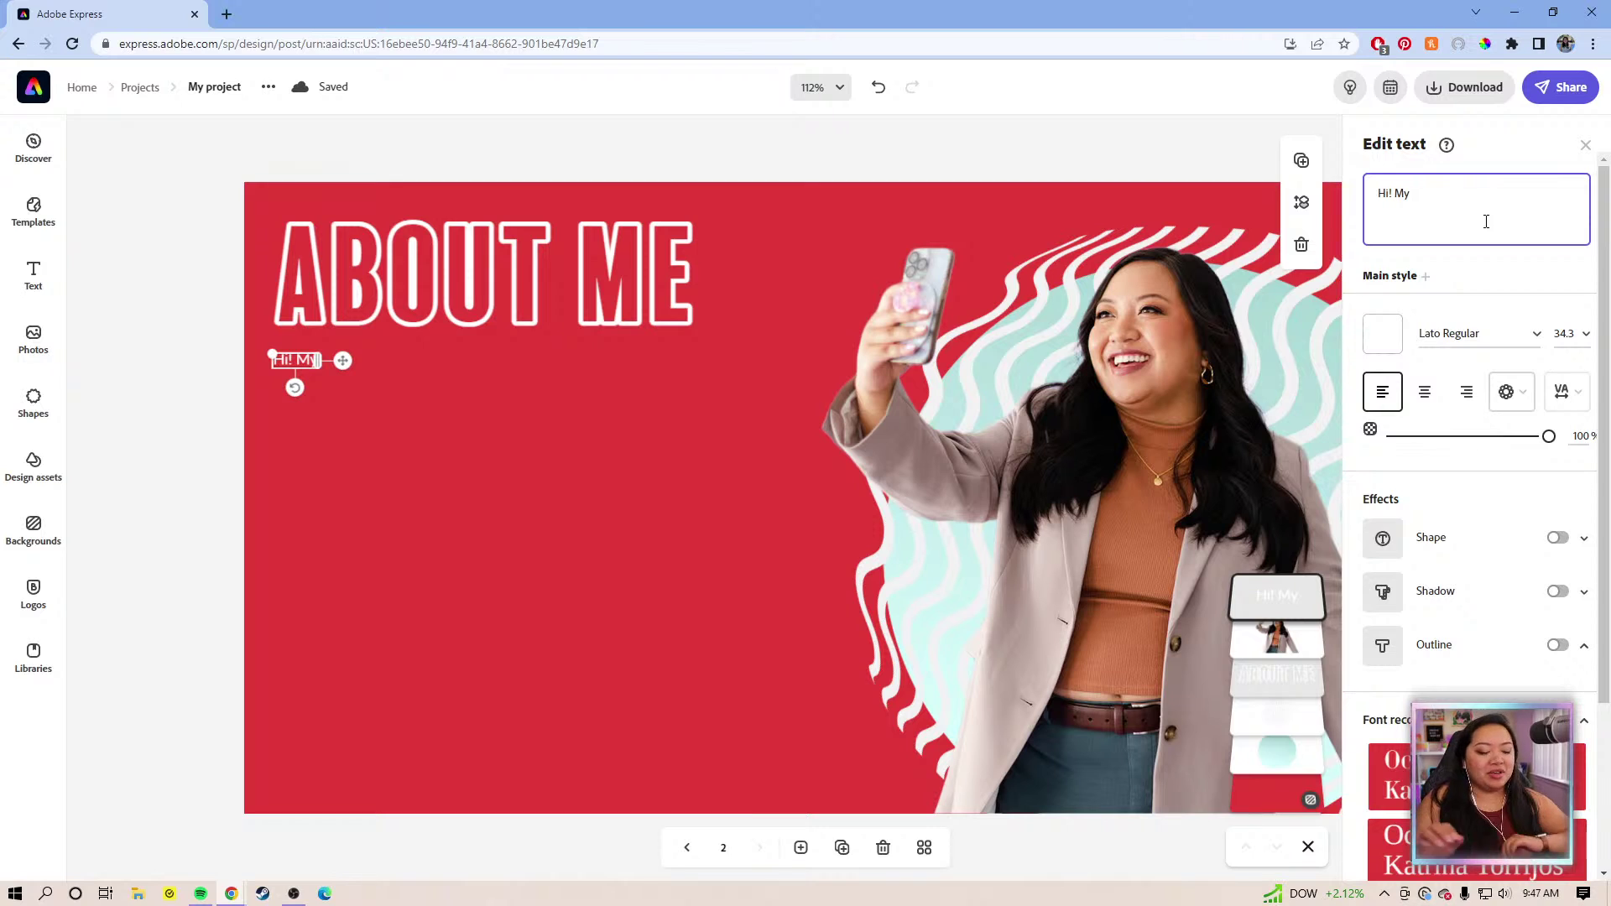
text(name is )
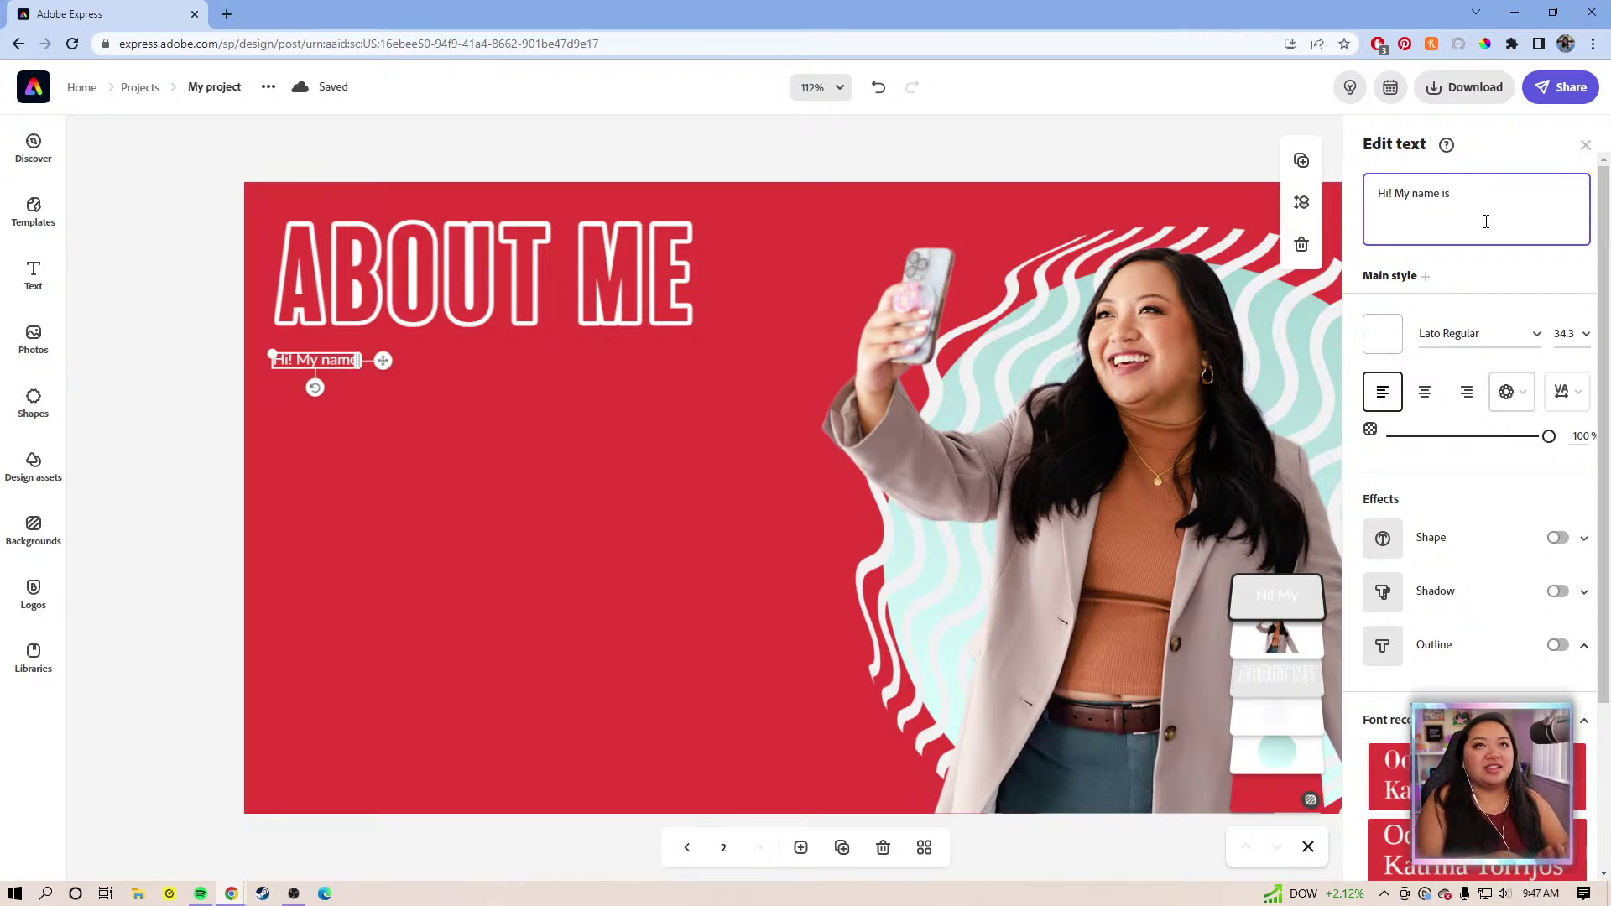
text(Katrina)
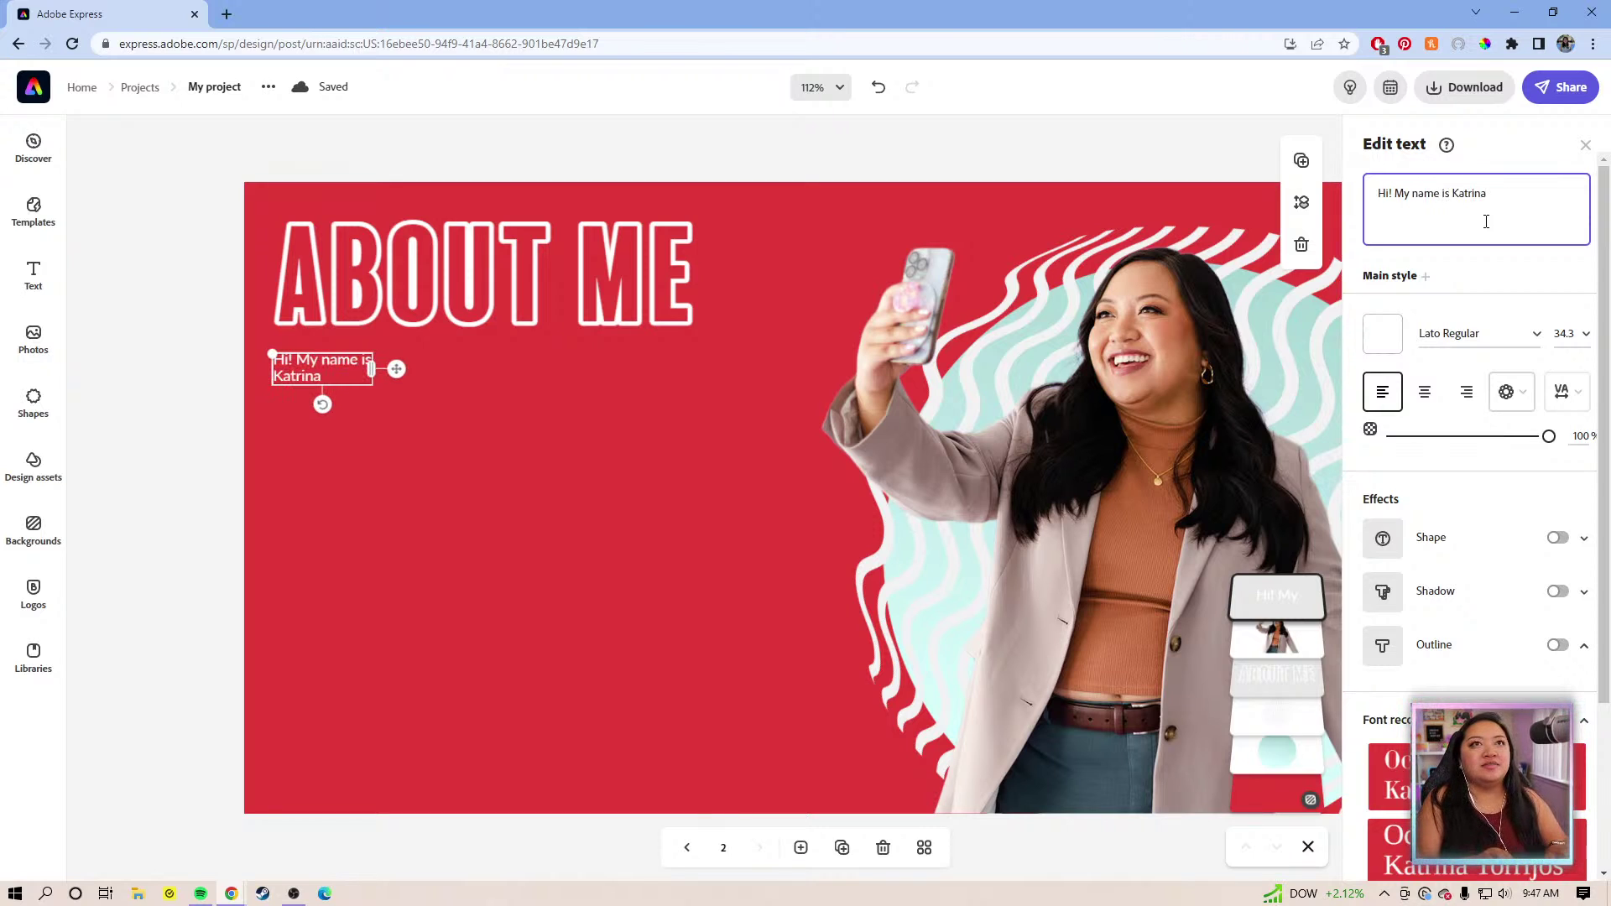
text(~)
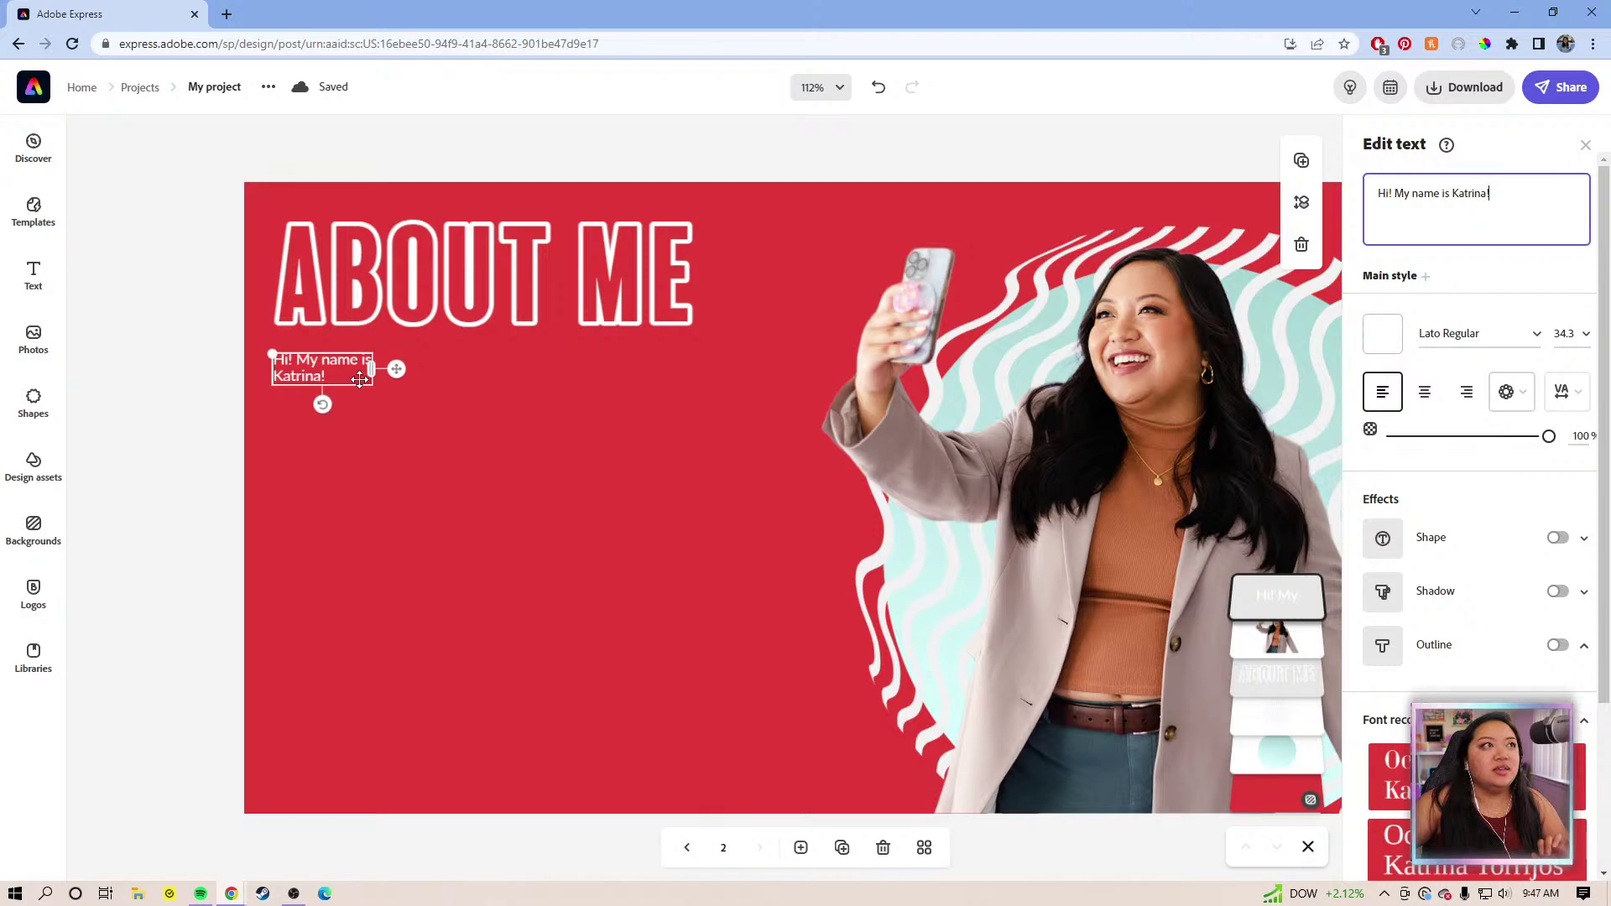
drag(381, 369, 490, 373)
Add "I am the Adobe Express Evangelist" on a new line below the greeting
click(1514, 224)
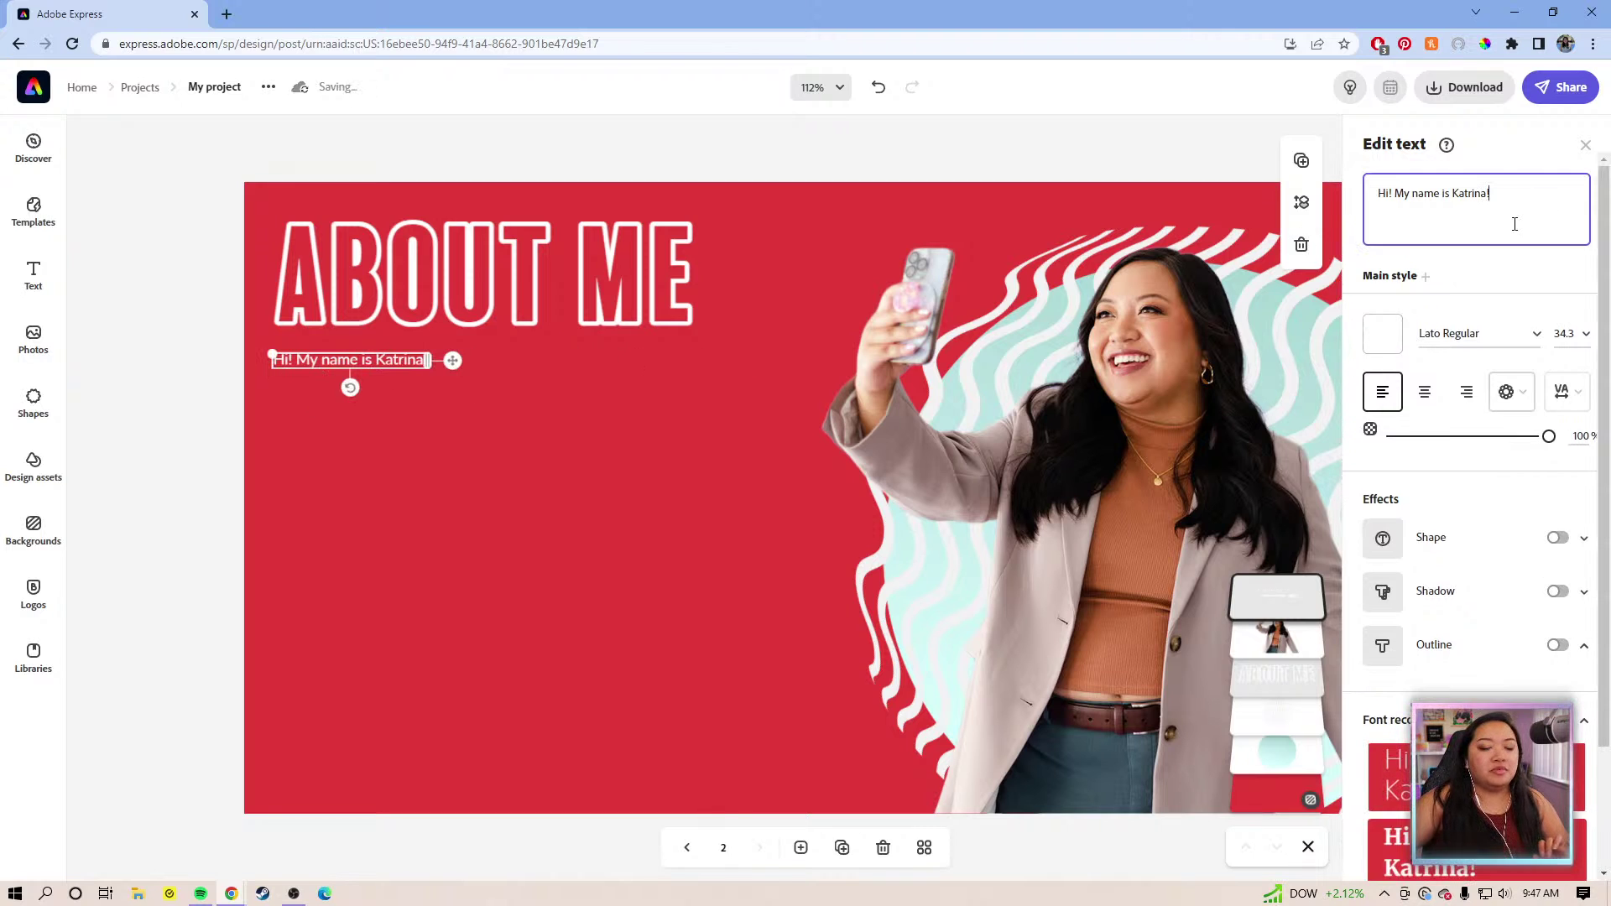
key(Return)
text(a)
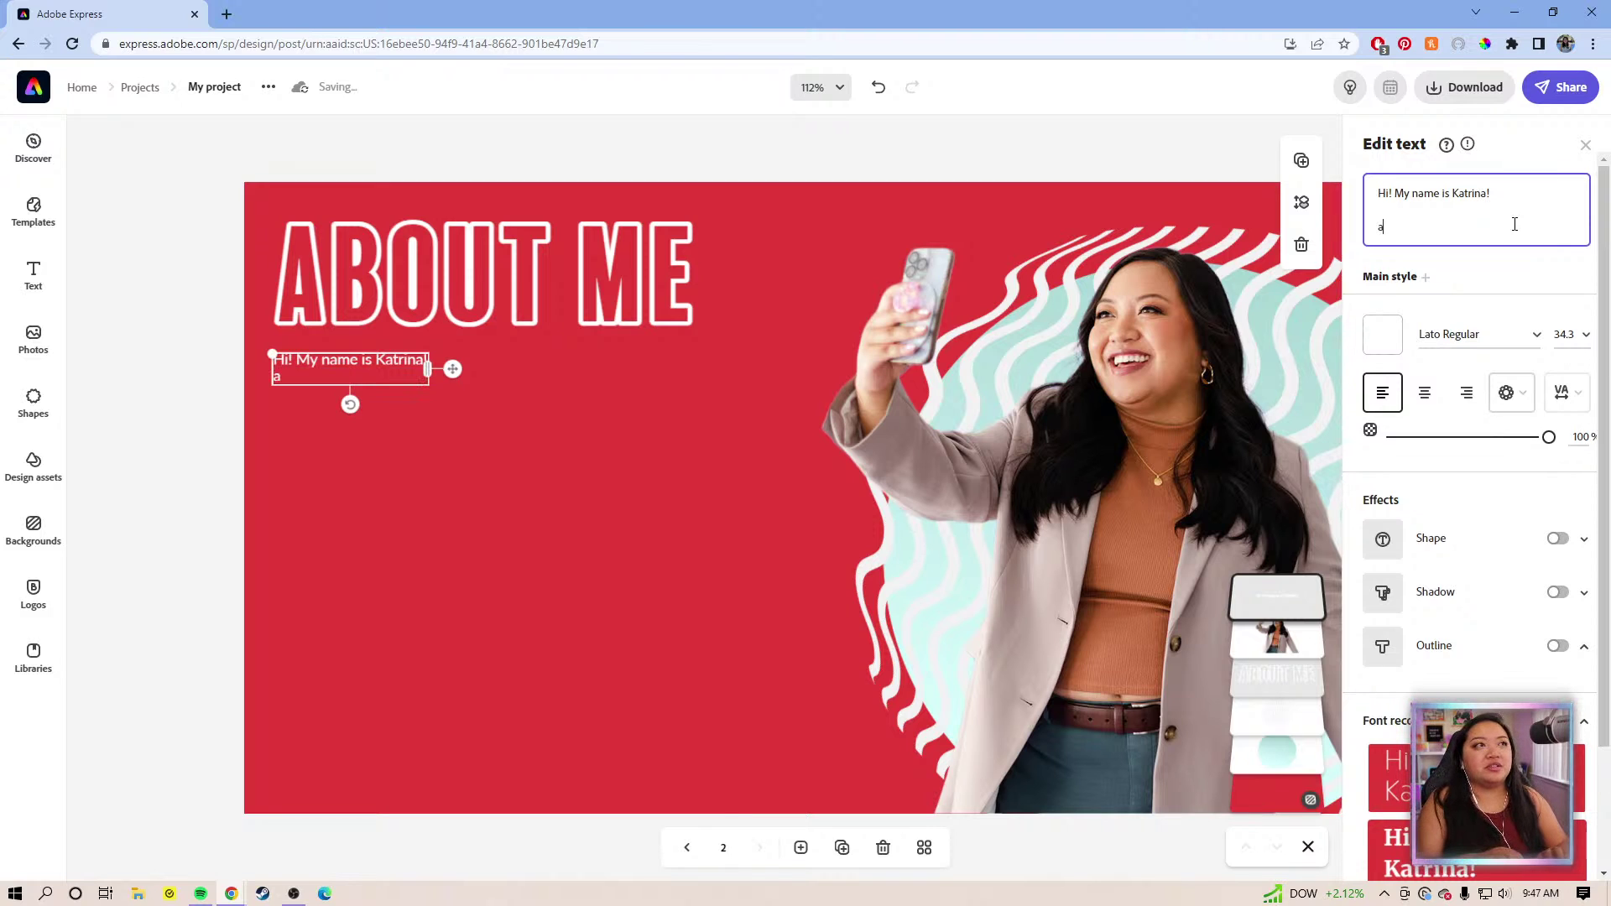
key(BackSpace)
key(BackSpace)
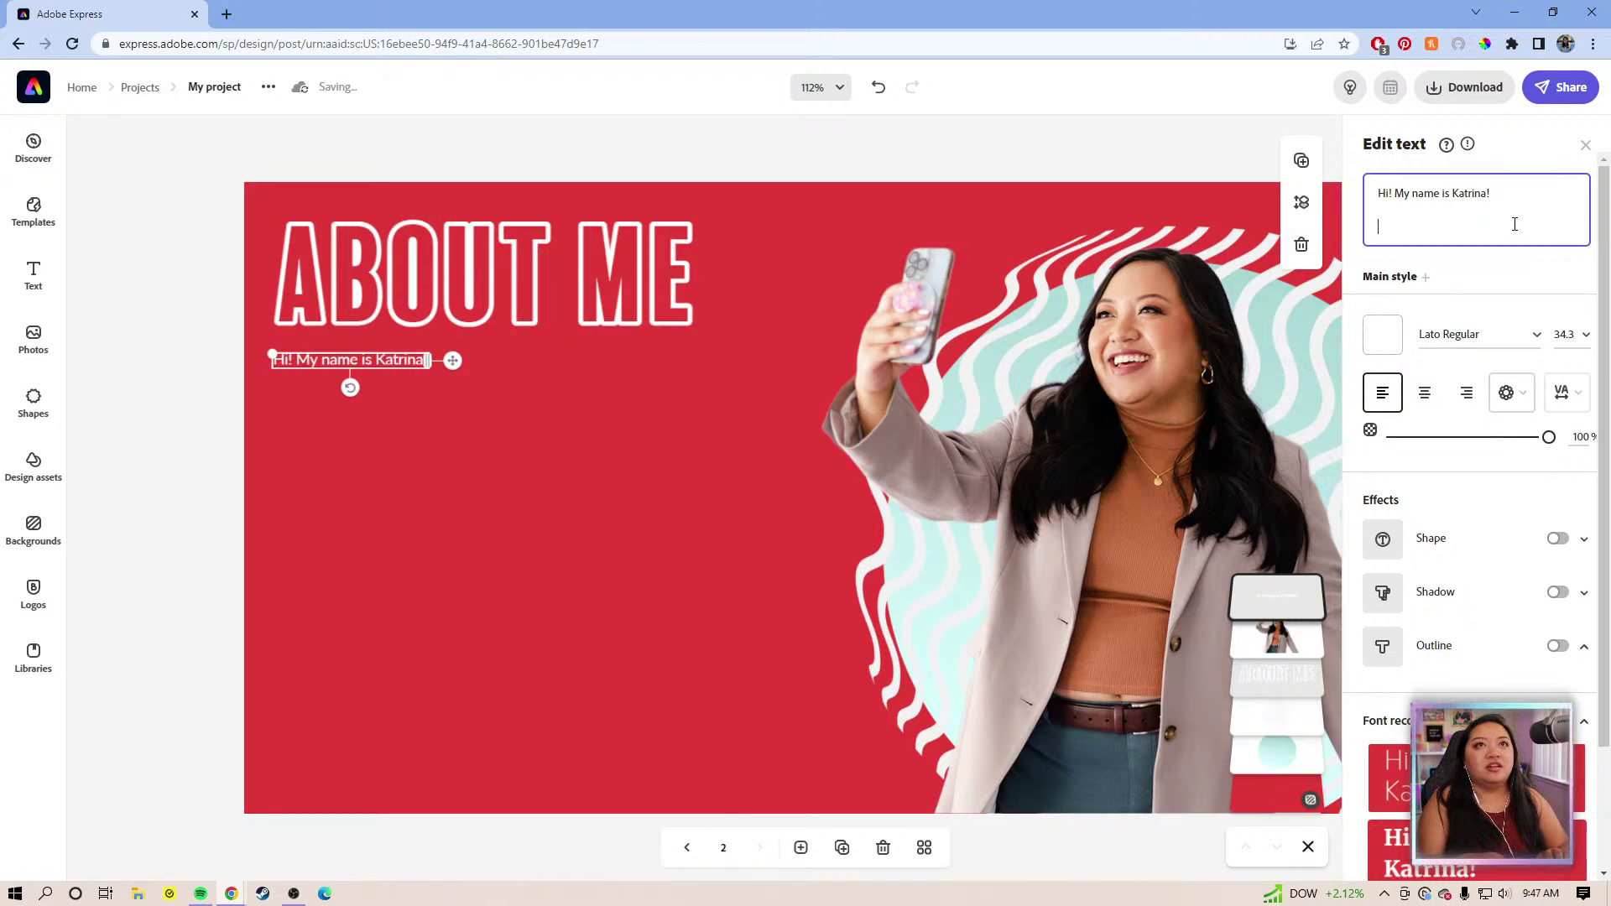
text(I am the)
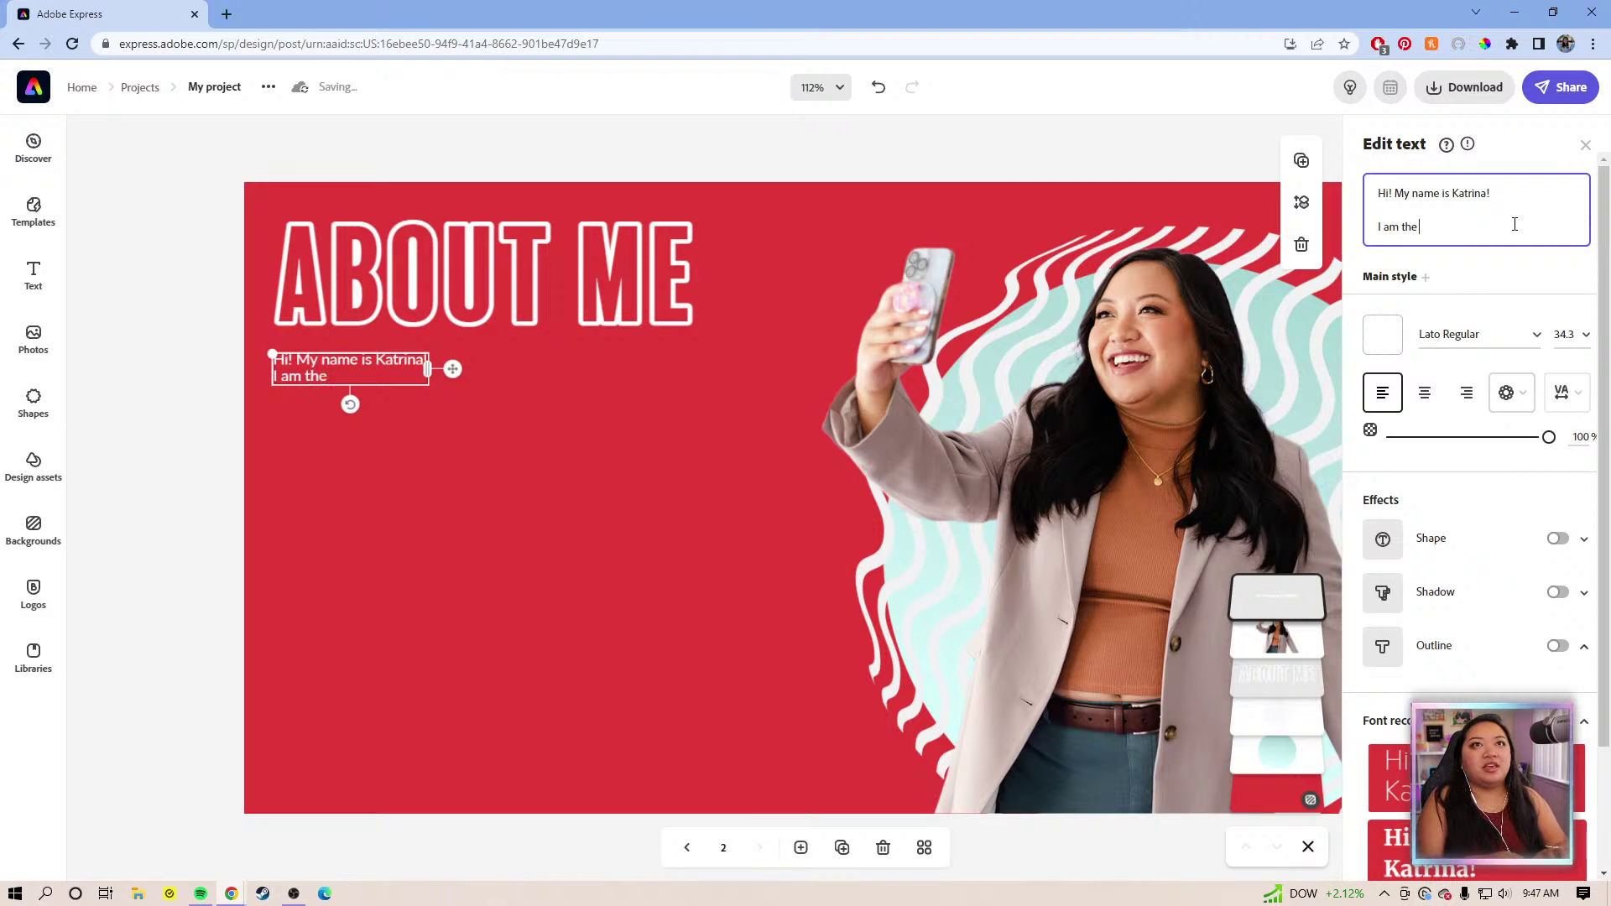
text( Adobe Expres)
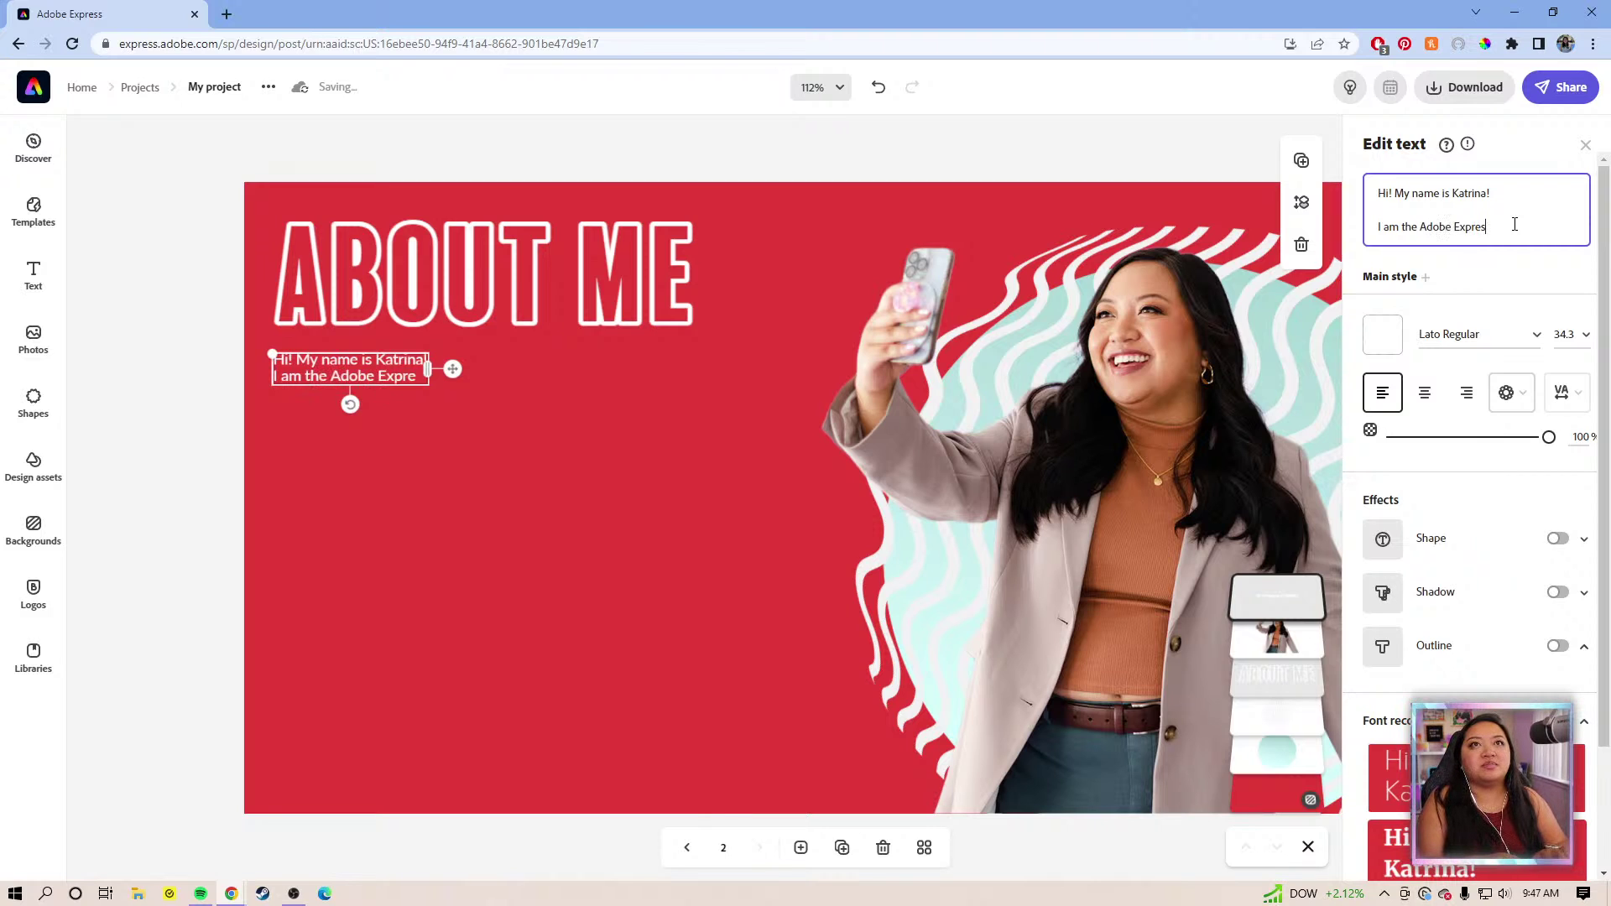
text(s Evang)
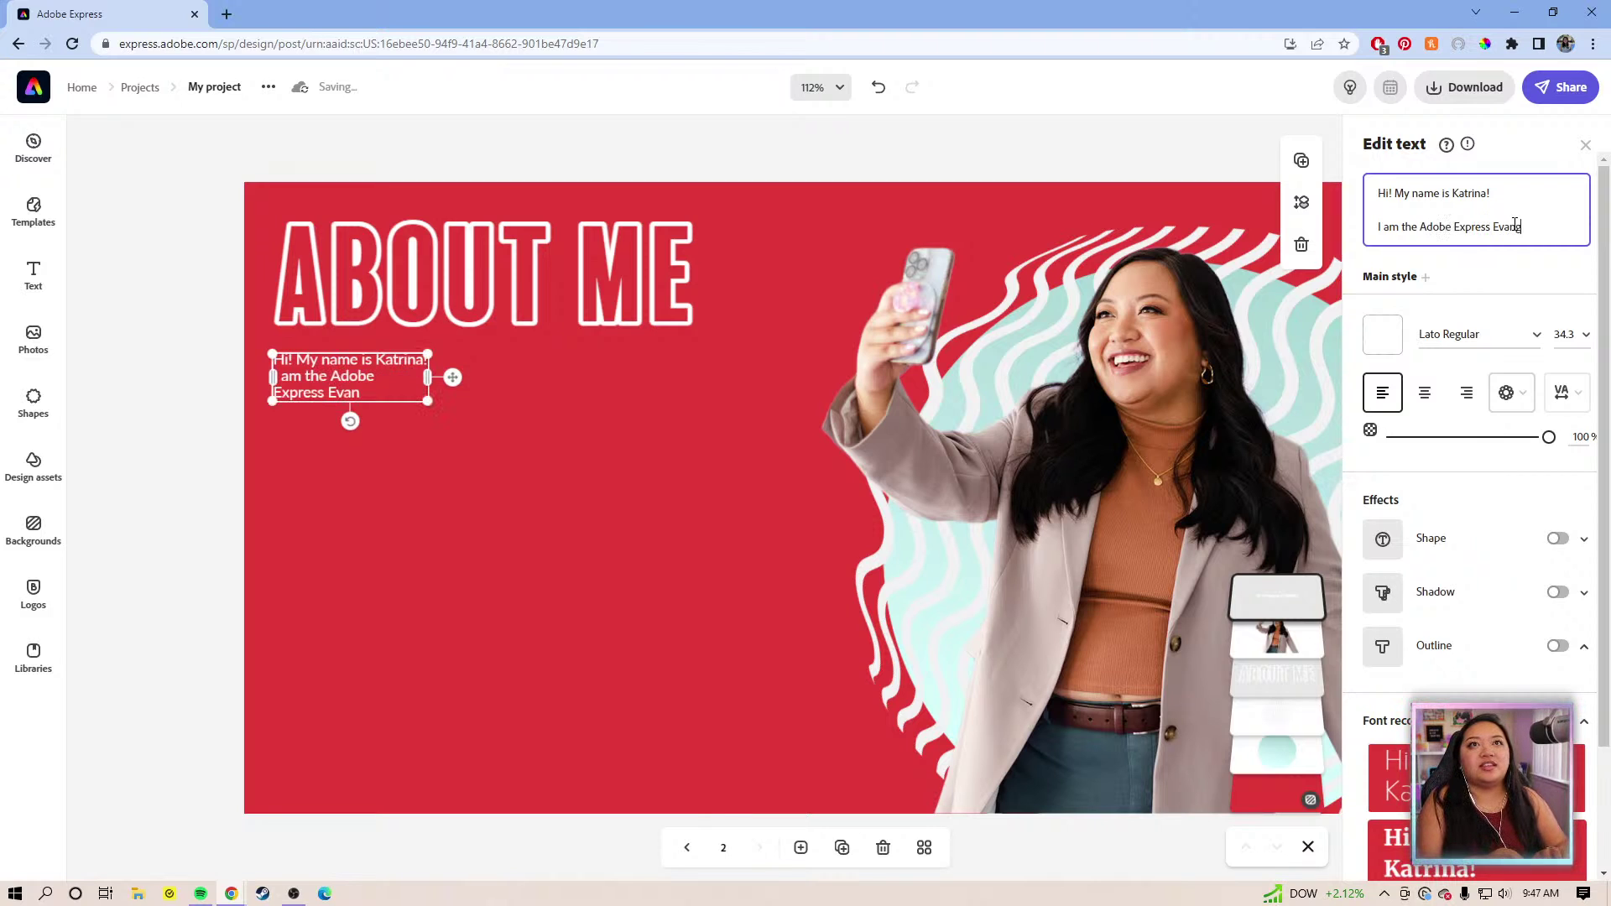
text(elist)
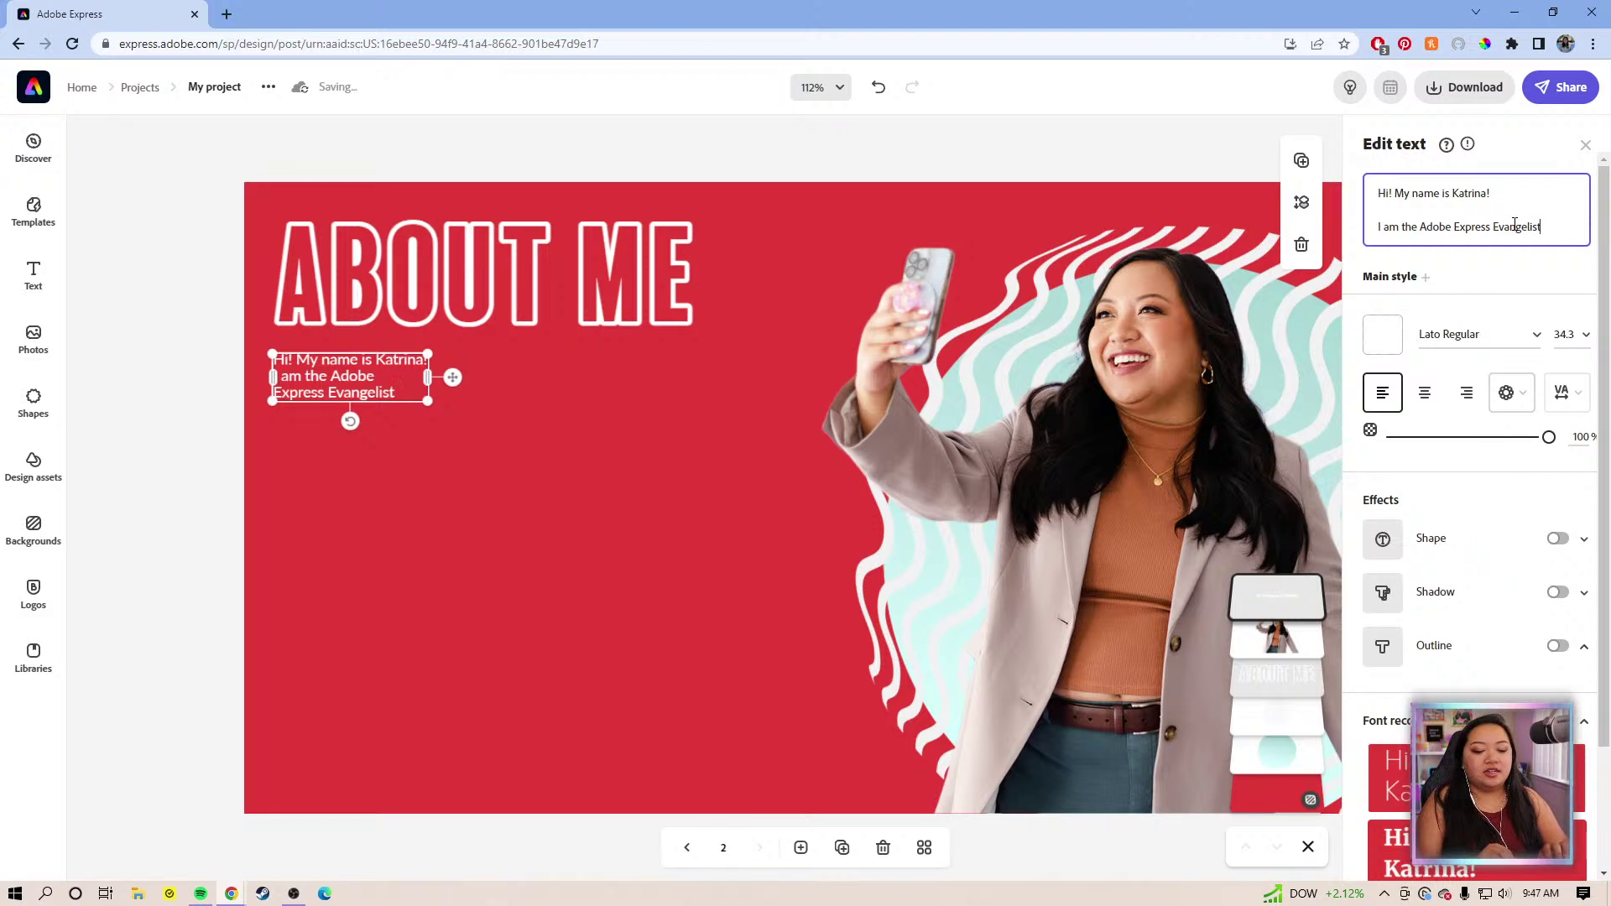
Continue the text with ". I stream on Adobe Live and make YouTube videos for Adobe Express :)" and widen its box to about the headline's width
text(. I stream on Adobe Live)
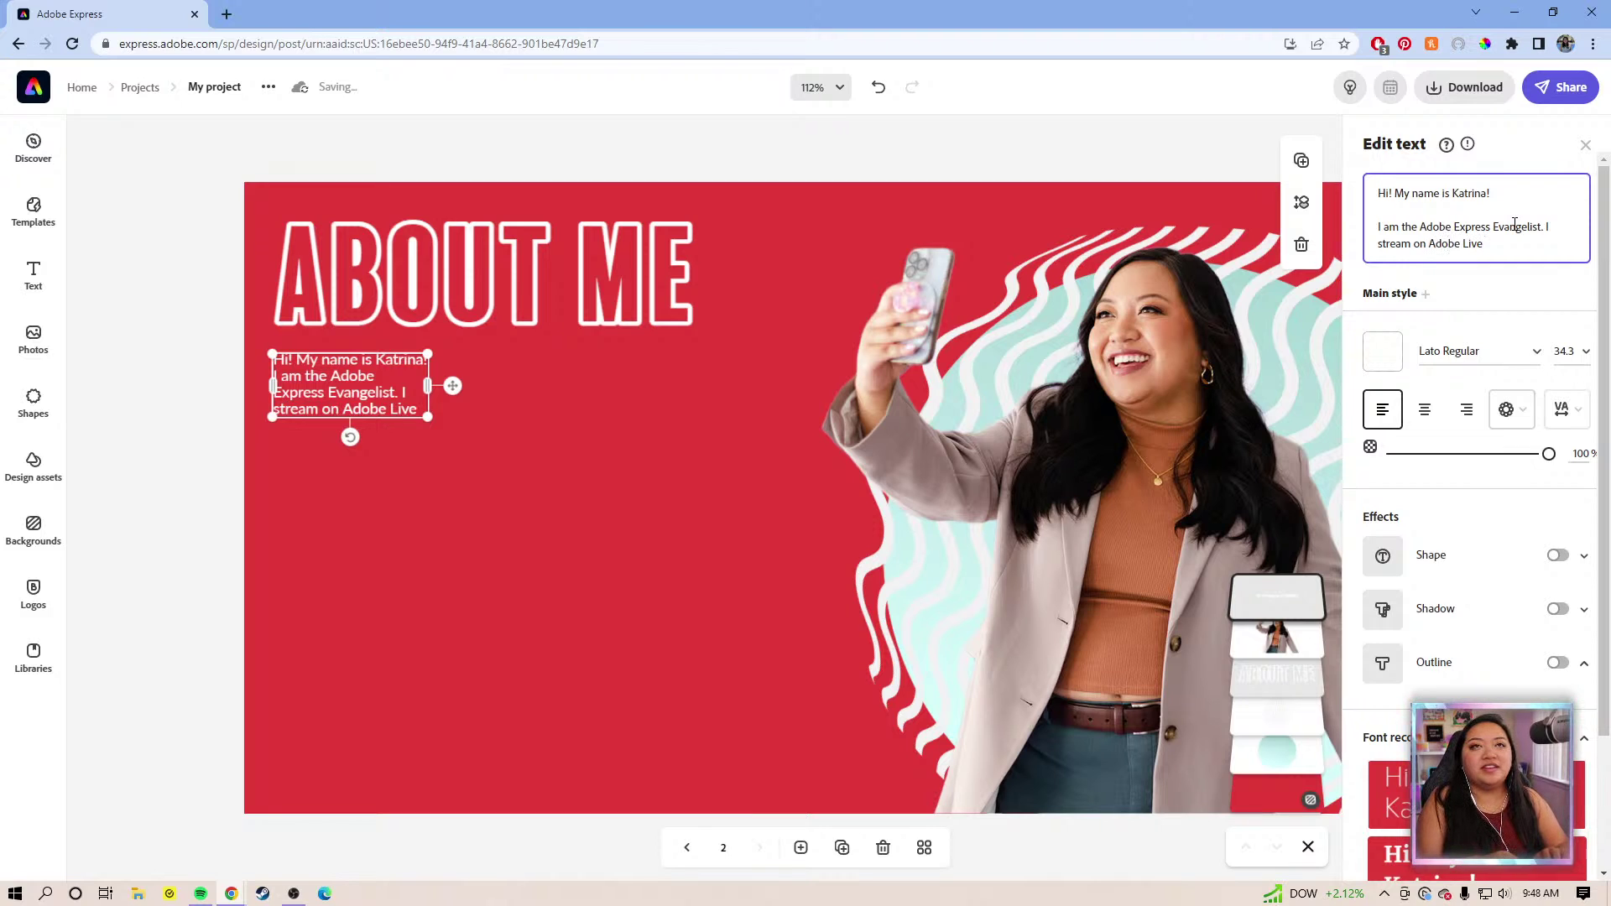
text( and m)
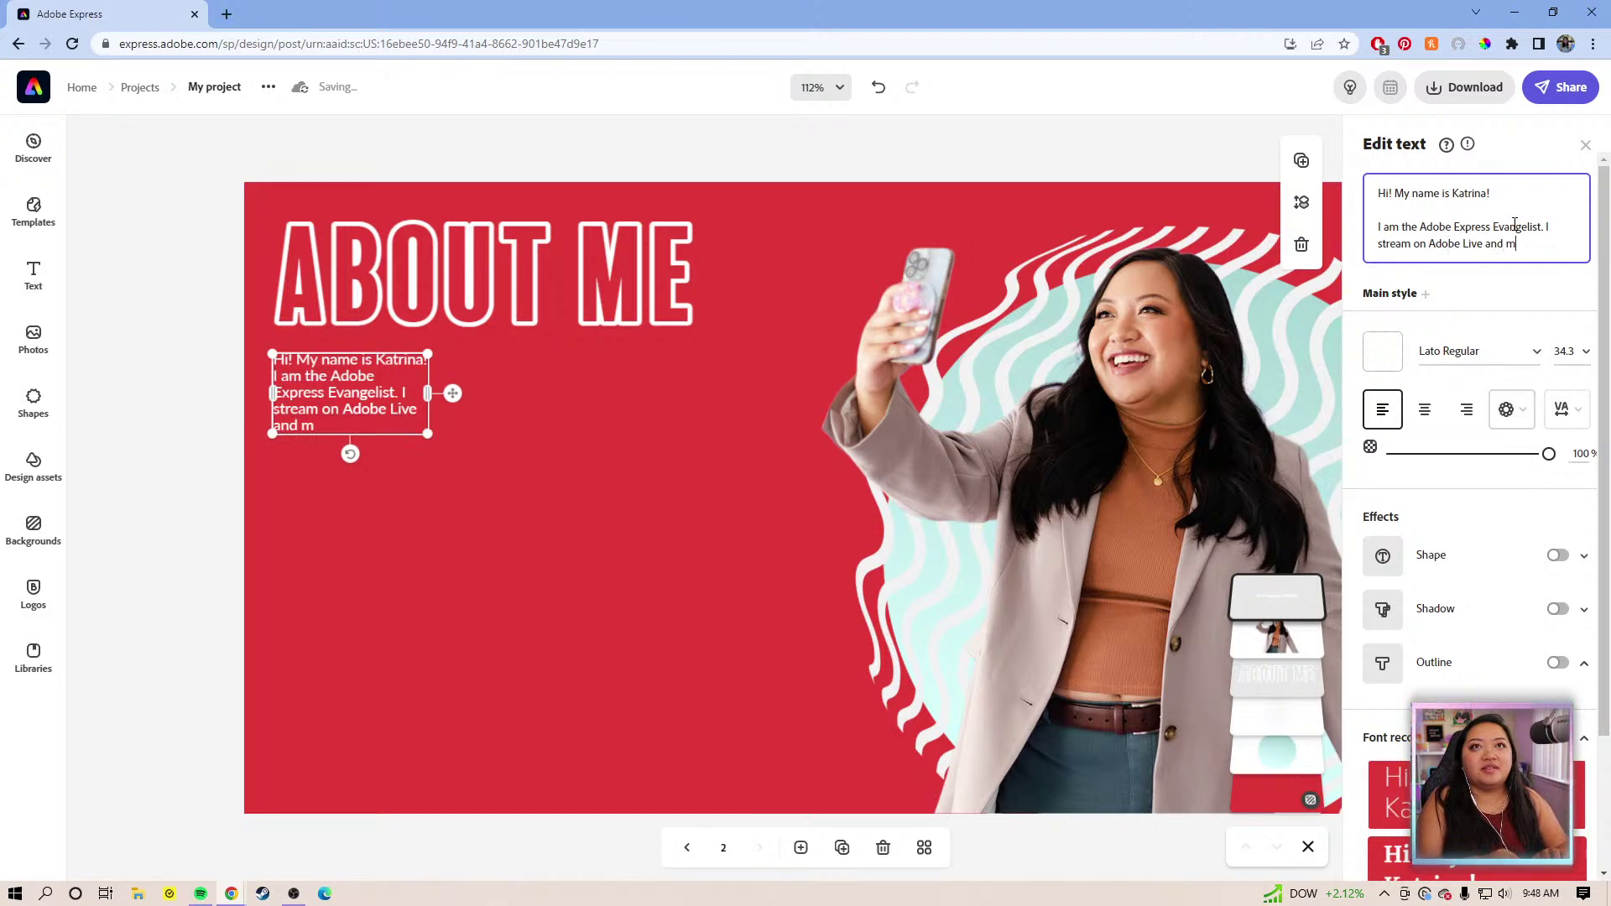
text(ake videos)
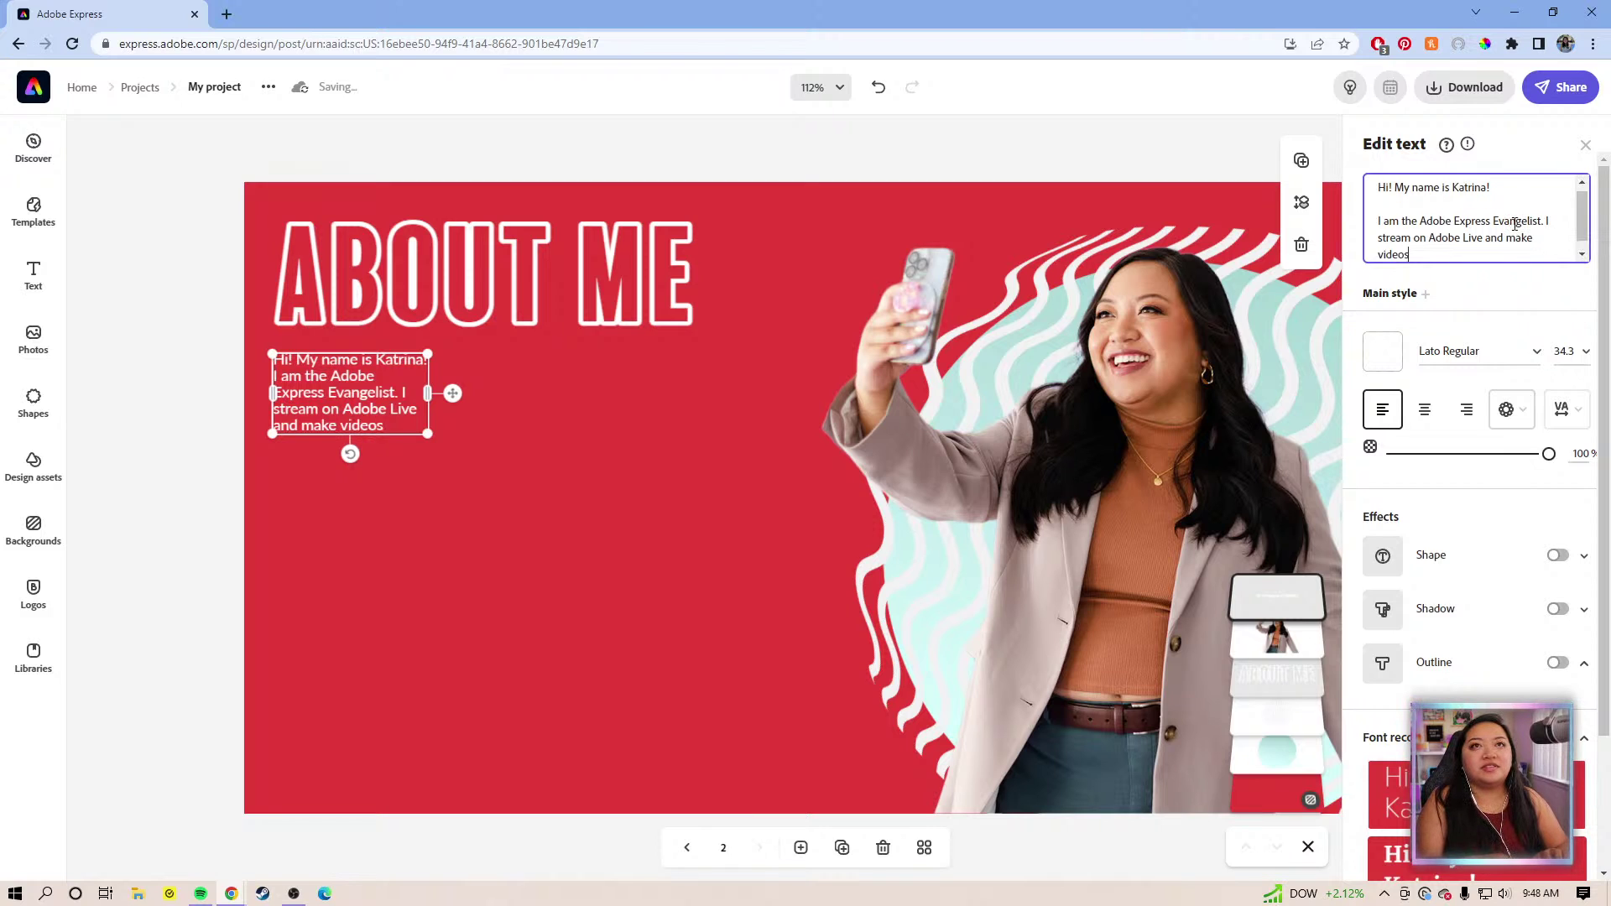
key(BackSpace)
key(BackSpace)
key(BackSpace)
key(BackSpace)
key(BackSpace)
key(BackSpace)
text(You)
text(Tube v)
text(os for A)
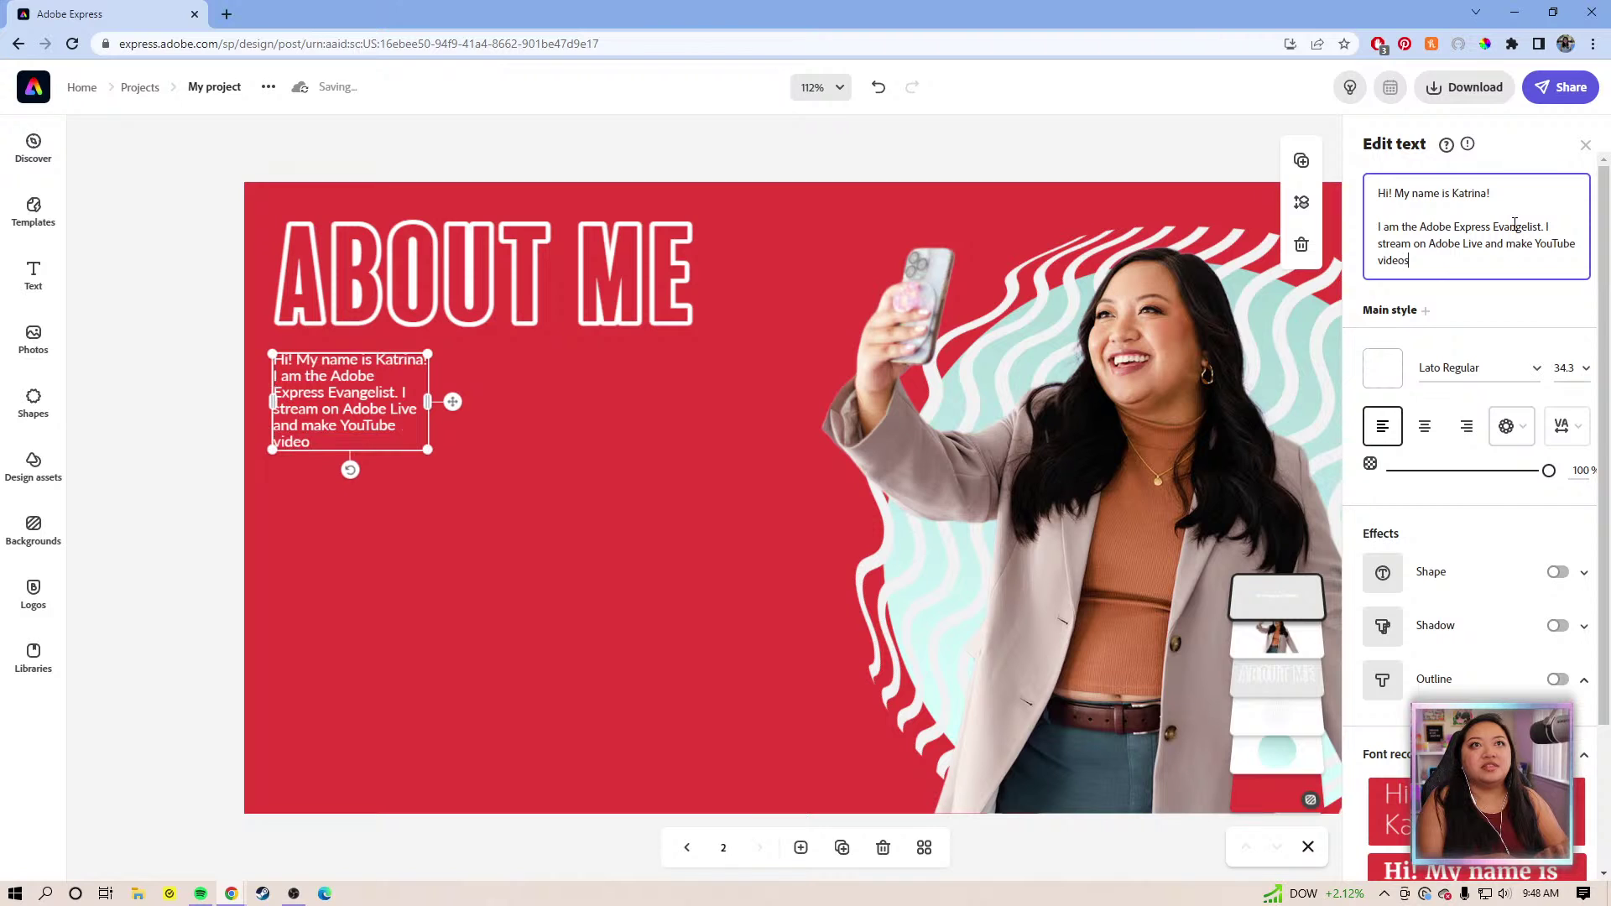
text(dobe Expres)
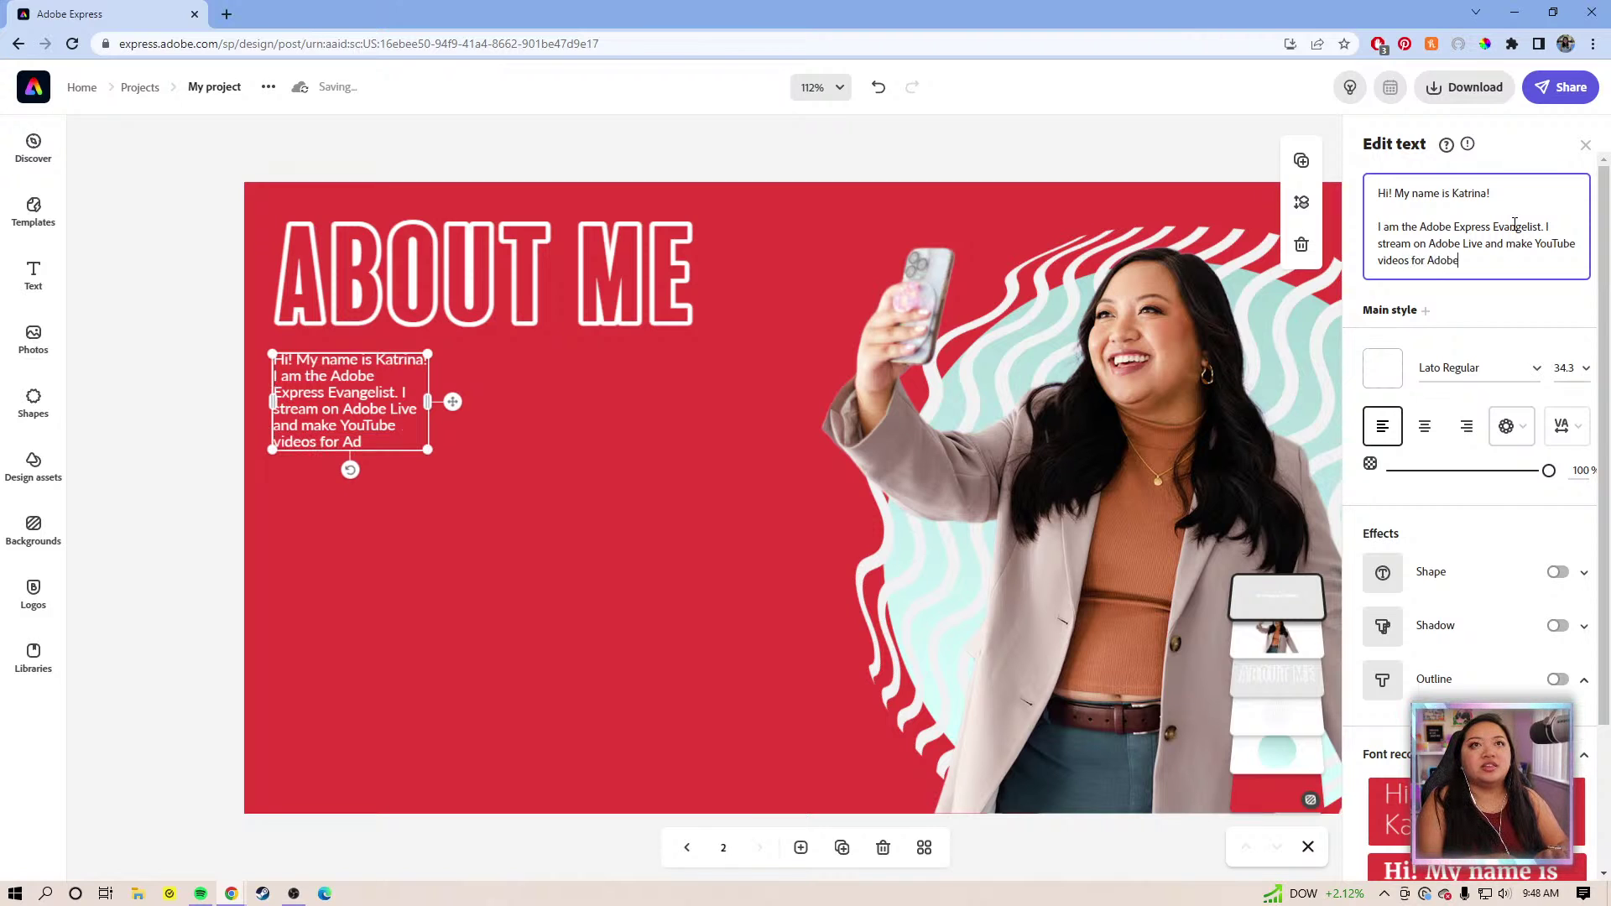
text(s)
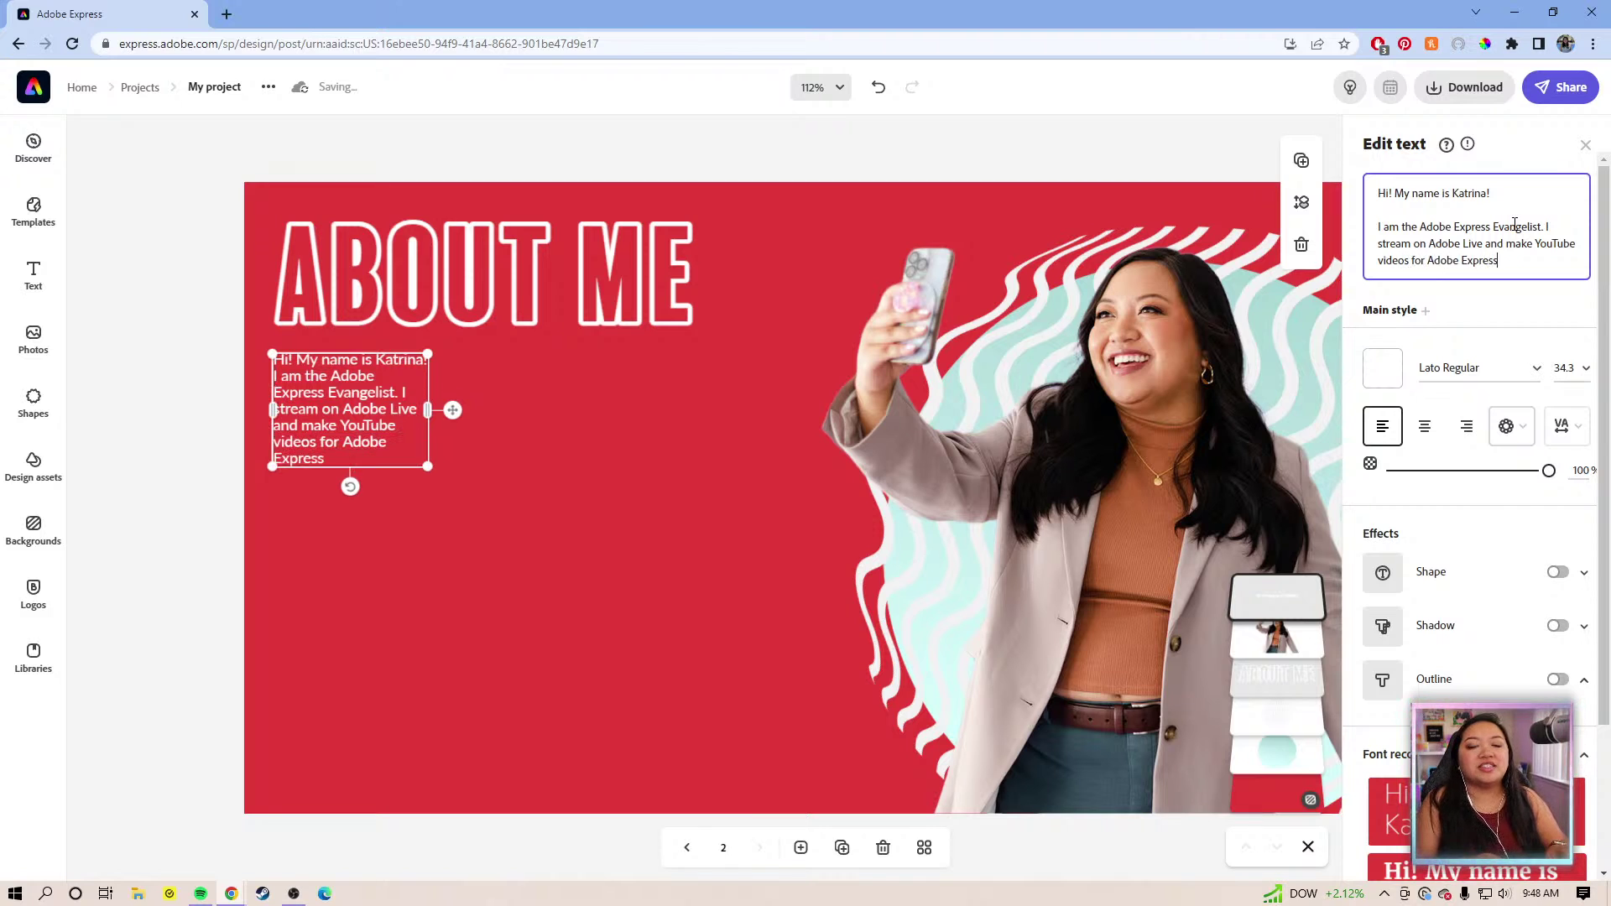
text( :))
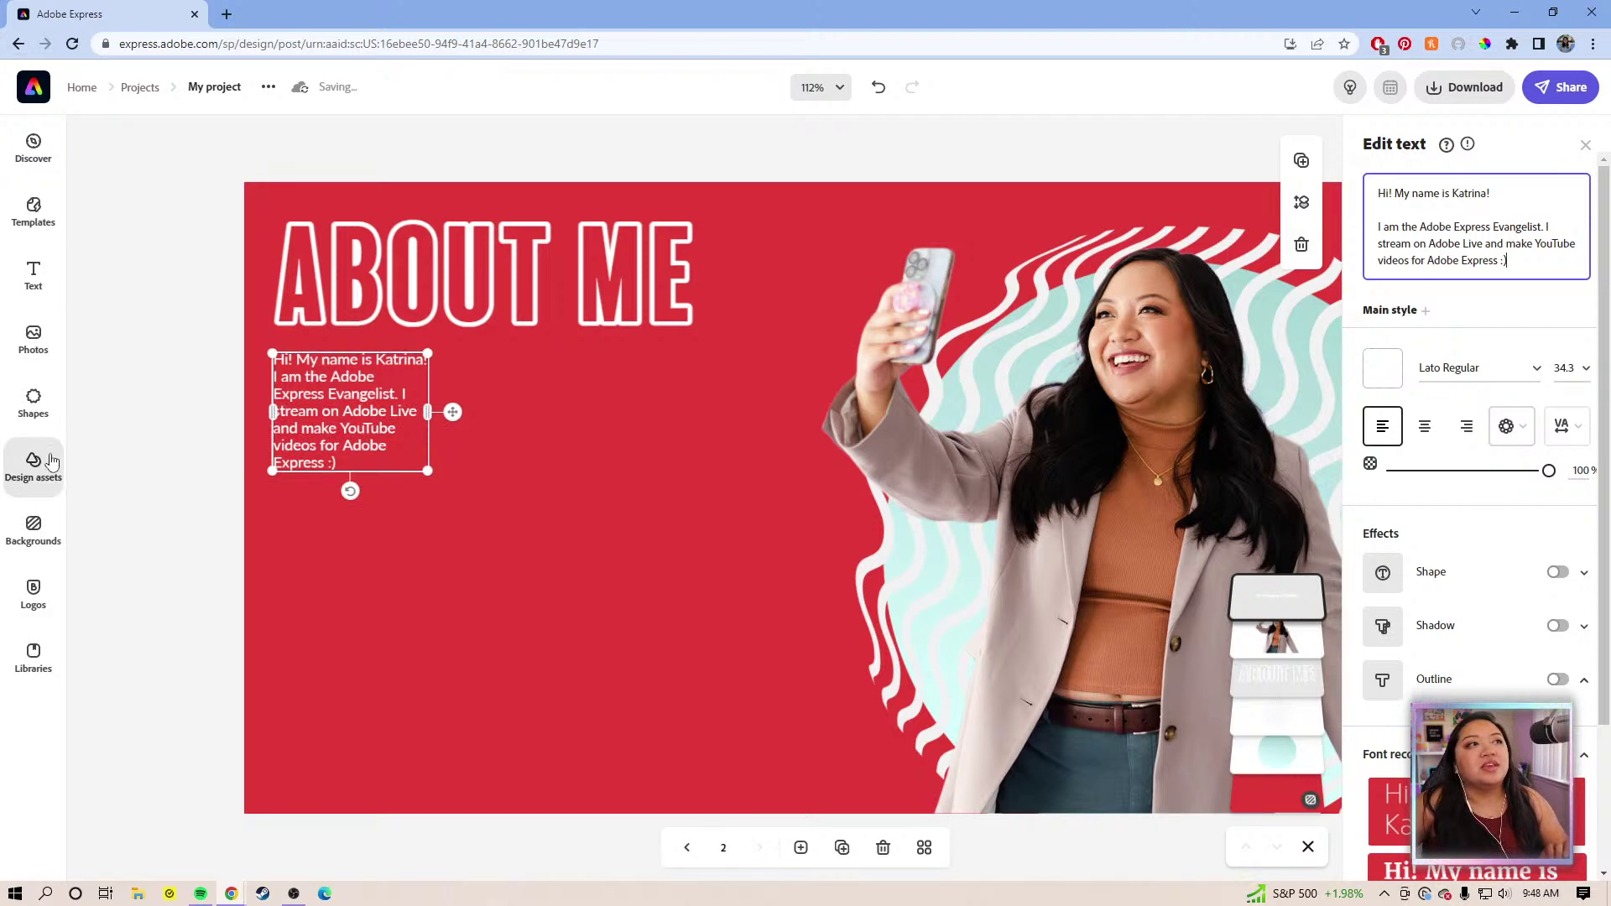
drag(428, 411, 710, 396)
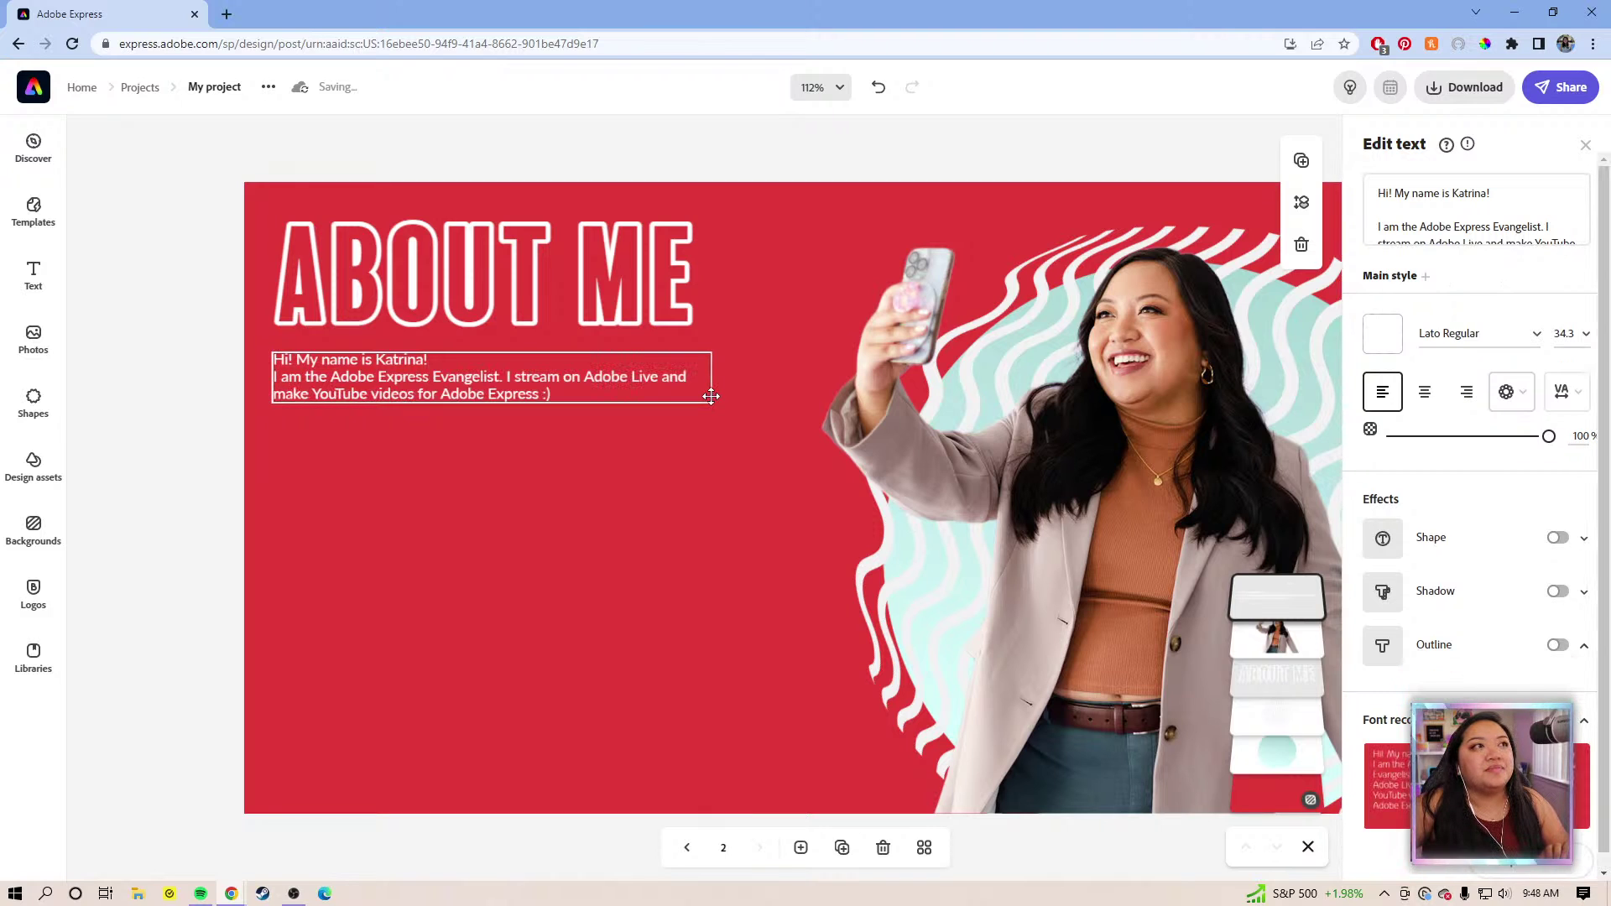
Move the bio text slightly lower beneath the headline and select its greeting line for editing
click(481, 379)
drag(481, 379, 481, 382)
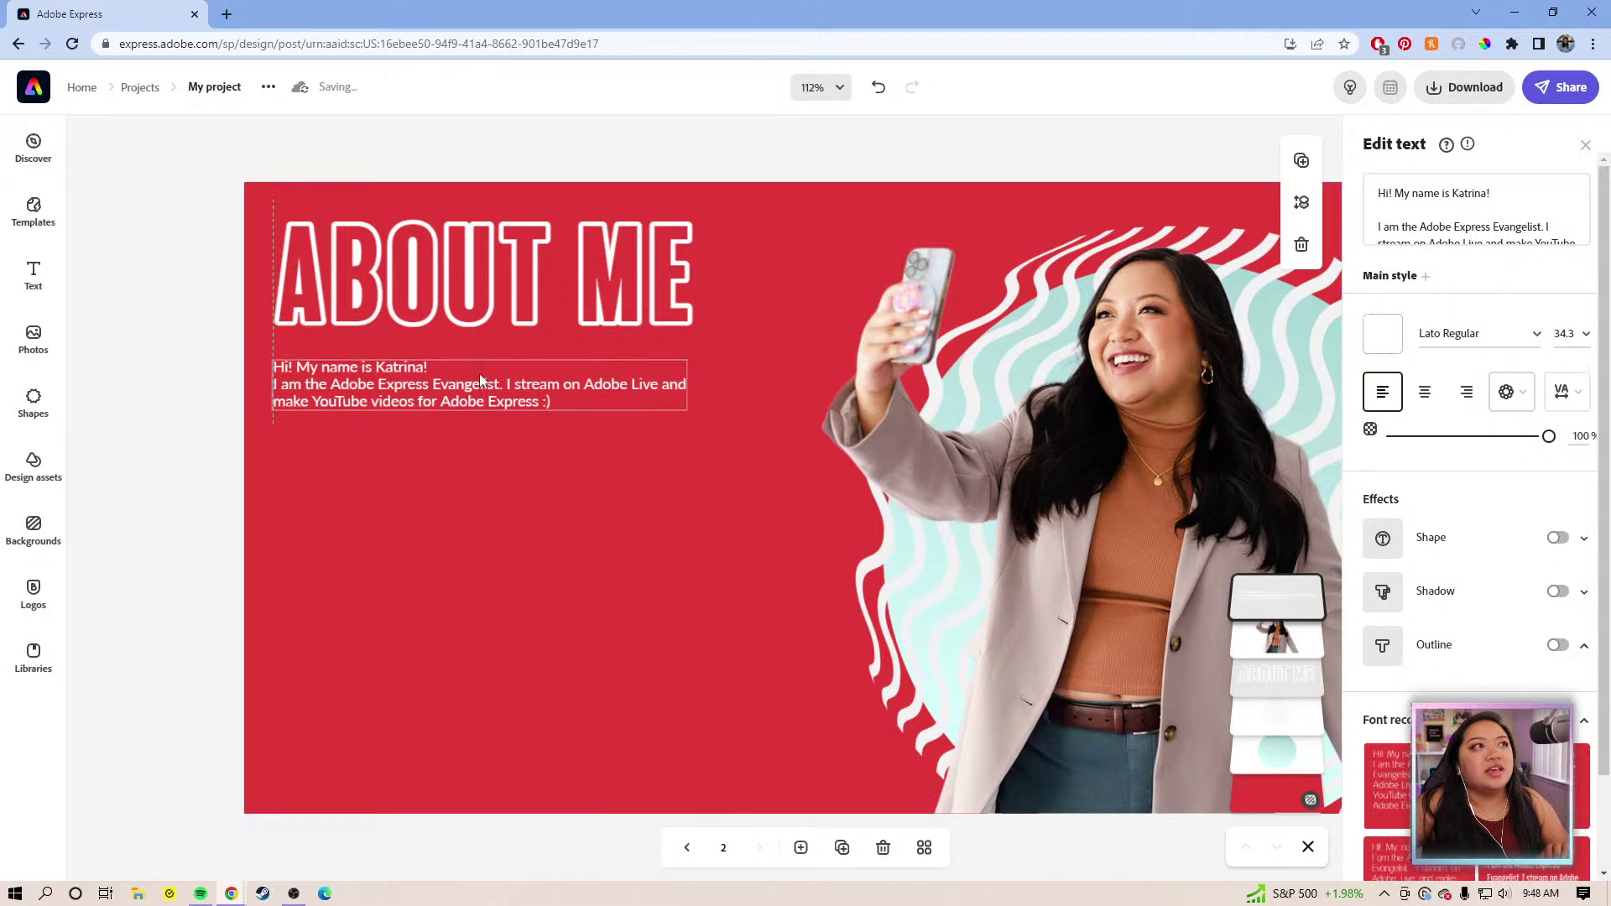
click(1483, 191)
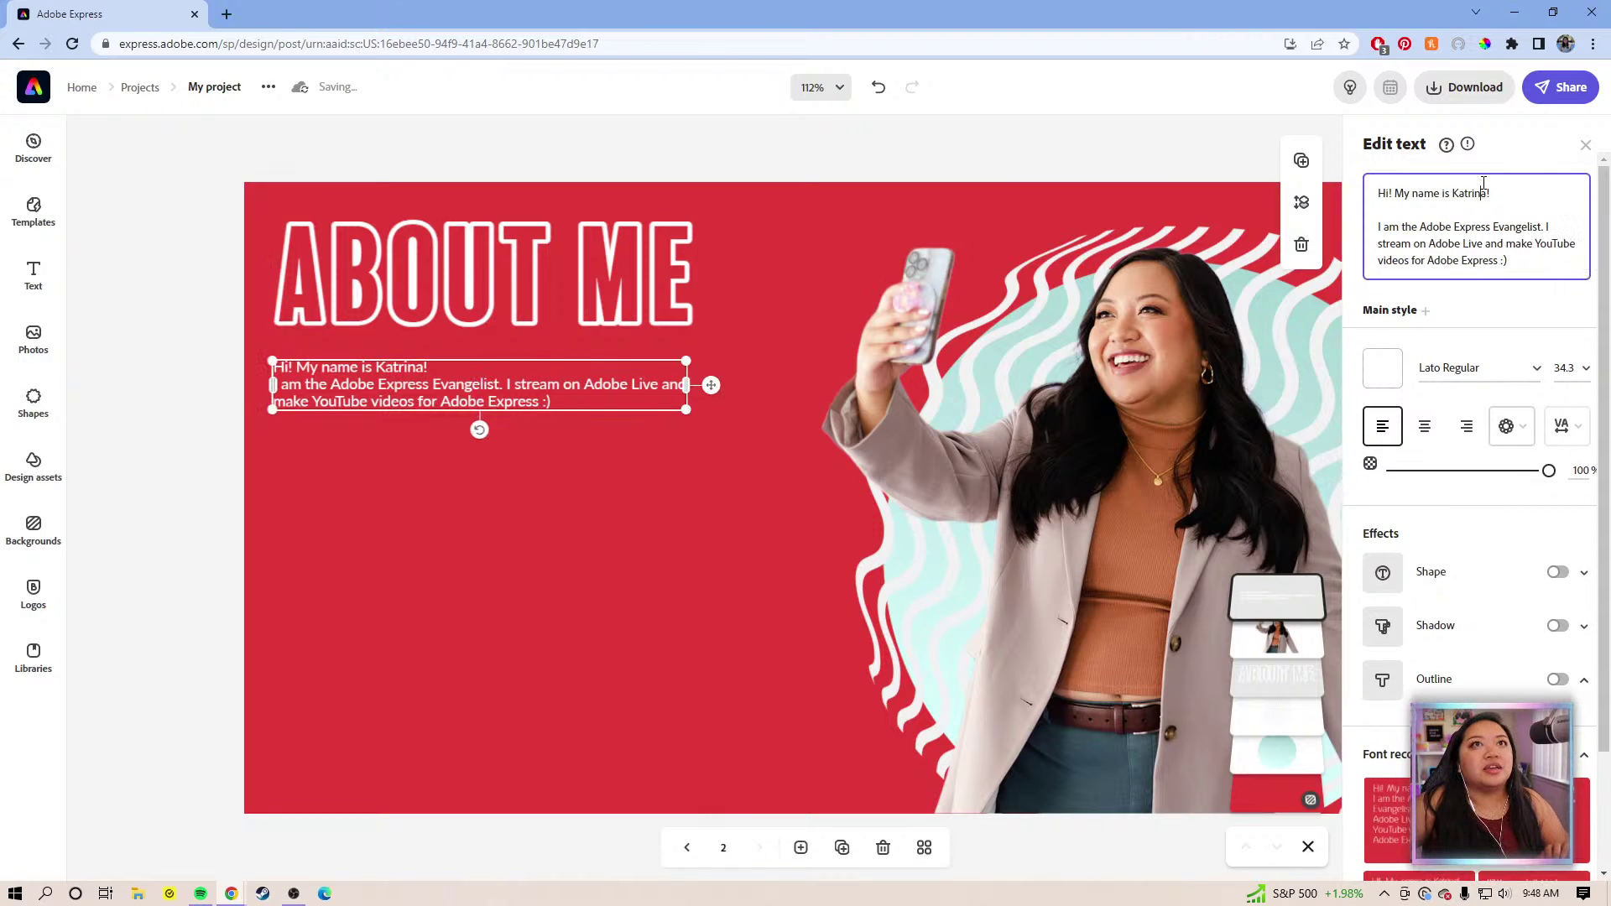
drag(1506, 192, 1373, 193)
click(1463, 323)
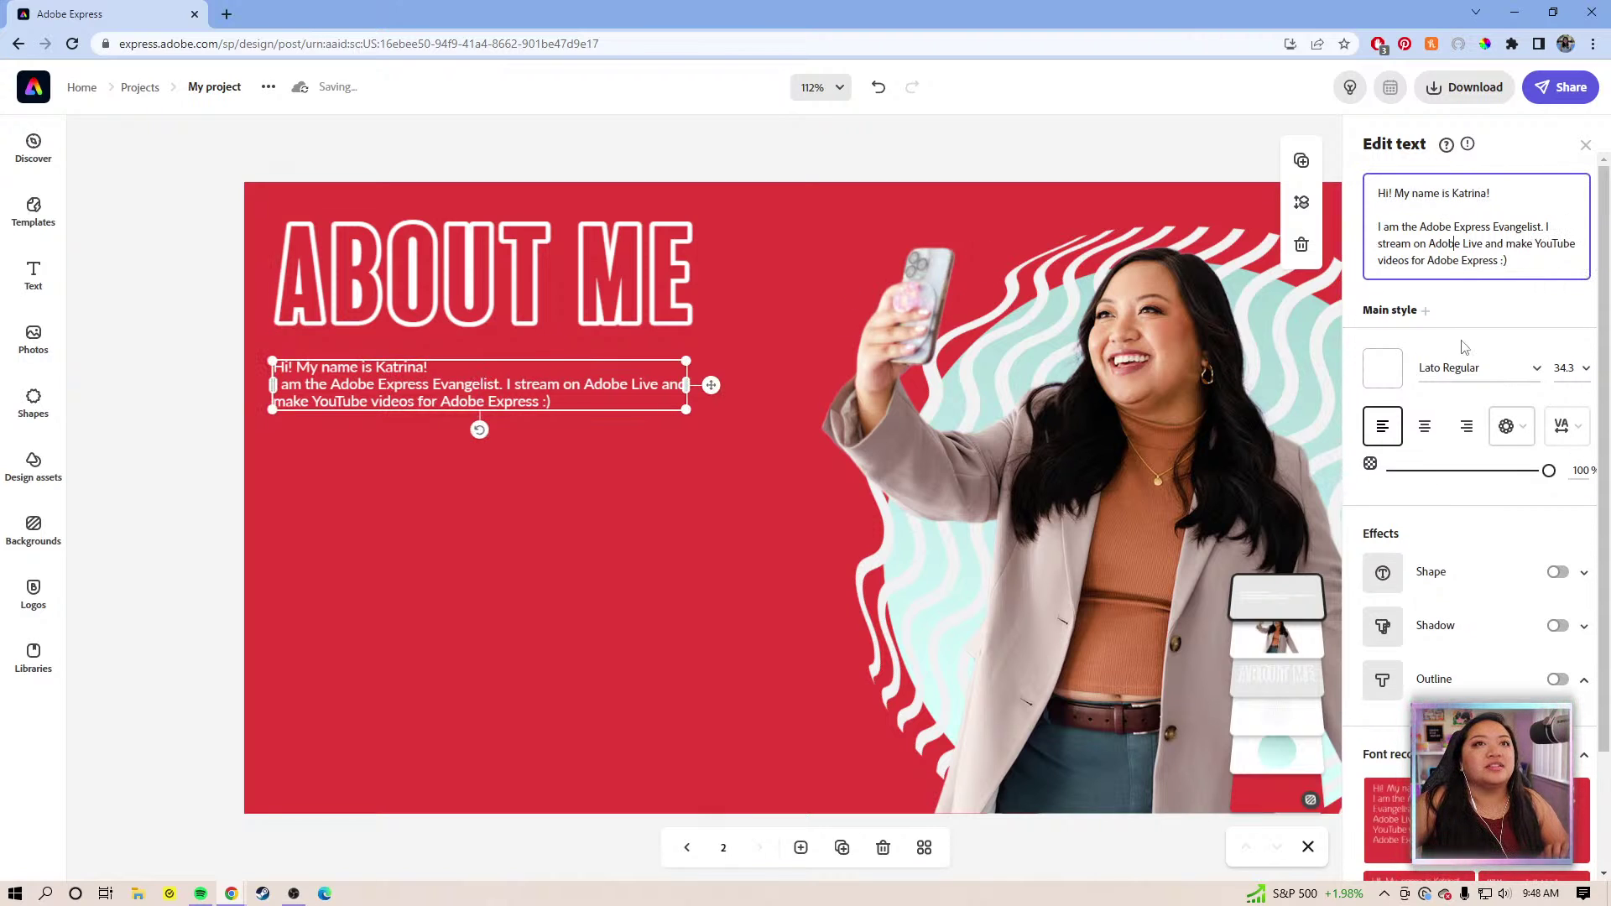
Add a highlight style to the bio text with white text color and the outline effect off
click(1426, 311)
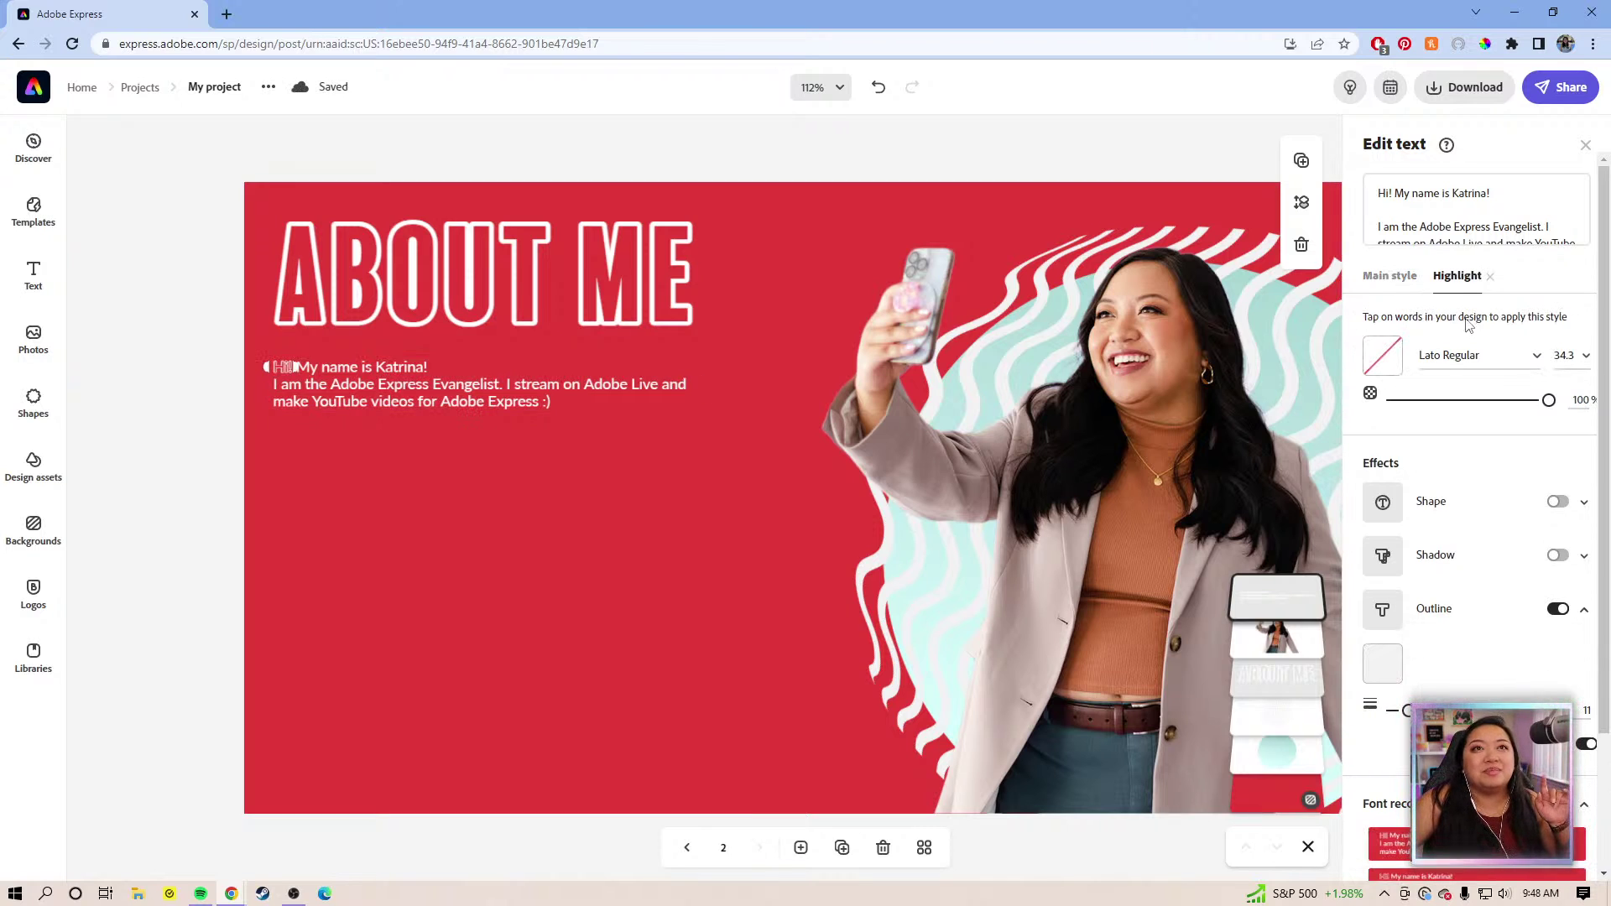
click(1558, 609)
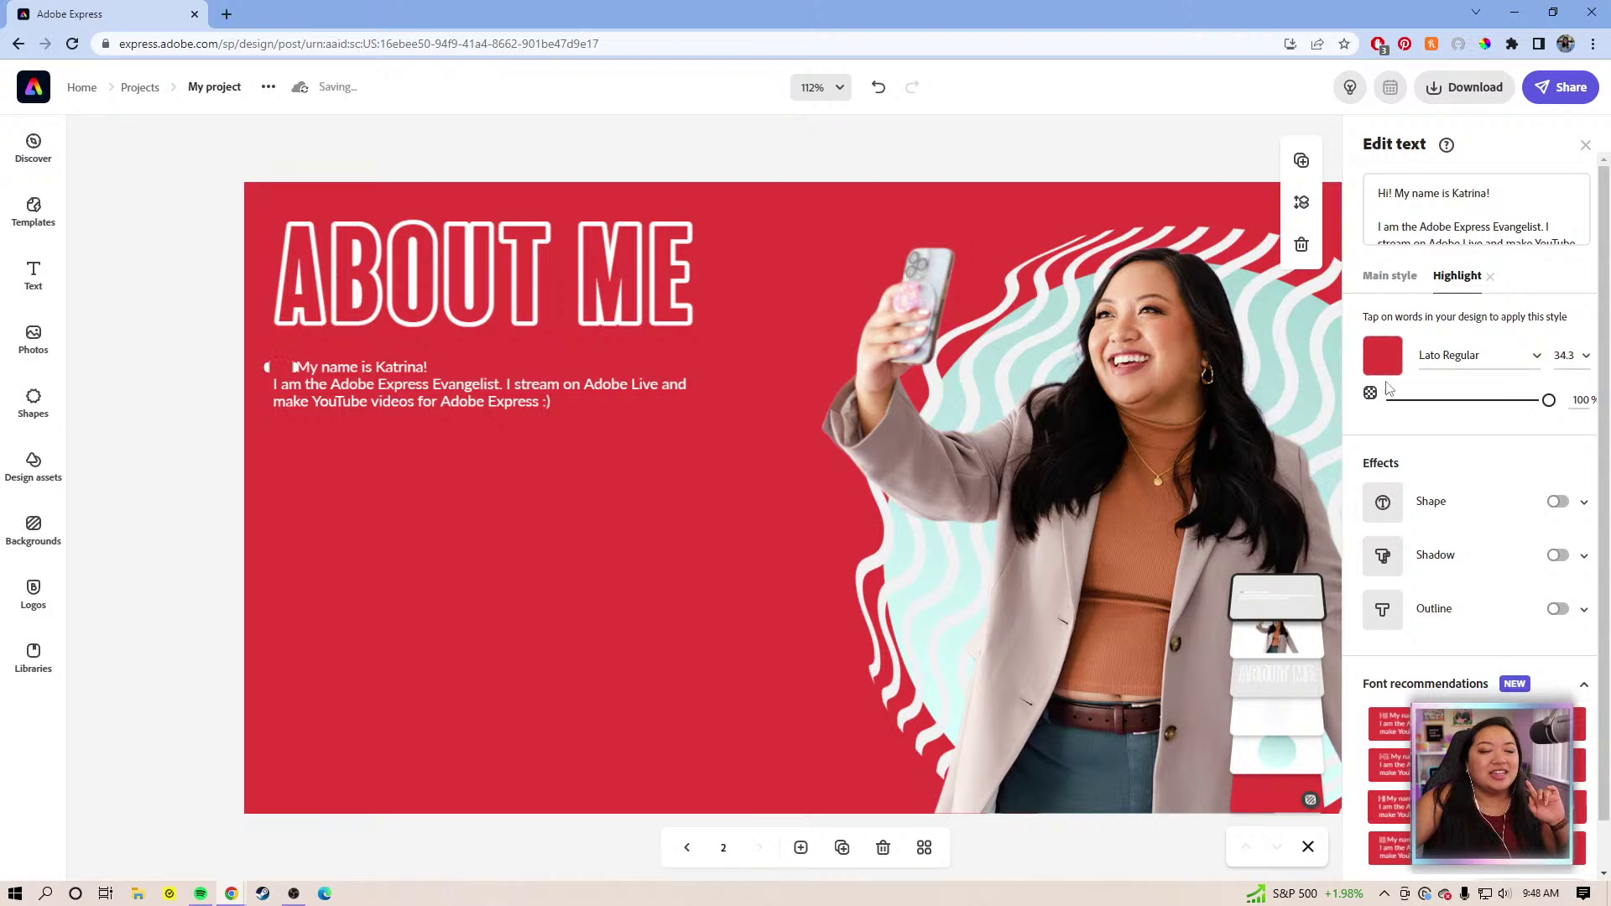
click(1396, 354)
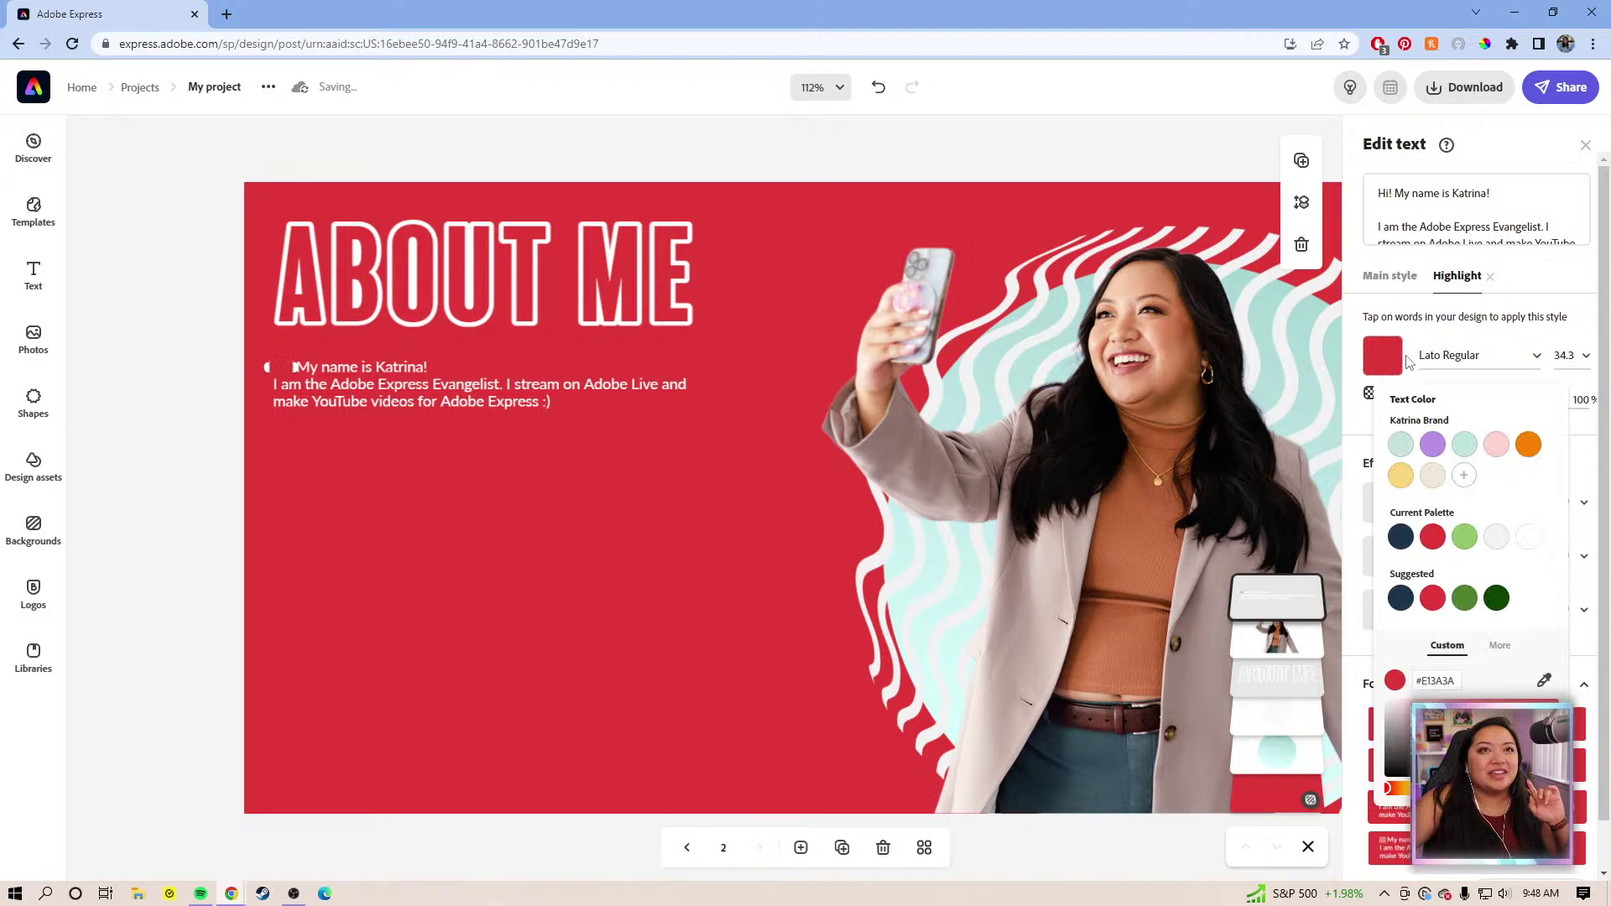
click(1526, 541)
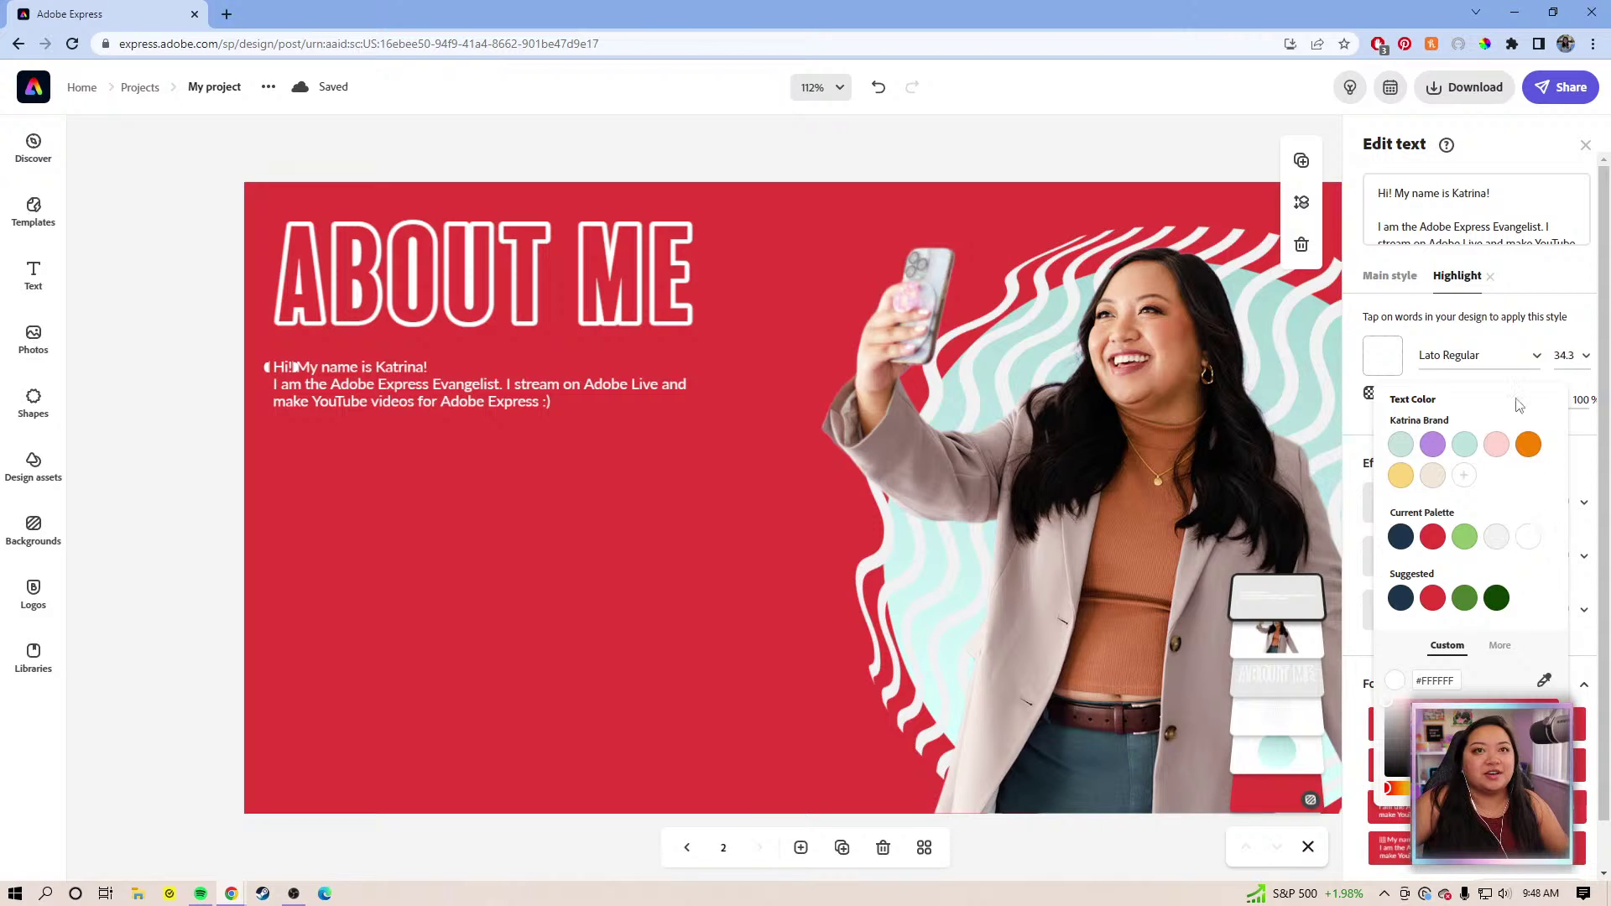
Set the highlight style's font to Lato Bold
click(1522, 348)
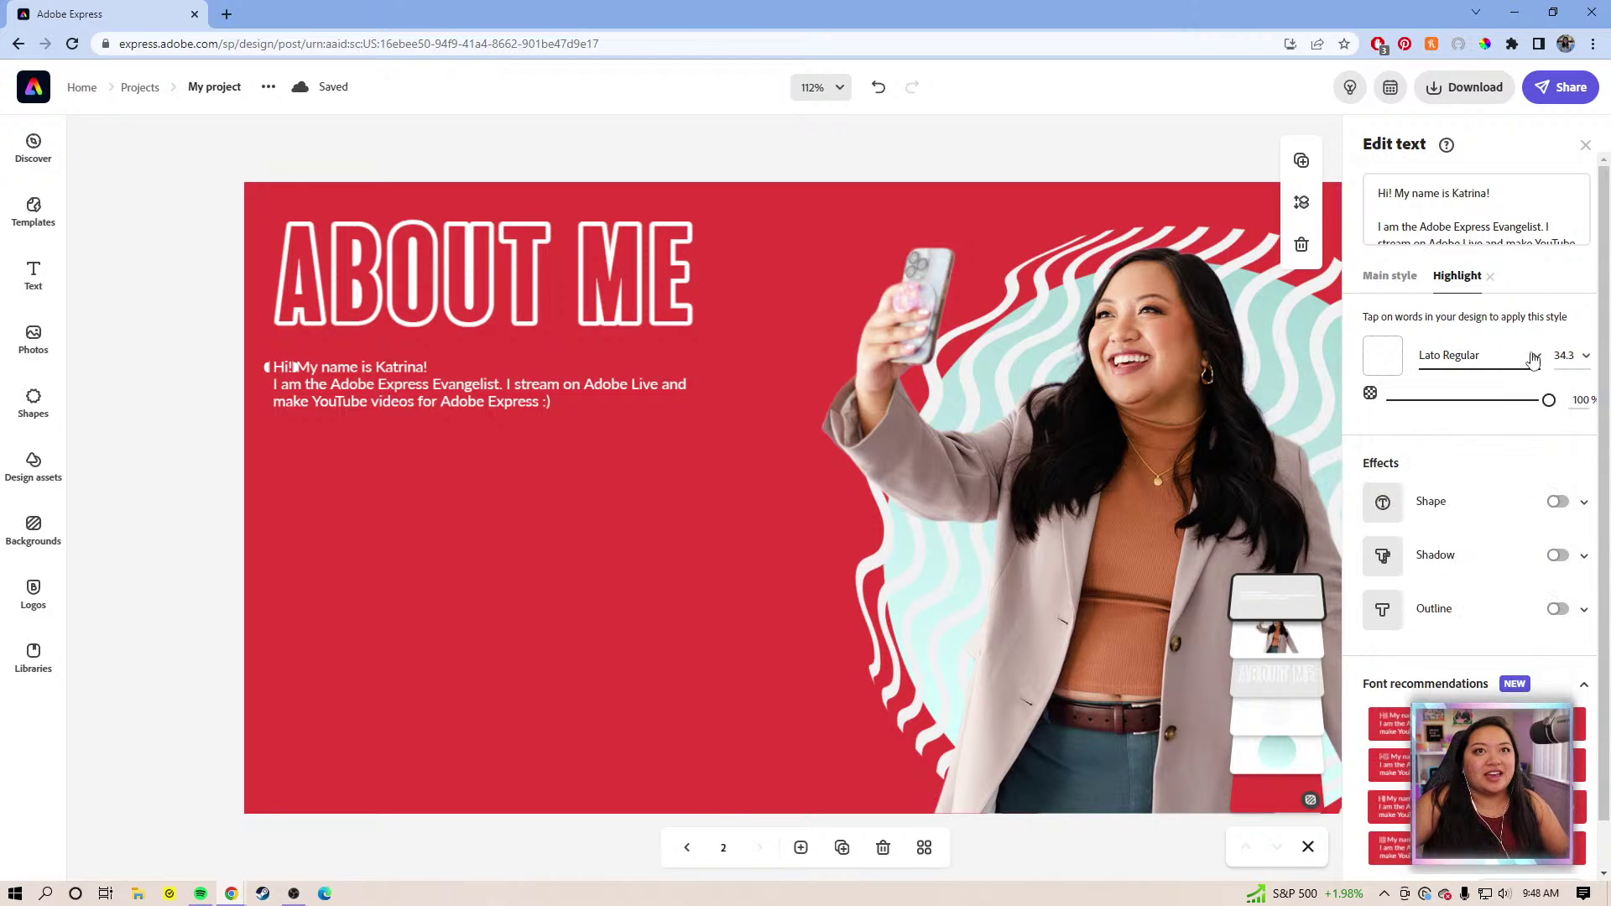
click(1533, 357)
click(1242, 553)
scroll(1250, 562, down, 1)
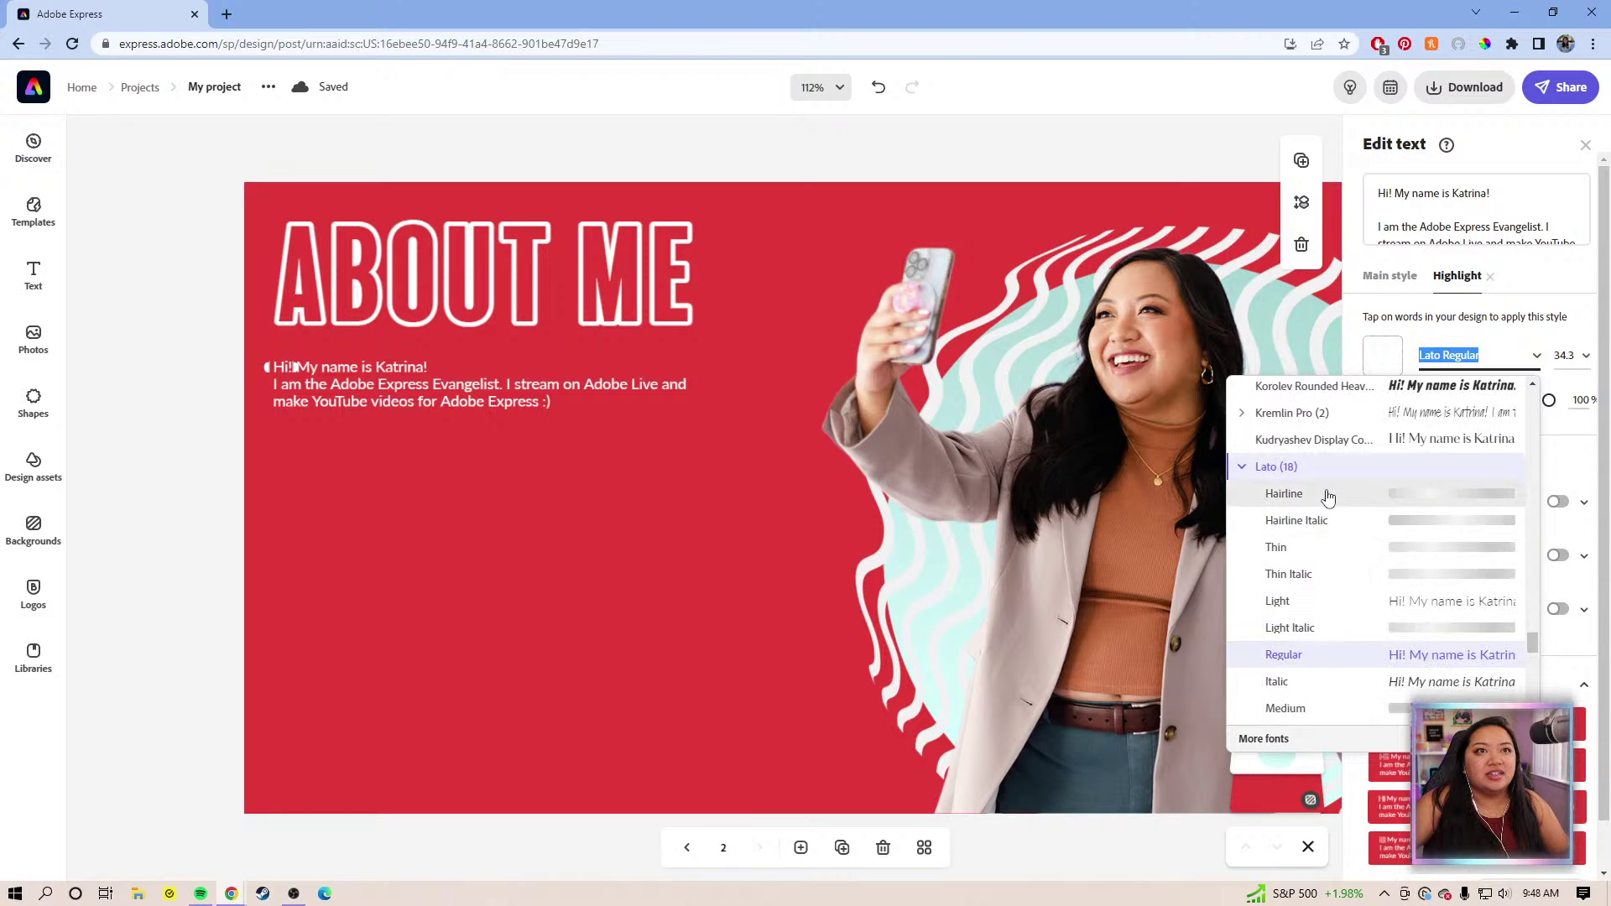
scroll(1332, 508, down, 2)
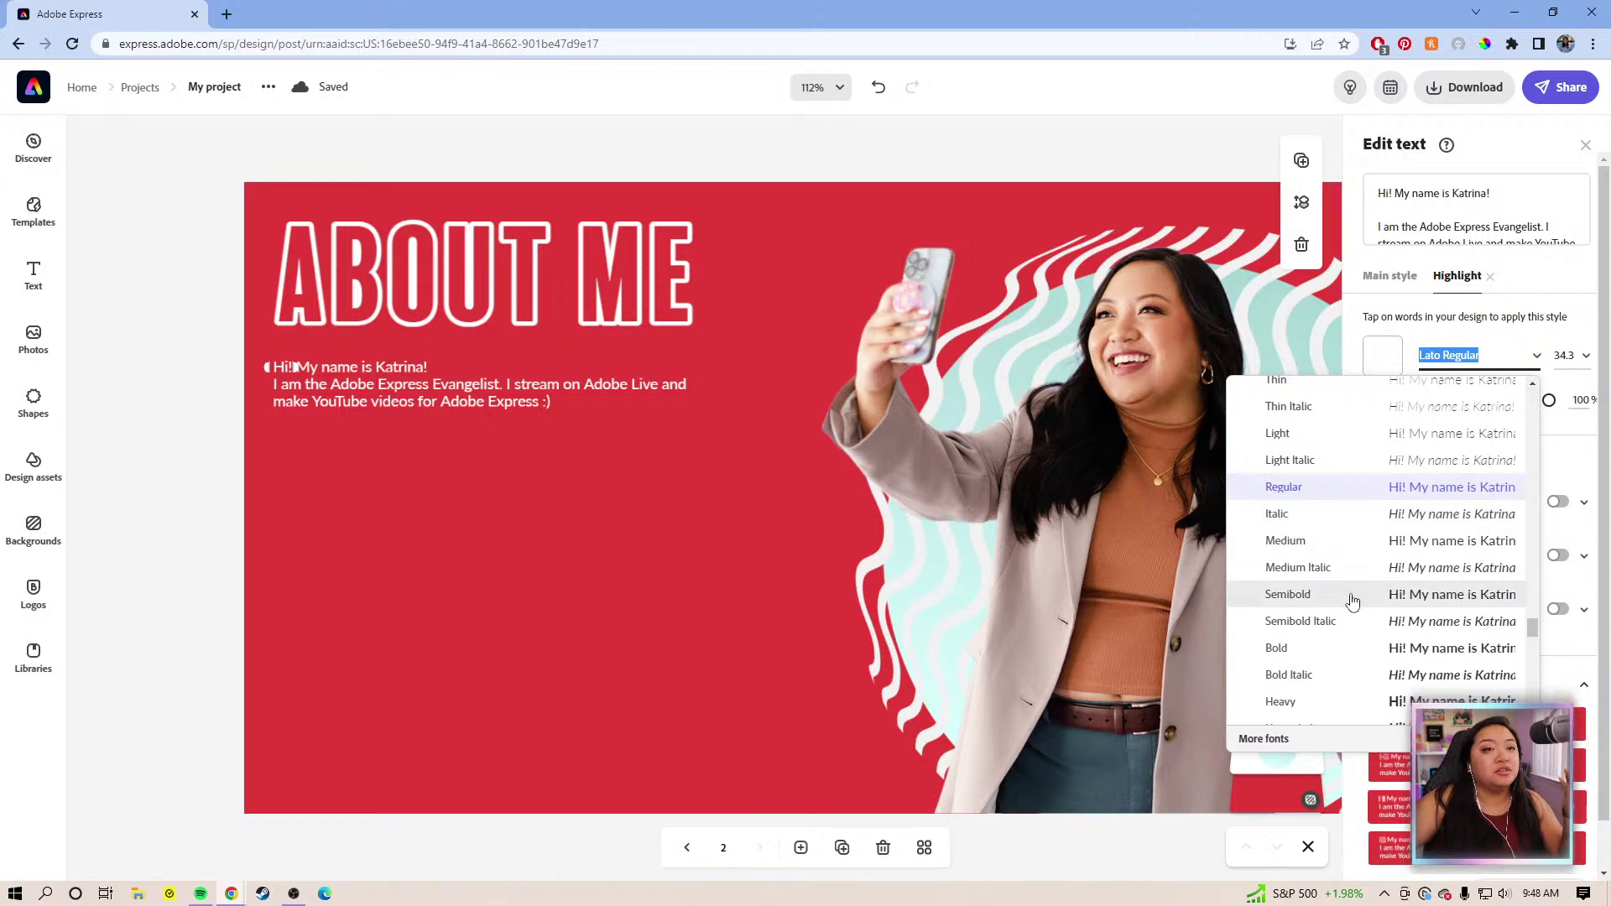
click(1334, 659)
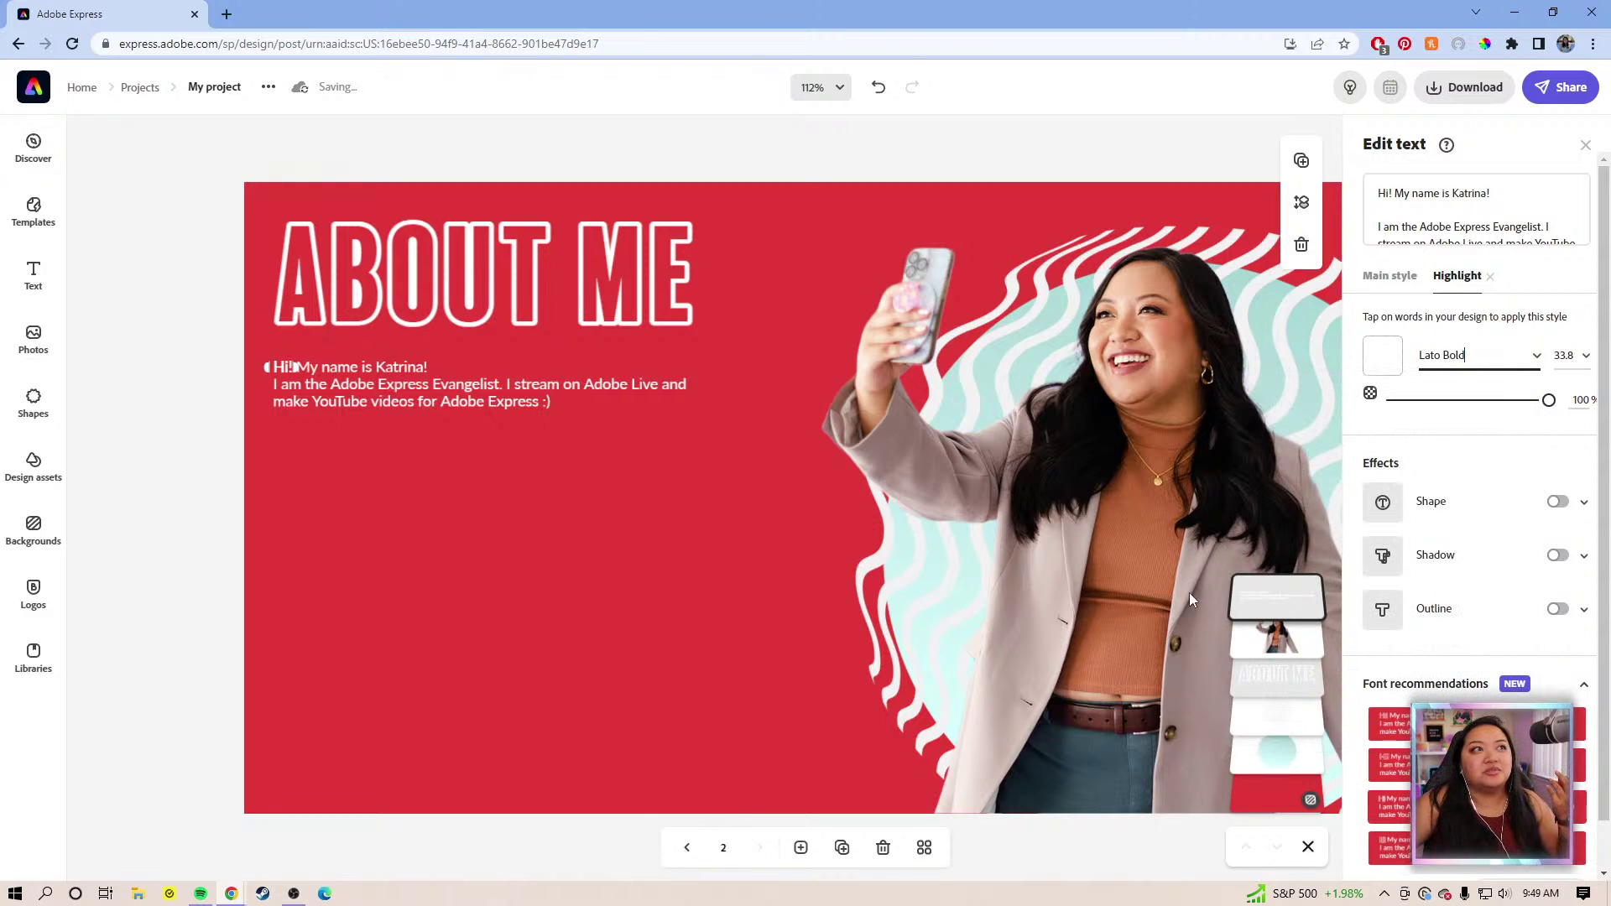
Apply the highlight style to every word of the greeting line, leave the remaining bio text in the main style, and deselect
click(344, 369)
click(311, 369)
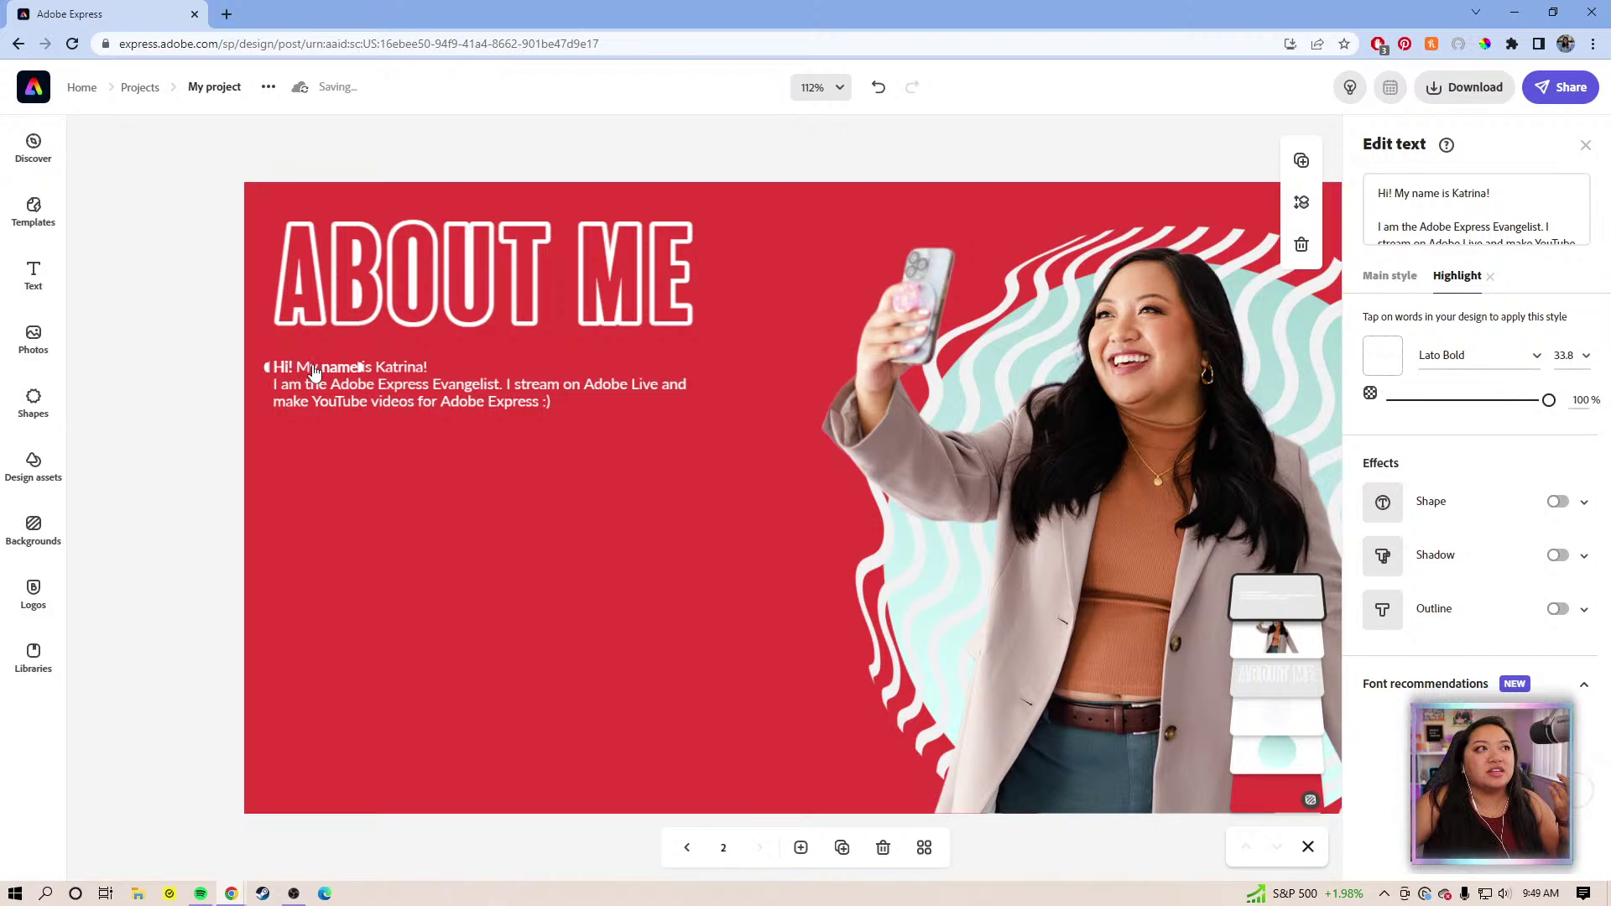
click(407, 370)
click(364, 368)
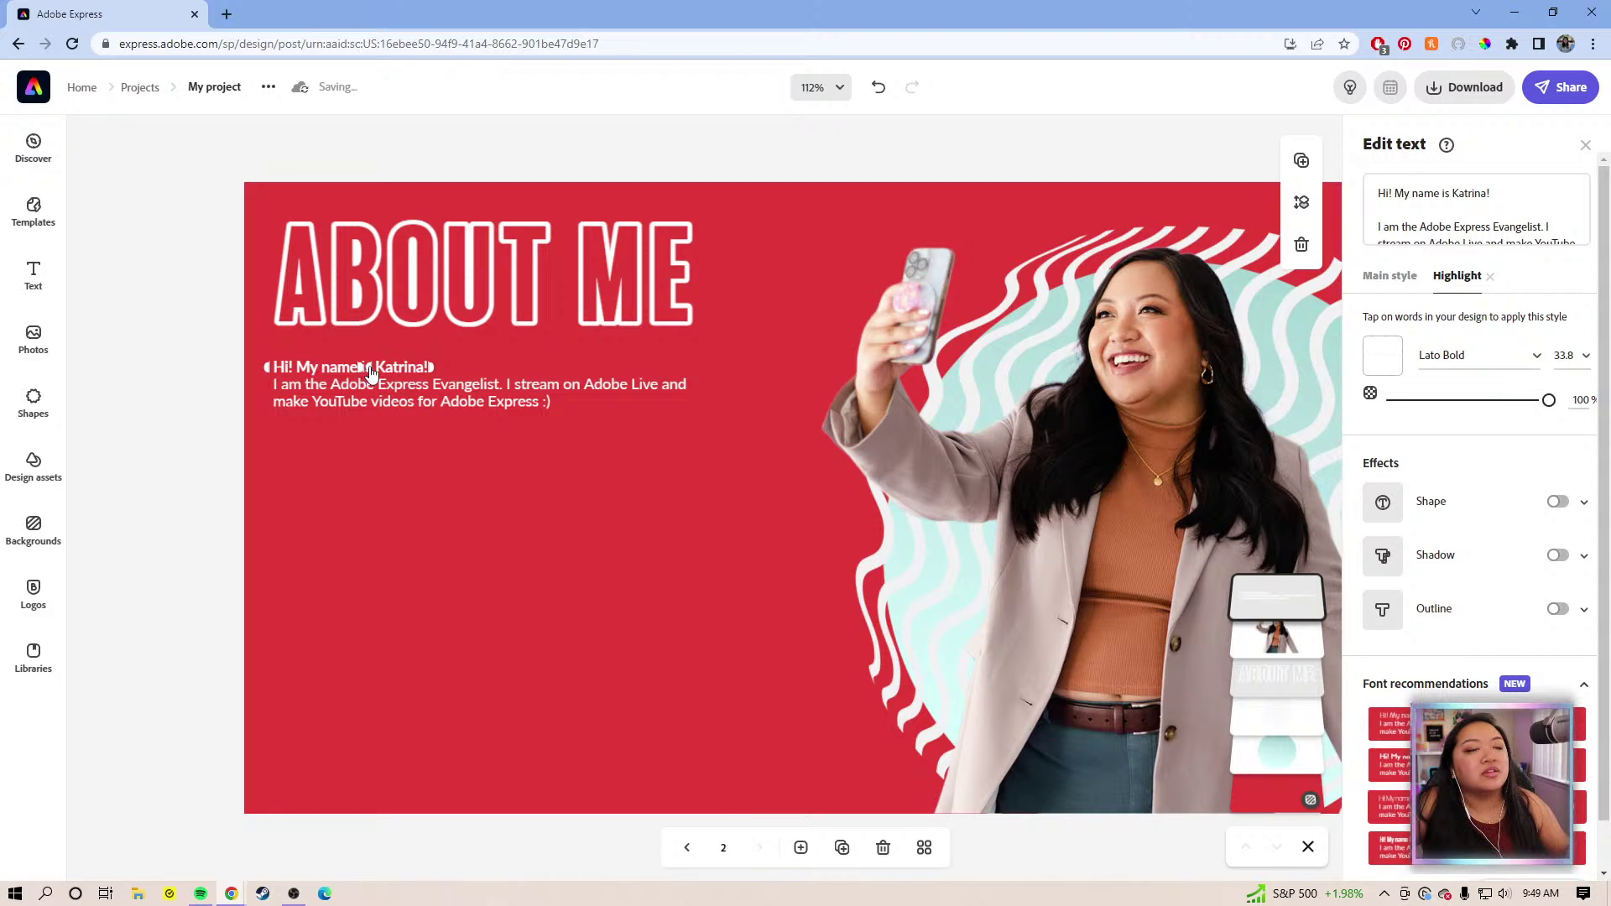
click(1393, 278)
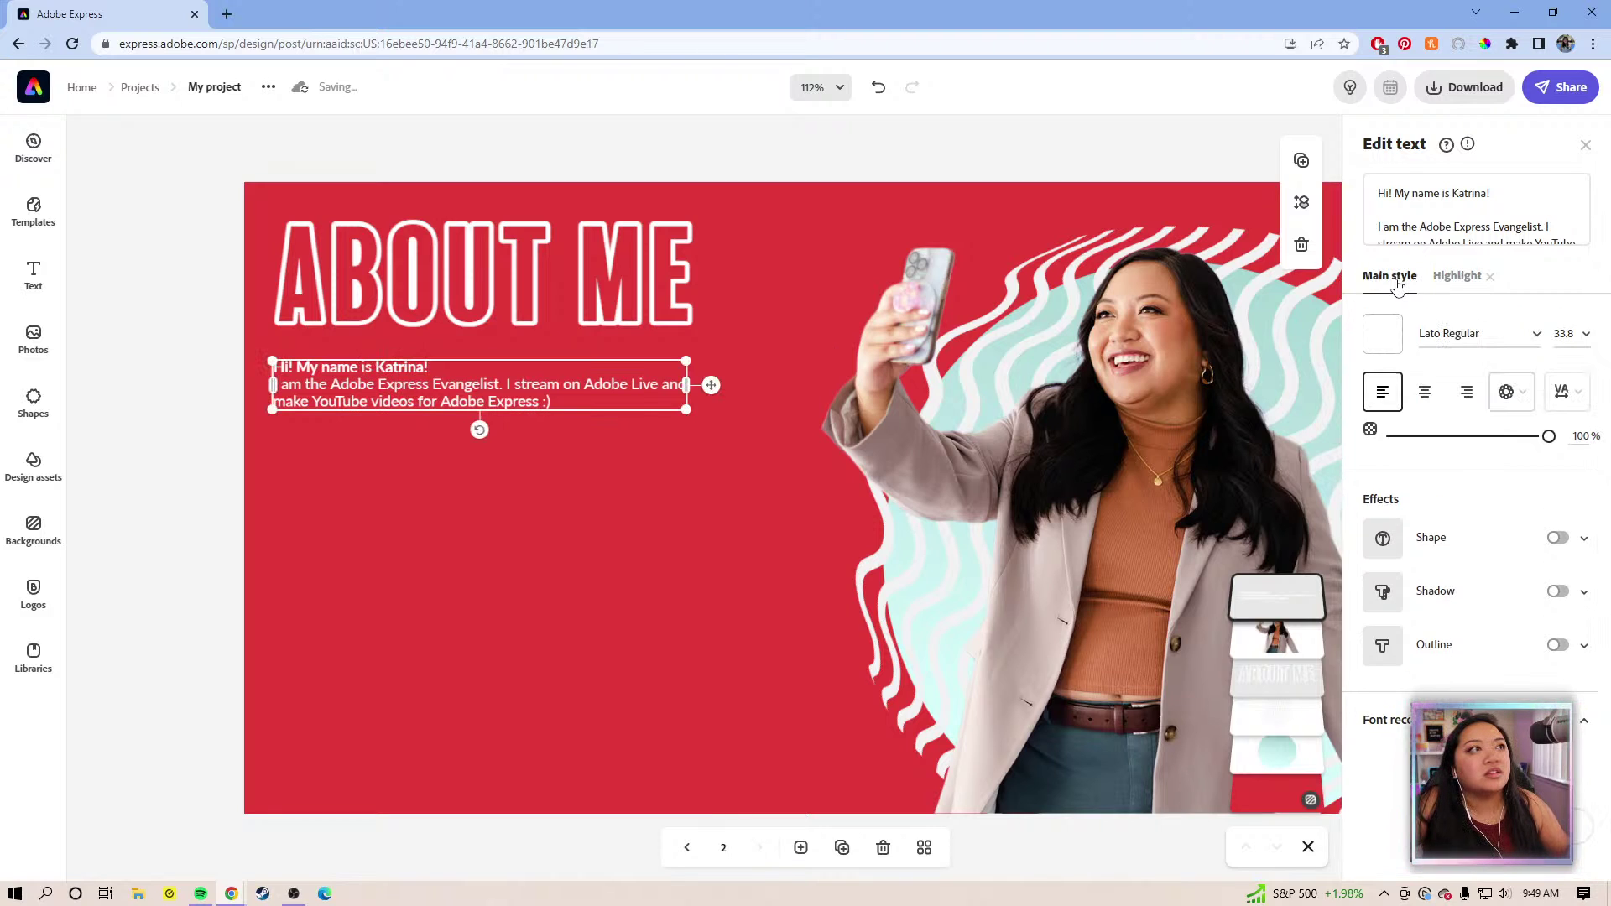
click(1440, 280)
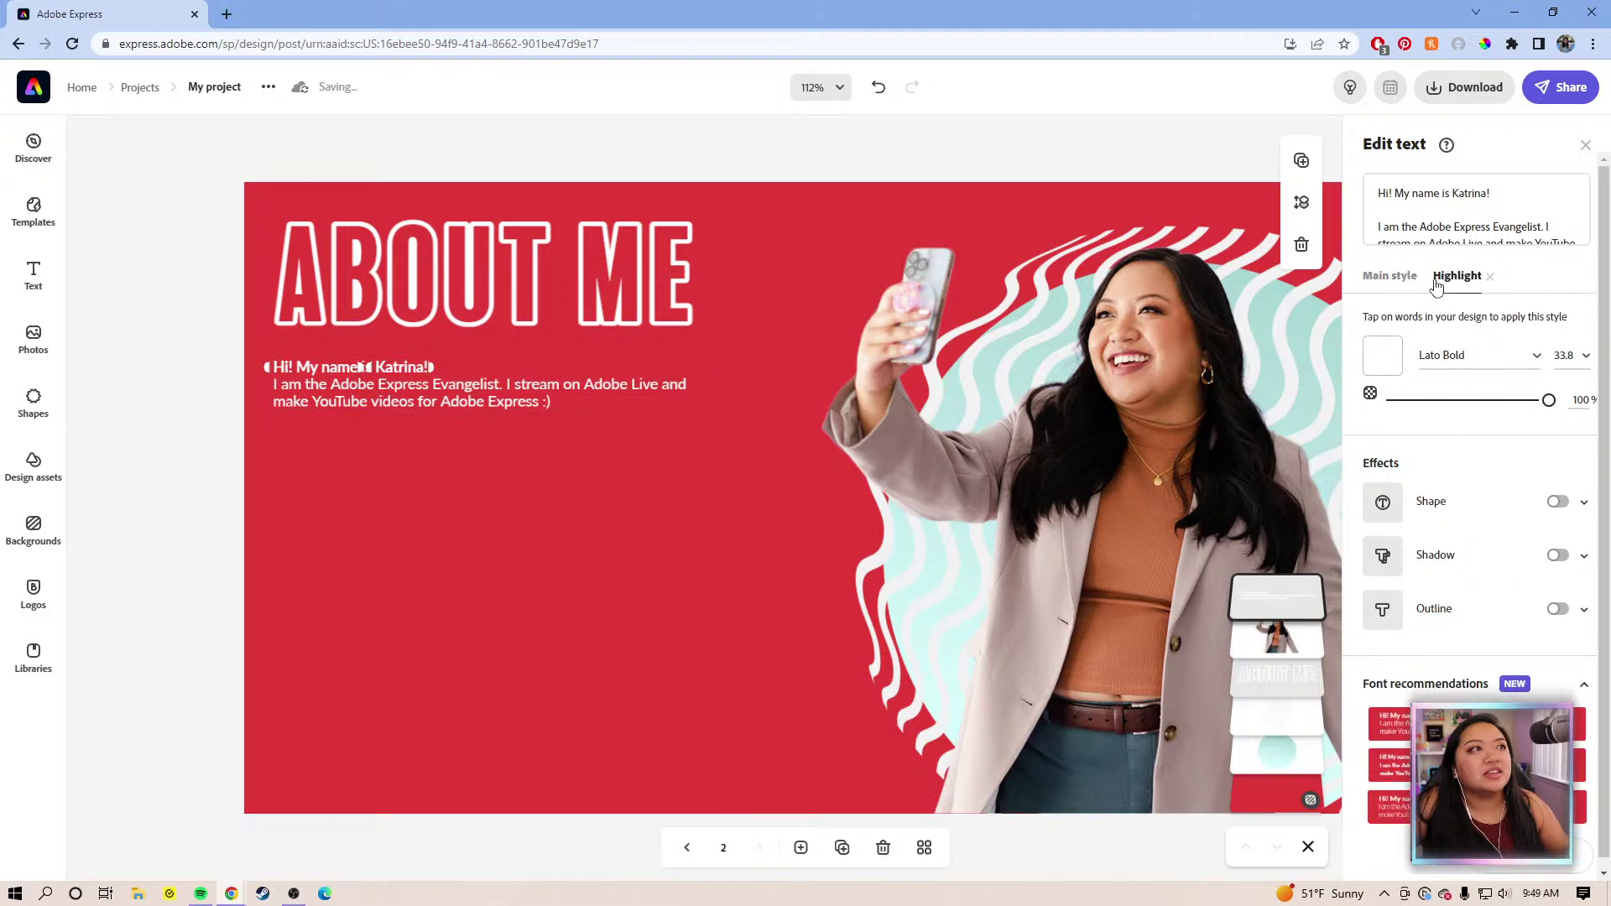
click(402, 367)
click(370, 367)
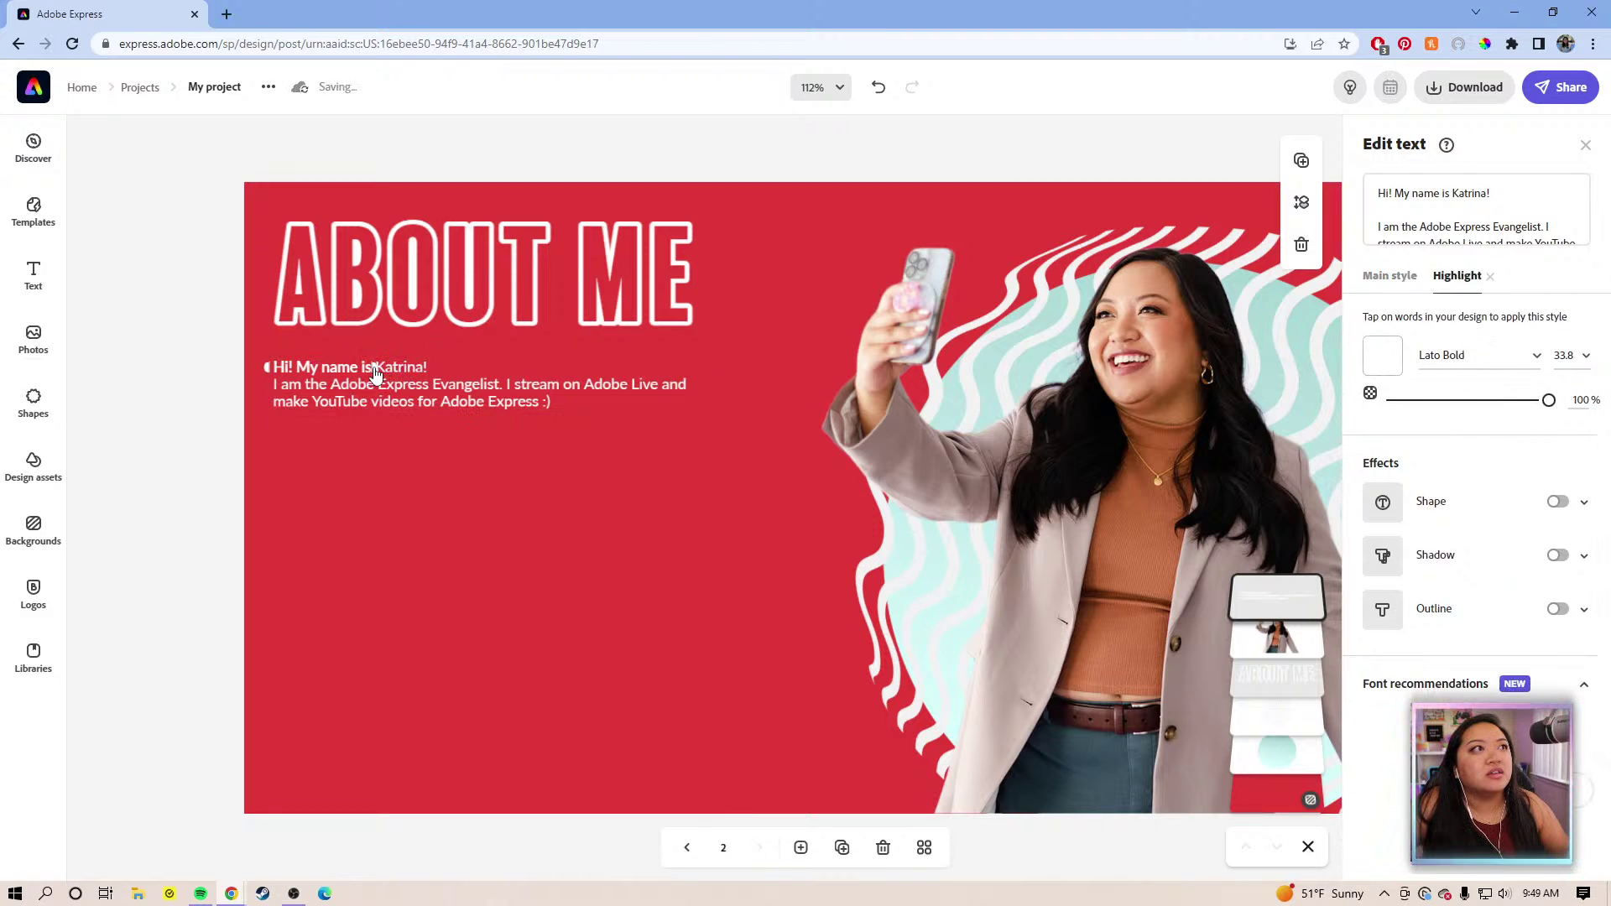
click(411, 370)
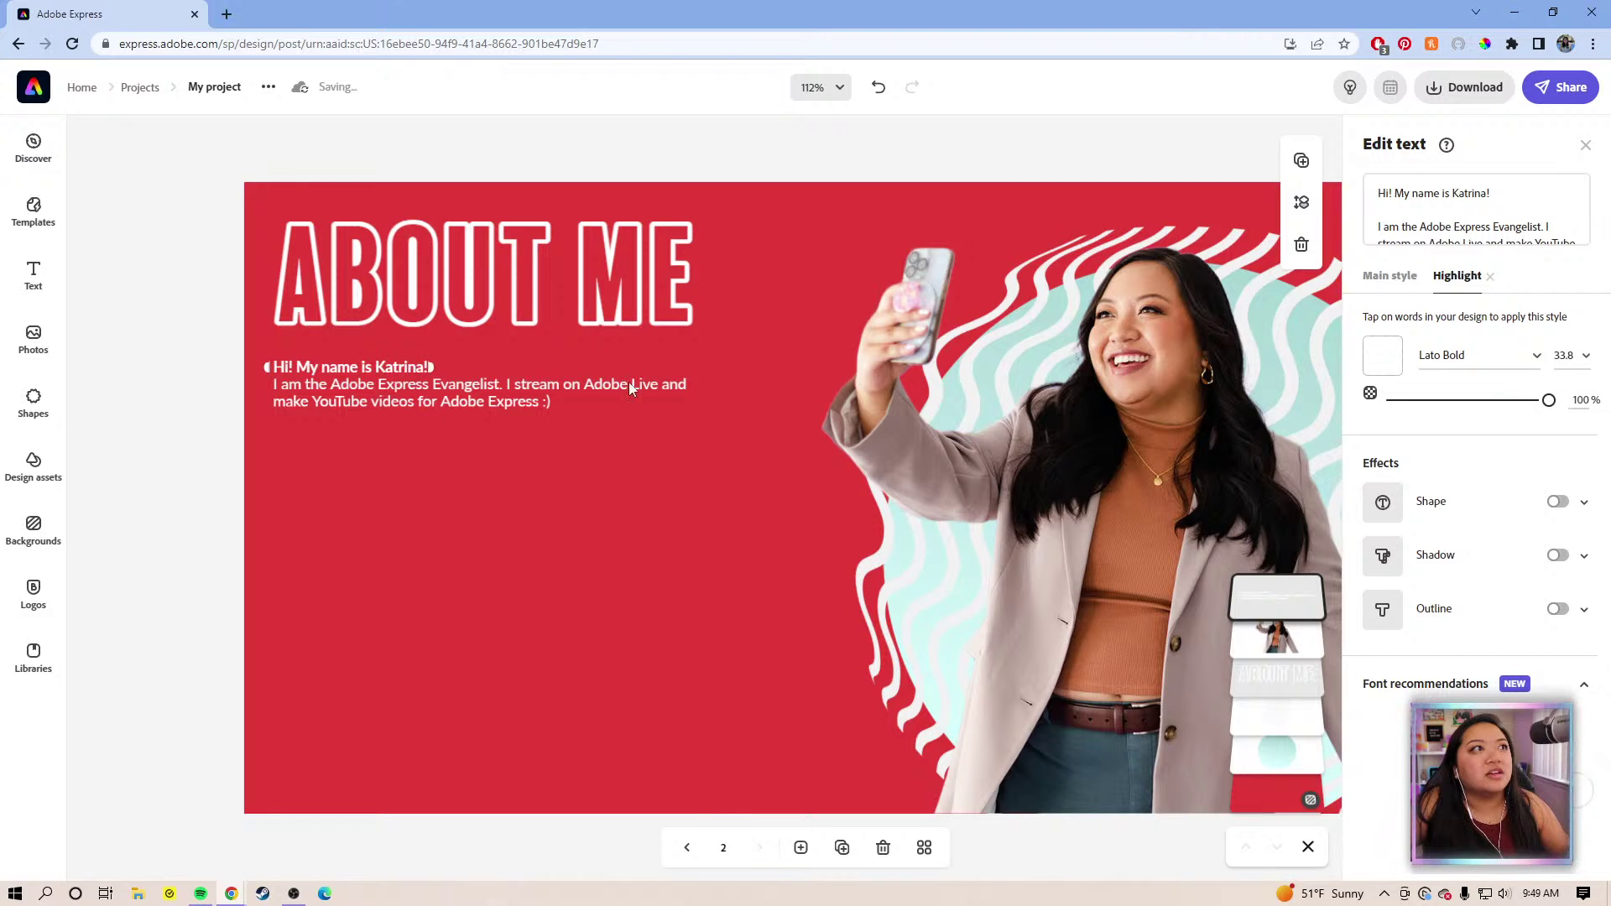
click(1392, 285)
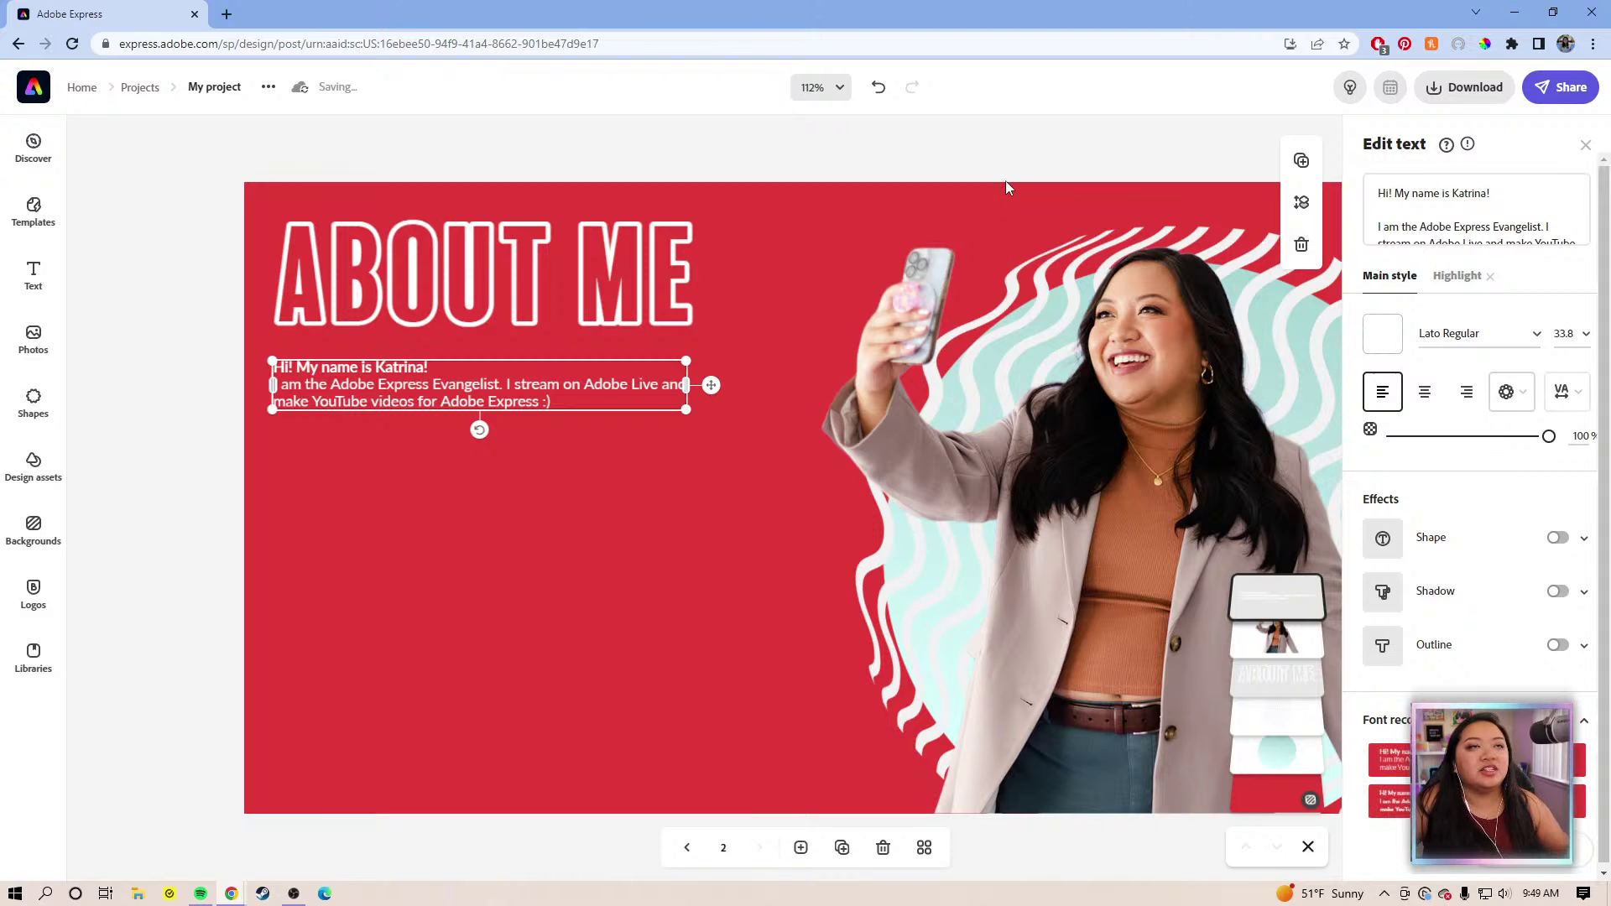
click(1059, 162)
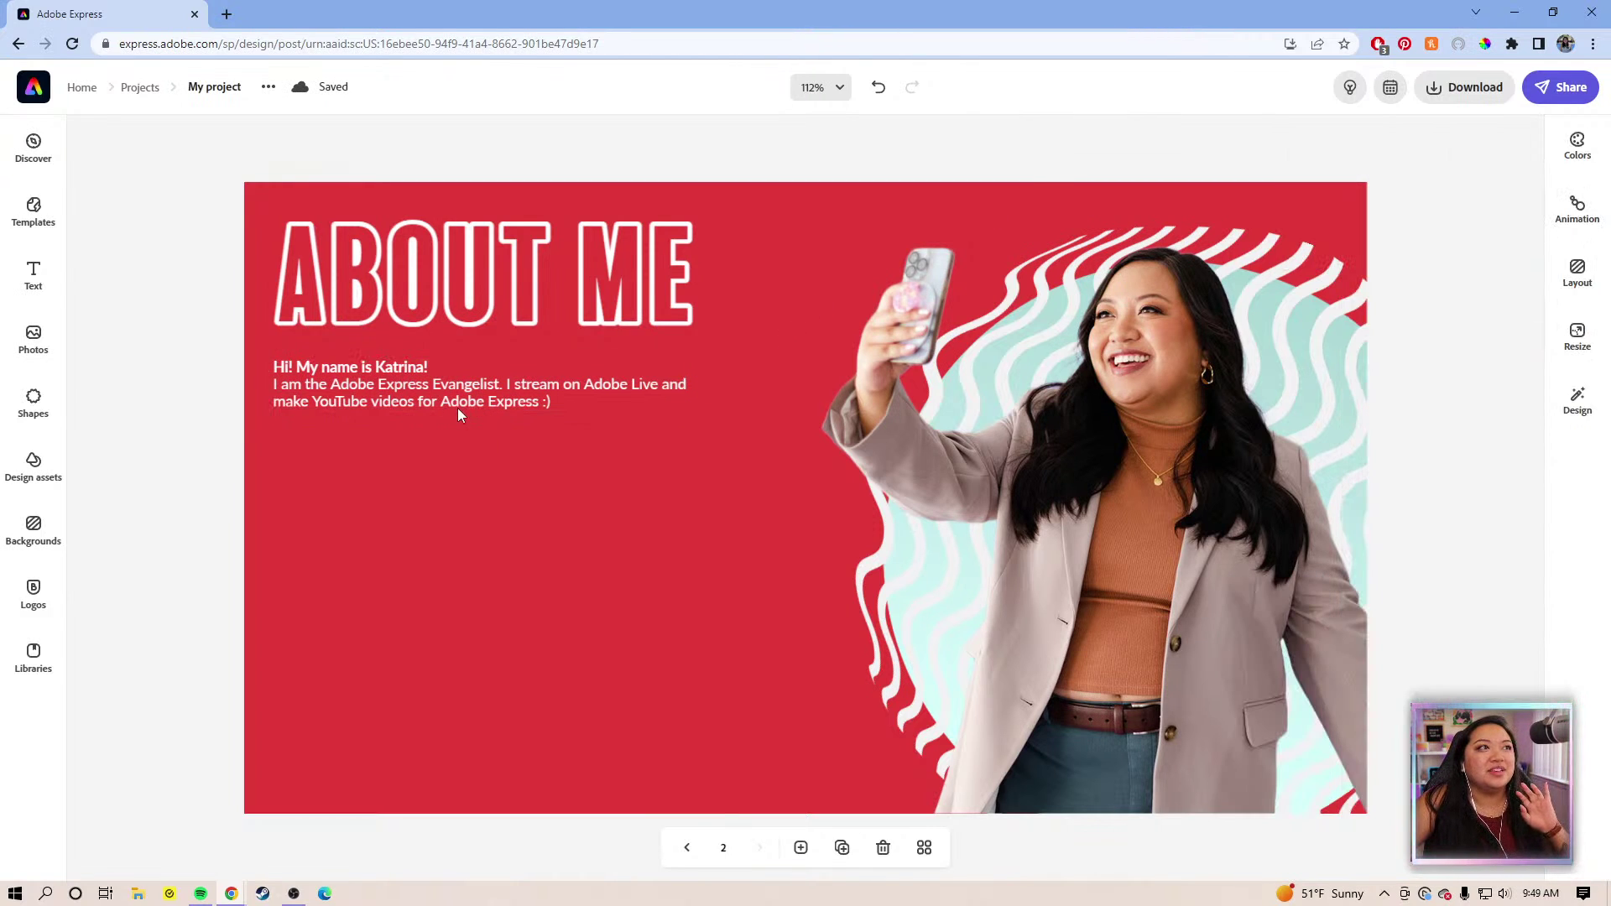
Duplicate the bio text, place the copy left-aligned below the original, and clear its contents
click(481, 396)
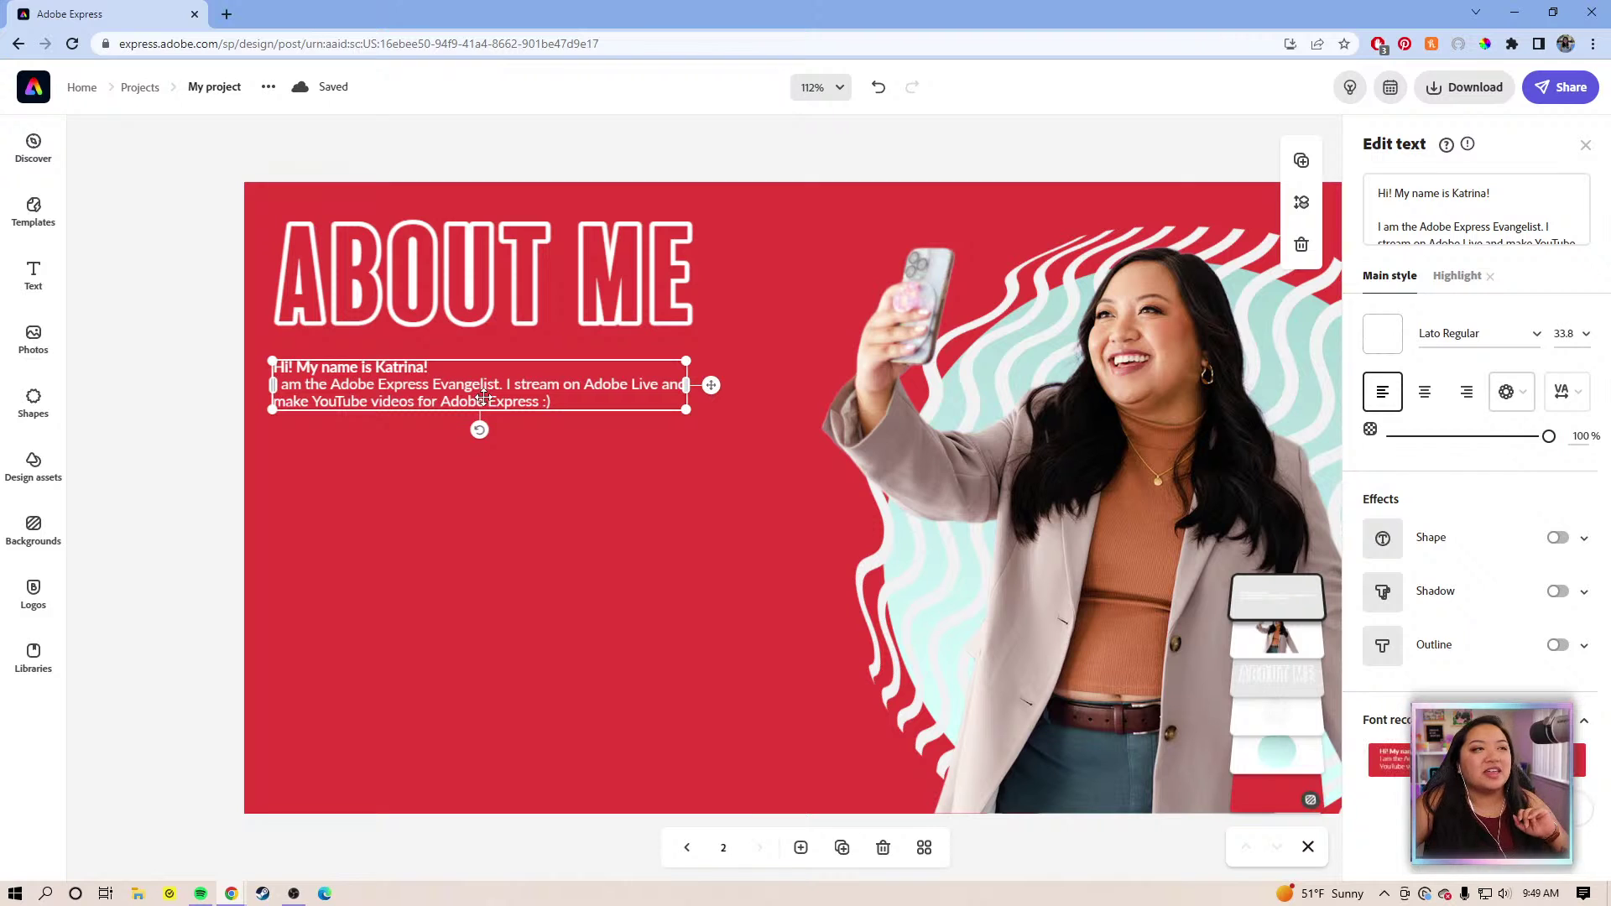
click(1301, 160)
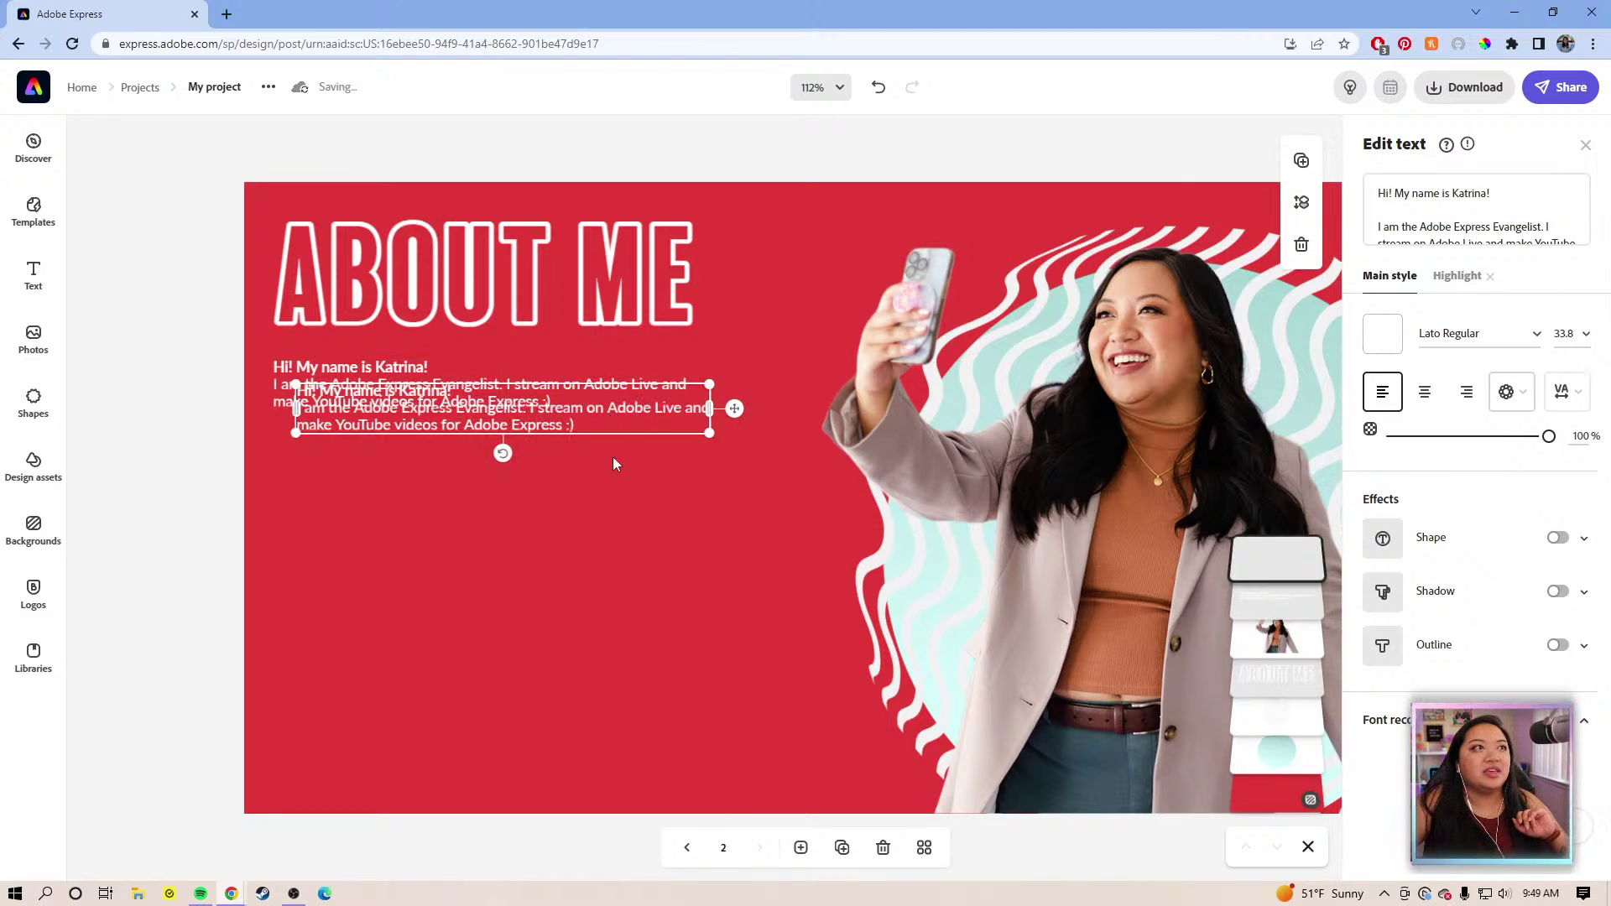
click(1396, 193)
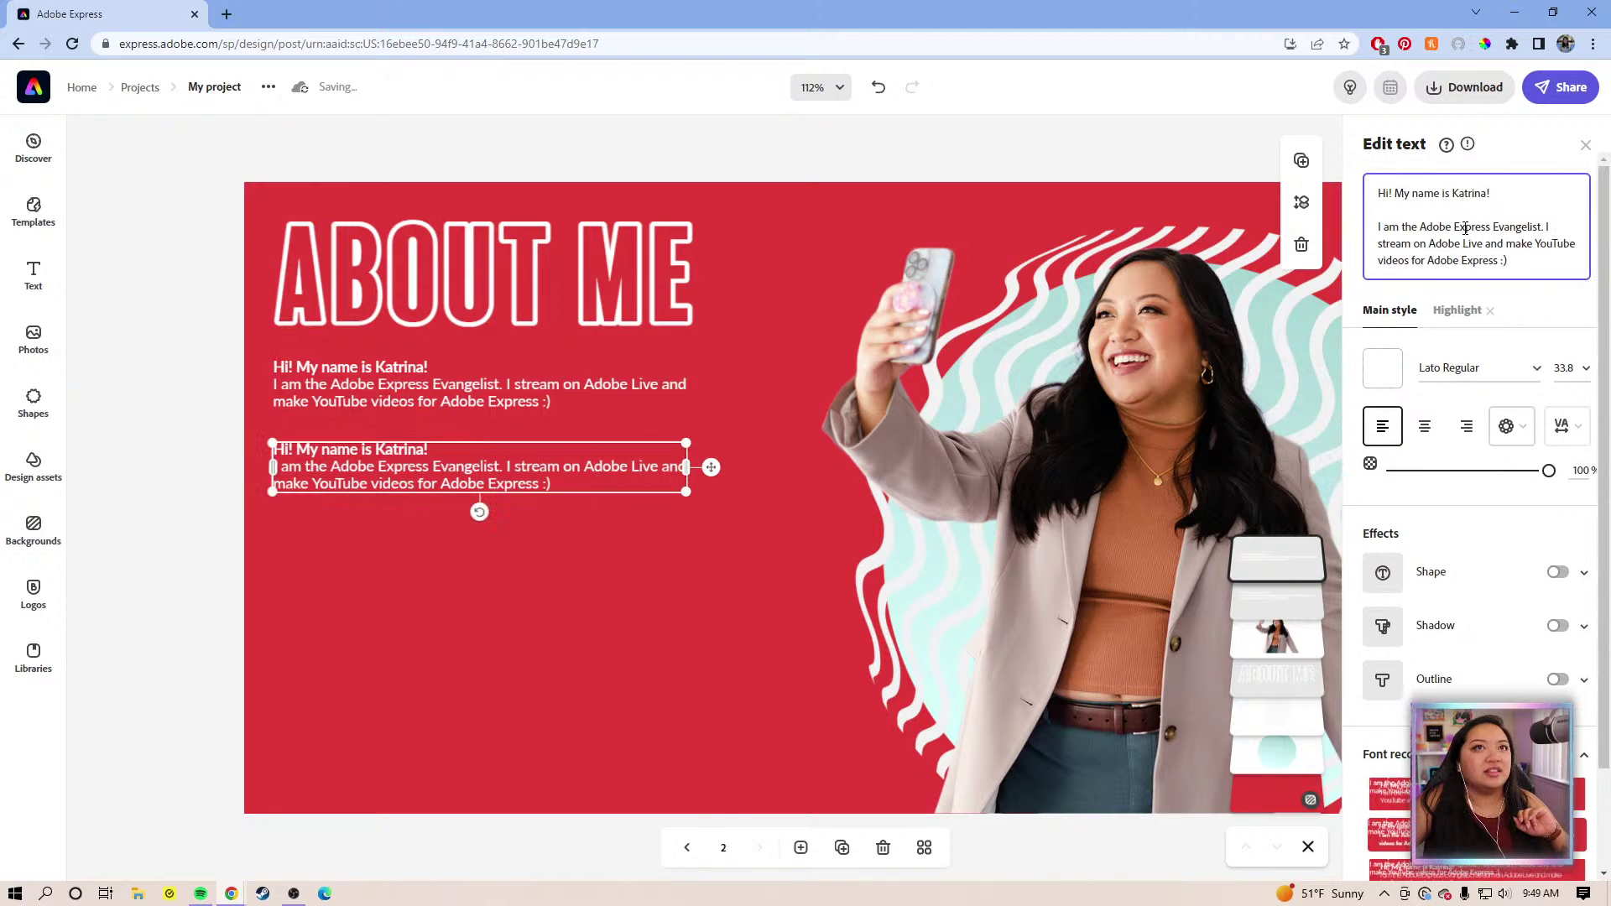
key(ctrl+a)
key(BackSpace)
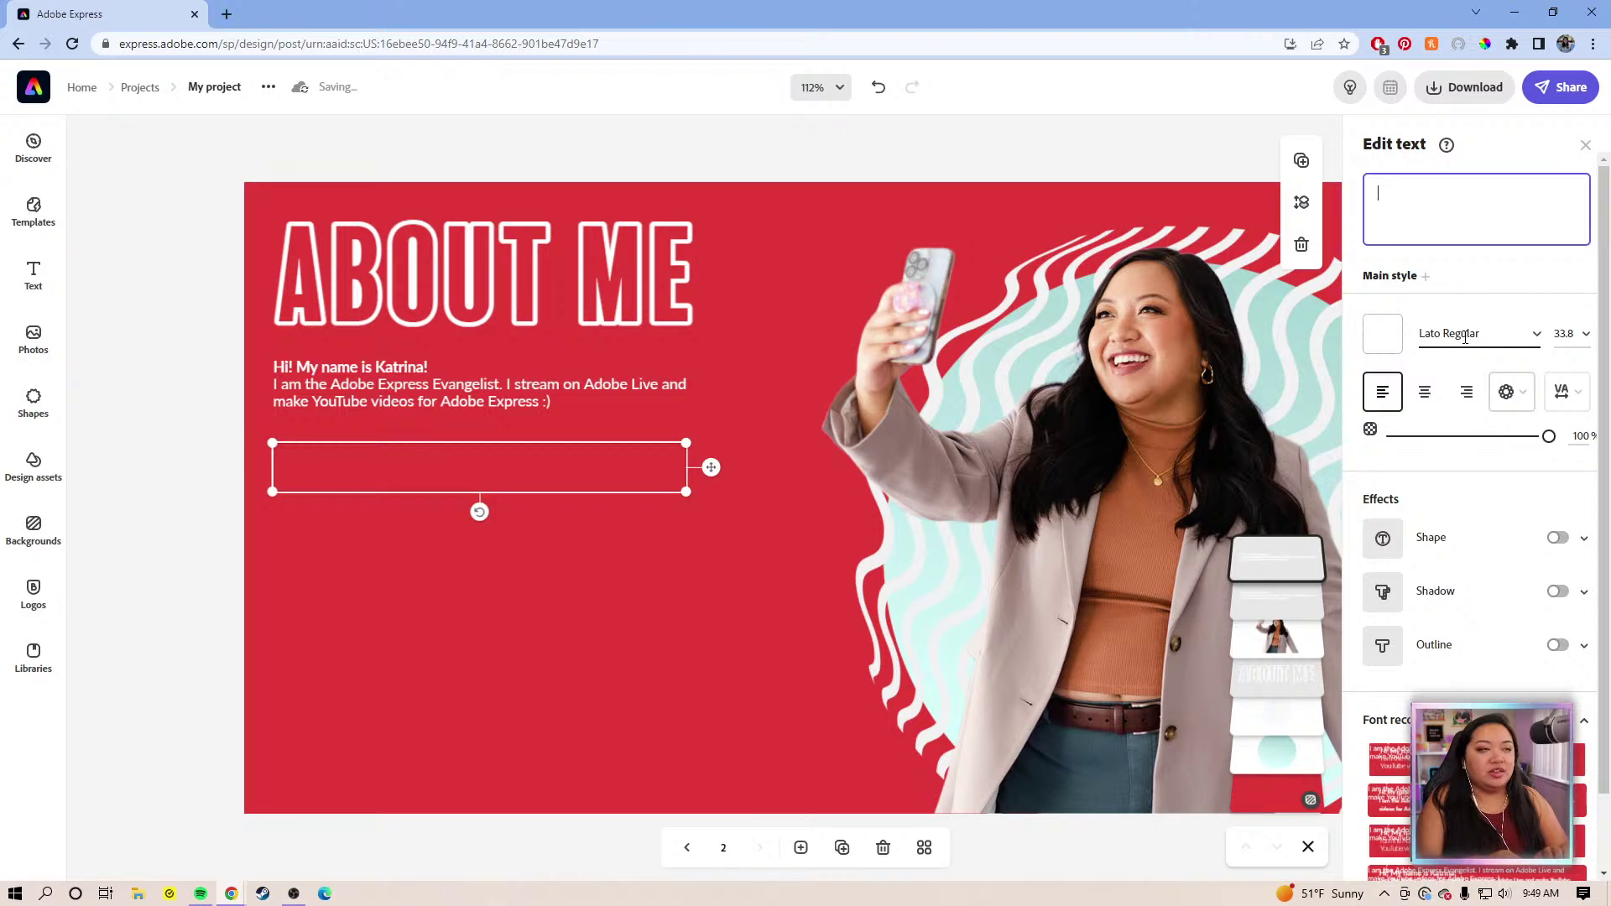
Enter "Connect with me on social!" in the copied text box and arrange it on one line farther below the bio
text(Foll)
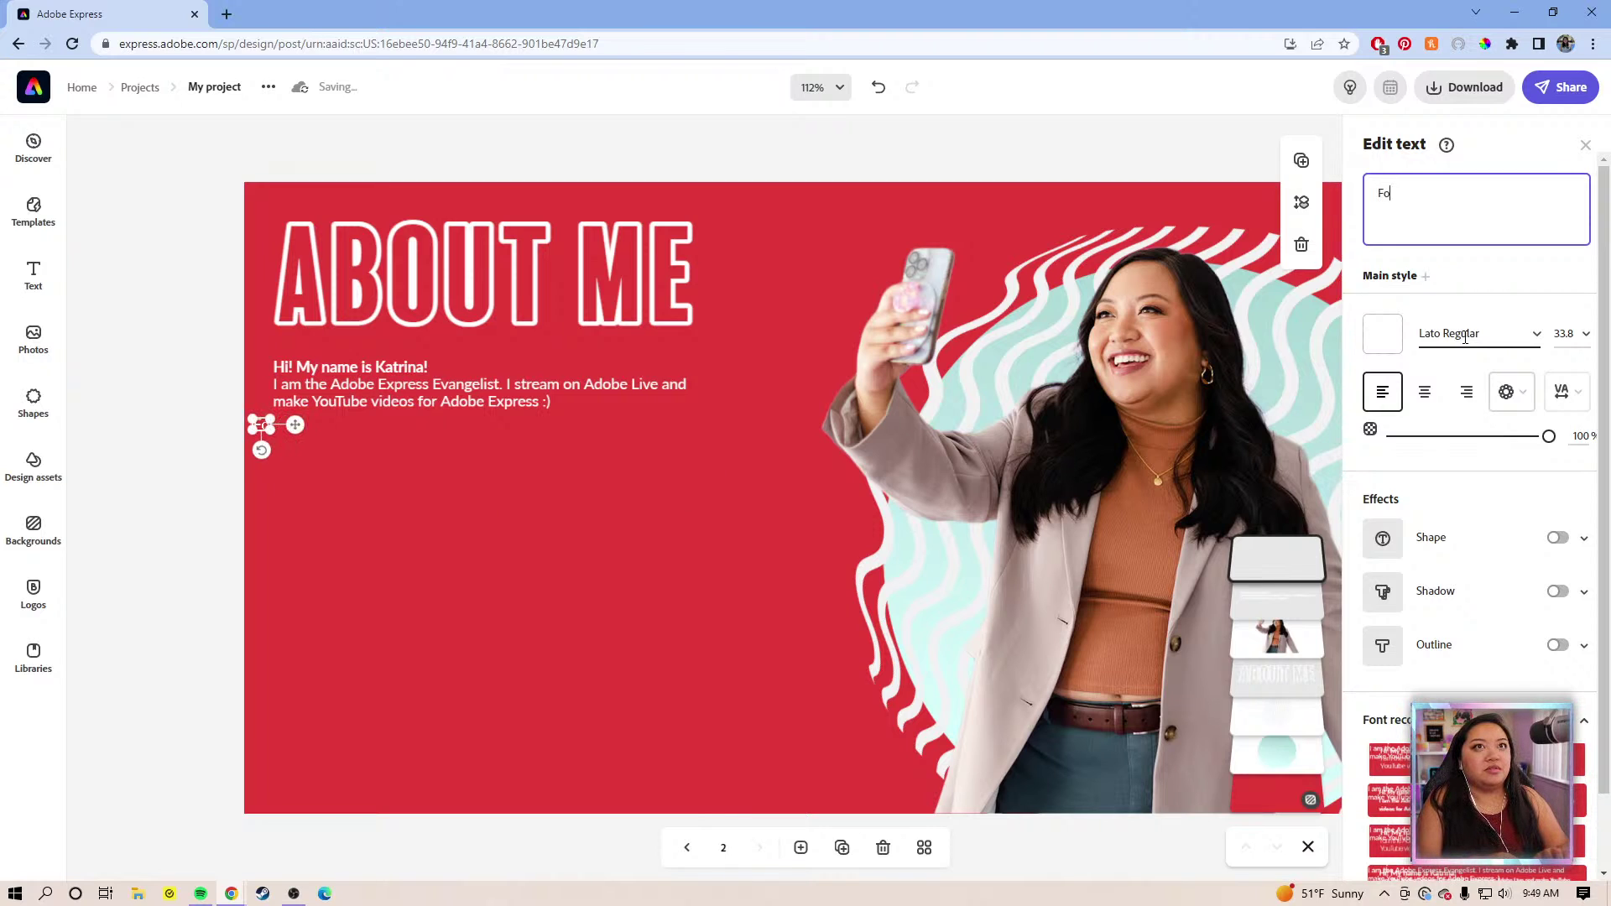
key(BackSpace)
key(BackSpace)
key(BackSpace)
key(BackSpace)
text(Connect with me on social!)
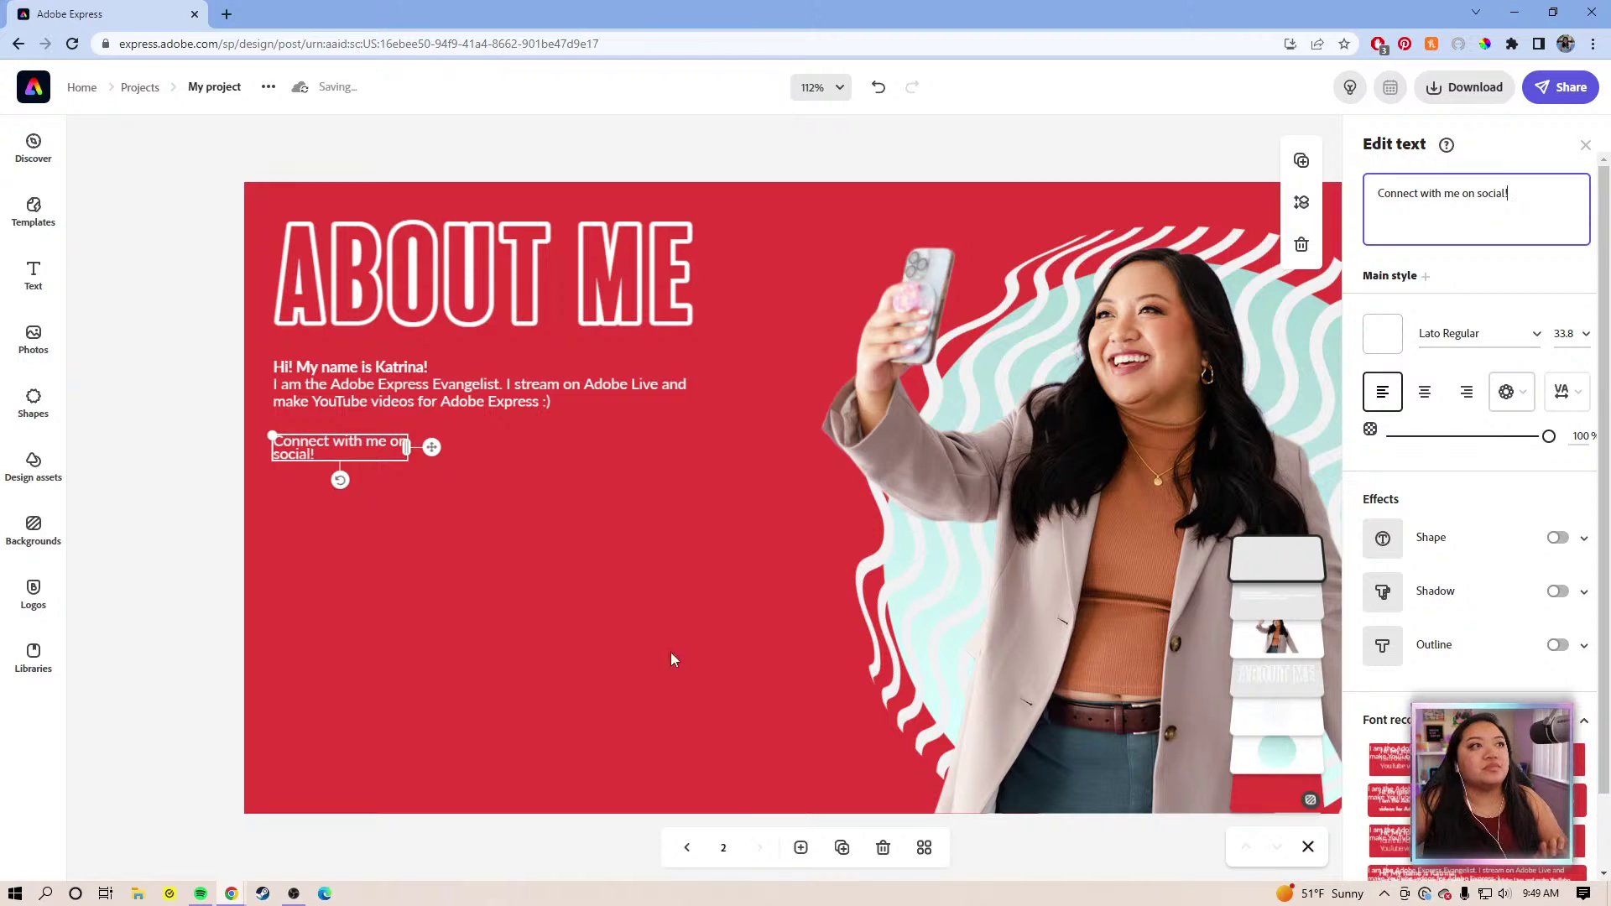
drag(436, 465, 663, 514)
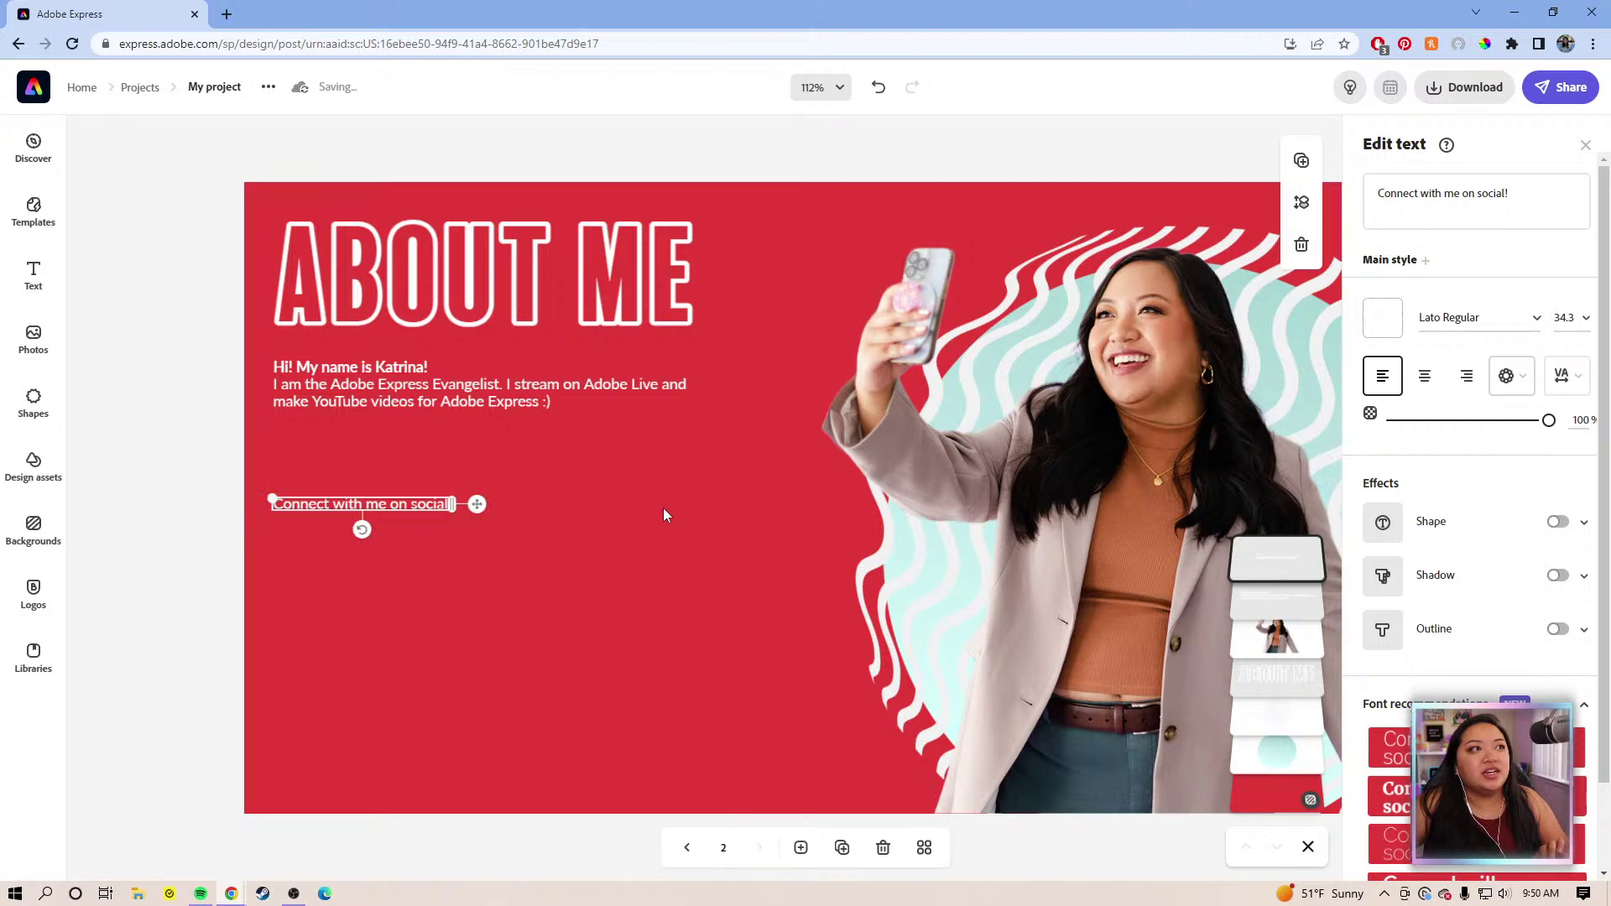
Set the font of the "Connect with me on social!" line to Lato Bold and deselect it
triple_click(1556, 194)
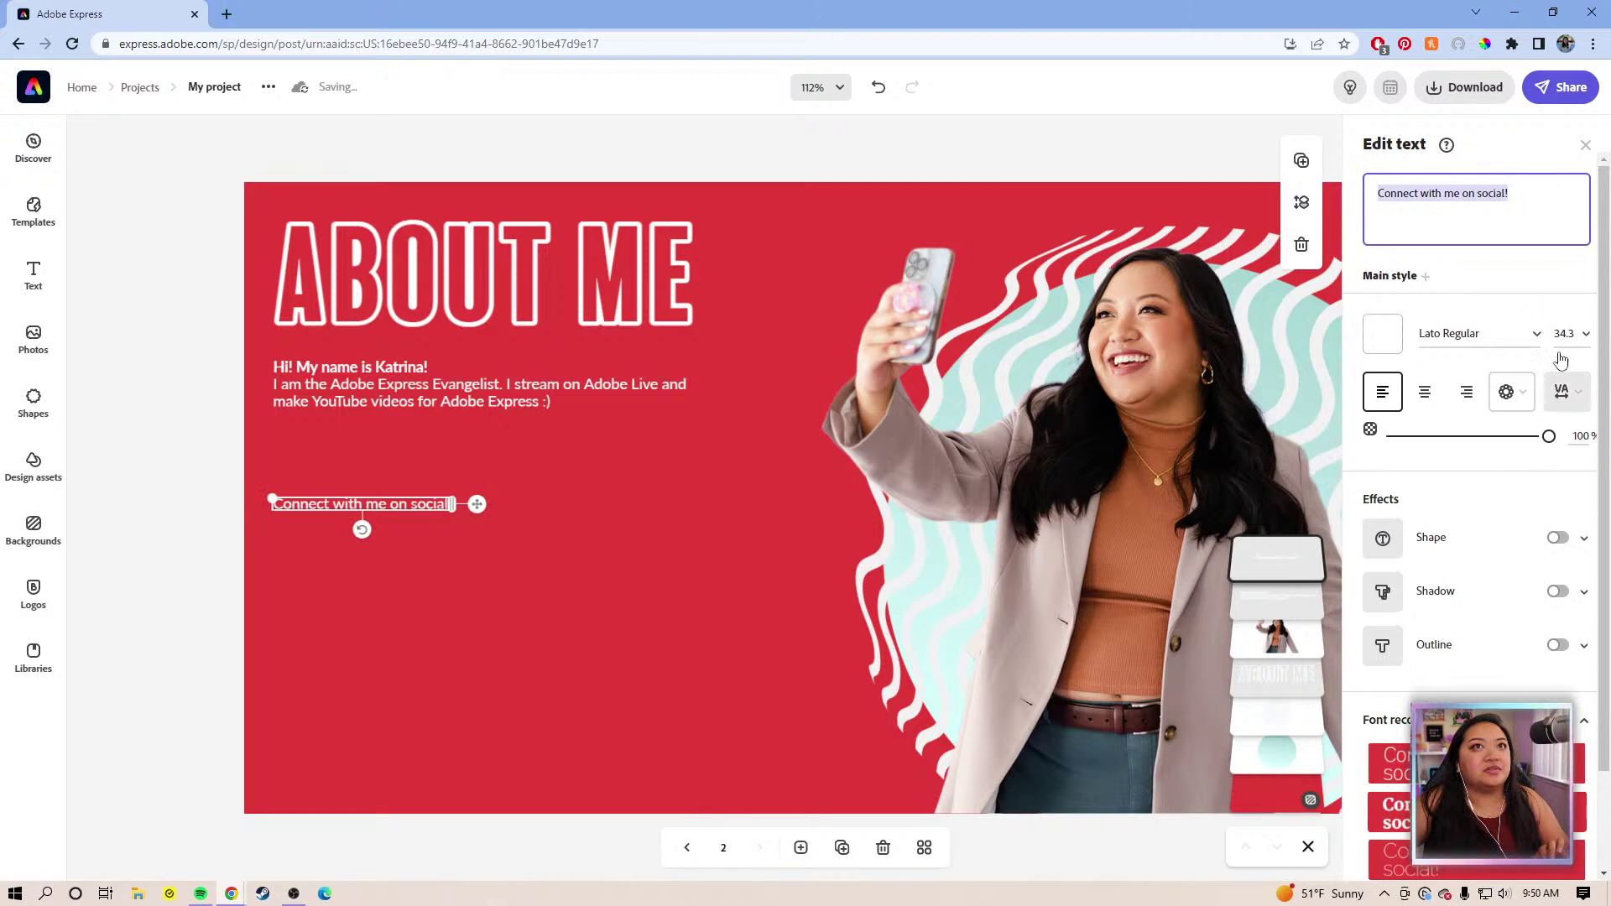
click(1545, 332)
click(1243, 521)
scroll(1261, 524, down, 4)
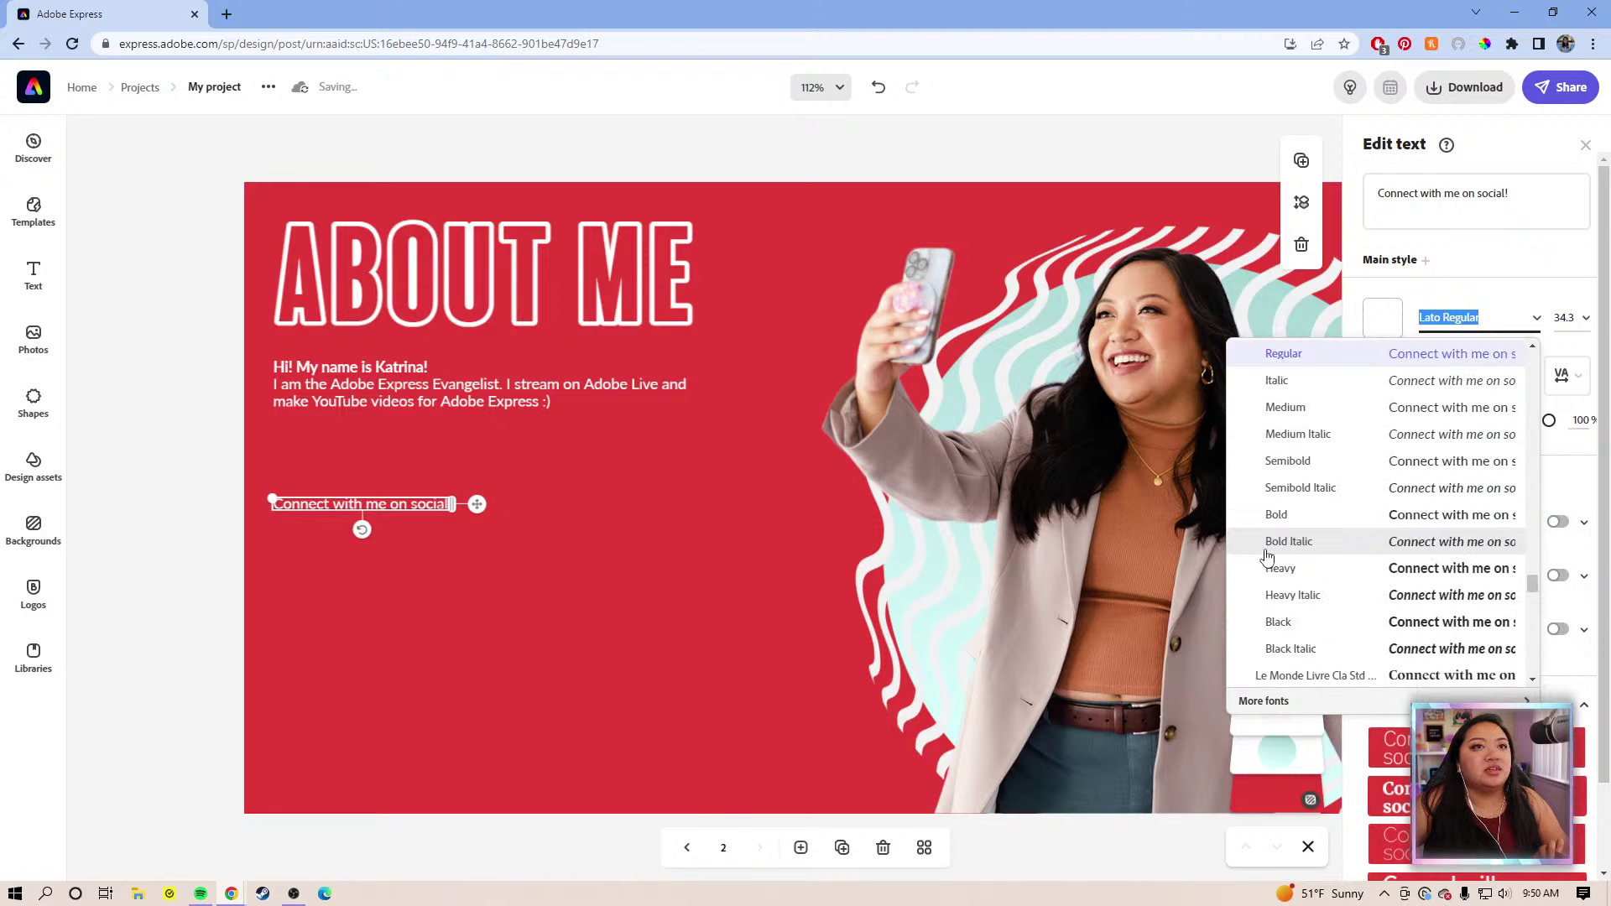
click(1302, 523)
click(666, 581)
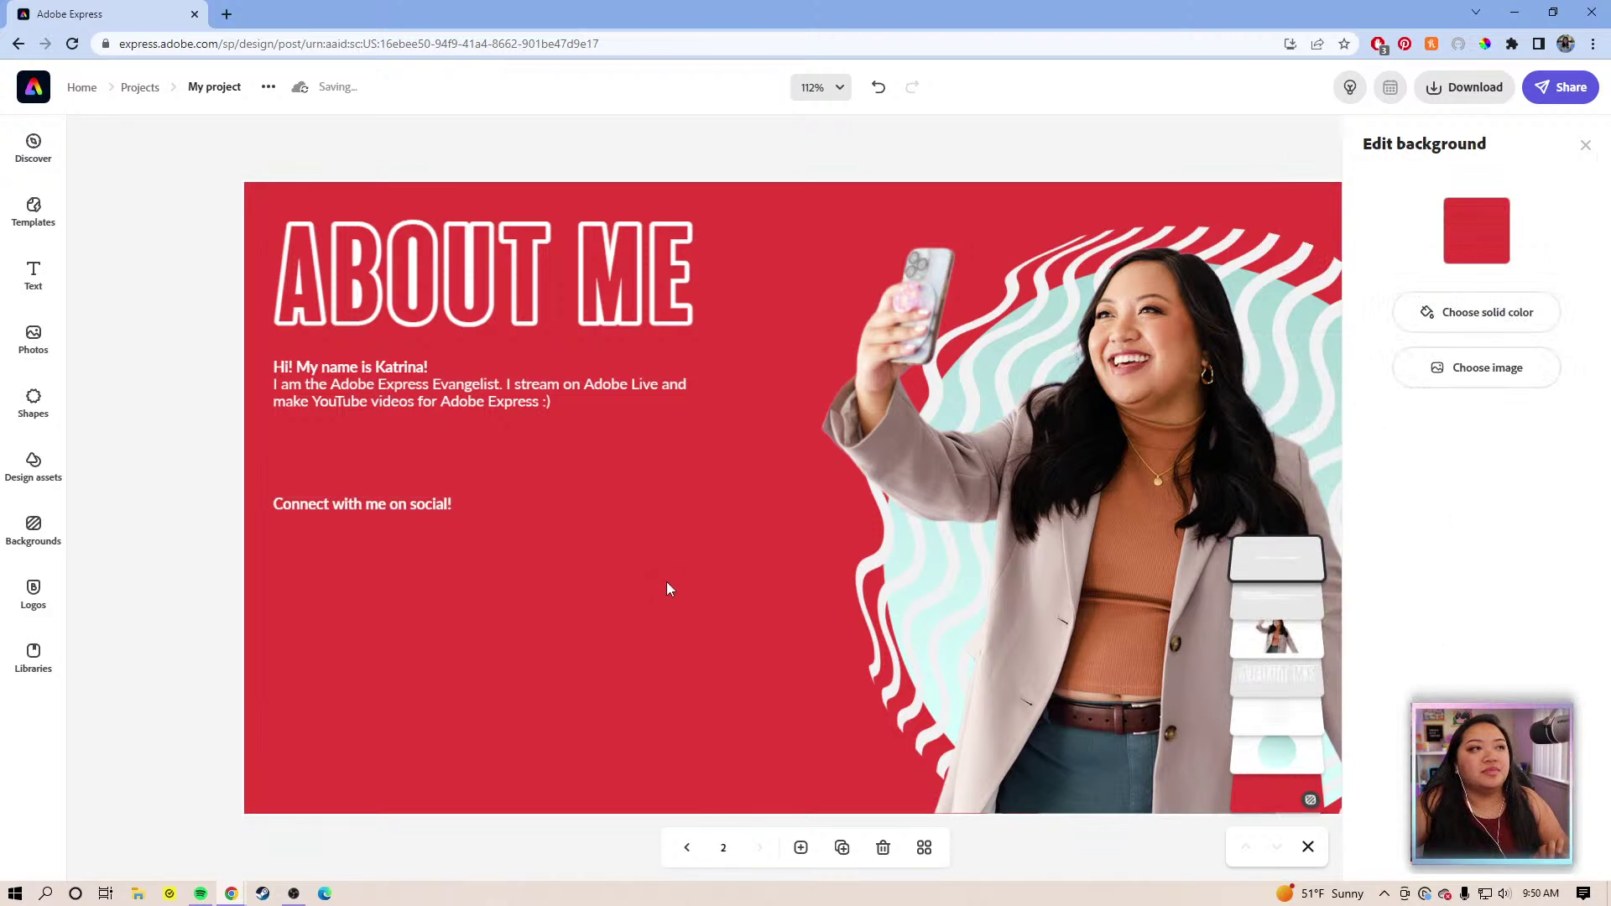
Duplicate the "Connect with me on social!" line and align the copy just below the original with a small gap
click(329, 506)
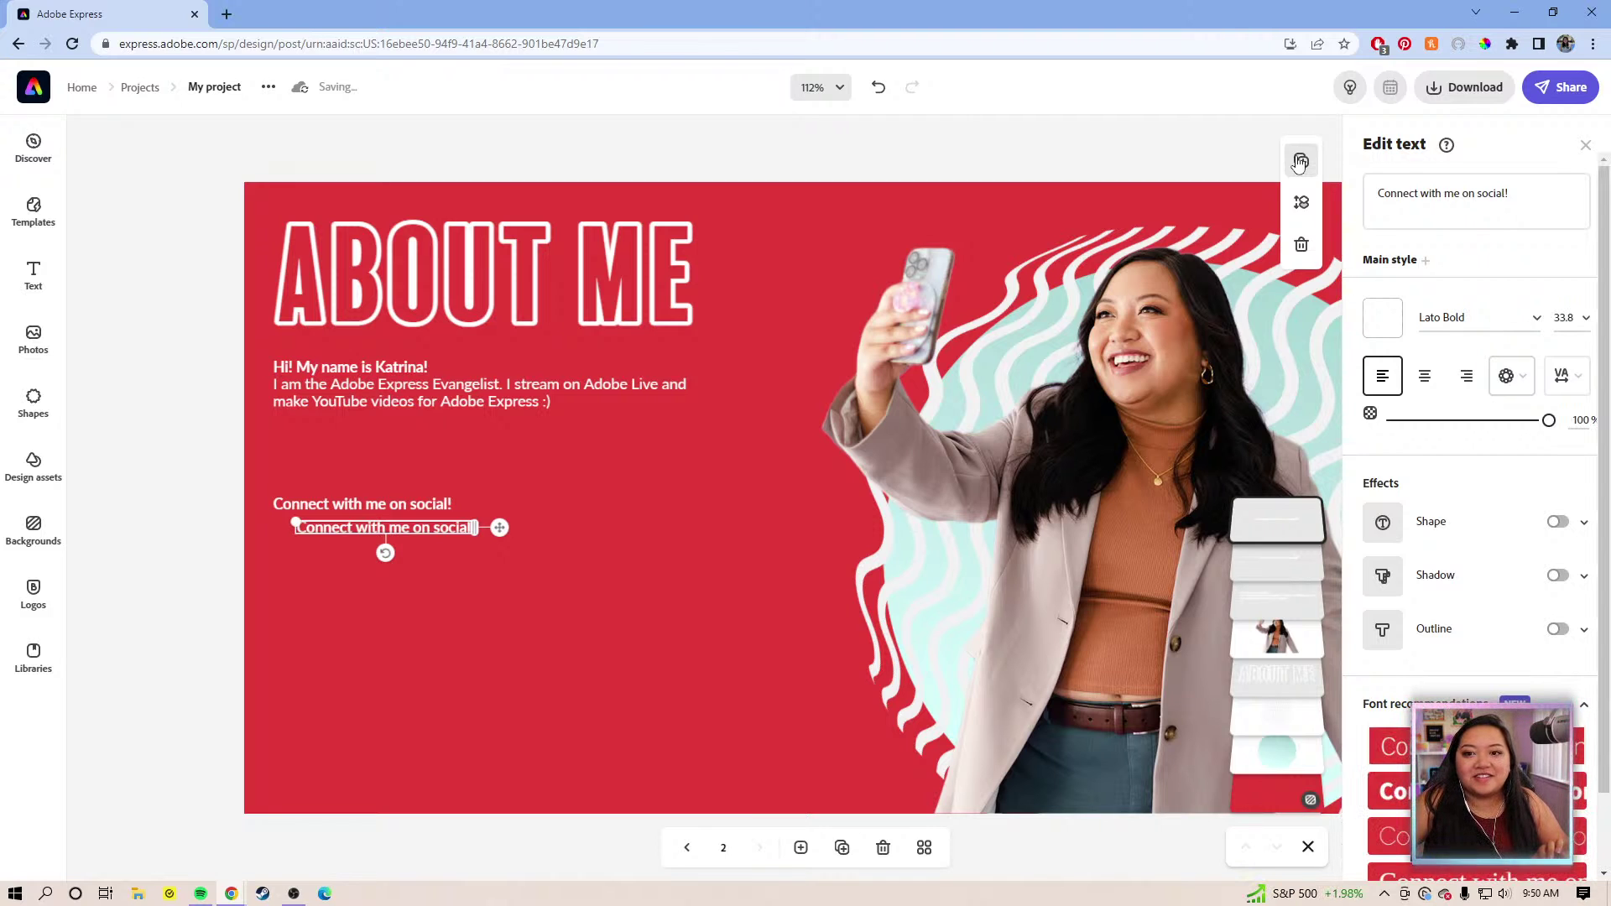
drag(499, 528, 481, 535)
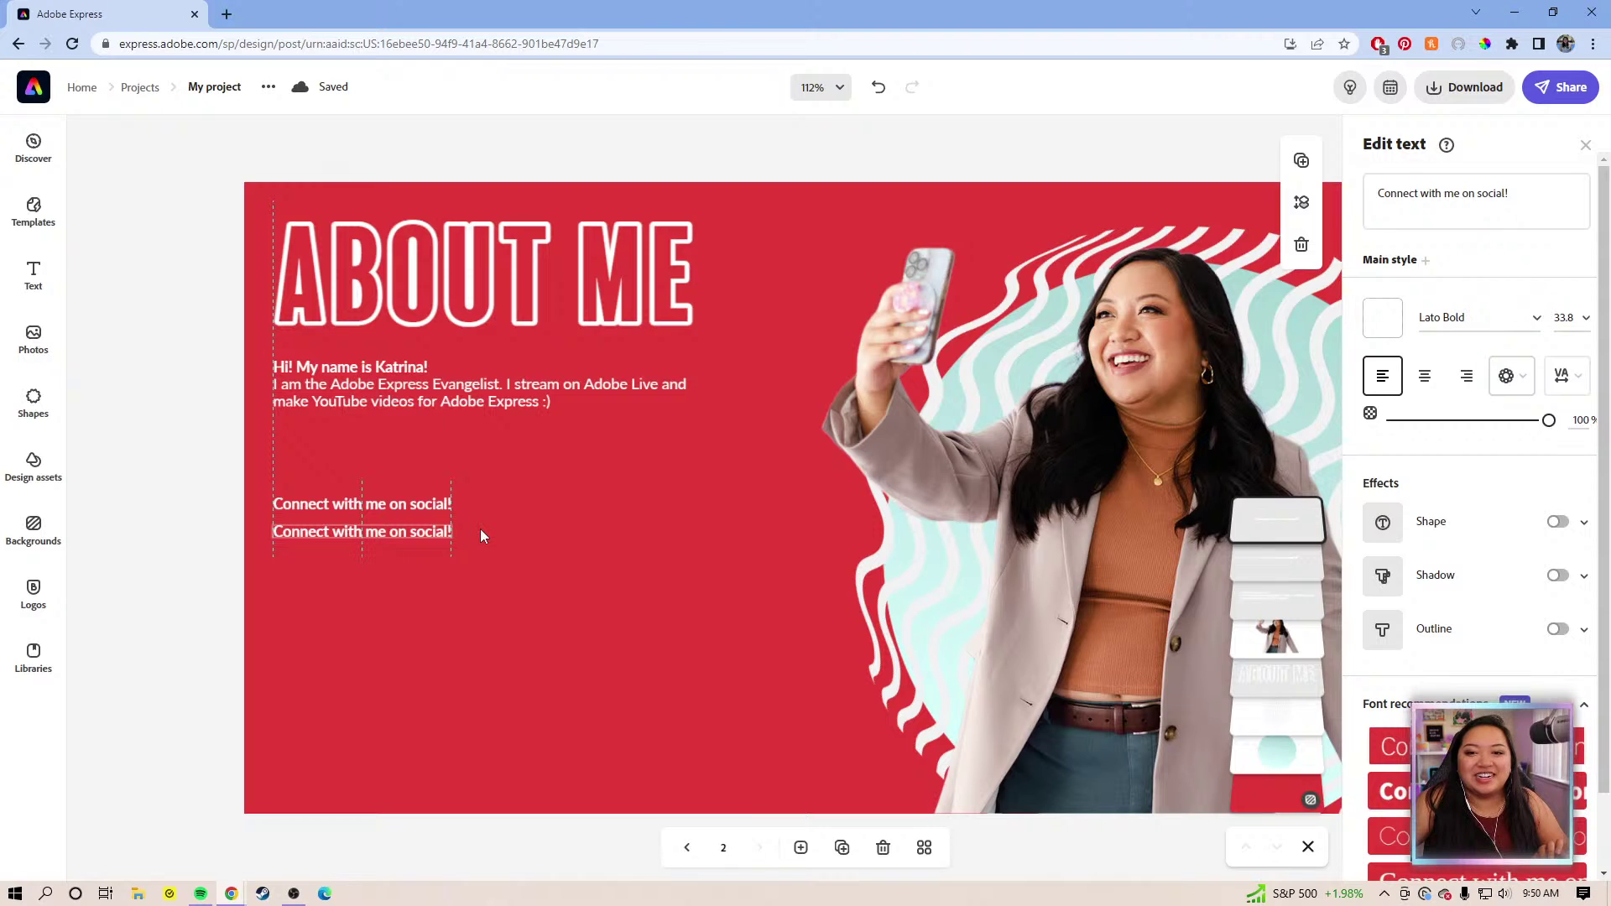
drag(481, 530, 483, 533)
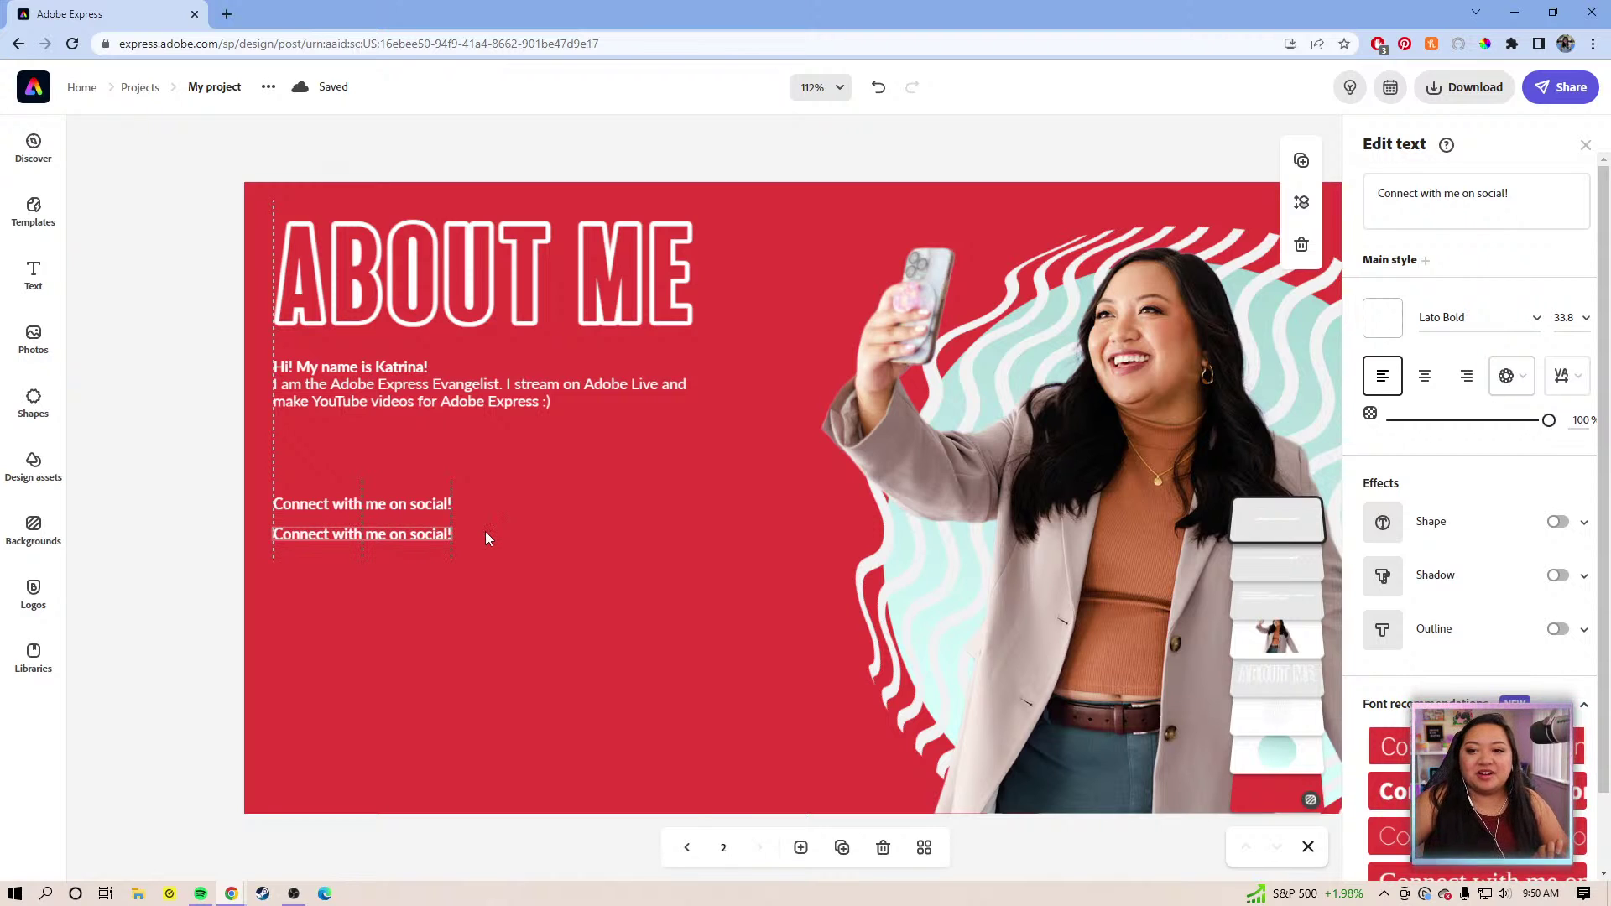
drag(485, 531, 481, 535)
Replace the lower copied line's text with the presenter's social media handle and move it slightly lower and inward from the line above
click(1523, 212)
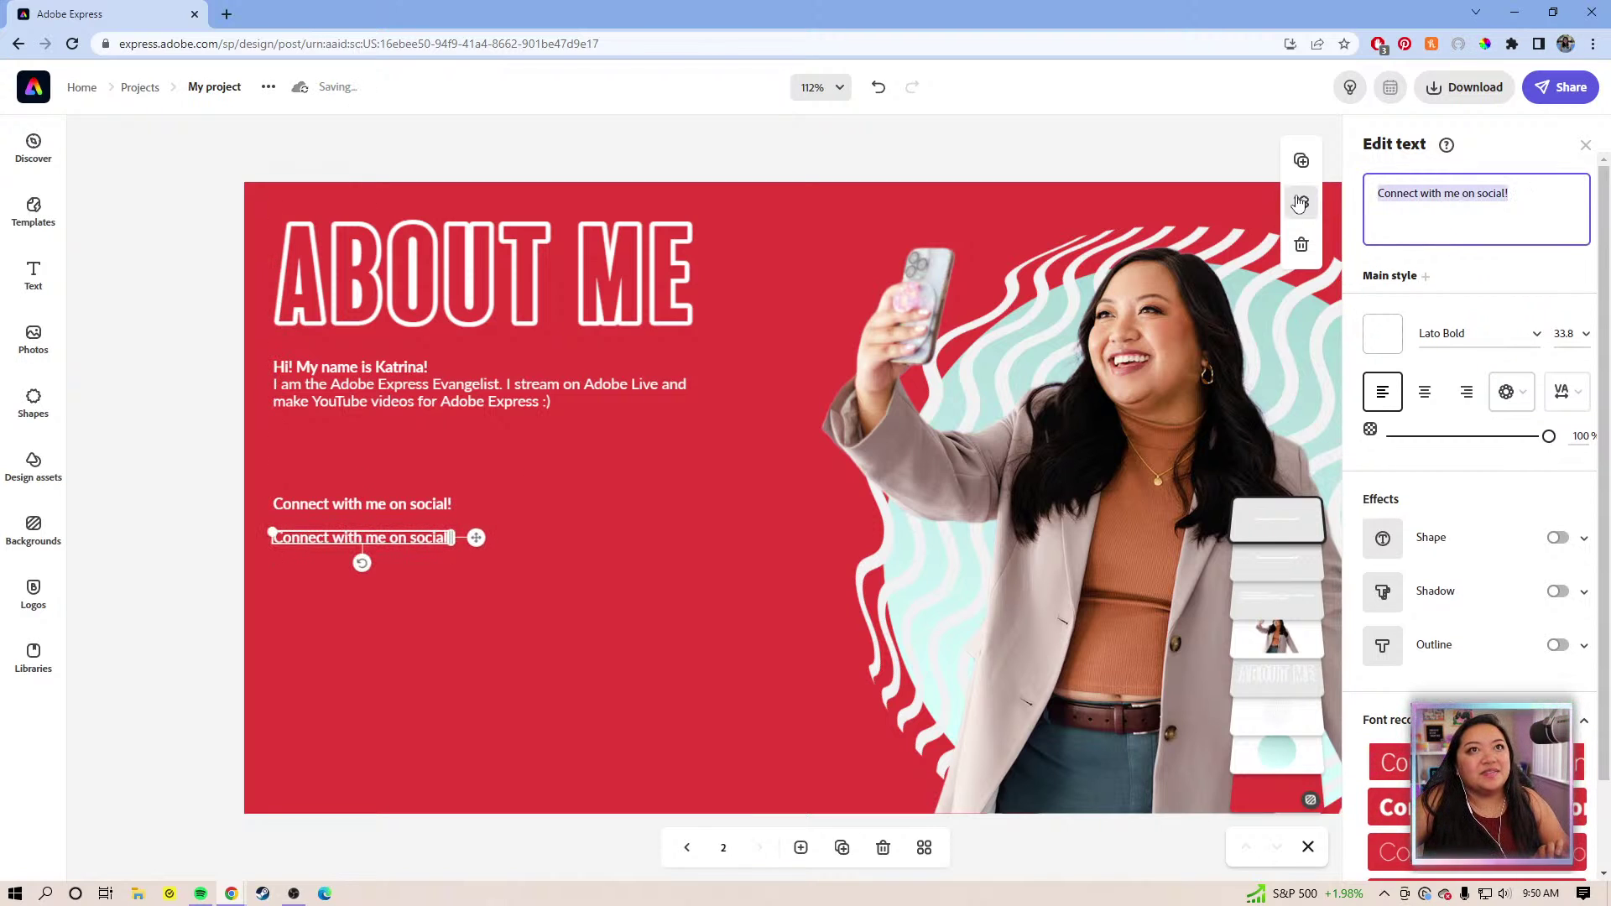
drag(1535, 192, 1376, 196)
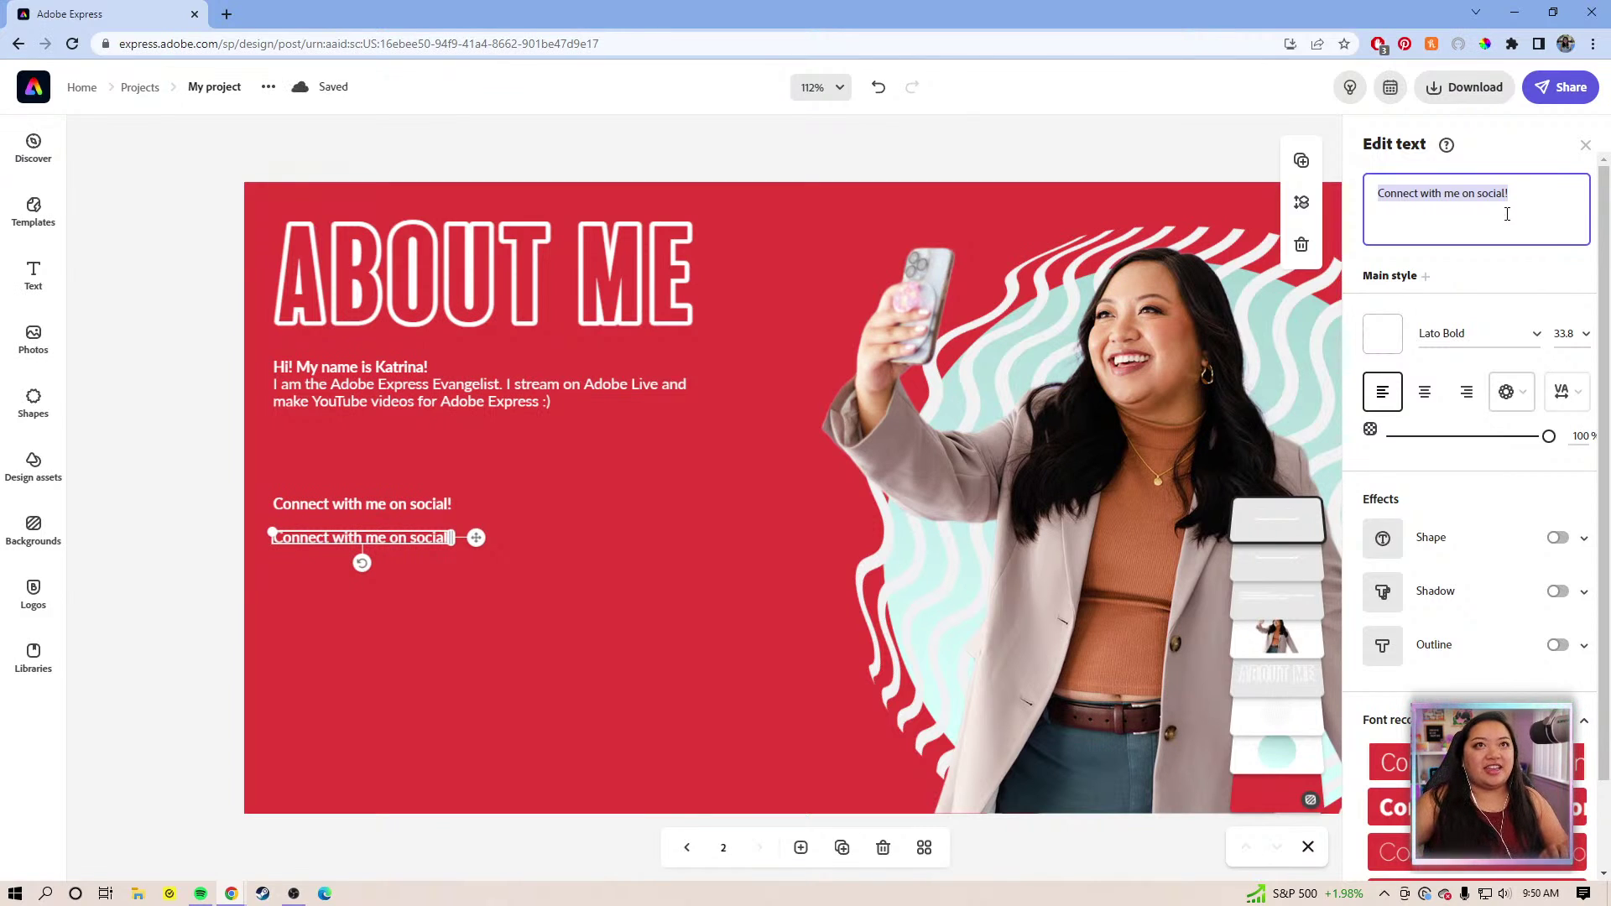
click(1565, 188)
drag(1549, 207, 1369, 206)
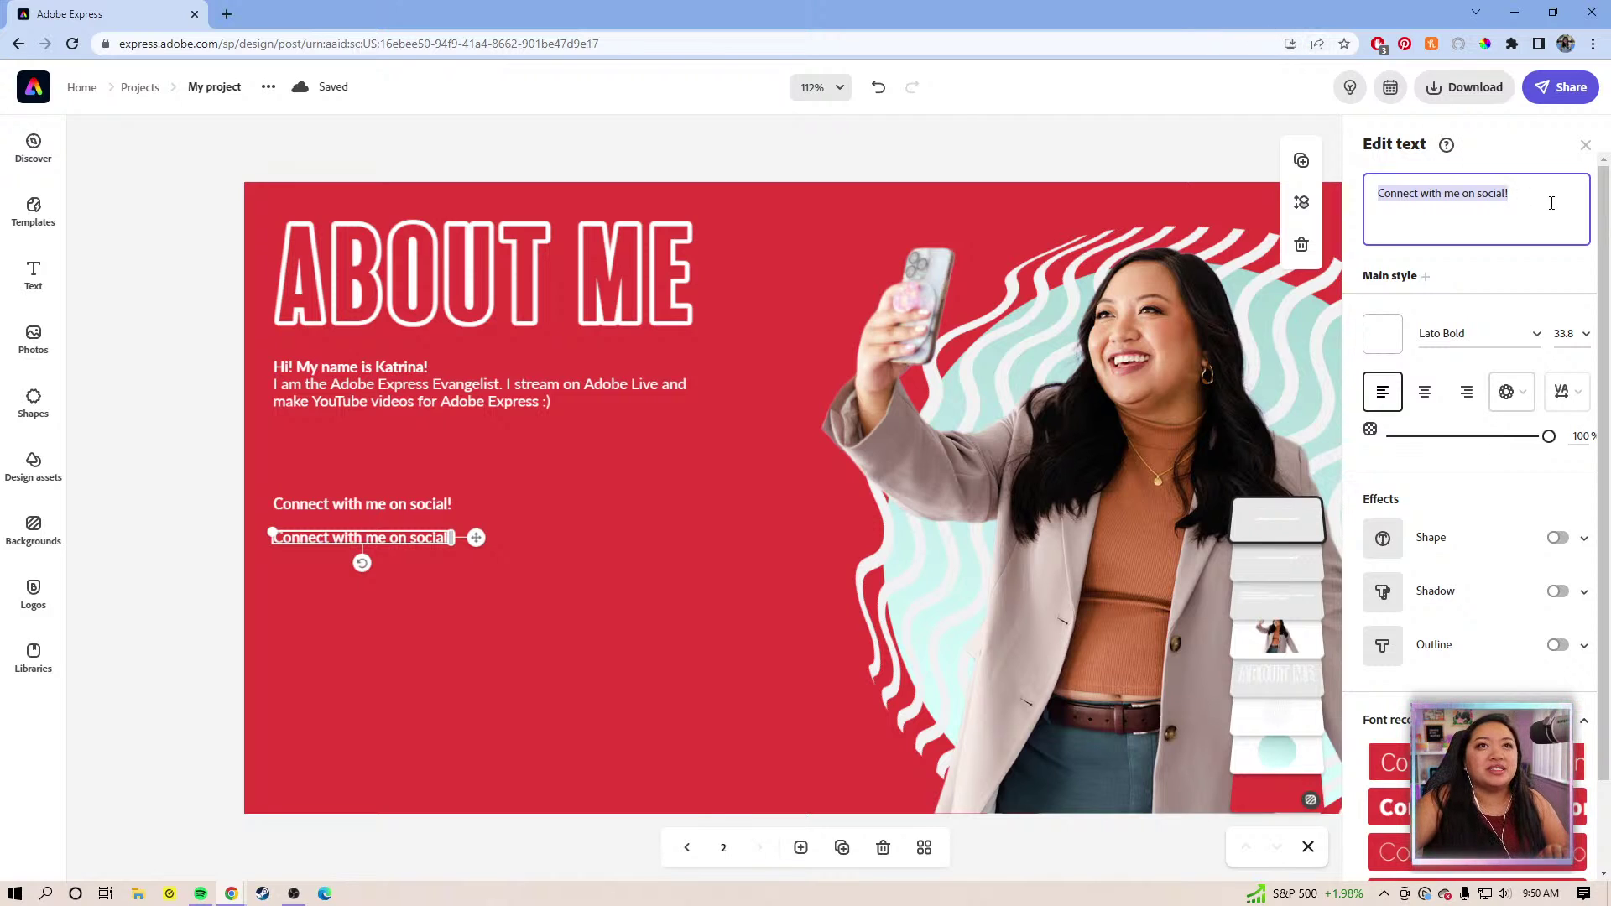
text(@a)
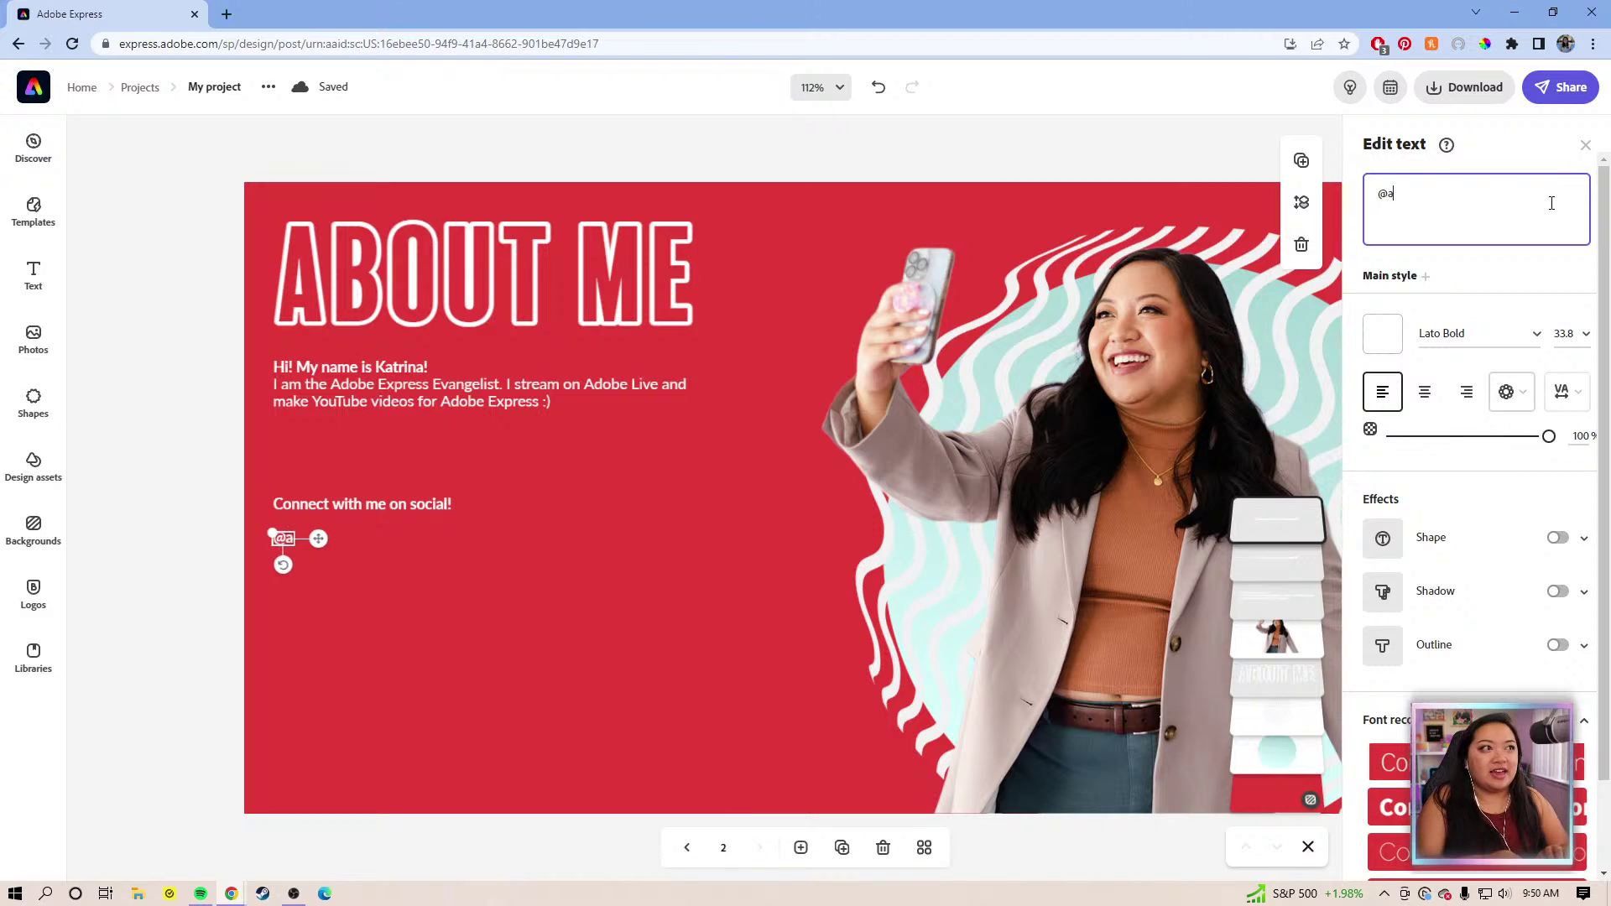
key(BackSpace)
text(katrinatorrijos)
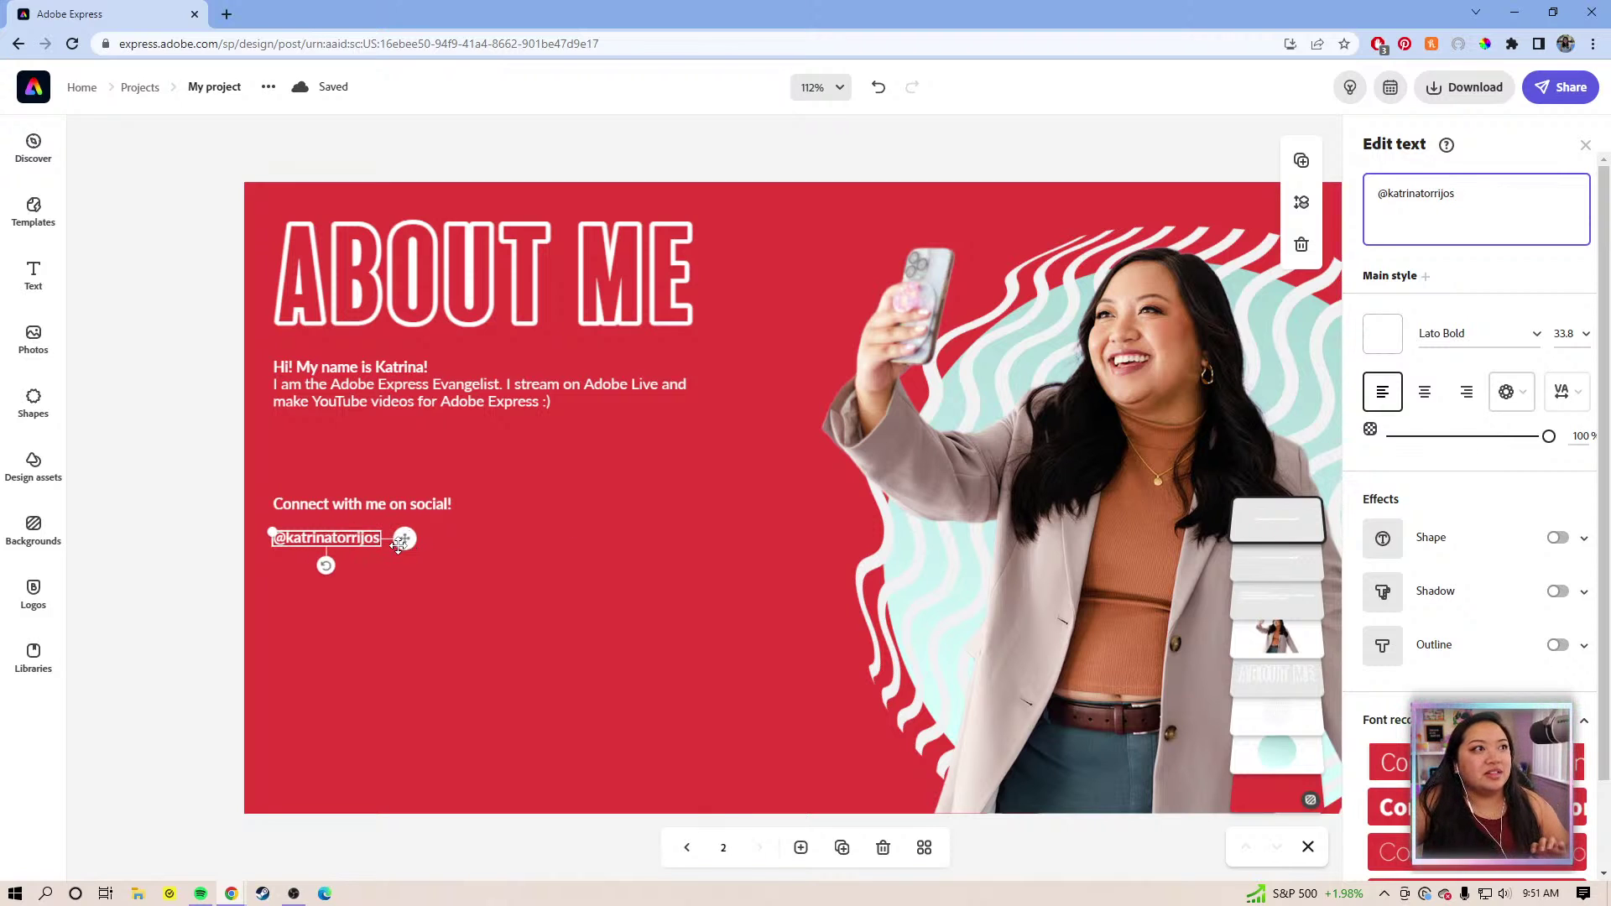
drag(406, 538, 452, 596)
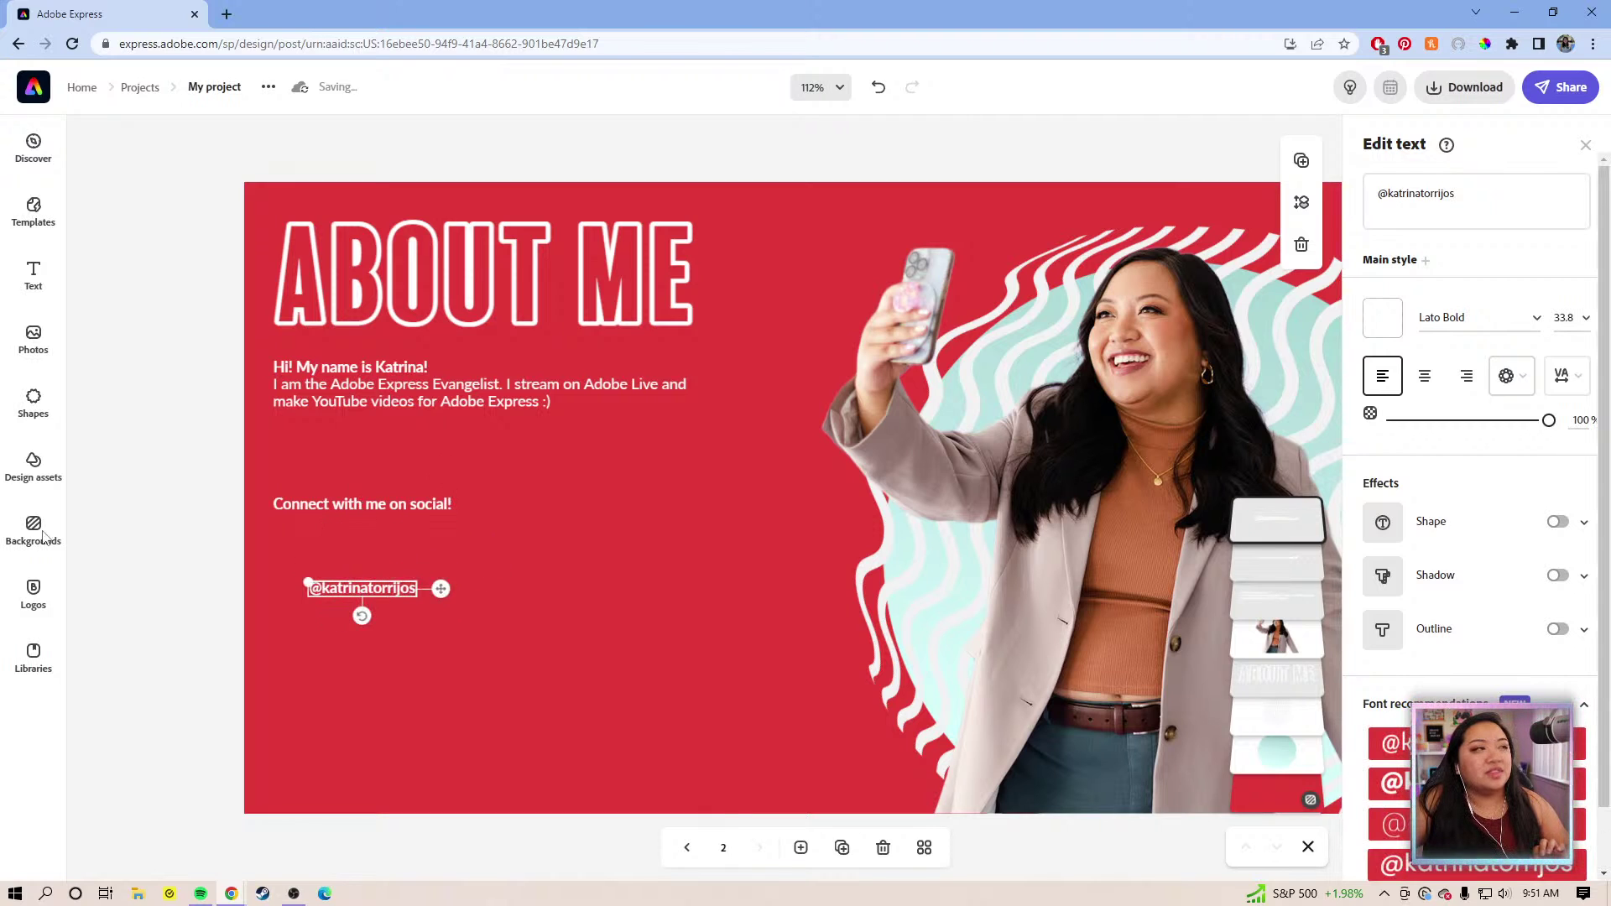
Search the shapes library for "instagram"
click(35, 400)
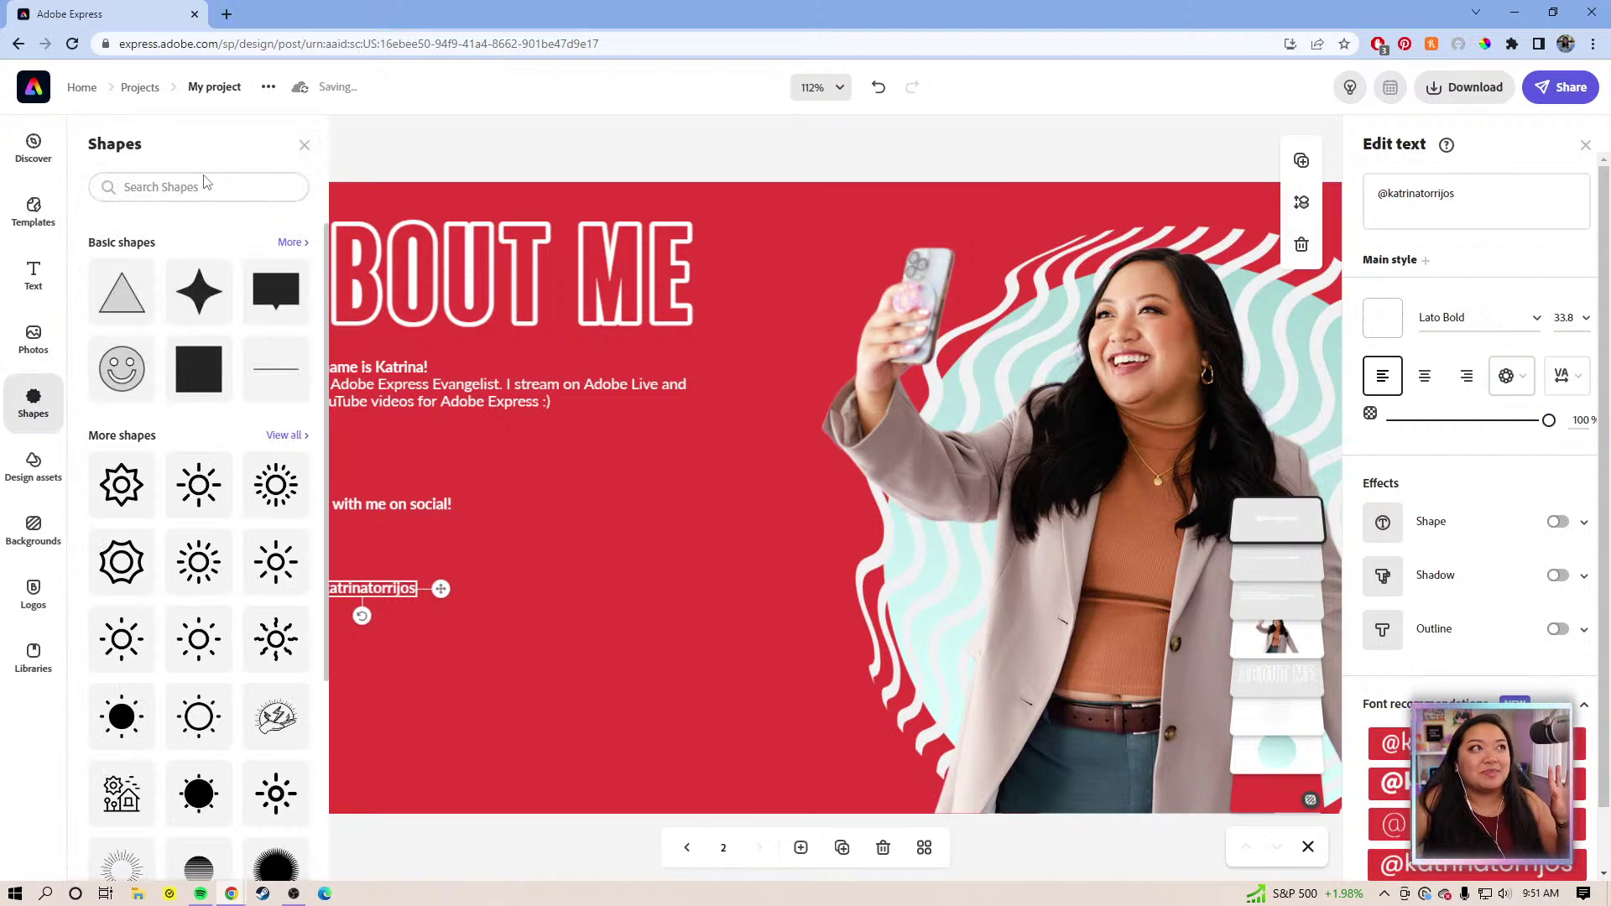
click(200, 186)
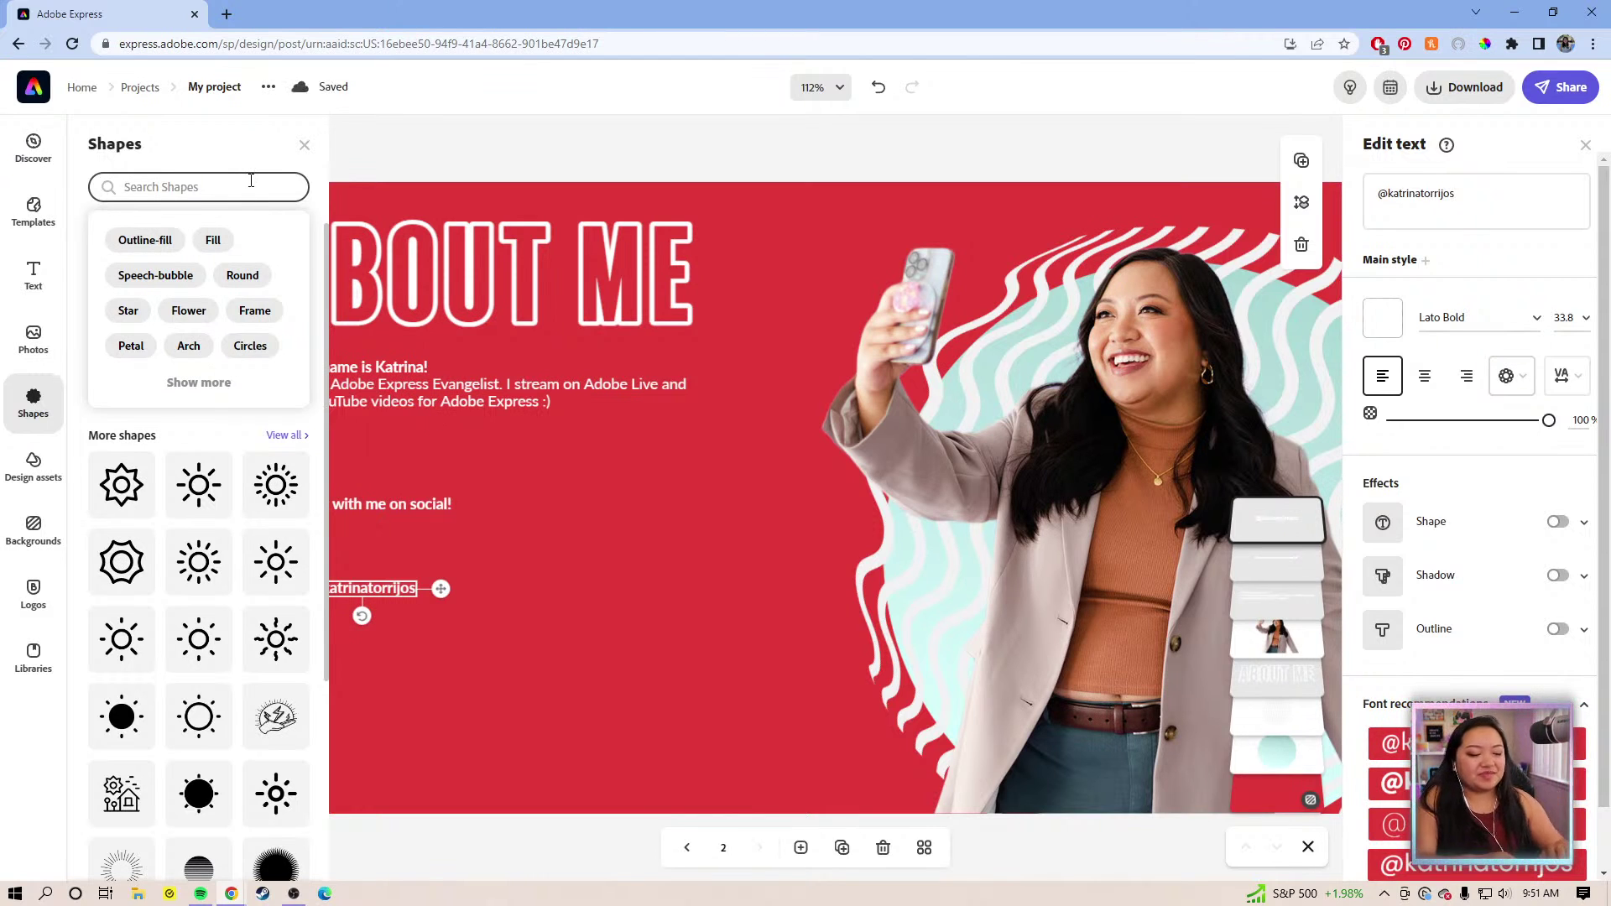
text(s)
key(BackSpace)
text(l)
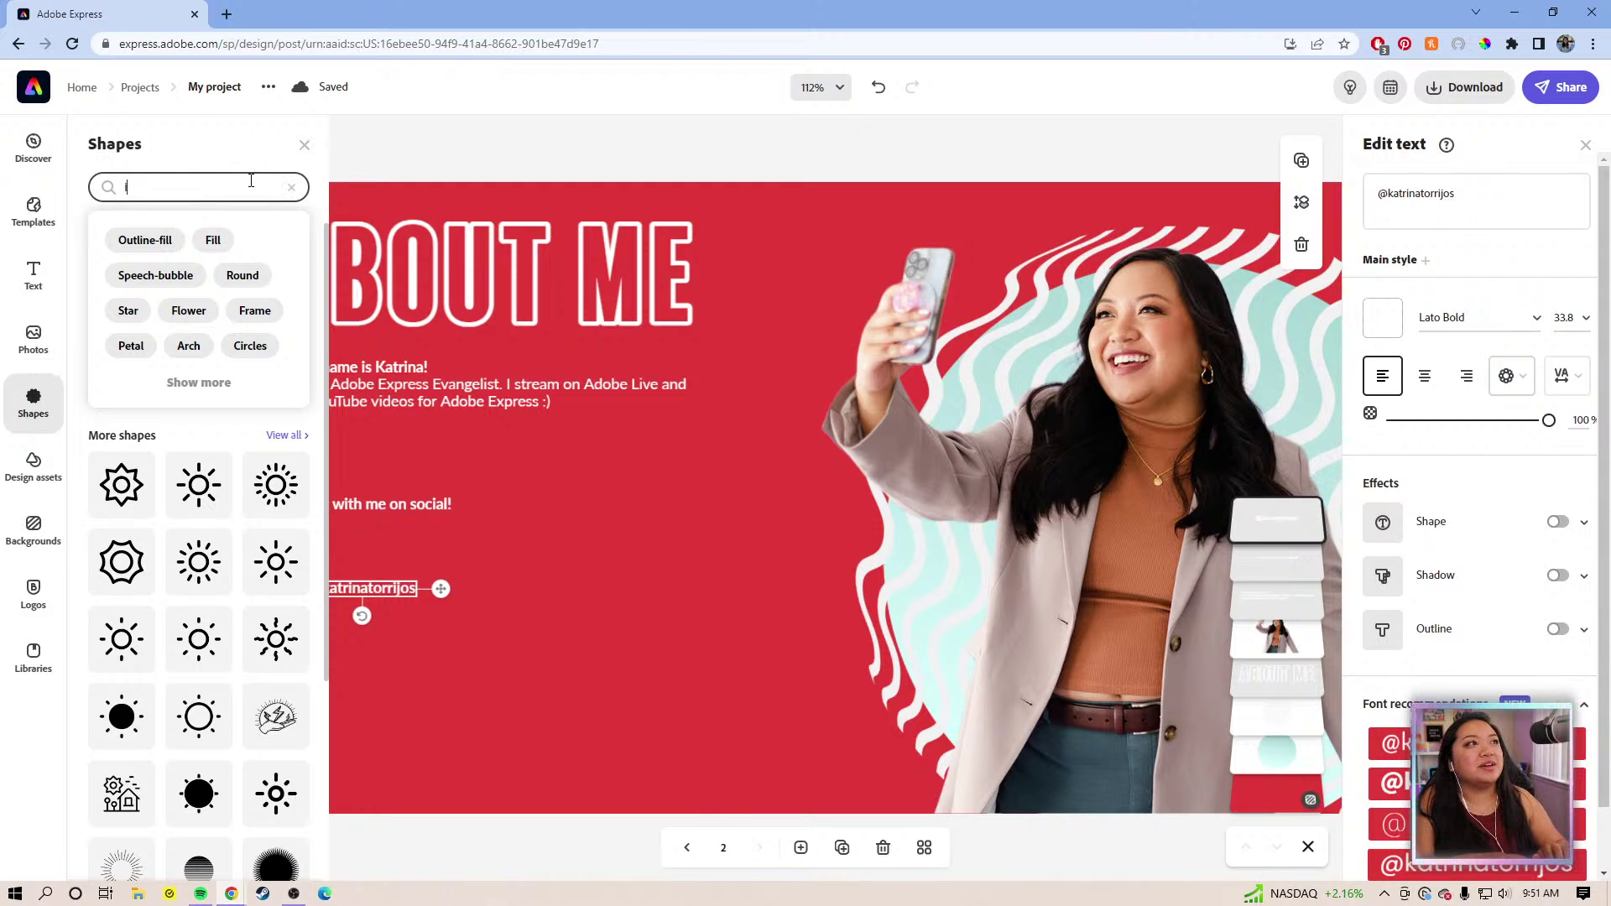
text(nstag)
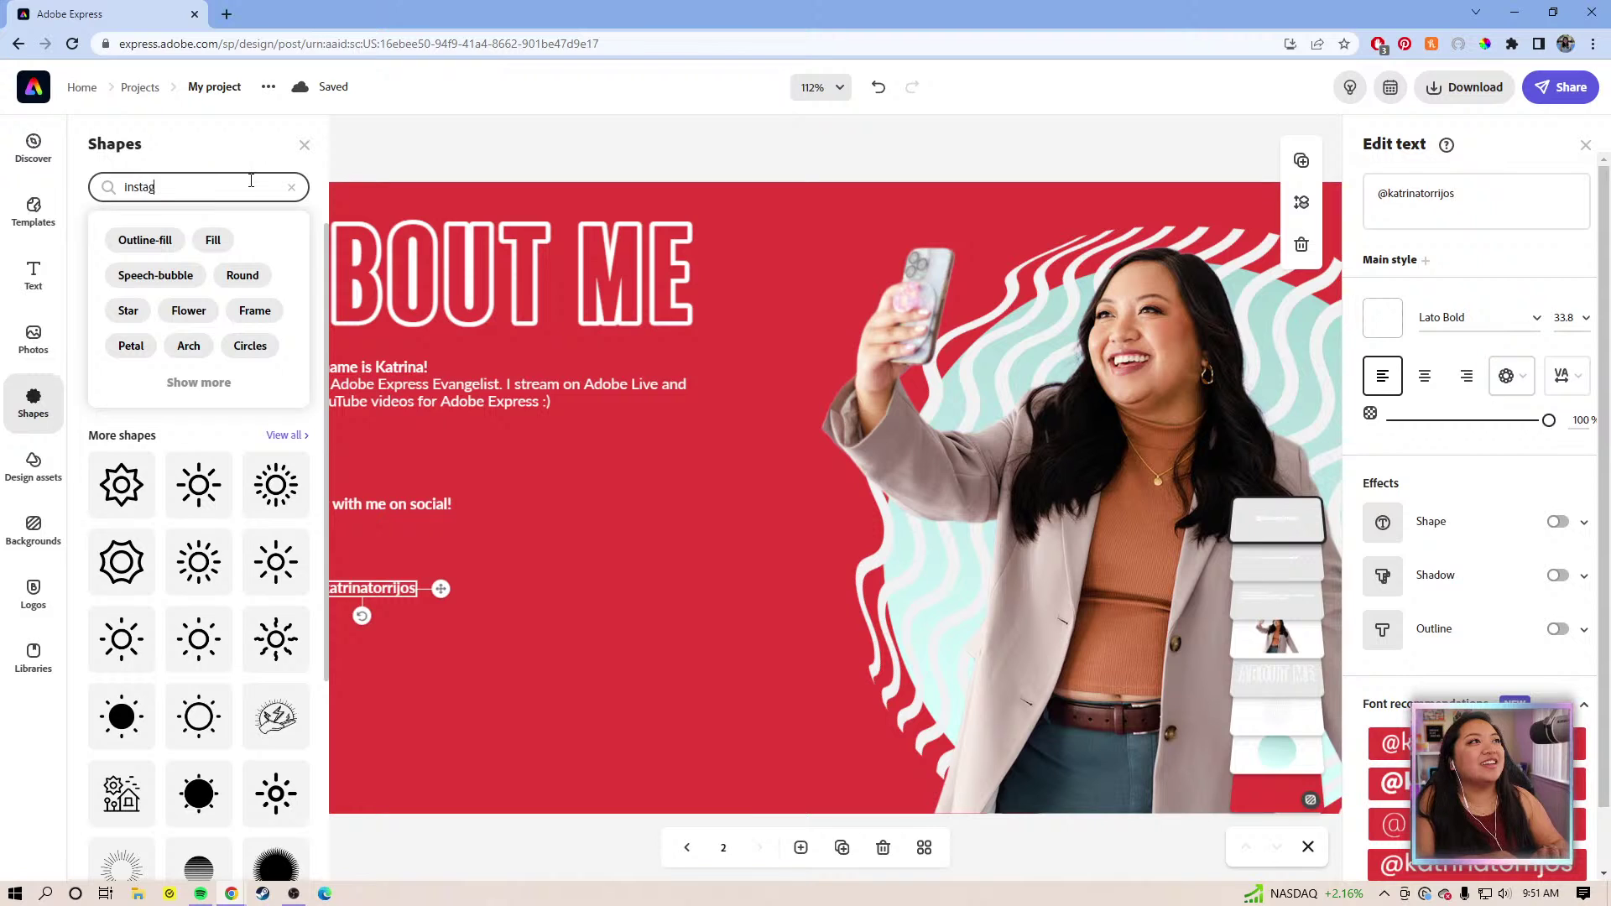
key(Return)
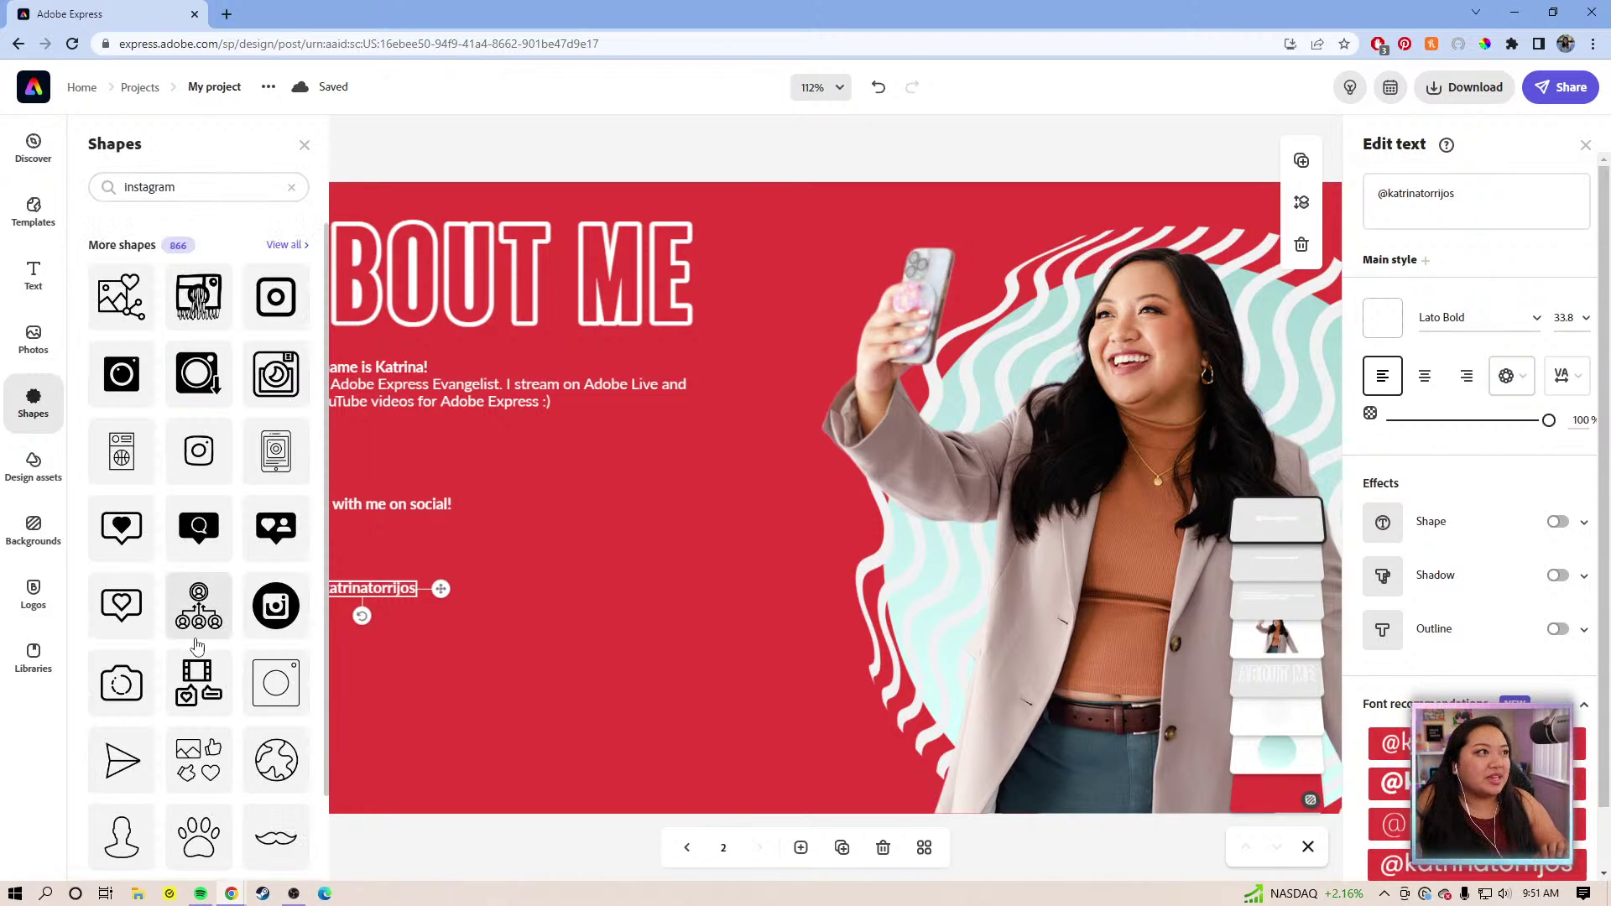
Add the outlined Instagram-style camera icon to the slide and shrink it to a small icon just below and beyond the handle
scroll(99, 785, down, 1)
scroll(159, 671, down, 1)
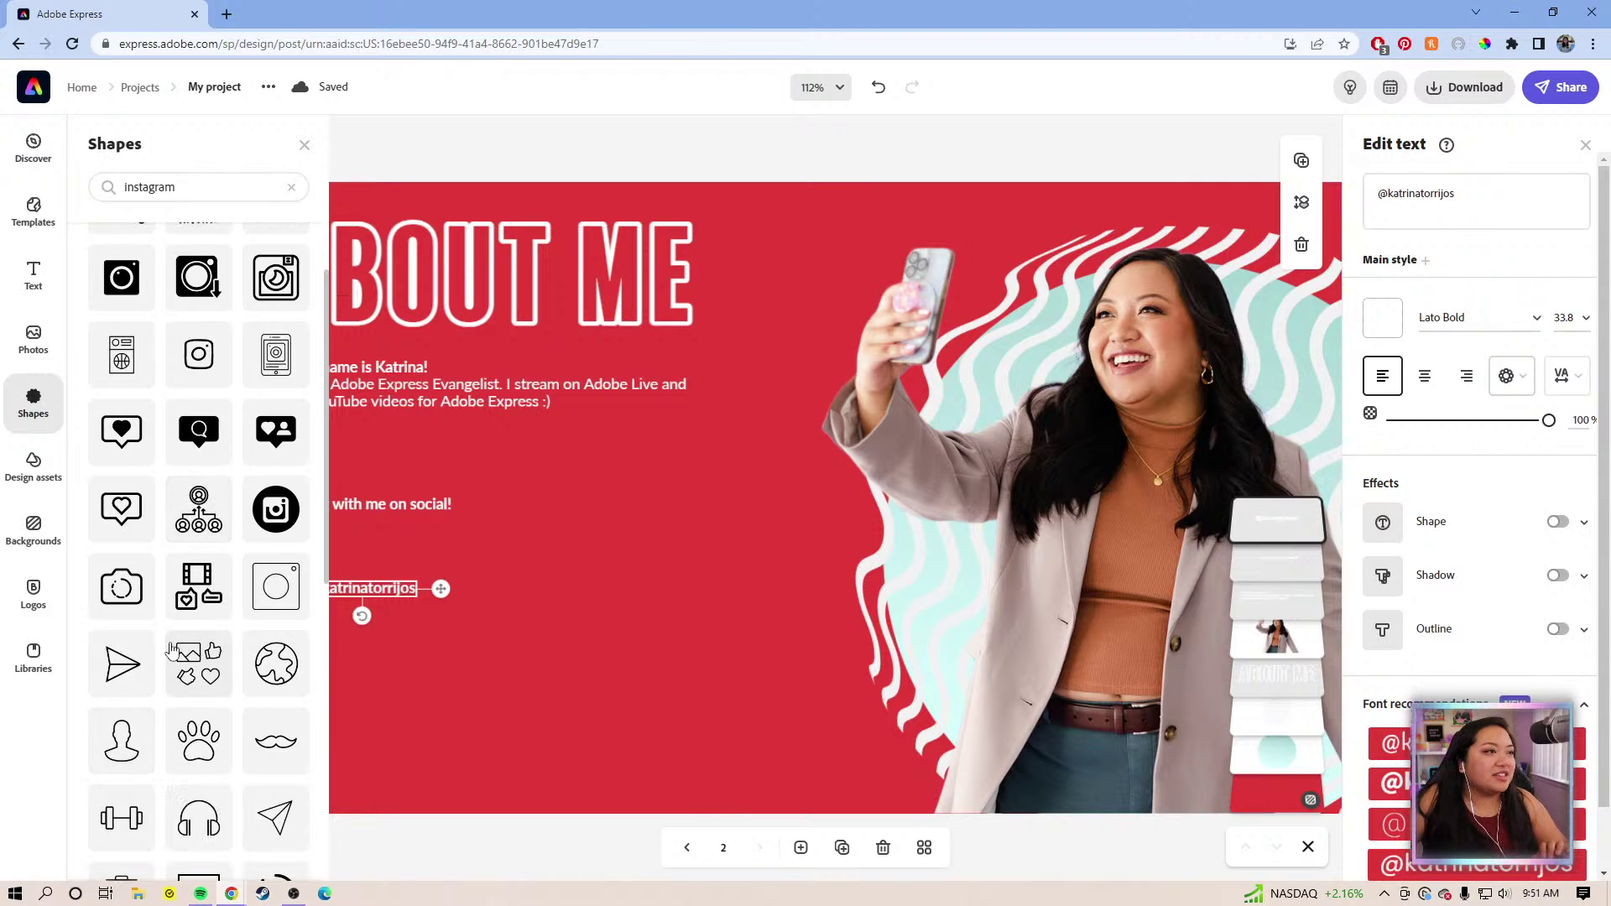
scroll(168, 654, up, 1)
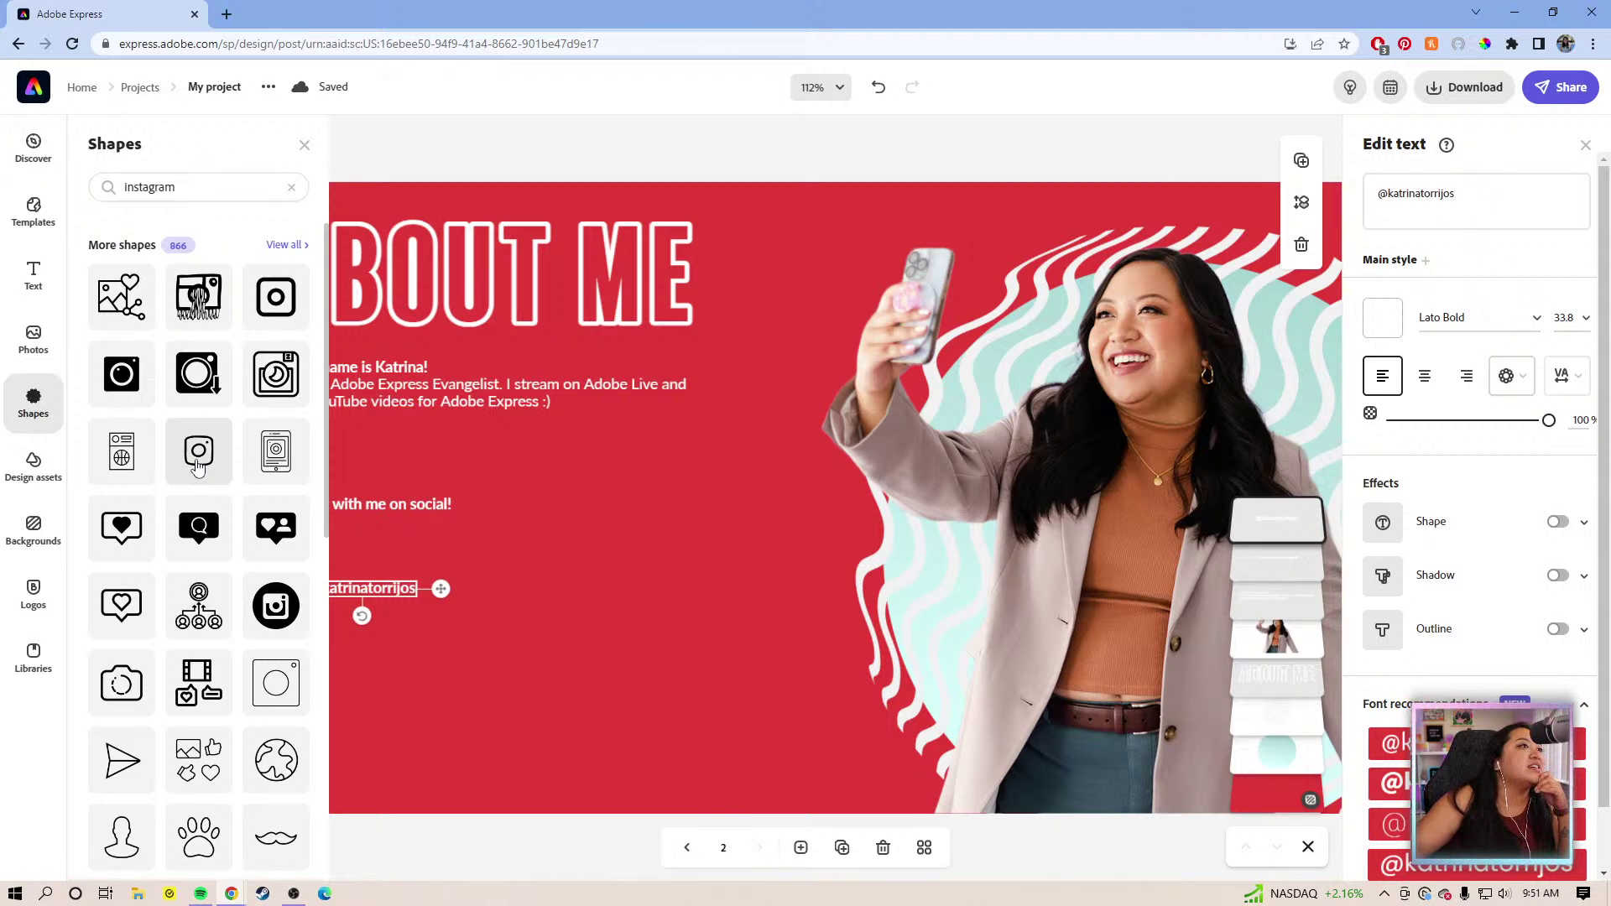
click(198, 453)
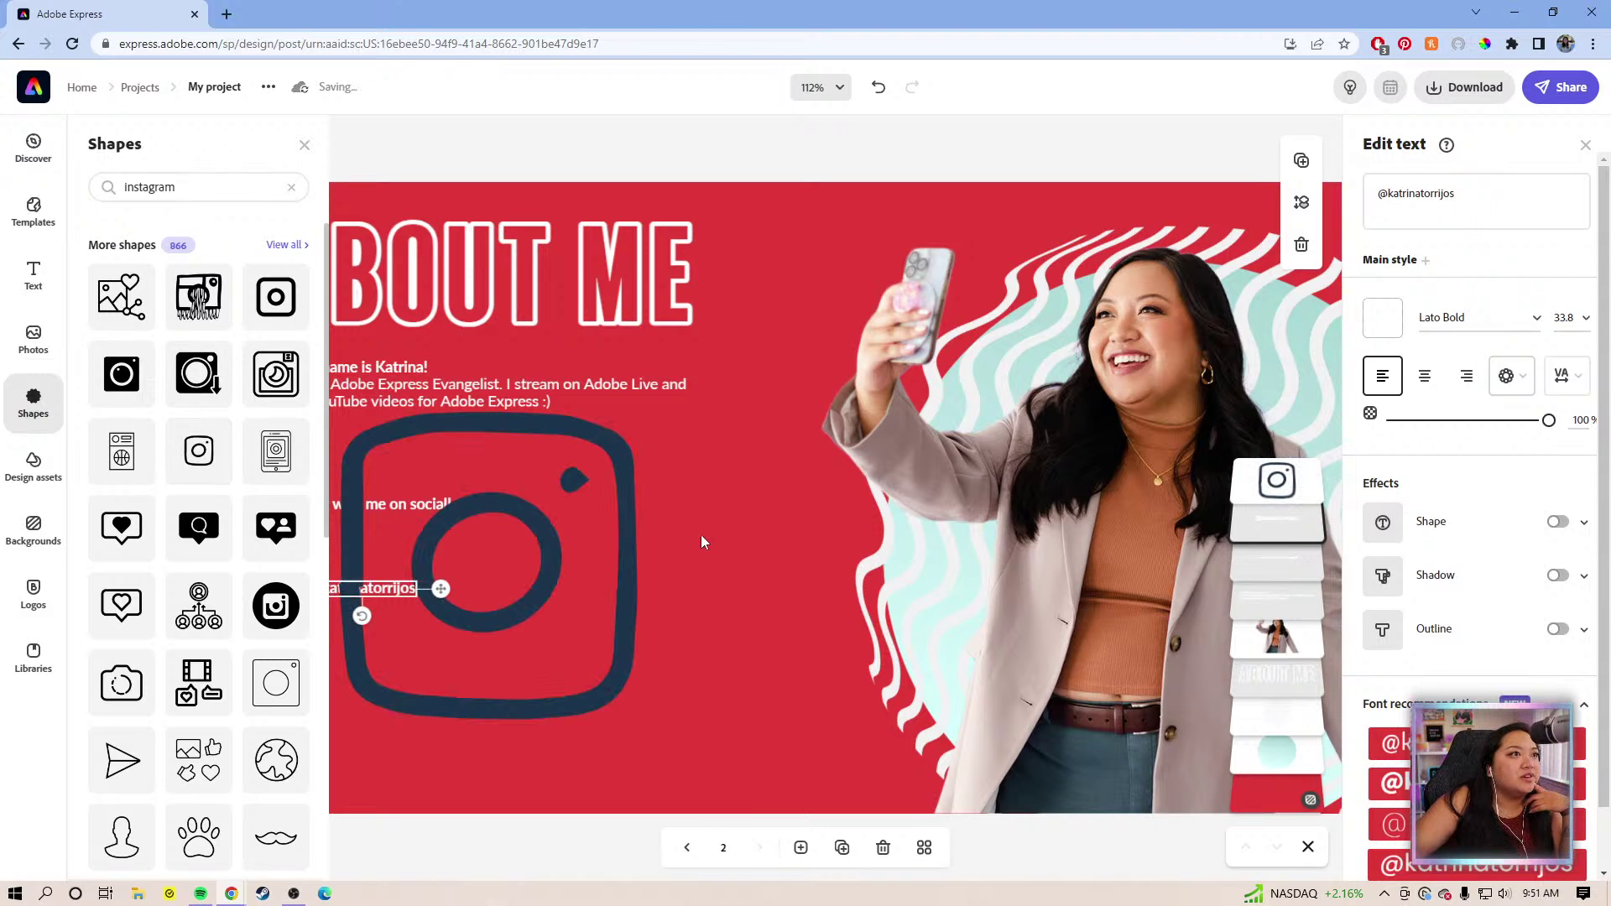
drag(636, 545, 737, 527)
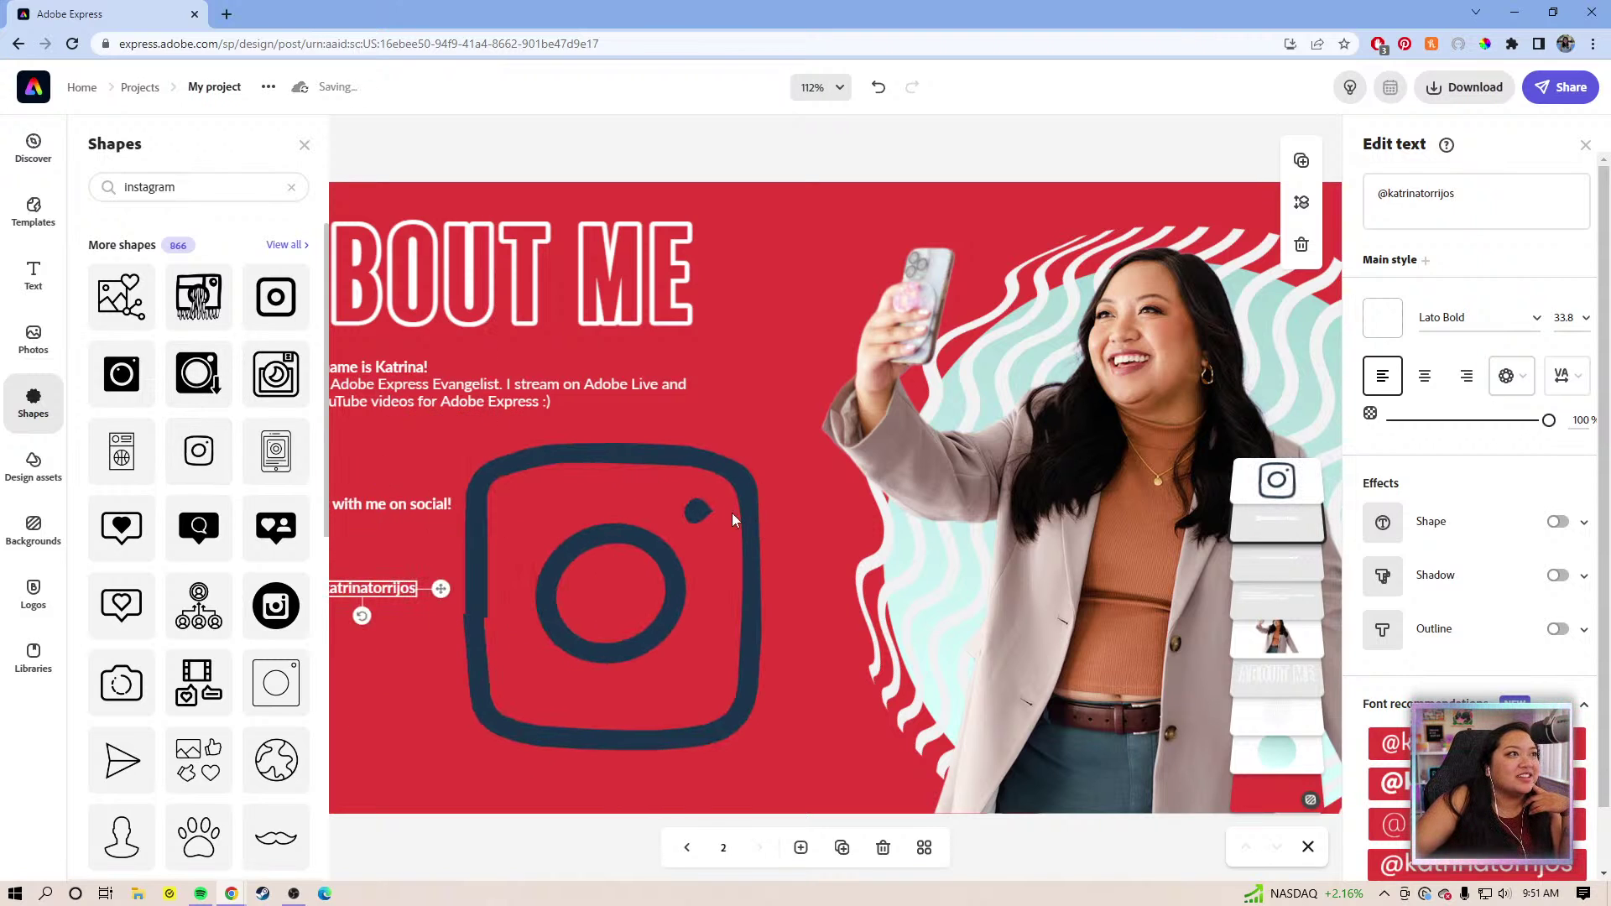
click(704, 448)
drag(760, 445, 535, 630)
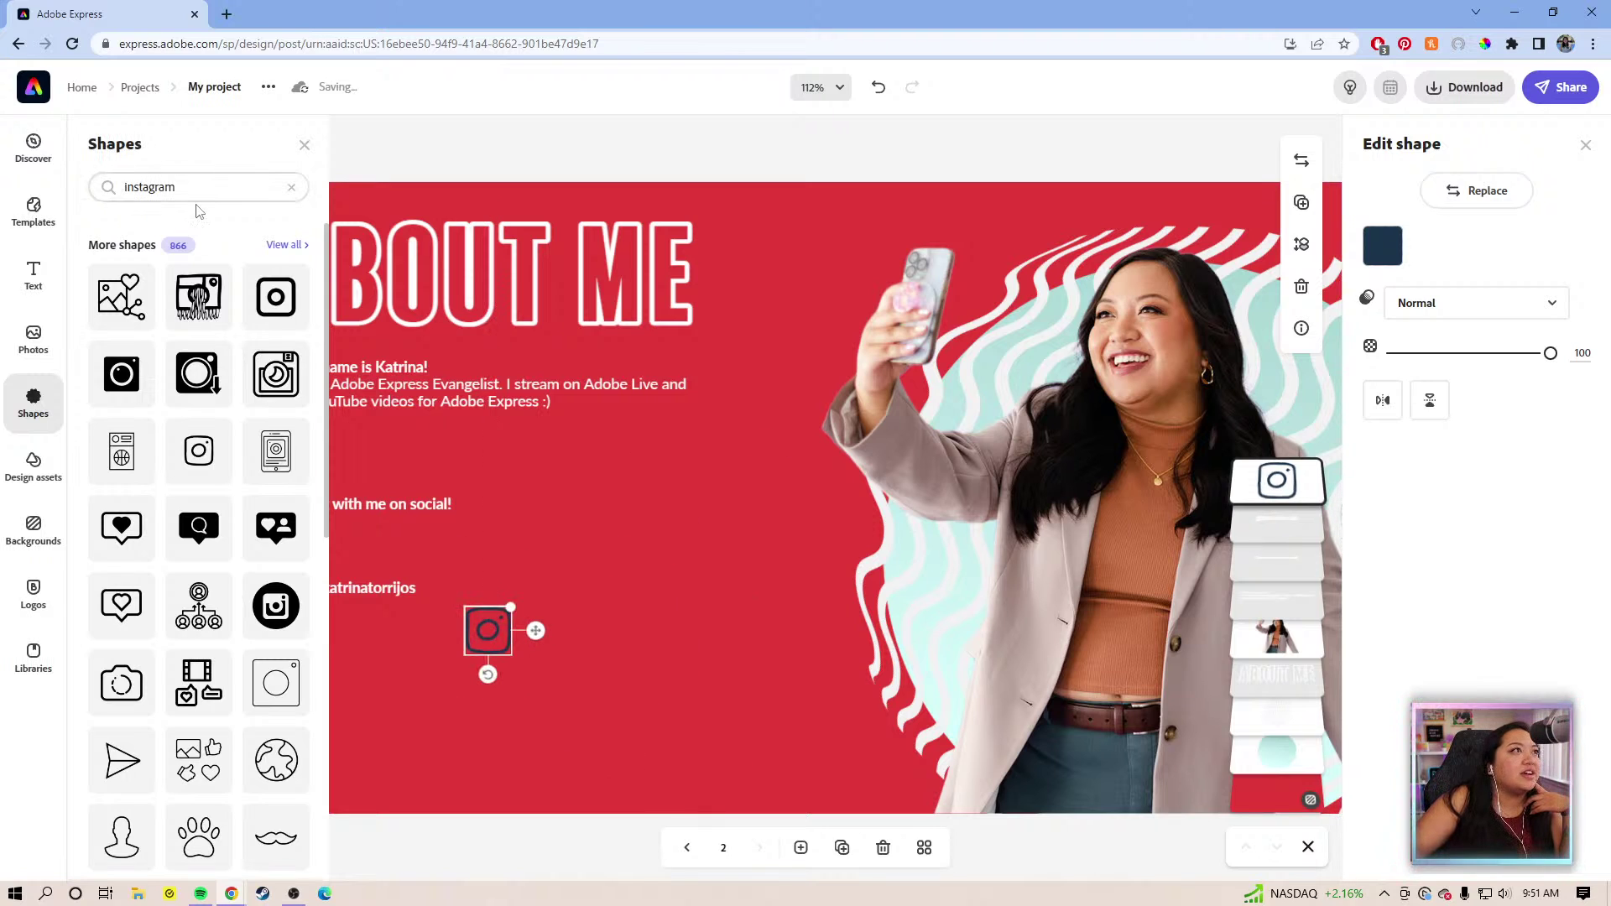
Search the shapes for "twitter", add the outlined bird icon, and shrink it to sit beside the Instagram icon
click(307, 196)
drag(241, 187, 112, 195)
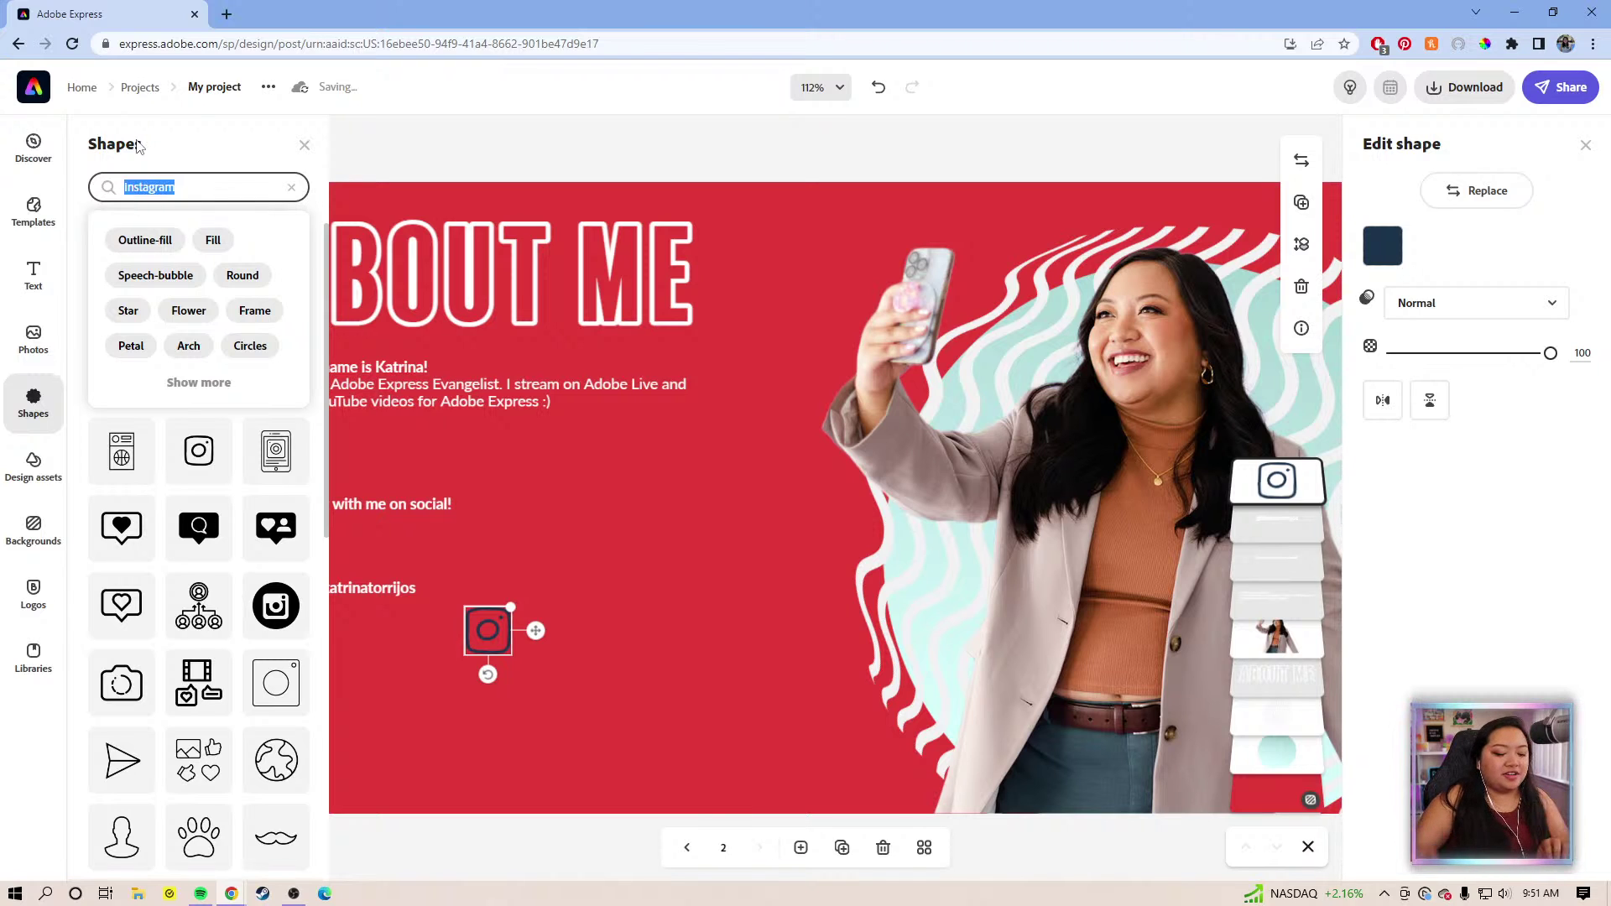
text(twitter)
key(Return)
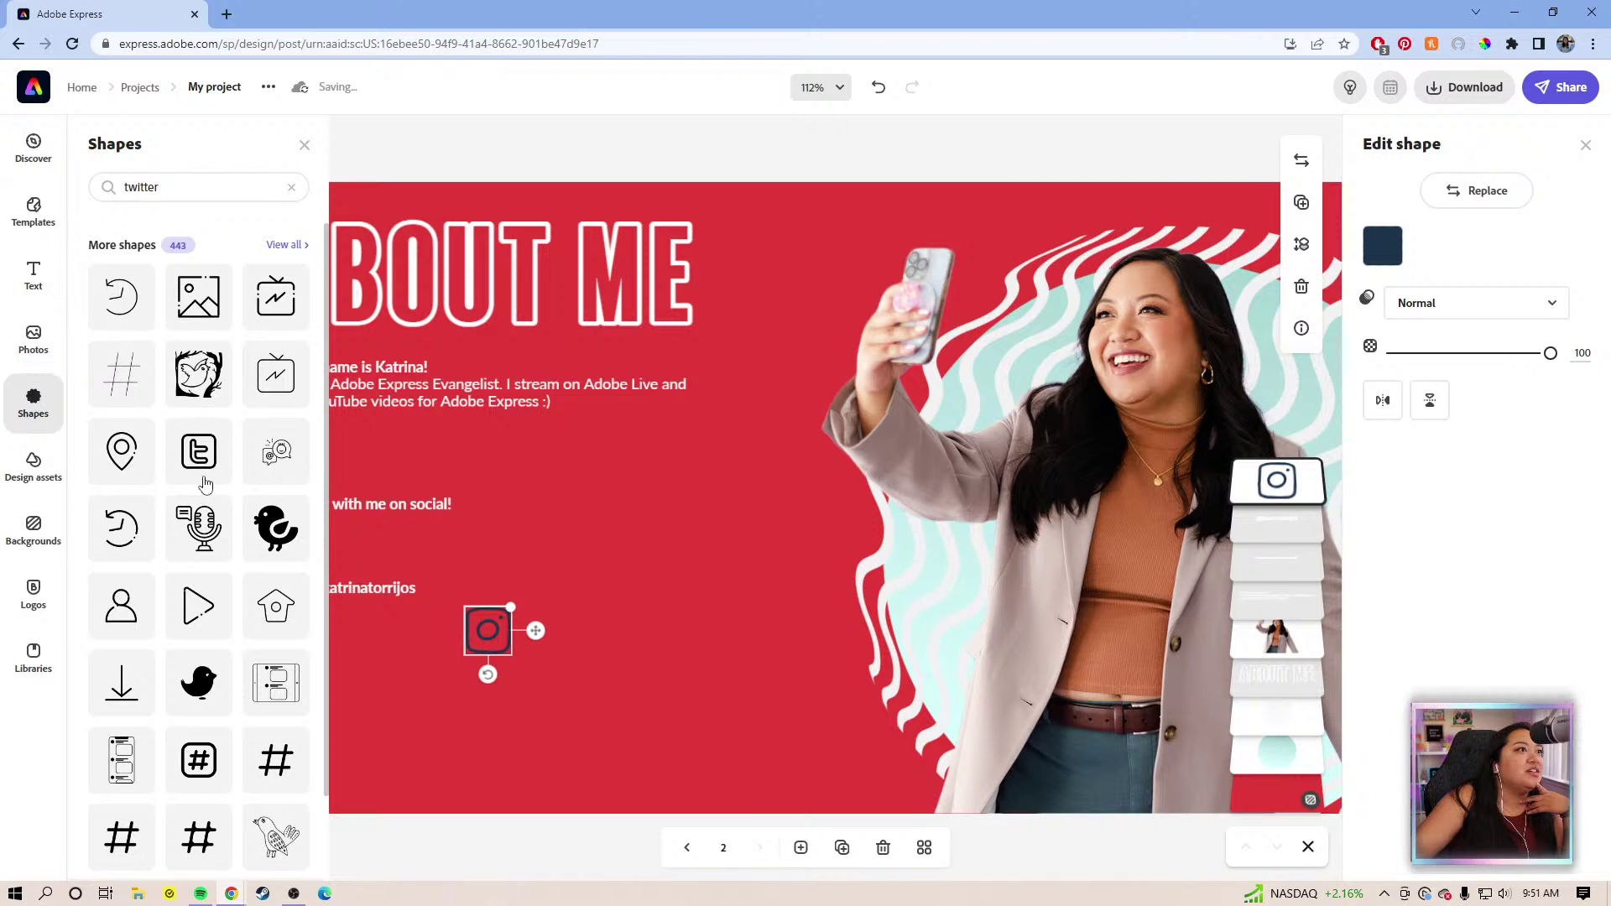
scroll(220, 570, down, 1)
scroll(230, 621, down, 4)
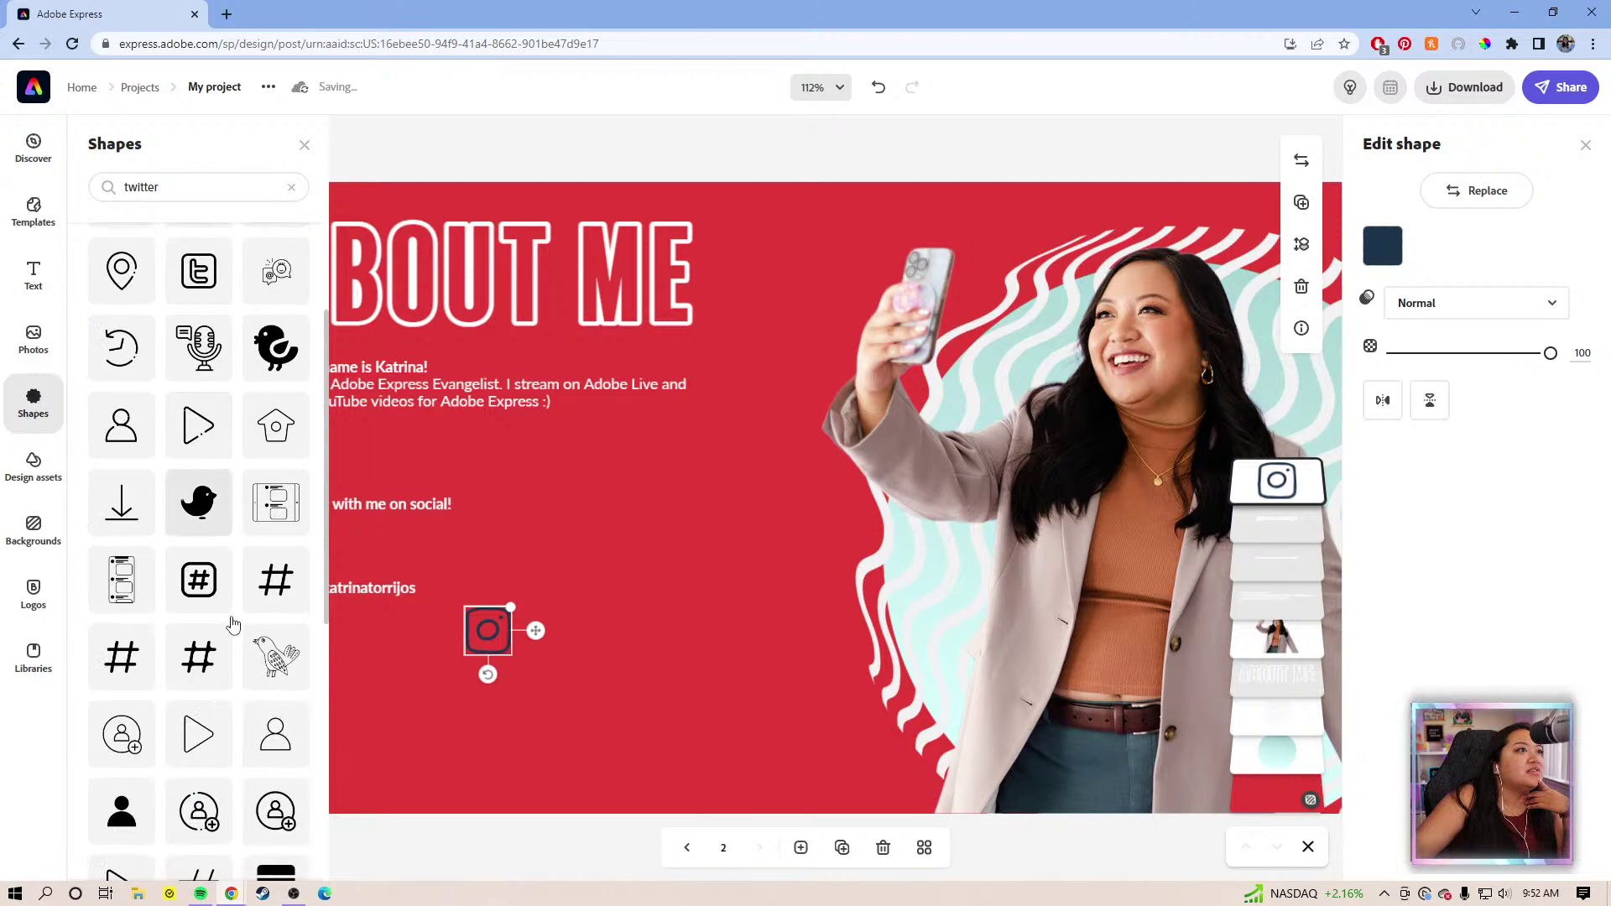
scroll(244, 629, down, 1)
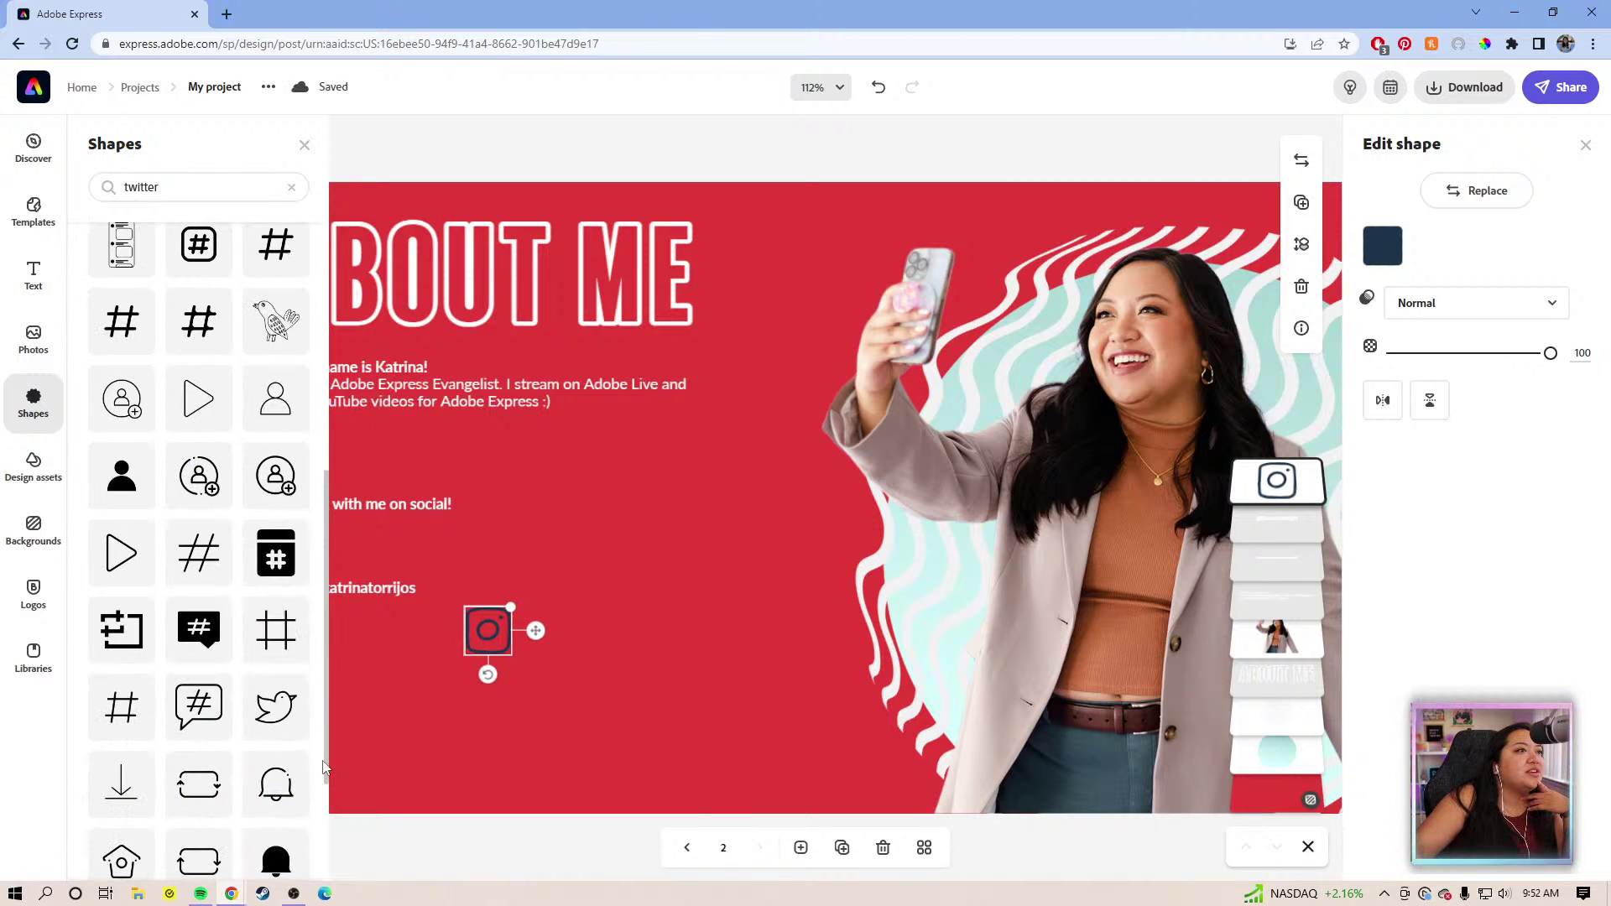
click(285, 713)
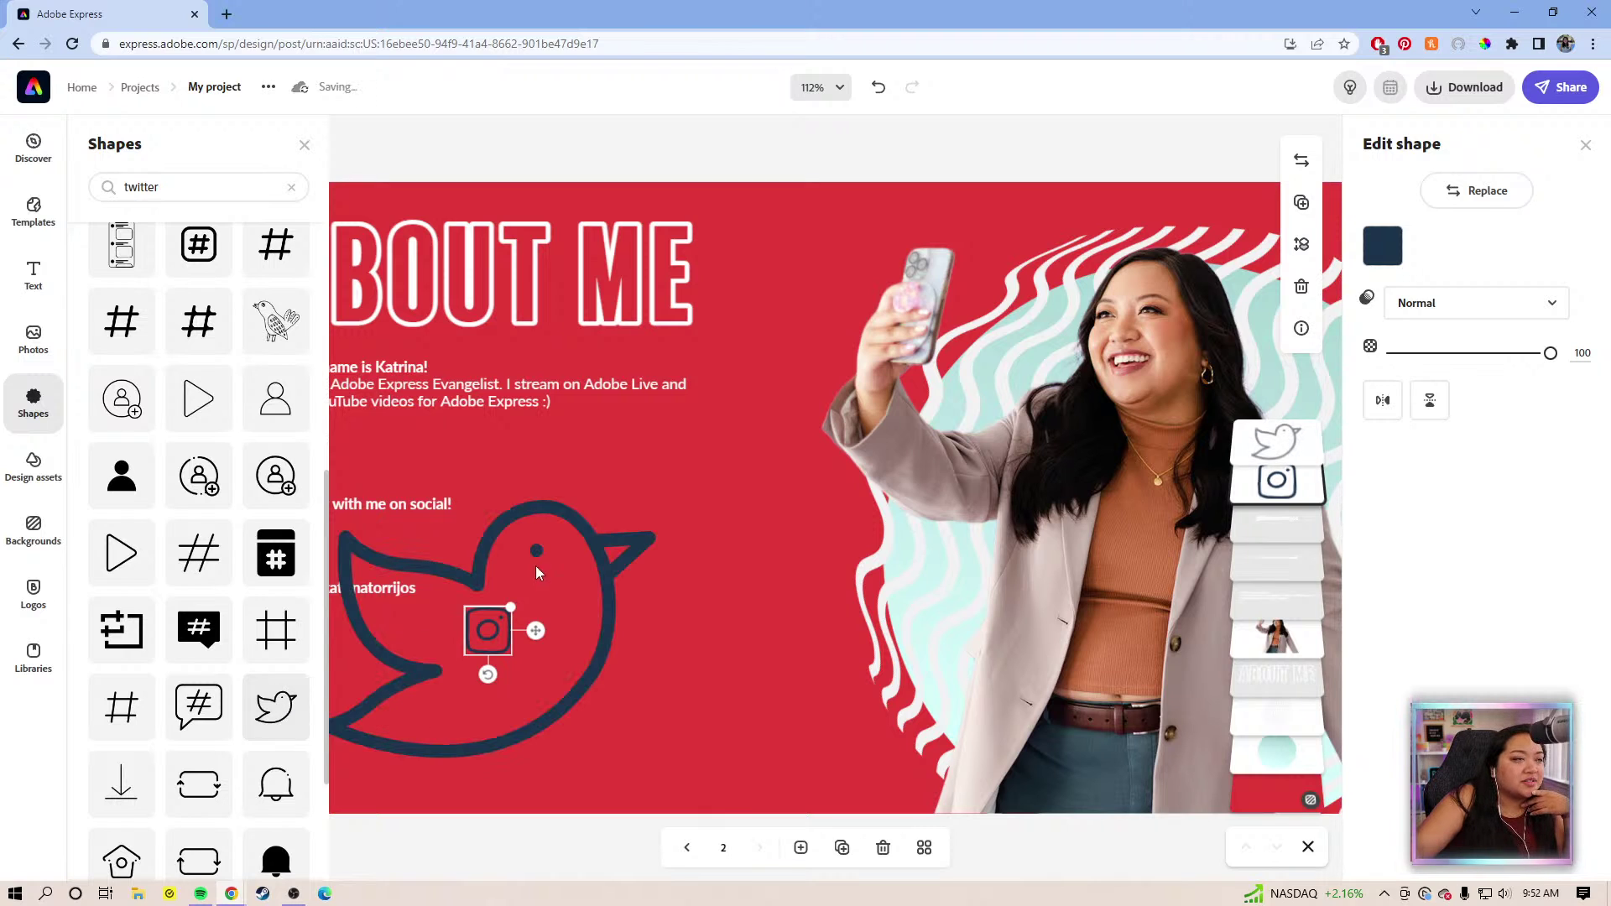
click(587, 561)
drag(656, 502, 562, 633)
Search the shapes library for "facebook"
click(109, 190)
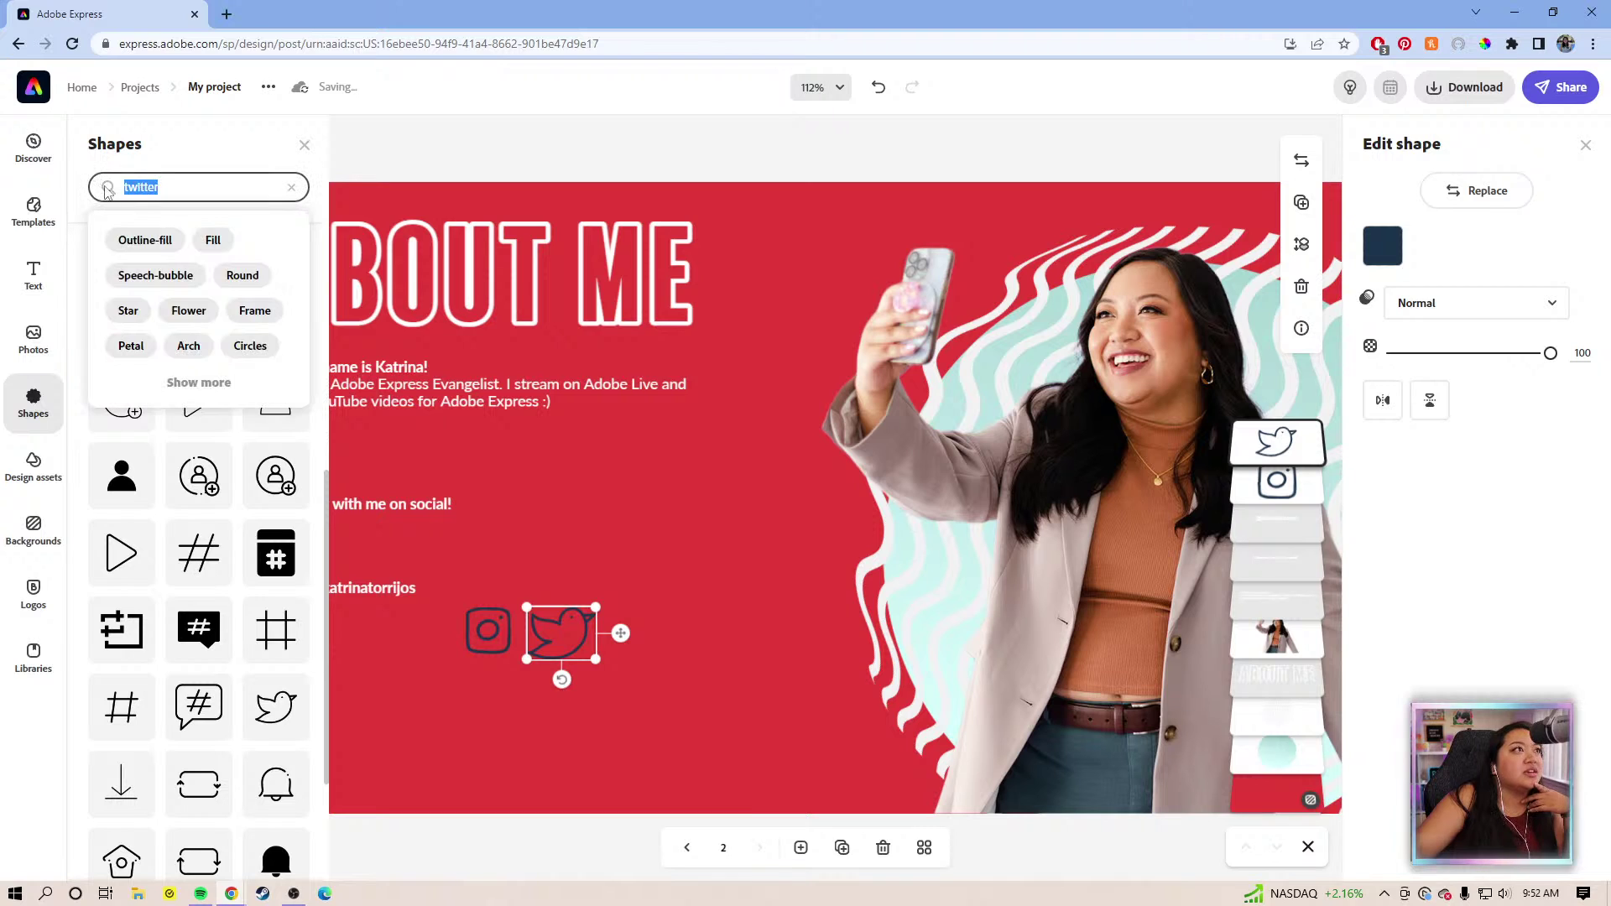
text(face)
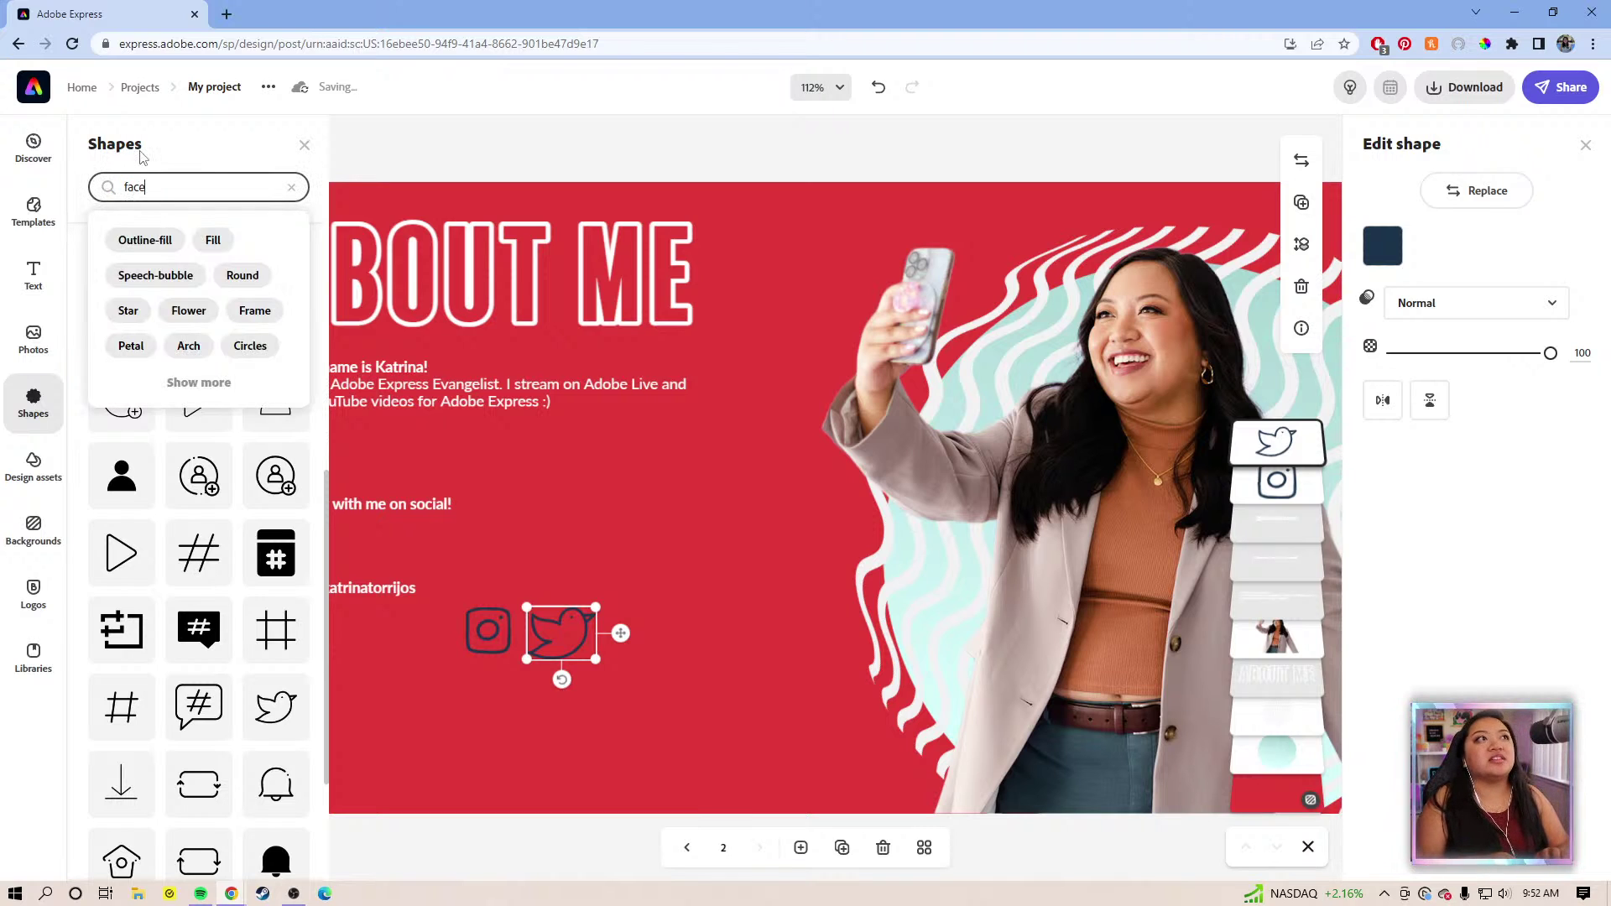
text(bookk)
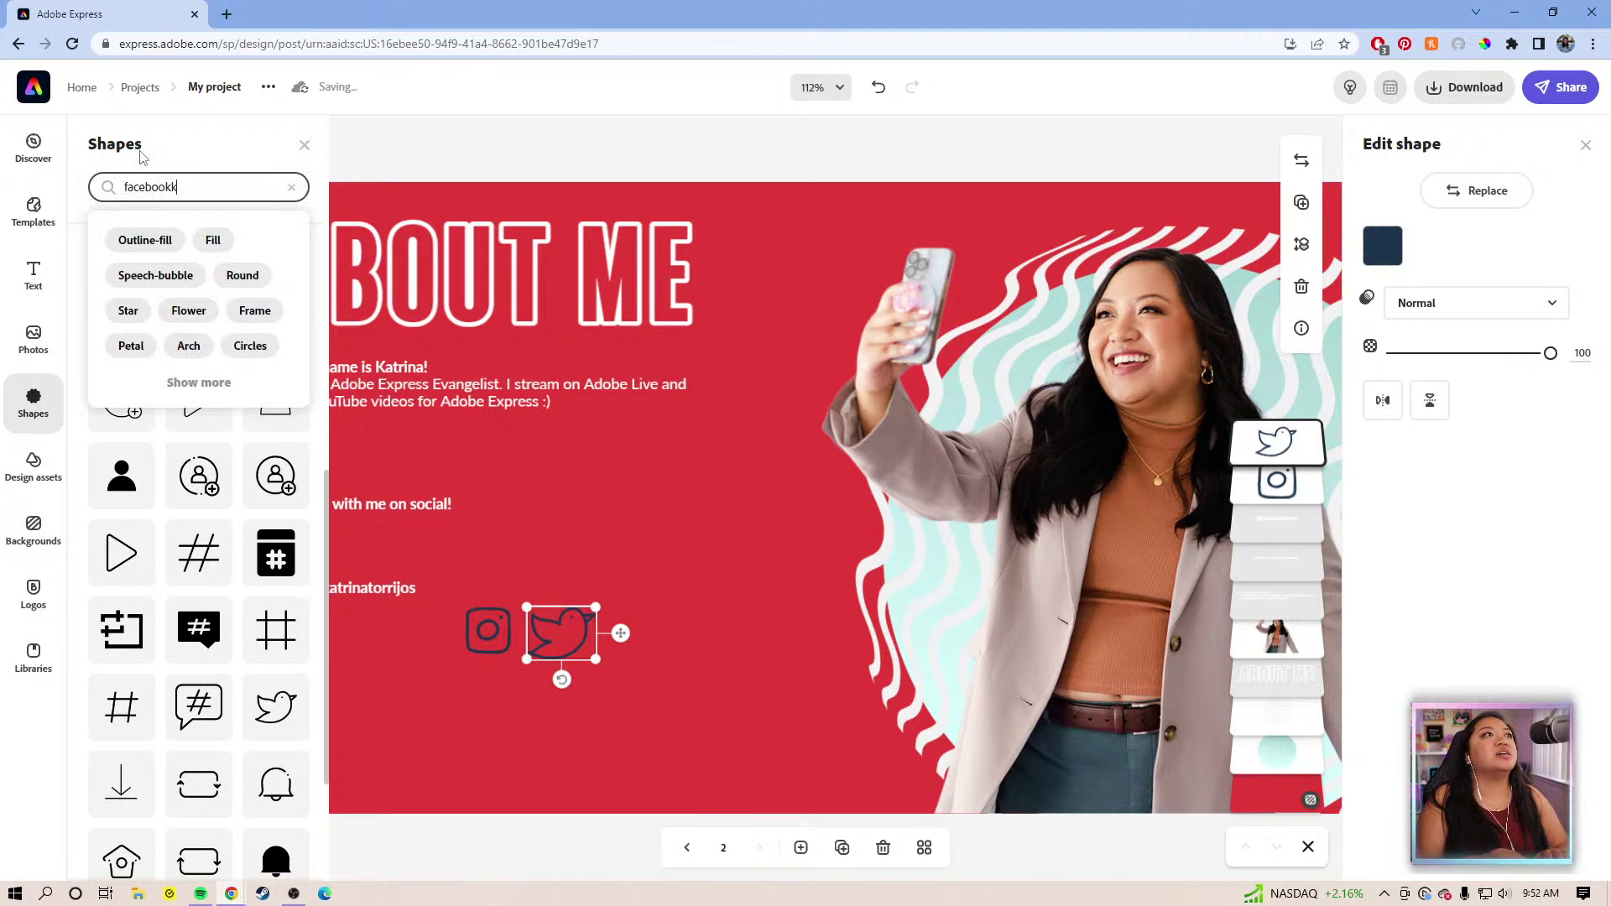
key(Return)
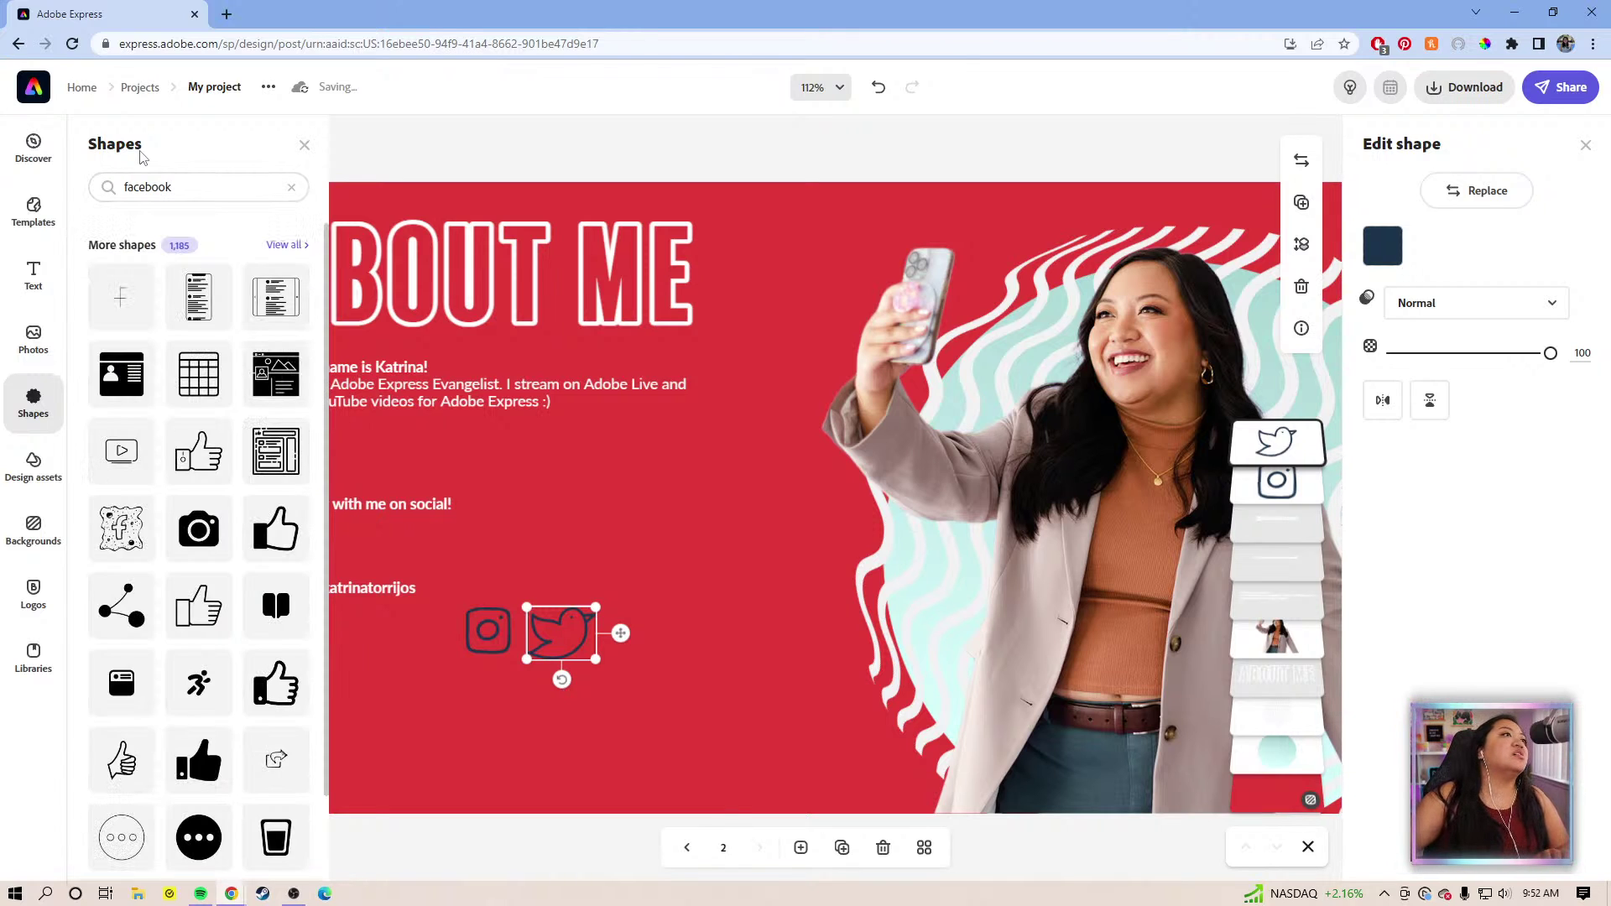
Add the thumbs-up icon with the solid cuff and outlined hand, and shrink it to sit beside the bird icon
scroll(201, 650, down, 1)
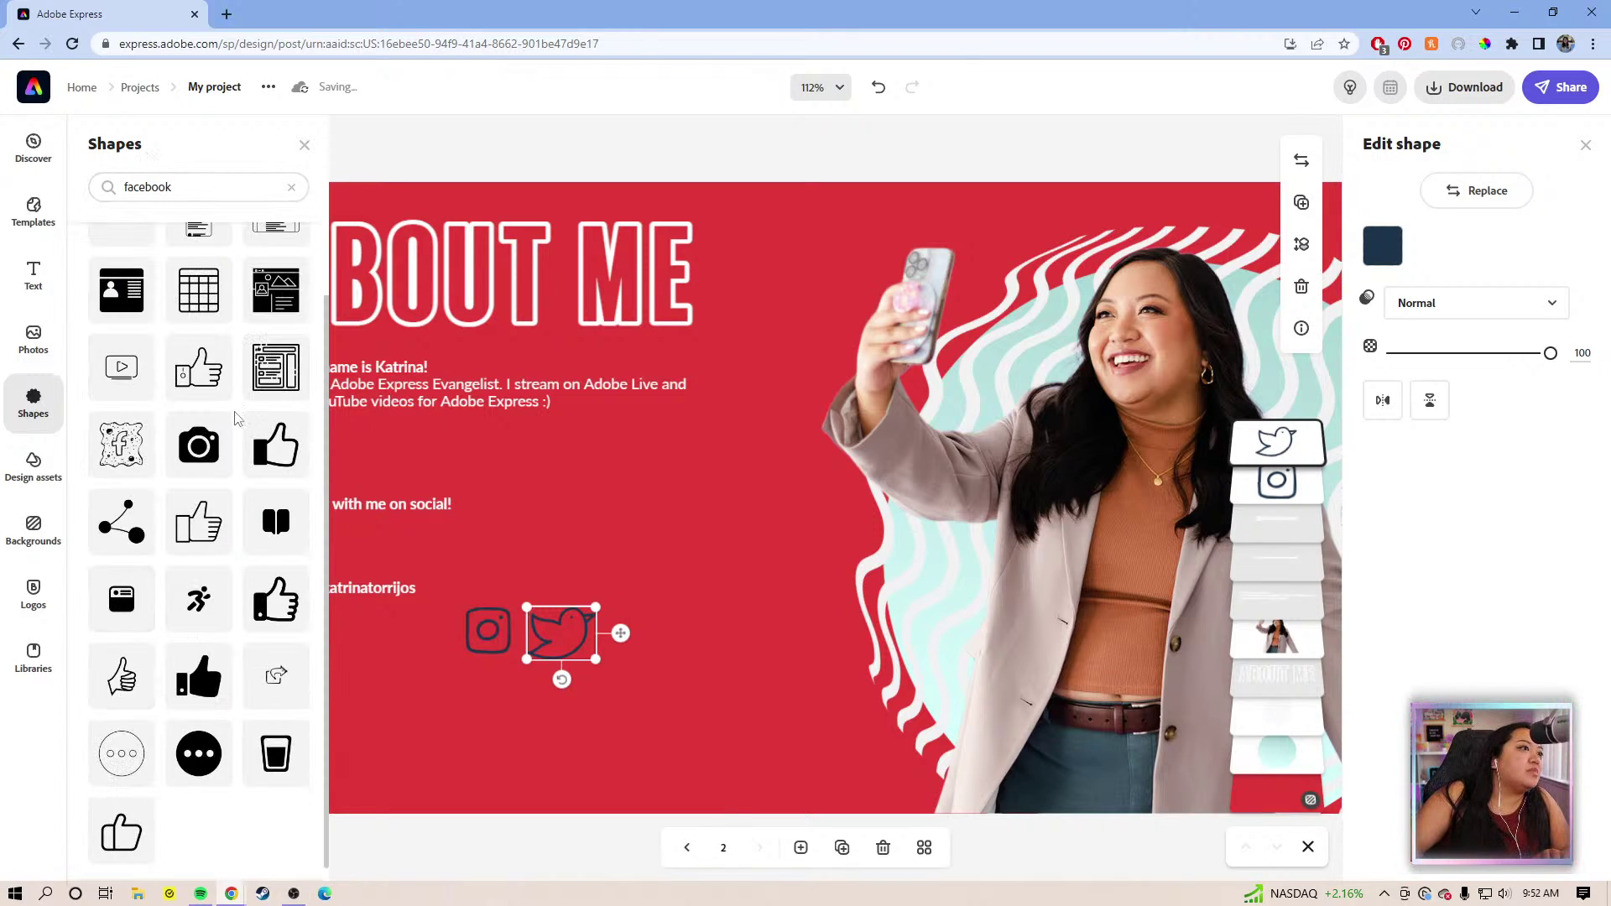
scroll(219, 635, down, 5)
scroll(220, 635, down, 9)
scroll(232, 656, down, 5)
scroll(235, 665, down, 8)
scroll(235, 665, up, 15)
scroll(235, 664, up, 10)
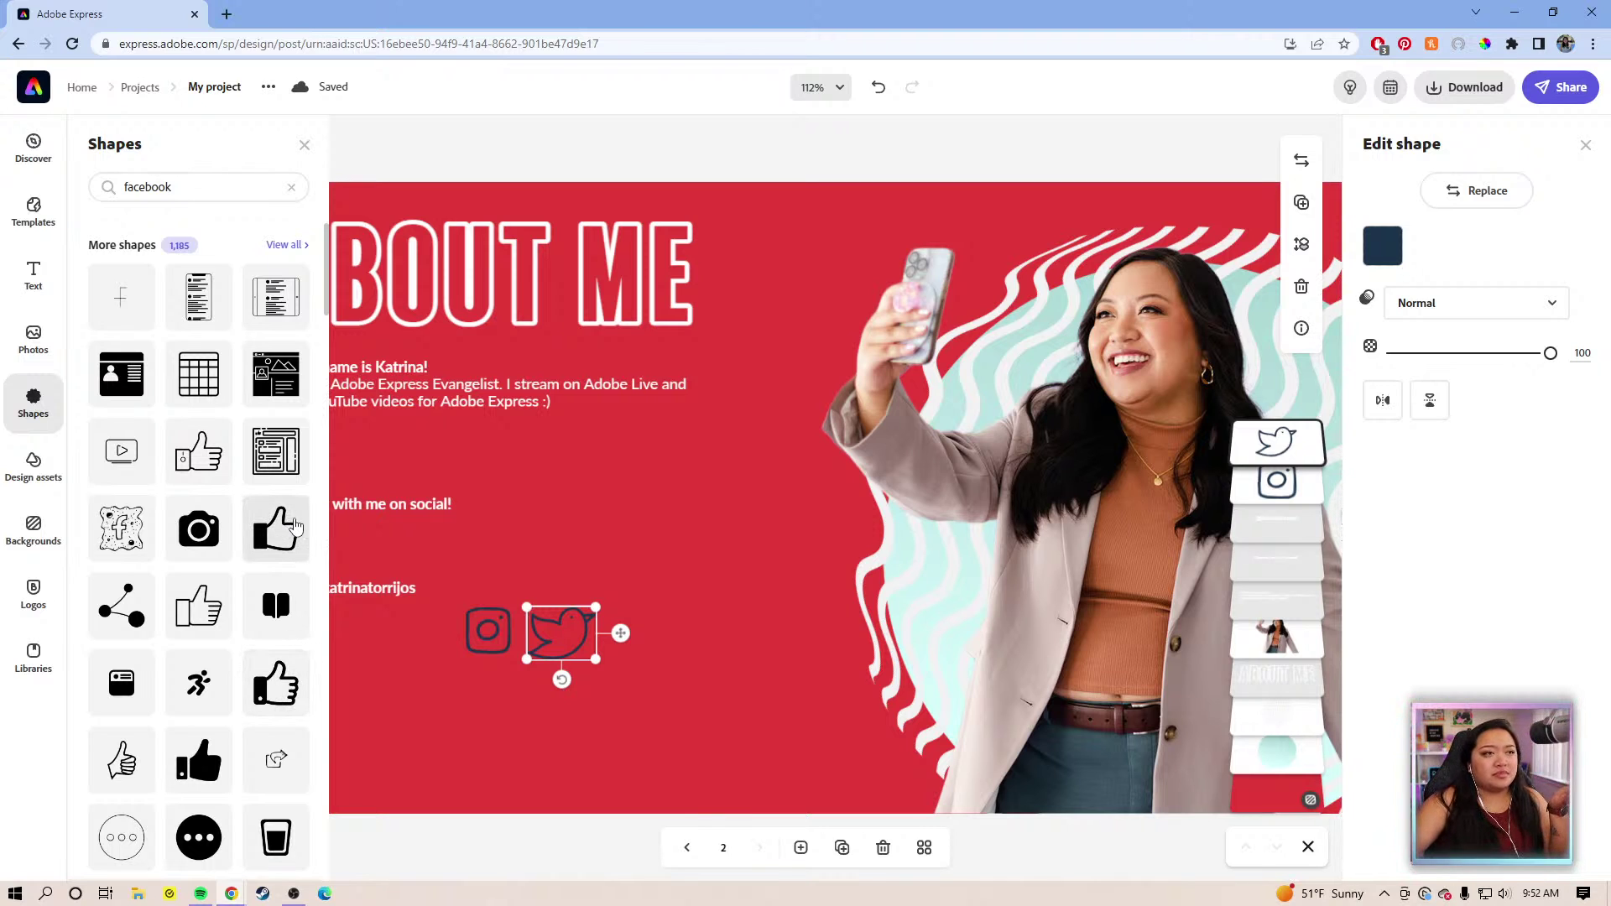
drag(285, 526, 495, 659)
click(601, 727)
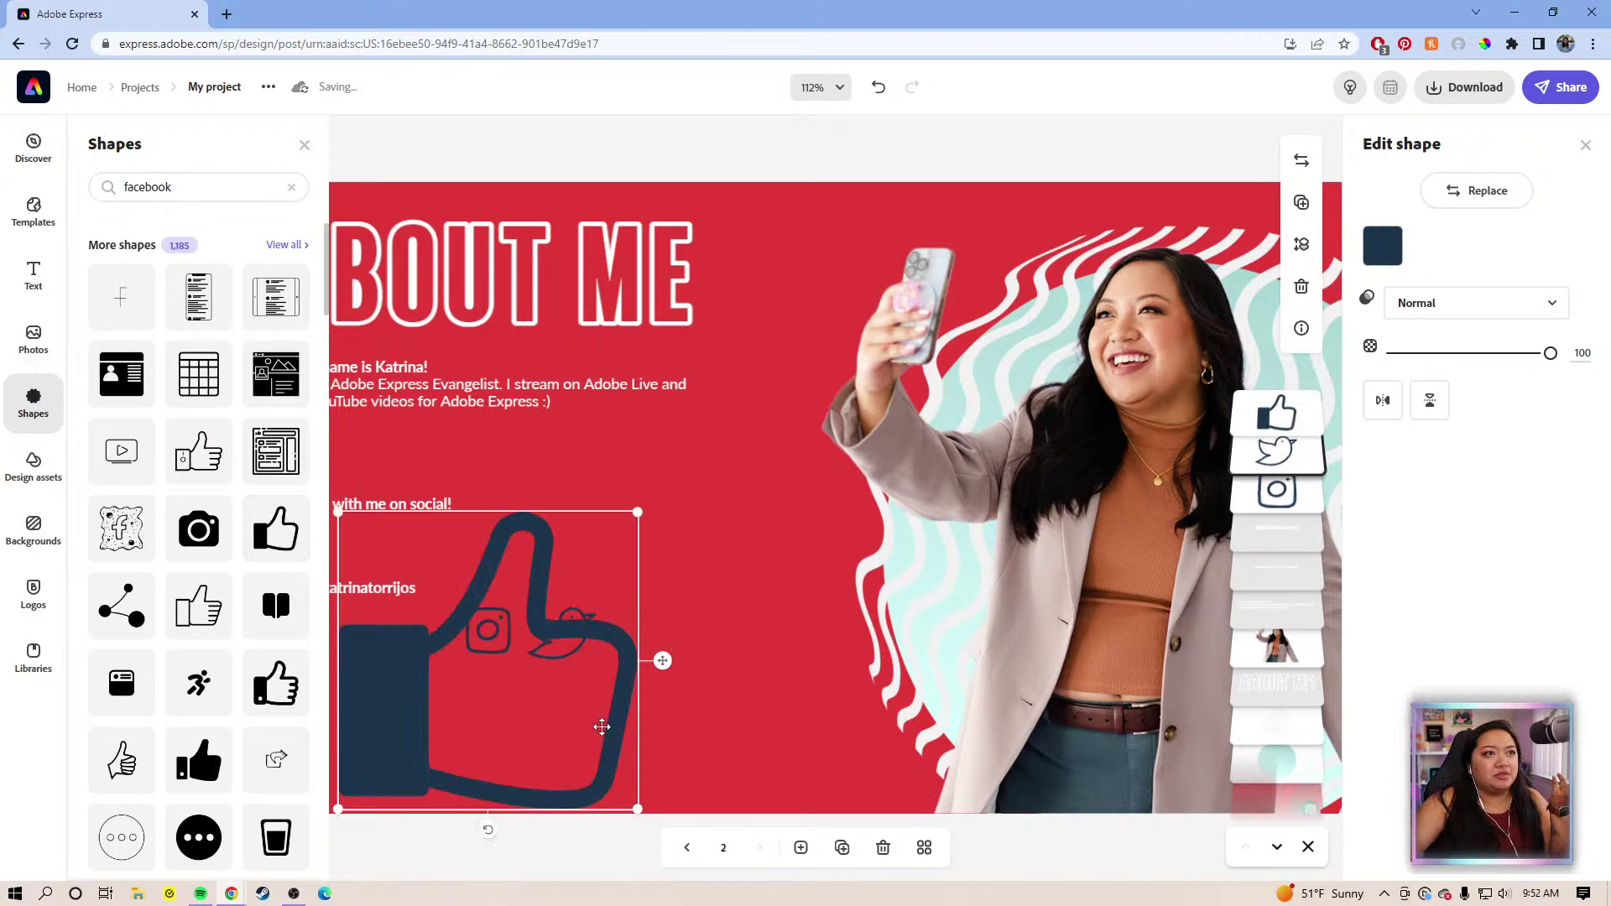
drag(637, 513, 684, 631)
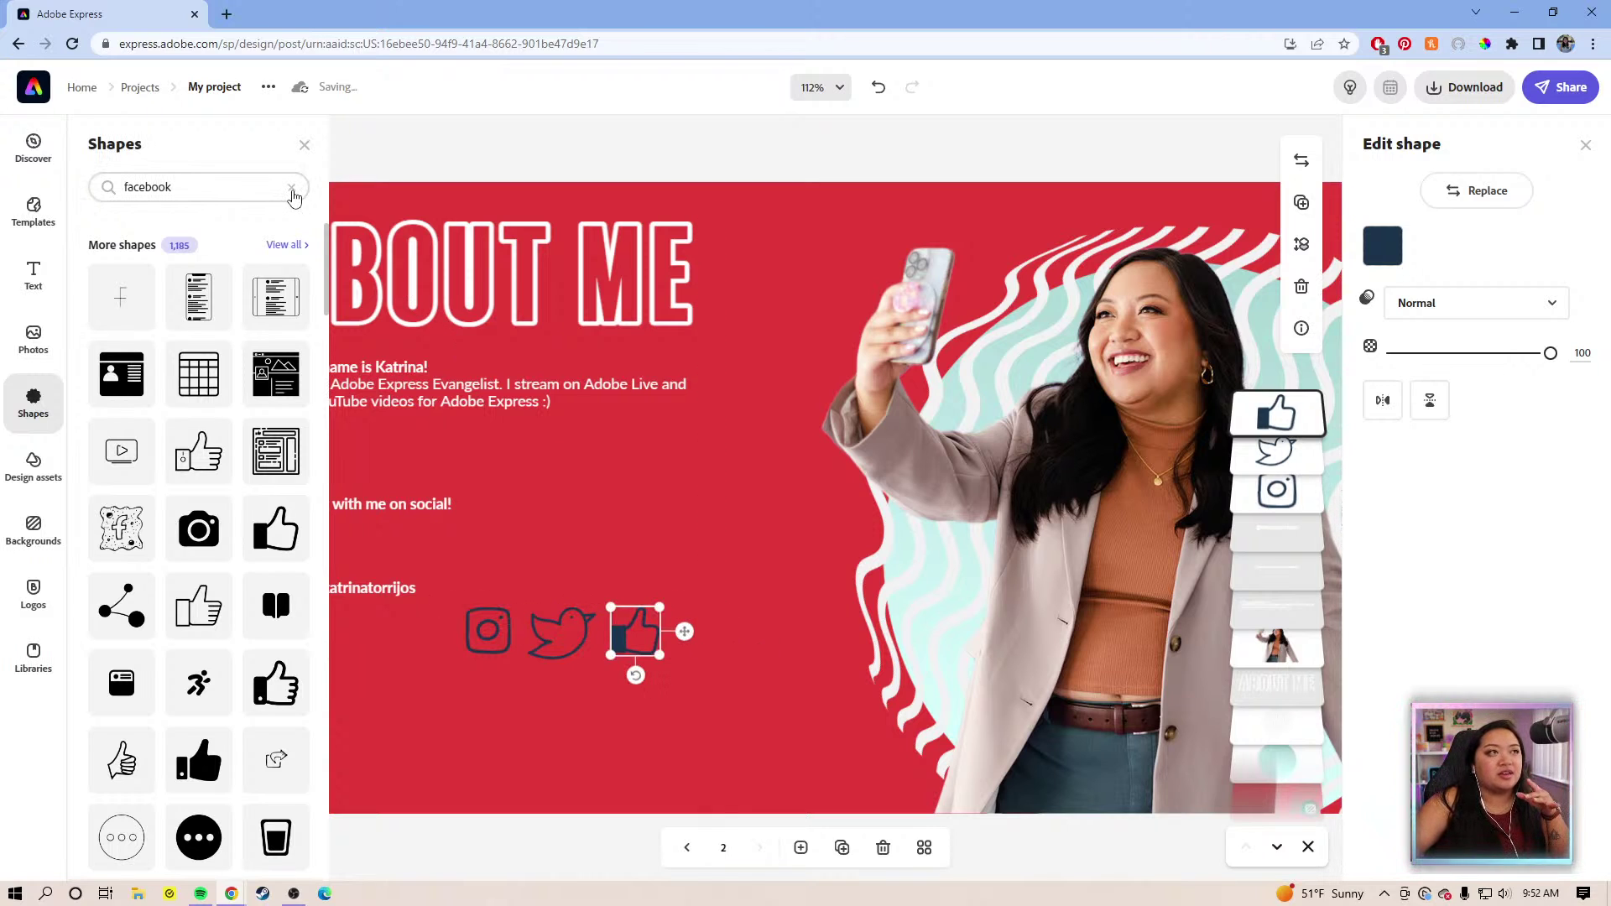
Search the shapes for "youtube", add the solid play-button icon, and shrink it to sit beside the thumbs-up icon
click(292, 188)
click(242, 191)
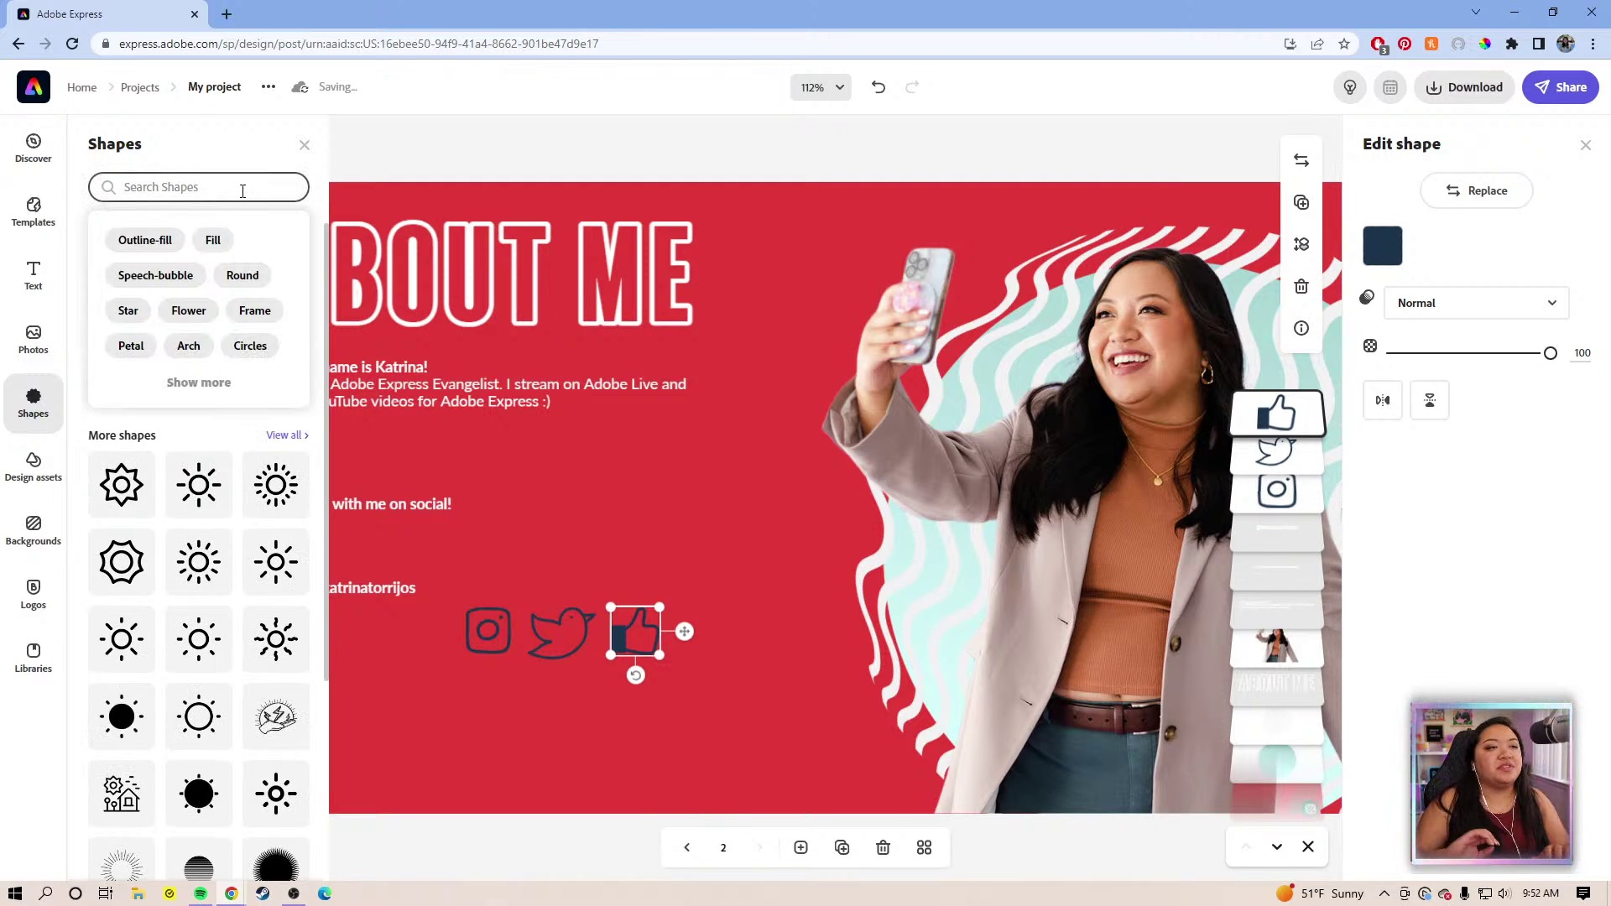
text(youtub)
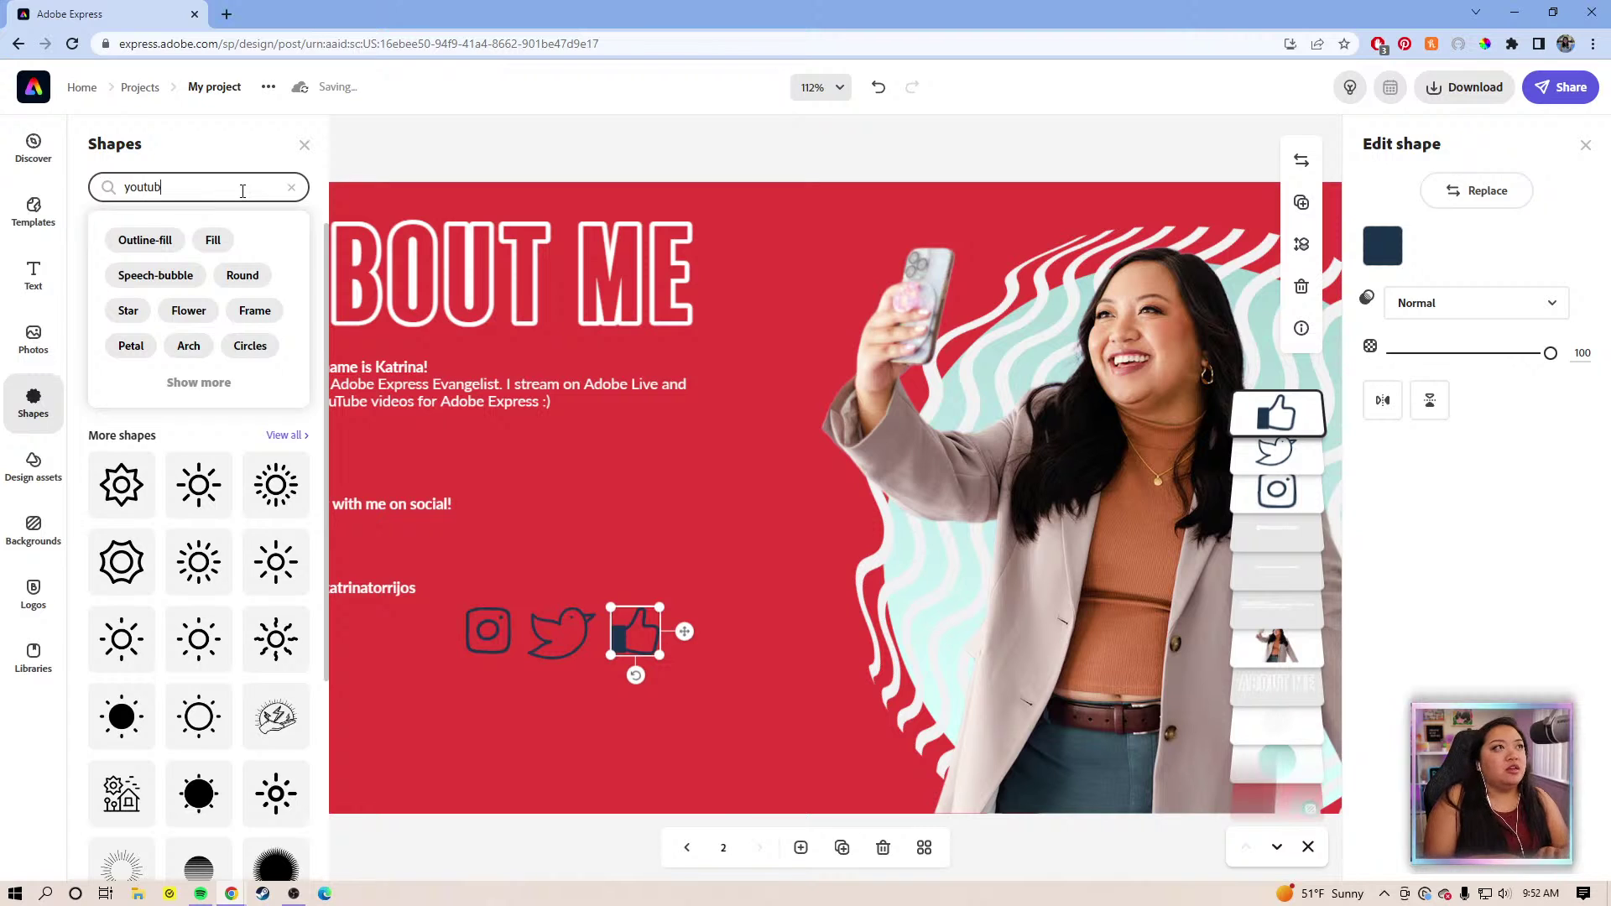
text(e)
key(Return)
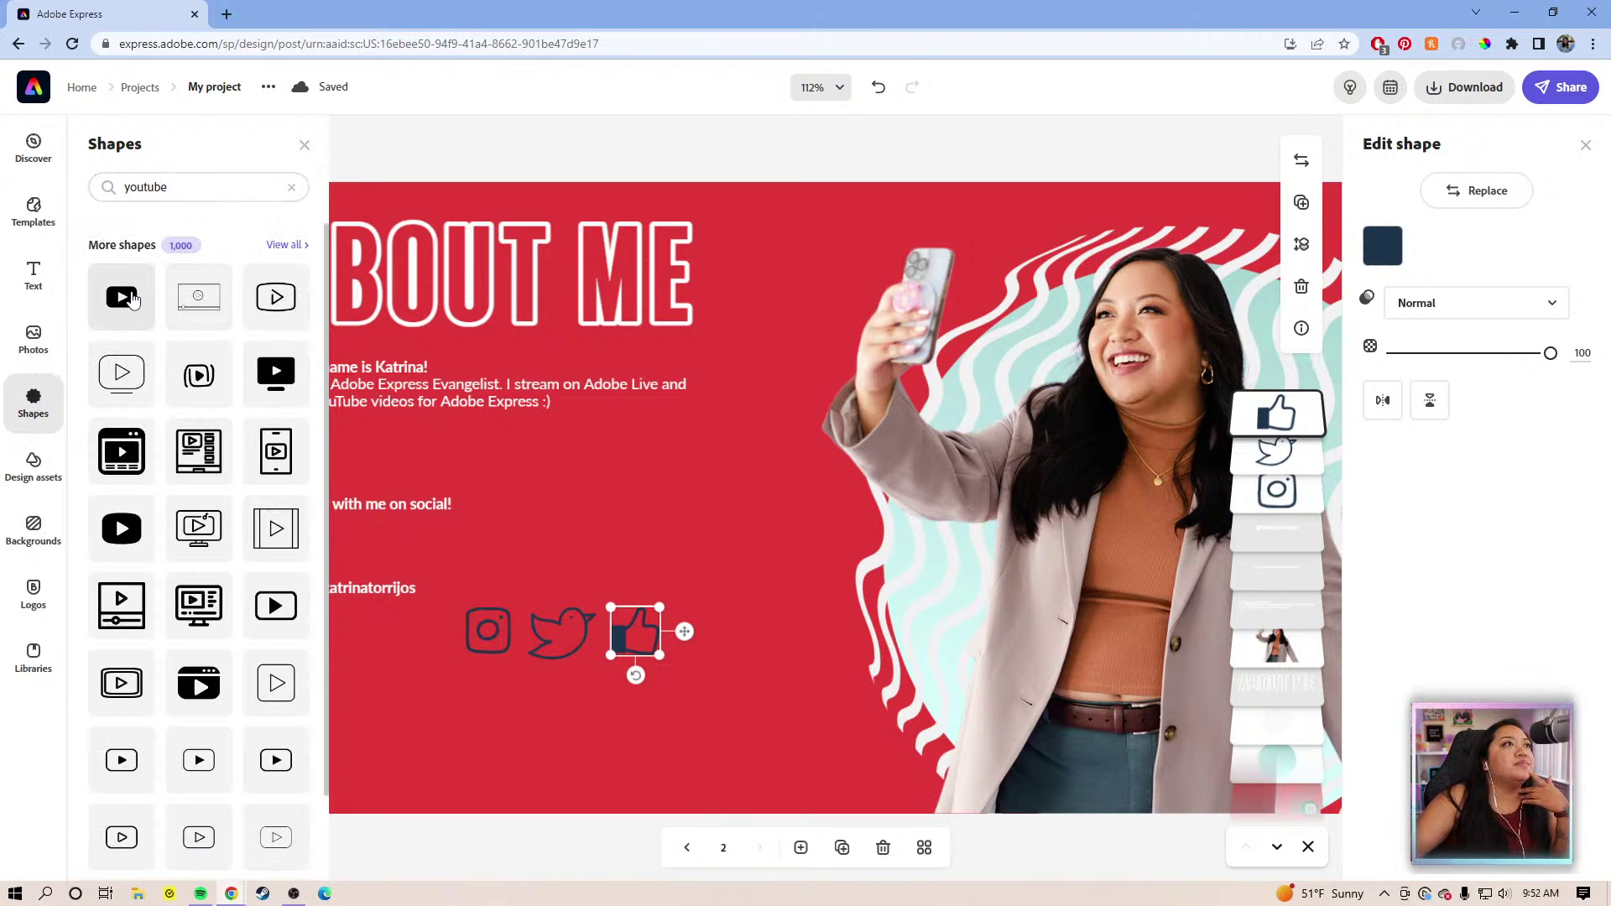
click(131, 301)
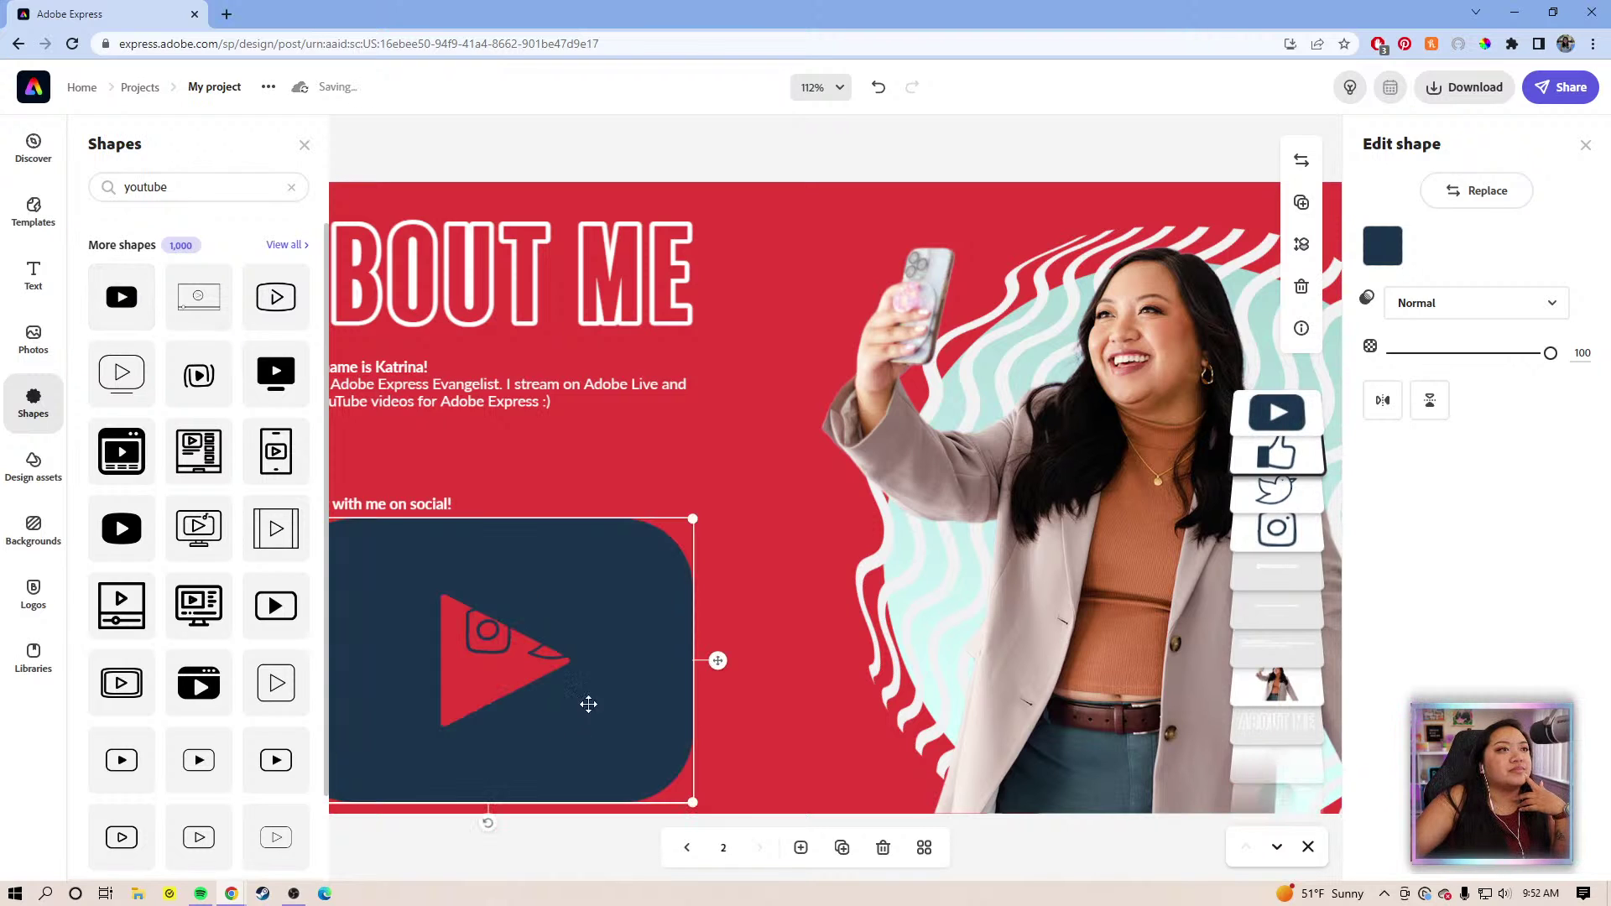
drag(692, 520, 743, 644)
Search the shapes library for "twitch", then clear the search and leave the library
double_click(170, 184)
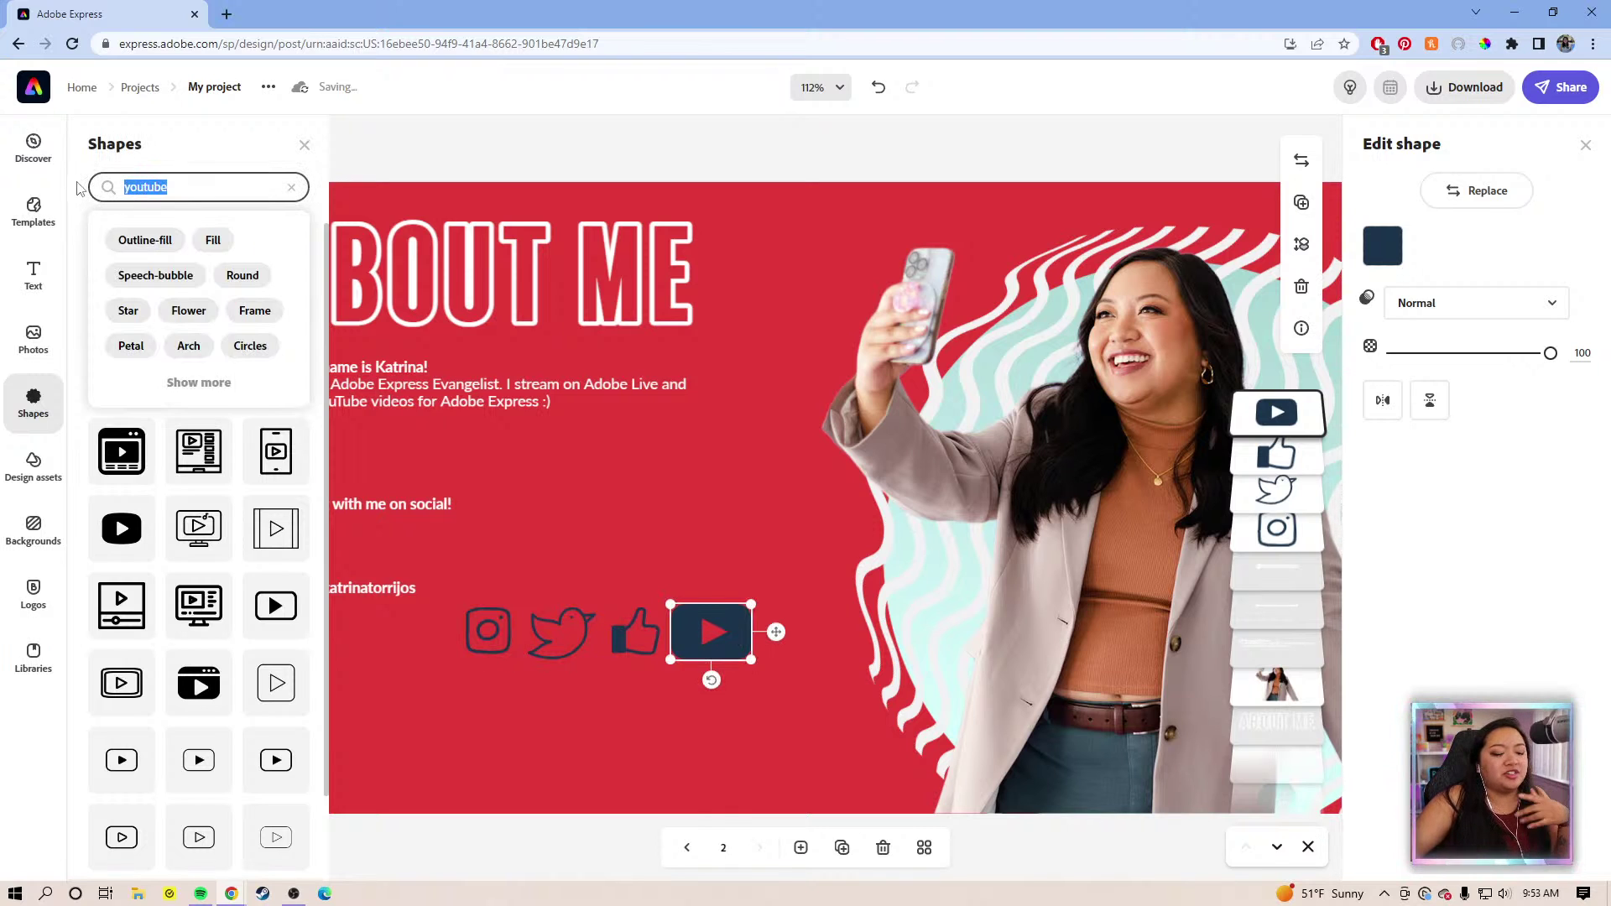
text(twitch)
key(Return)
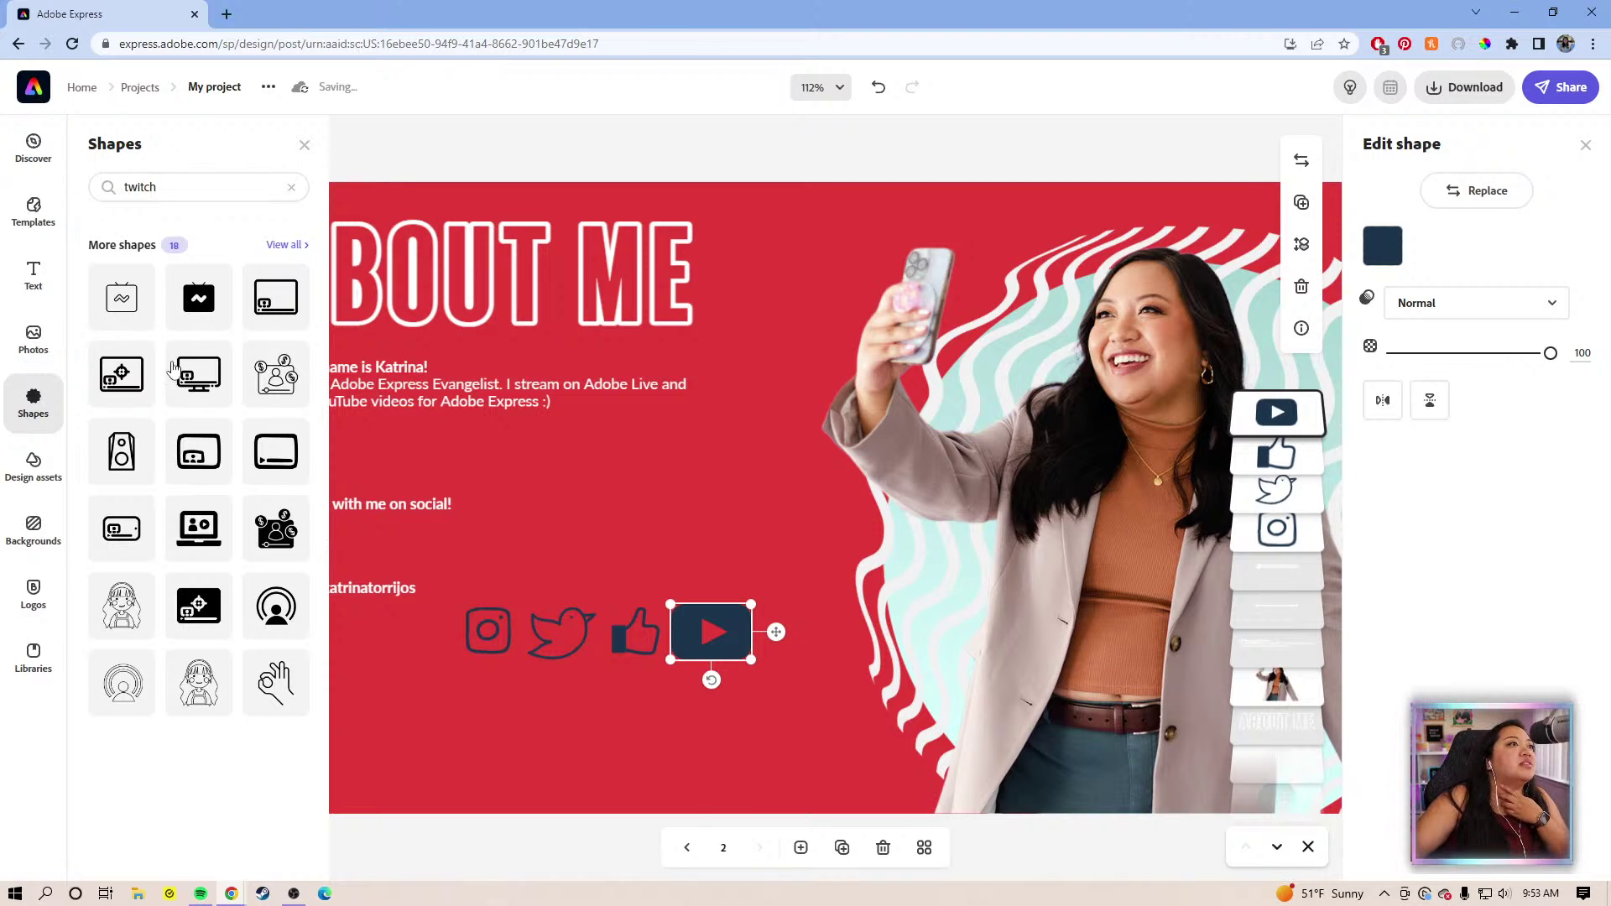
click(292, 189)
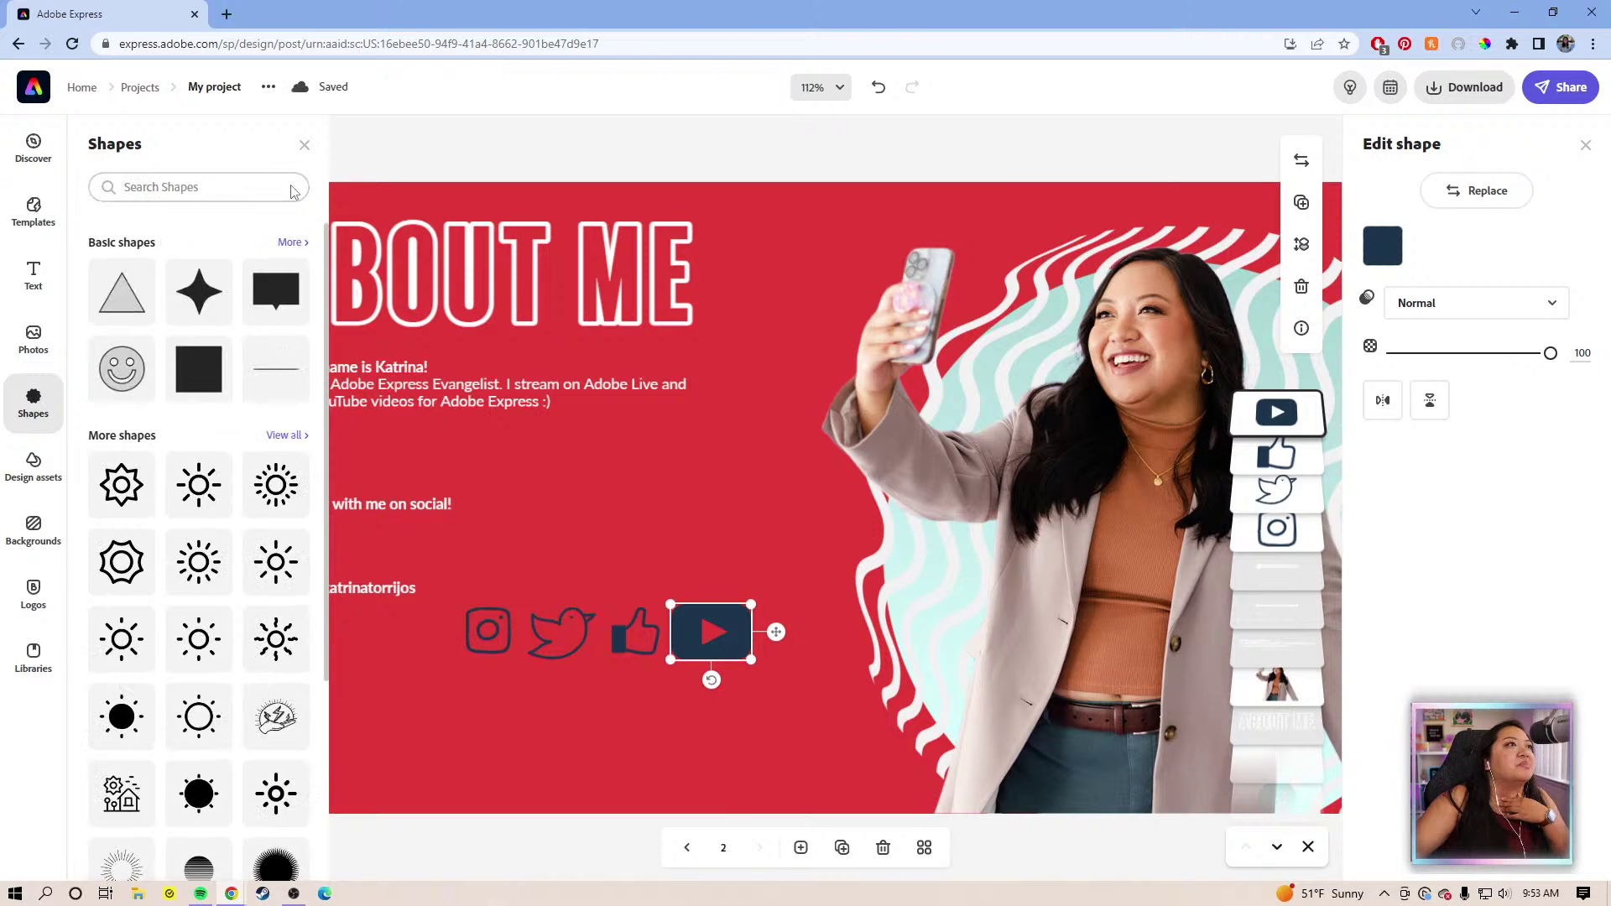
click(511, 765)
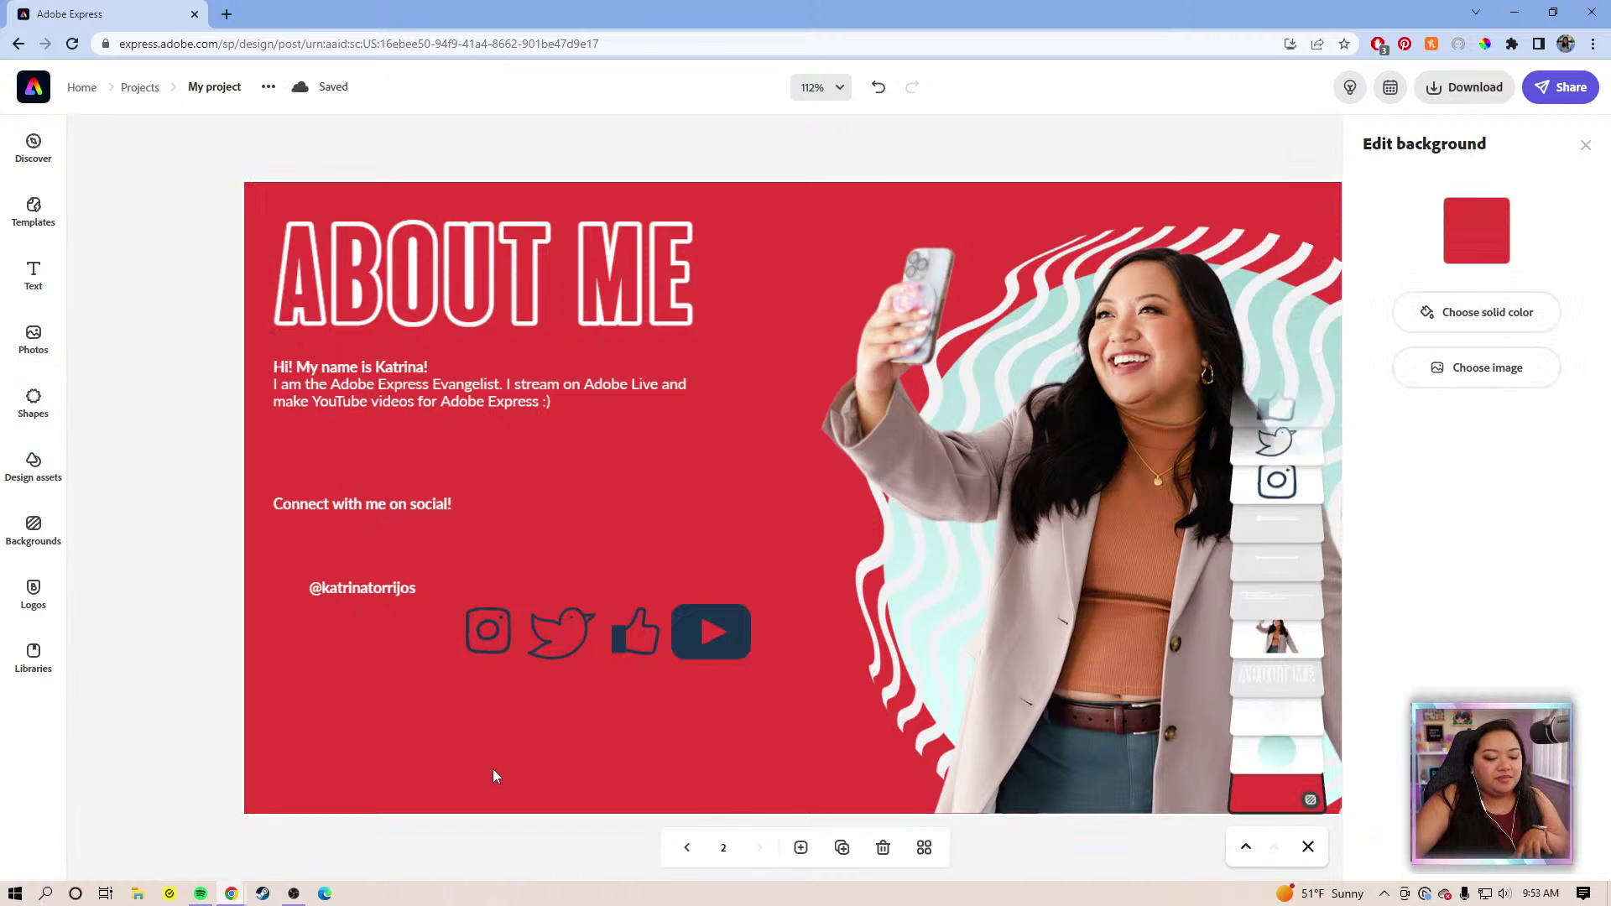
Place the Instagram icon directly under the "Connect with me on social!" line, with the social handle below it
drag(434, 695, 607, 679)
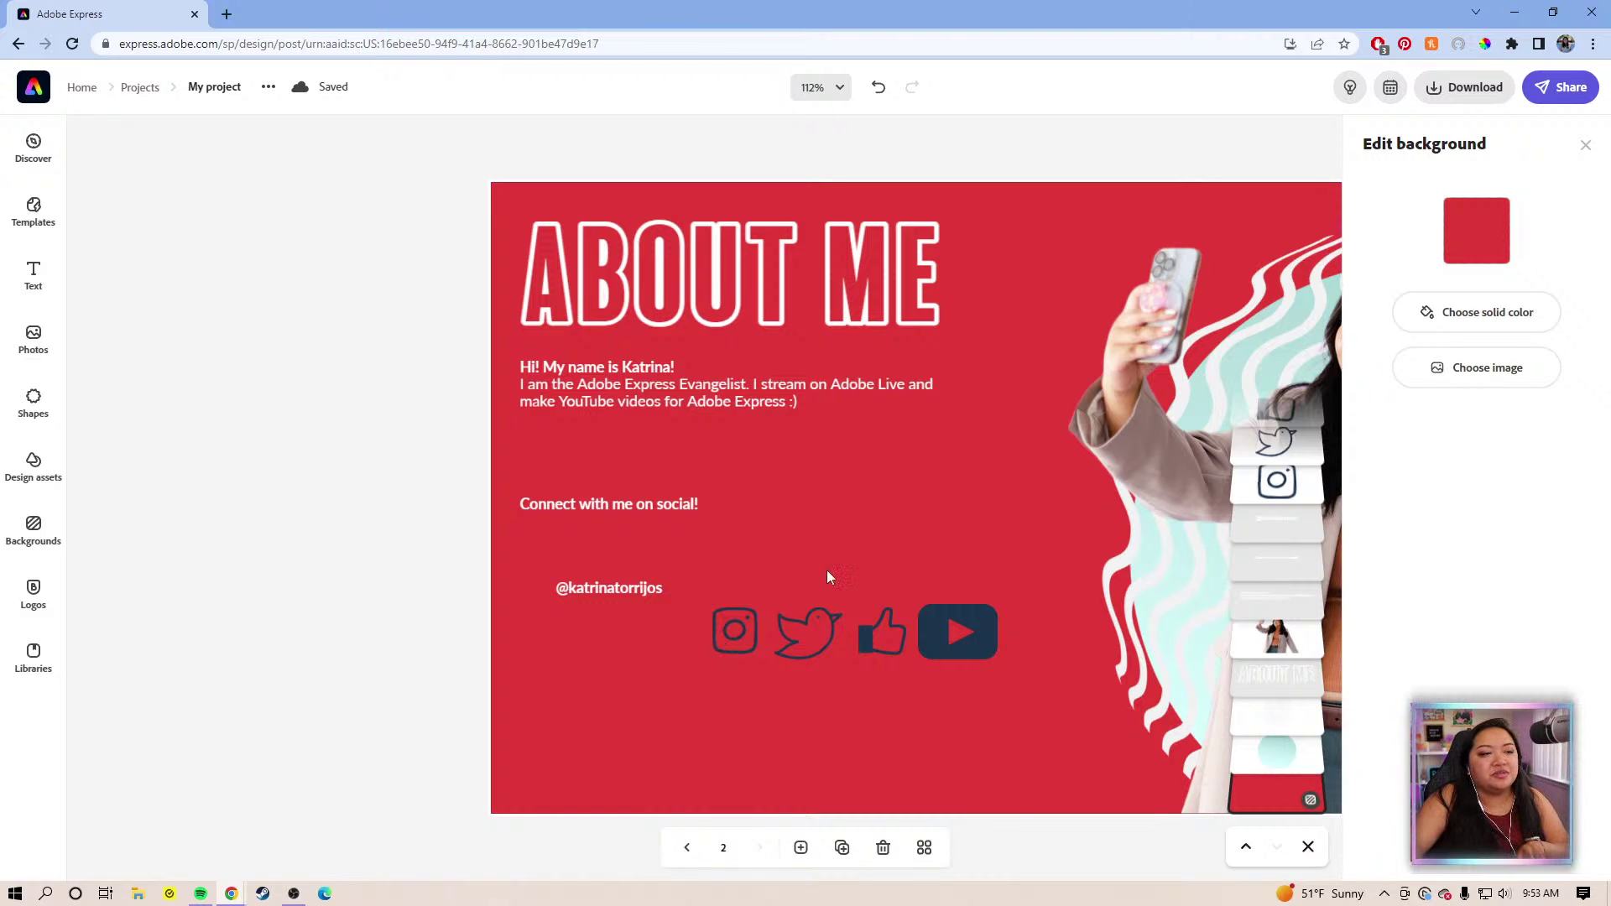
click(842, 91)
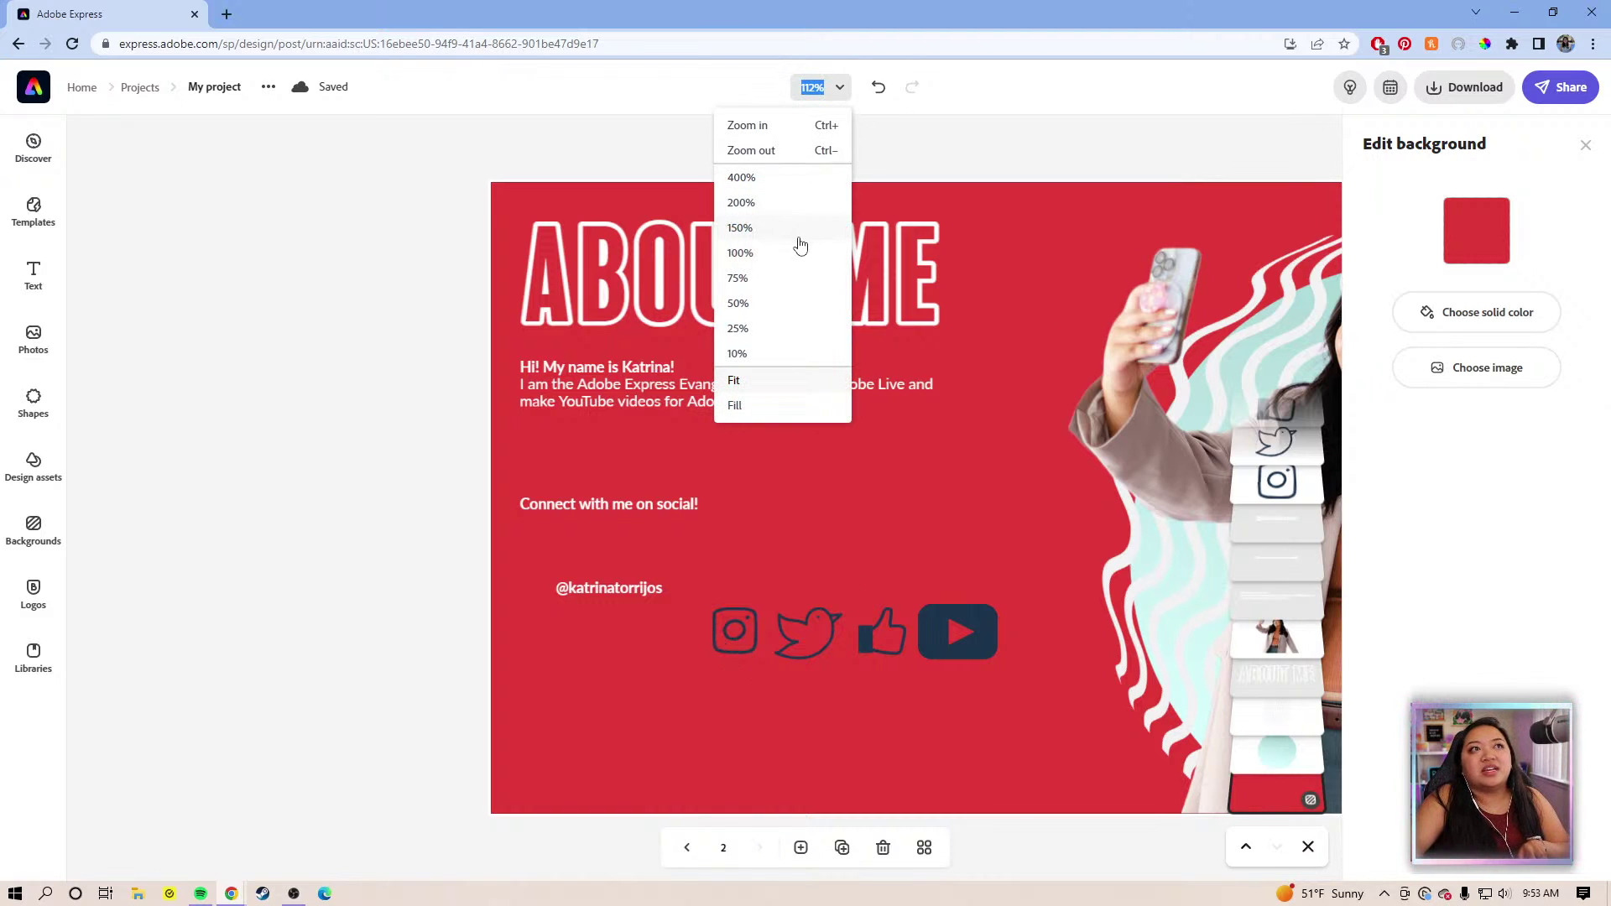
click(794, 210)
drag(506, 567, 896, 399)
drag(708, 626, 436, 482)
drag(478, 532, 462, 656)
Move the bird icon beside the Instagram icon and shrink it to the same height
click(839, 617)
click(867, 611)
drag(867, 611, 523, 468)
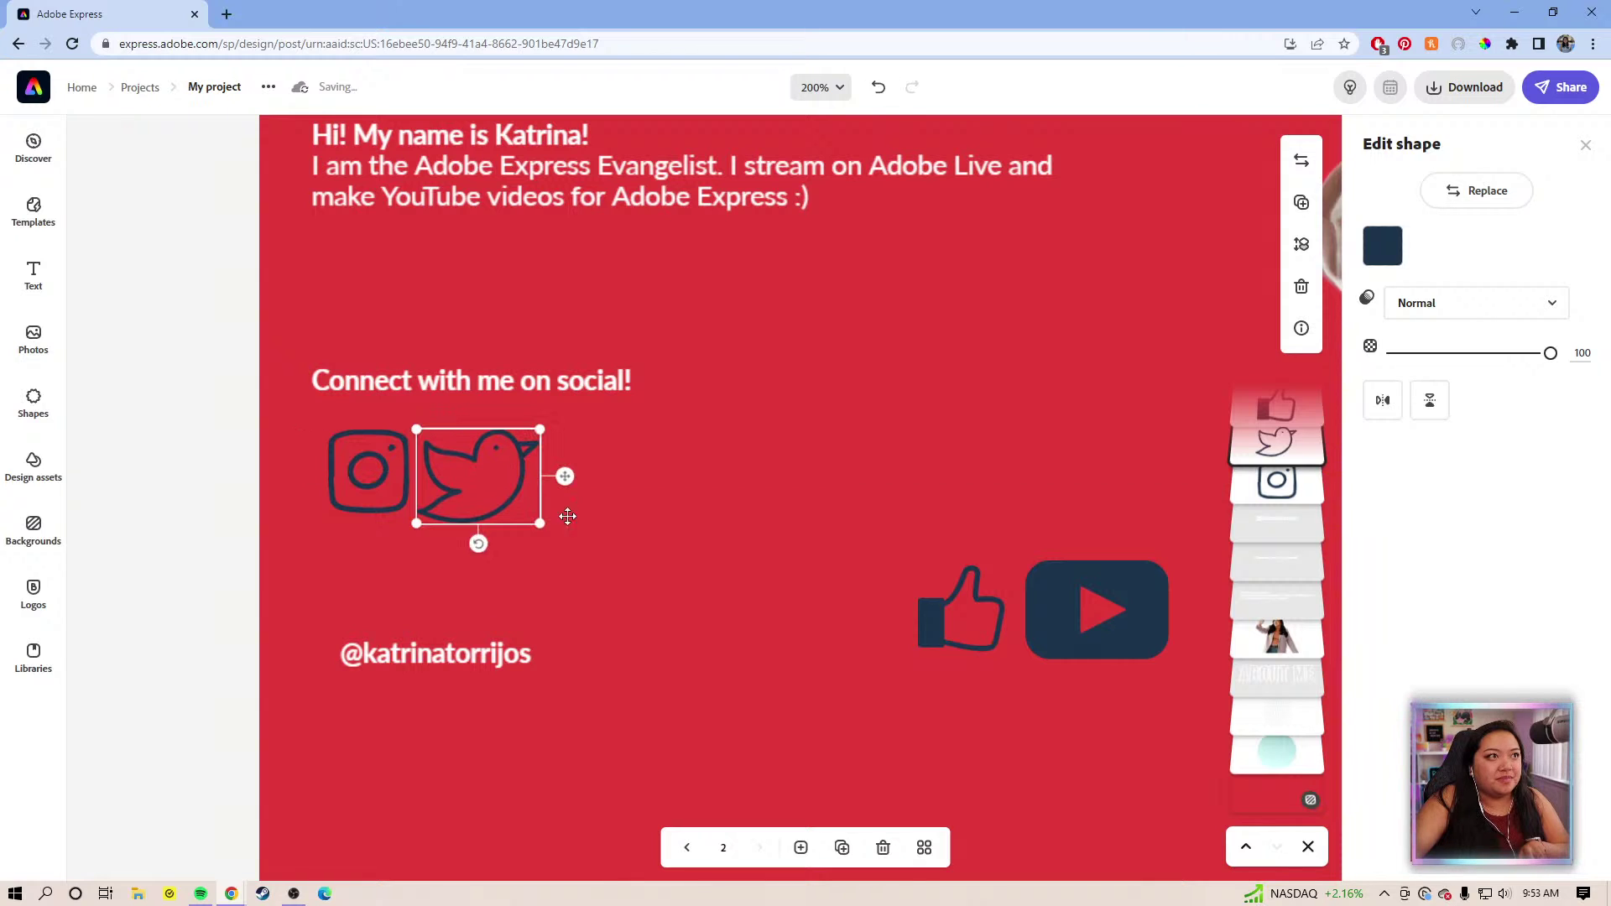
drag(541, 523, 525, 513)
Move the thumbs-up and play-button icons into the row beside the bird, and shrink the play button to match
click(933, 638)
drag(933, 637, 554, 507)
click(1059, 571)
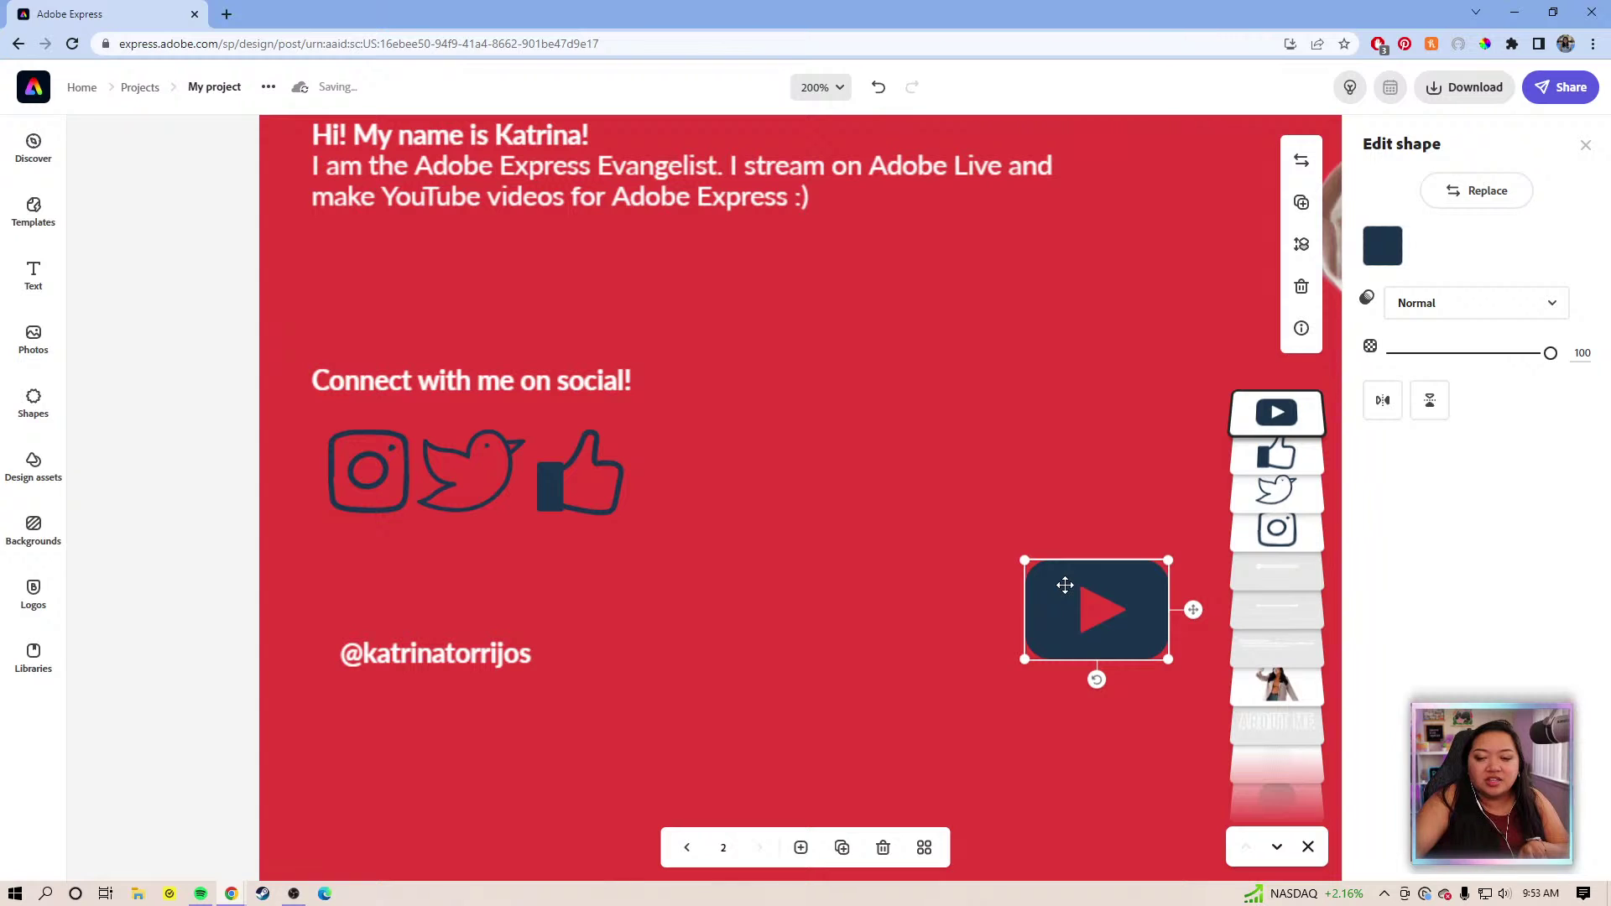
drag(1069, 597, 682, 476)
drag(782, 529, 688, 496)
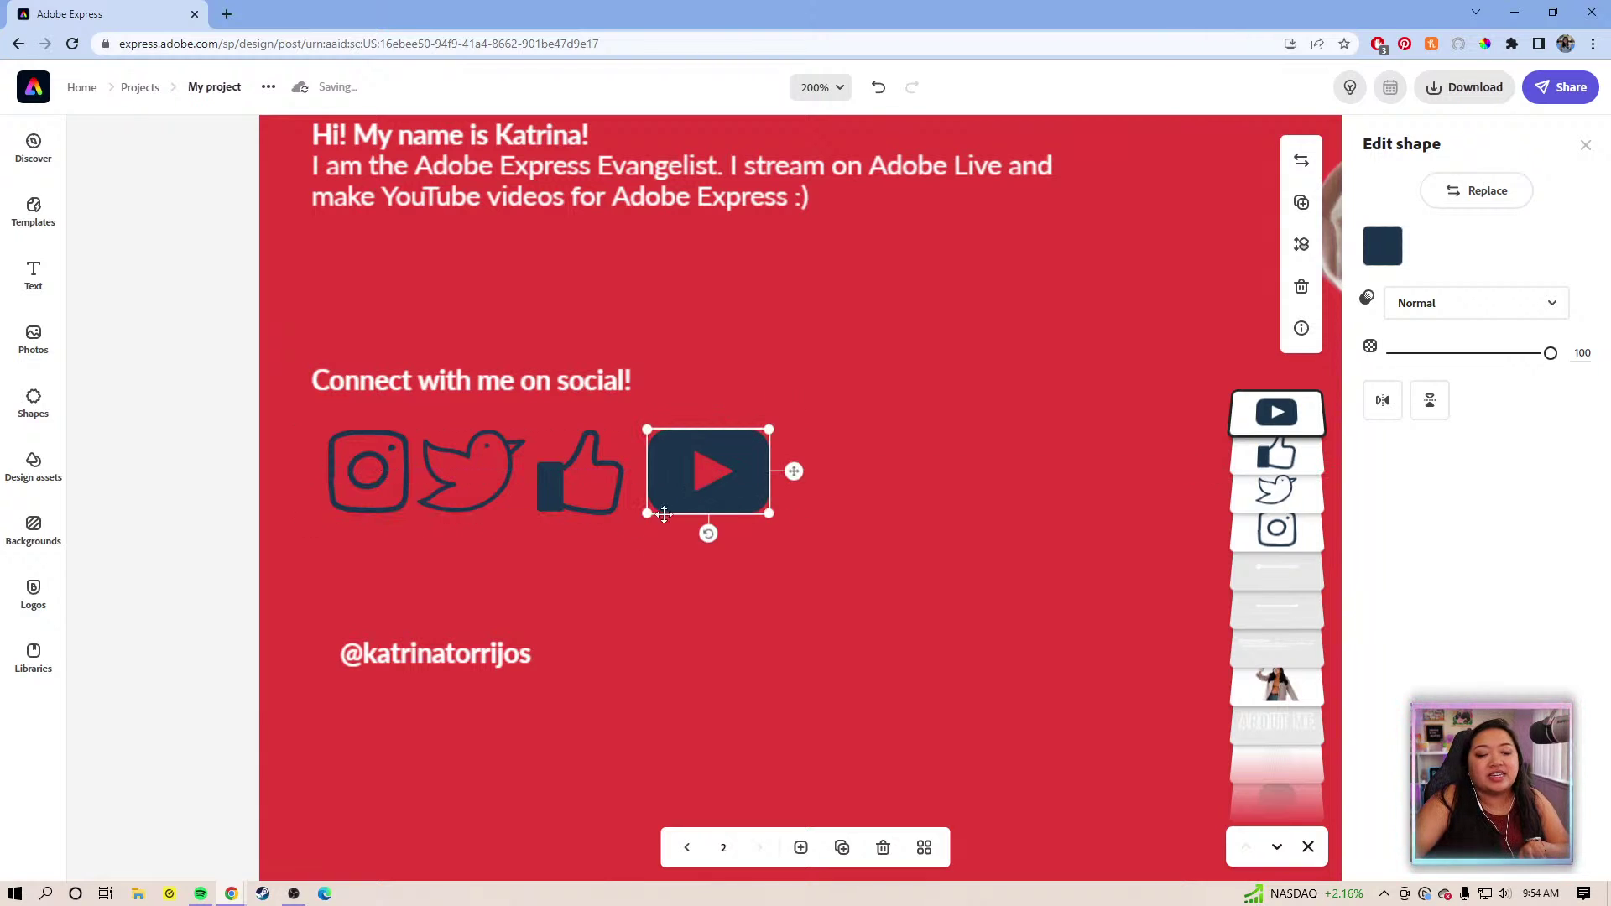
Enlarge the social handle to size 77, centre-align it, and fit it to the icon row's width just below the icons
click(497, 651)
drag(513, 585, 806, 617)
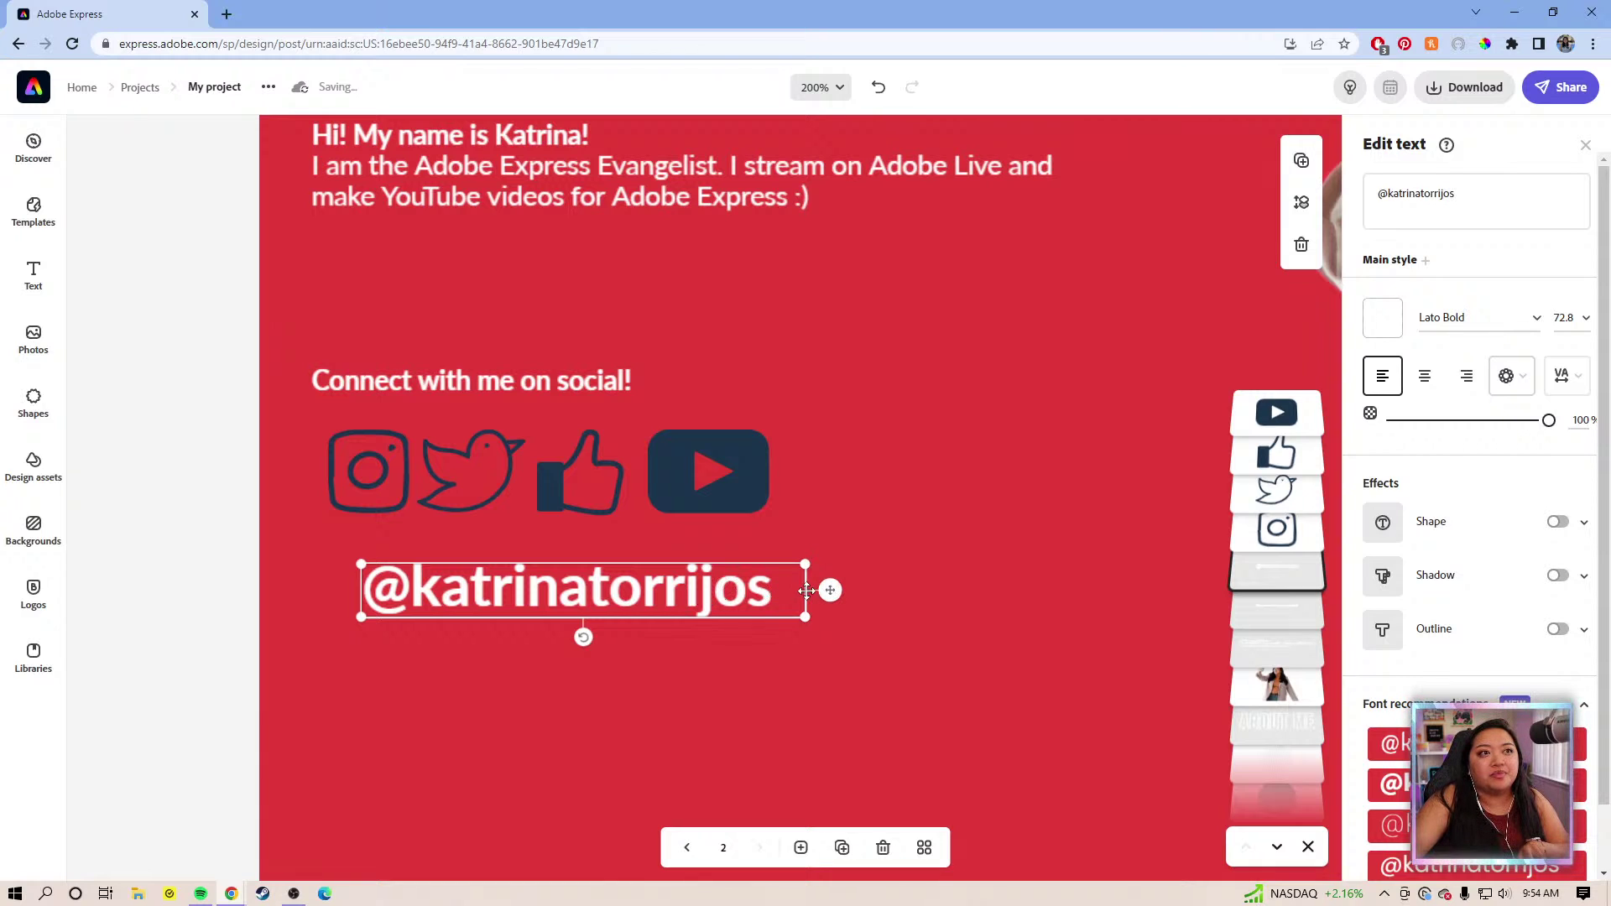
drag(700, 593, 667, 590)
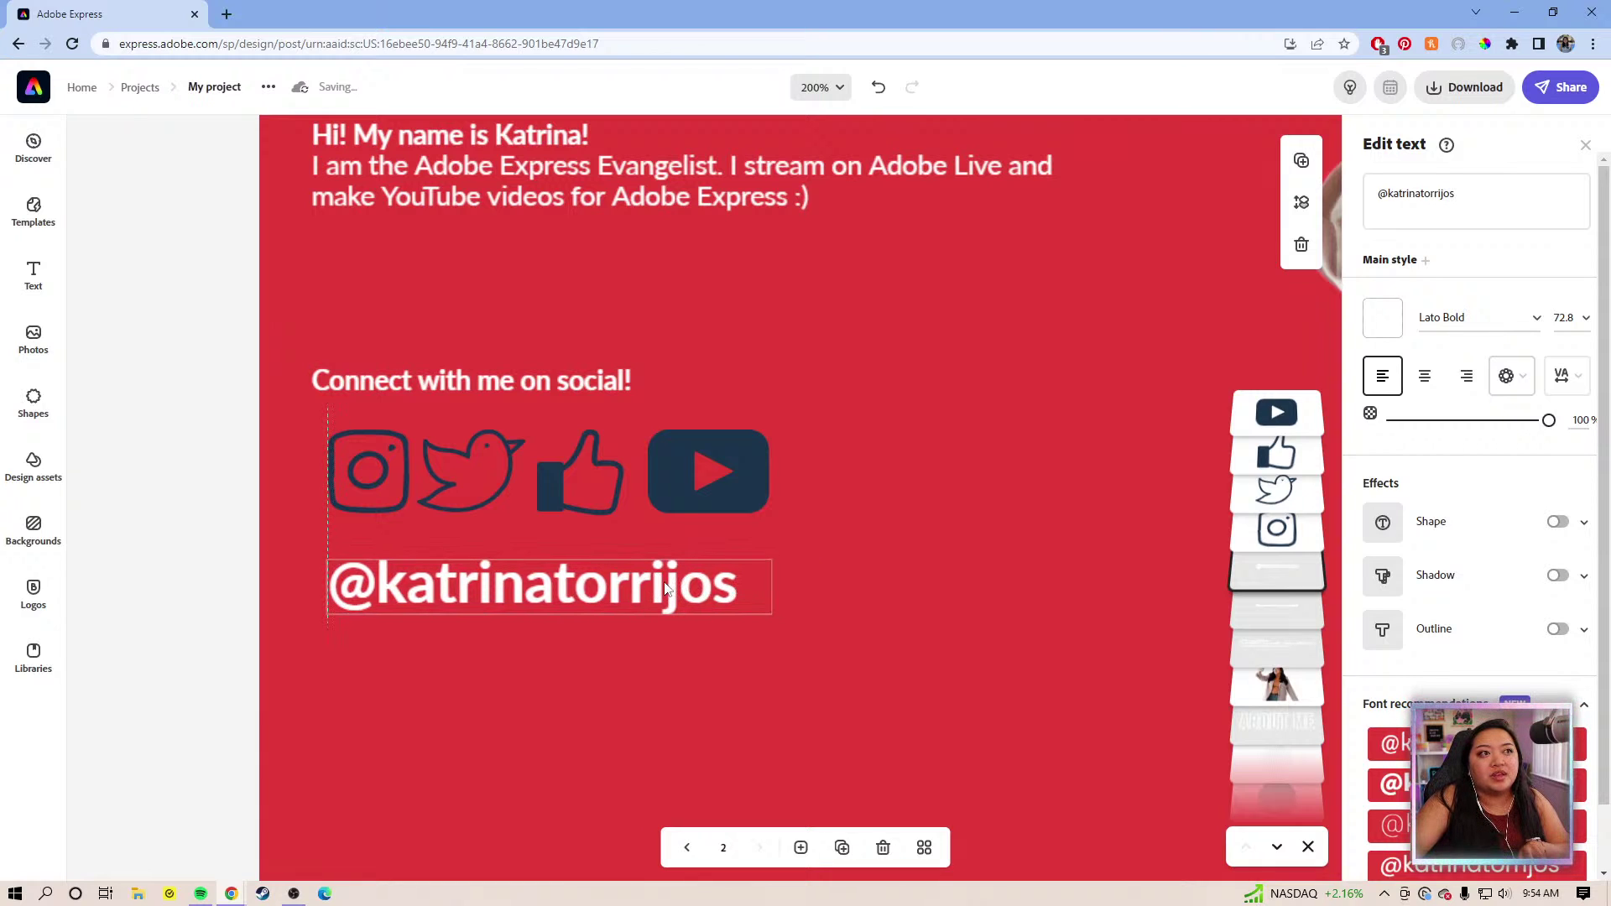
click(1424, 375)
mouse_move(663, 595)
mouse_down()
mouse_move(651, 568)
mouse_move(672, 586)
mouse_up()
drag(766, 565, 727, 562)
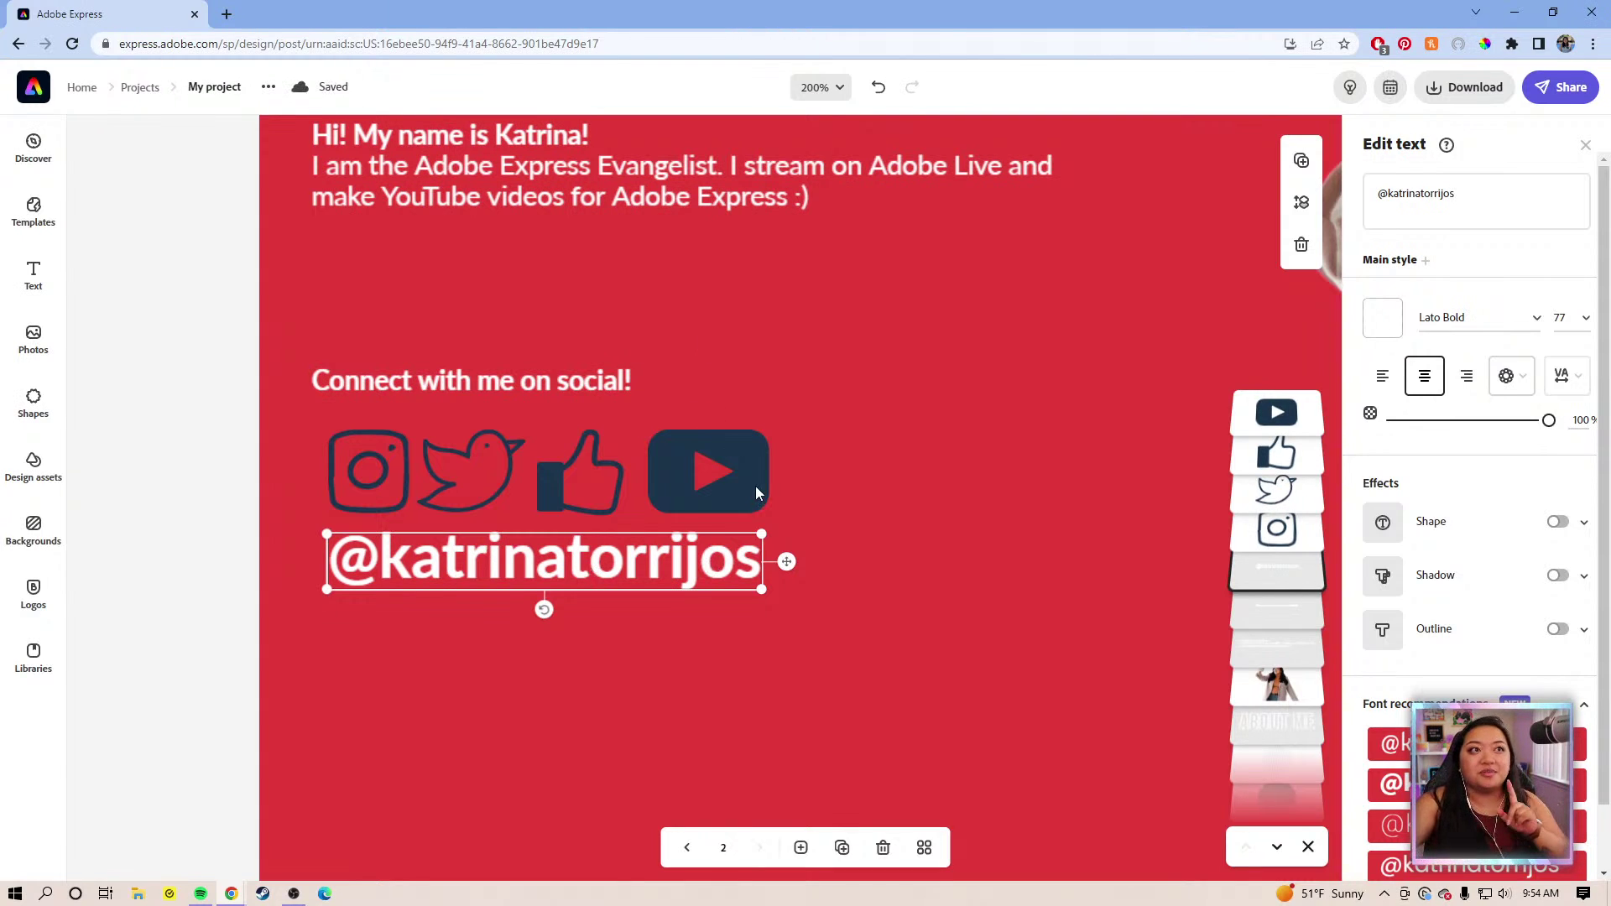
Recolor the play-button and thumbs-up icons white
click(756, 494)
click(1382, 245)
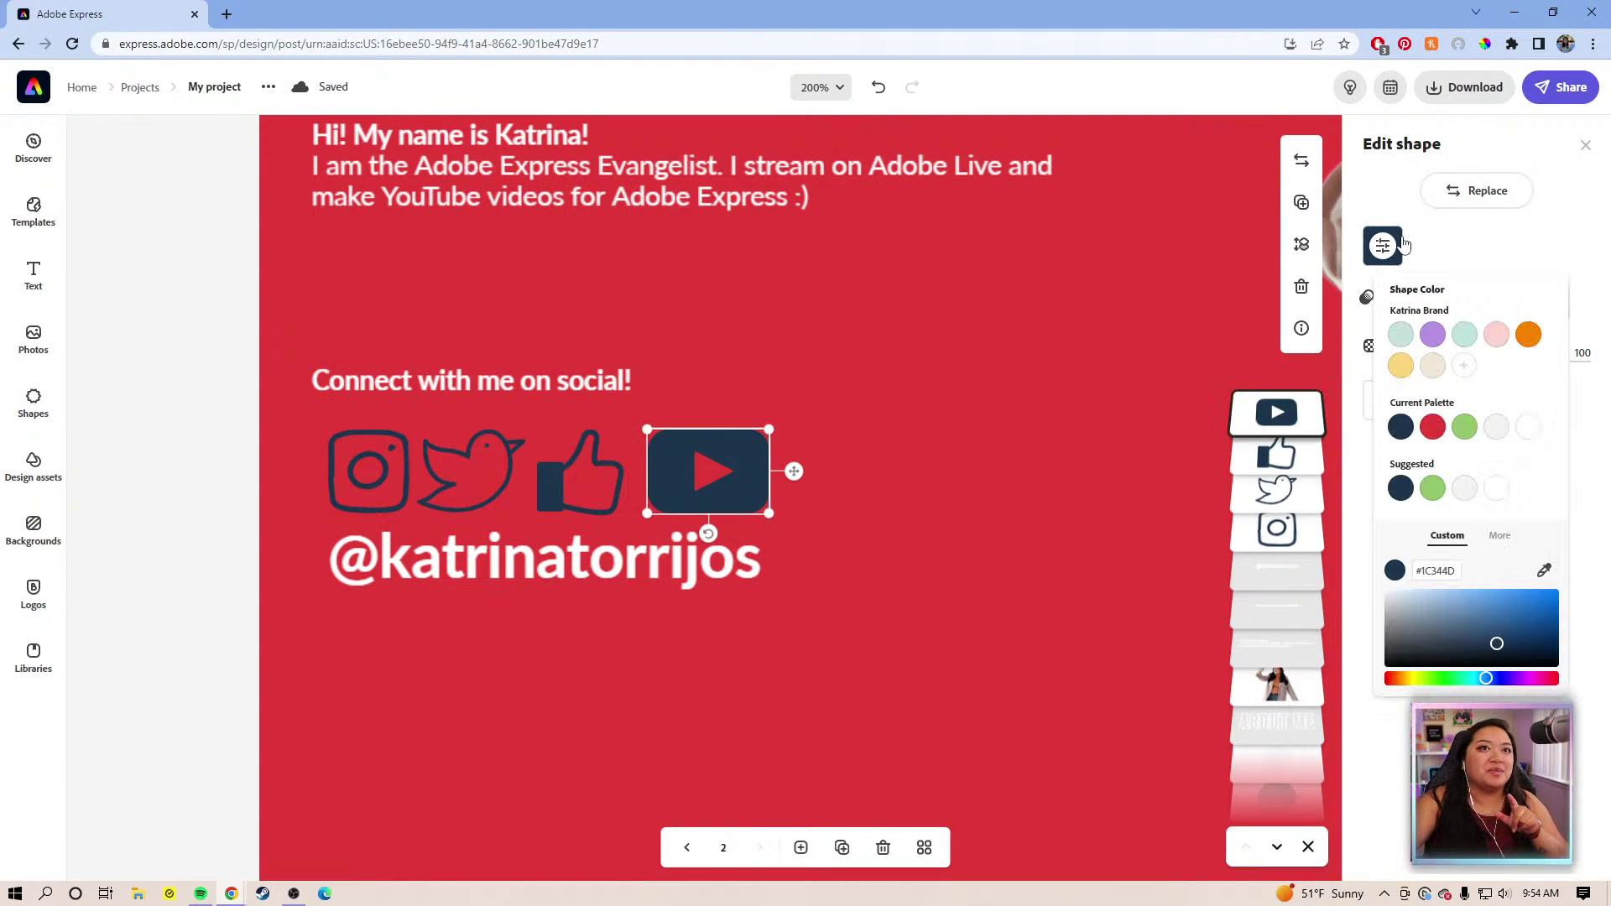
click(1496, 488)
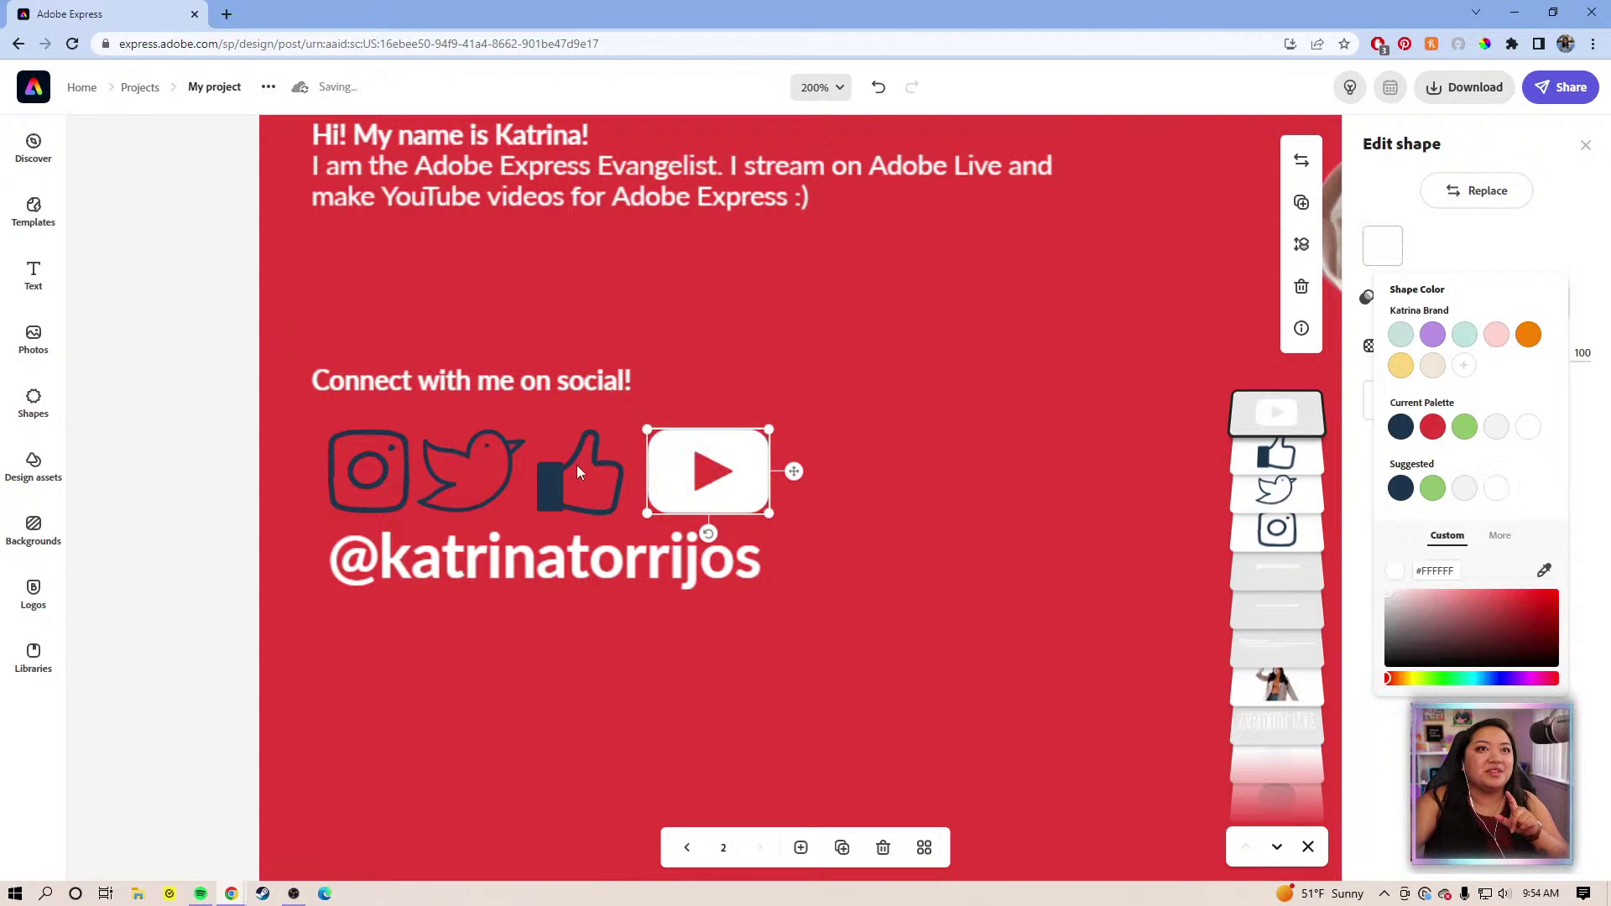
click(582, 490)
click(556, 487)
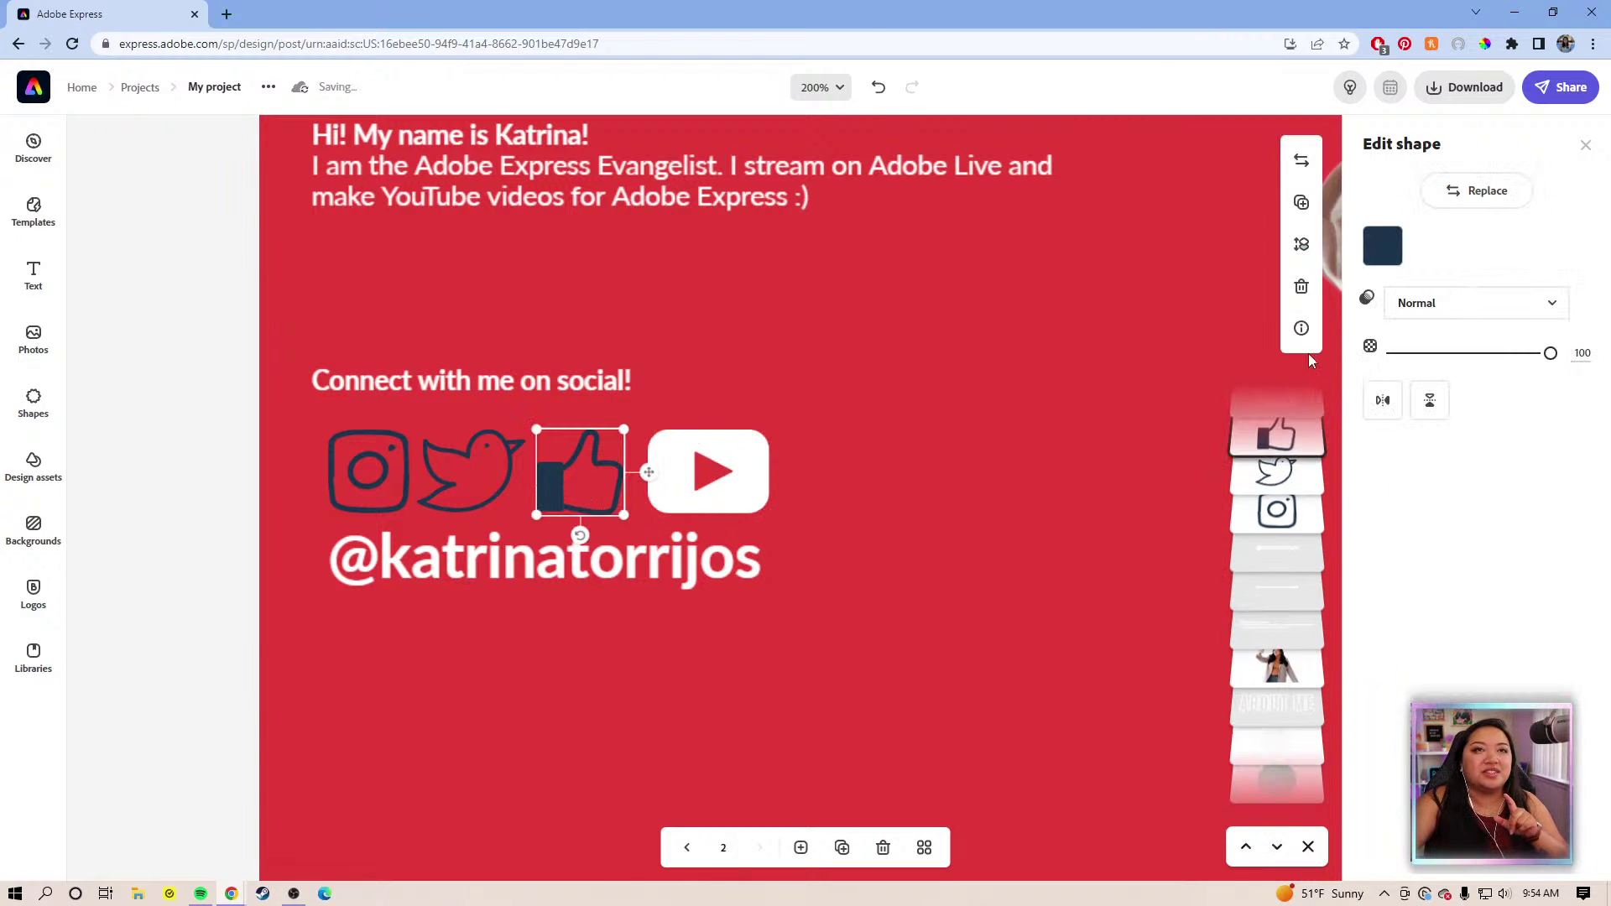
click(1380, 245)
click(1496, 488)
Recolor the bird and Instagram icons white
click(440, 470)
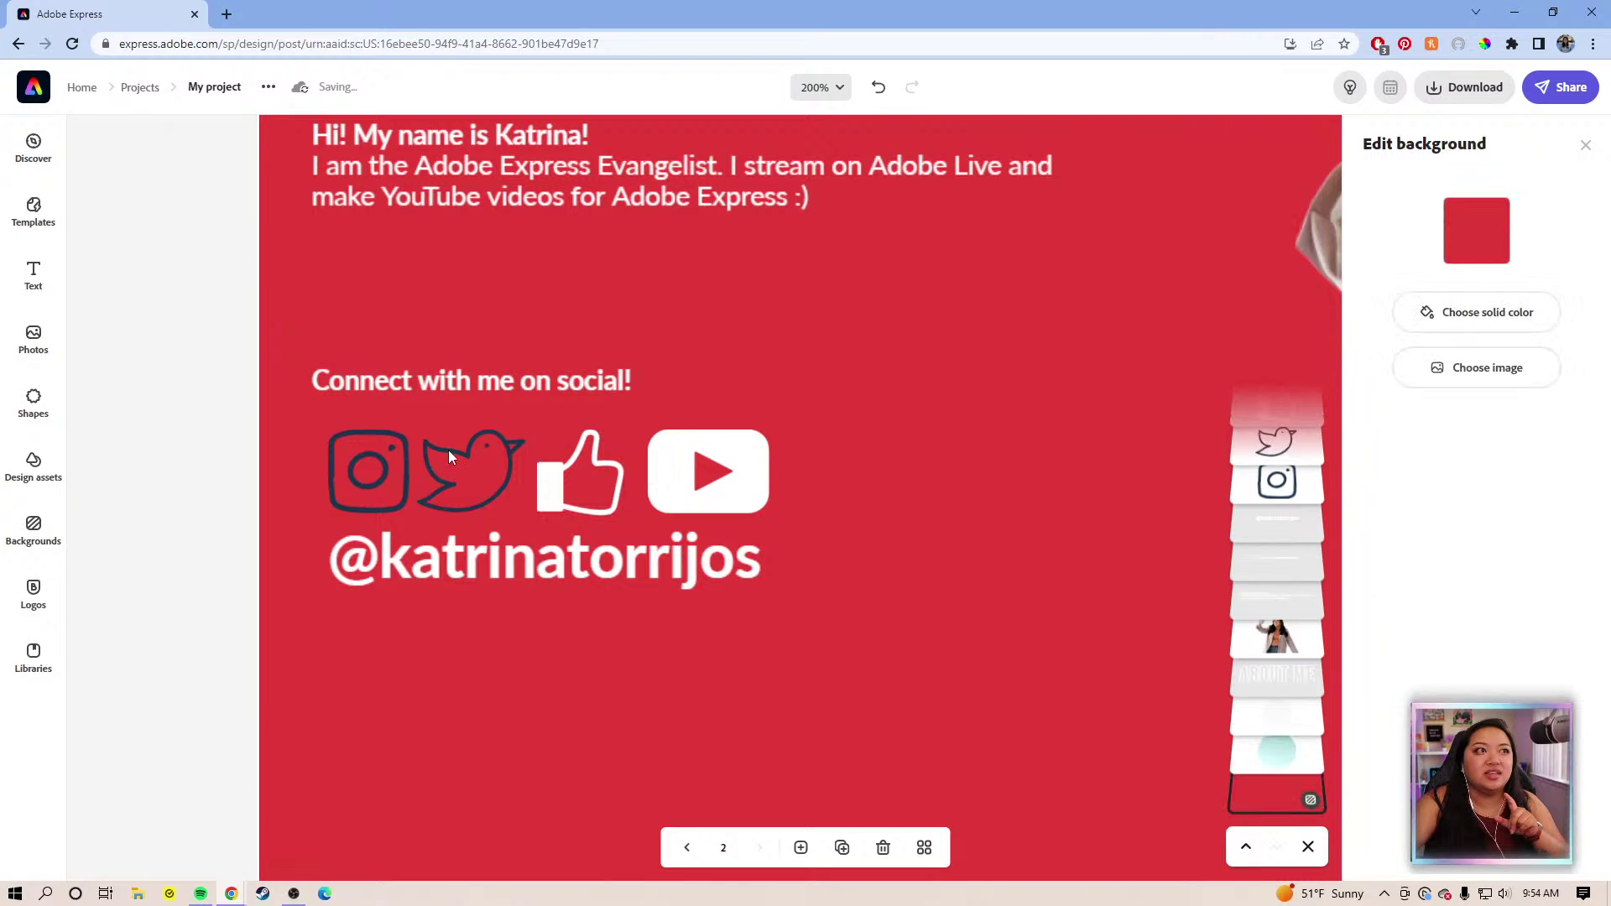
click(448, 450)
click(1383, 248)
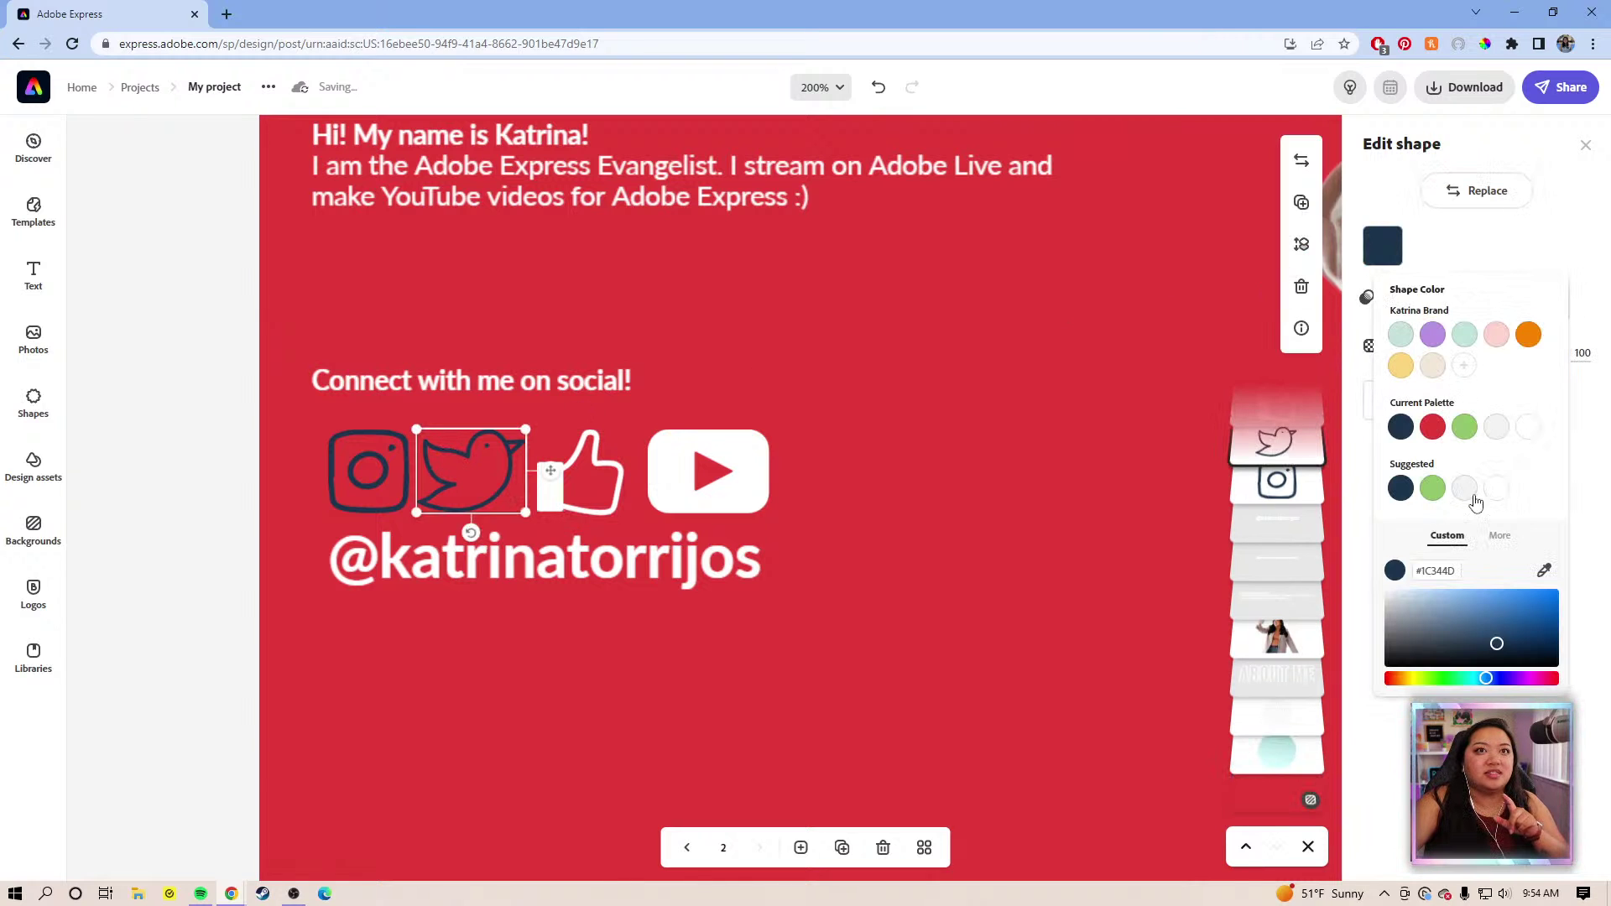
click(1496, 489)
click(361, 467)
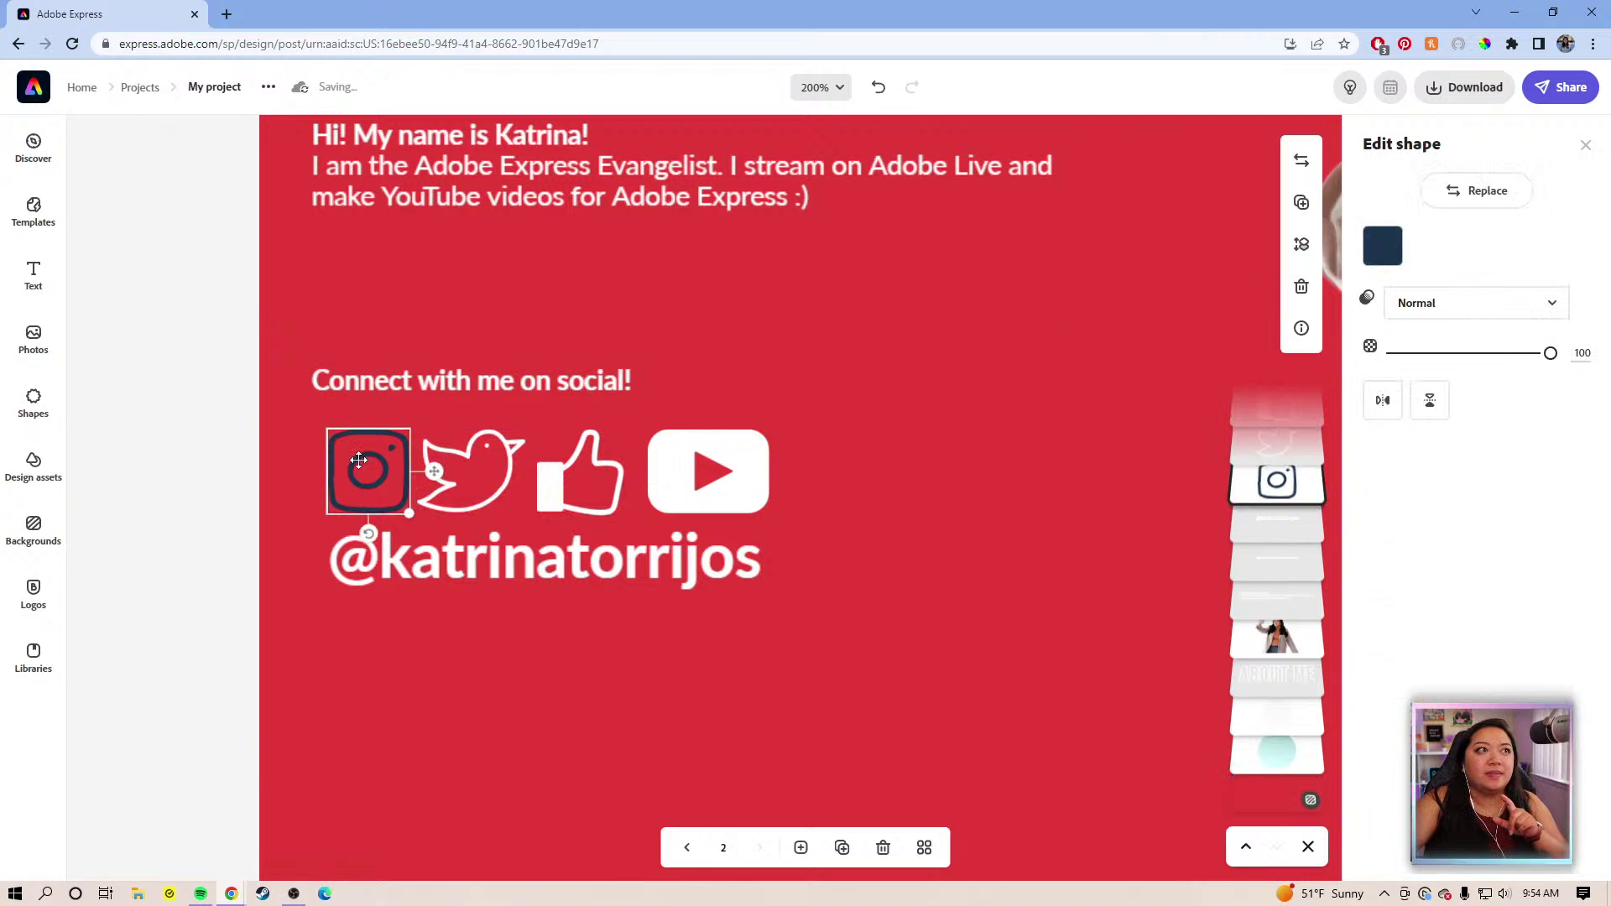
click(1382, 246)
click(1493, 495)
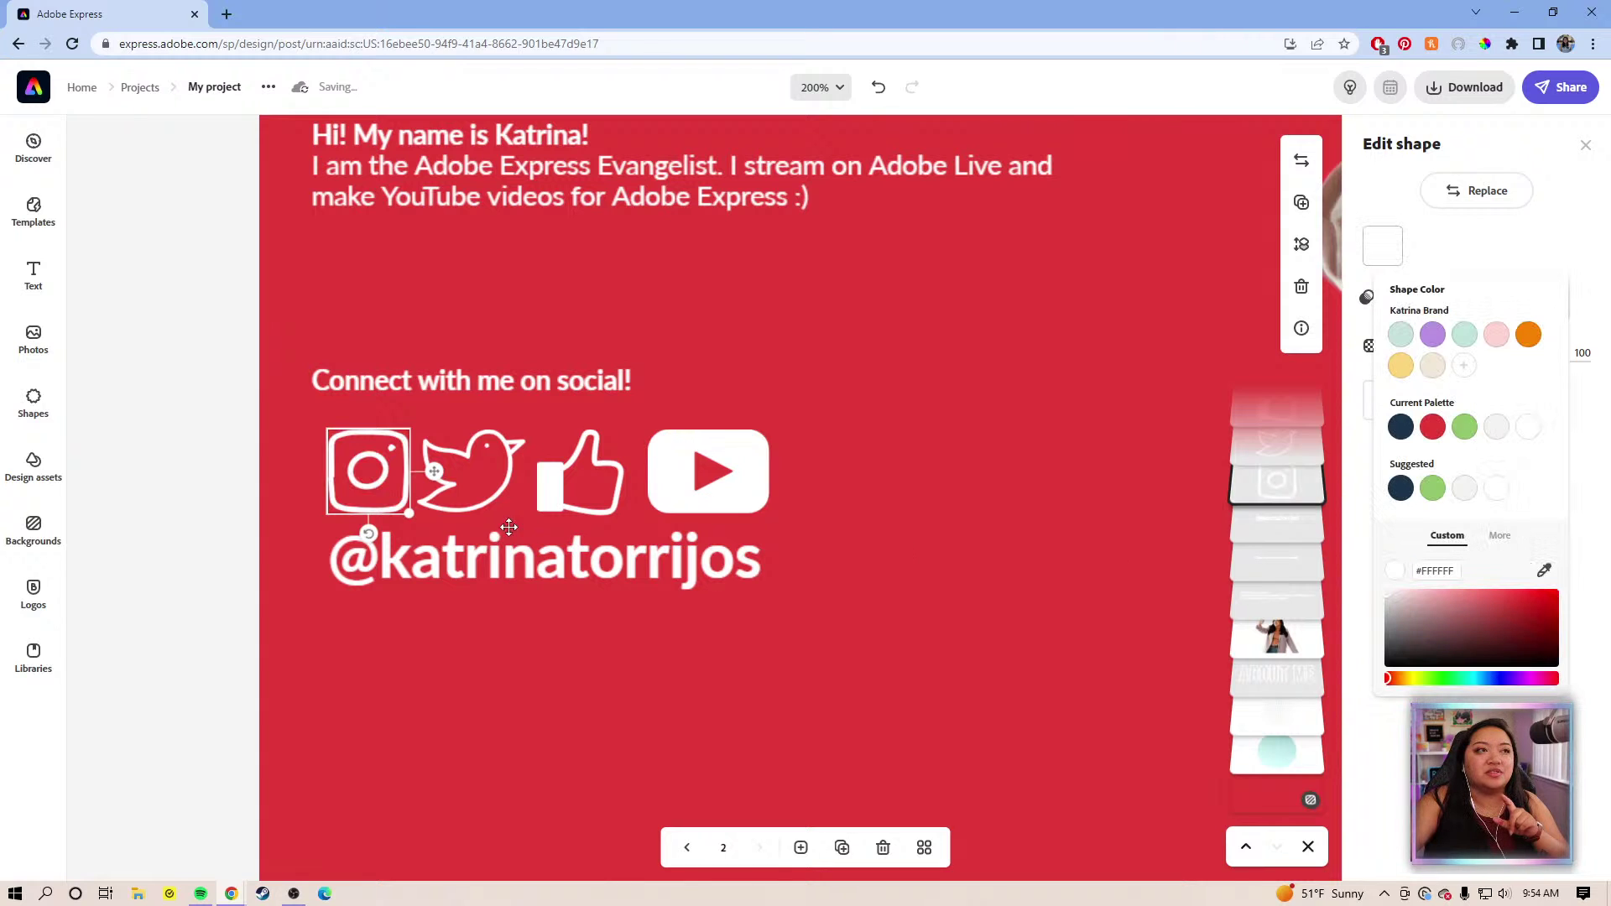
Nudge the "Connect with me on social!" line slightly up, away from the icon row
click(263, 434)
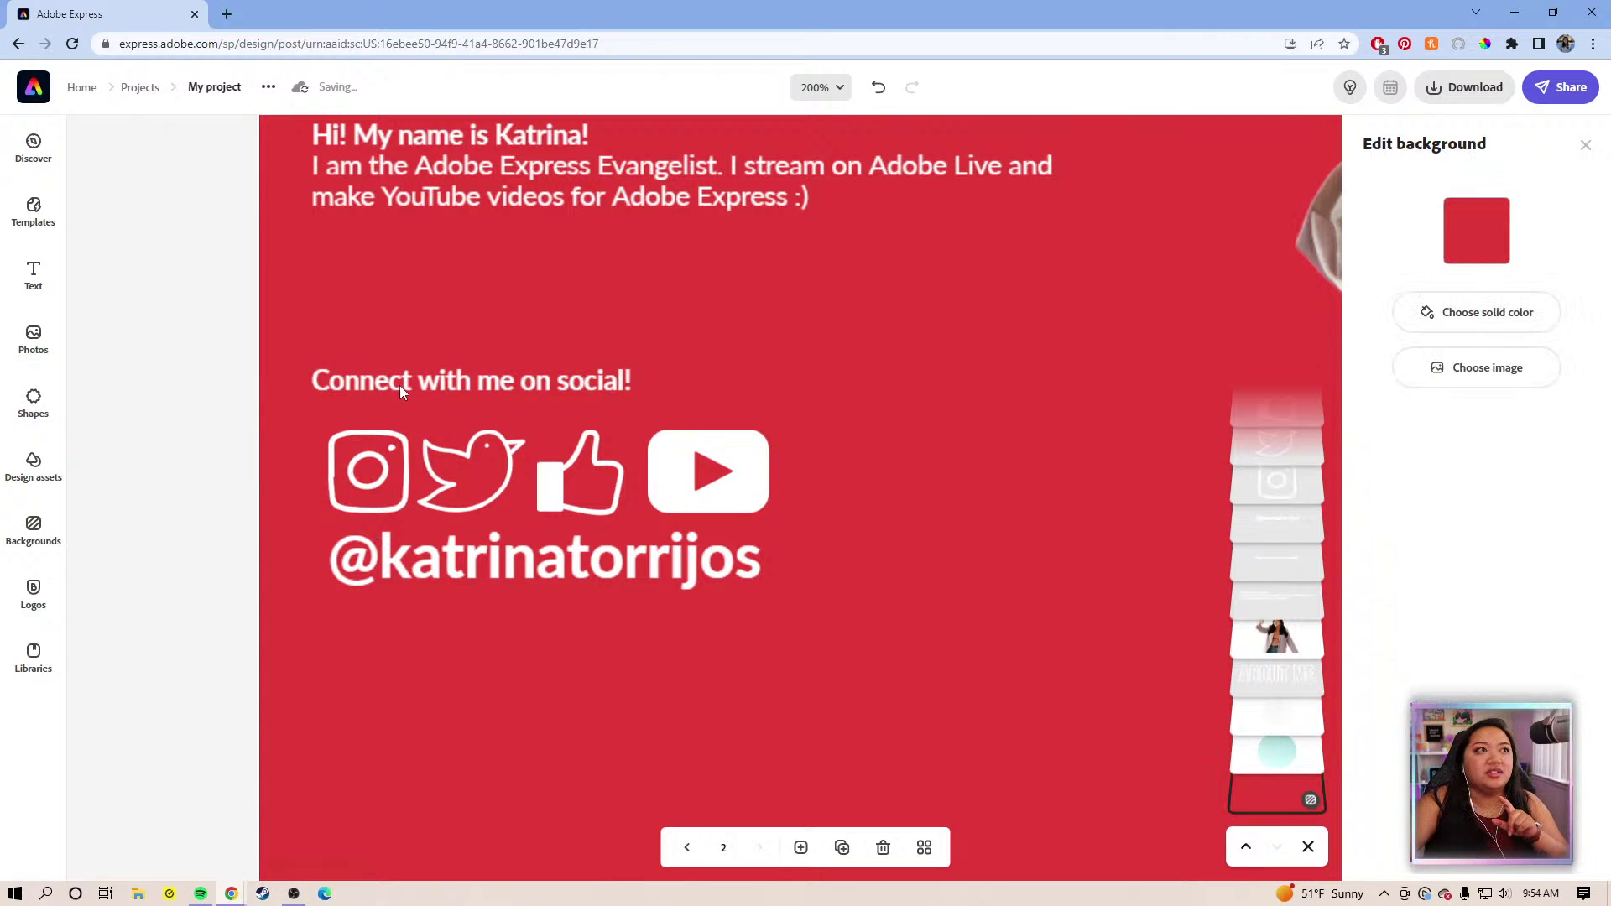
click(401, 385)
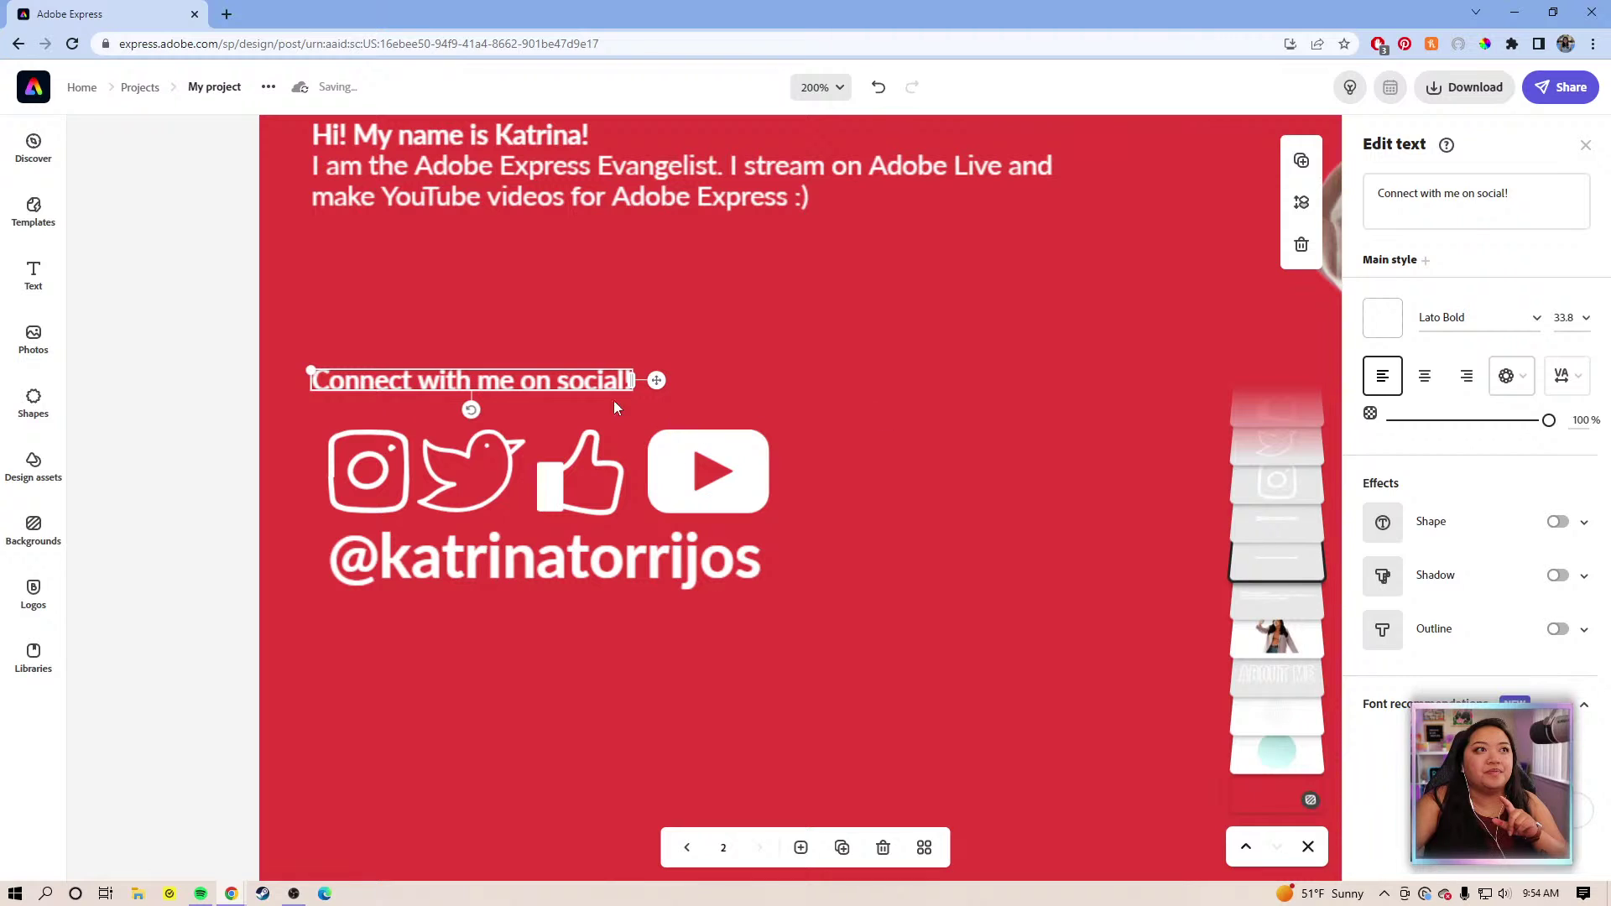
drag(653, 380, 653, 370)
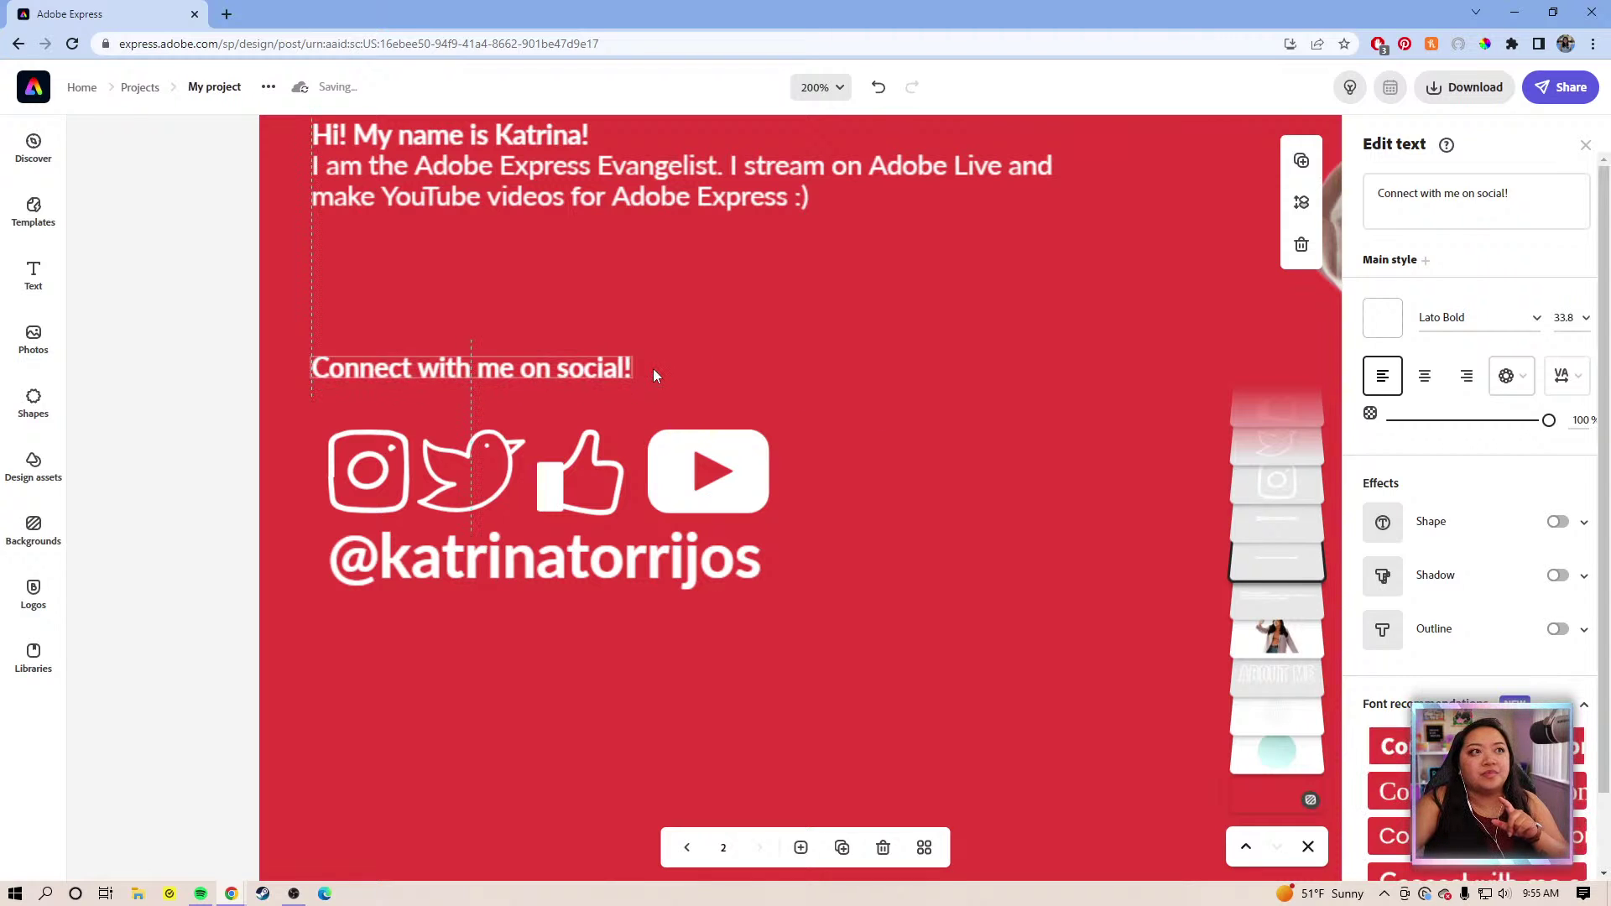
Select the four social icons together with the handle and scale them down as one selection
click(829, 91)
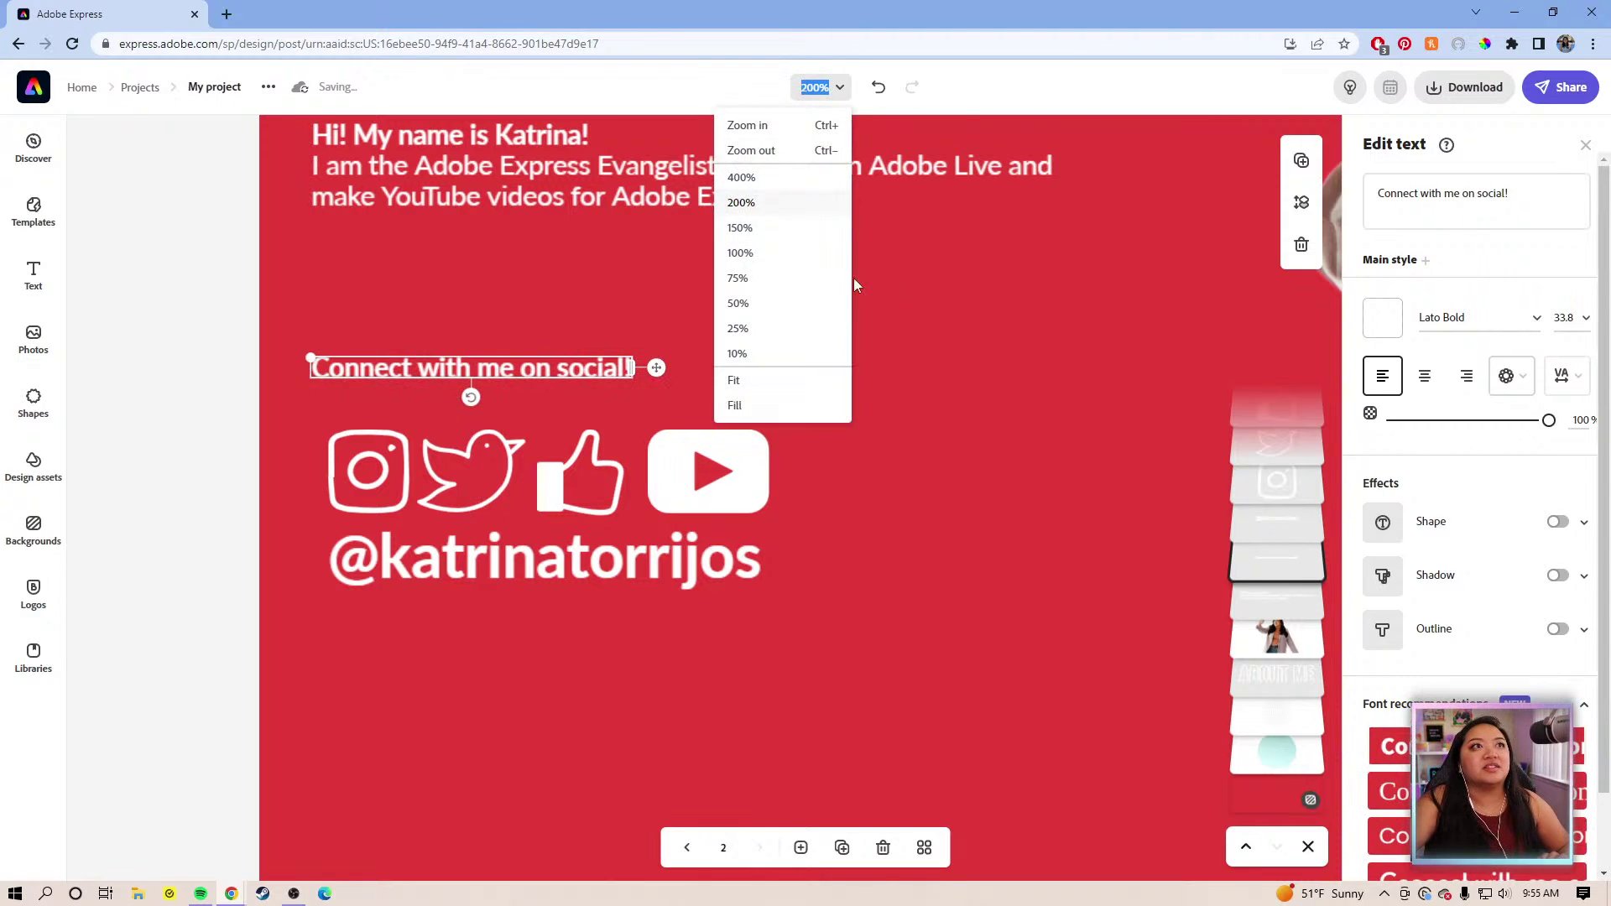
click(800, 271)
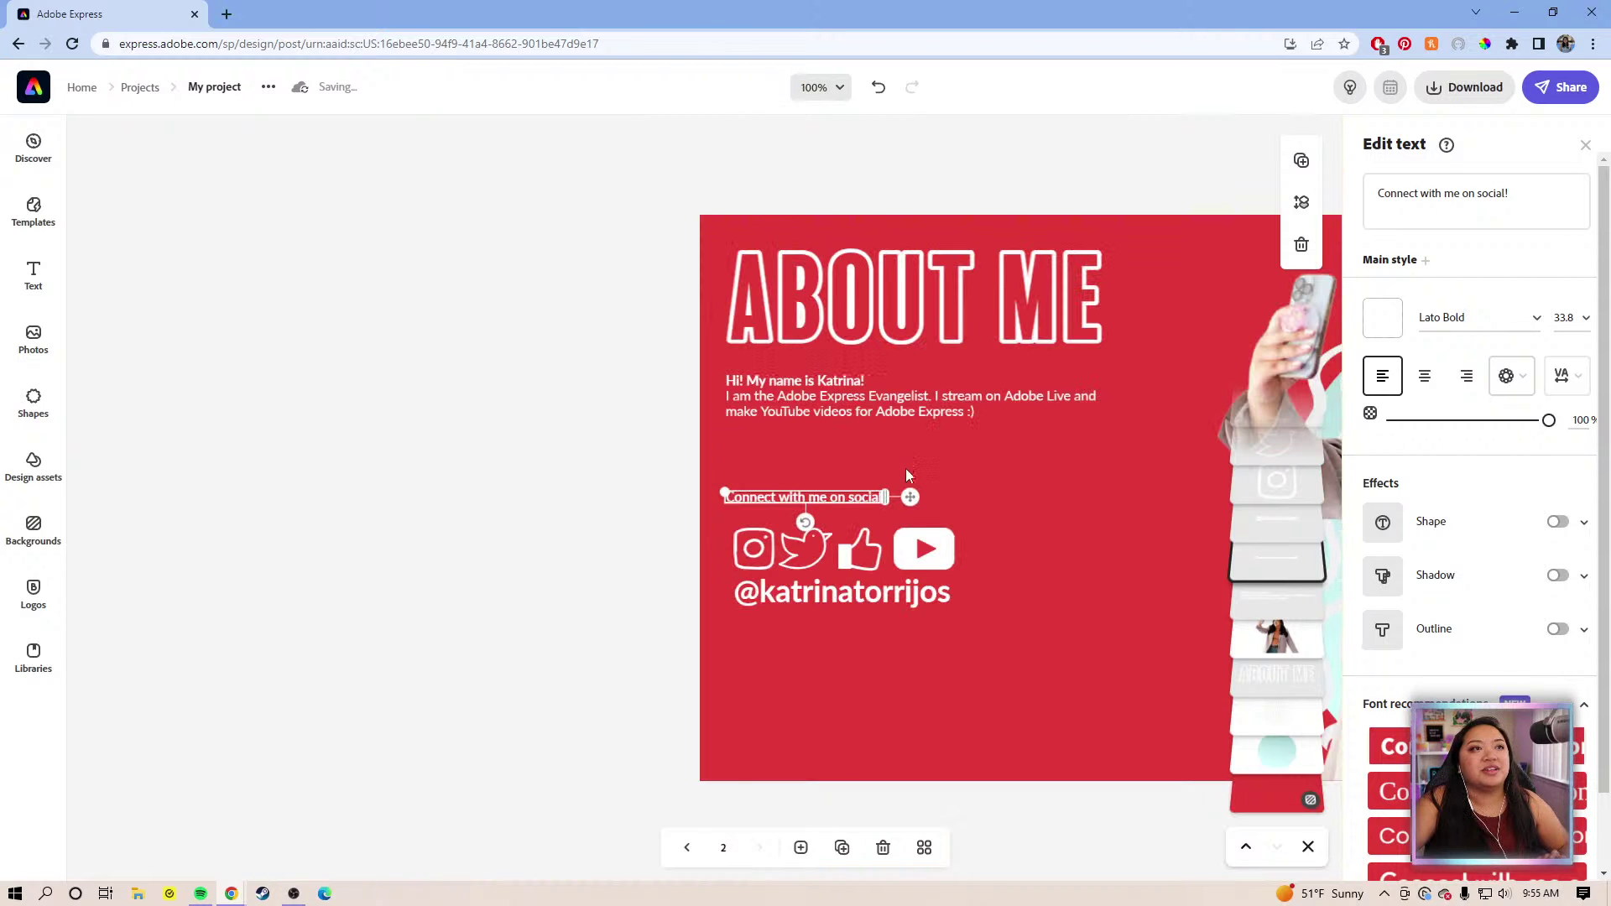
drag(1104, 514, 658, 467)
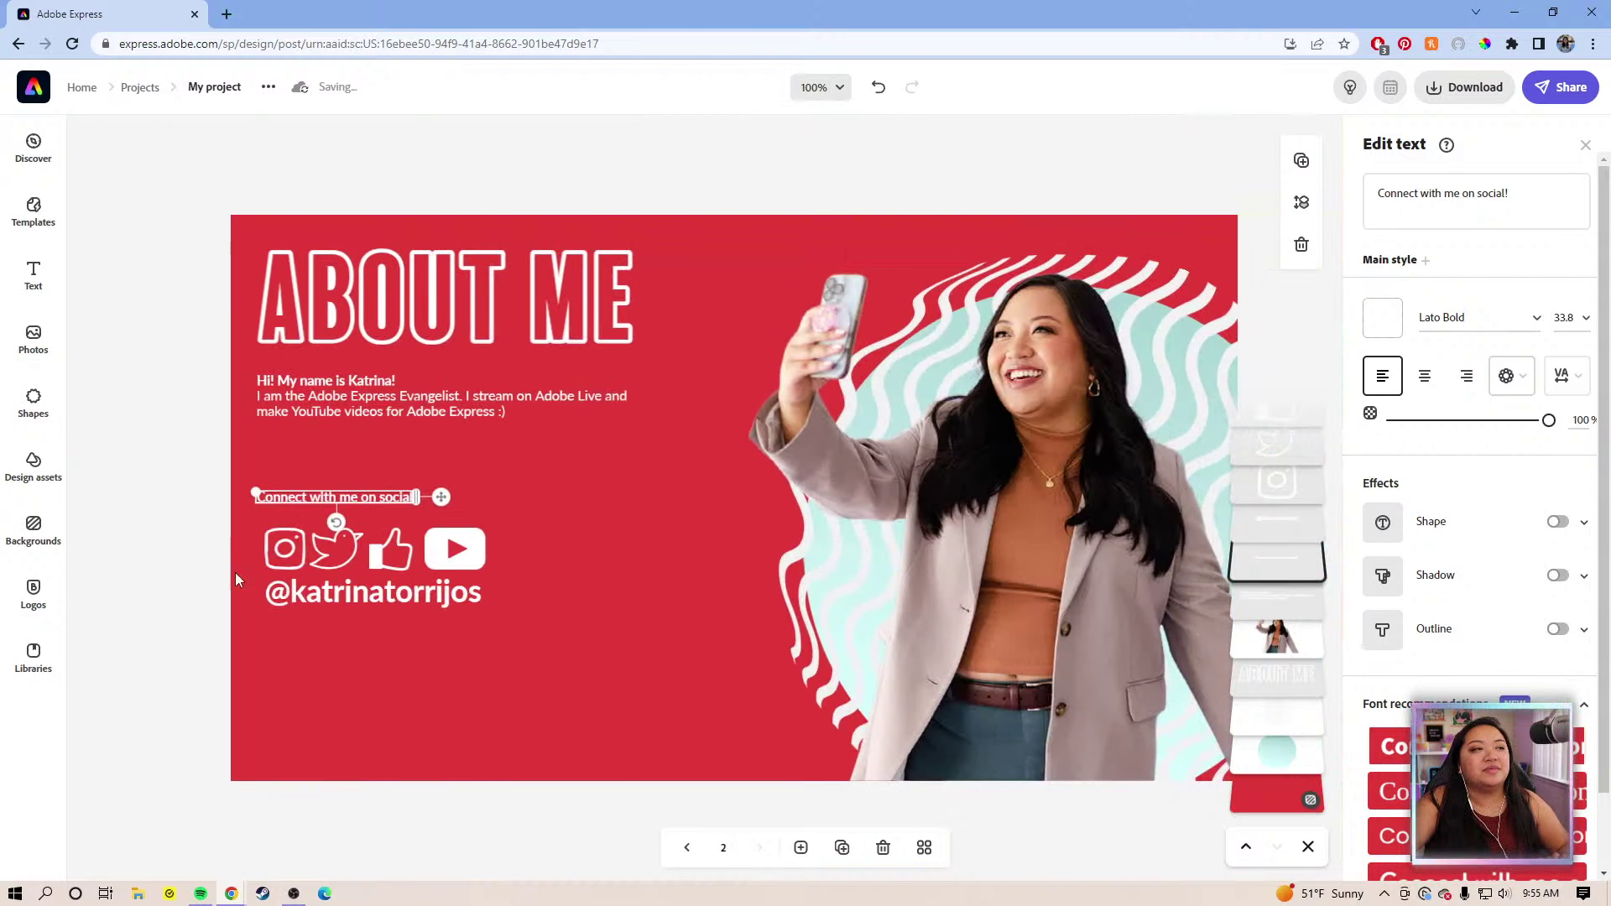
click(168, 544)
drag(198, 556, 407, 578)
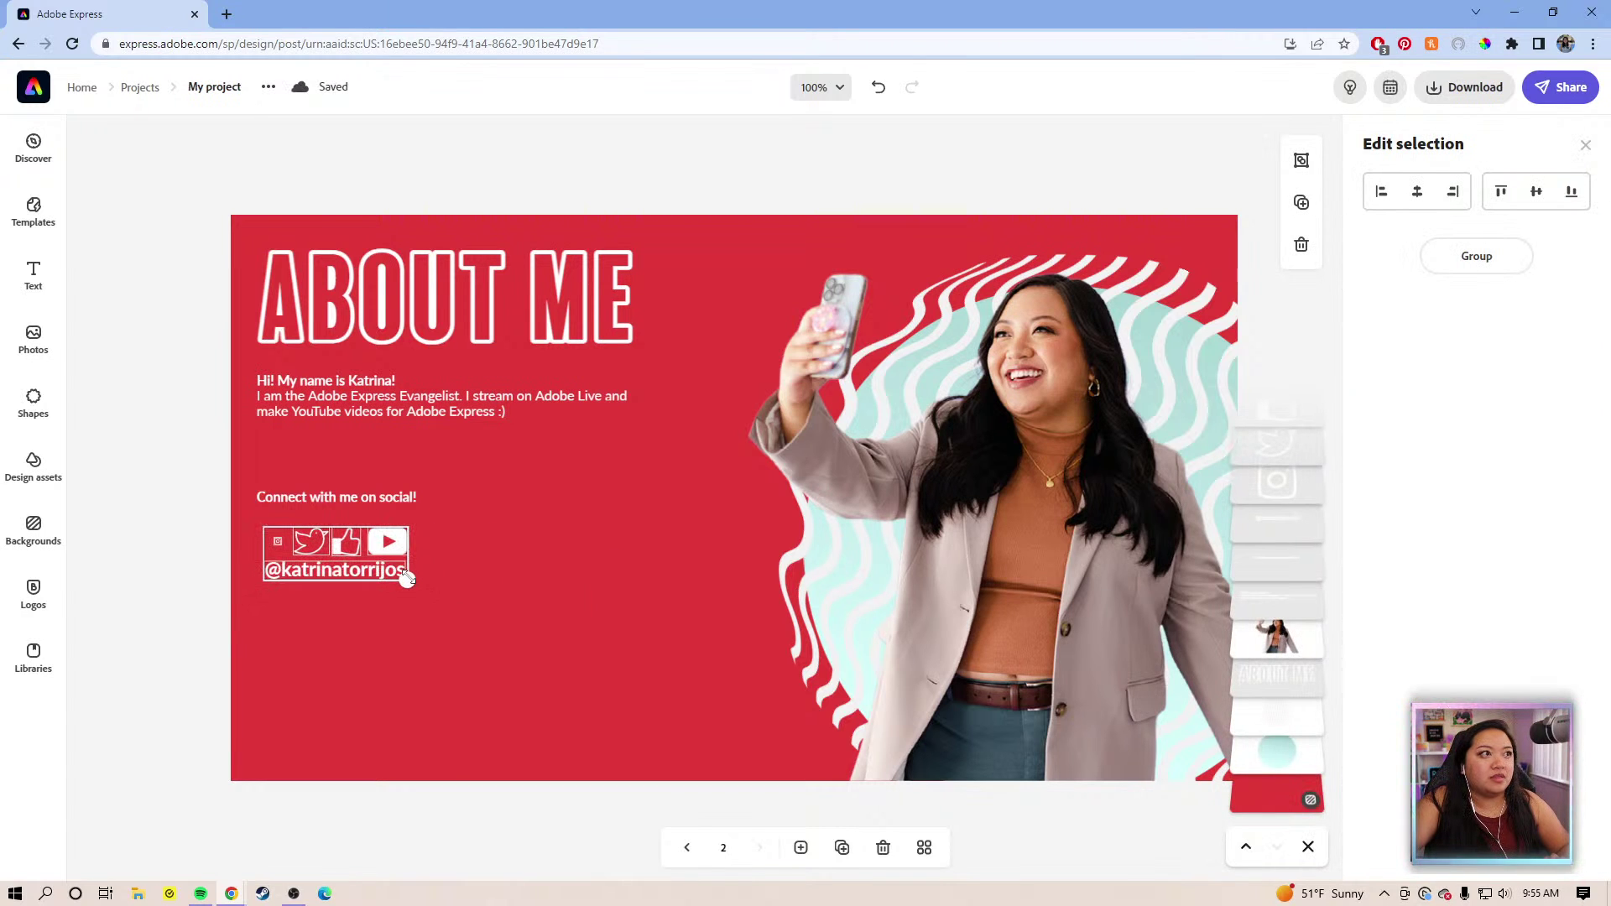
click(198, 596)
click(278, 541)
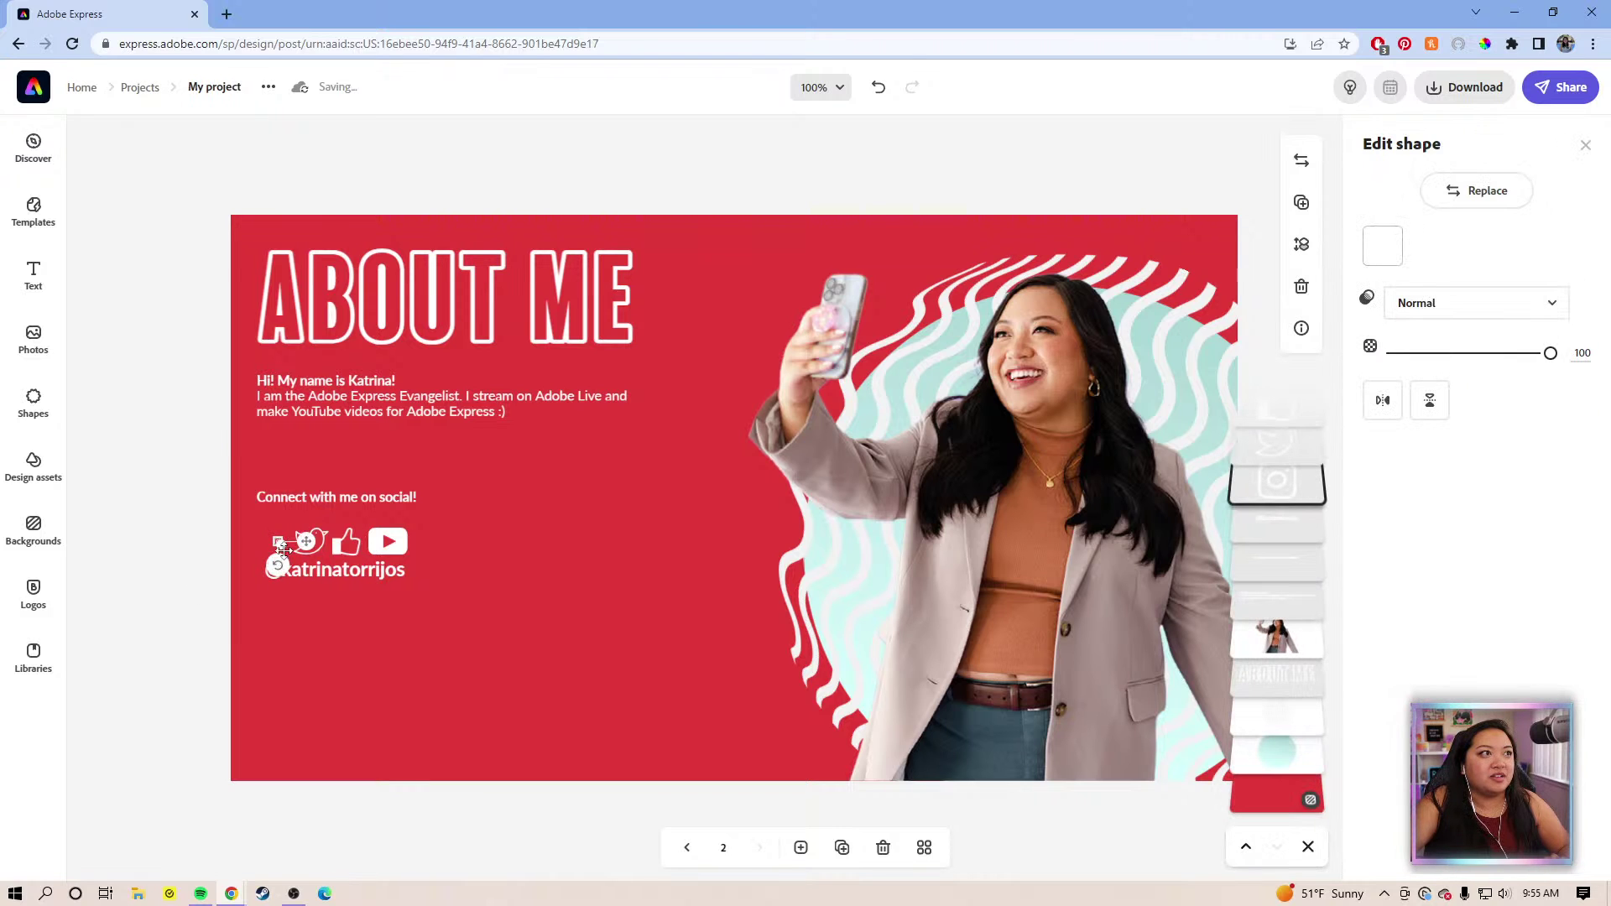
click(376, 616)
click(228, 525)
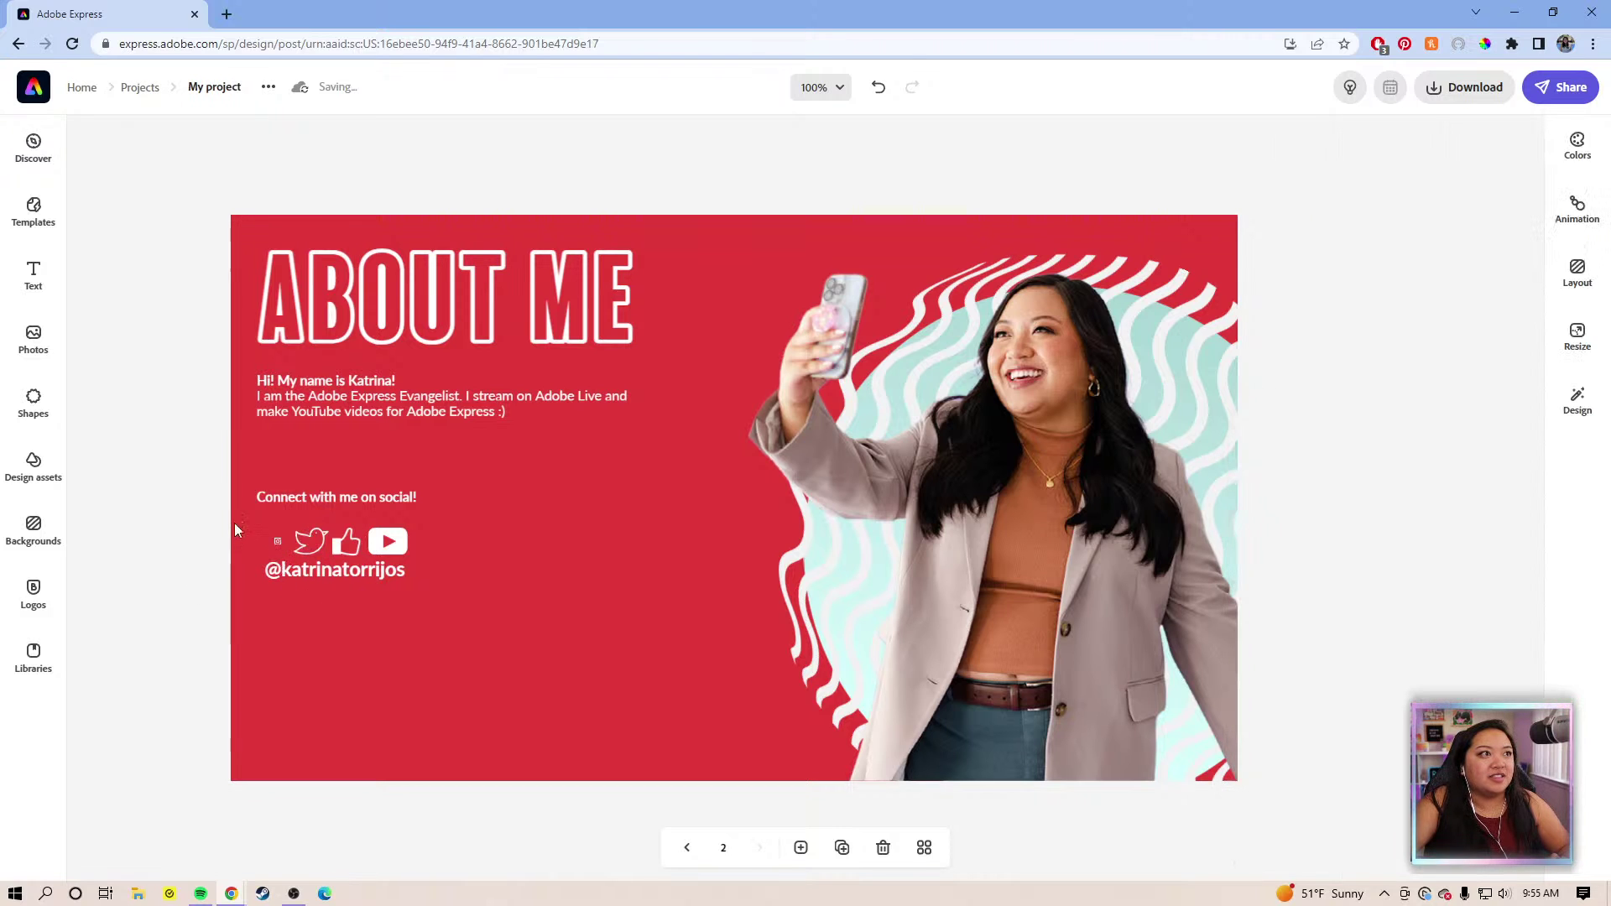
click(496, 594)
click(470, 521)
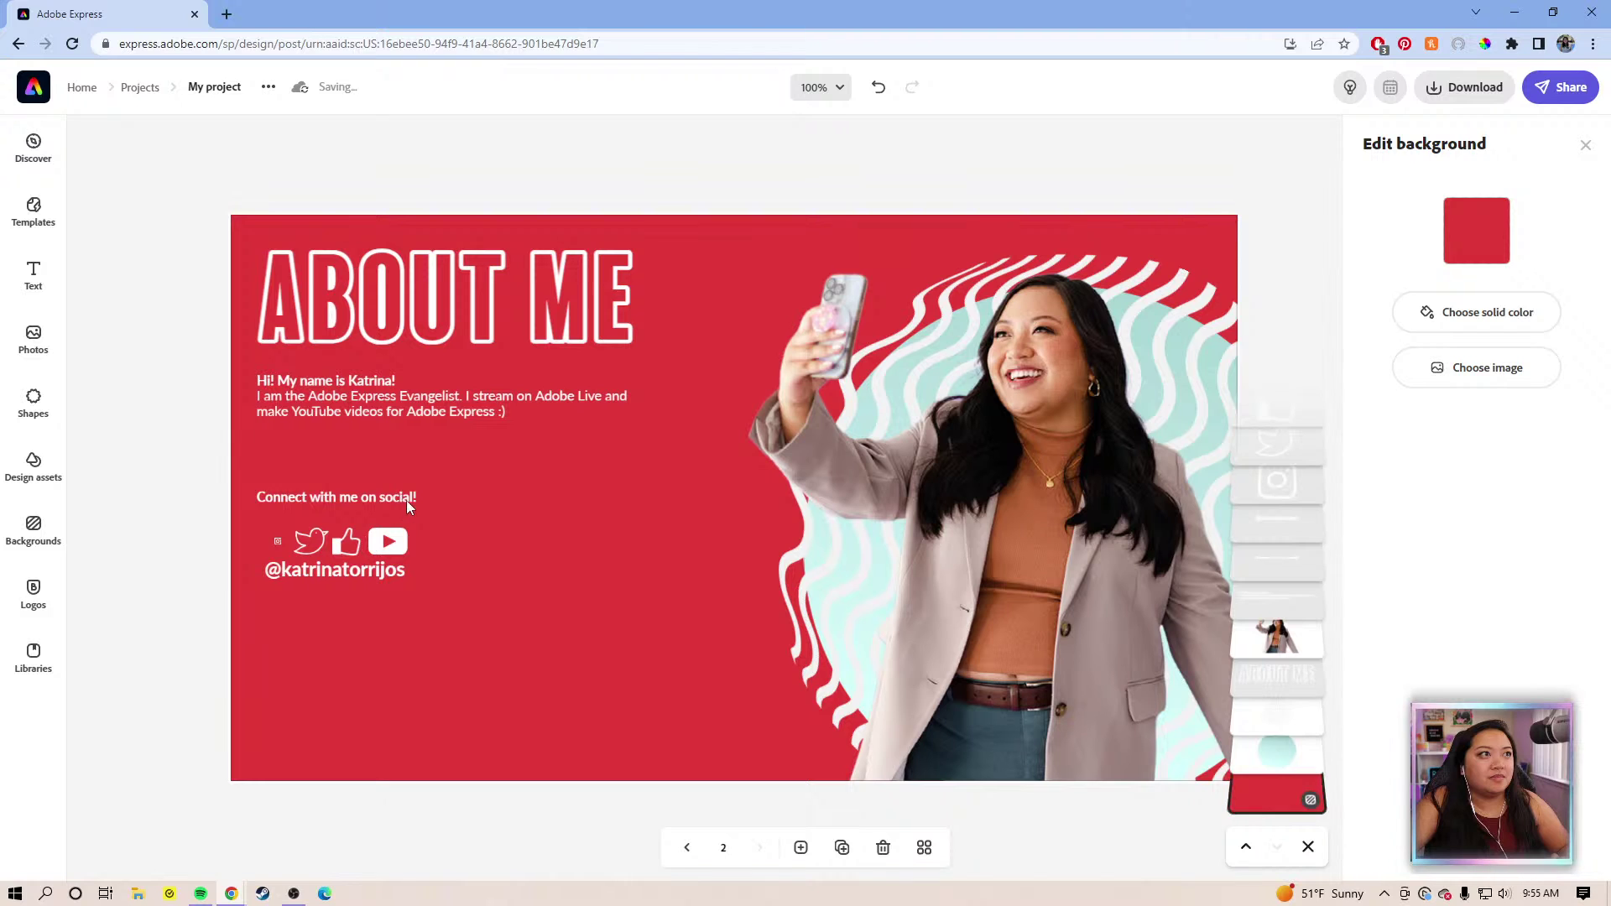
Enlarge the "Connect with me on social!" line to size 47 and align its left edge with the handle, above the icons
click(410, 500)
drag(444, 500, 556, 512)
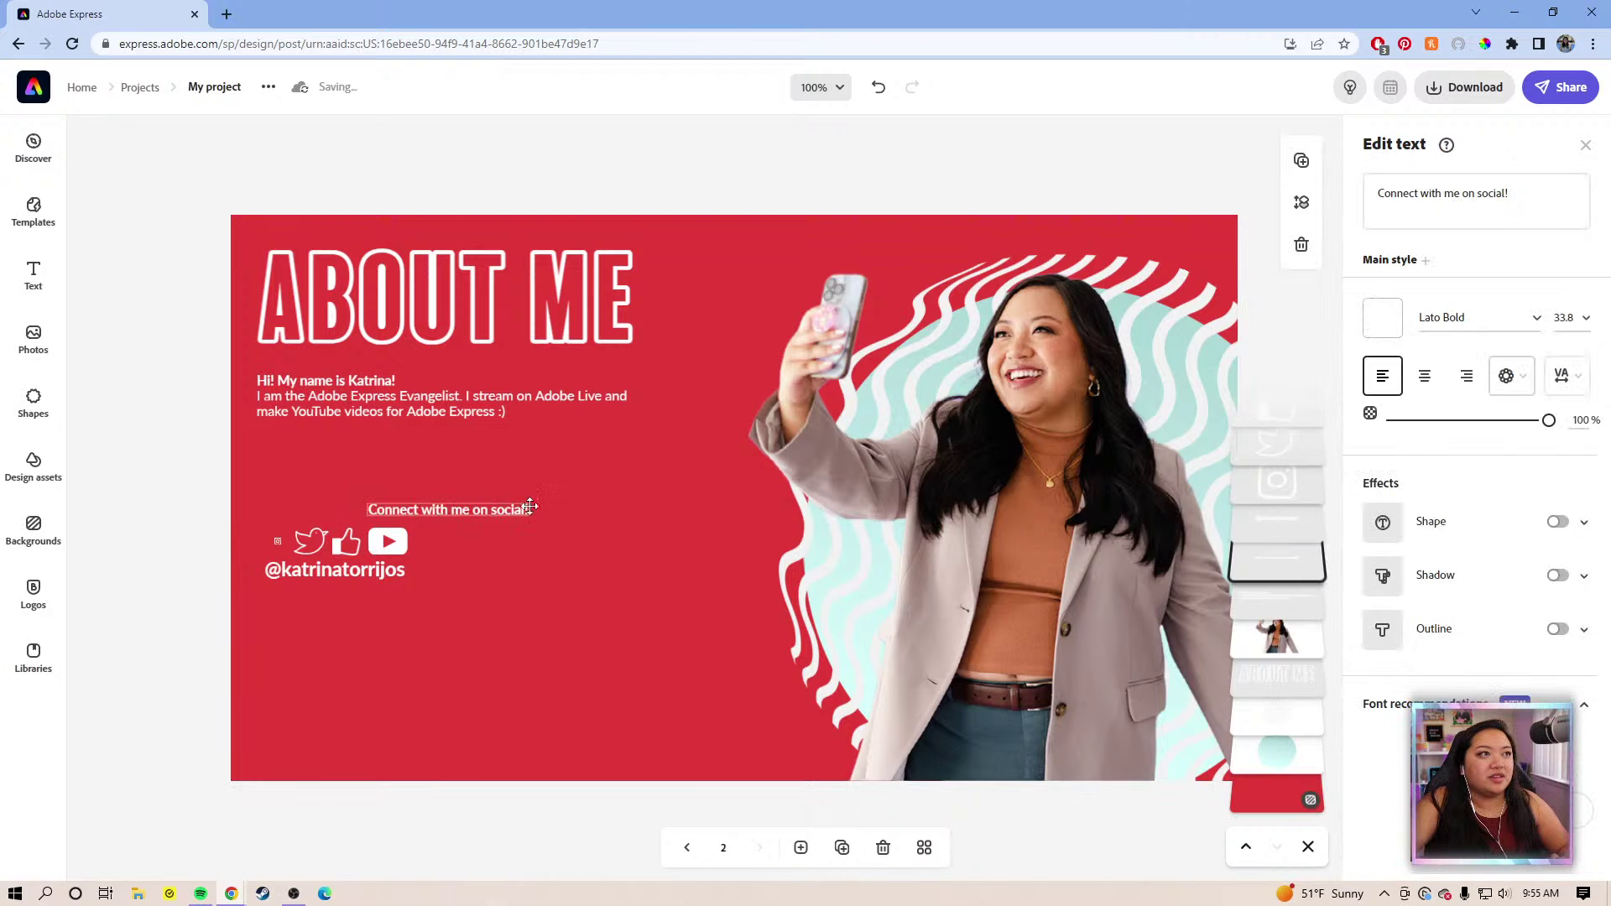
drag(364, 504, 304, 501)
drag(543, 513, 520, 515)
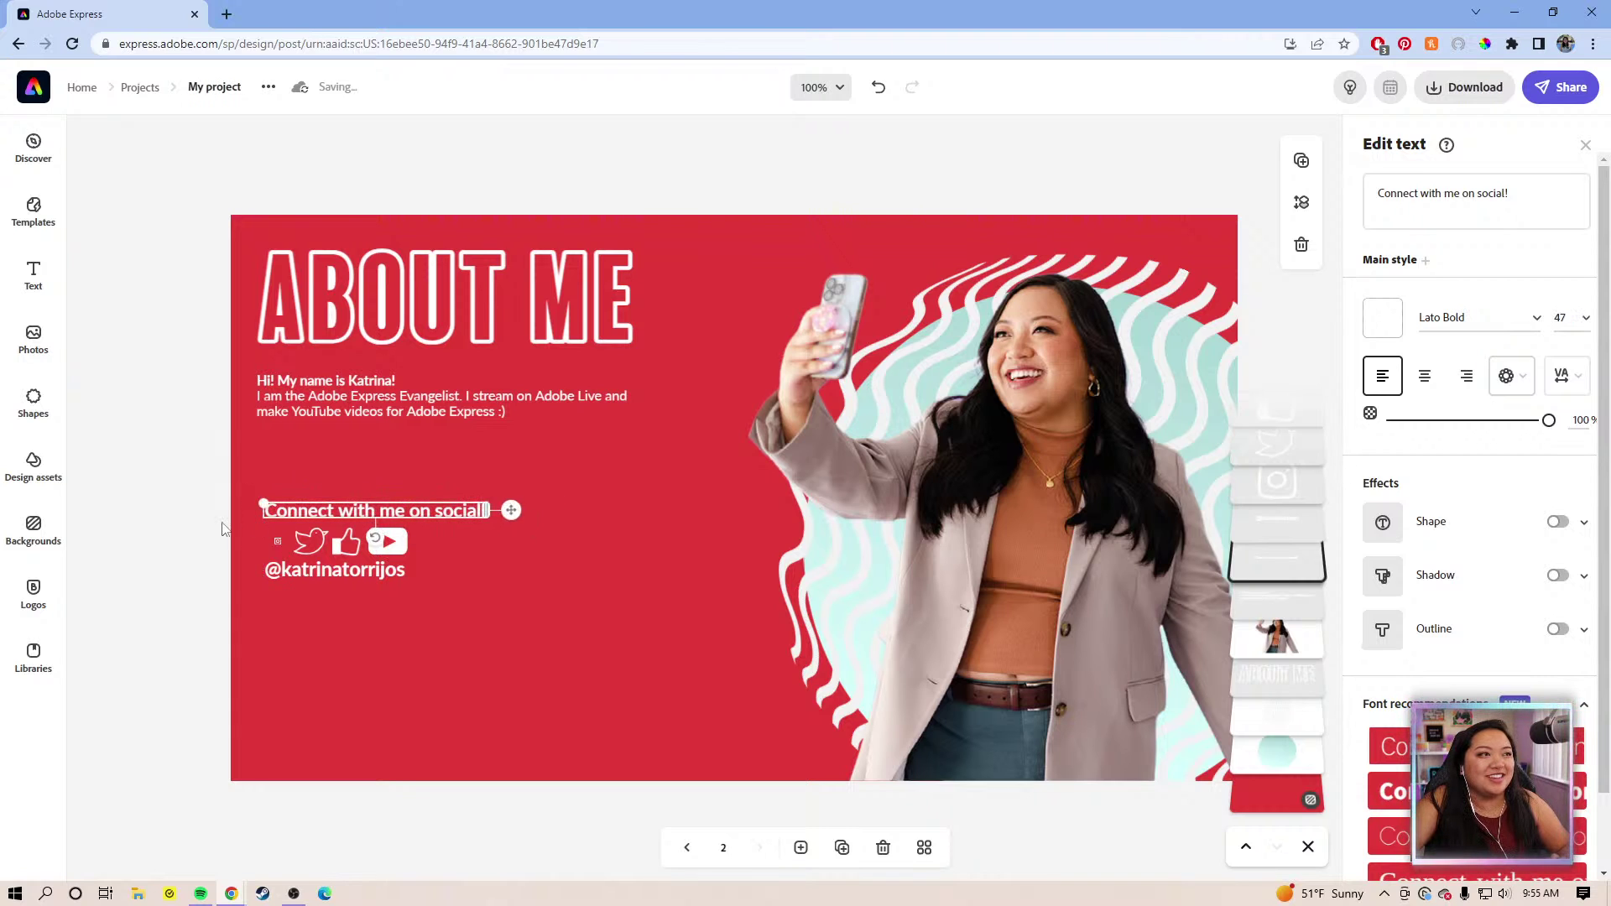
click(180, 501)
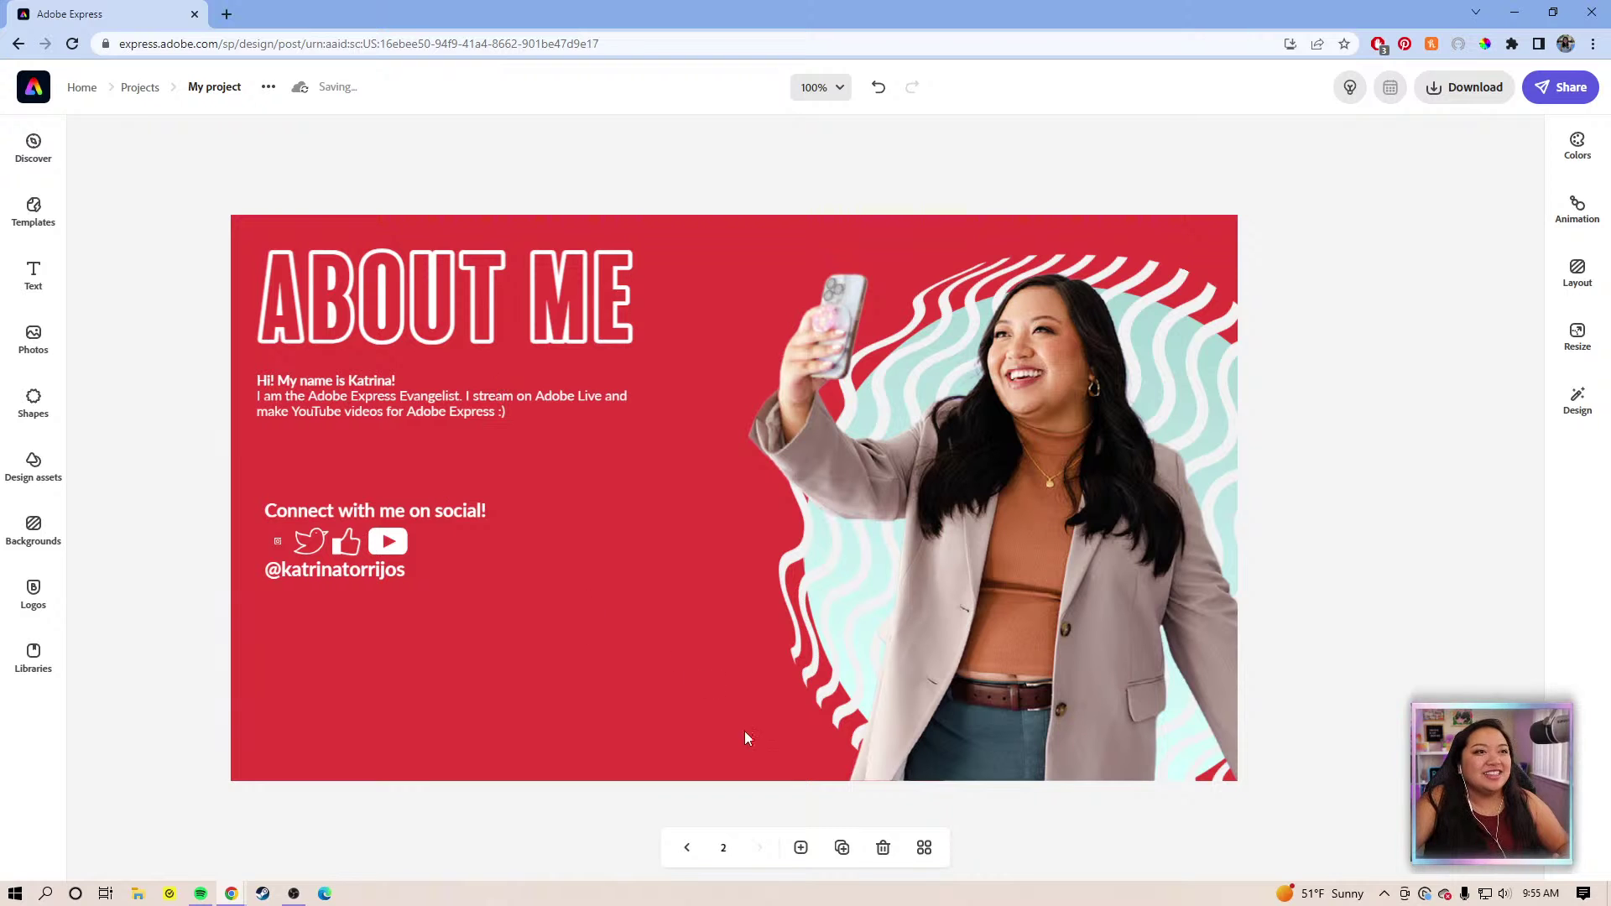
Enlarge the tiny Instagram icon beside the bird icon
click(840, 89)
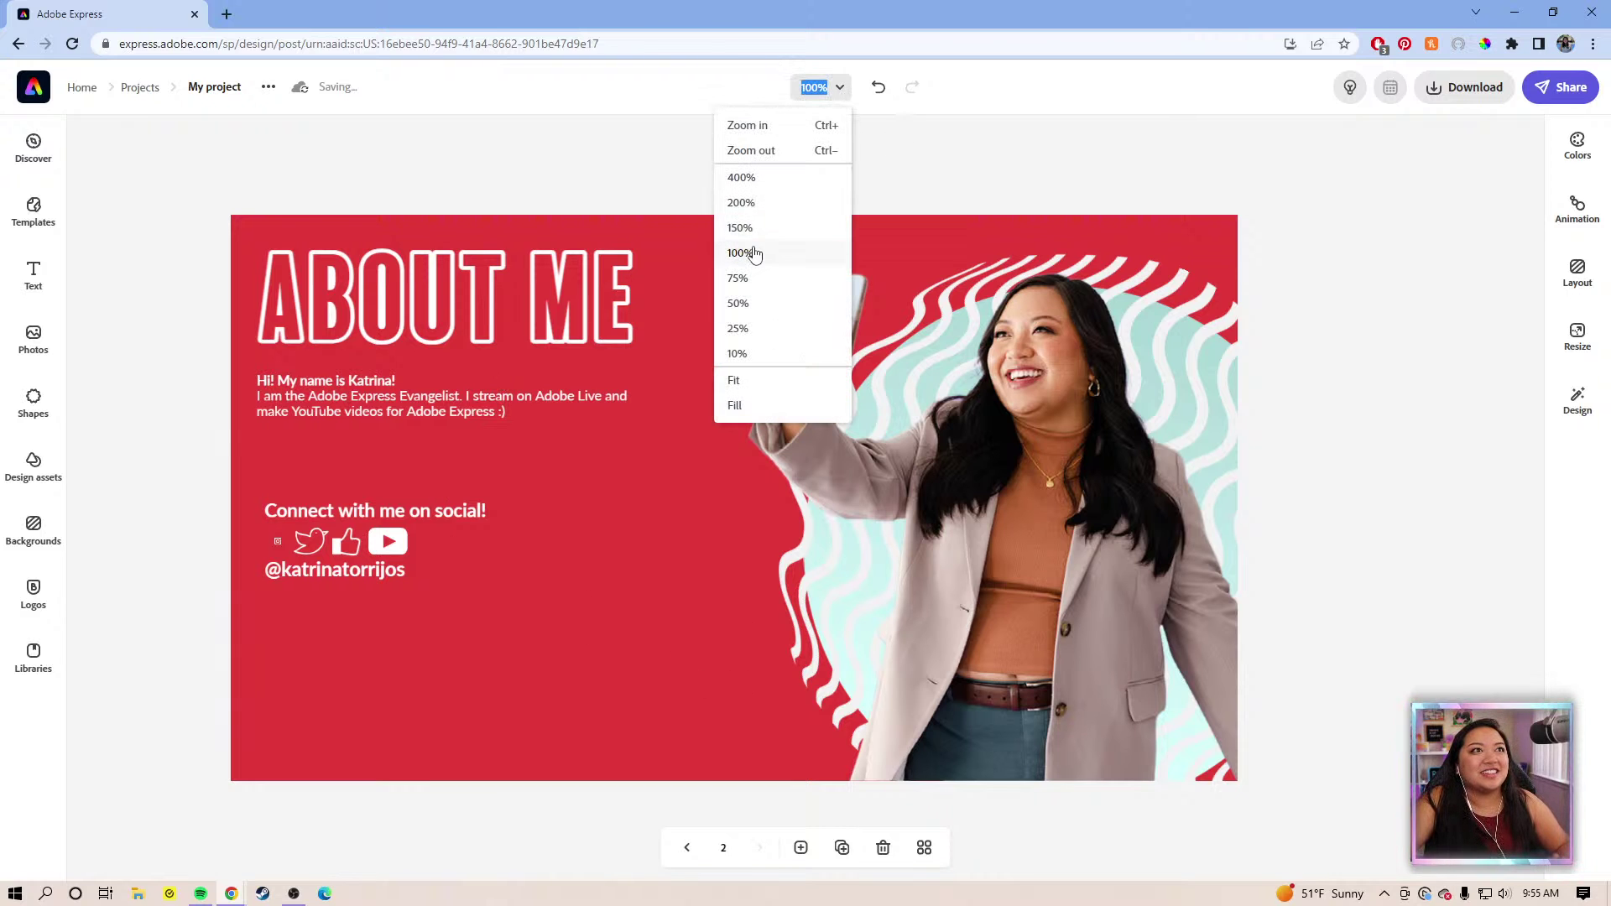
click(752, 205)
drag(278, 516, 916, 495)
click(439, 551)
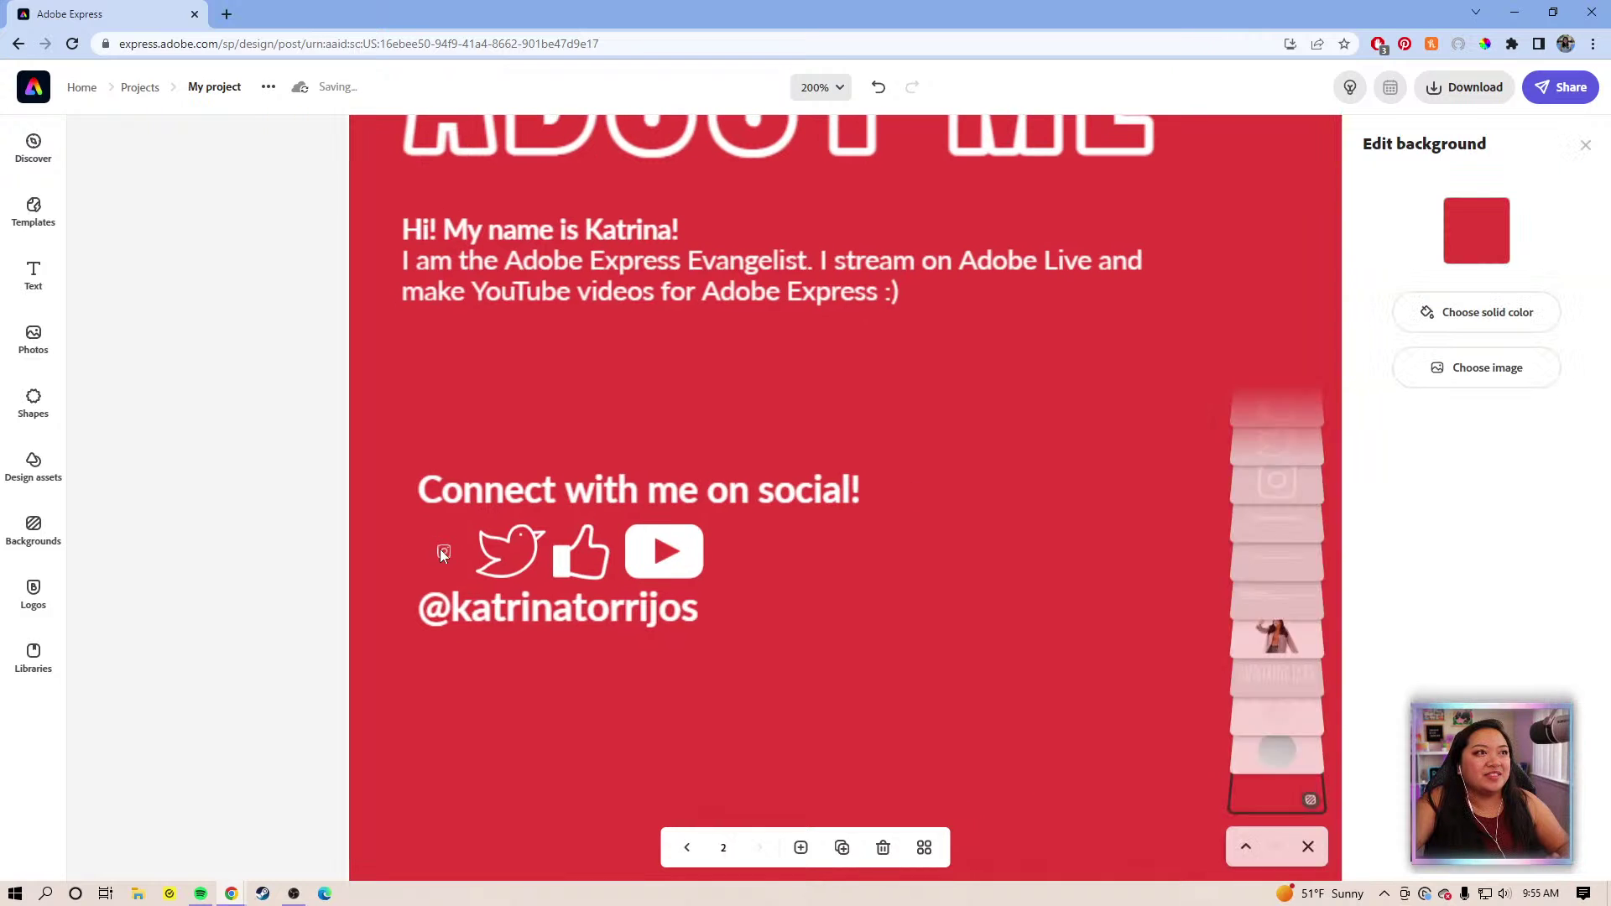
click(444, 549)
mouse_move(436, 544)
mouse_down()
mouse_move(370, 470)
mouse_move(447, 518)
mouse_up()
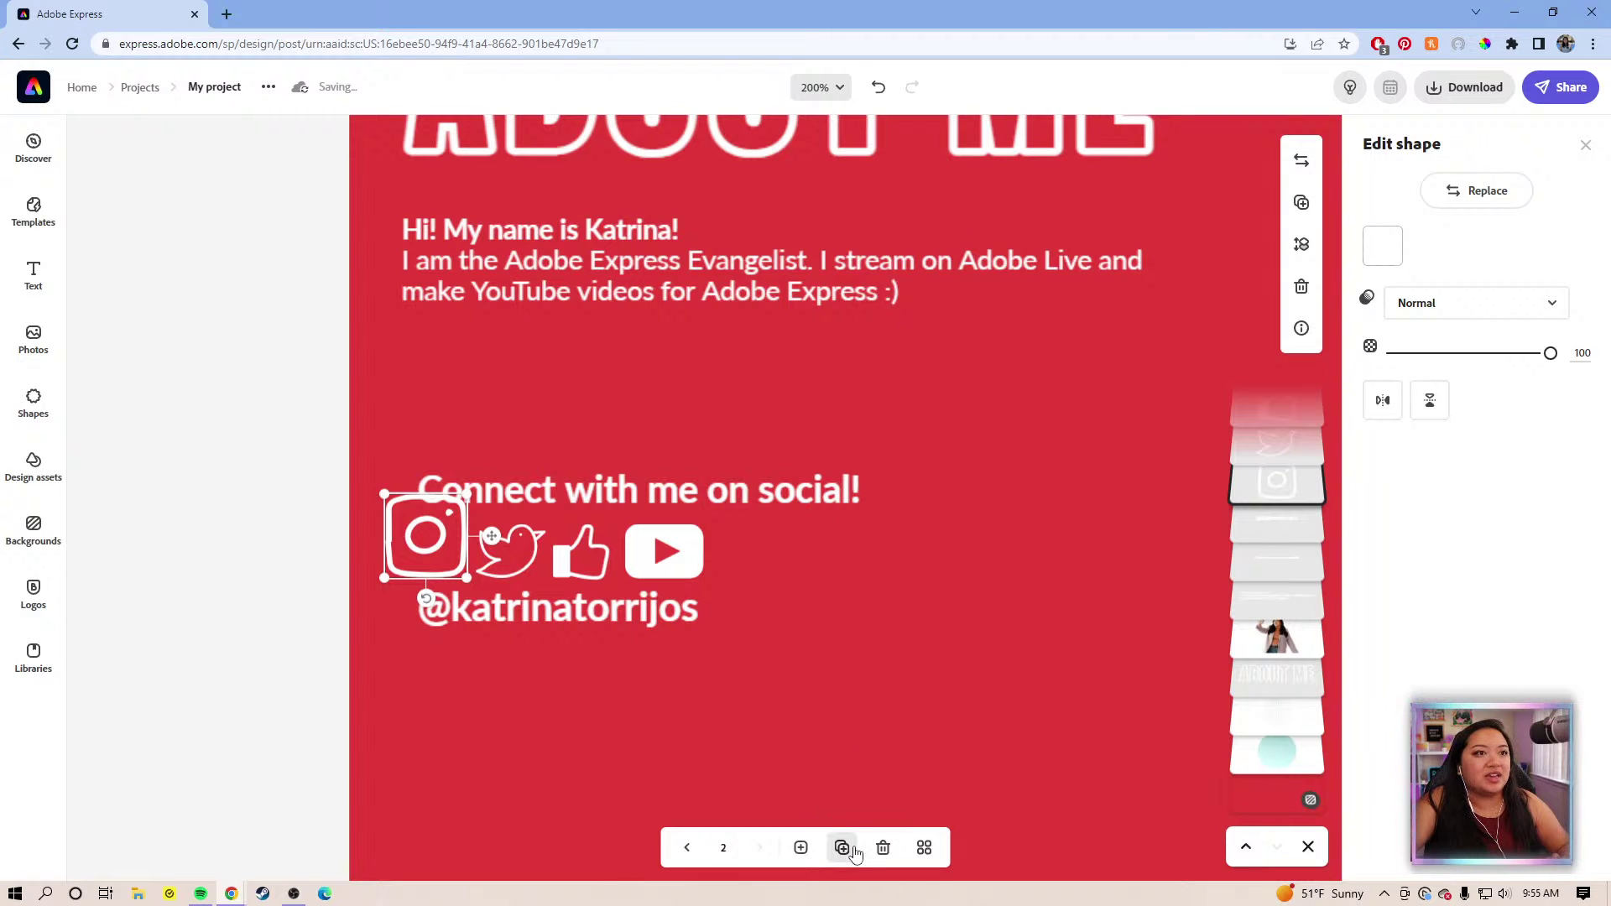
Delete the Instagram icon from the social icon row
click(812, 91)
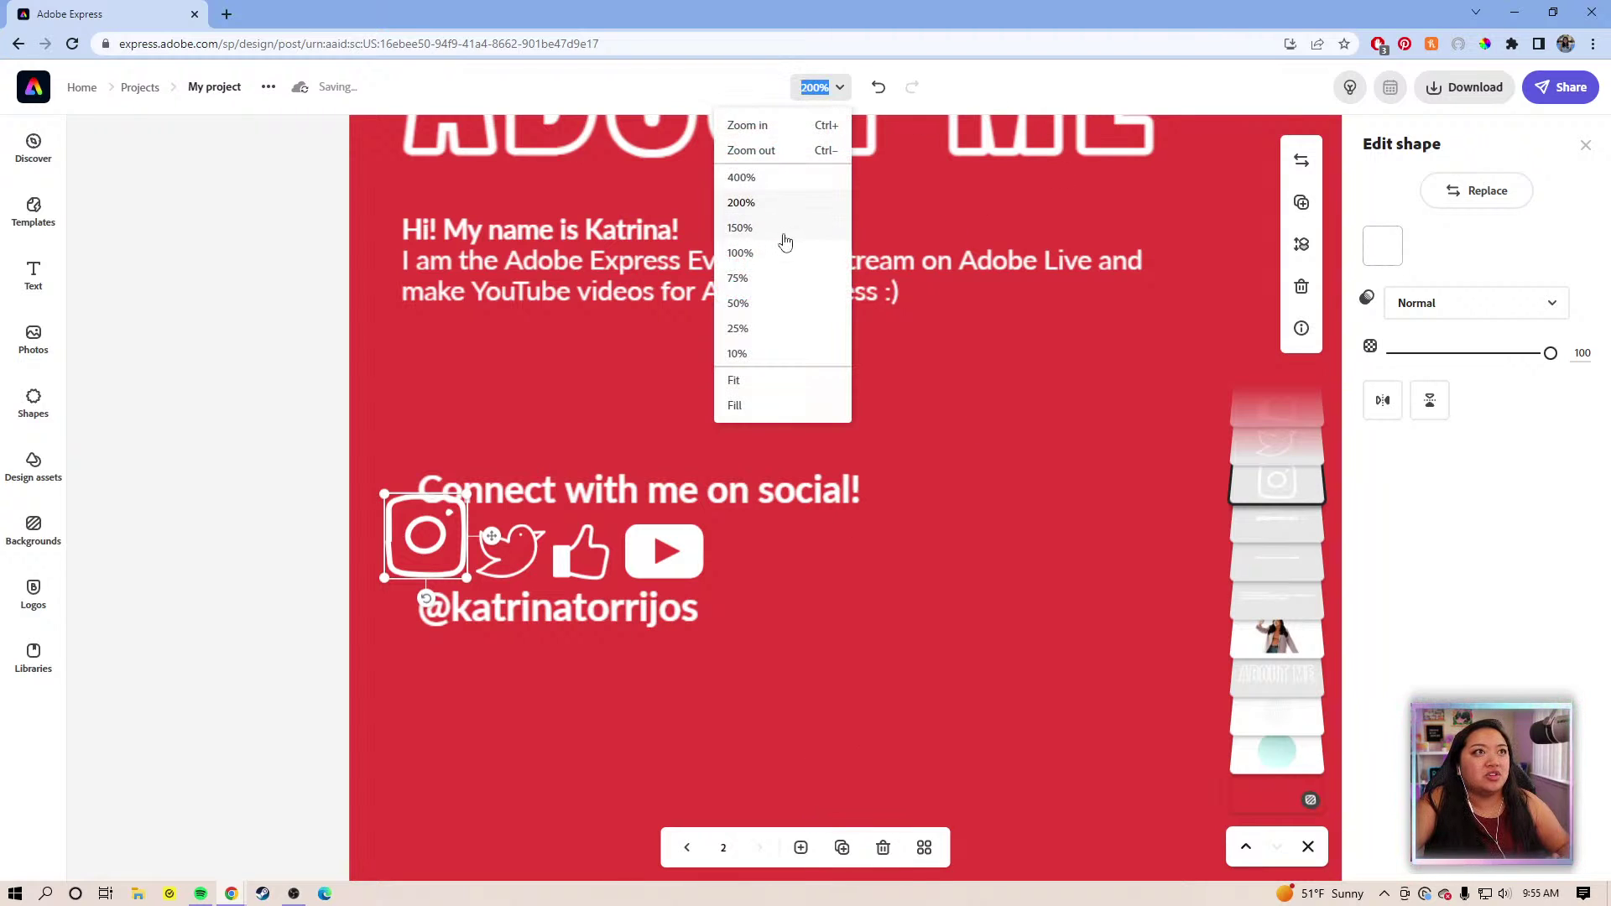
click(740, 253)
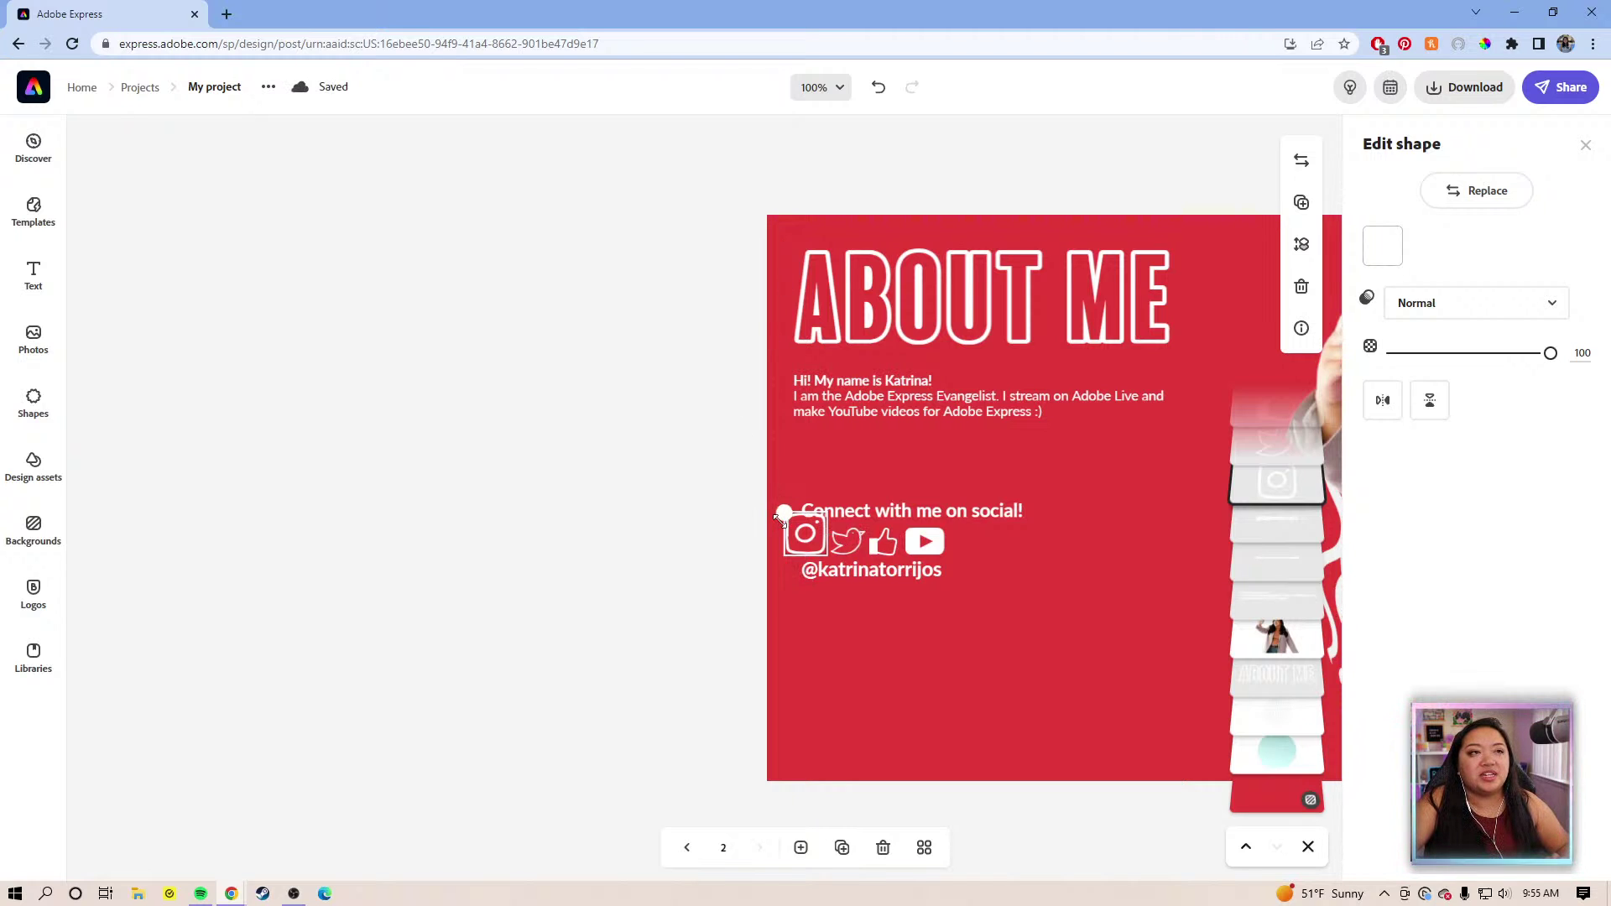
drag(799, 529, 783, 513)
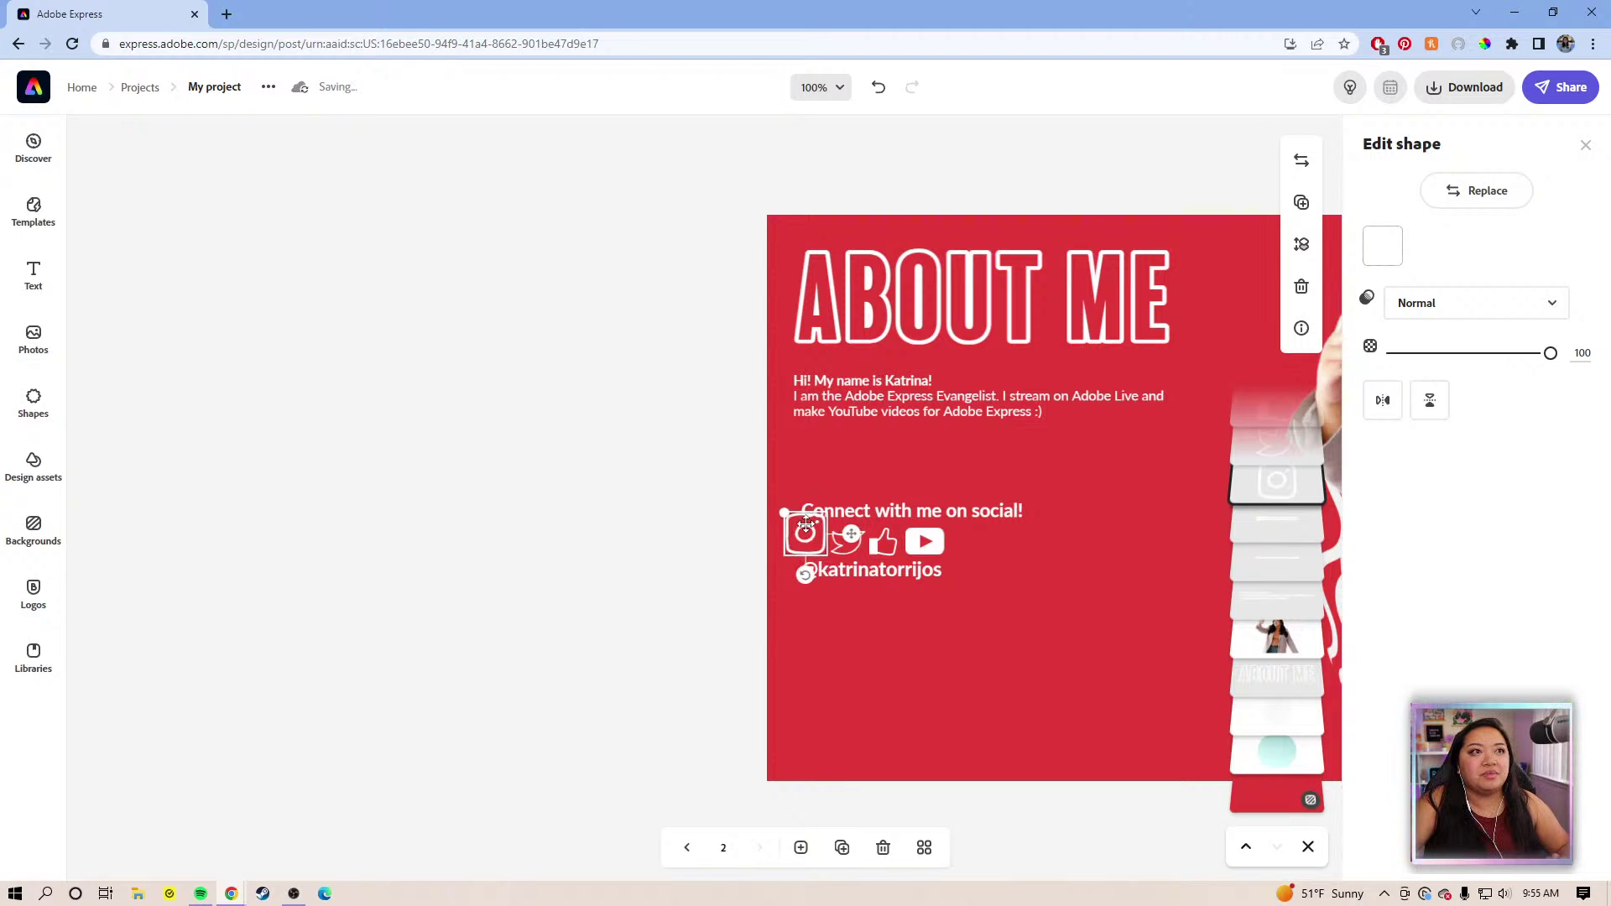
key(Delete)
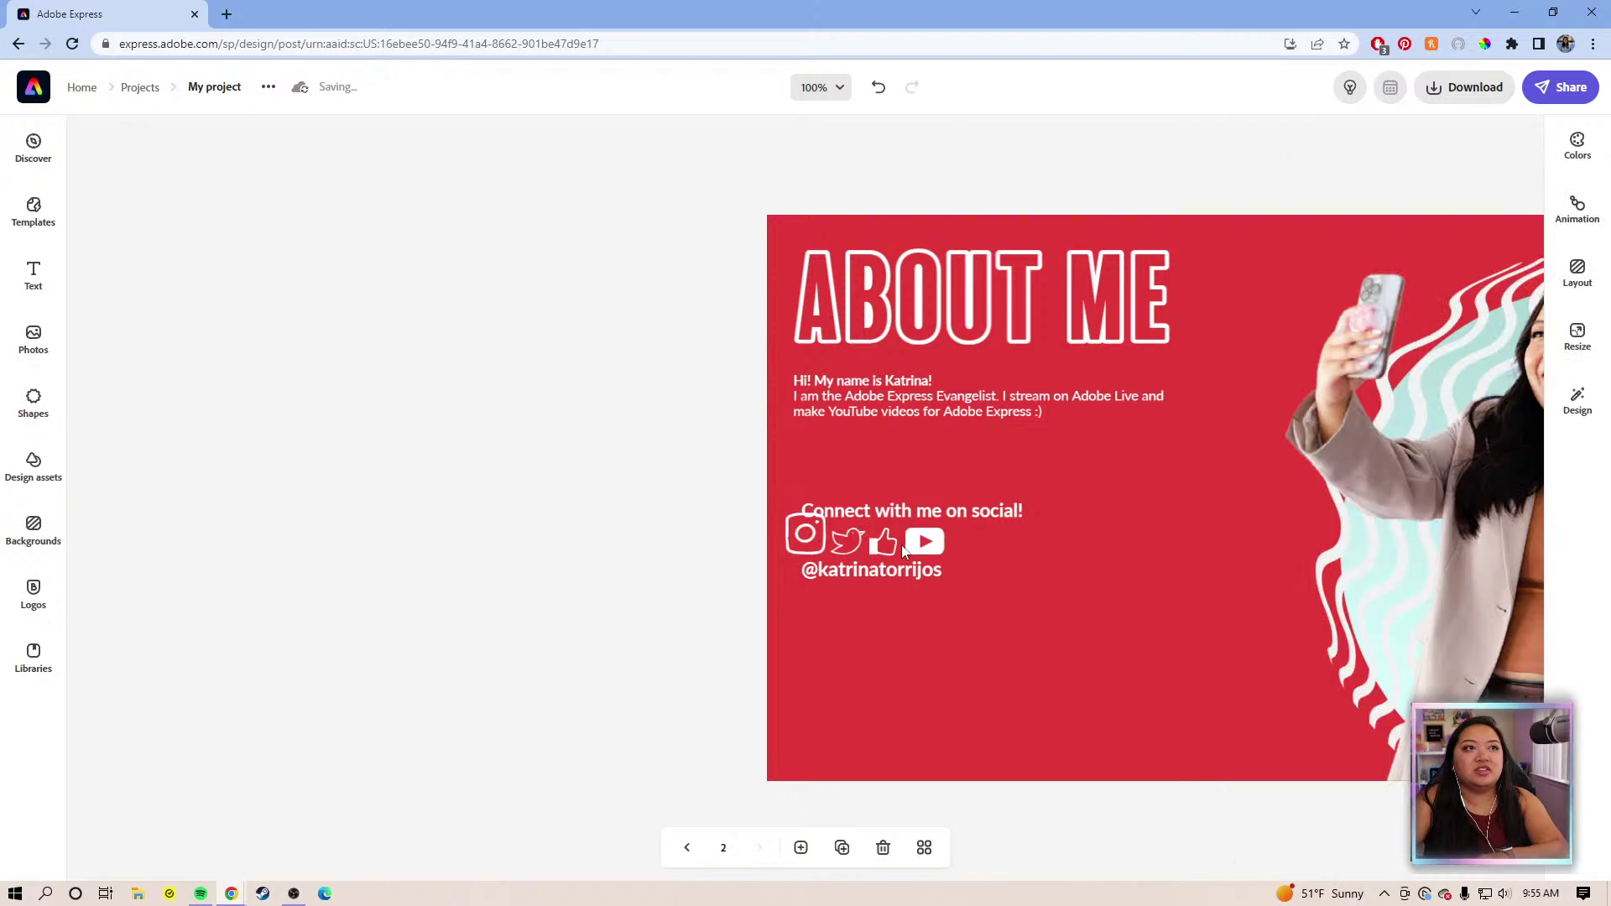
Open the sharing options for the current page
click(1583, 99)
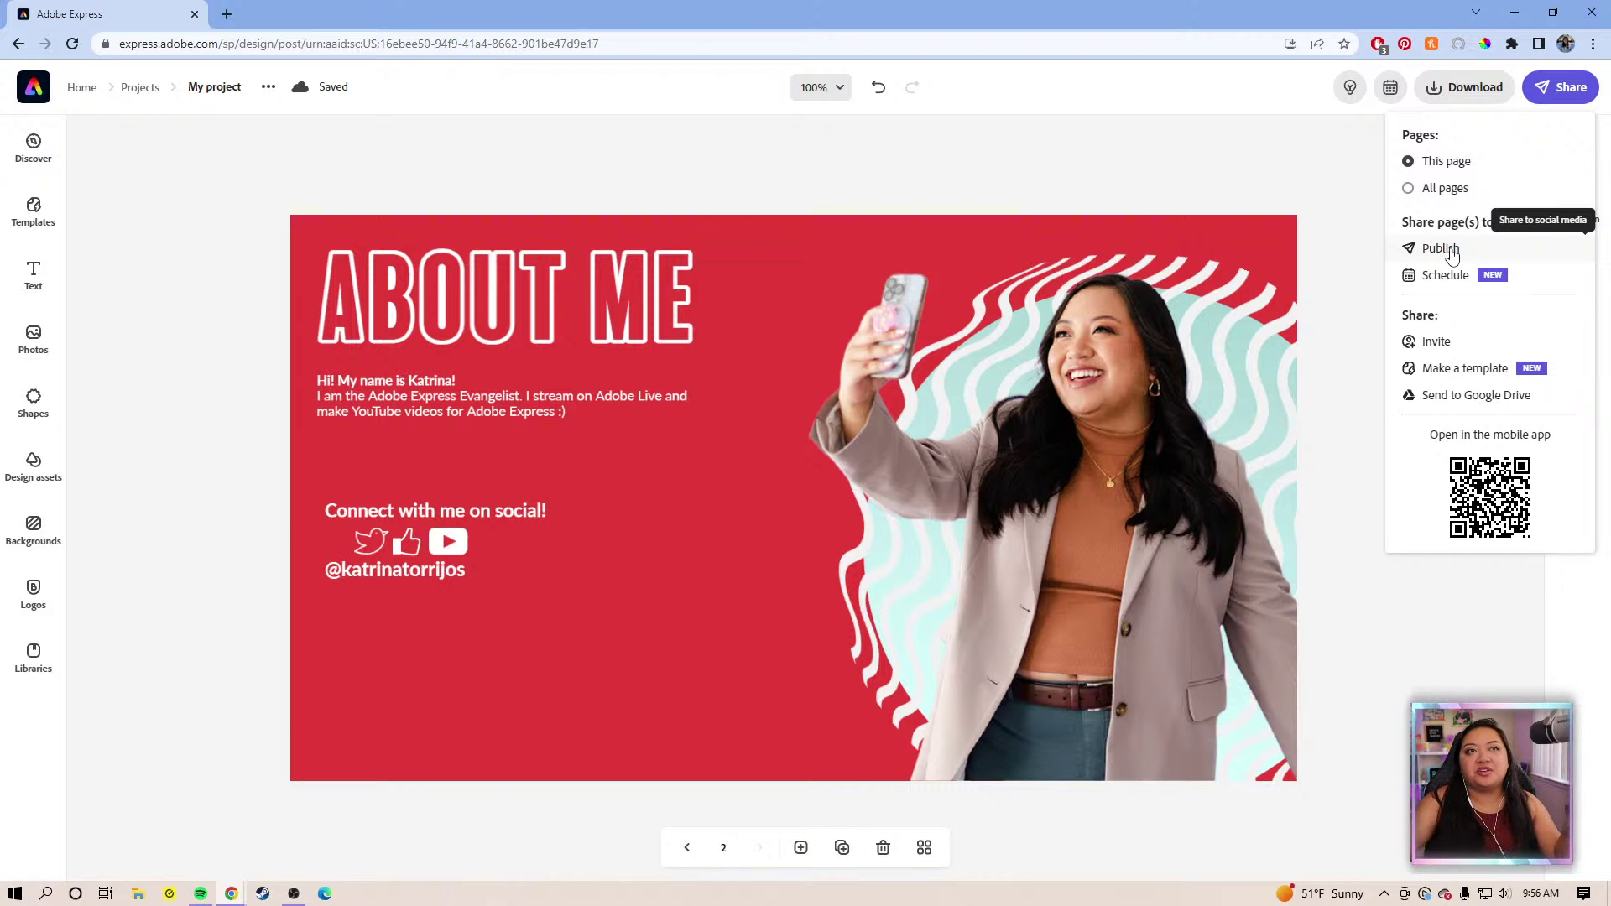
Search the shapes library for "instagram"
click(1372, 173)
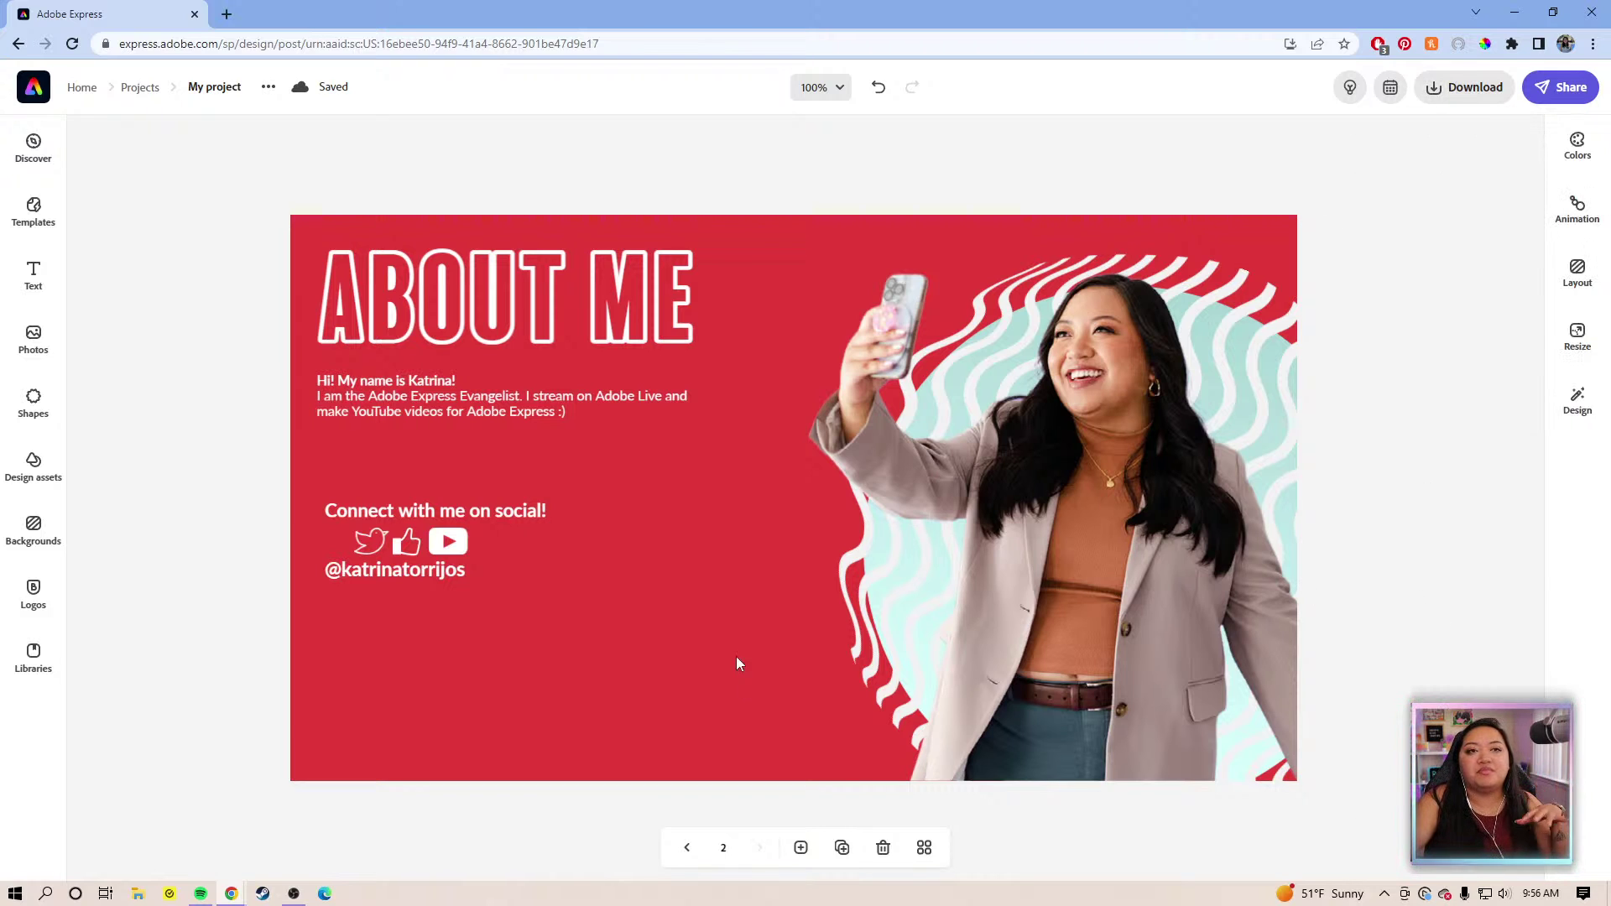
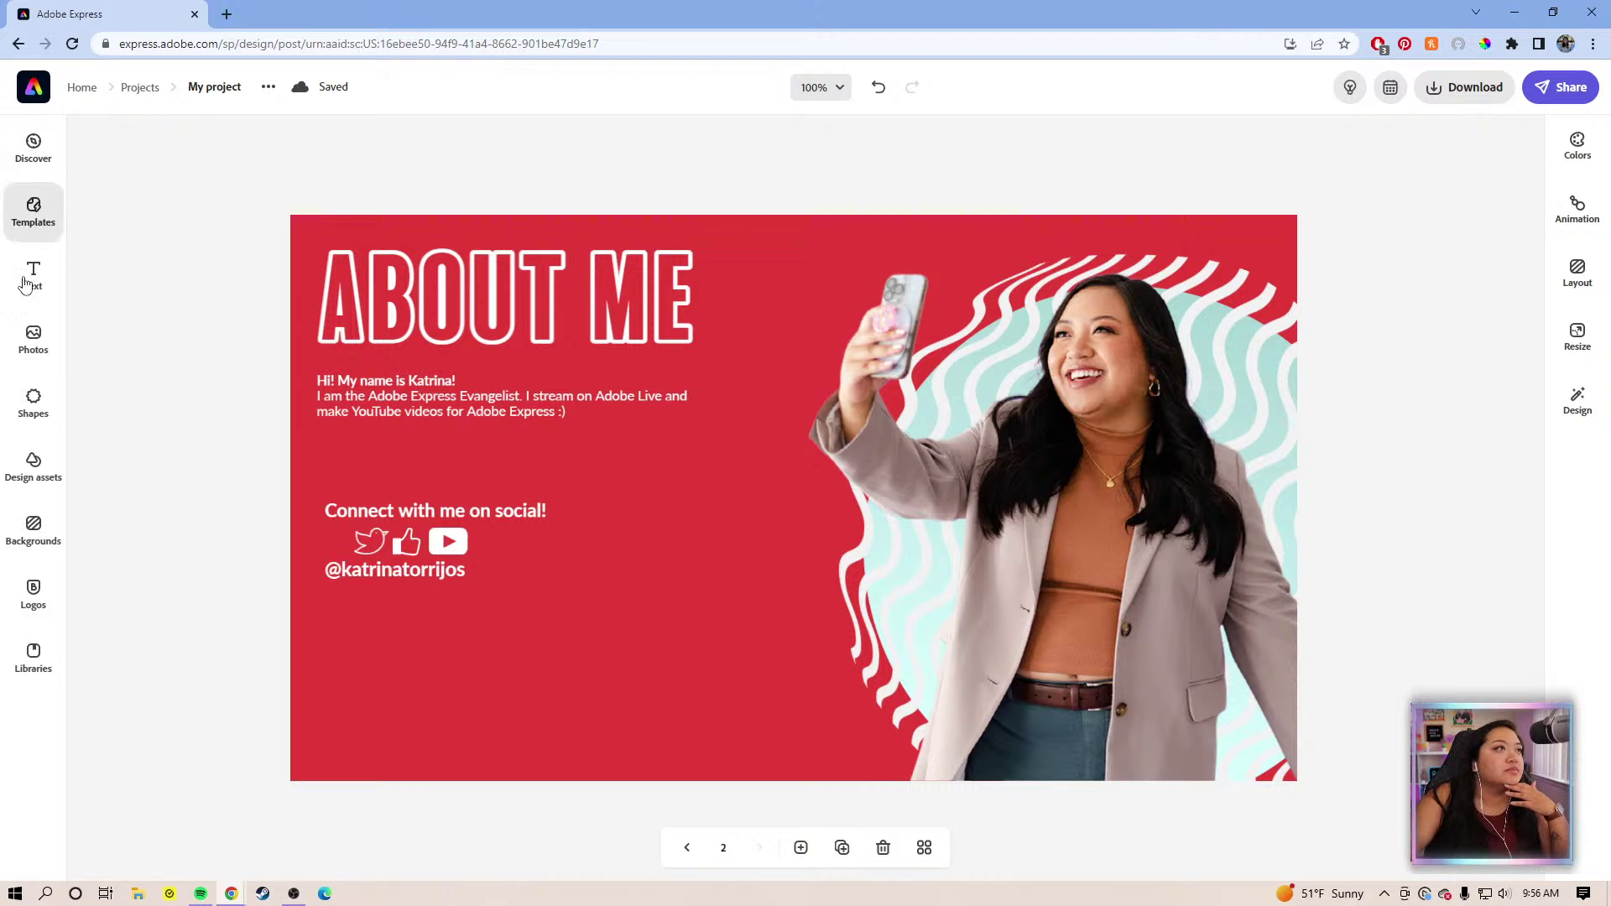
click(55, 353)
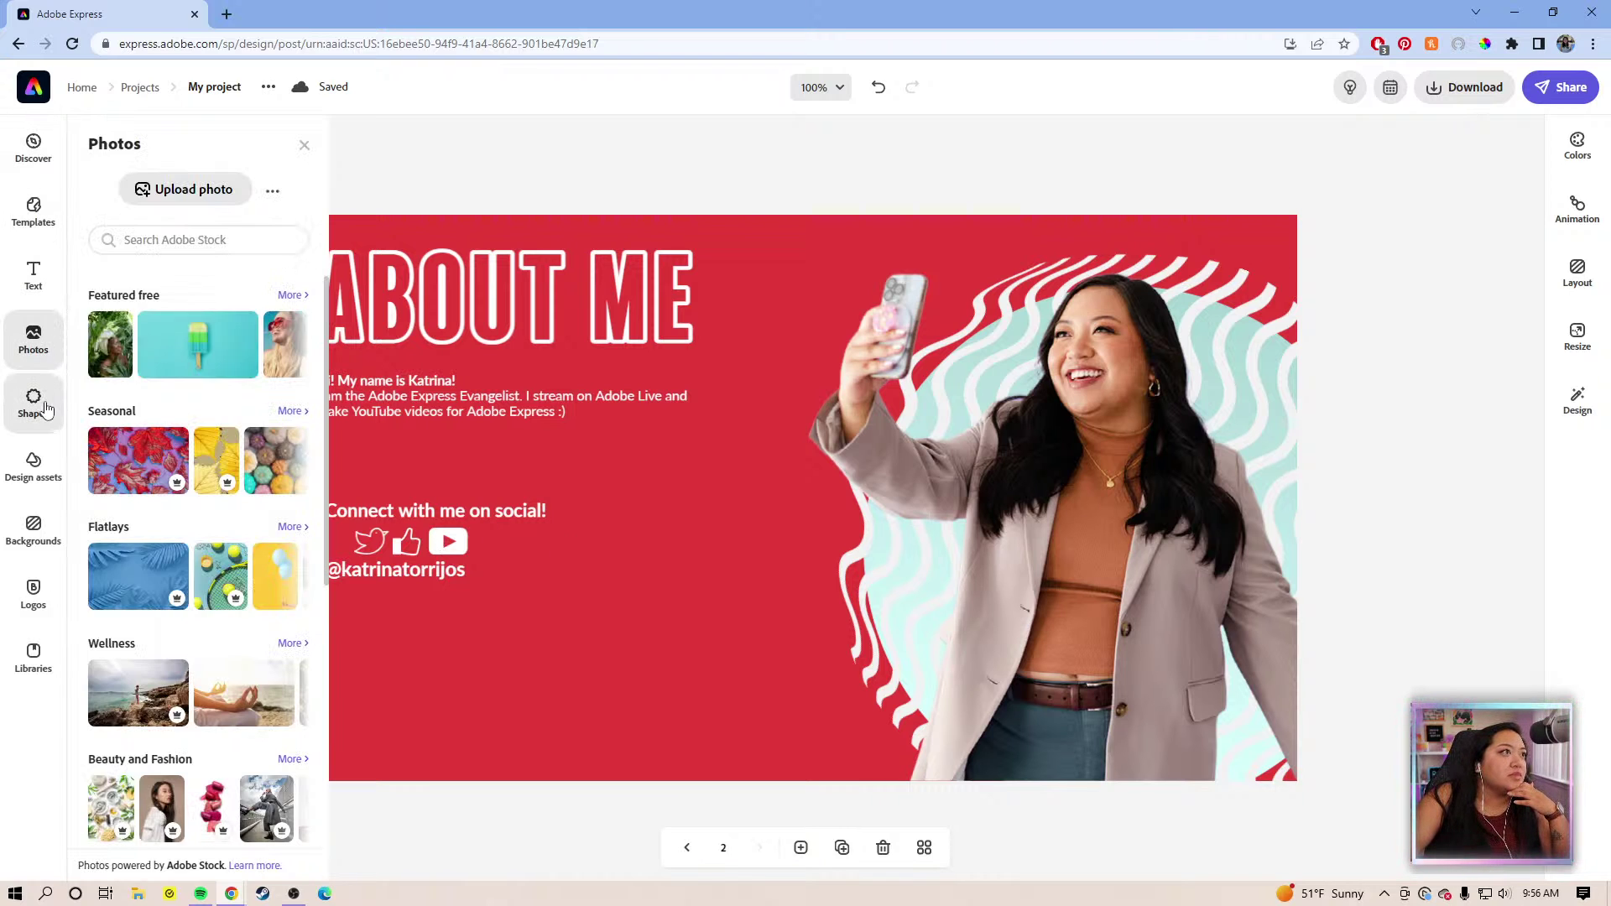
click(33, 403)
click(201, 188)
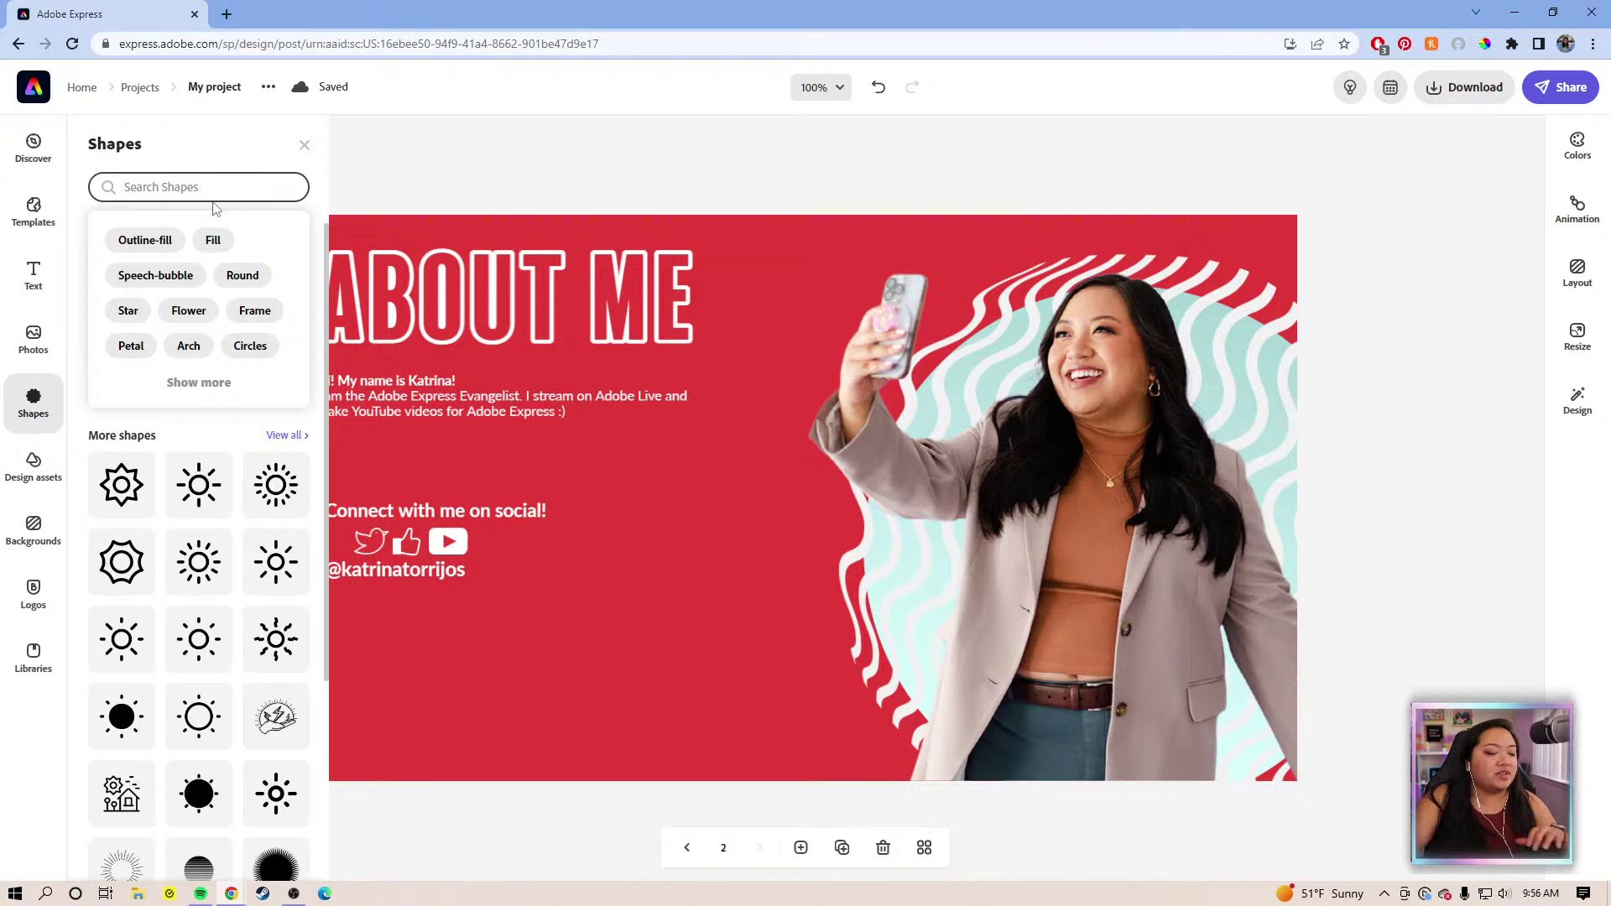
text(instagram)
key(Return)
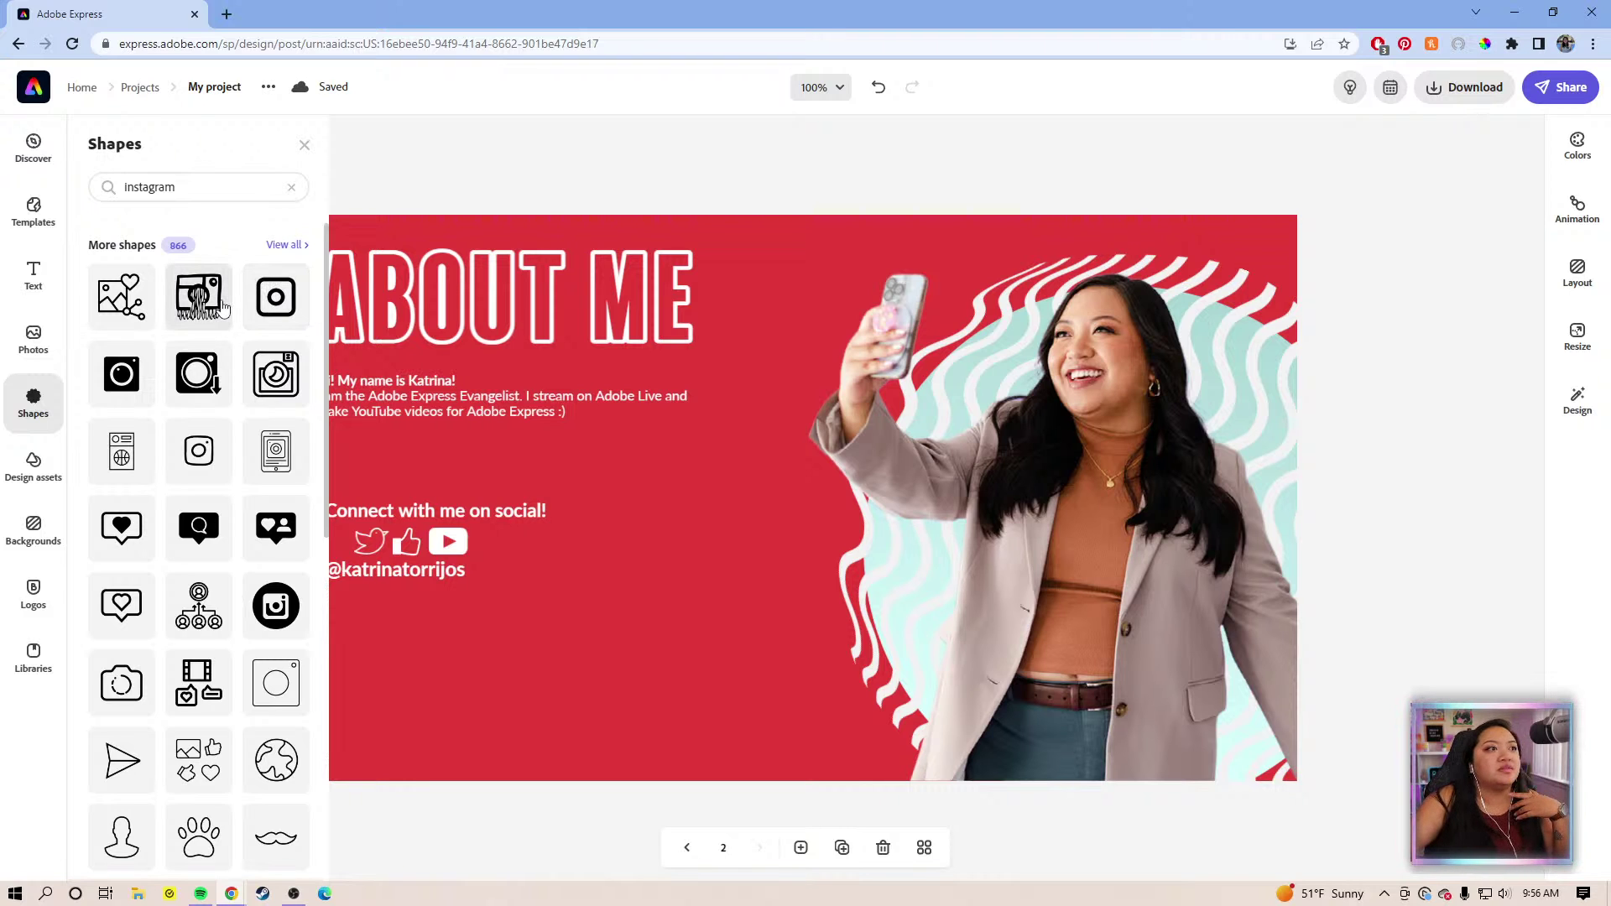
Place the rounded-square camera shape on the About Me page and shrink it beside the Twitter icon
drag(273, 298, 427, 592)
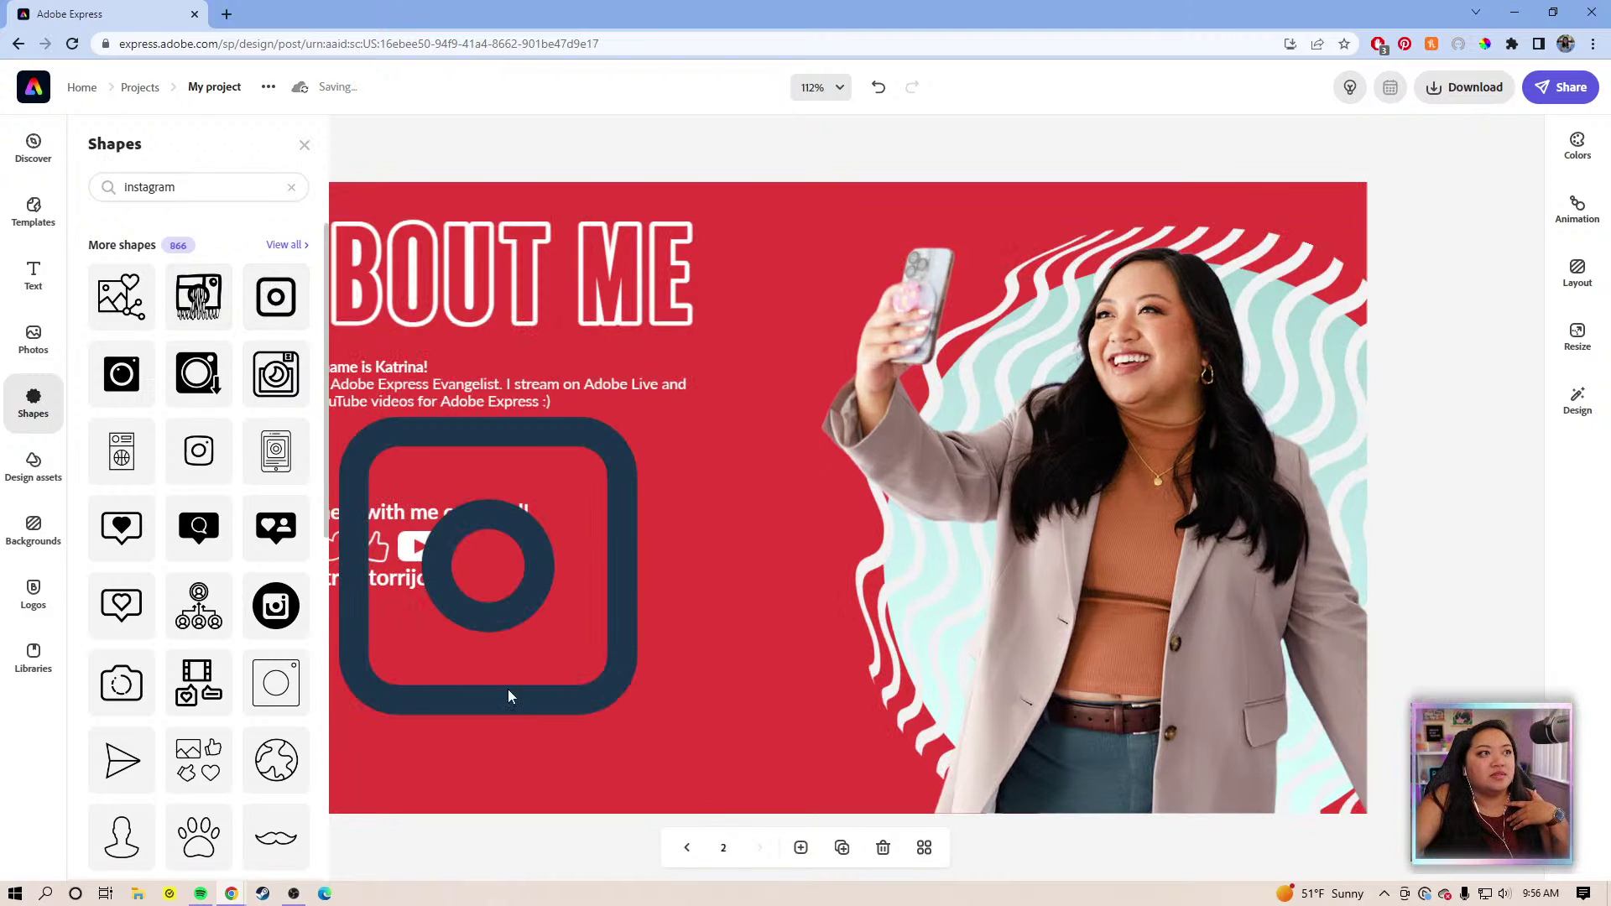
click(616, 602)
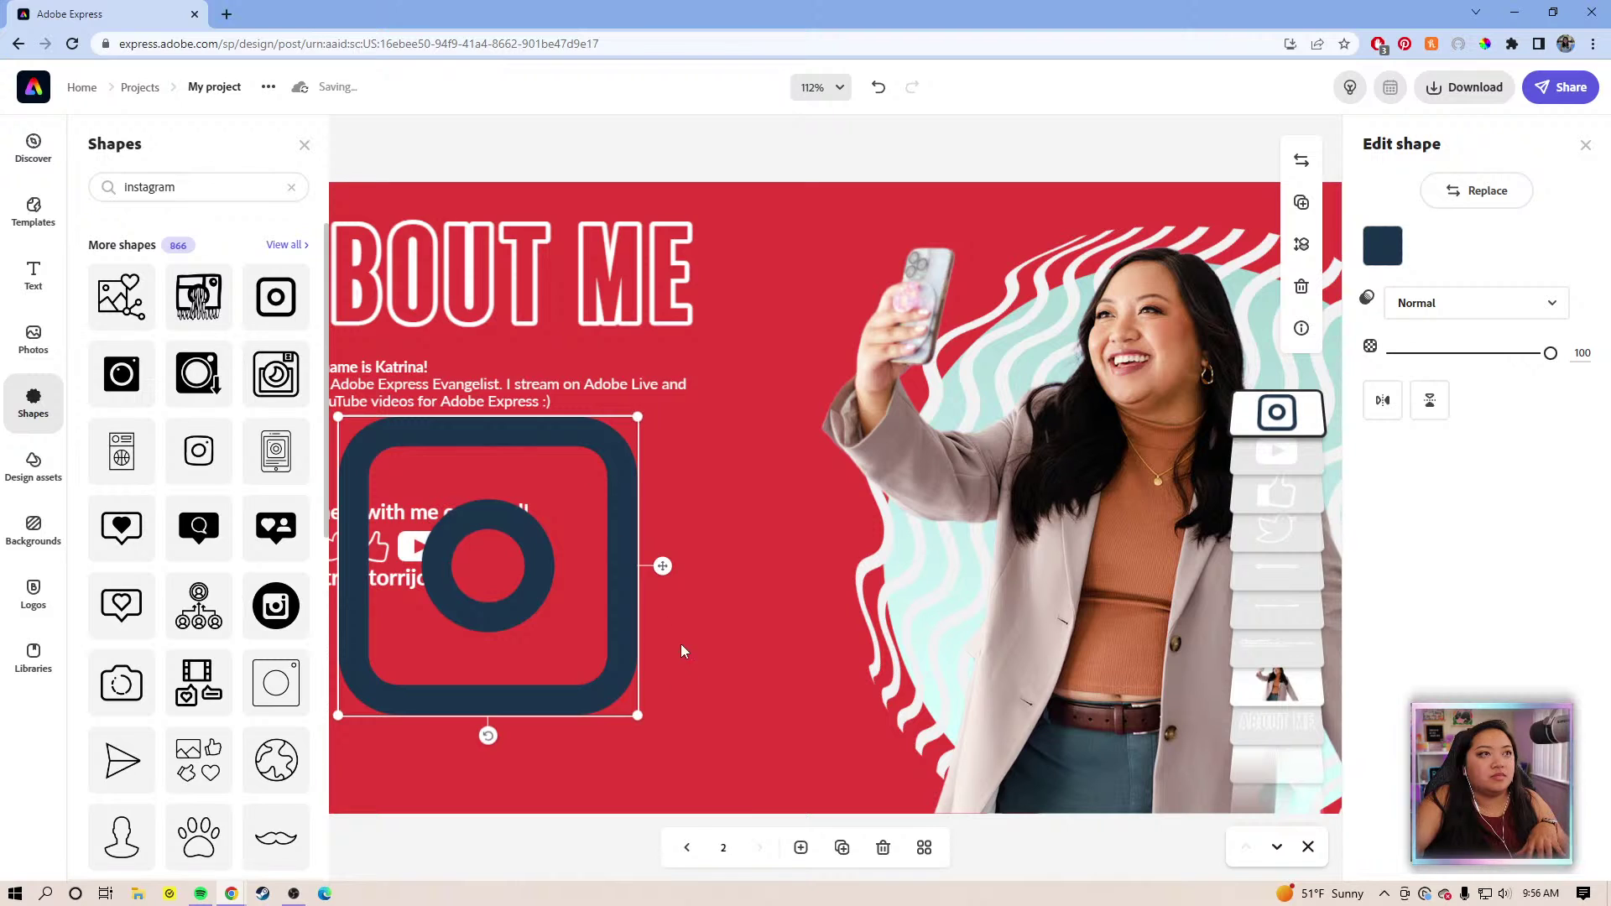
drag(882, 419, 579, 569)
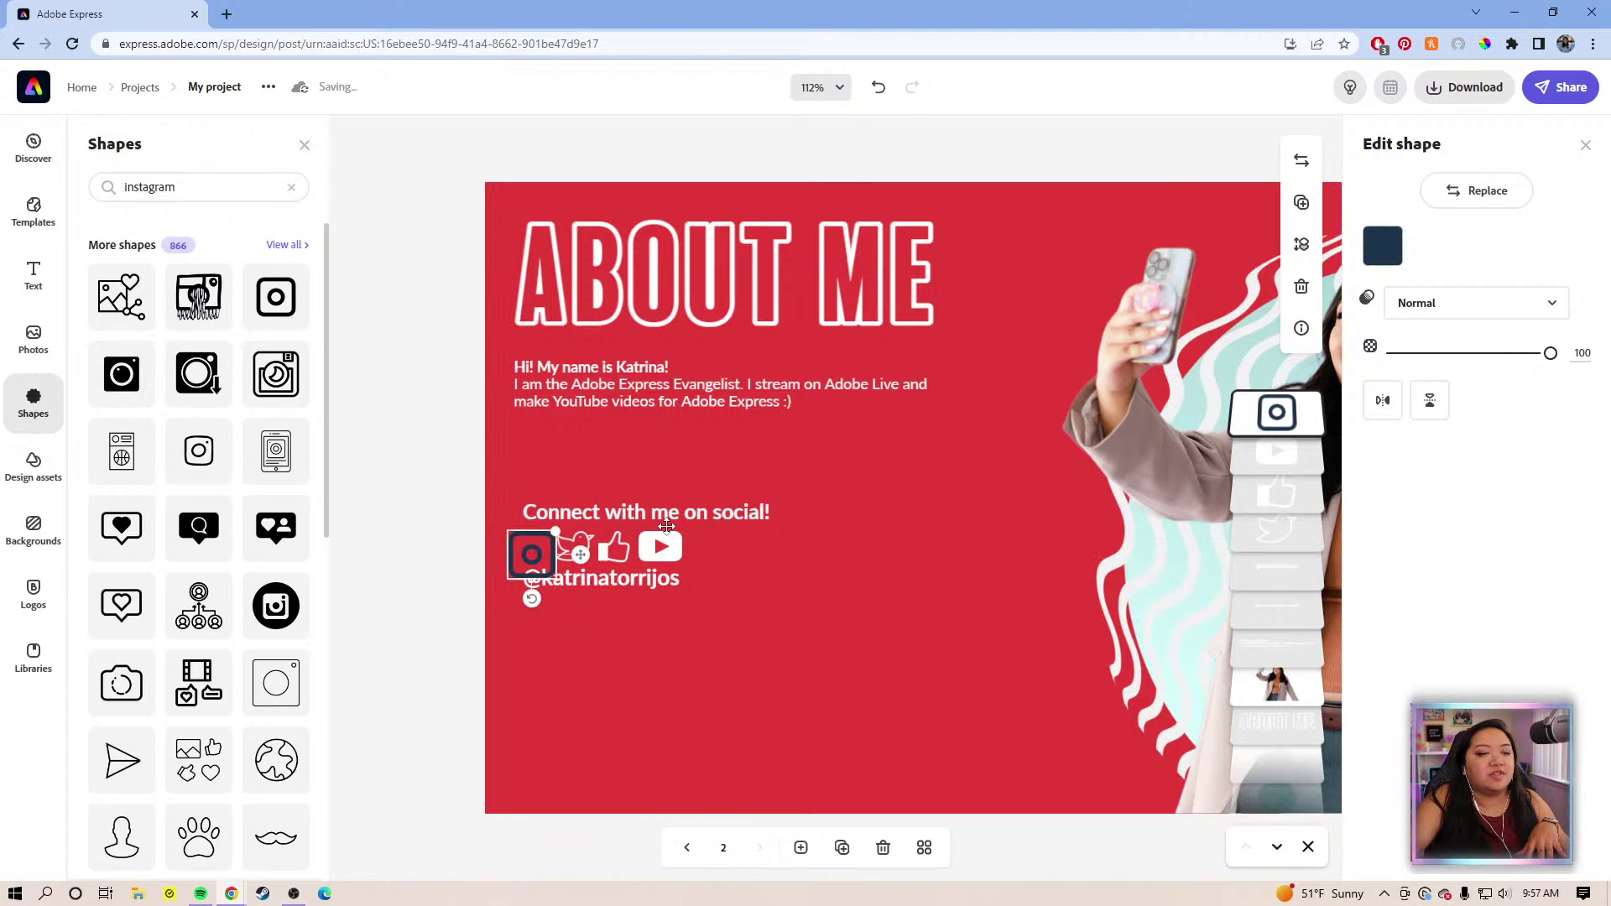
Try to resize the Instagram icon beside the Twitter icon
click(820, 87)
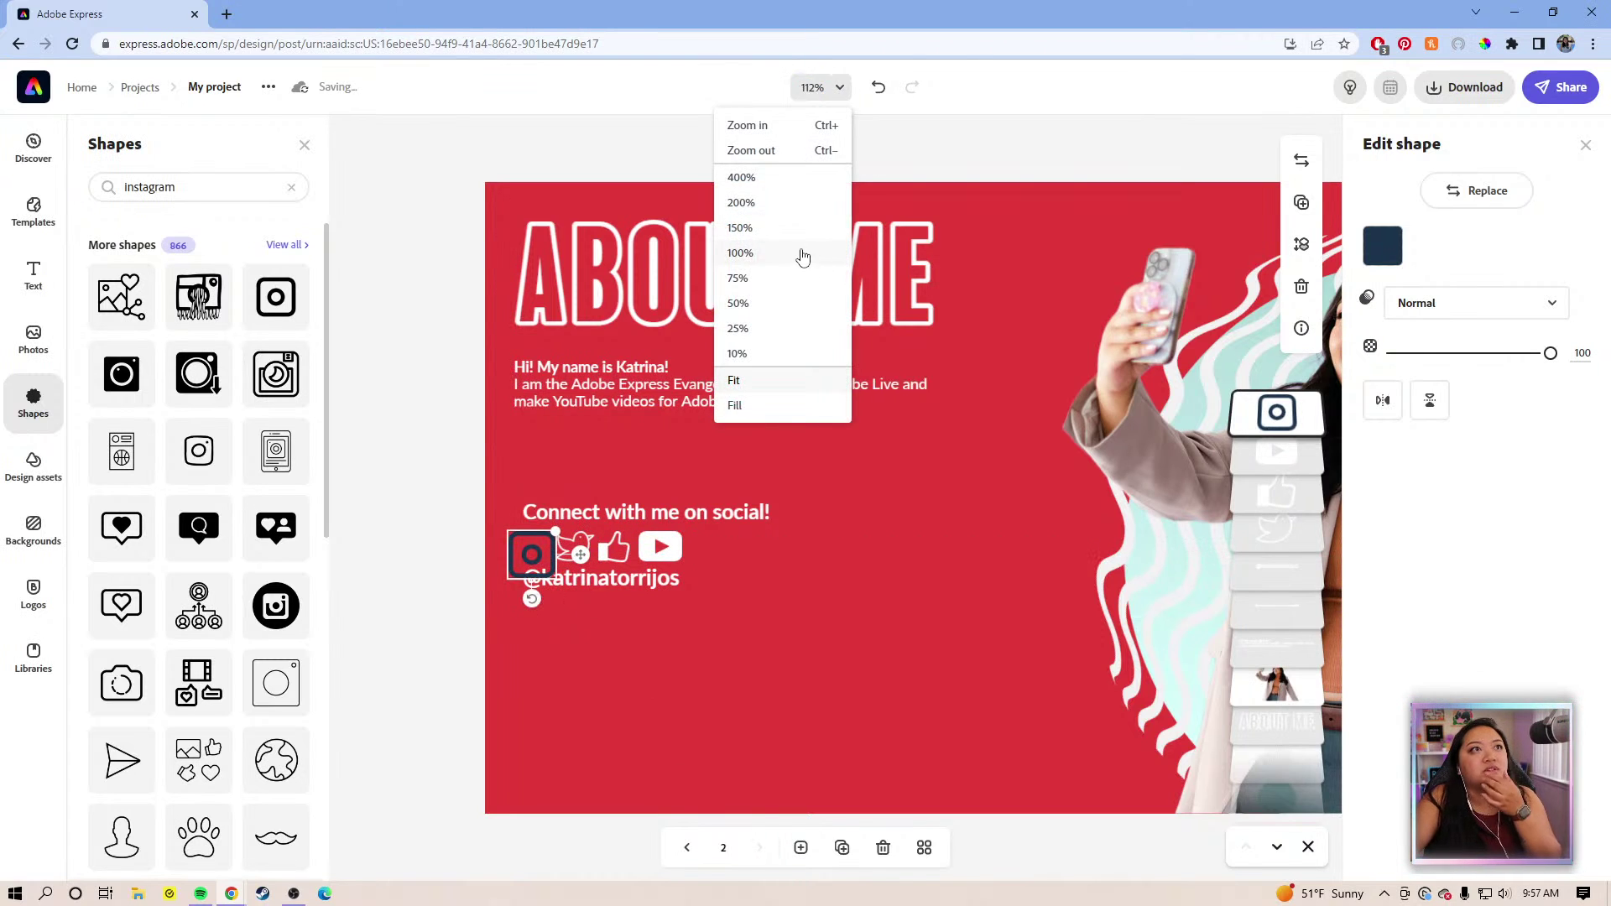
click(799, 255)
click(840, 93)
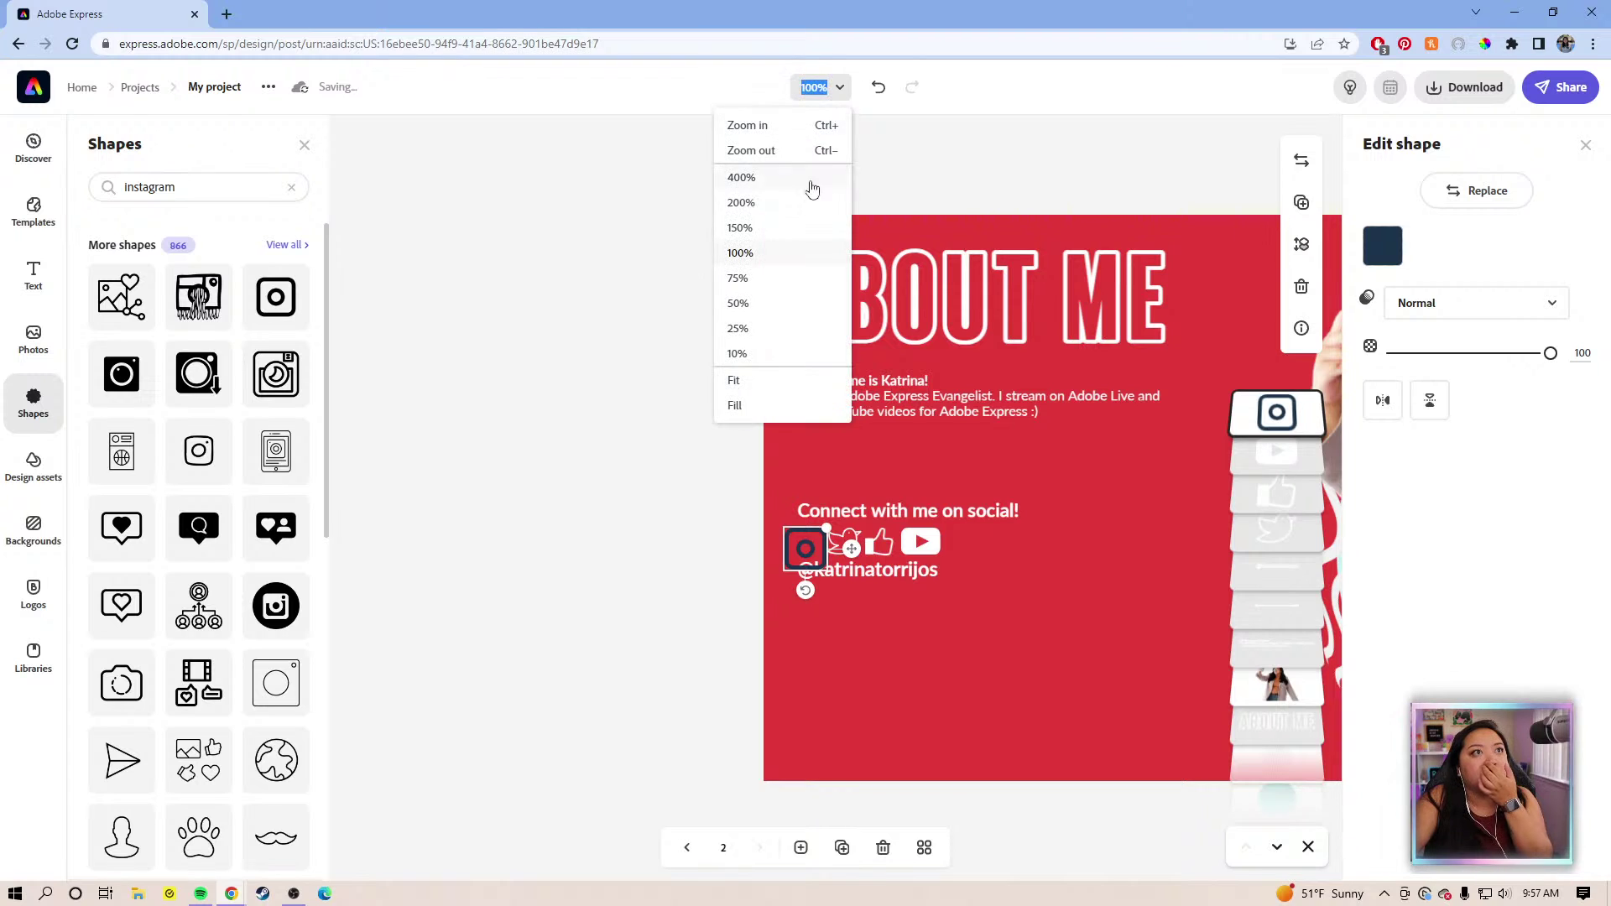
click(795, 225)
click(839, 90)
click(810, 210)
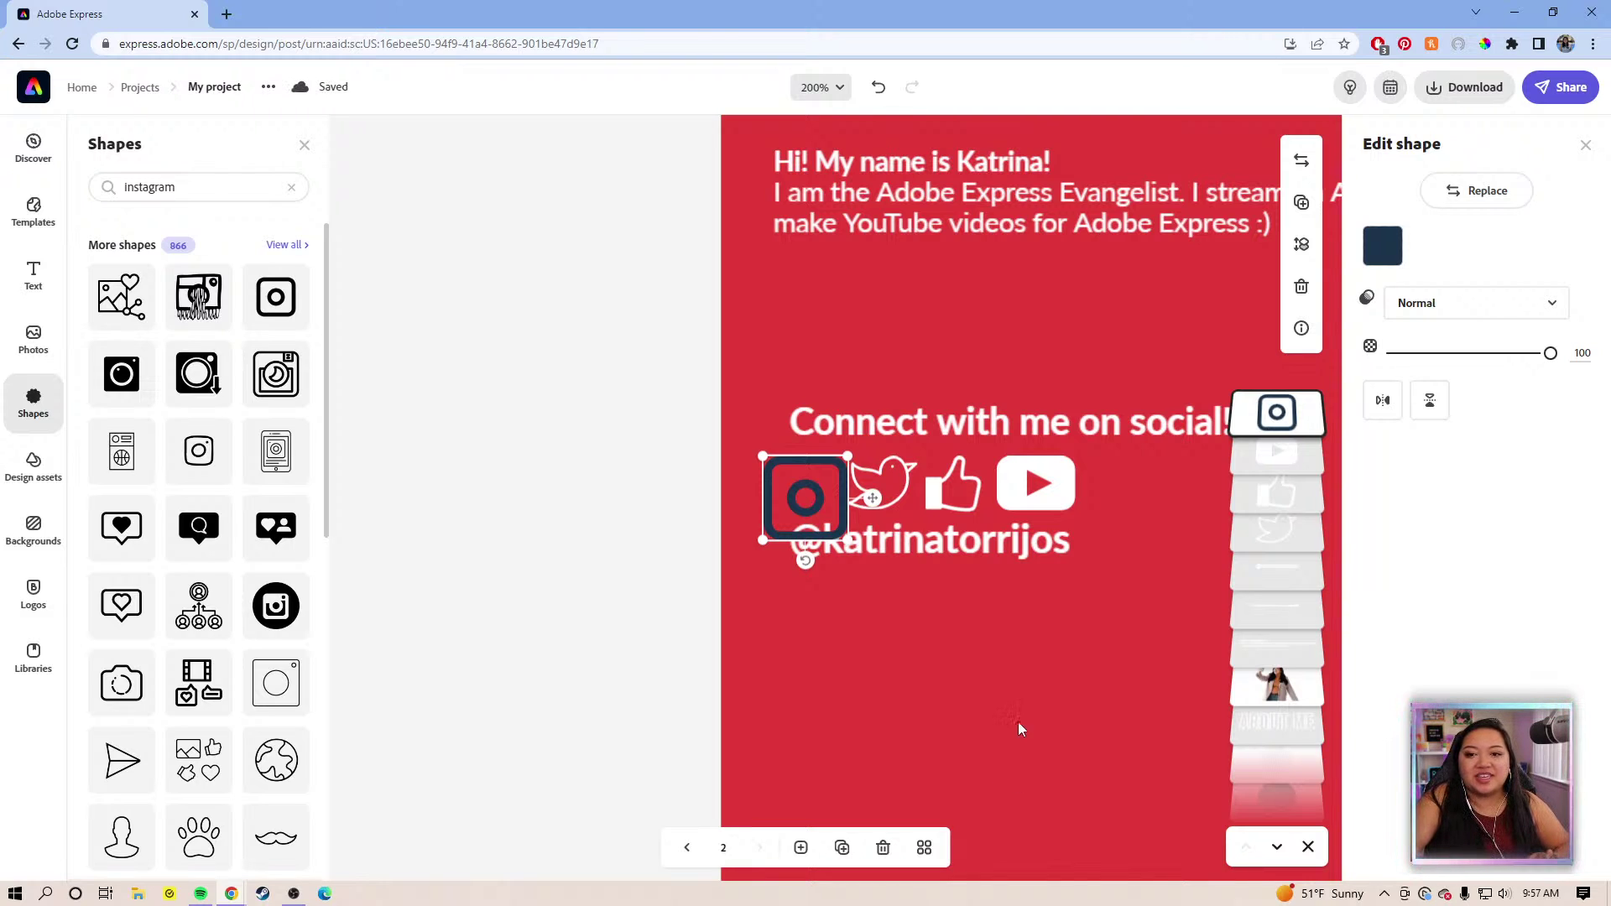
drag(1016, 661, 927, 679)
scroll(831, 662, up, 1)
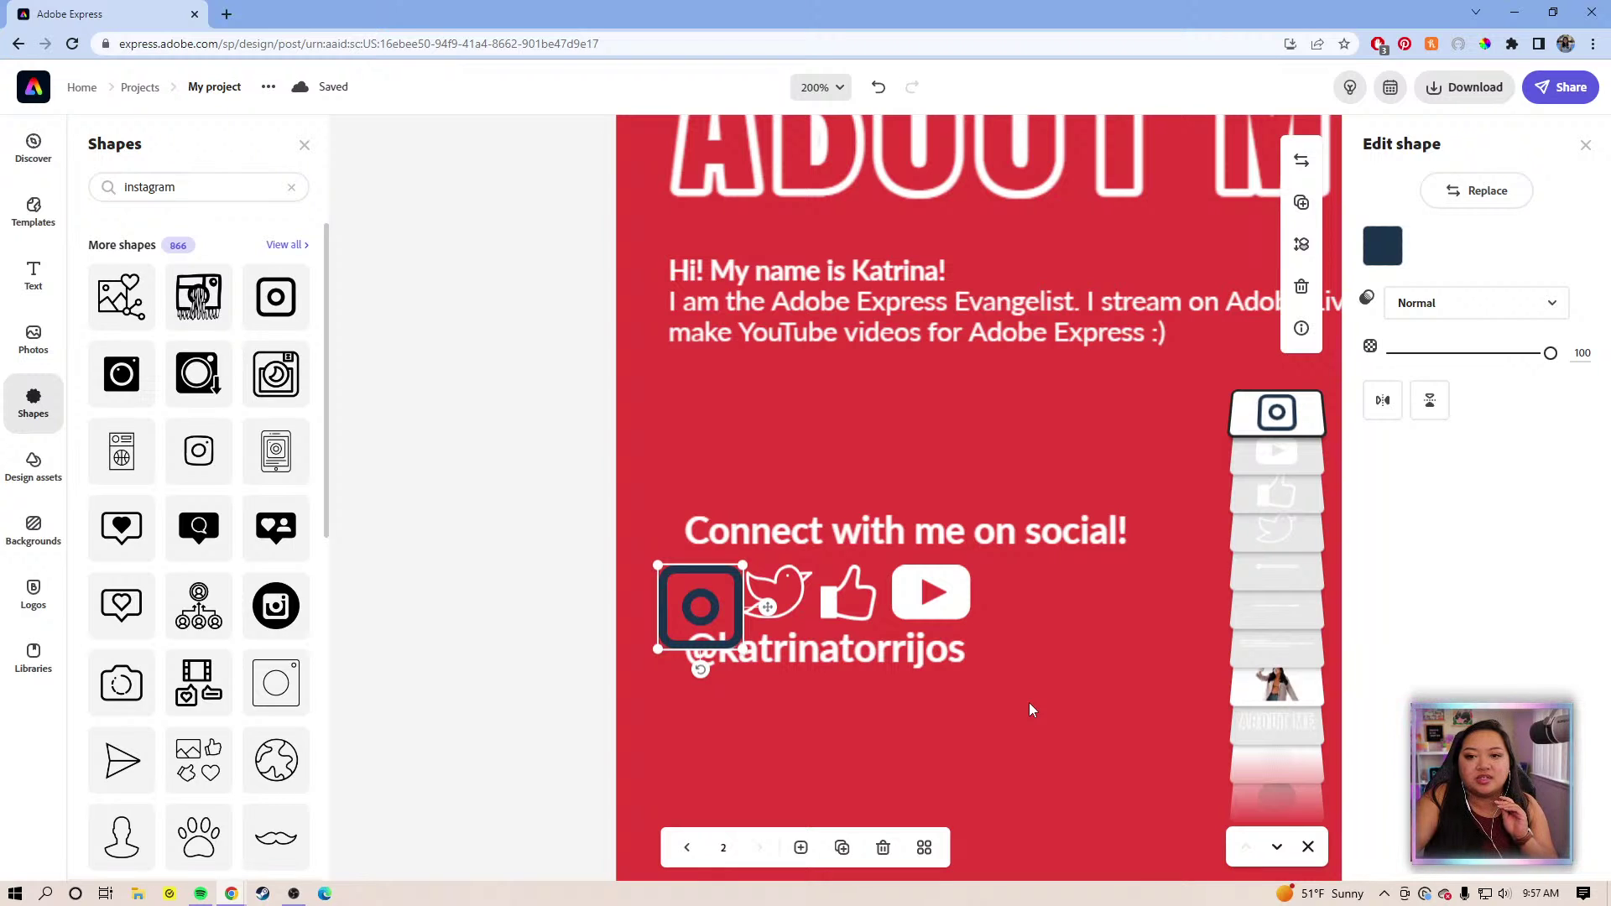
mouse_move(741, 651)
mouse_down()
mouse_move(718, 625)
mouse_move(741, 649)
mouse_up()
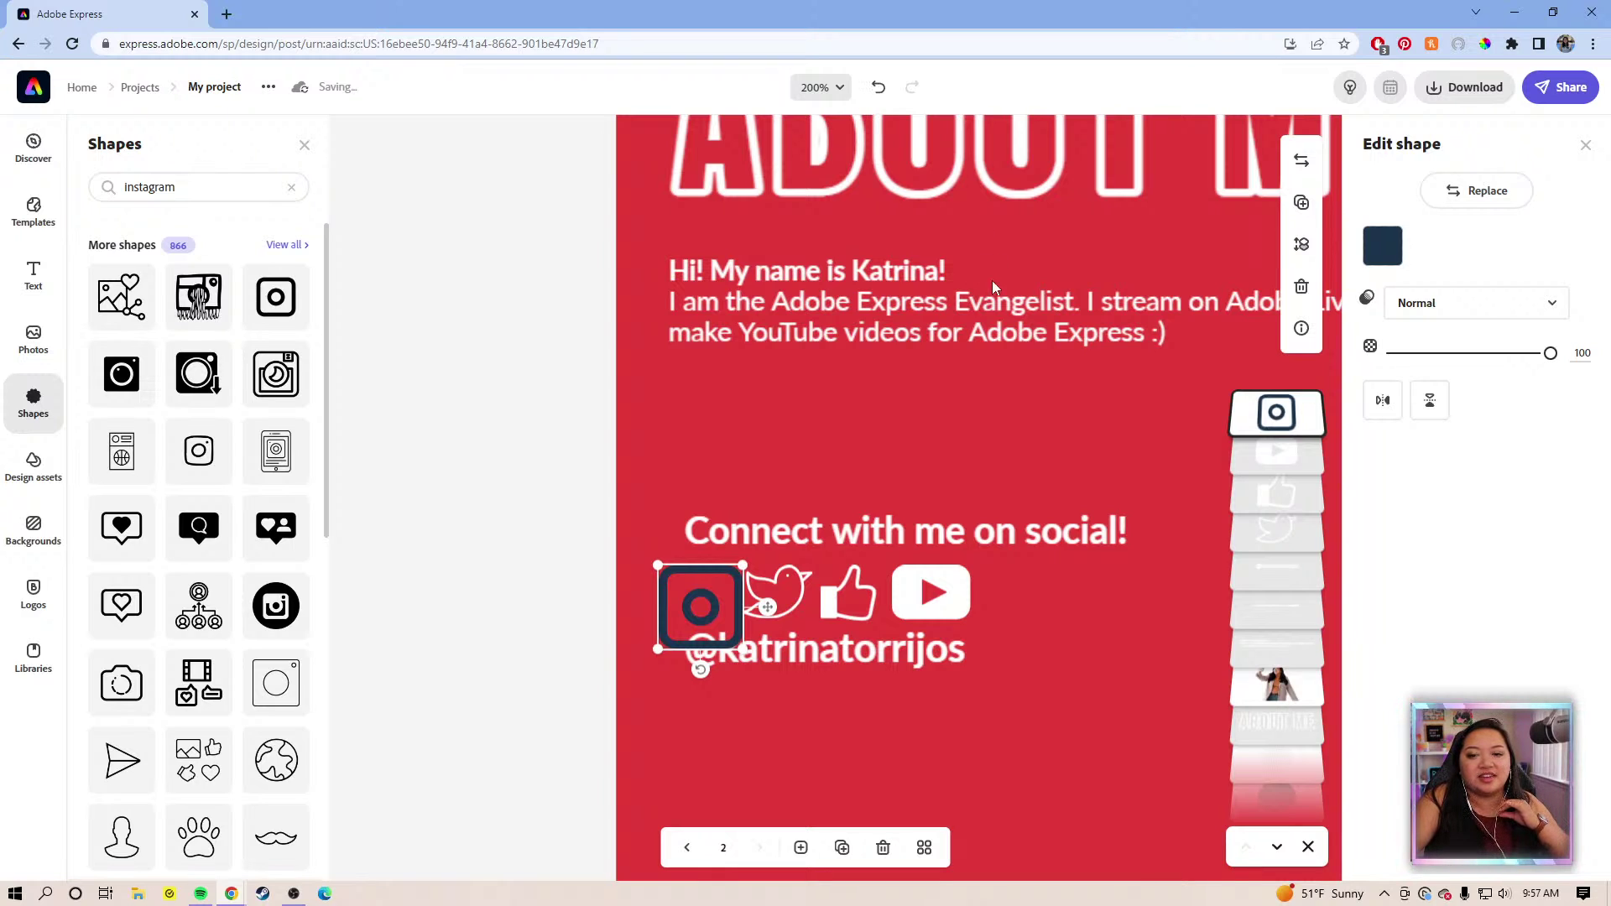
click(842, 89)
click(804, 172)
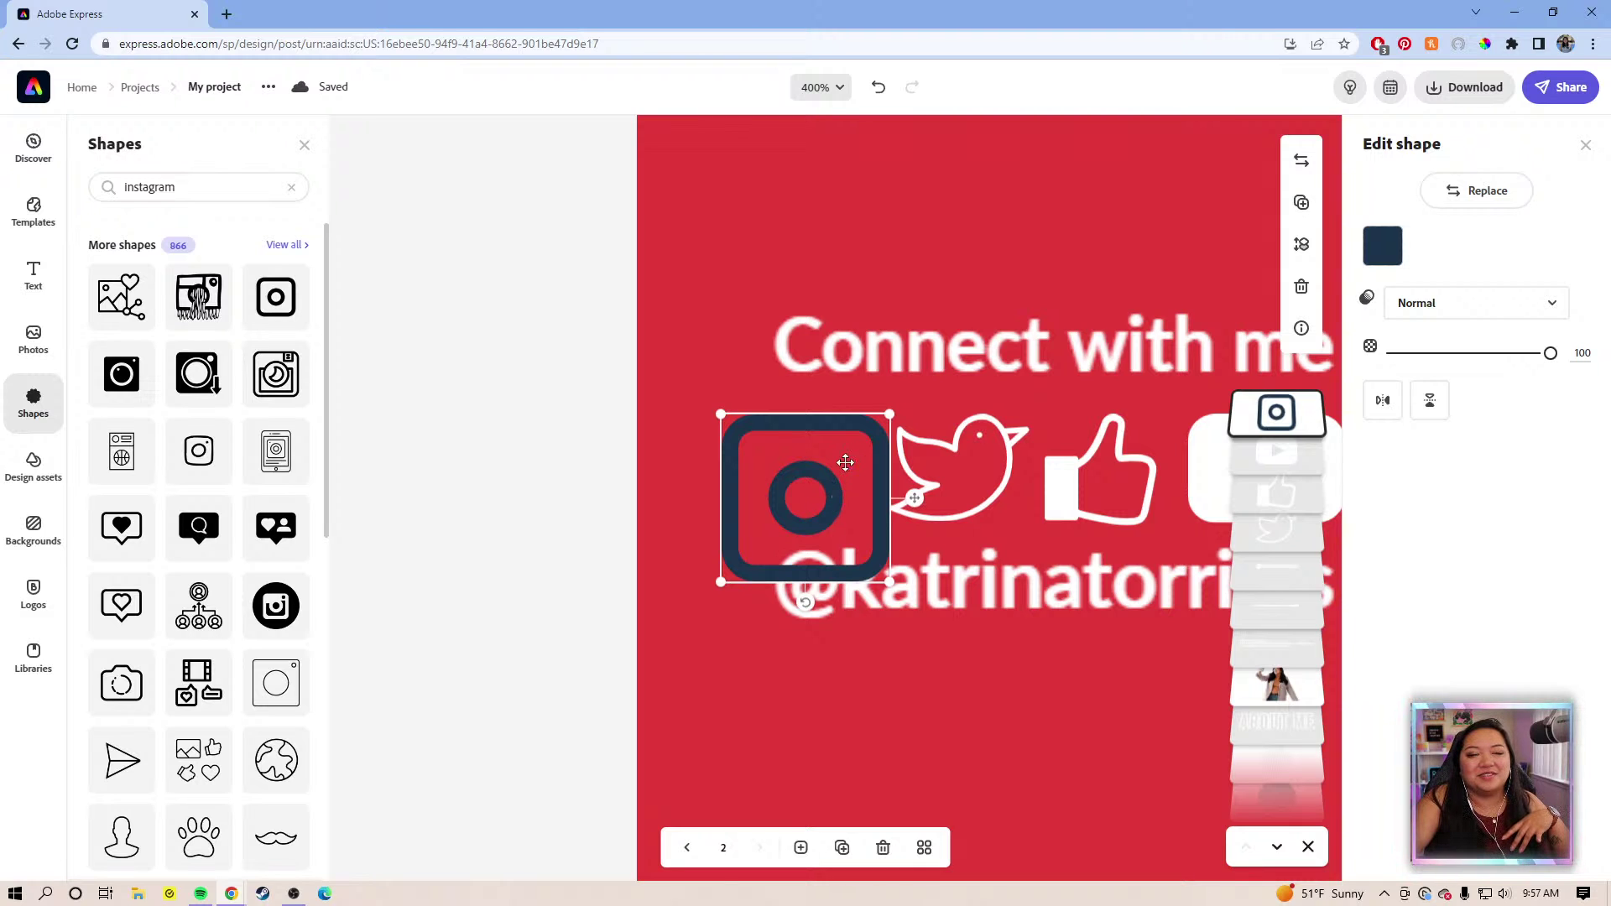
Move the Instagram icon into the empty red area below the social handle
click(1040, 718)
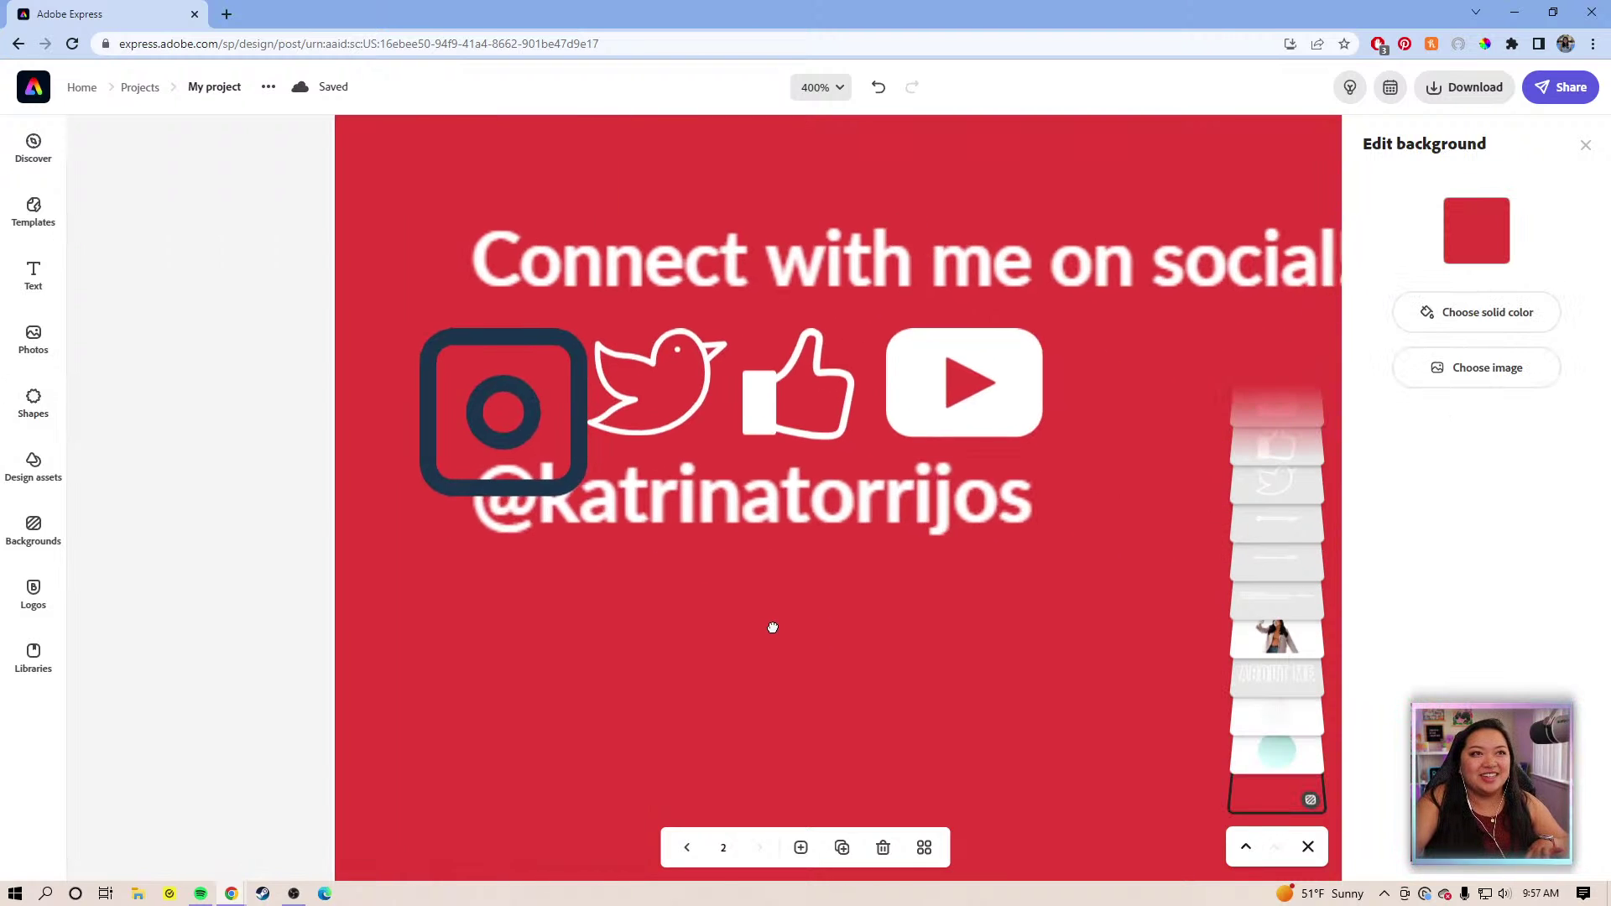
click(1035, 352)
click(1114, 359)
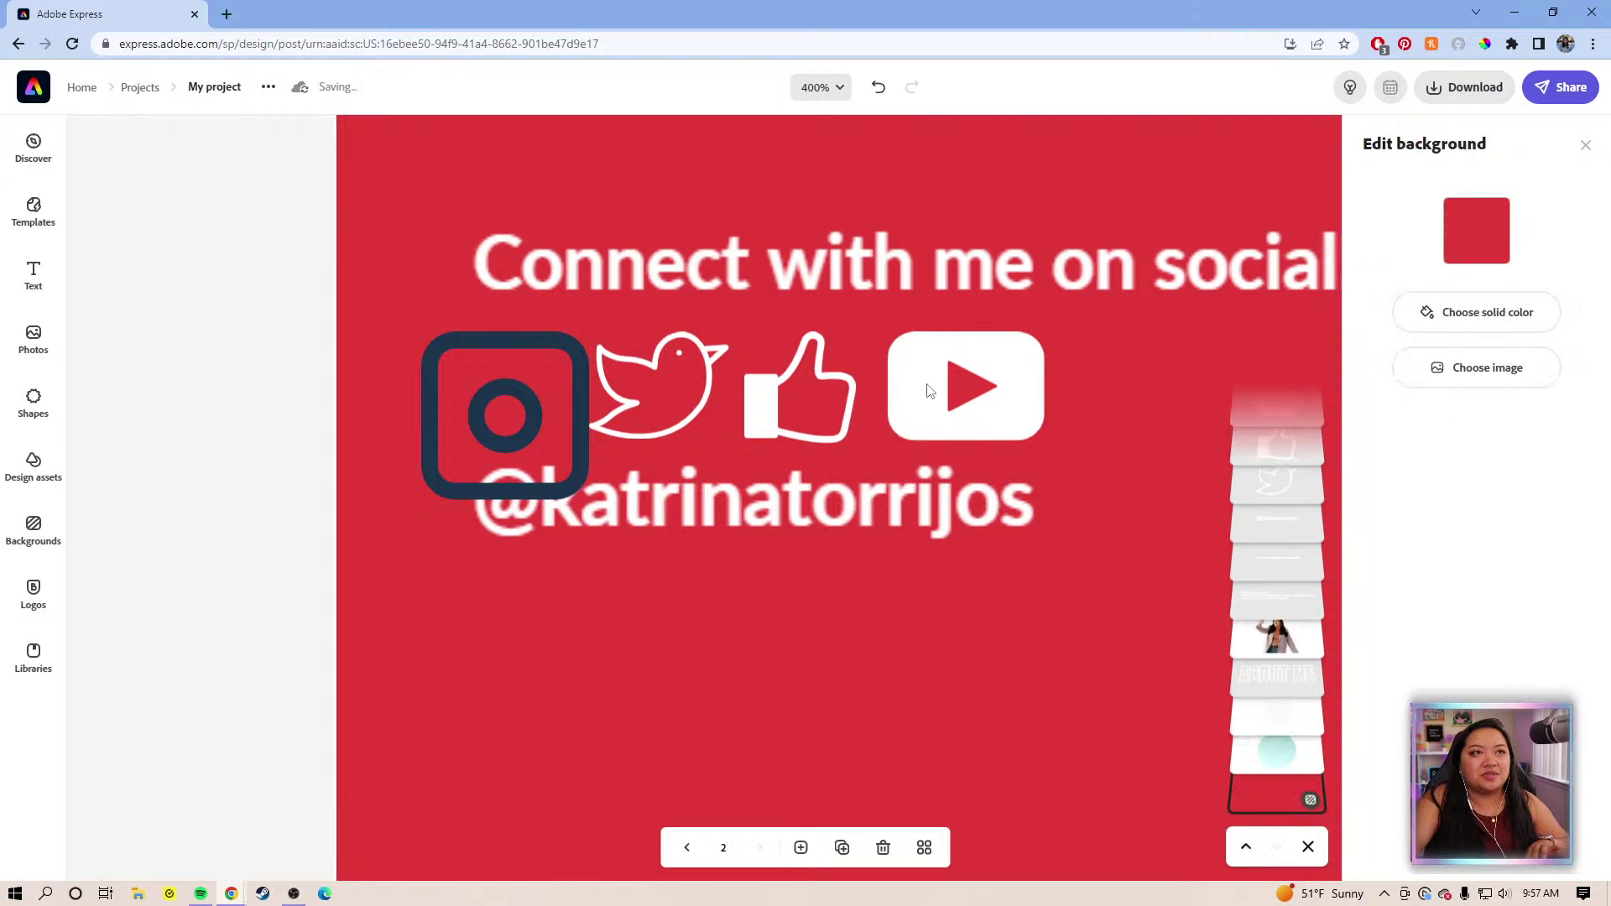
drag(450, 361, 429, 679)
drag(569, 820, 490, 738)
key(ctrl+z)
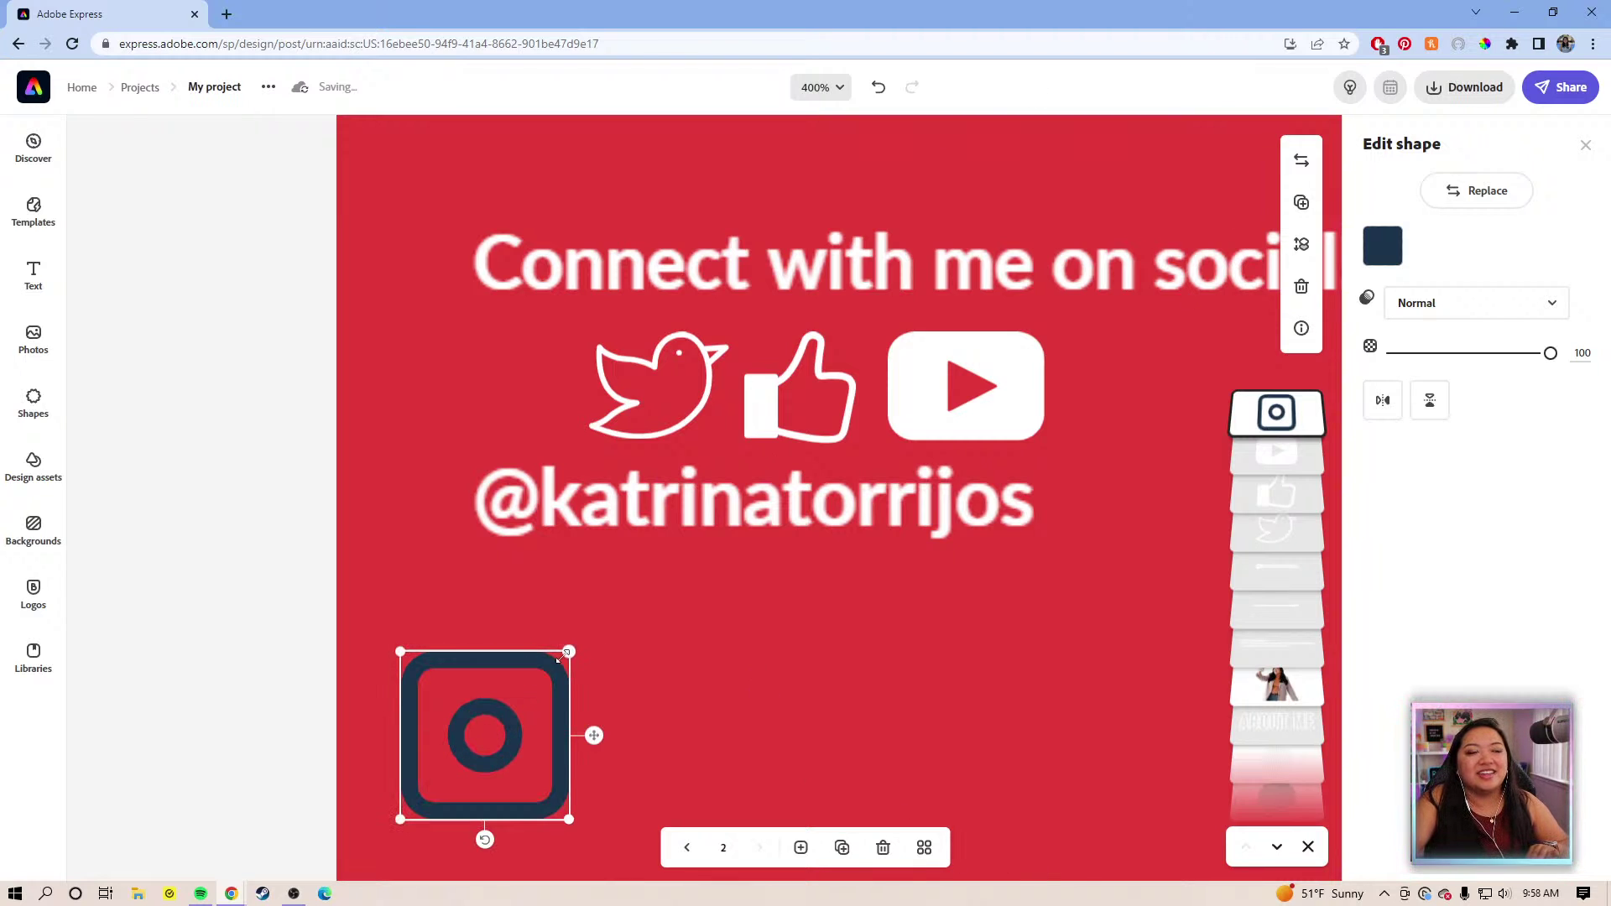
Enlarge the Twitter, thumbs-up and YouTube icons together with the social handle
click(834, 87)
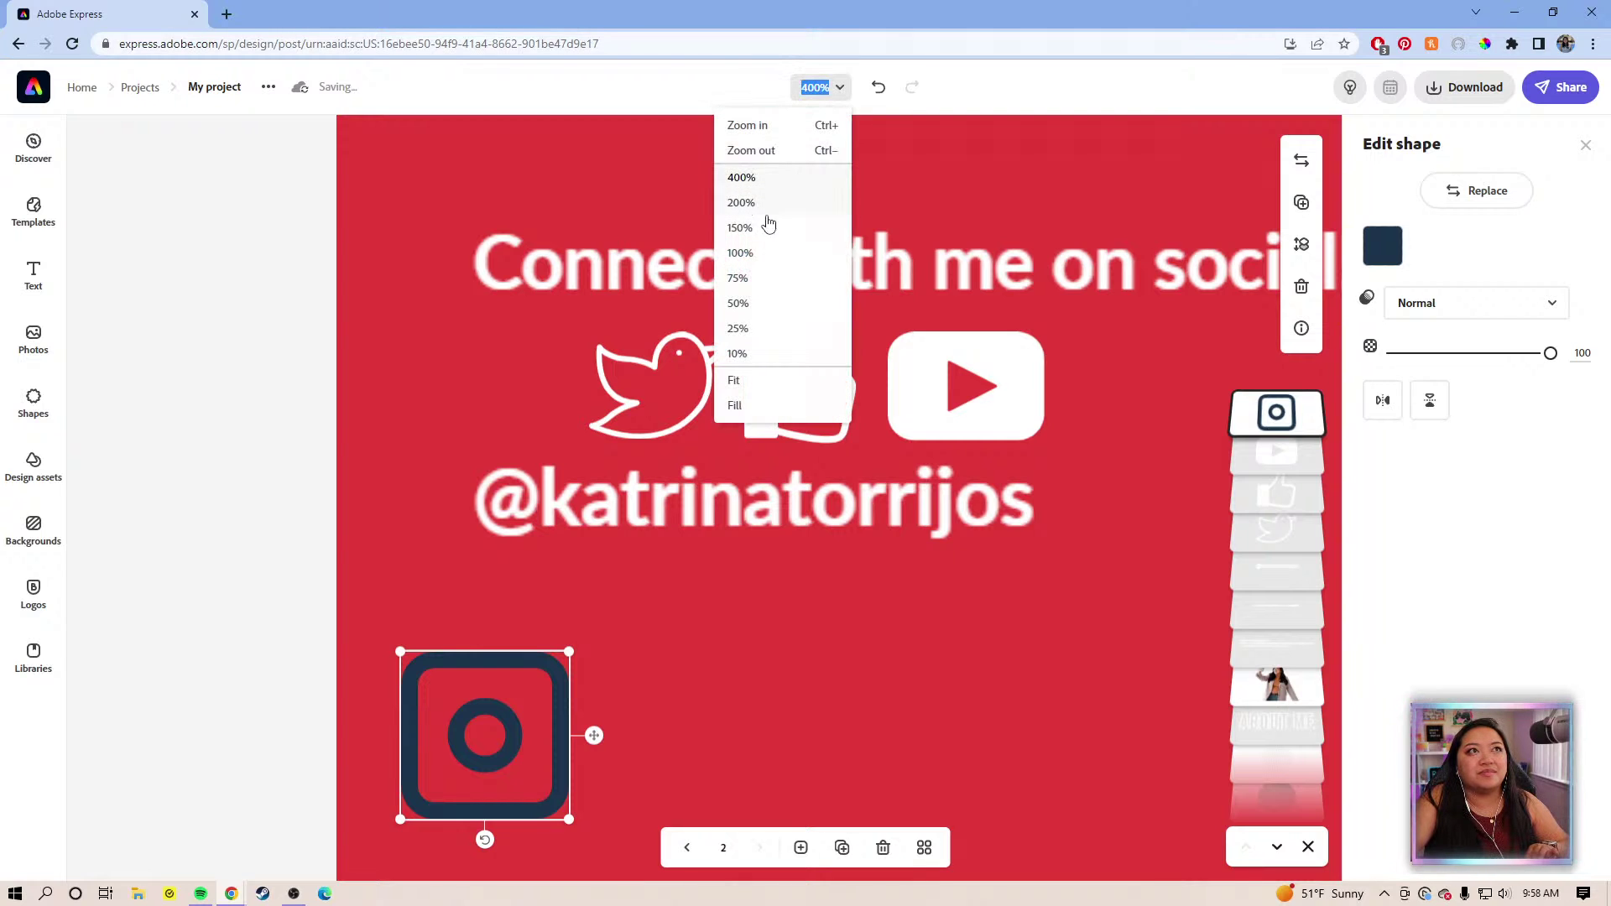
click(764, 270)
click(881, 658)
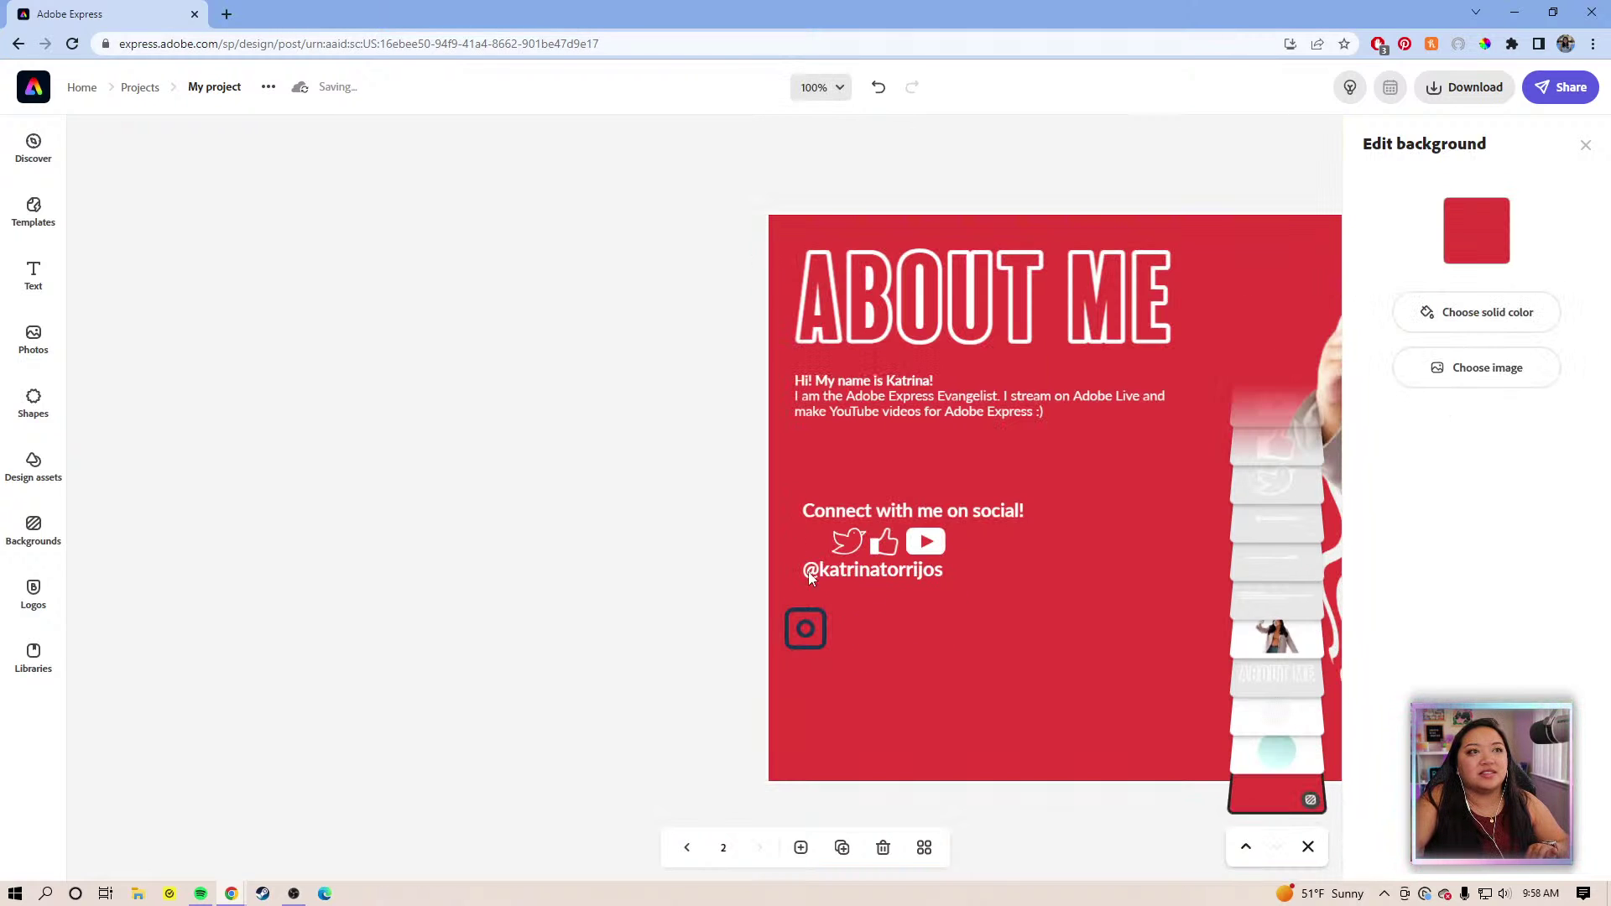
drag(700, 528, 949, 581)
drag(948, 579, 1013, 605)
Place the Instagram icon in front of the Twitter icon in the icon row and recolor it white
click(798, 654)
drag(802, 638, 818, 567)
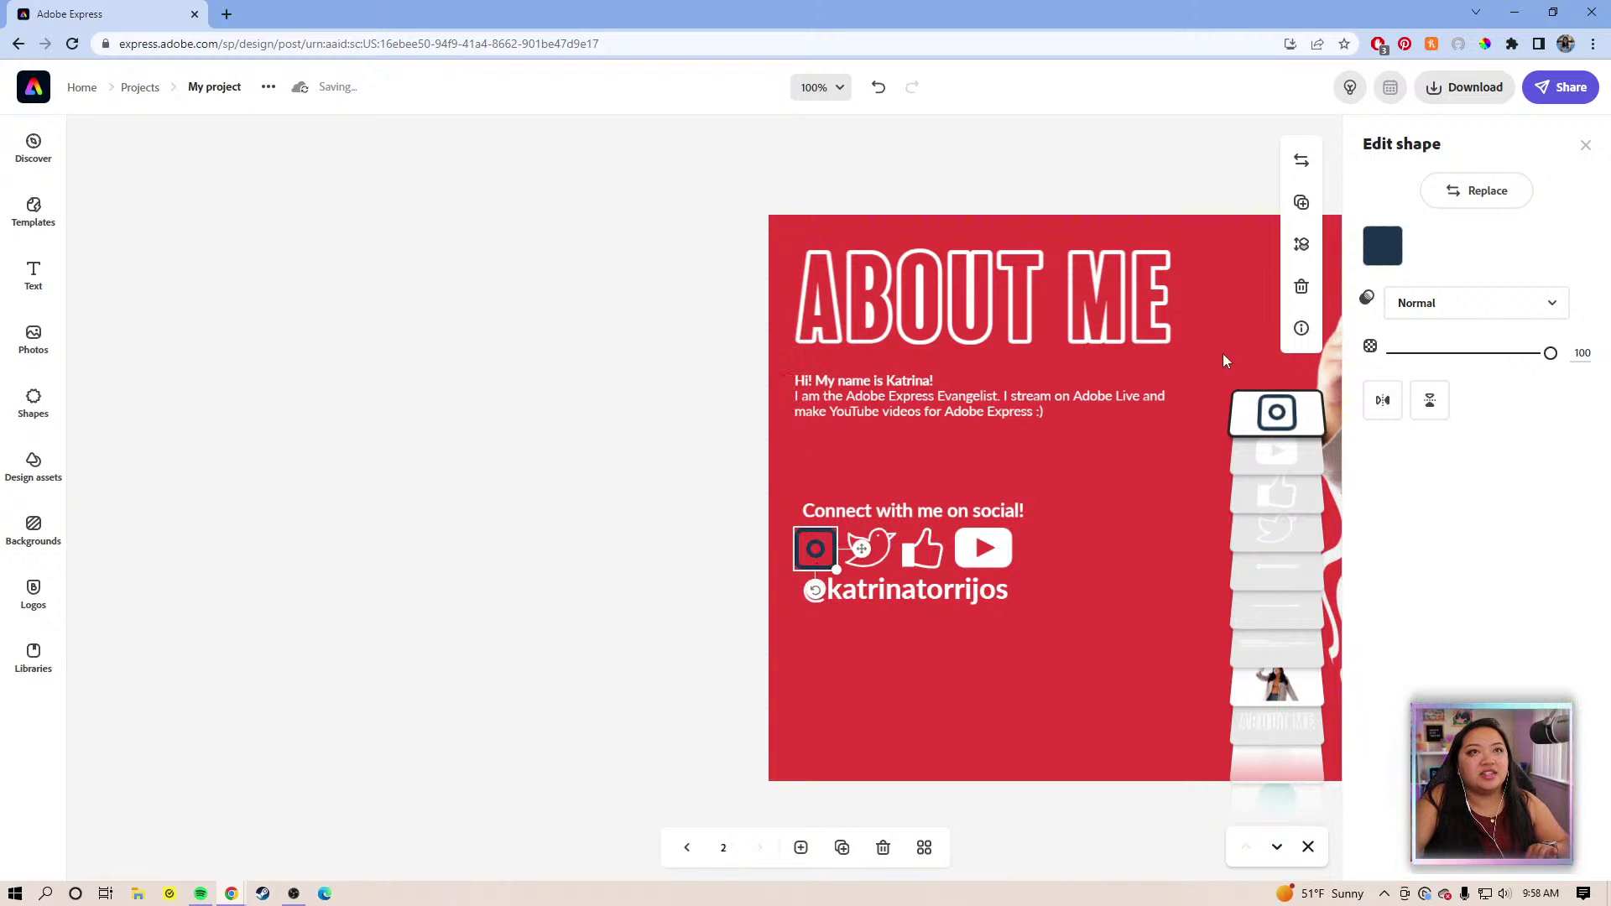
click(1382, 245)
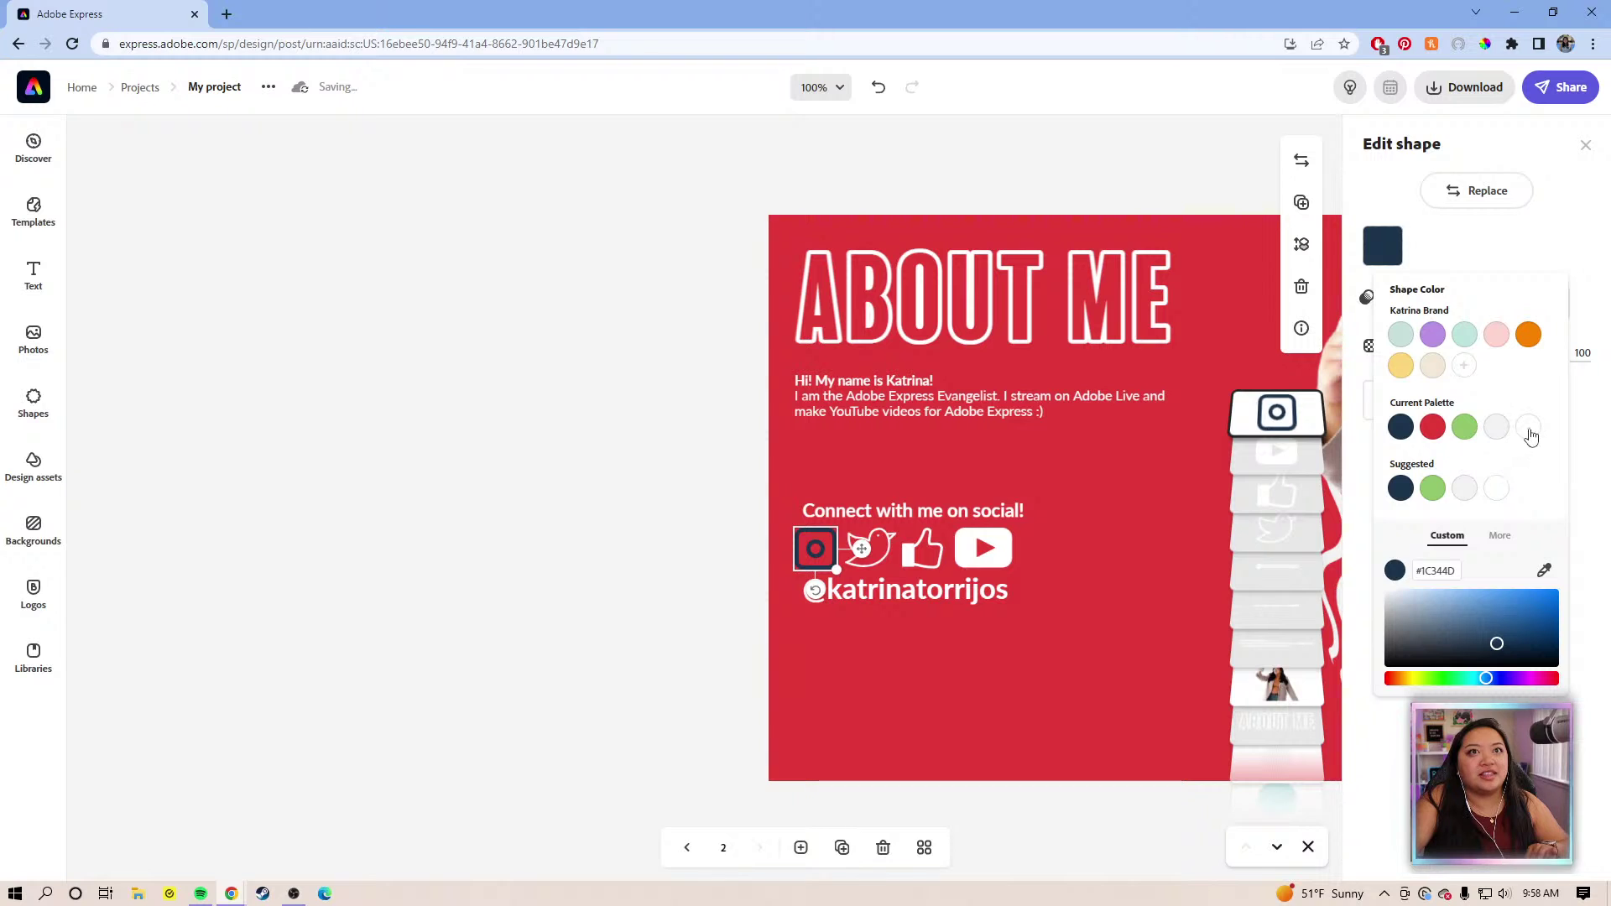
click(1528, 427)
click(989, 643)
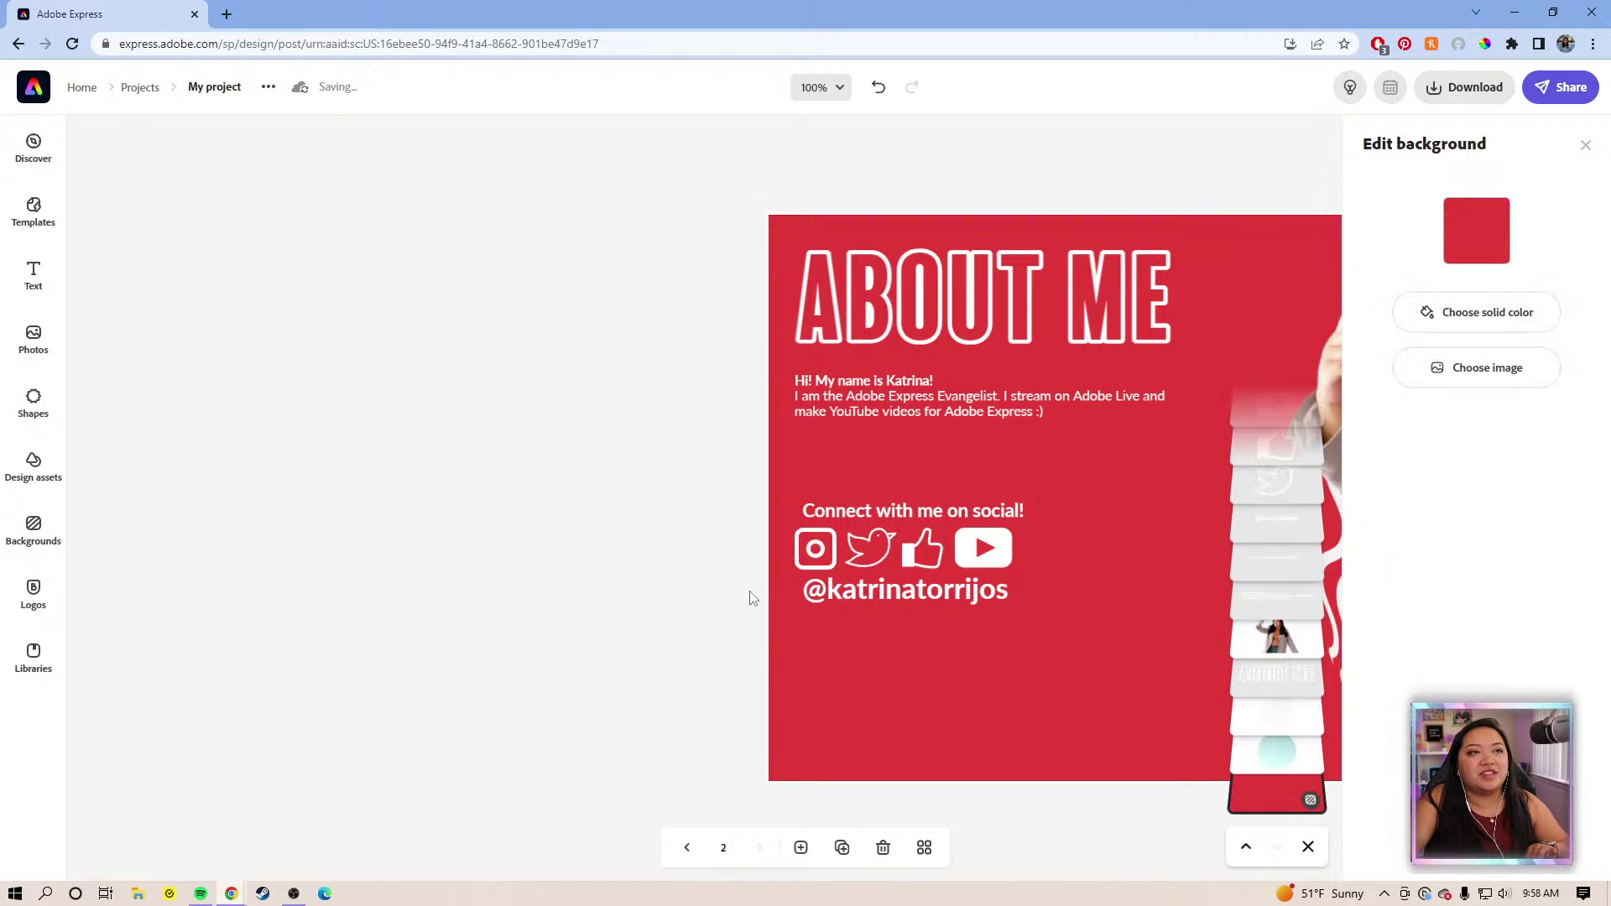
Align the "Connect with me on social!" line with the left edge of the bio text
click(829, 510)
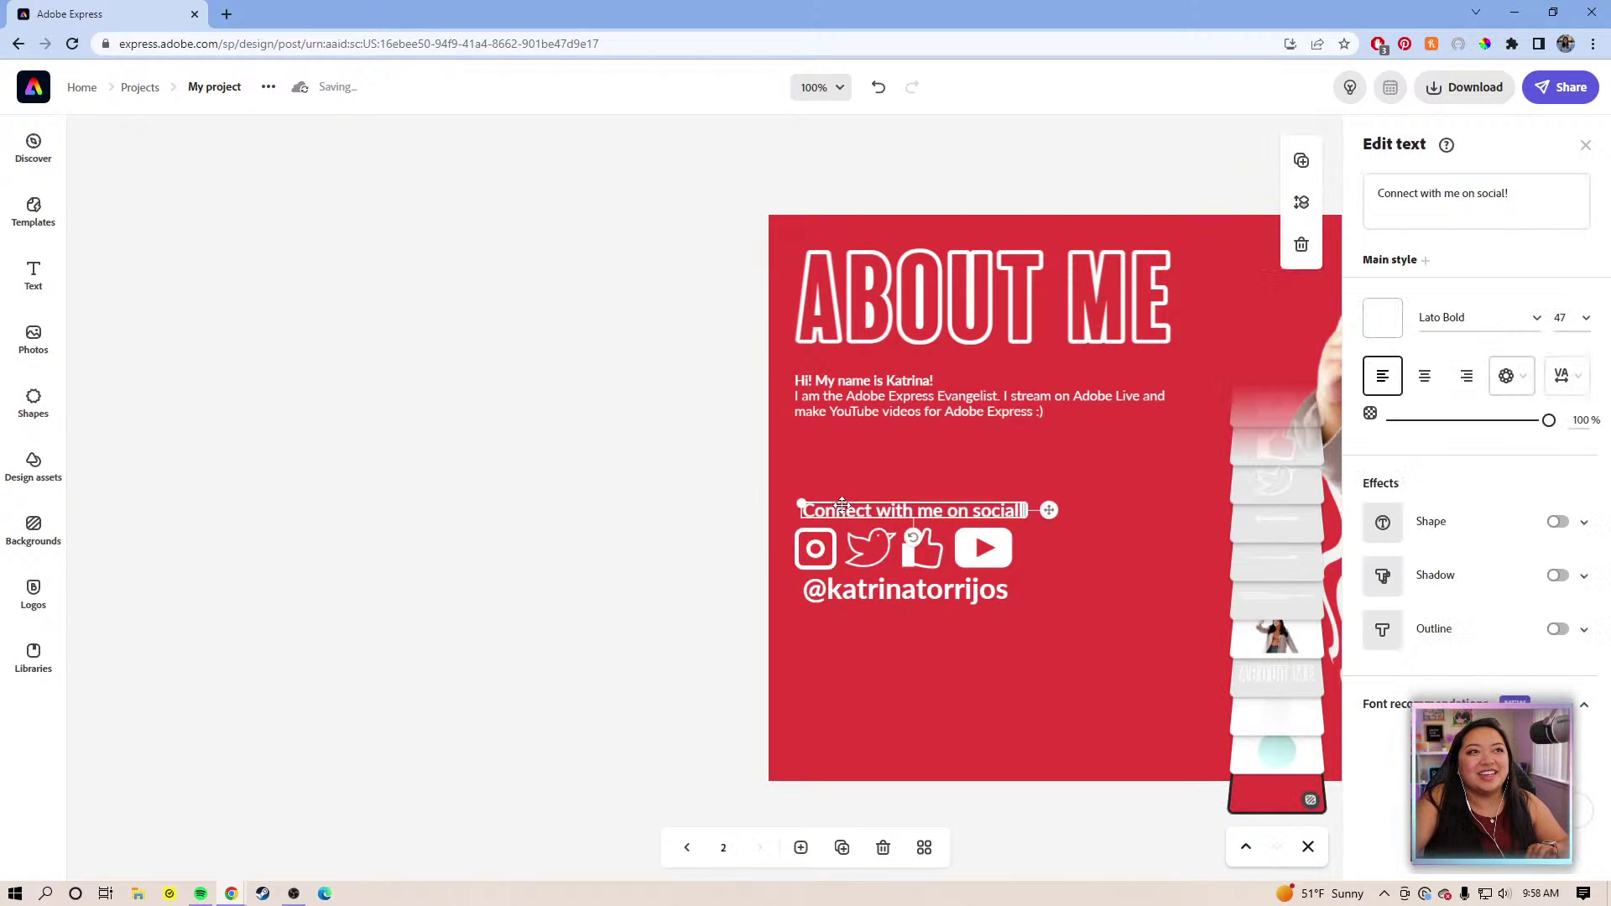
drag(841, 510, 840, 513)
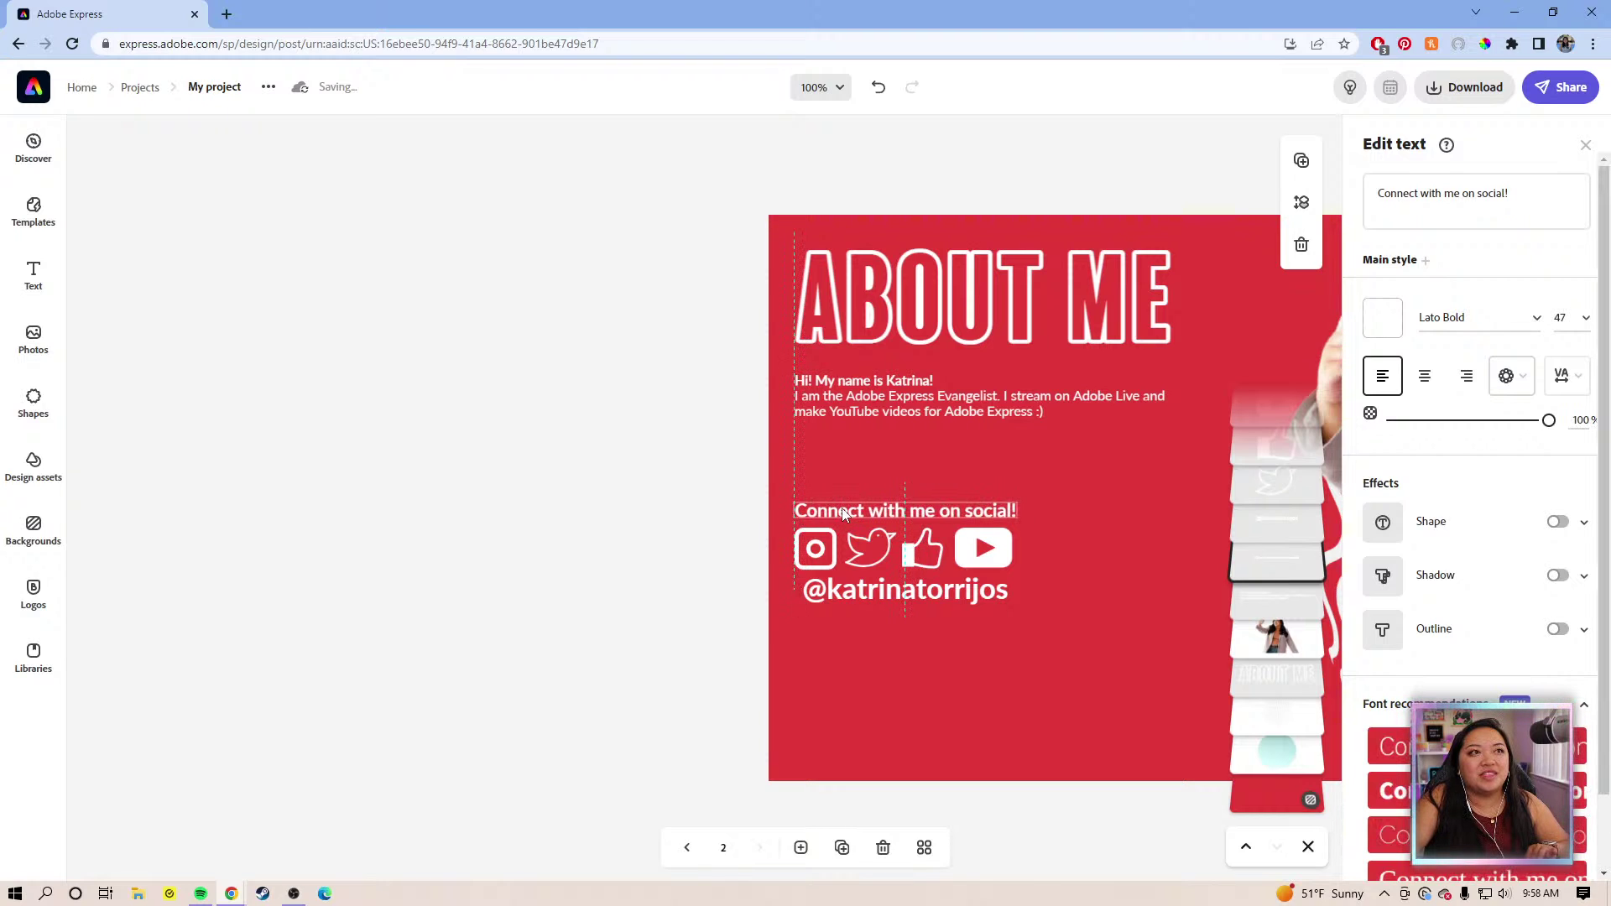
Shrink the social handle to a font size of about 56.4 and move it left beneath the Instagram icon
click(935, 597)
click(948, 594)
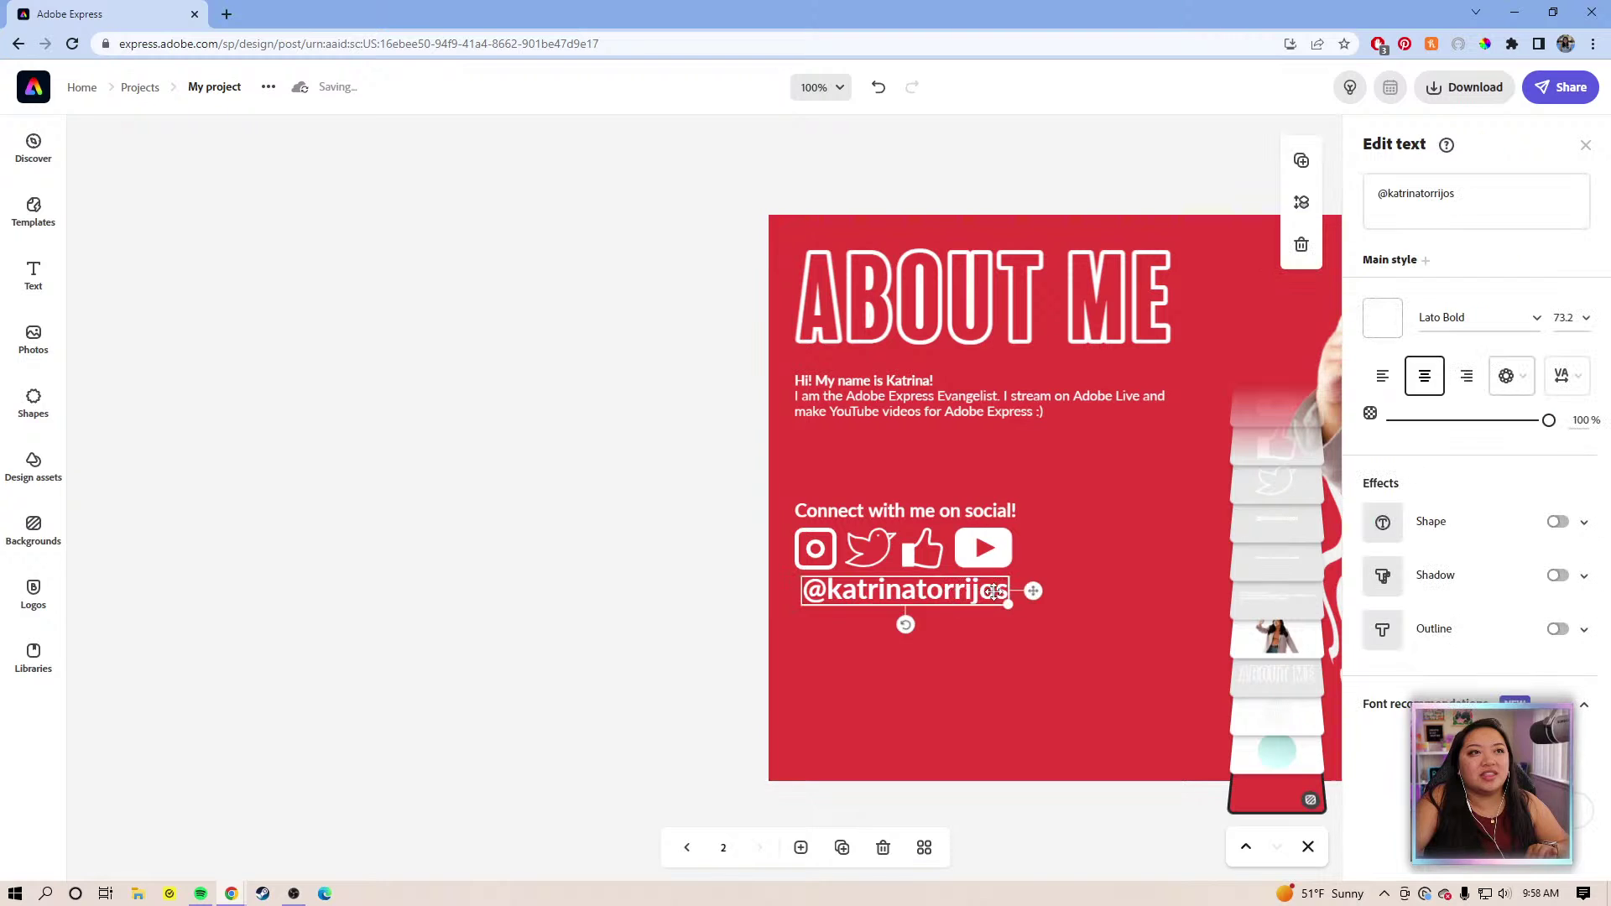
mouse_move(1007, 602)
mouse_down()
mouse_move(971, 593)
mouse_move(1009, 593)
mouse_up()
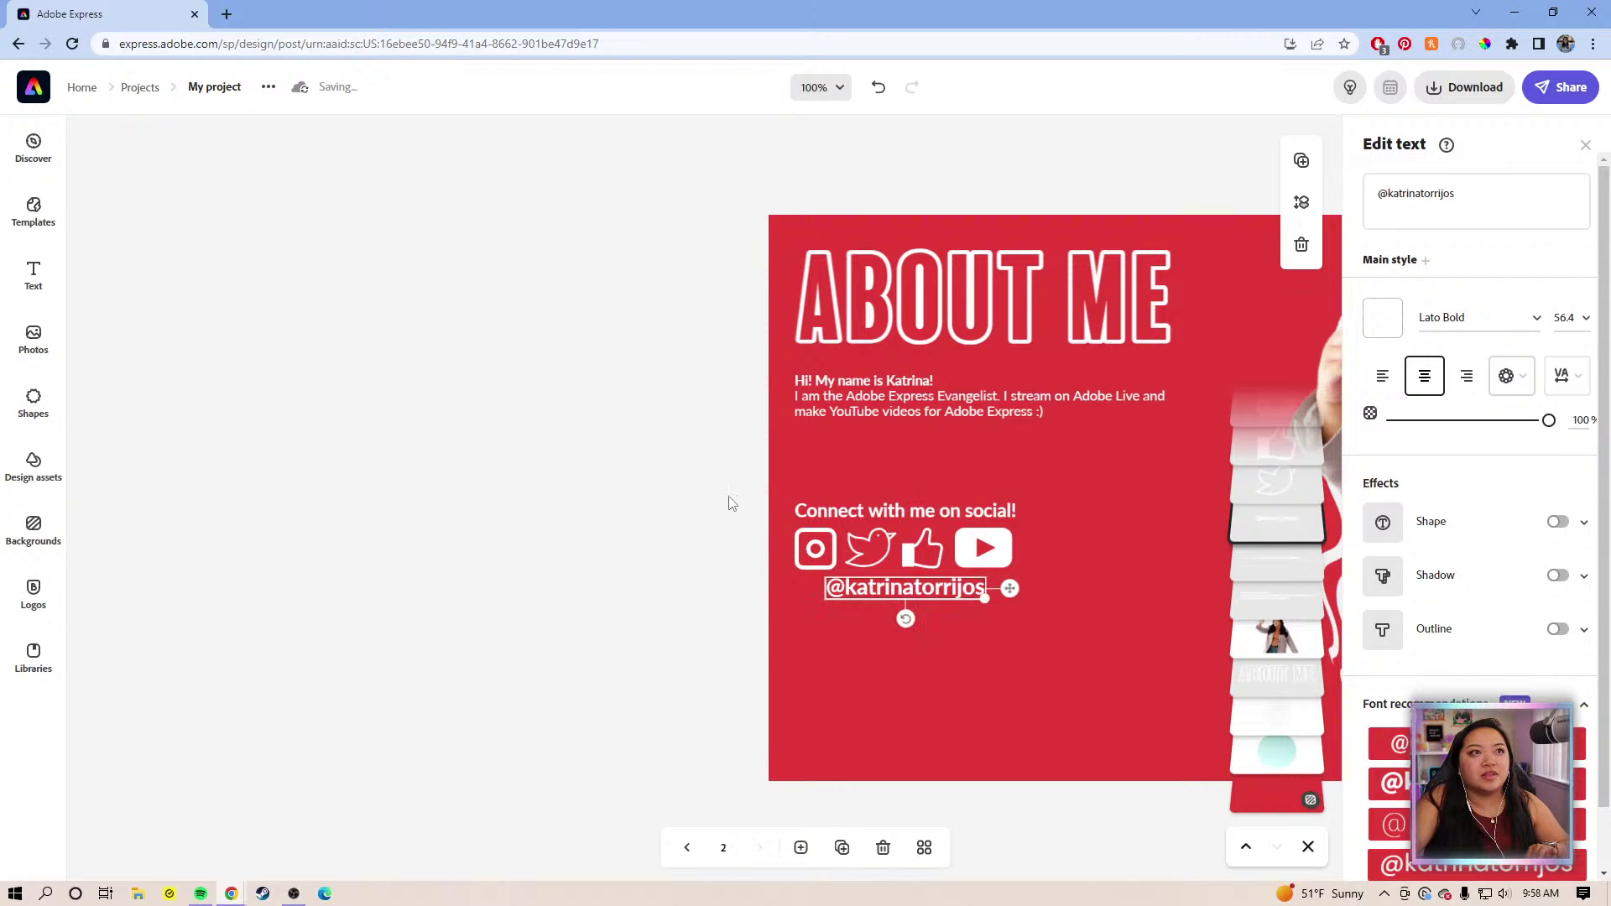
click(711, 497)
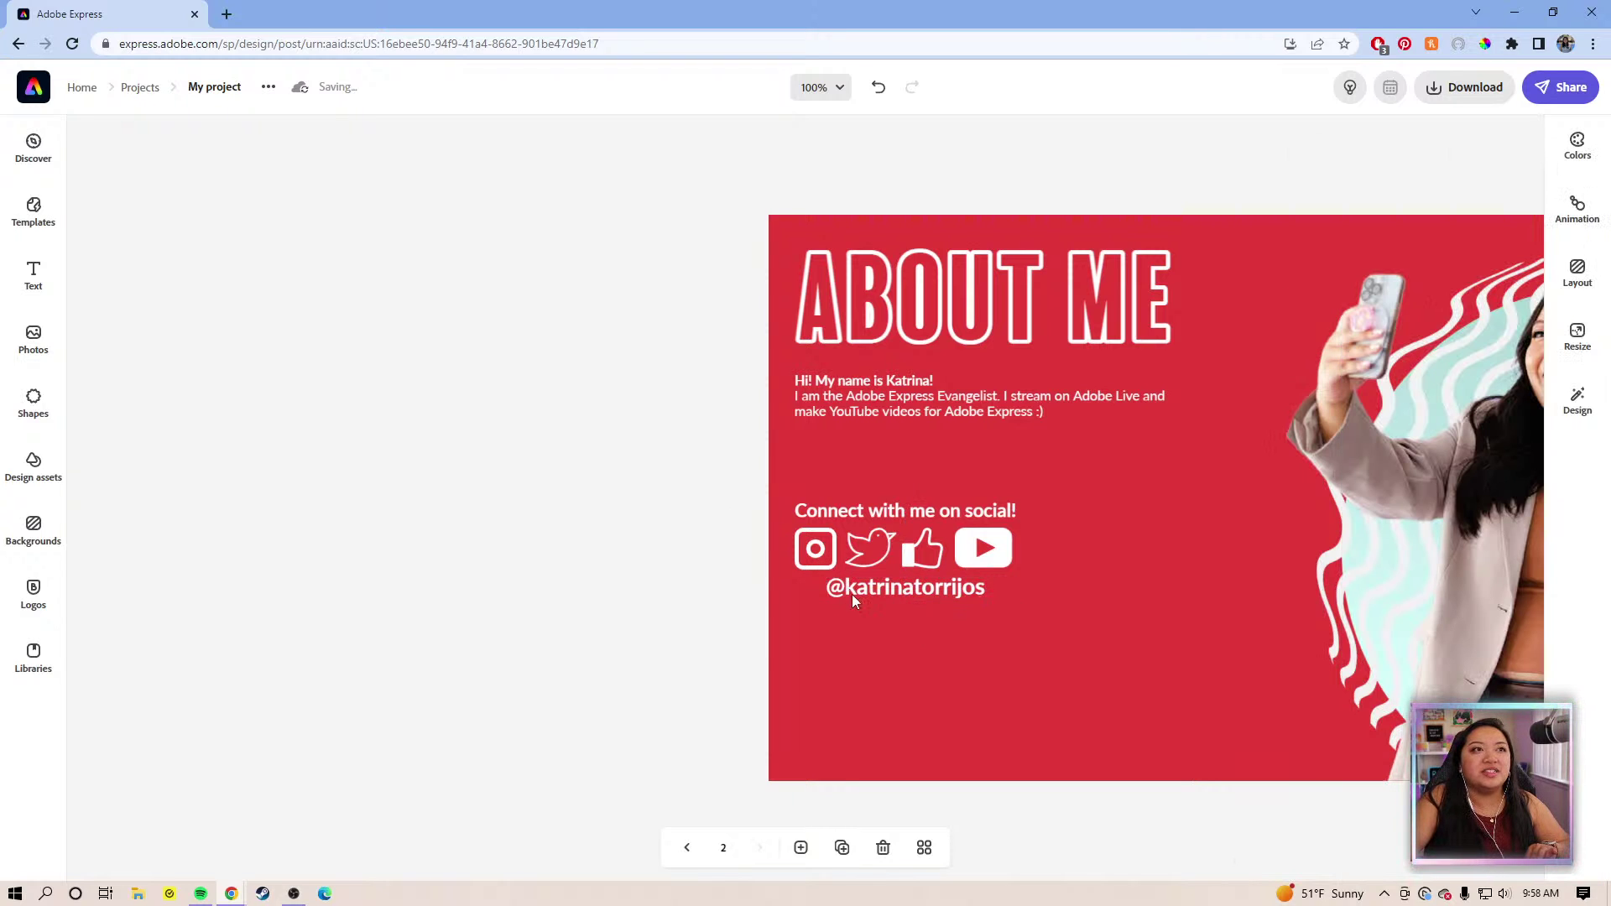
click(876, 586)
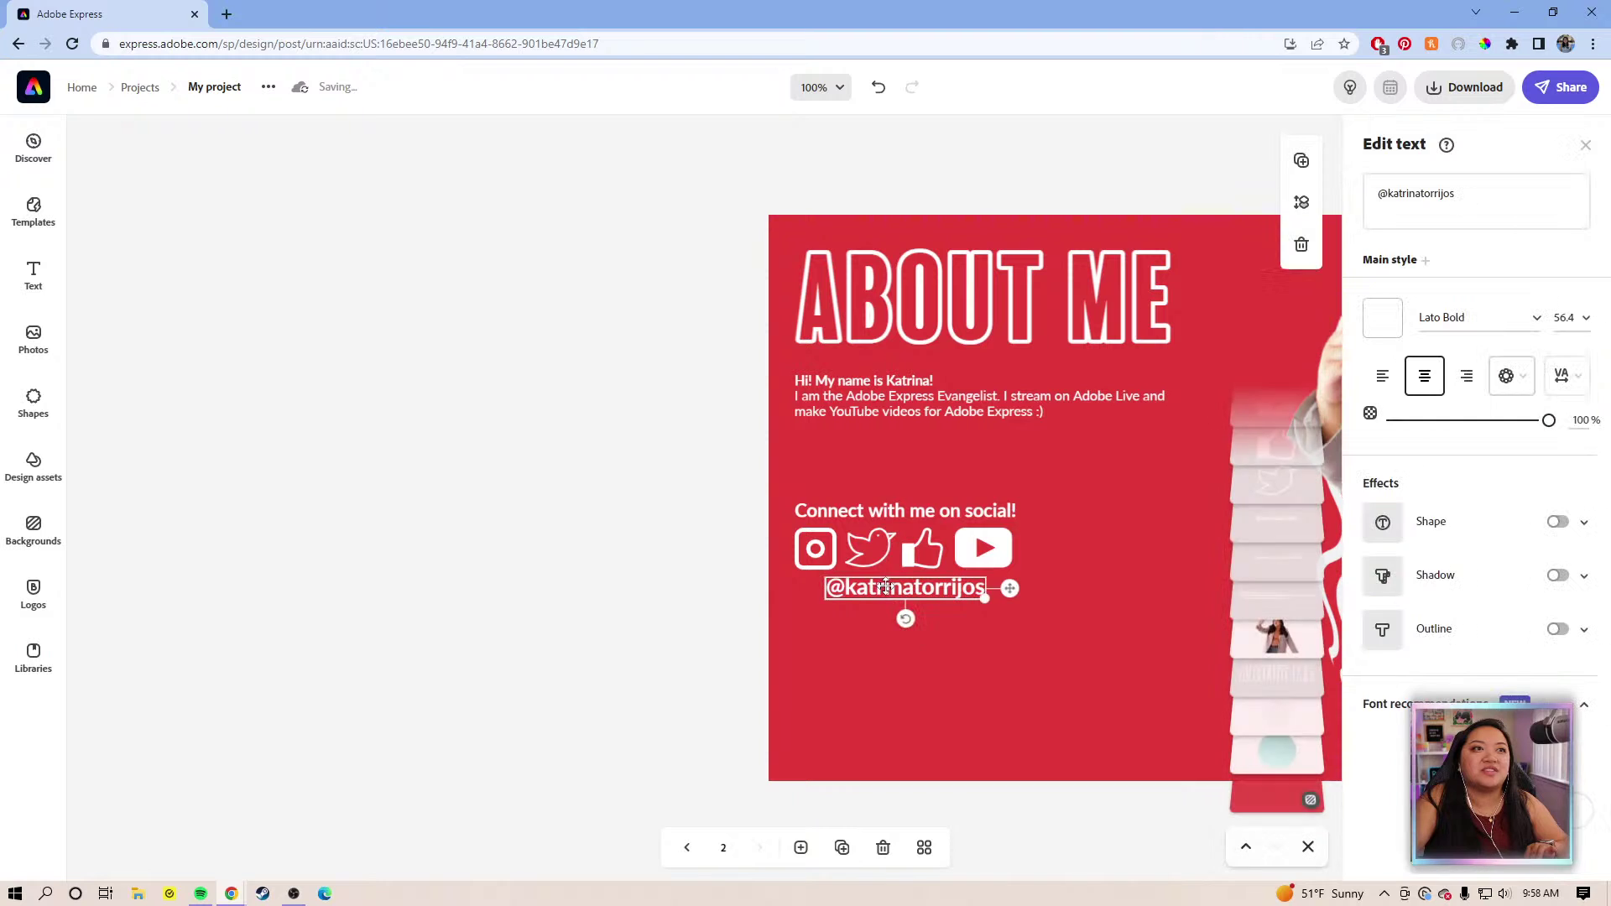
drag(876, 585, 860, 601)
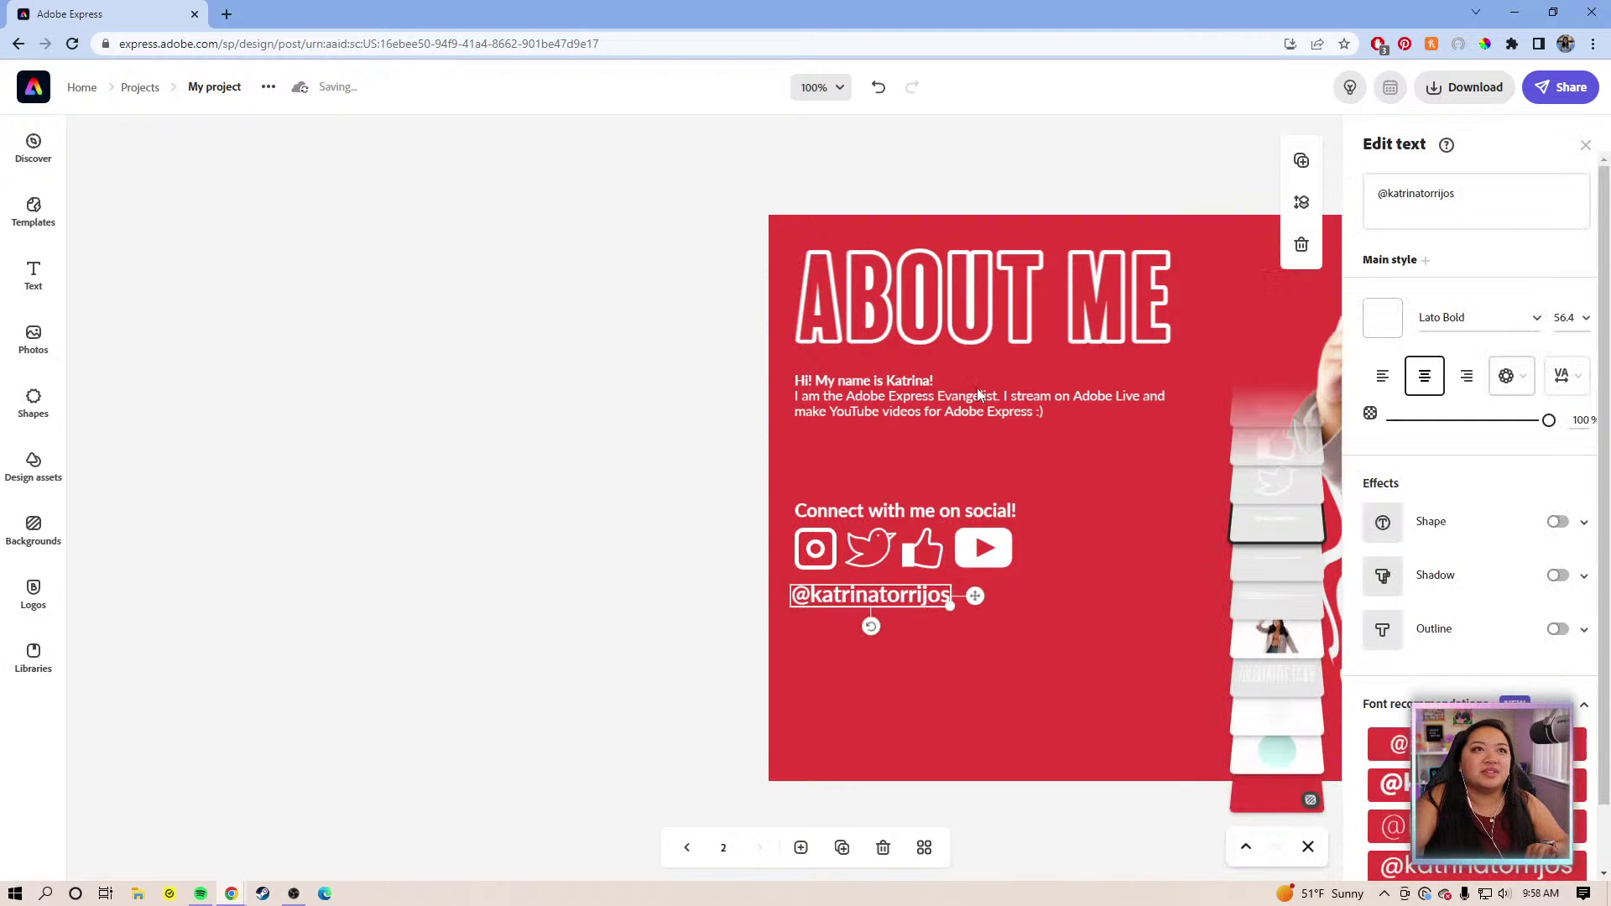
Enlarge the bio paragraph to a font size of about 63.4 and widen its text box slightly
click(1120, 419)
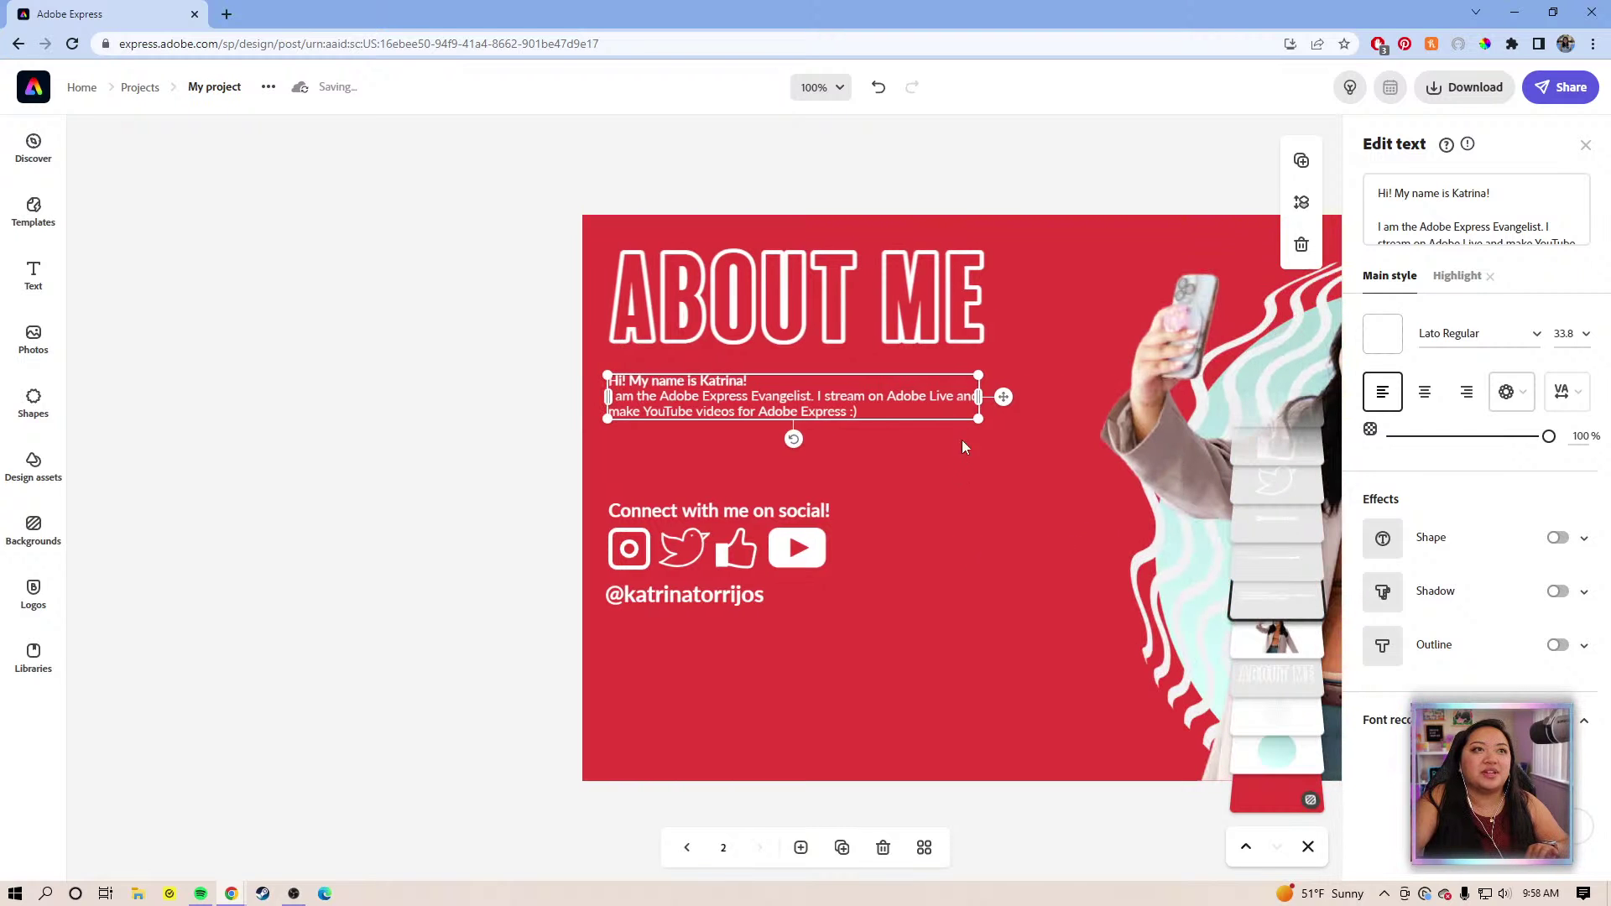
drag(978, 418, 1089, 485)
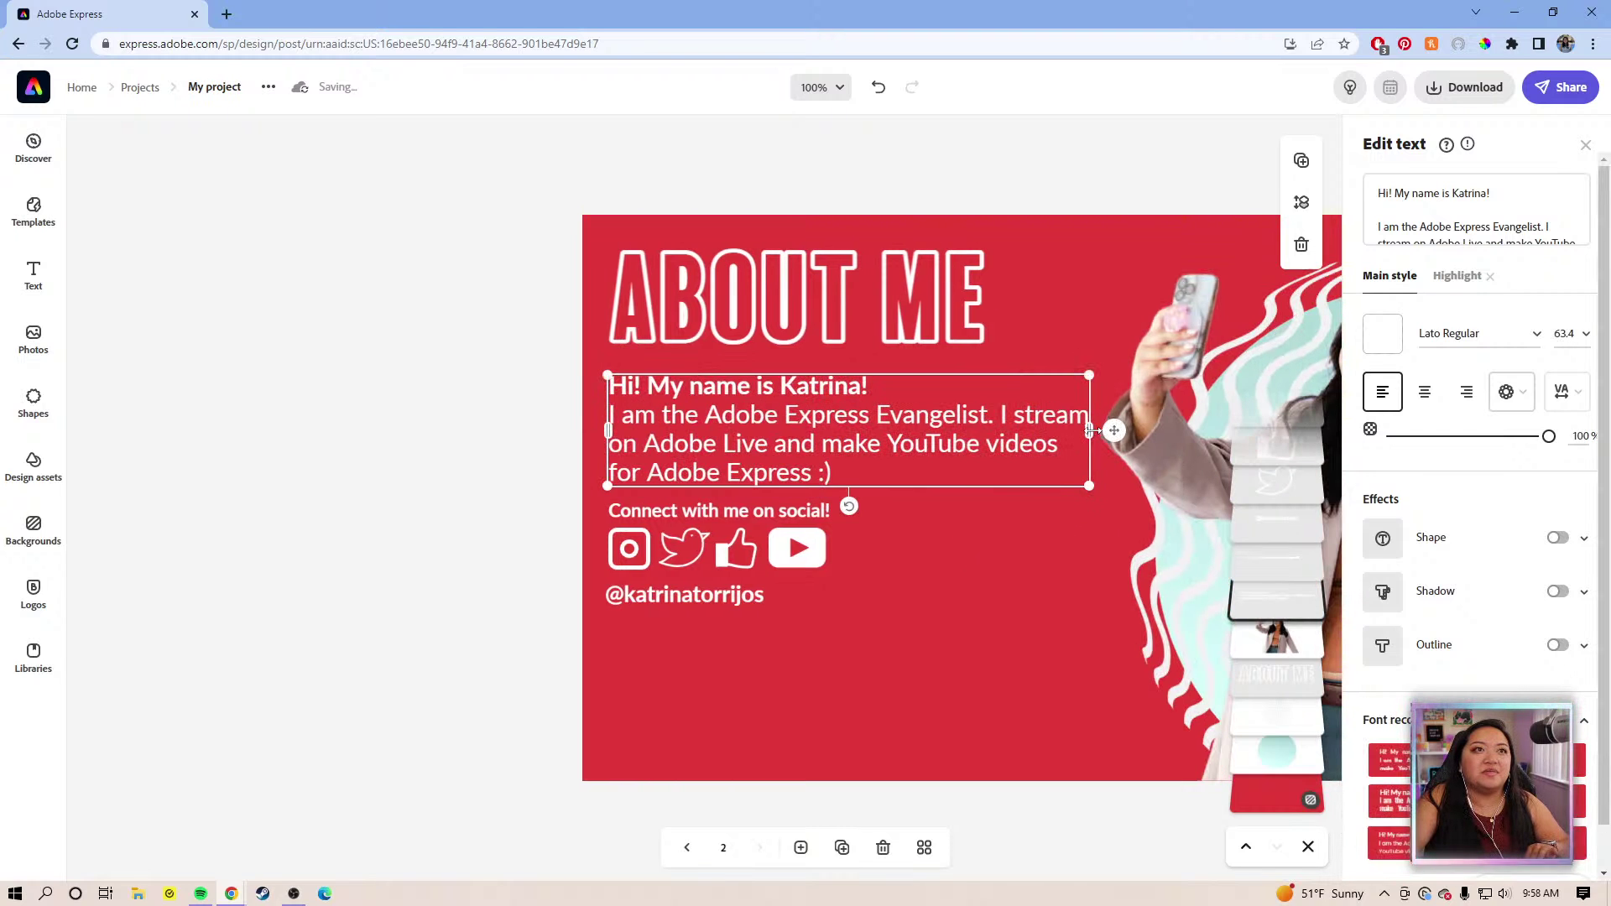
mouse_move(1087, 430)
mouse_down()
mouse_move(1072, 426)
mouse_move(1093, 436)
mouse_up()
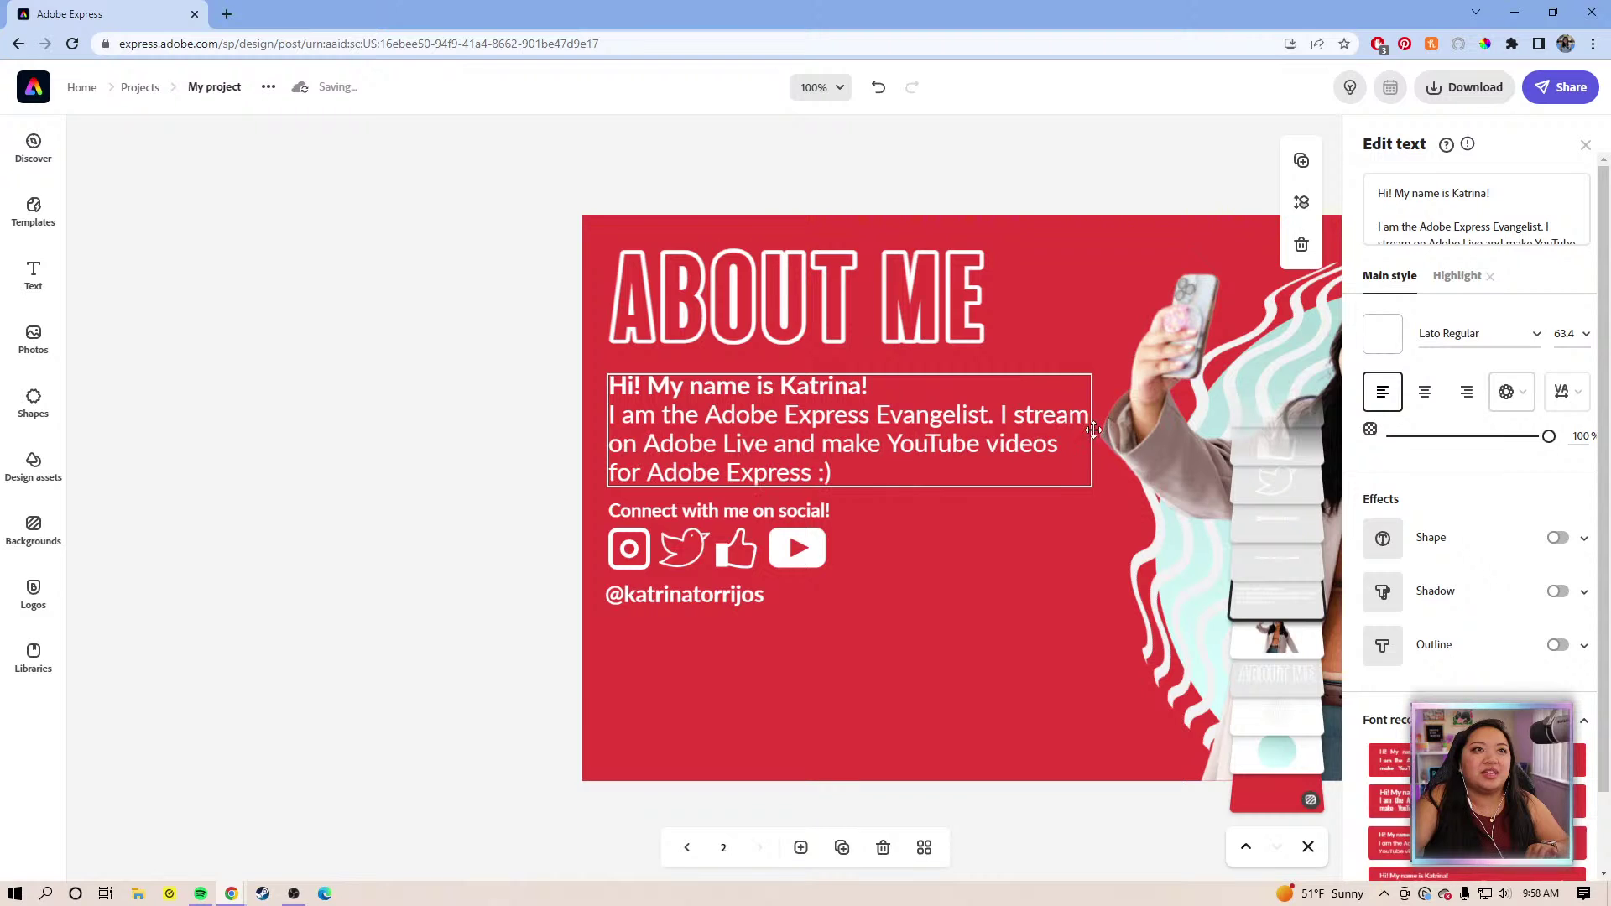
click(526, 539)
drag(521, 507, 832, 610)
click(515, 525)
drag(532, 497, 730, 619)
click(518, 614)
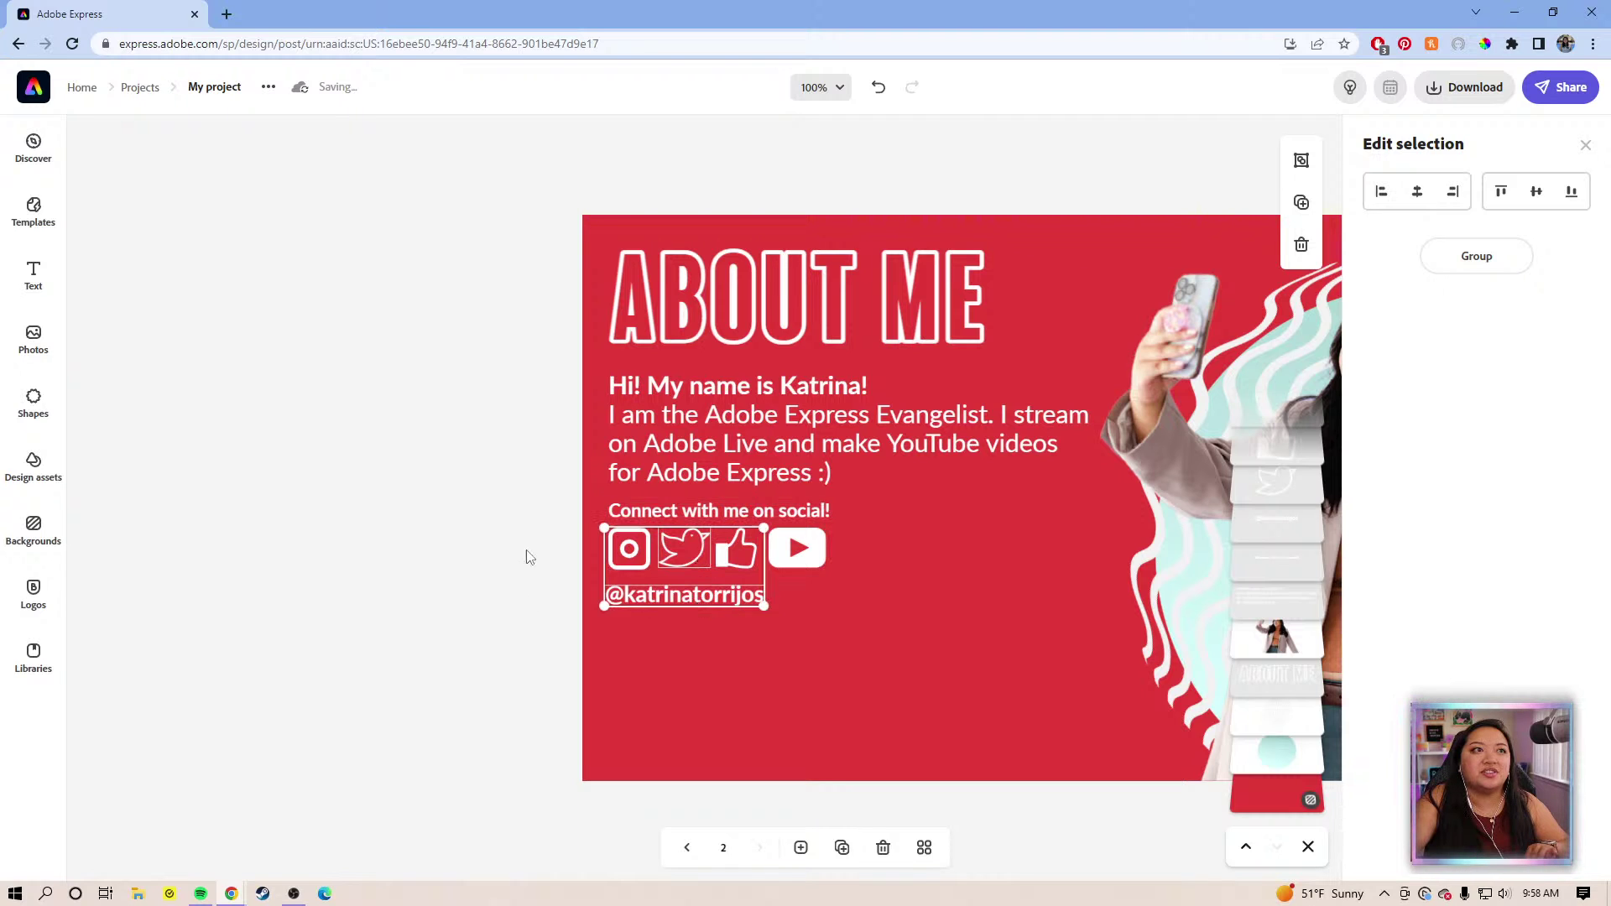
click(623, 518)
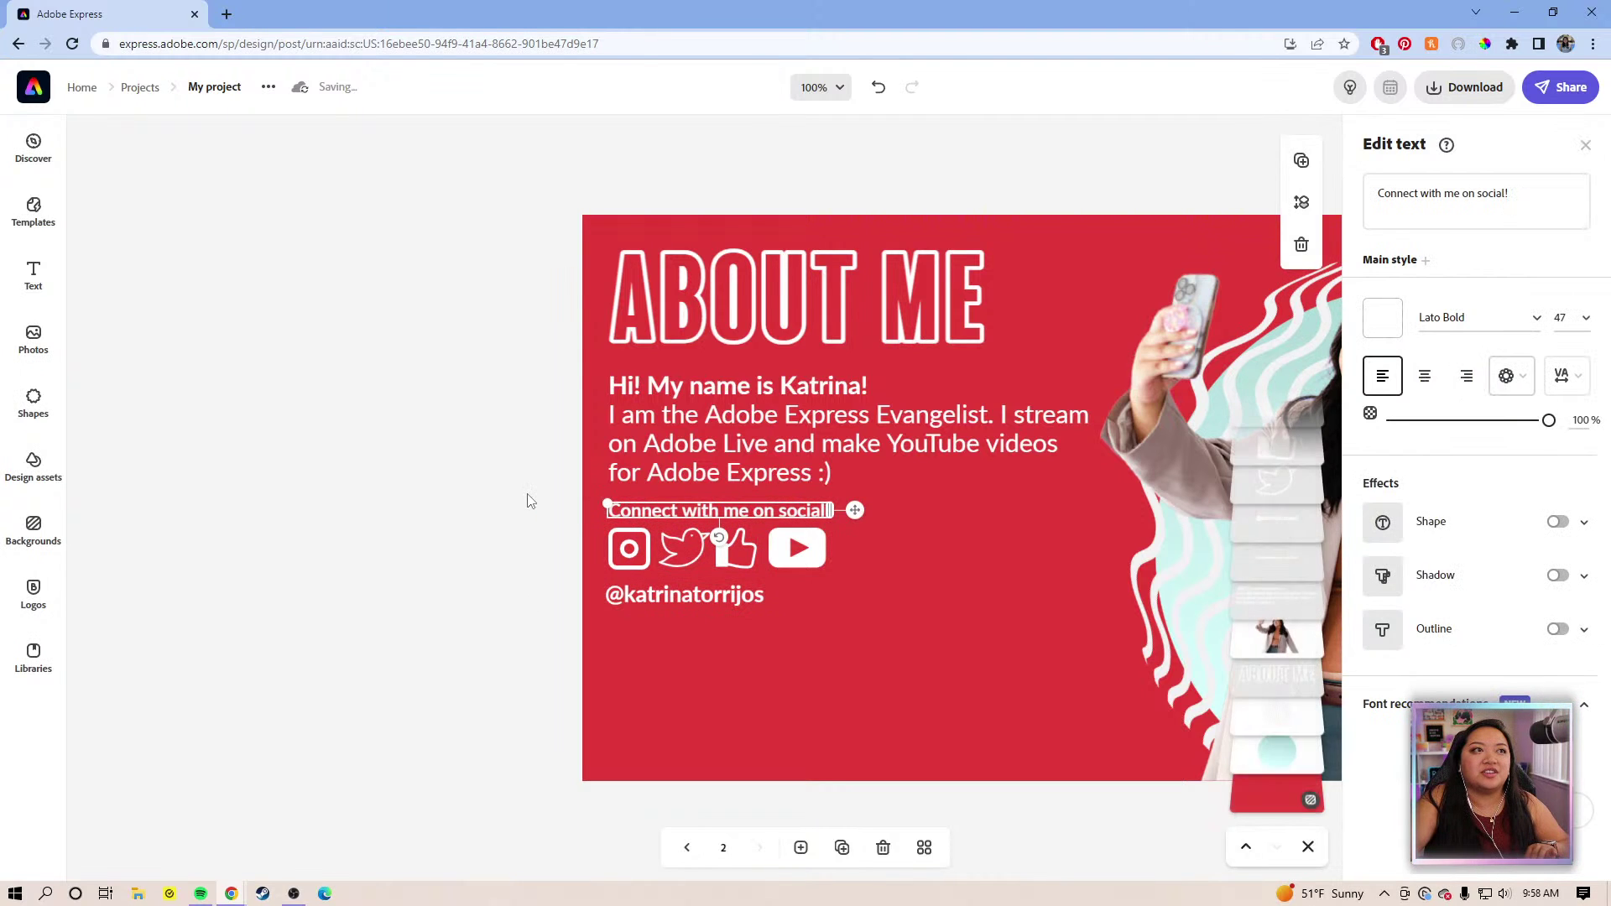
click(550, 502)
drag(551, 495, 646, 544)
click(501, 505)
drag(518, 520, 736, 633)
drag(797, 551, 796, 594)
key(ctrl+z)
click(817, 549)
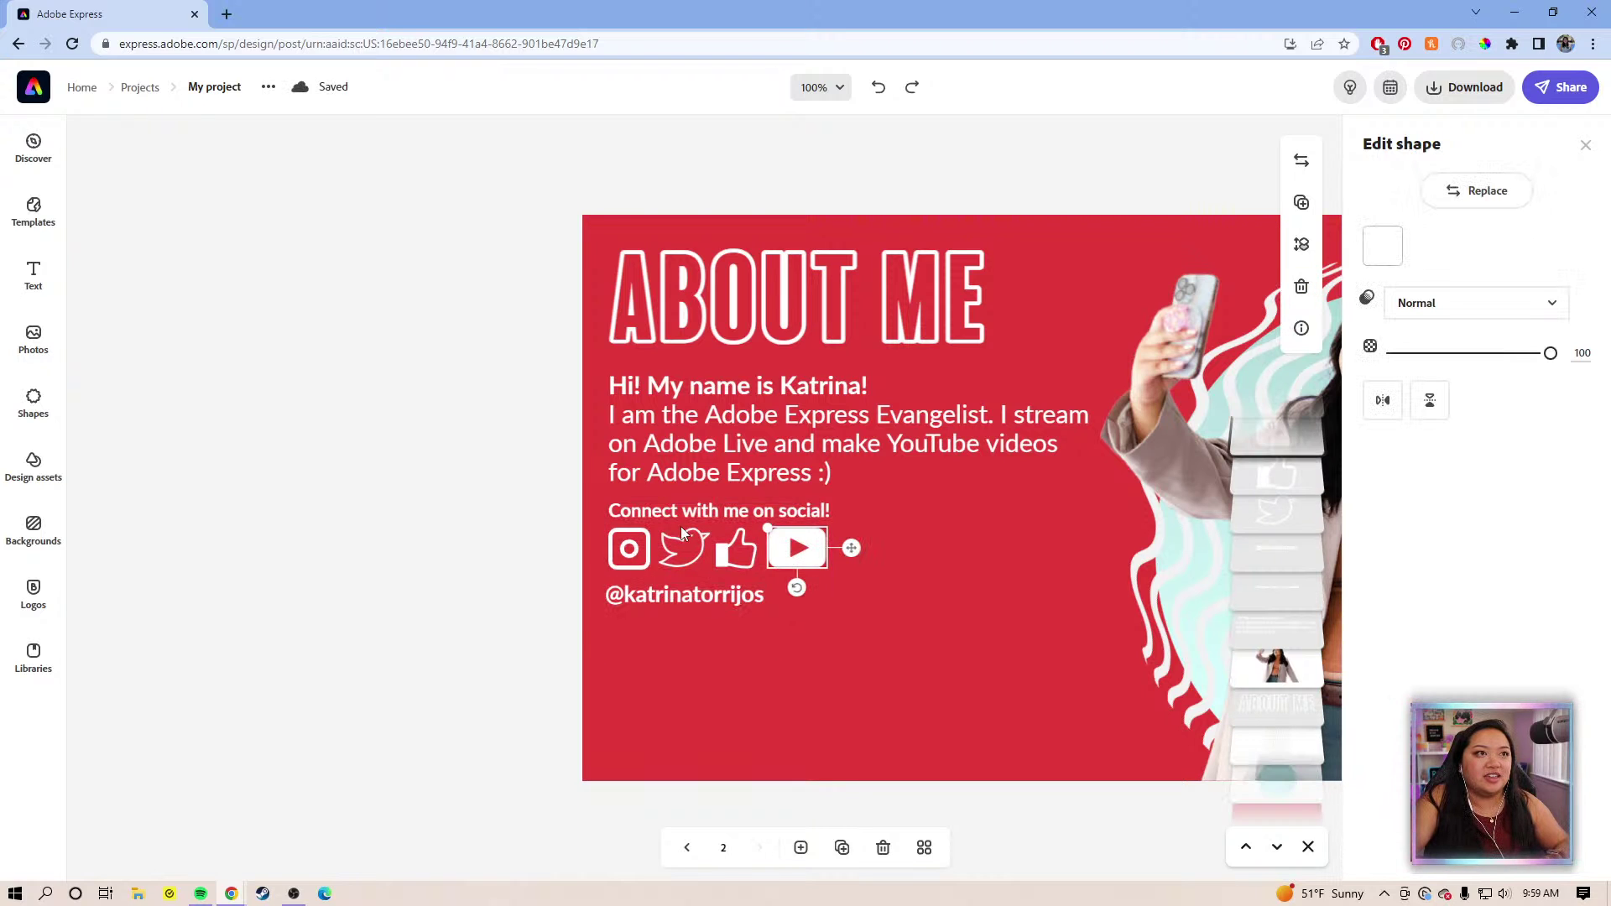
click(585, 517)
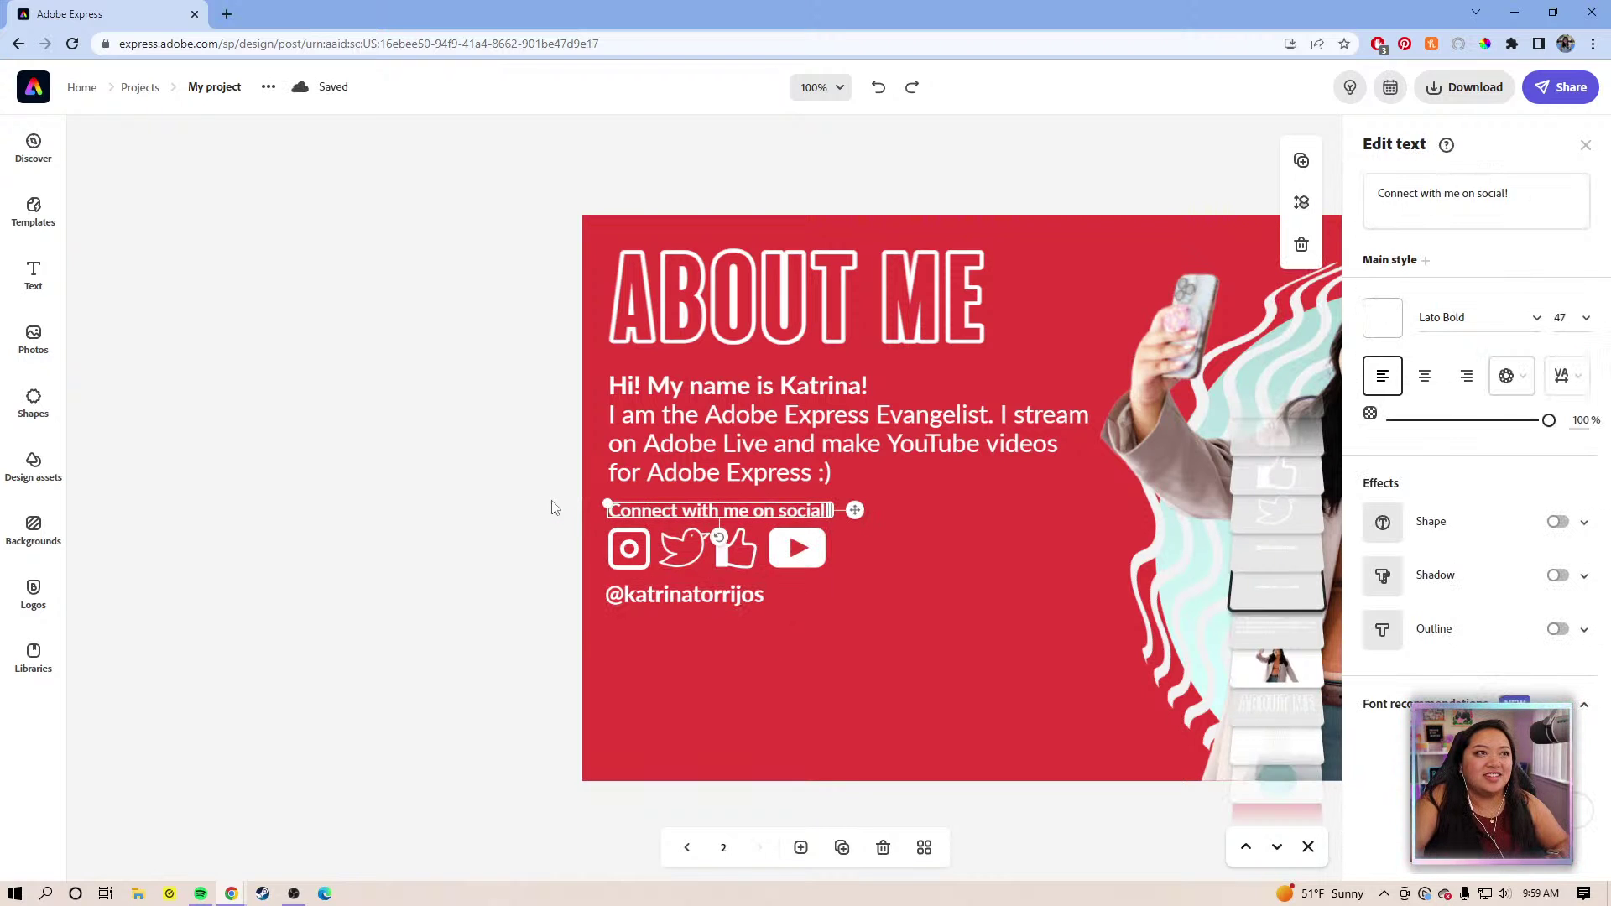
Select the social line, the four icons and the handle together and move them down to leave a gap below the bio
click(552, 509)
drag(560, 507, 913, 631)
drag(796, 568, 794, 611)
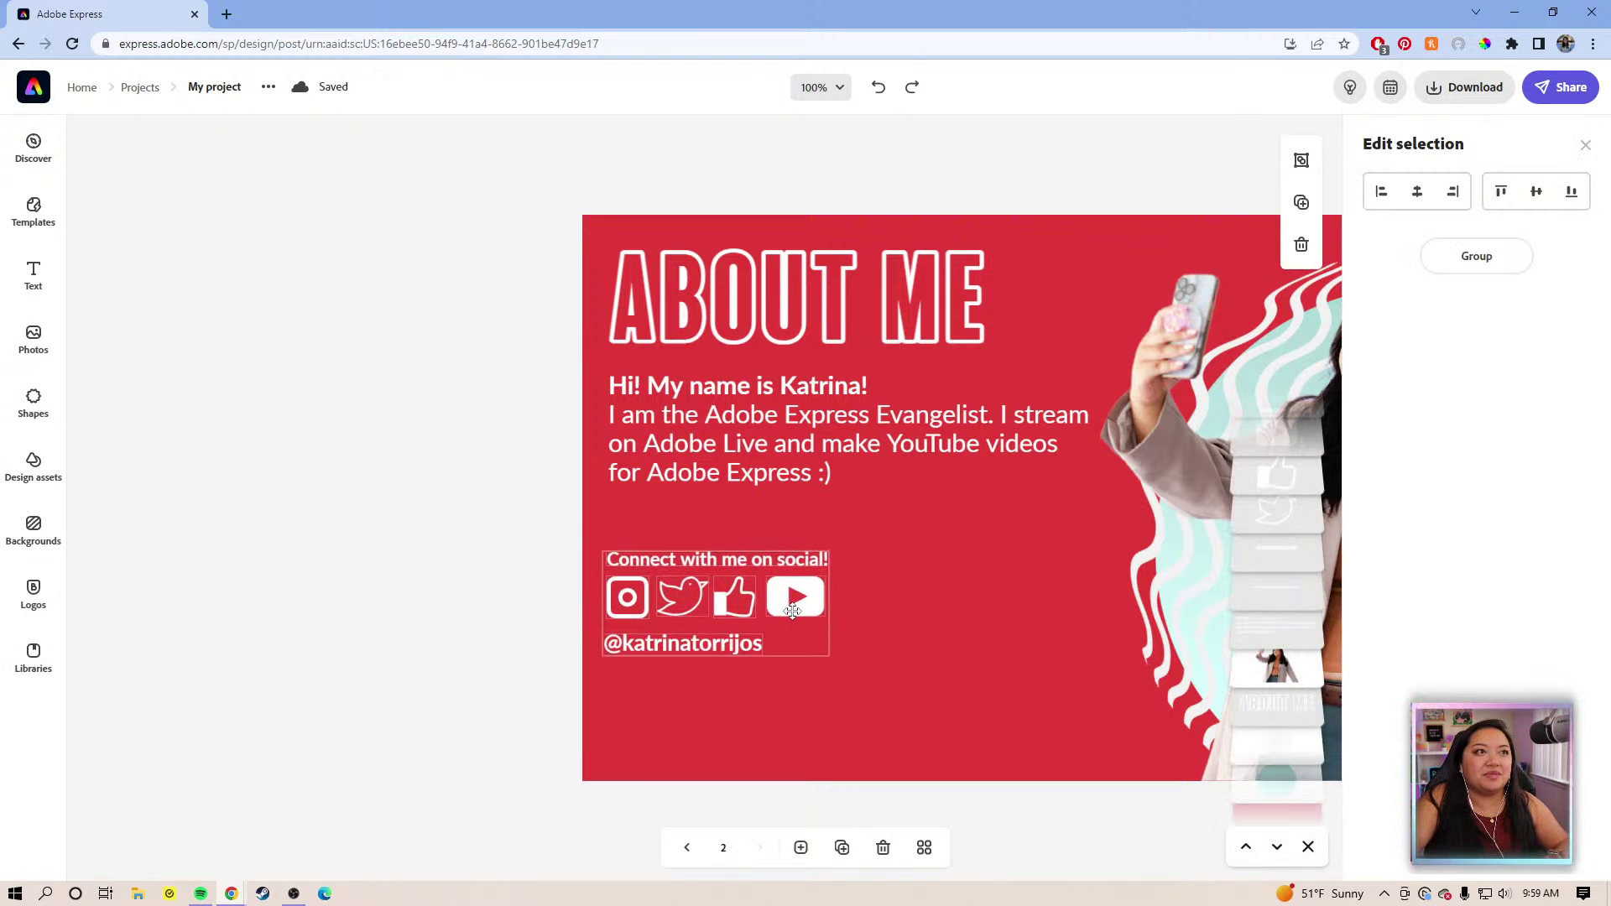
drag(794, 610, 797, 615)
click(427, 590)
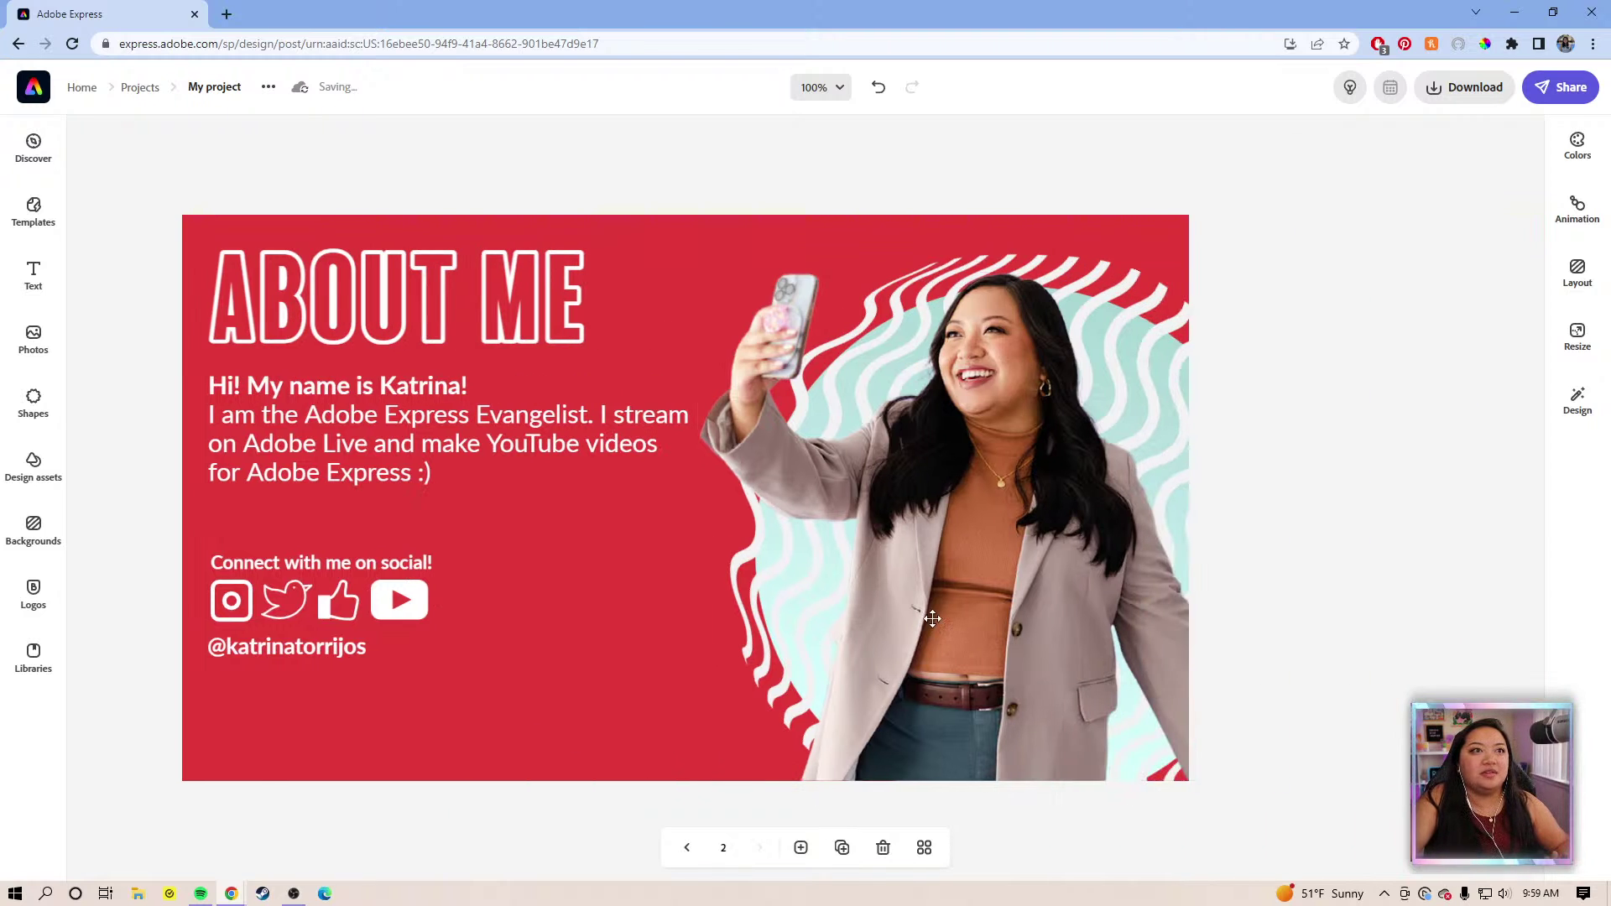
Delete the selfie photo from the About Me page and open the BRAND 2023 album from Lightroom for a replacement
click(933, 618)
key(Delete)
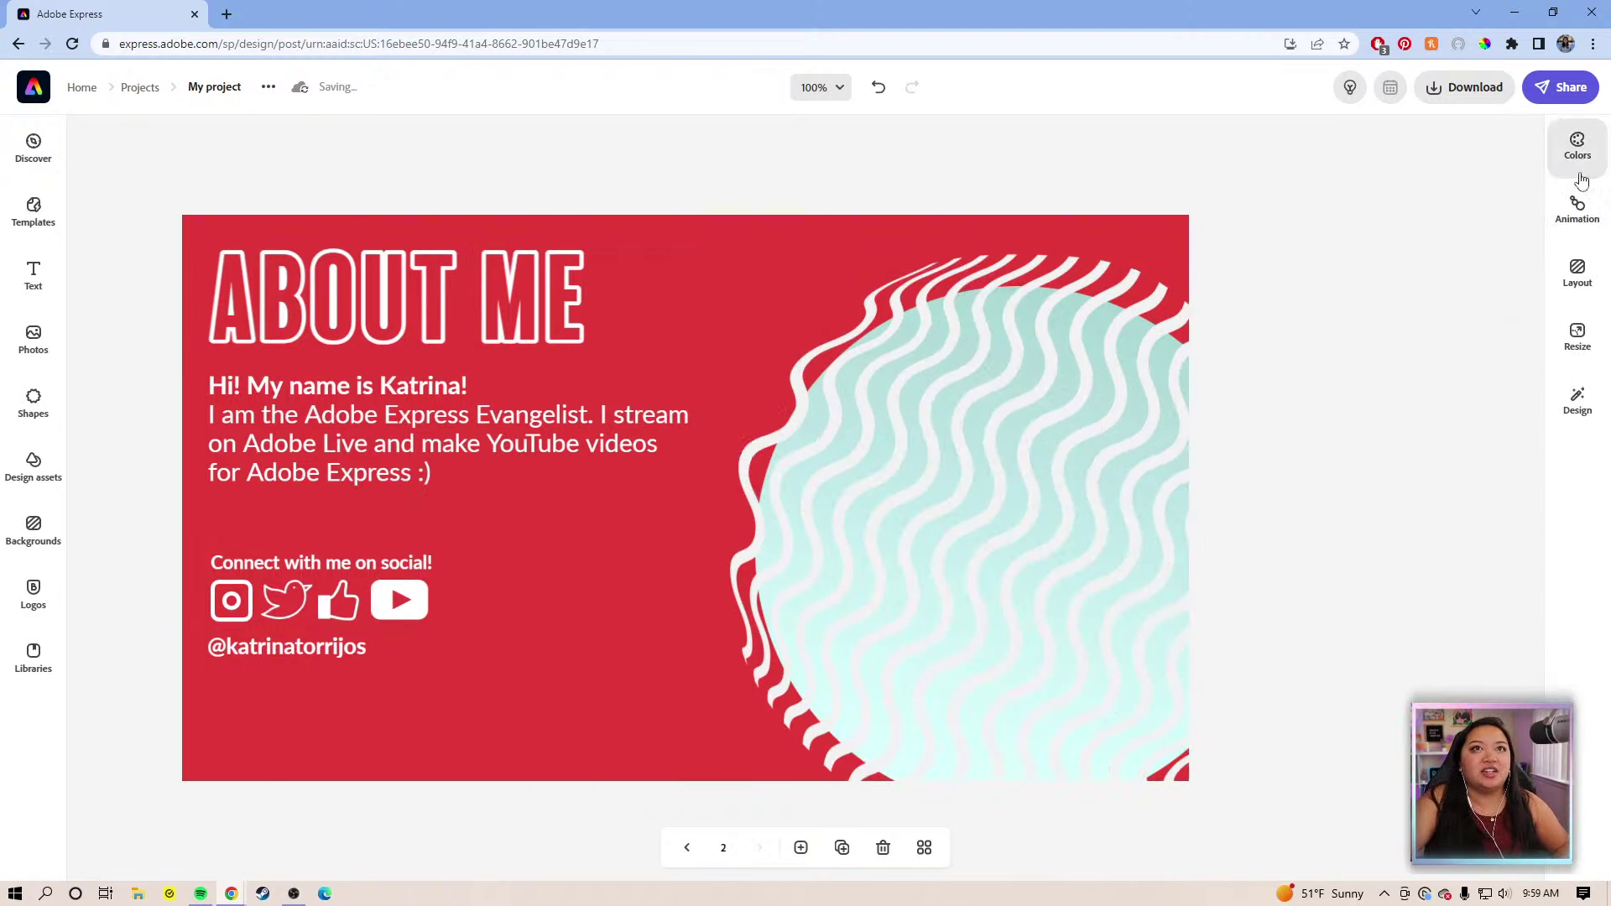
click(58, 342)
click(273, 193)
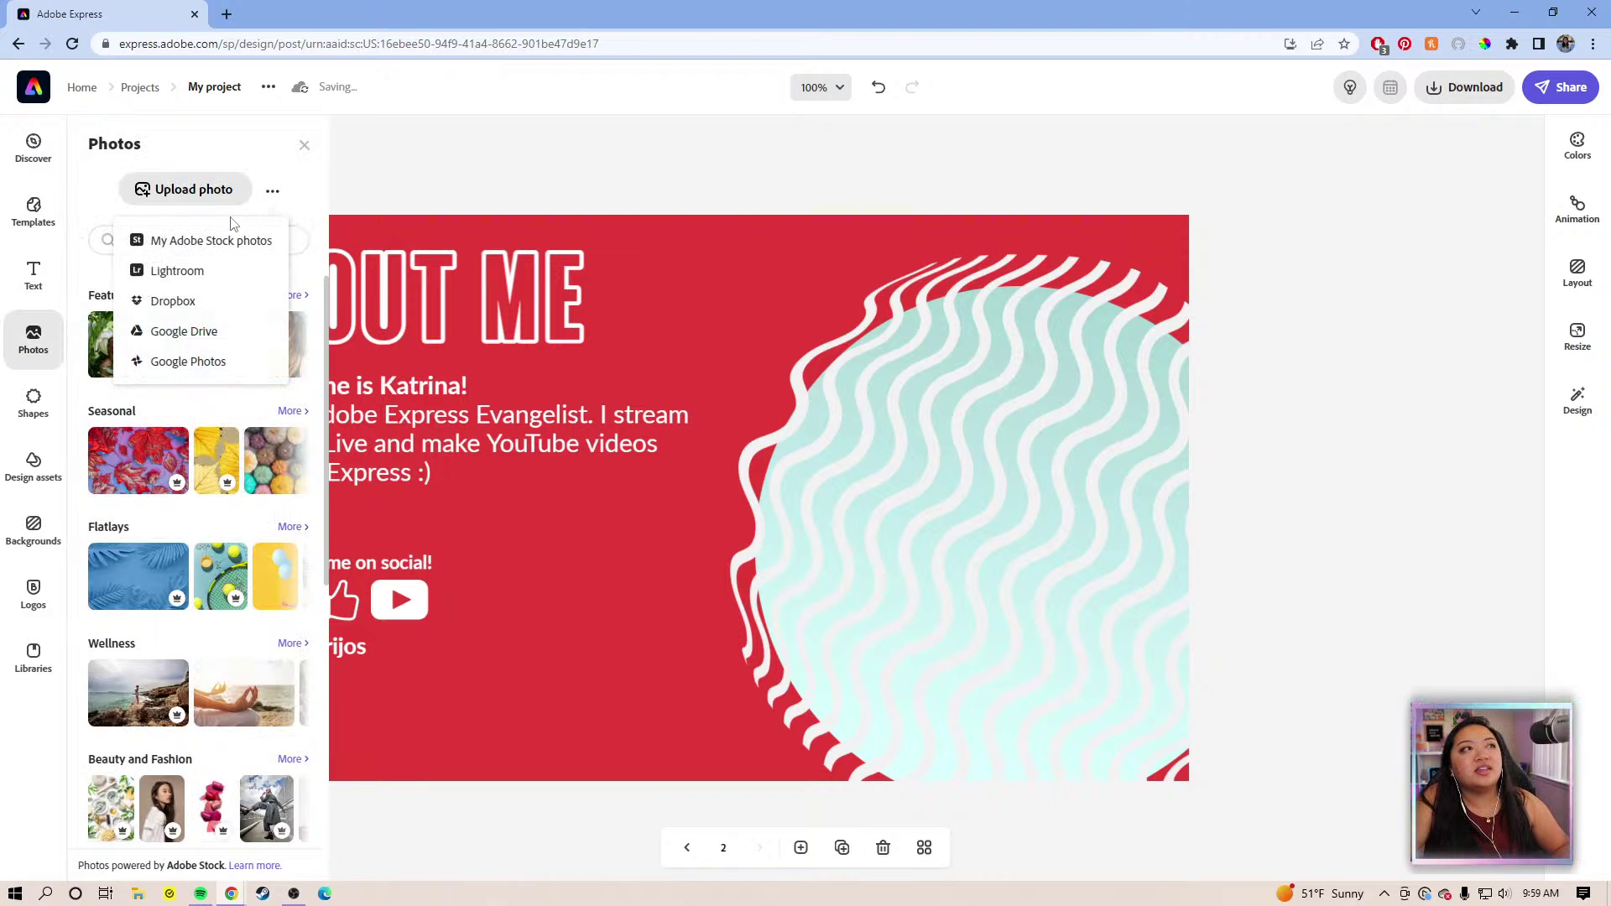
click(198, 269)
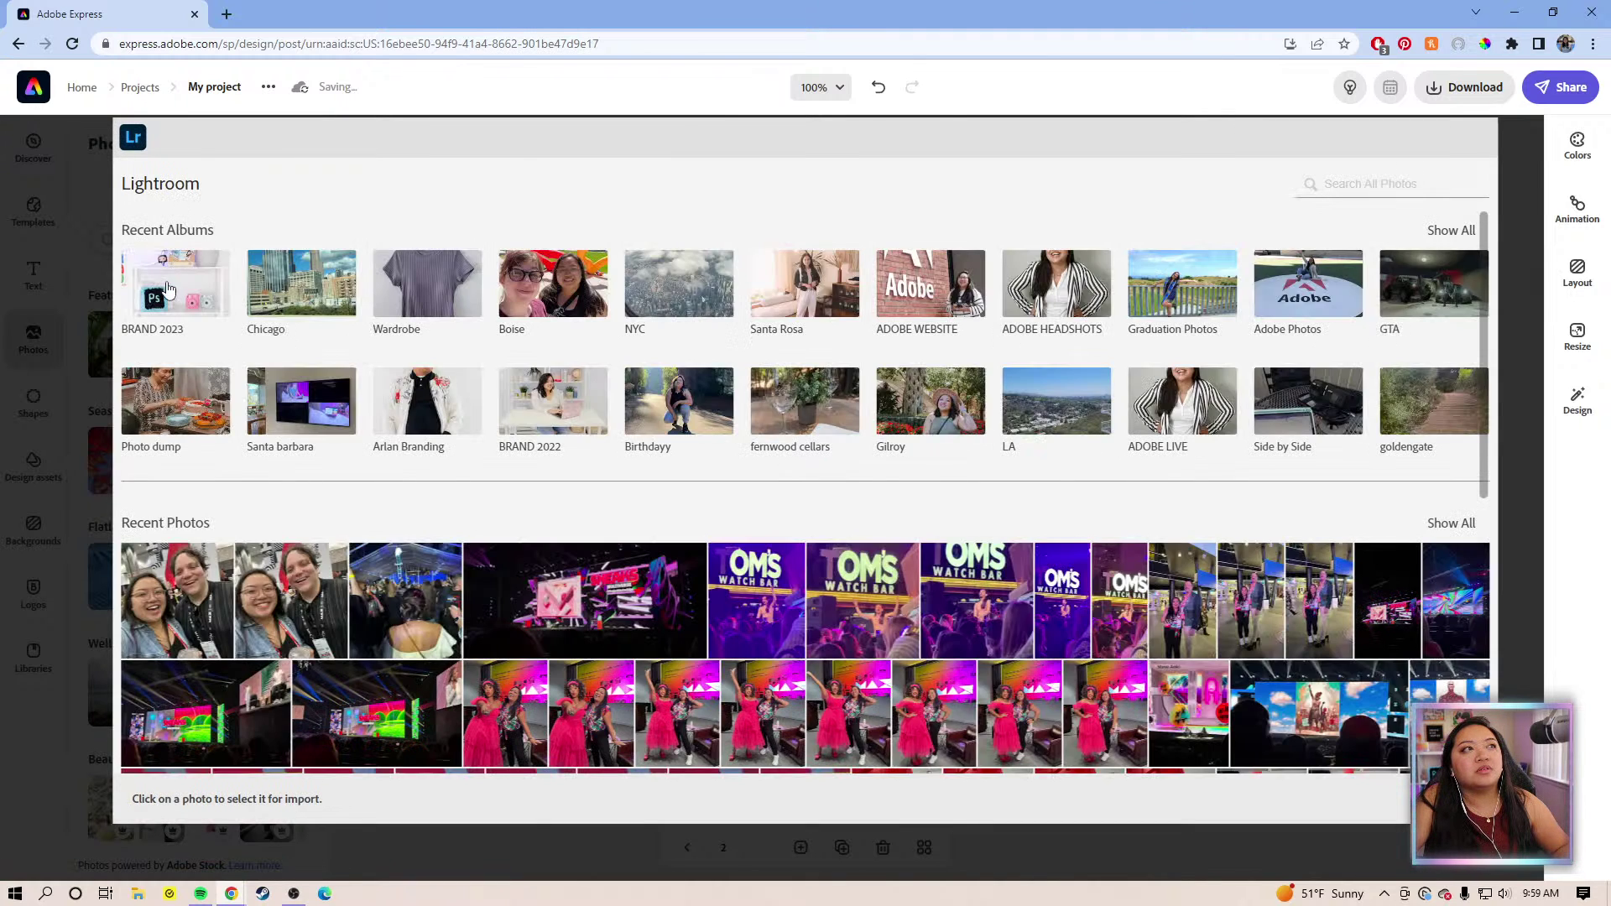
click(167, 288)
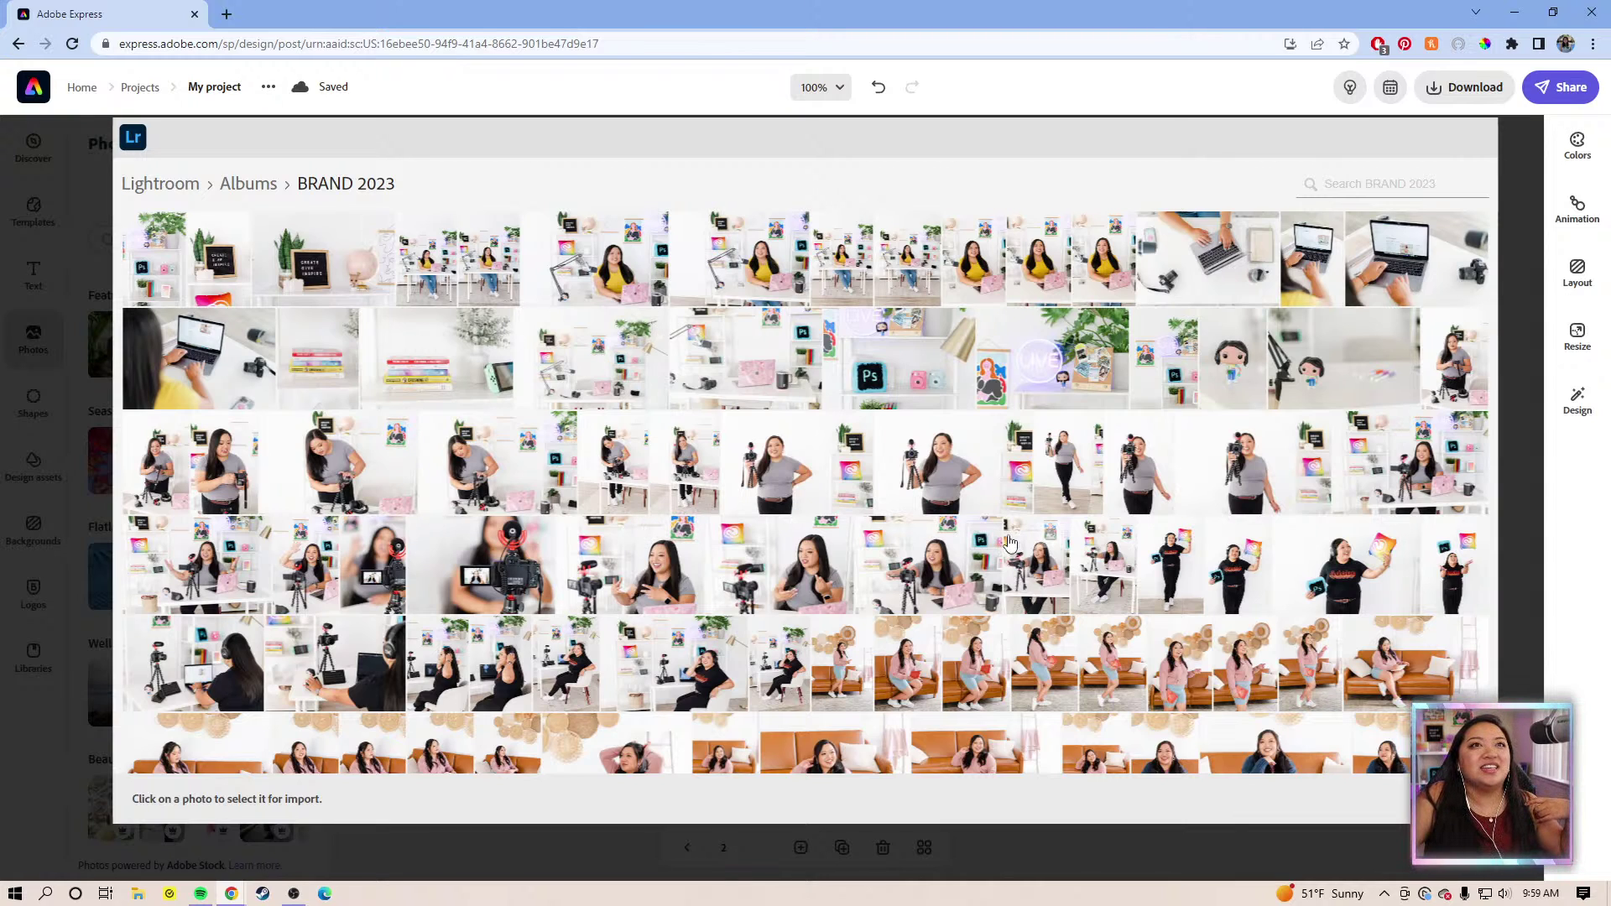
Import the photo of the woman in the black Adobe shirt tossing the Photoshop and Creative Cloud pillows
scroll(1033, 572, down, 1)
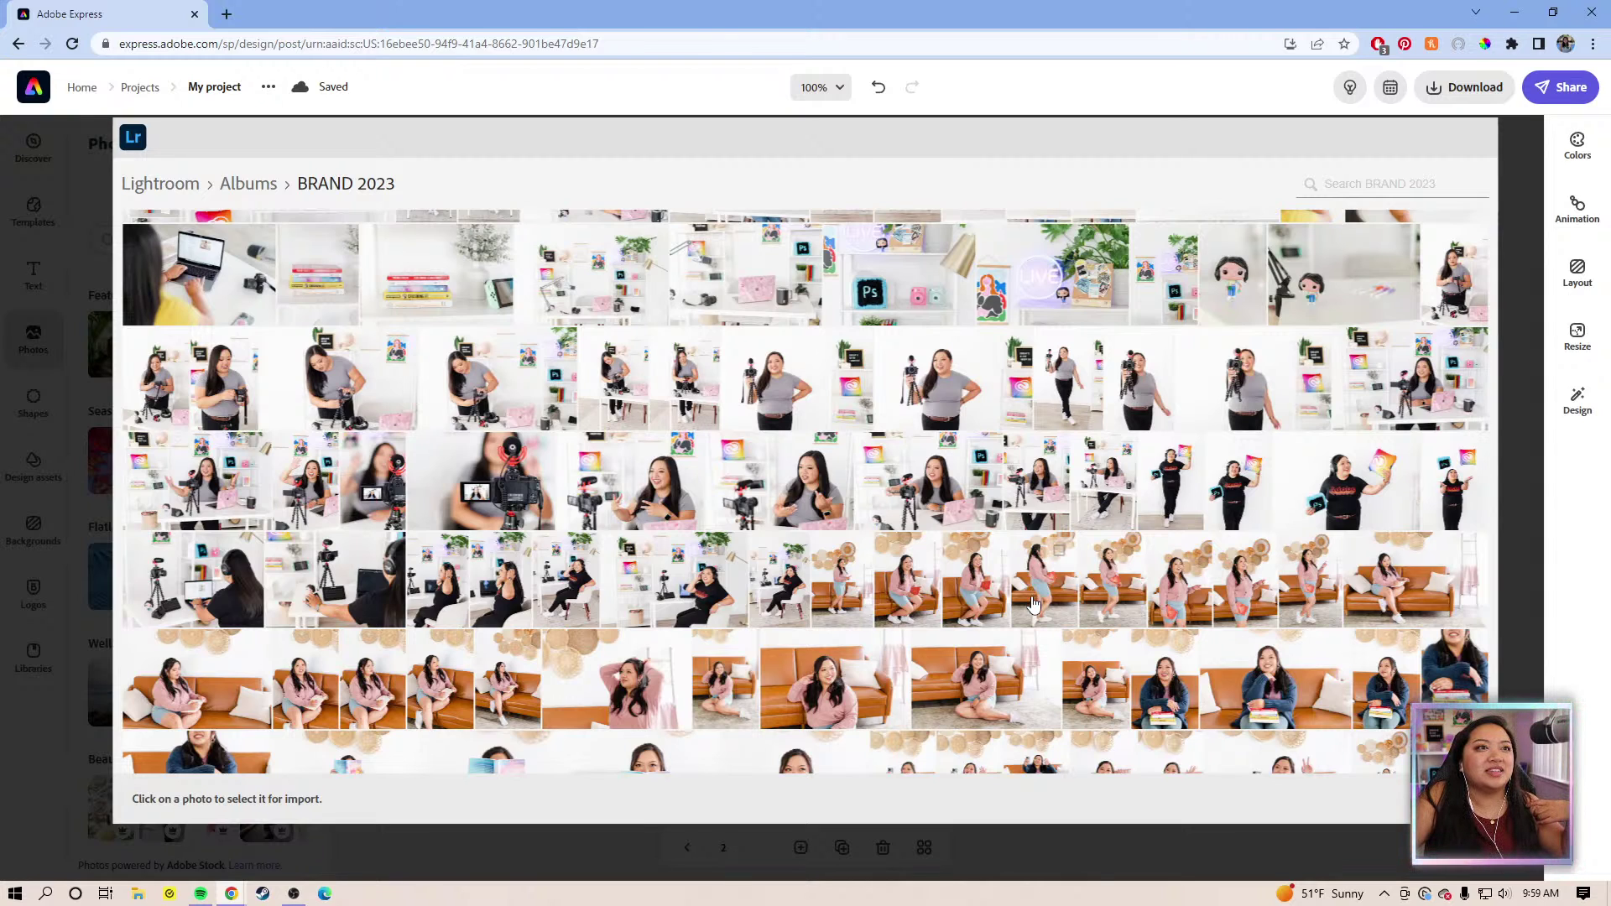
scroll(1034, 604, down, 2)
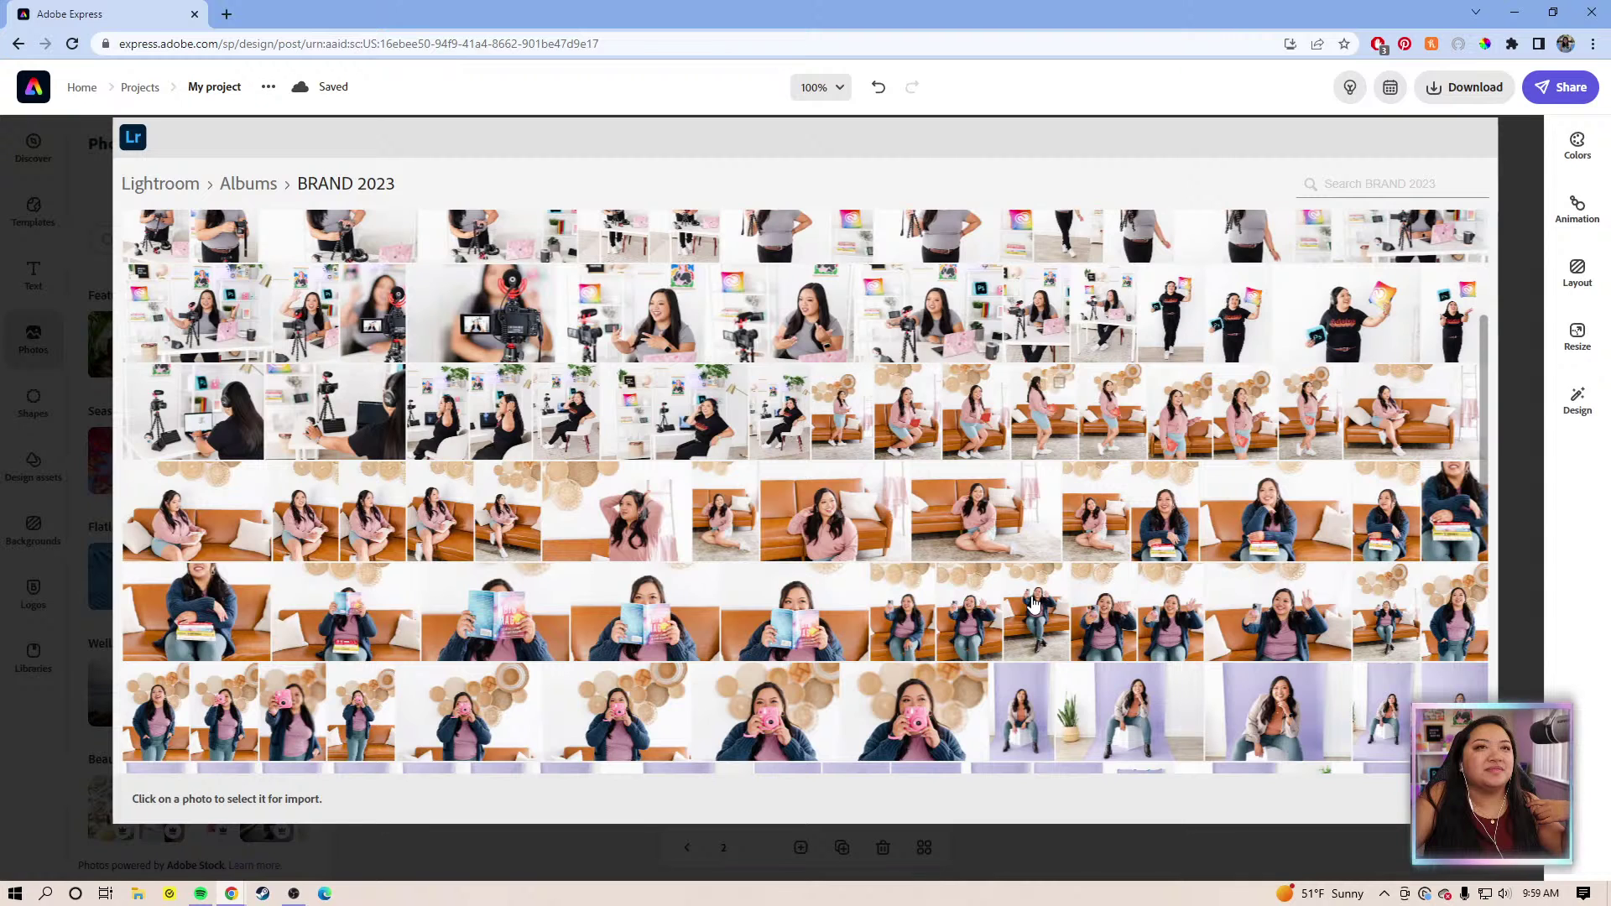
scroll(1034, 604, down, 1)
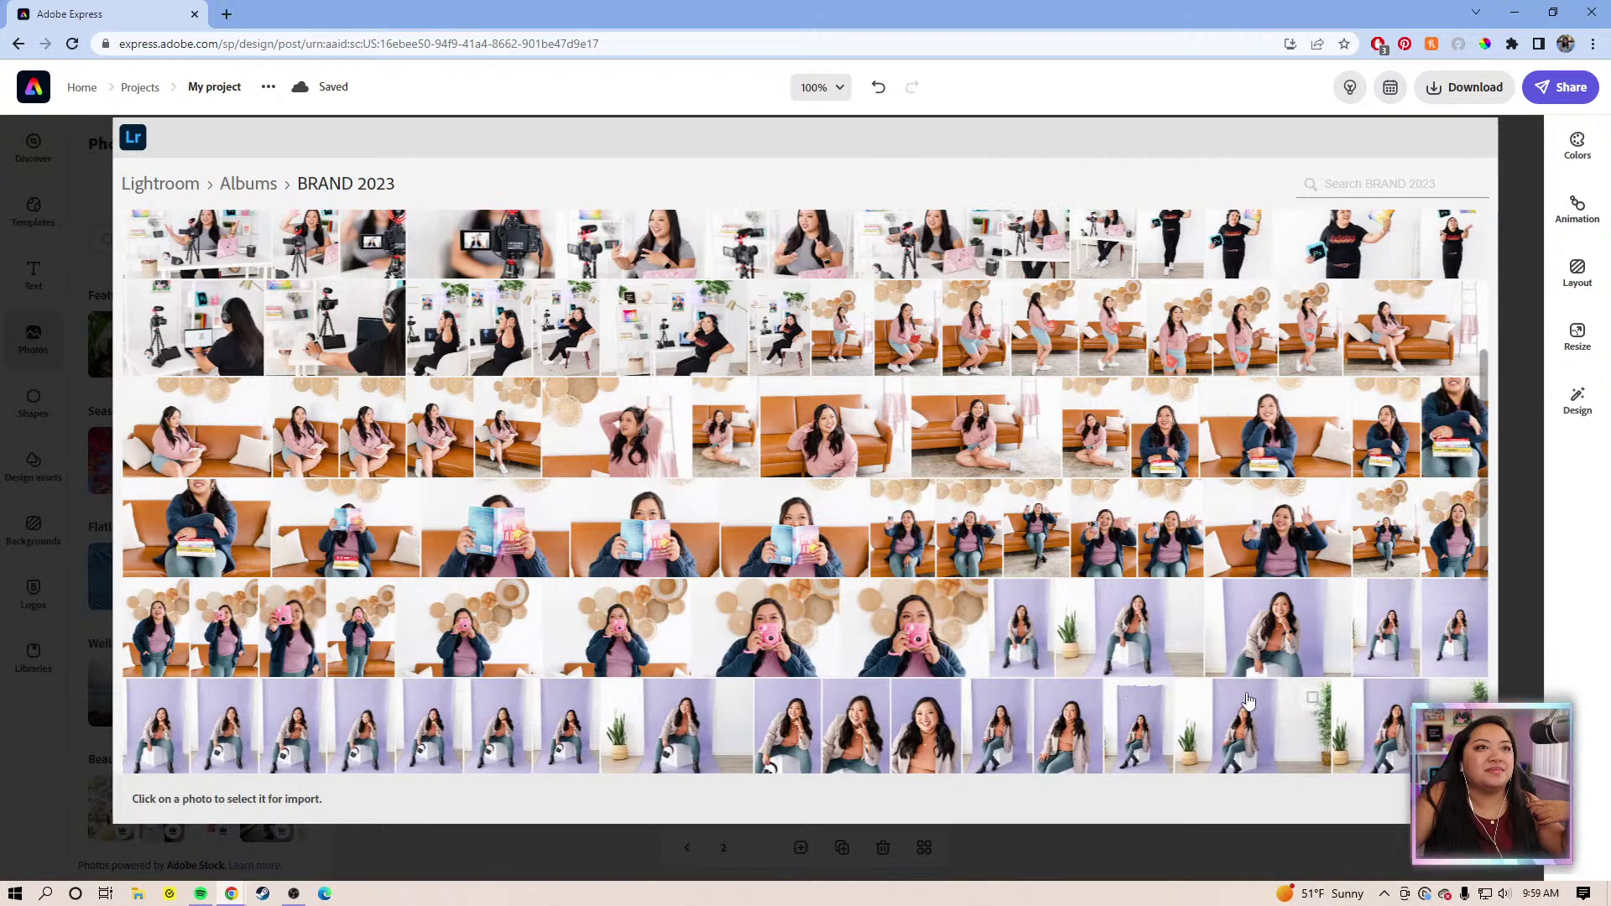
scroll(1248, 700, up, 2)
scroll(1248, 700, up, 1)
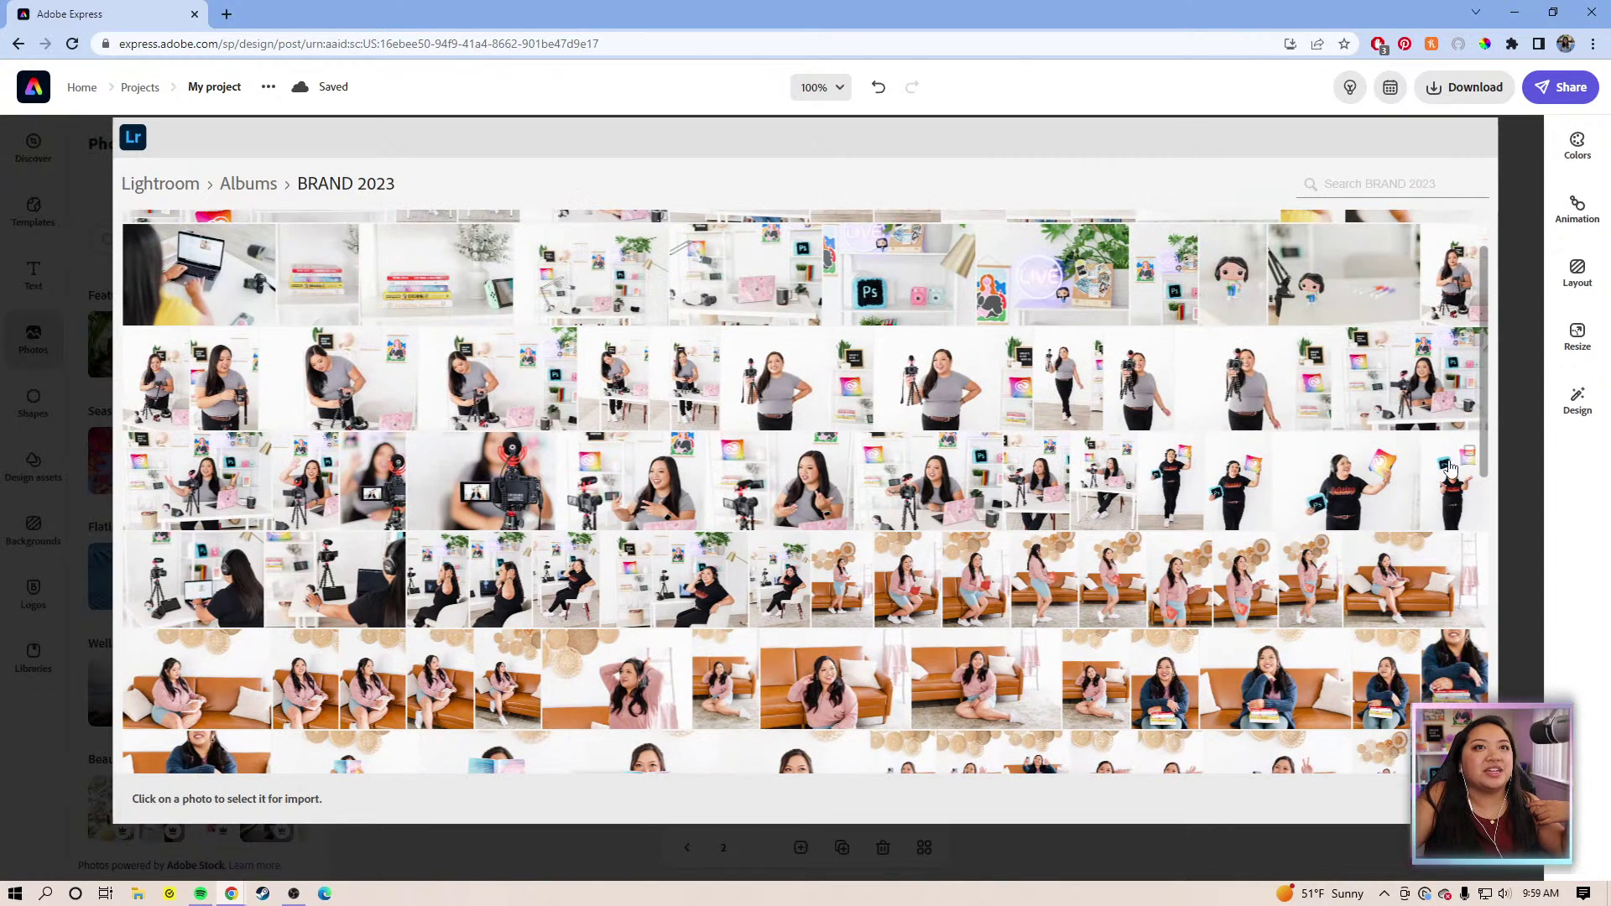
click(1458, 516)
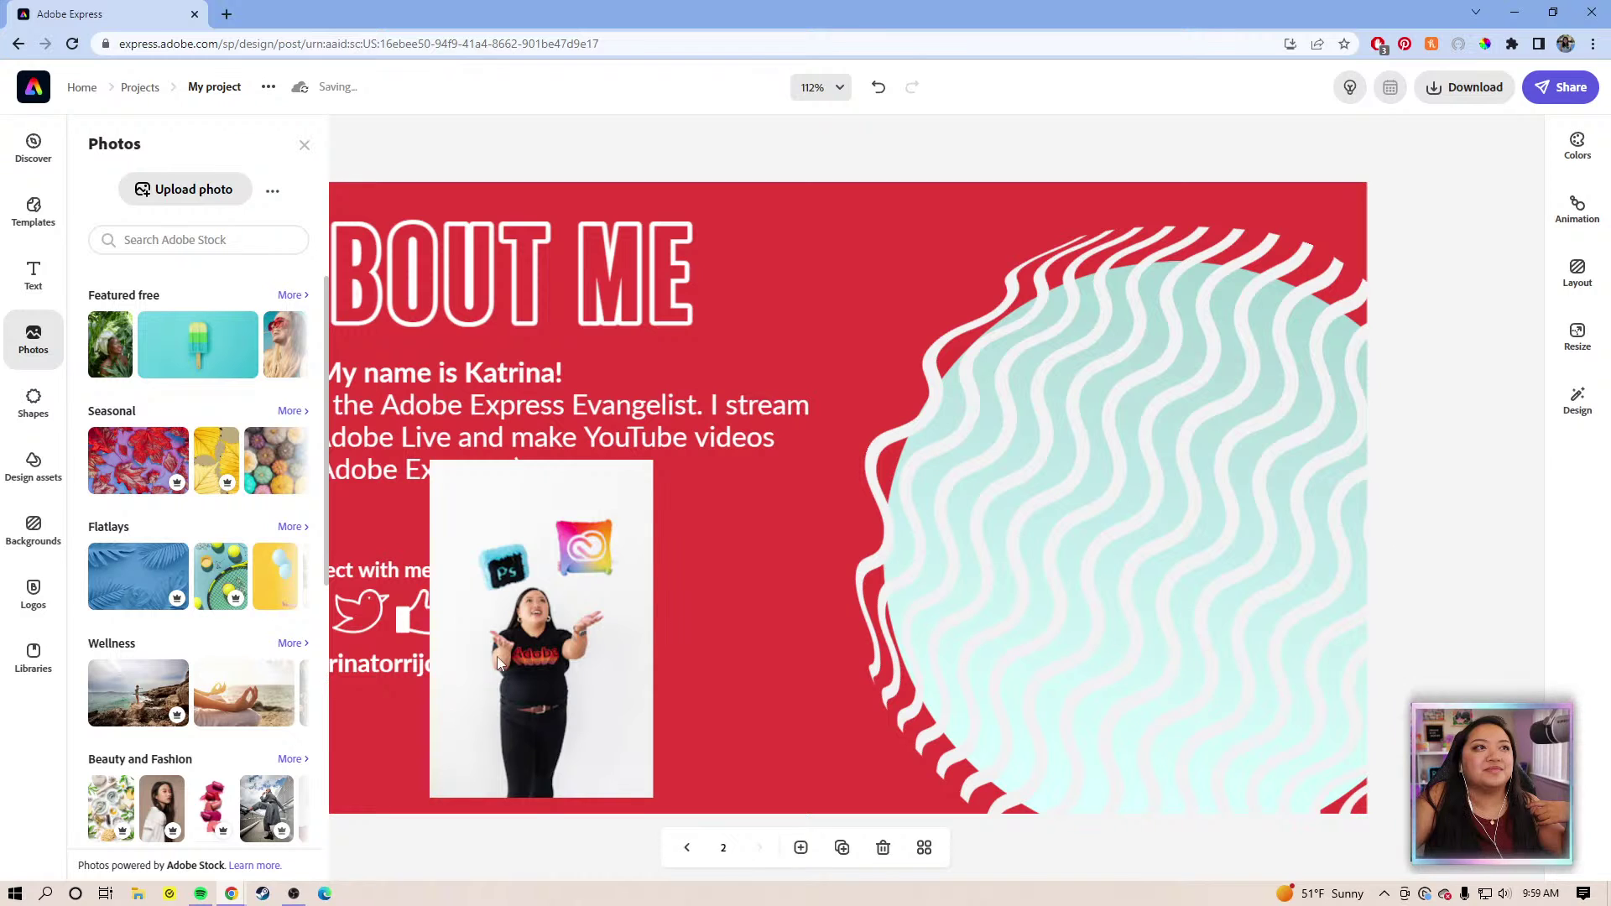
Place the imported photo over the mint circle and remove its background
drag(499, 663, 1037, 619)
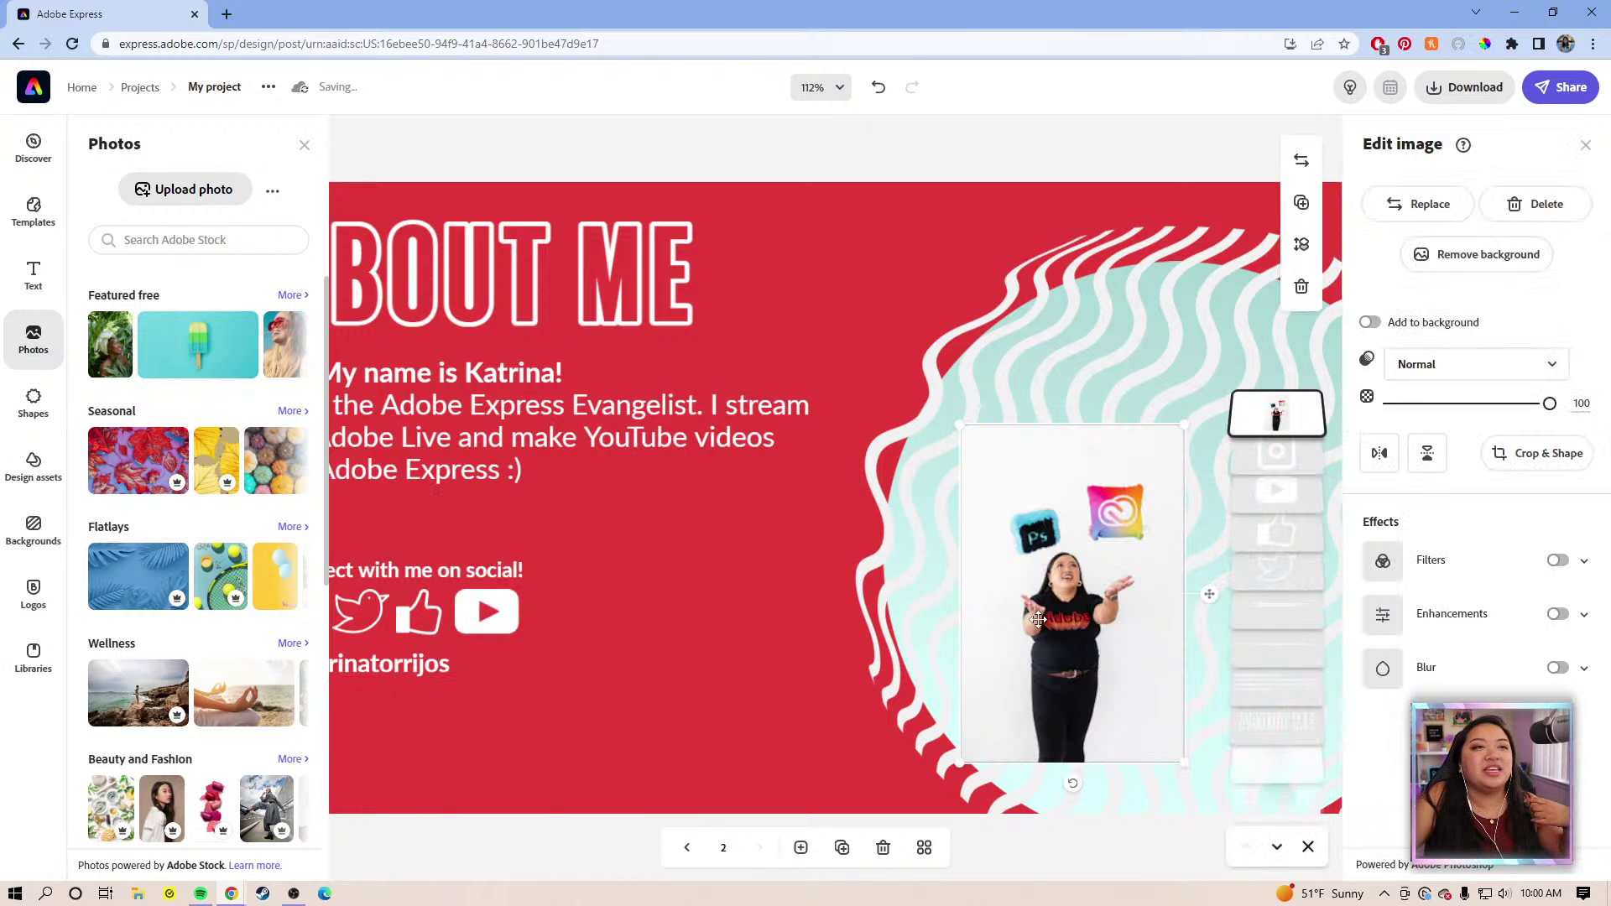
click(1519, 268)
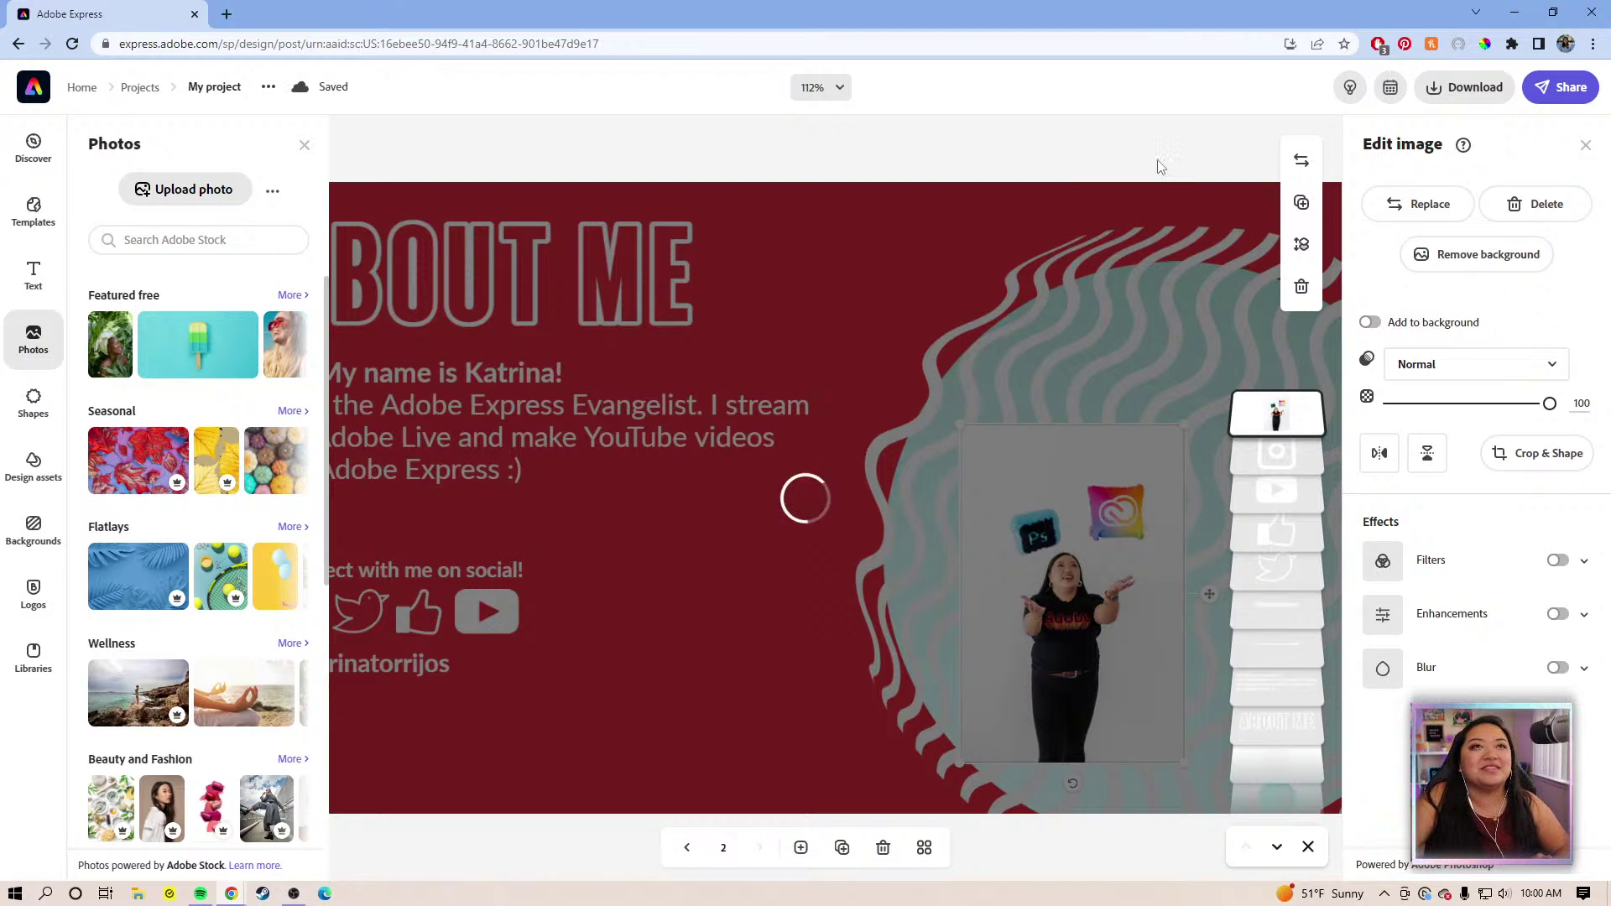
click(1579, 149)
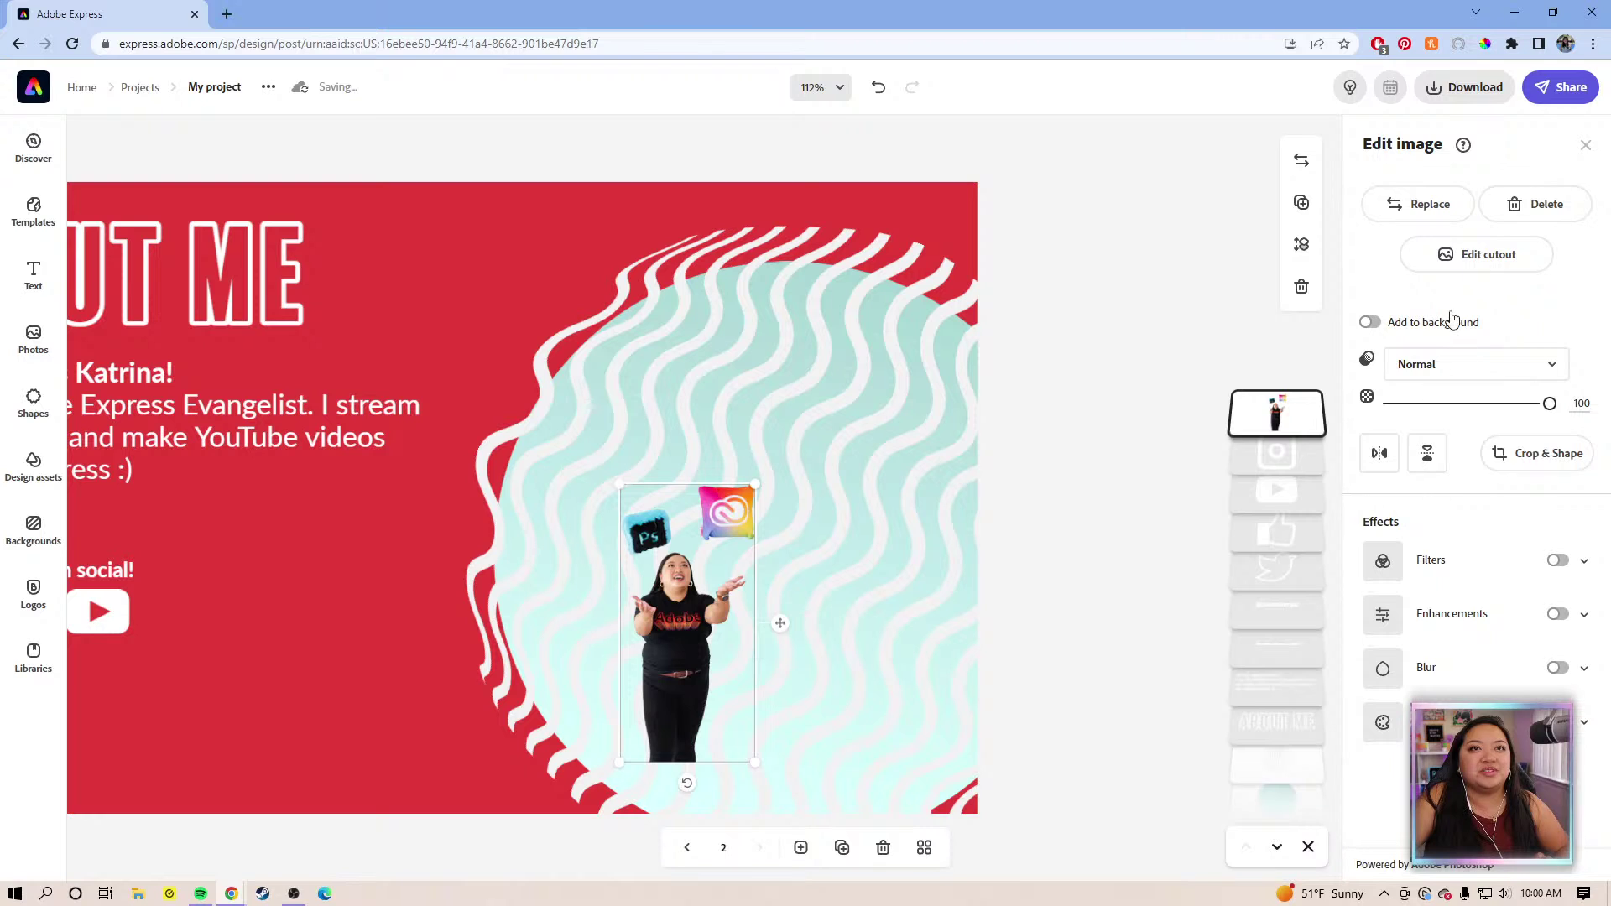
Crop the cutout with the Freeform option, cutting the legs off just below the shirt graphic
click(1533, 453)
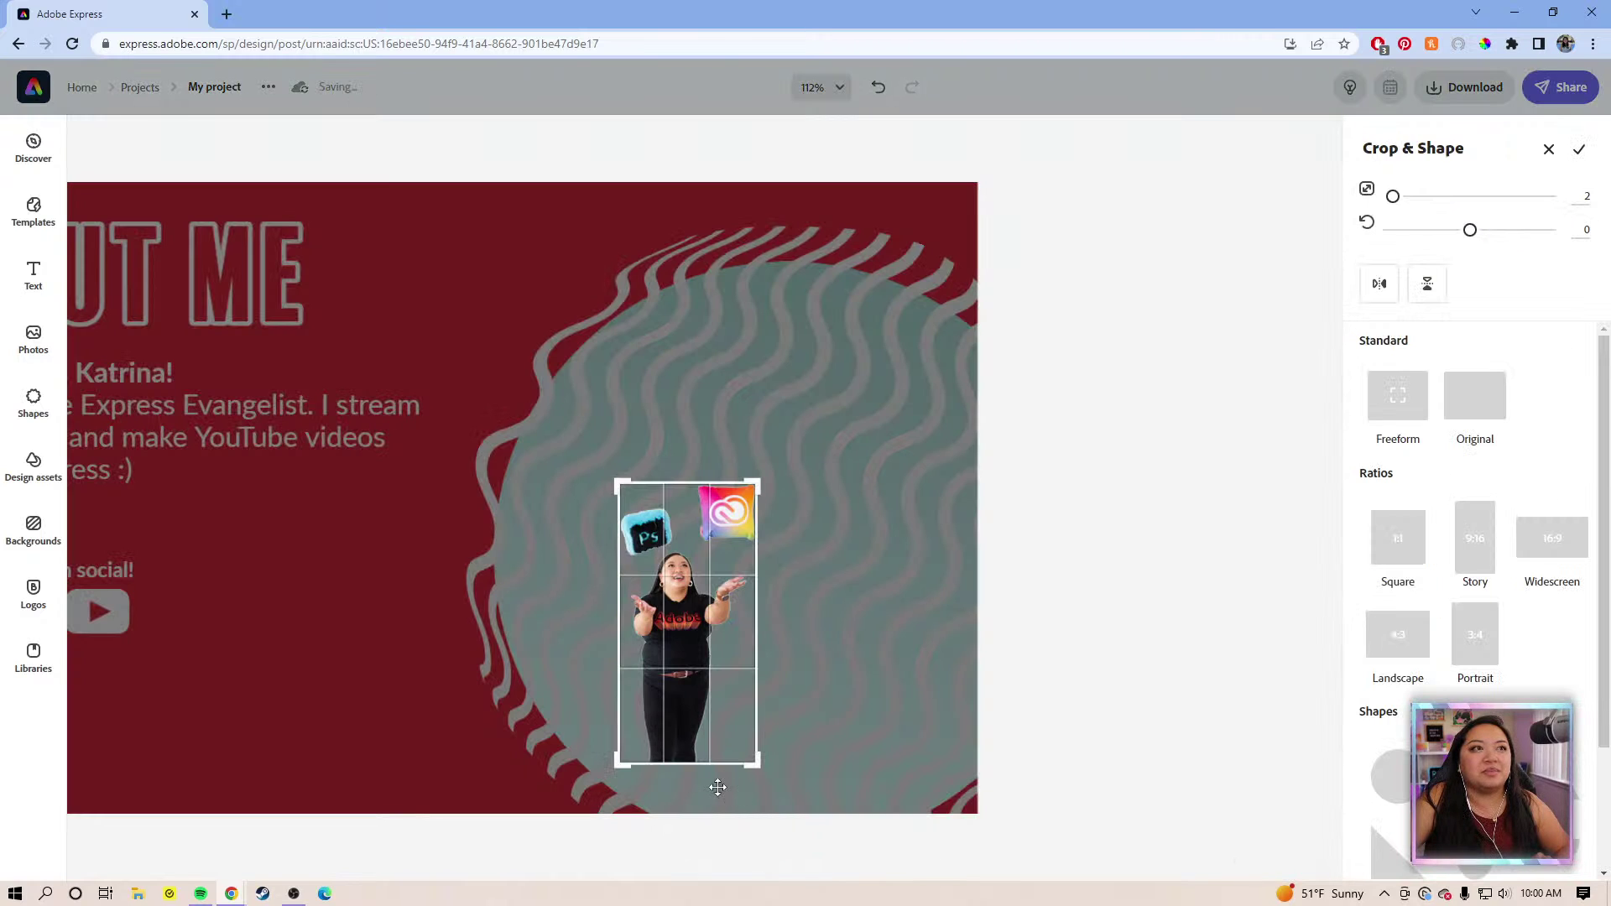
click(1394, 394)
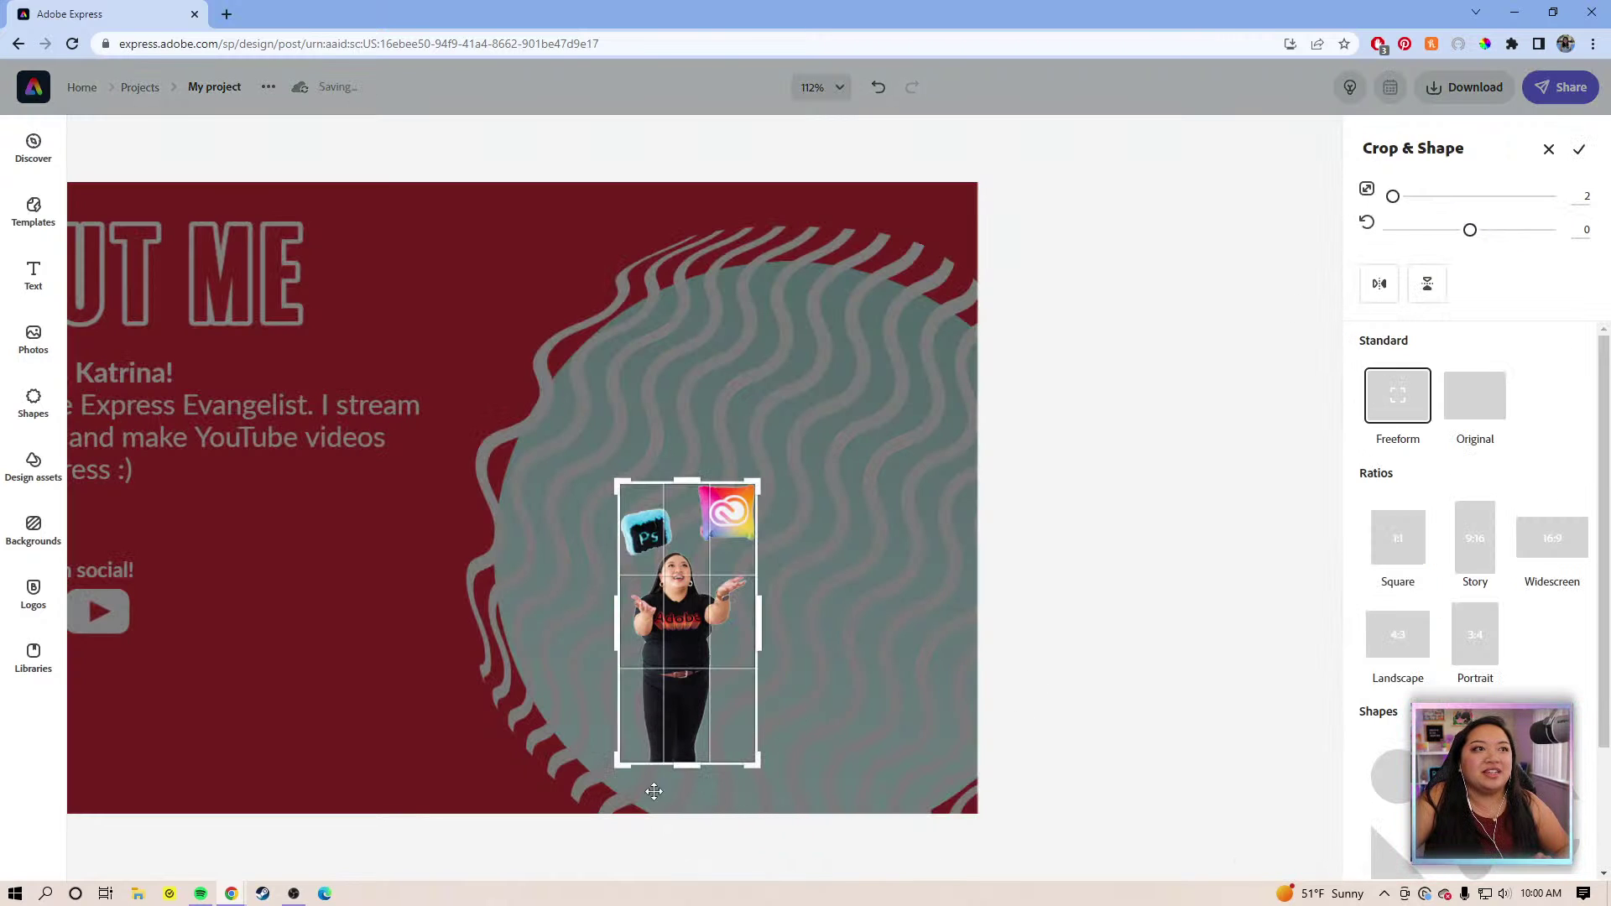
drag(701, 763, 713, 651)
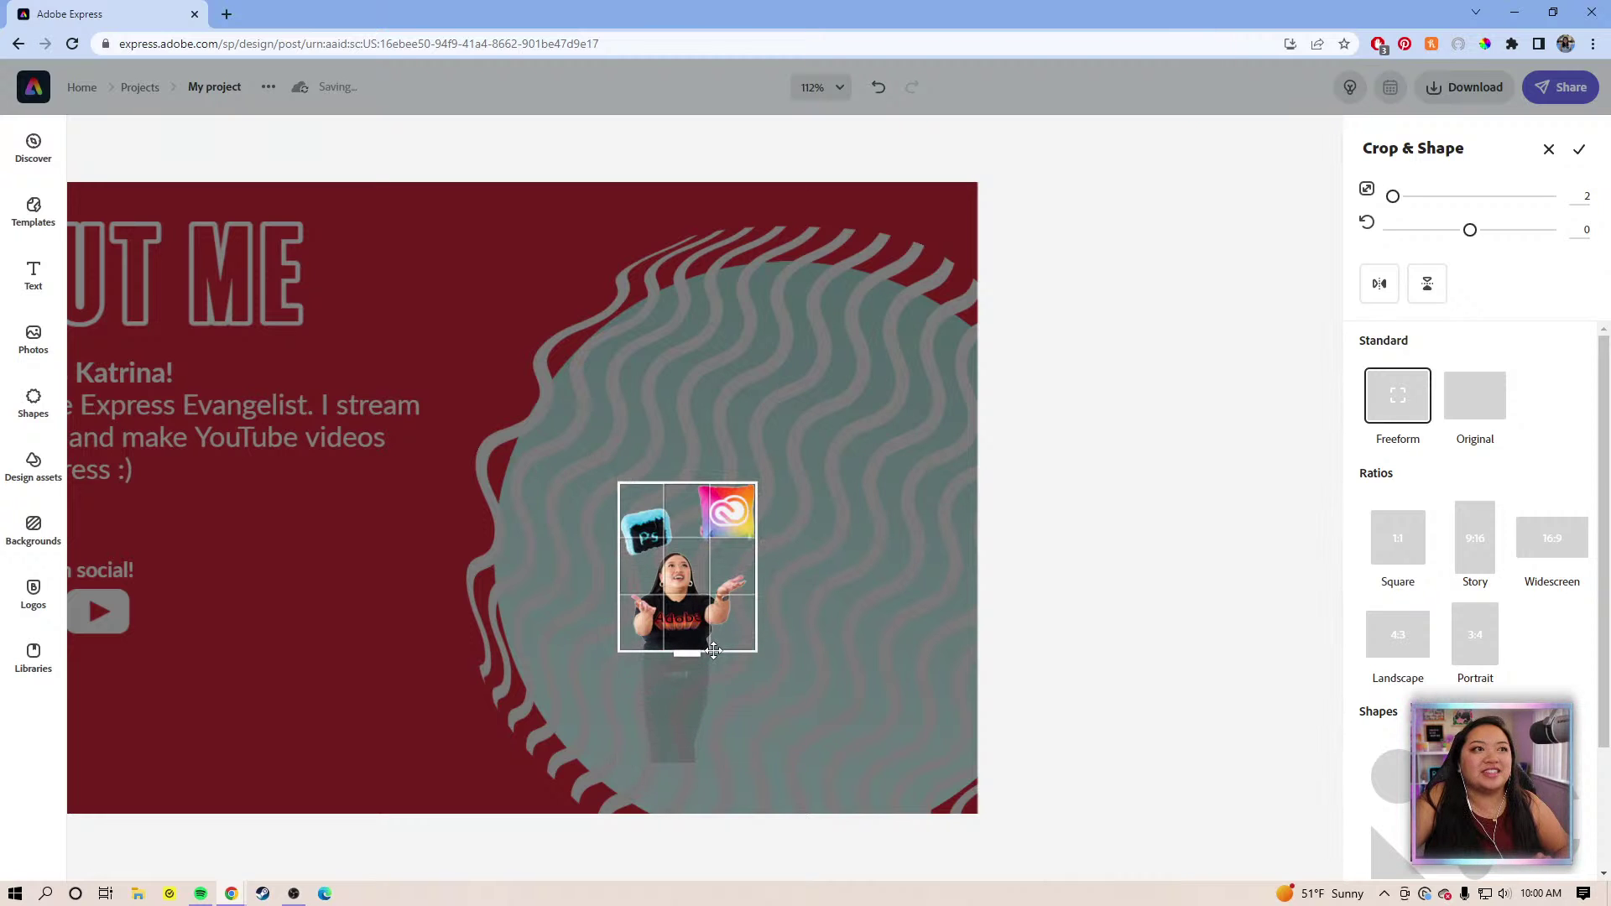
click(1579, 150)
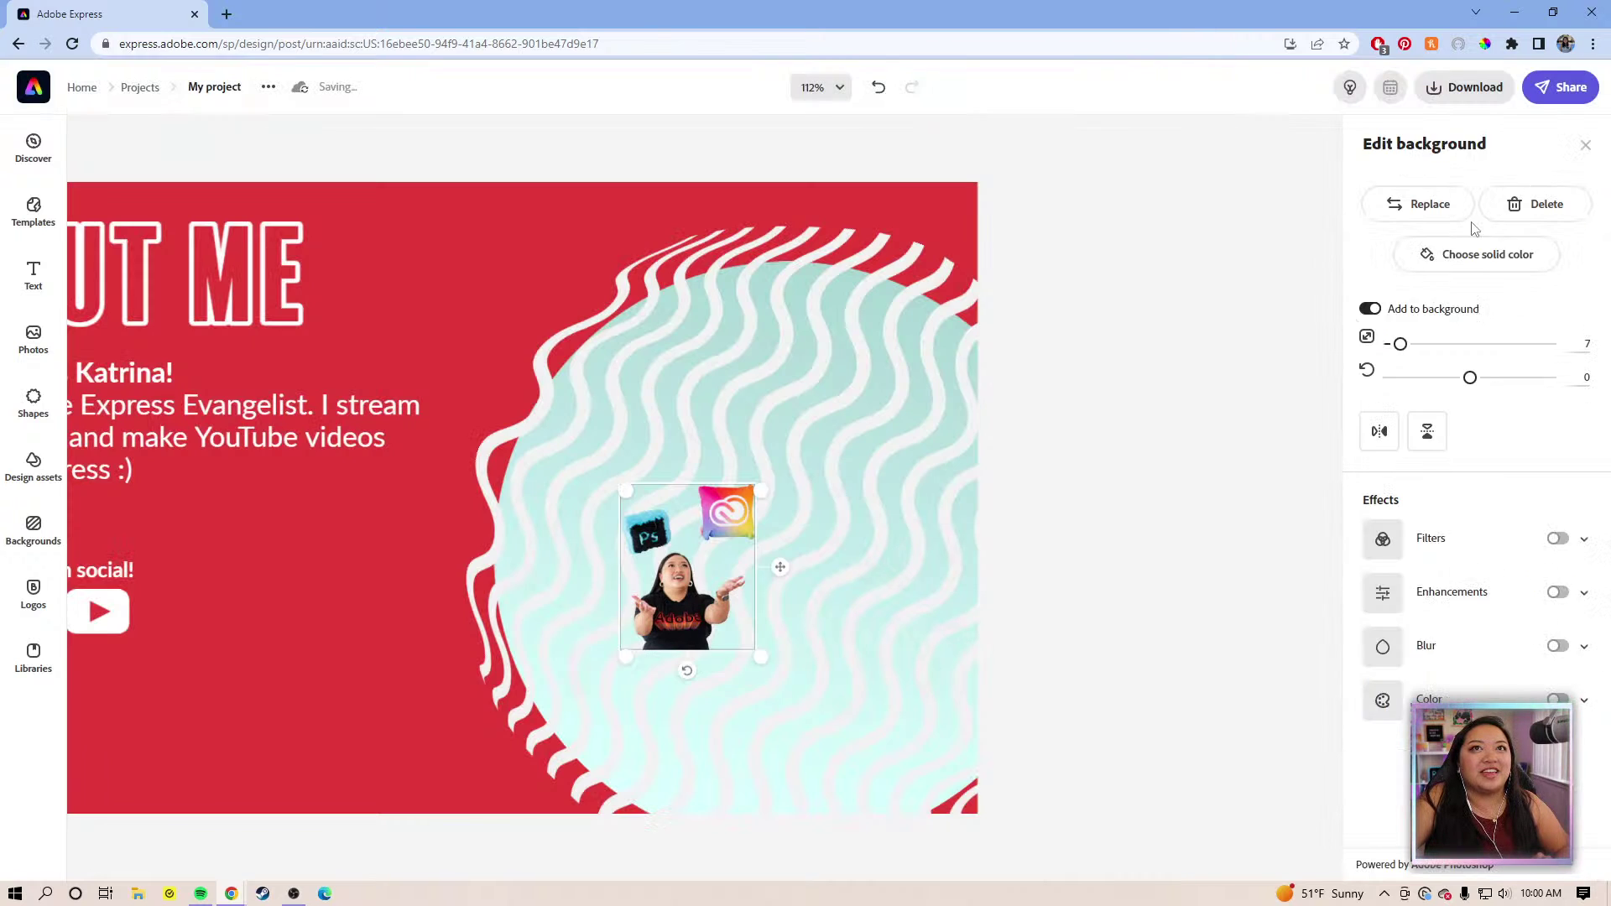
drag(678, 597, 809, 642)
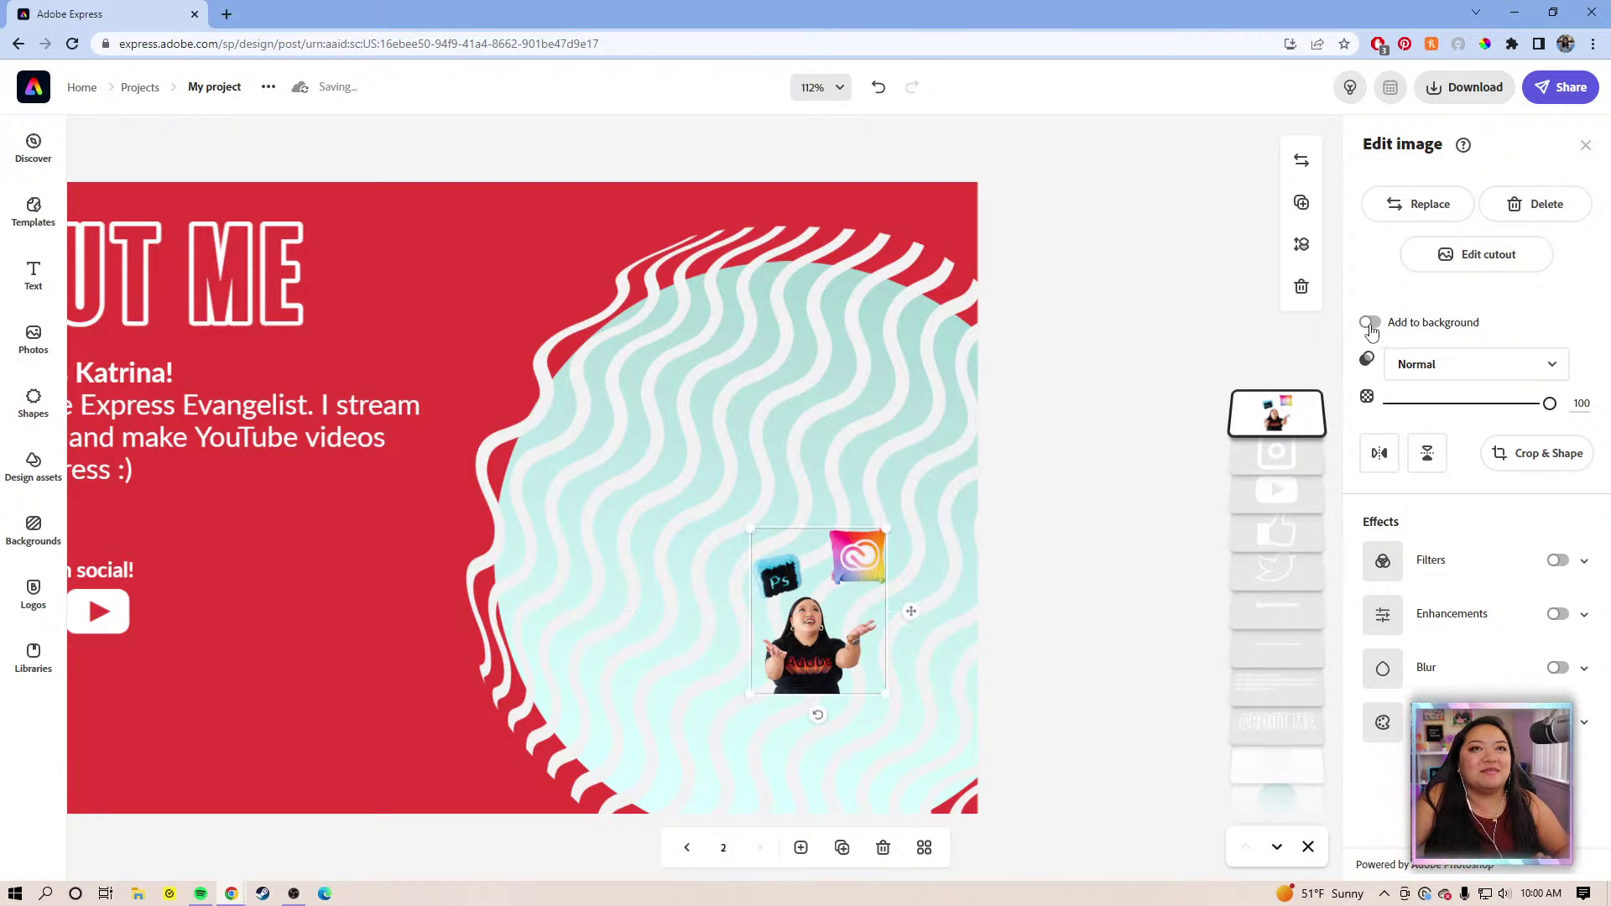
drag(797, 653, 599, 541)
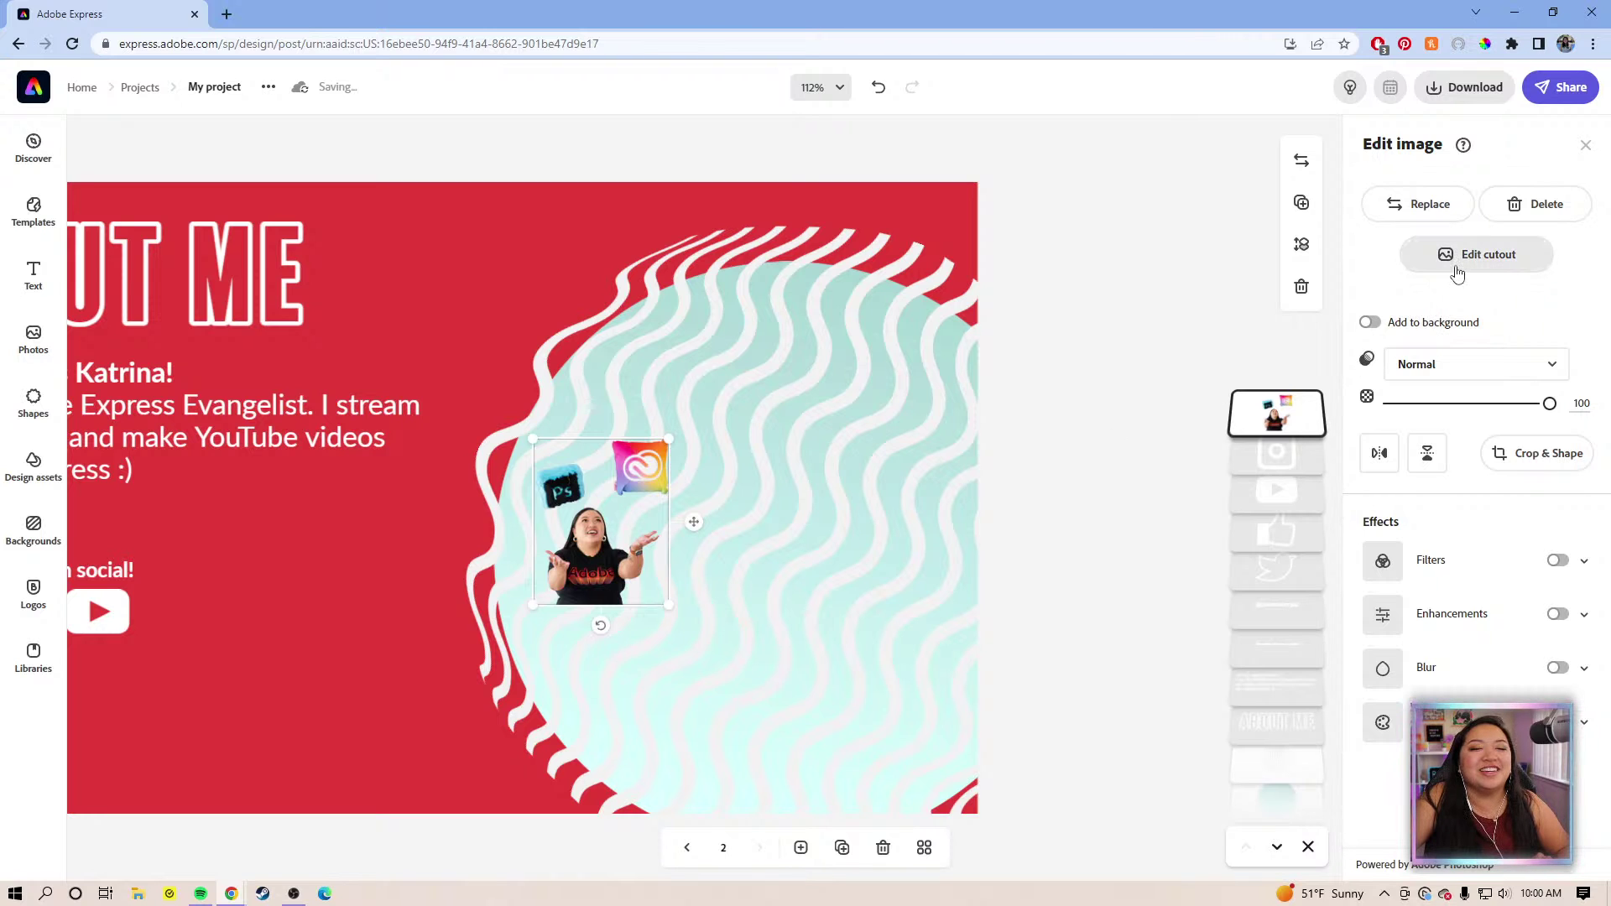
click(1436, 282)
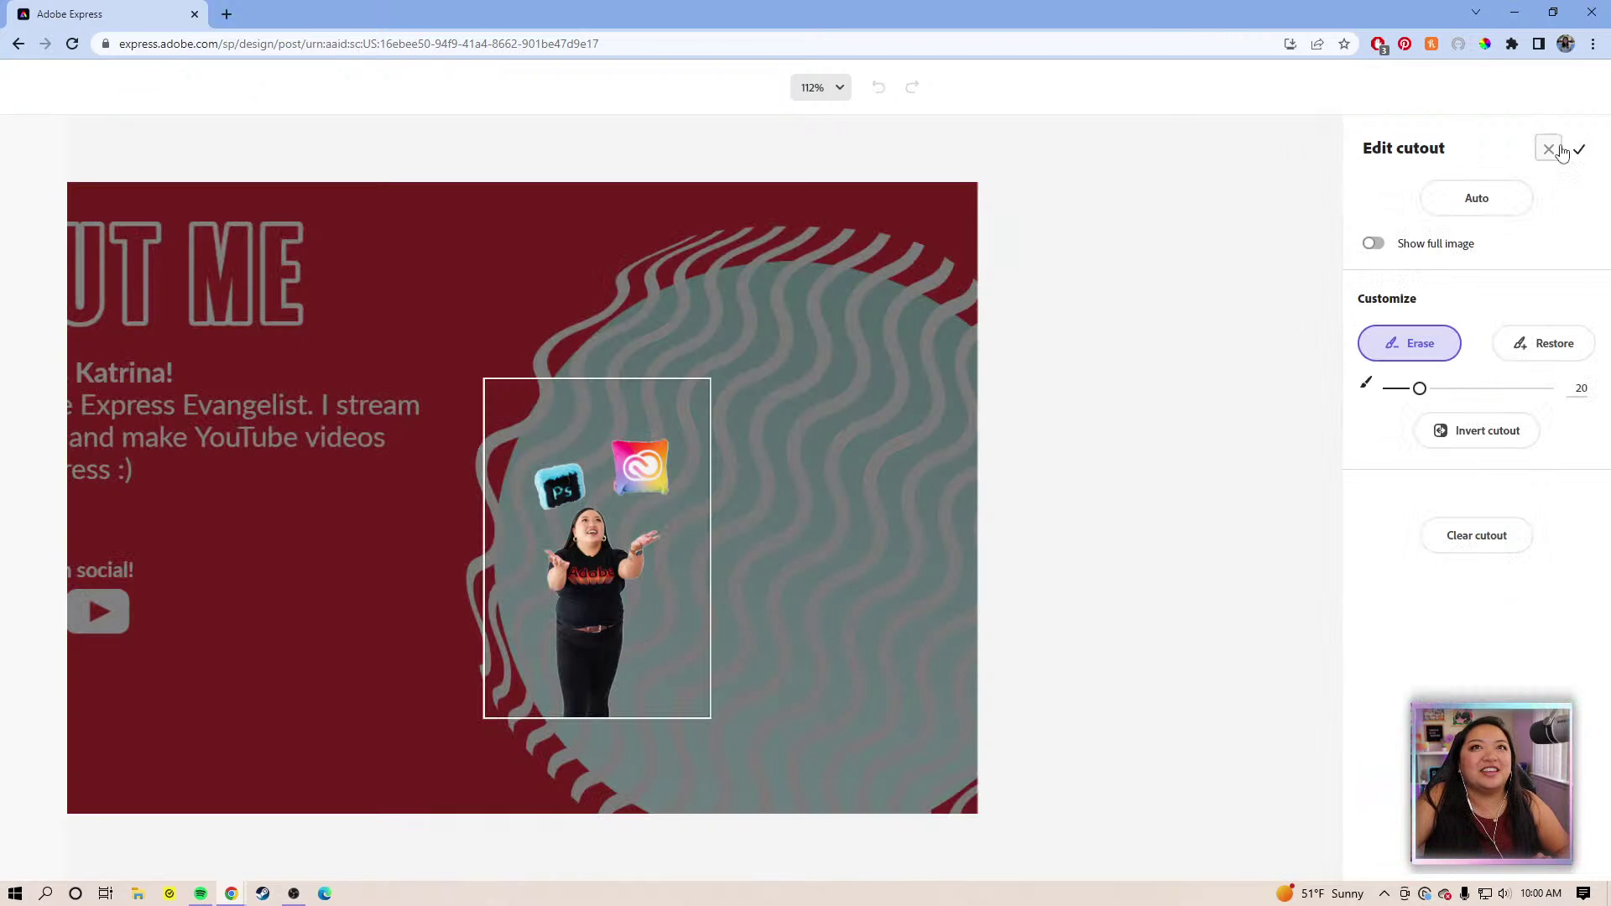
click(1577, 149)
Extend the cutout's crop downward to include the full shirt and the belt
click(1512, 458)
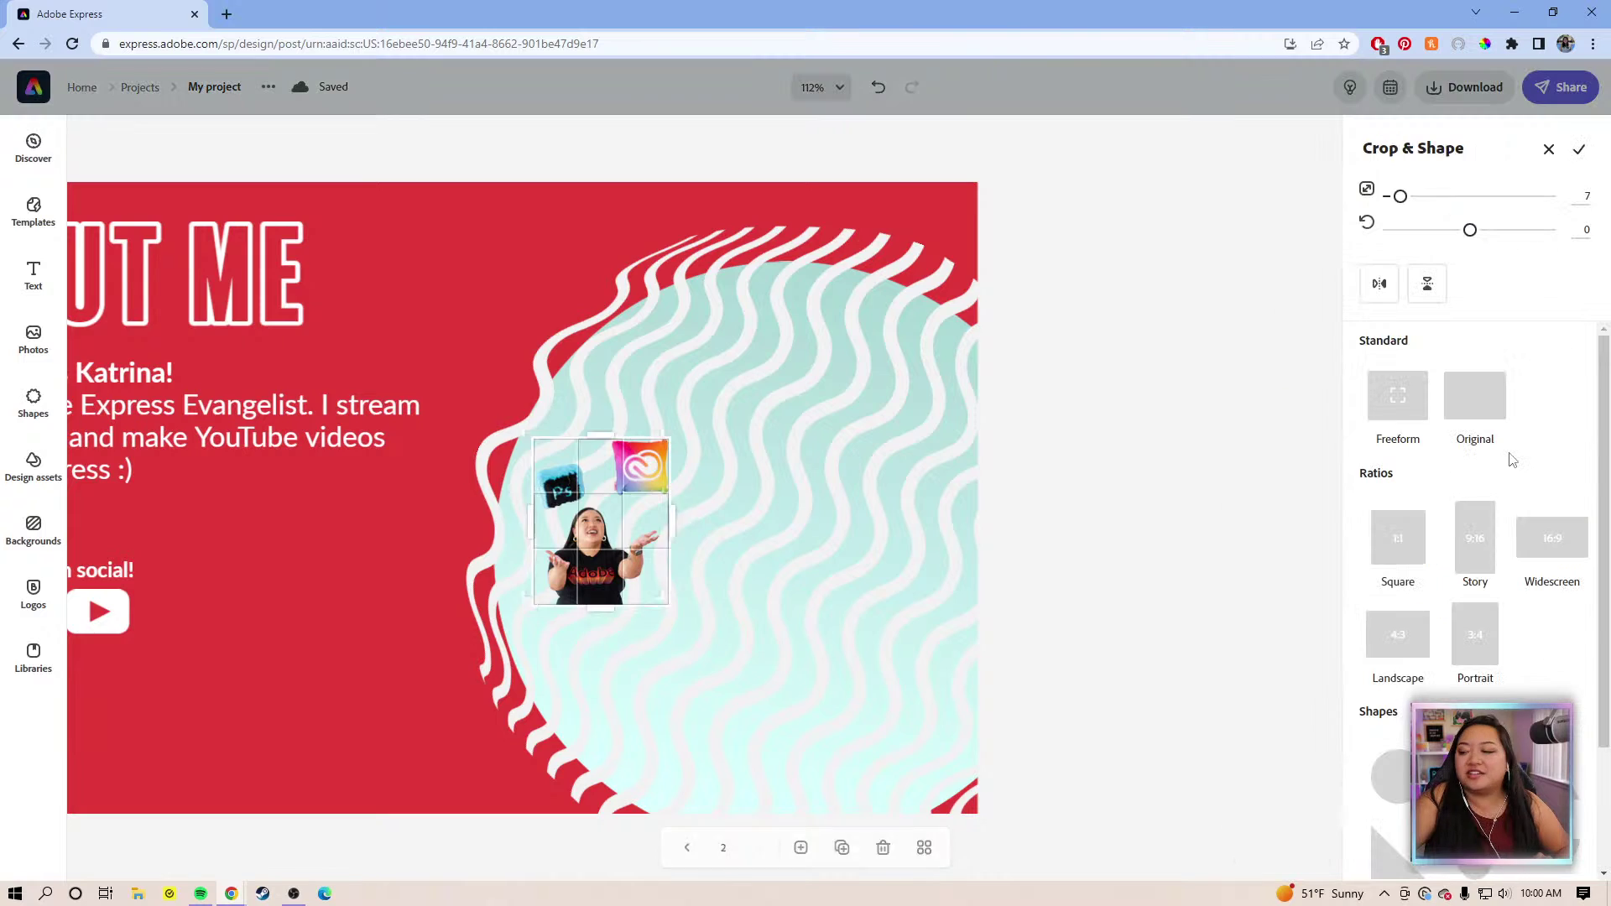
drag(596, 615, 585, 746)
click(1579, 150)
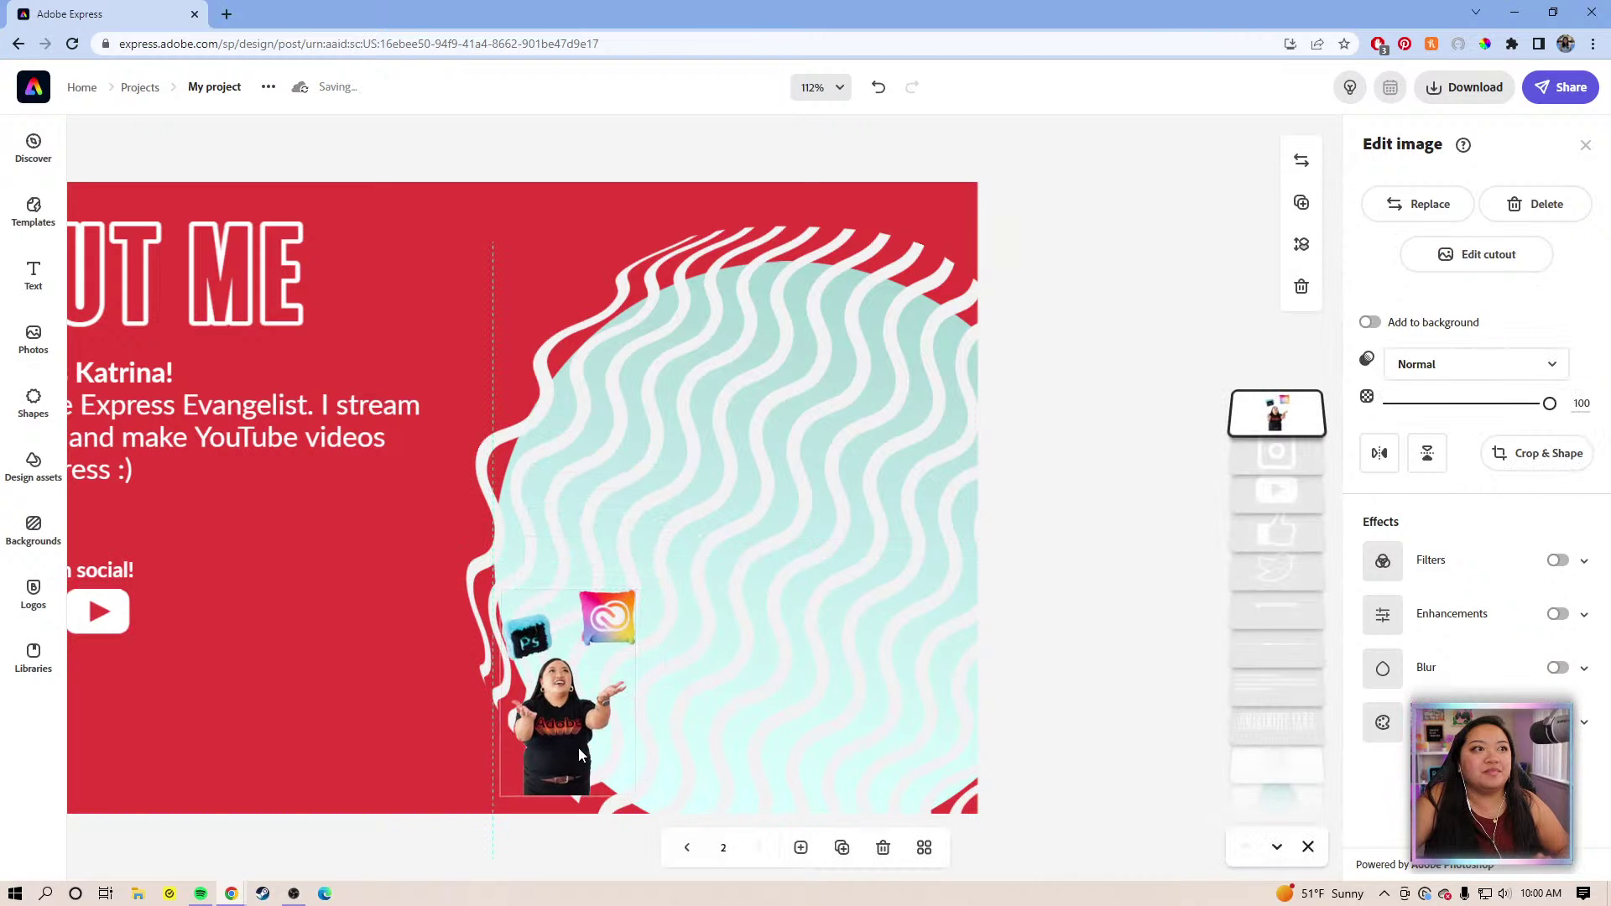
Enlarge the cutout to nearly the page height and position it over the mint circle with its base on the page's bottom edge
drag(635, 589, 972, 290)
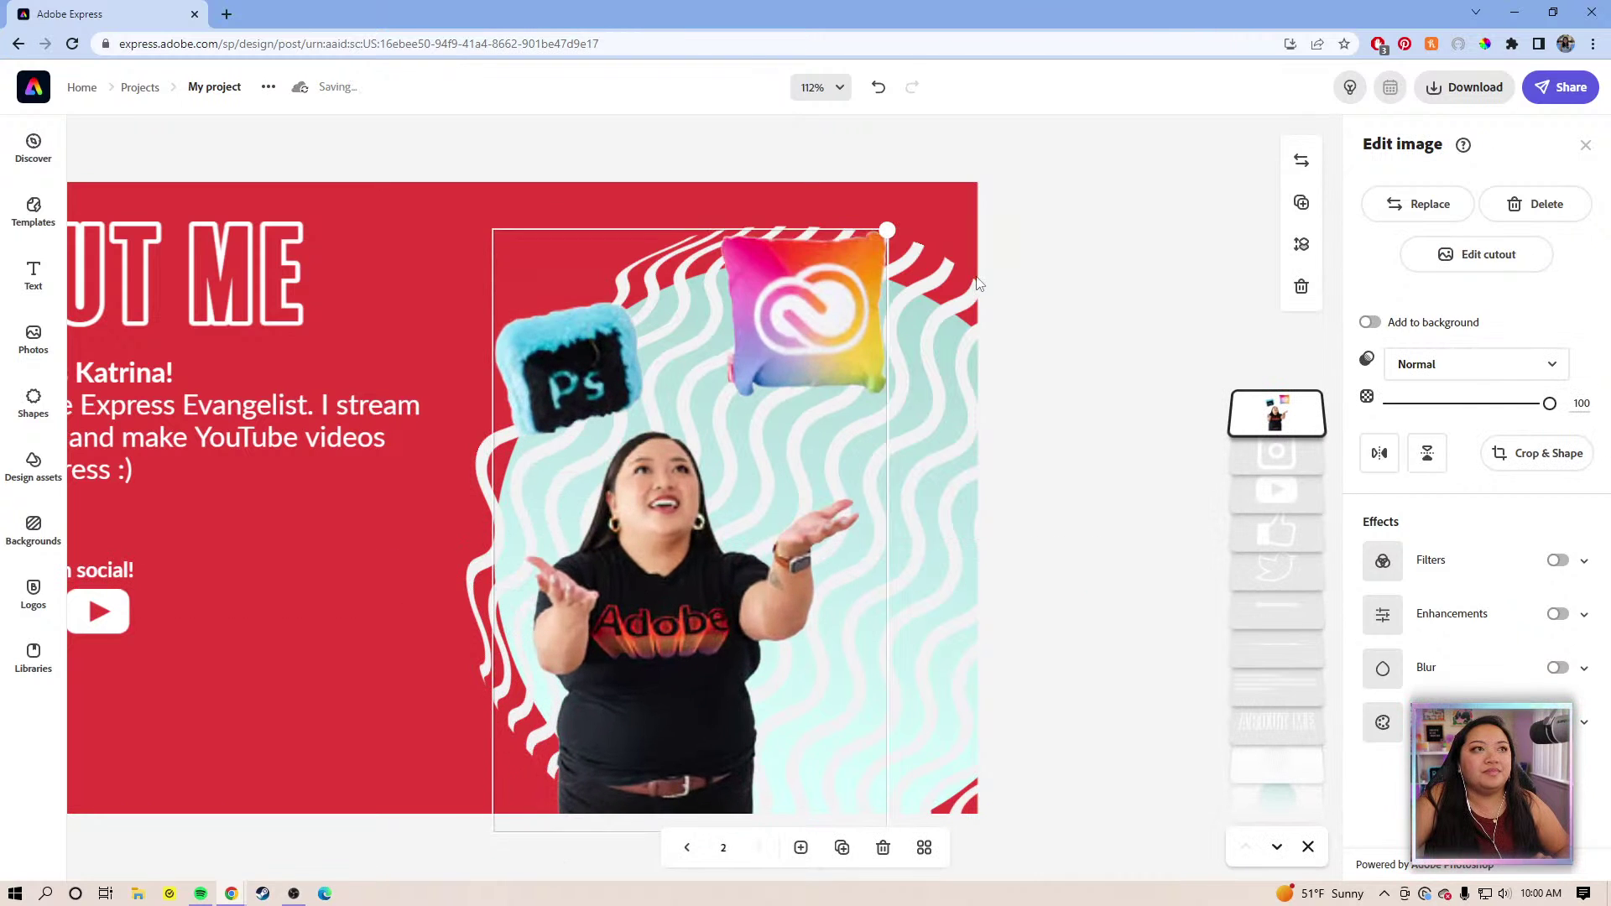
drag(672, 640, 712, 677)
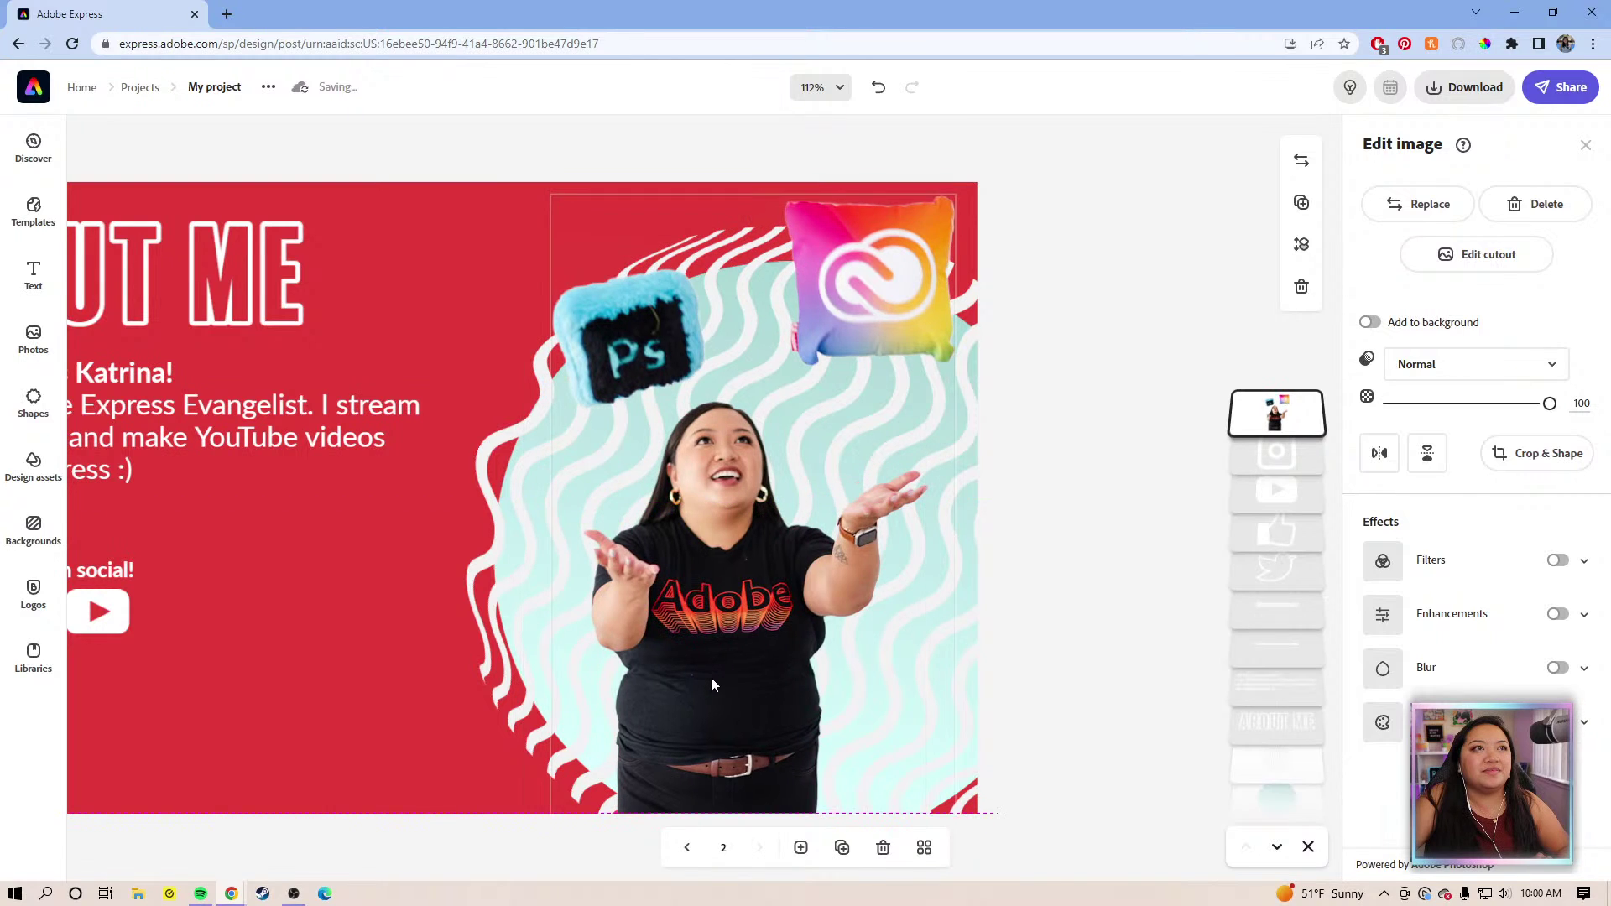
drag(954, 196, 940, 221)
mouse_move(753, 578)
mouse_down()
mouse_move(720, 588)
mouse_move(733, 594)
mouse_up()
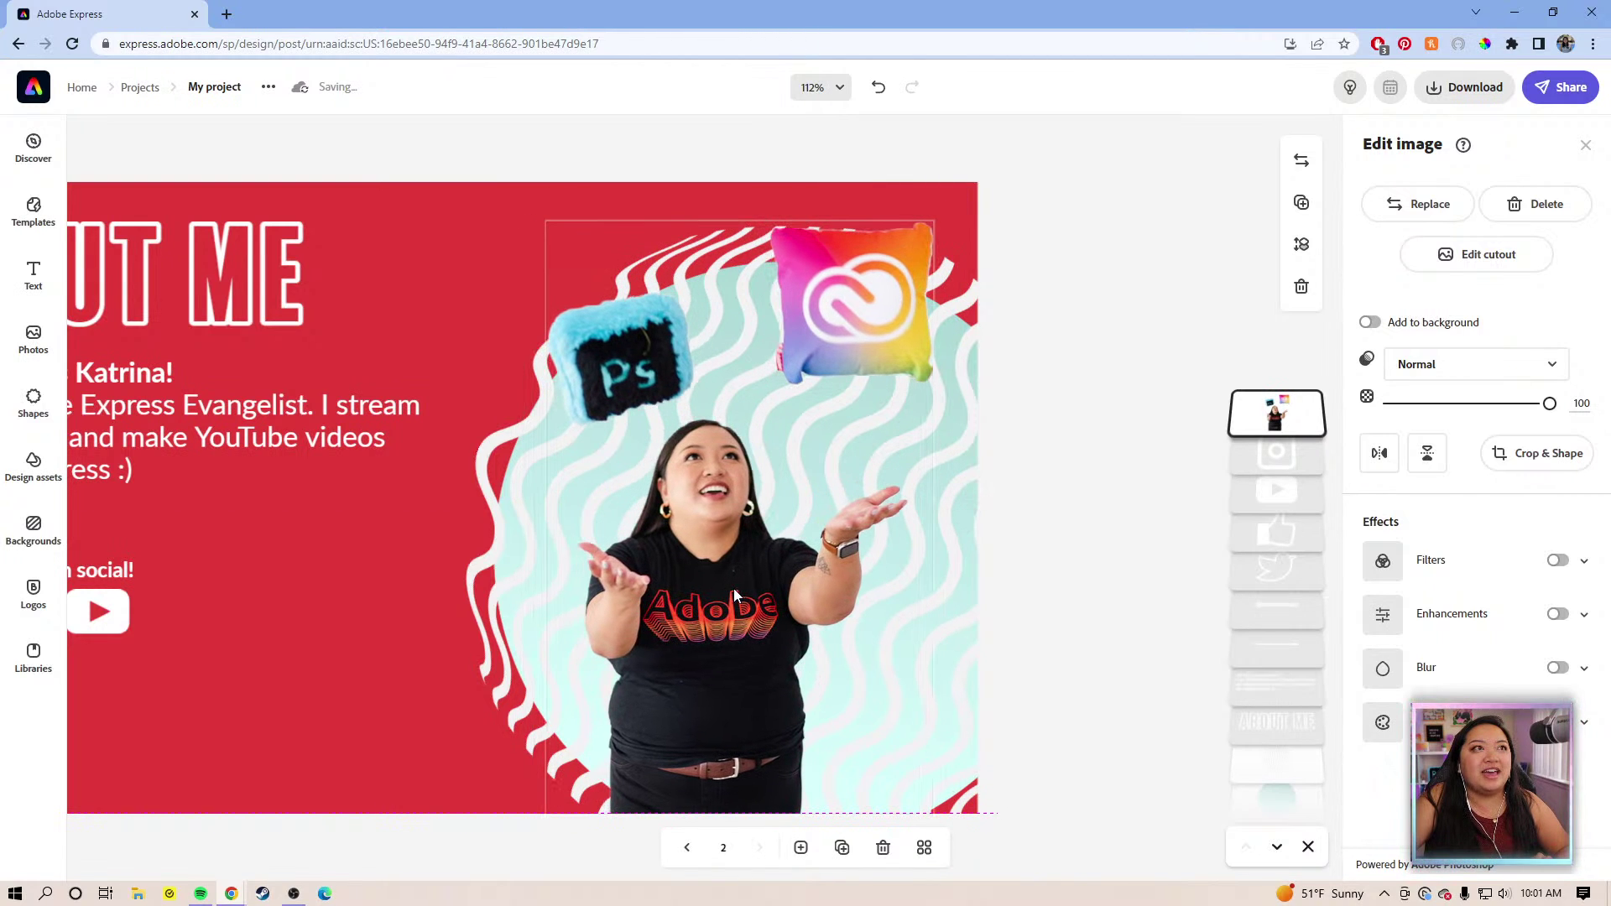
click(1097, 357)
drag(986, 594, 1220, 589)
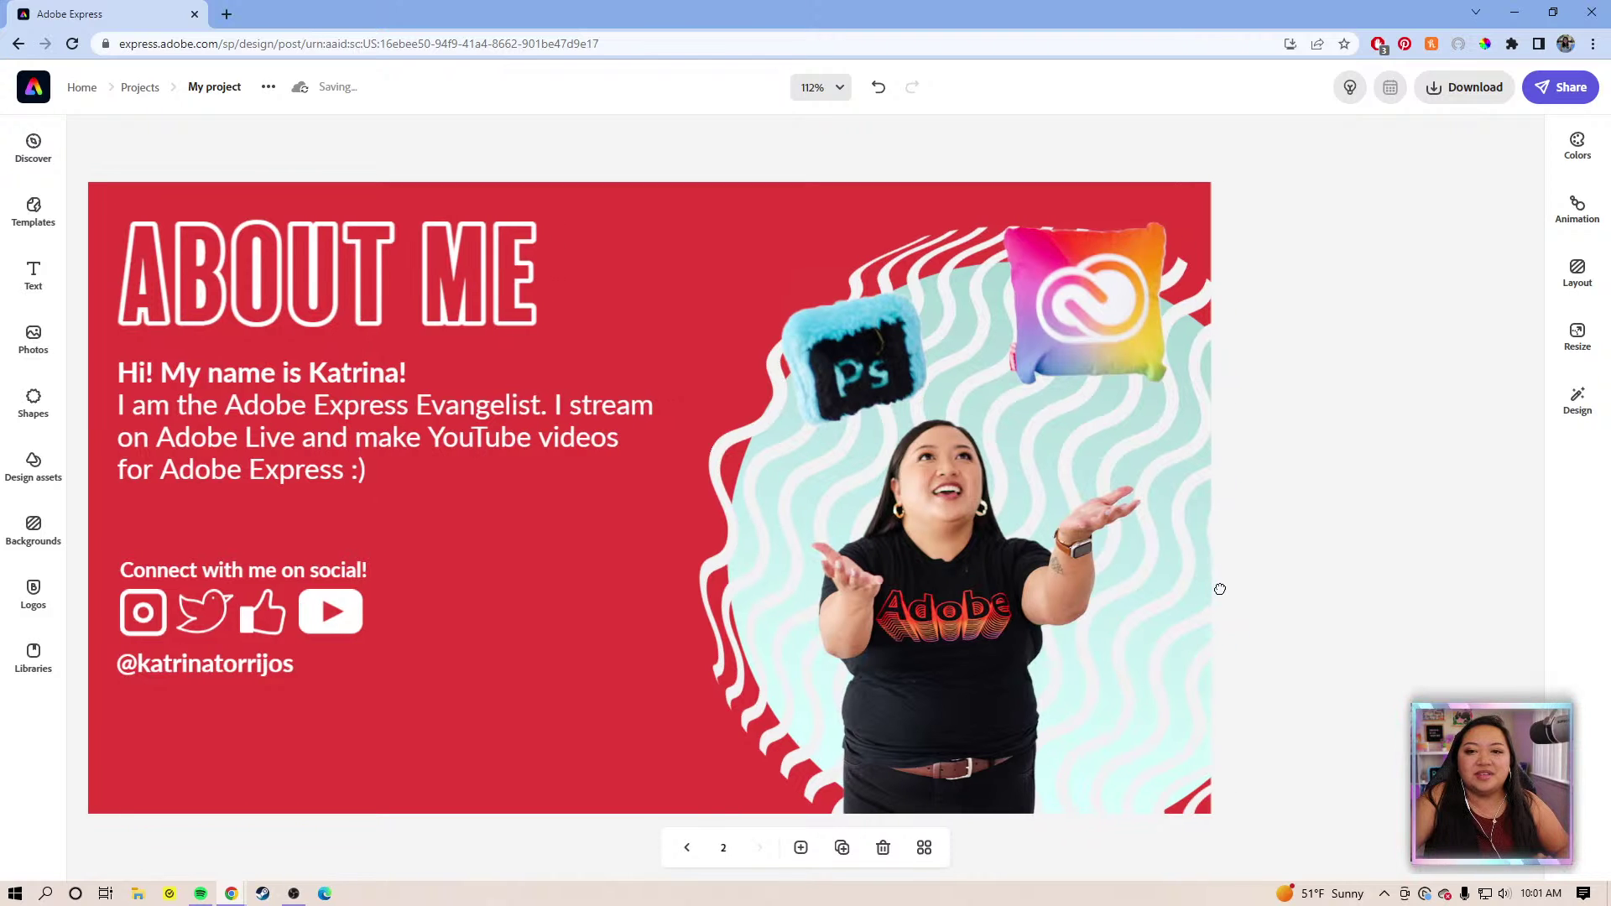
drag(1220, 589, 1268, 594)
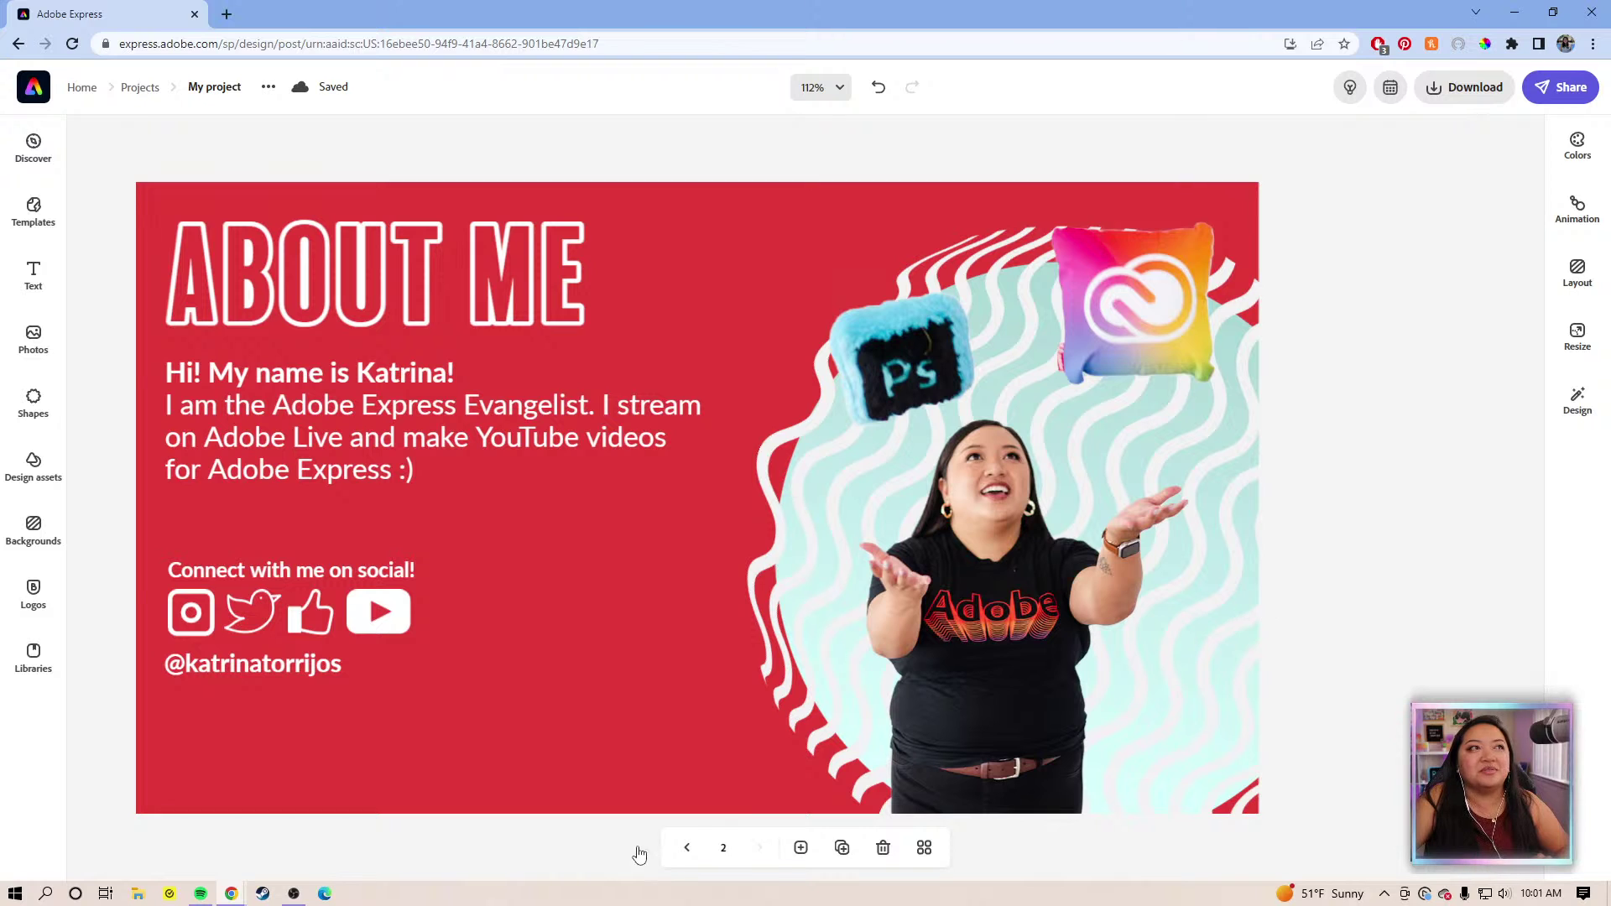
Duplicate the finished About Me page, check all pages in the grid overview, and return to the copy
click(842, 847)
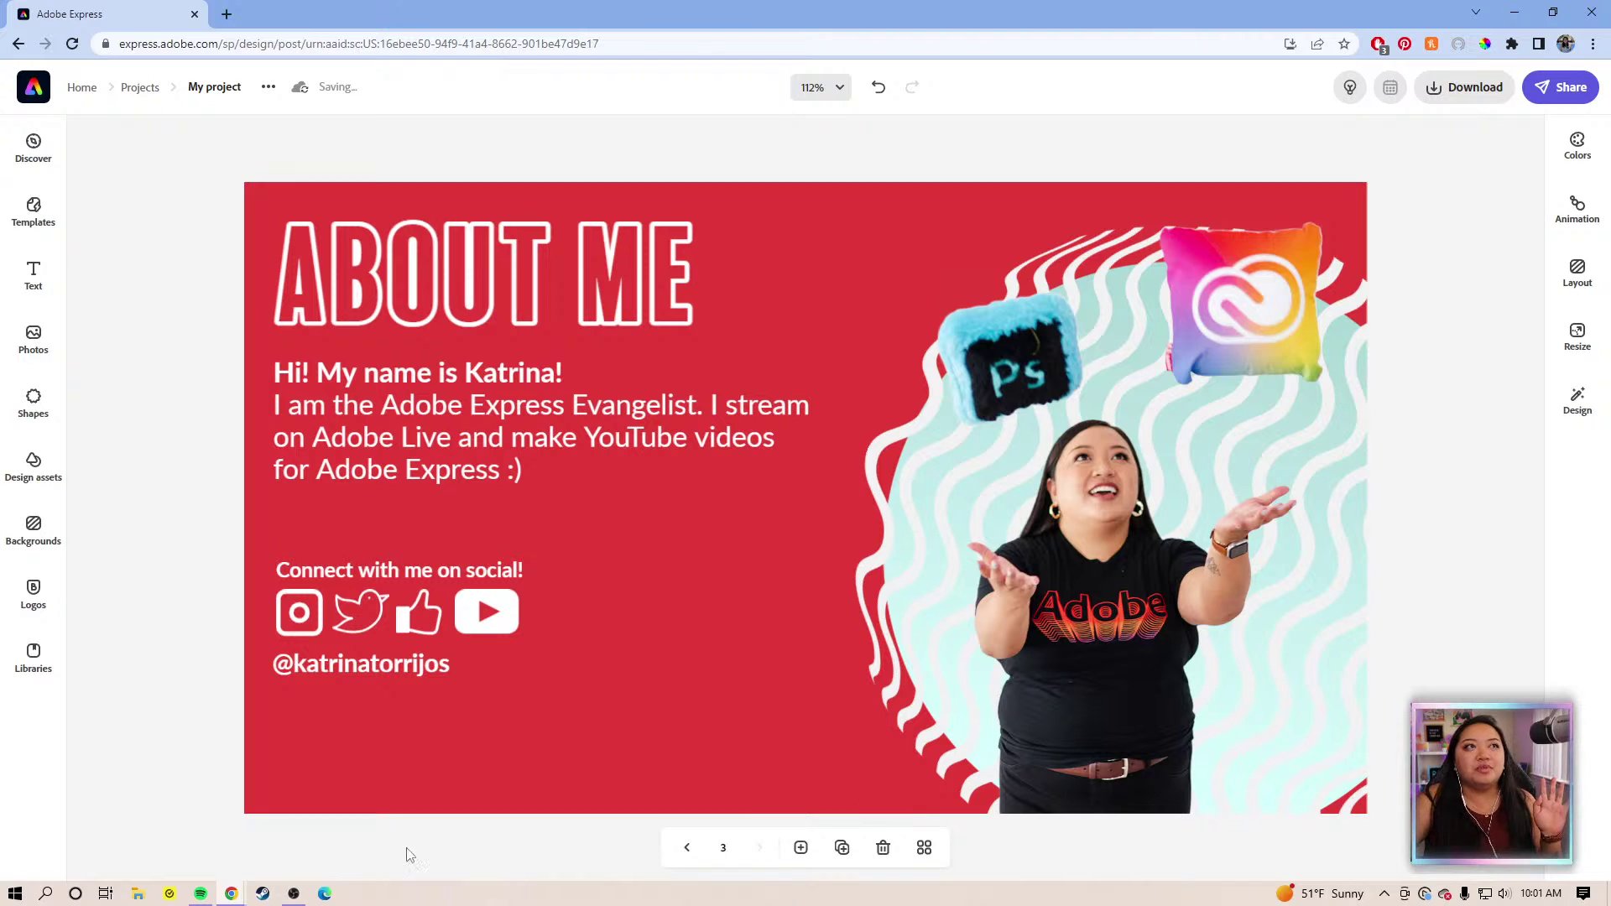
click(924, 848)
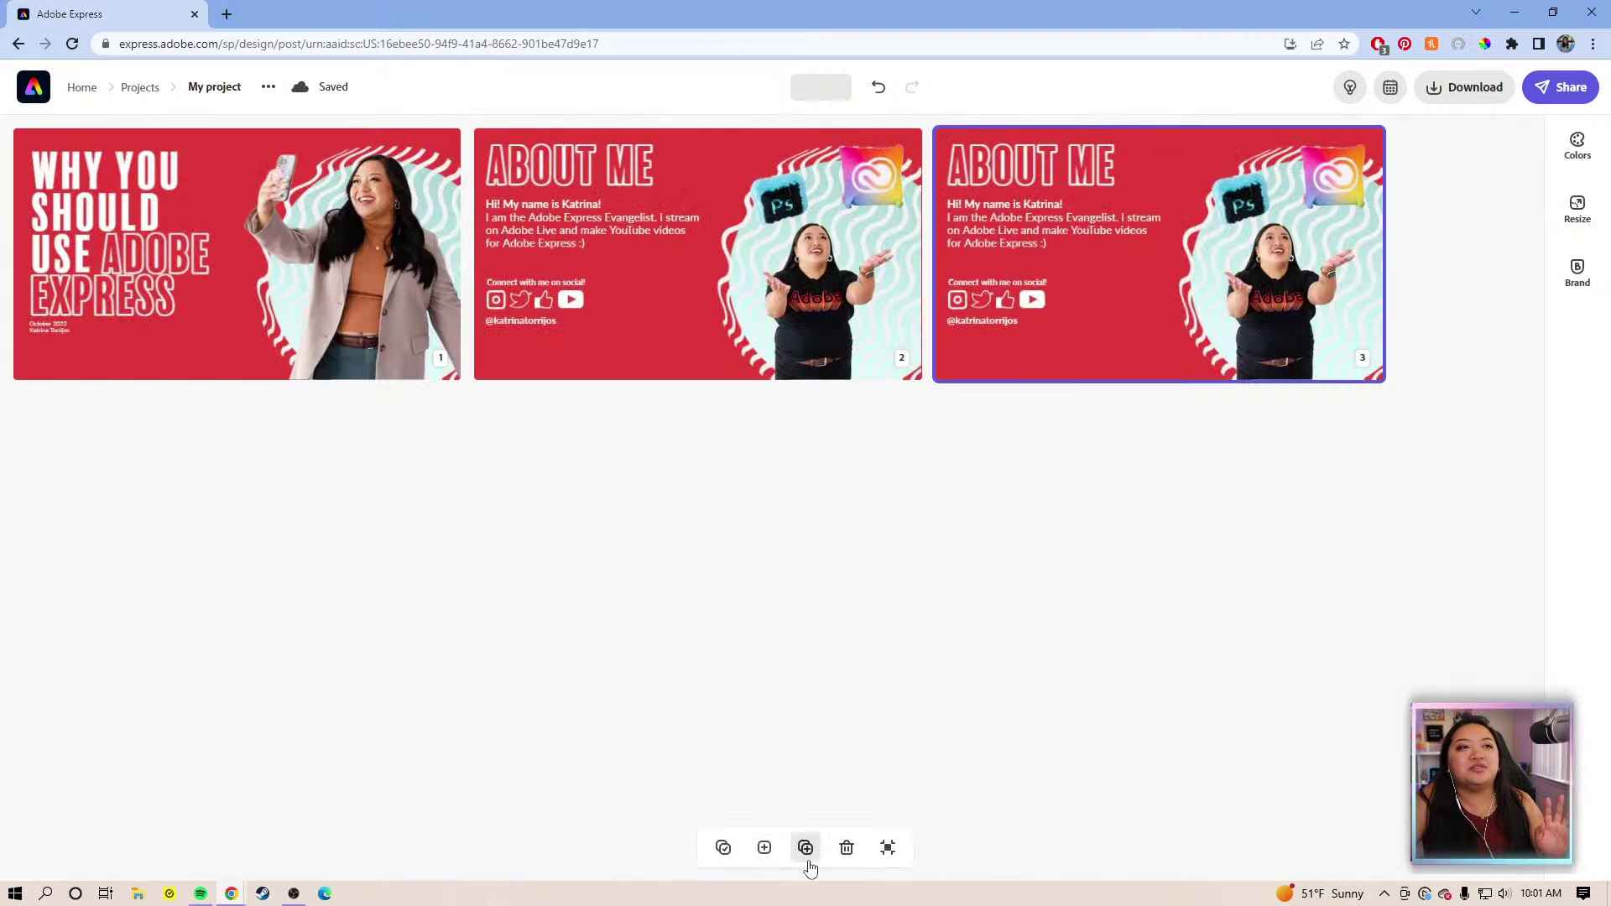
click(887, 848)
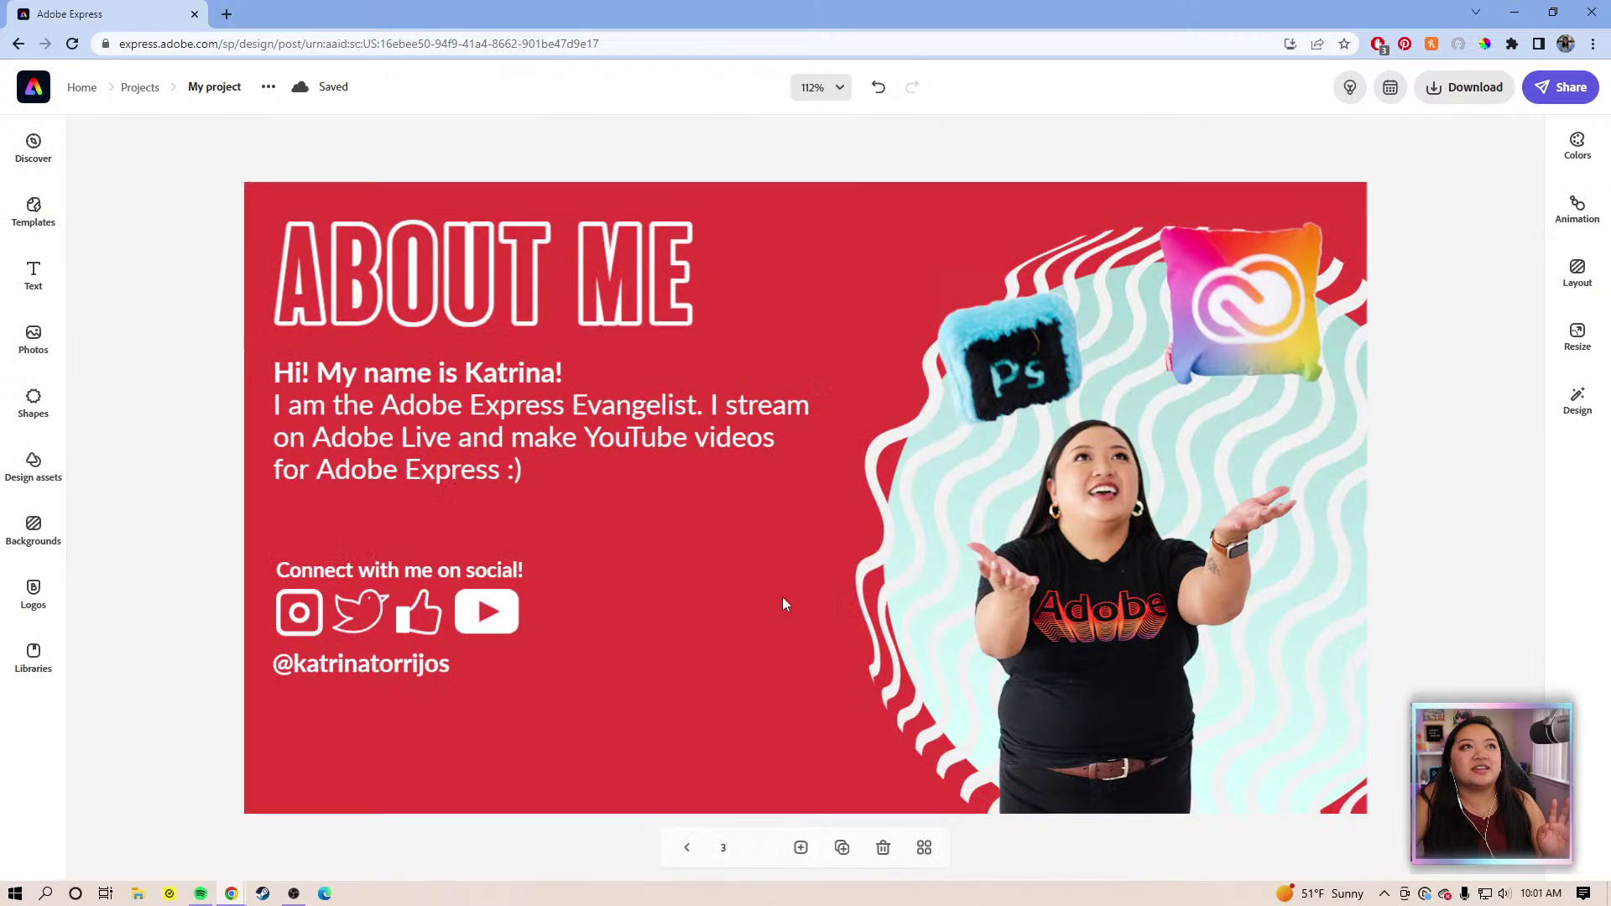
Check all pages in the grid overview and return to the duplicated About Me page 3
click(613, 248)
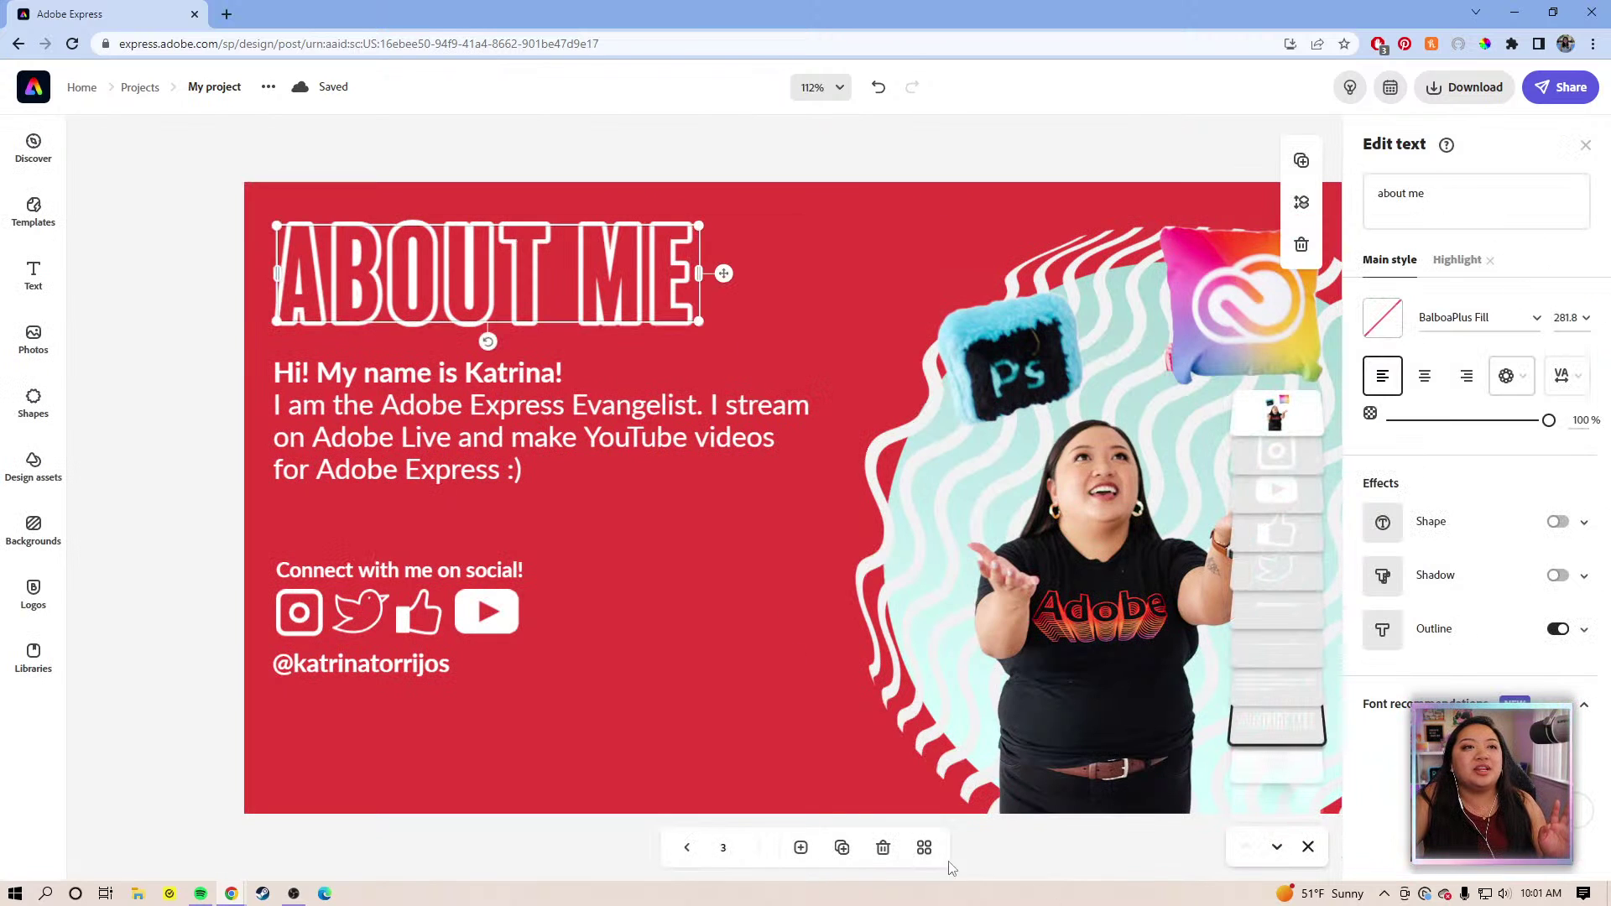
click(924, 848)
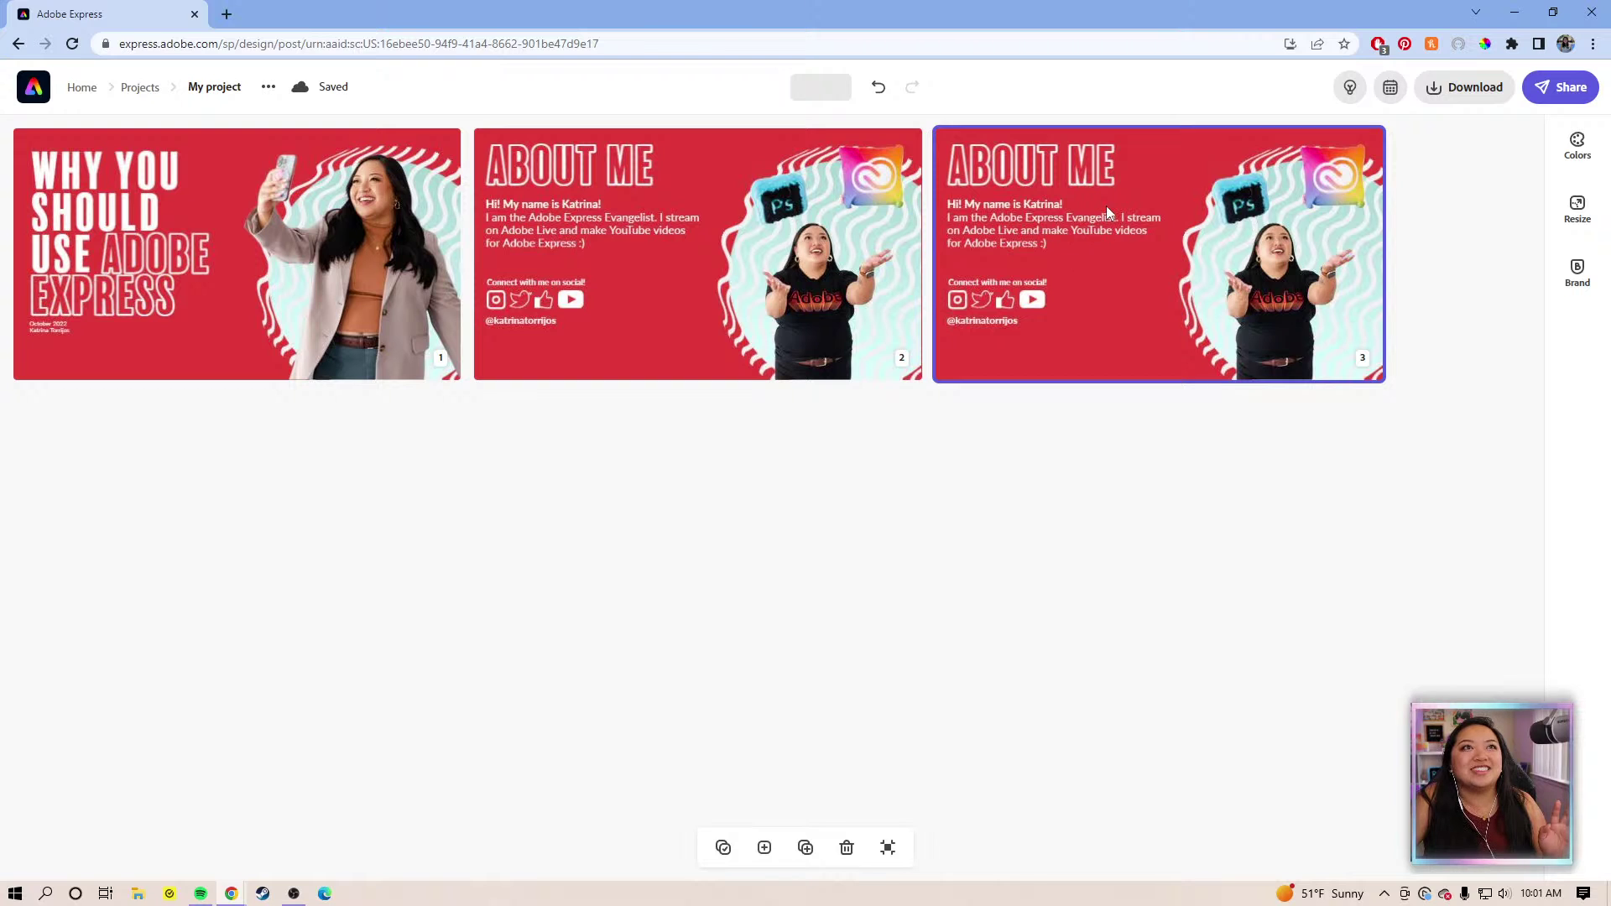
double_click(1079, 243)
Replace the "about me" heading text on page 3 with "What is Adobe Express"
click(674, 300)
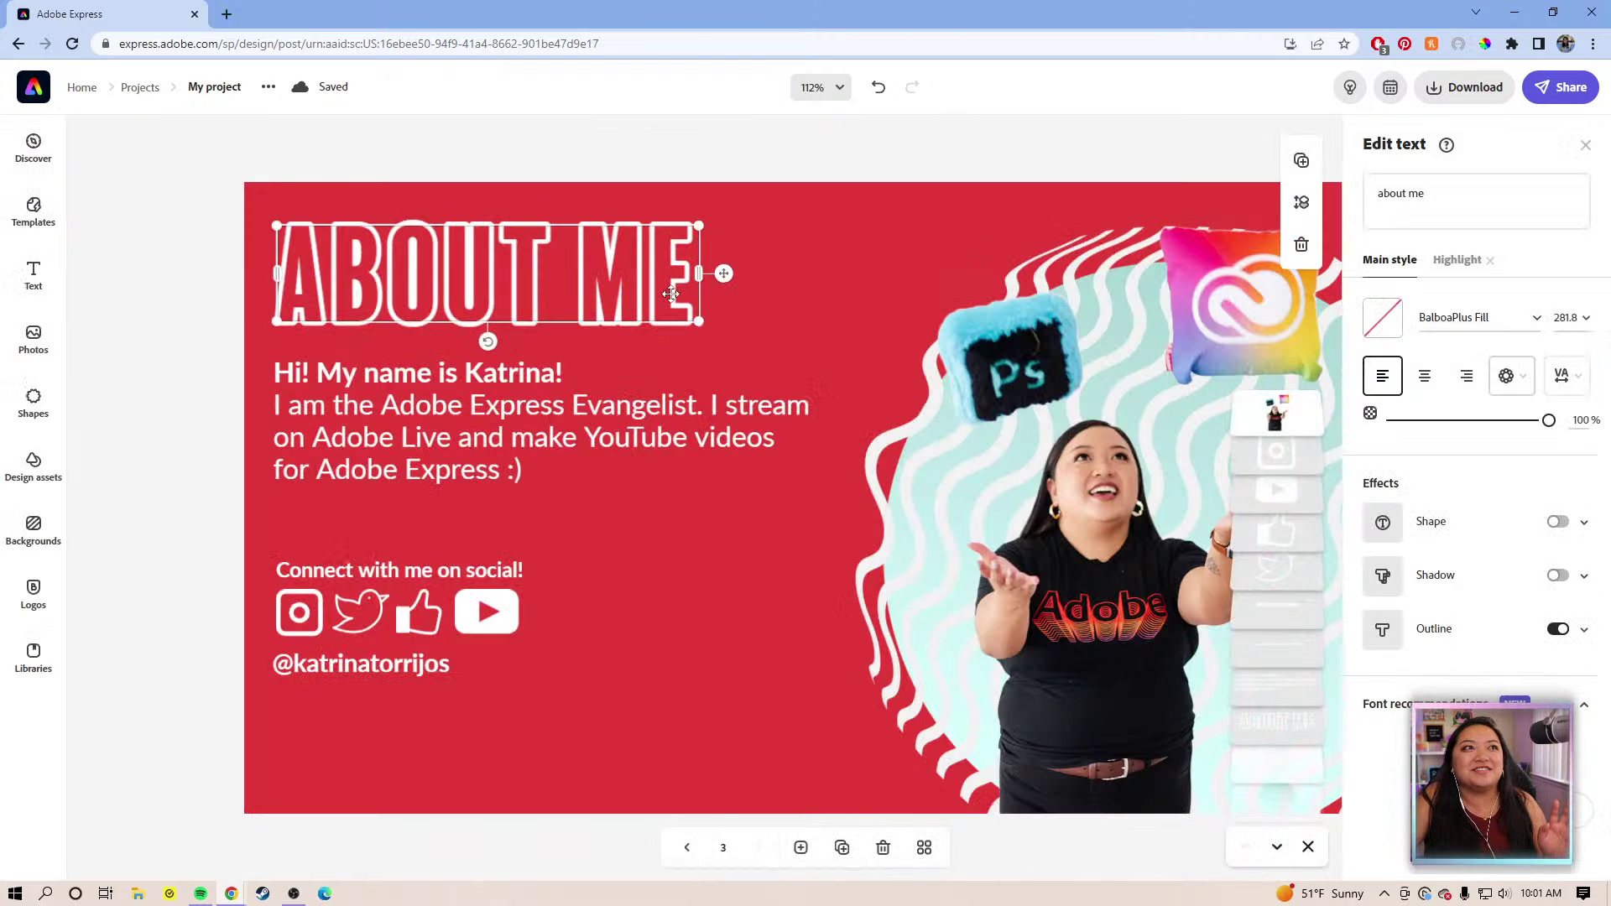
click(1477, 190)
drag(1471, 193, 1376, 193)
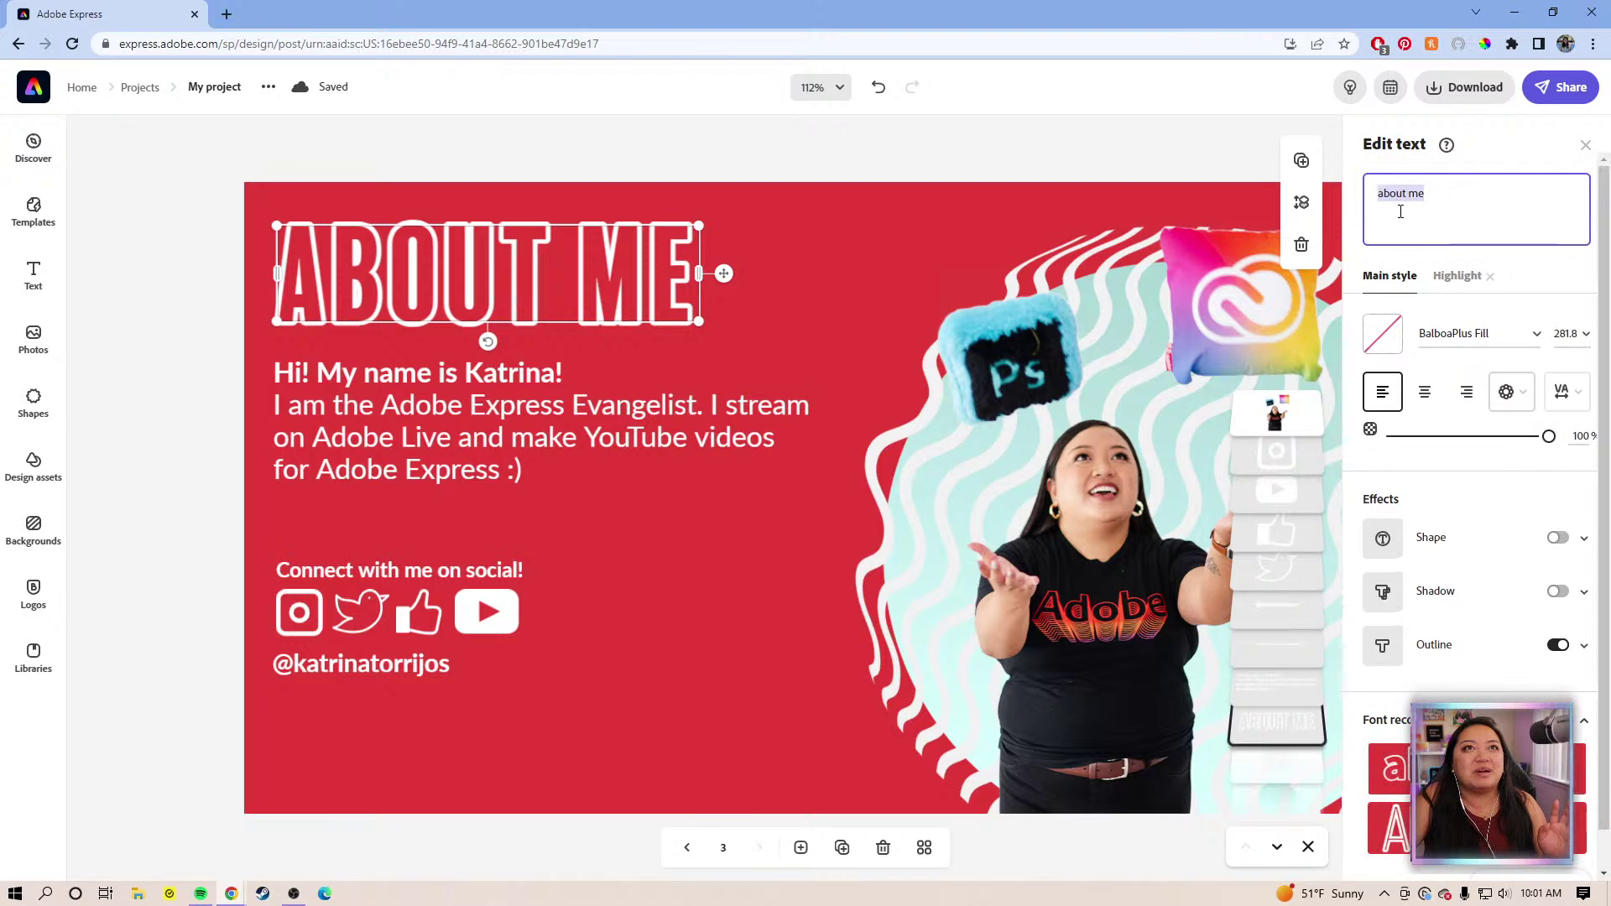
key(BackSpace)
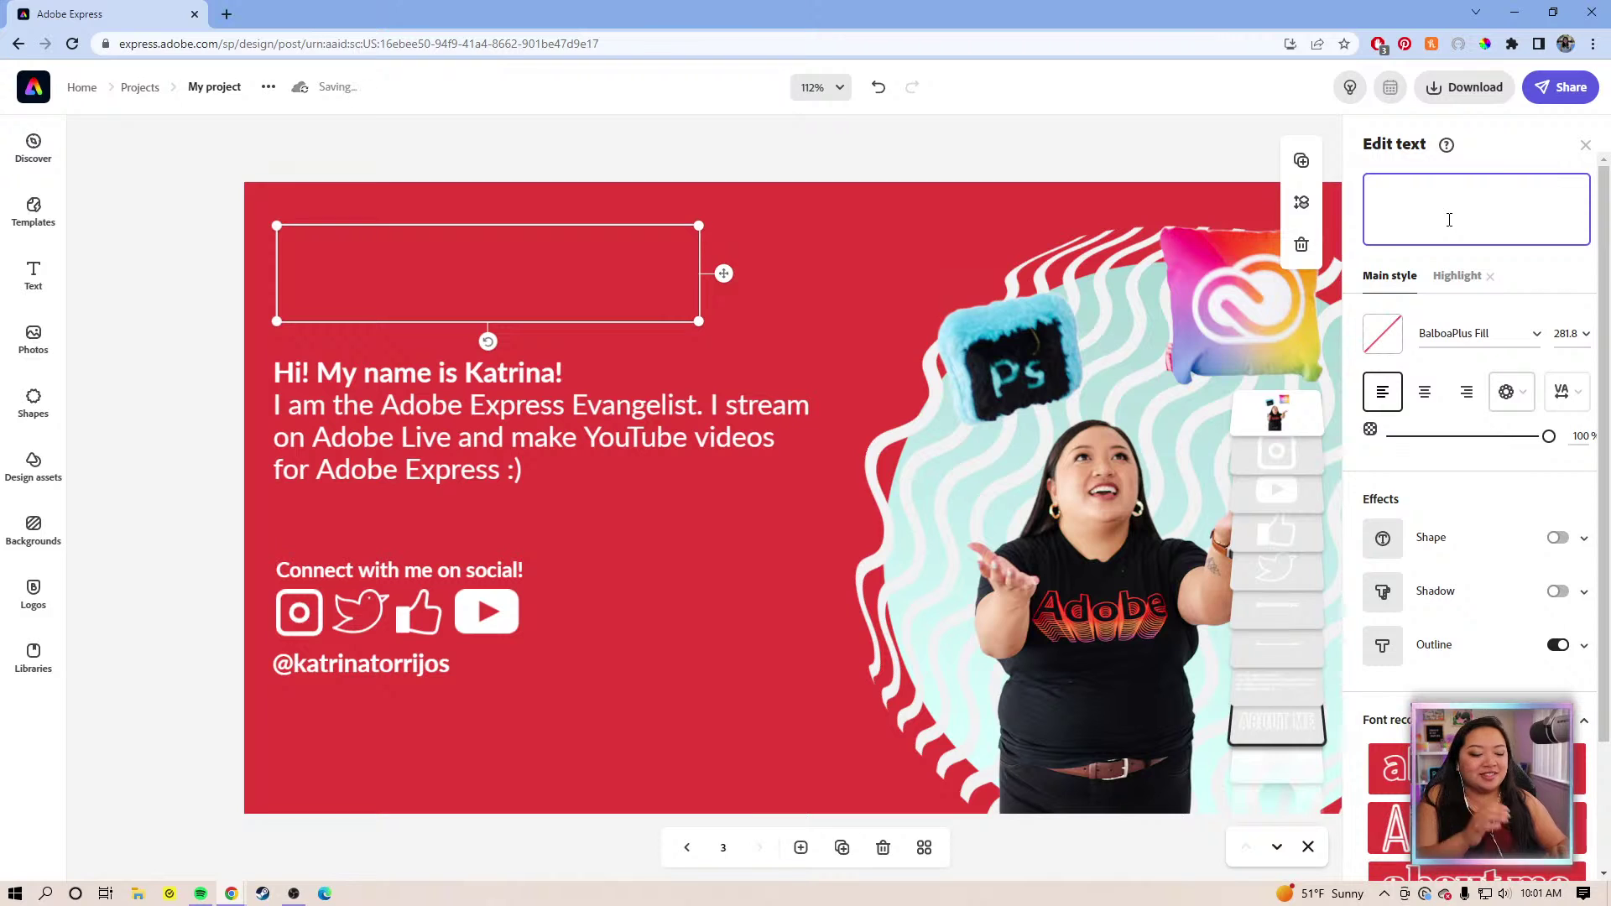
text(A)
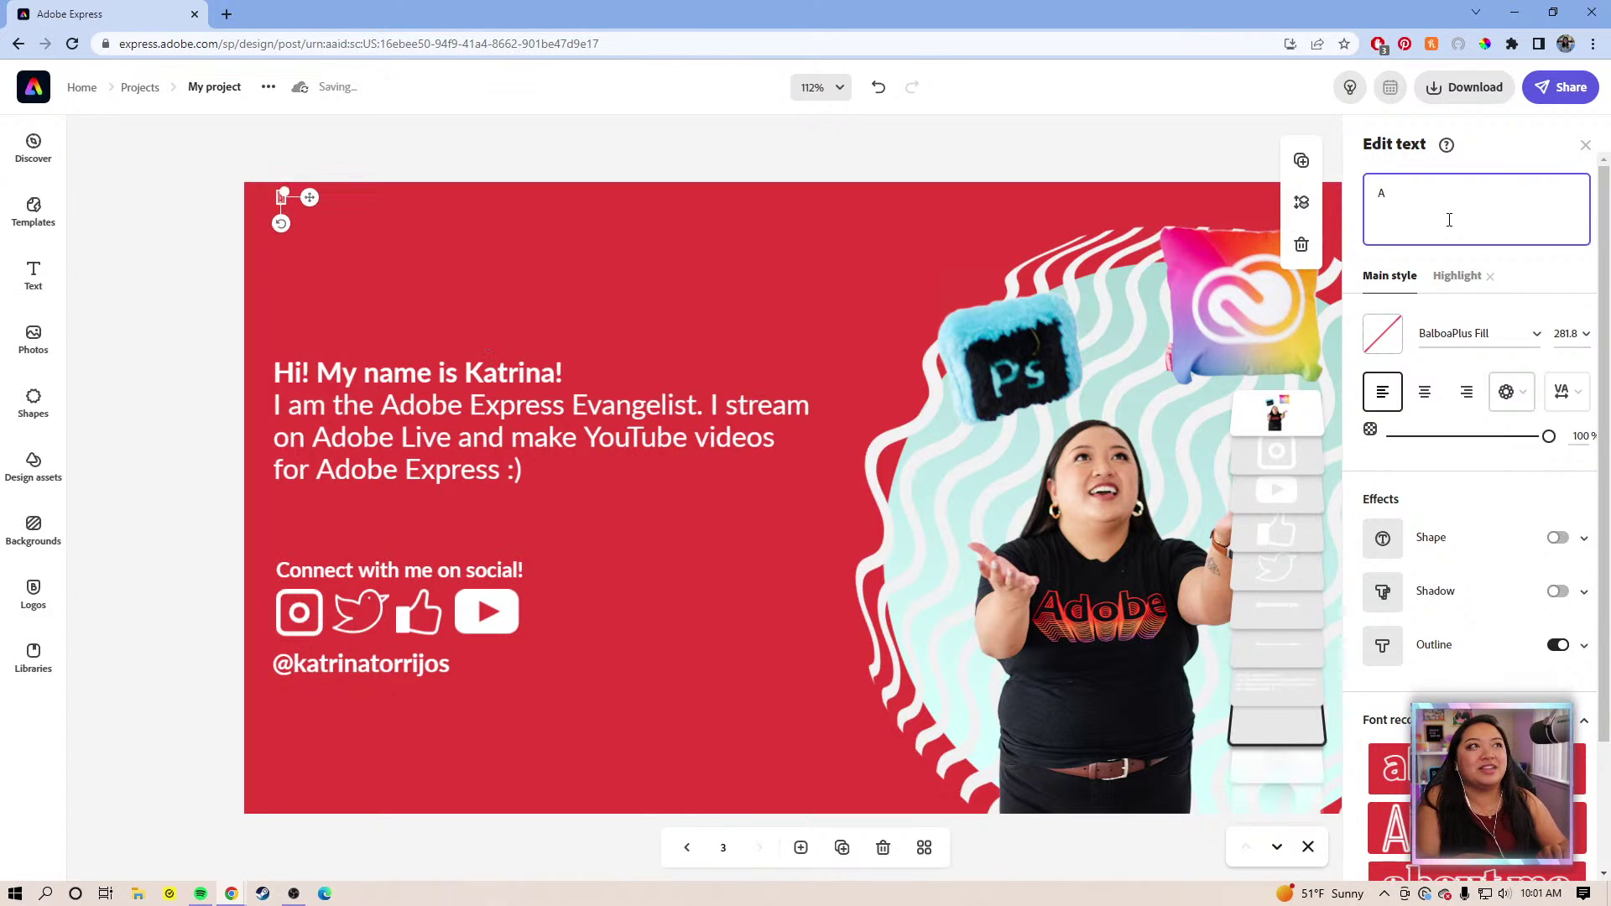
key(BackSpace)
text(w)
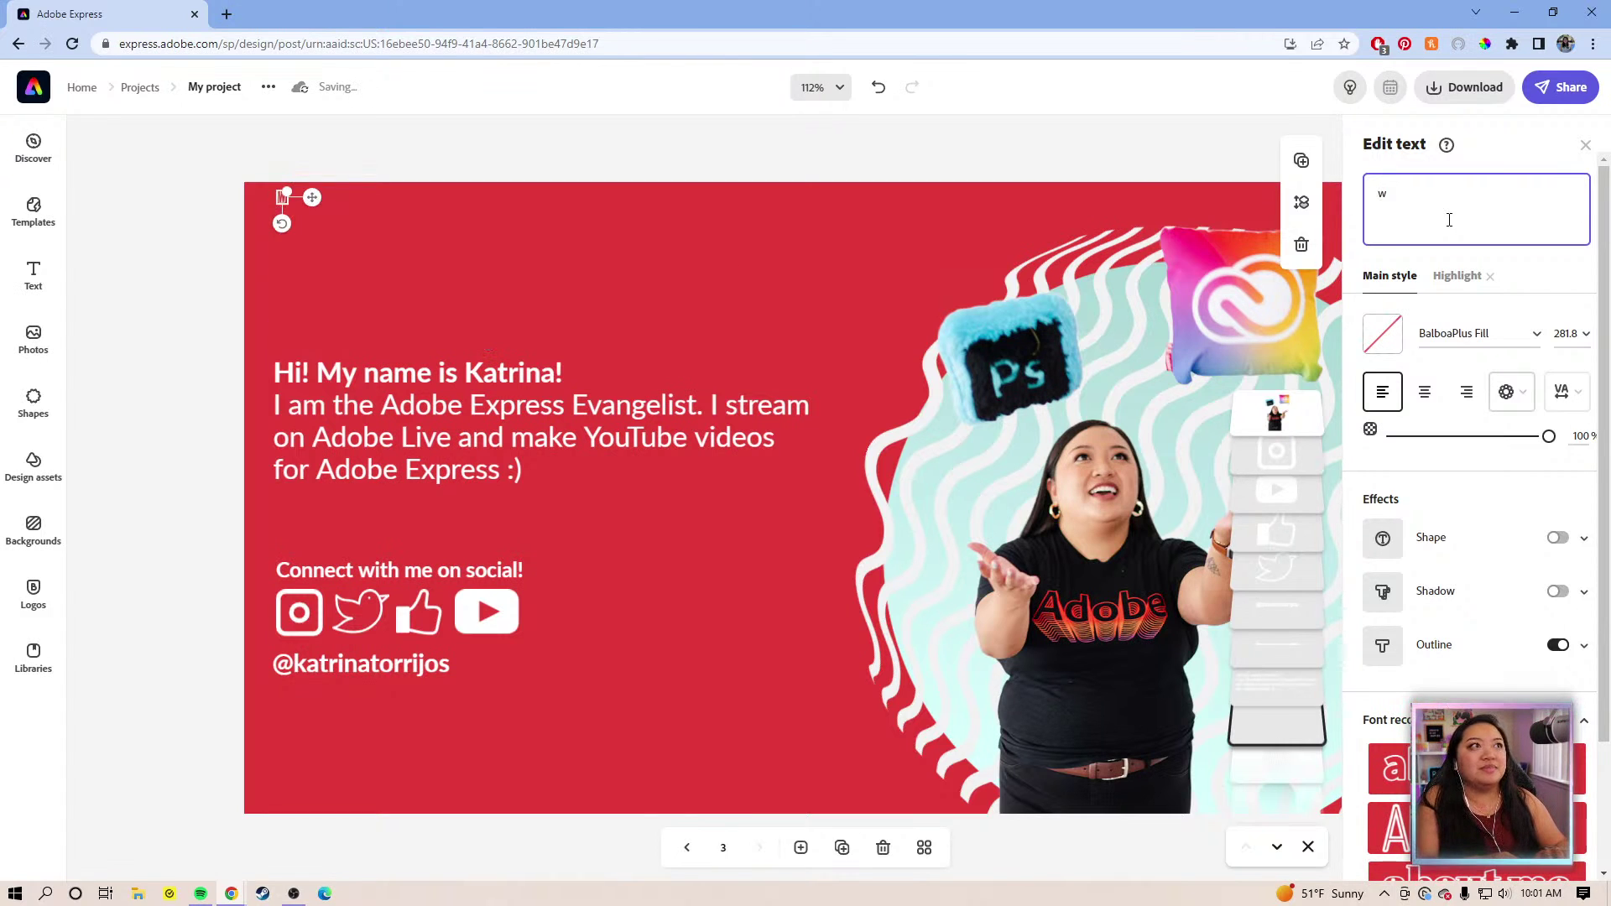
key(BackSpace)
text(What is Adobe Express)
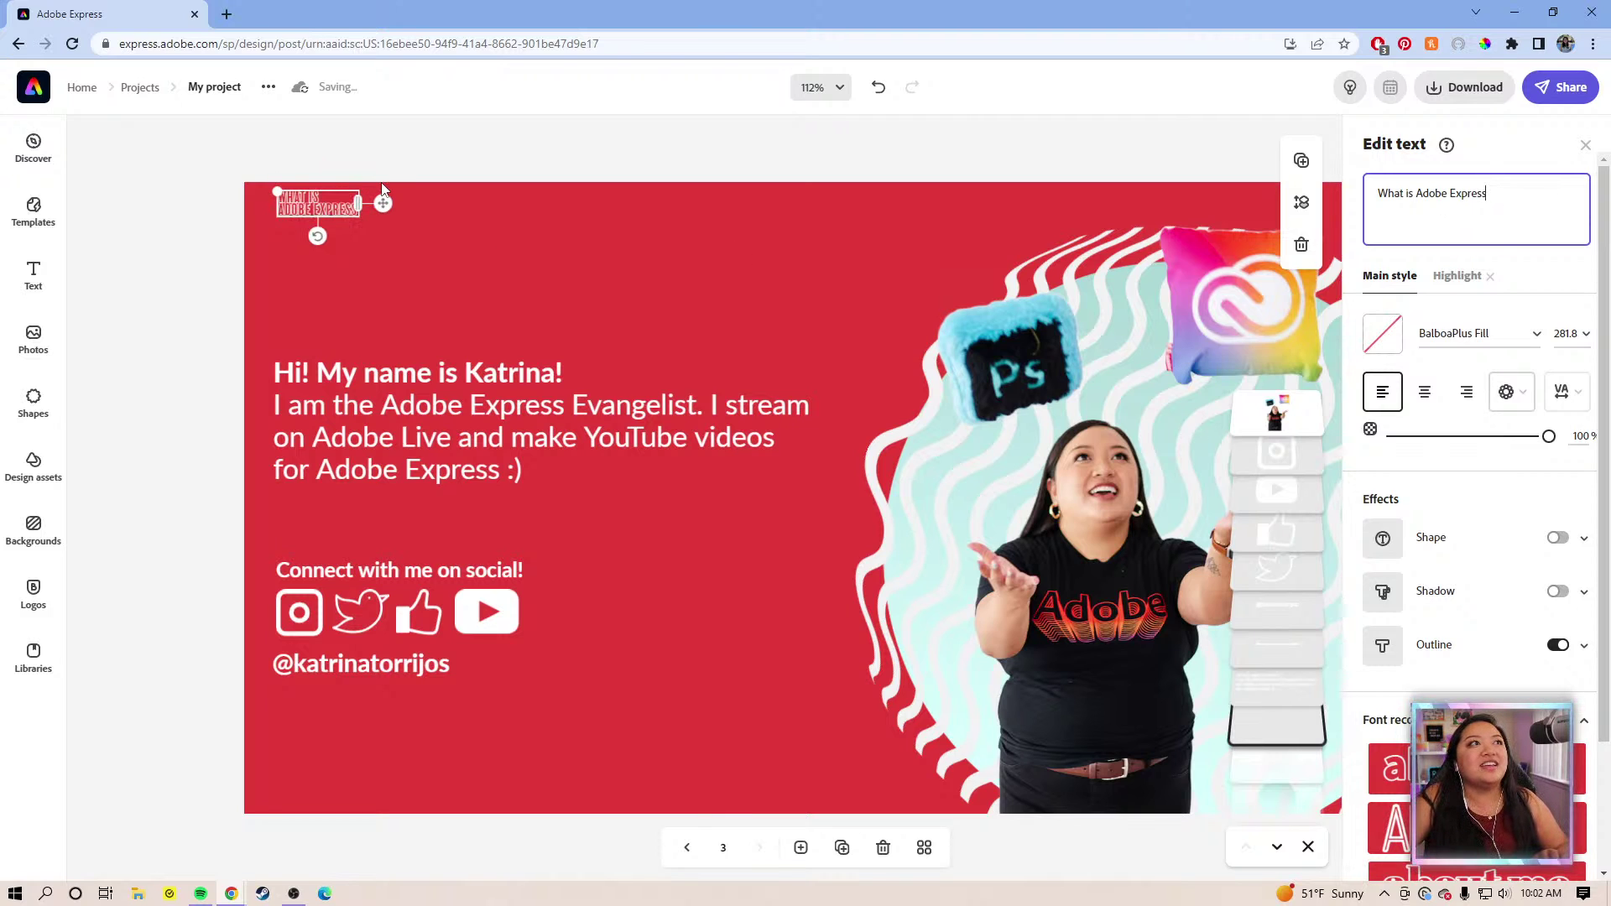
Enlarge the heading into a single line spanning the red area and place it above the bio, aligned with its left edge
drag(387, 196, 587, 302)
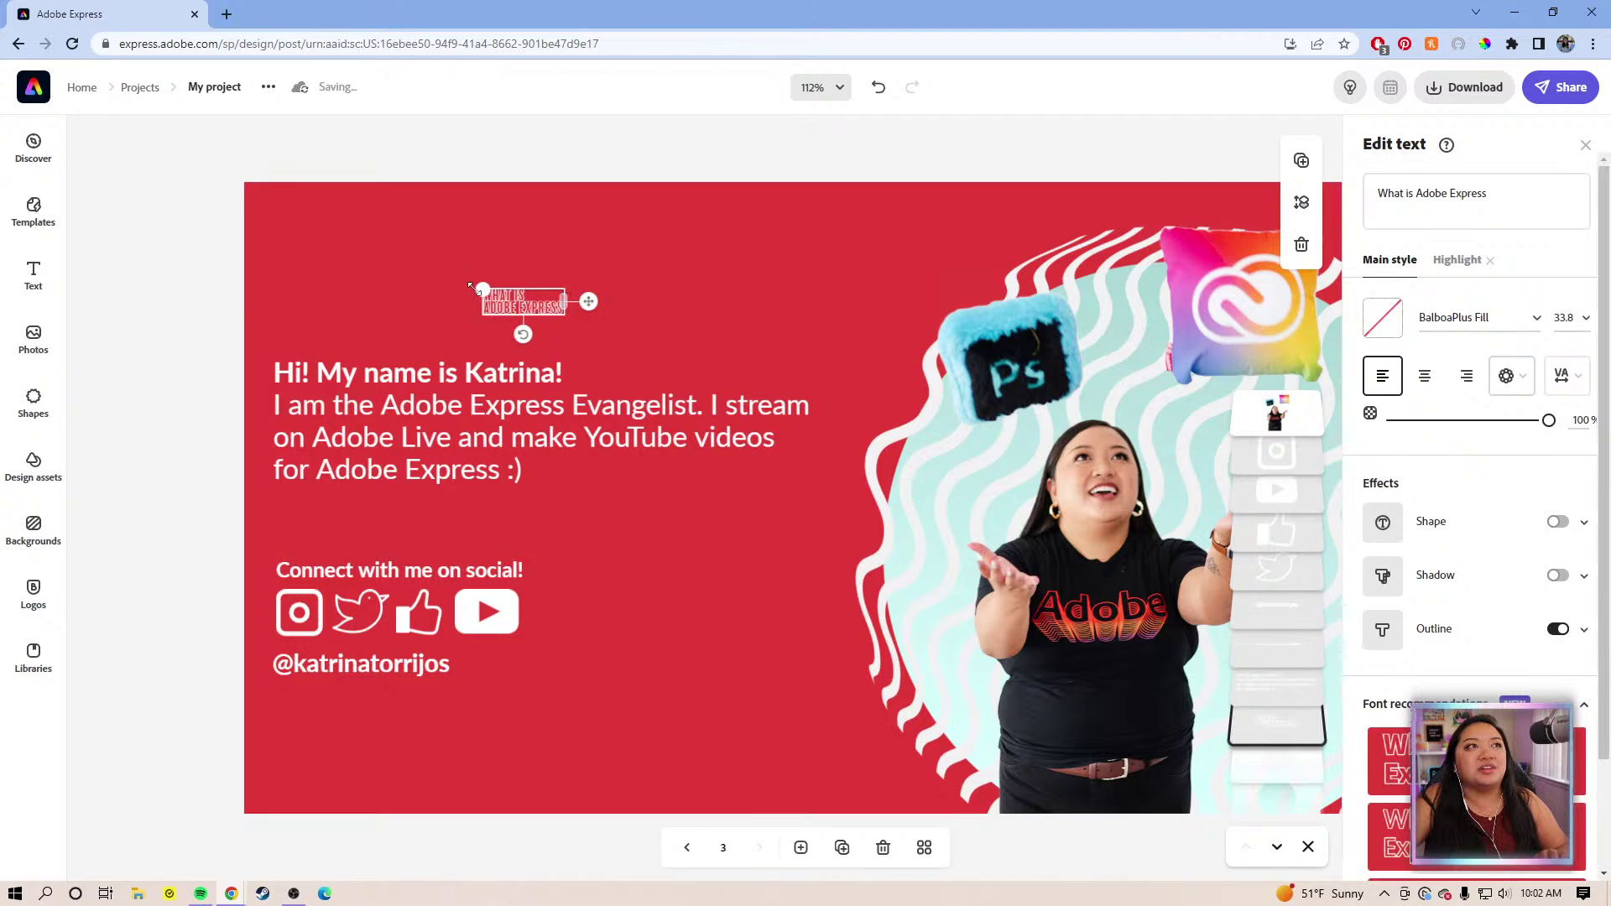
drag(483, 290, 252, 298)
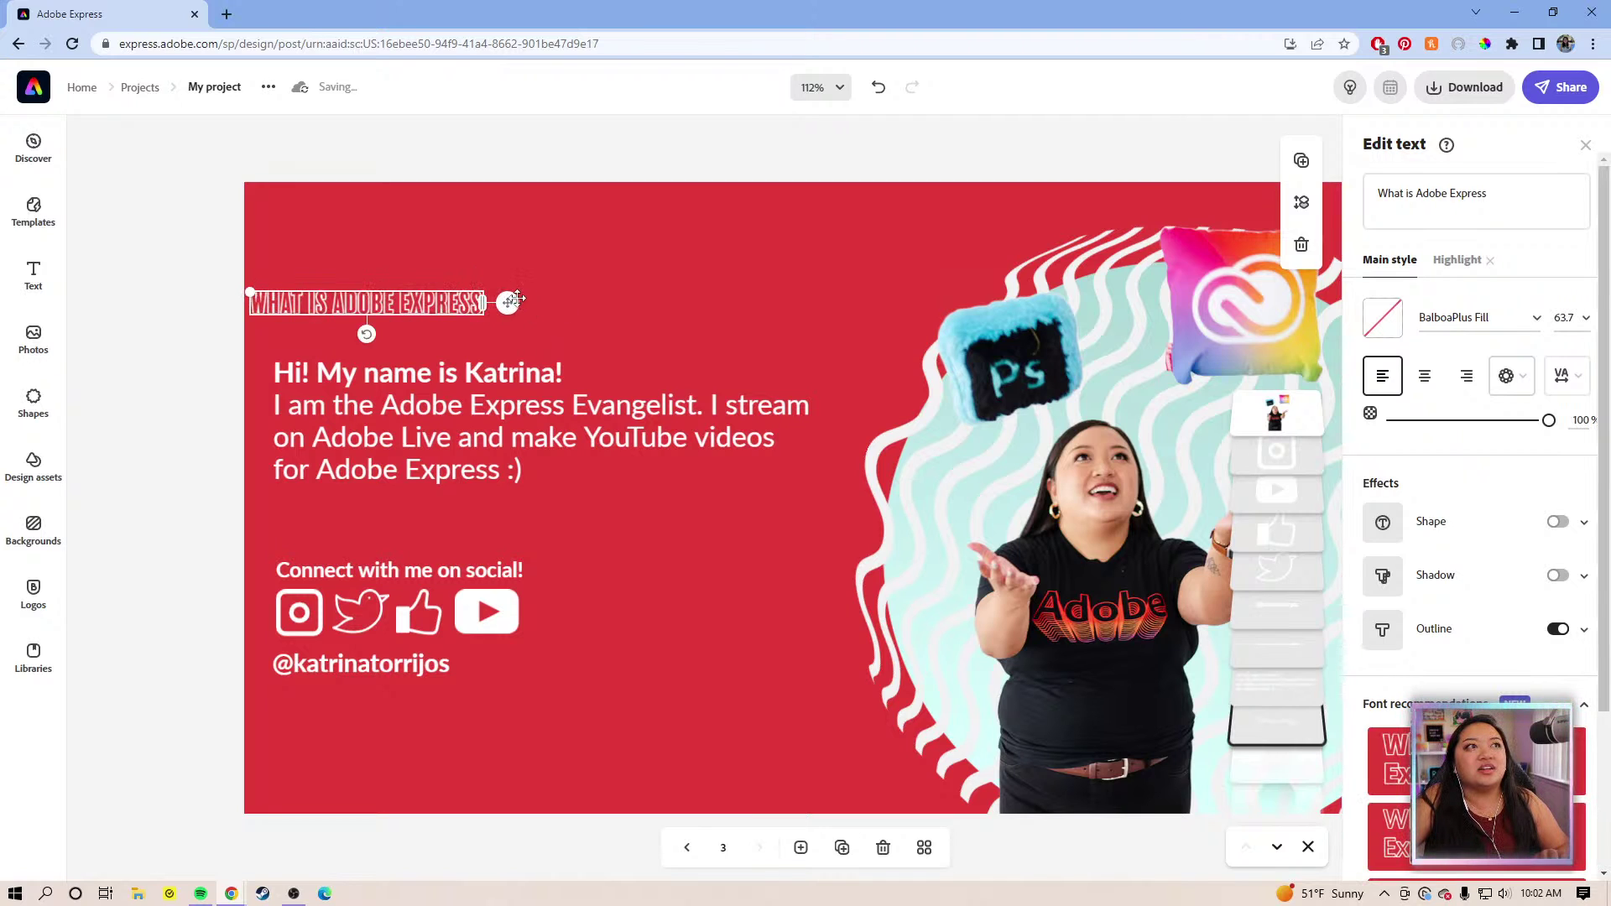
drag(516, 298, 876, 302)
drag(631, 291, 277, 245)
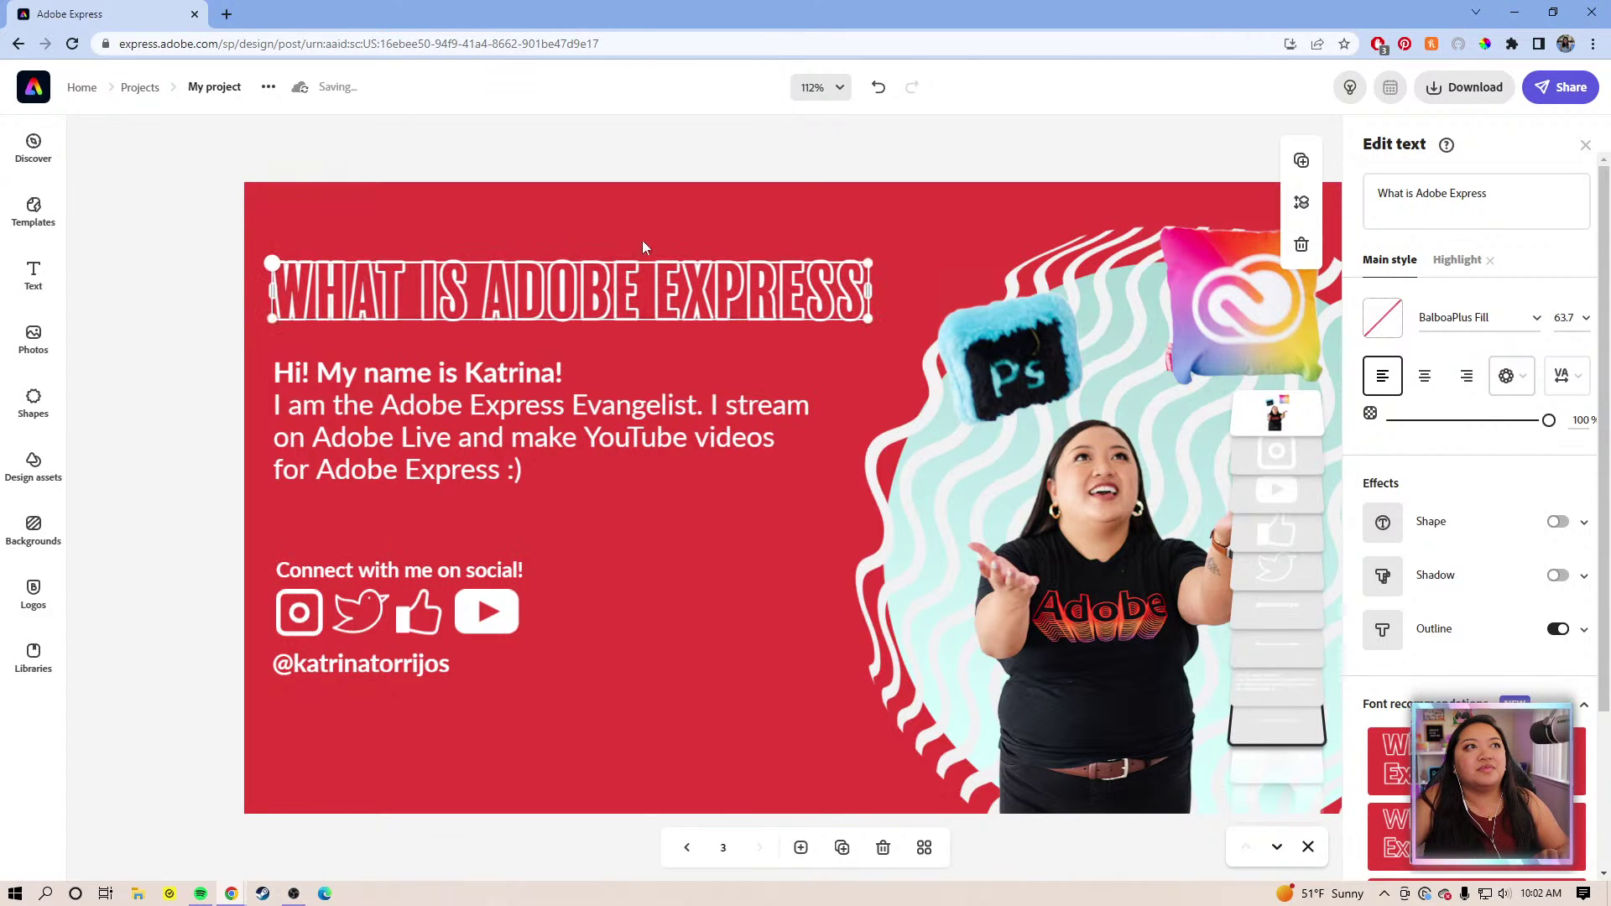
drag(894, 291, 894, 262)
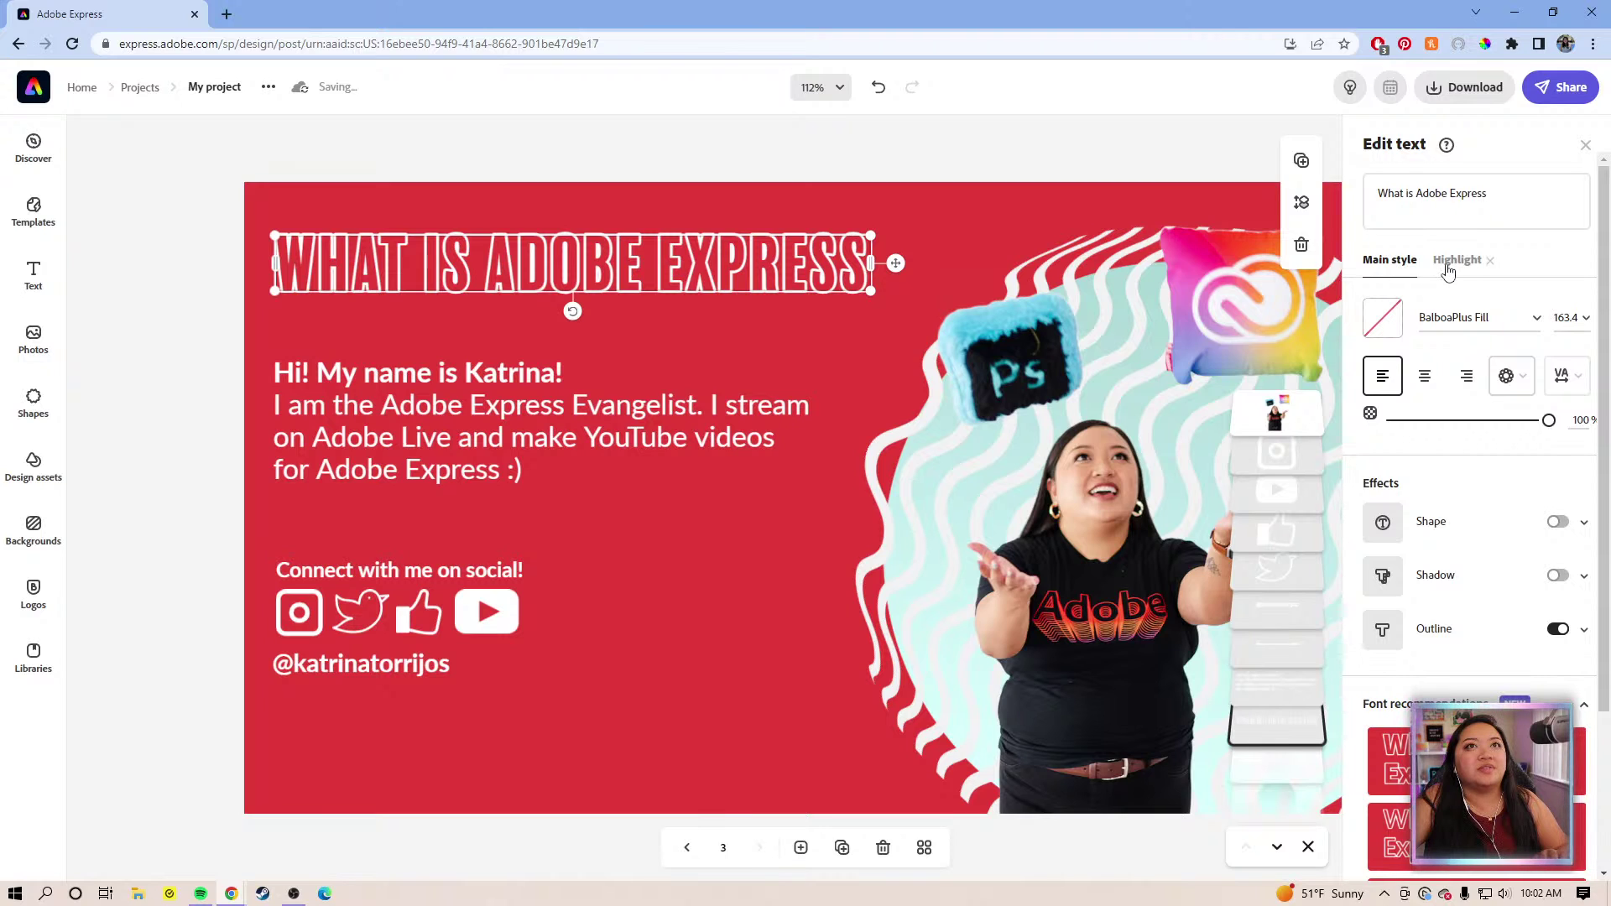
Remove the outline from the heading's main style and apply the outlined highlight style to the words "Adobe Express"
click(1451, 267)
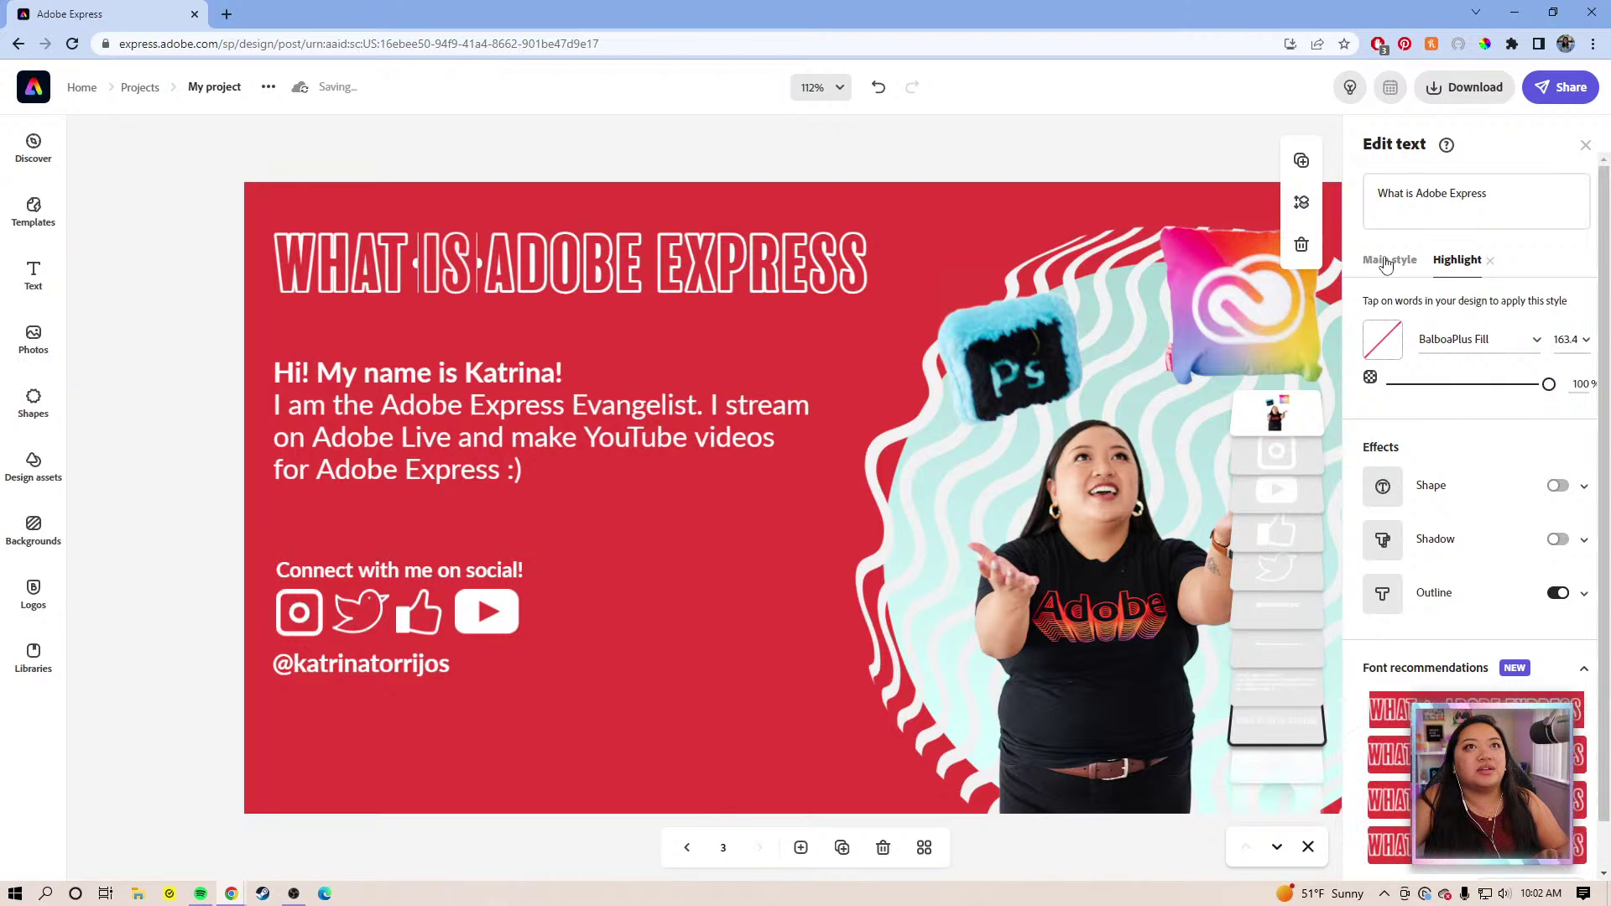
click(1386, 265)
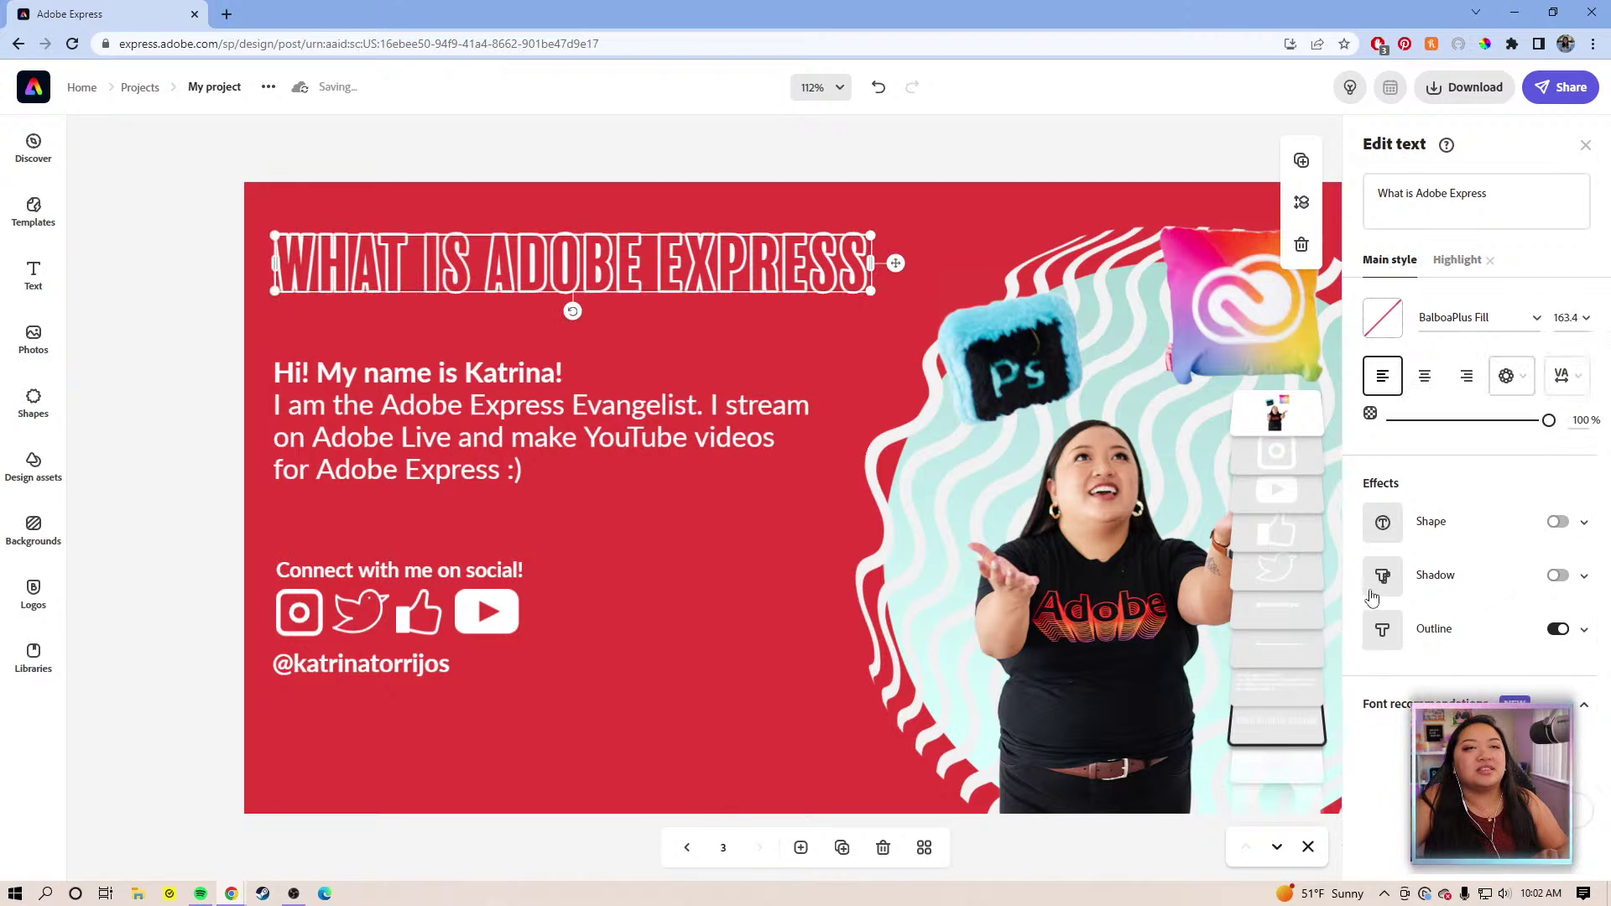
click(1559, 631)
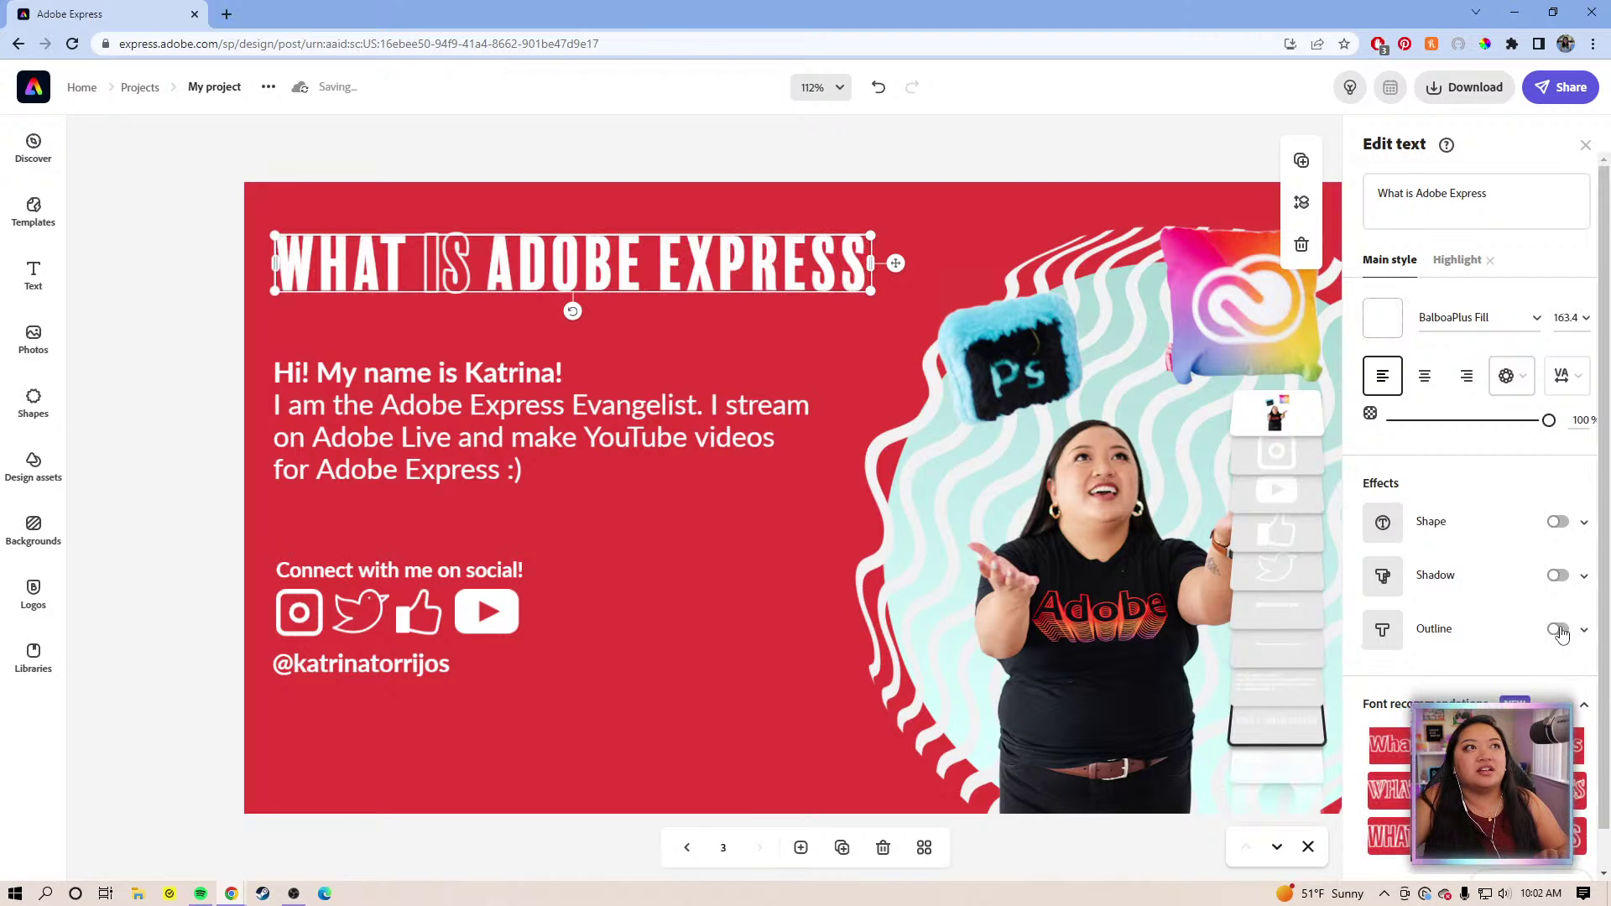
click(1460, 262)
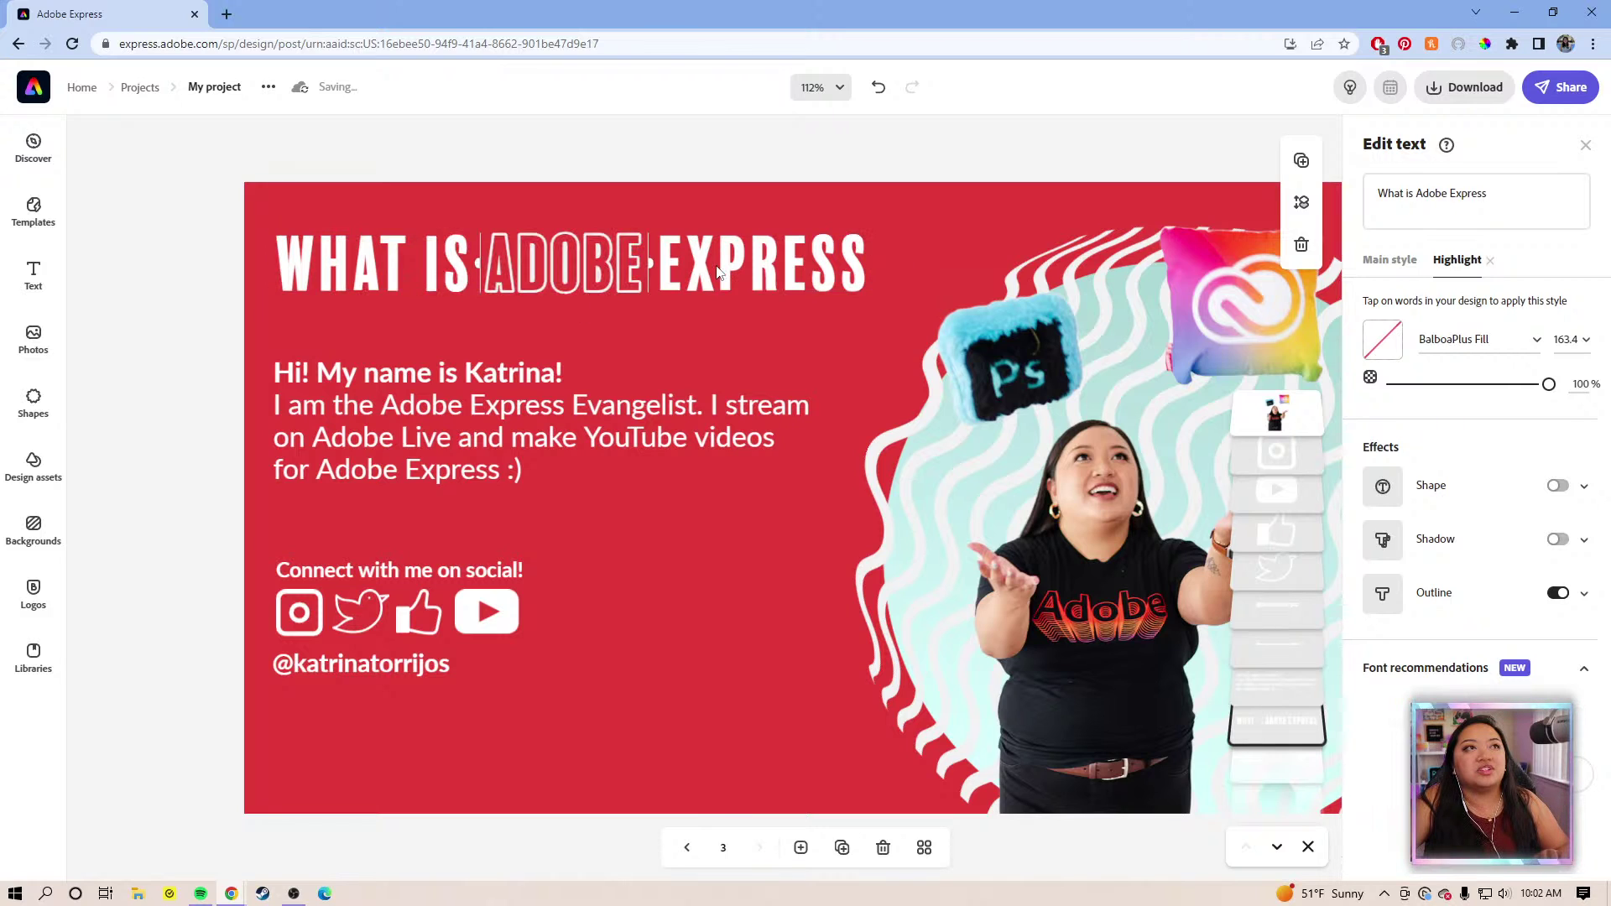
click(723, 275)
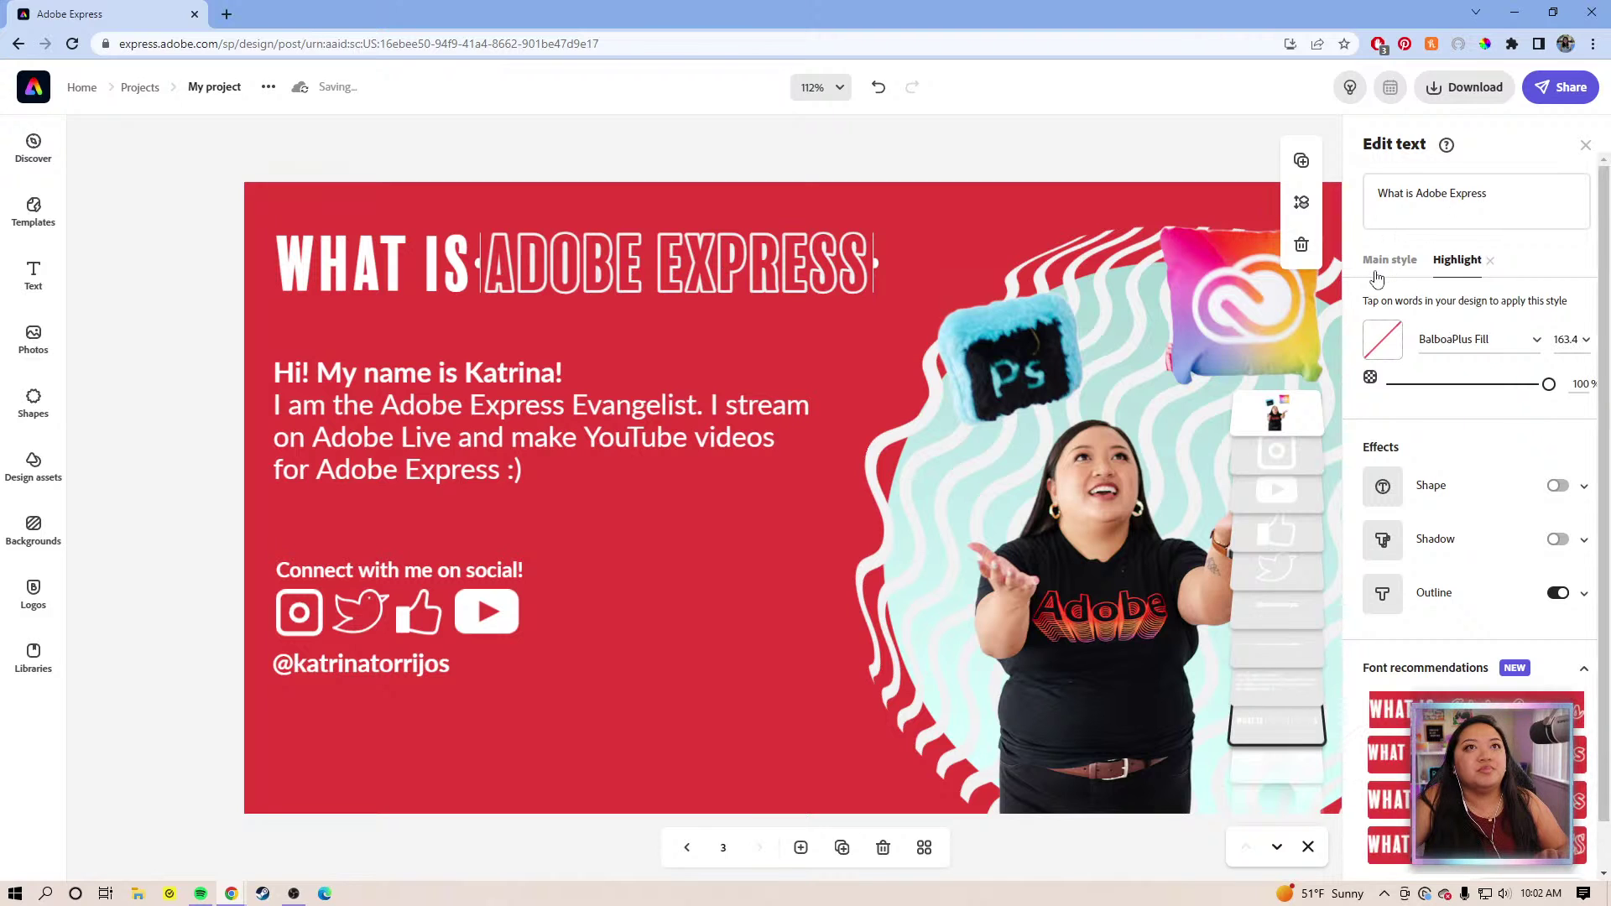
click(1371, 278)
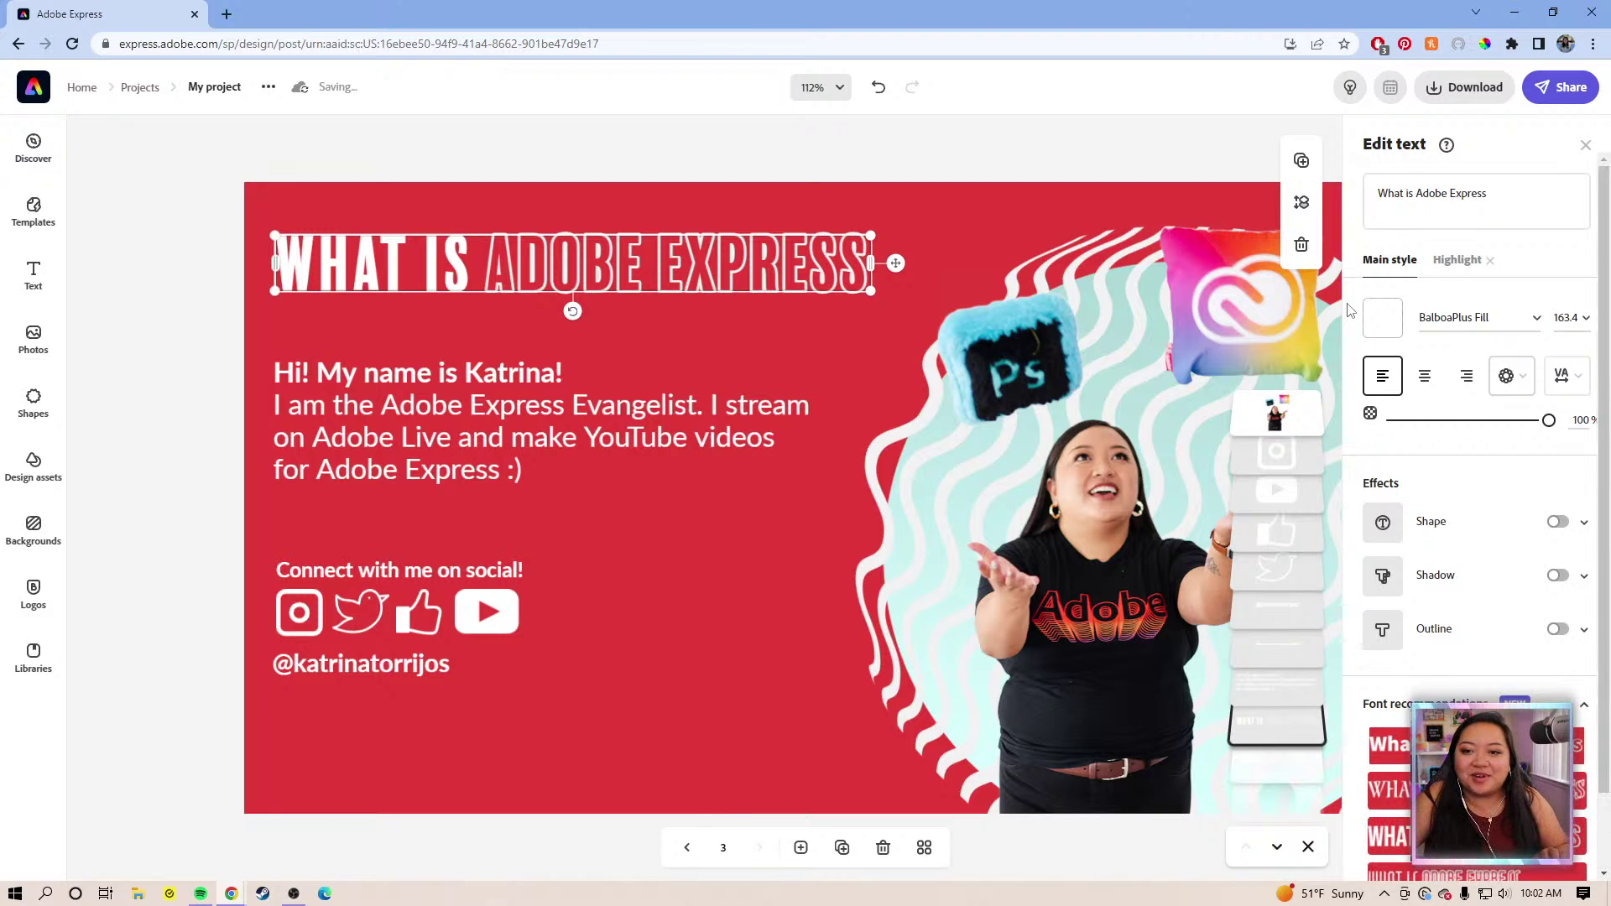
Replace the bio text with "Adobe Express is the Thanos gauntlet of the Creative Cloud. Why have 1 app when you ccan have them all?"
click(577, 416)
click(1552, 224)
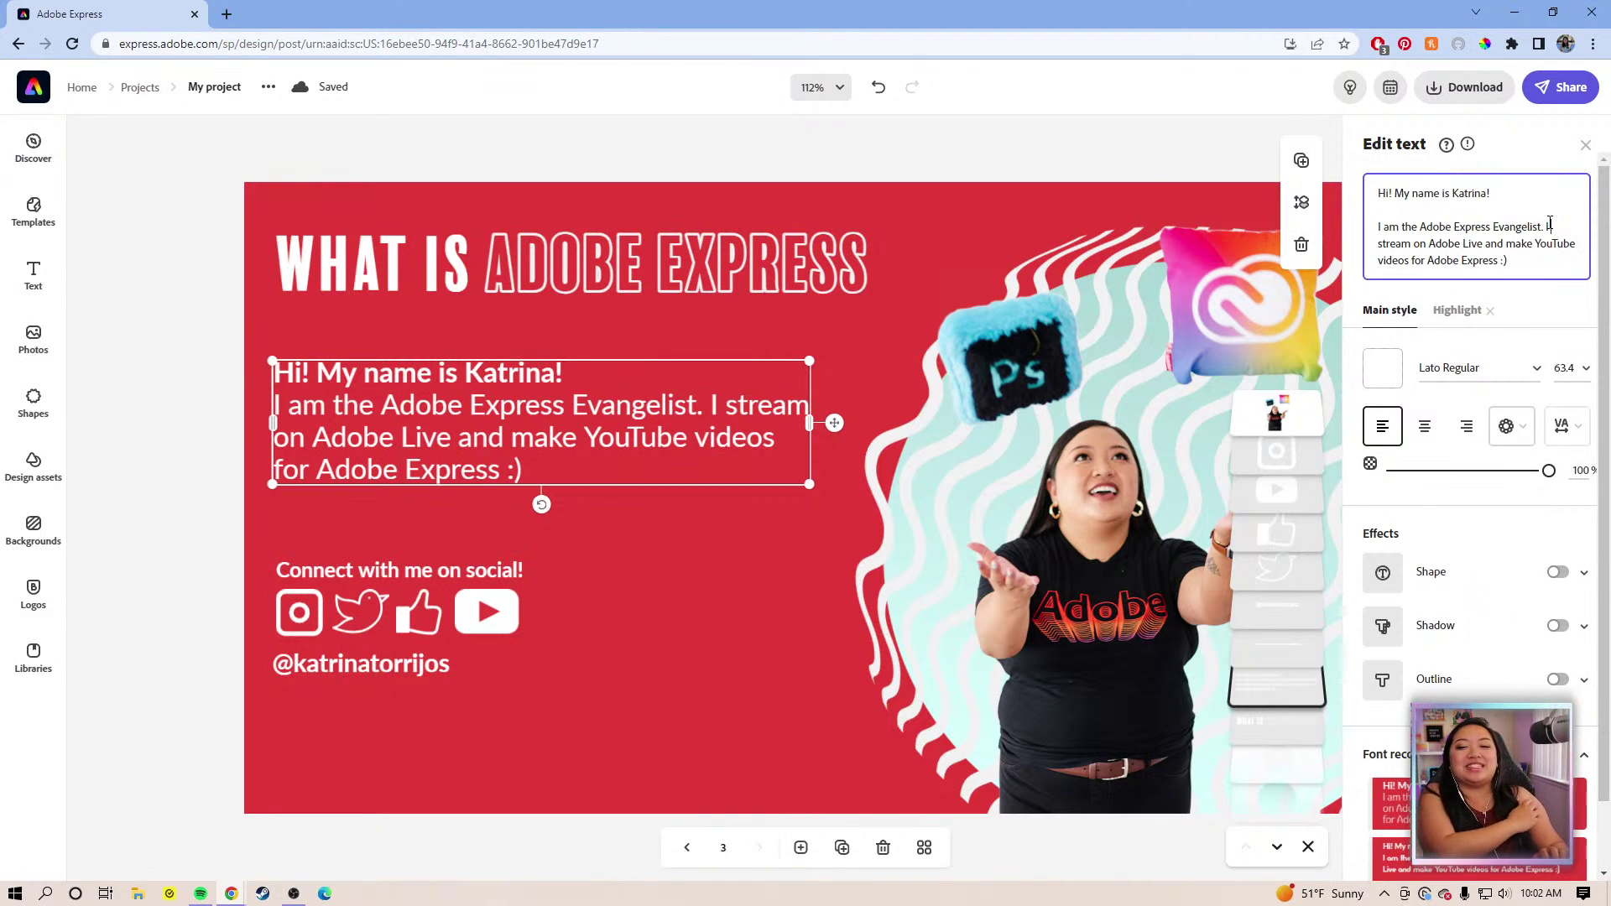
key(ctrl+a)
key(BackSpace)
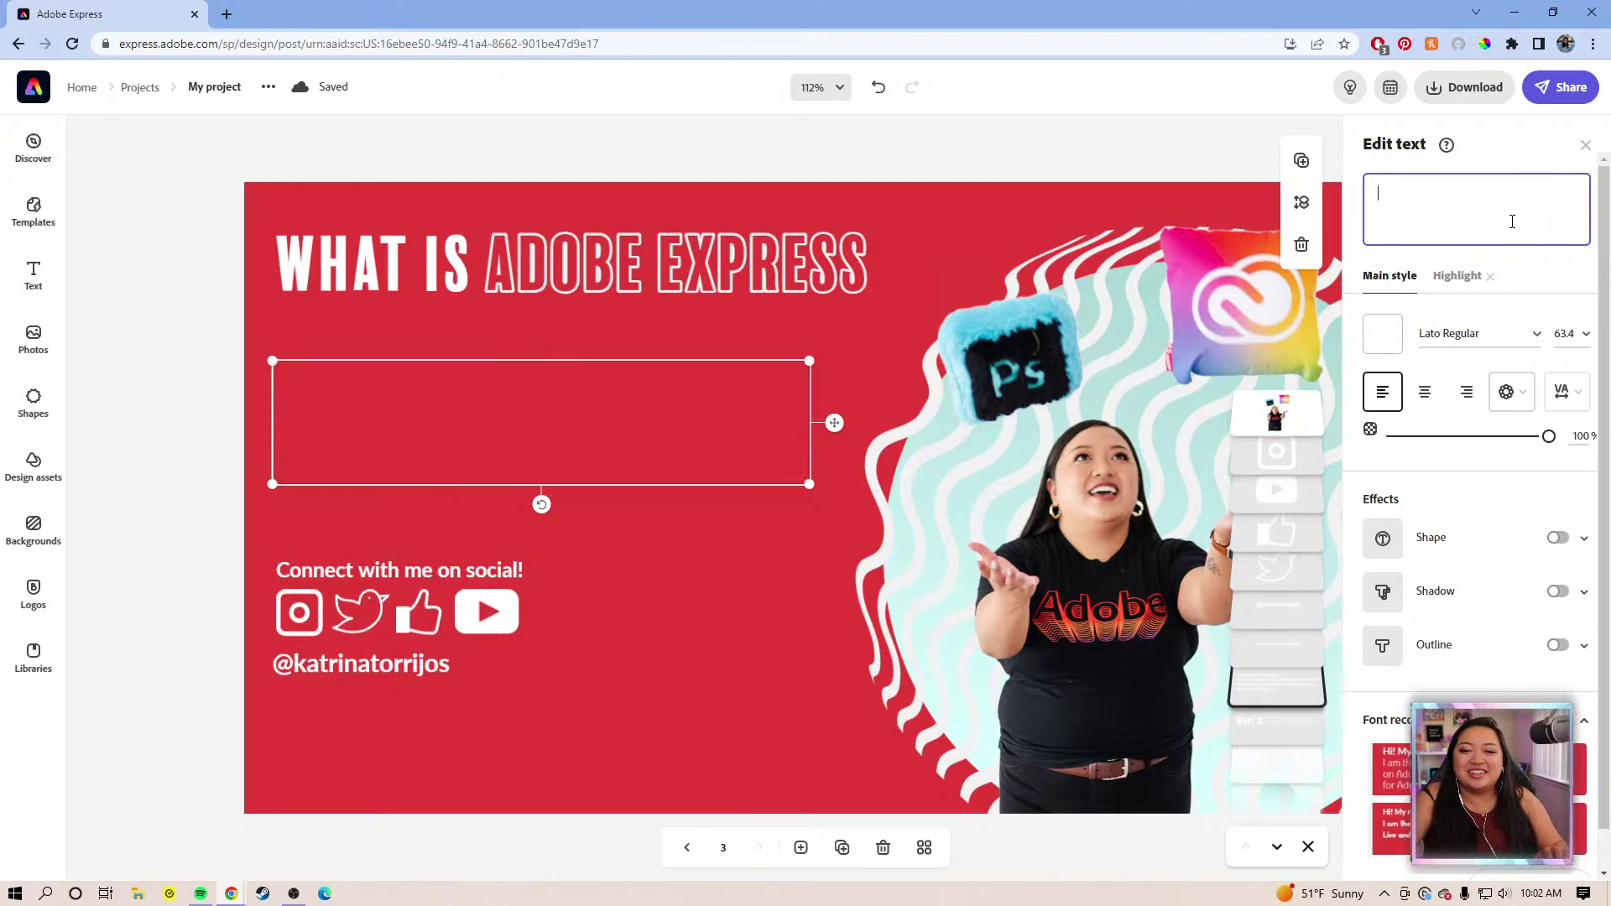
text(Ad)
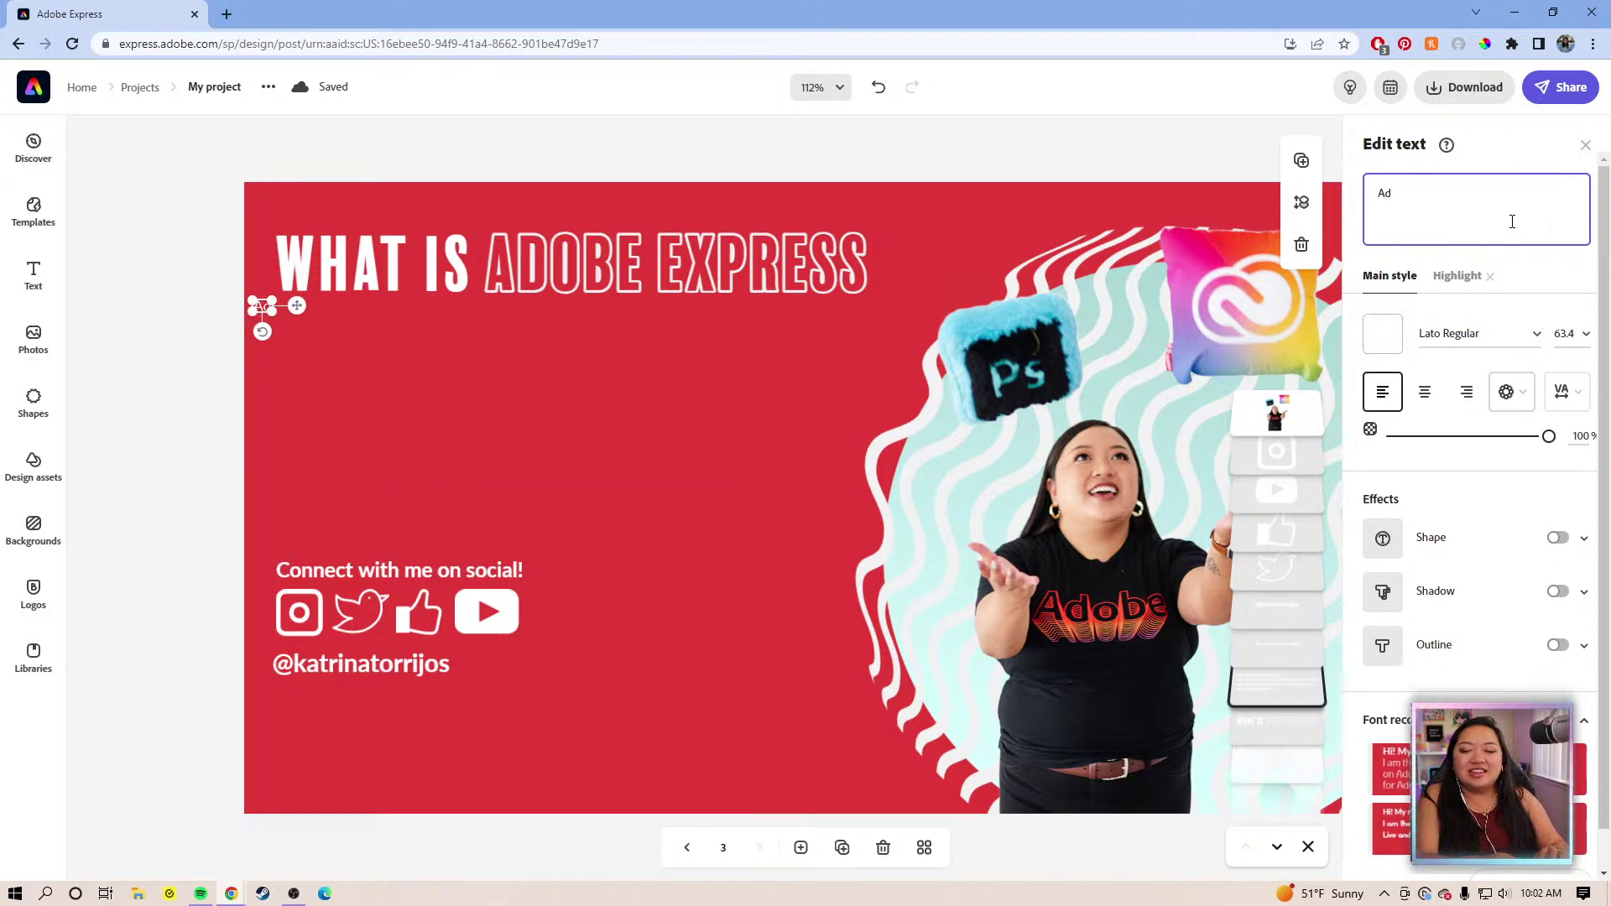
text(obe Exp)
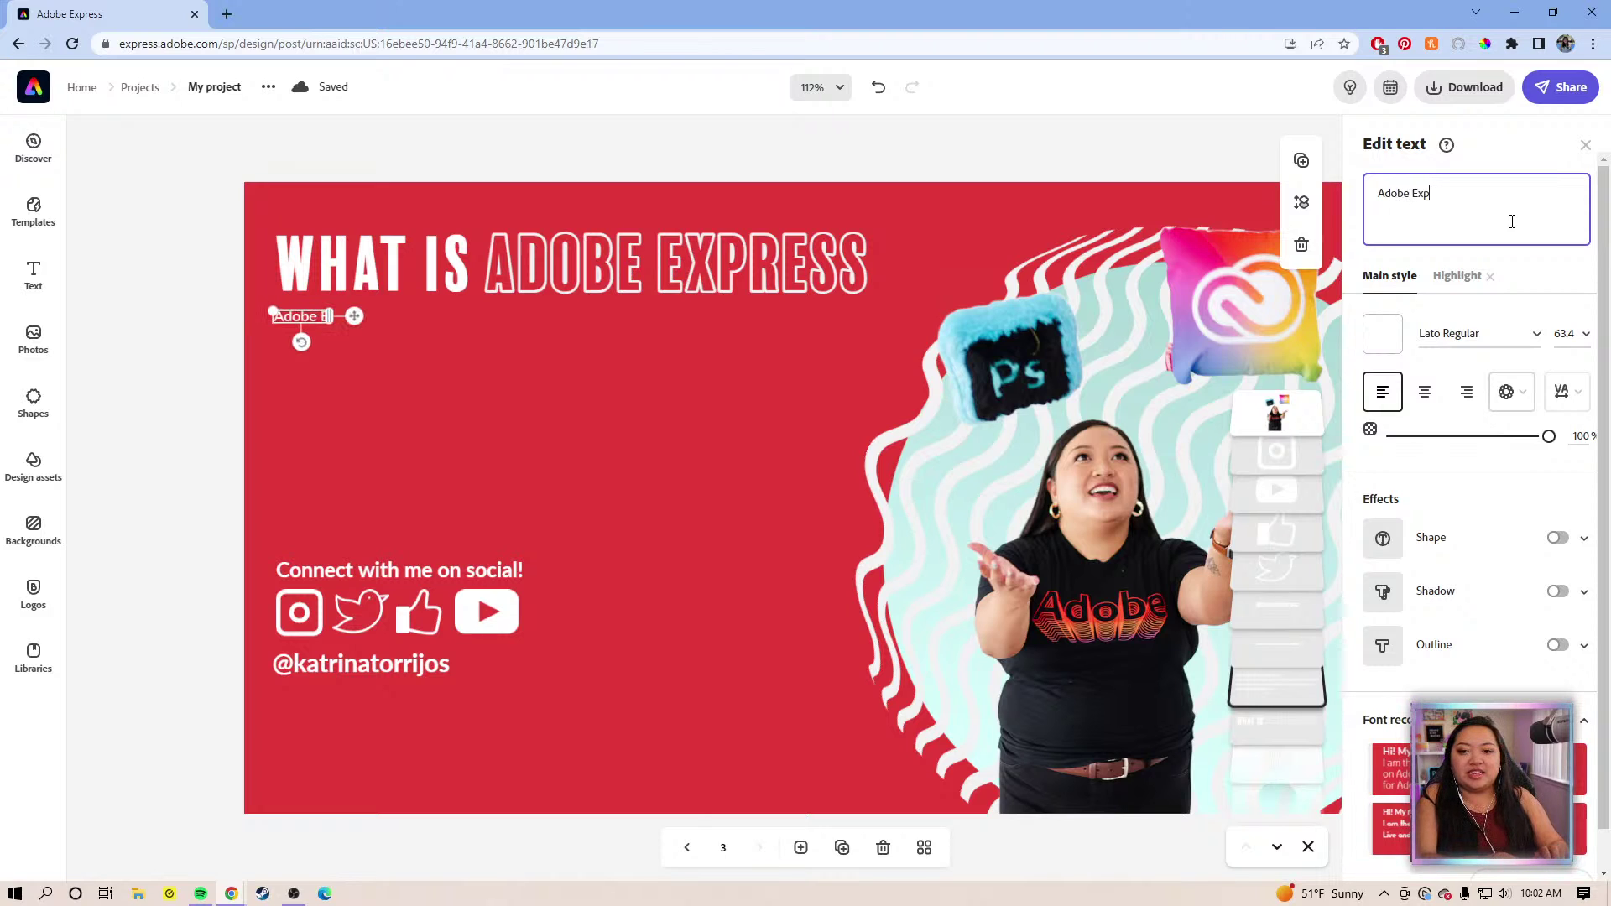
text(ress is the T)
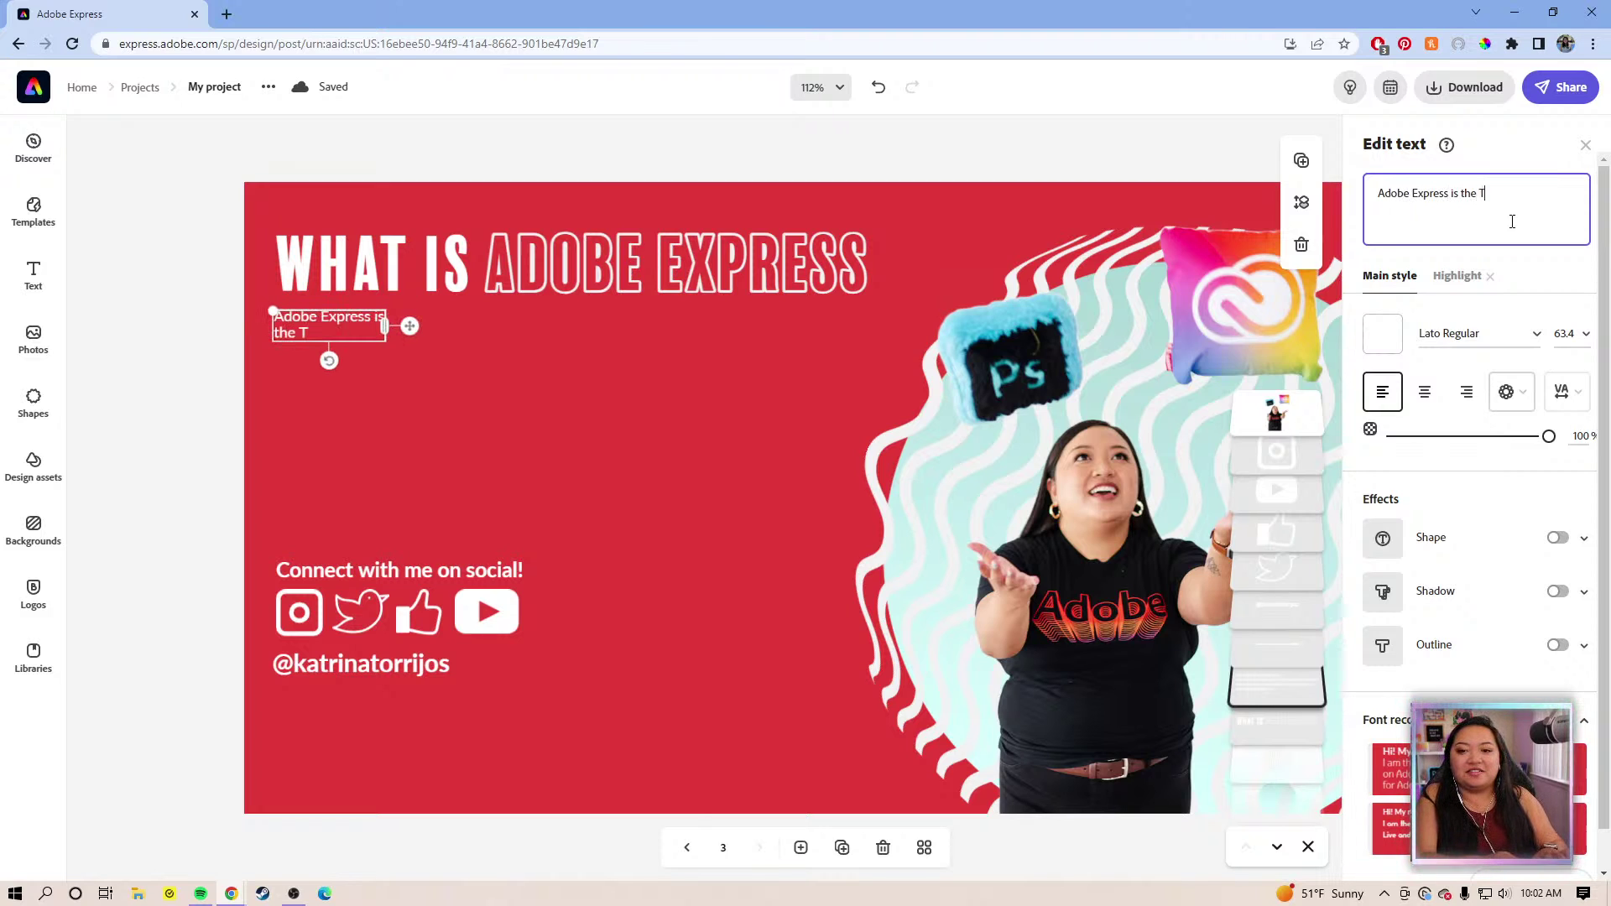
text(ha)
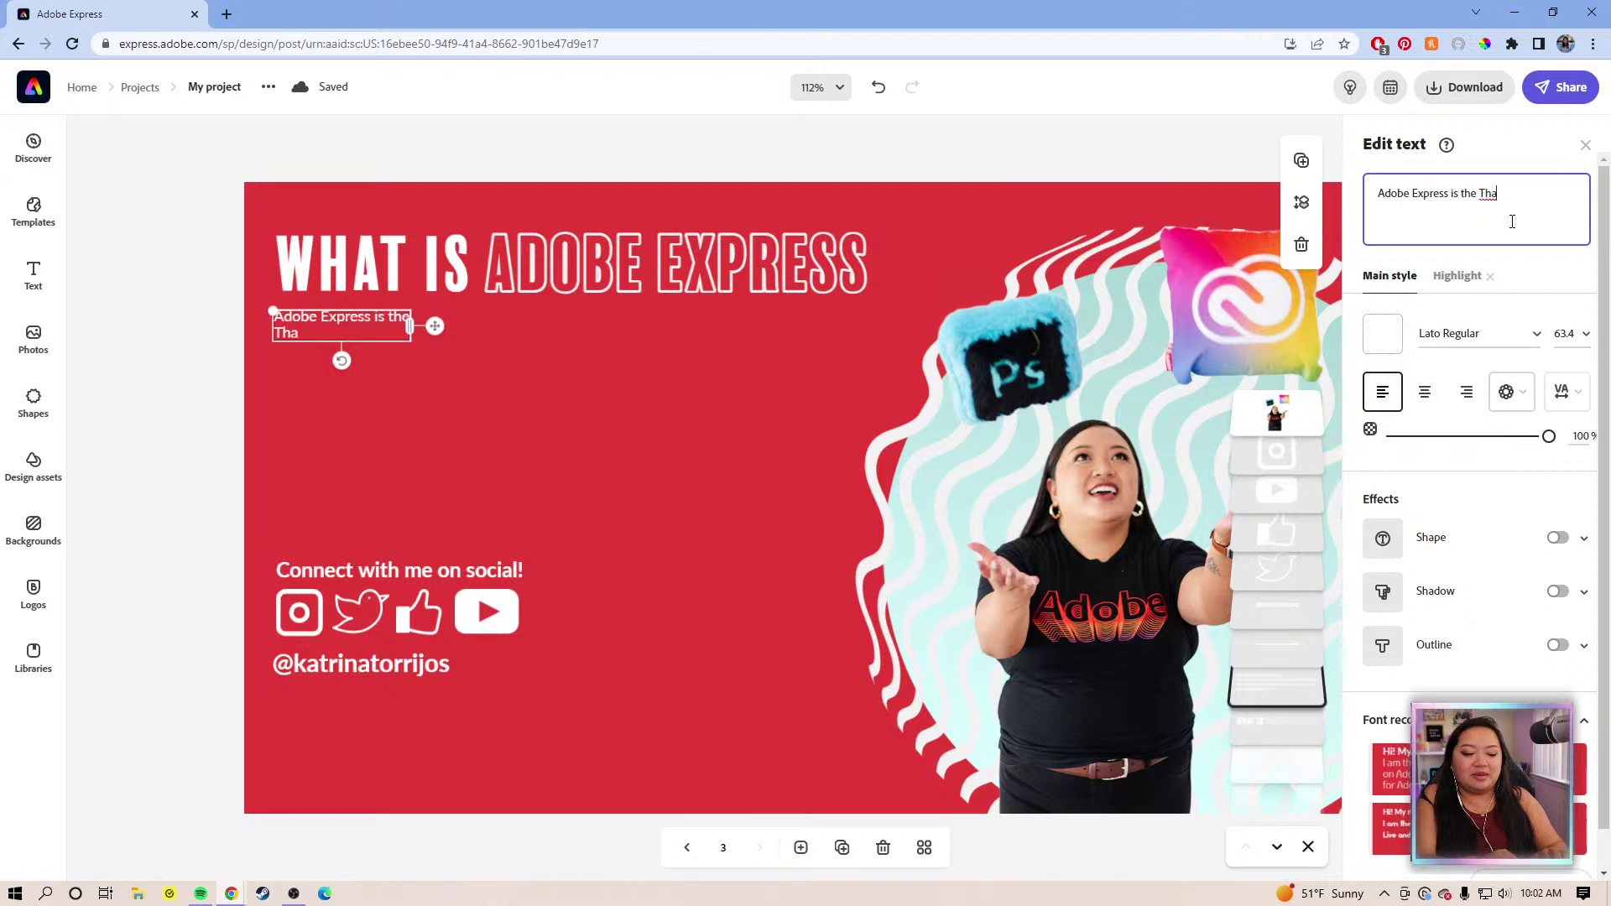
text(nos )
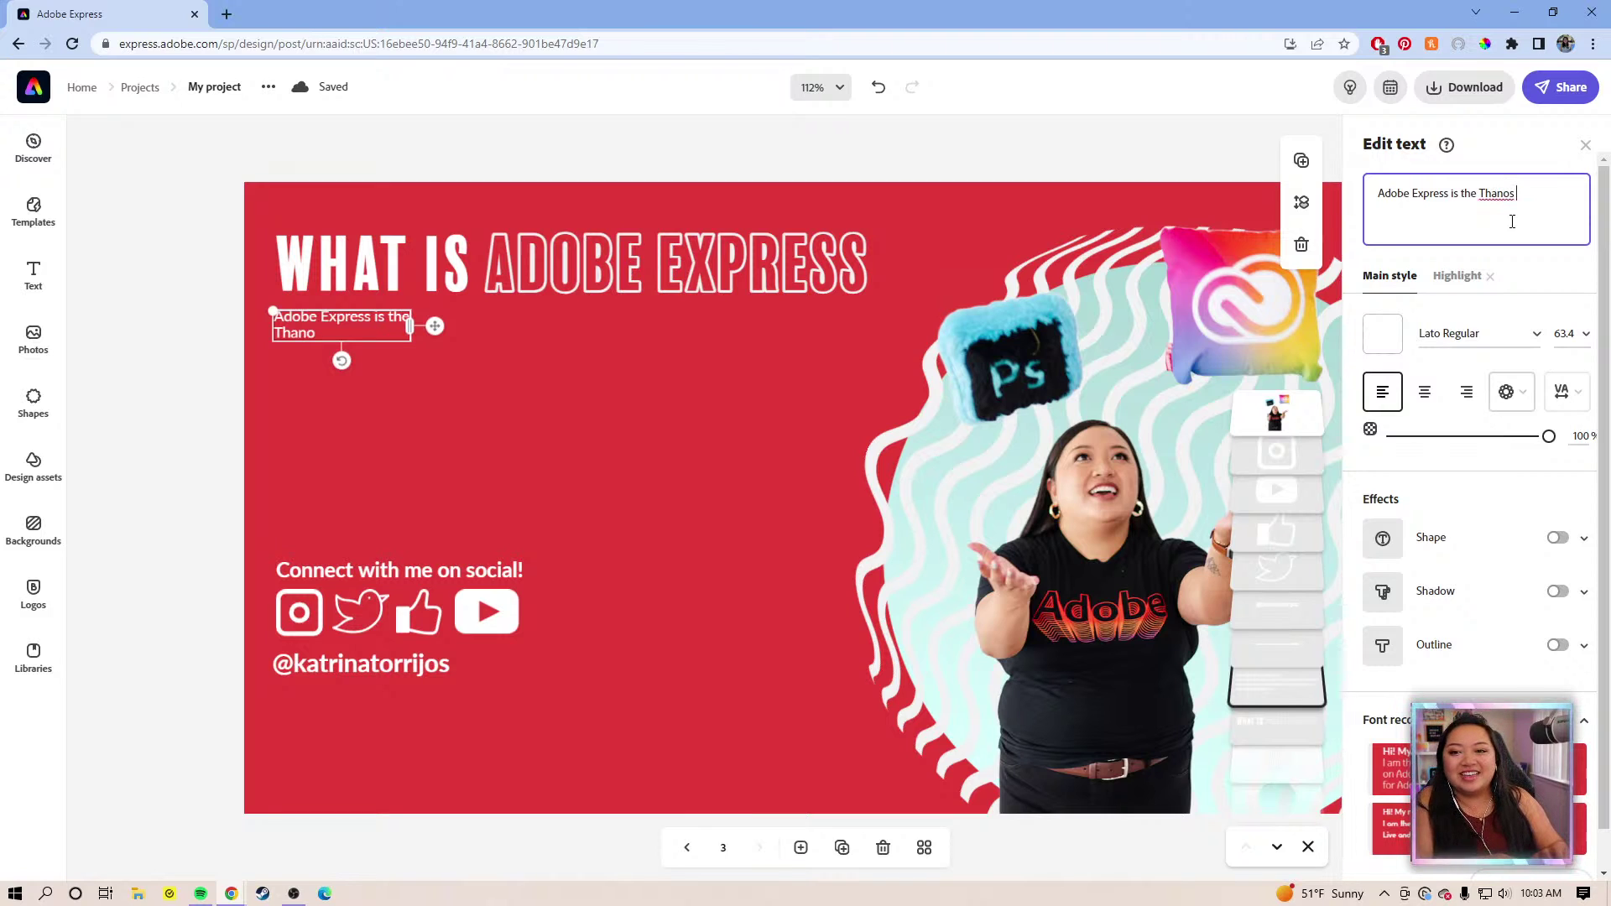
text(gaun)
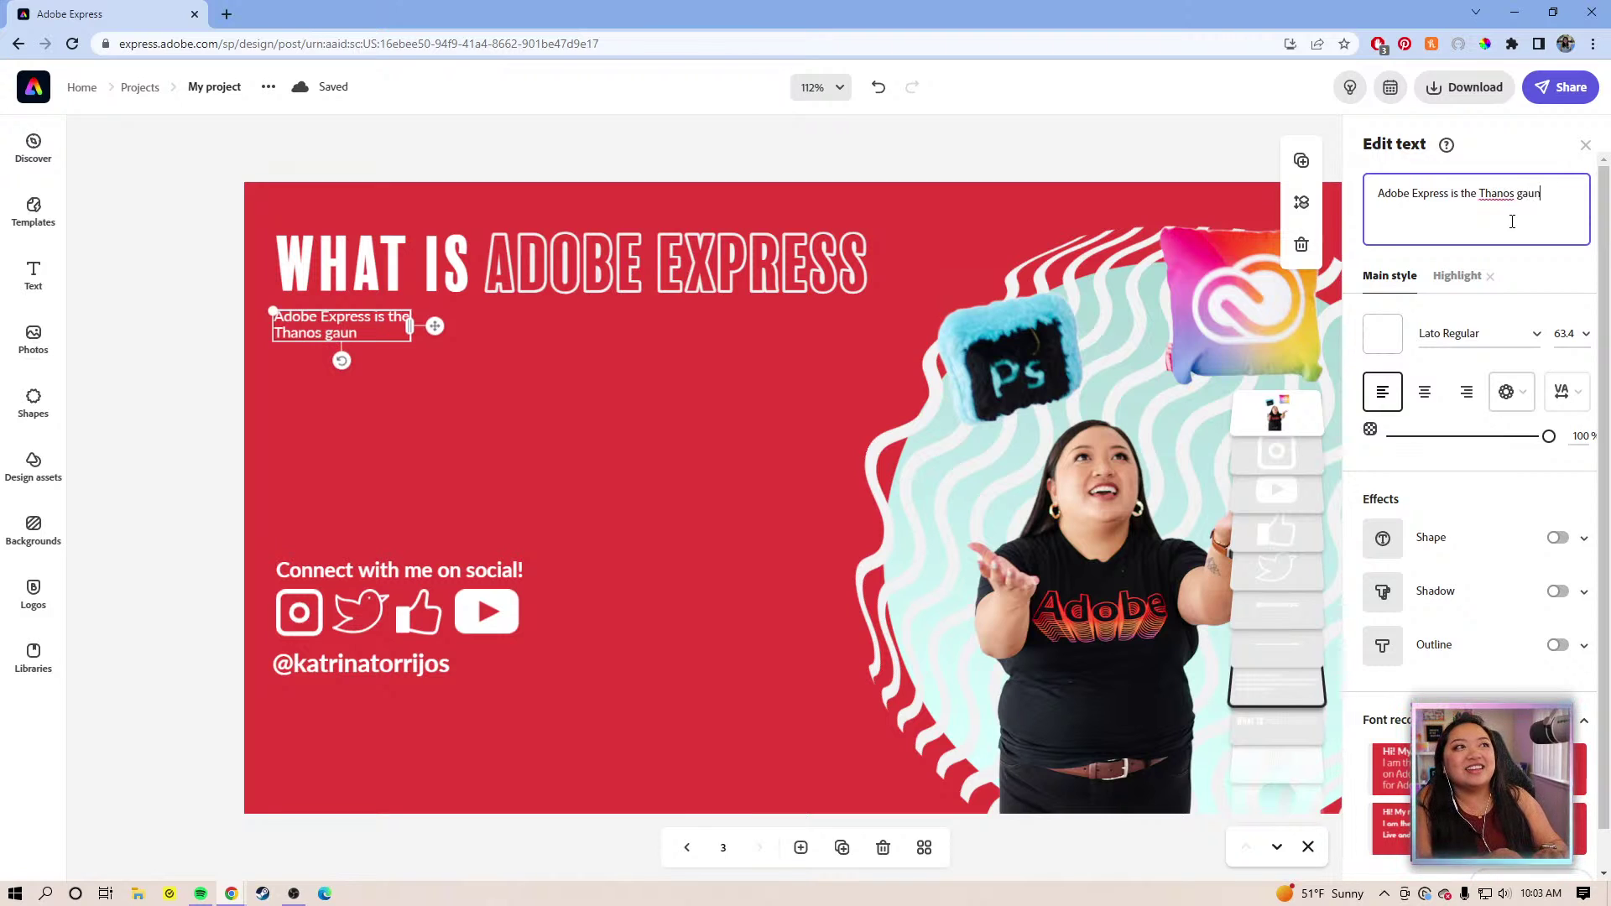
text(tlet of)
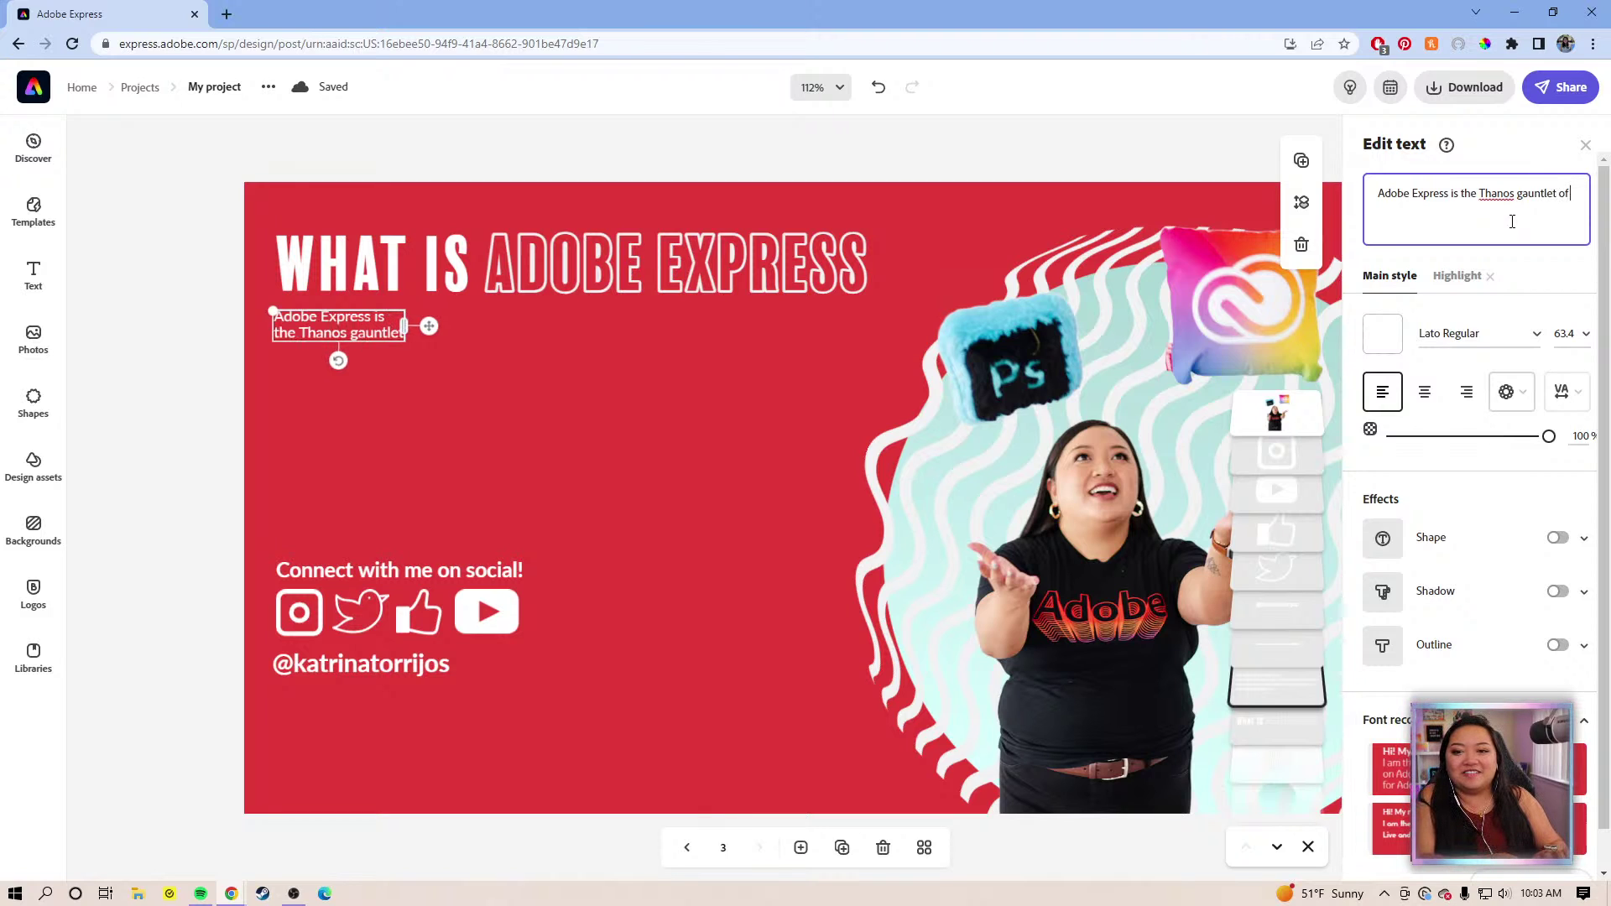
text( the Creative )
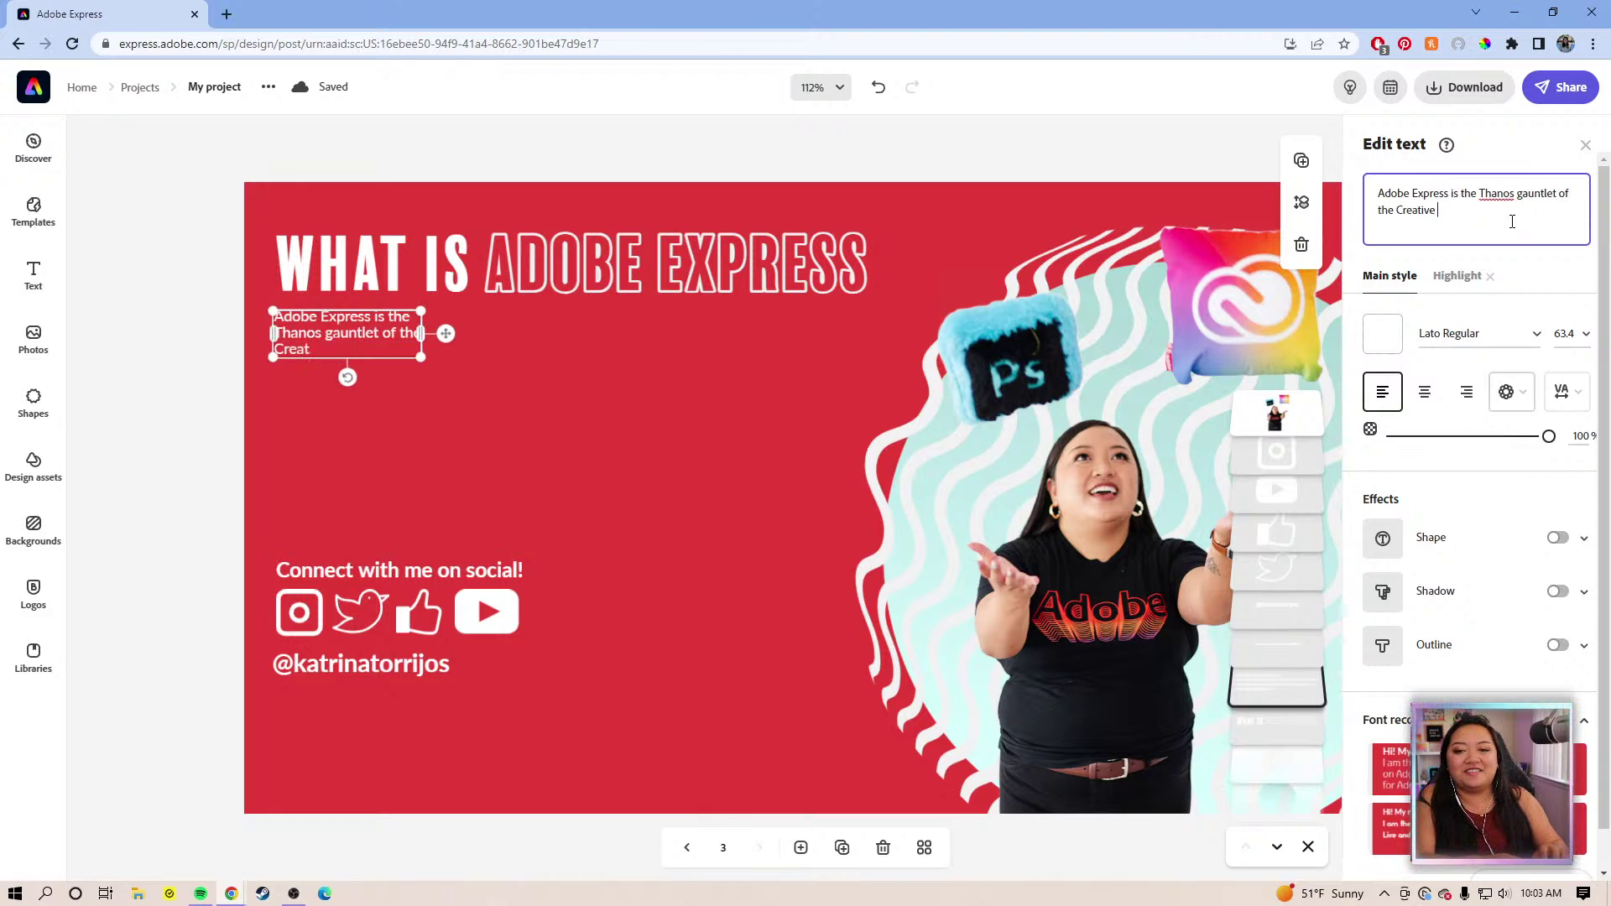
text(Cloud. Why )
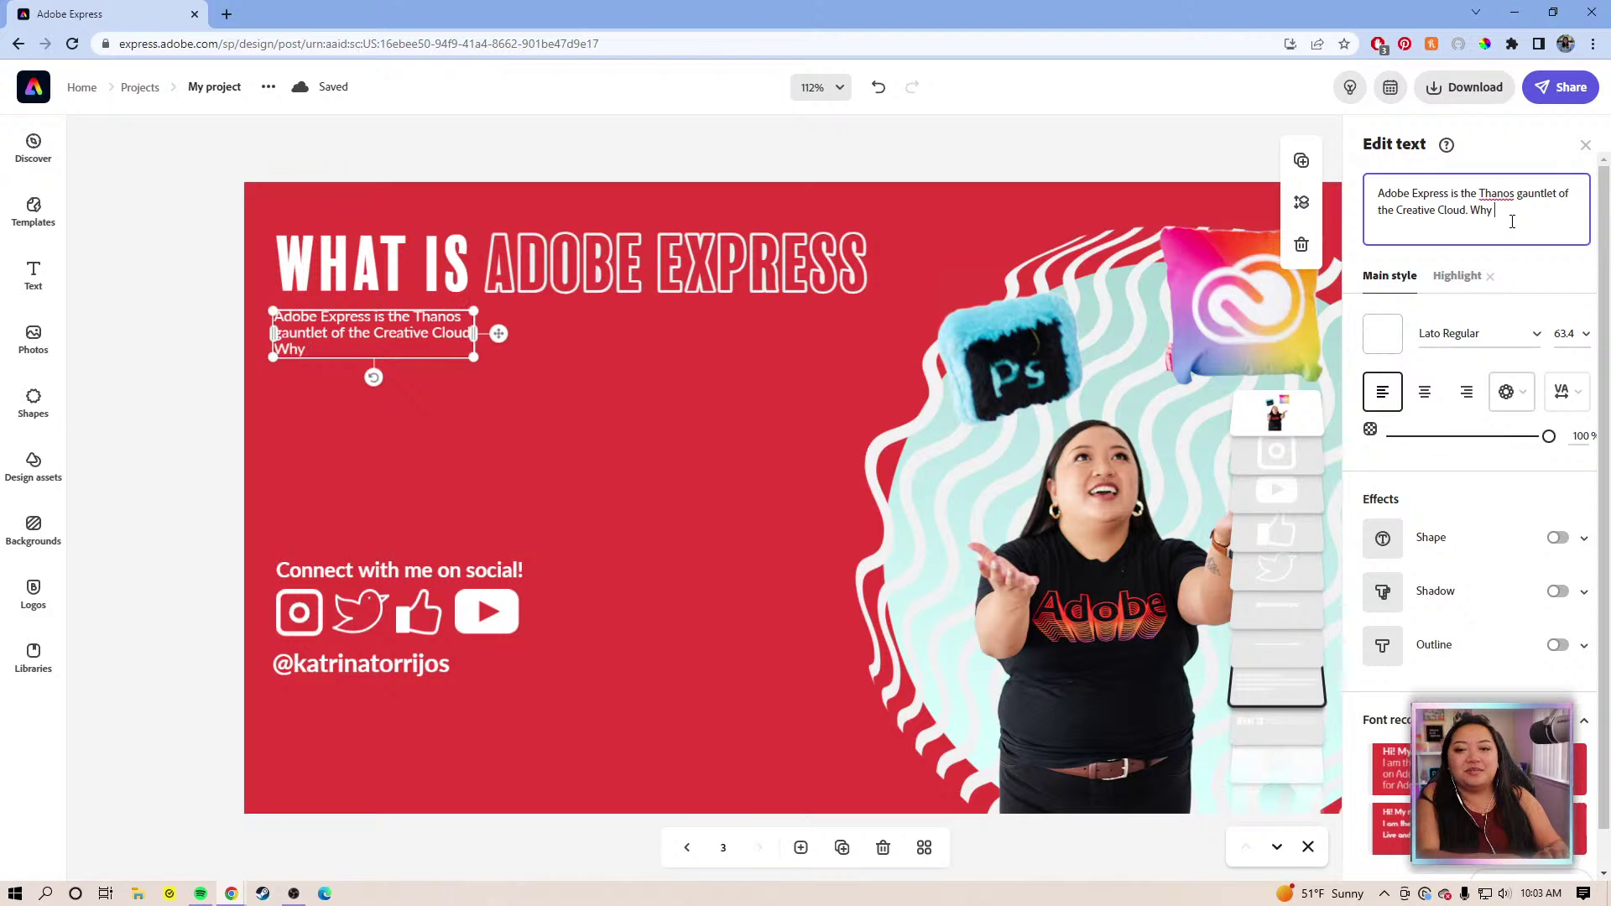
text(have I app whe)
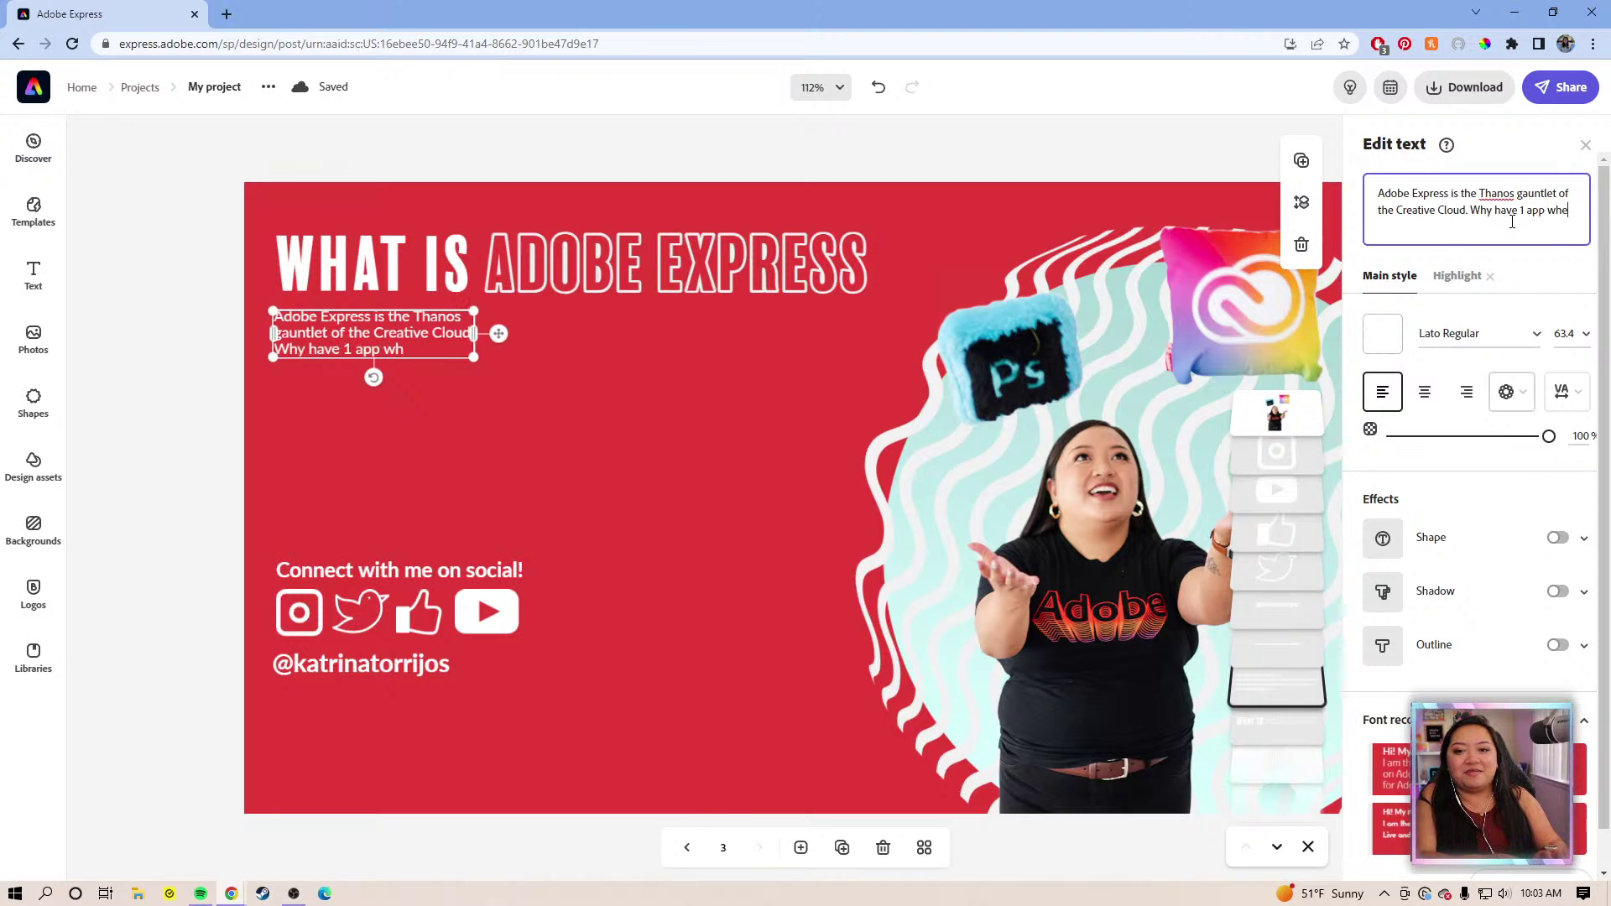
text(n you ccan have them all)
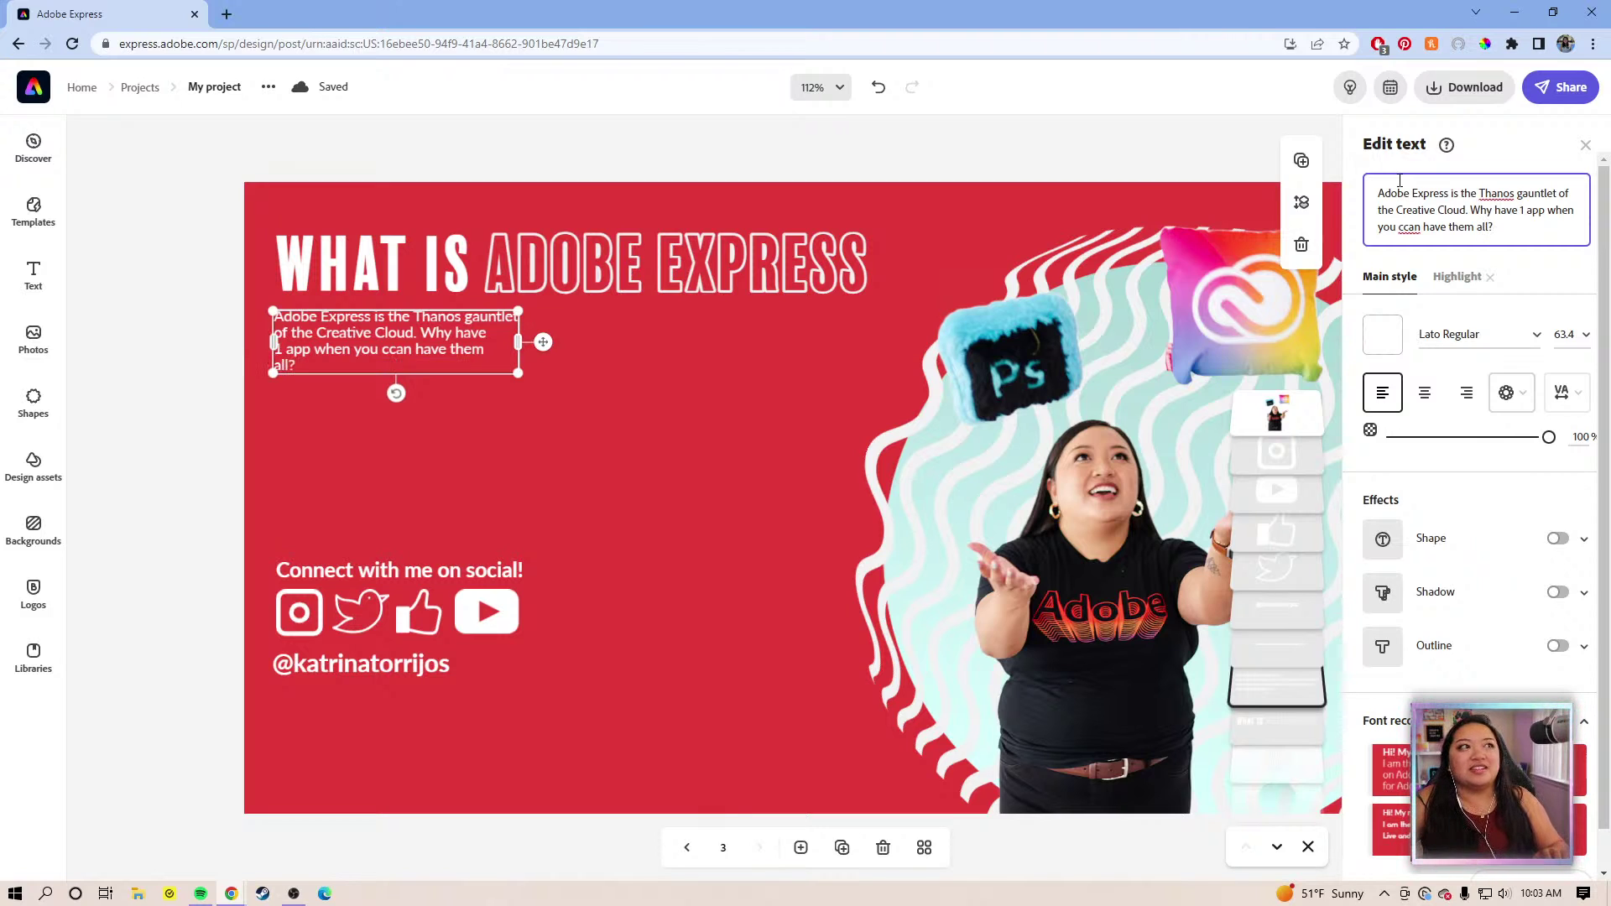
text(?)
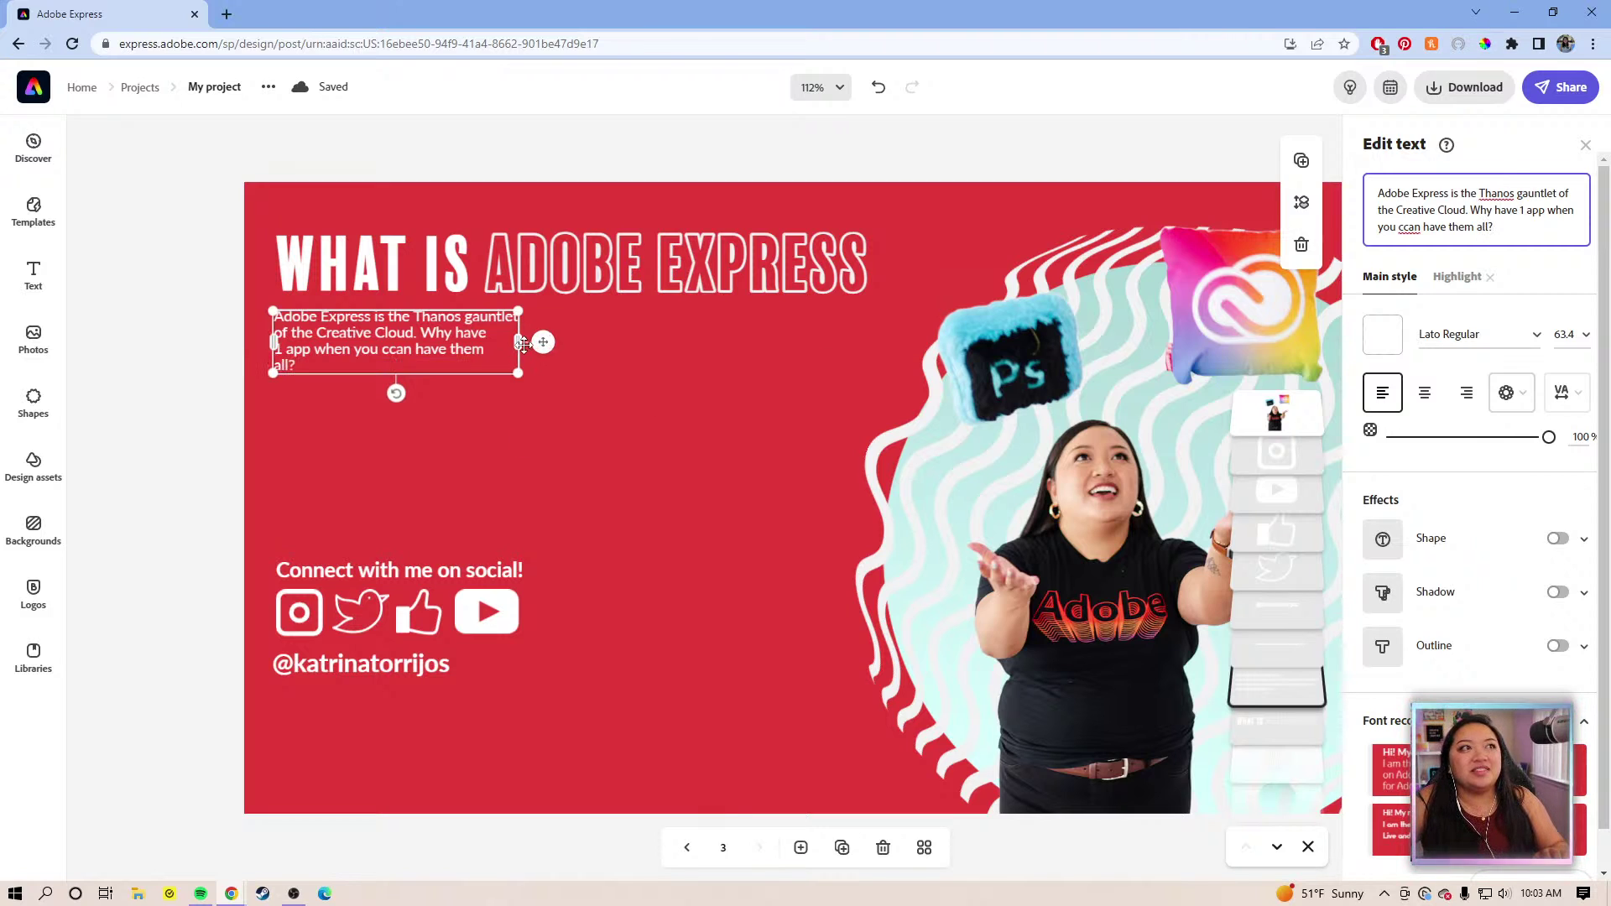
Widen the description's text box so it wraps onto three lines, and correct "ccan" to "can"
click(839, 340)
drag(839, 341, 585, 334)
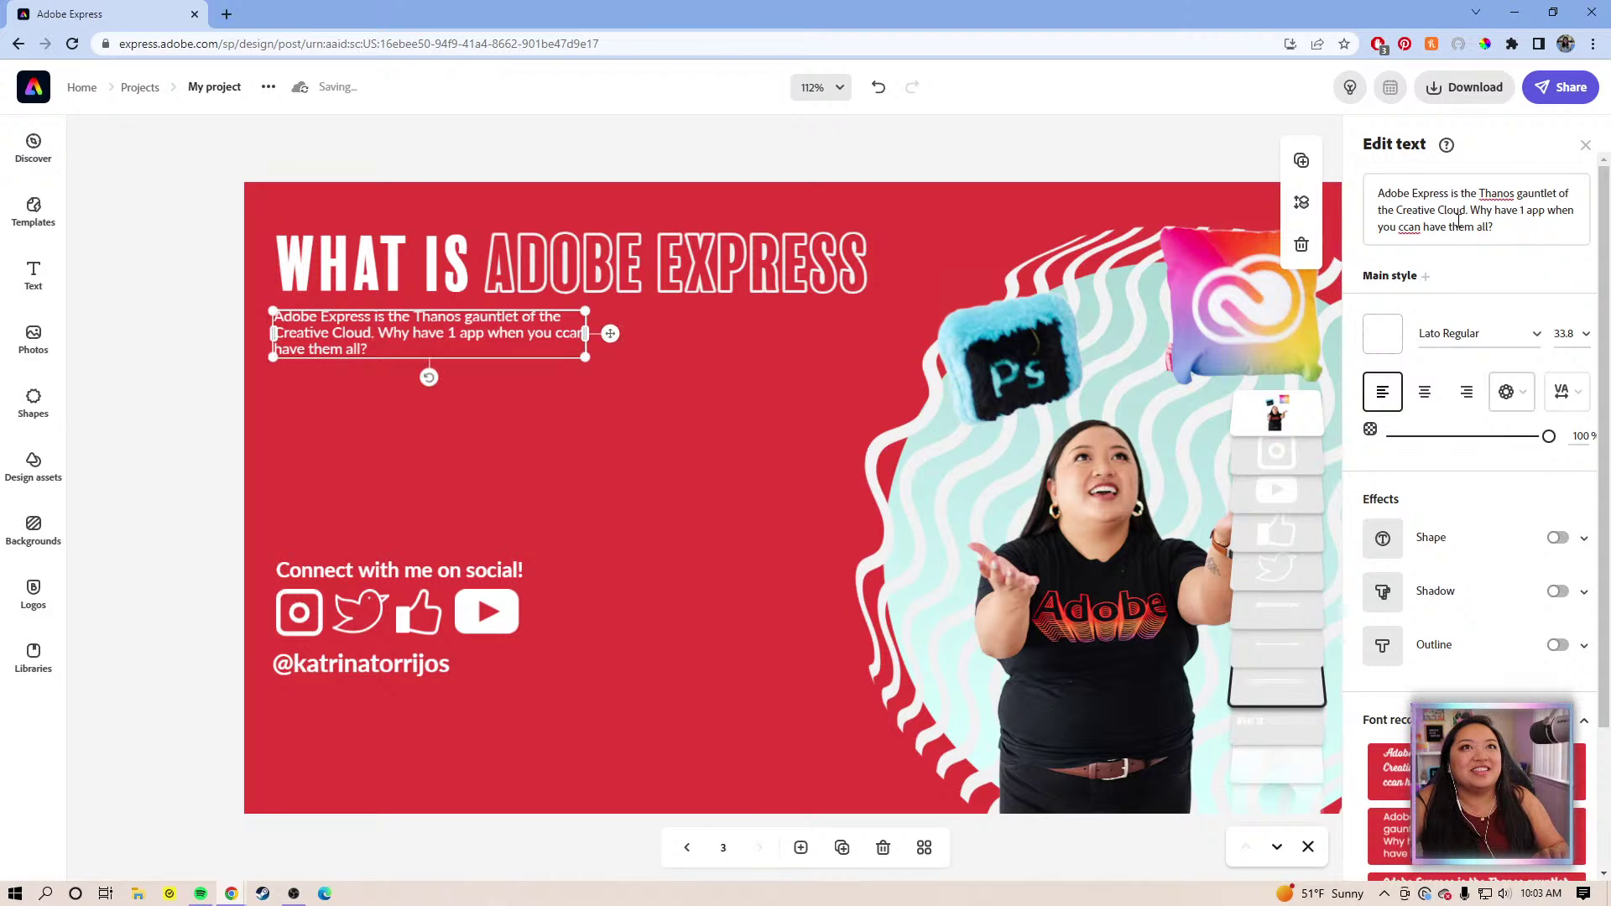
click(1409, 228)
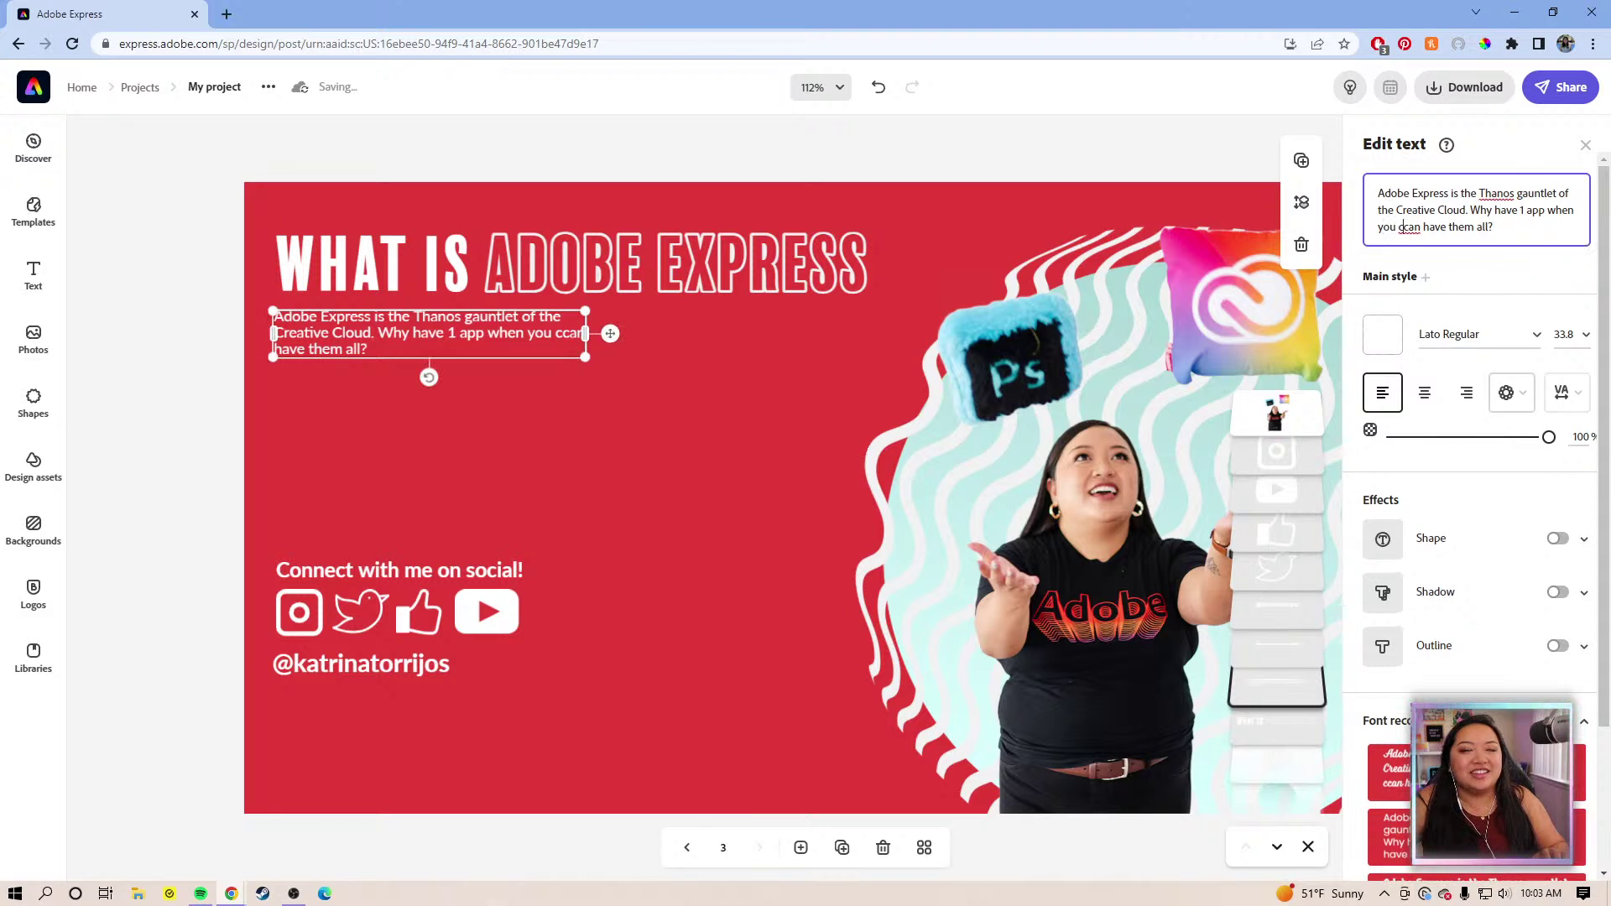
key(BackSpace)
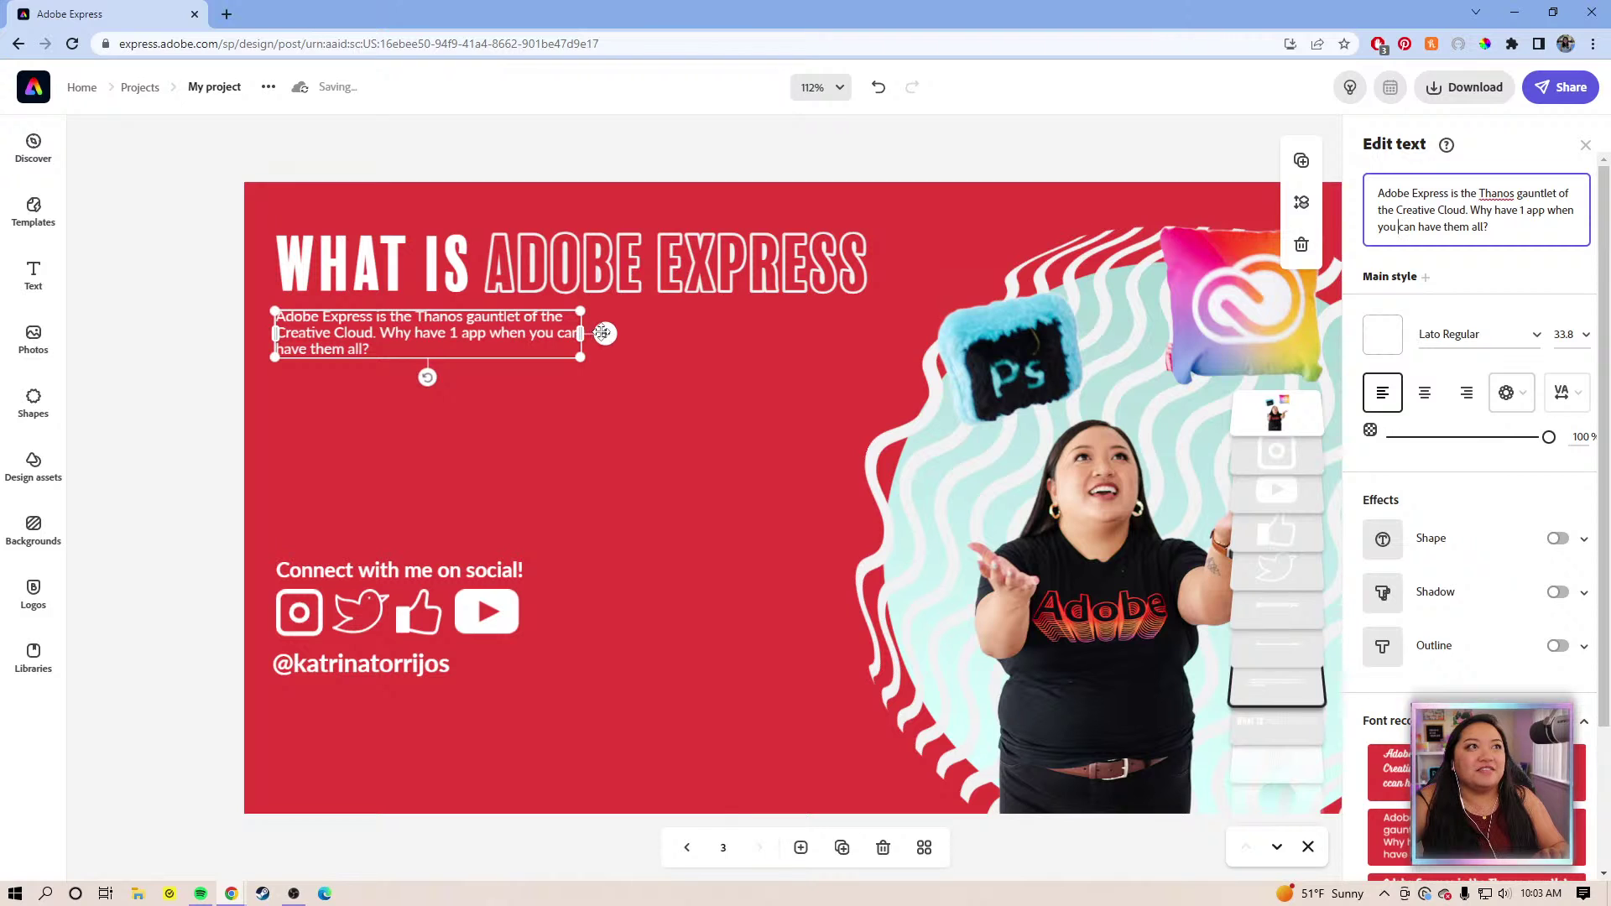
Enlarge the description to font size 64.2 and place it below the heading, aligned with the heading's left edge
drag(603, 333, 777, 416)
drag(443, 386, 292, 340)
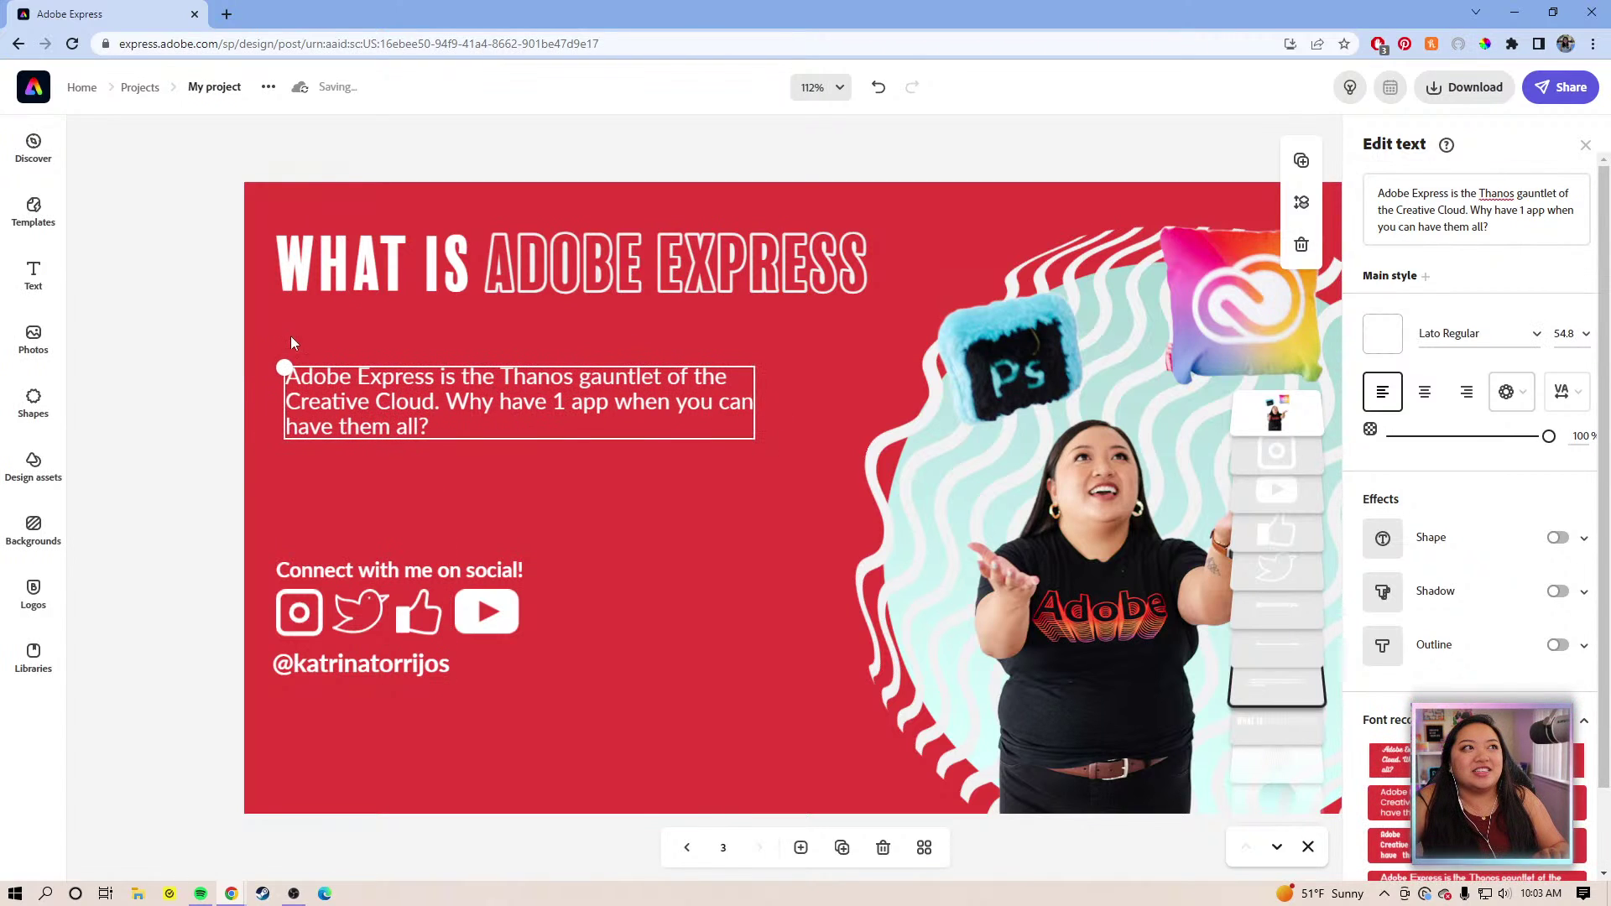
drag(780, 403, 877, 387)
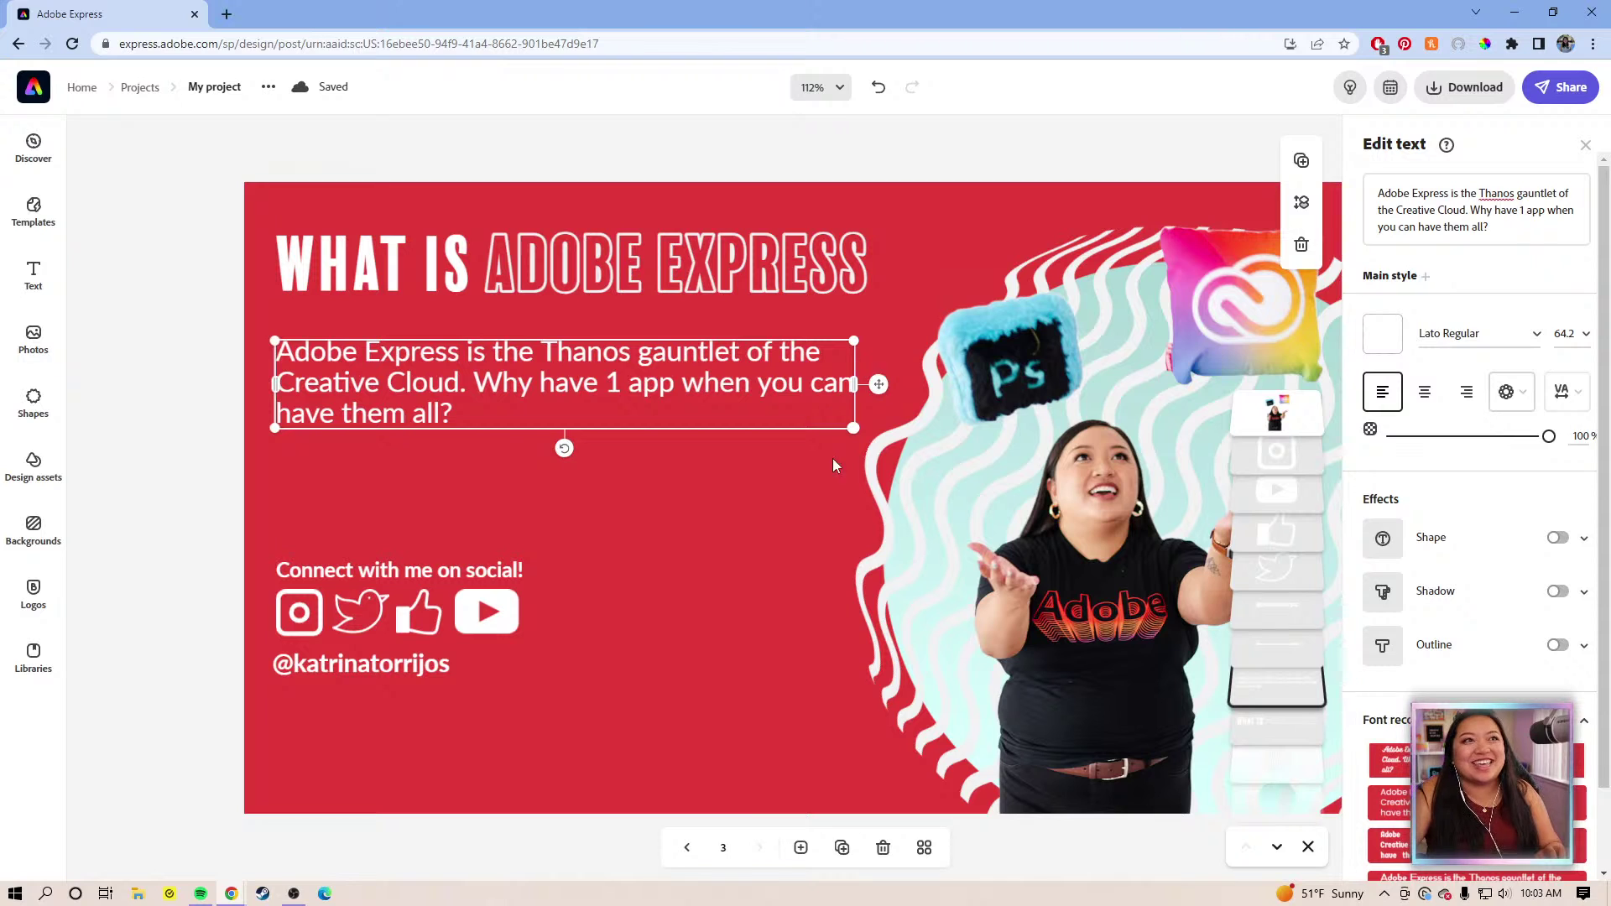
Delete the social media block below the description: the "Connect with me on social!" line, the four icons and the handle
drag(214, 542, 515, 693)
drag(198, 535, 579, 728)
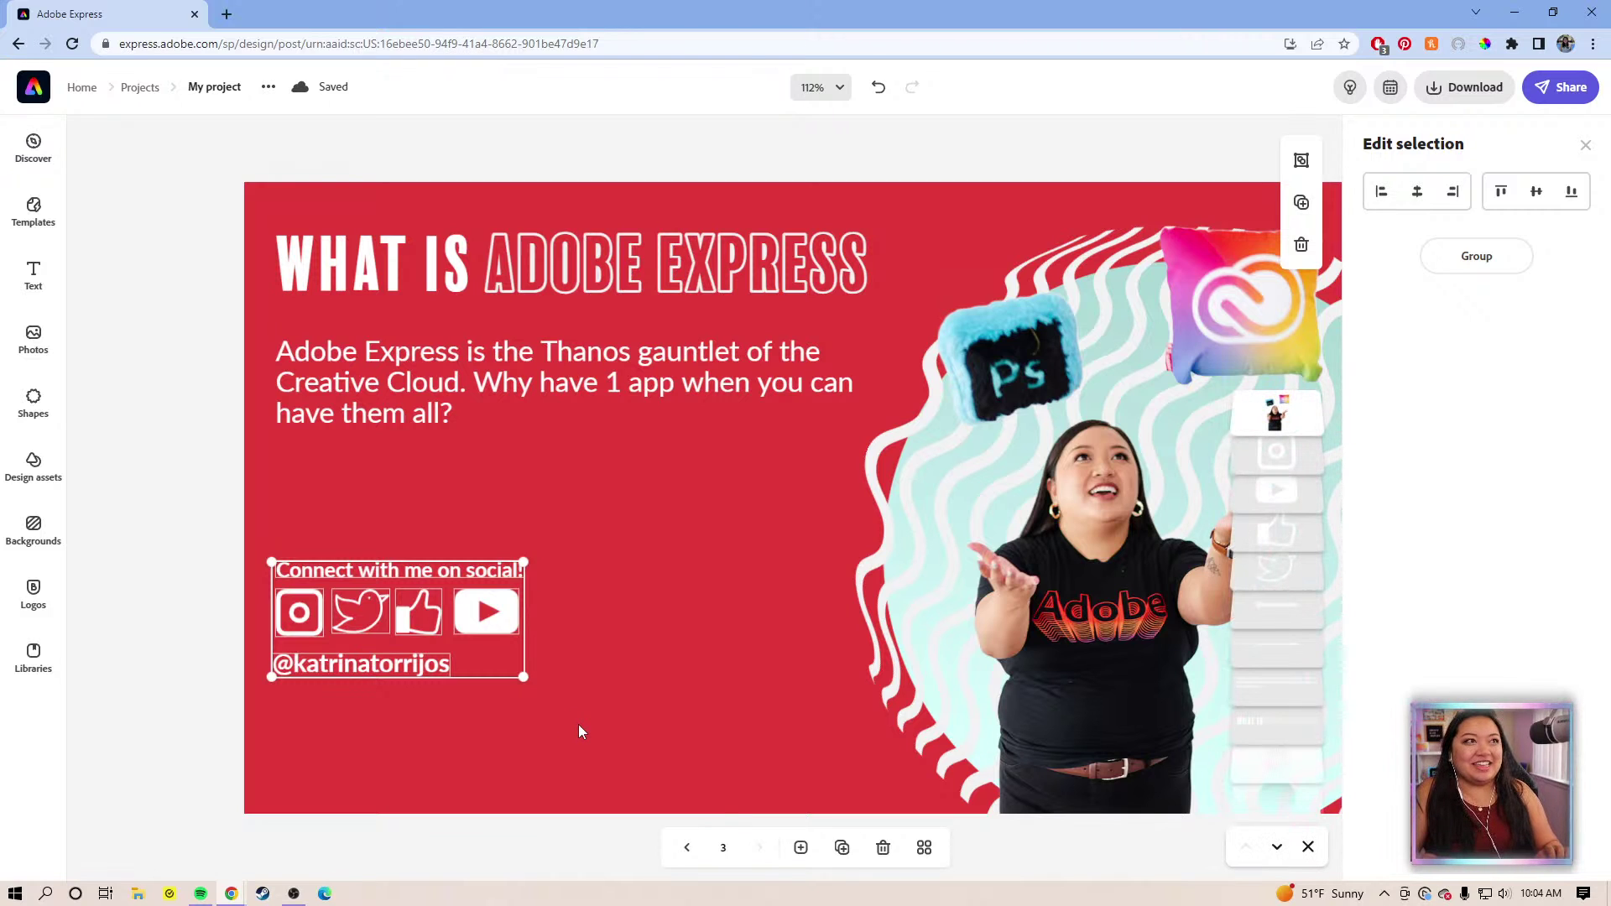
key(Delete)
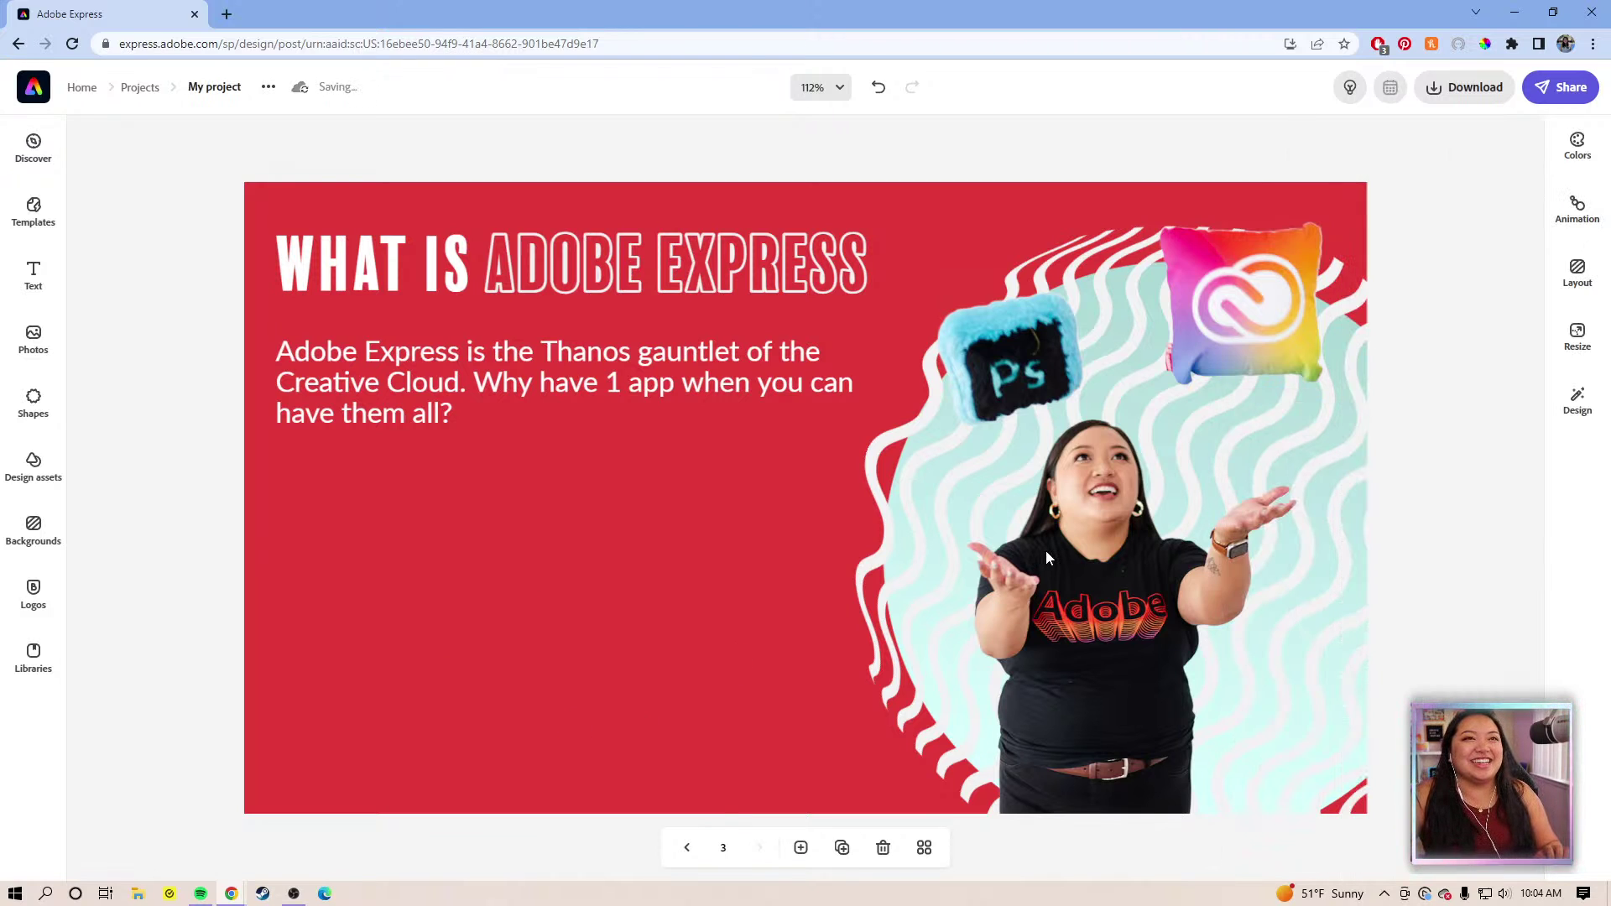
Shift the white wavy-line shape slightly left over the teal circle and move the description slightly down
click(1047, 558)
click(878, 571)
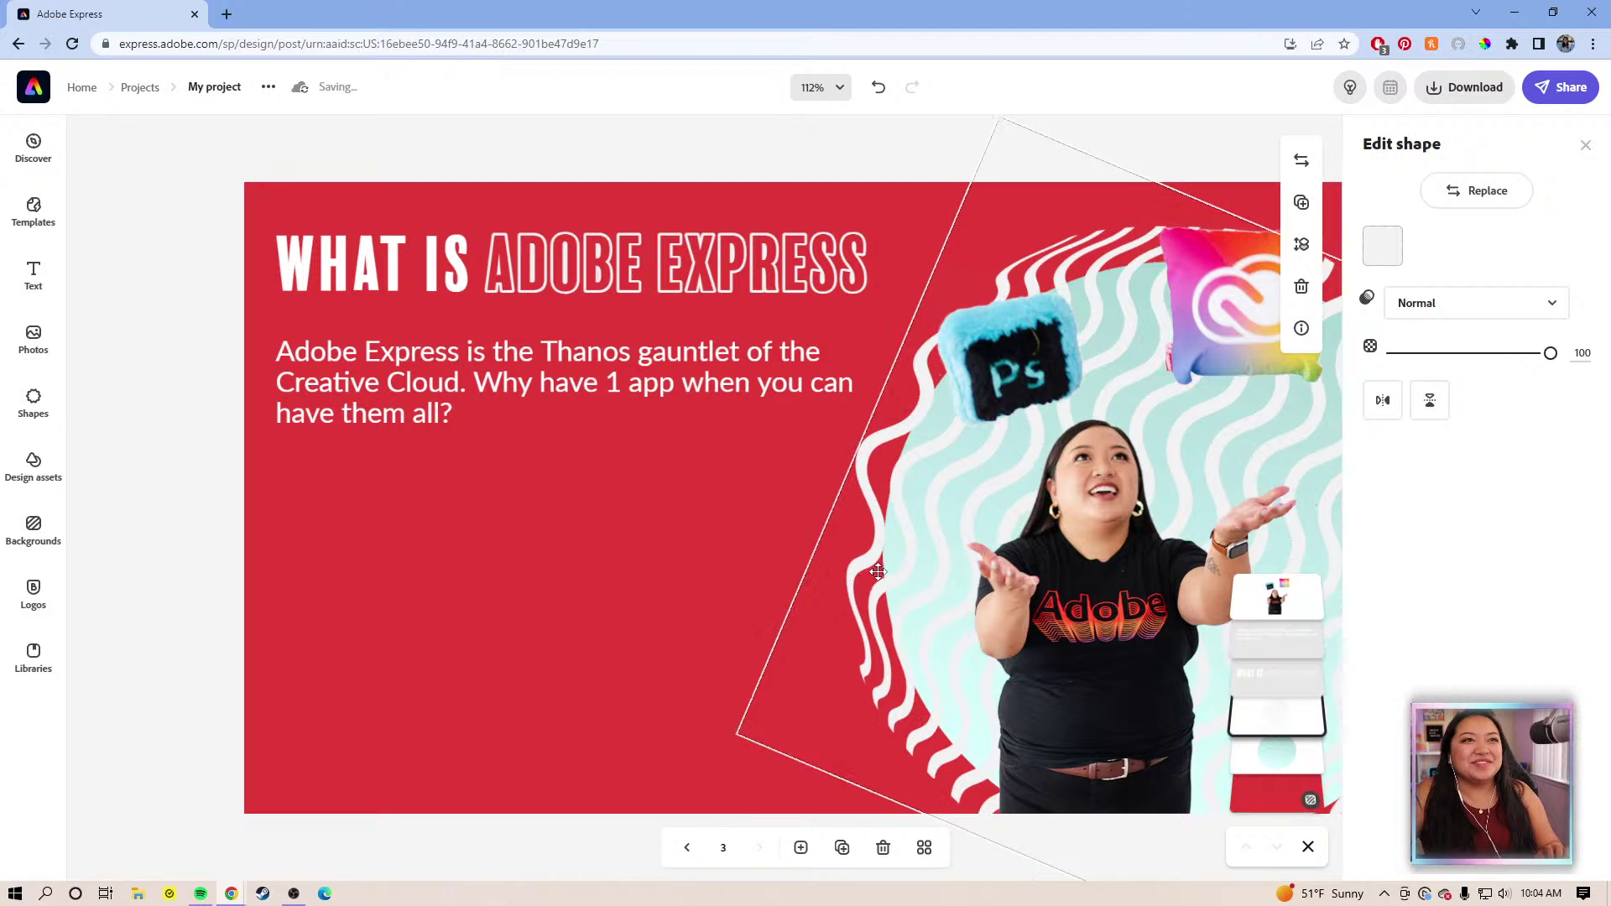
click(823, 134)
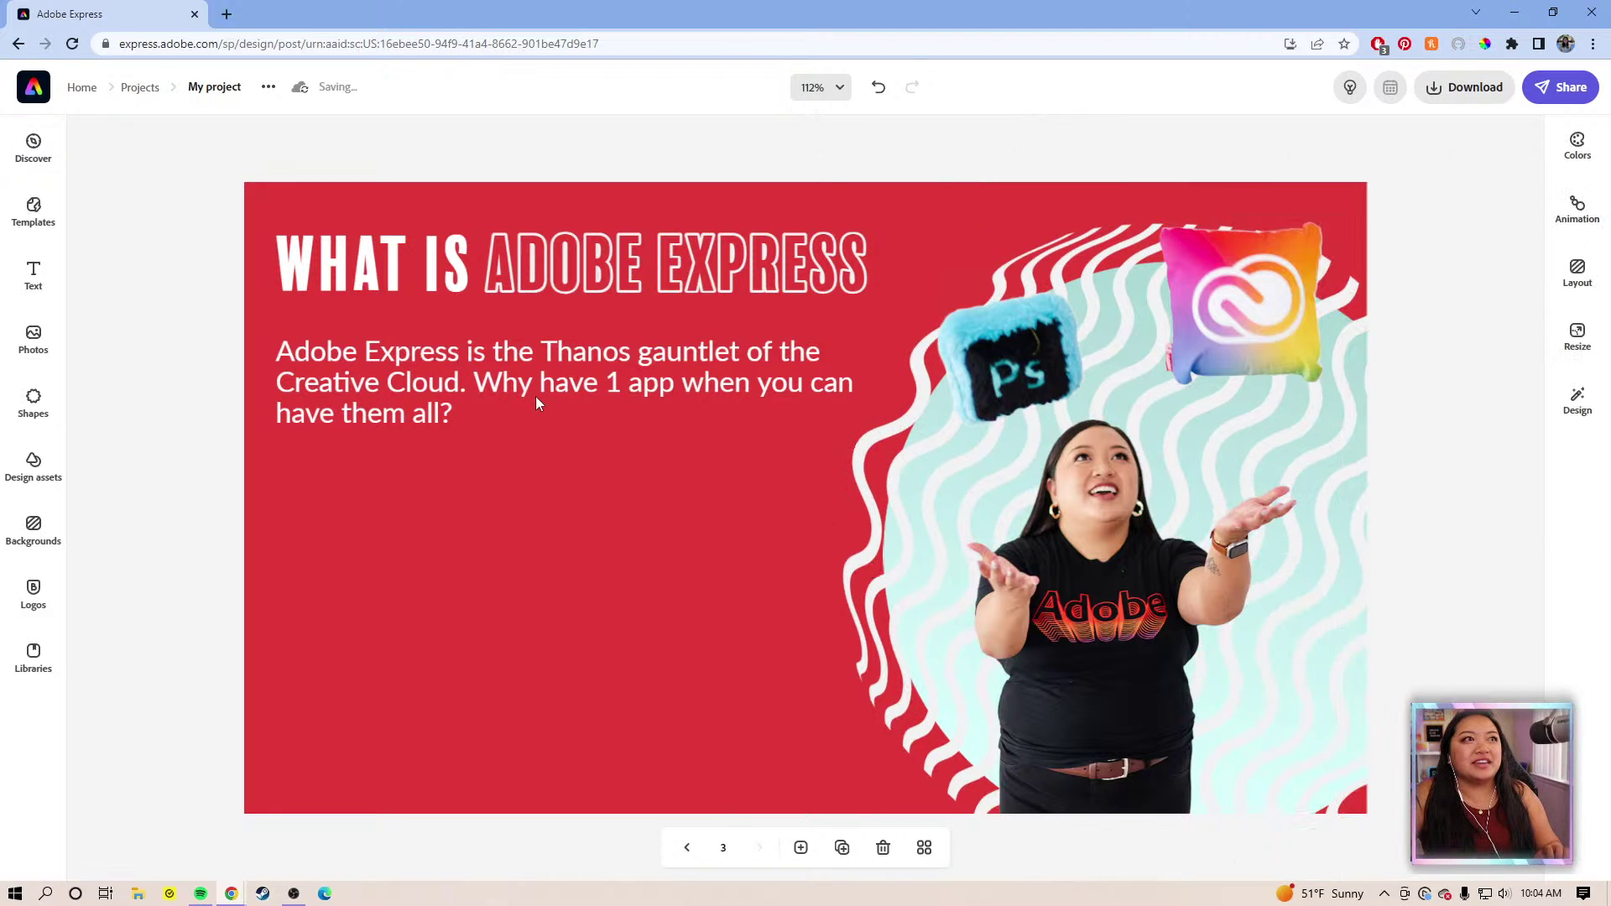
click(580, 377)
drag(581, 369, 584, 380)
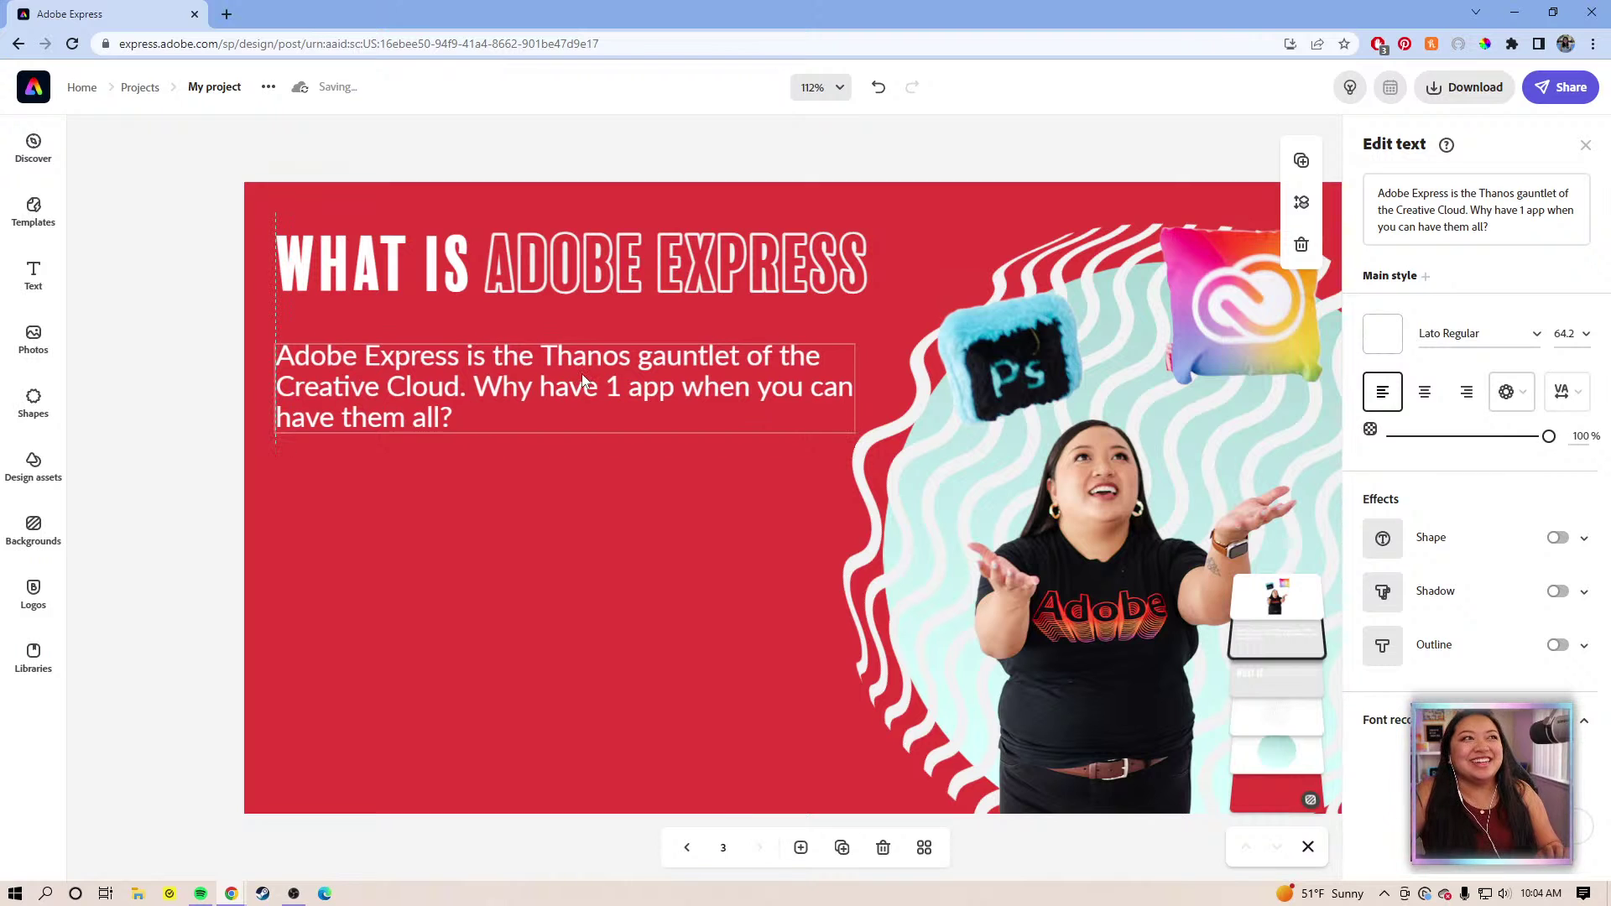
click(775, 169)
Move the cutout photo of the woman slightly to the right over the teal circle
click(1091, 584)
mouse_move(1124, 612)
mouse_down()
mouse_move(1143, 606)
mouse_move(1128, 611)
mouse_up()
click(167, 336)
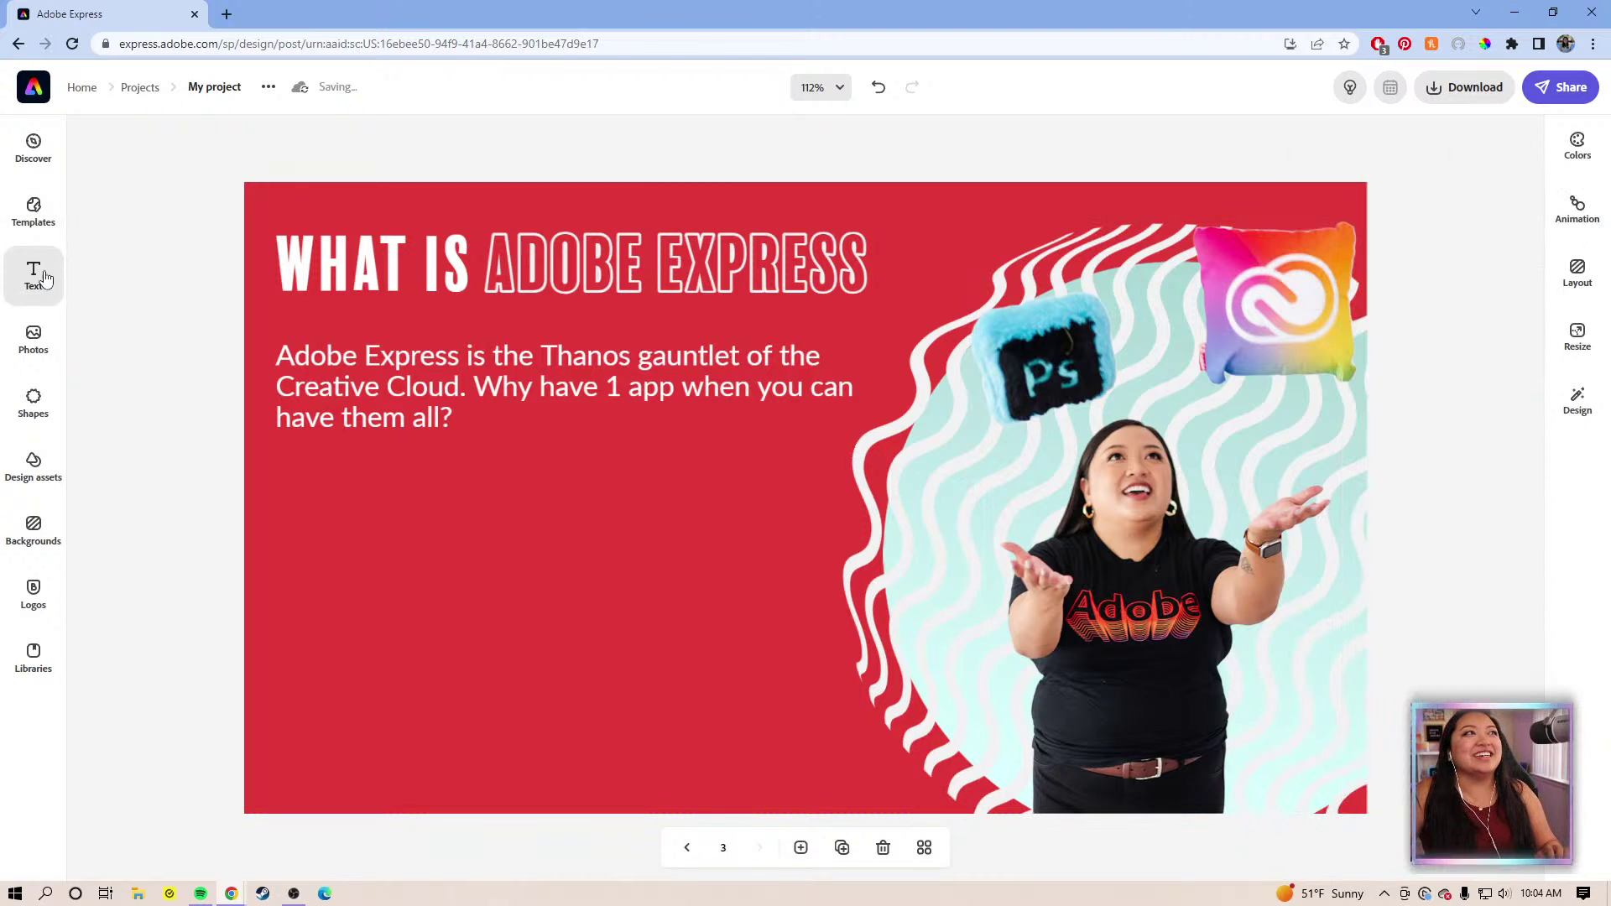
Delete the cutout photo of the woman from the slide
click(561, 404)
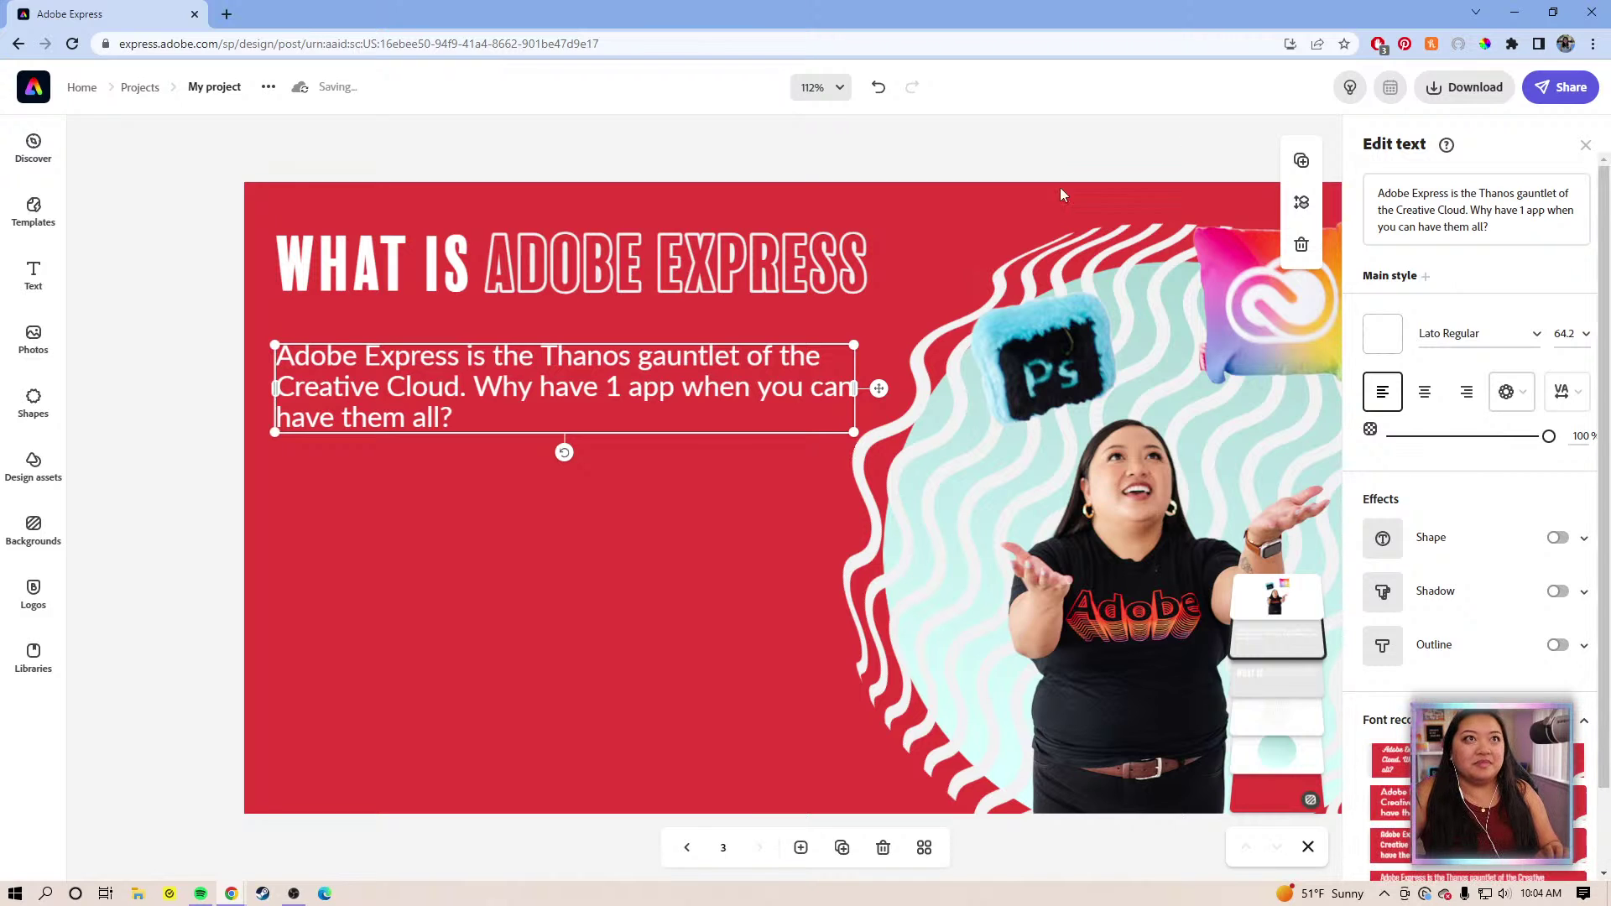
click(1123, 500)
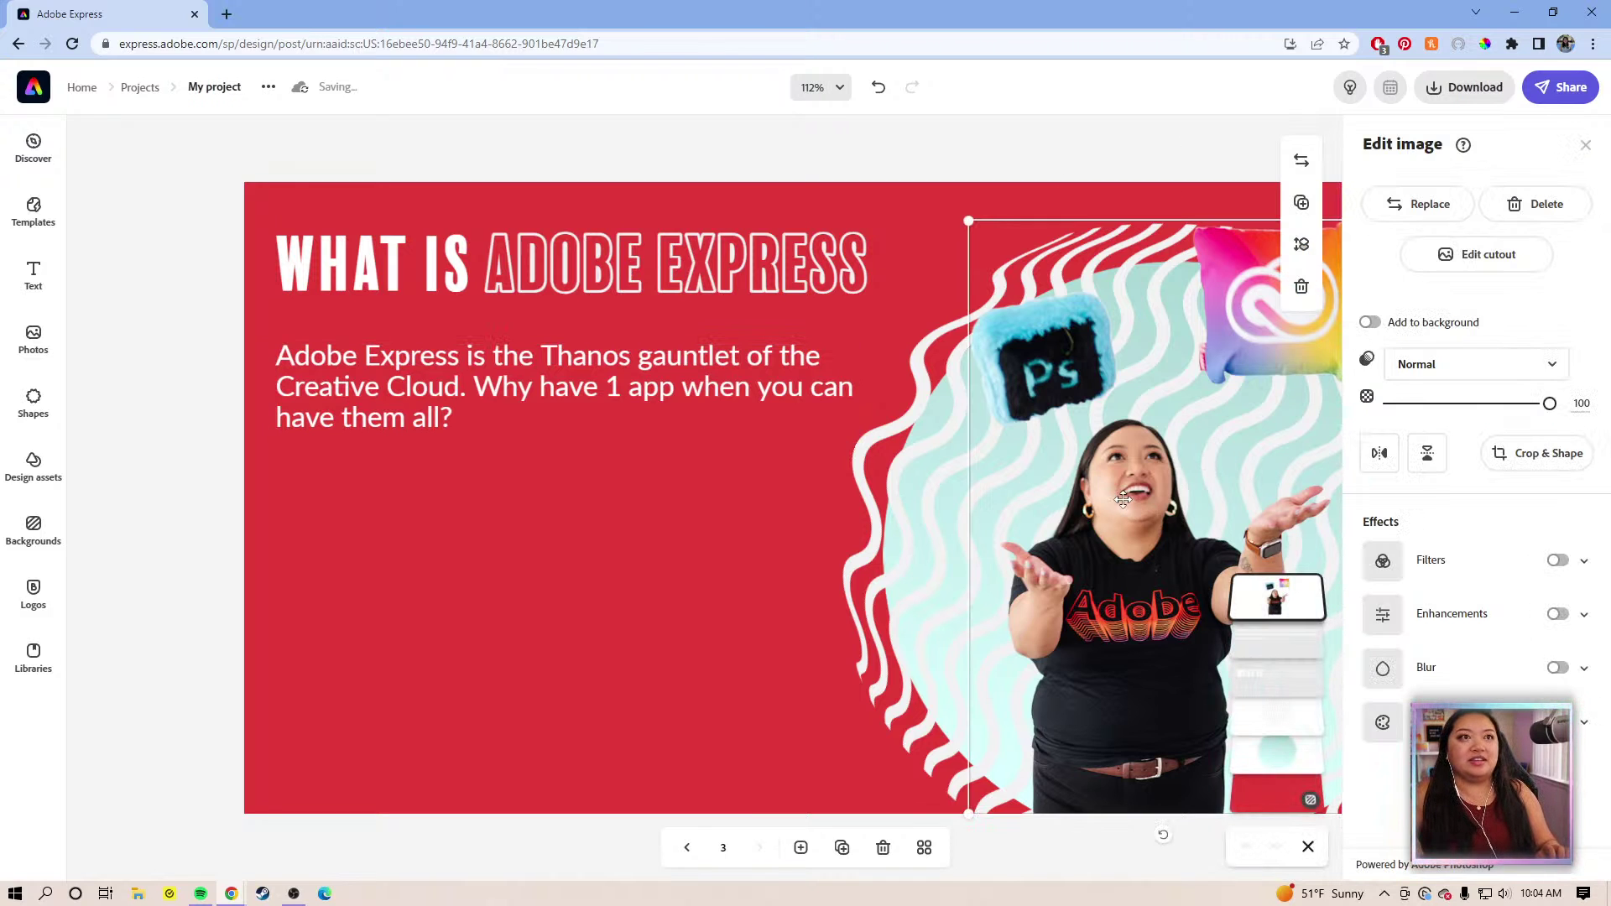
key(Delete)
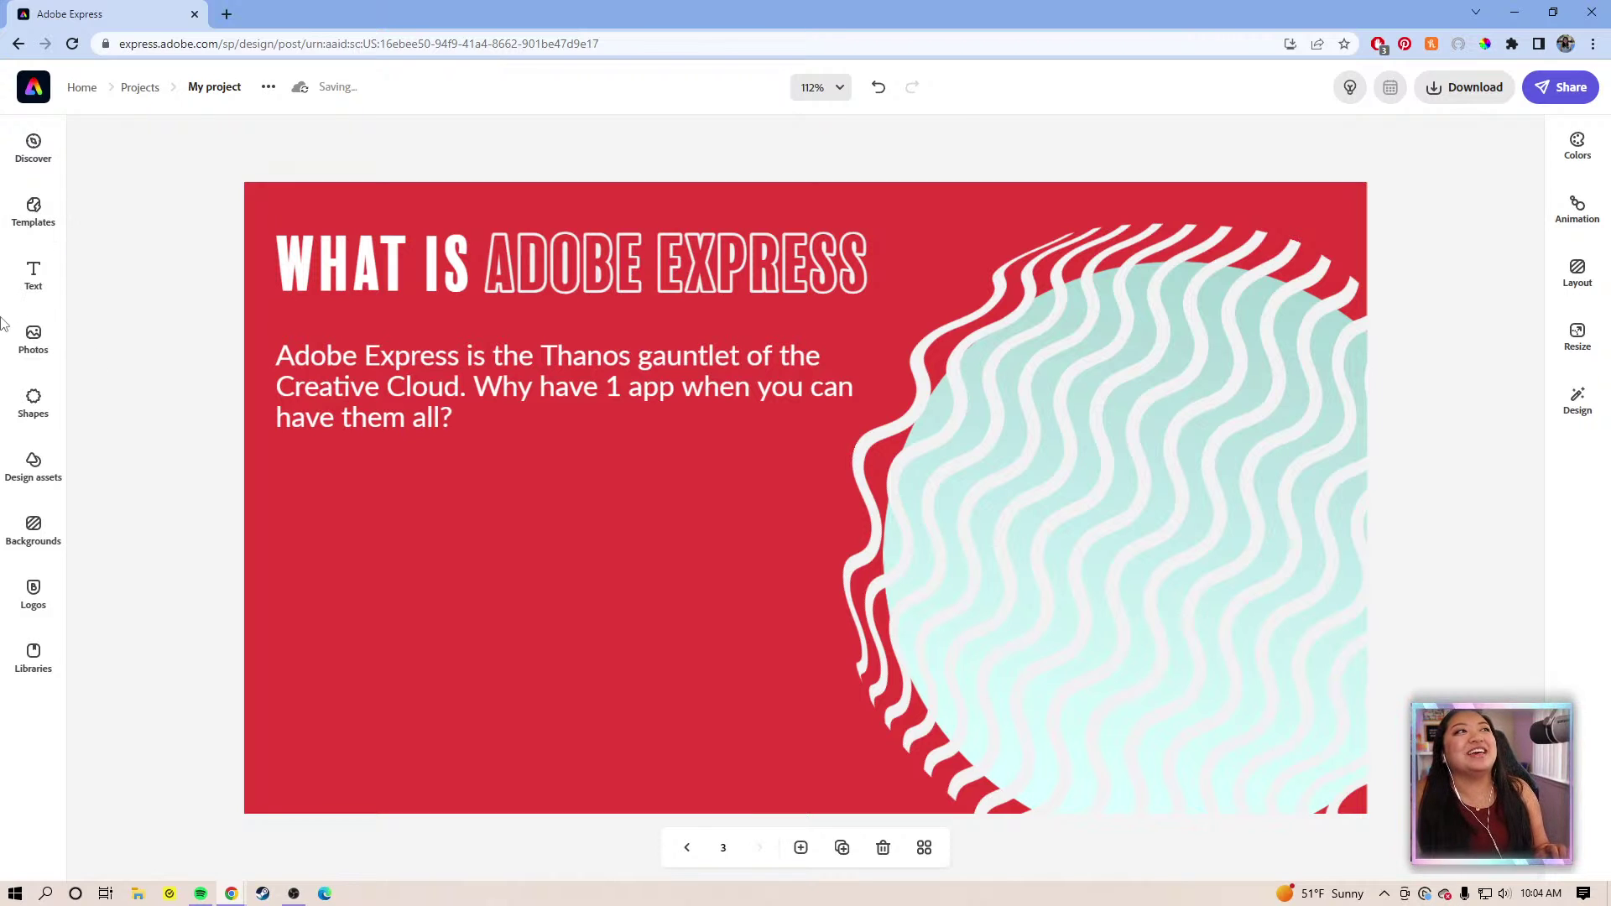
Search the stock photos for "laptop" and add the photo of the woman in a striped shirt using a laptop by a couch
click(34, 340)
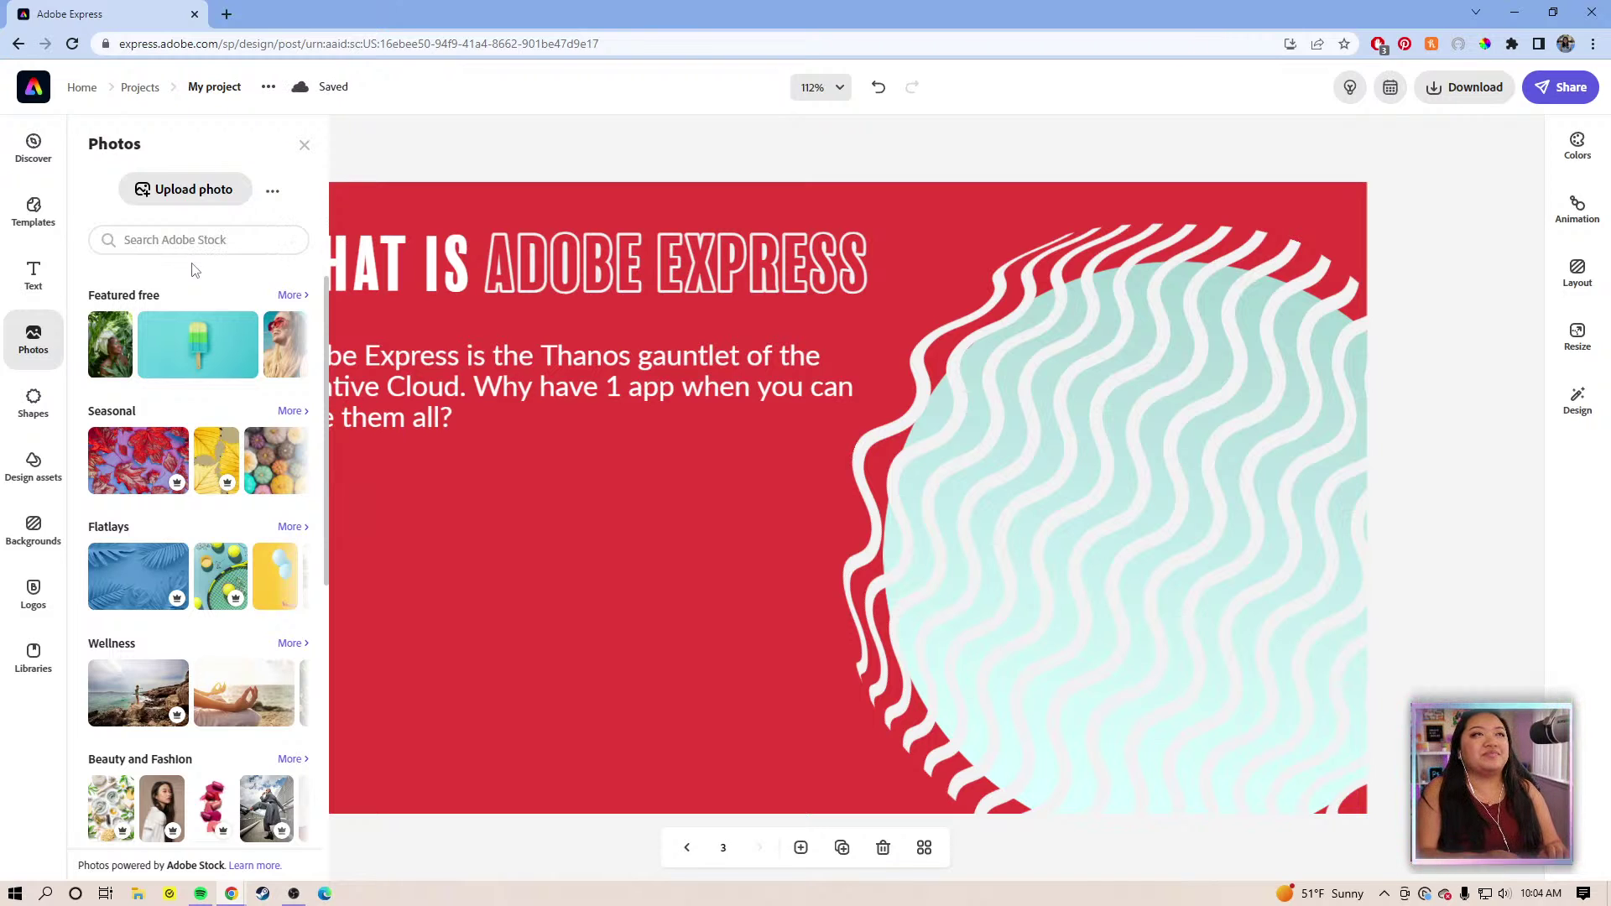
text(laptop)
key(Return)
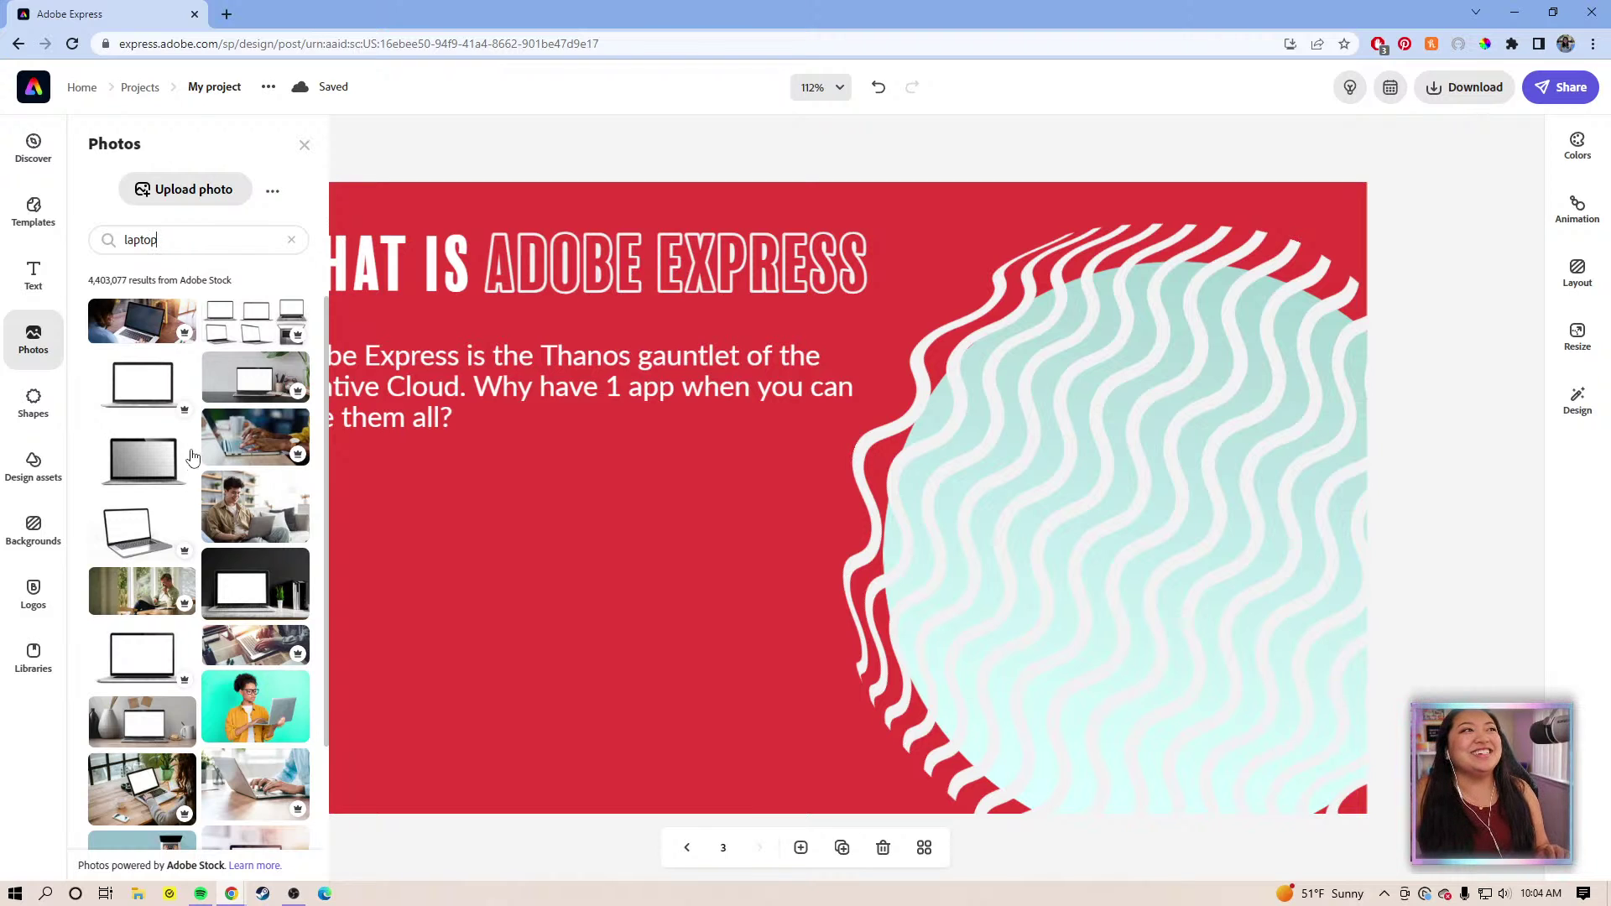
scroll(191, 460, down, 2)
scroll(214, 637, down, 4)
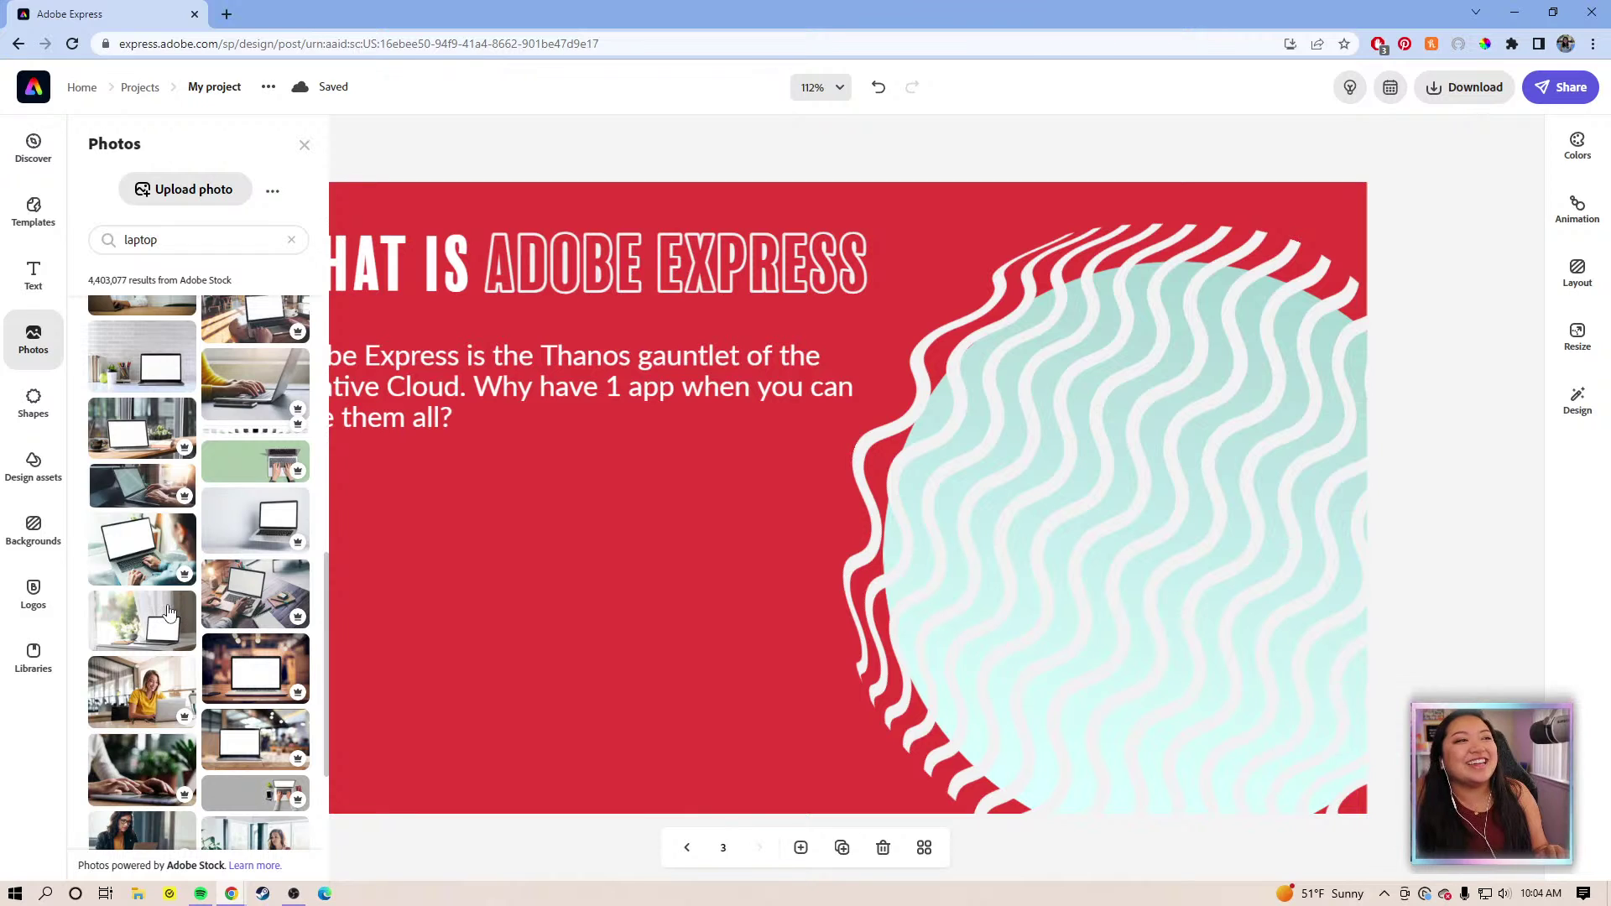
scroll(185, 613, down, 2)
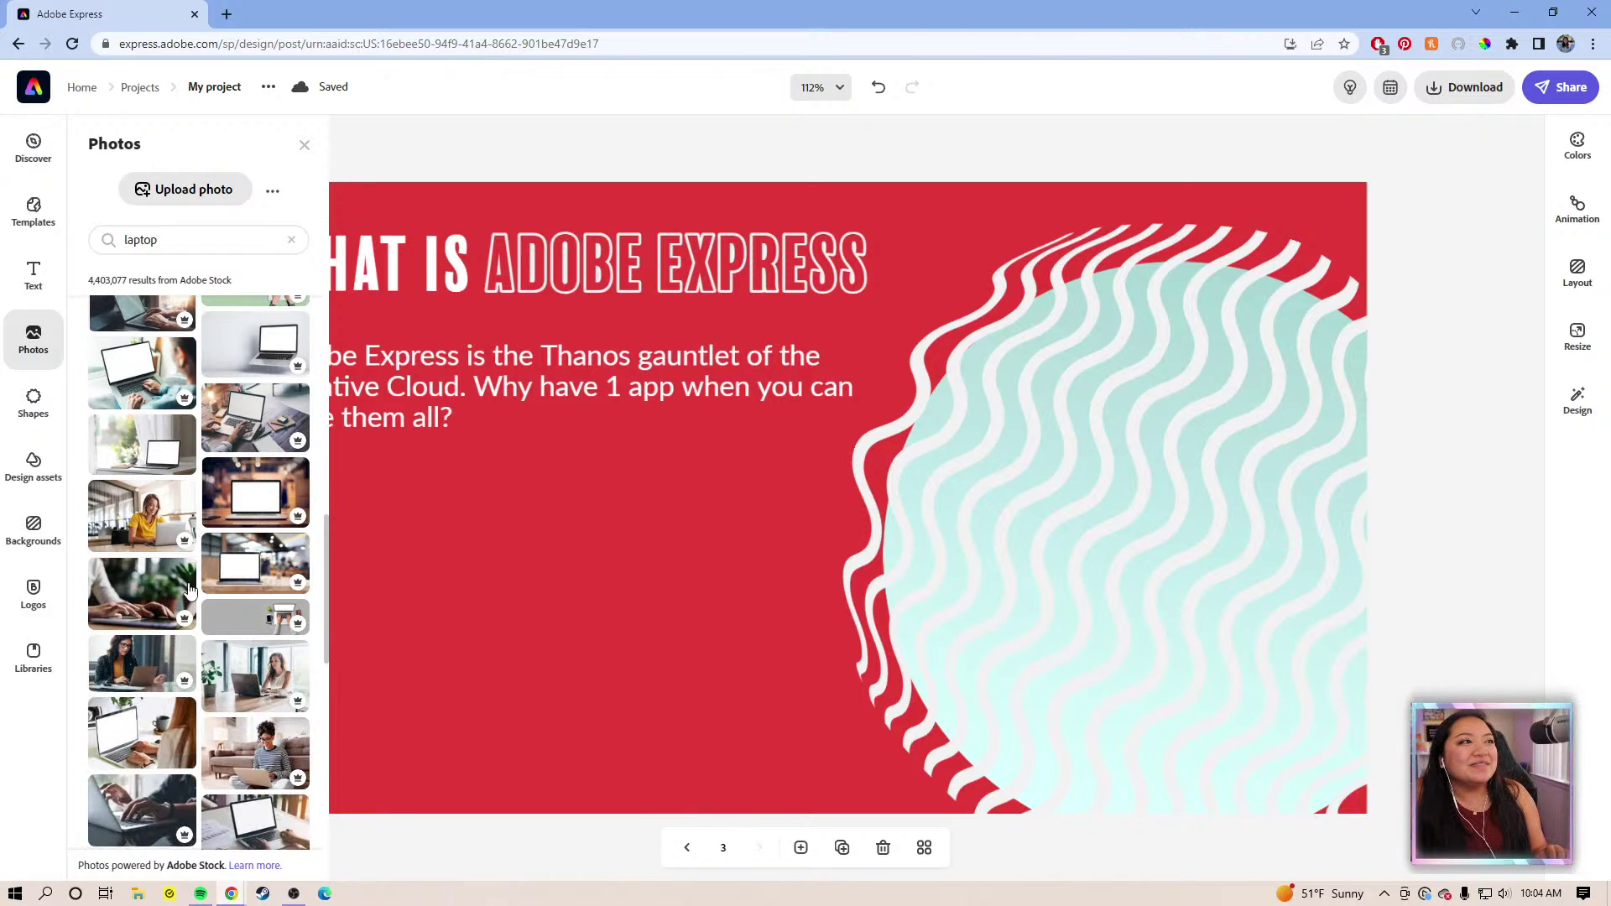
scroll(193, 573, down, 1)
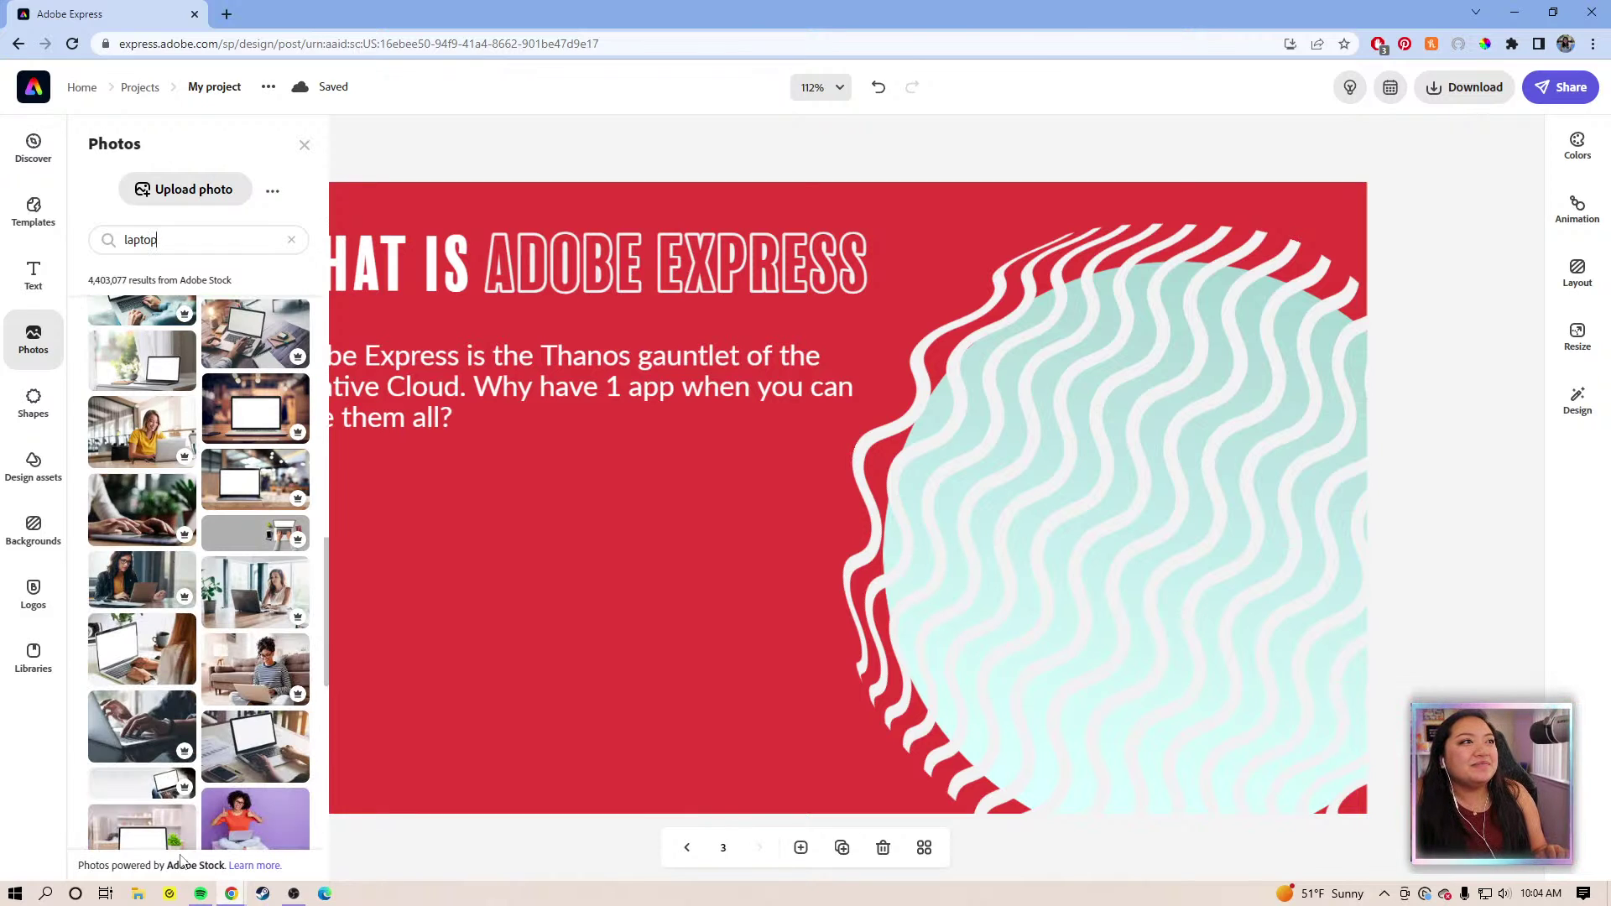
click(256, 680)
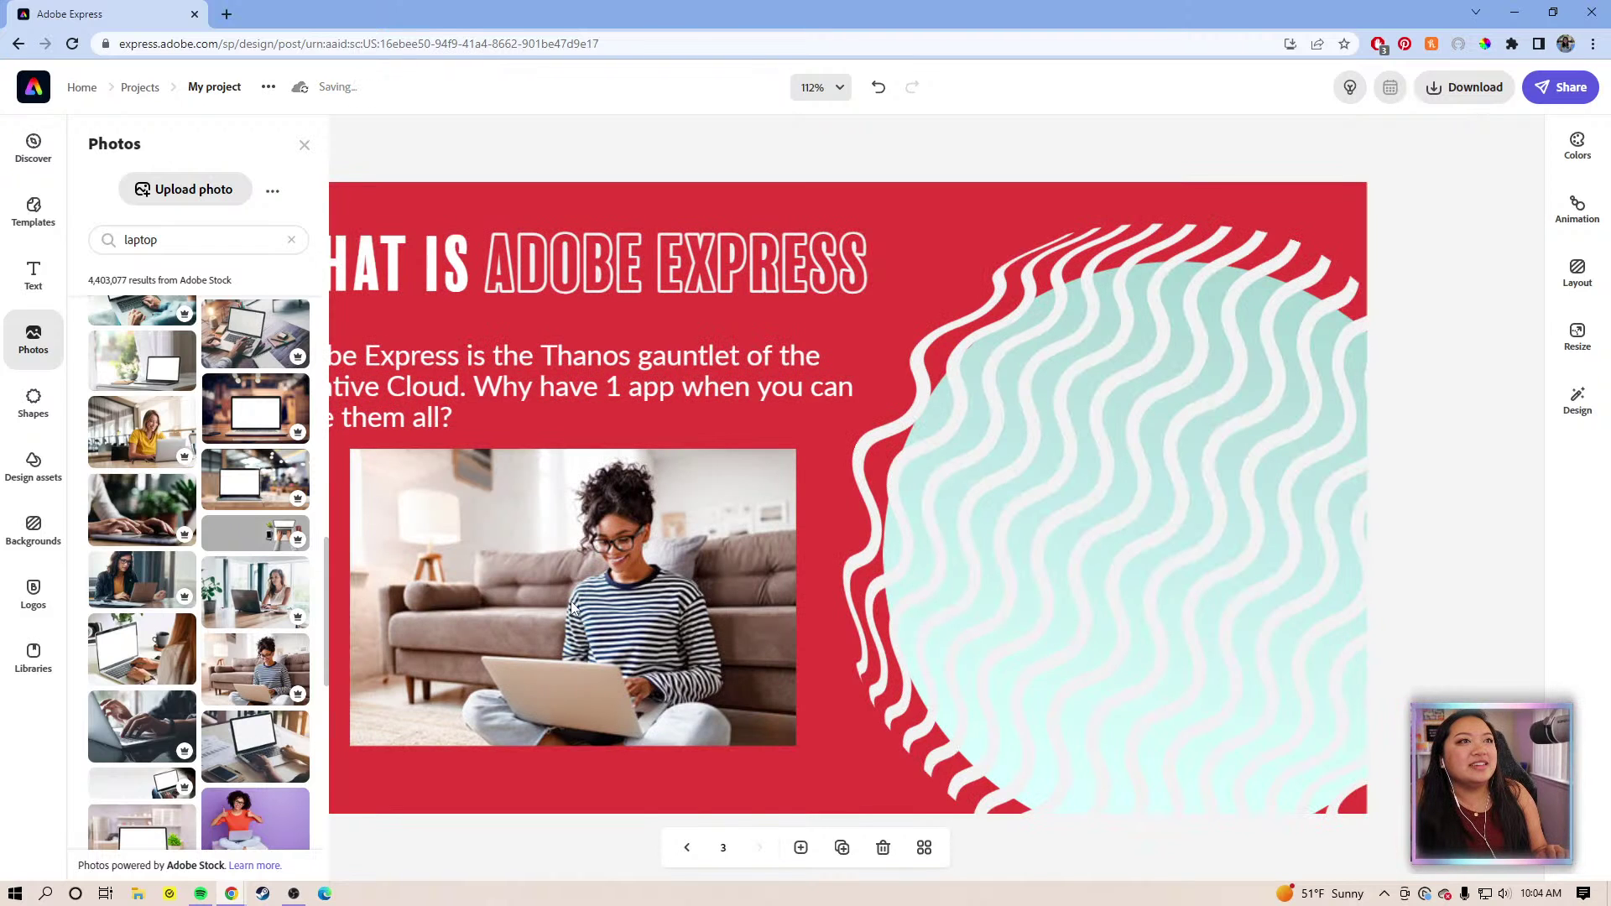
Move the laptop photo towards the teal circle and crop it to a circle shape
click(752, 711)
mouse_move(571, 635)
mouse_down()
mouse_move(954, 596)
mouse_move(950, 613)
mouse_up()
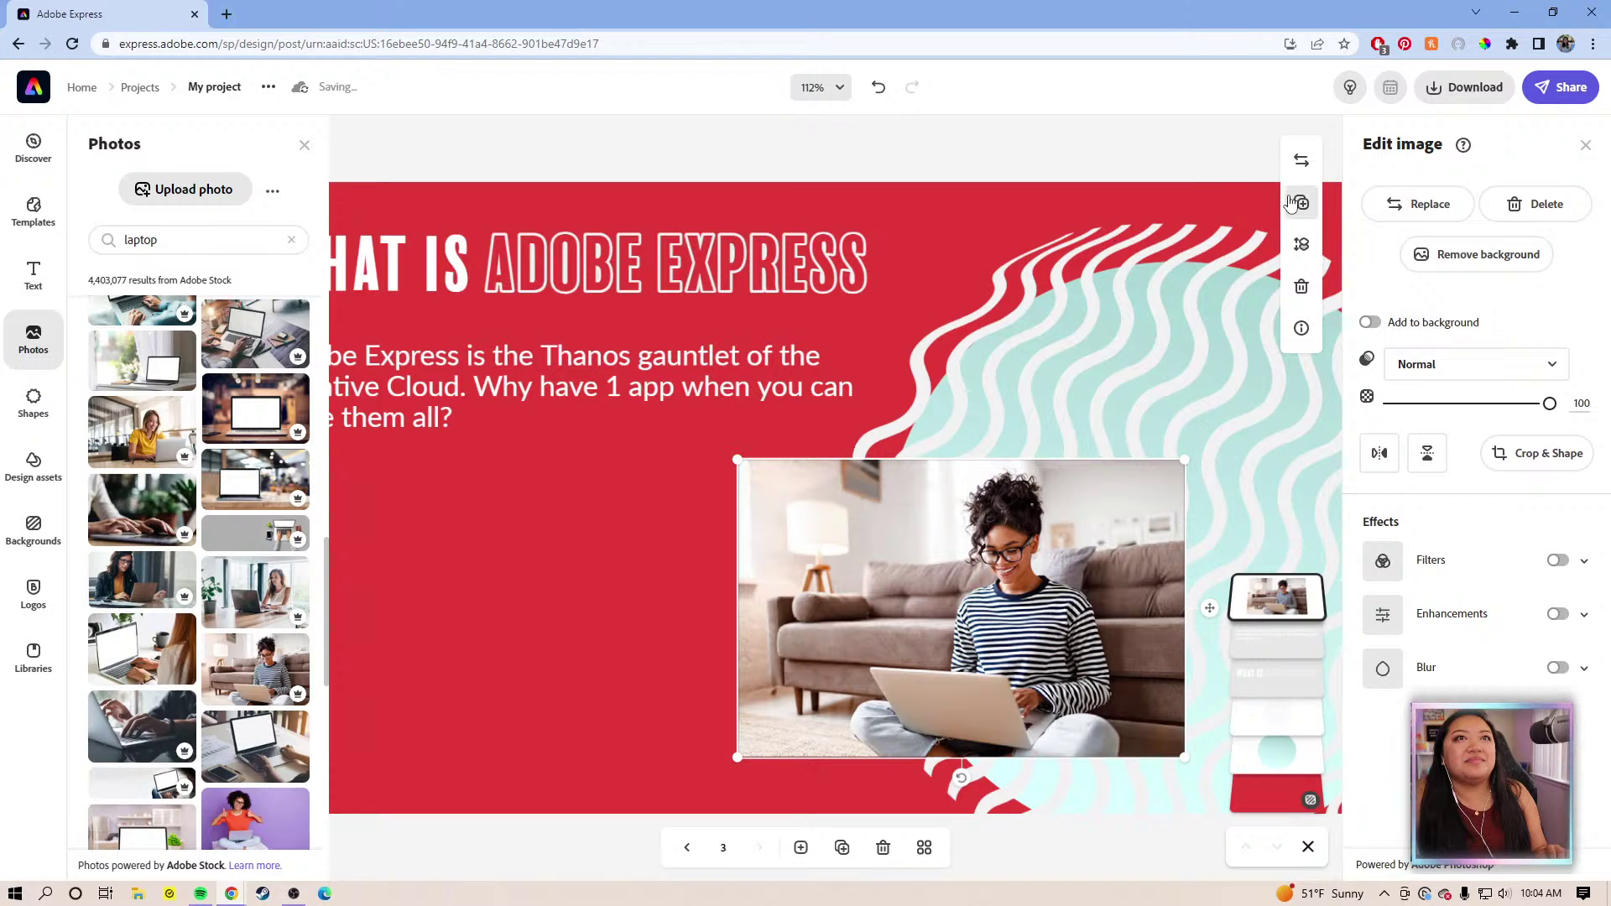
click(1530, 455)
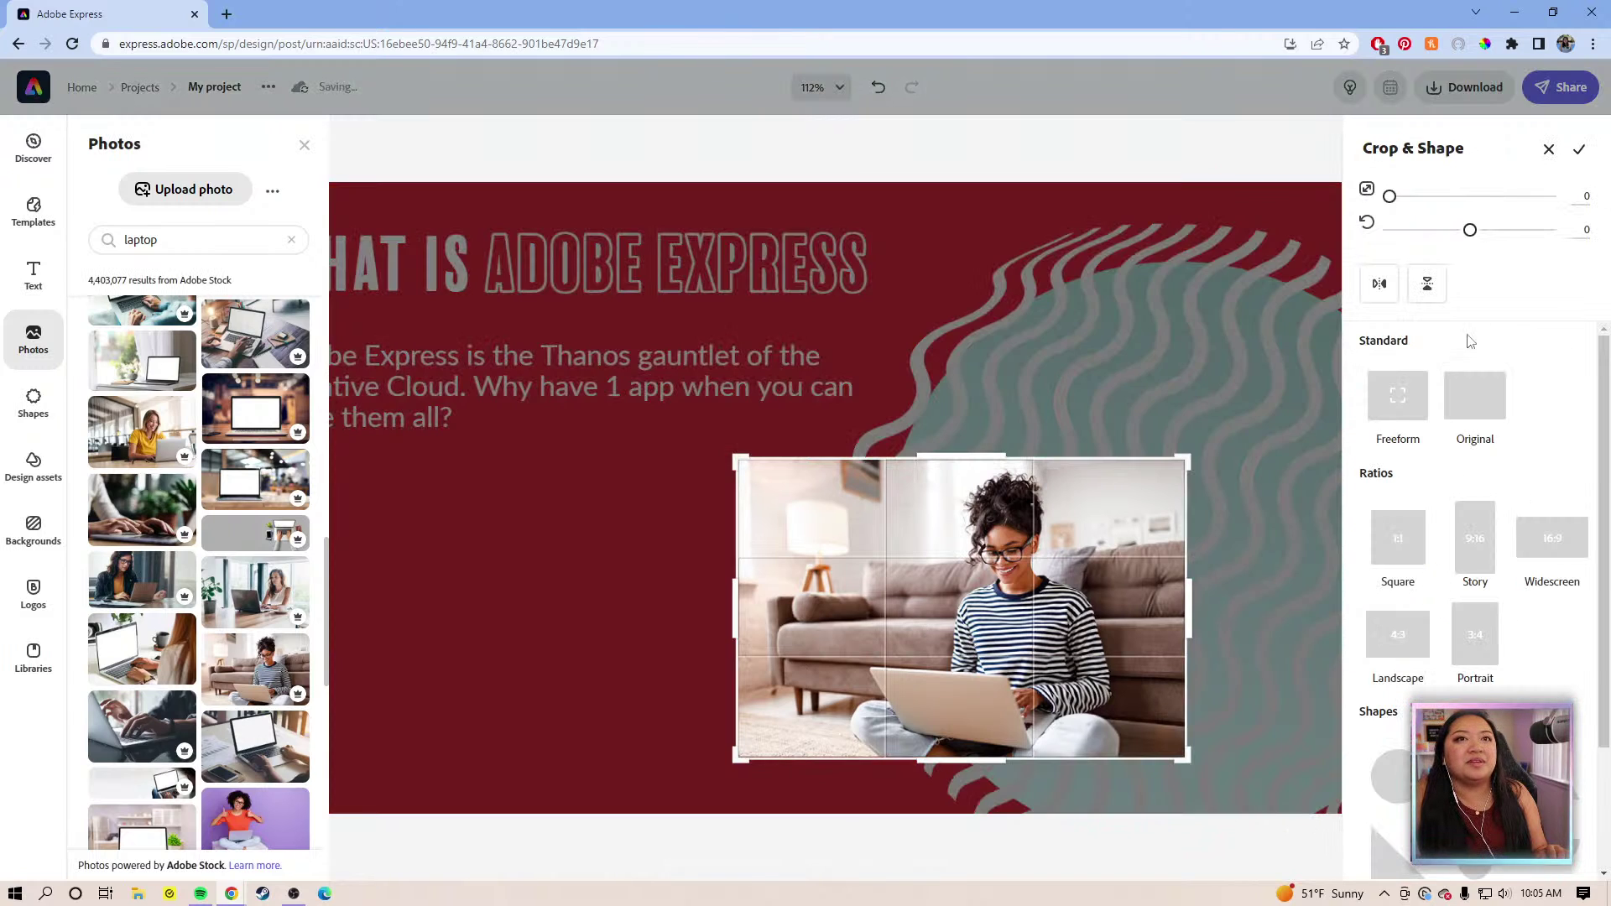
click(1397, 776)
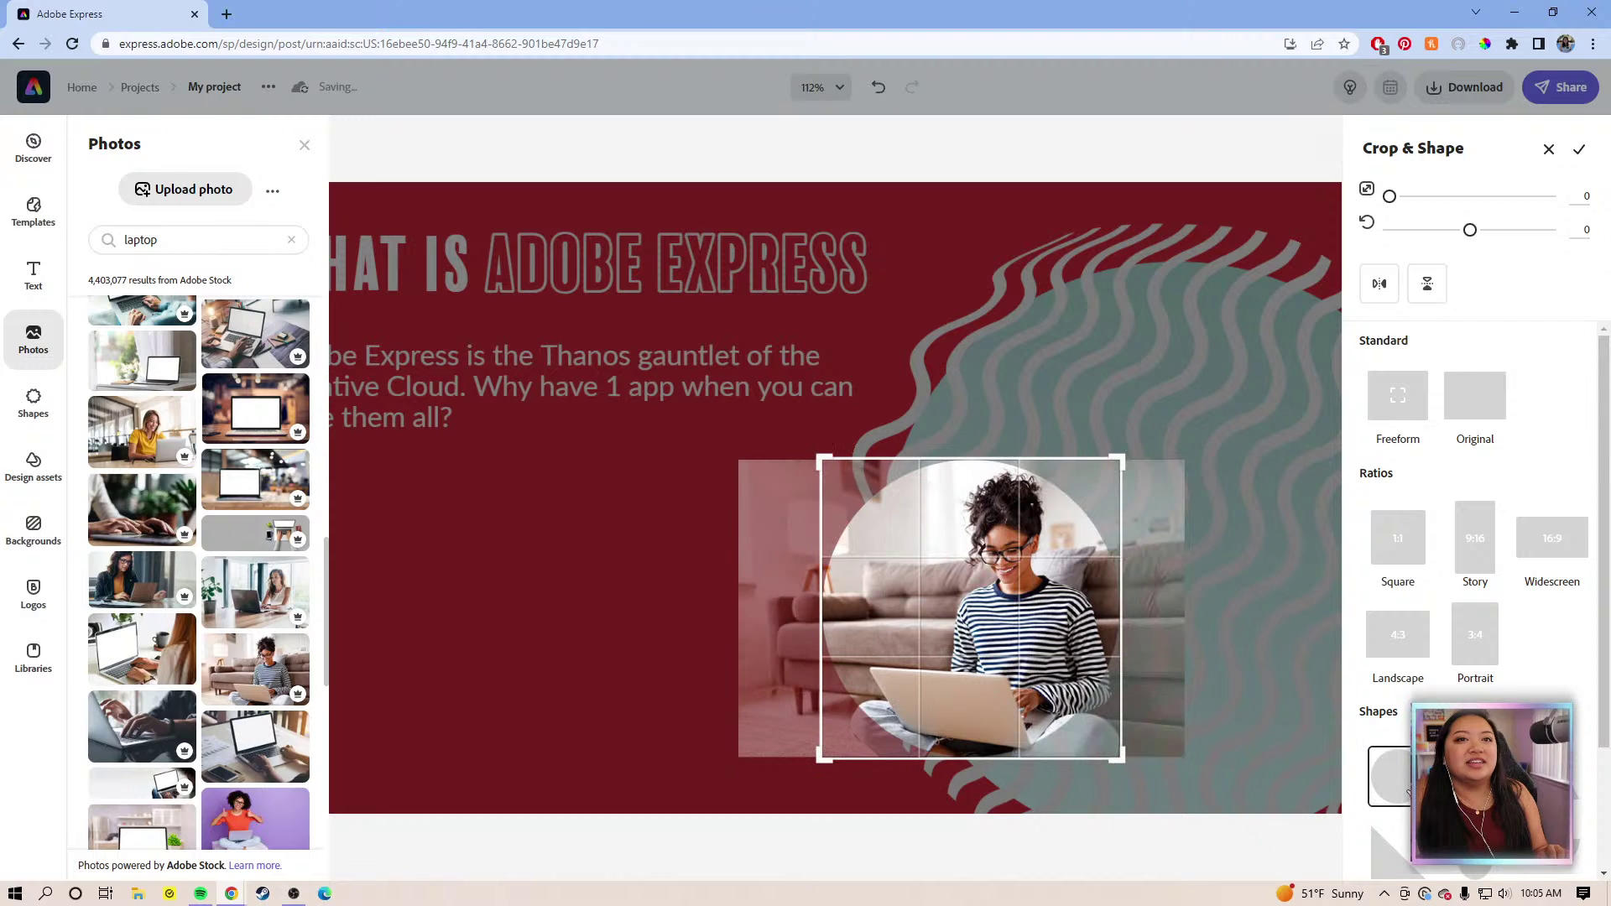
click(1578, 150)
Enlarge the circular laptop photo and place it over the upper-left part of the teal circle
drag(961, 531, 1166, 333)
drag(1028, 564, 1006, 577)
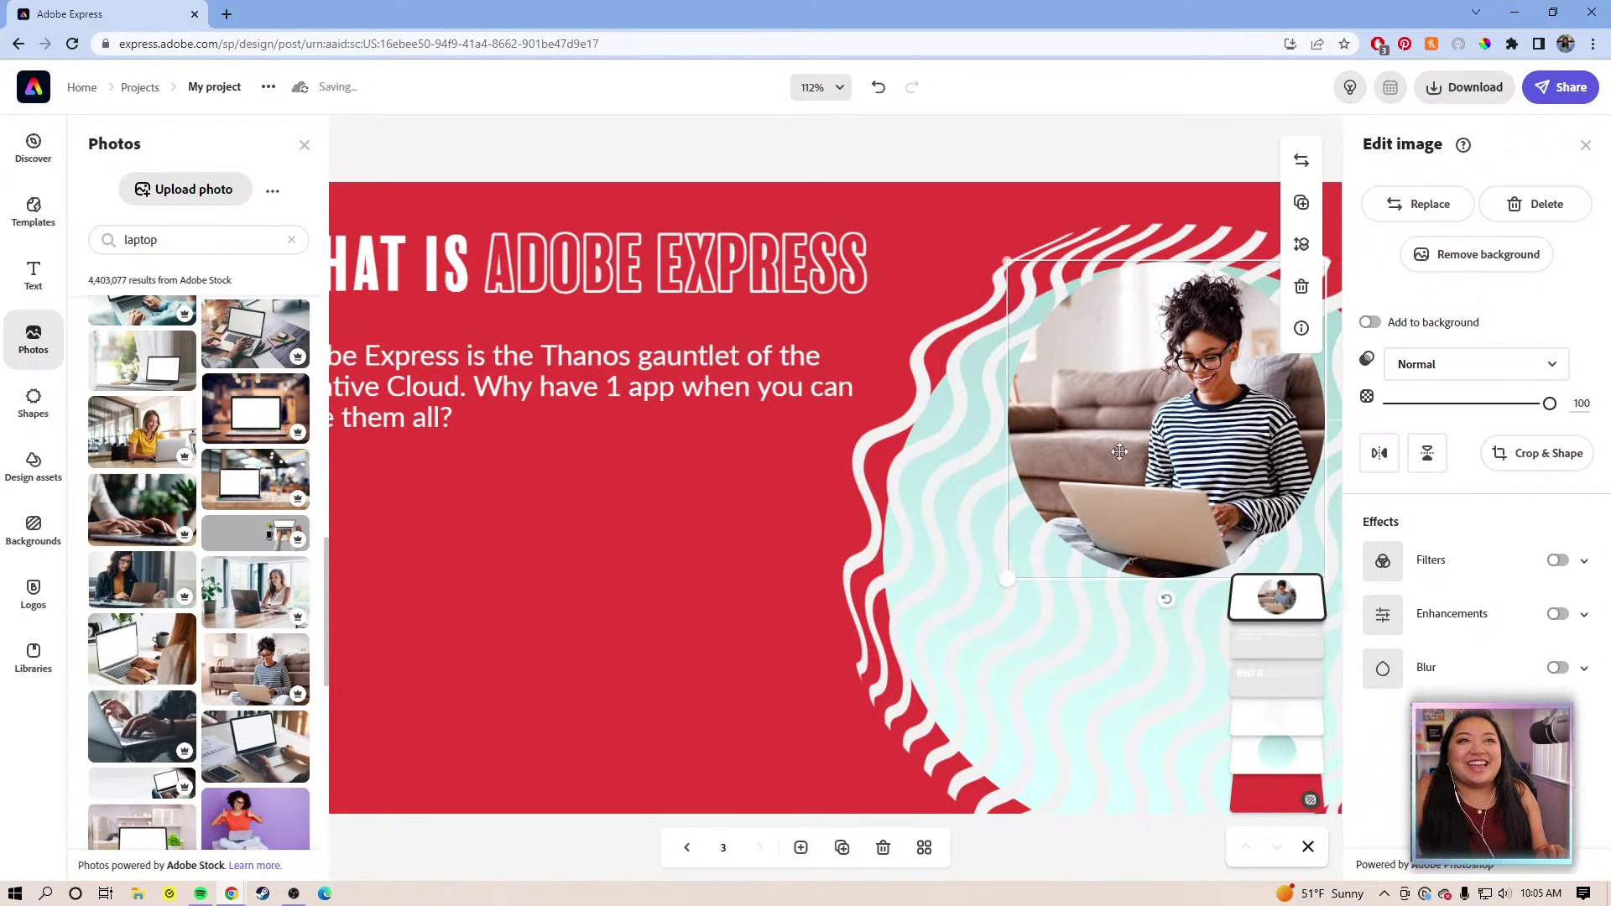
drag(1118, 406, 1188, 427)
drag(785, 593, 666, 590)
drag(1151, 406, 1003, 387)
drag(1111, 578, 1132, 589)
mouse_move(998, 420)
mouse_down()
mouse_move(960, 426)
mouse_move(981, 428)
mouse_up()
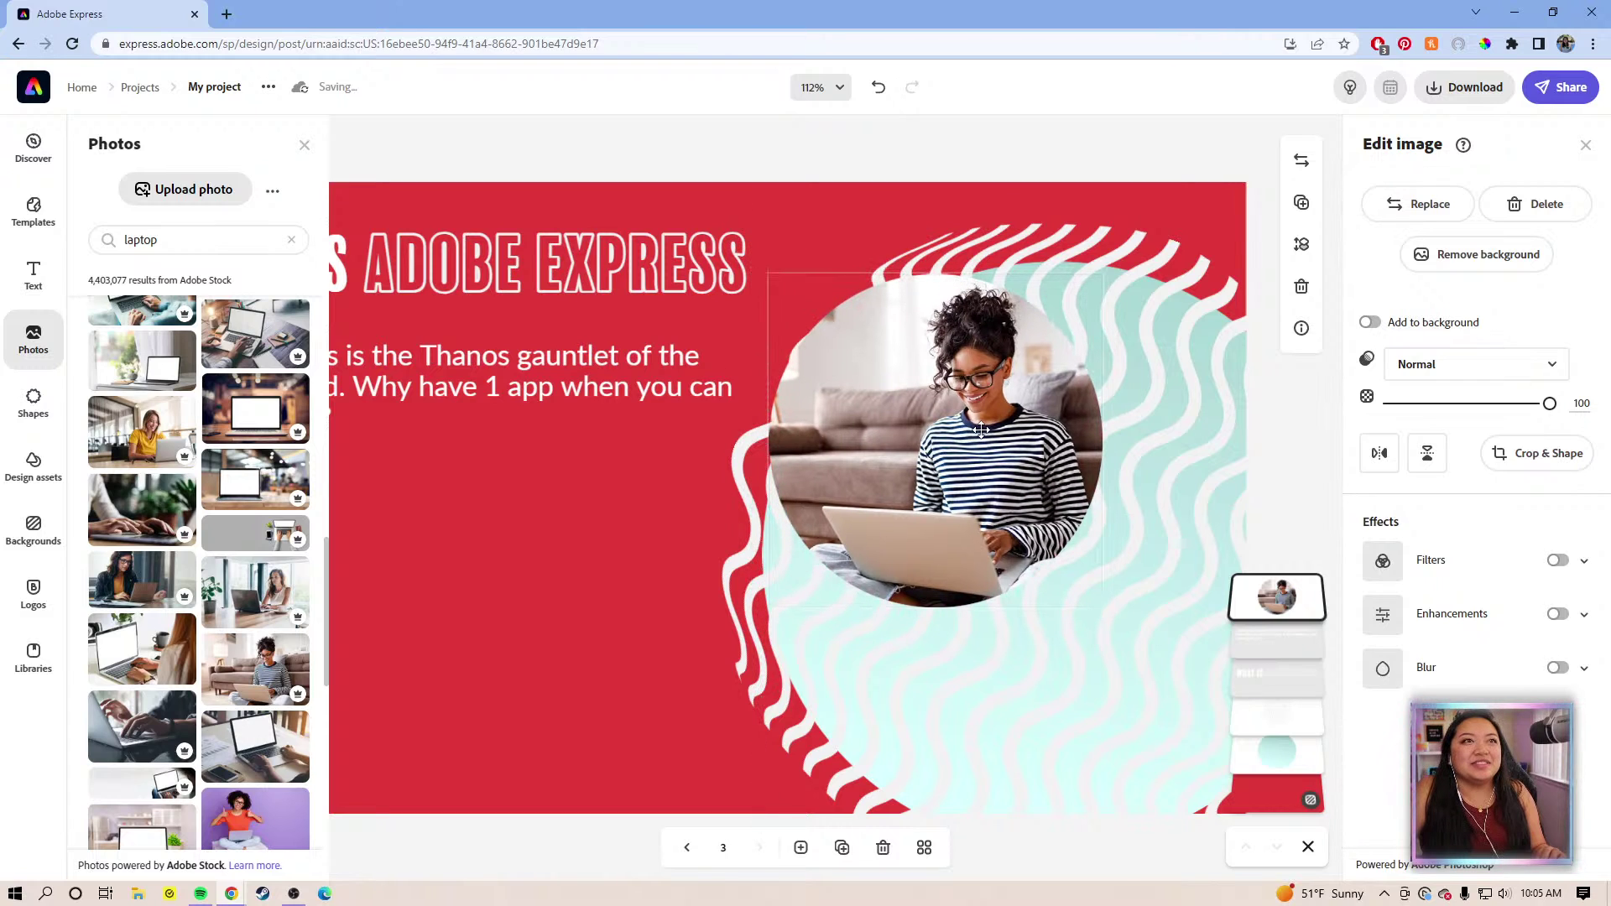
Search the stock photos for "phone" and add the photo of the cheering man holding a phone on a yellow background
double_click(143, 240)
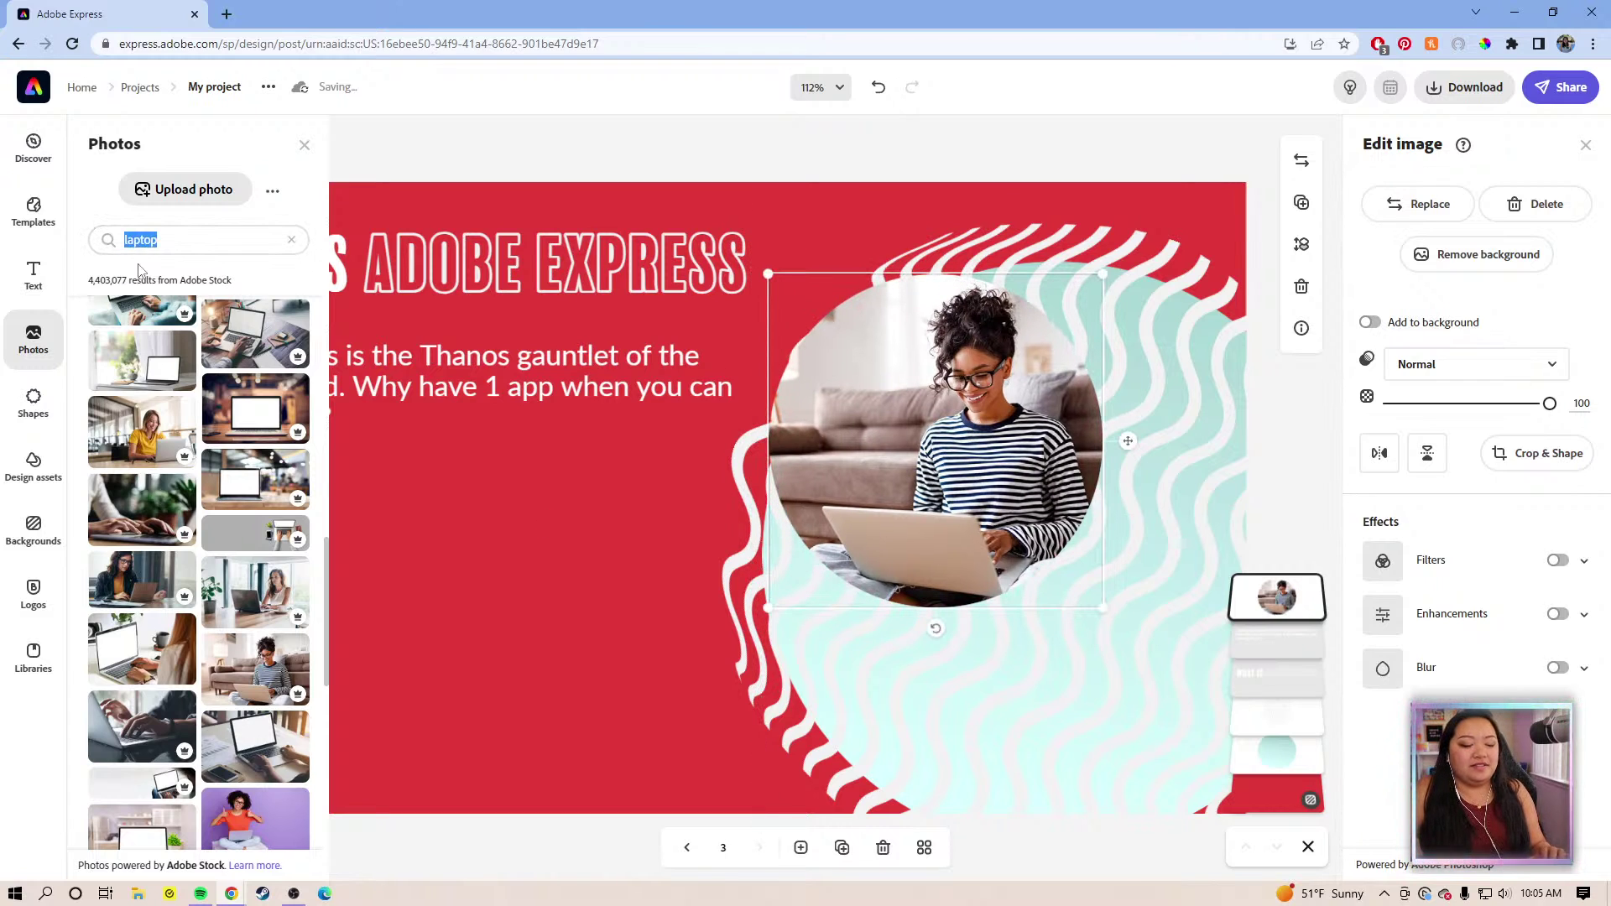
text(phone)
key(Return)
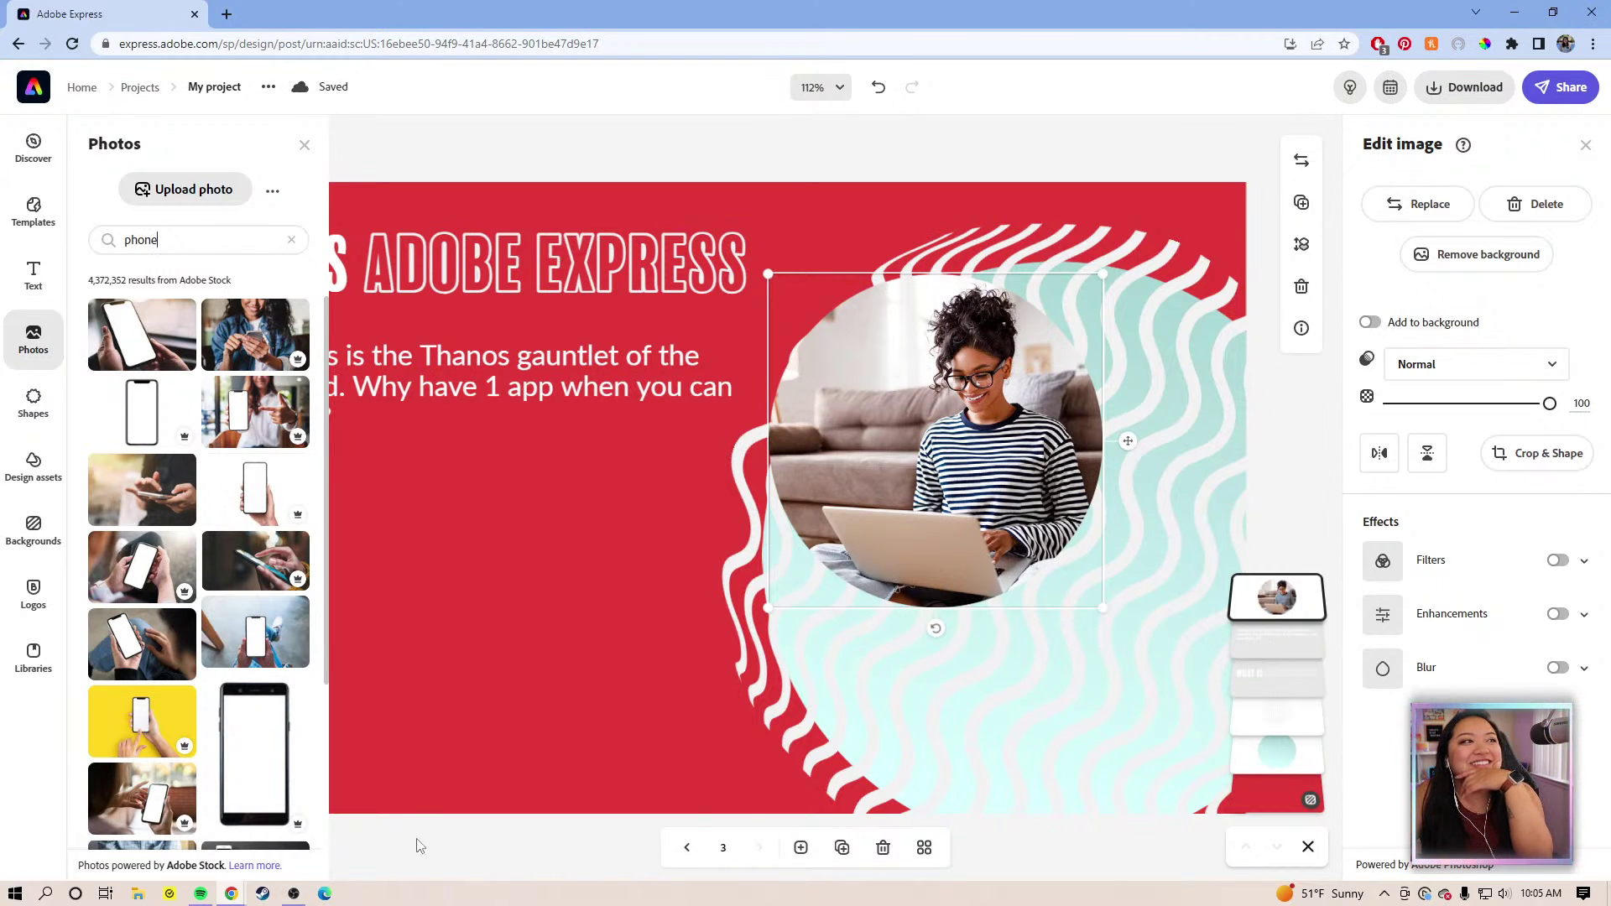
scroll(185, 585, down, 4)
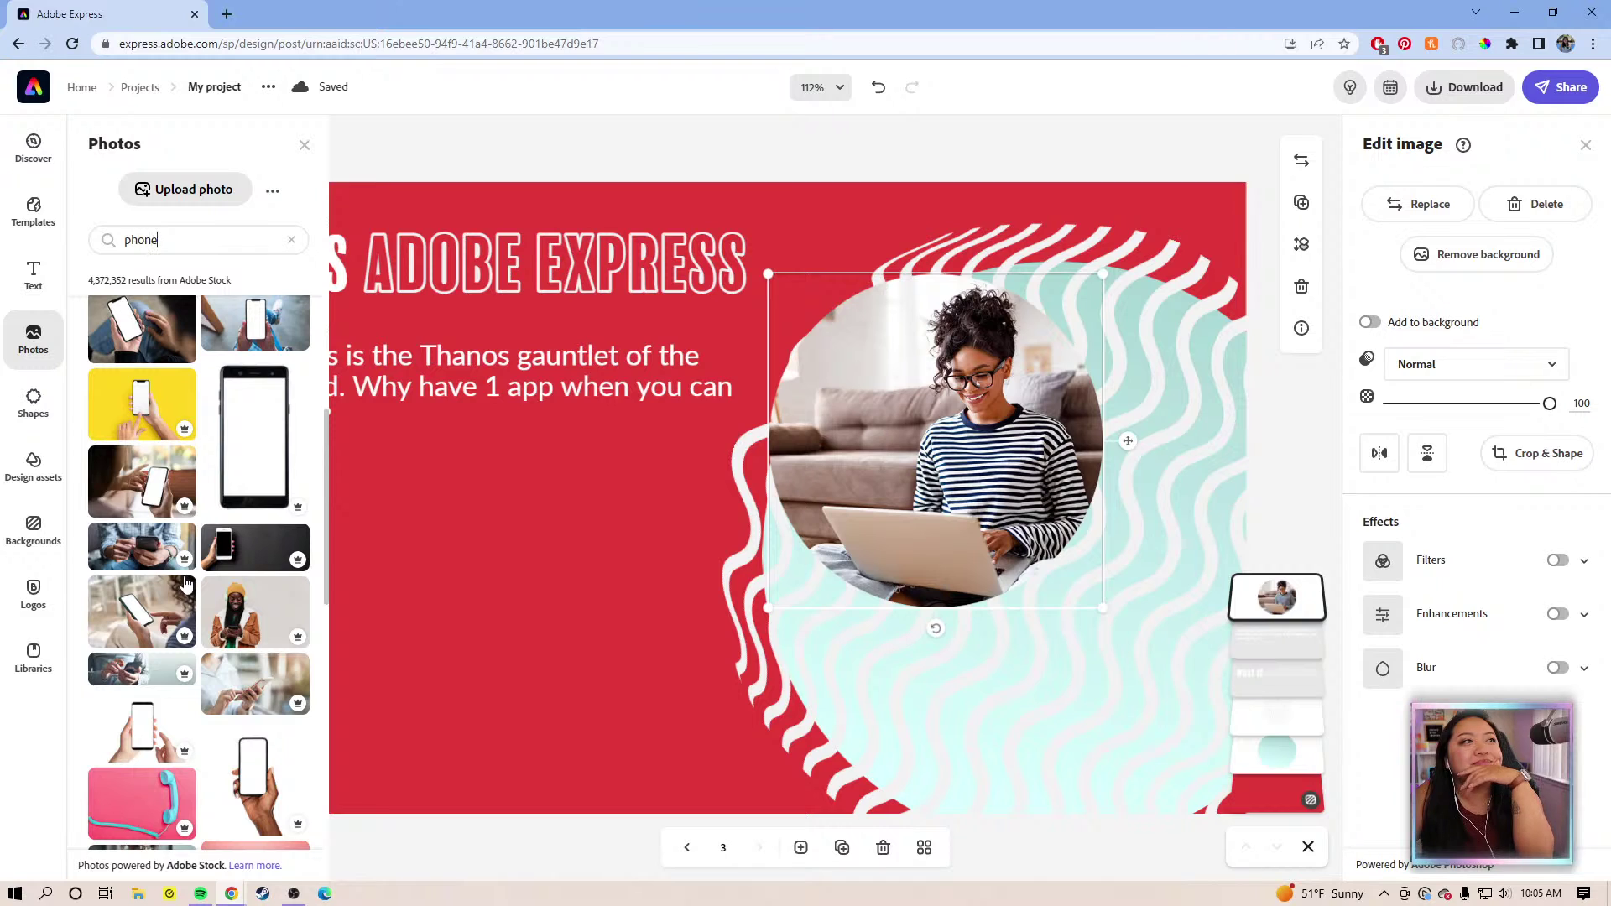
scroll(279, 685, down, 5)
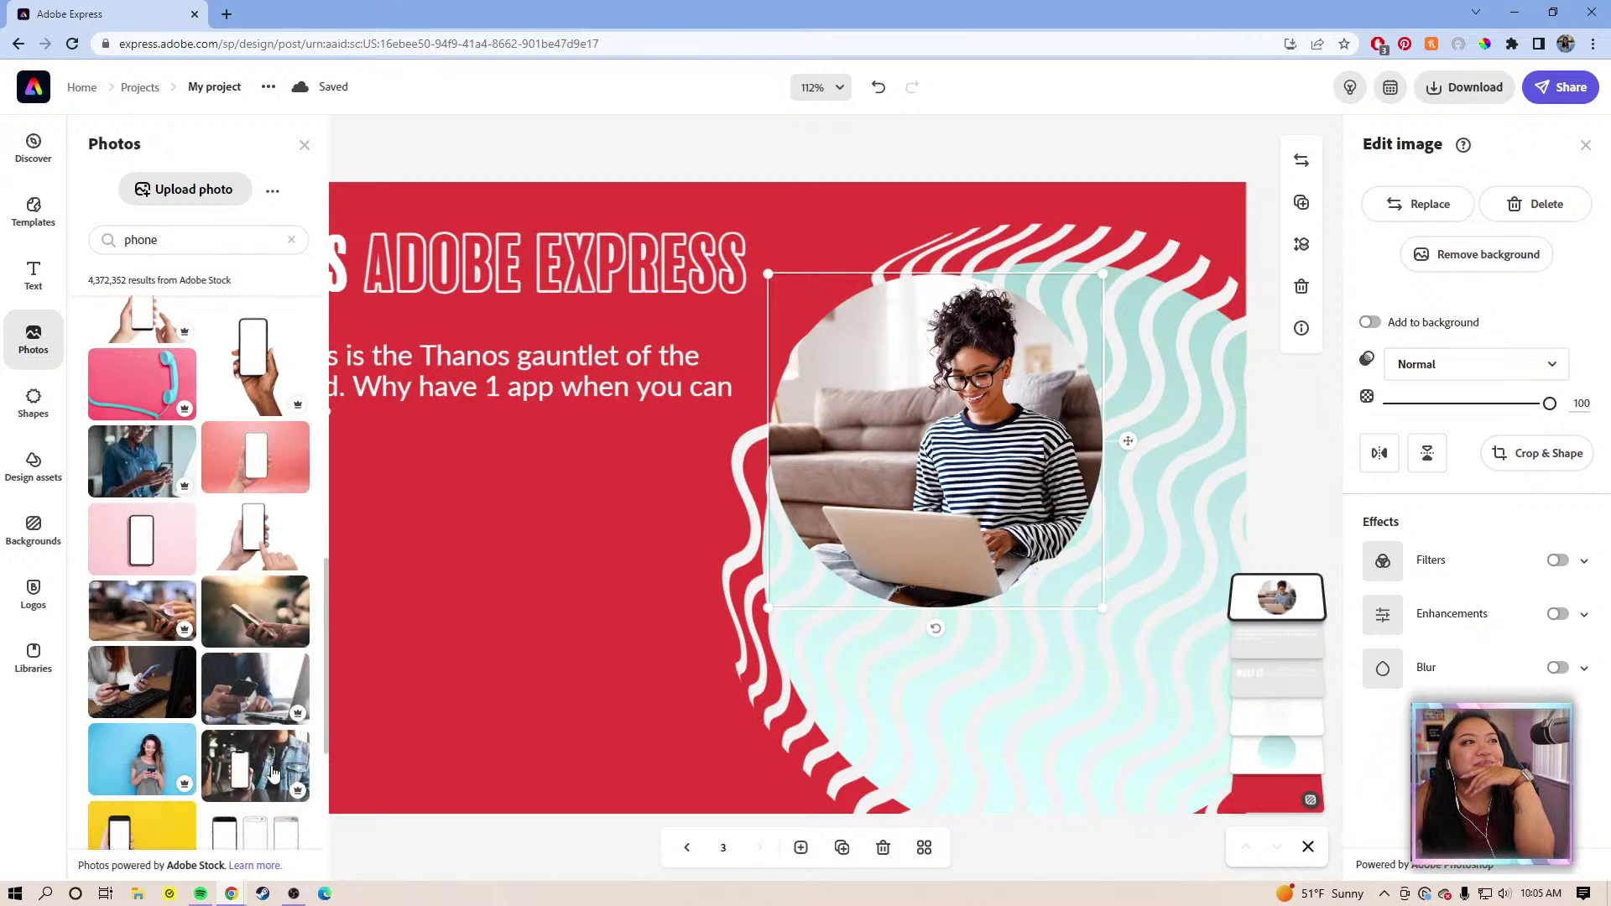
scroll(269, 780, down, 3)
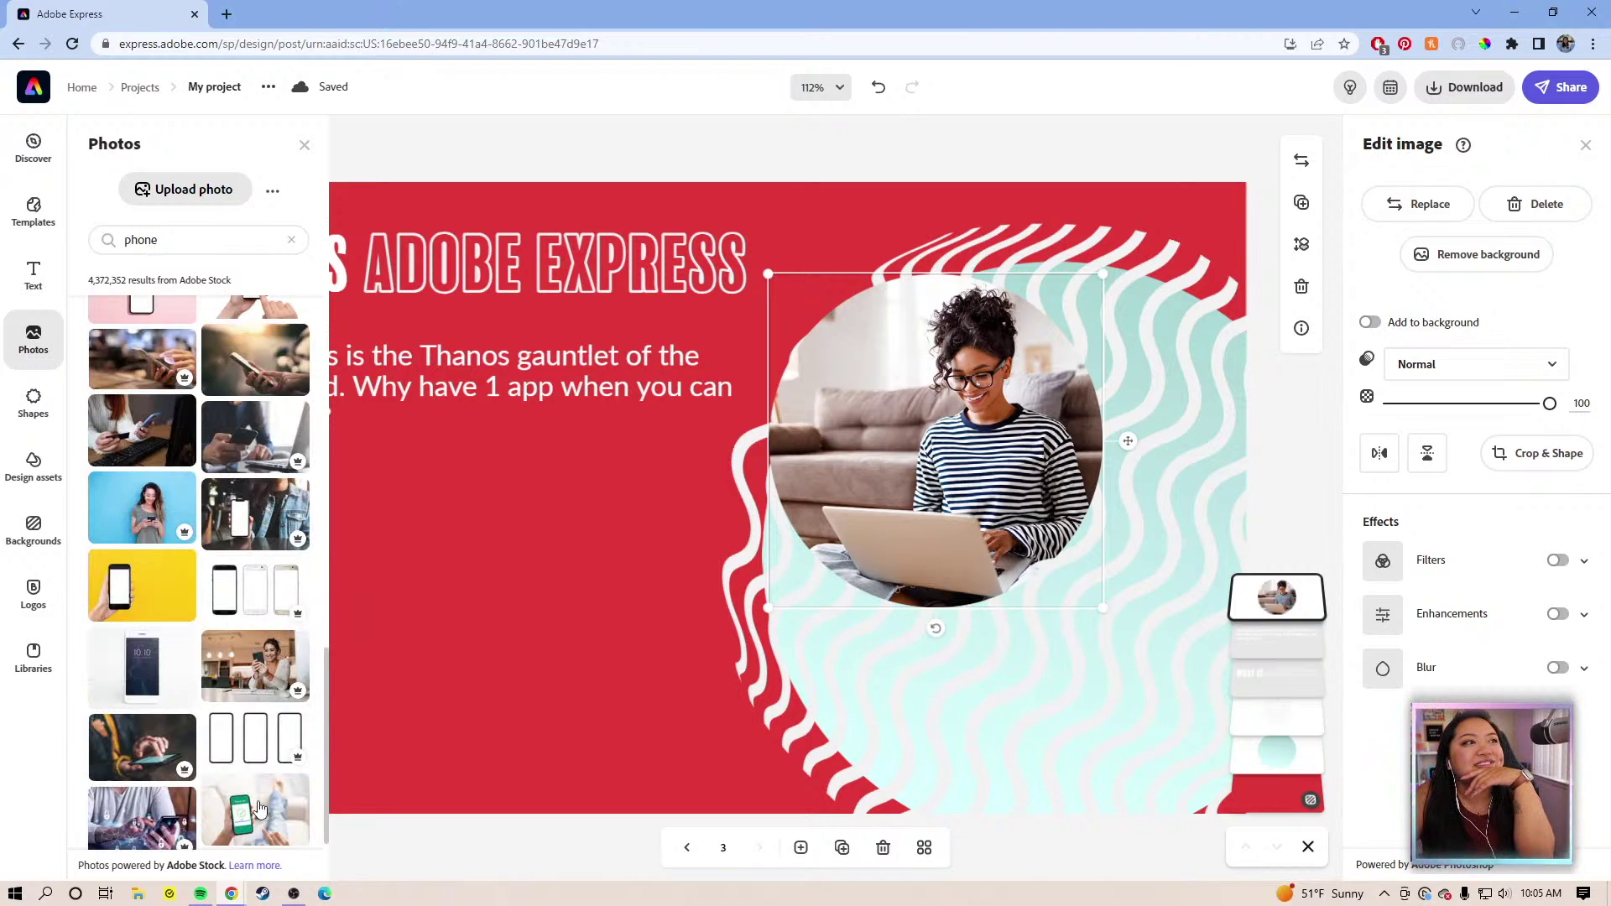
scroll(234, 663, down, 5)
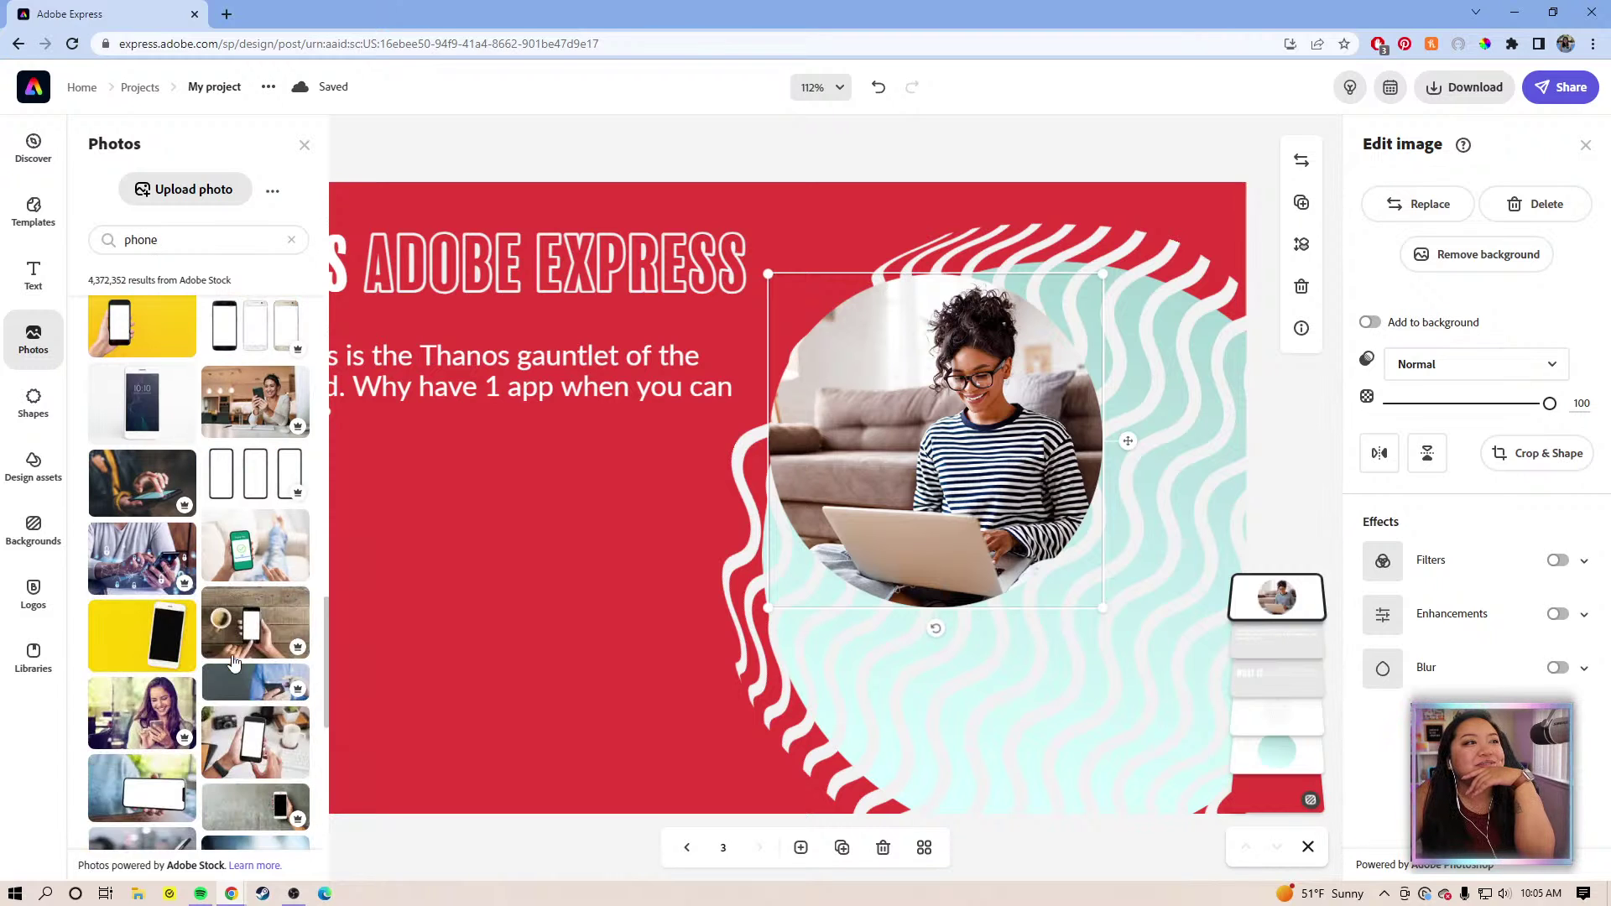
scroll(172, 760, down, 4)
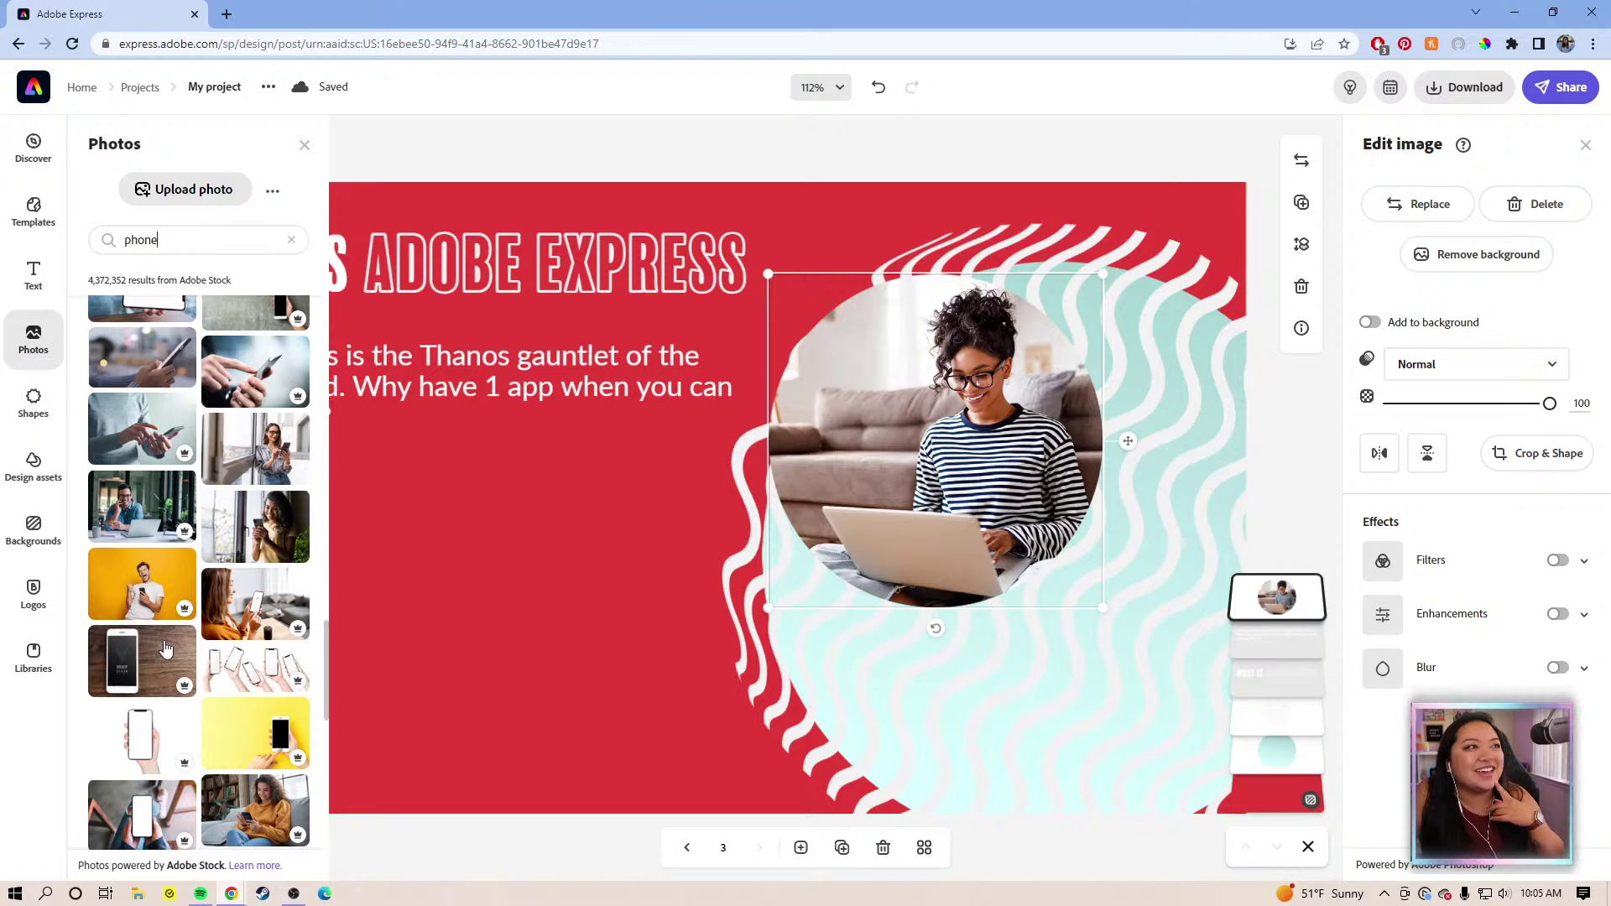
click(144, 585)
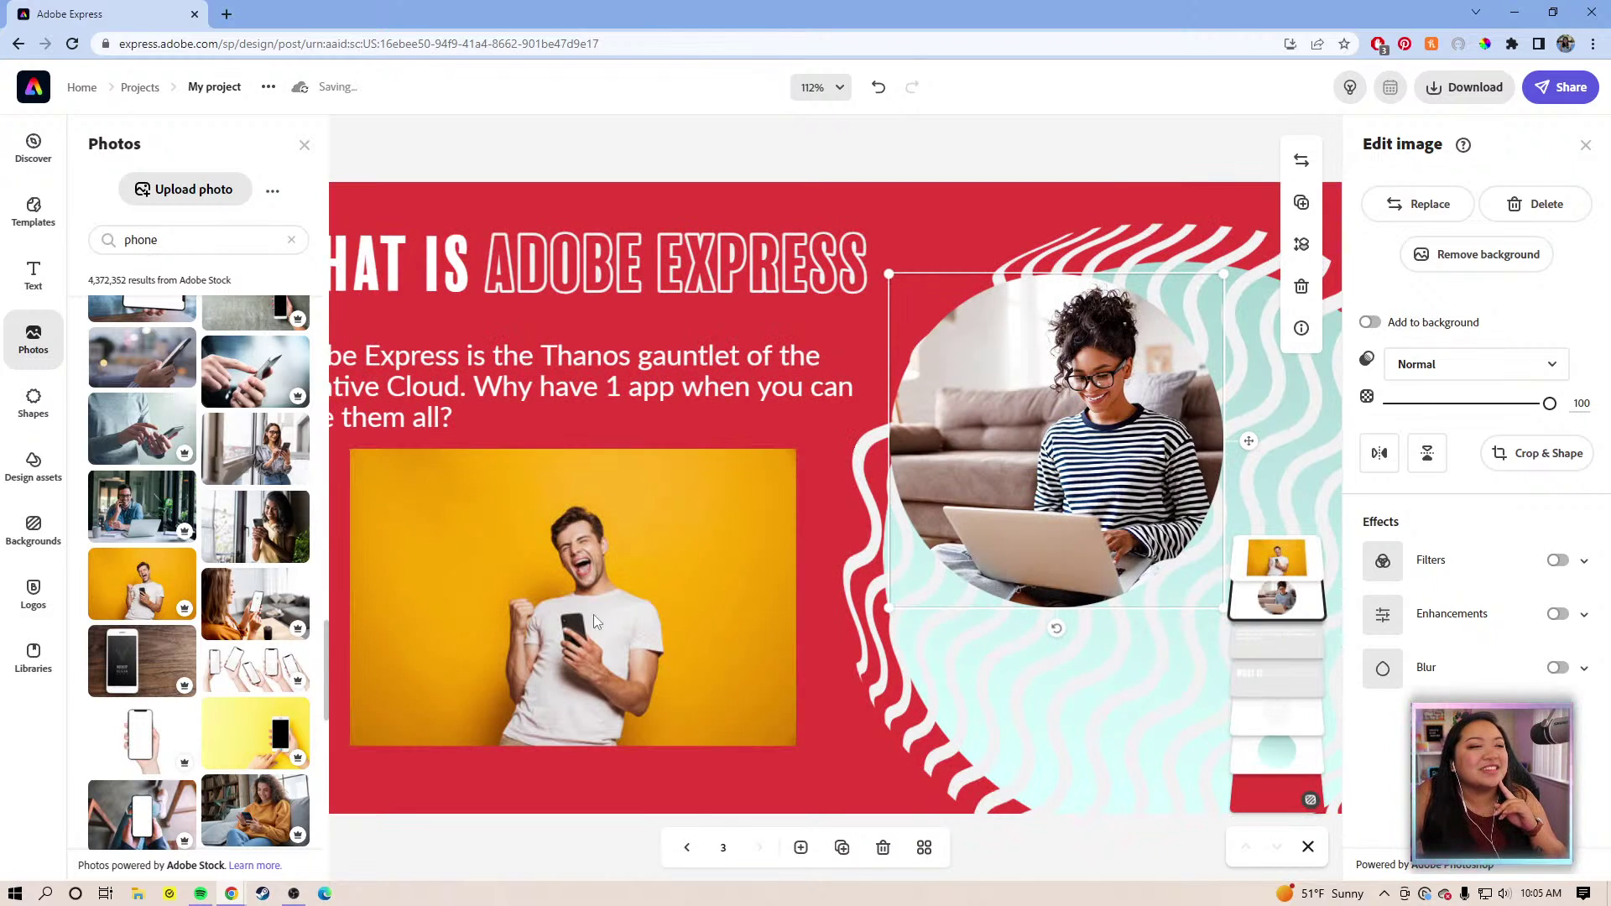
Crop the photo of the man with the phone to a circle shape
click(577, 651)
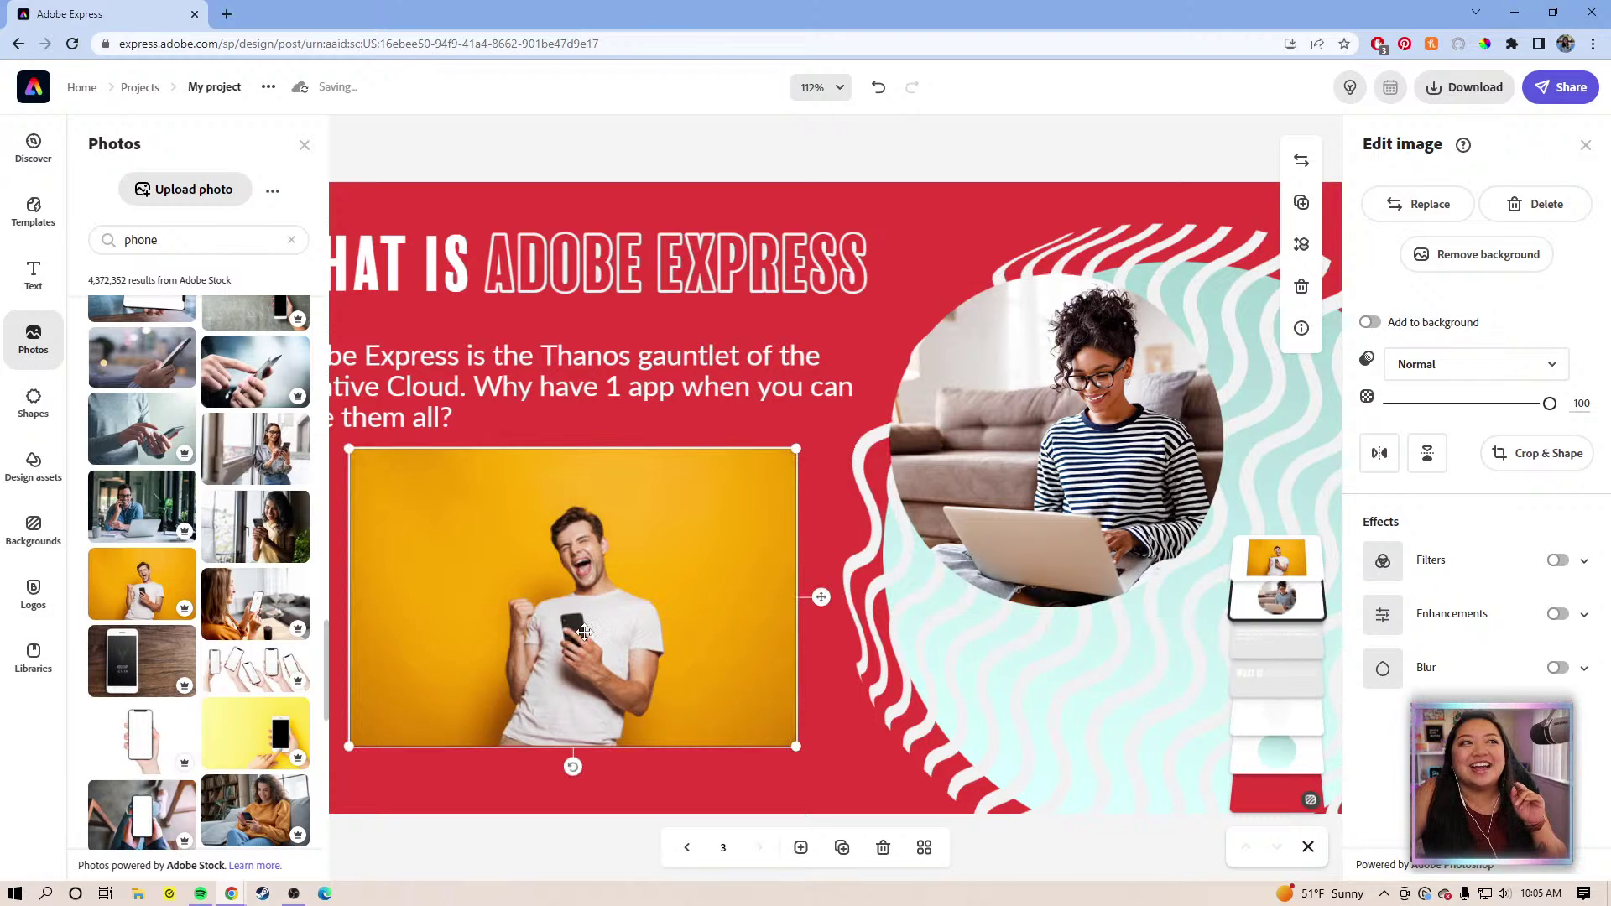
click(1550, 454)
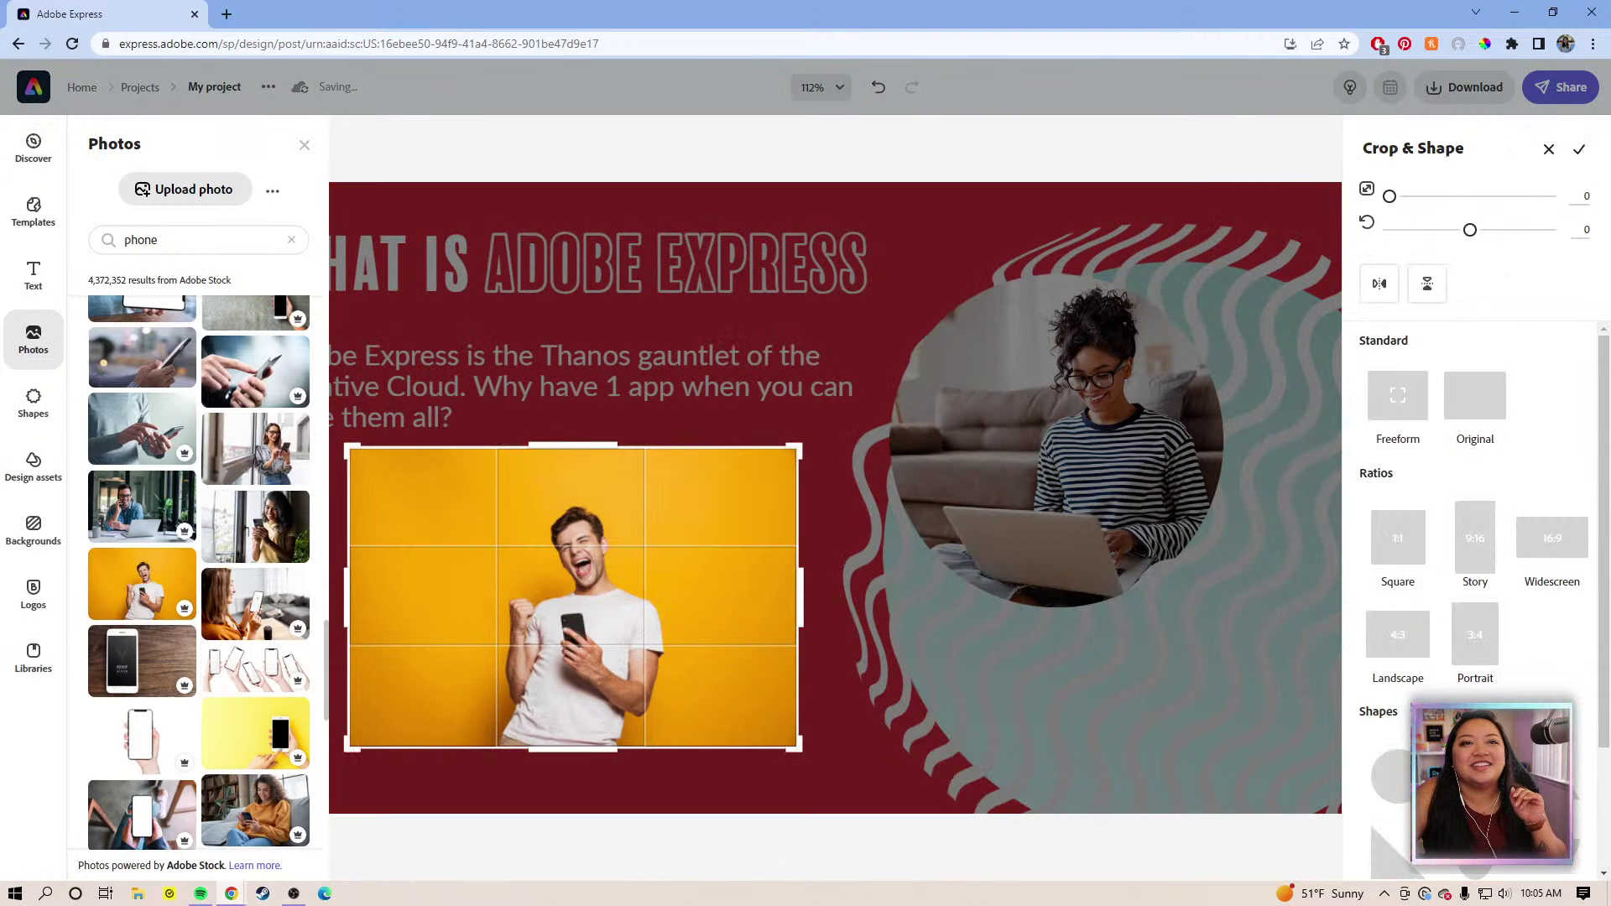
click(1395, 776)
click(1579, 148)
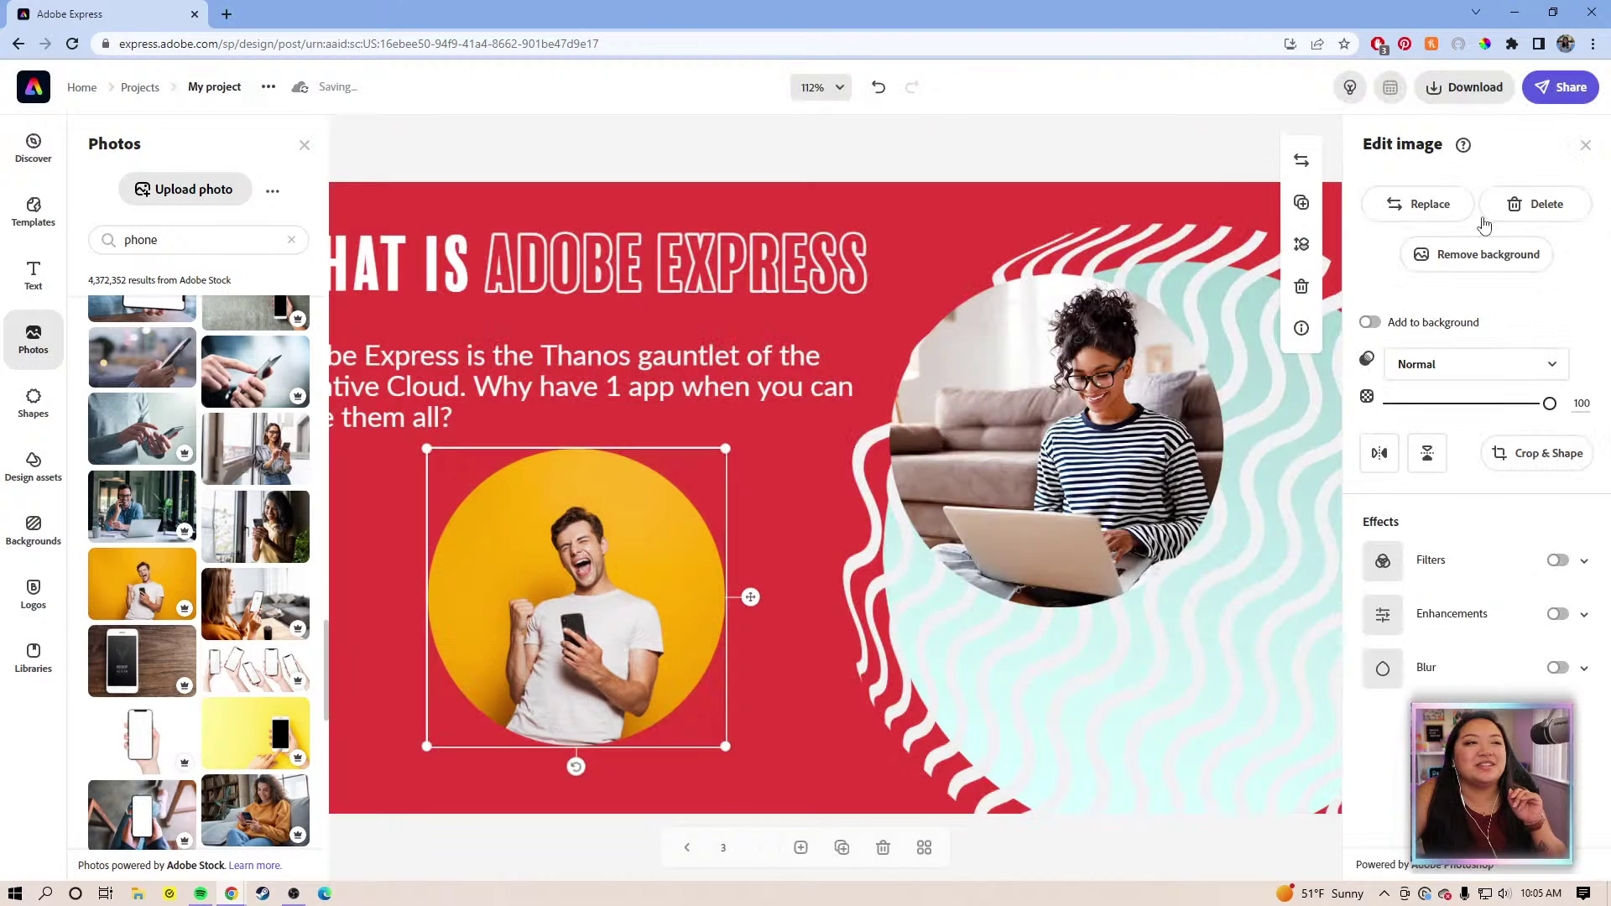
Place the man's circular photo over the teal circle's lower right, overlapping the laptop photo, and shift the laptop photo slightly down and left
drag(519, 646, 1152, 698)
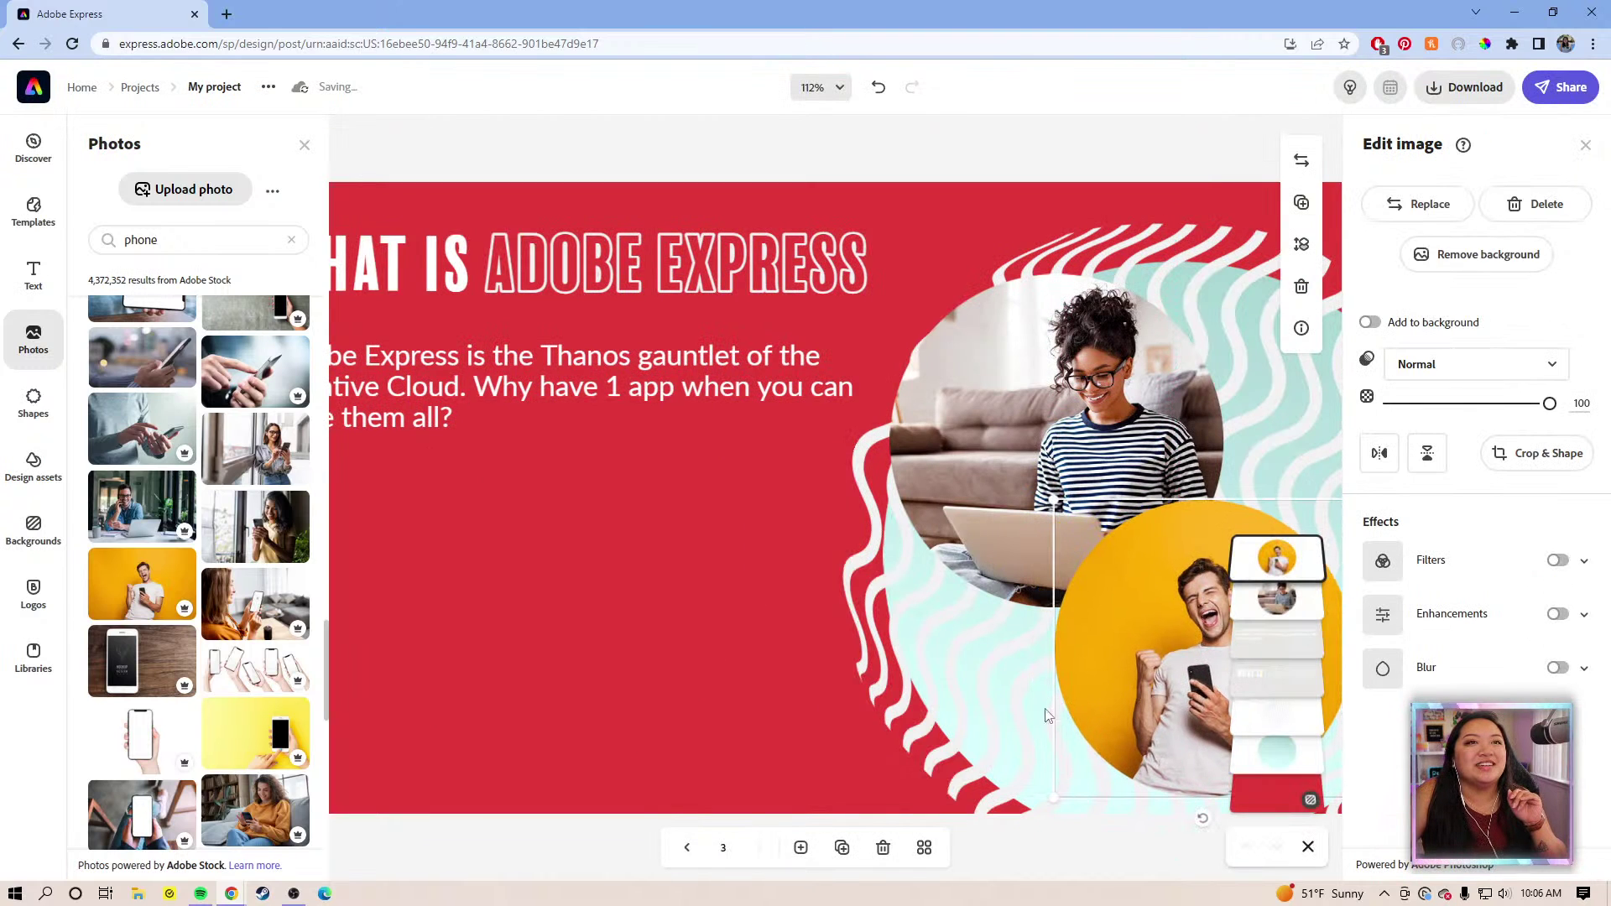
drag(779, 693, 602, 675)
click(829, 407)
drag(835, 405, 811, 428)
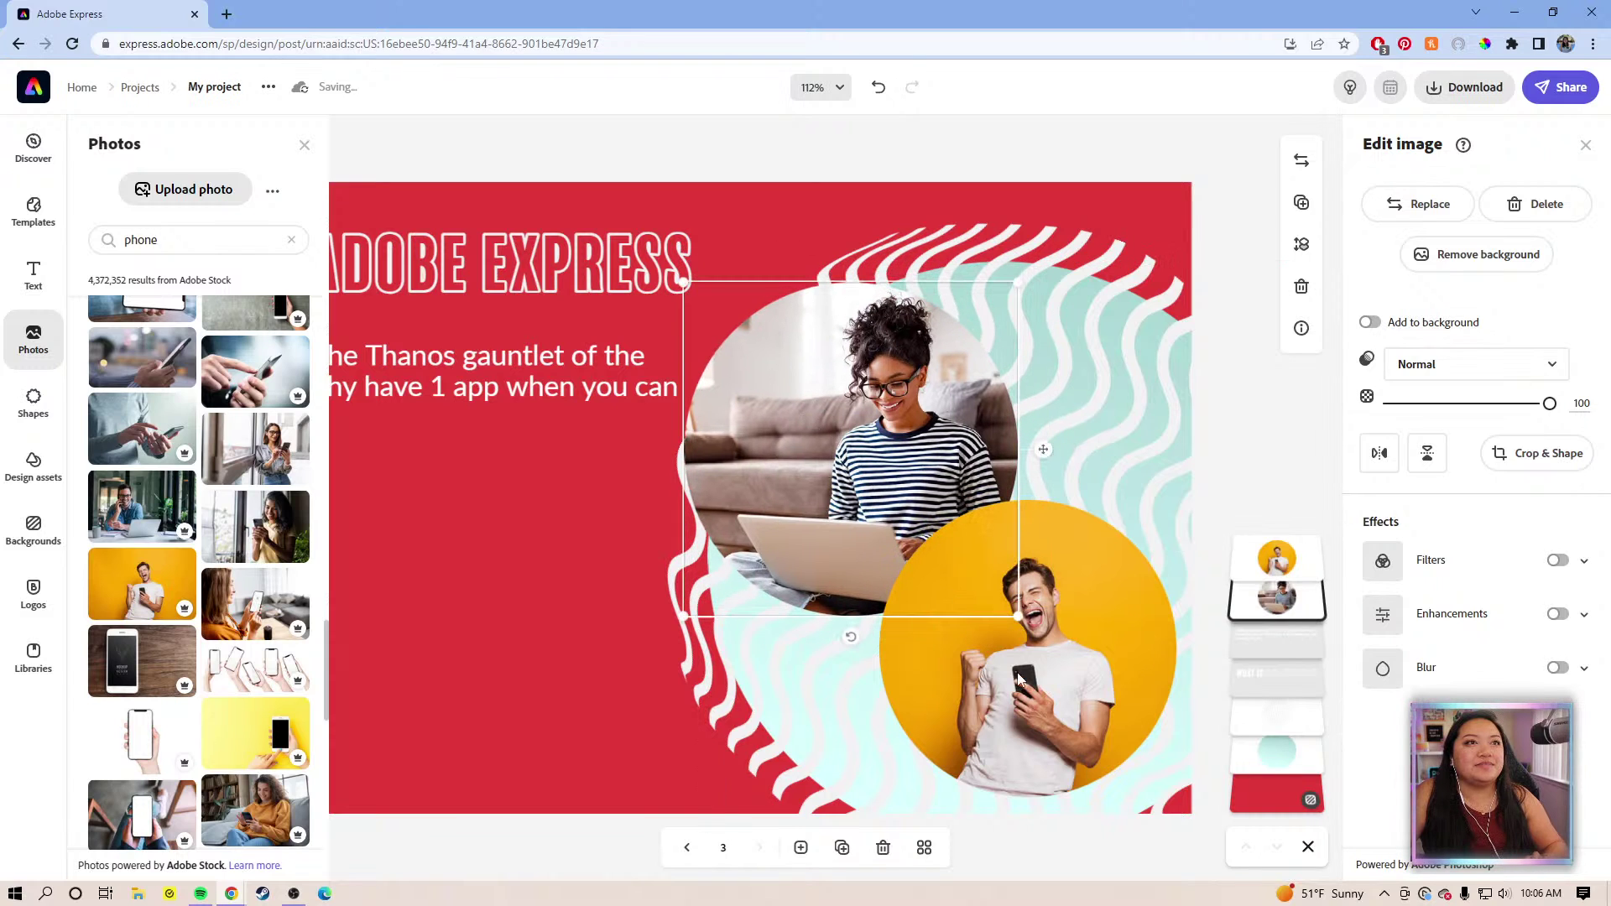
Enlarge the man's circular photo and move both circular photos up within the teal circle
mouse_move(1065, 698)
mouse_down()
mouse_move(1080, 681)
mouse_move(1059, 676)
mouse_up()
drag(876, 789, 850, 811)
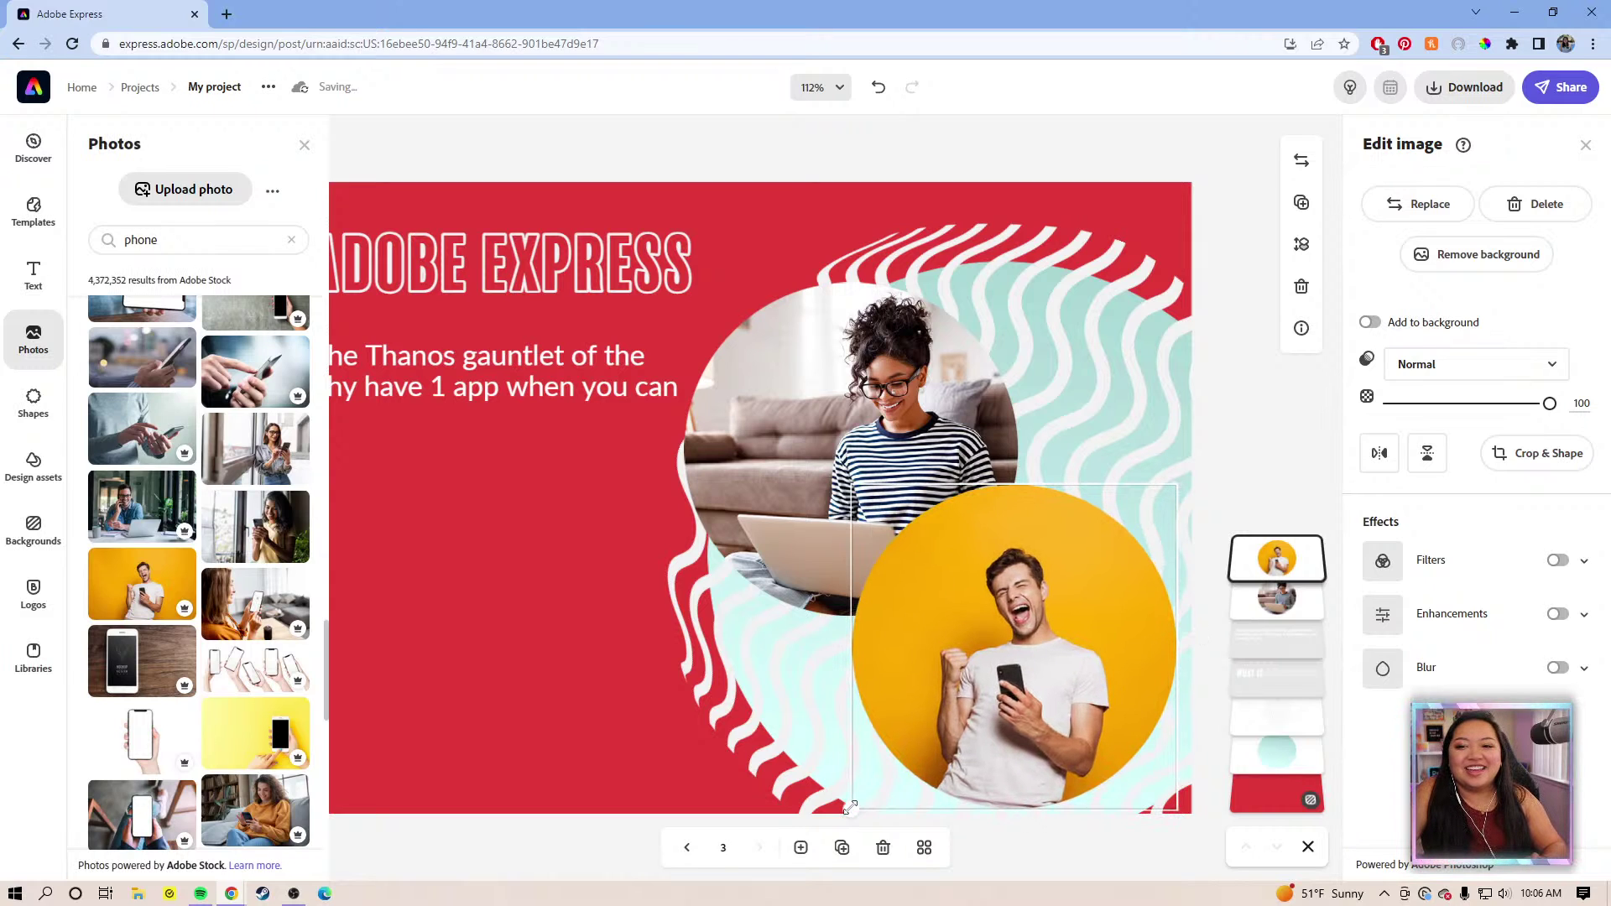
drag(1052, 695, 1025, 662)
drag(816, 426, 839, 406)
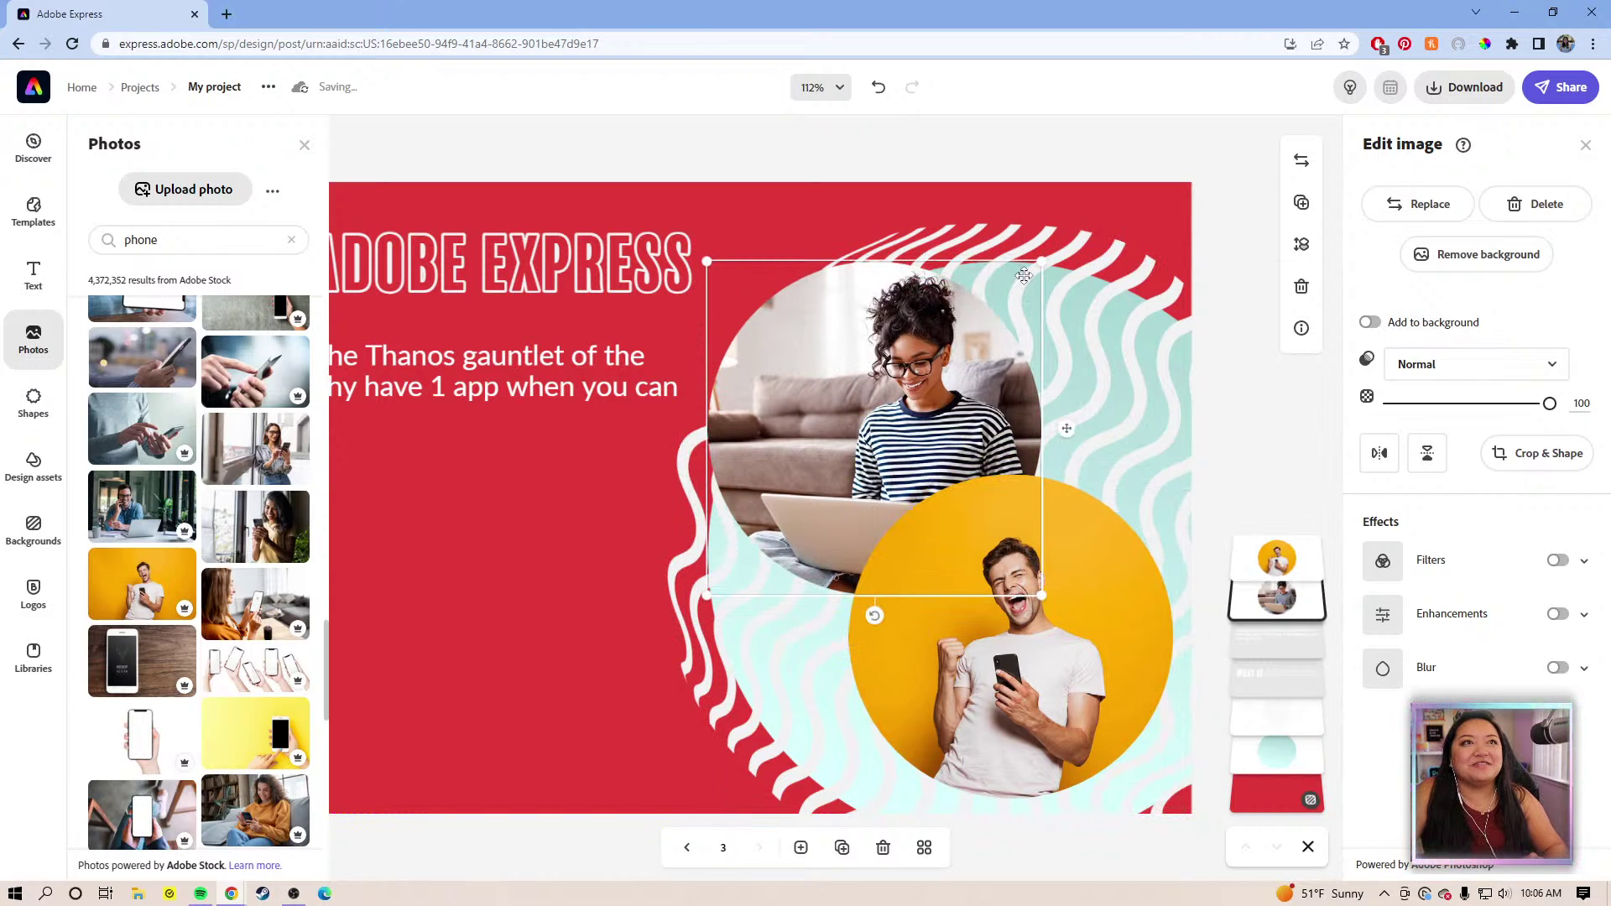
Shrink the circular laptop photo slightly and bring it in front of the man's photo
drag(1041, 261, 1013, 291)
drag(856, 451, 882, 414)
drag(1286, 610, 1282, 560)
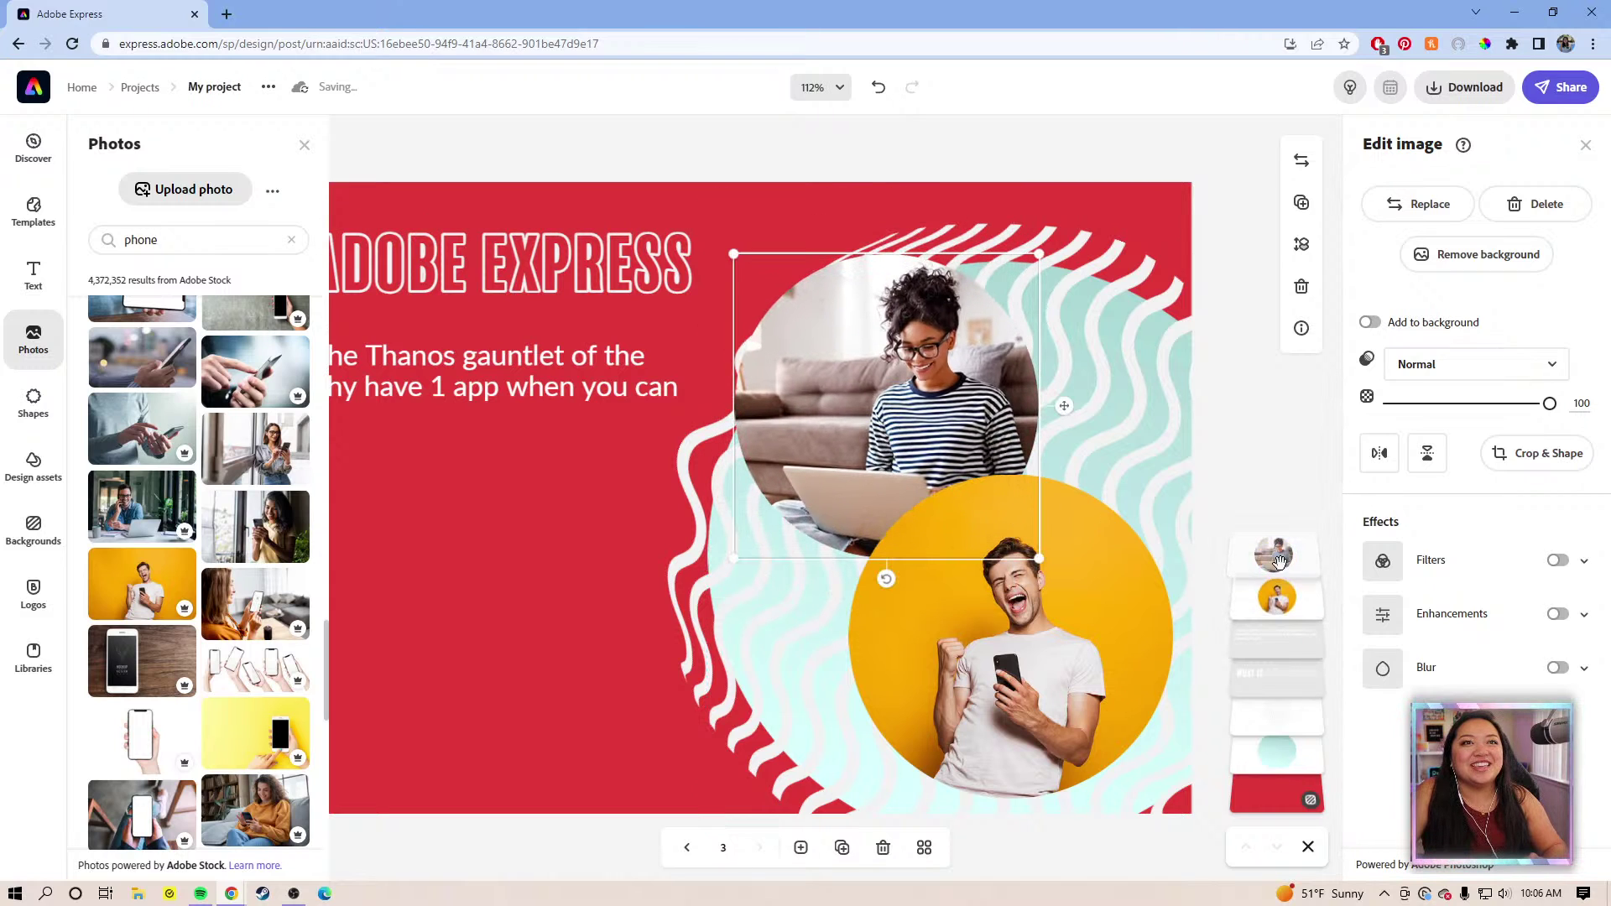
Spread the photos apart, shifting the man's photo slightly down and right and the laptop photo down and left
mouse_move(1049, 721)
mouse_down()
mouse_move(1059, 690)
mouse_move(1056, 736)
mouse_up()
click(895, 386)
drag(895, 387, 868, 427)
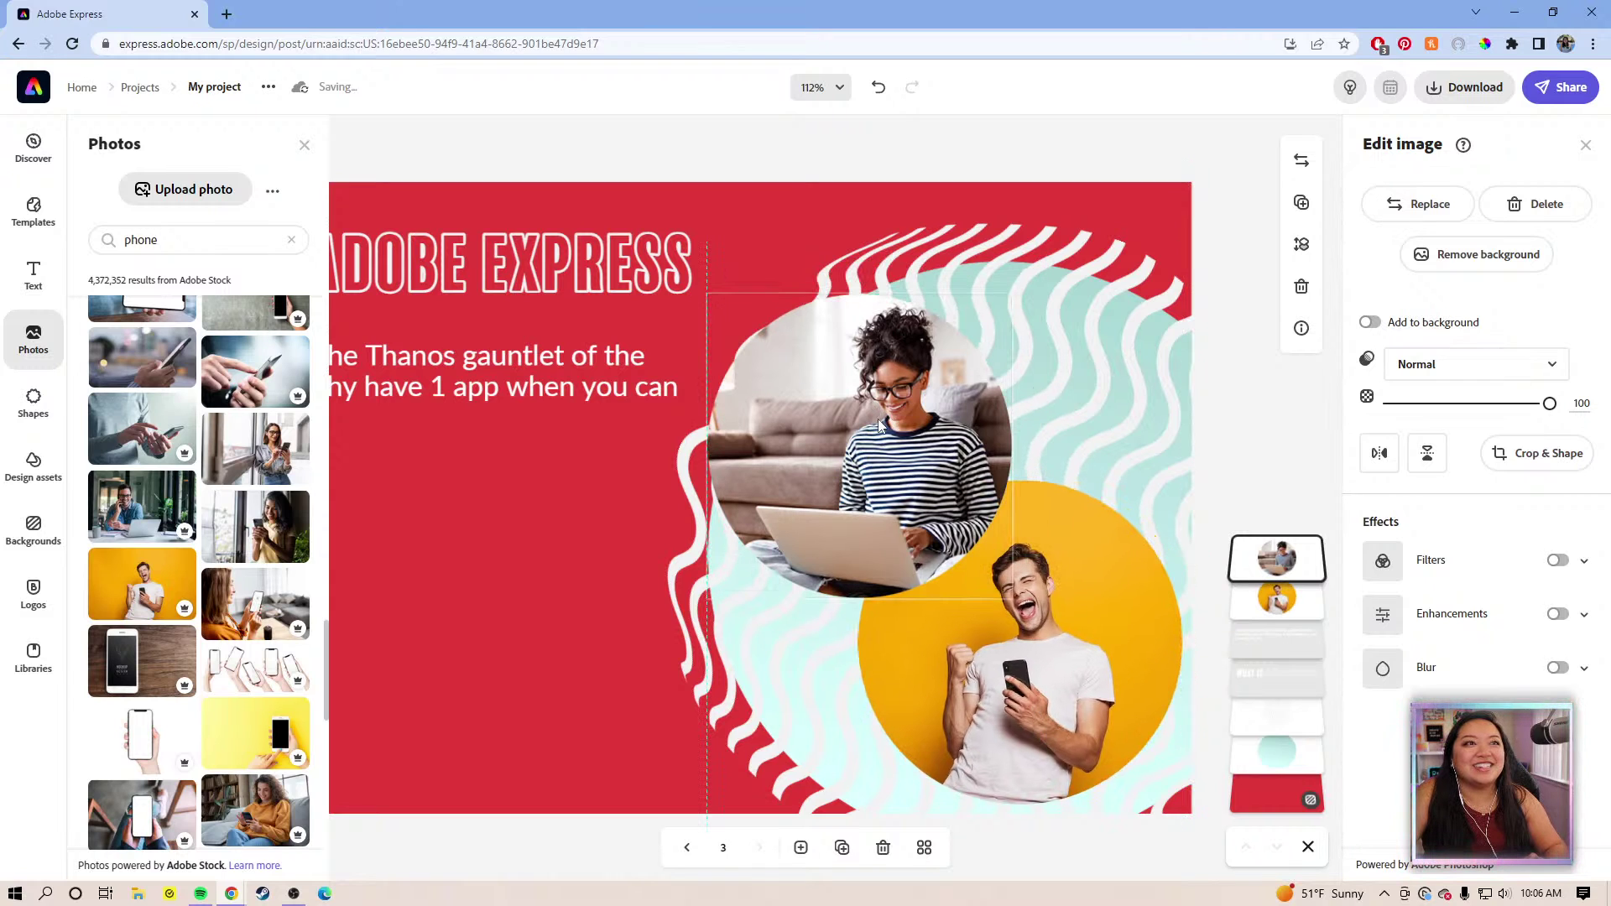
click(956, 170)
drag(776, 162, 892, 179)
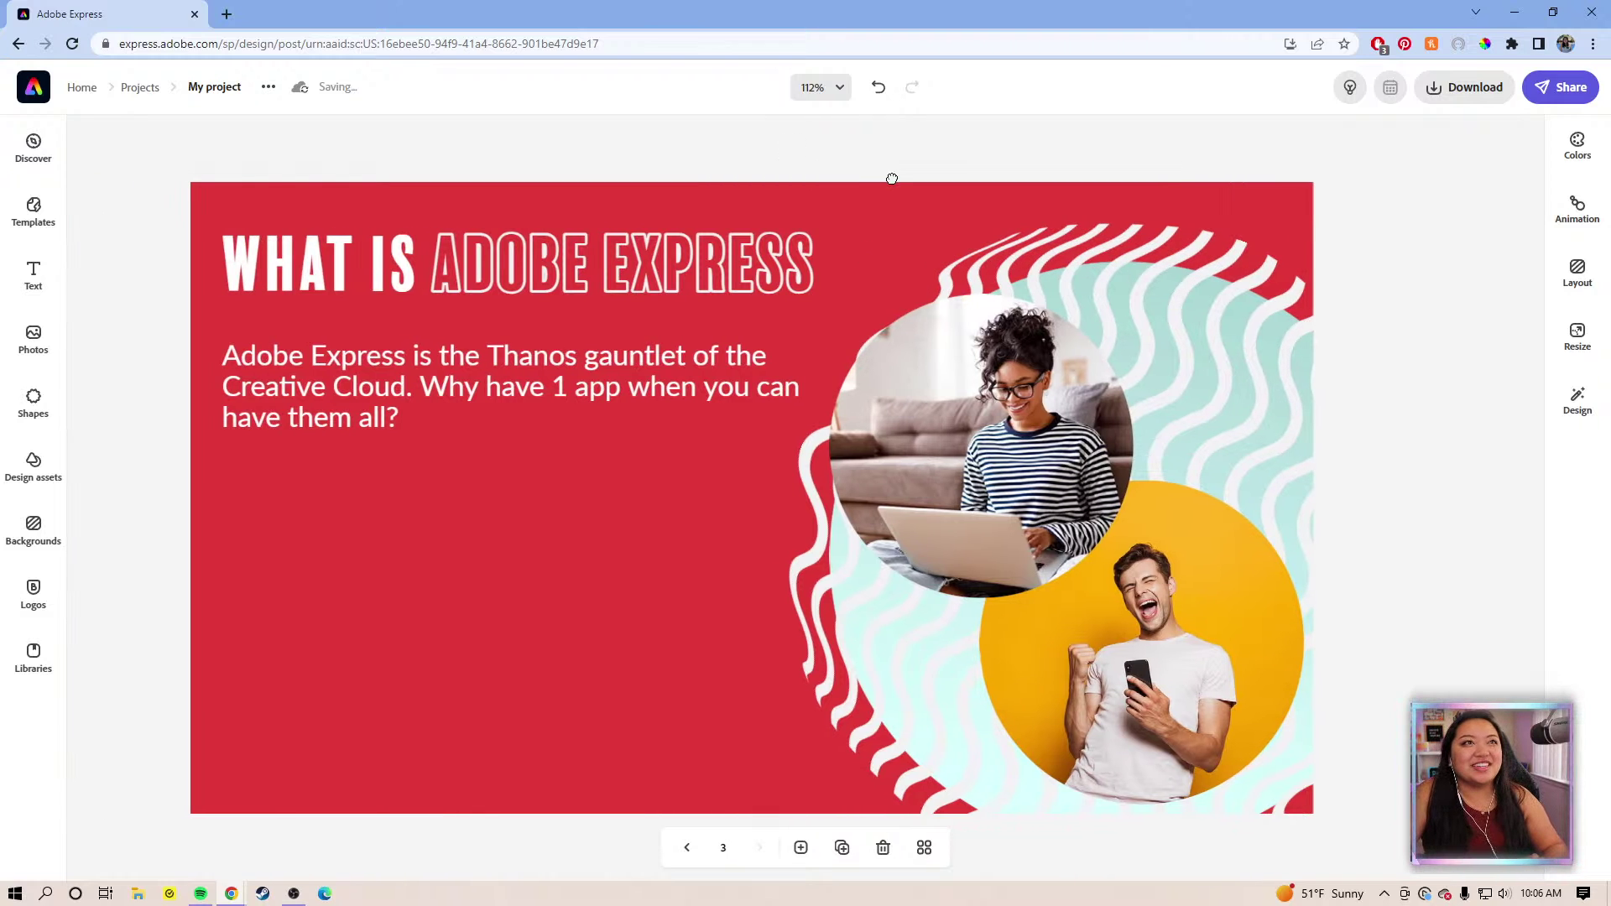
click(870, 515)
drag(939, 450, 935, 441)
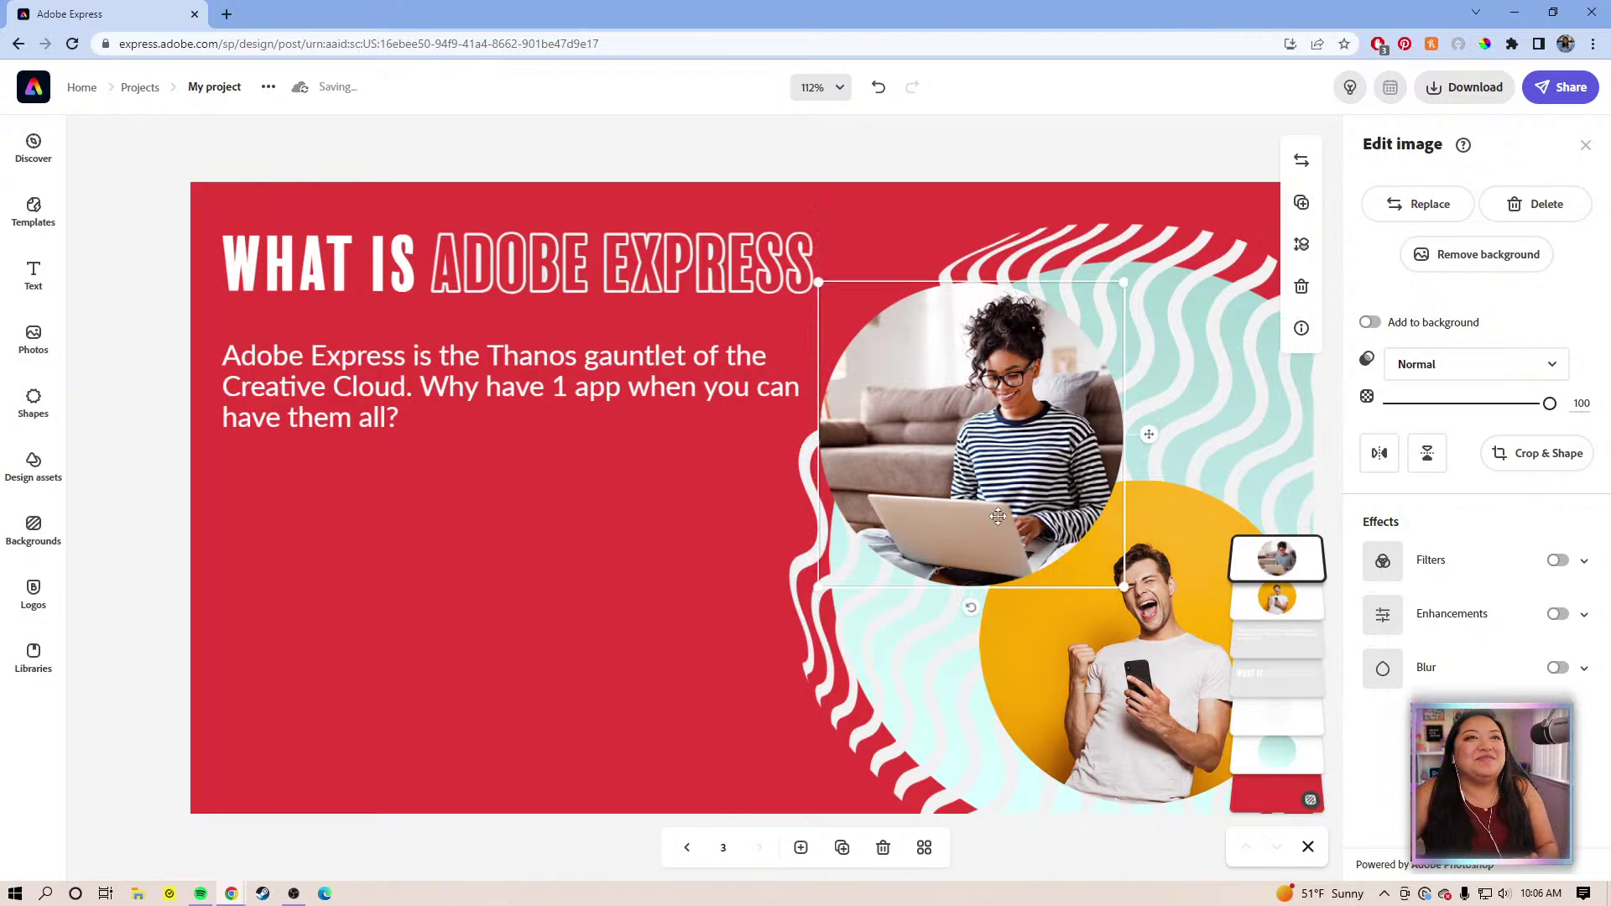
drag(952, 498, 977, 521)
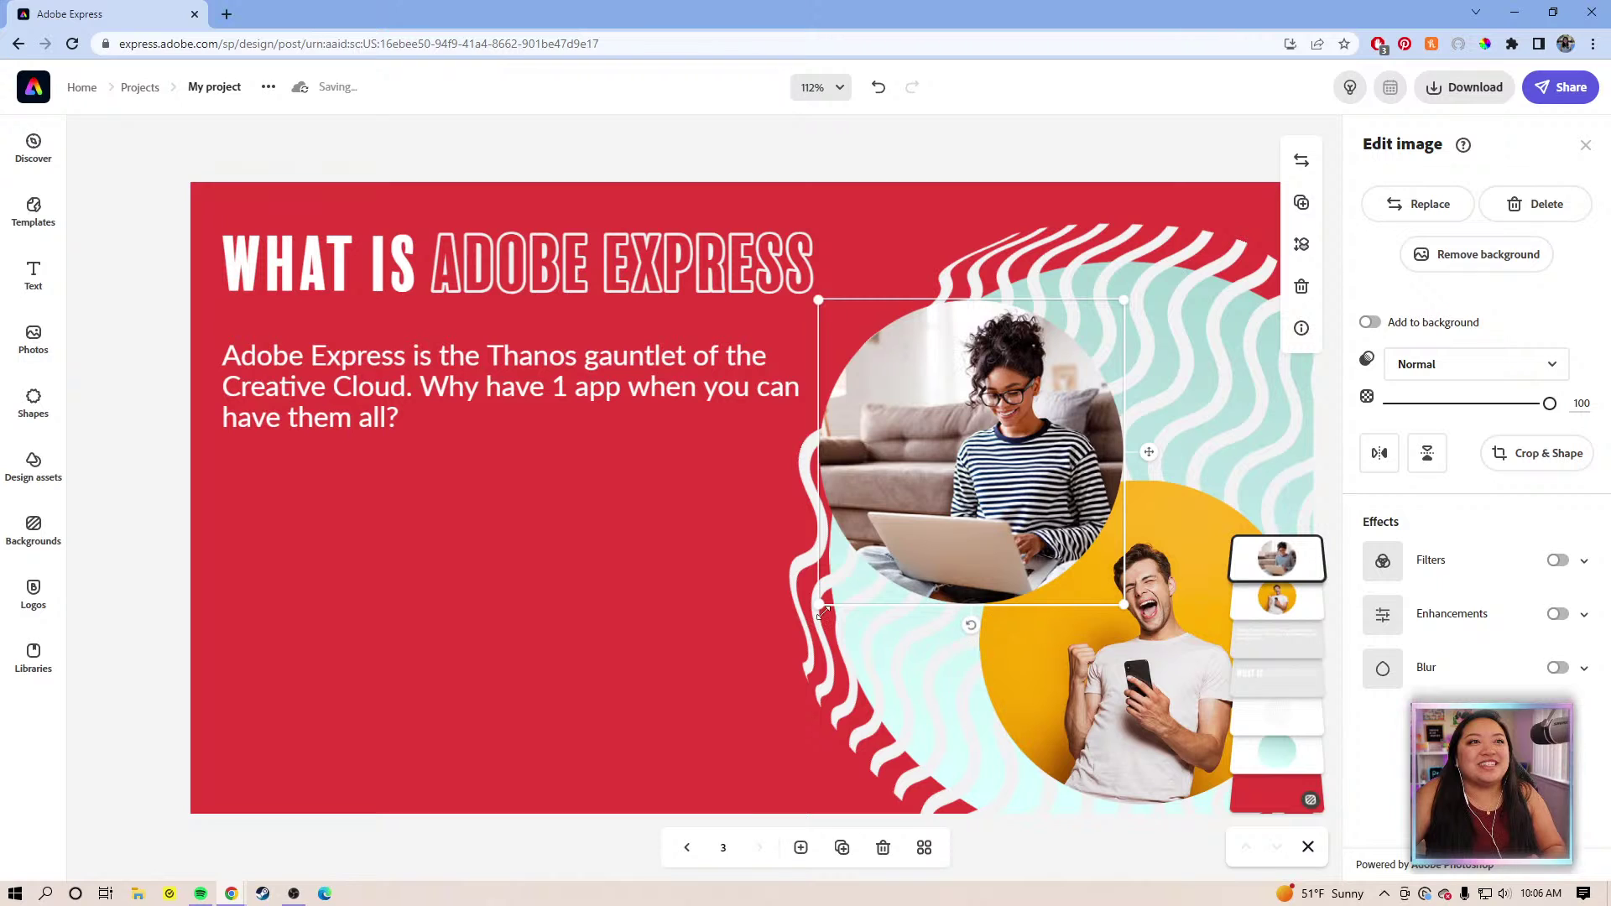
Enlarge the man's circular photo slightly, up and to the left
click(1082, 668)
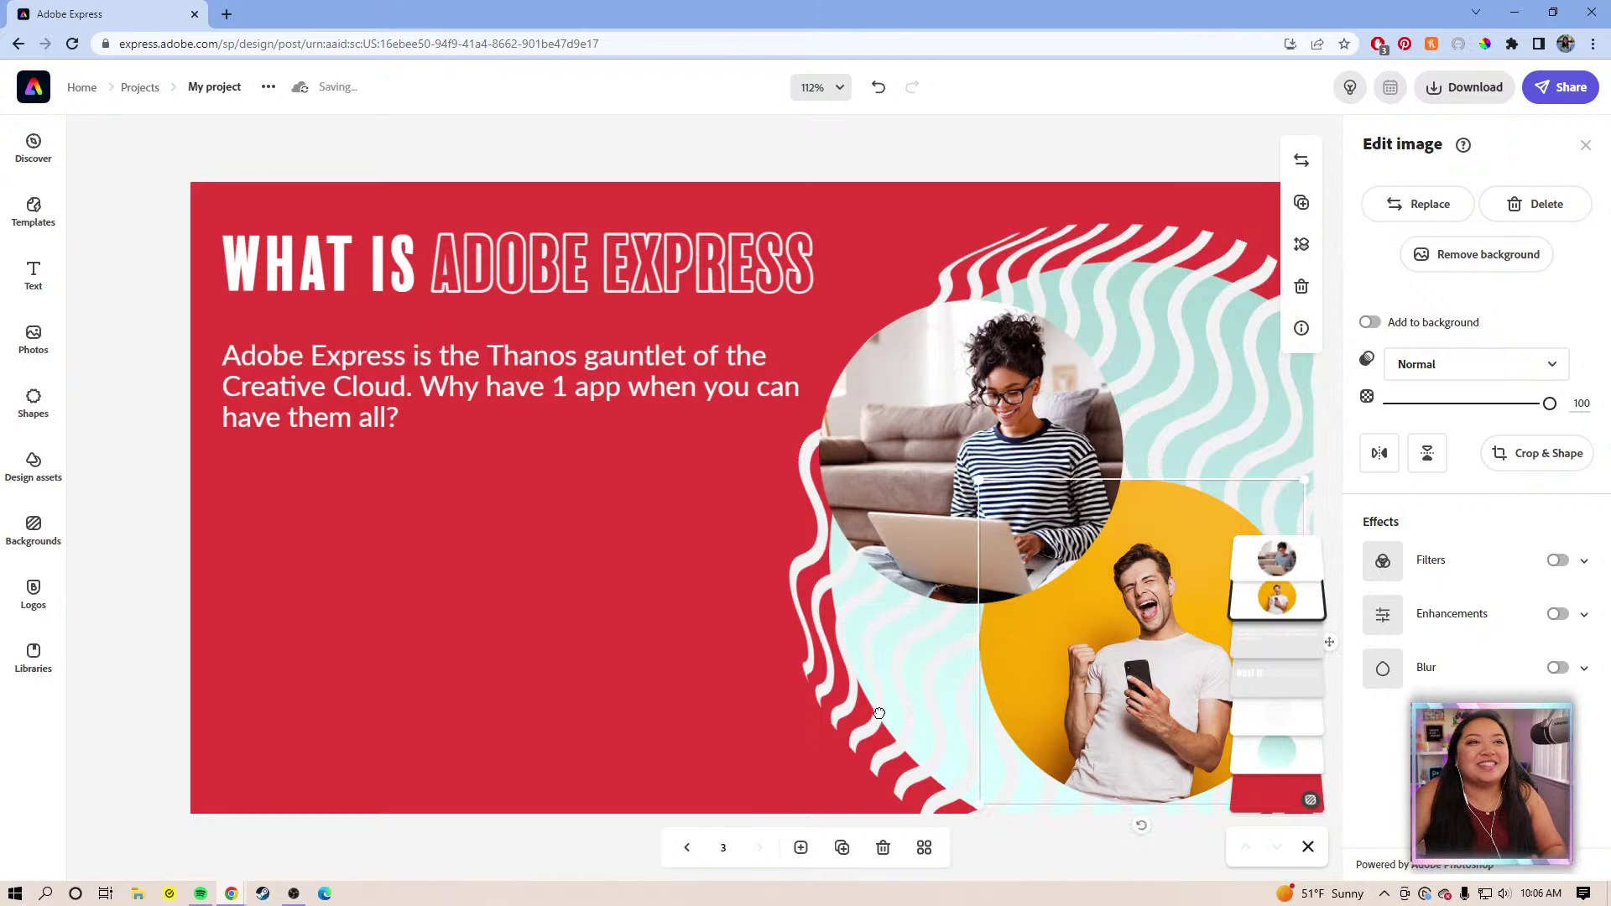
scroll(880, 713, right, 3)
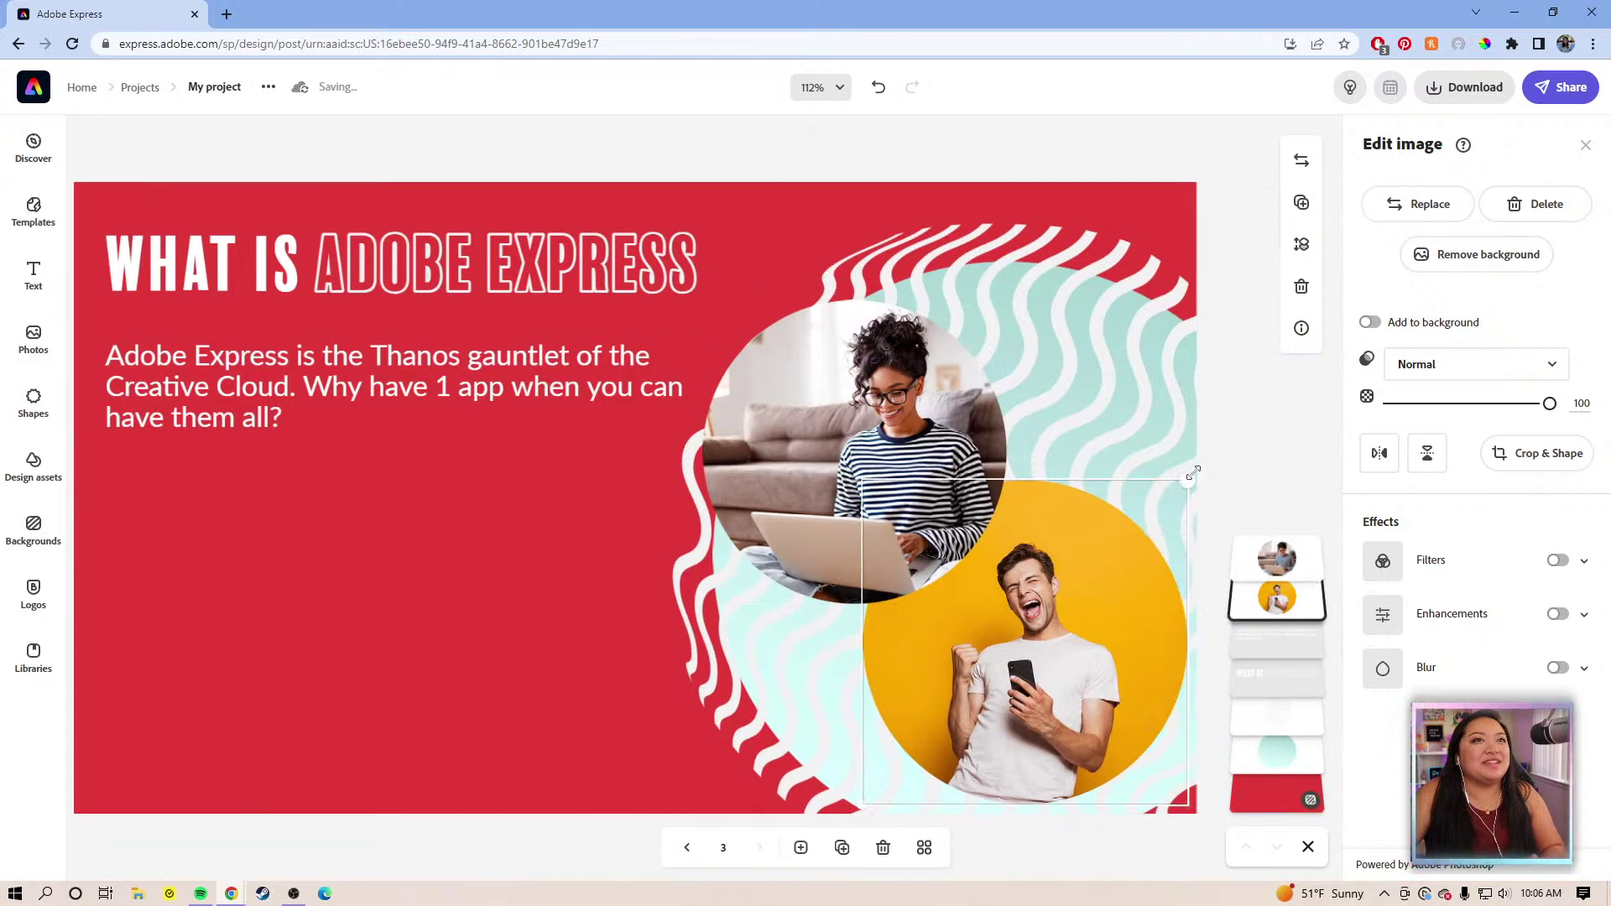
drag(1192, 474, 1207, 458)
drag(1099, 629, 1101, 619)
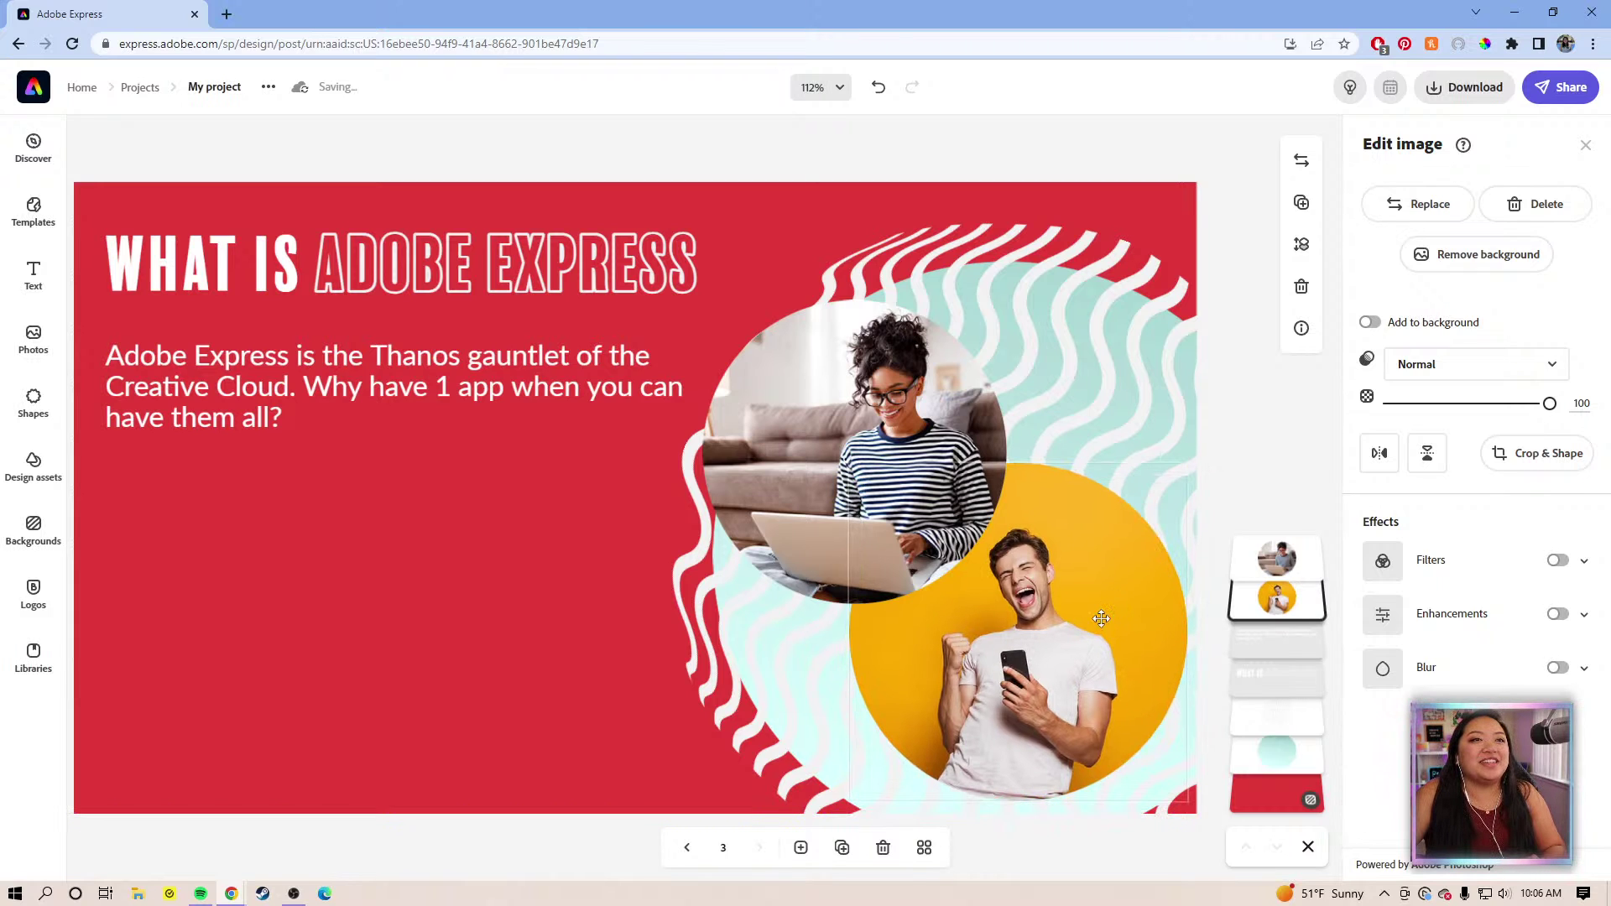
Enlarge the laptop photo slightly and place it over the teal circle's upper left, overlapping the man's photo
click(894, 461)
drag(892, 440, 863, 464)
drag(995, 317, 1005, 305)
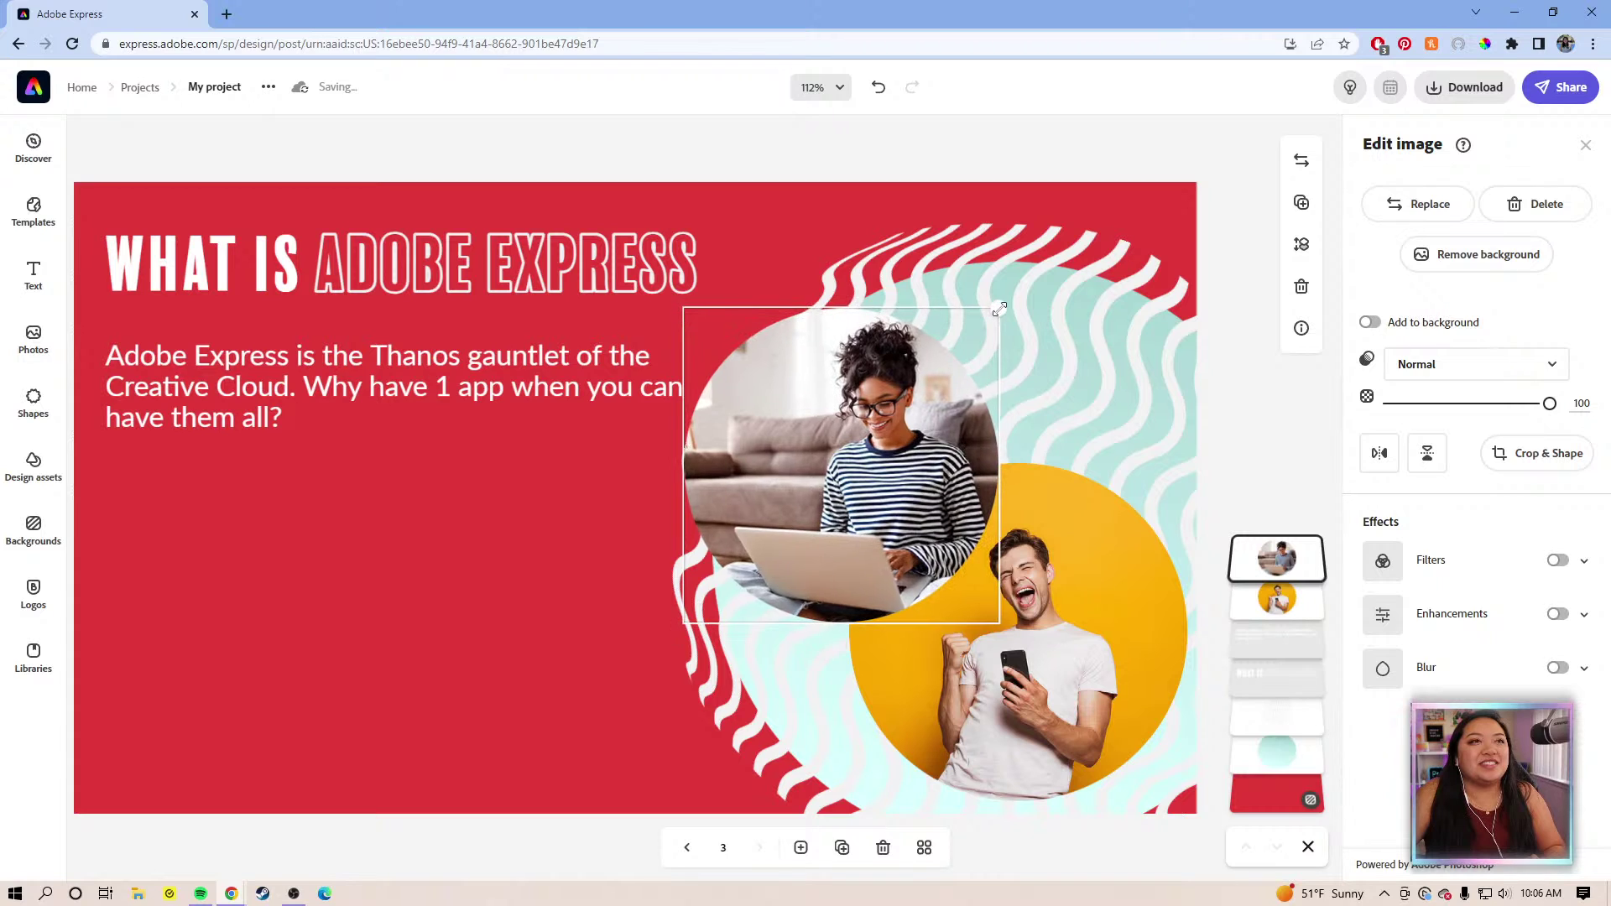
drag(883, 462, 902, 432)
Move the man's circular photo up slightly, leaving more space beneath it at the slide's lower edge
drag(1055, 622, 1072, 681)
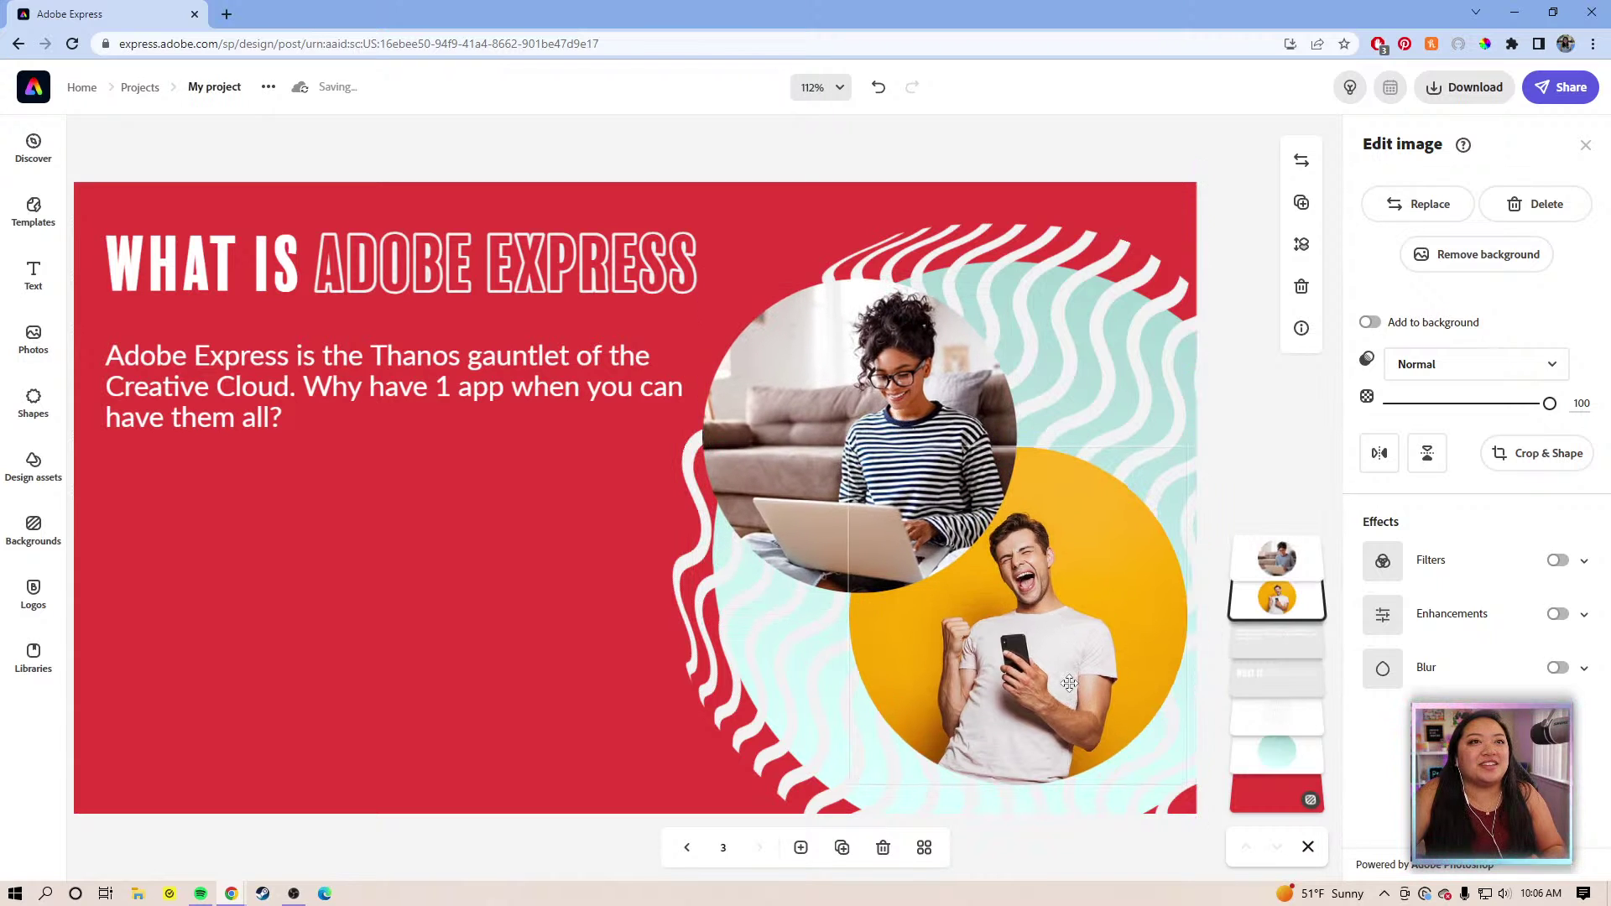
drag(800, 424, 763, 448)
click(902, 170)
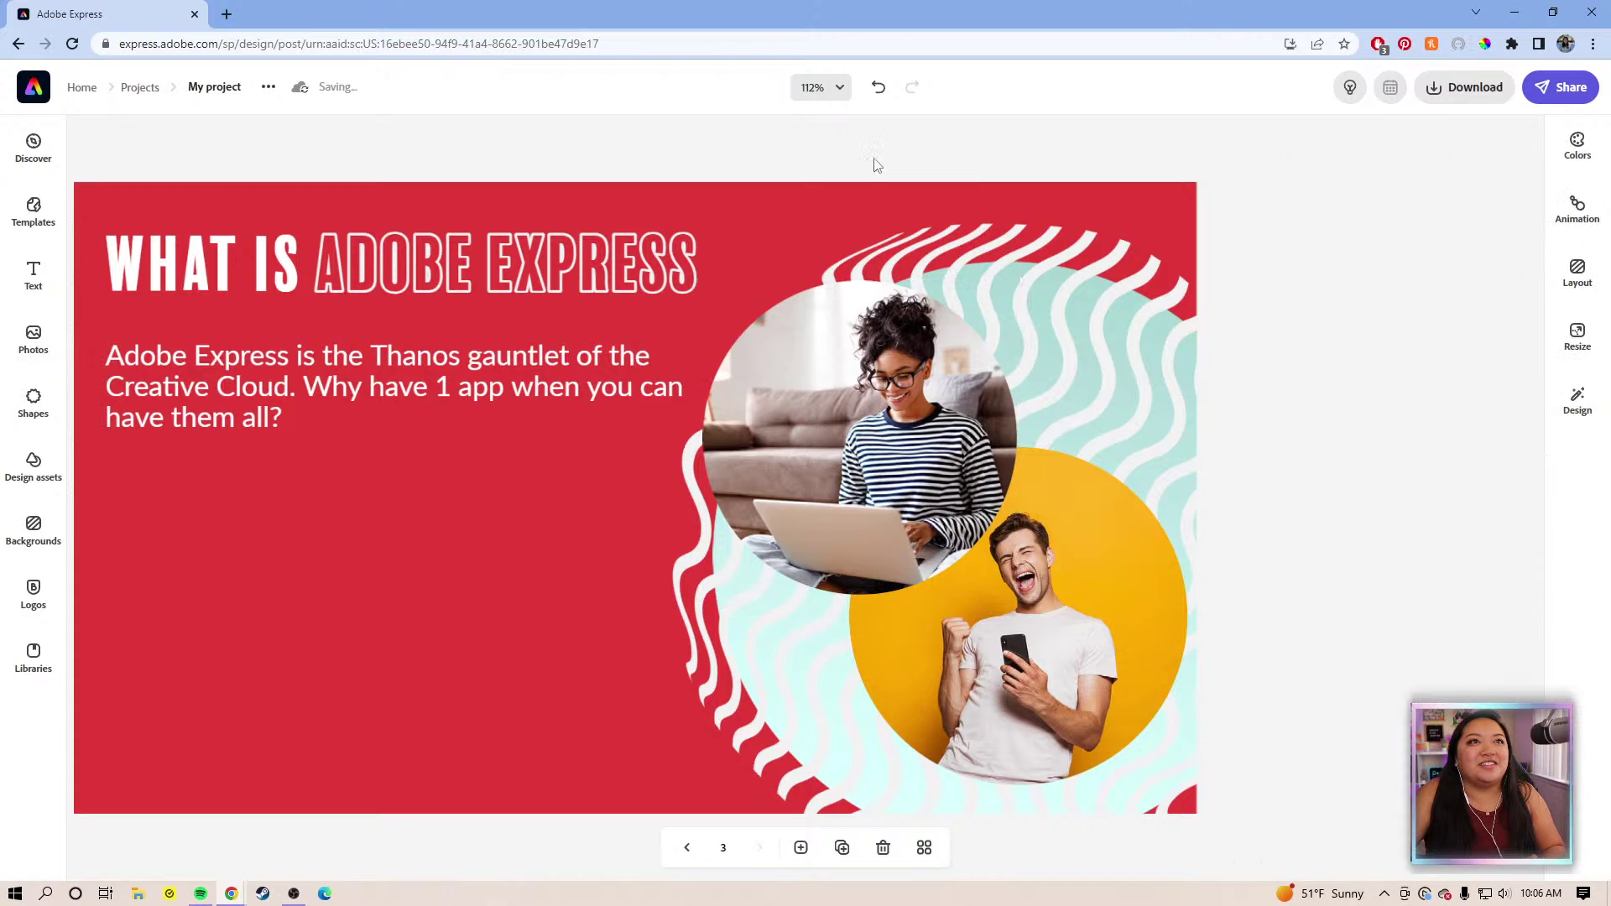
drag(734, 185, 865, 192)
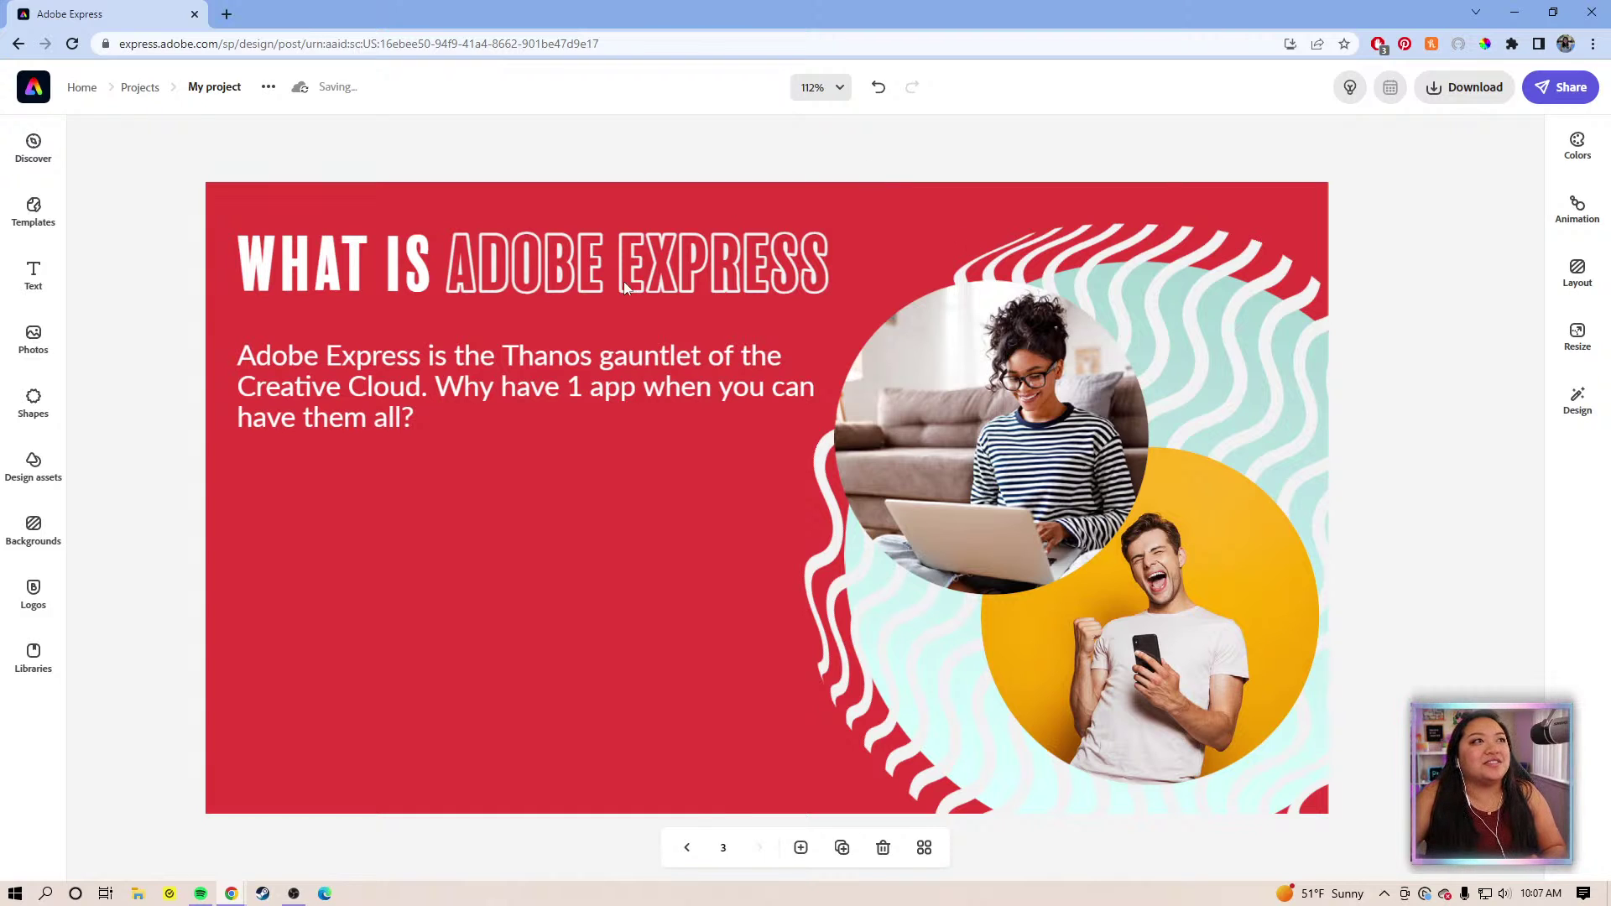
Enlarge the description text to size 67.9 while keeping it clear of the laptop photo
click(778, 387)
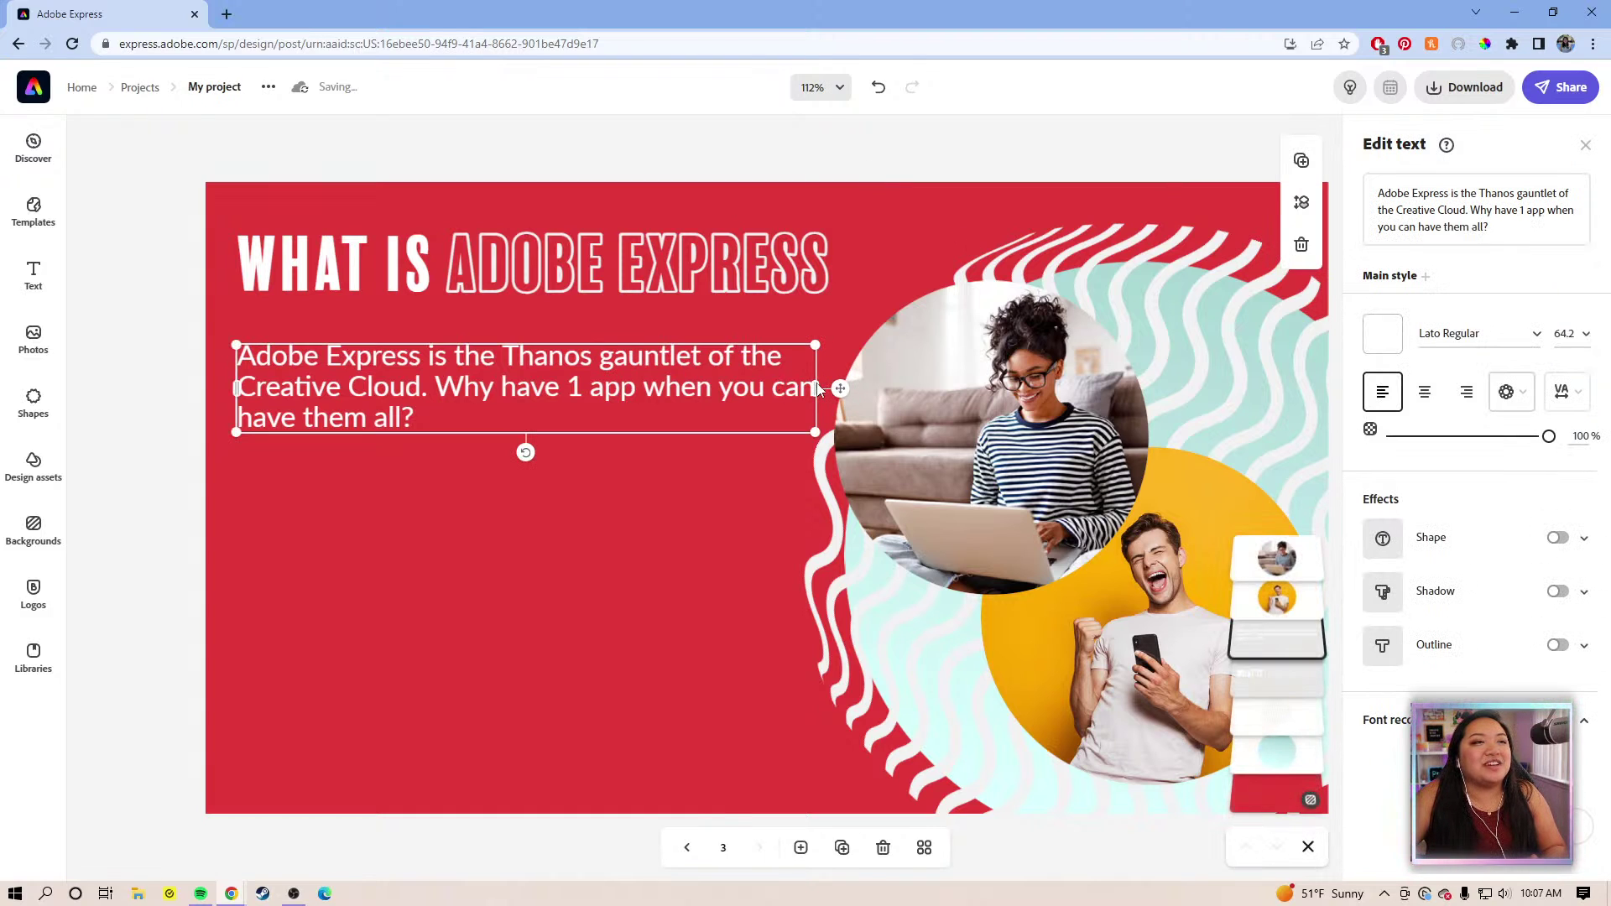
drag(818, 387, 811, 442)
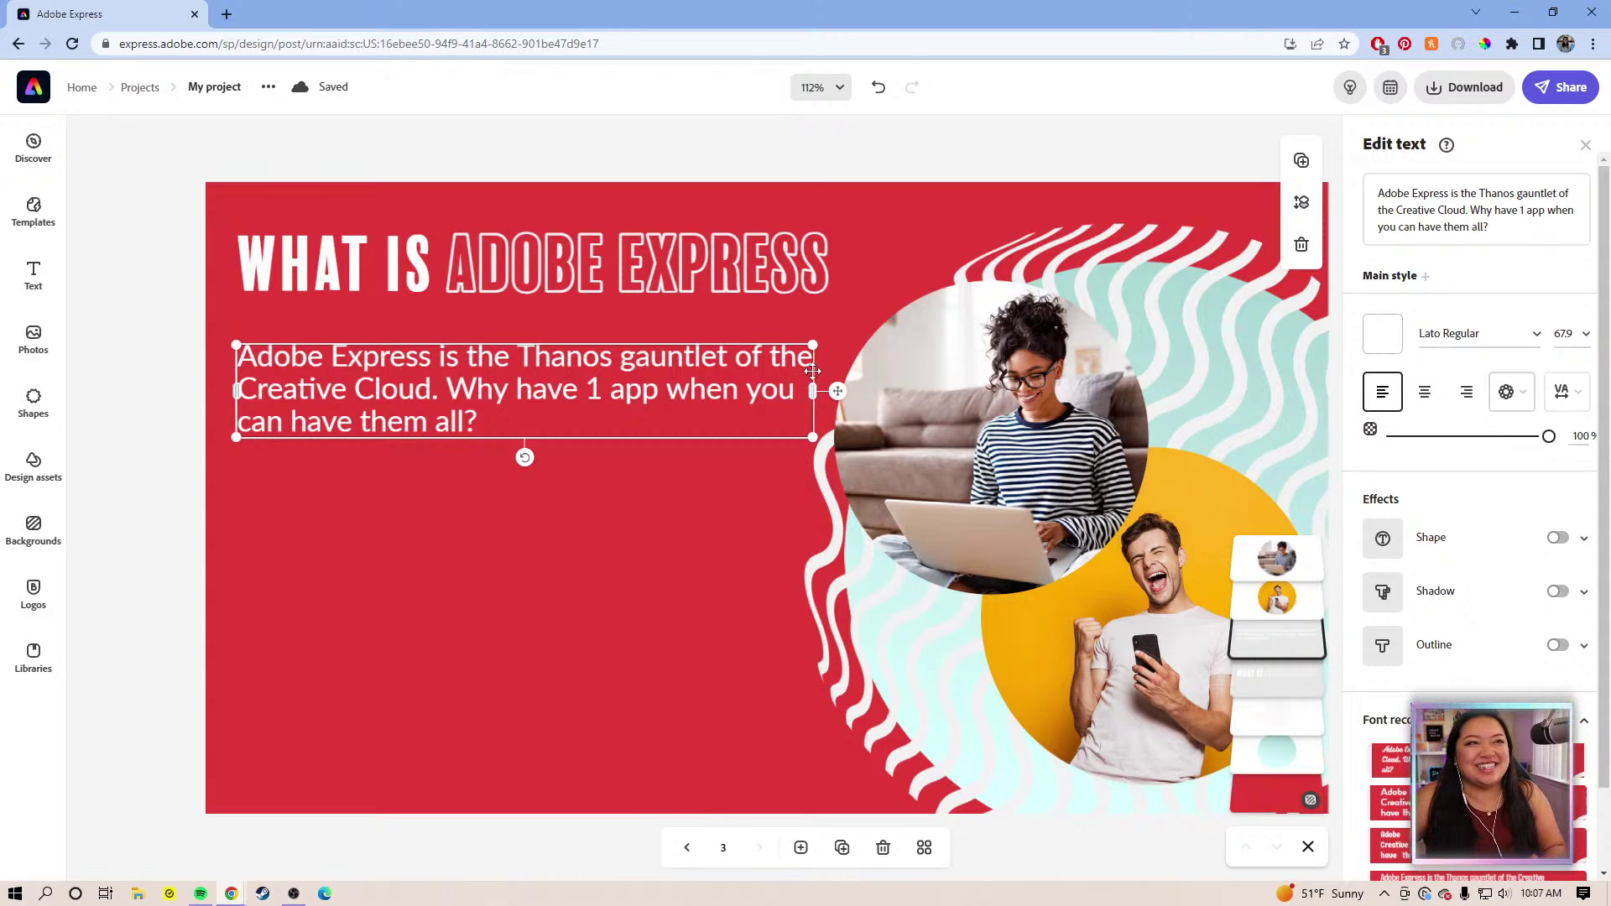
drag(925, 203, 867, 193)
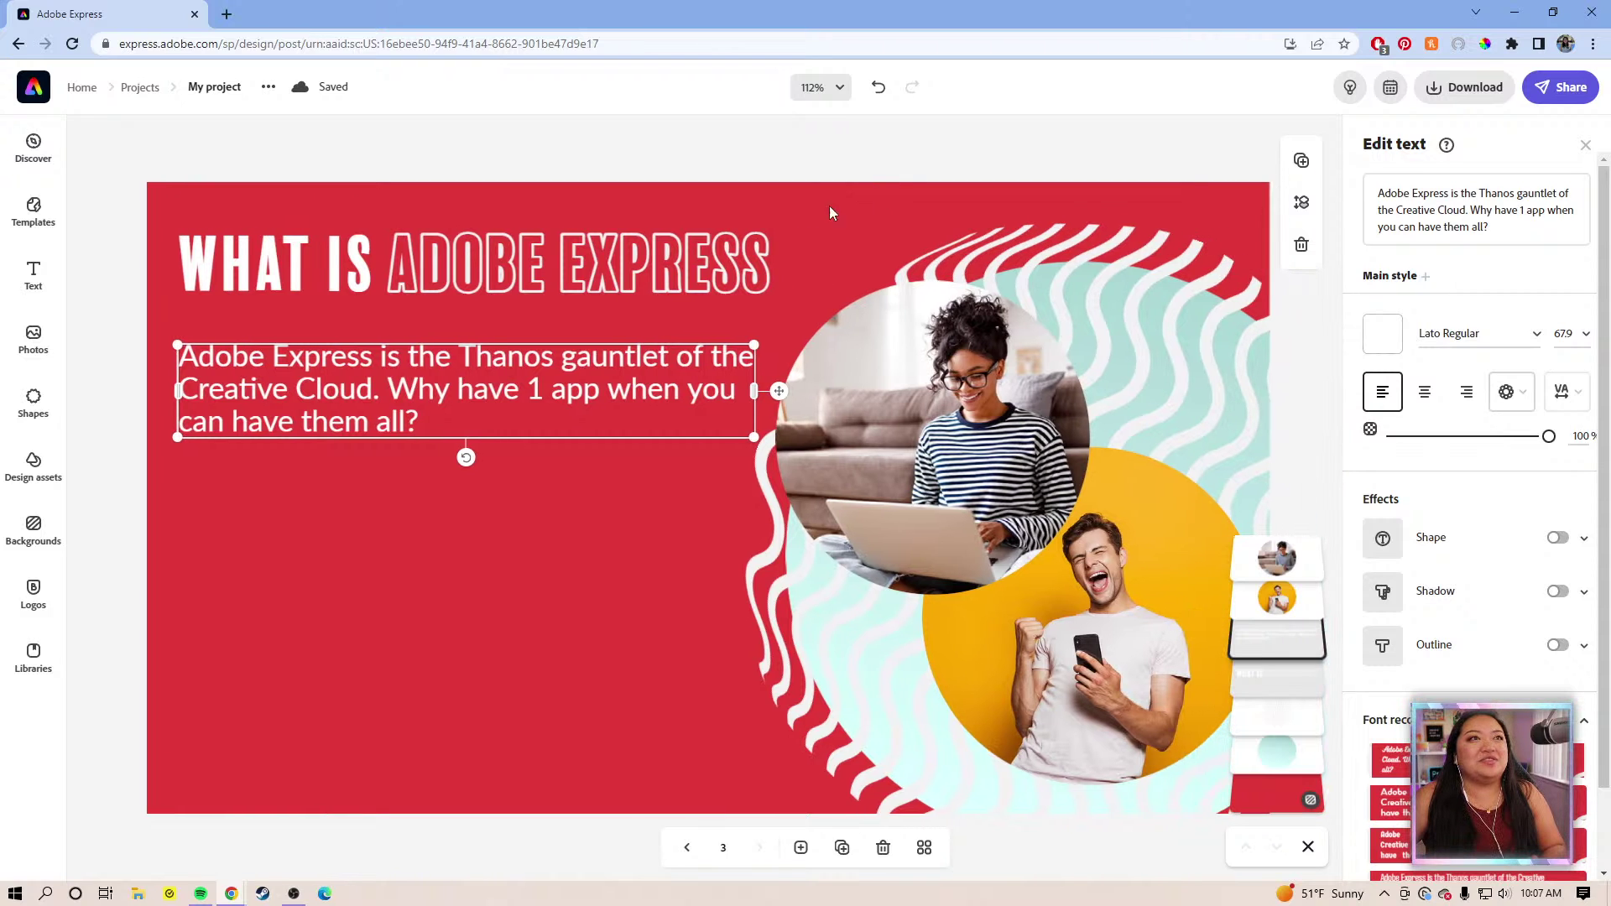
click(795, 178)
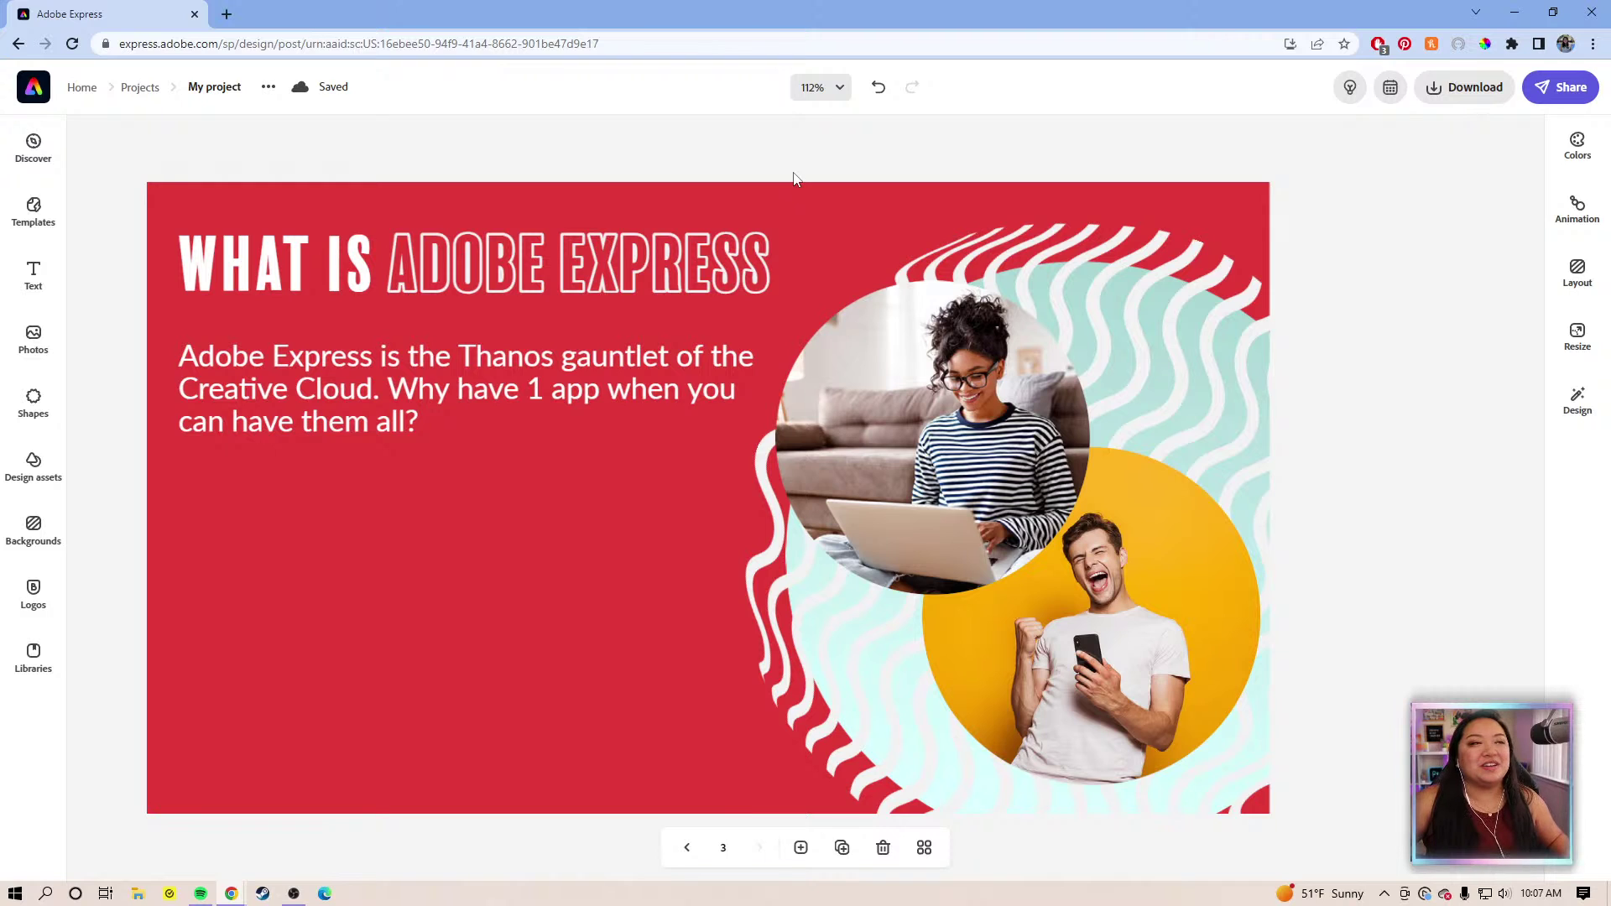
Nudge the circular laptop photo slightly to the left
drag(853, 372, 846, 388)
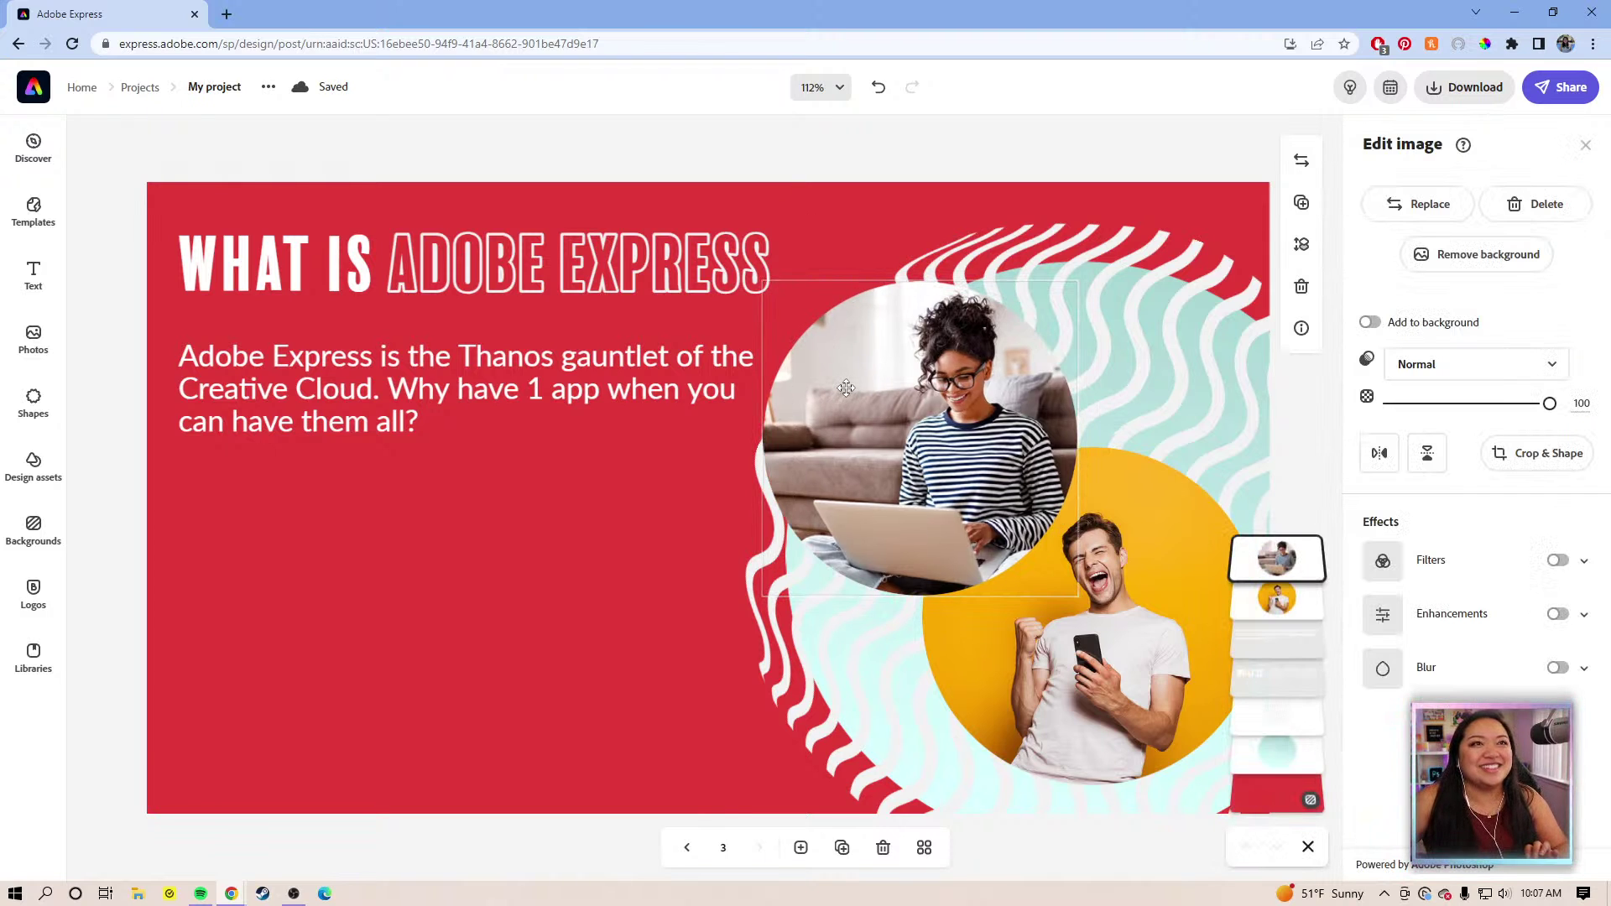
click(931, 155)
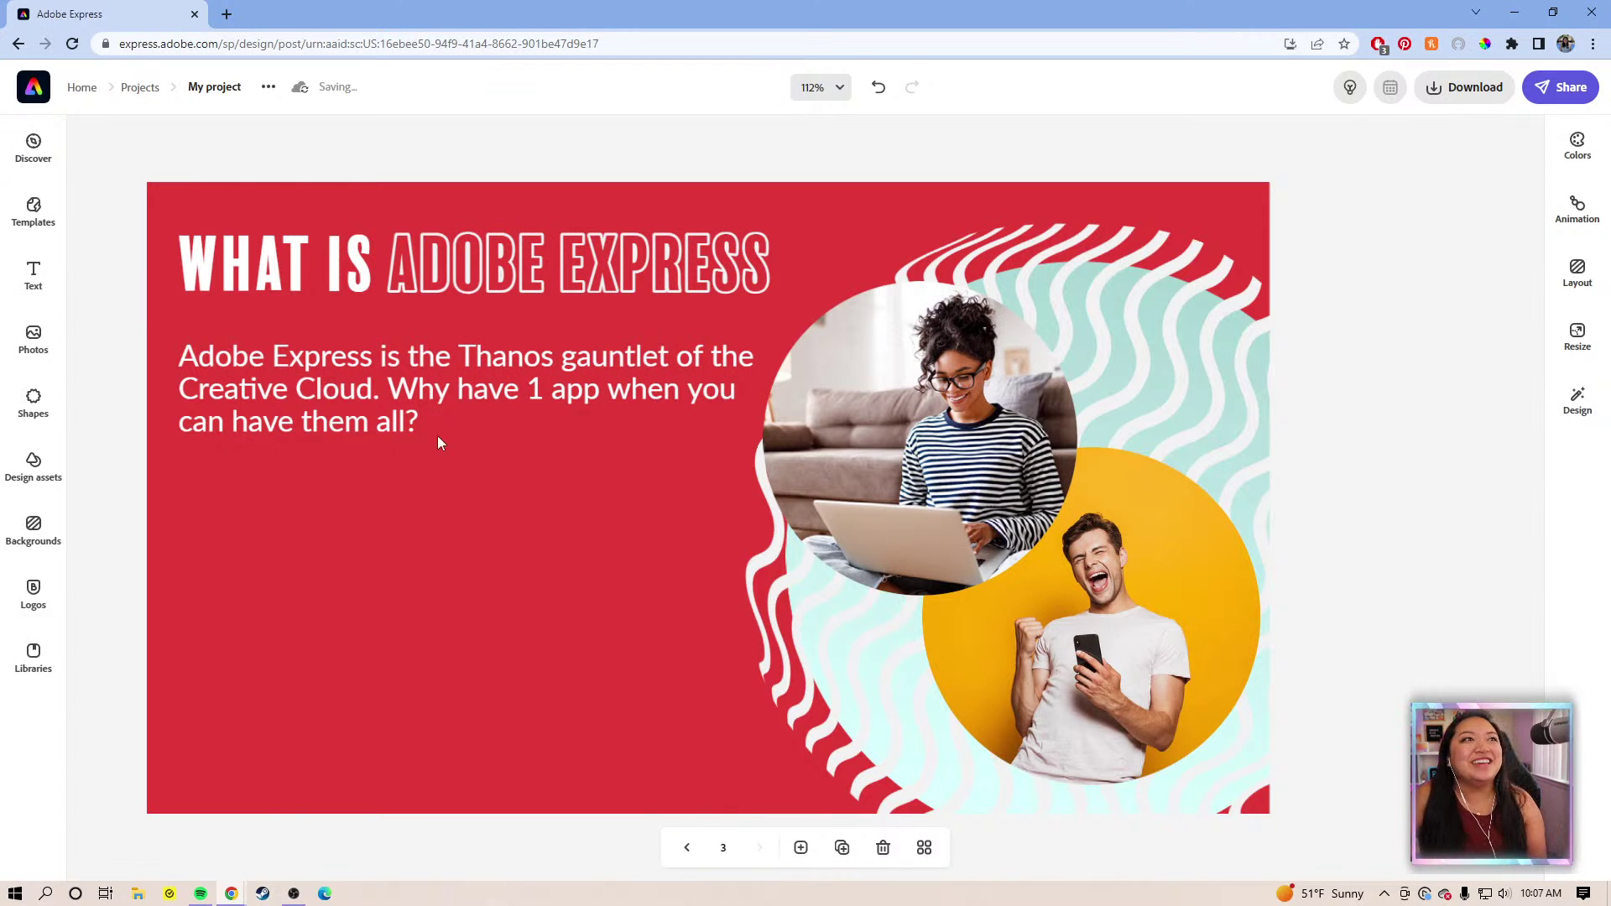
Narrow the description's text box and enlarge its text to size 97.1
click(344, 424)
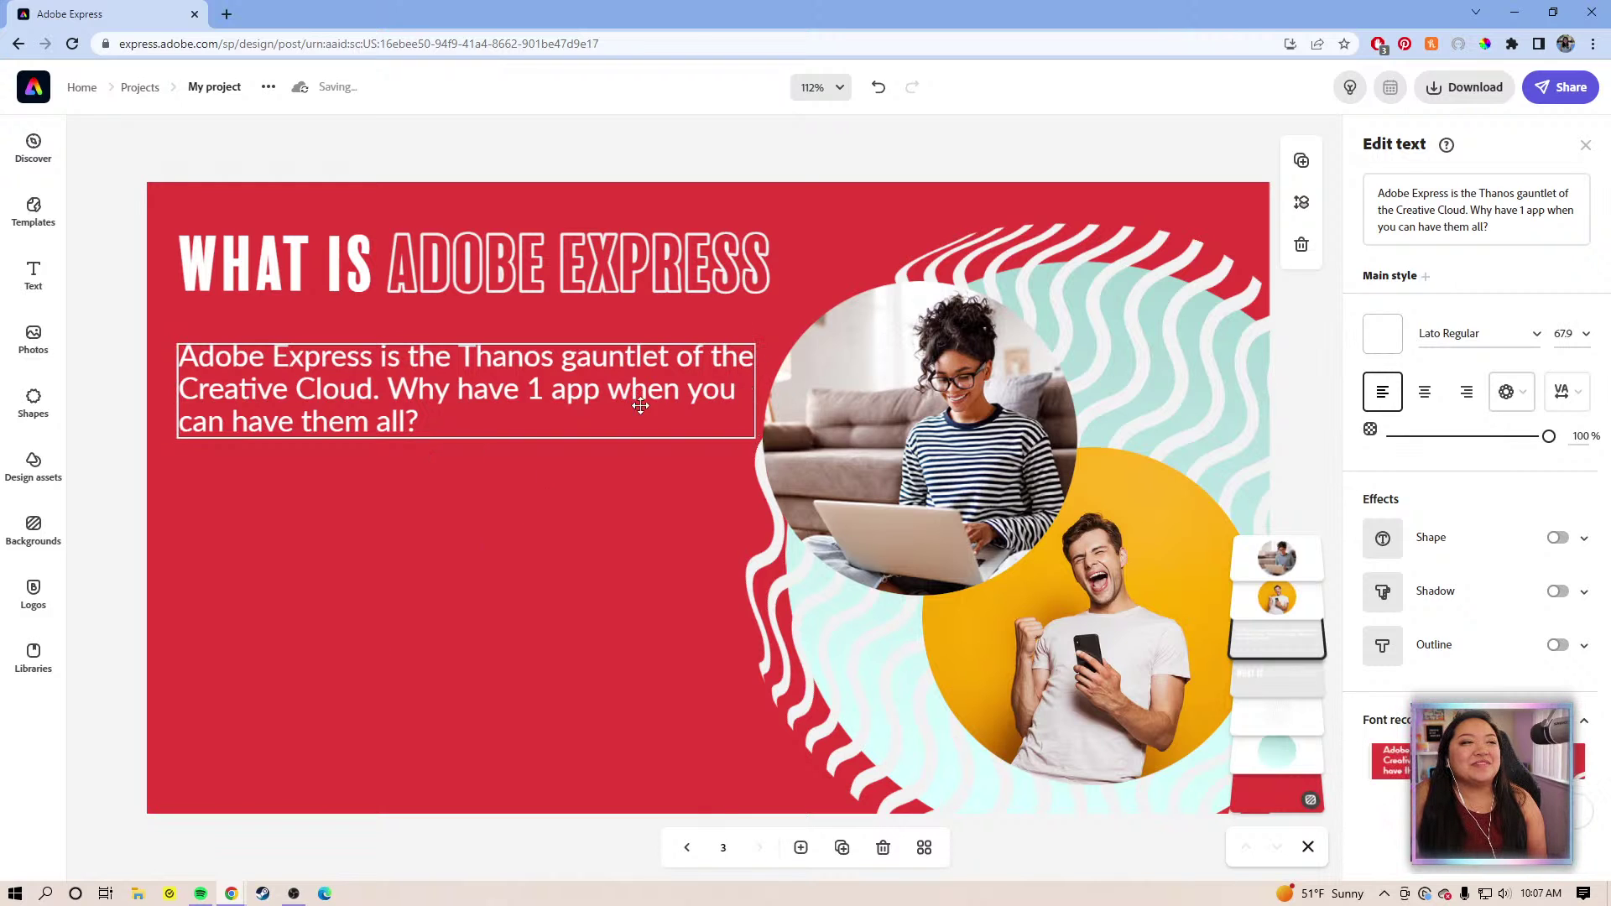
drag(675, 403, 557, 394)
drag(557, 501, 710, 568)
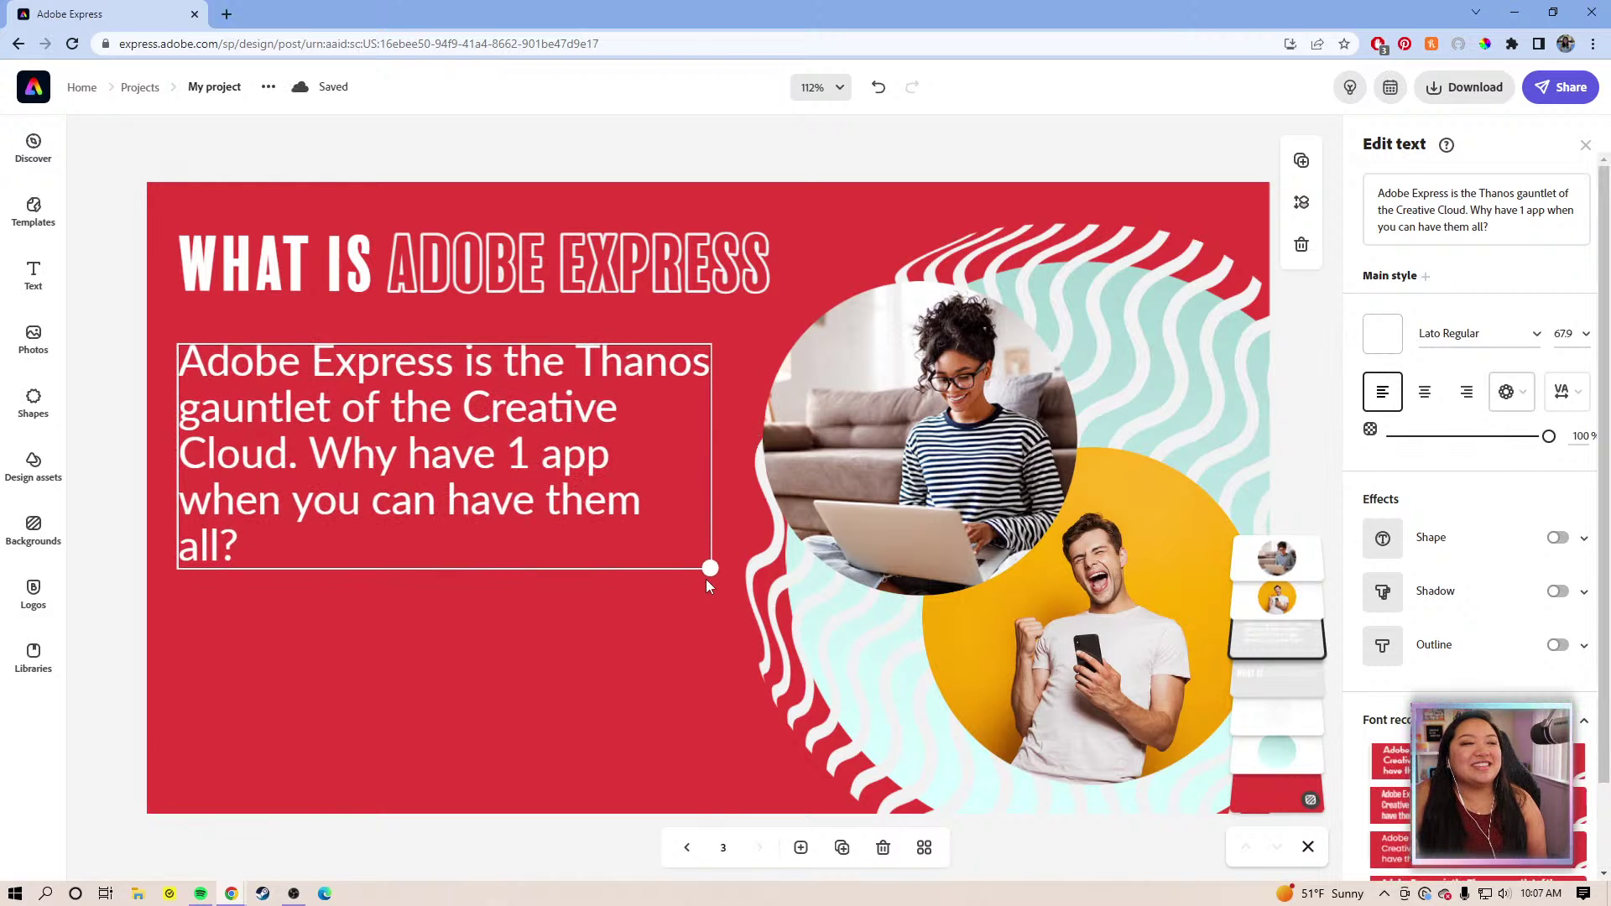
Widen the description box slightly so the text fits on four lines, and position it a little lower beneath the heading
drag(488, 490, 496, 506)
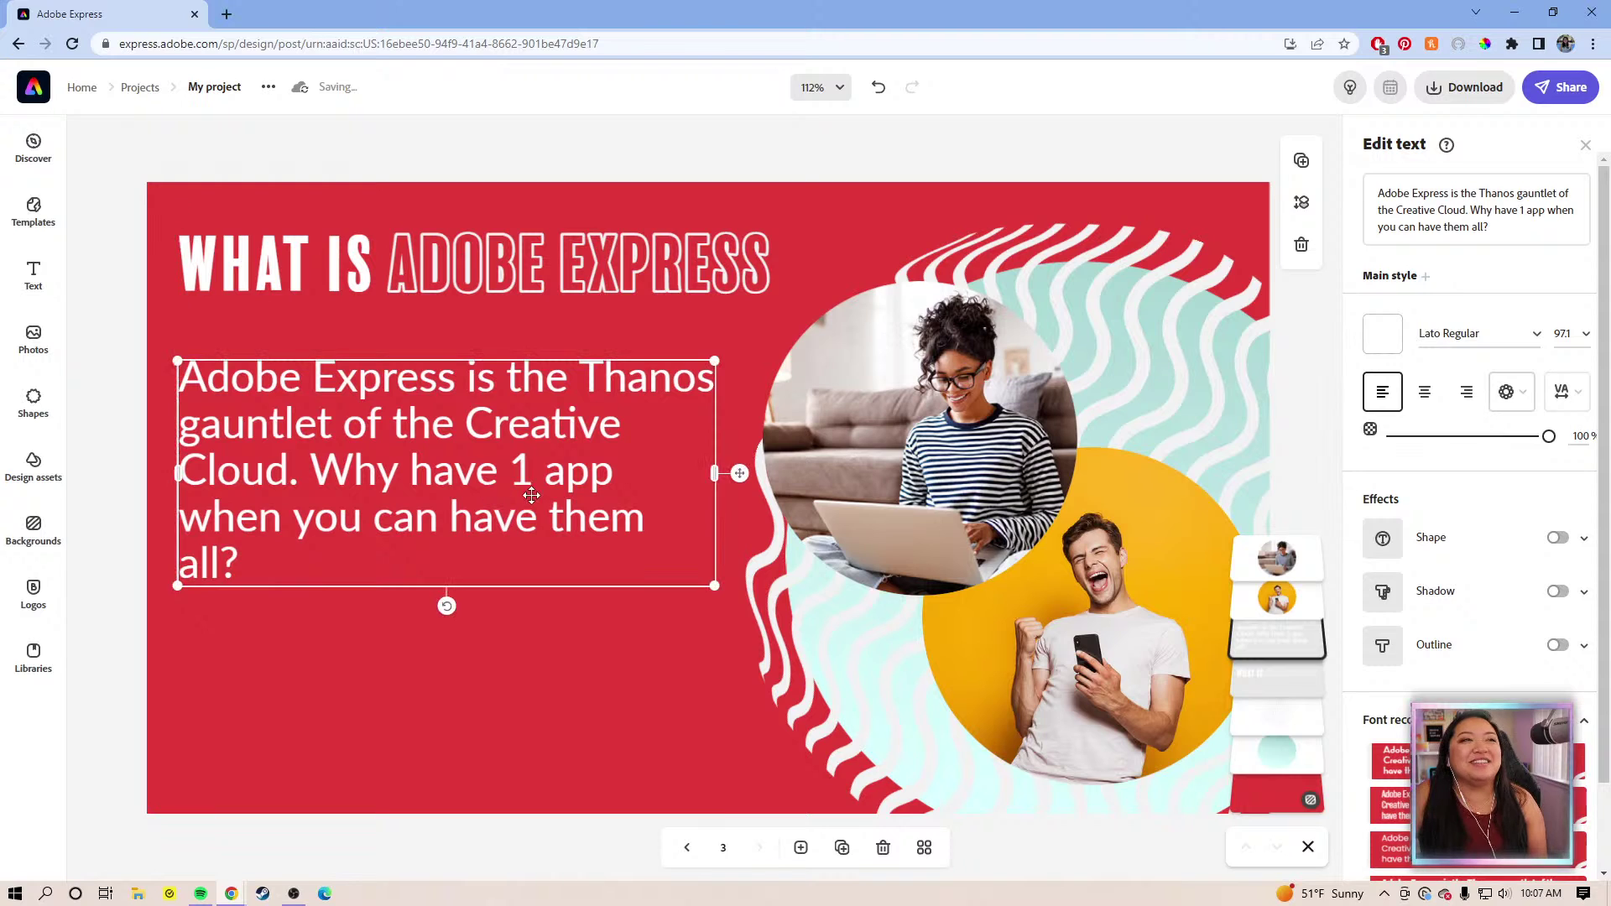
drag(714, 473, 717, 475)
drag(387, 464, 391, 463)
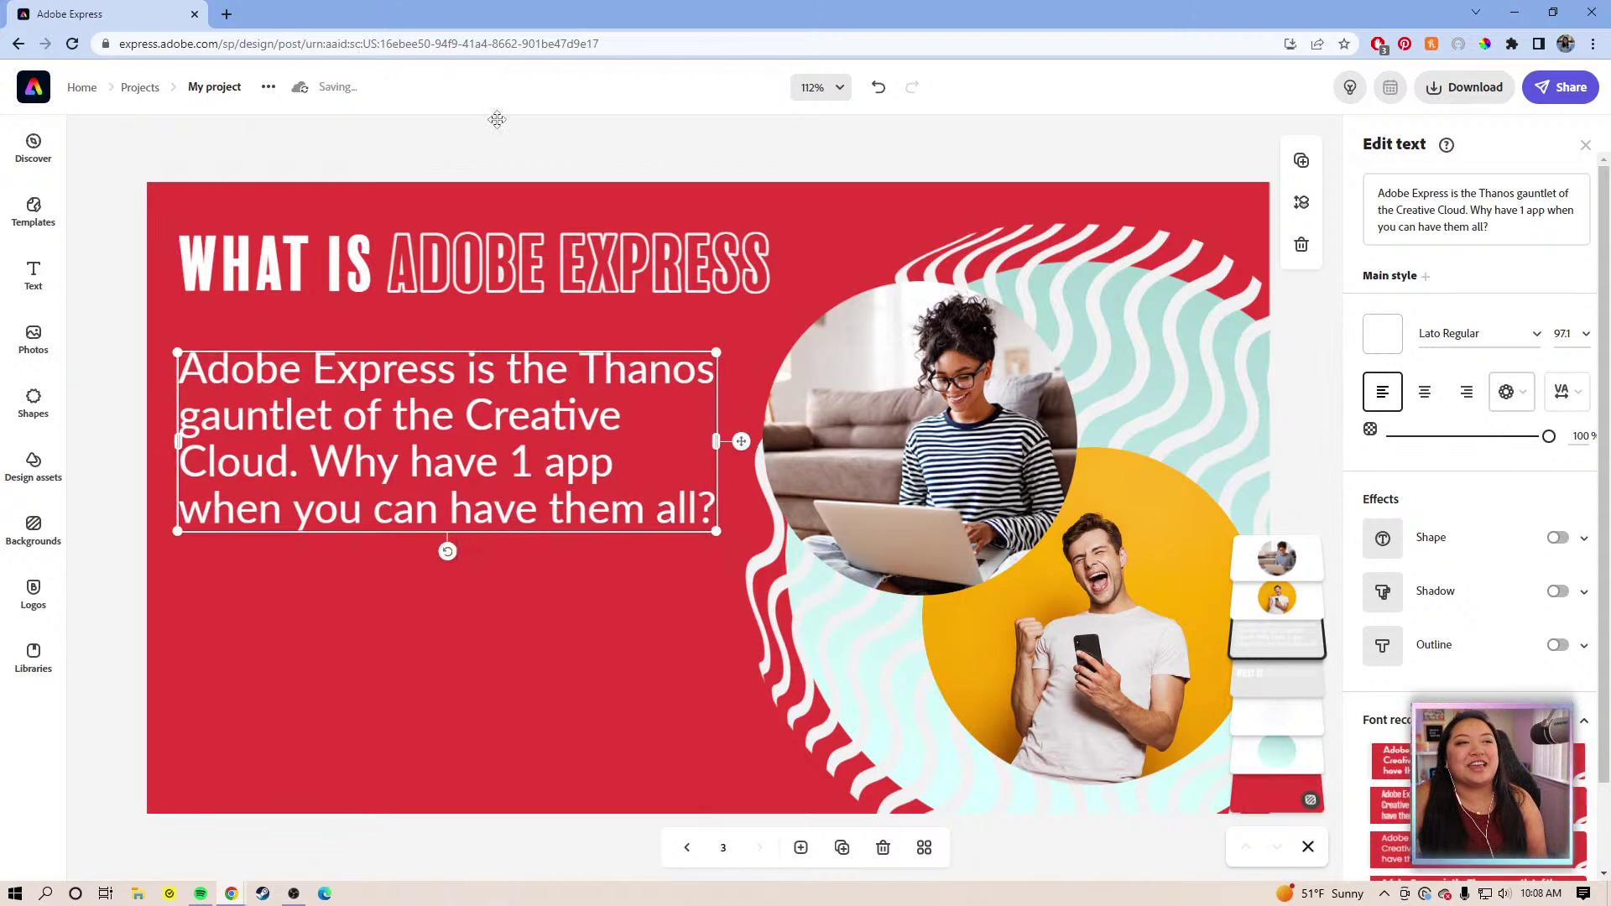
click(658, 173)
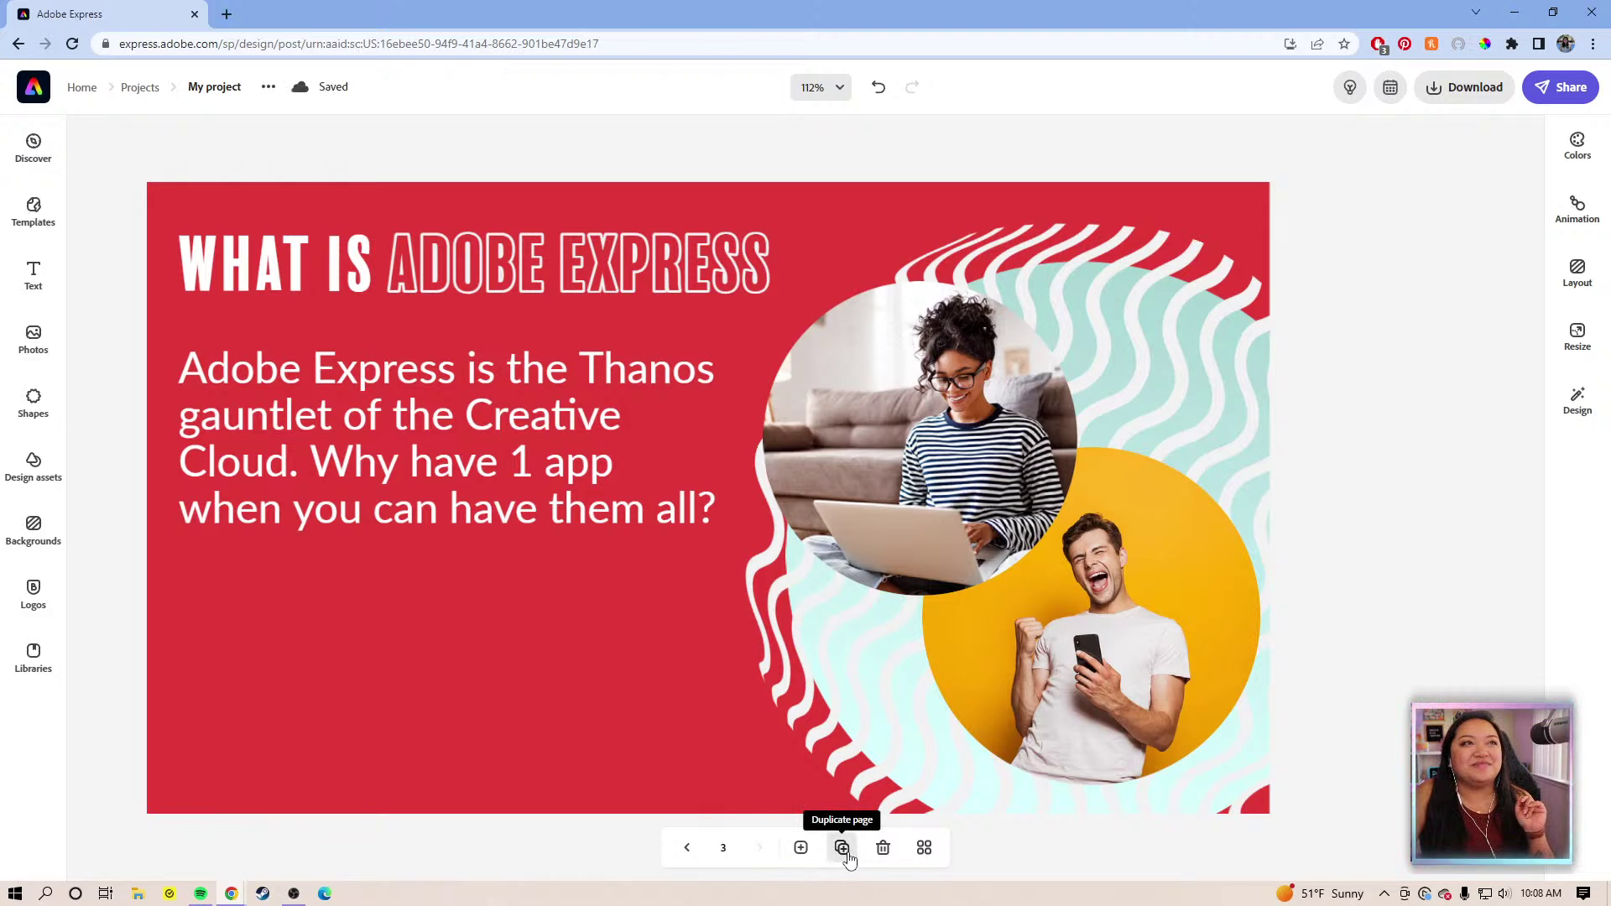
Duplicate the finished "What is Adobe Express" page as page 4
click(842, 849)
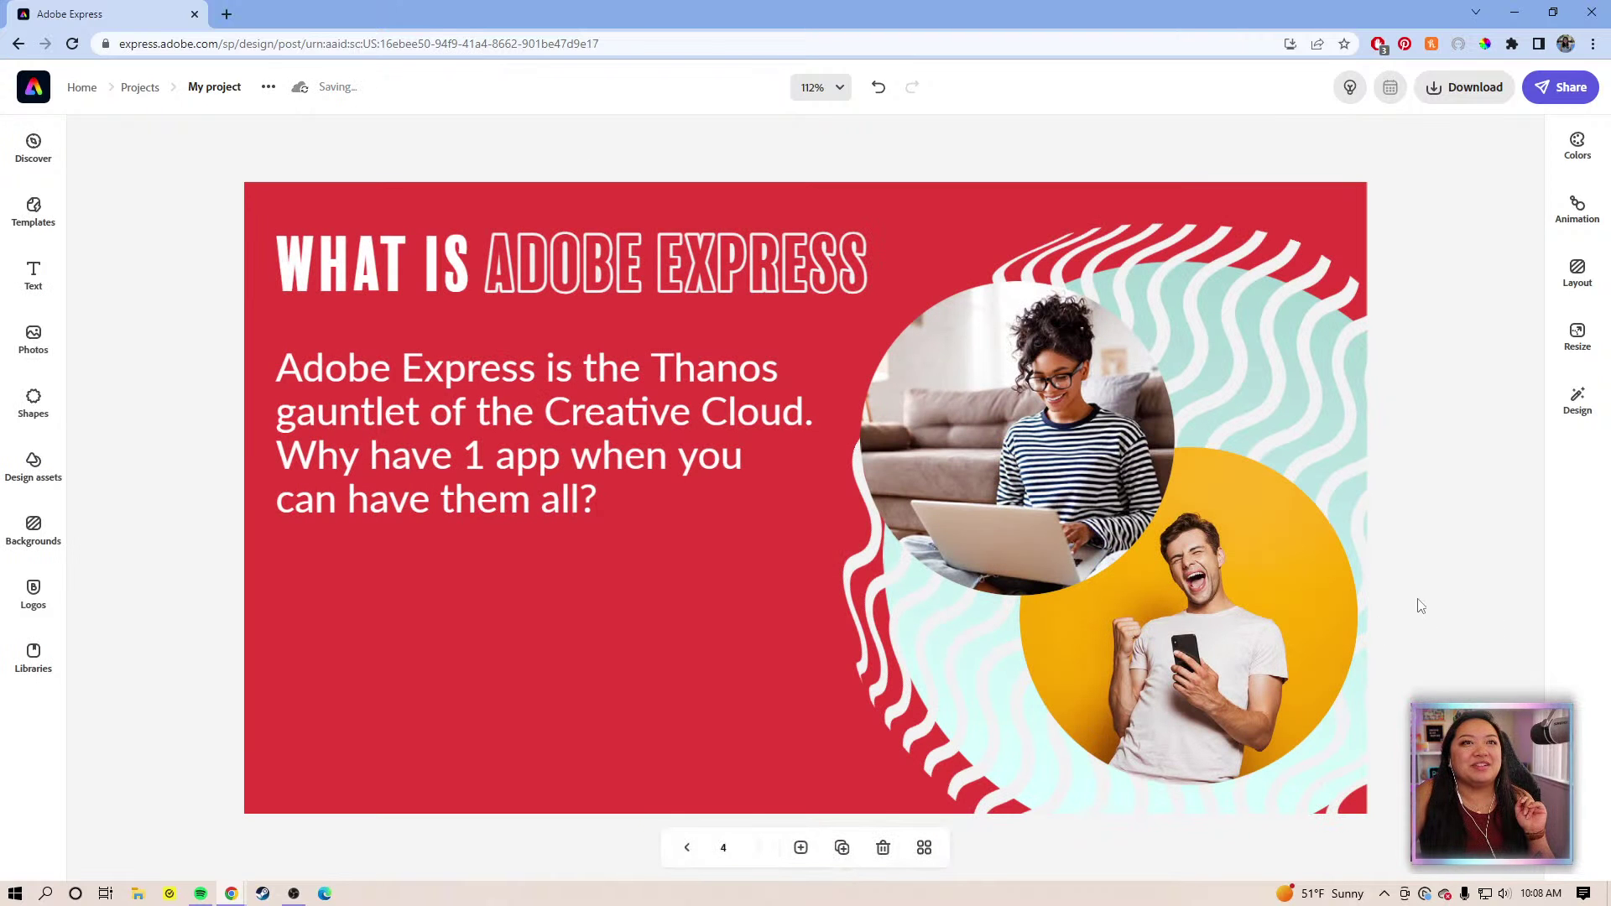
click(979, 435)
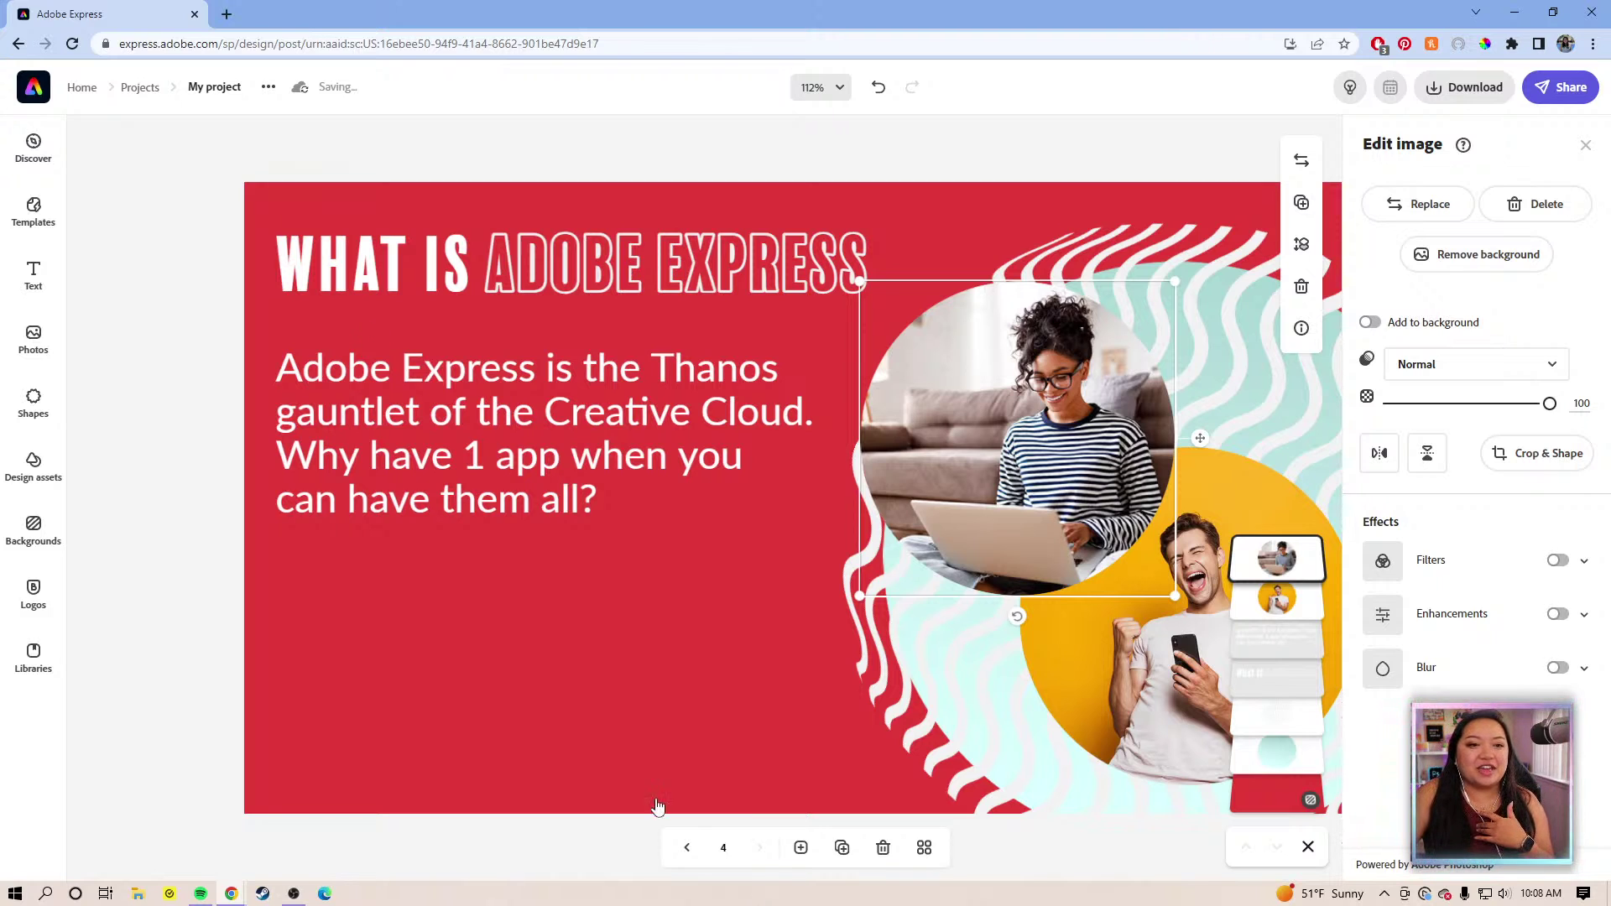
Replace page 4's heading with "How will it benefit you?" and move it down to just above the description
click(516, 279)
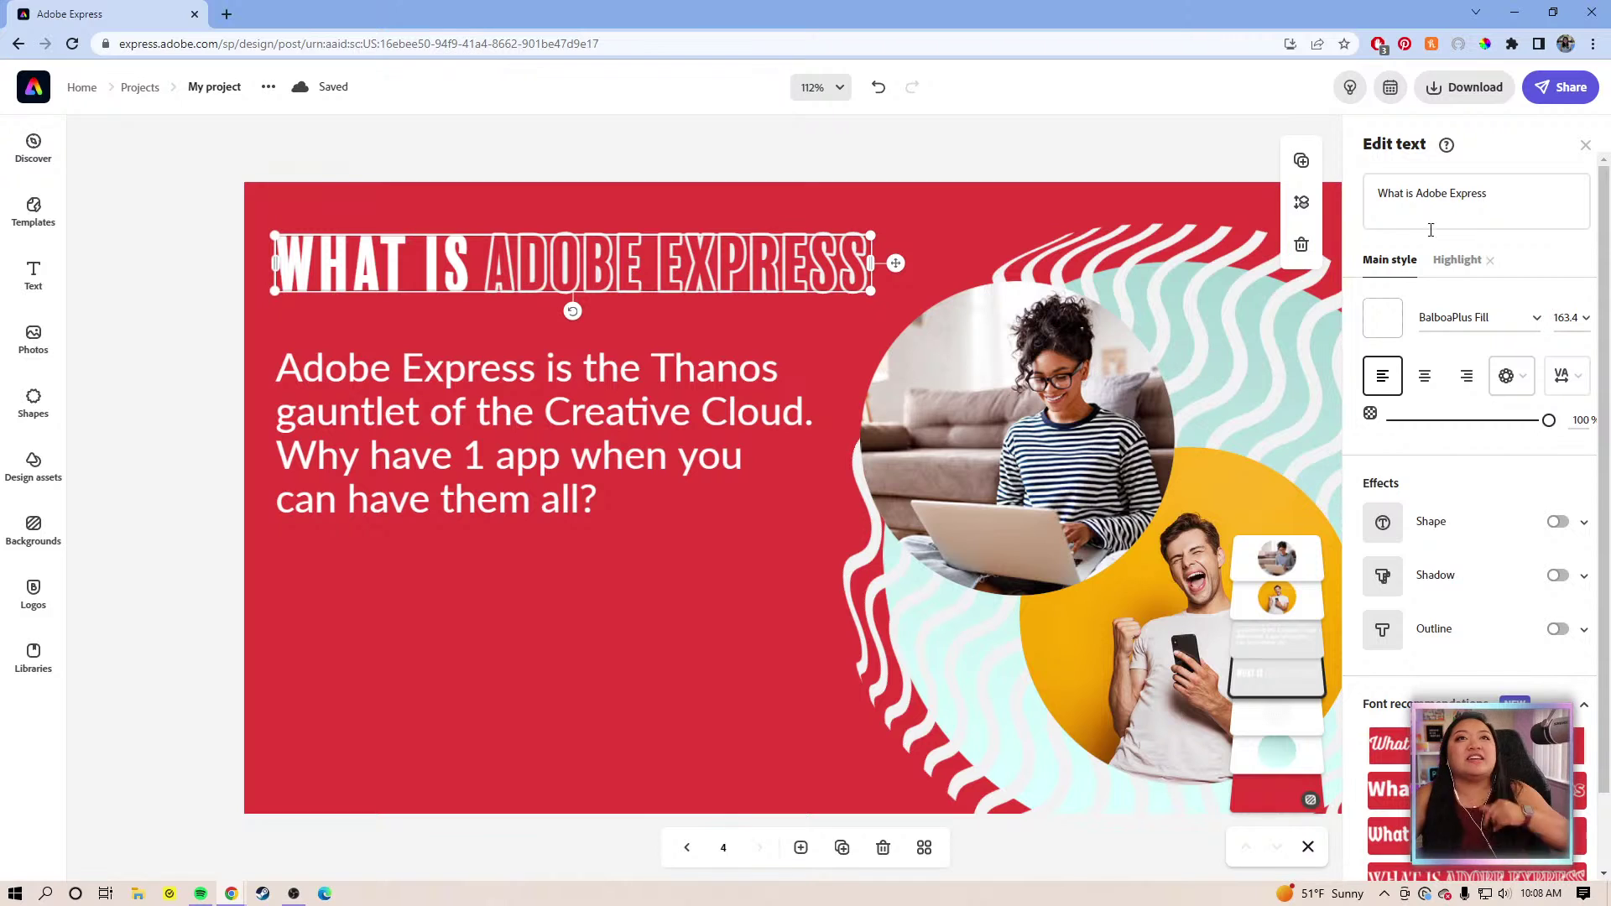
click(1533, 206)
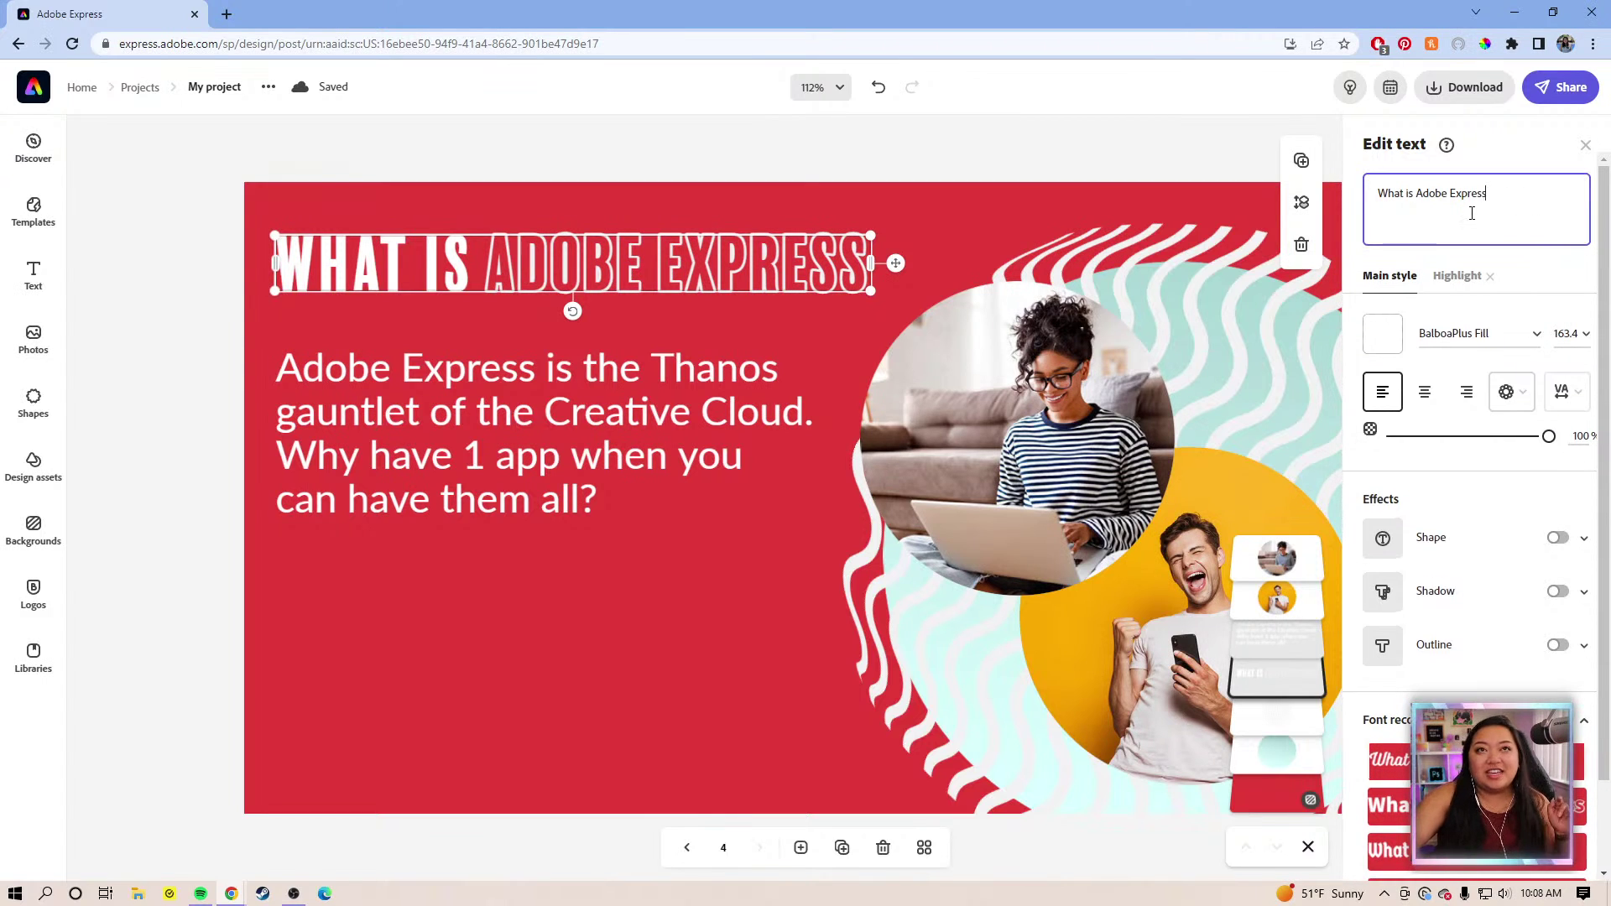
triple_click(1390, 197)
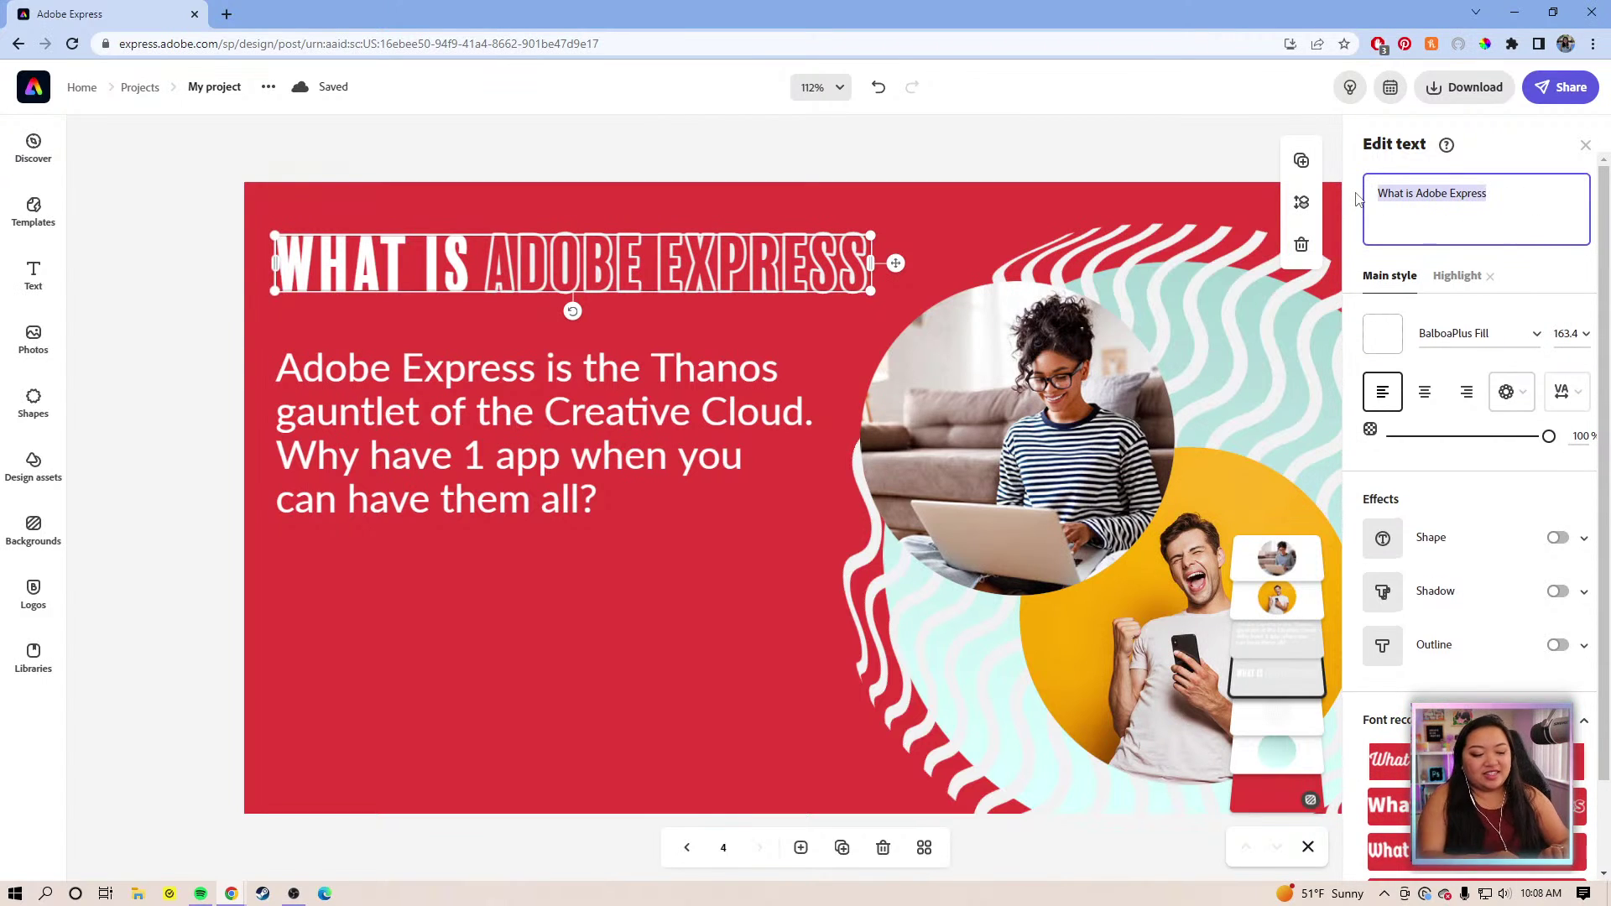
text(h)
key(BackSpace)
text(H)
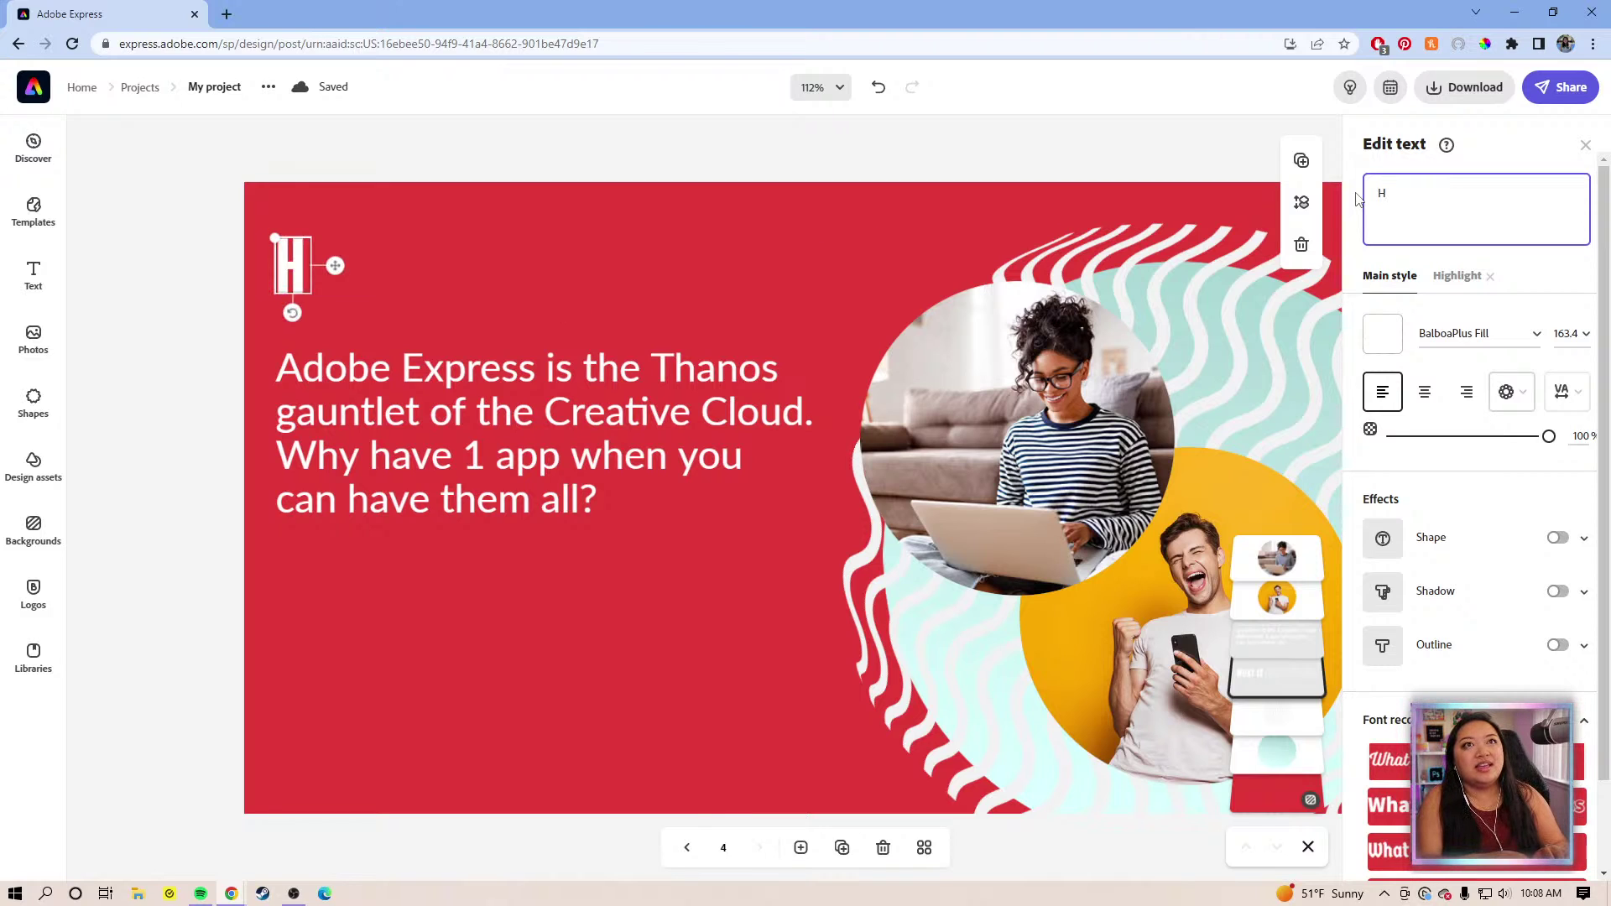
text(ow will it be)
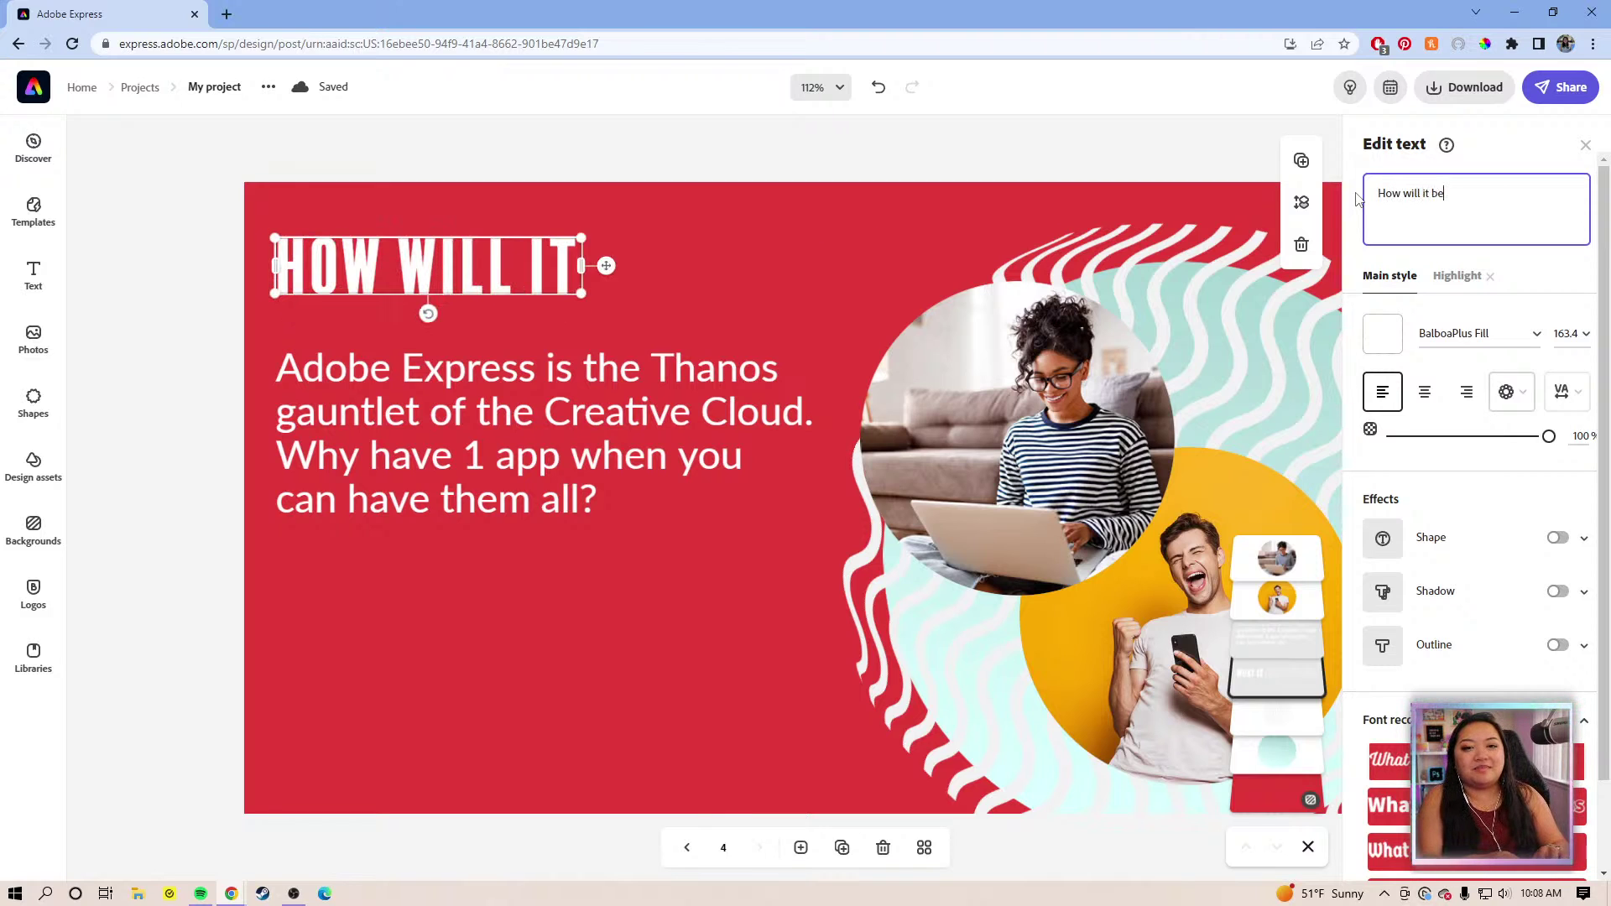
text(nefit you)
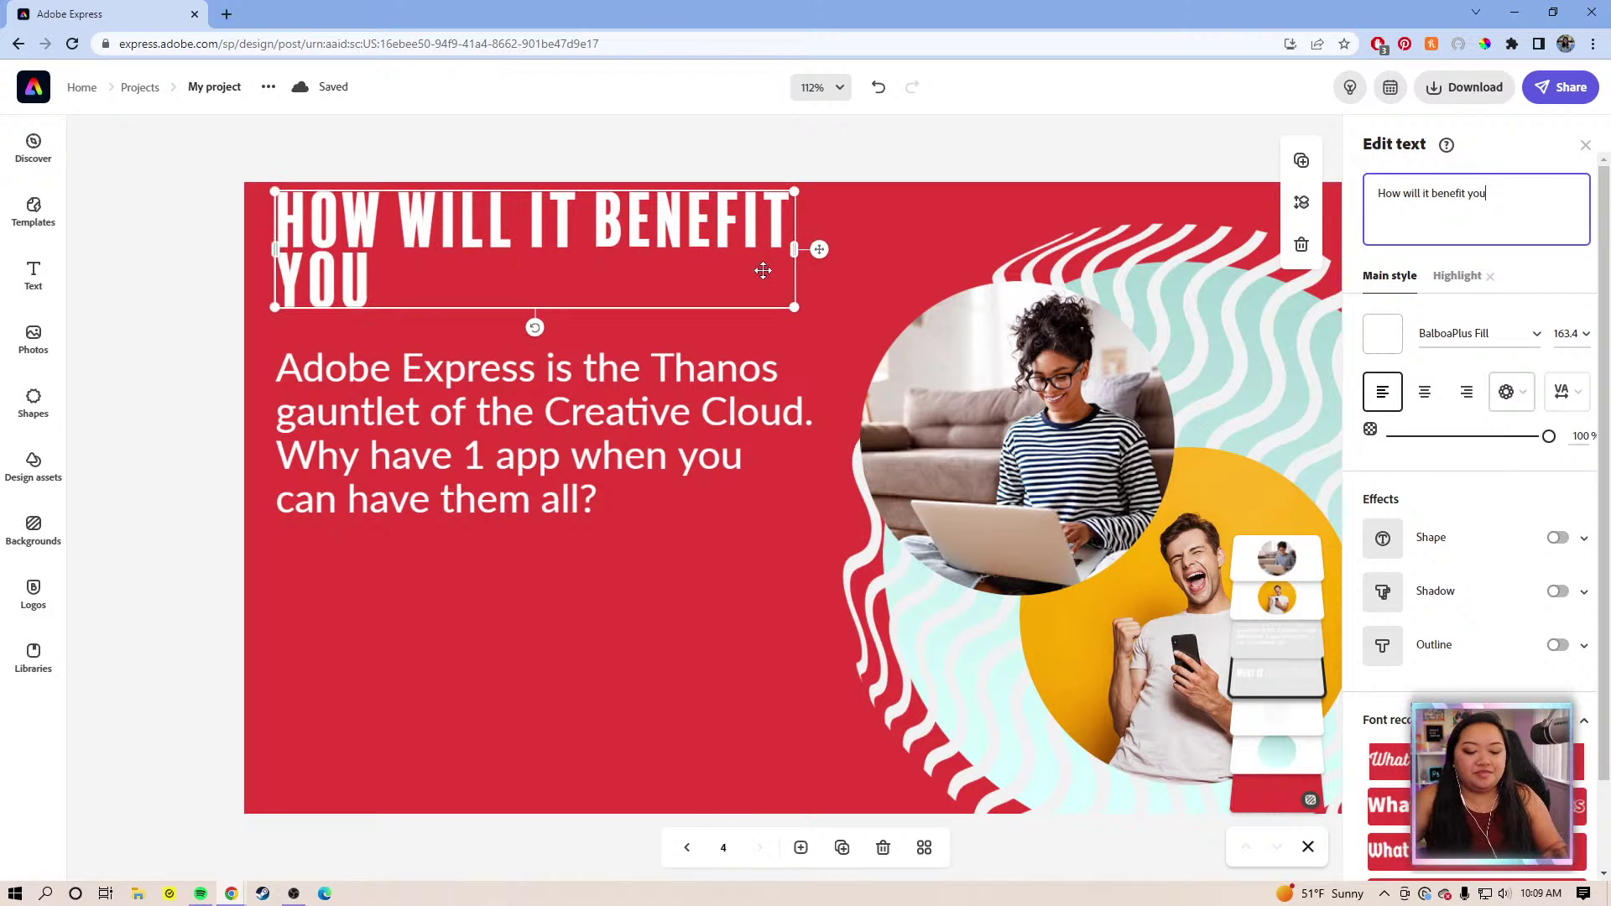
text(?)
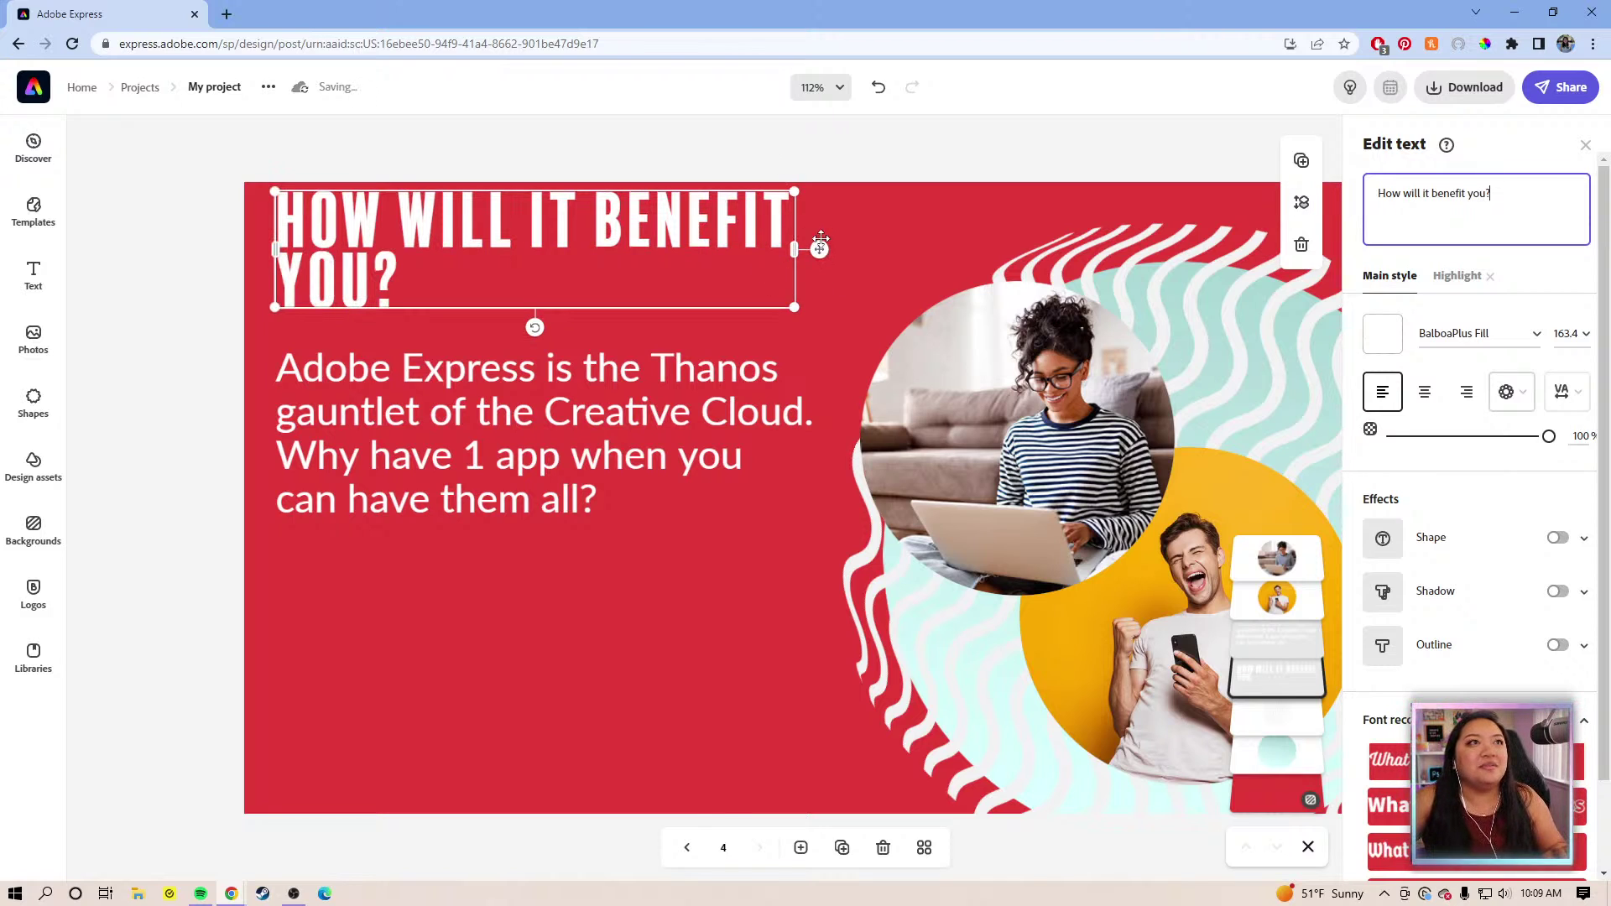
drag(819, 249, 822, 286)
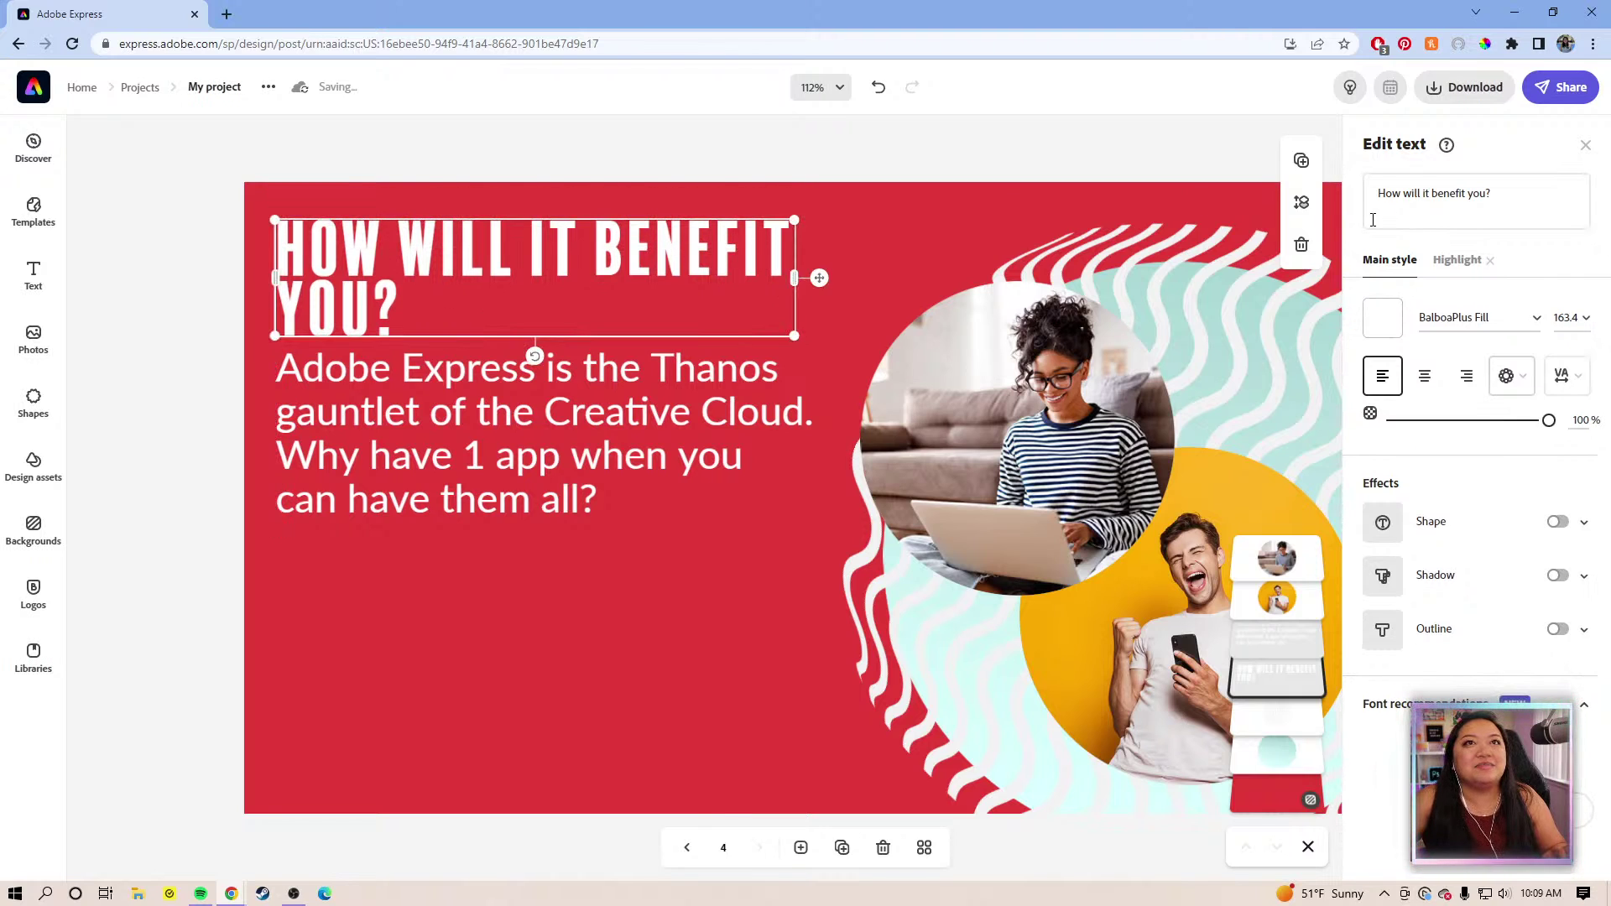
Apply the outlined highlight style to the words "benefit you?" in the page 4 heading
click(1468, 196)
drag(1492, 195, 1434, 205)
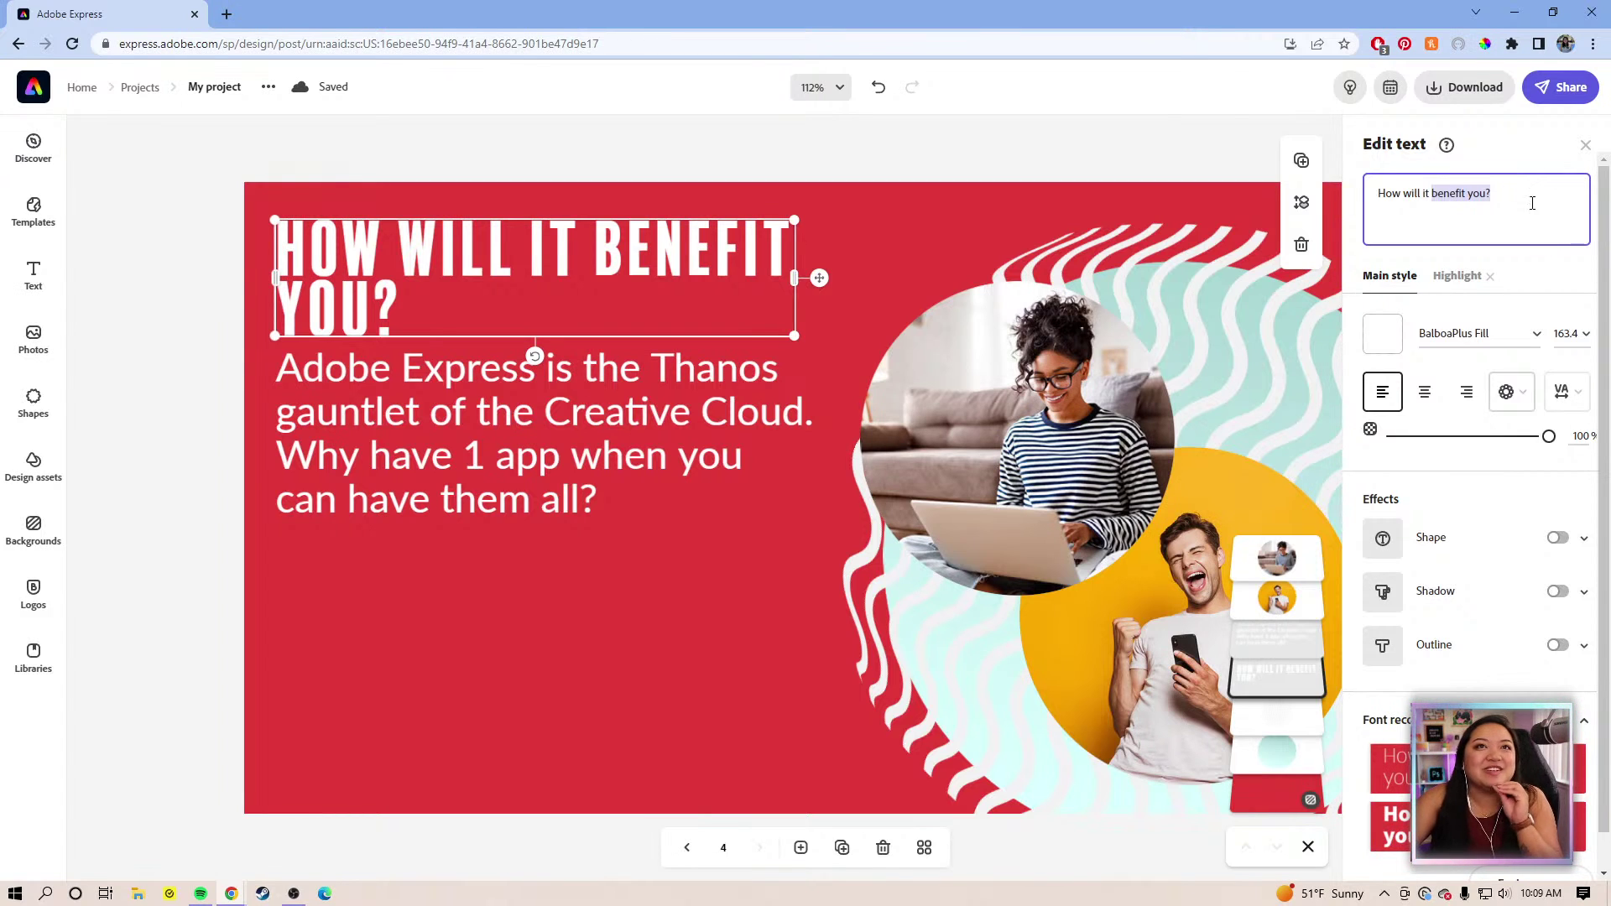
click(1459, 296)
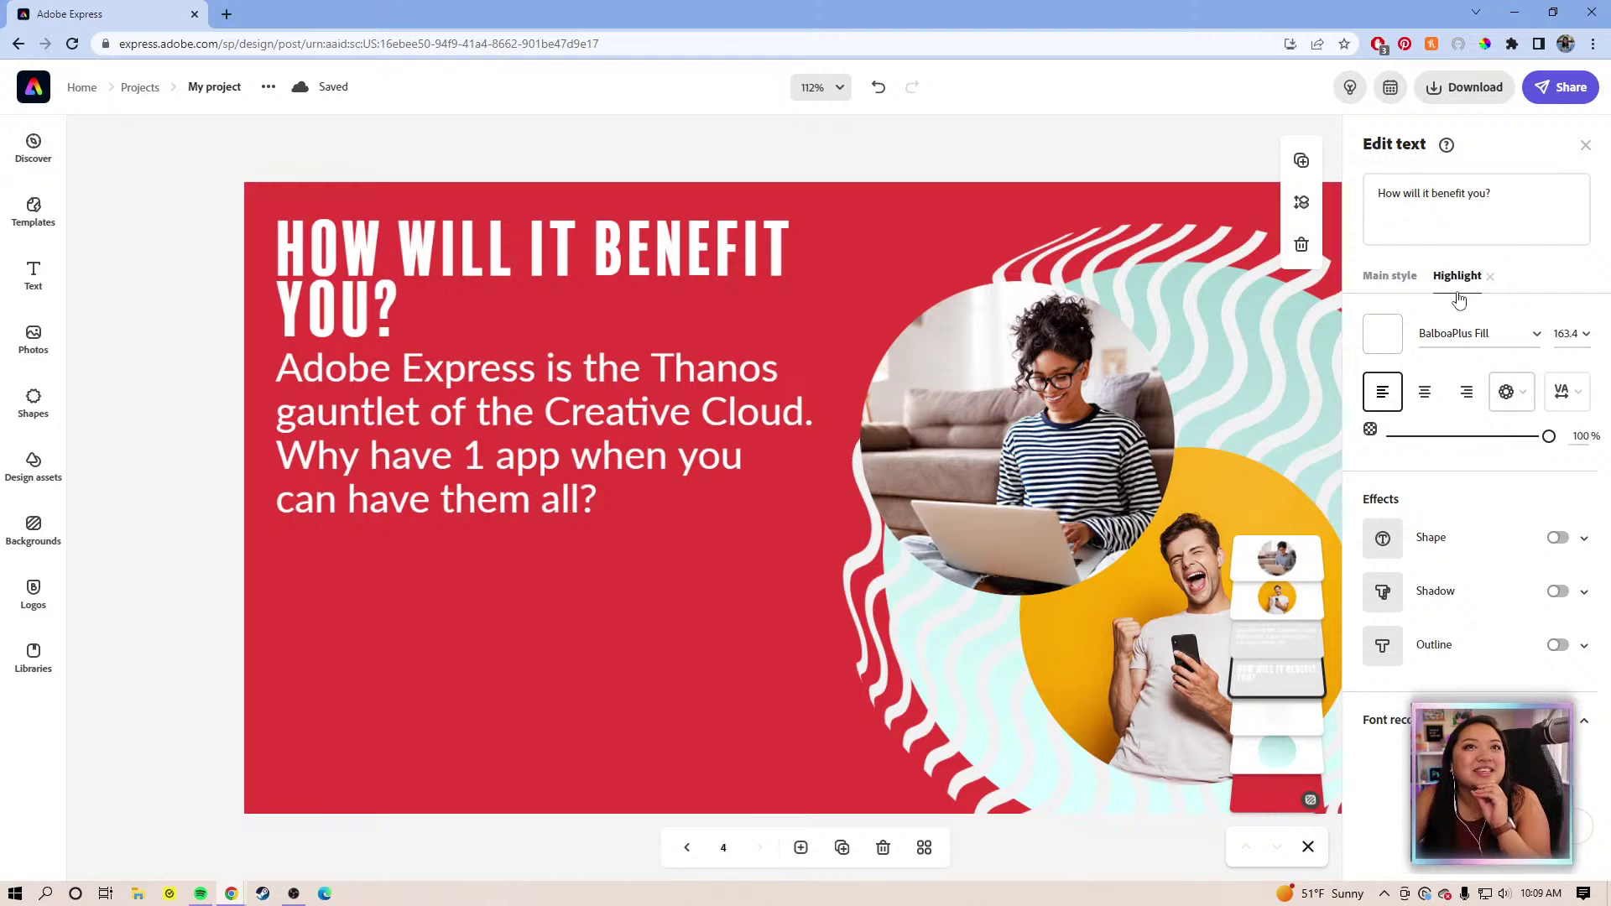
click(765, 272)
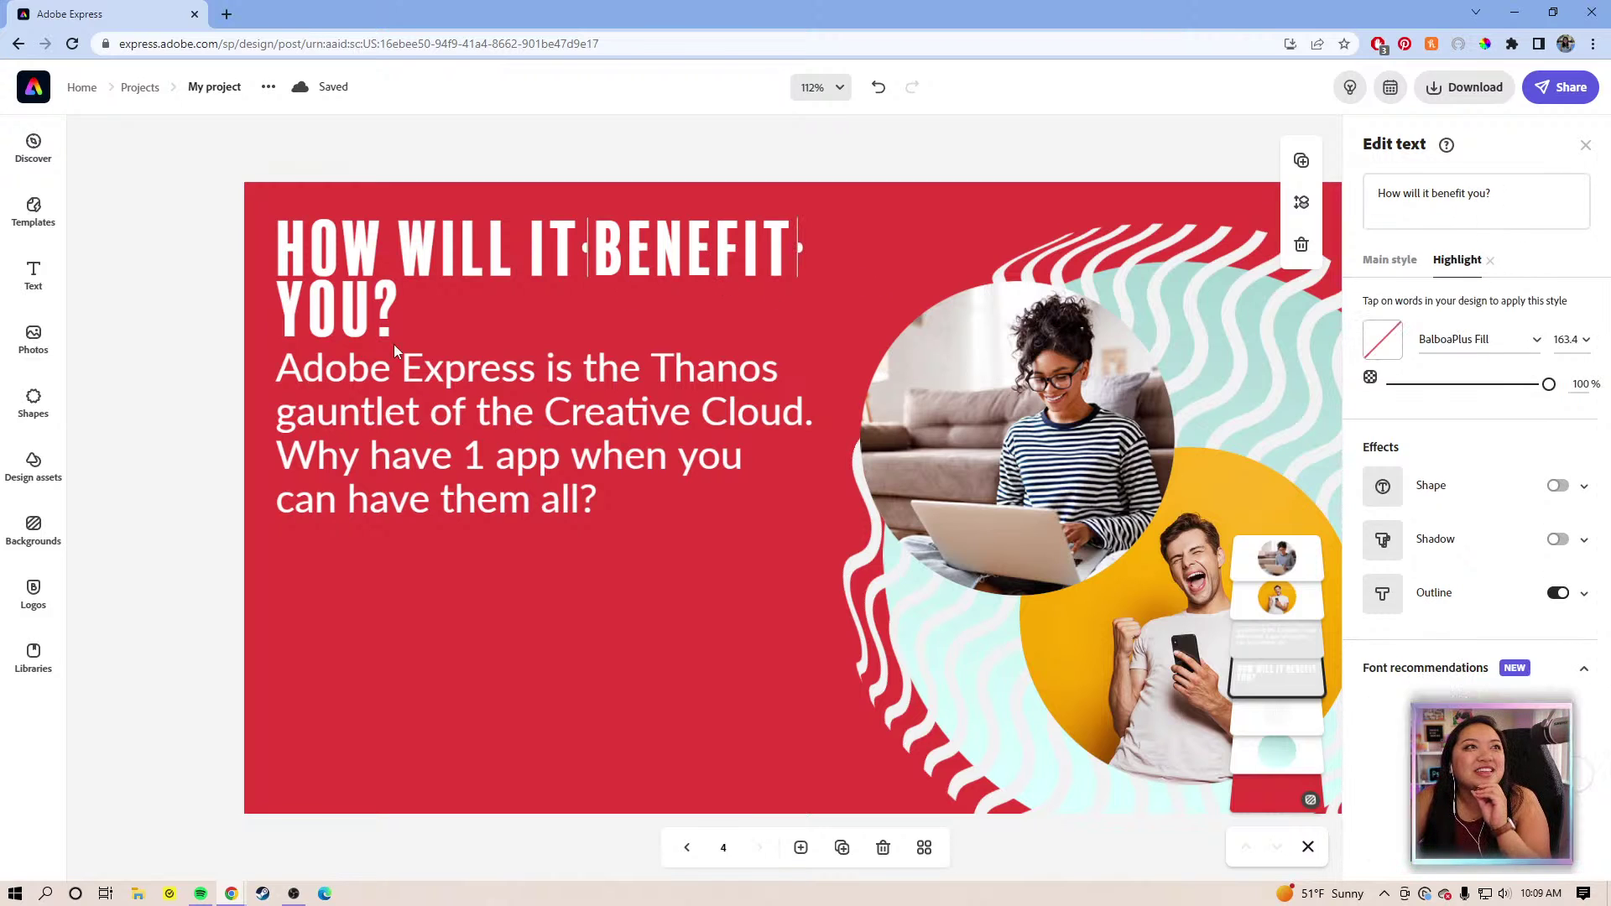
click(365, 312)
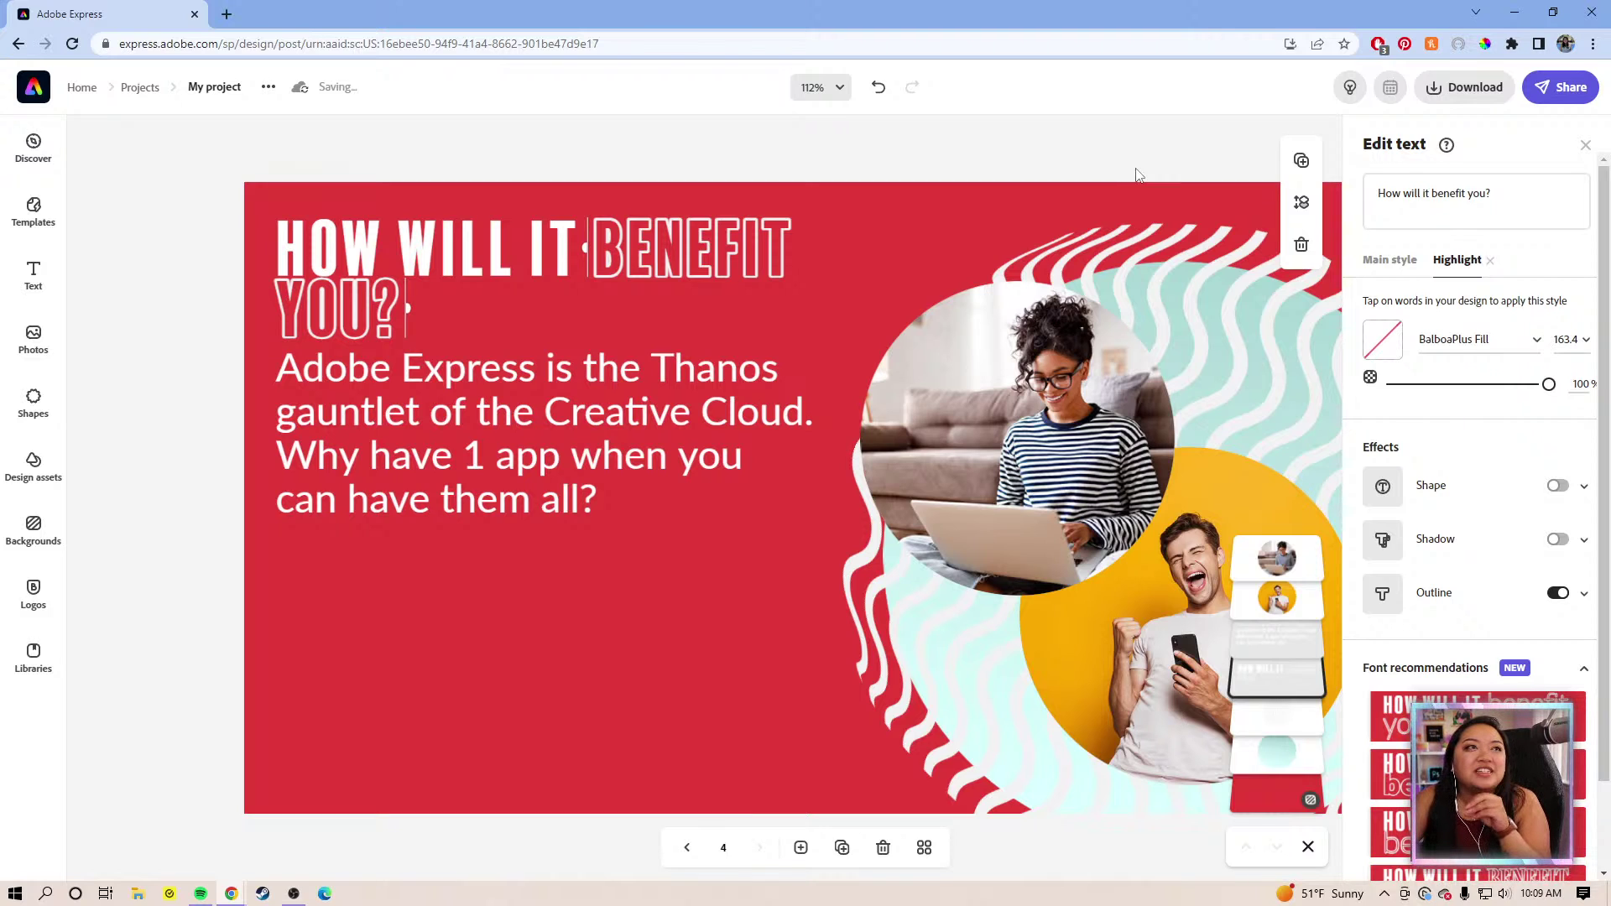
key(Escape)
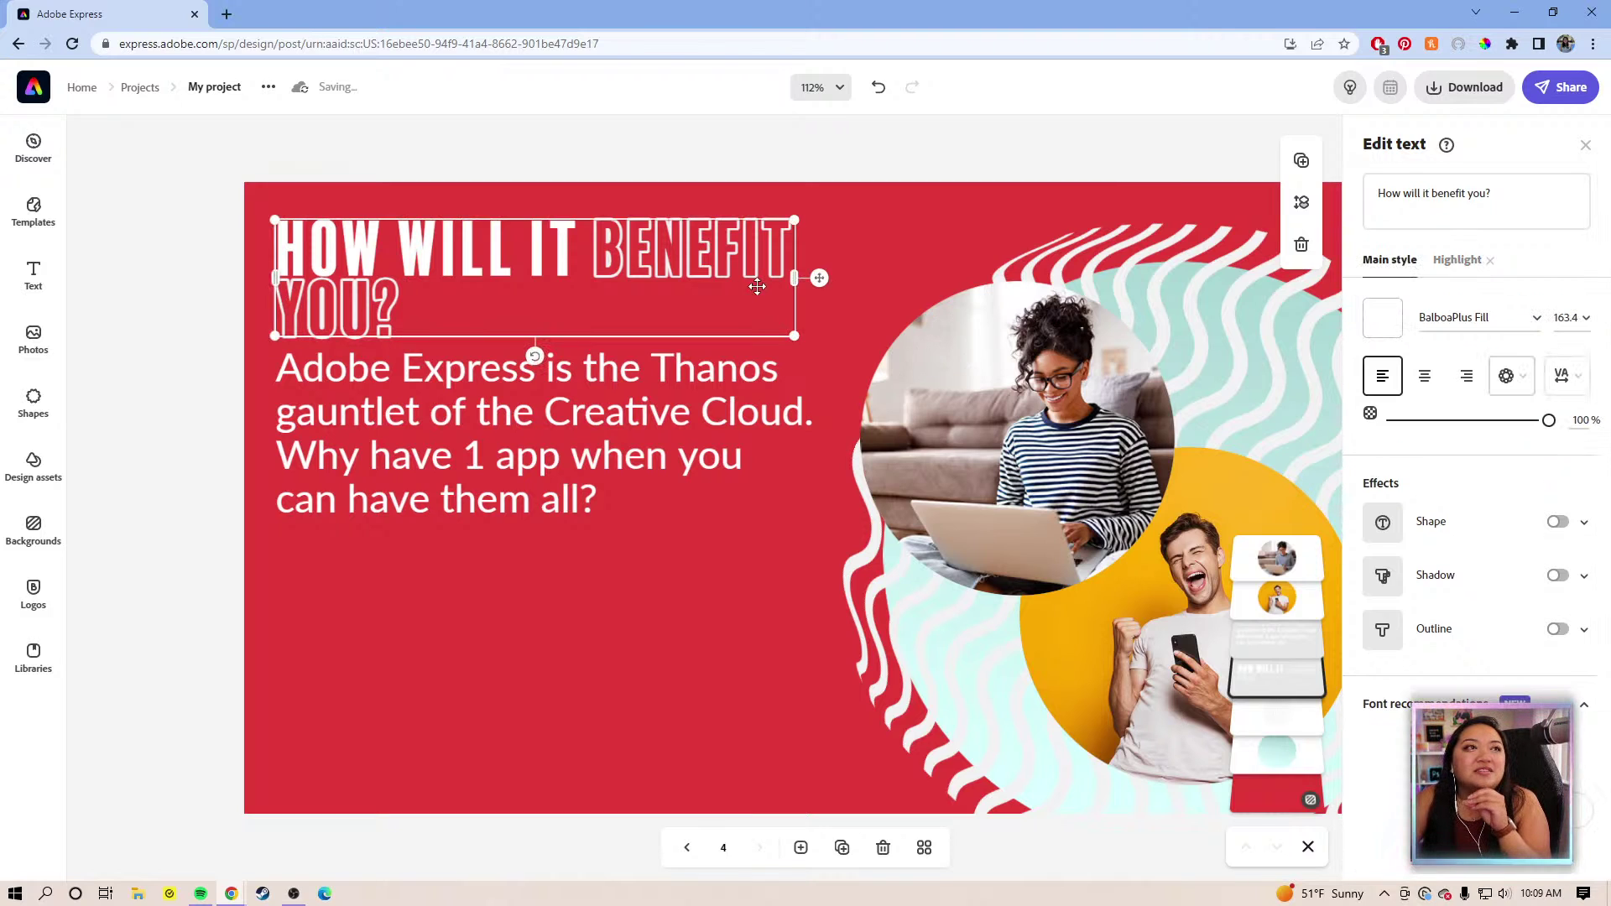
Narrow the heading's text box so "benefit you?" wraps onto the second line, and enlarge the text to size 178.2
drag(794, 278, 755, 277)
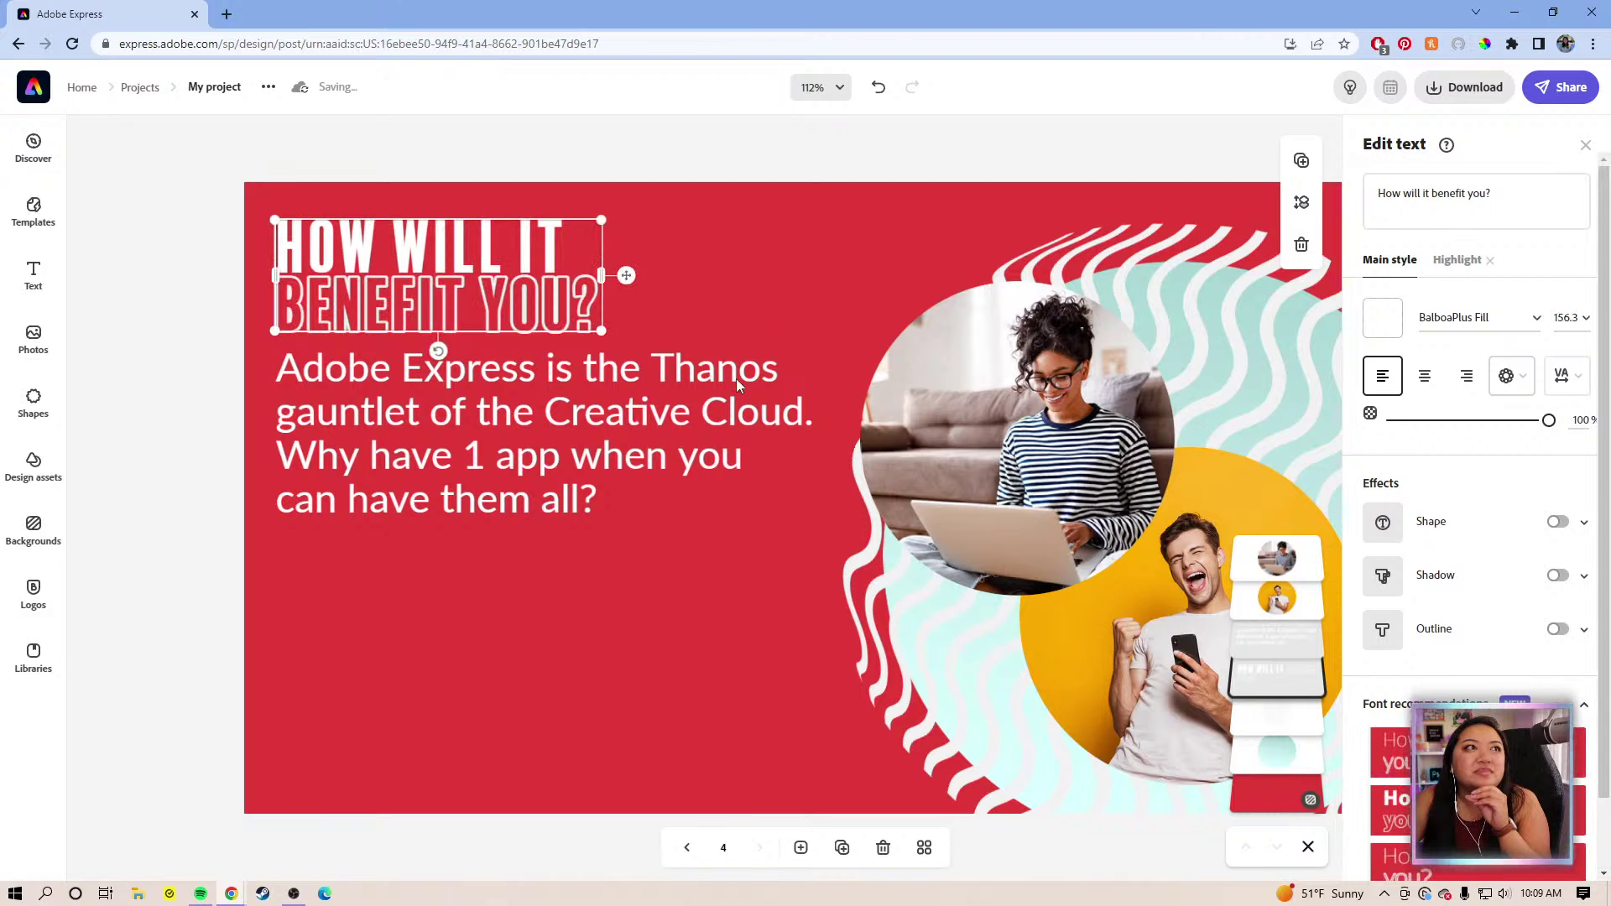
drag(601, 330, 646, 347)
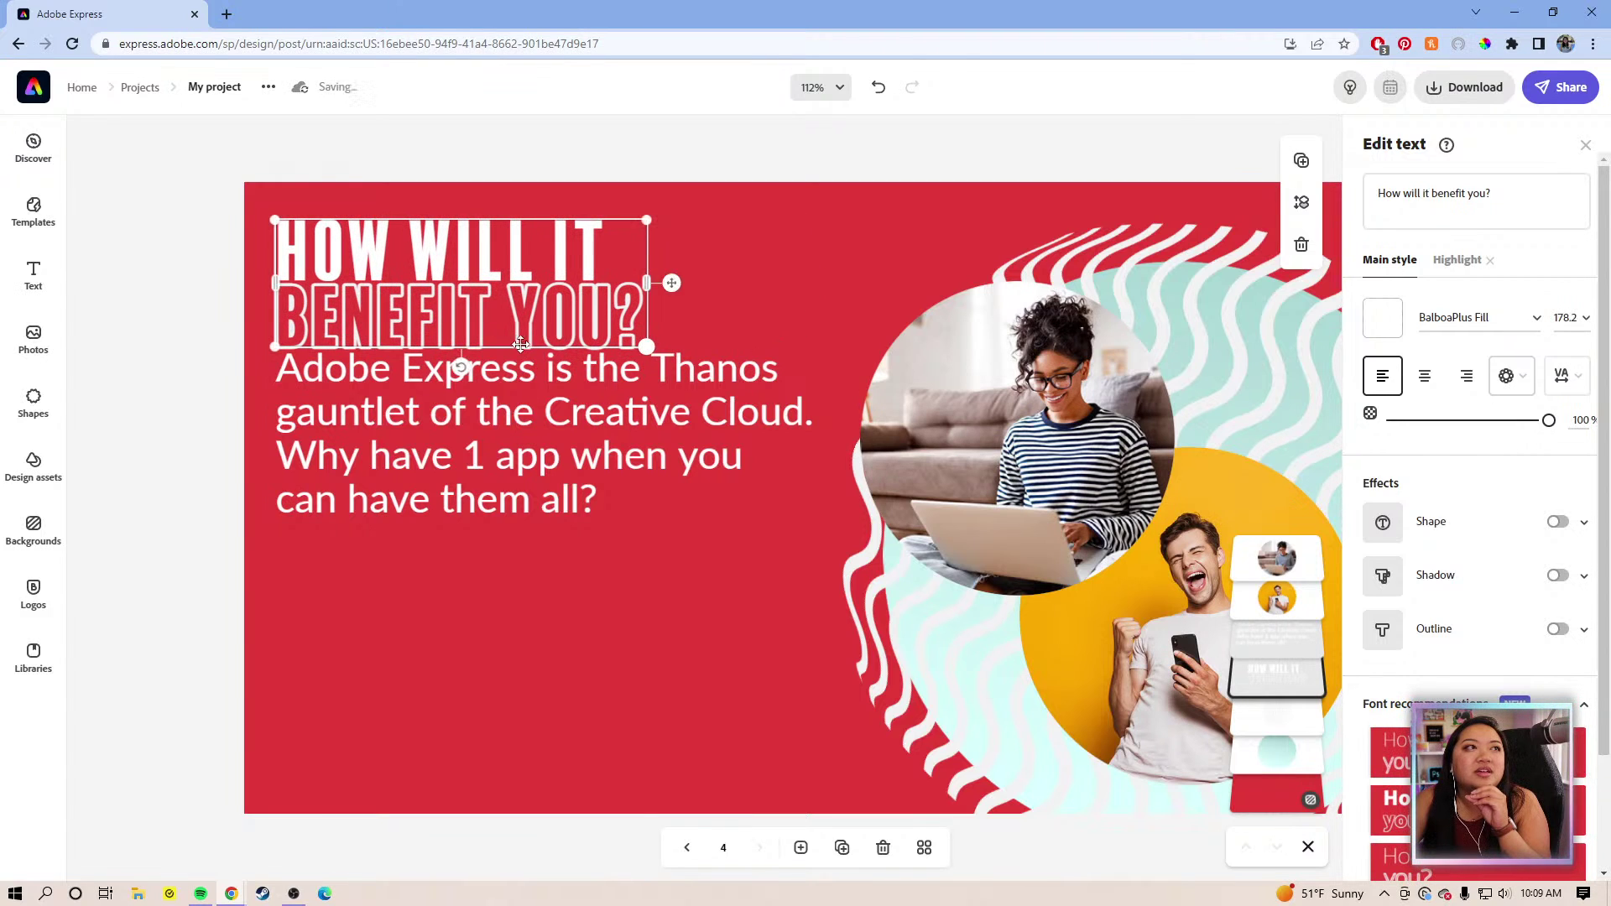
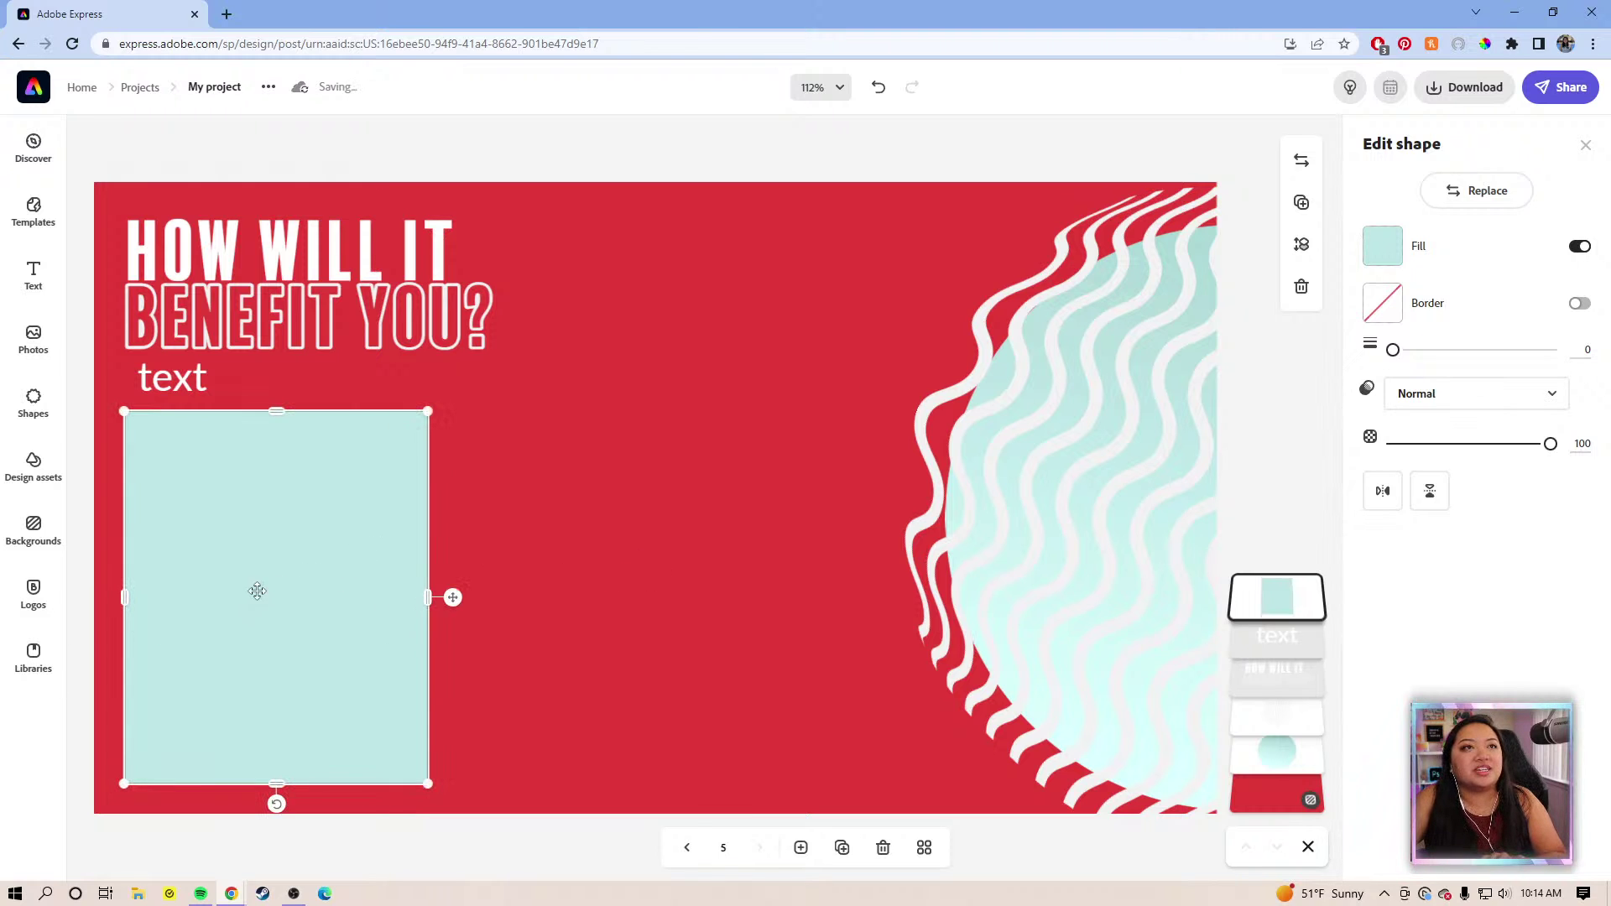
Duplicate the mint rectangle on page 5 and place the copy beside the first, aligned at the same height
click(1301, 202)
drag(719, 537, 631, 524)
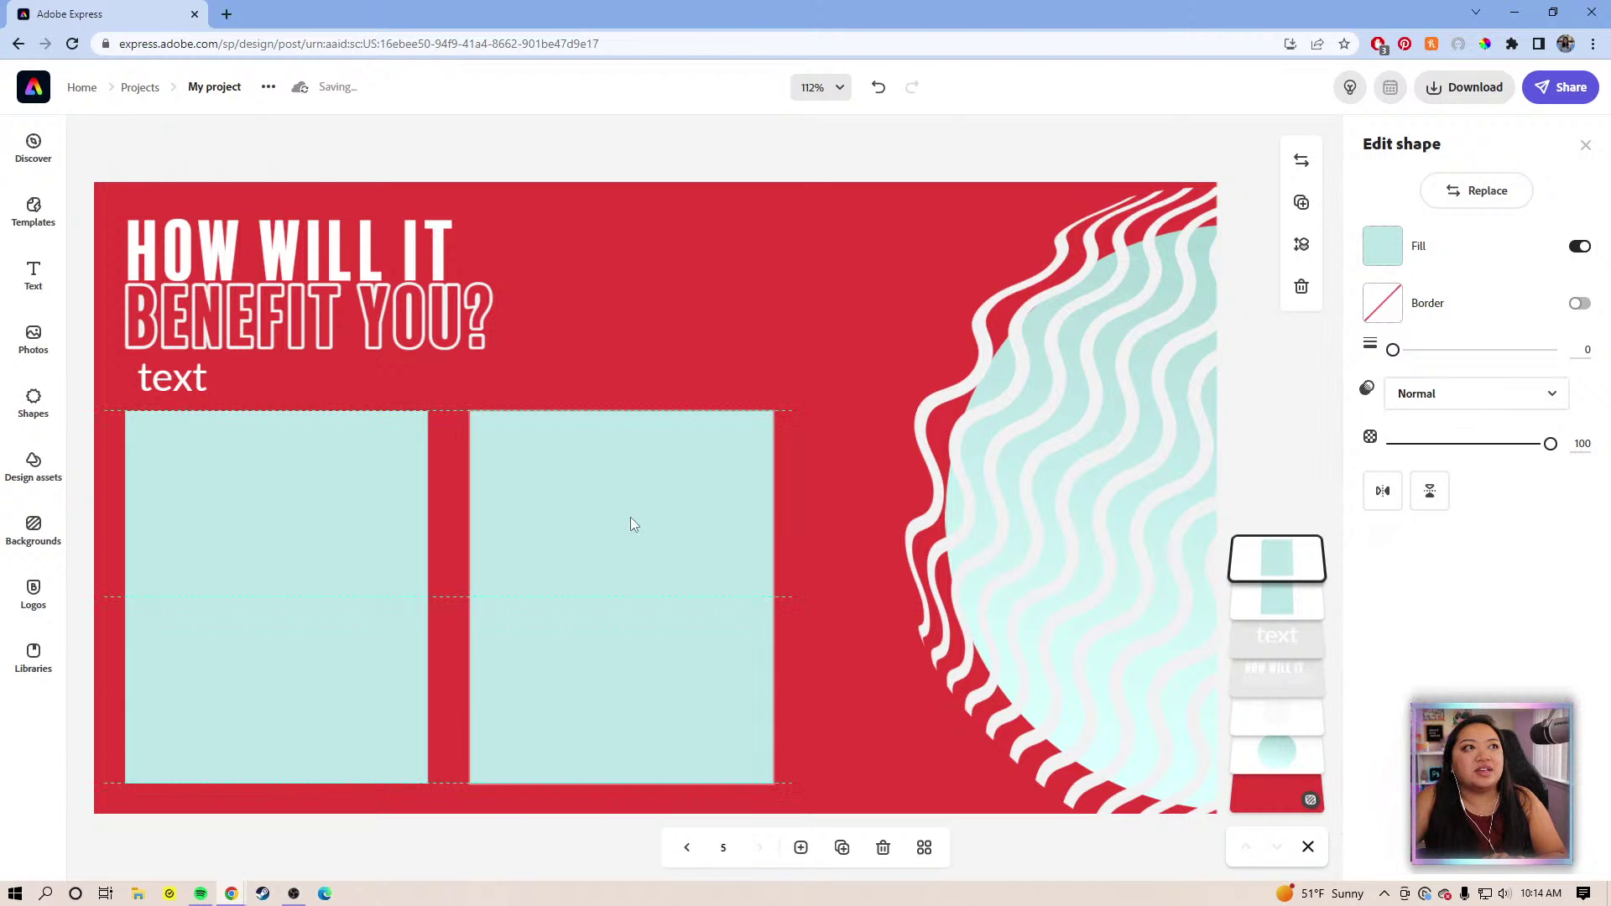
Delete the mint gradient circle and move the wavy-line graphic behind the rectangles
mouse_move(1100, 354)
mouse_down()
mouse_move(1089, 385)
mouse_move(966, 390)
mouse_up()
click(1182, 275)
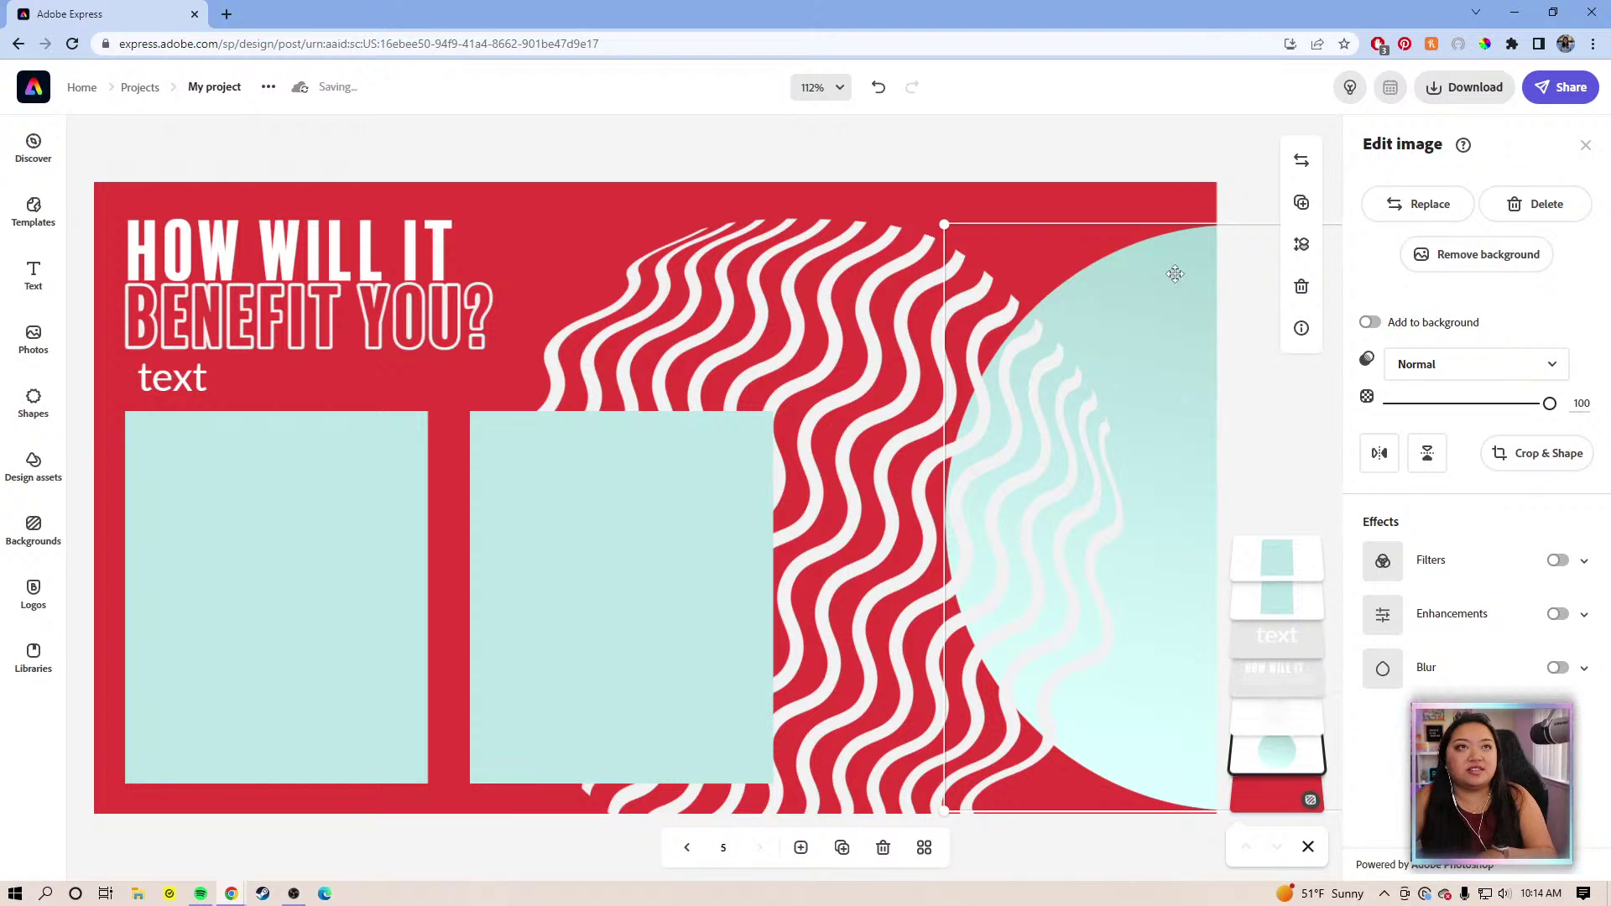
key(Escape)
drag(850, 357, 659, 359)
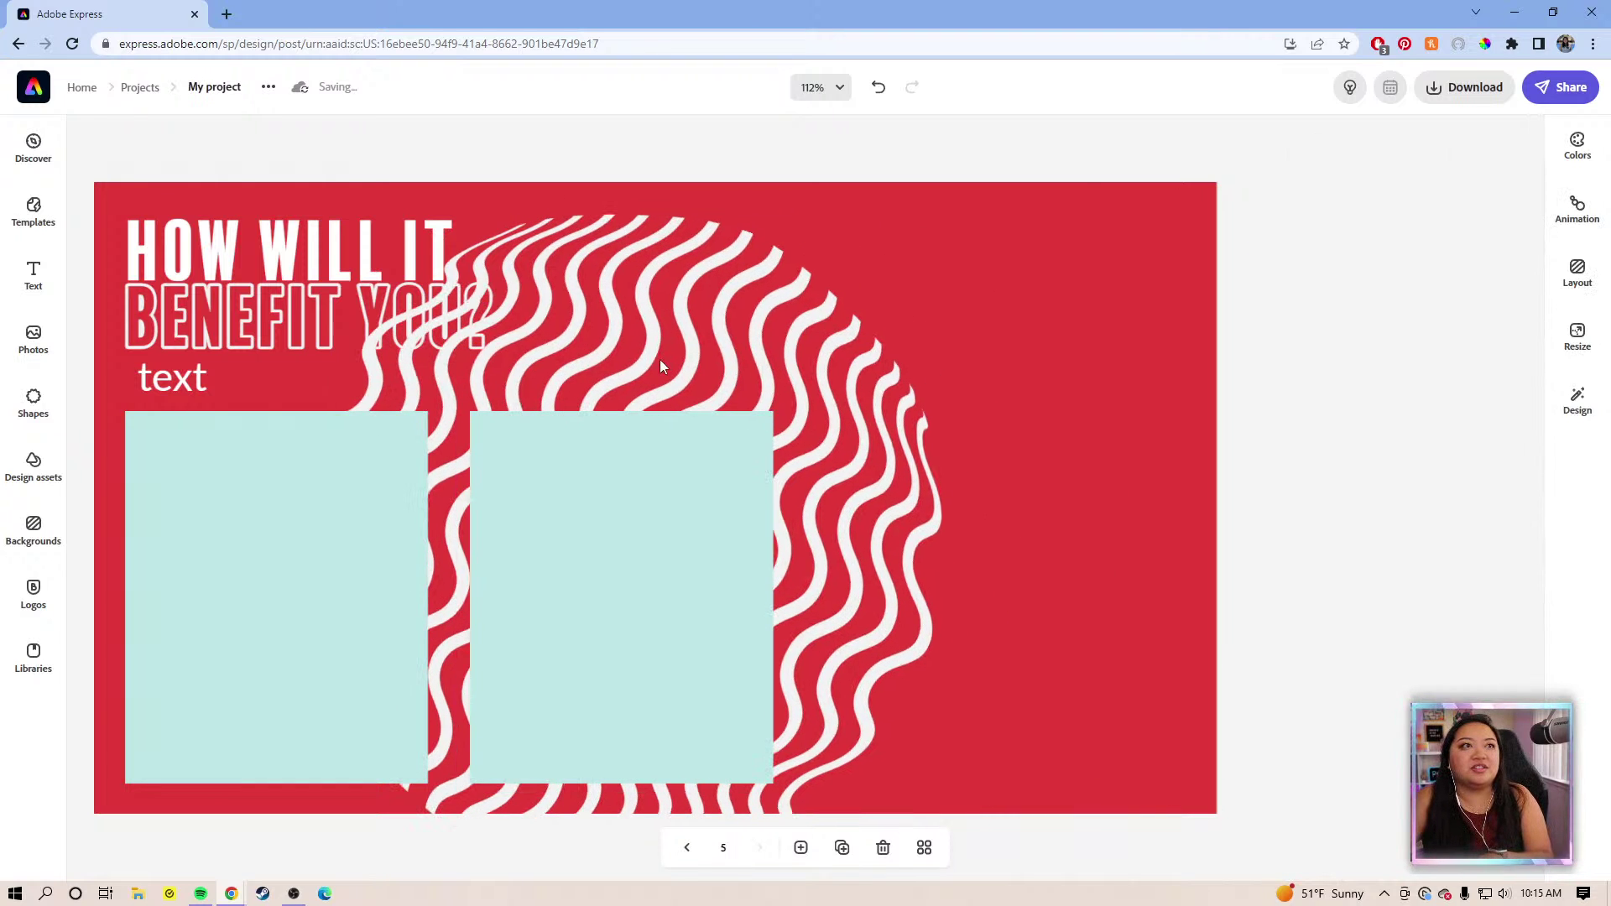
Duplicate the second rectangle and place the copy as a third, aligned and equally spaced from the others
click(701, 462)
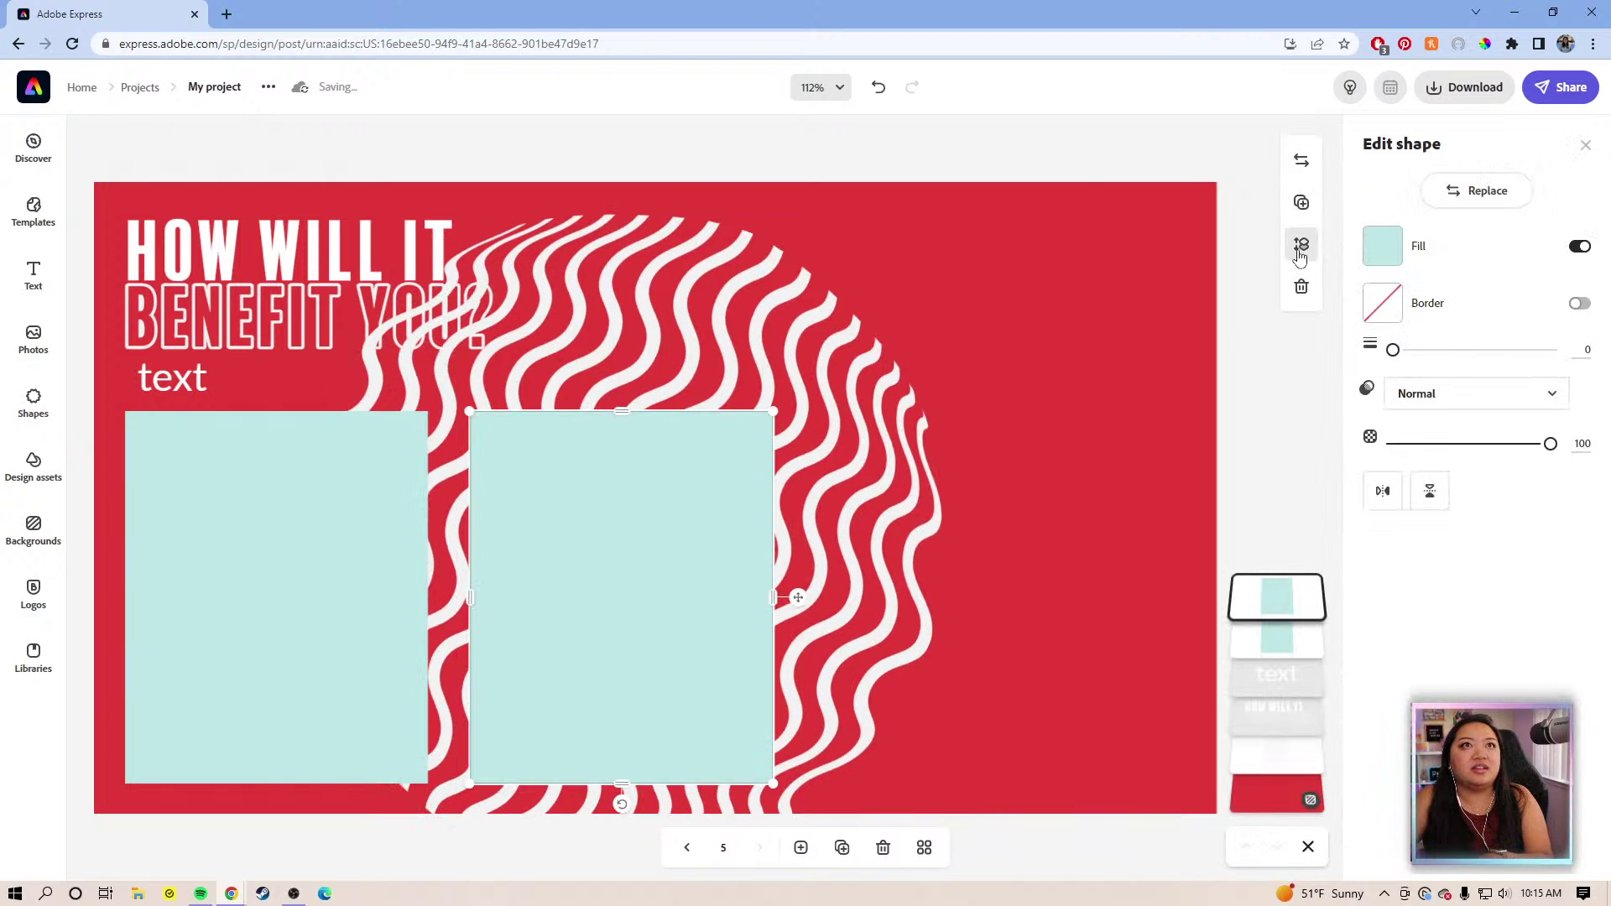
click(1301, 244)
mouse_move(693, 565)
mouse_down()
mouse_move(1031, 541)
mouse_move(933, 581)
mouse_up()
Shift the wavy-line graphic toward the page's right side so it clears the heading
click(795, 504)
drag(750, 458, 901, 453)
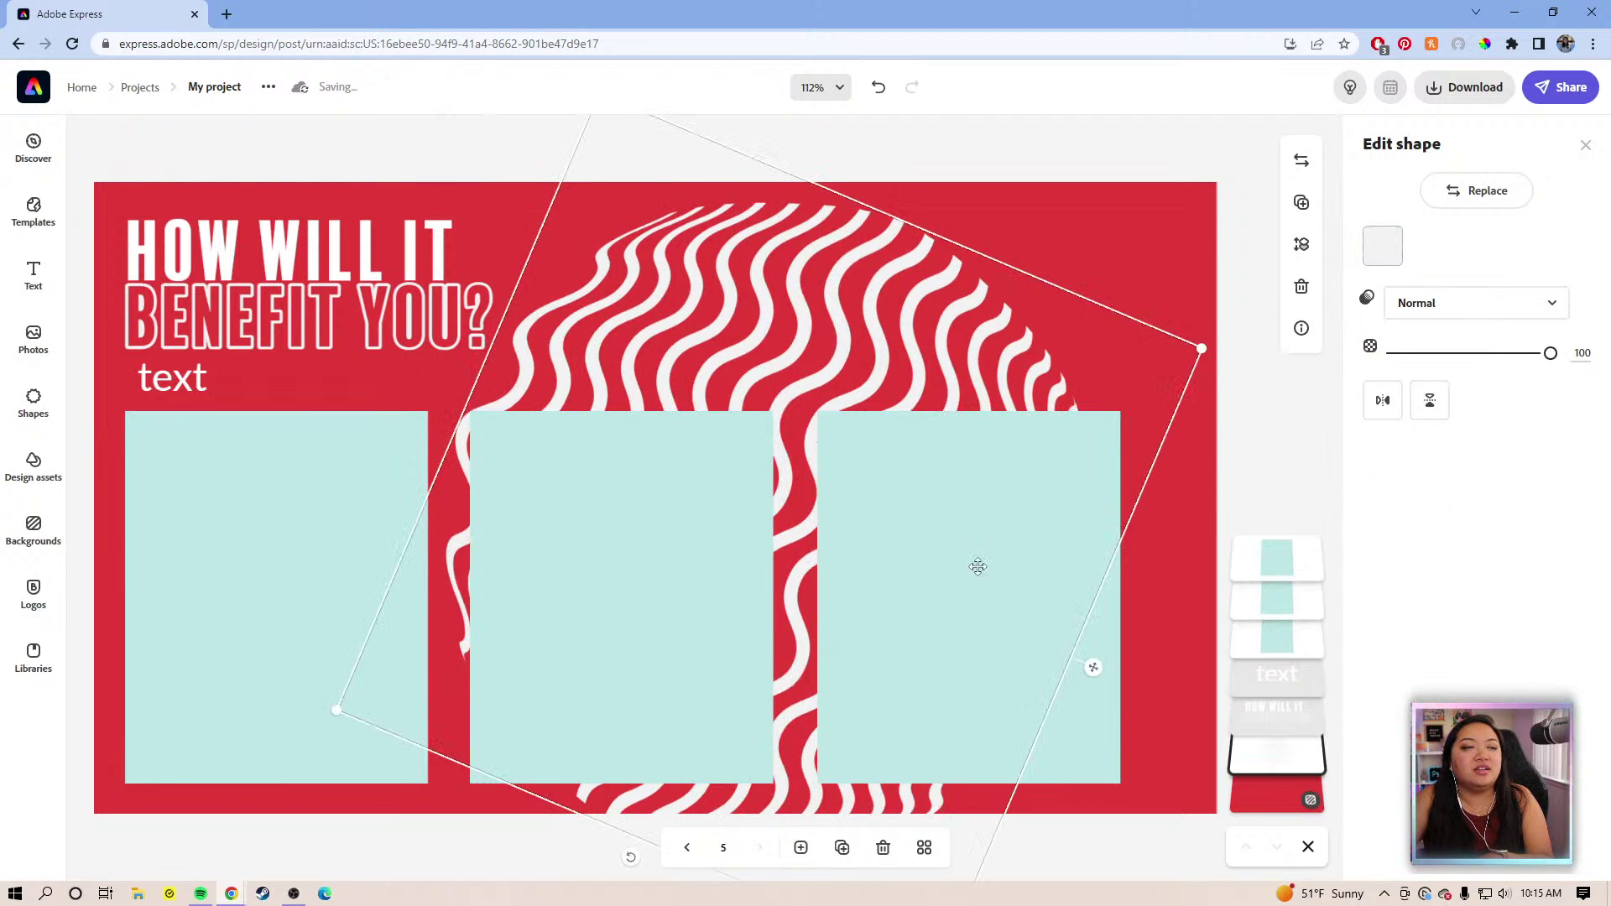
click(1154, 694)
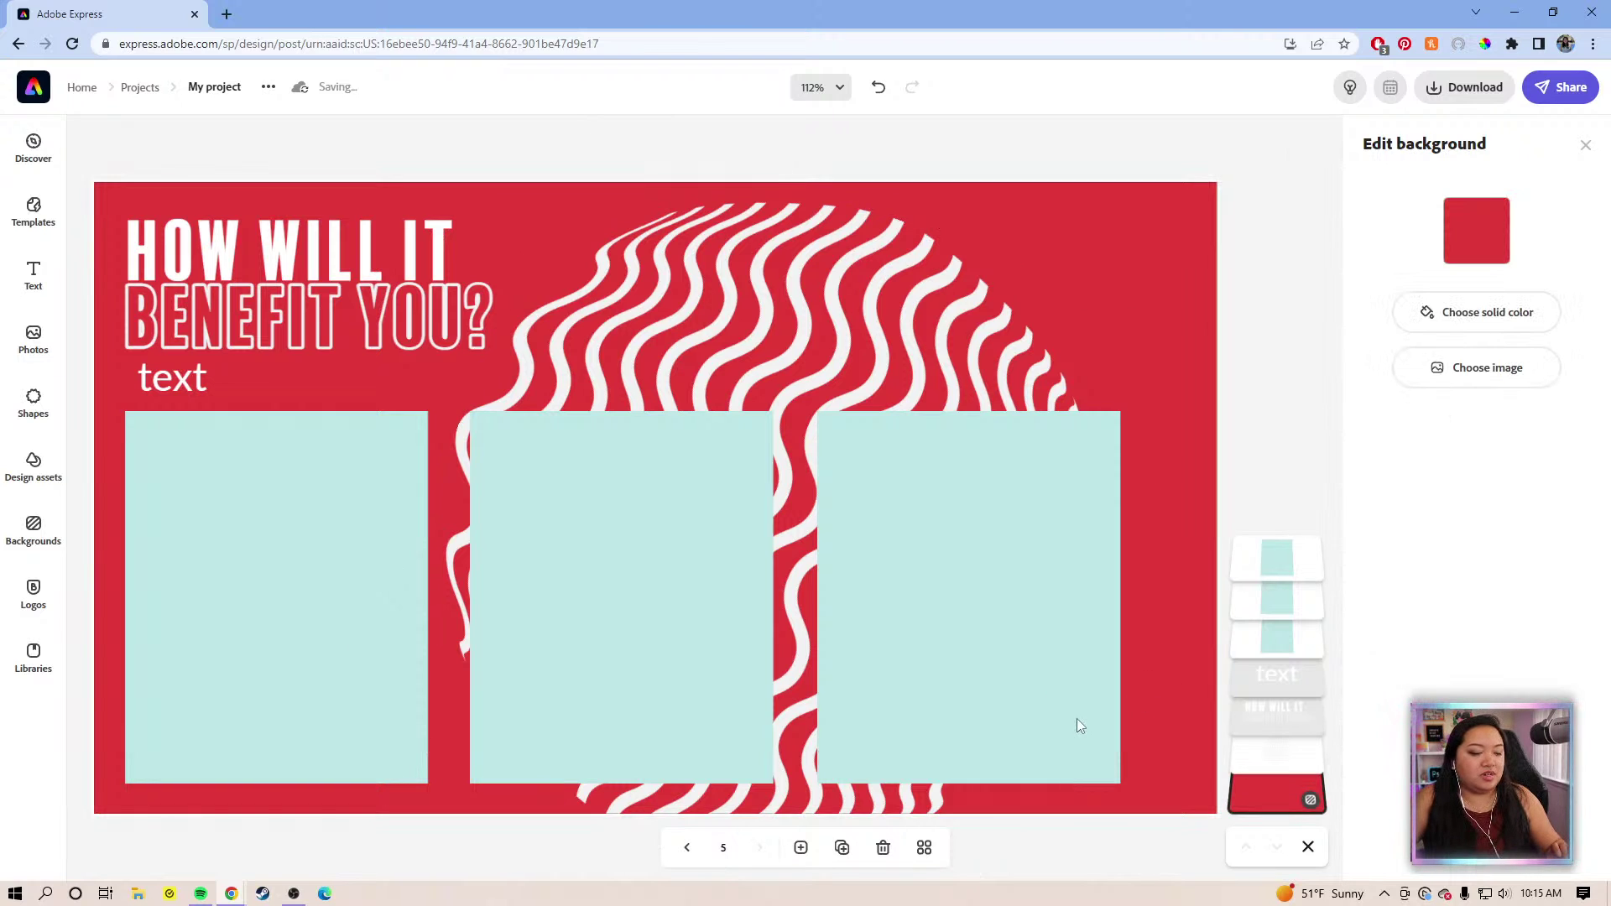
Select all three mint rectangles, enlarge them together to span nearly the full slide width, and center them under the heading
click(1060, 590)
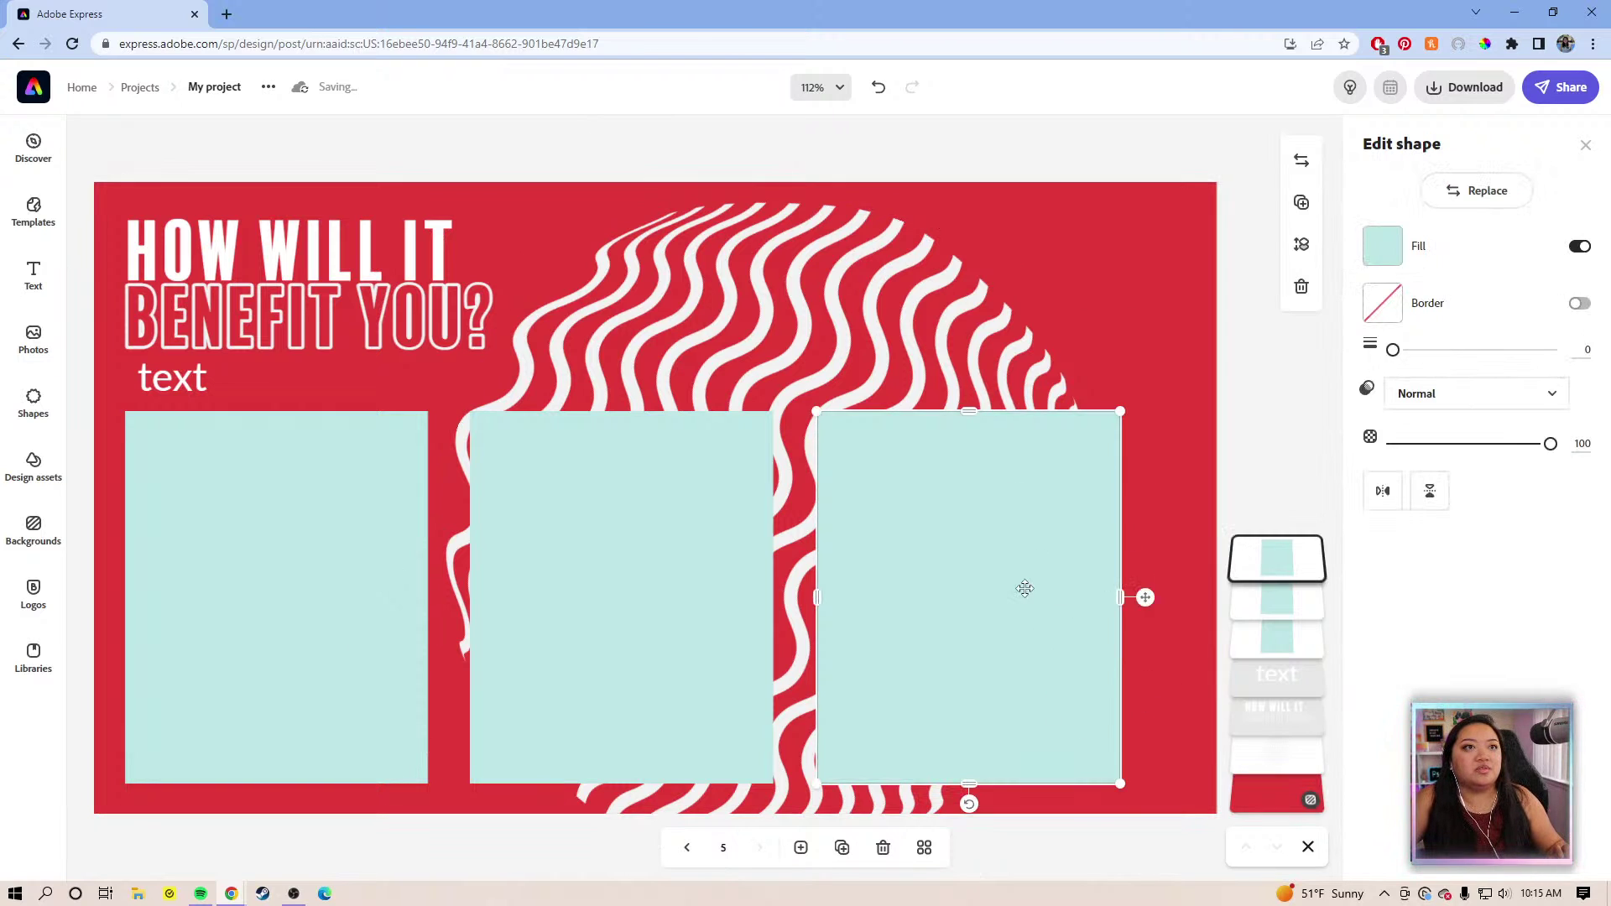
shift+click(598, 554)
shift+click(344, 568)
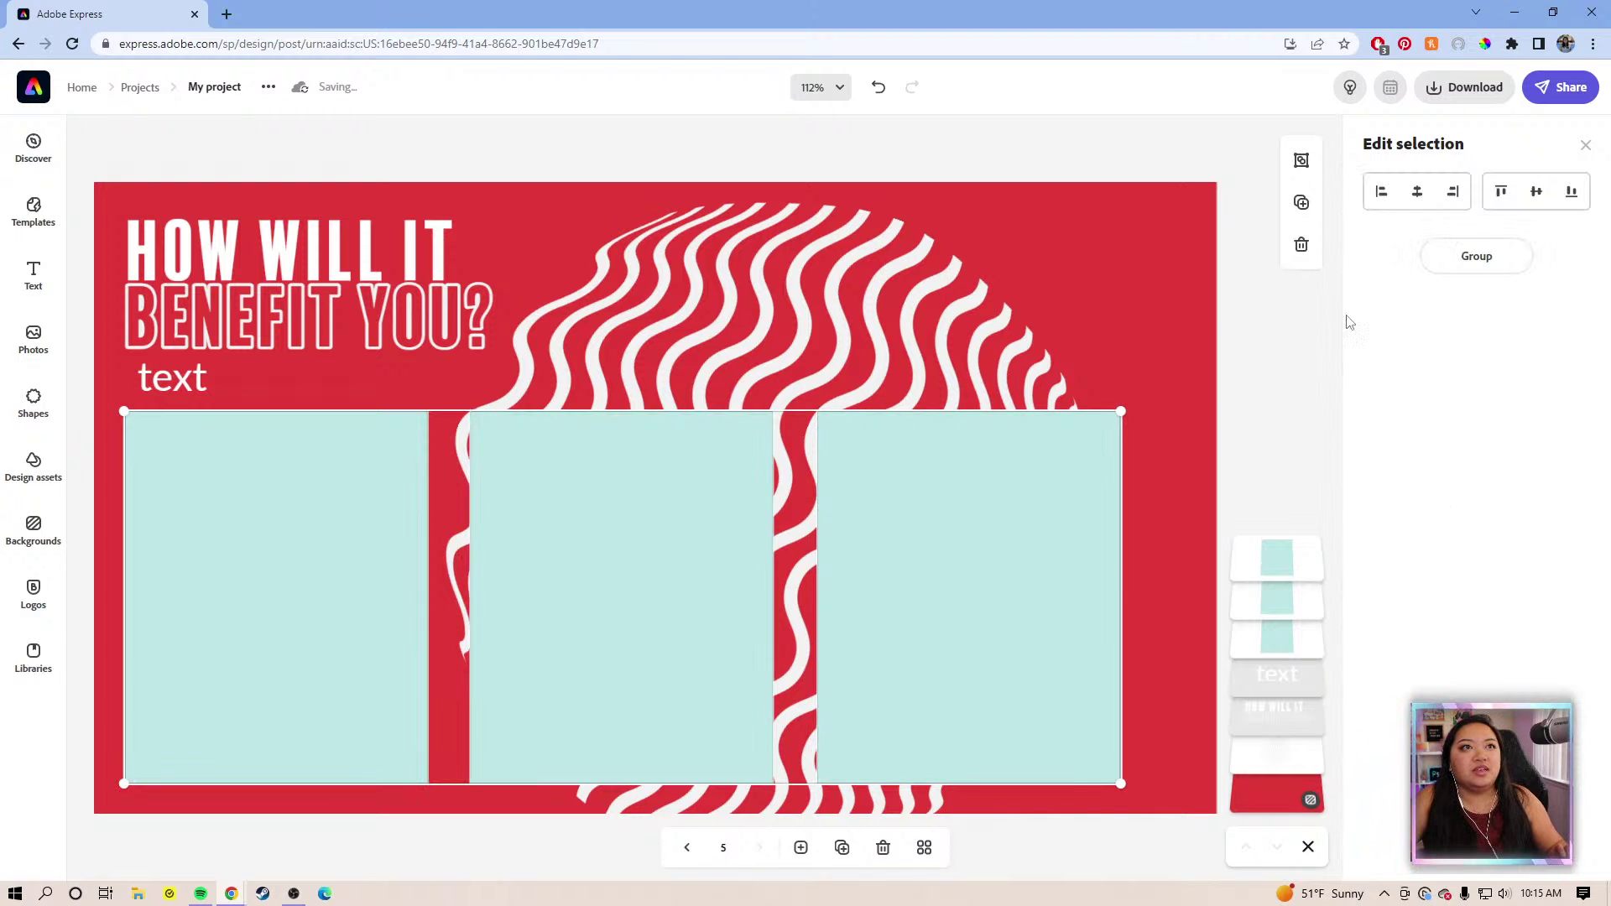
drag(1119, 410, 1197, 381)
drag(1043, 511, 1043, 513)
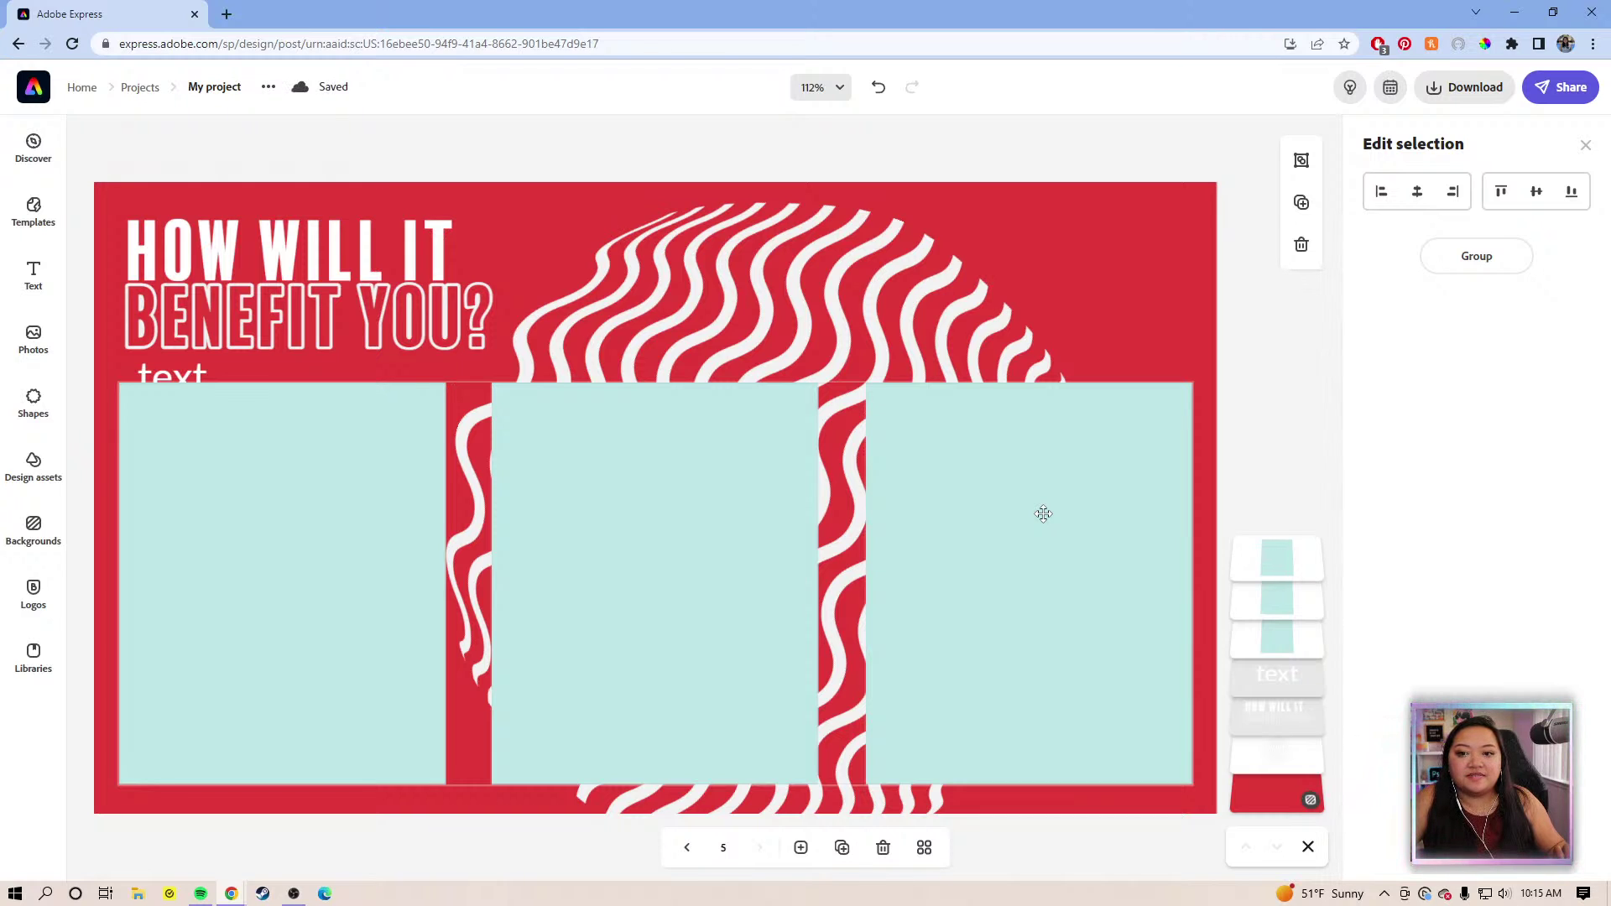
drag(1043, 514, 1042, 512)
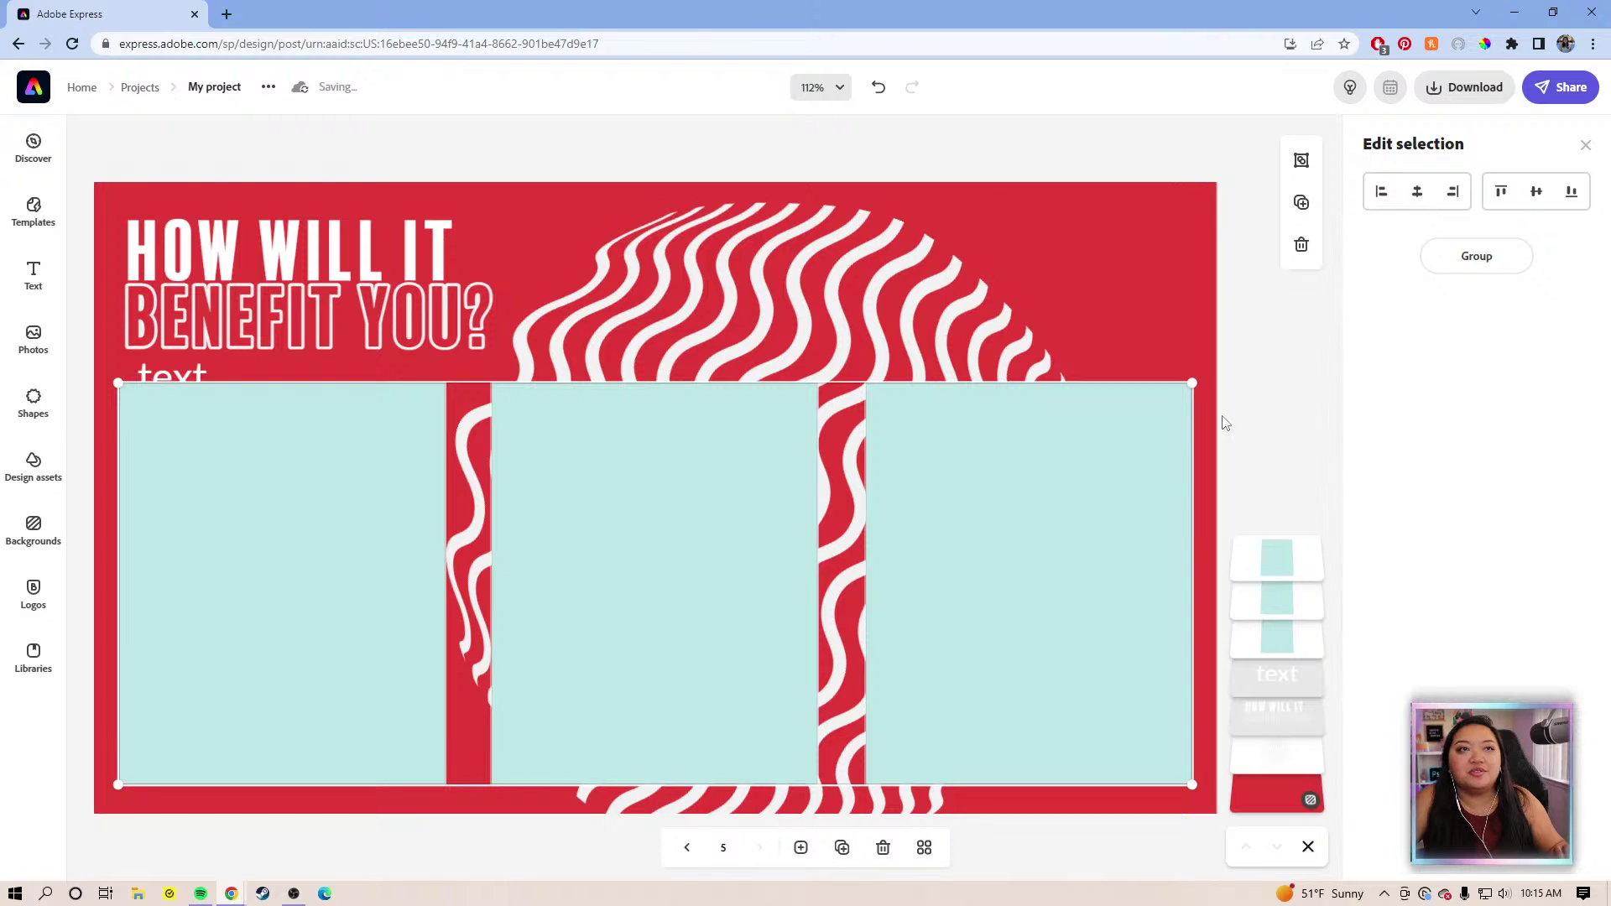
click(1263, 401)
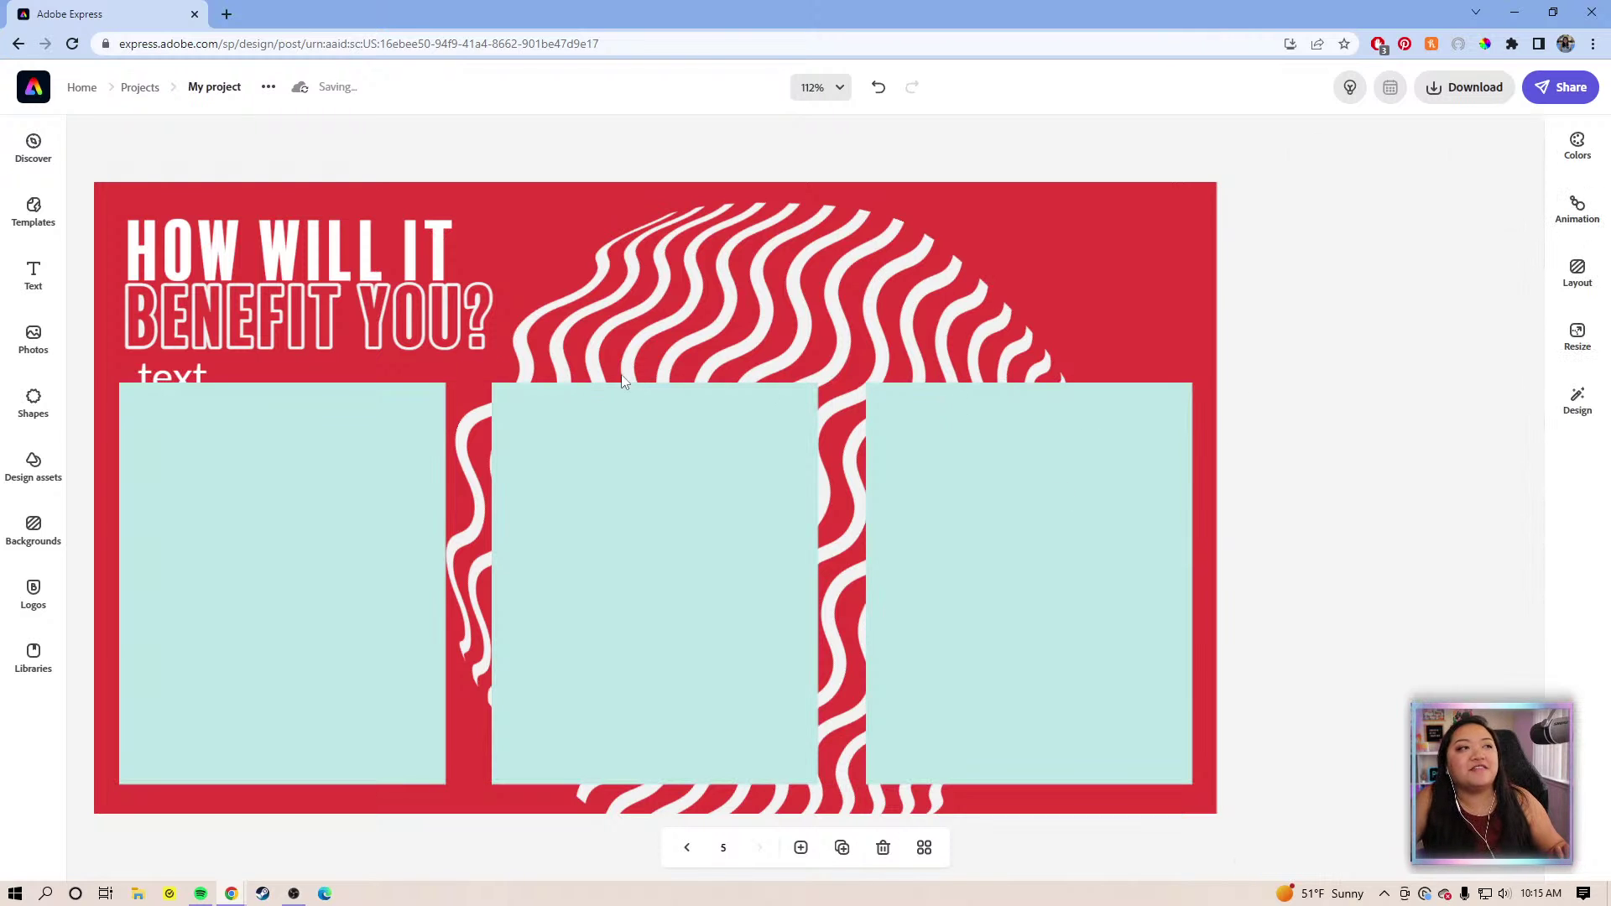
Bring the "text" placeholder in front of the rectangles and nudge it onto the first rectangle's upper edge
click(192, 381)
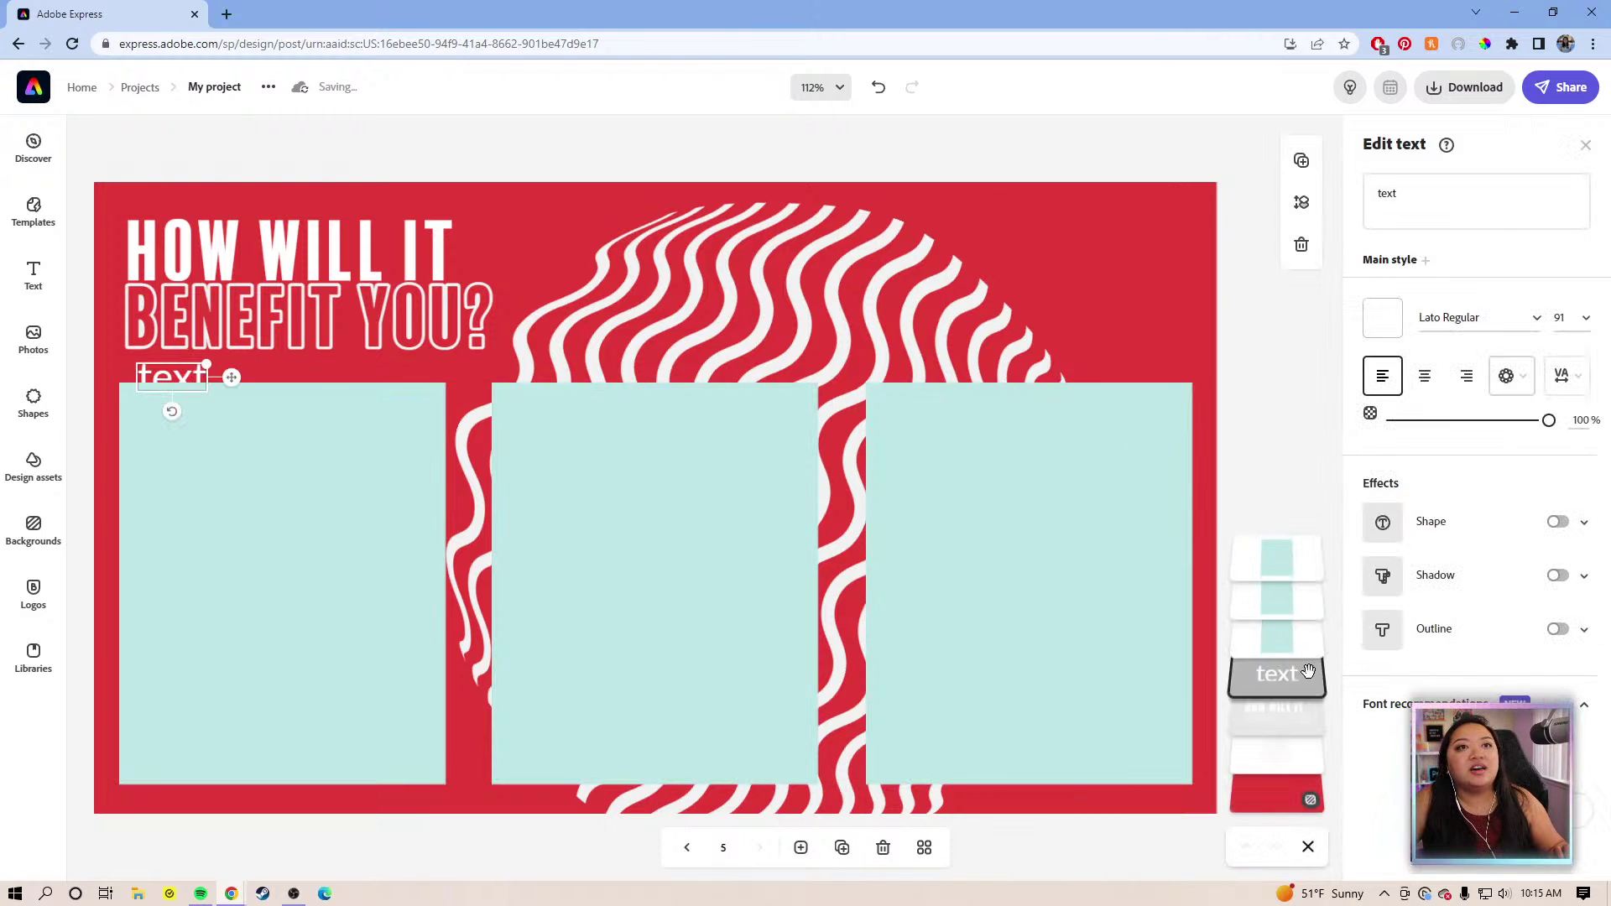
drag(1290, 693, 1277, 556)
mouse_move(239, 376)
mouse_down()
mouse_move(244, 397)
mouse_move(228, 383)
mouse_up()
Replace the placeholder text with "Creativity" and position it just inside the first rectangle's upper left corner
click(1438, 194)
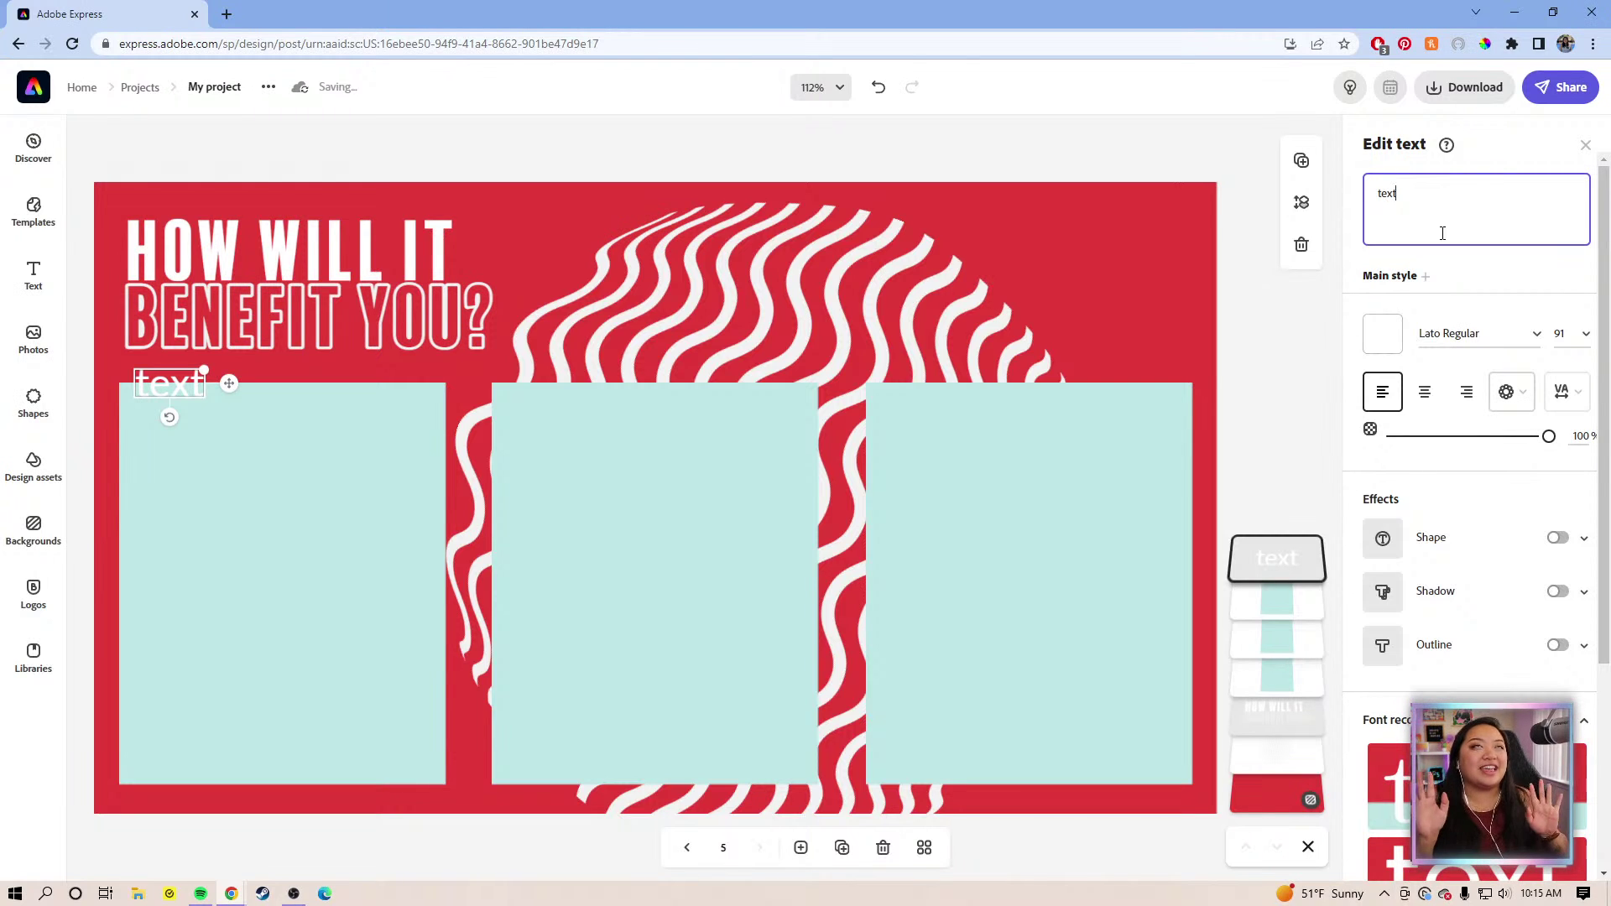
key(BackSpace)
key(BackSpace)
key(BackSpace)
key(BackSpace)
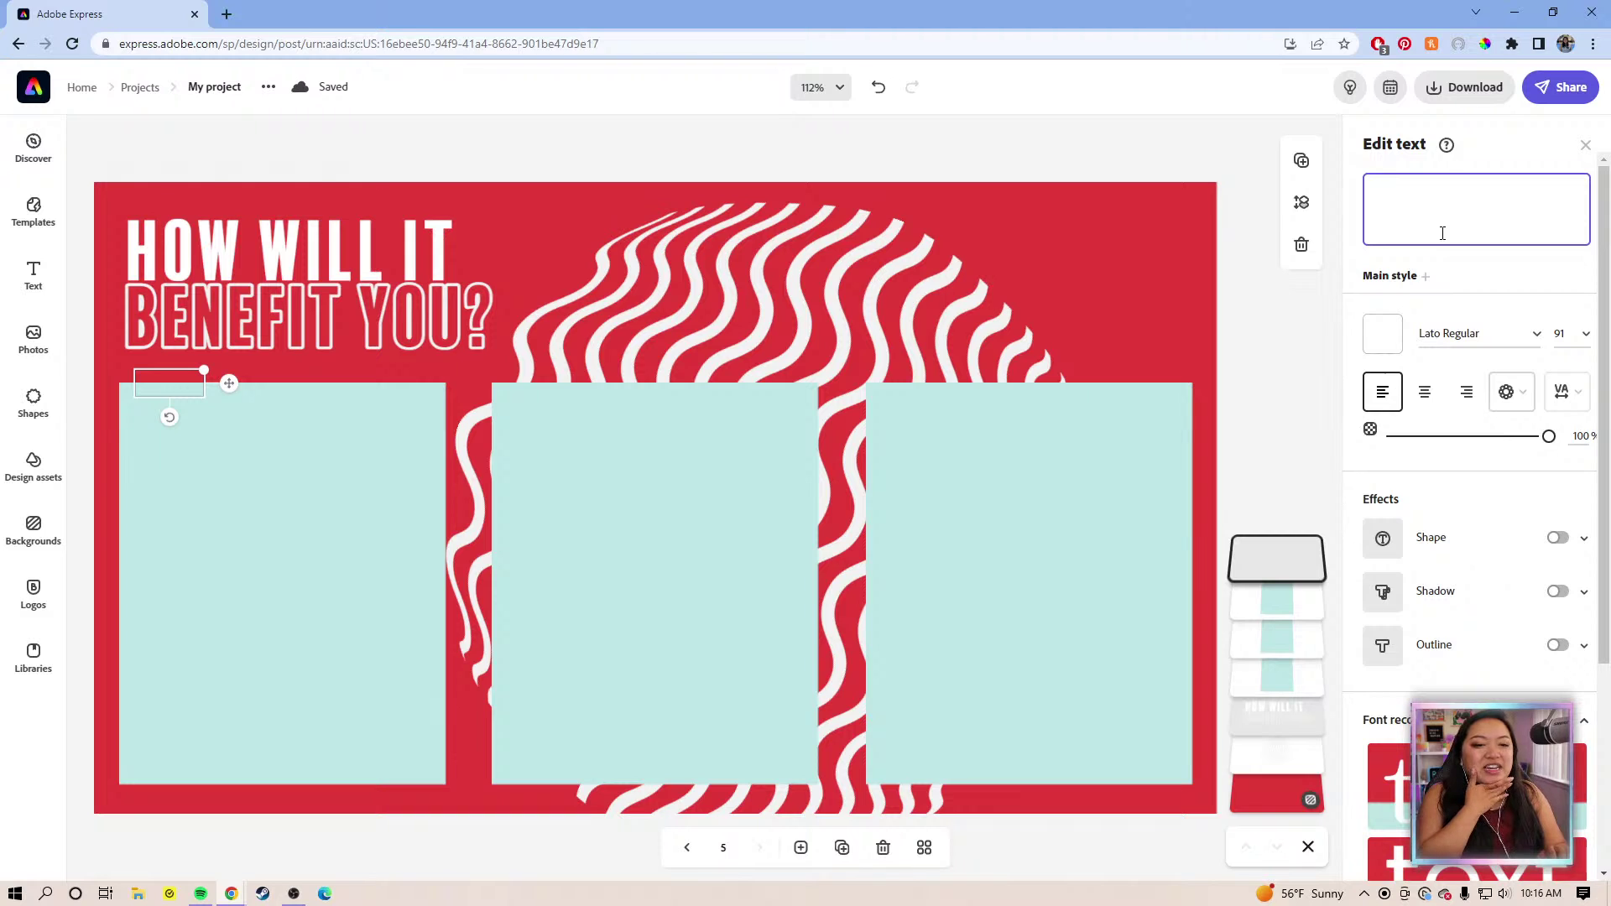
text(C)
text(on)
key(BackSpace)
key(BackSpace)
text(reativity)
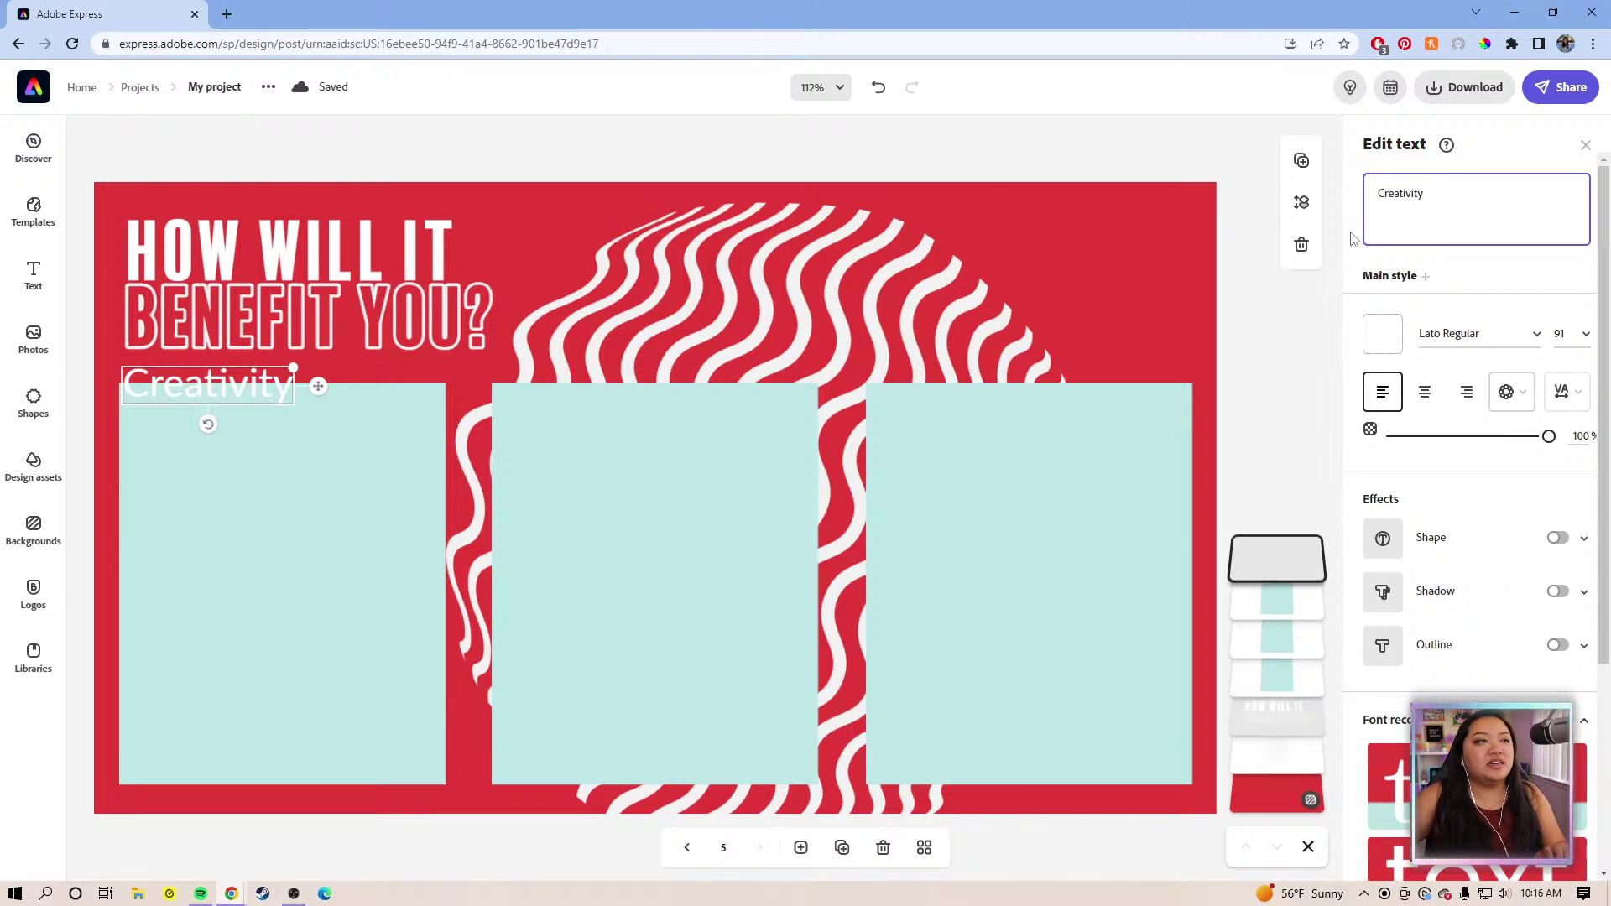
drag(308, 406, 319, 408)
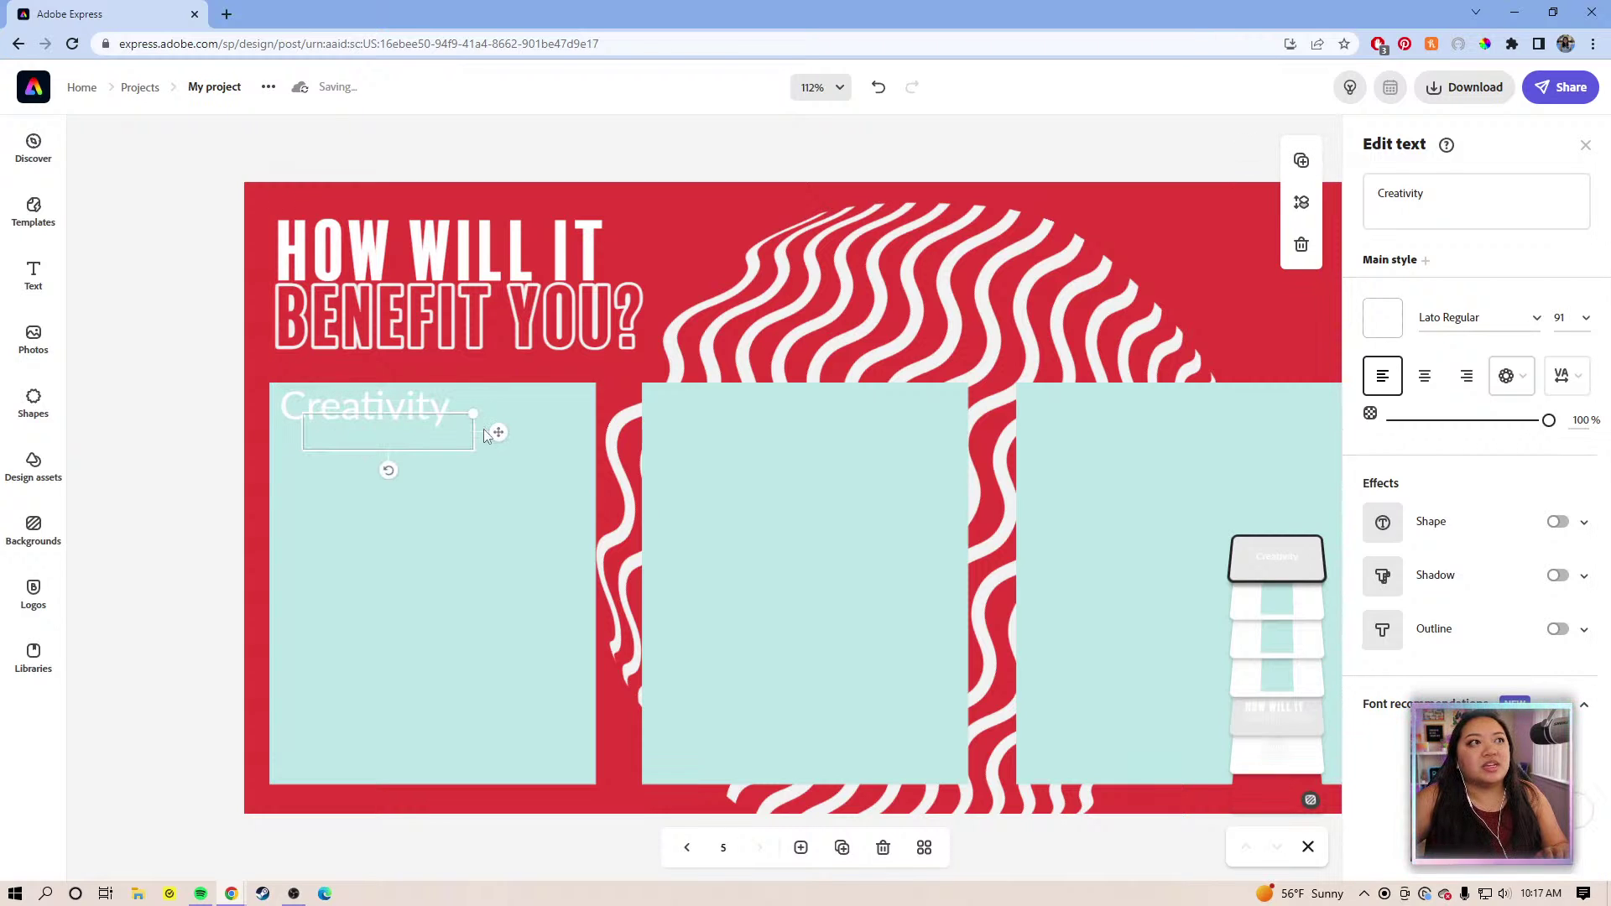
Duplicate the "Creativity" label and place the copy at the top of the second rectangle, aligned with the original
key(ctrl+d)
drag(496, 430, 859, 412)
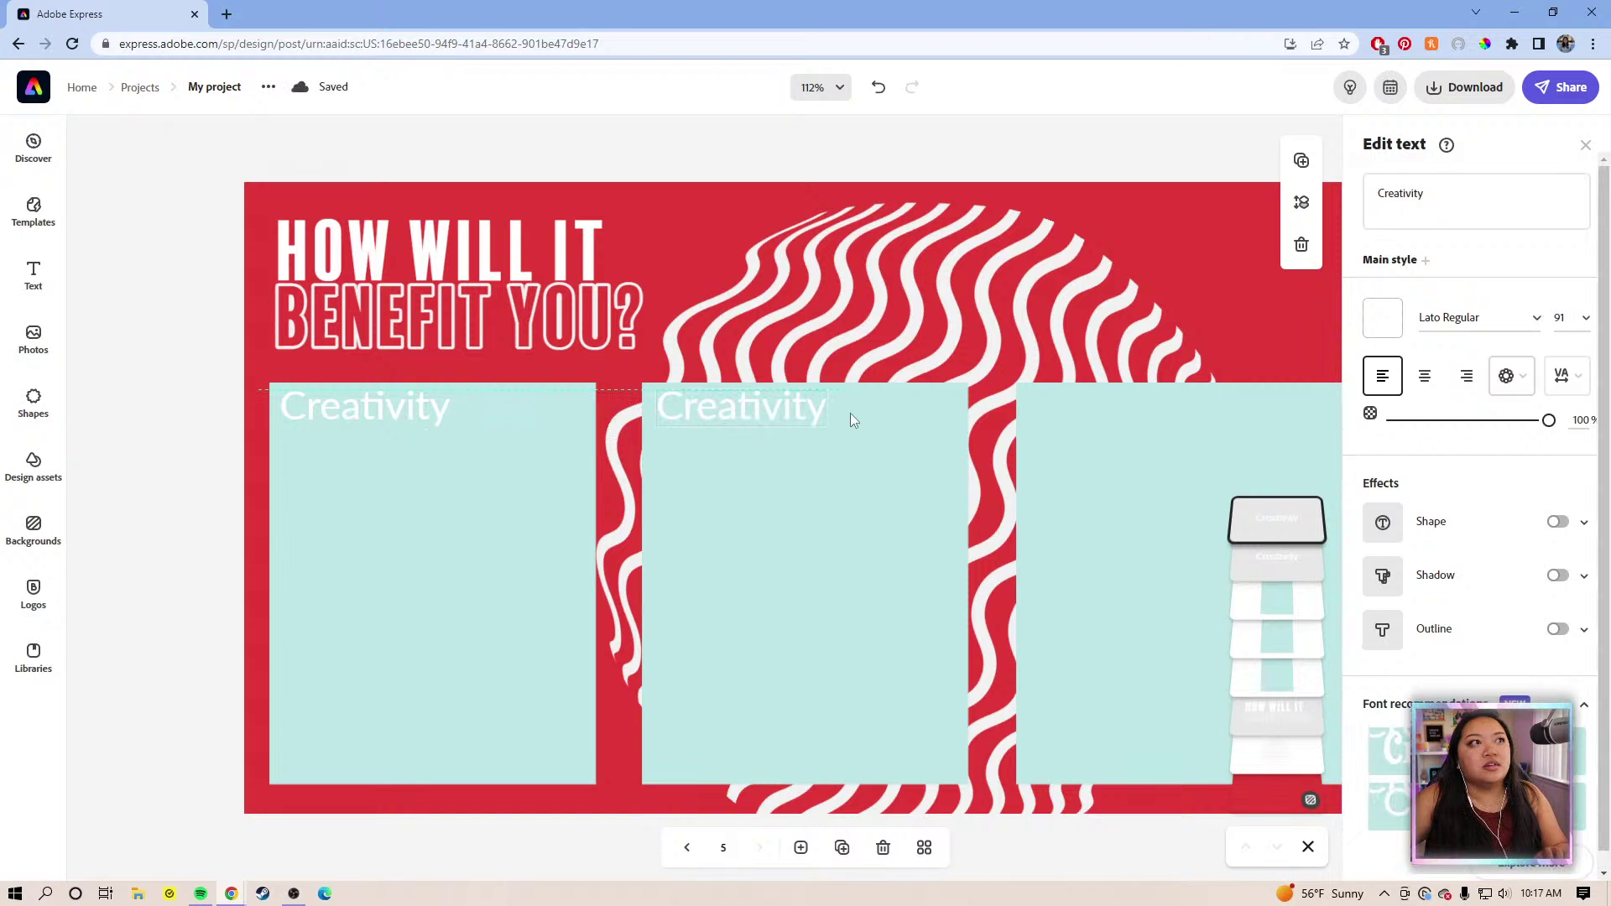
Change the second rectangle's label to "Social Media" and widen its text box so it fits on one line
drag(1452, 193, 1363, 193)
text(S)
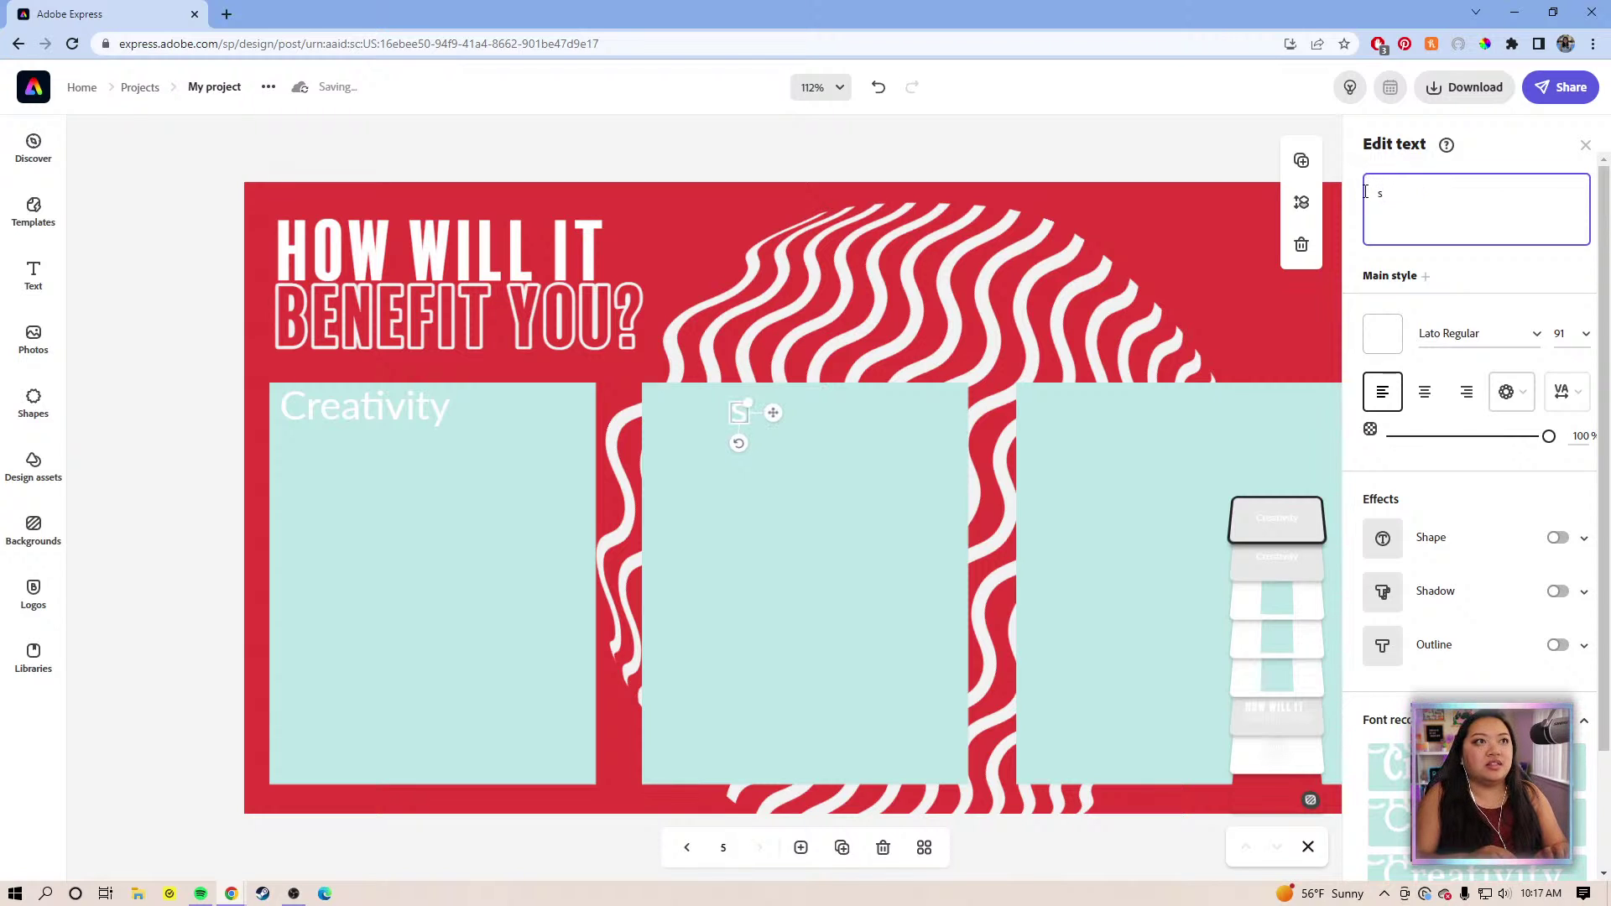
text(OCIA)
key(BackSpace)
key(BackSpace)
key(BackSpace)
key(BackSpace)
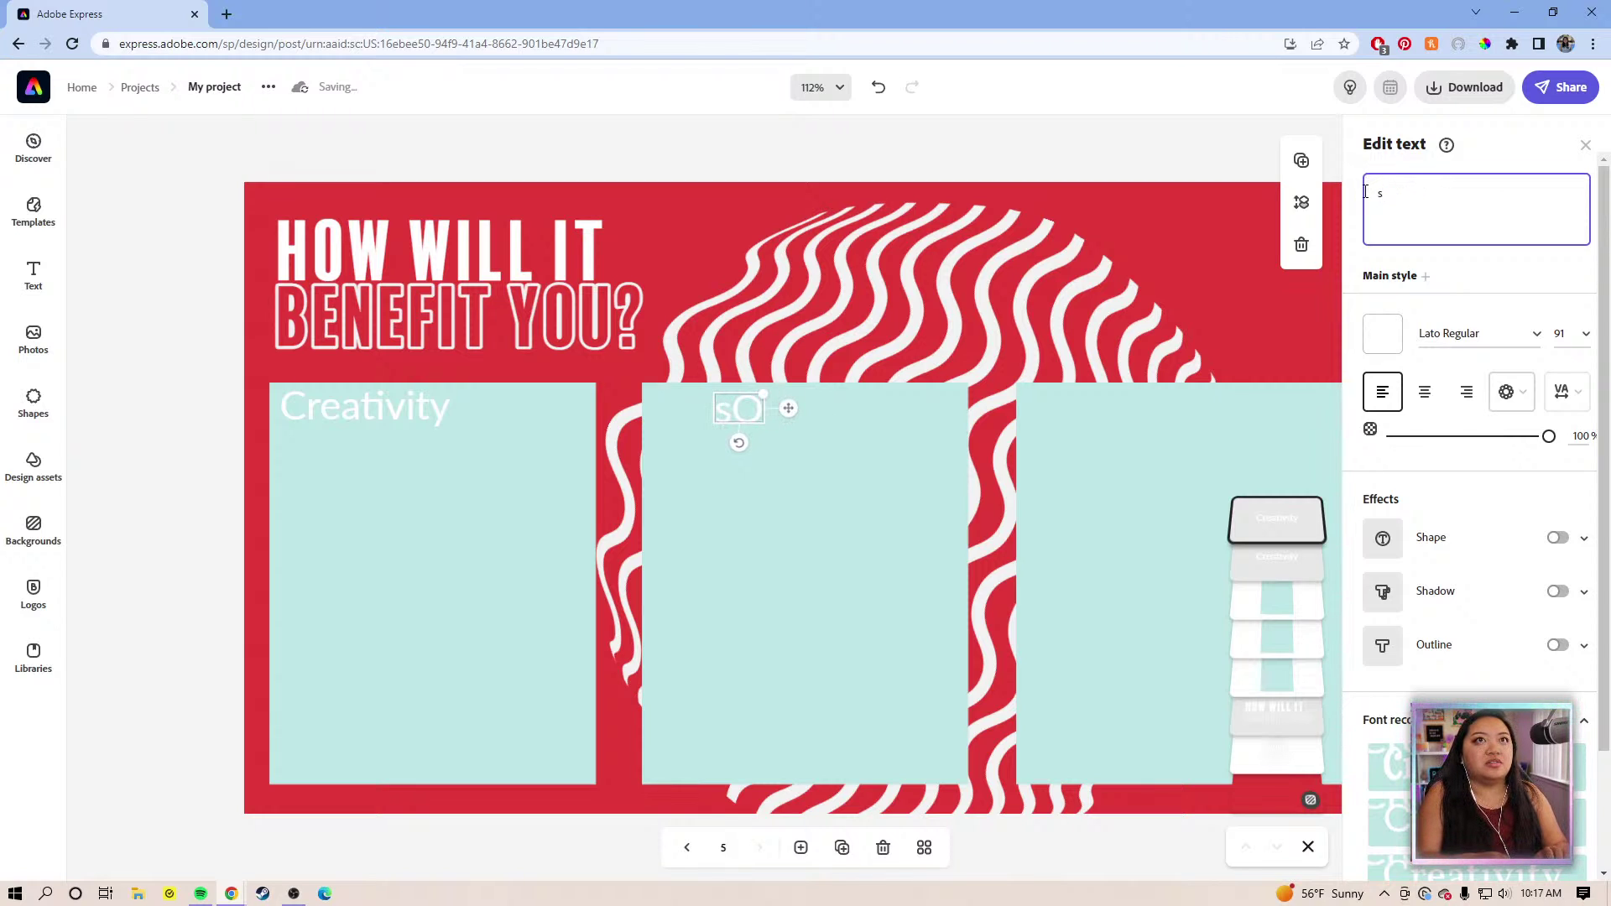
text(ocial me)
key(BackSpace)
key(BackSpace)
text(Media)
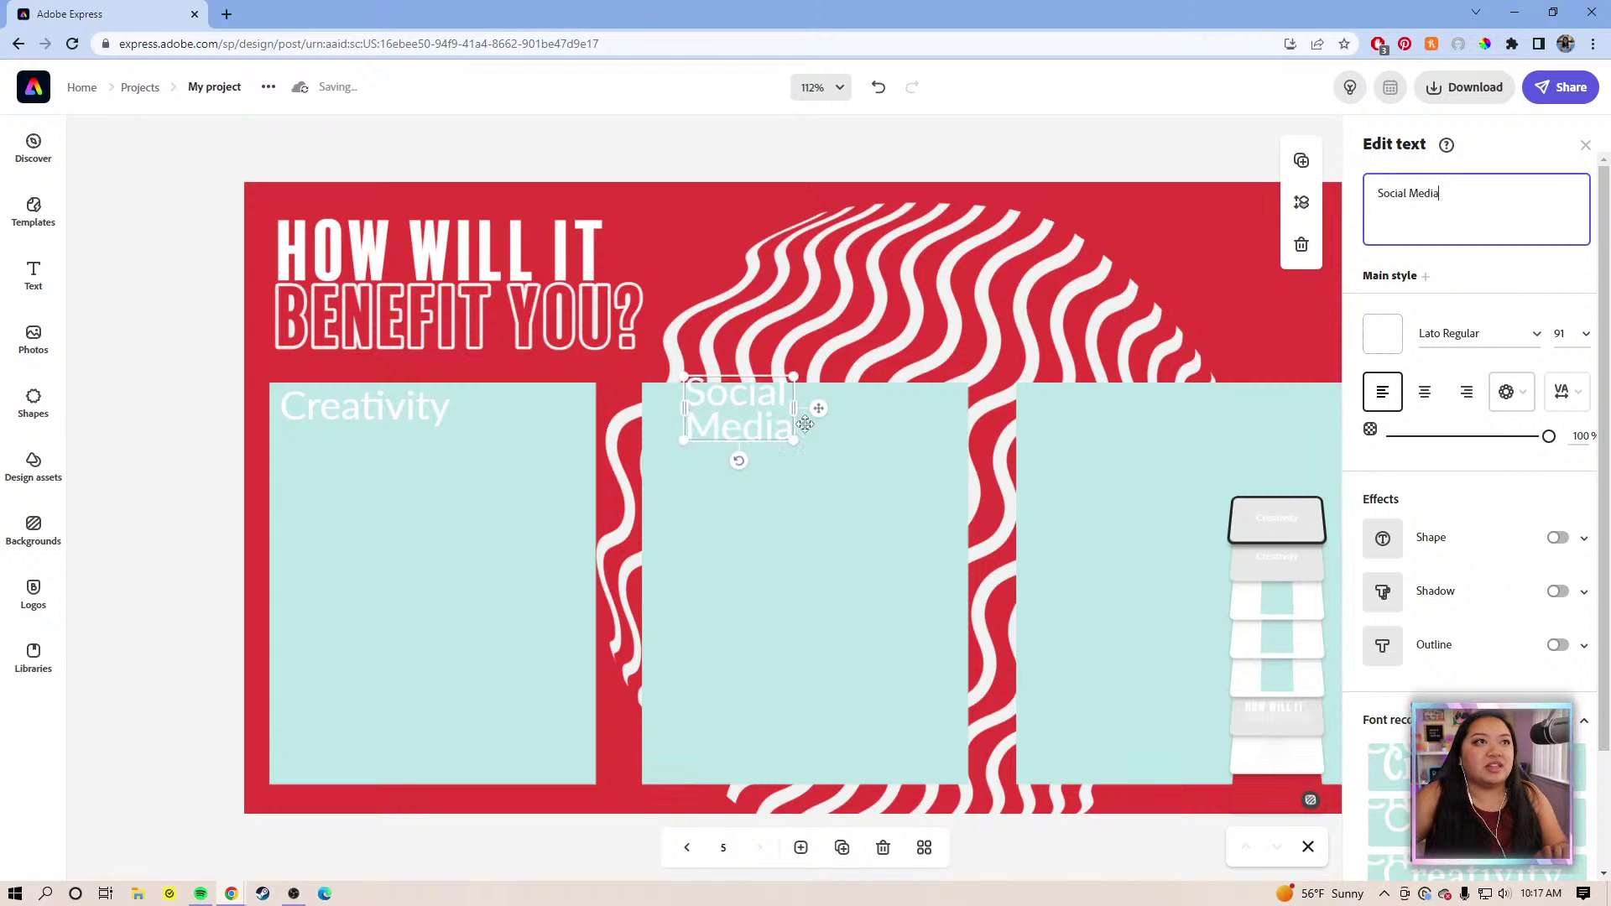
drag(794, 406, 908, 411)
Duplicate the "Social Media" label and place the copy at the top of the third rectangle, aligned with the others
scroll(1150, 450, right, 4)
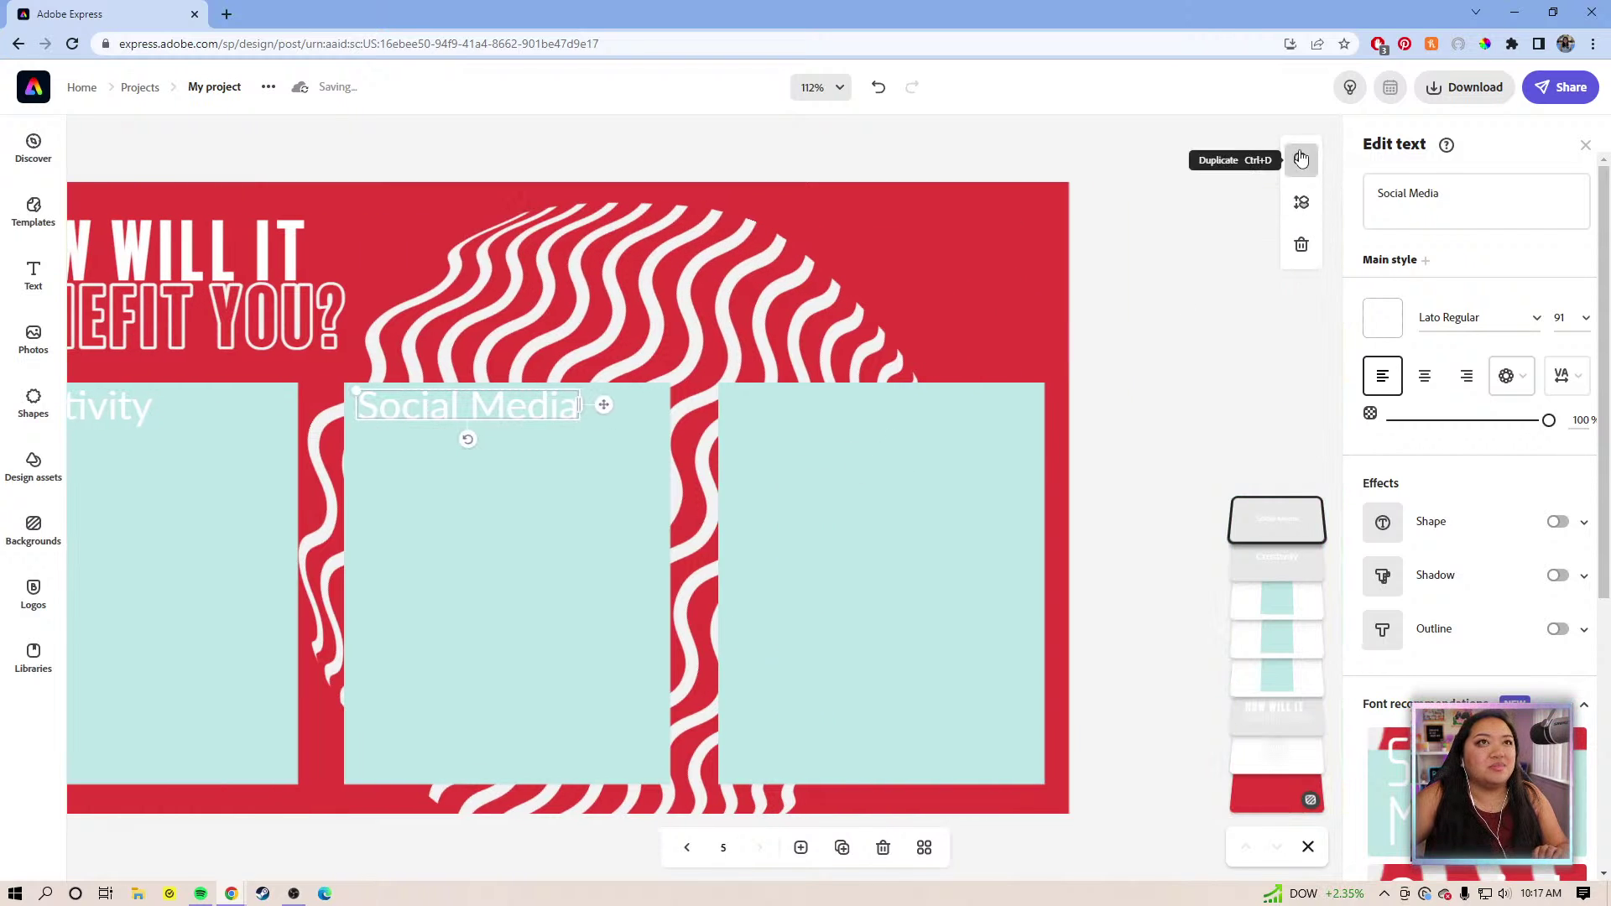
key(ctrl+d)
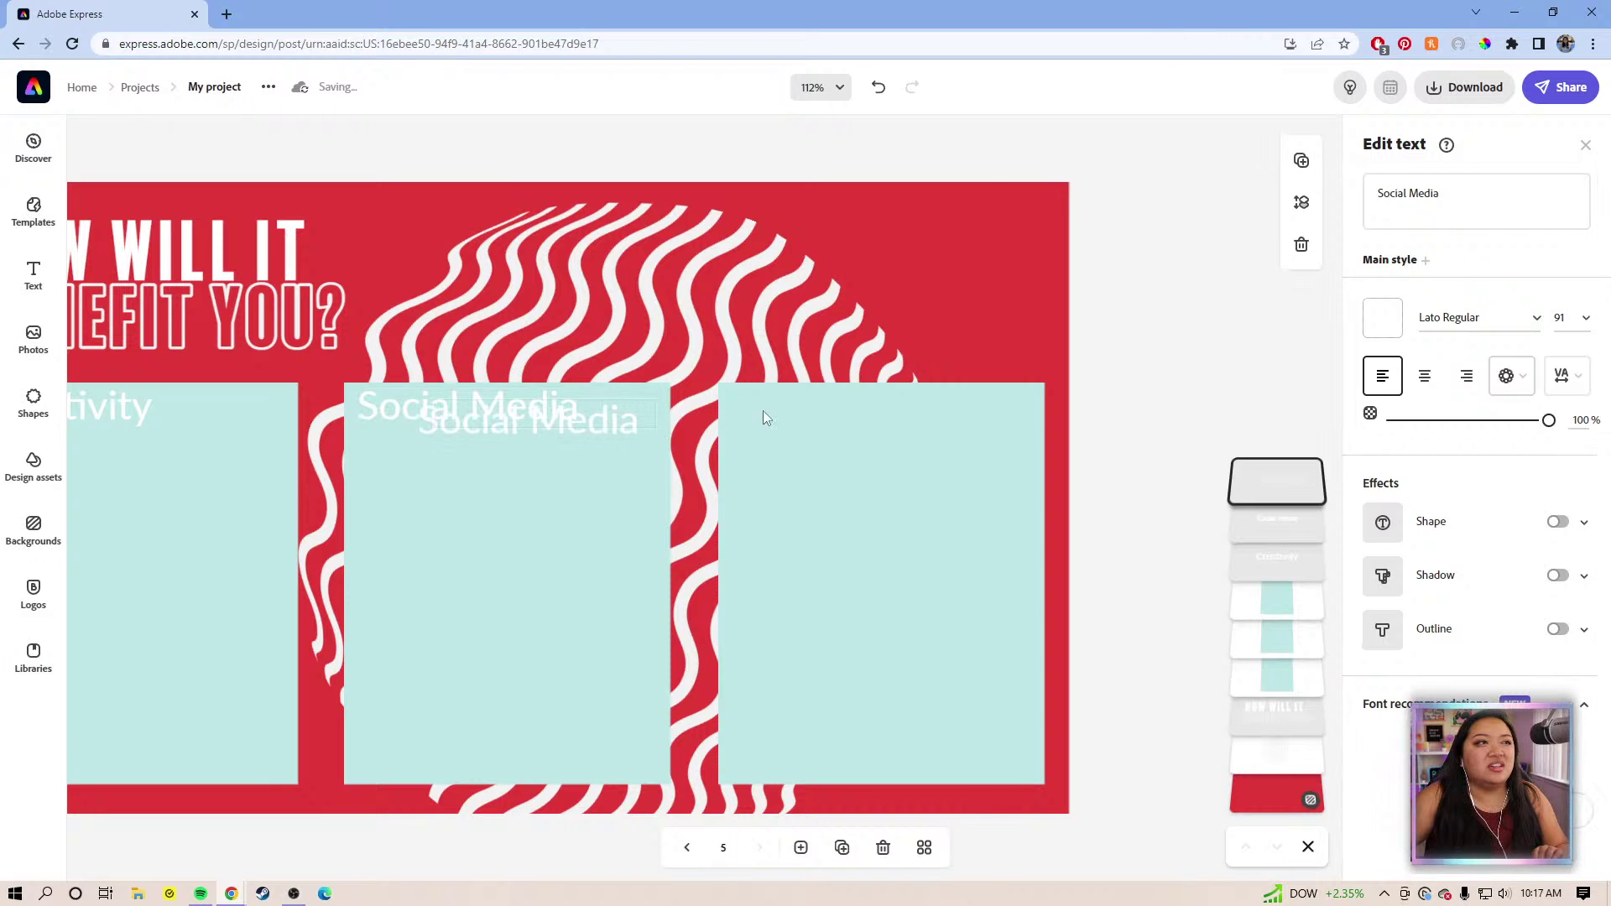
drag(862, 414, 978, 417)
click(839, 434)
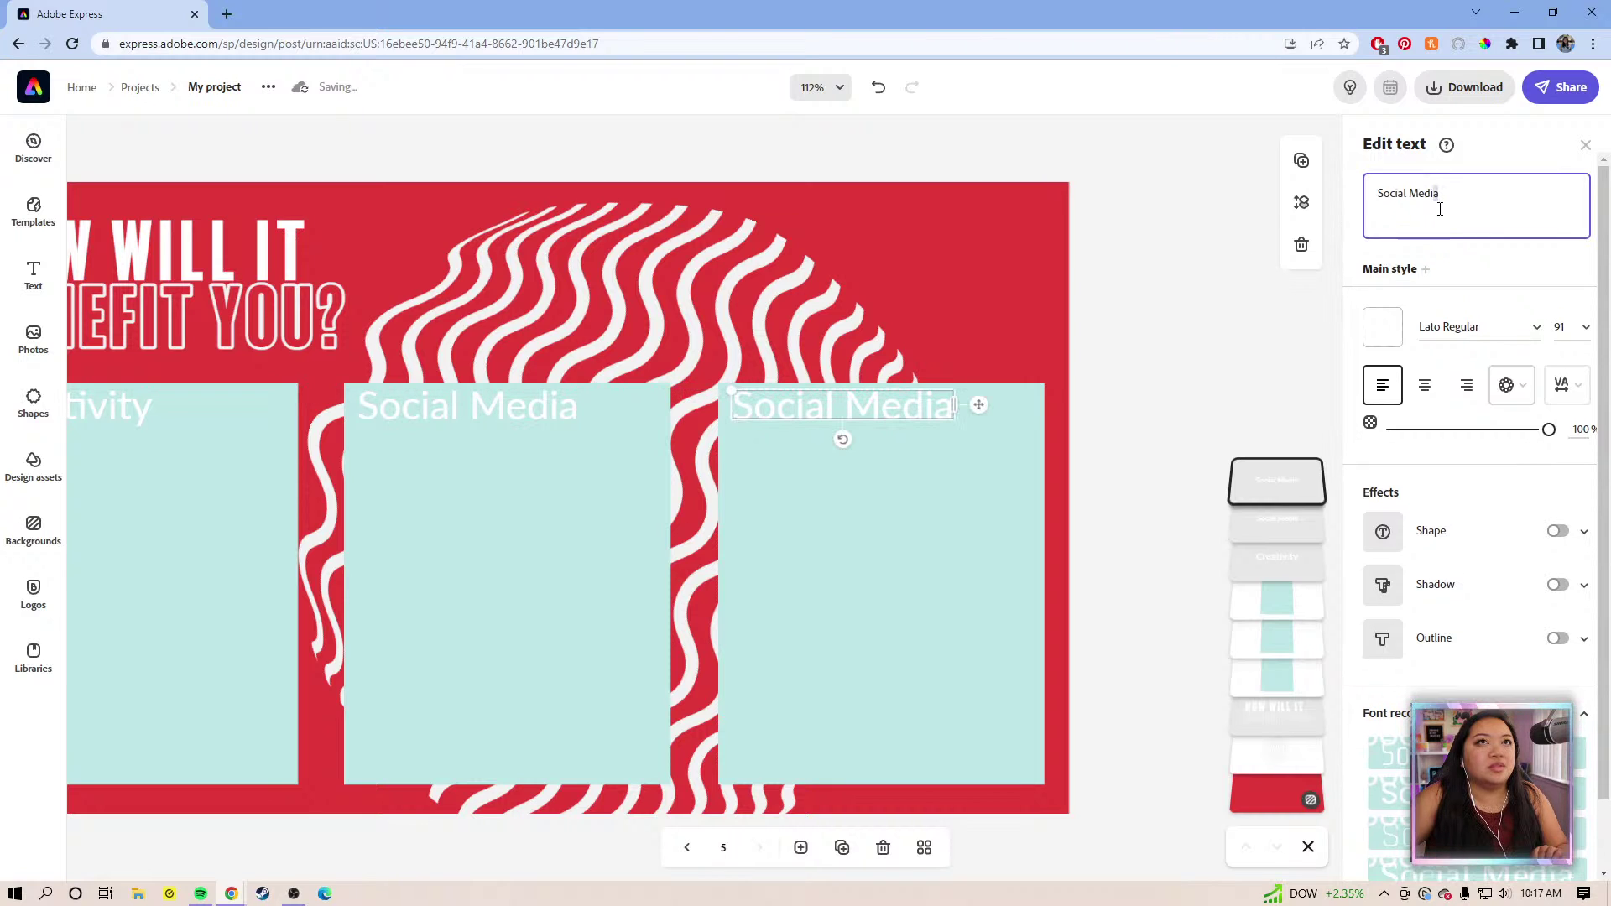
Replace the third rectangle's label text with "Content Creation"
drag(1441, 193, 1380, 196)
text(Con)
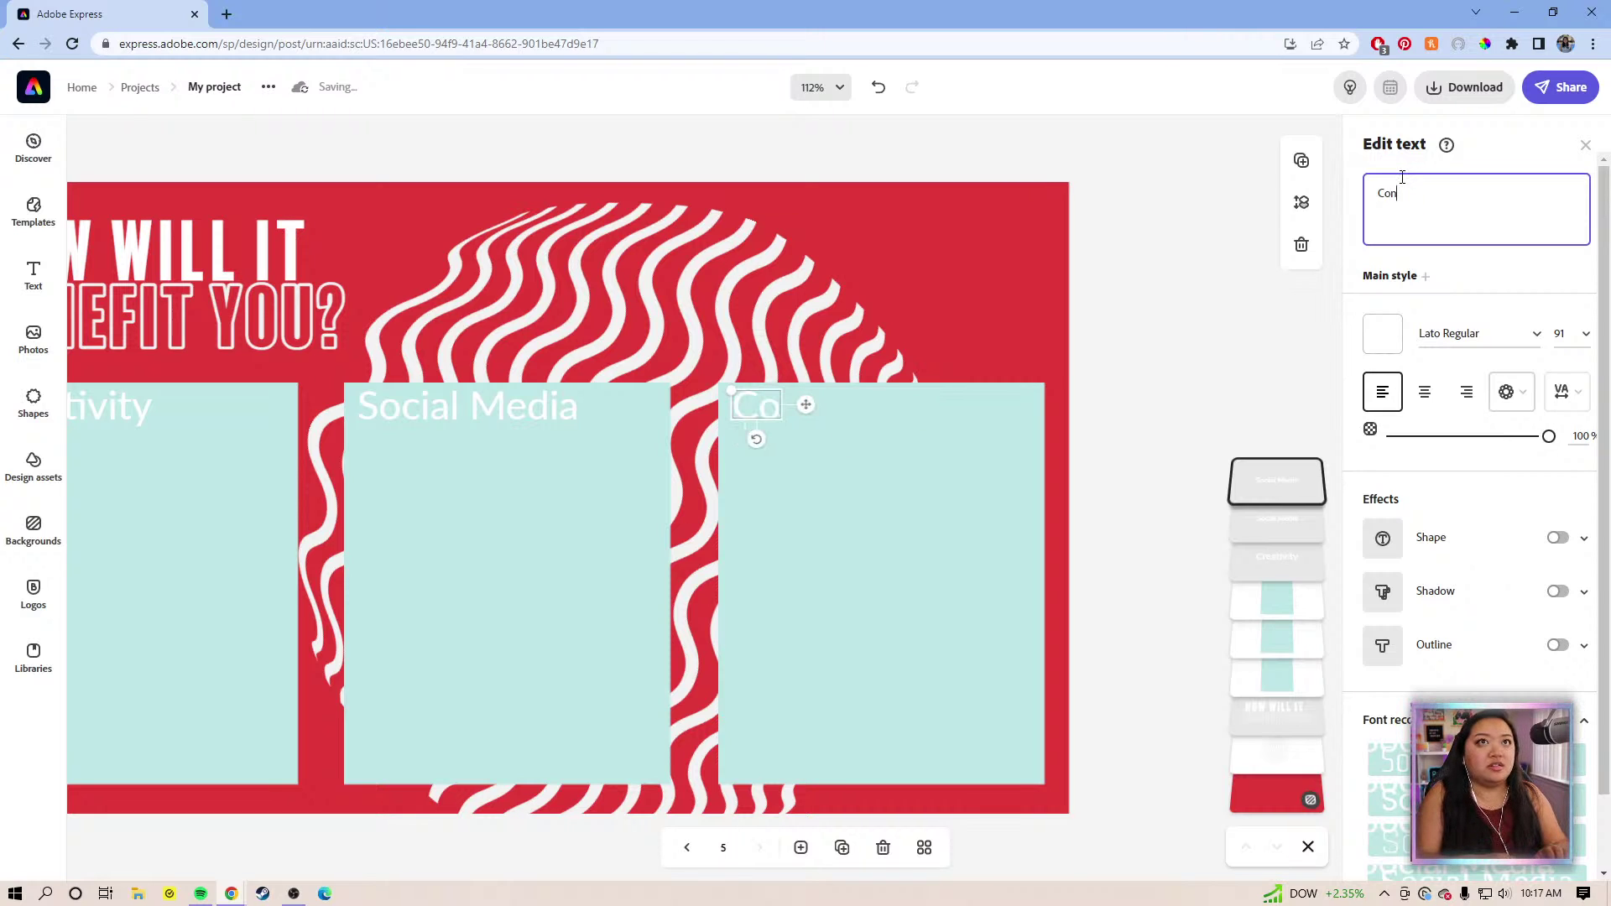
text(tent Creation)
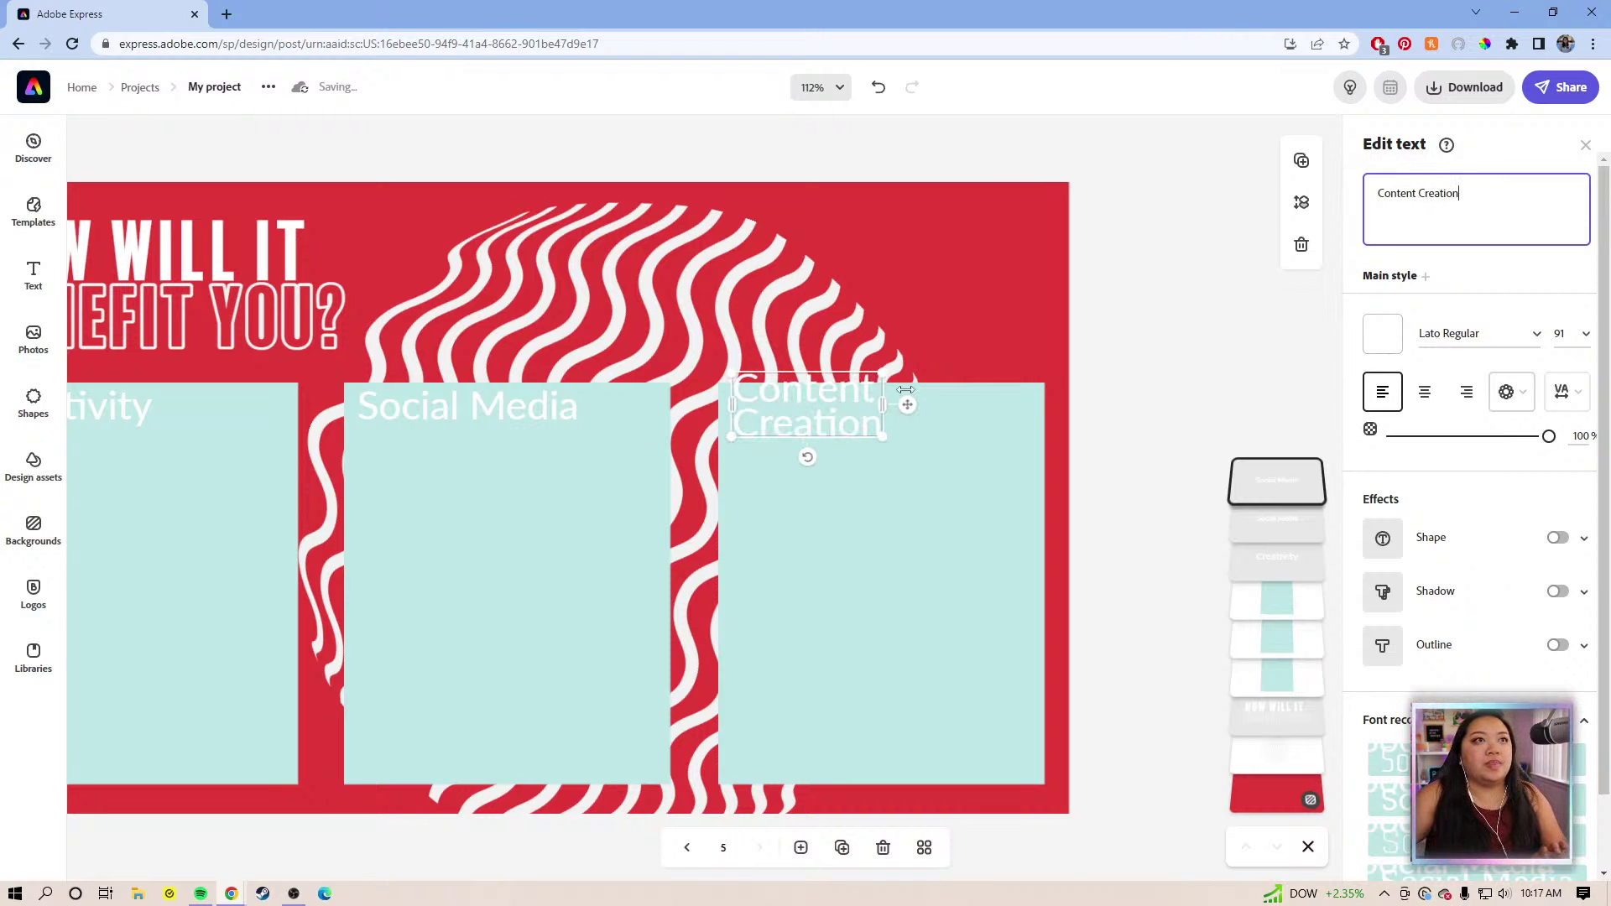
drag(905, 389, 1002, 412)
scroll(1200, 412, left, 3)
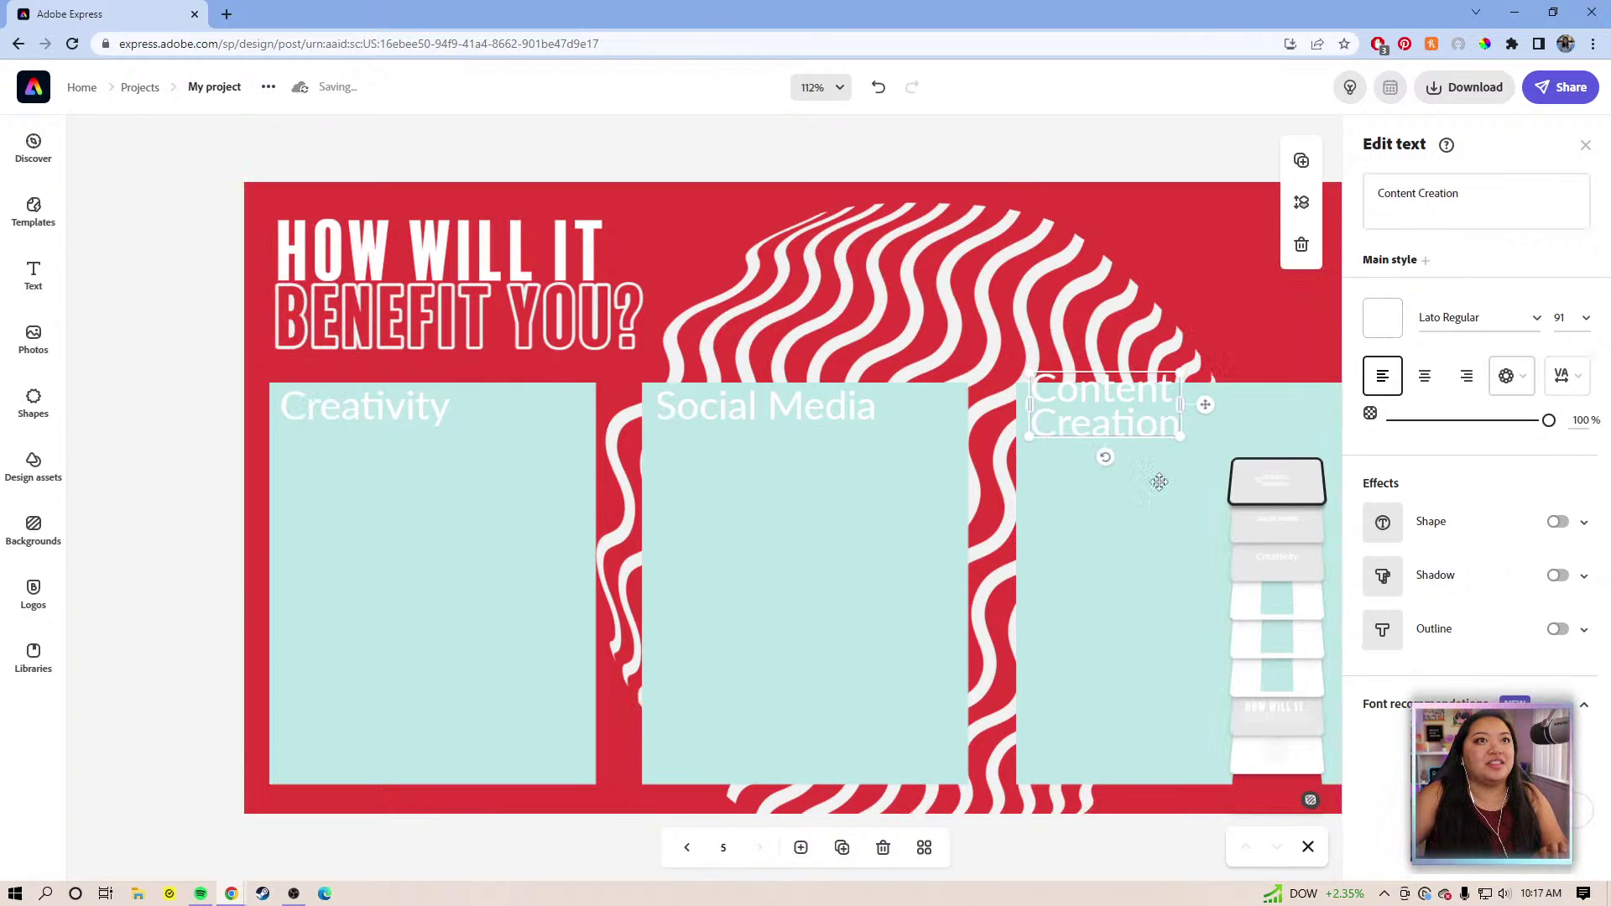
drag(1155, 565, 1004, 587)
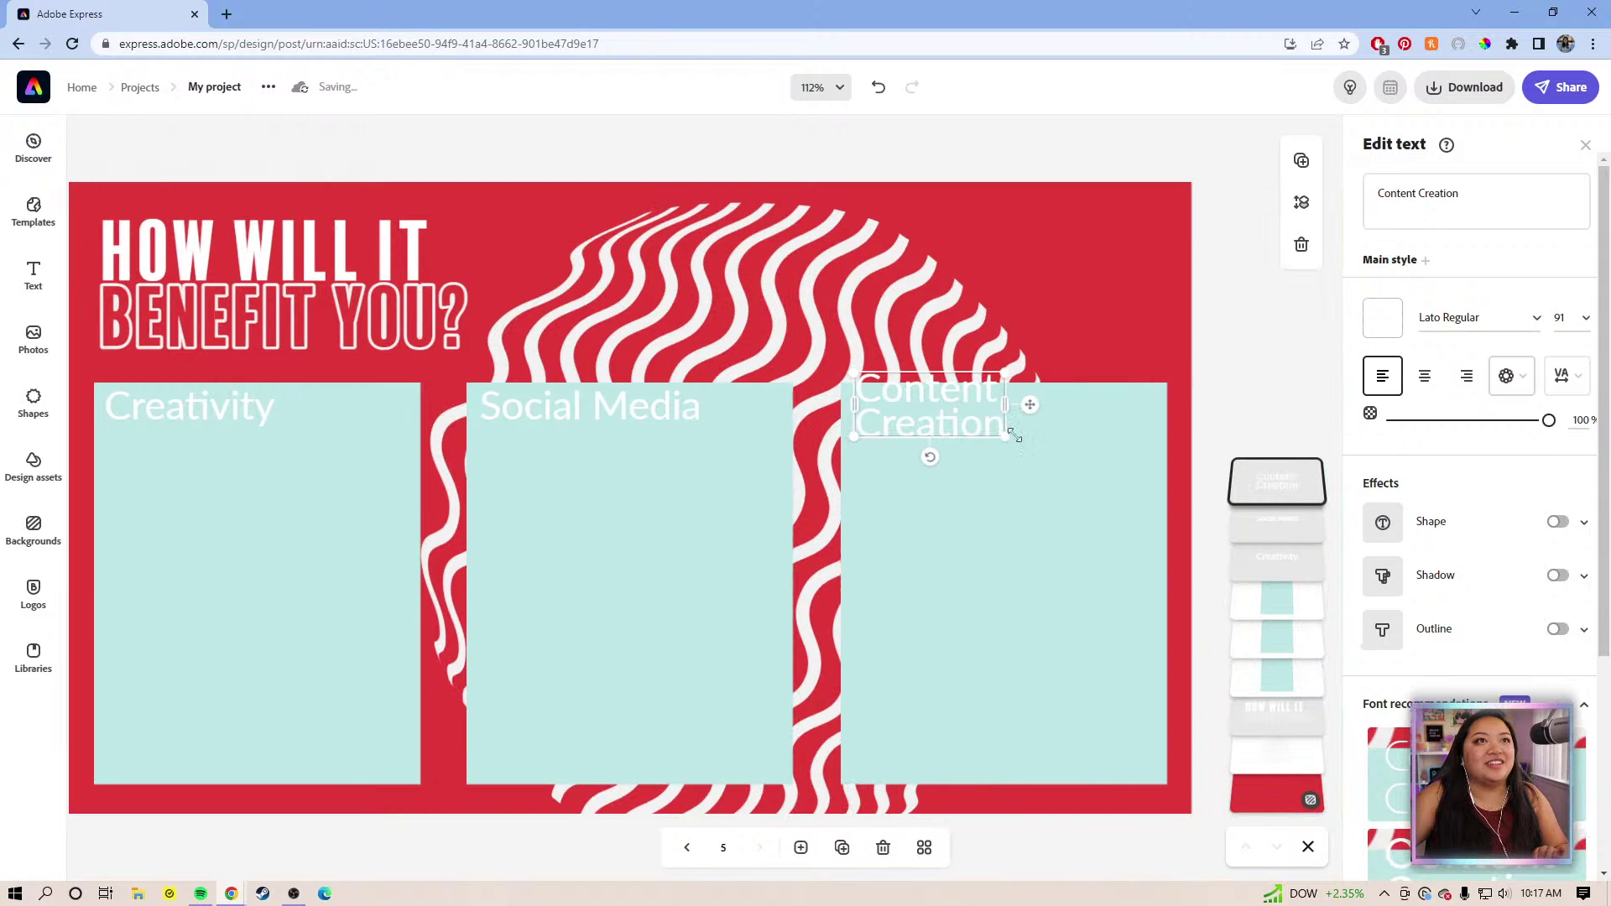
Widen the "Content Creation" label's text box so the label fits on one line
drag(1047, 402, 1186, 420)
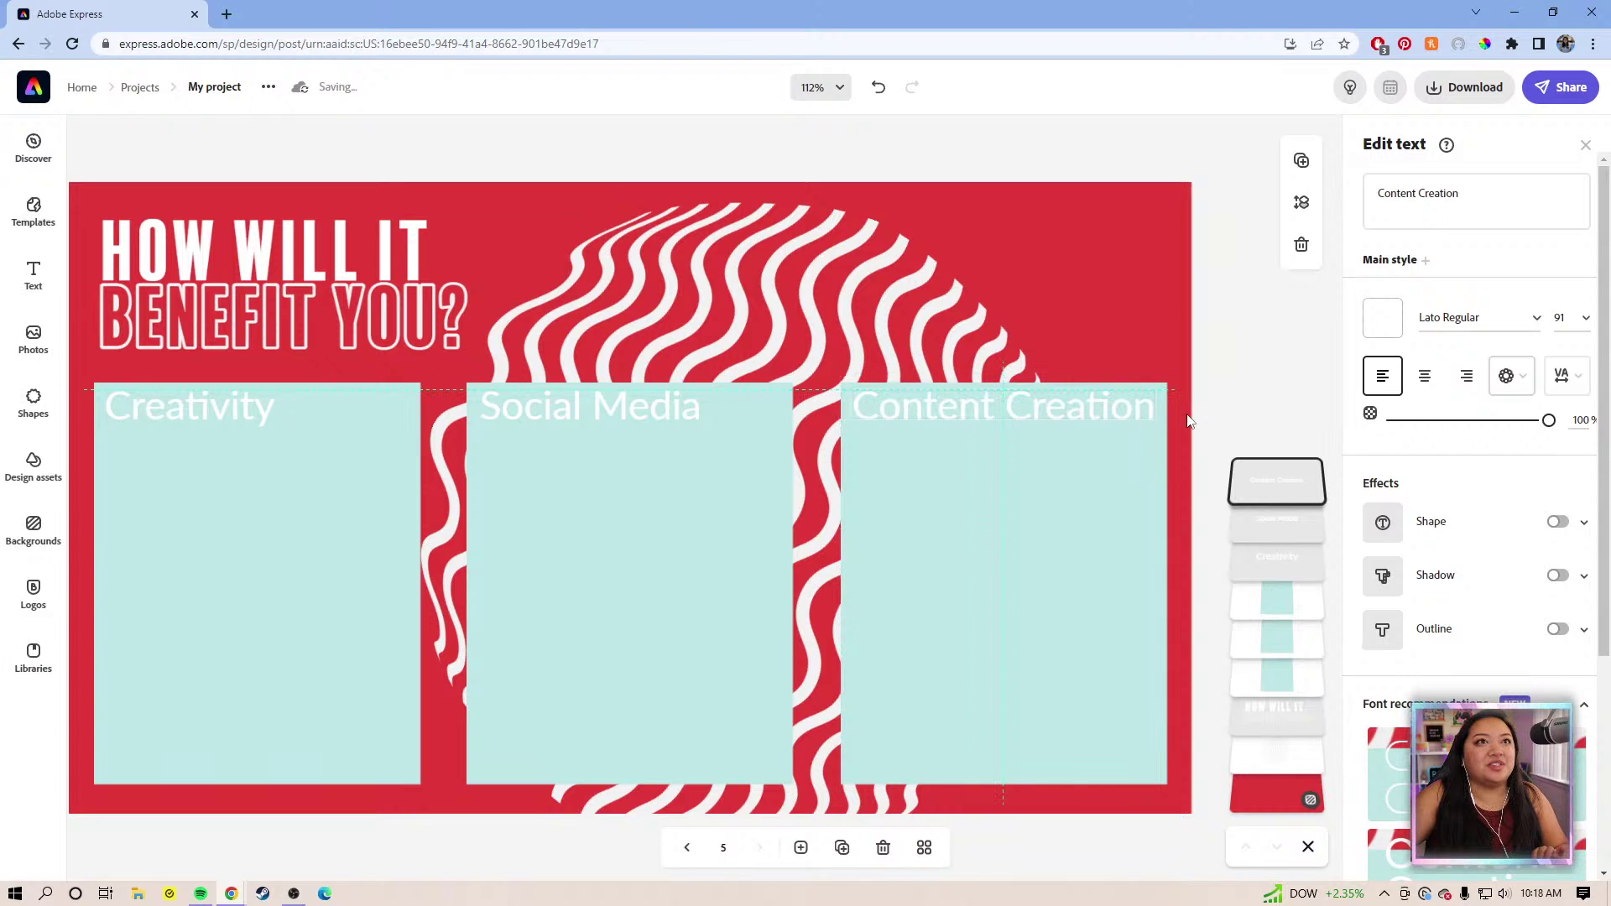
Shift the wavy line shape toward the slide's right edge and enlarge it slightly behind the rectangles
click(856, 310)
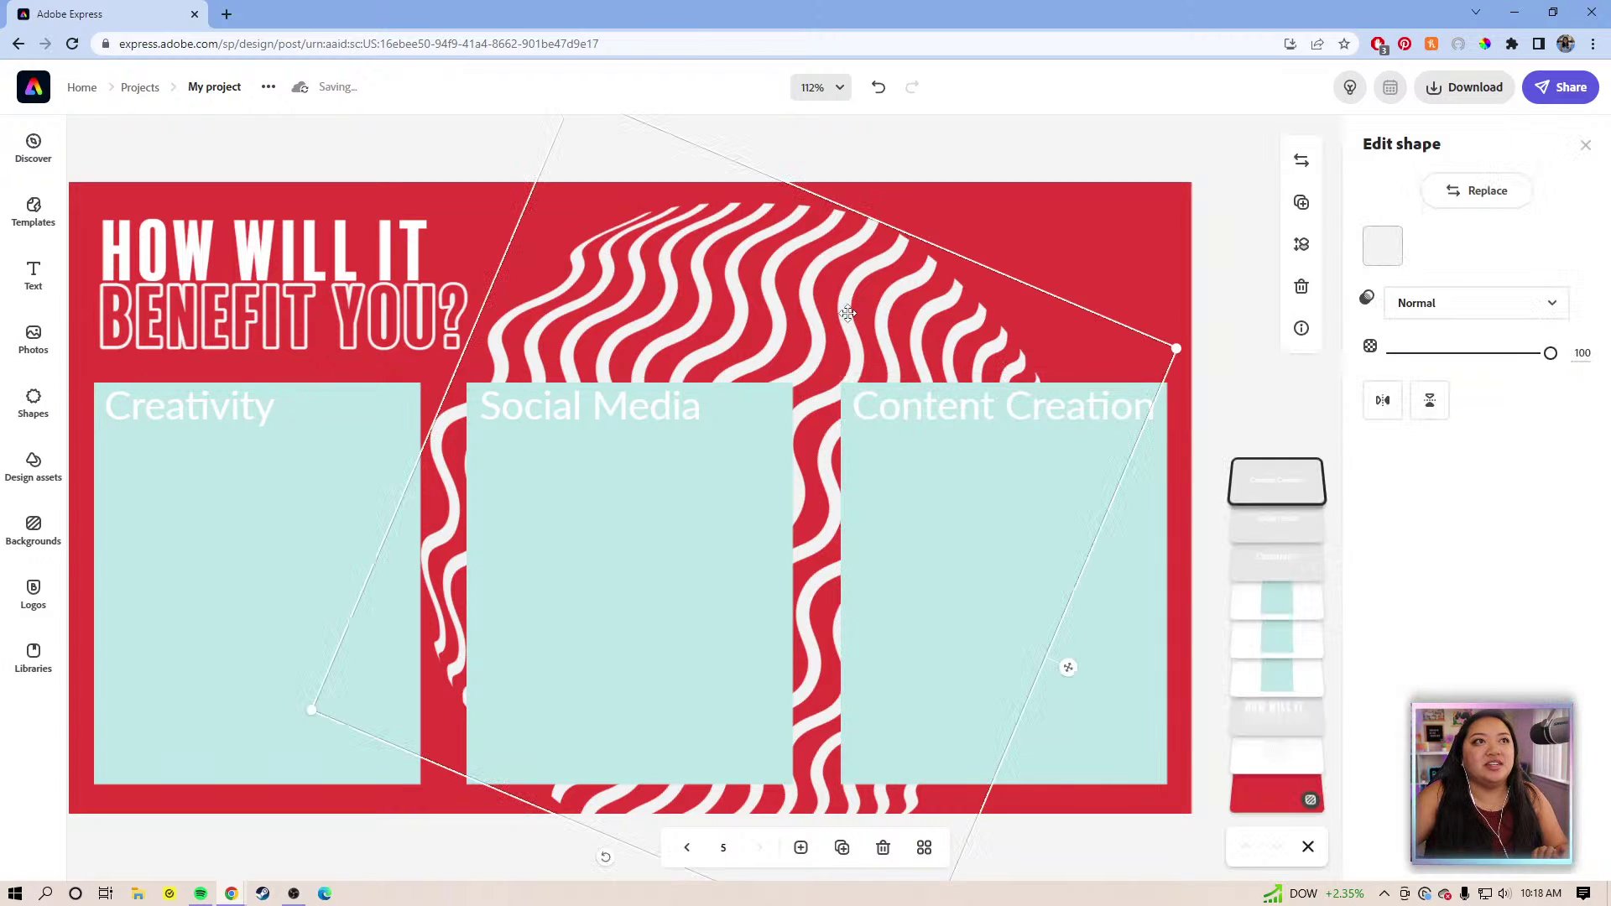
drag(856, 310, 1057, 313)
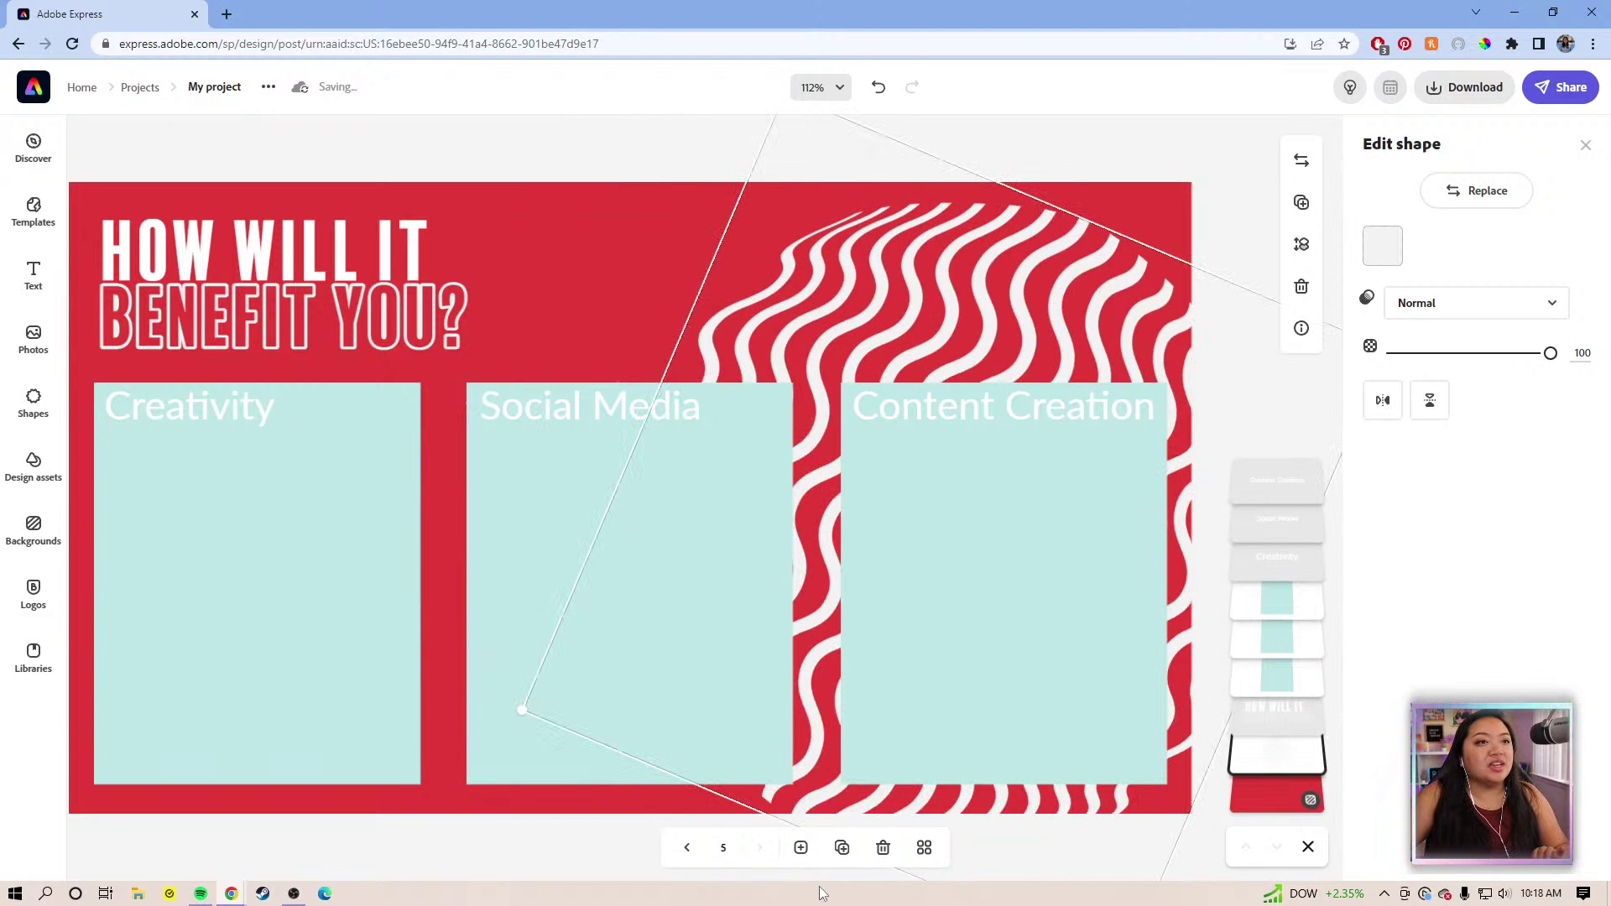
drag(429, 751, 503, 705)
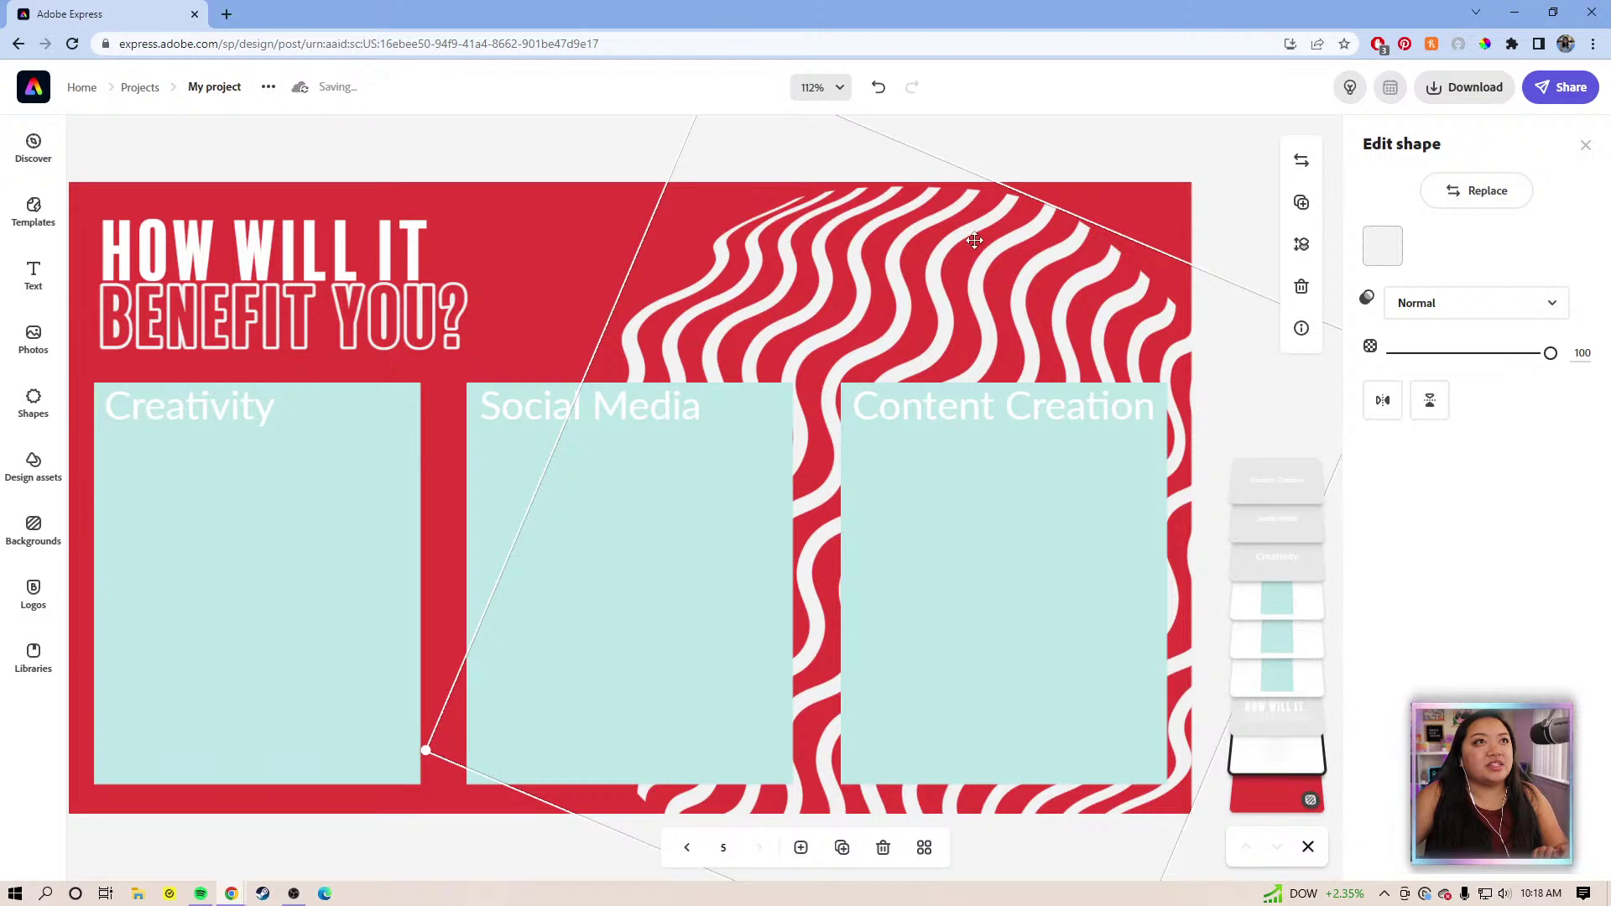
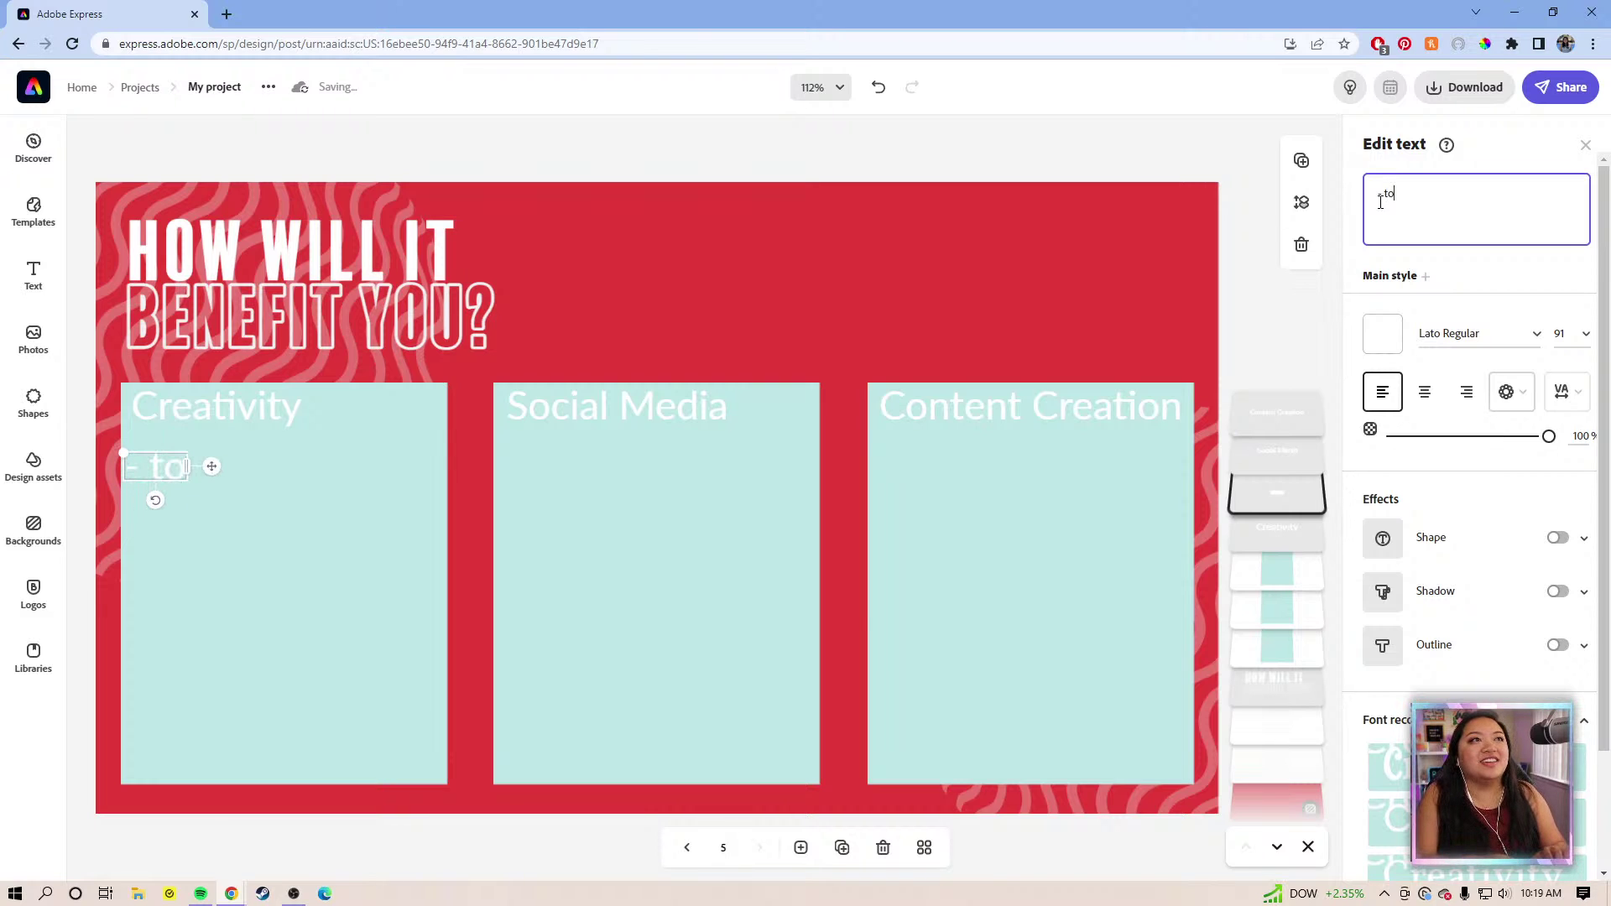
Enter "- Tons of design assets" in the text below the "Creativity" label and reduce it to size 50.8 on one line
text(- Tons of)
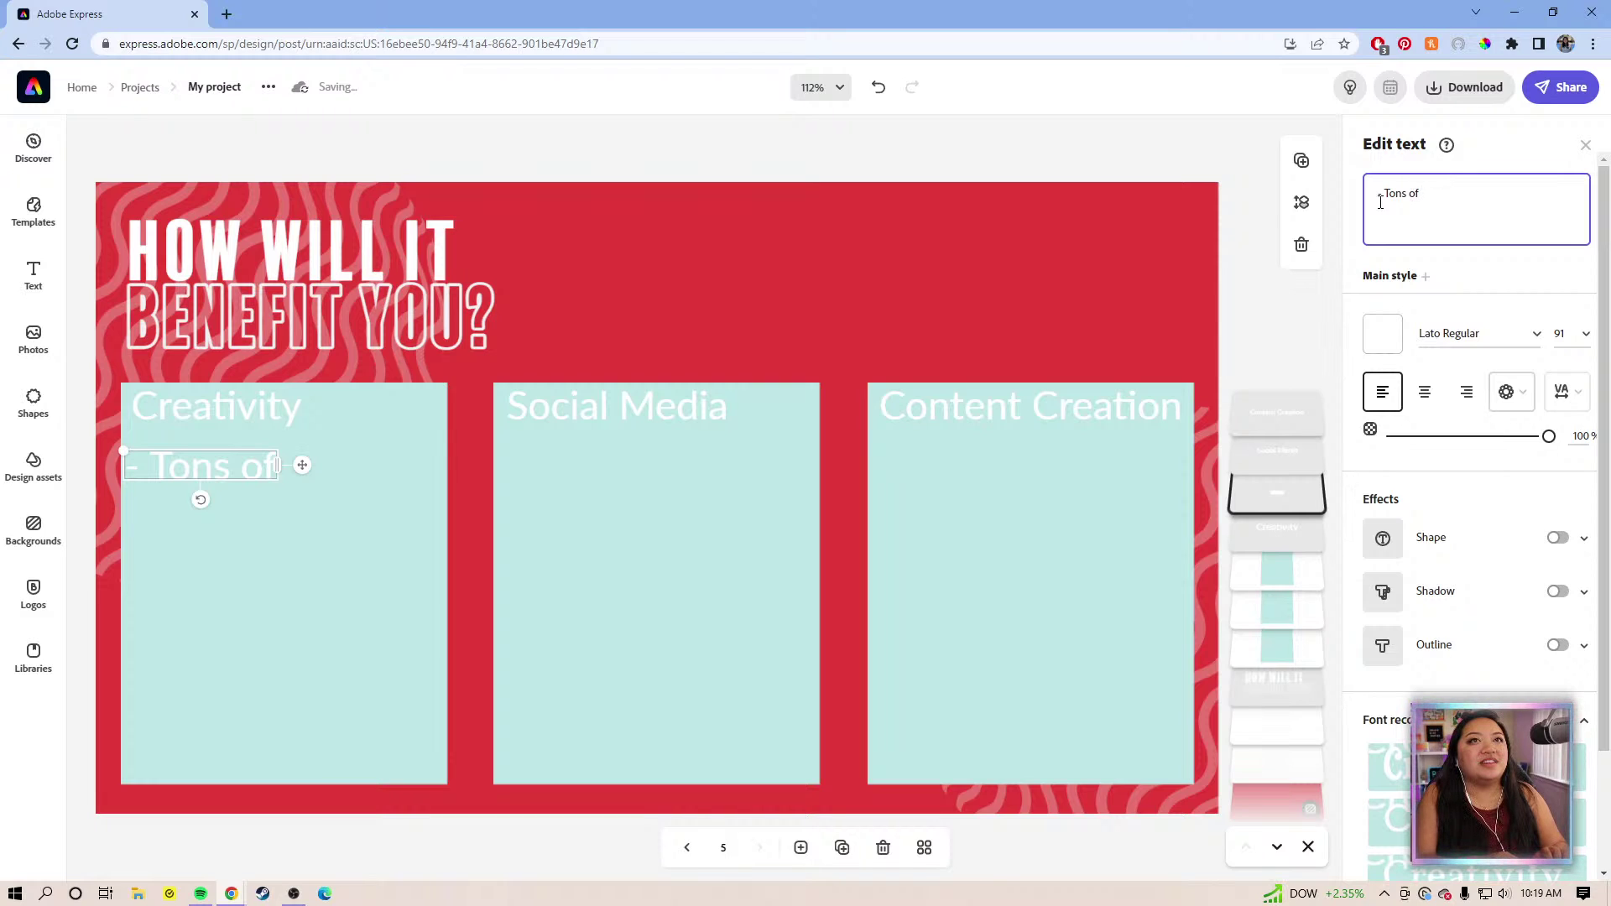
text( des)
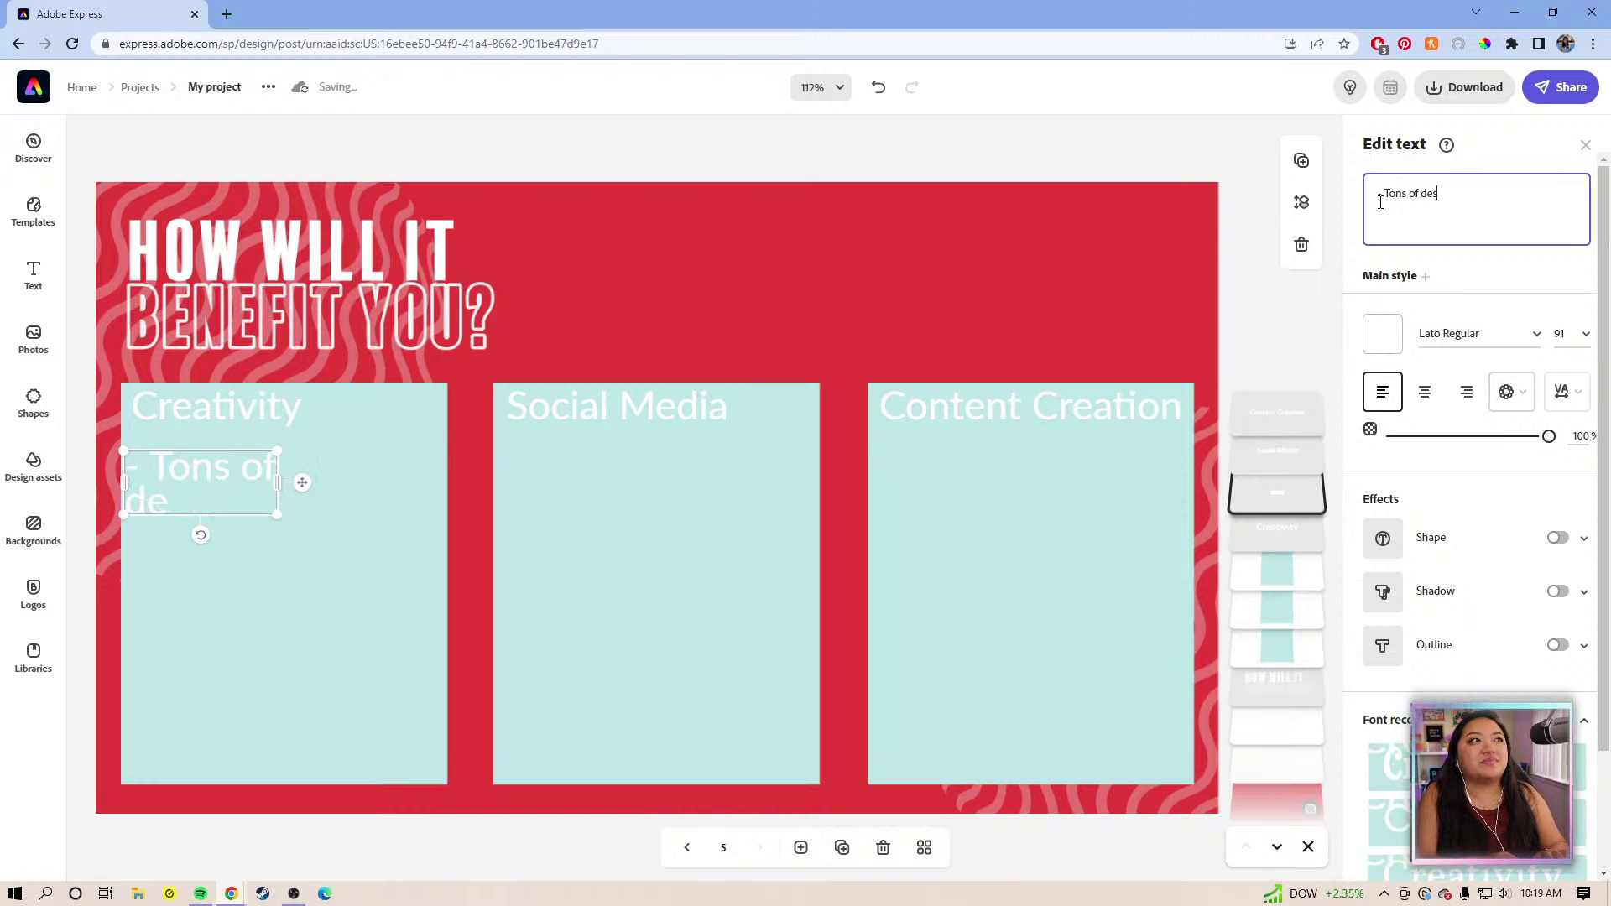
text(ign assets)
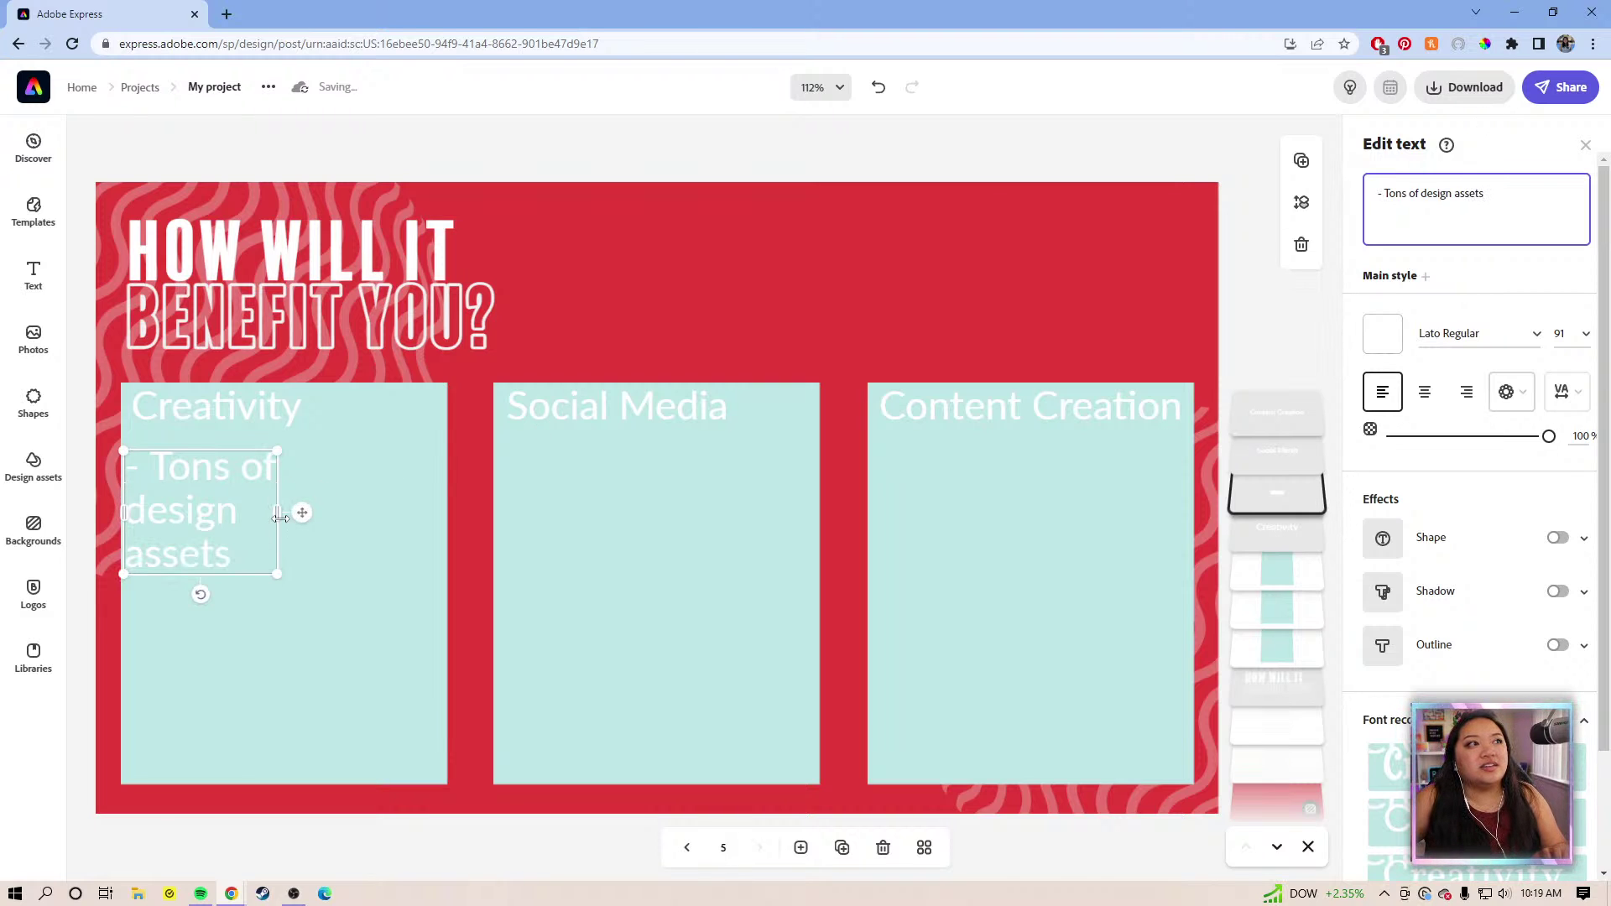
click(392, 501)
drag(467, 503, 566, 468)
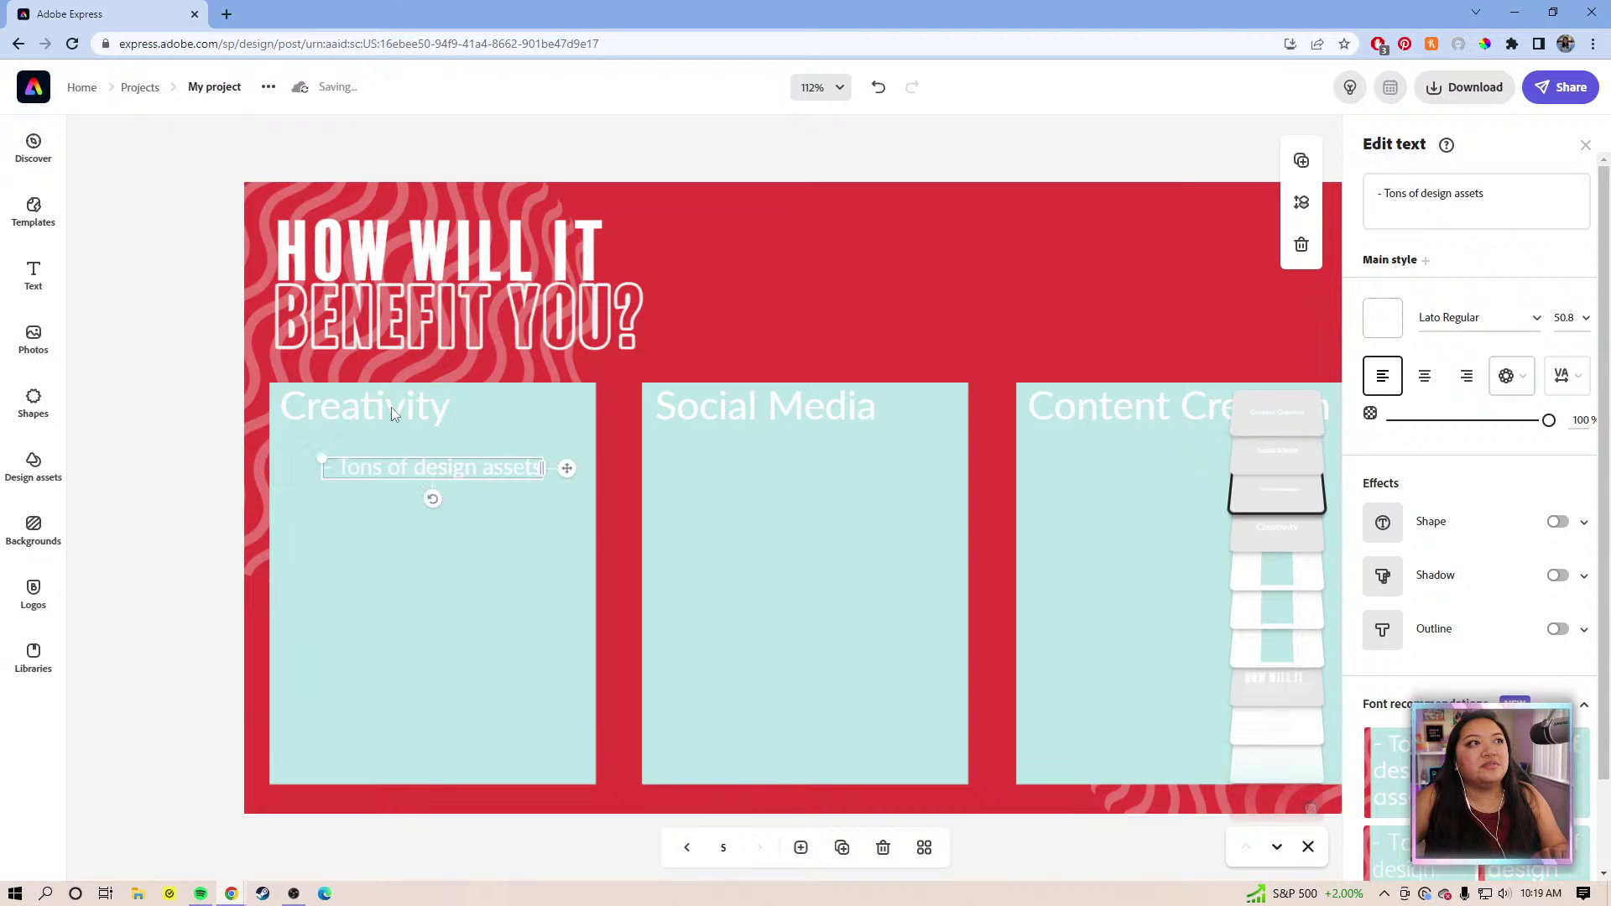
Change the "Creativity" label's text color to dark gray #4E4E4E
click(391, 406)
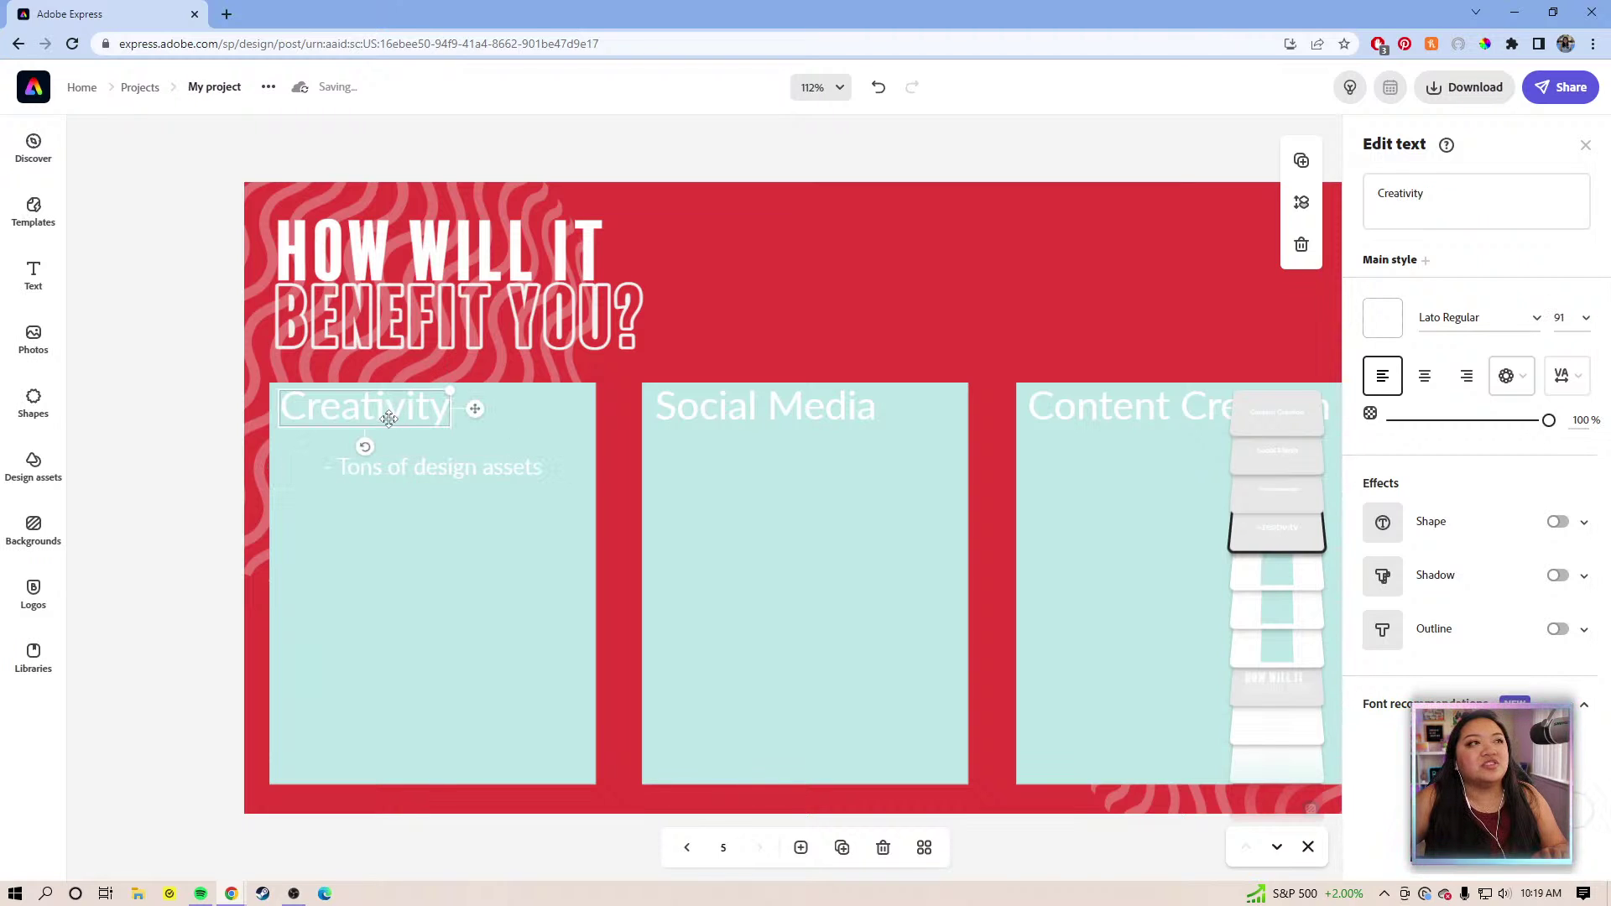
click(1382, 320)
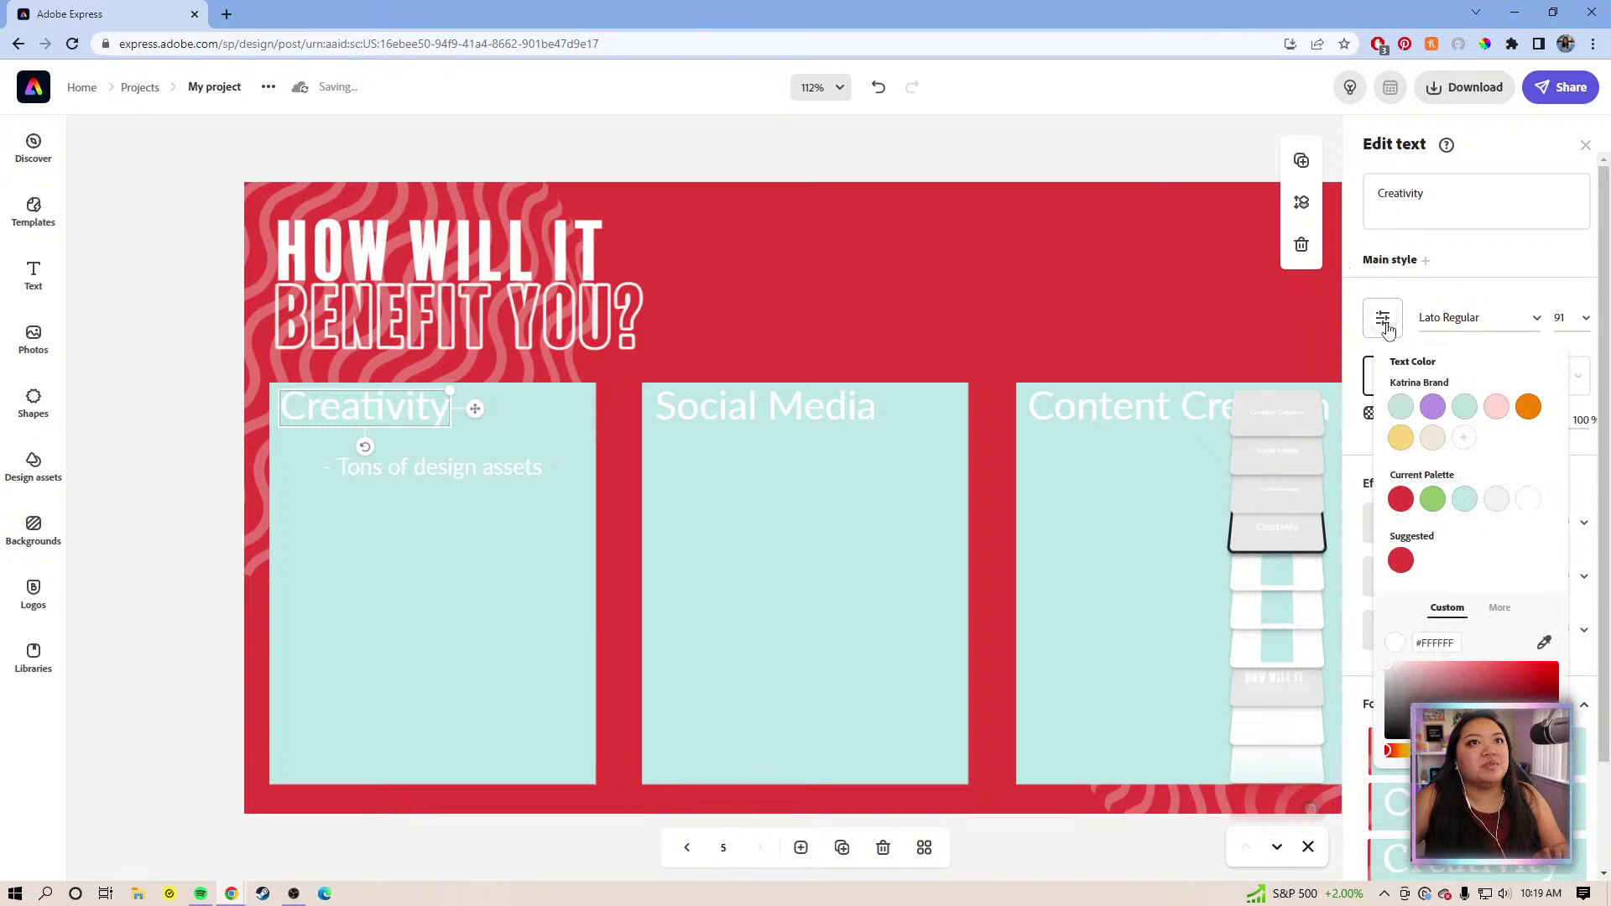
click(1388, 715)
drag(1389, 714, 1386, 720)
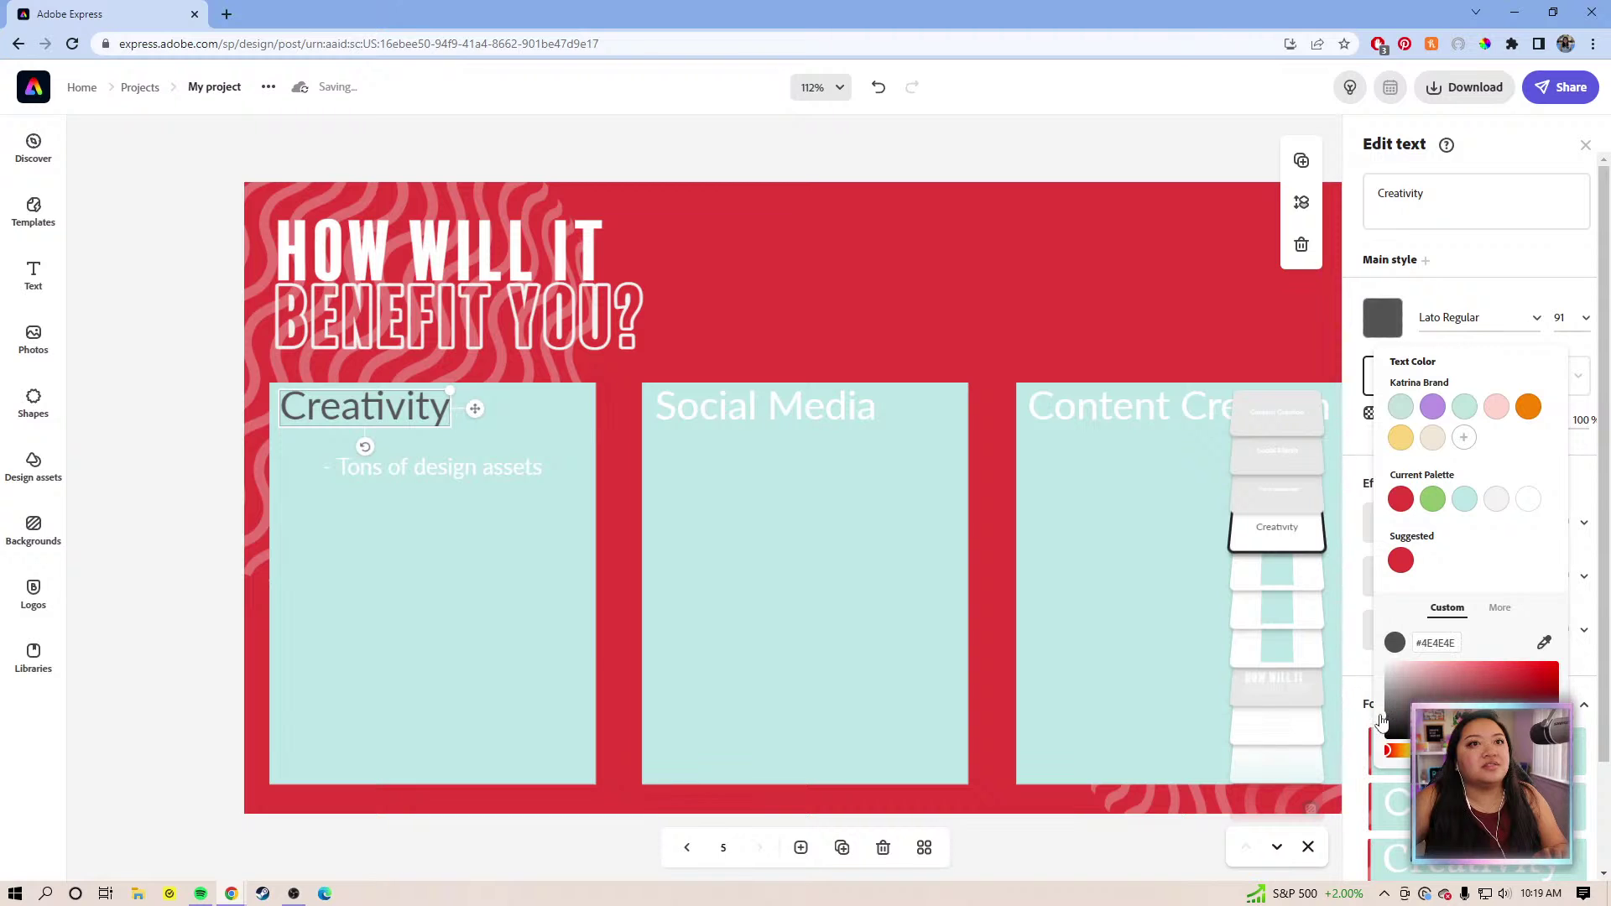
Recolor the "- Tons of design assets" text with the dark gray #4E4E4E from the current palette
click(491, 482)
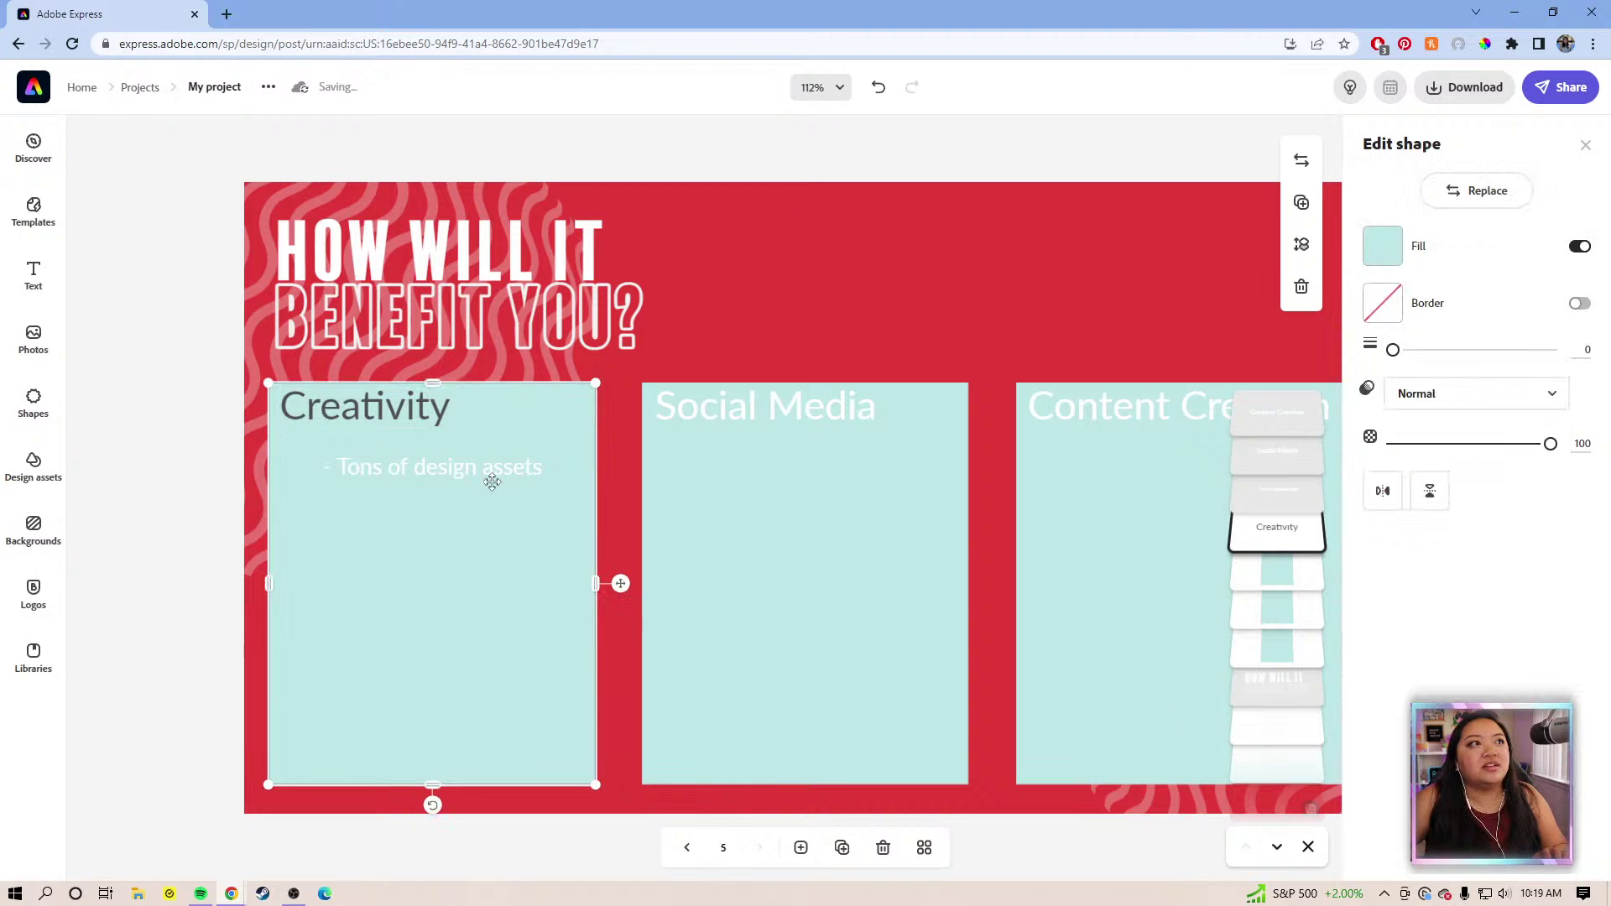
click(491, 480)
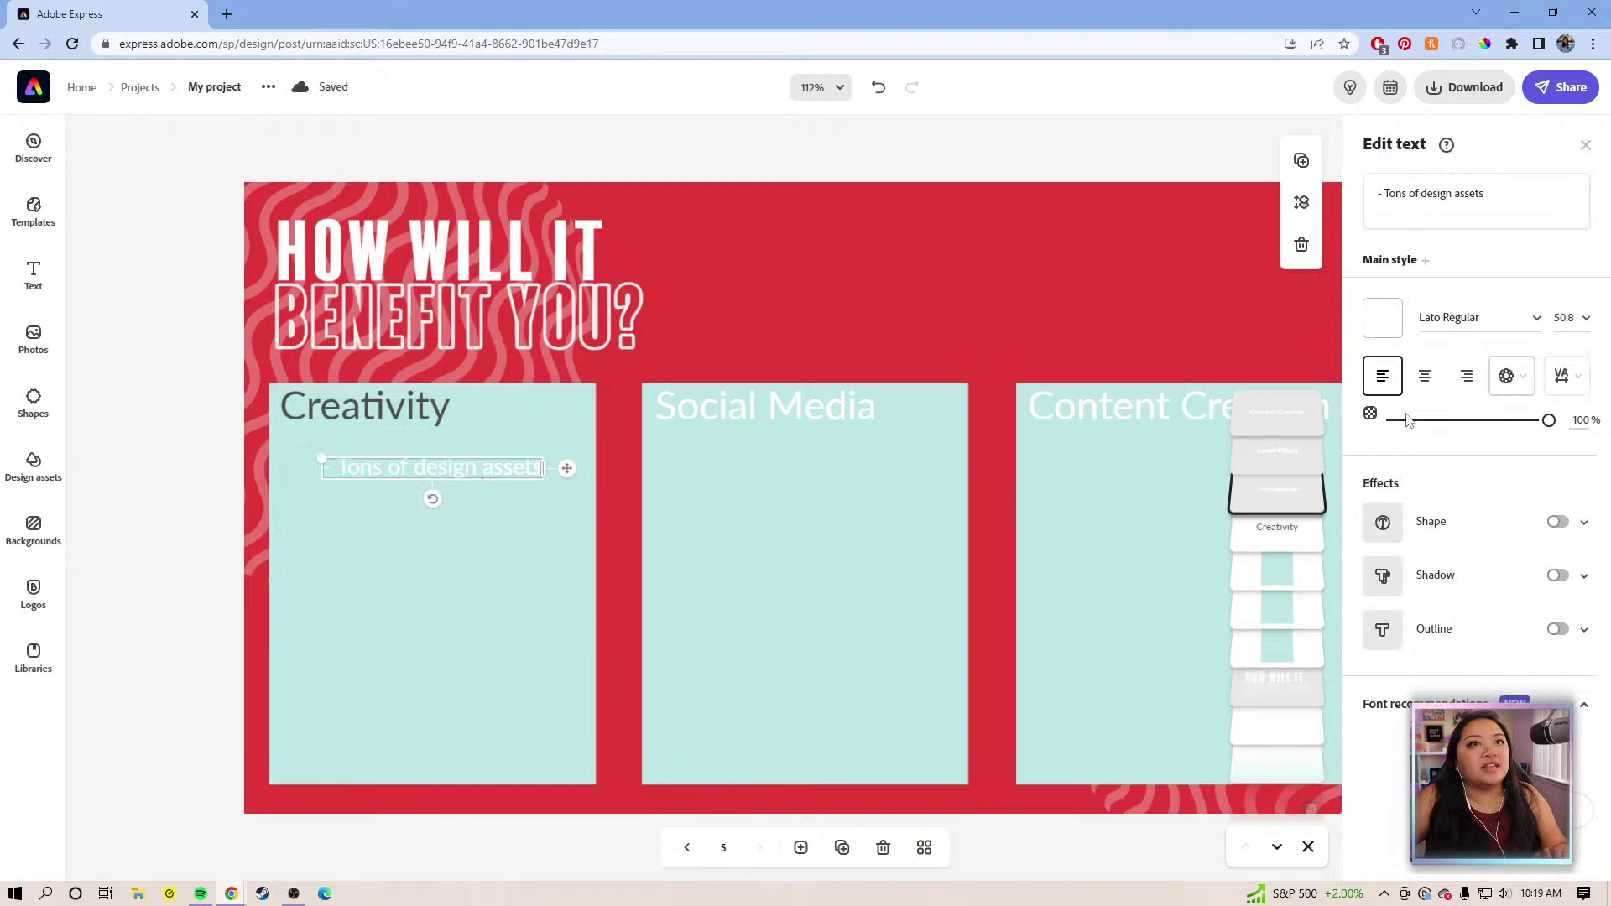
click(1382, 318)
click(1399, 501)
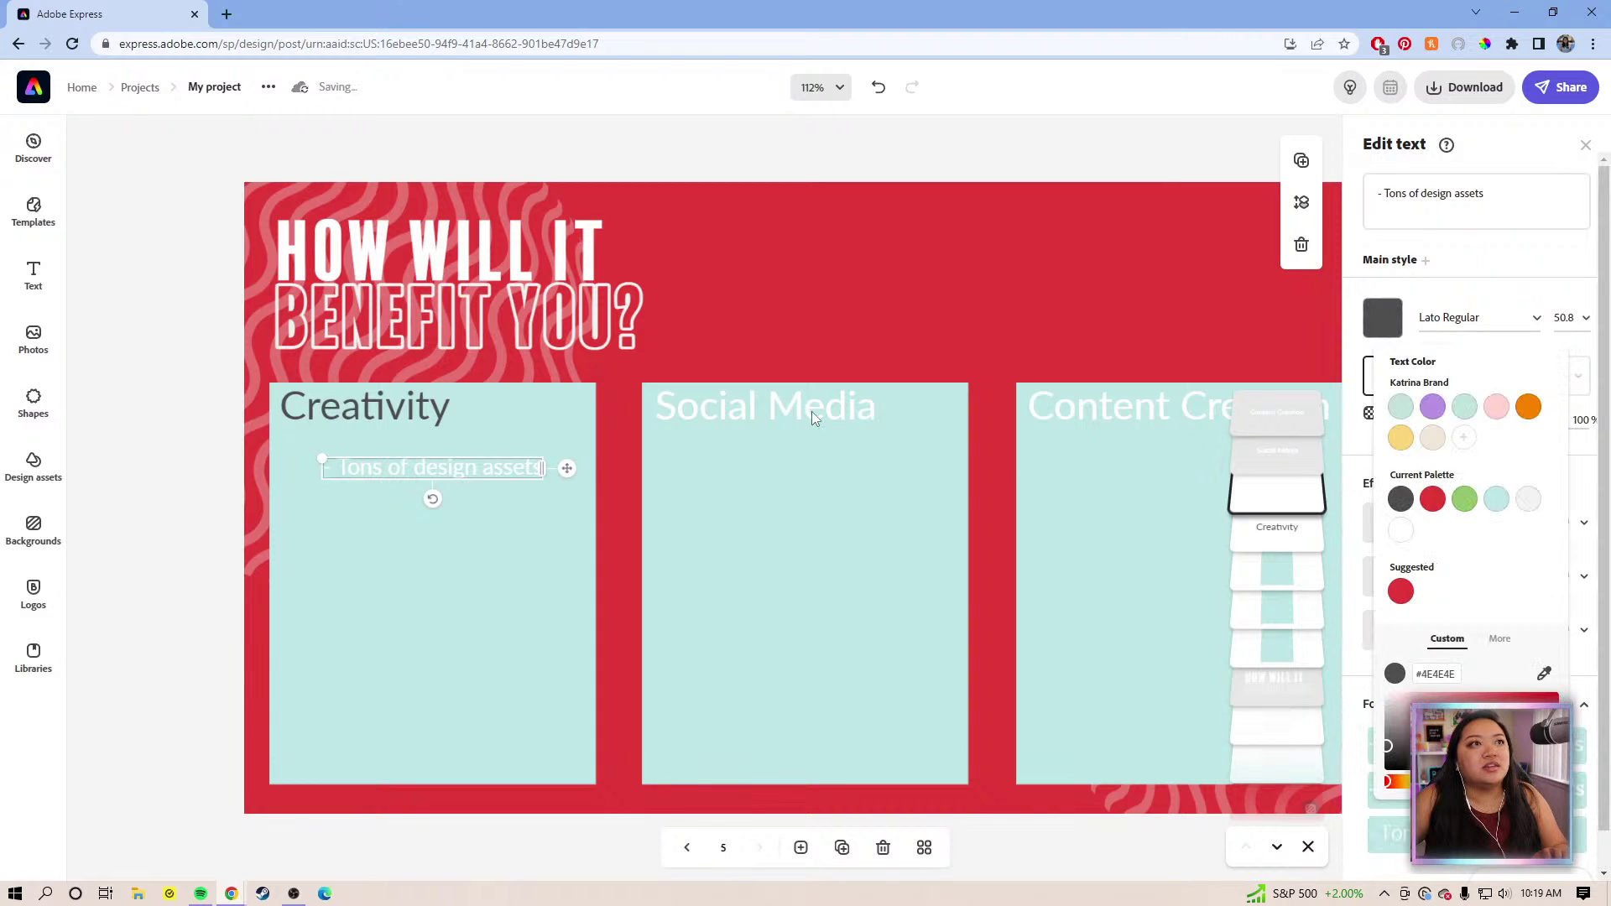
Apply the dark gray #4E4E4E text color to the "Social Media" and "Content Creation" labels
click(821, 415)
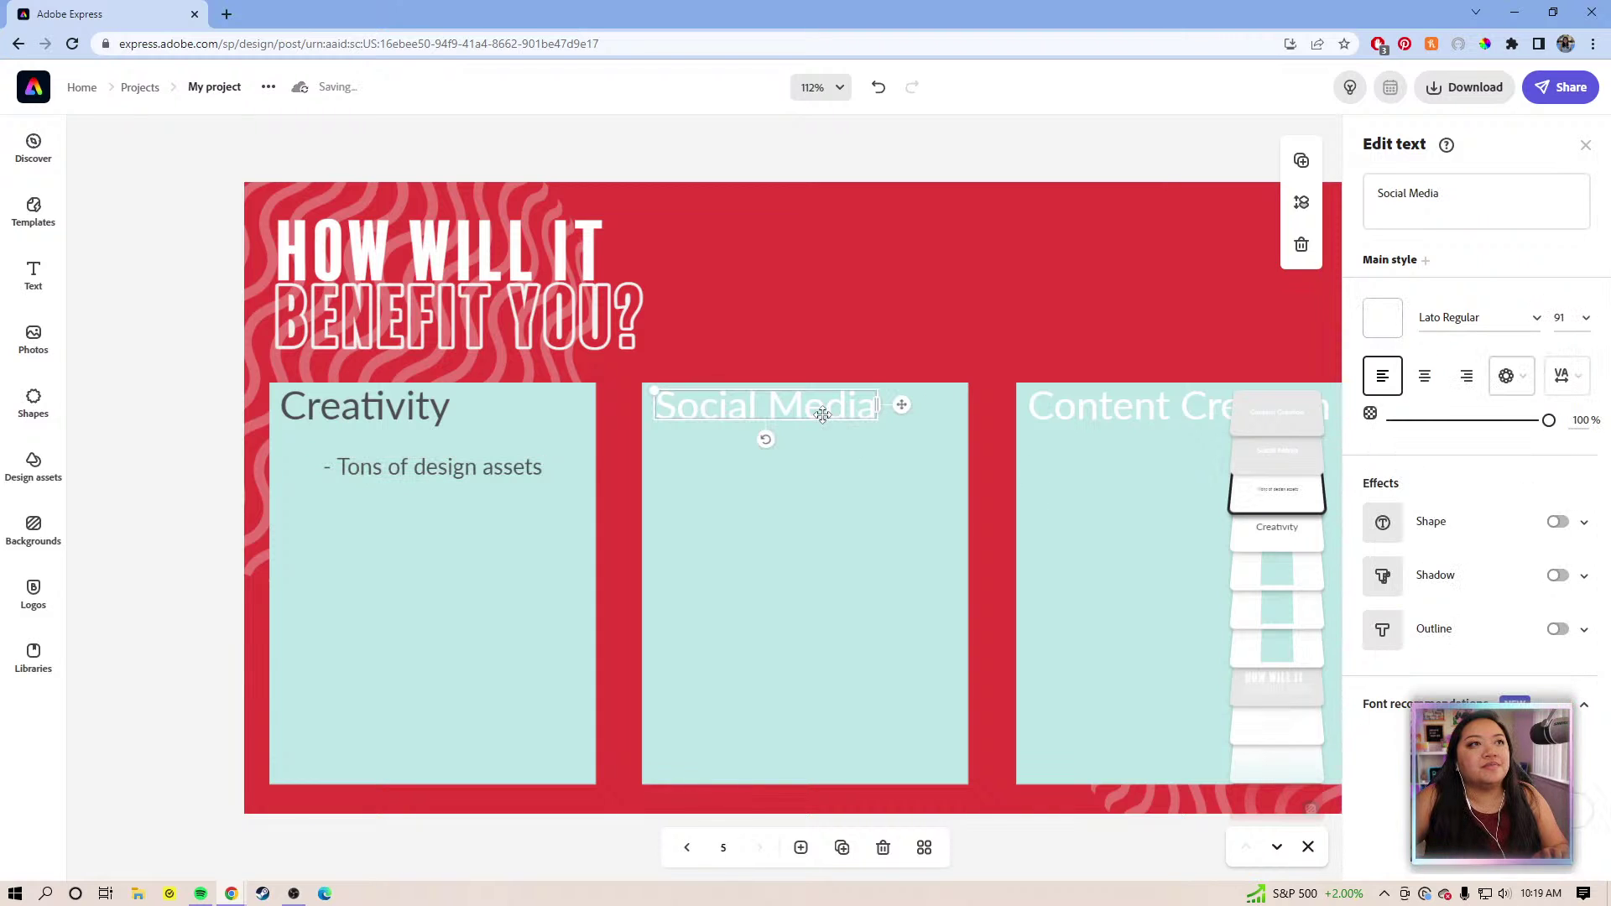
click(1382, 317)
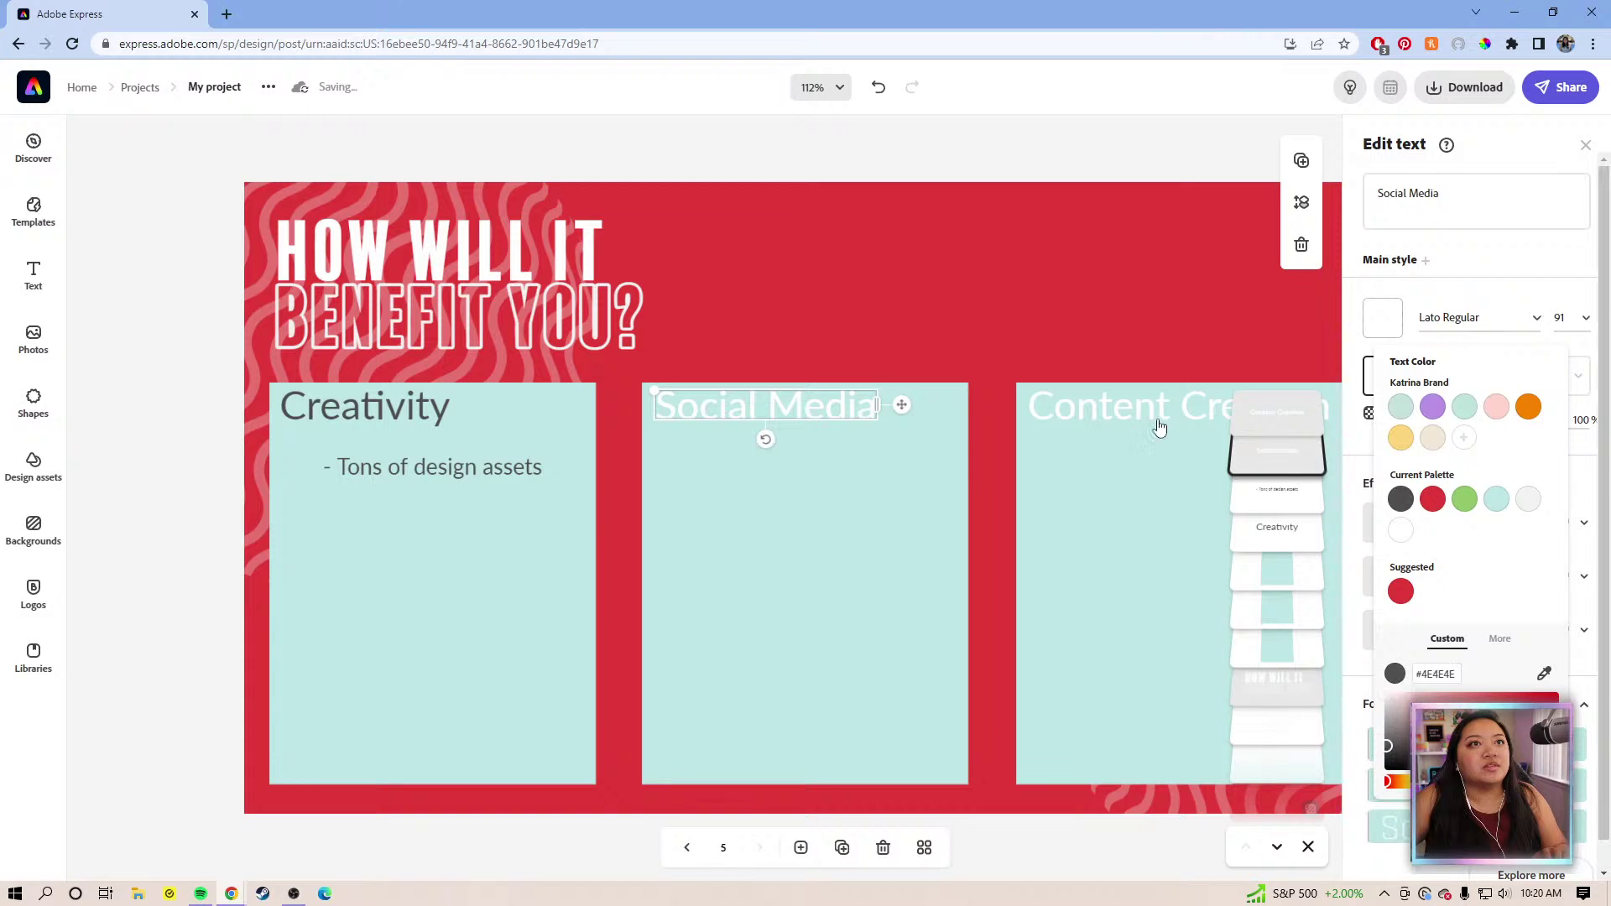
click(1401, 500)
click(1084, 404)
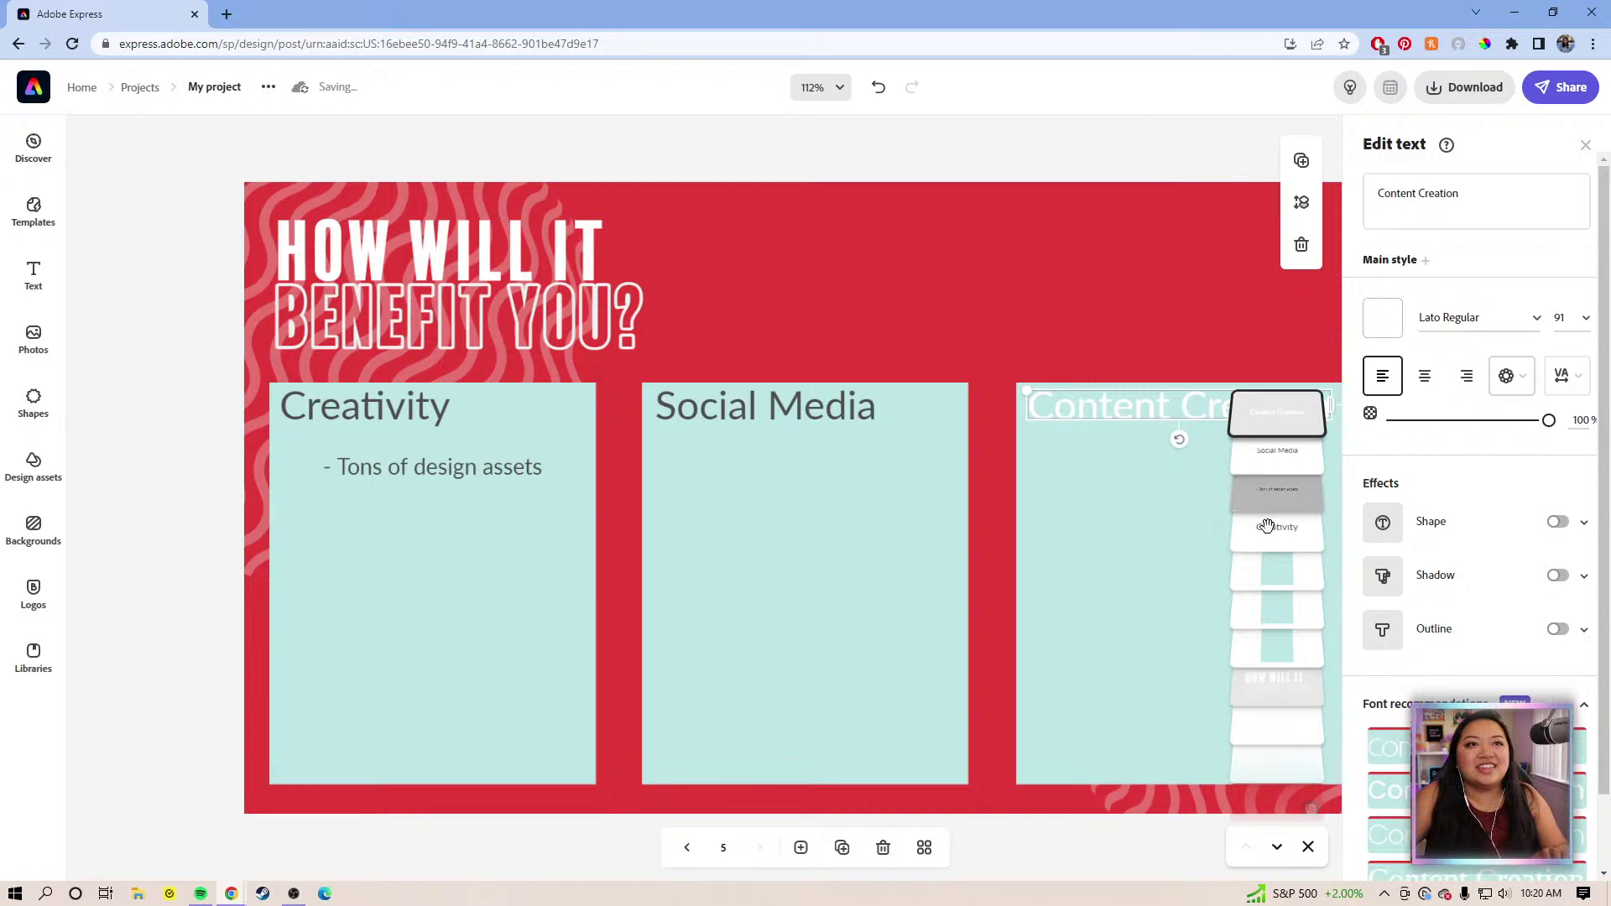
click(1385, 323)
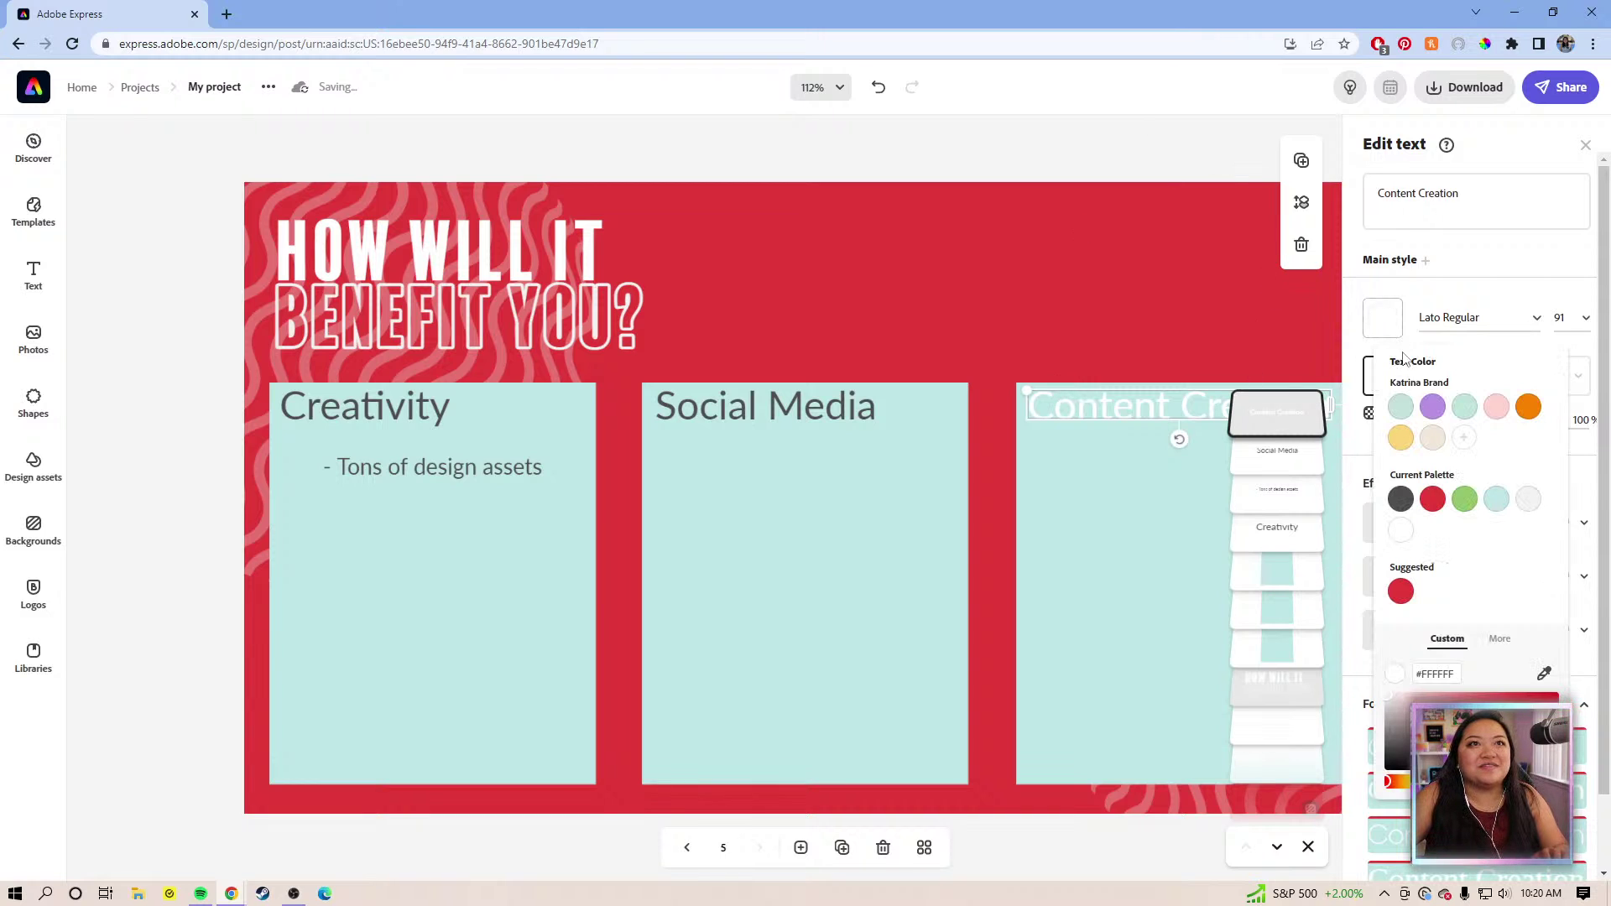
click(1400, 500)
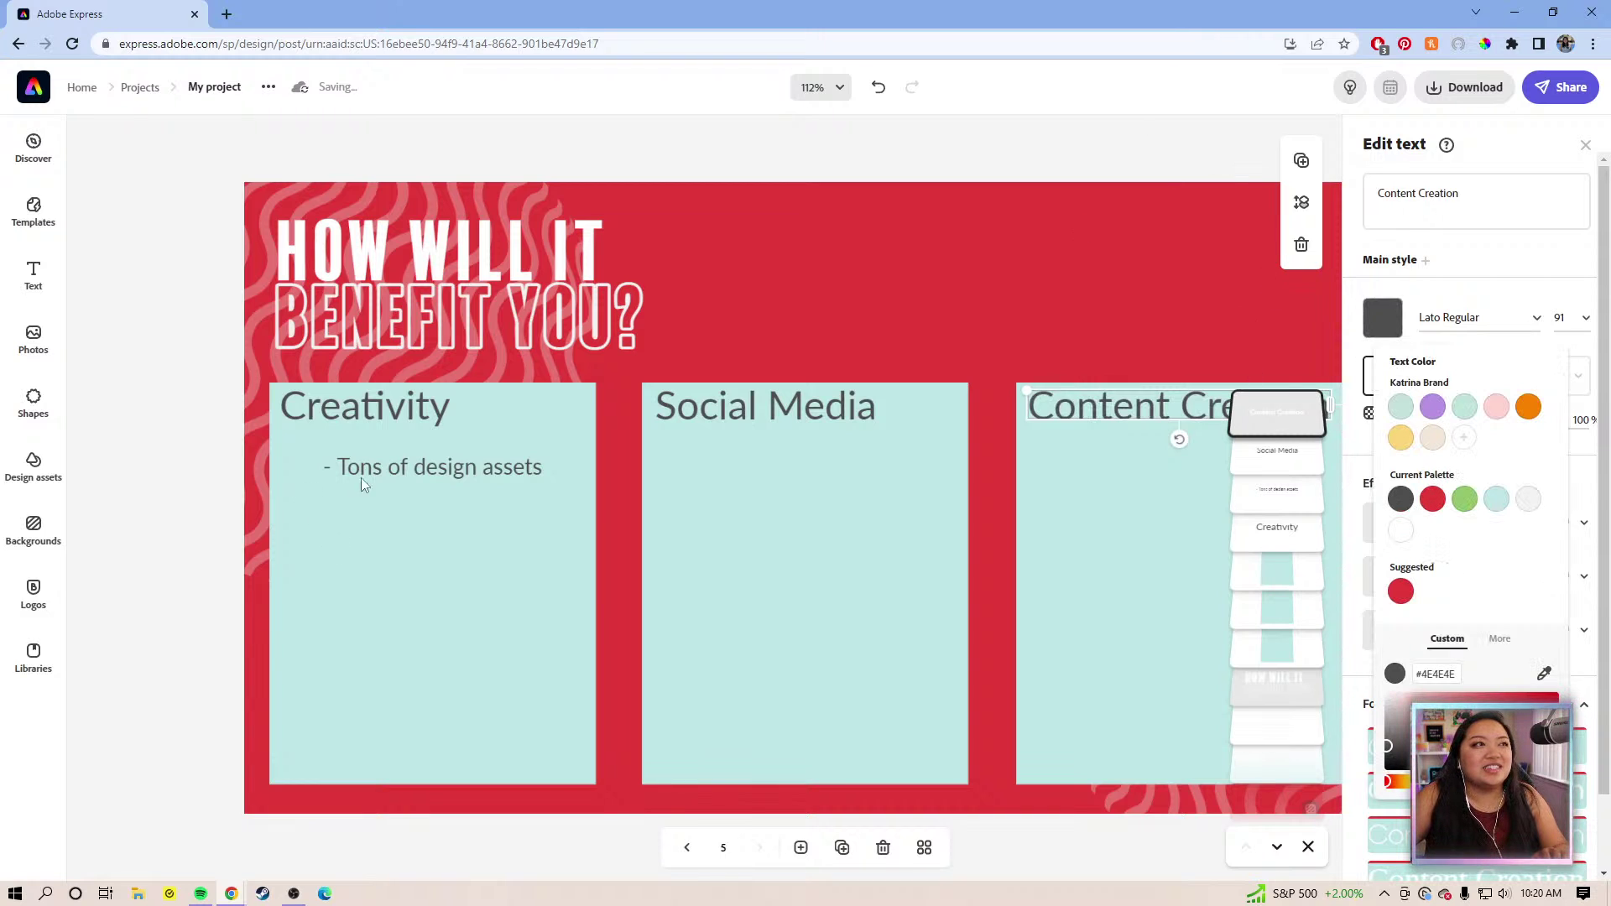
Center the bullet text in the Creativity box and add a second line reading "- Templates to kick off your creativity"
click(415, 471)
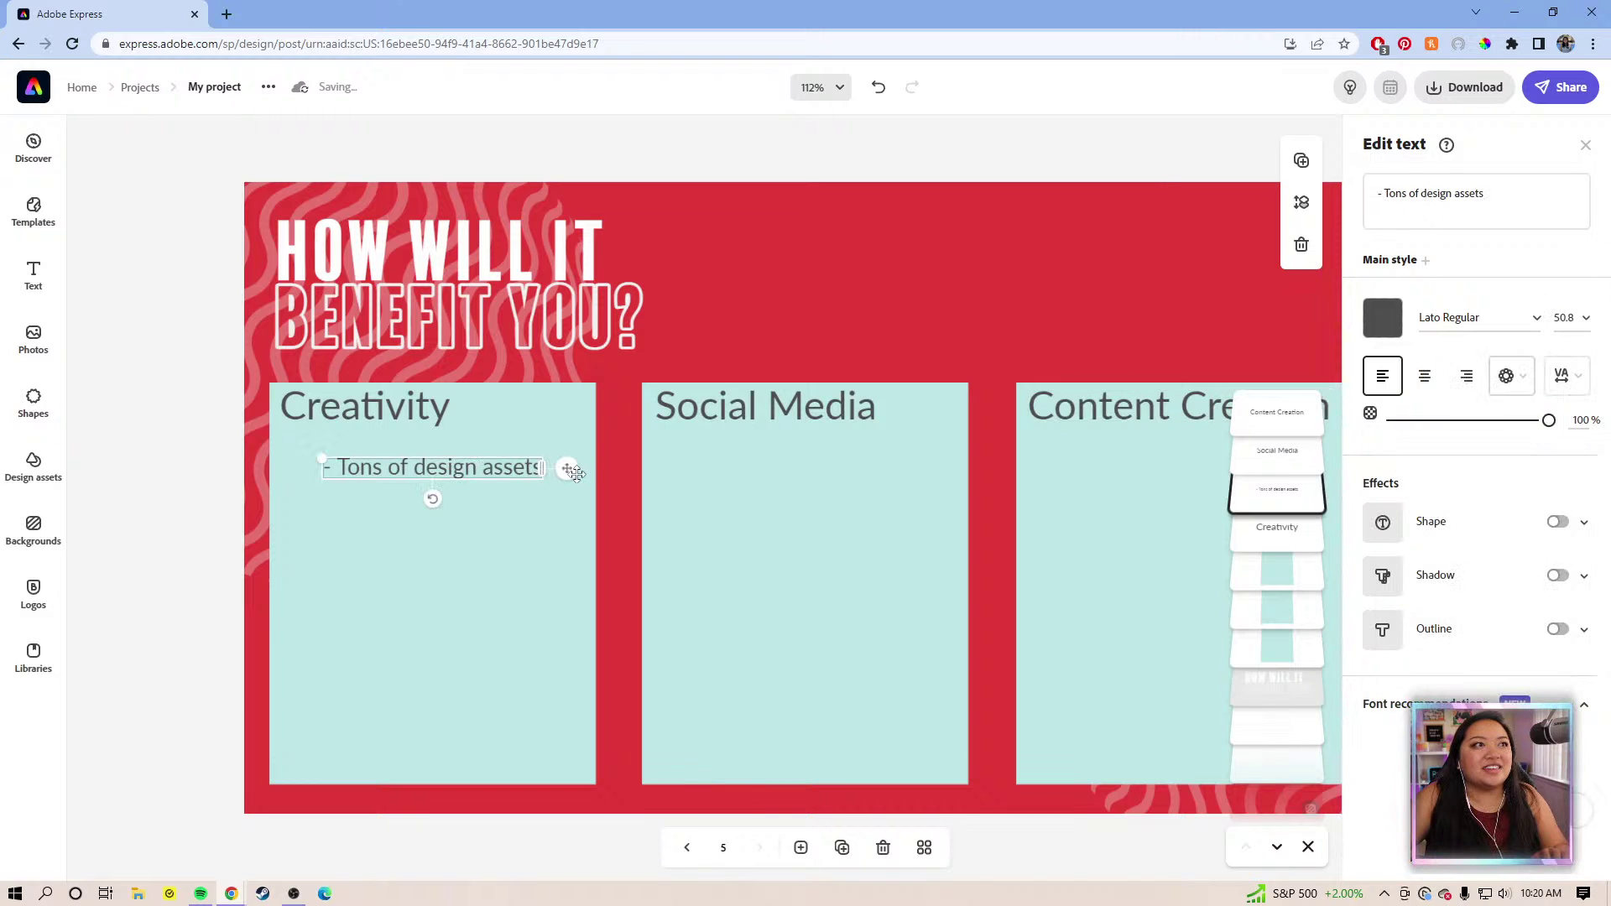
drag(573, 469, 576, 465)
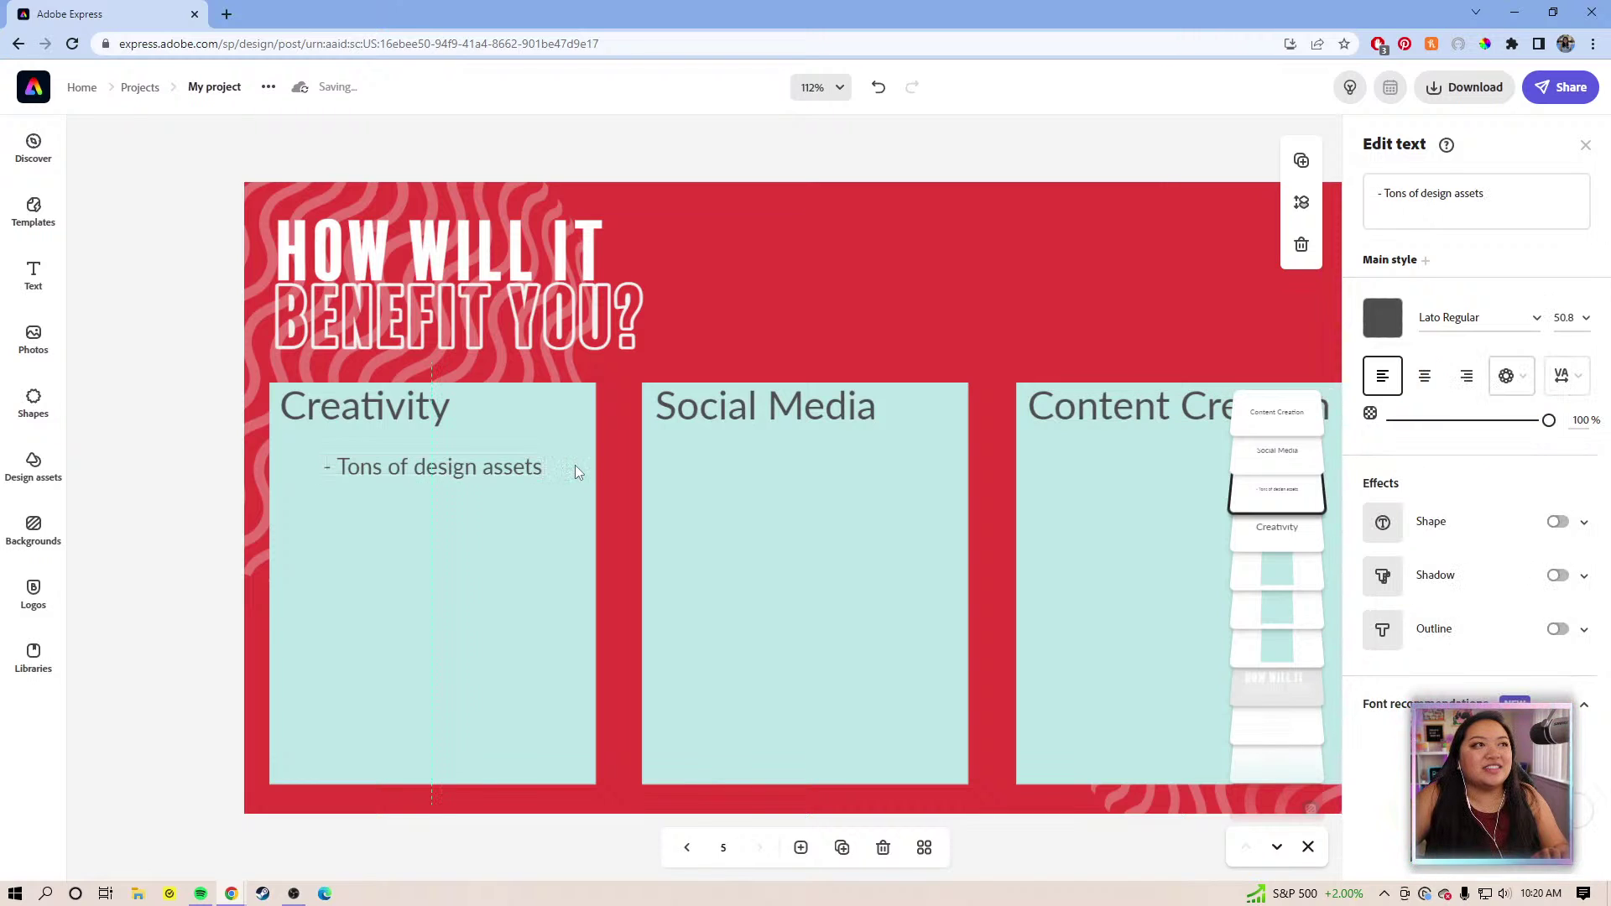
click(1561, 187)
key(Return)
text(-)
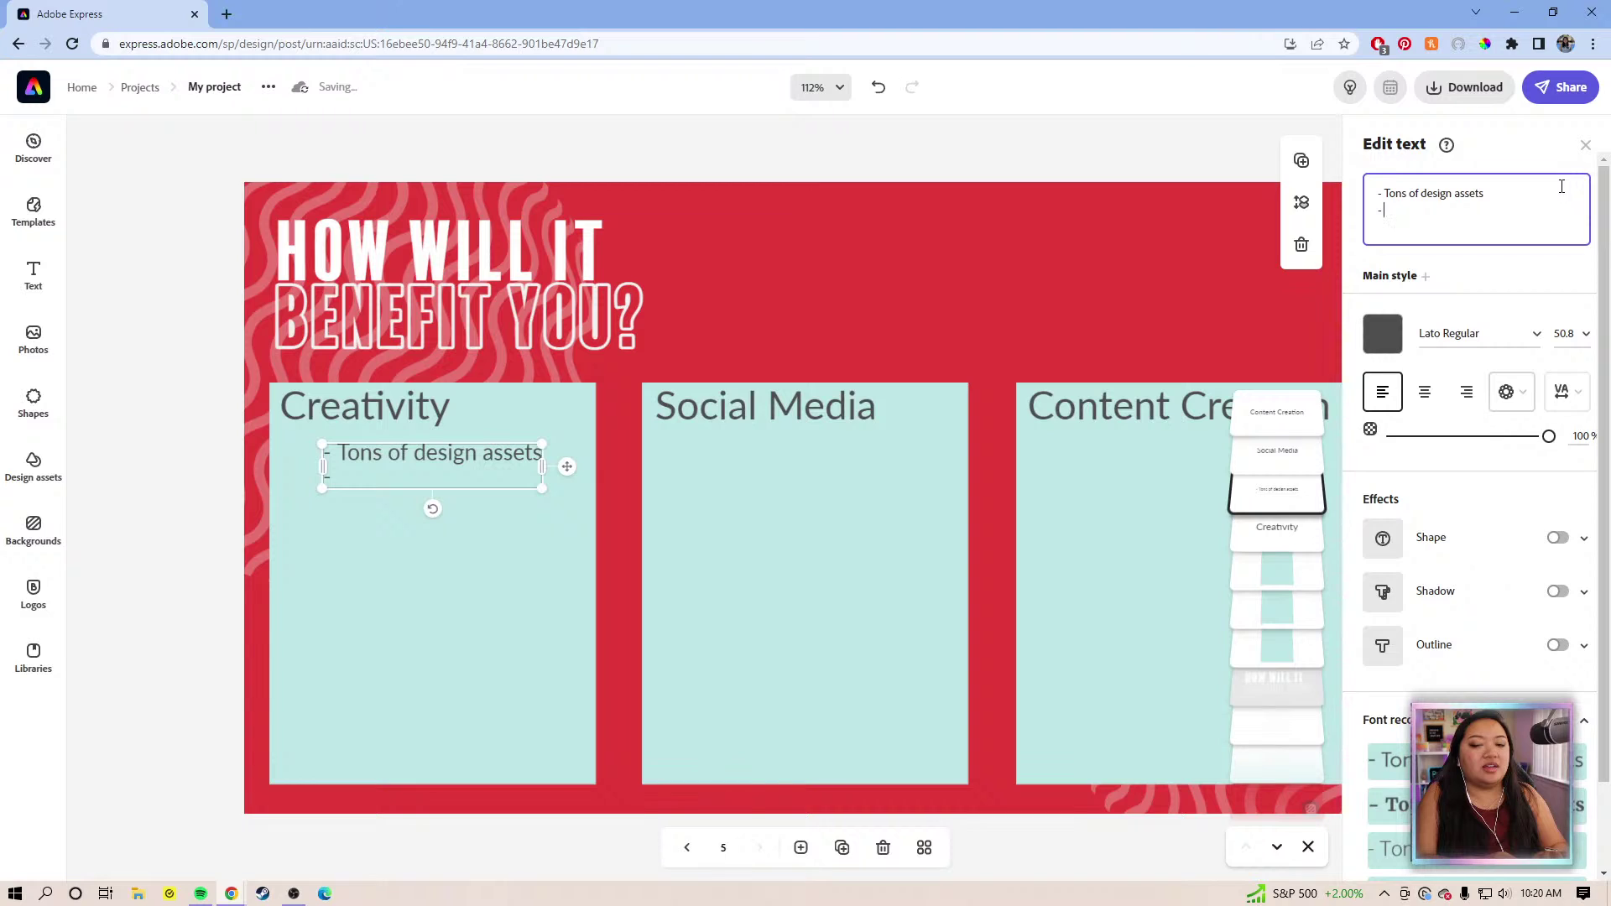
text( Templates)
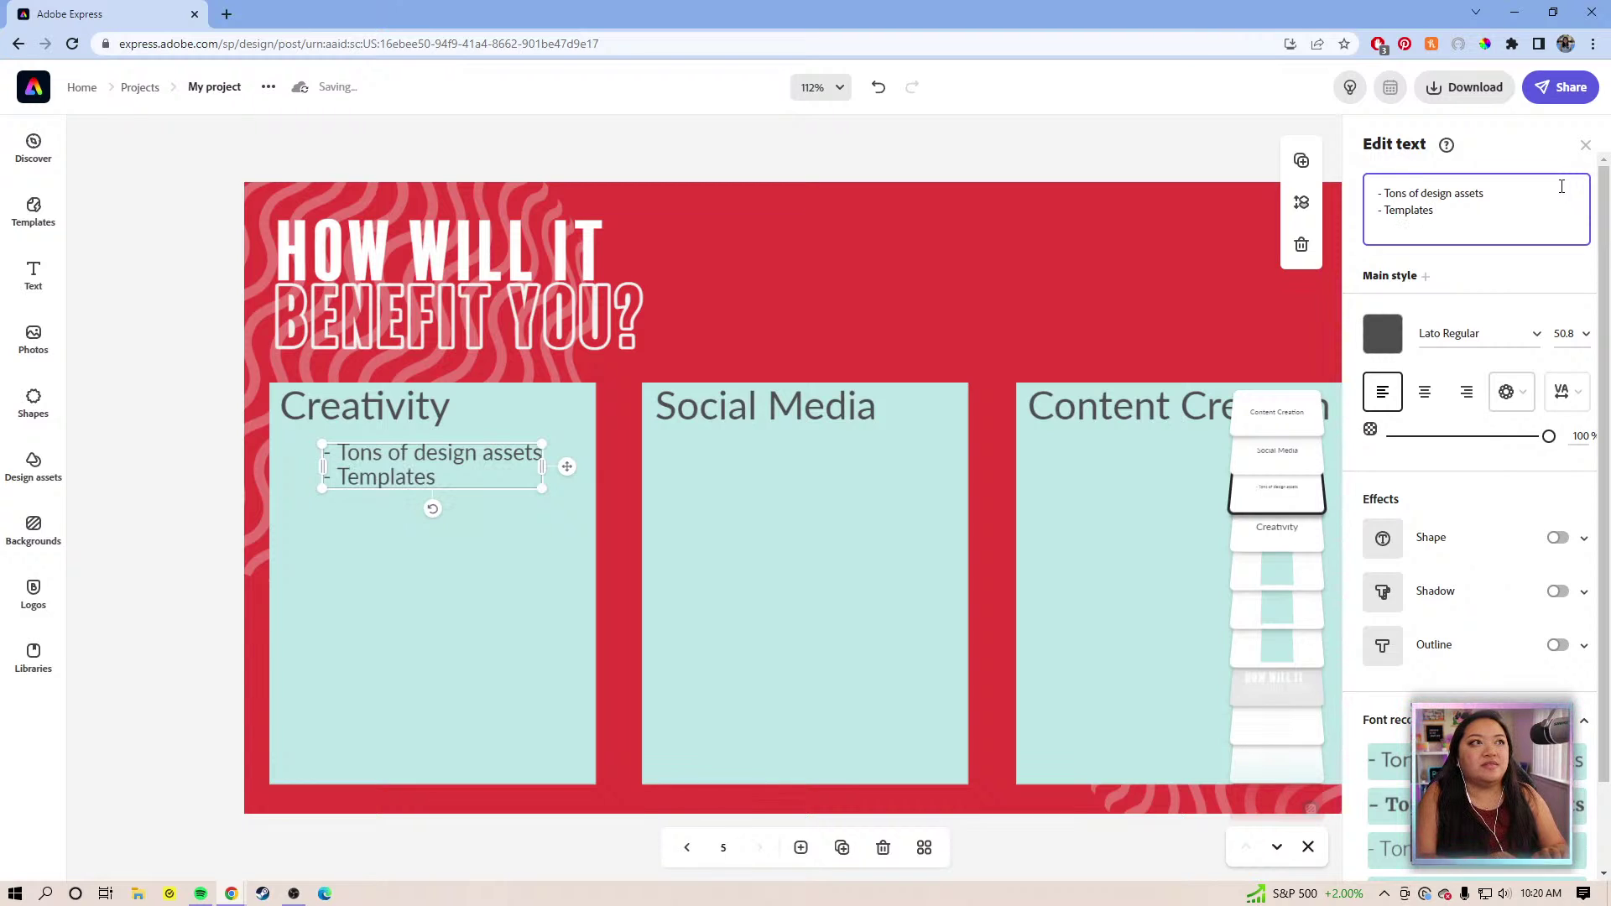
text( to)
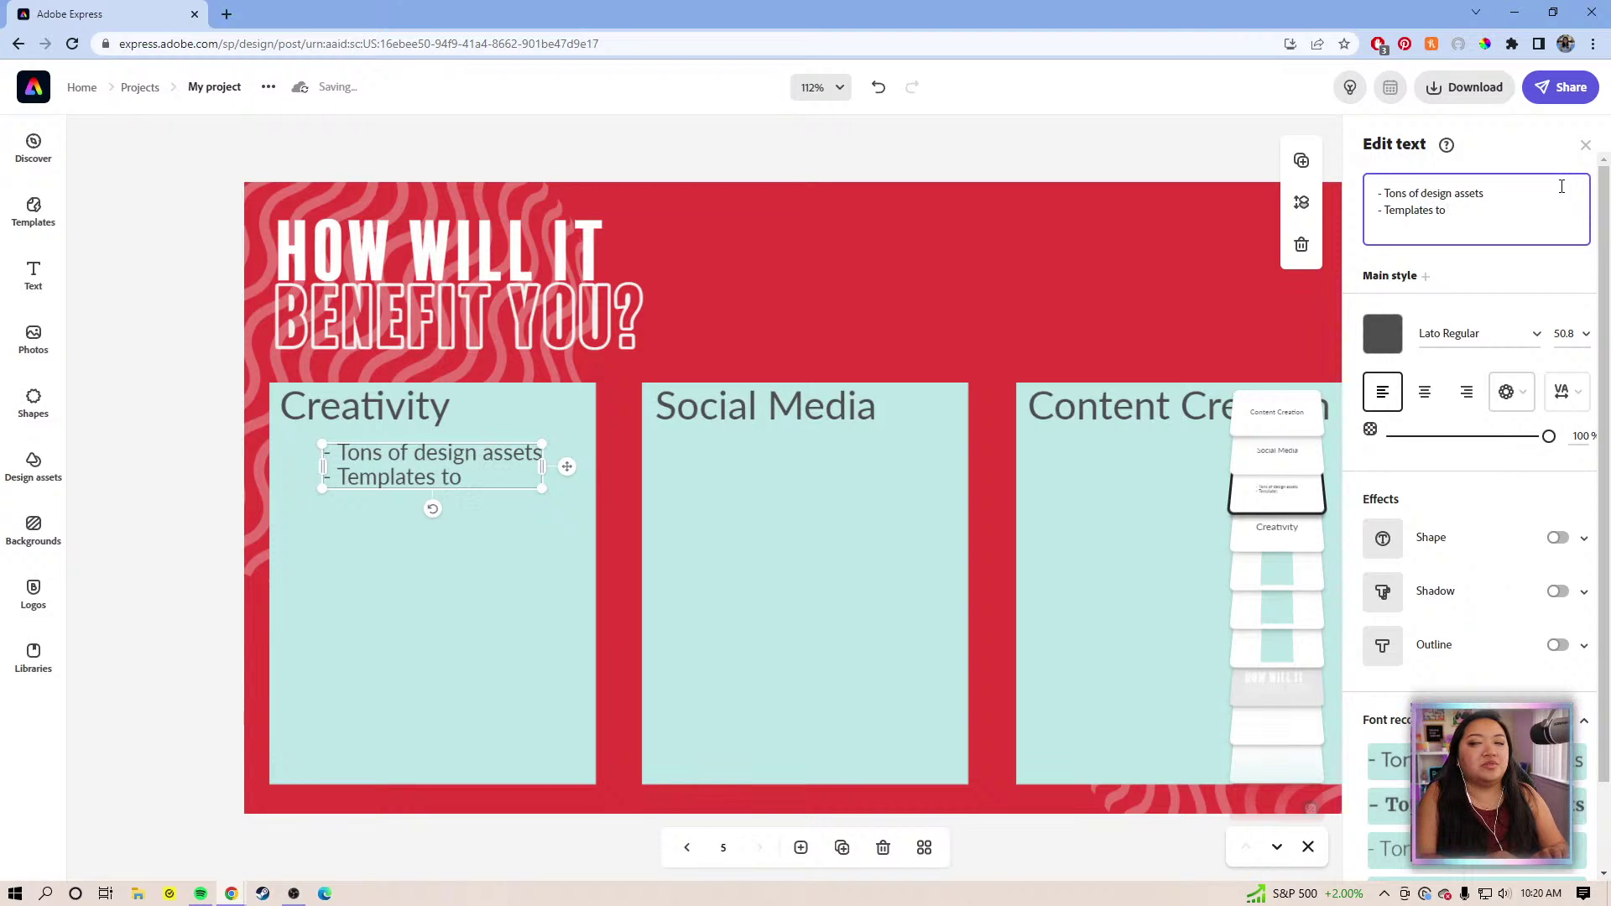
text( kick off)
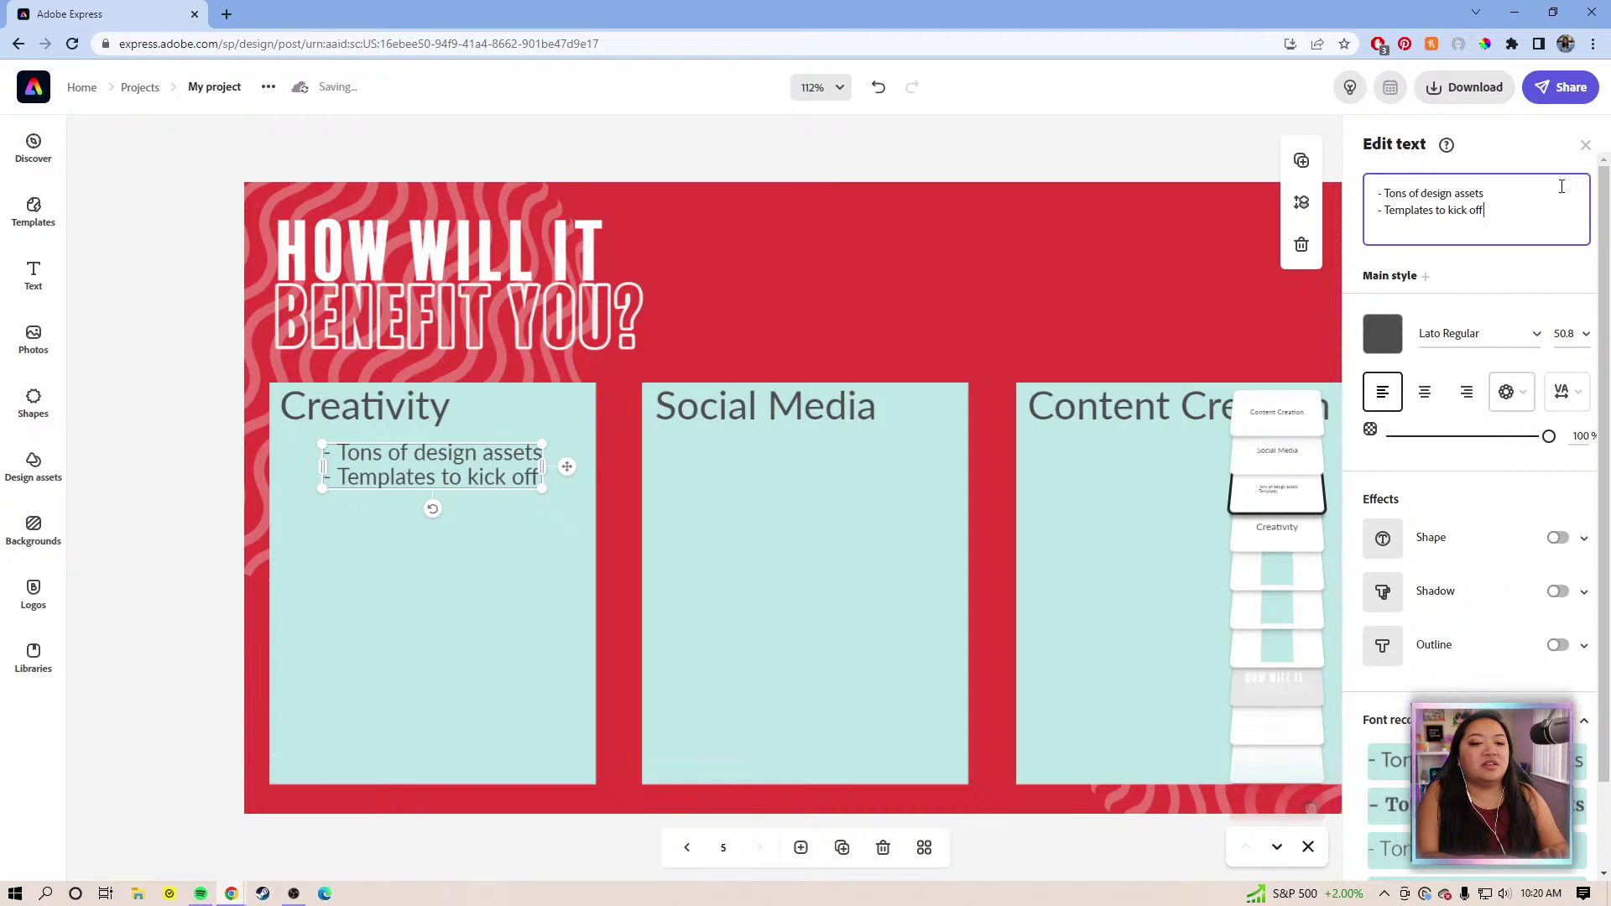
text( your creativity)
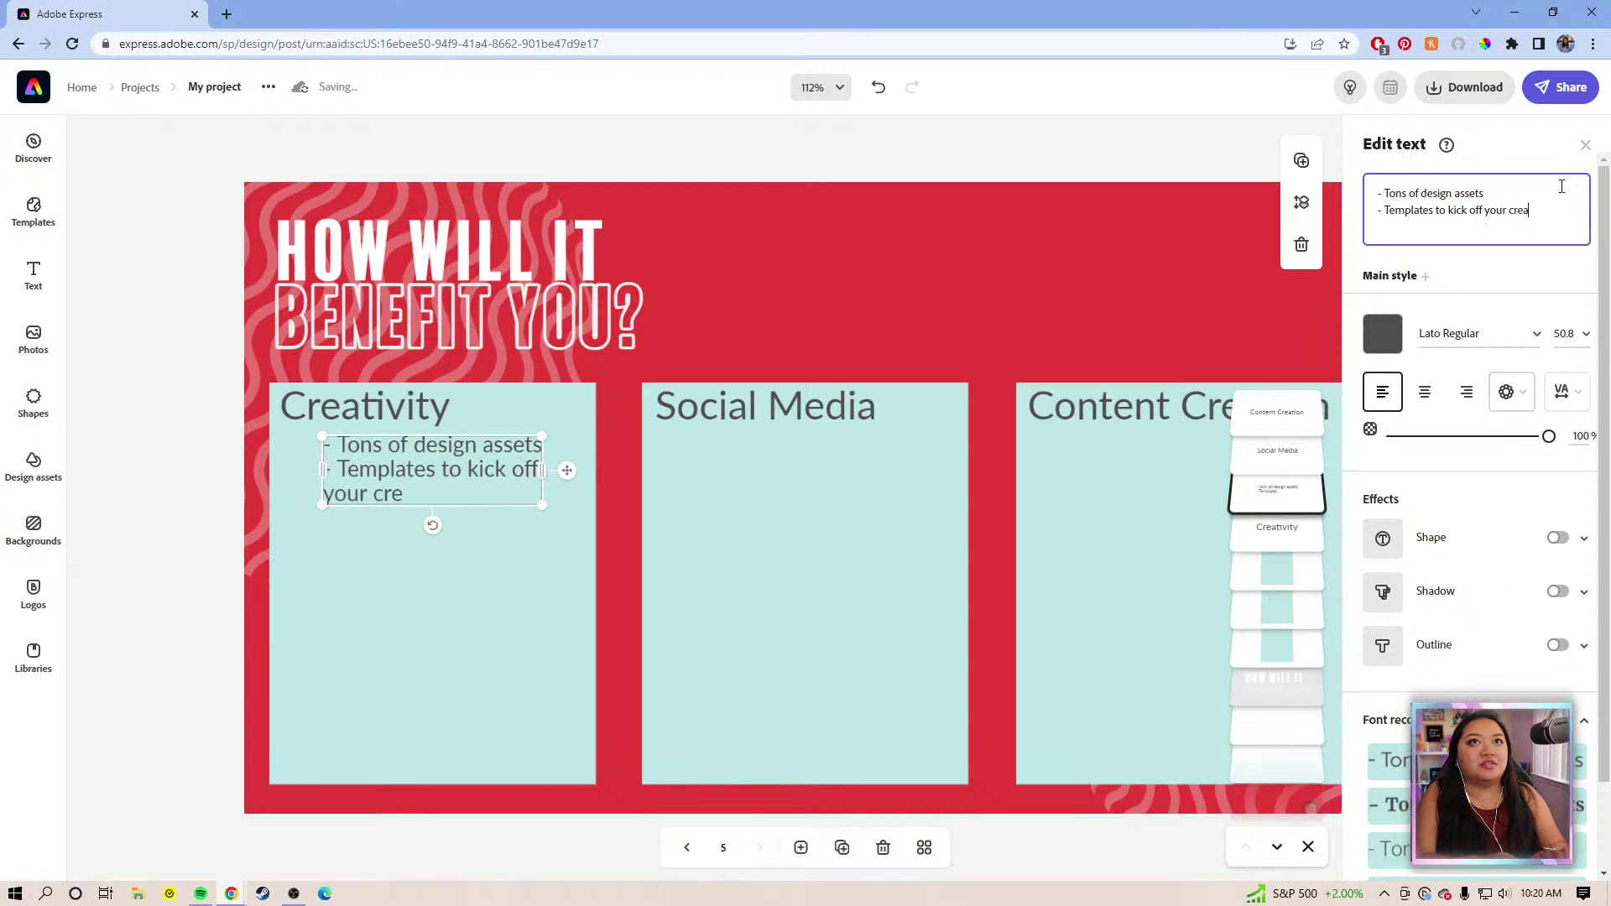
Reword the second bullet in the Creativity box as "- Templates to start from"
key(BackSpace)
key(BackSpace)
key(BackSpace)
key(BackSpace)
key(BackSpace)
key(BackSpace)
key(BackSpace)
key(BackSpace)
key(BackSpace)
key(BackSpace)
key(BackSpace)
key(BackSpace)
key(BackSpace)
key(BackSpace)
key(BackSpace)
key(BackSpace)
key(BackSpace)
key(BackSpace)
key(BackSpace)
key(BackSpace)
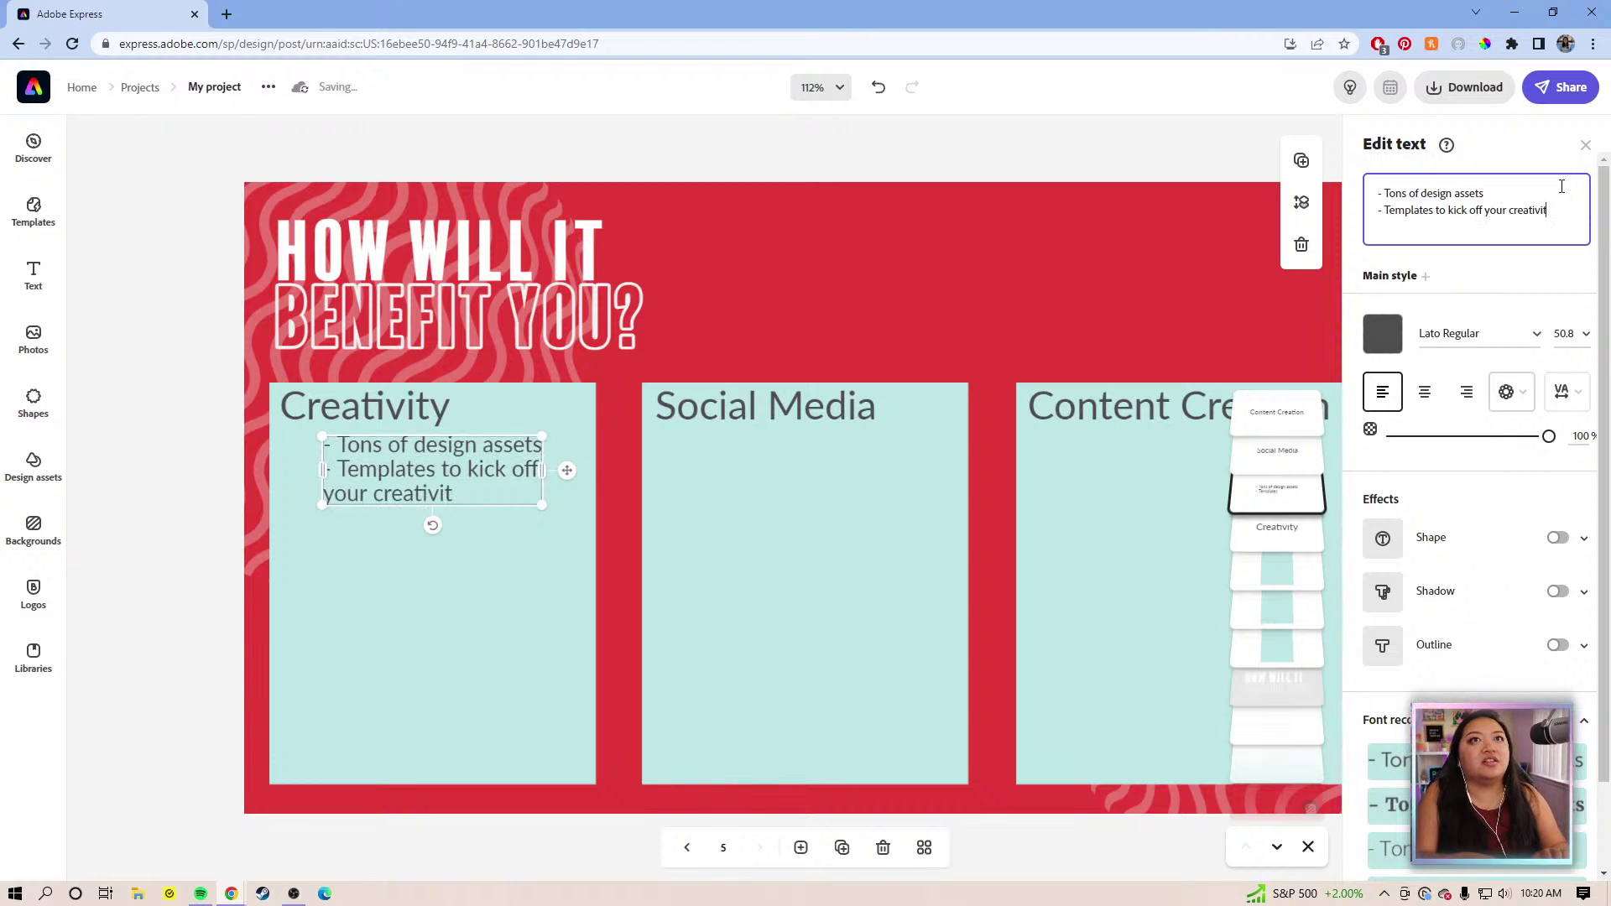
text(s to s)
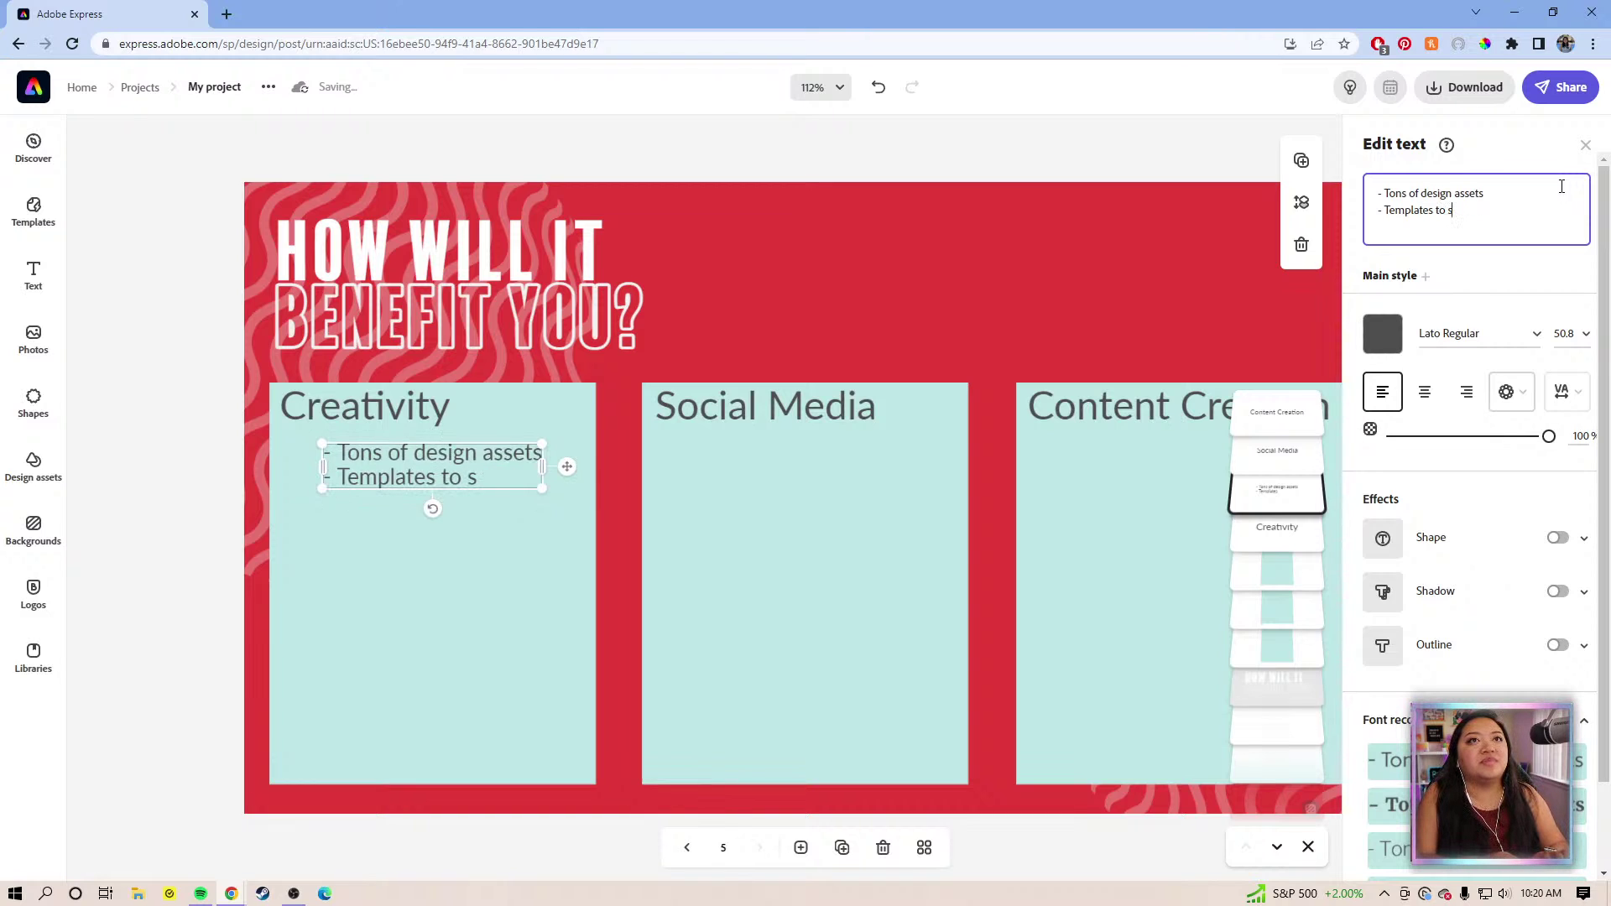
text(tart from)
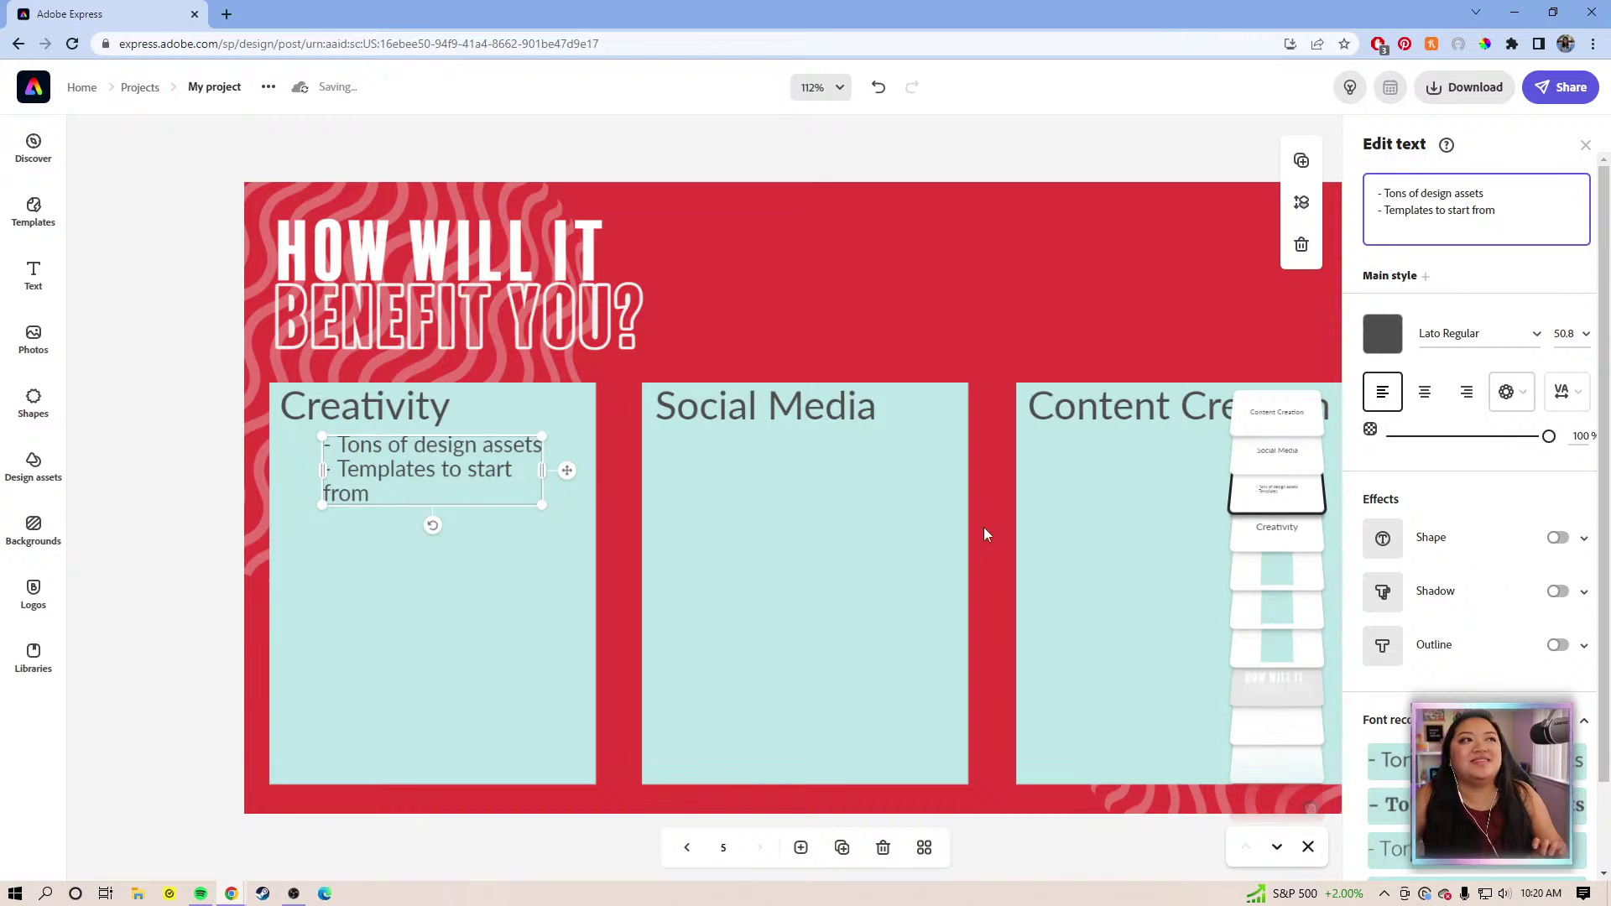
Replace "start from" in the second Creativity bullet with "kick off your creativity"
drag(1515, 225, 1447, 212)
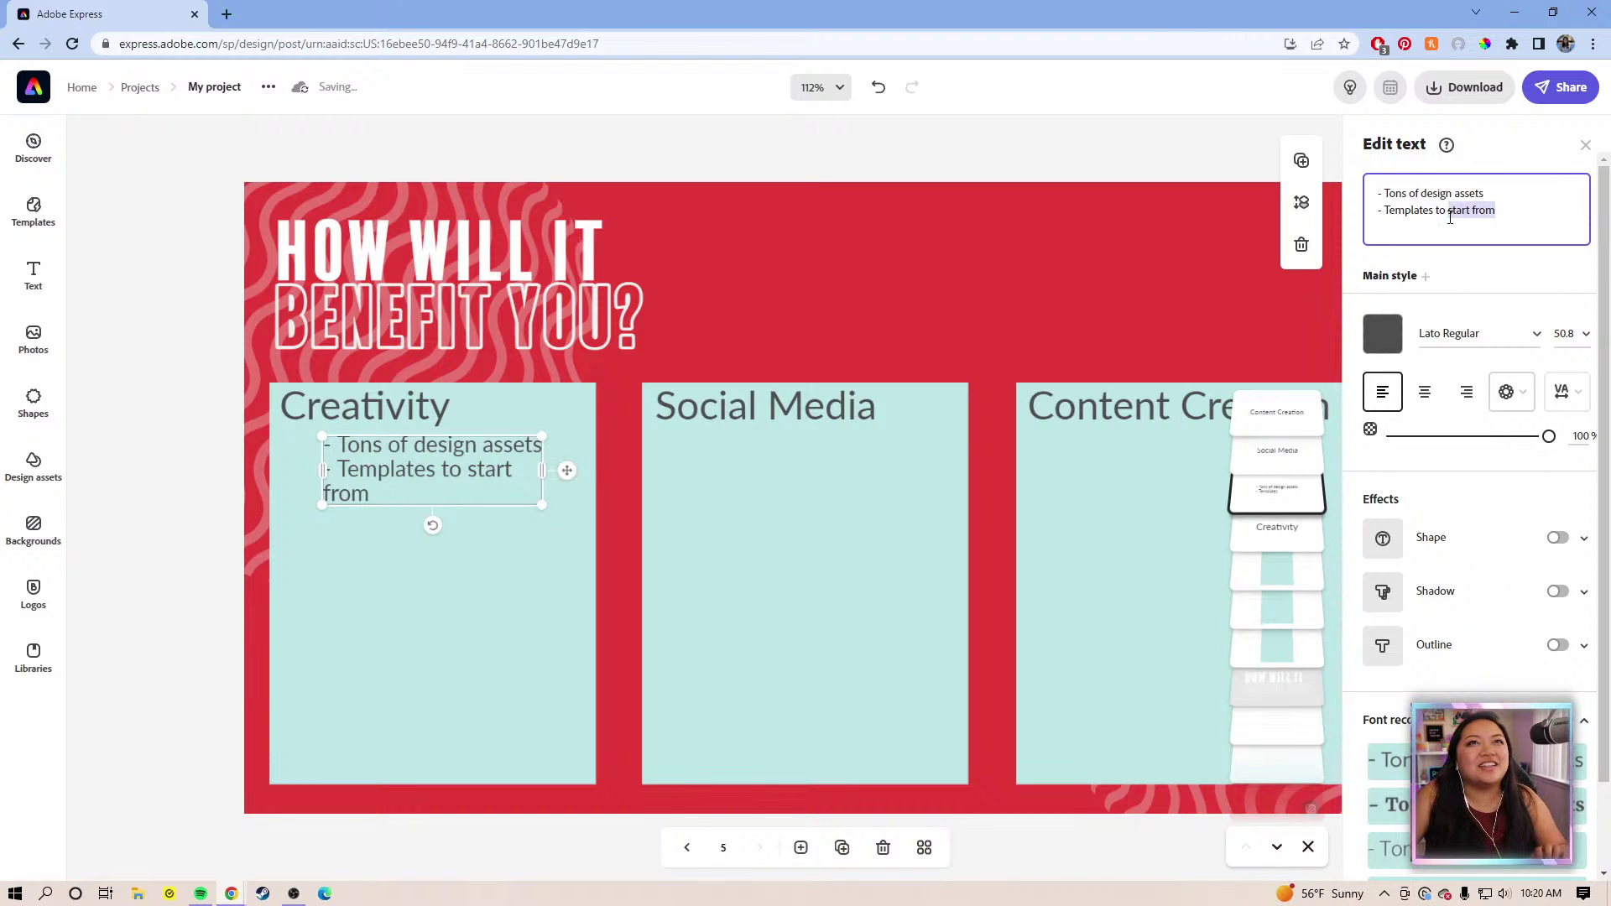
text(kick of)
key(BackSpace)
key(BackSpace)
key(BackSpace)
key(BackSpace)
key(BackSpace)
key(BackSpace)
text(c)
key(BackSpace)
text(ick of)
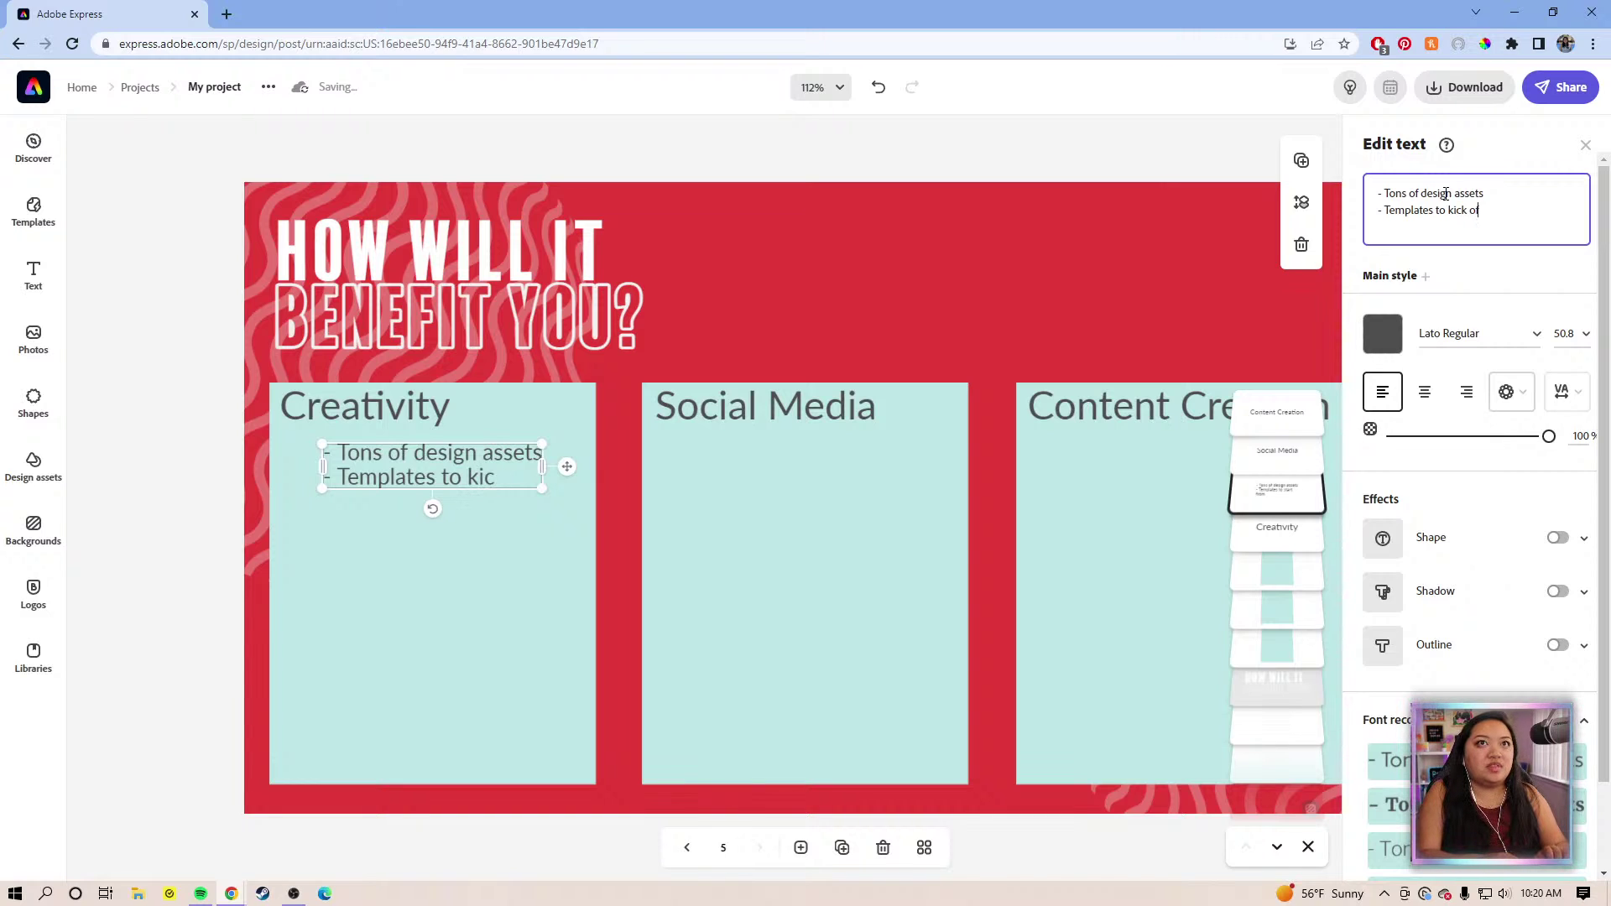
text(f your creativity)
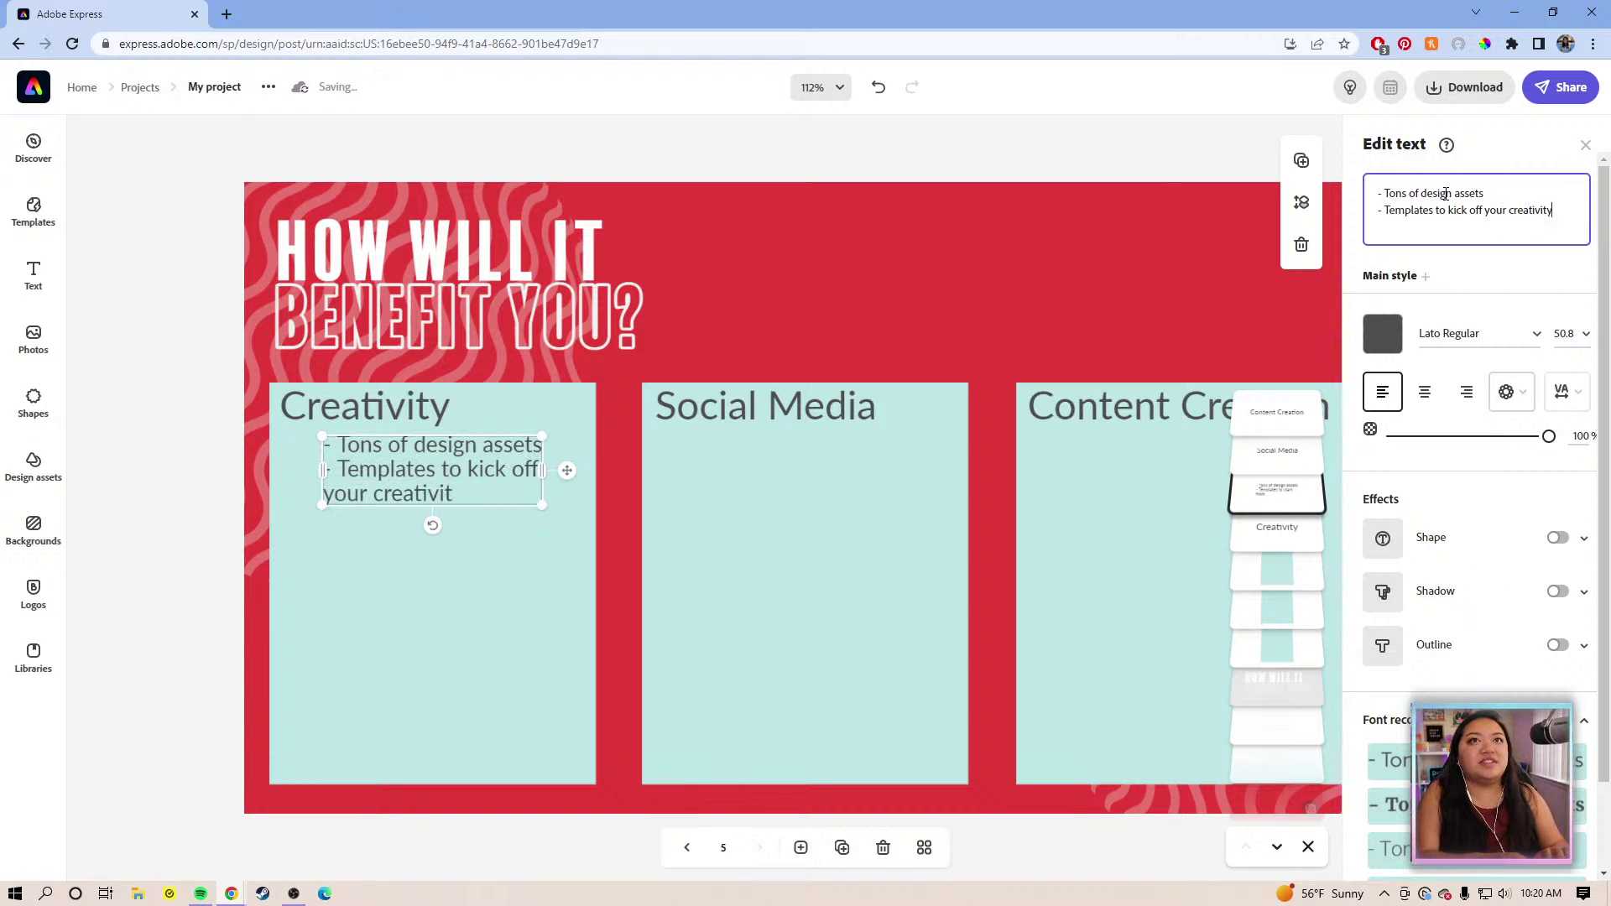
Add a third line reading "- Limitless amount of possibilities" to the bullet text in the Creativity box
key(Return)
text(-)
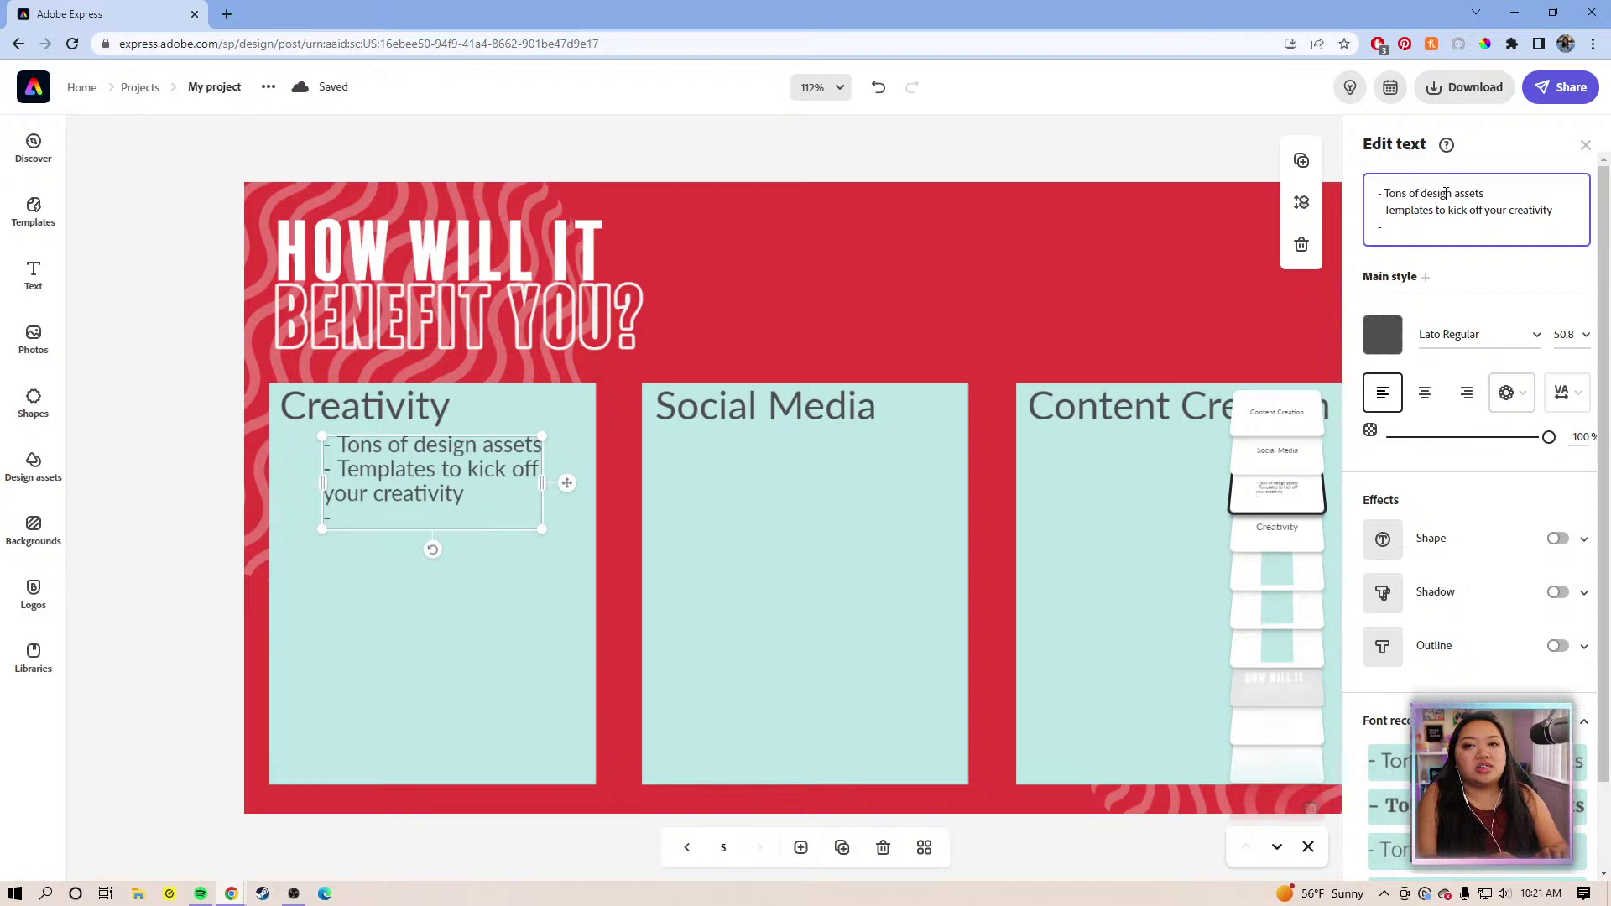
text(c)
key(BackSpace)
text(C)
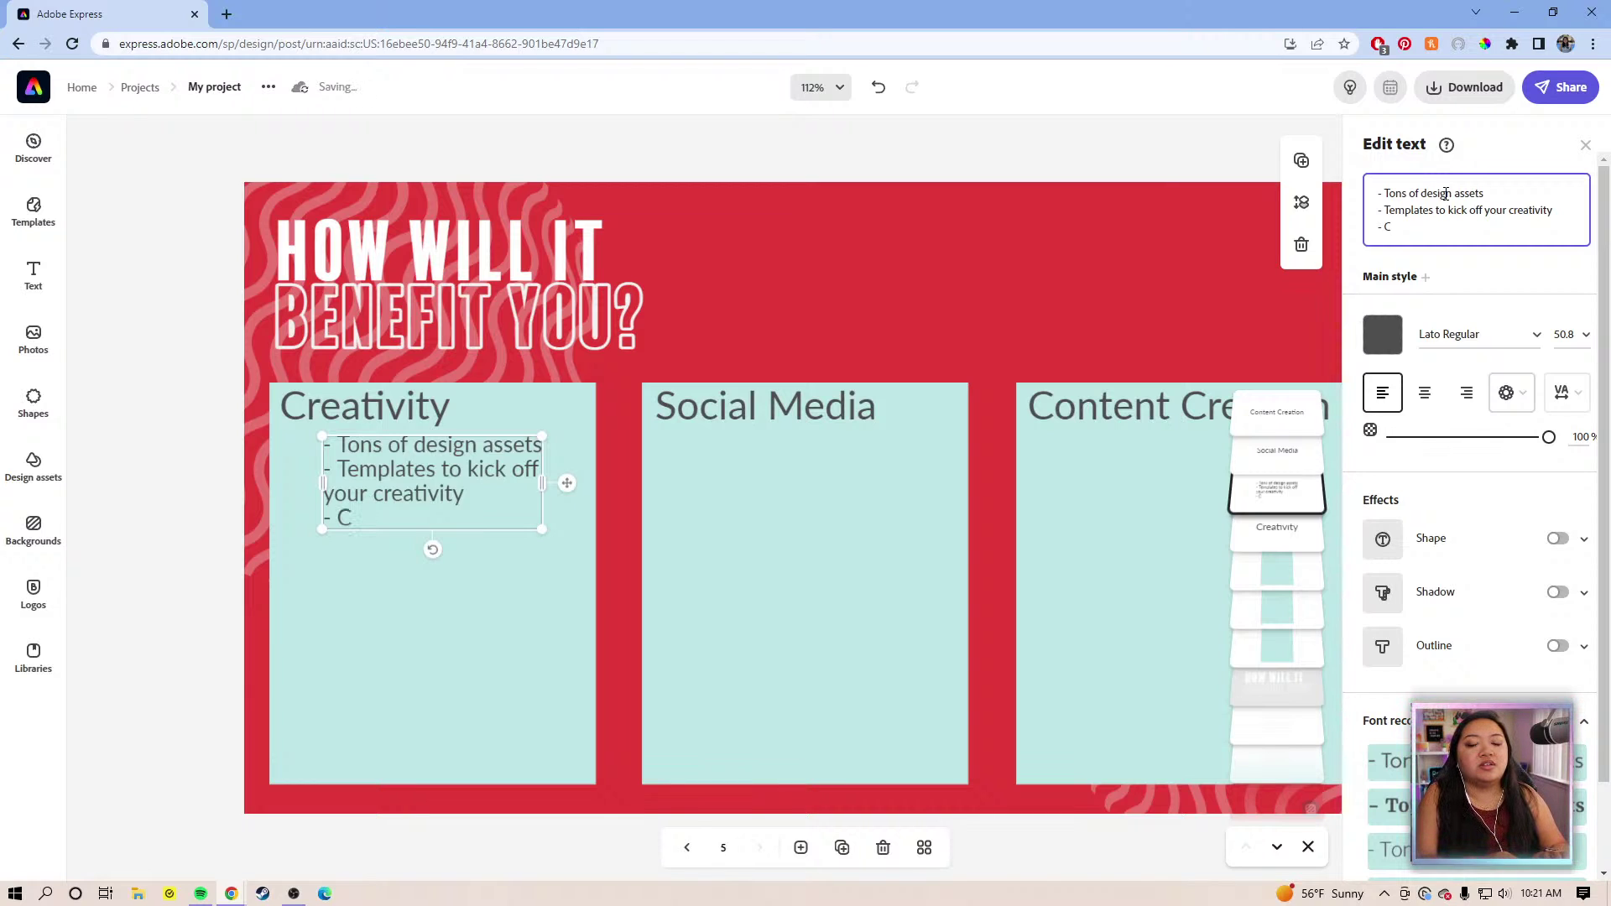
key(BackSpace)
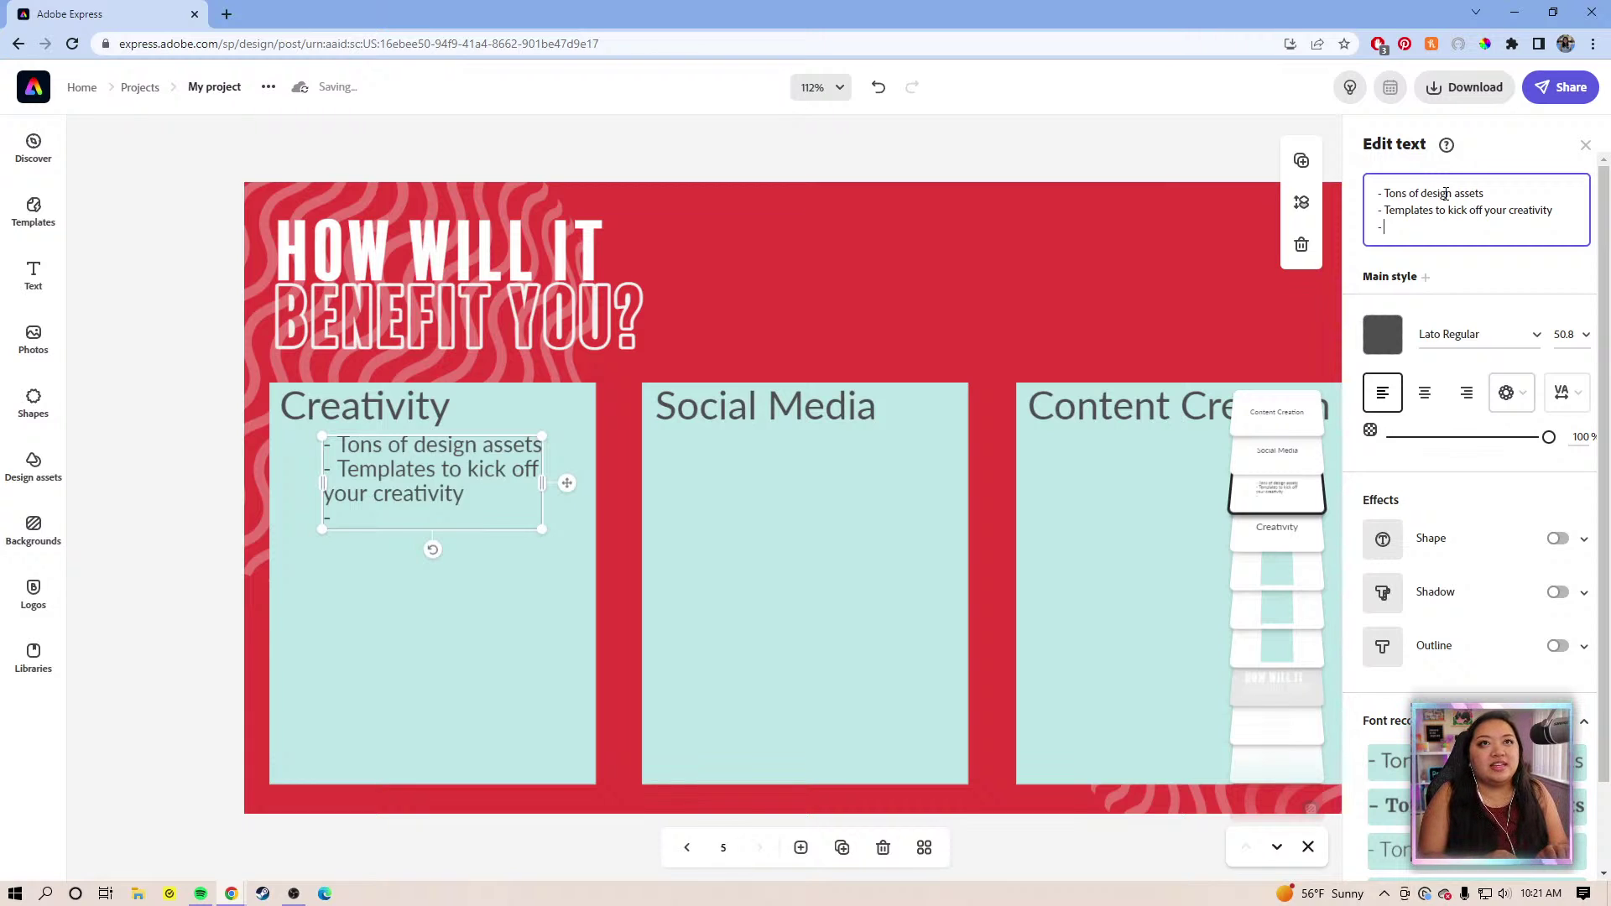
text(L)
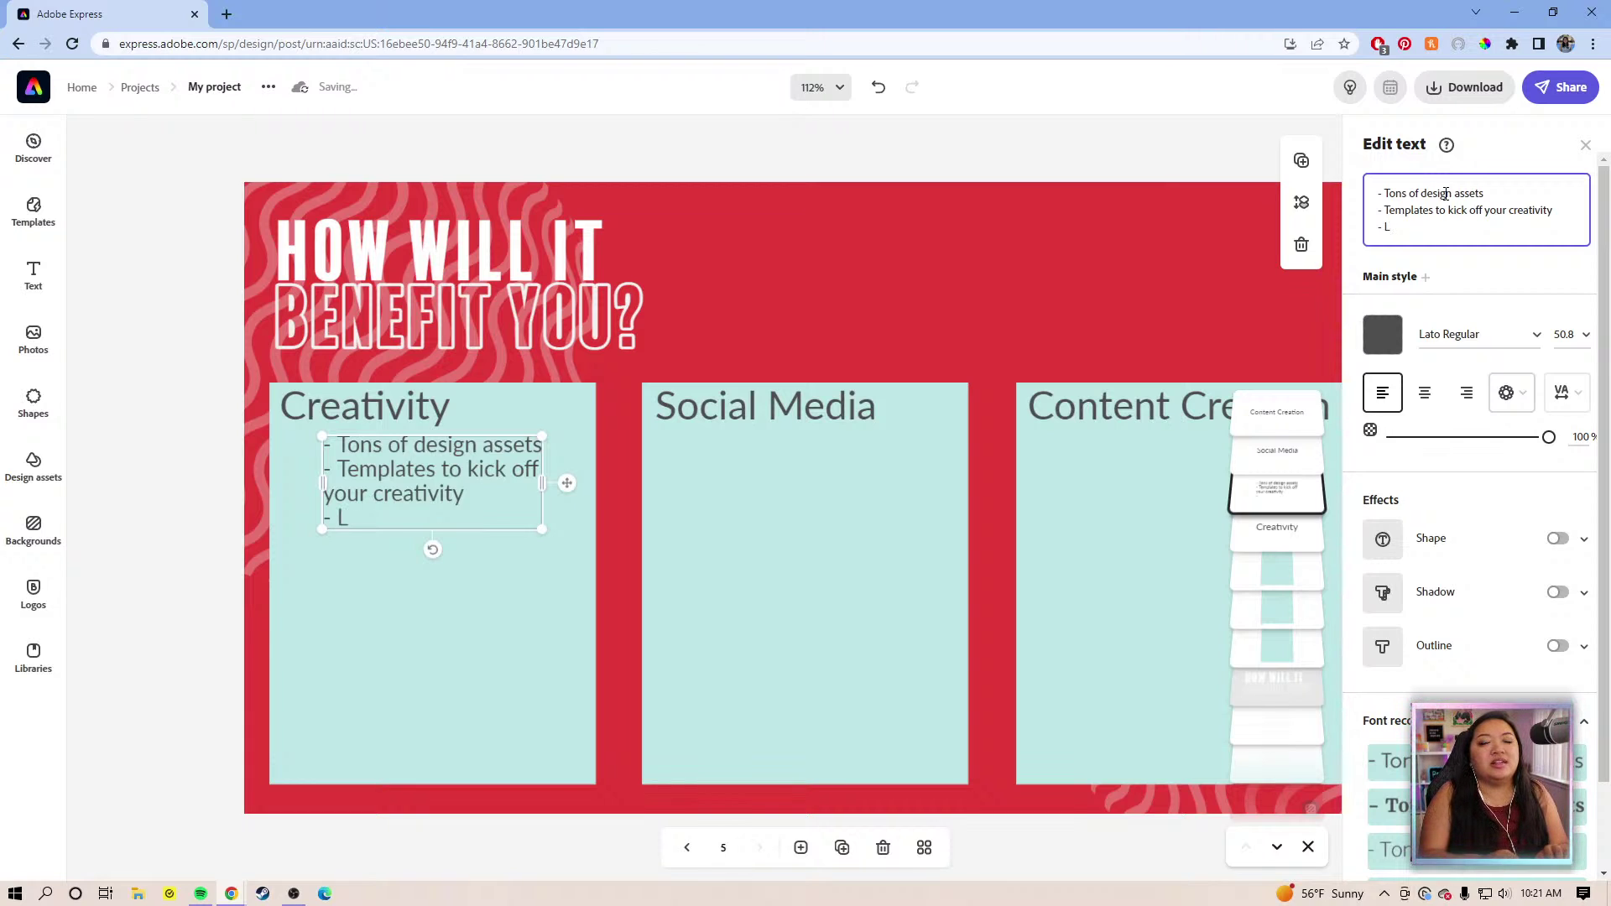
text(imitless)
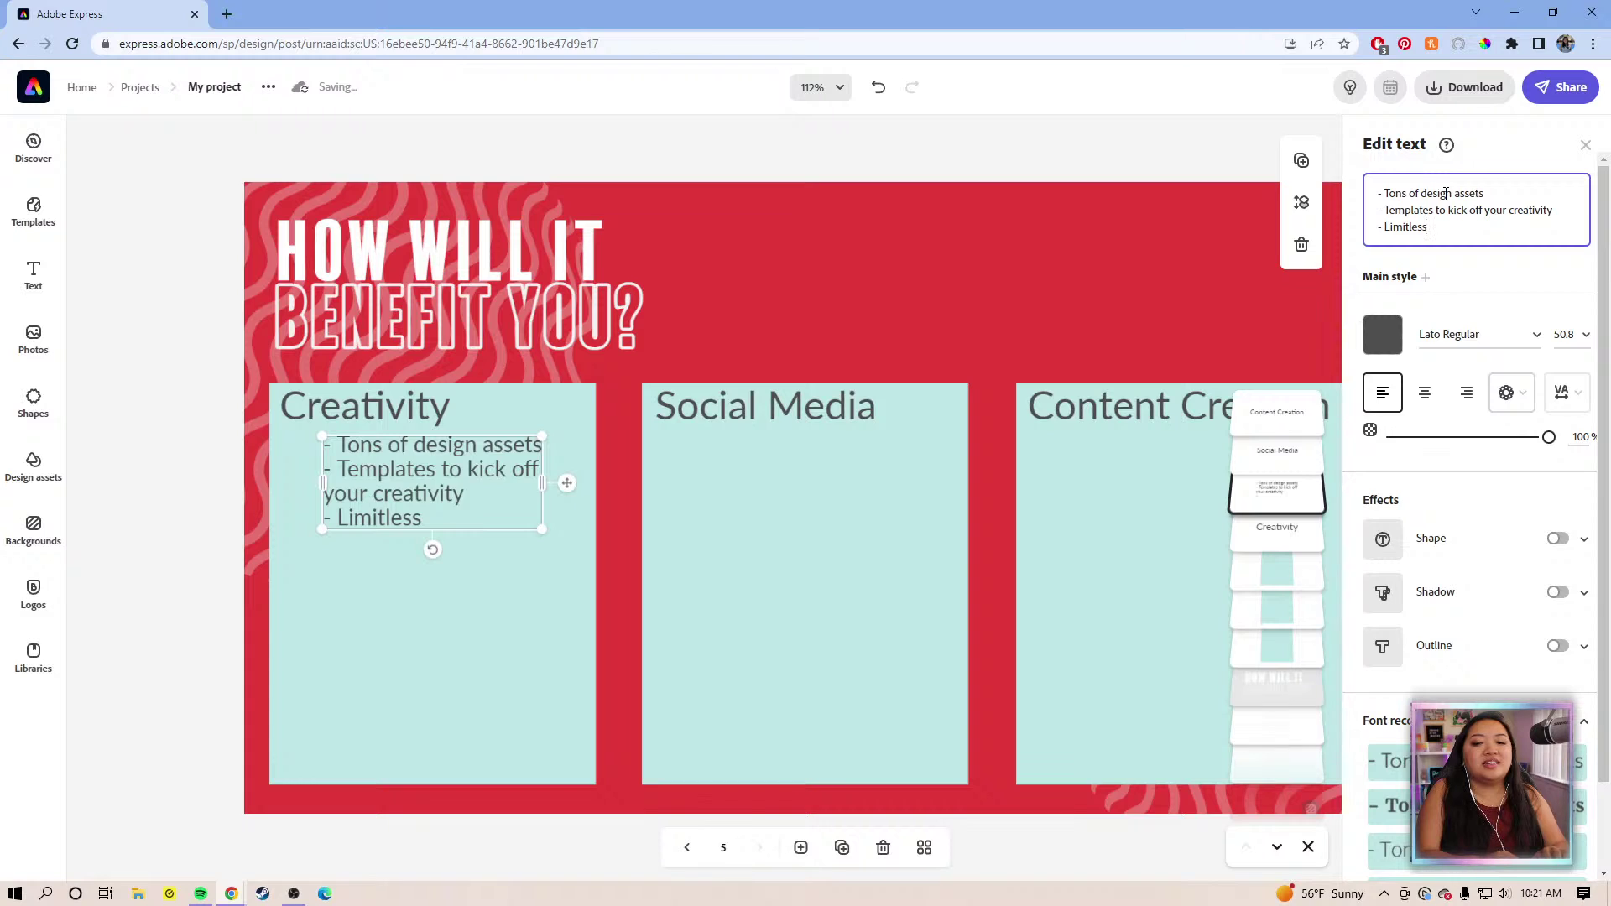
text( amo)
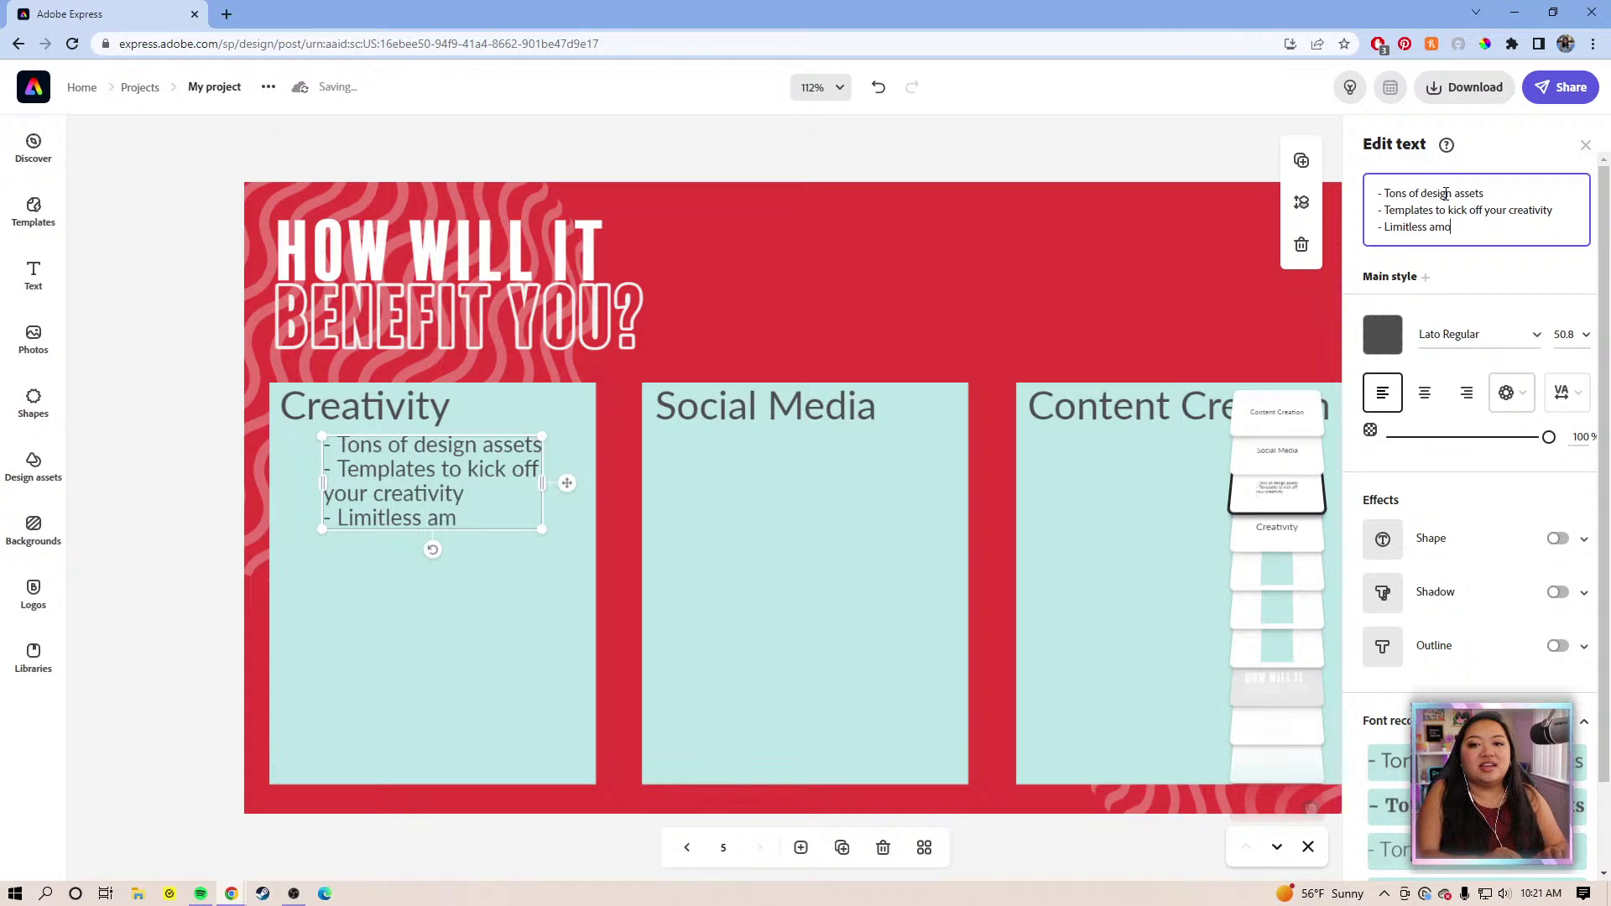
text(unt o)
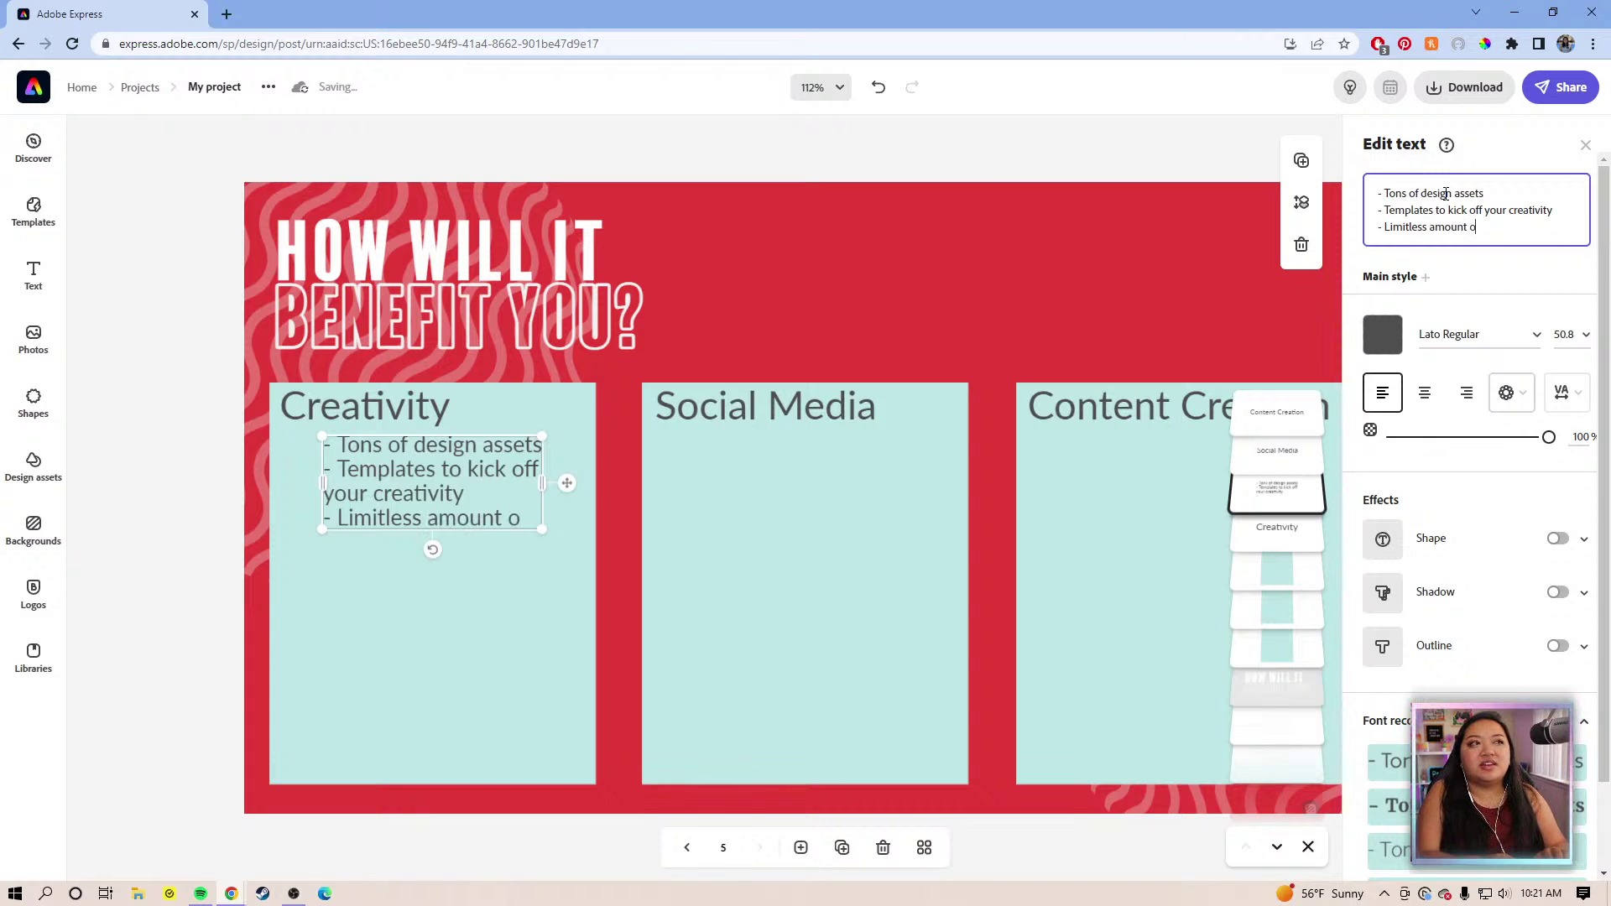
text(f)
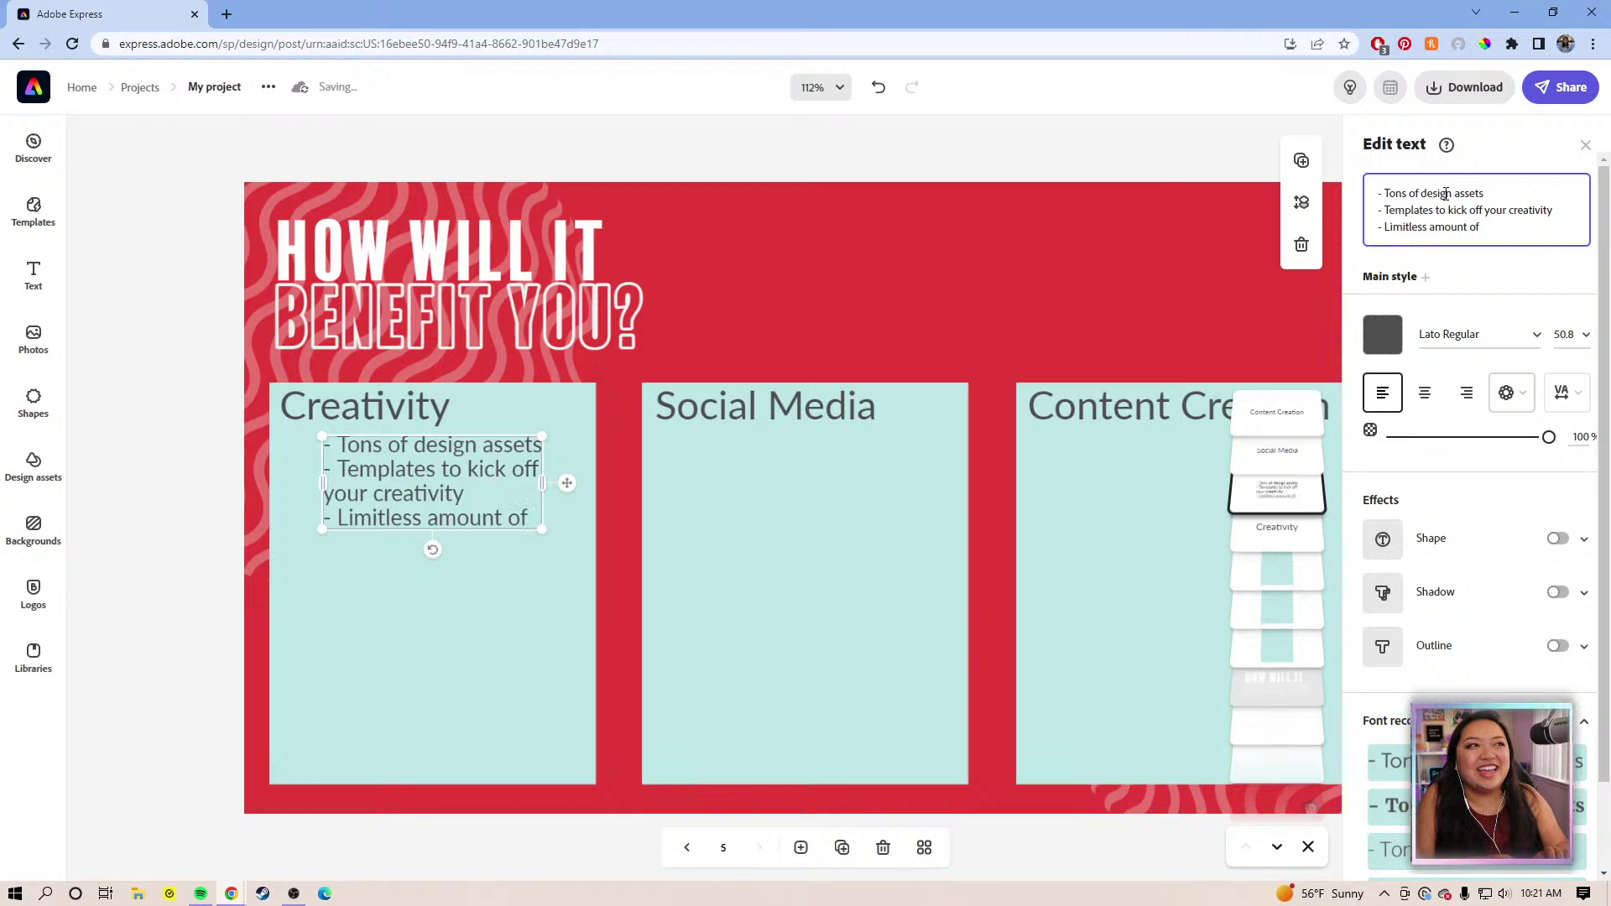
key(BackSpace)
text(f possibility)
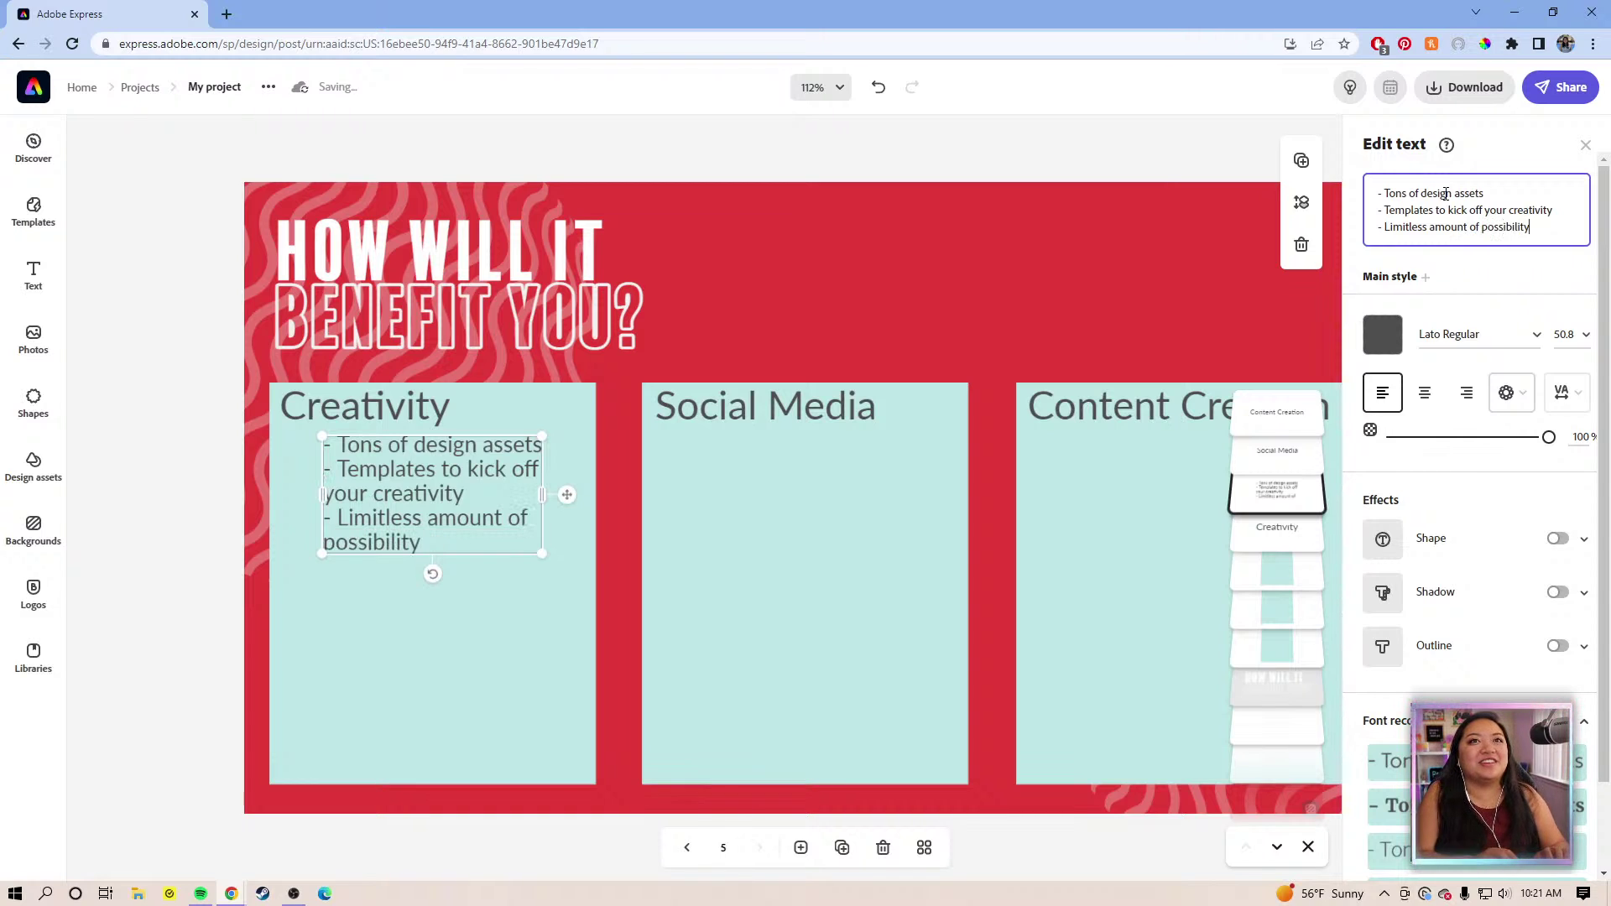
key(BackSpace)
text(ies)
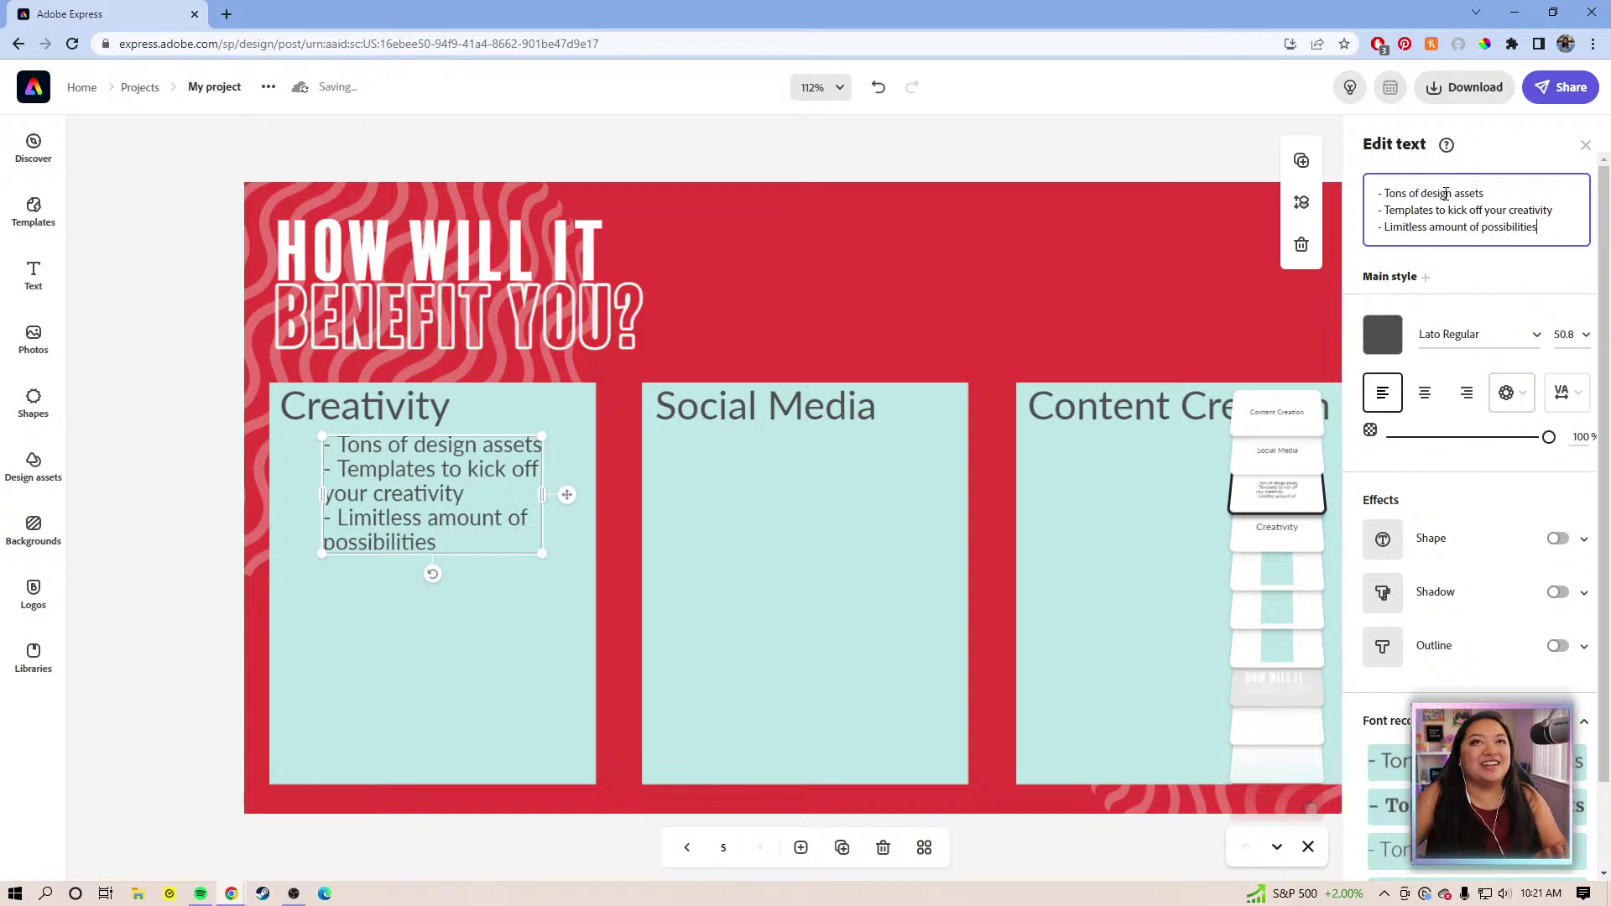
Reword the second Creativity bullet as "- Templates to kick start your creative process." and end the other bullets with periods
click(489, 482)
drag(1554, 211, 1474, 215)
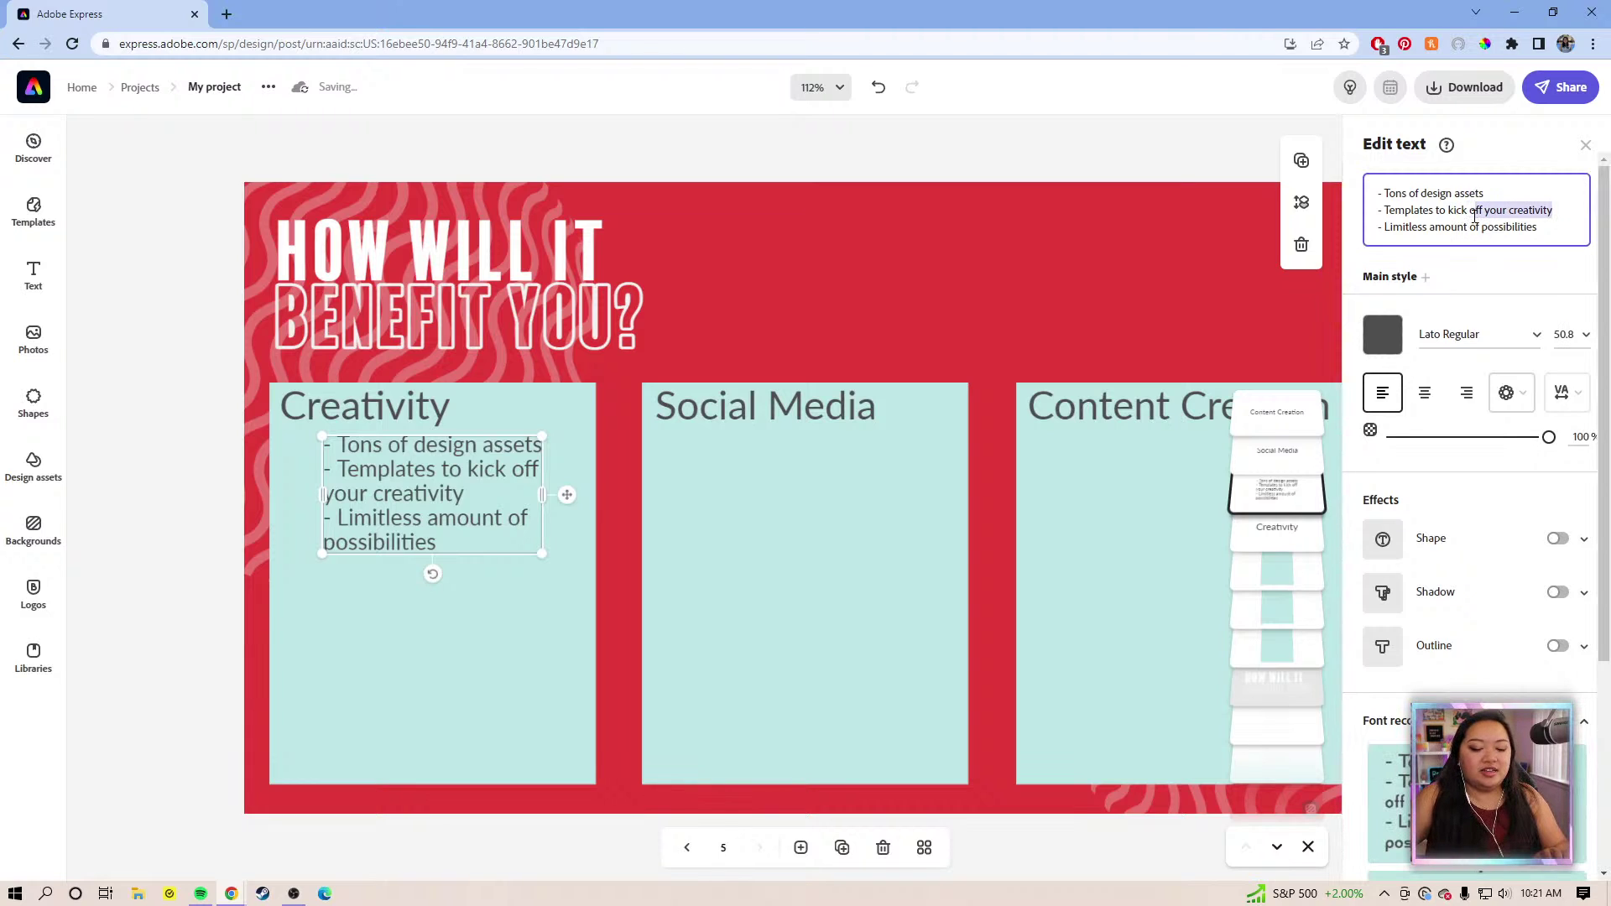
text(start your cre)
text(ative process - Limitl)
text(ess.)
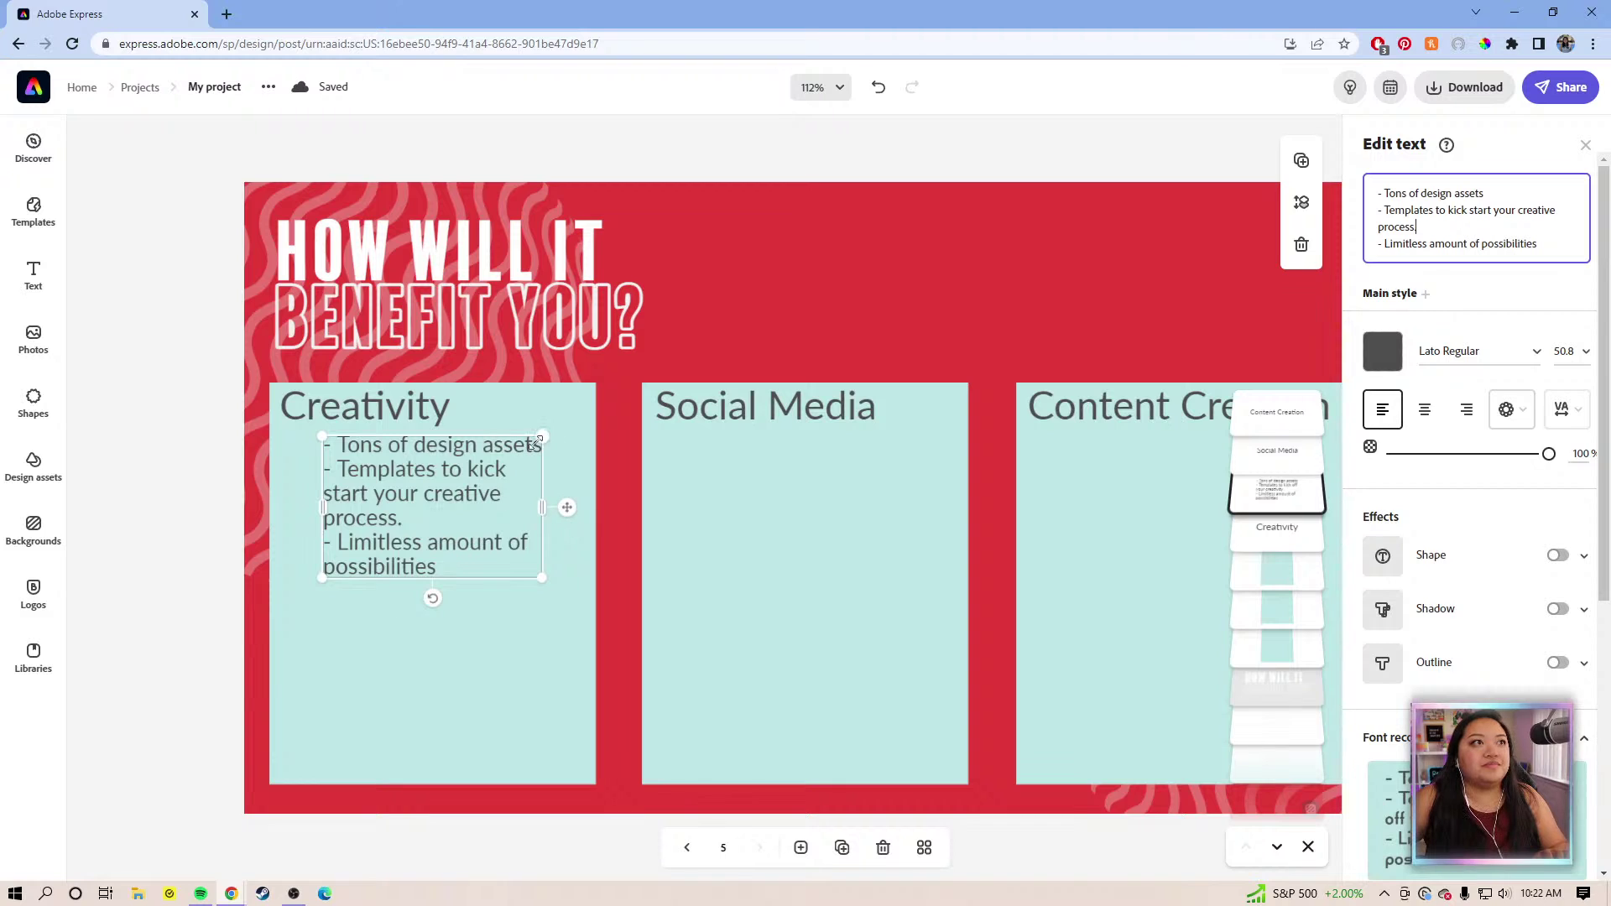
click(1536, 185)
text(.)
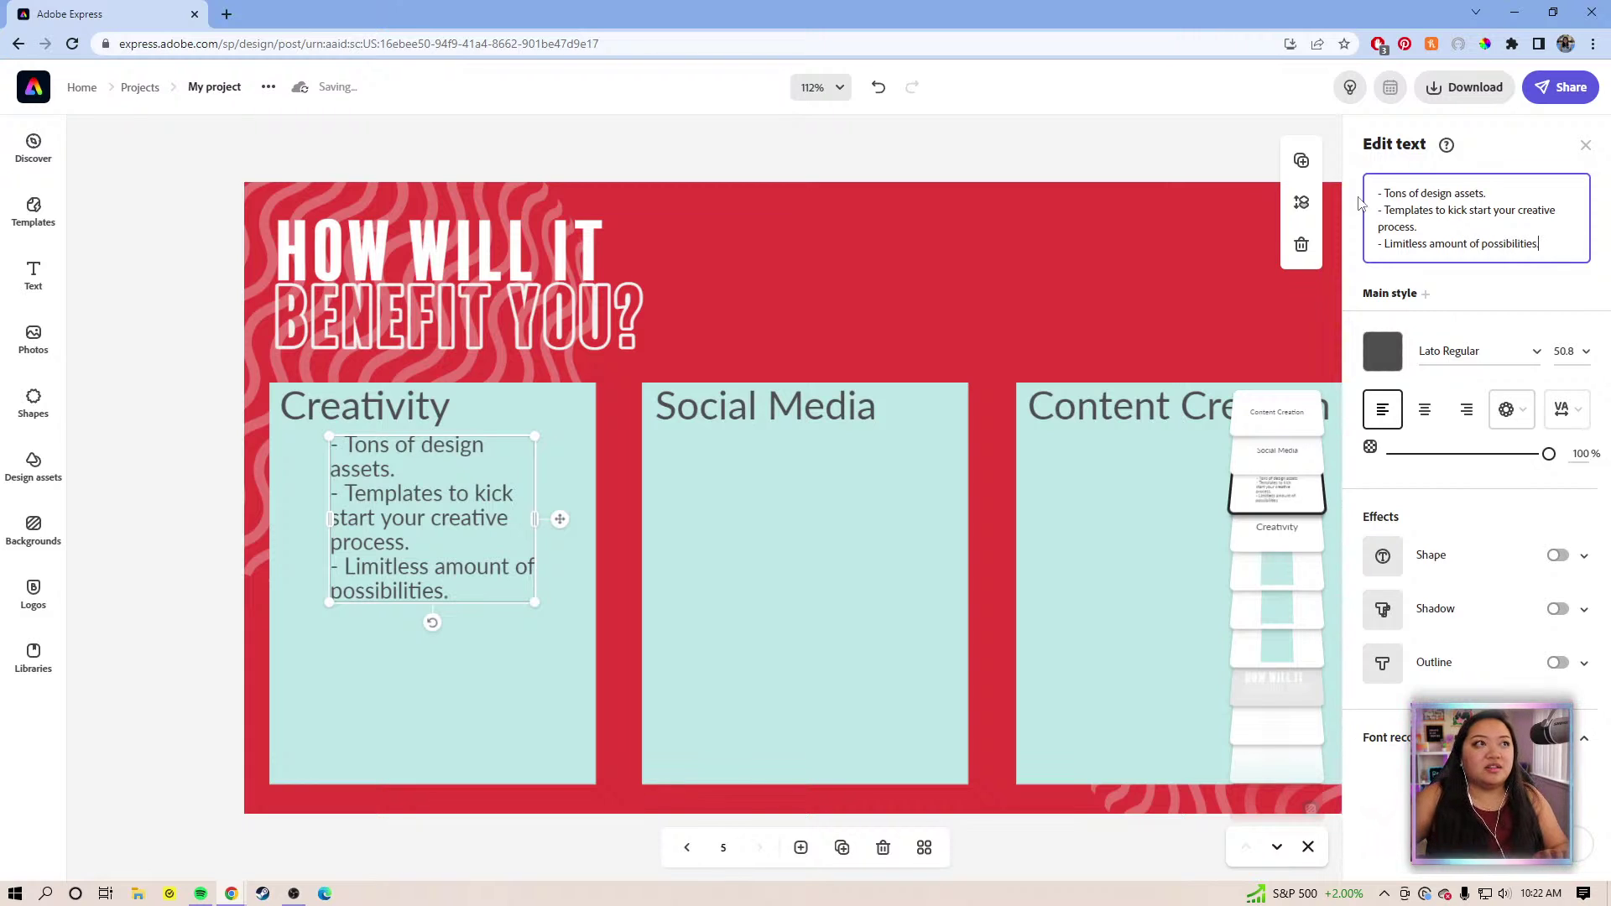
Widen the Creativity bullet text, increase its line spacing, enlarge it to size 54.9, and reposition it lower inside its box
drag(546, 514, 557, 577)
click(1563, 392)
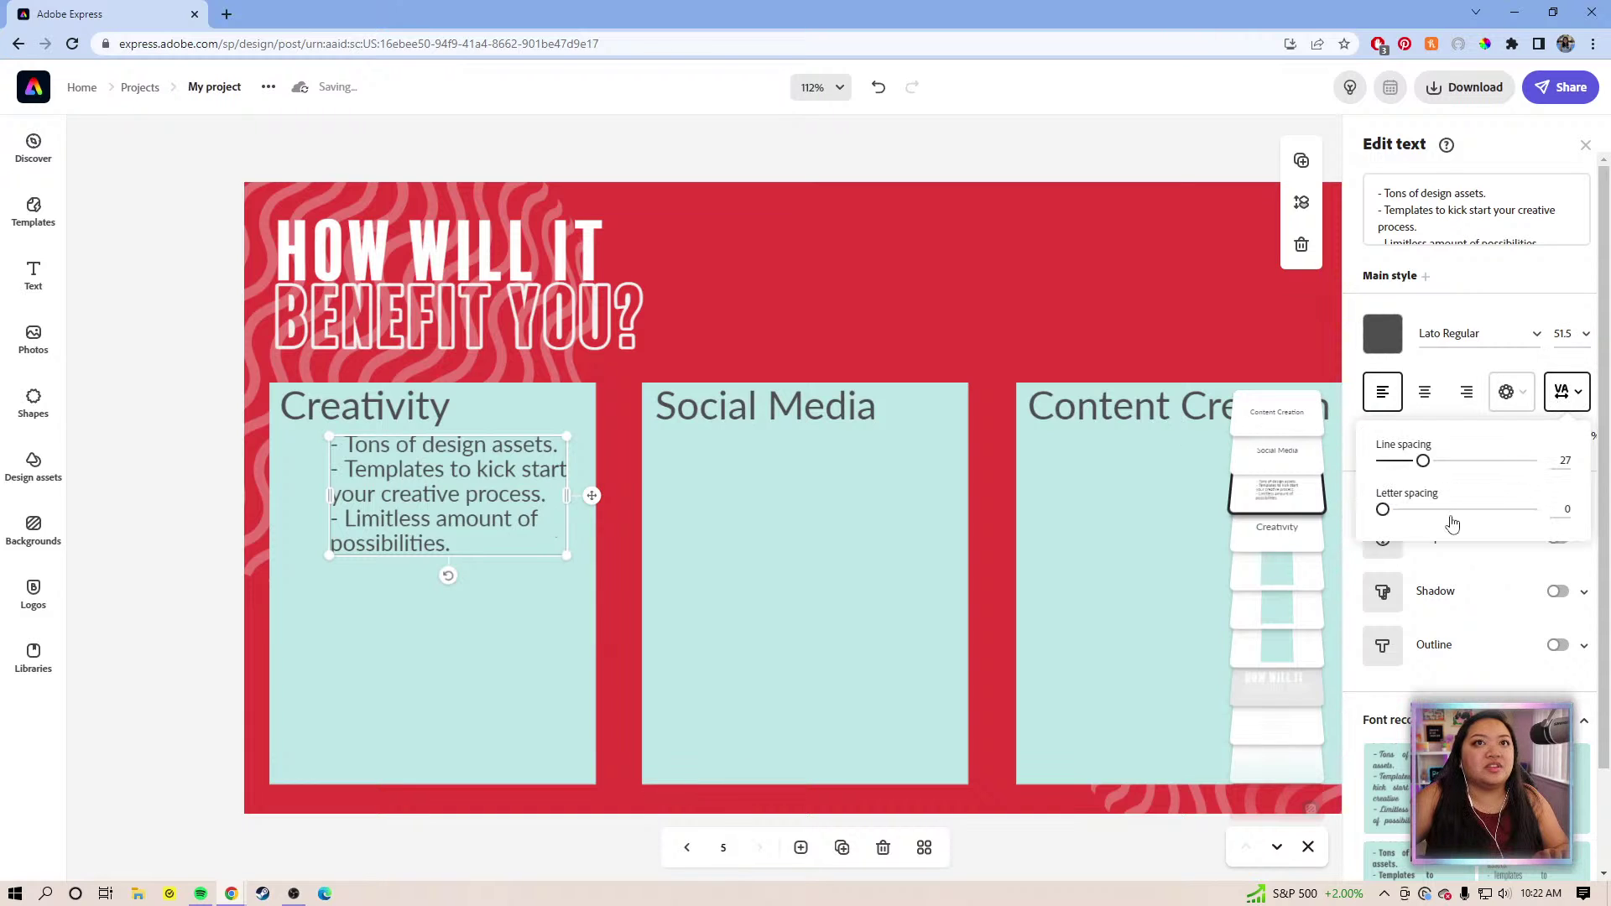
drag(1423, 463, 1438, 460)
mouse_move(456, 487)
mouse_down()
mouse_move(443, 511)
mouse_move(430, 498)
mouse_up()
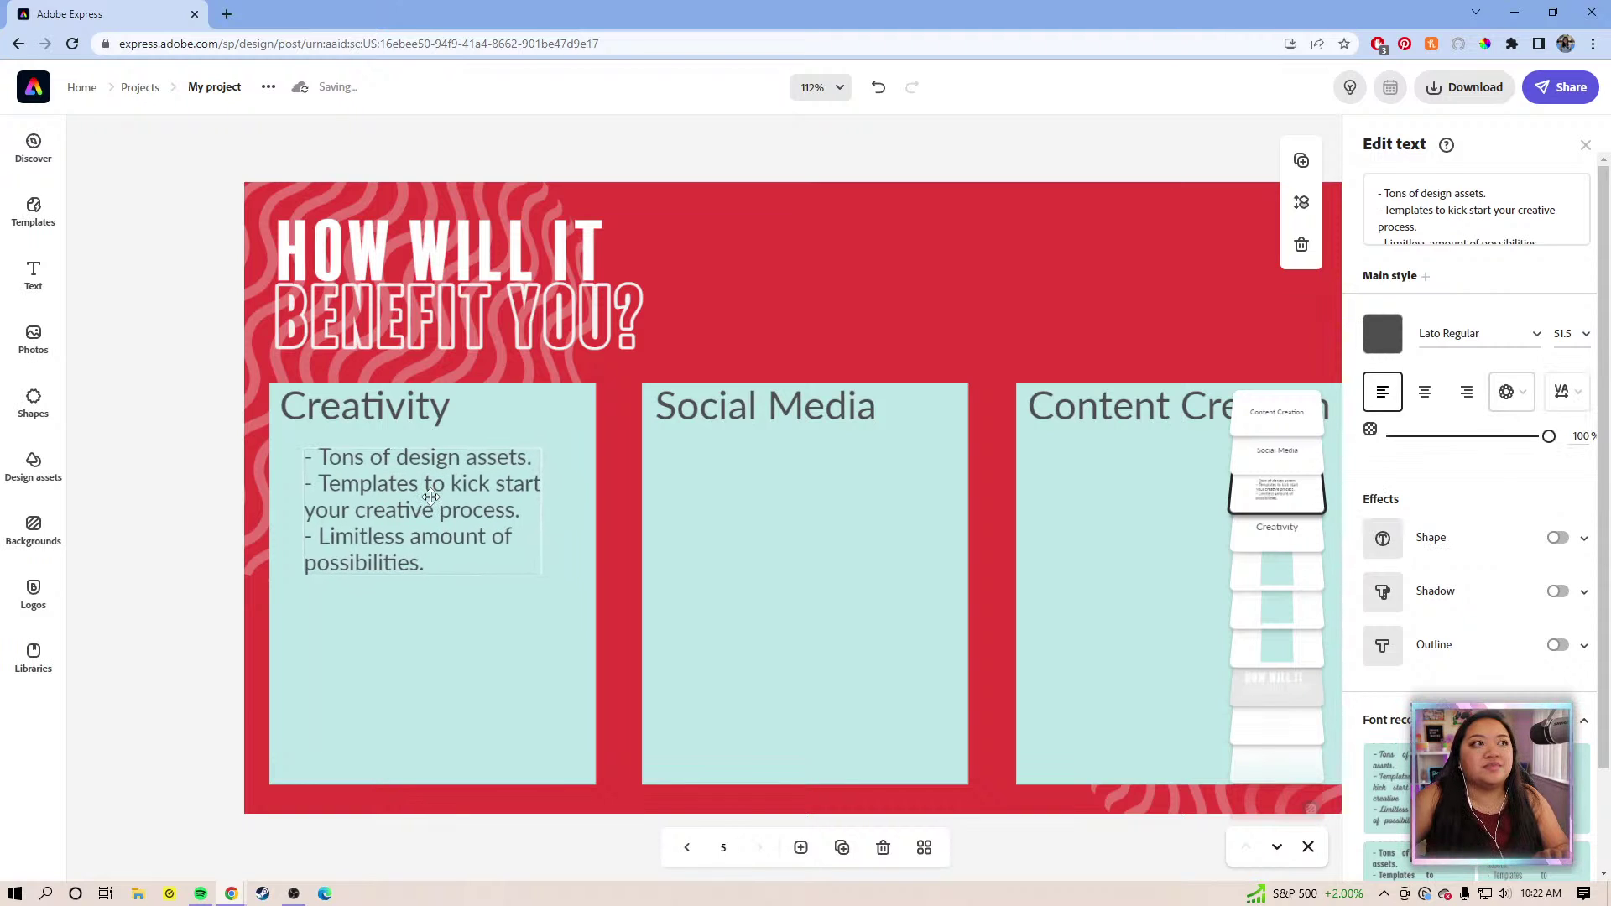
drag(541, 575, 556, 583)
drag(441, 503, 443, 527)
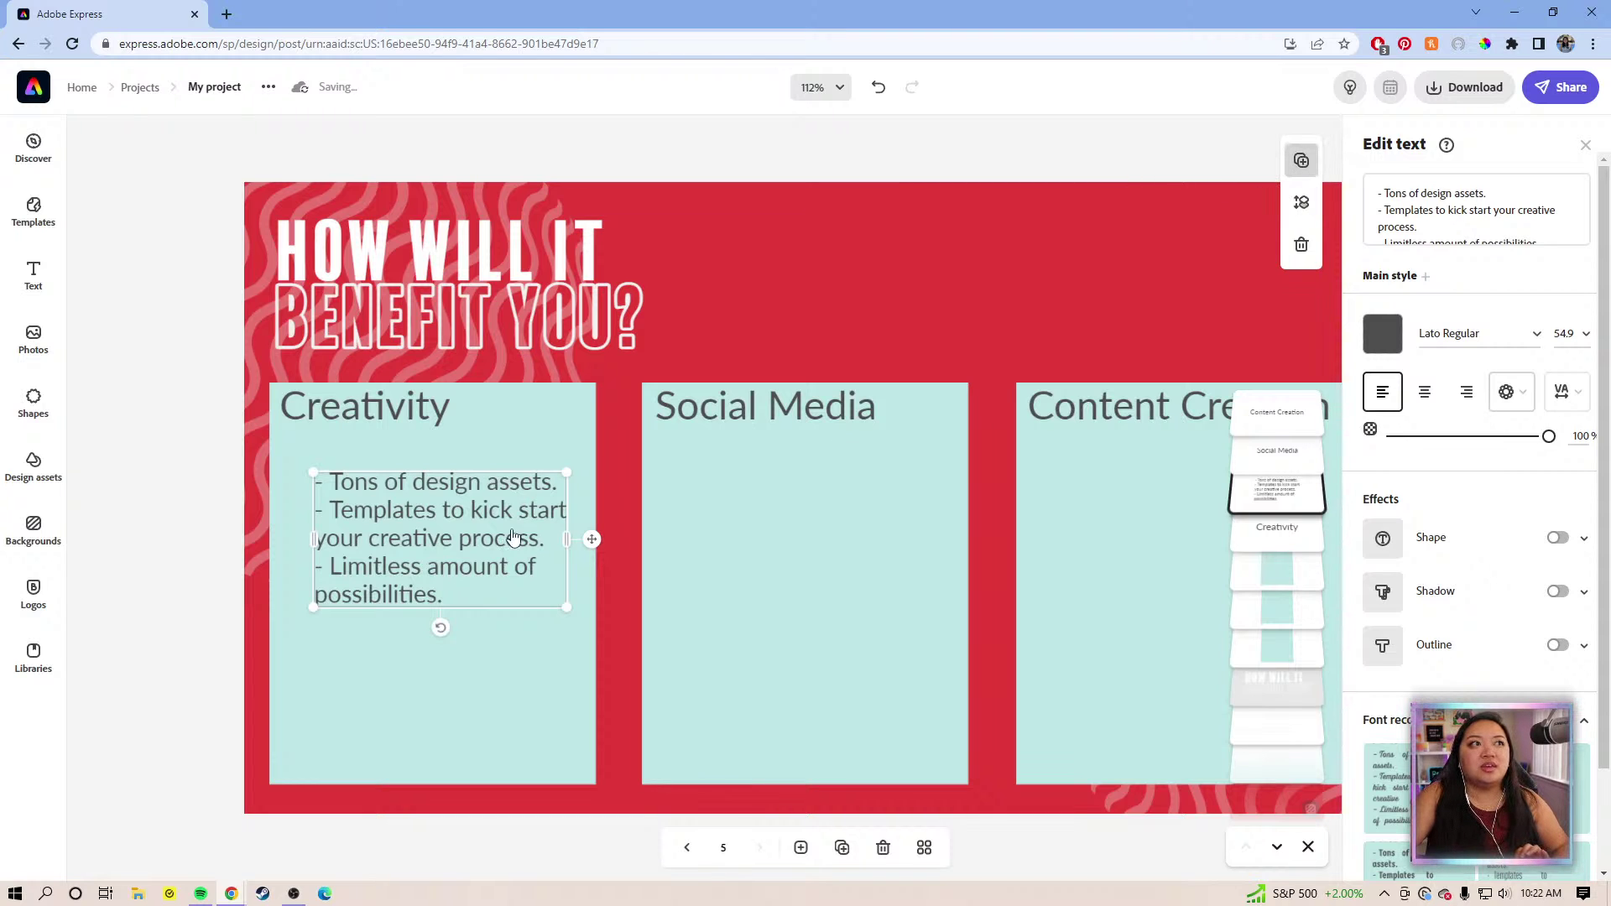
Place a duplicate of the Creativity bullet text in the Social Media box and shift the original slightly left
drag(463, 554, 840, 529)
drag(804, 540, 802, 526)
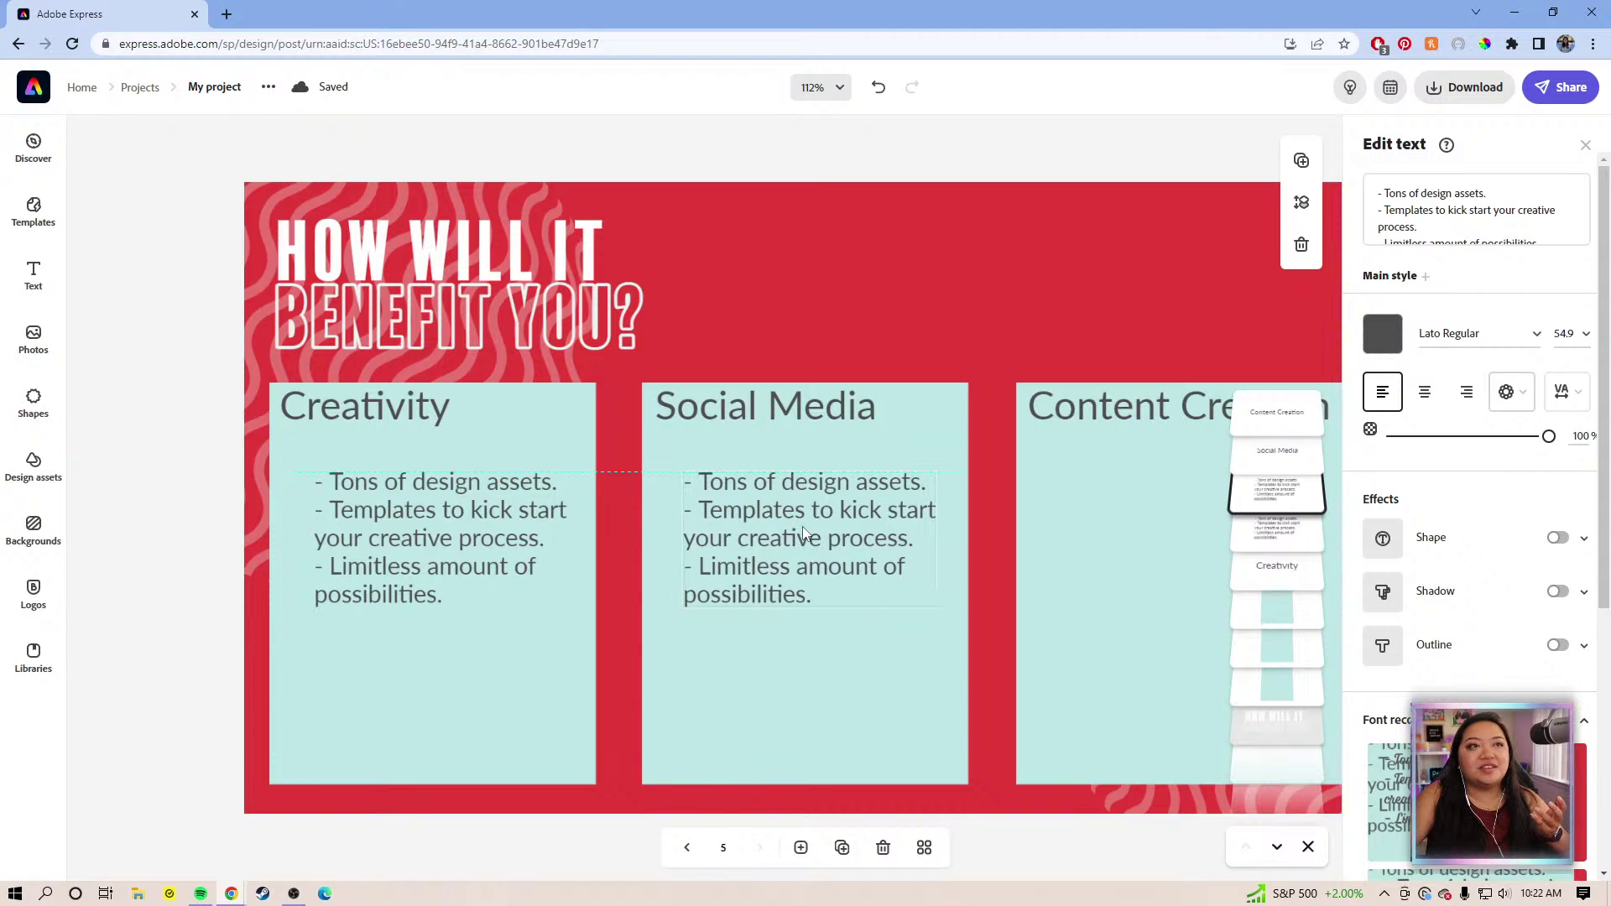
click(393, 520)
drag(374, 510, 355, 510)
Replace the copied bullets in the Social Media box with "- Schedule and plan posts ahead of time"
click(761, 511)
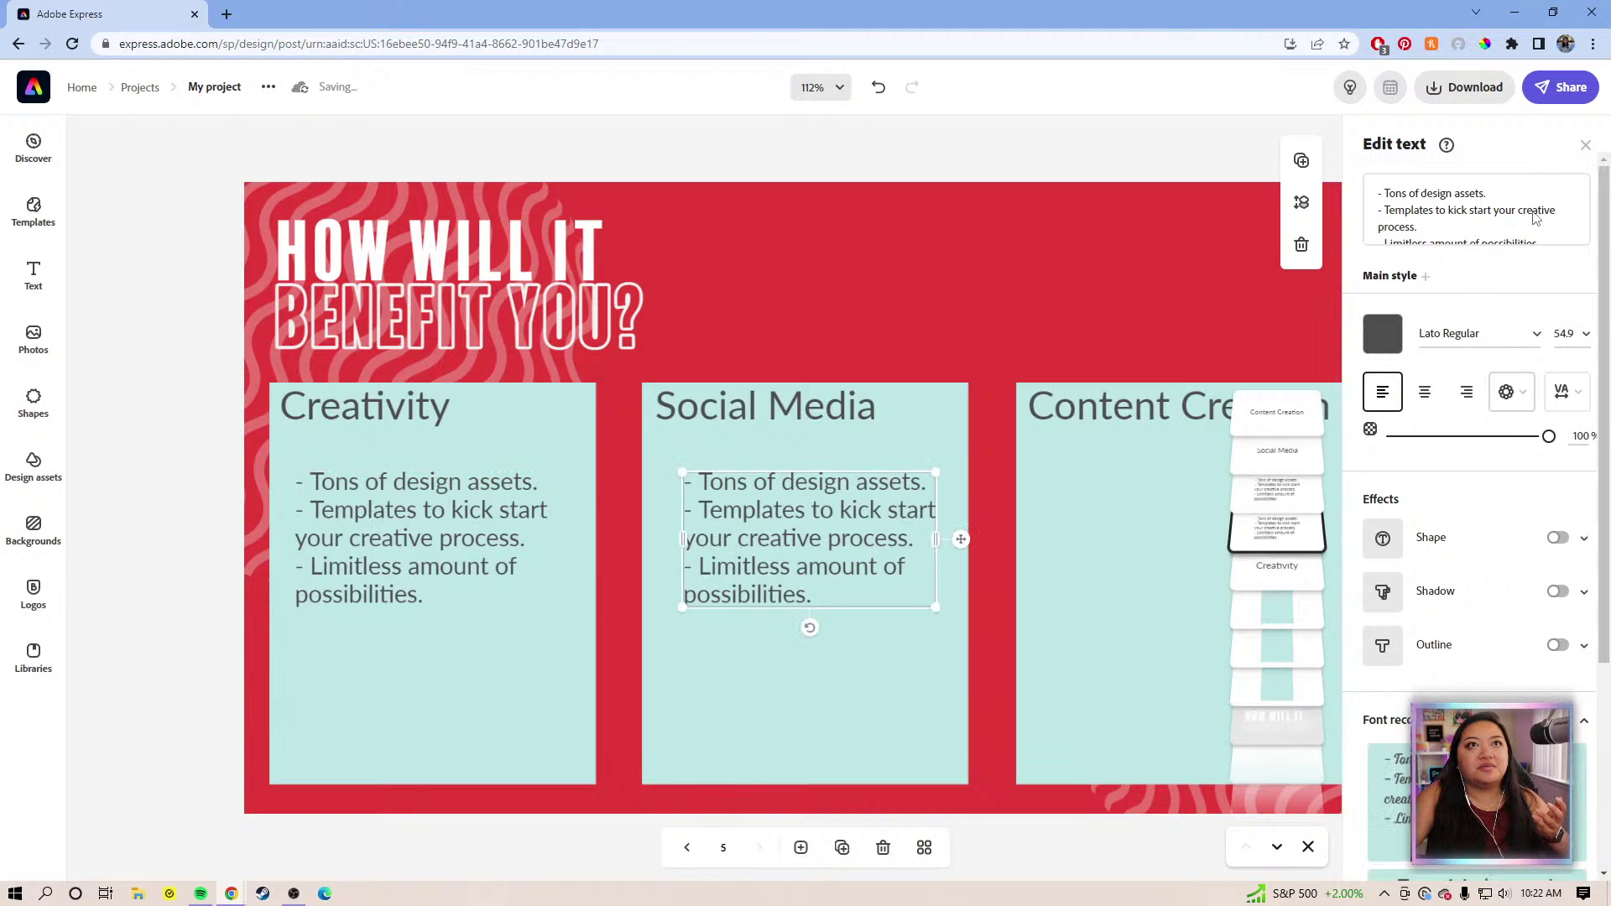
click(1535, 218)
drag(1539, 243, 1388, 194)
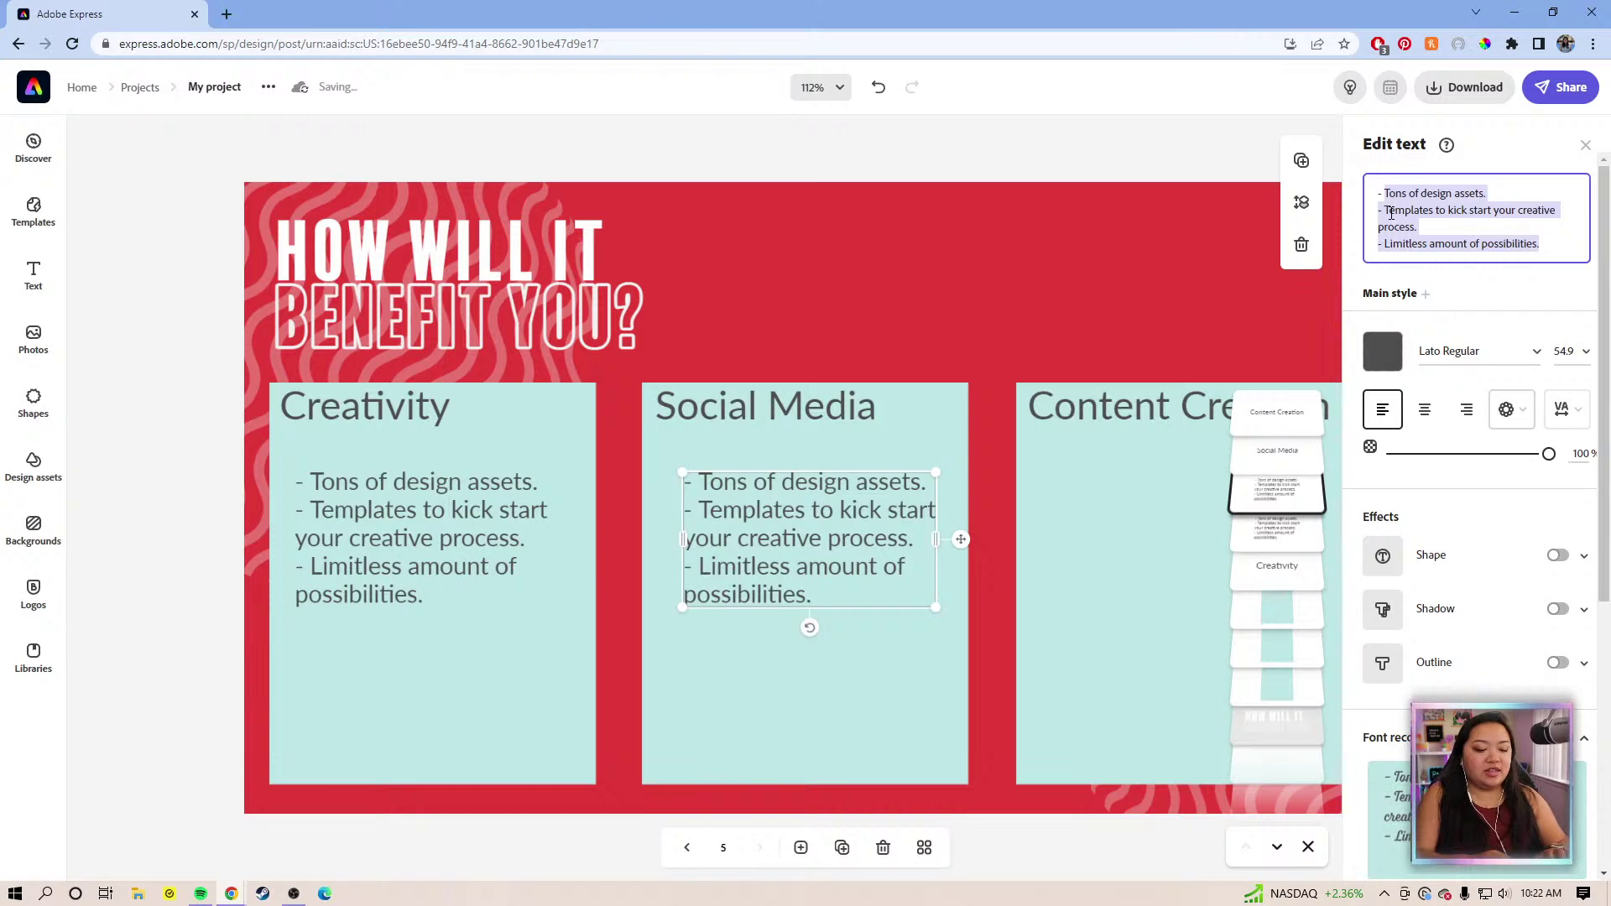
text(Schedule posts a head)
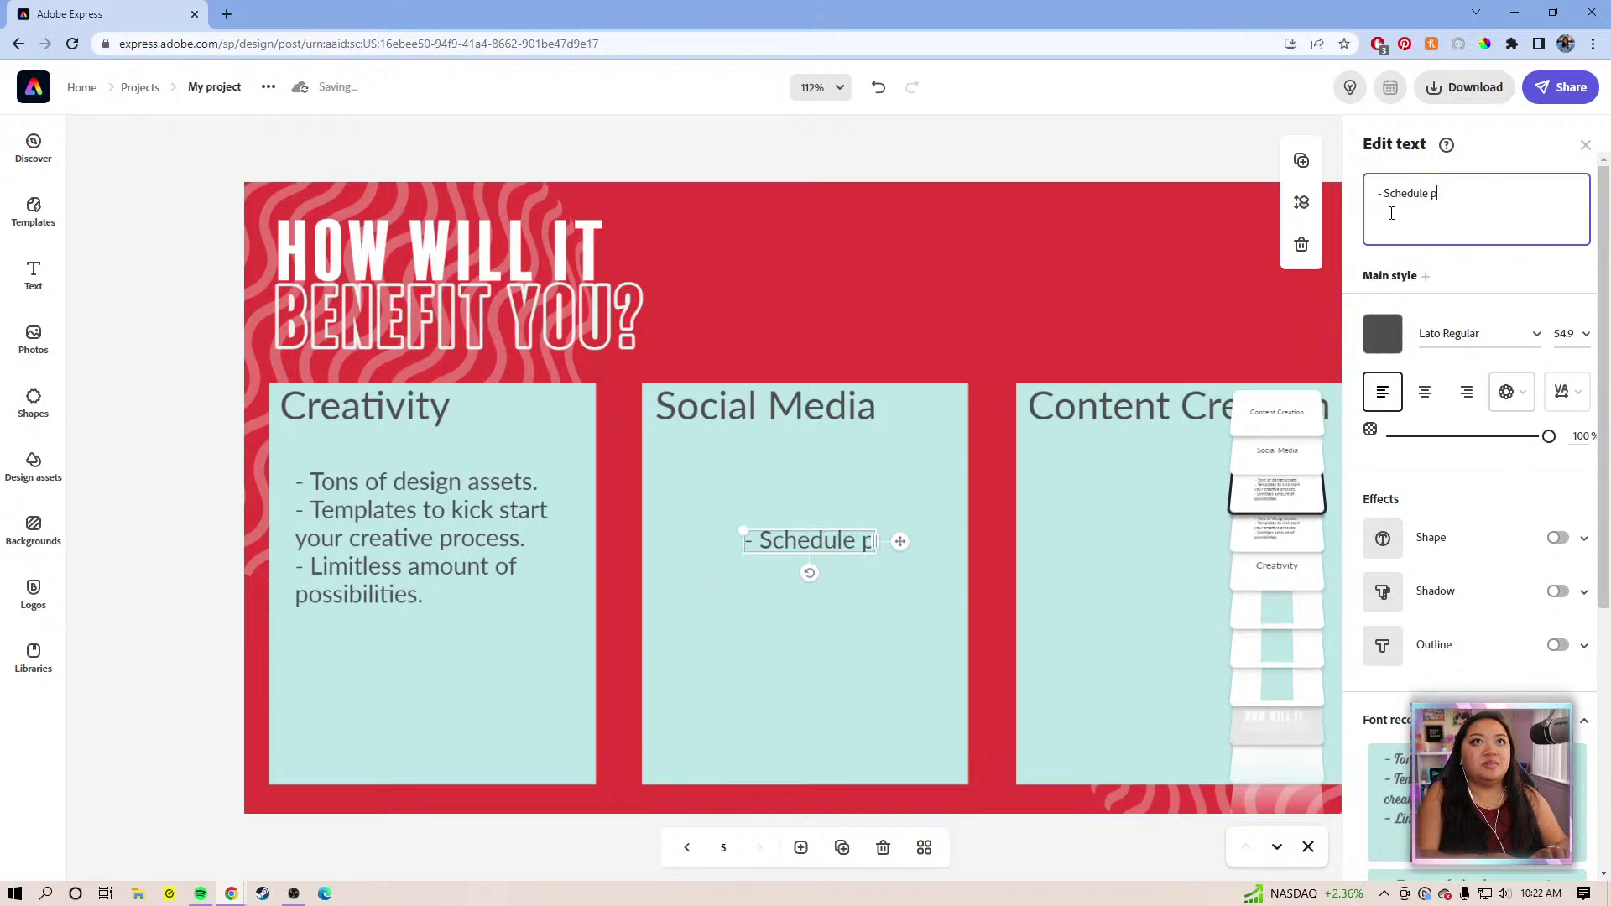
key(BackSpace)
key(BackSpace)
key(BackSpace)
key(BackSpace)
key(BackSpace)
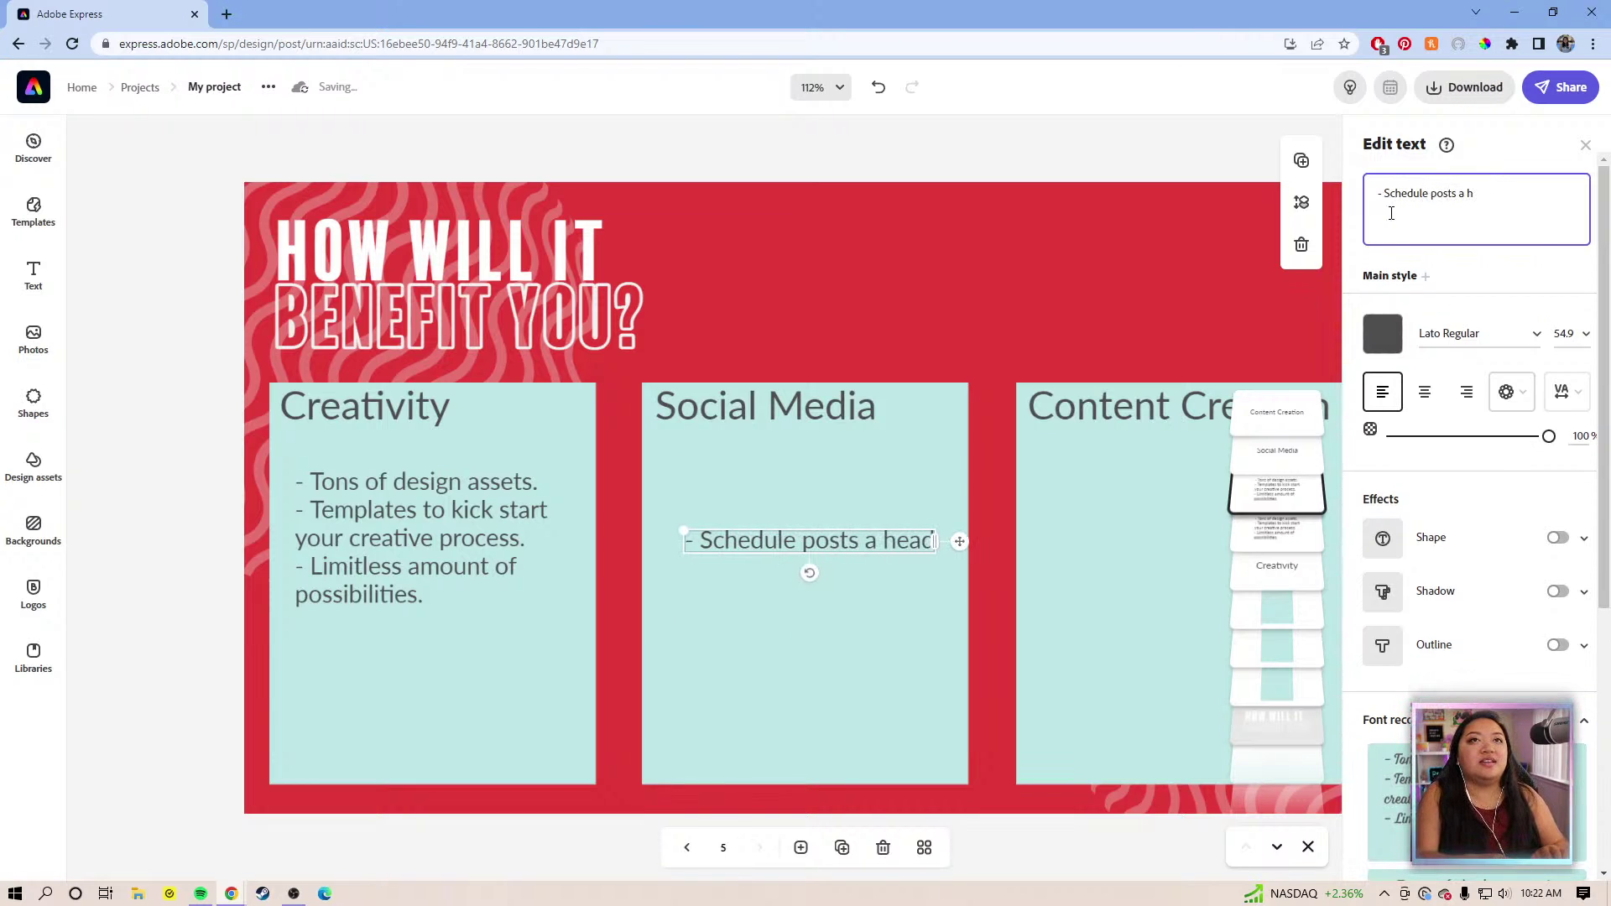
text(head of time)
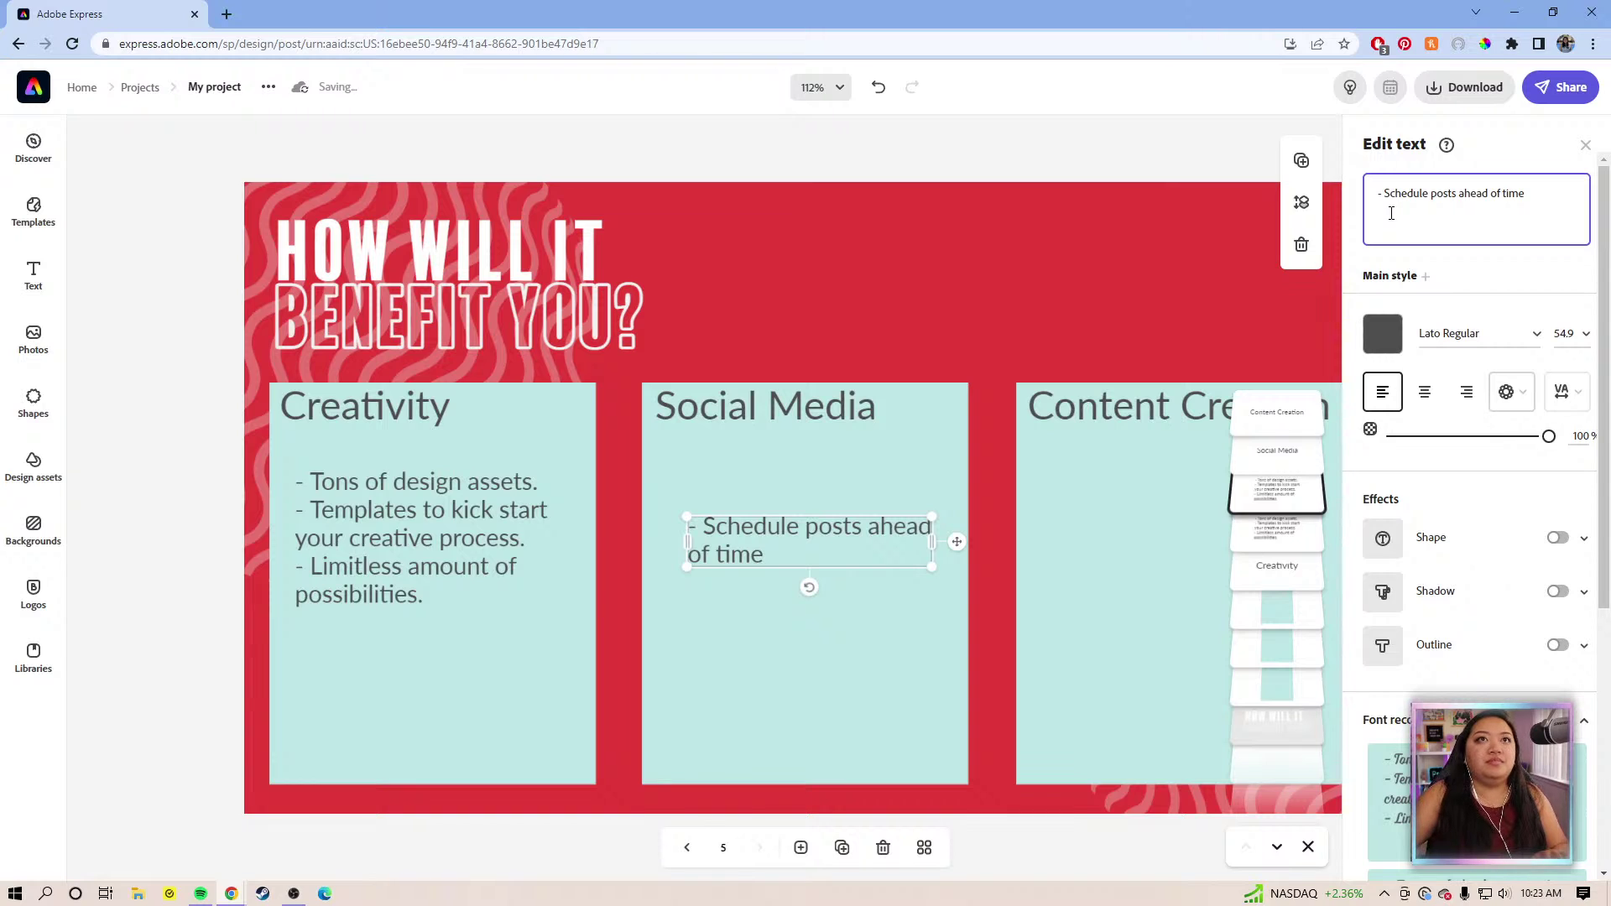
click(1430, 192)
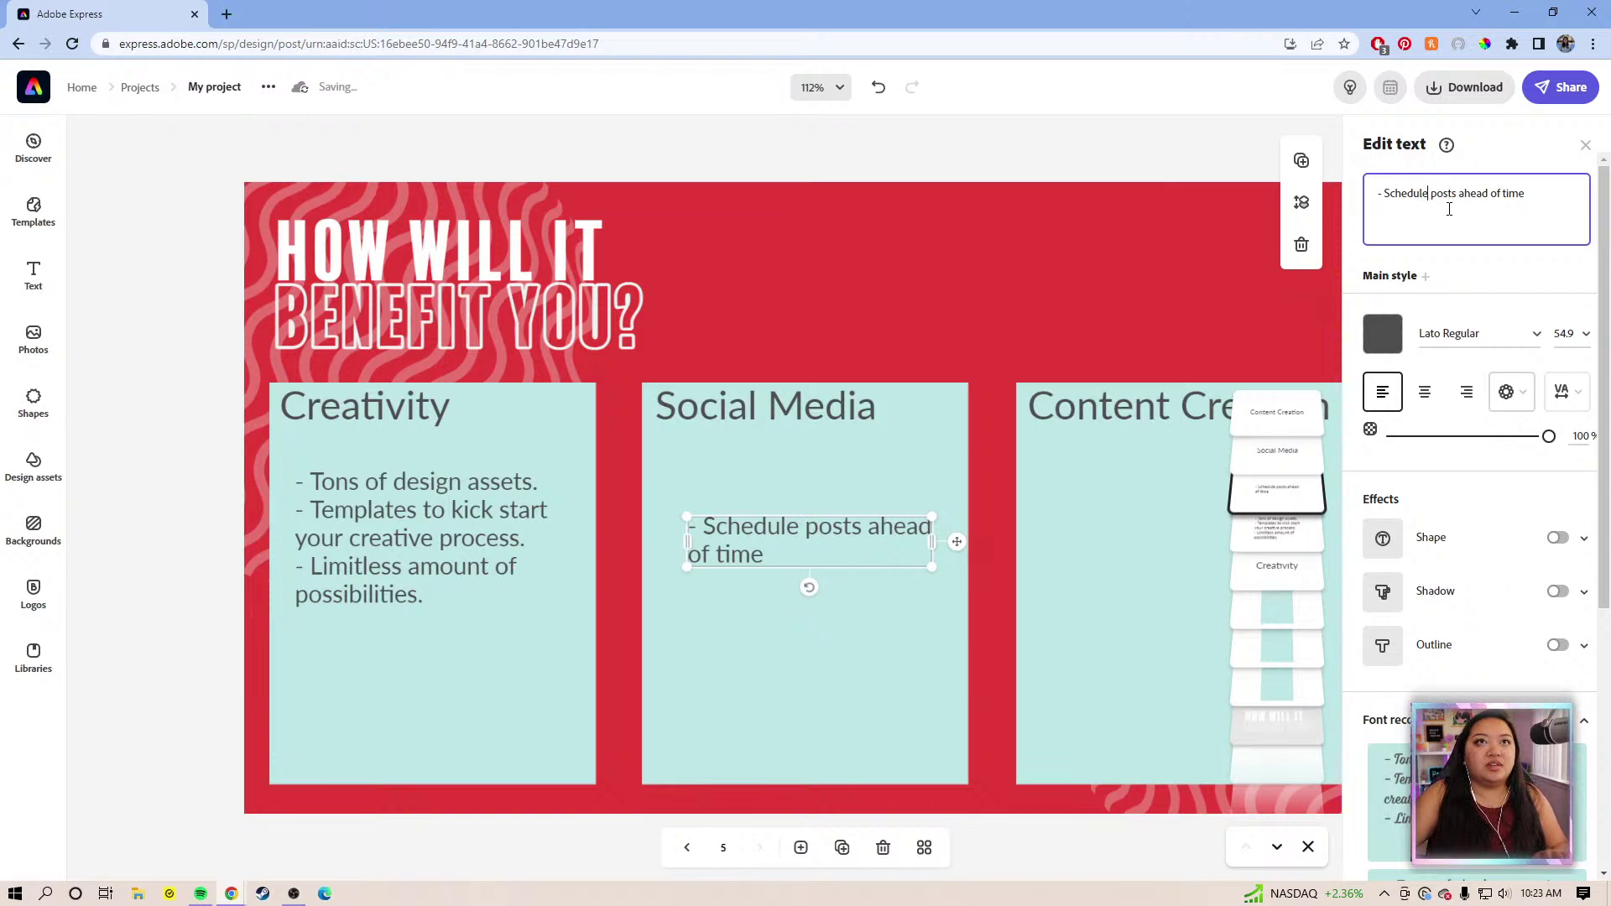
text(and plan)
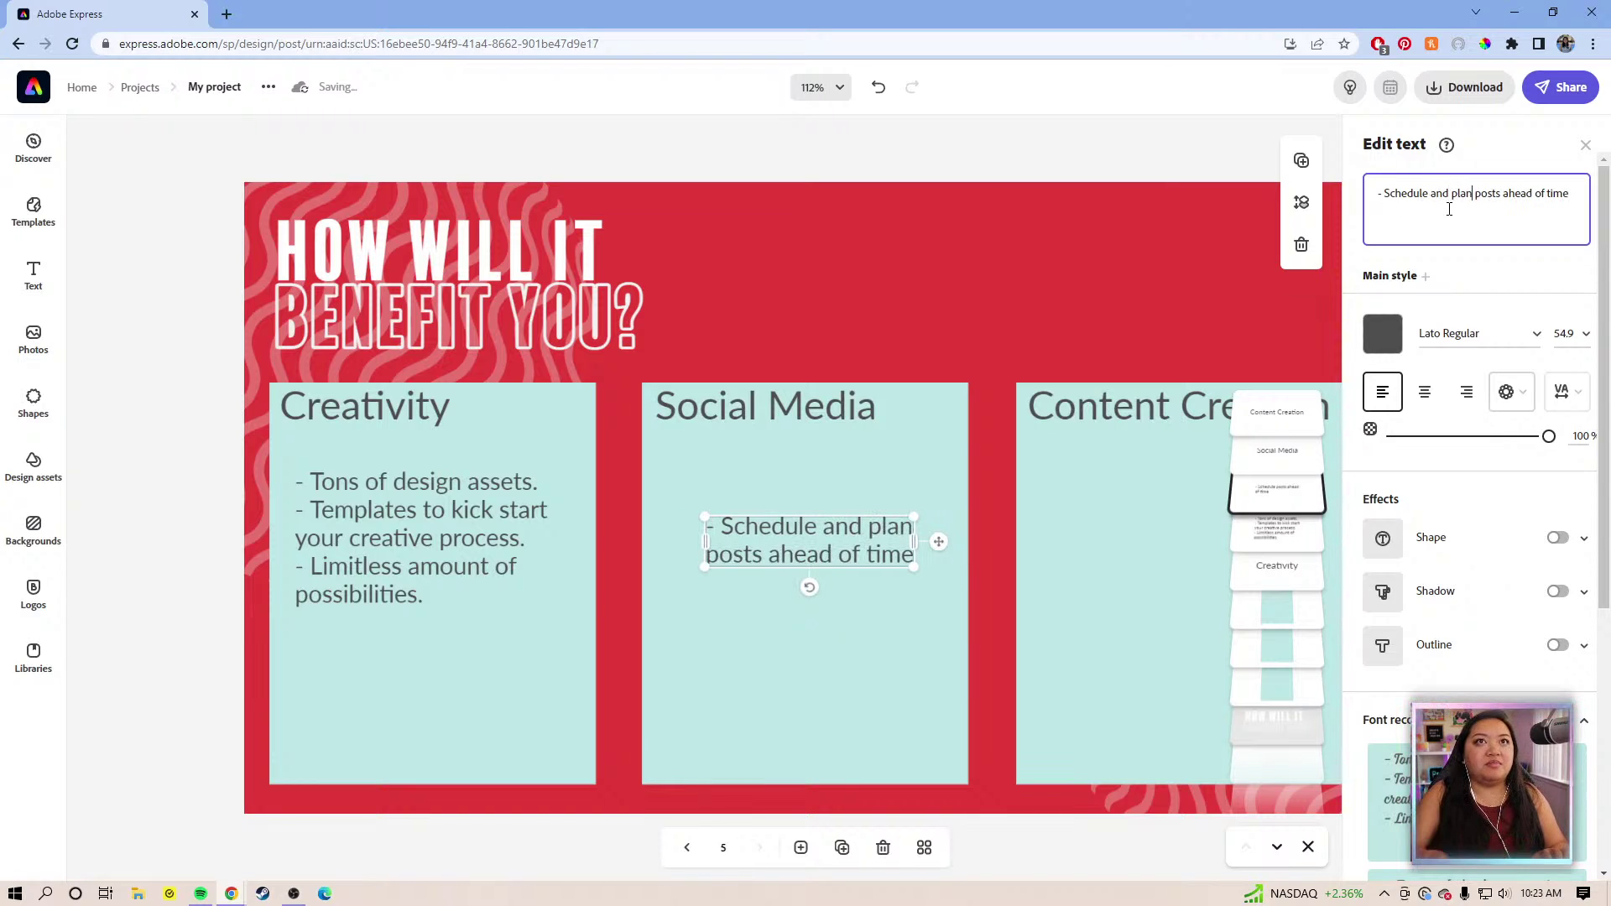
Add a second Social Media bullet reading "- Templates for social media assets." and end the first bullet with a period
click(1576, 194)
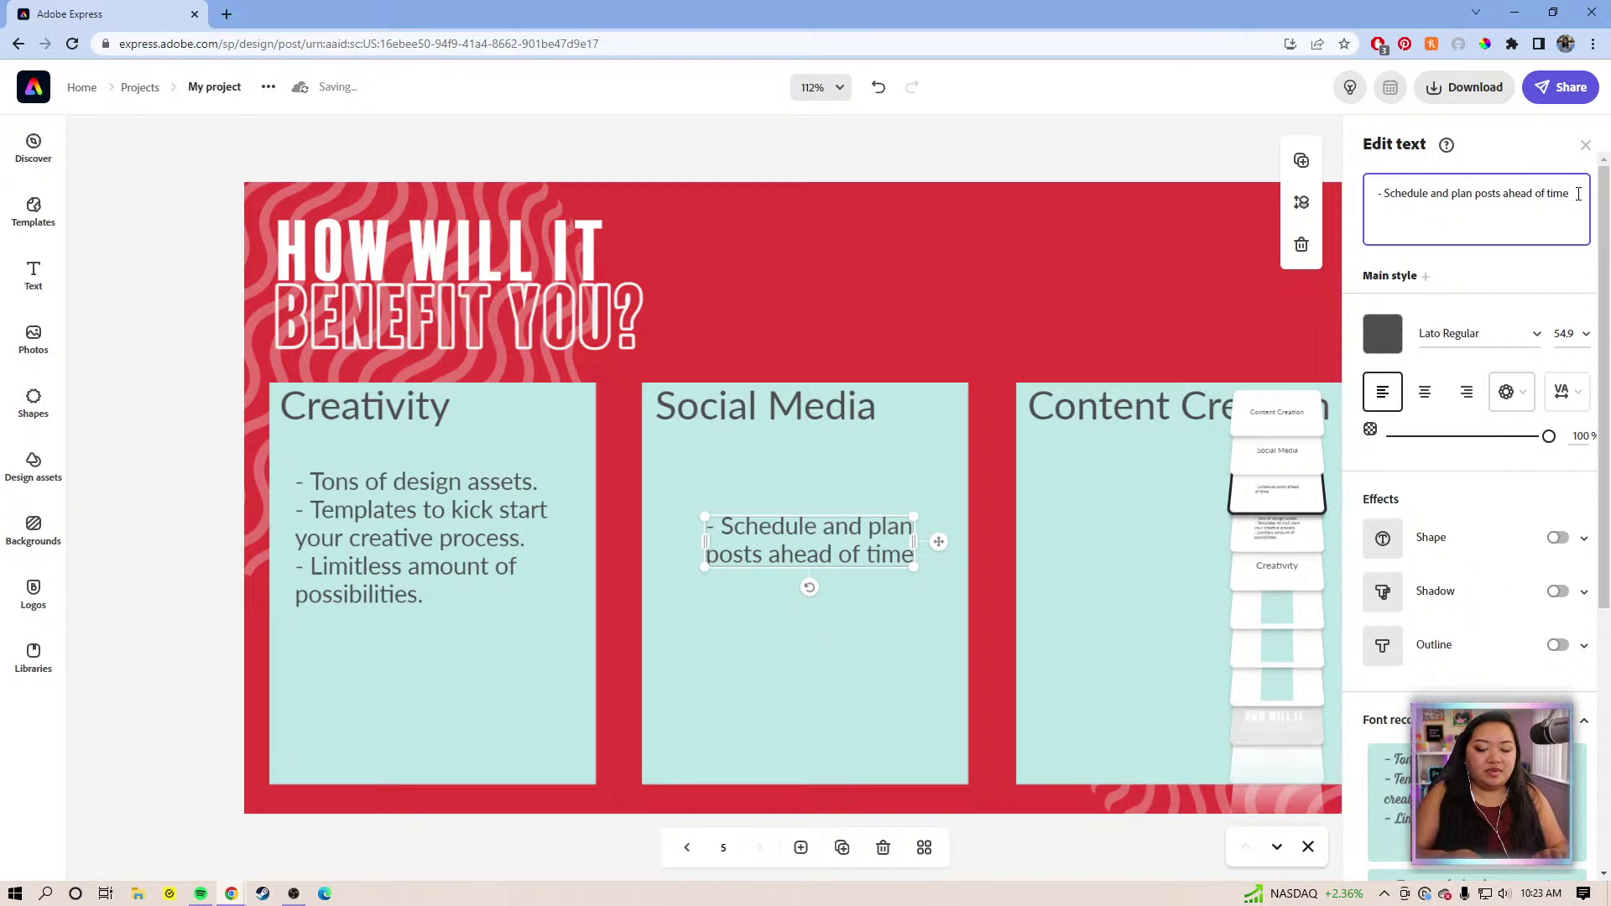
key(Return)
text(- T)
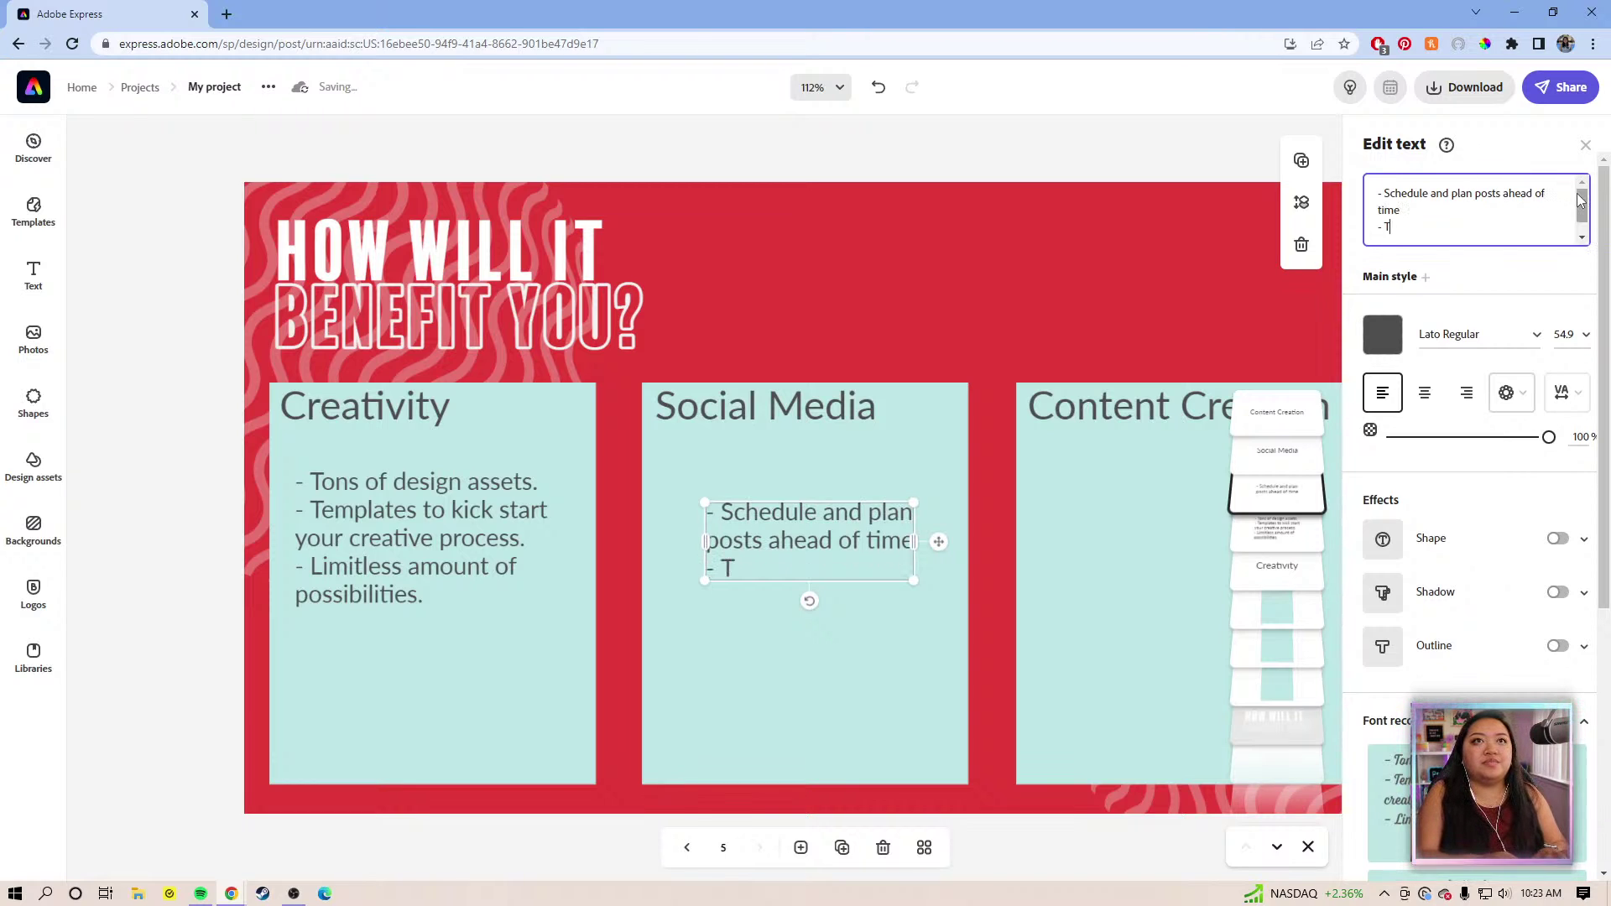
text(emplates for social)
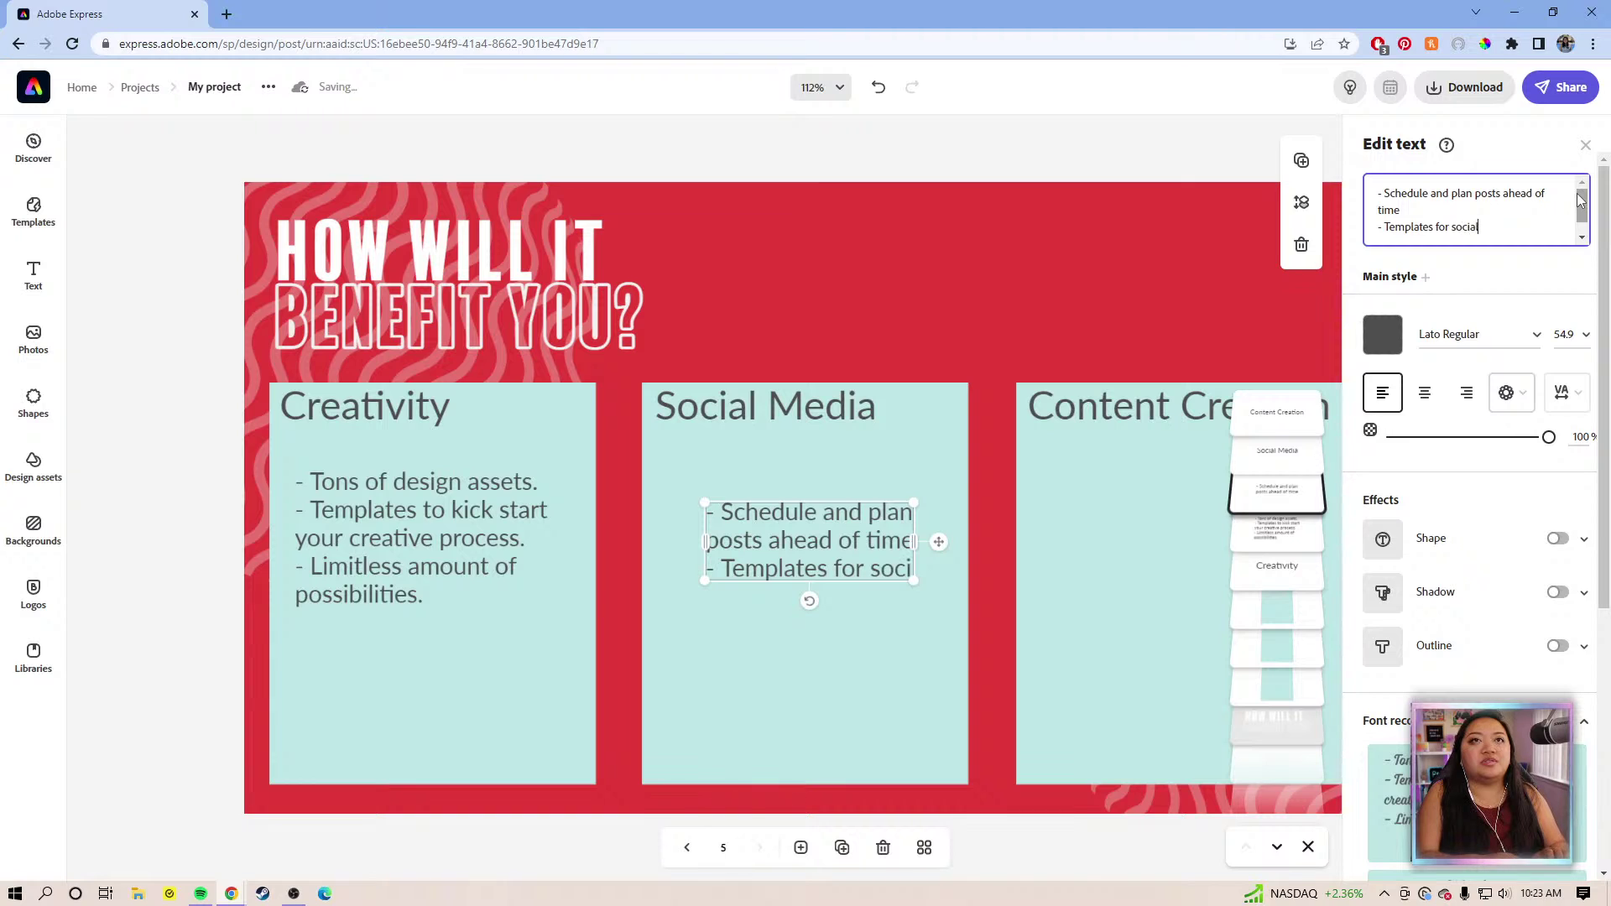
text( media assets)
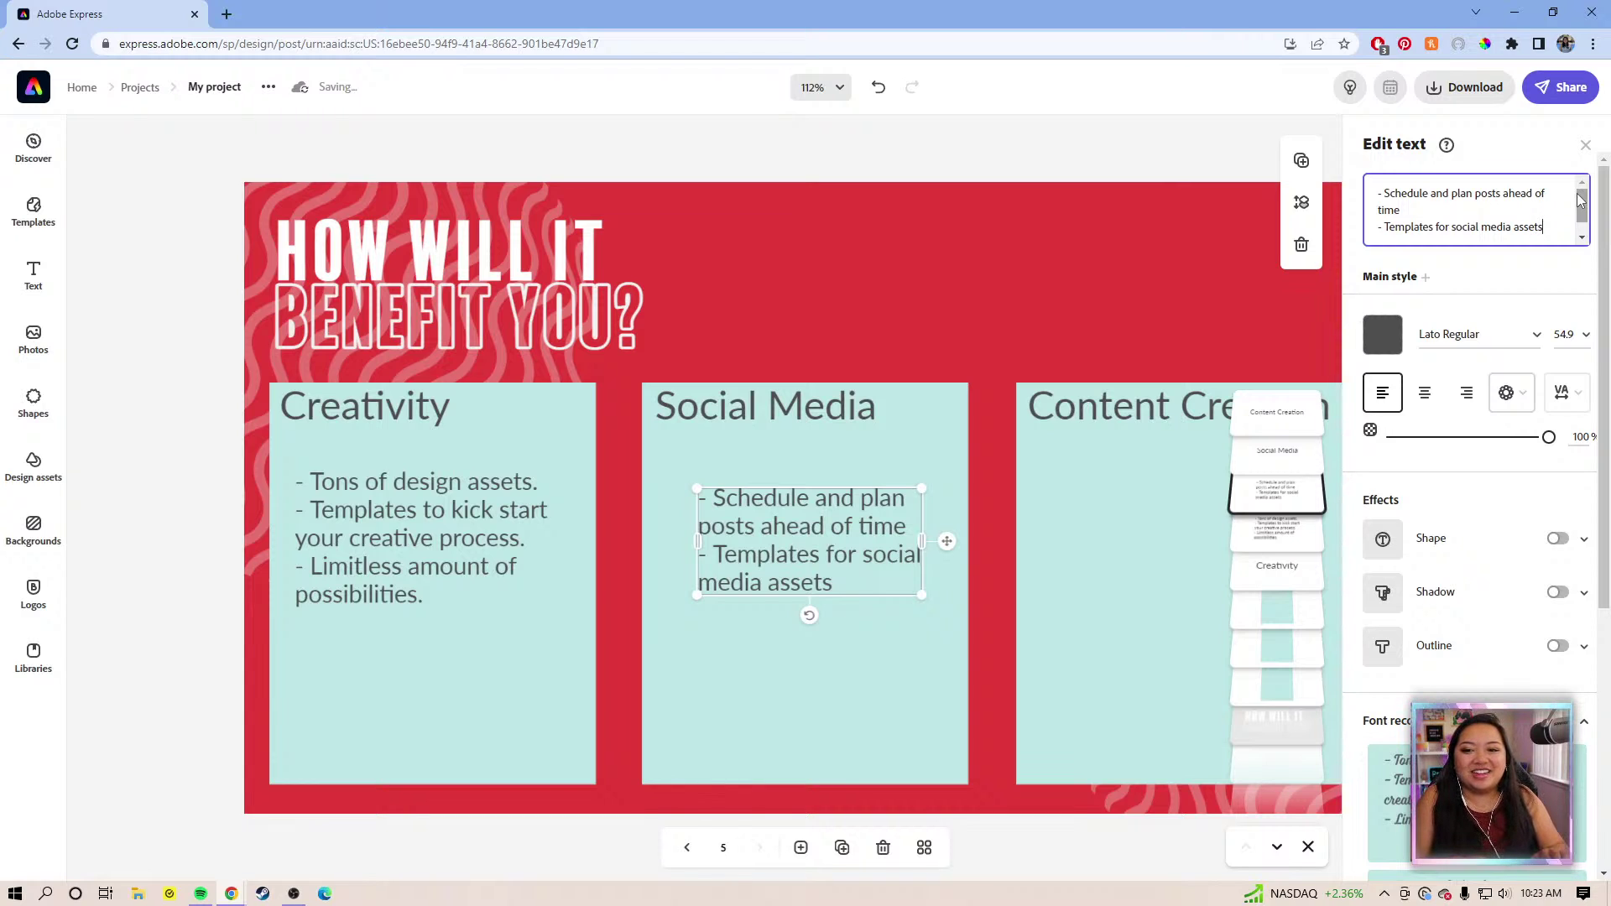
text(.)
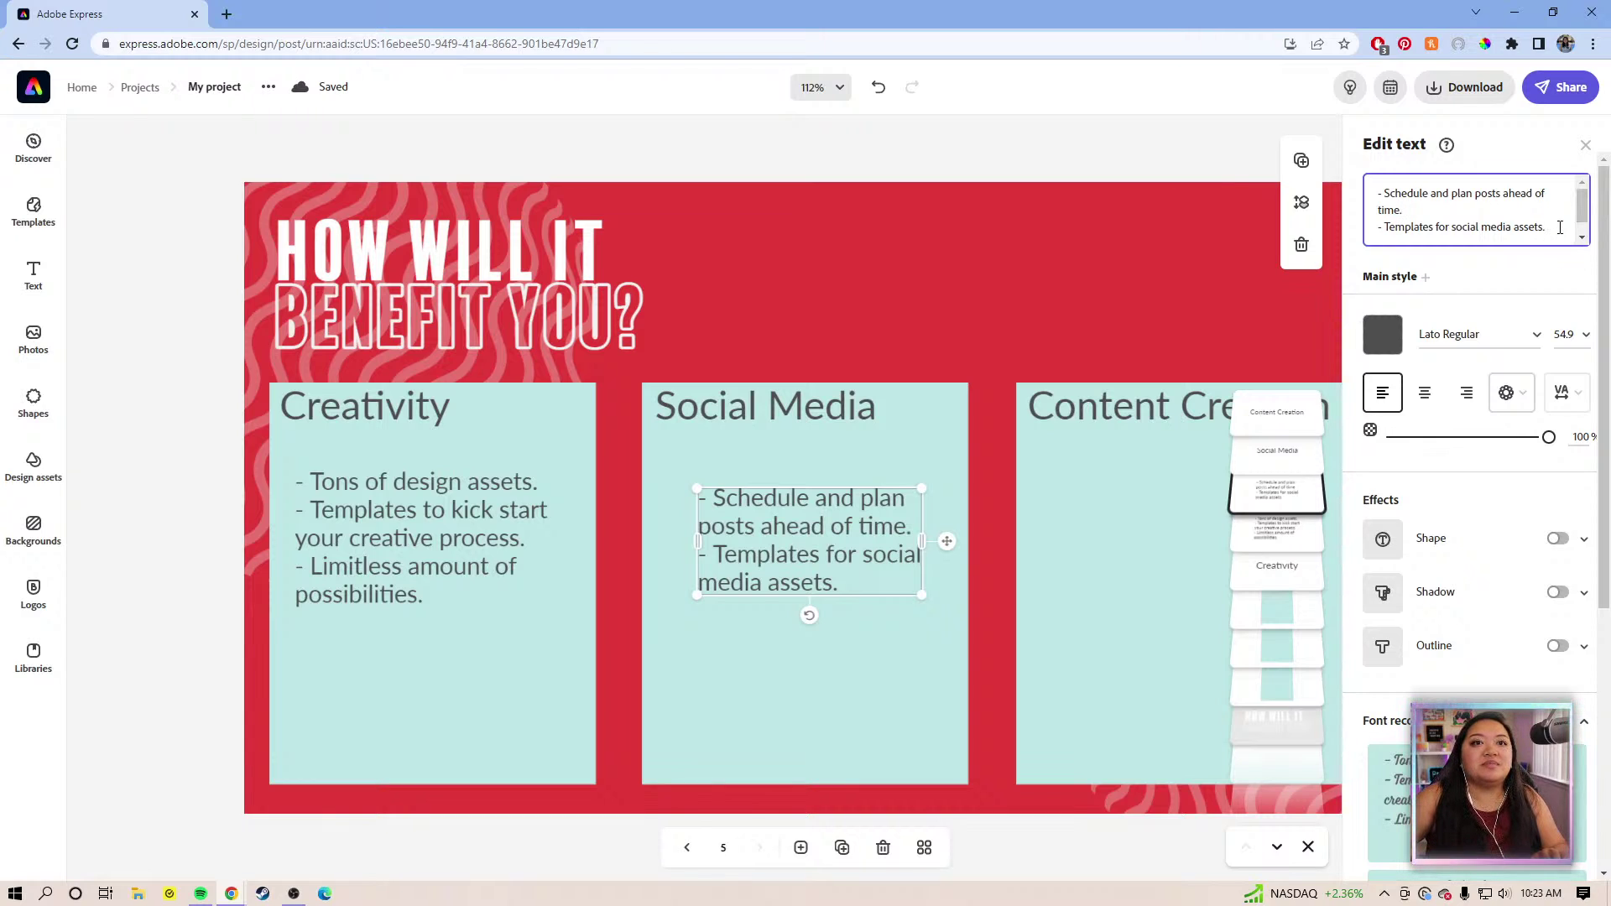
key(Return)
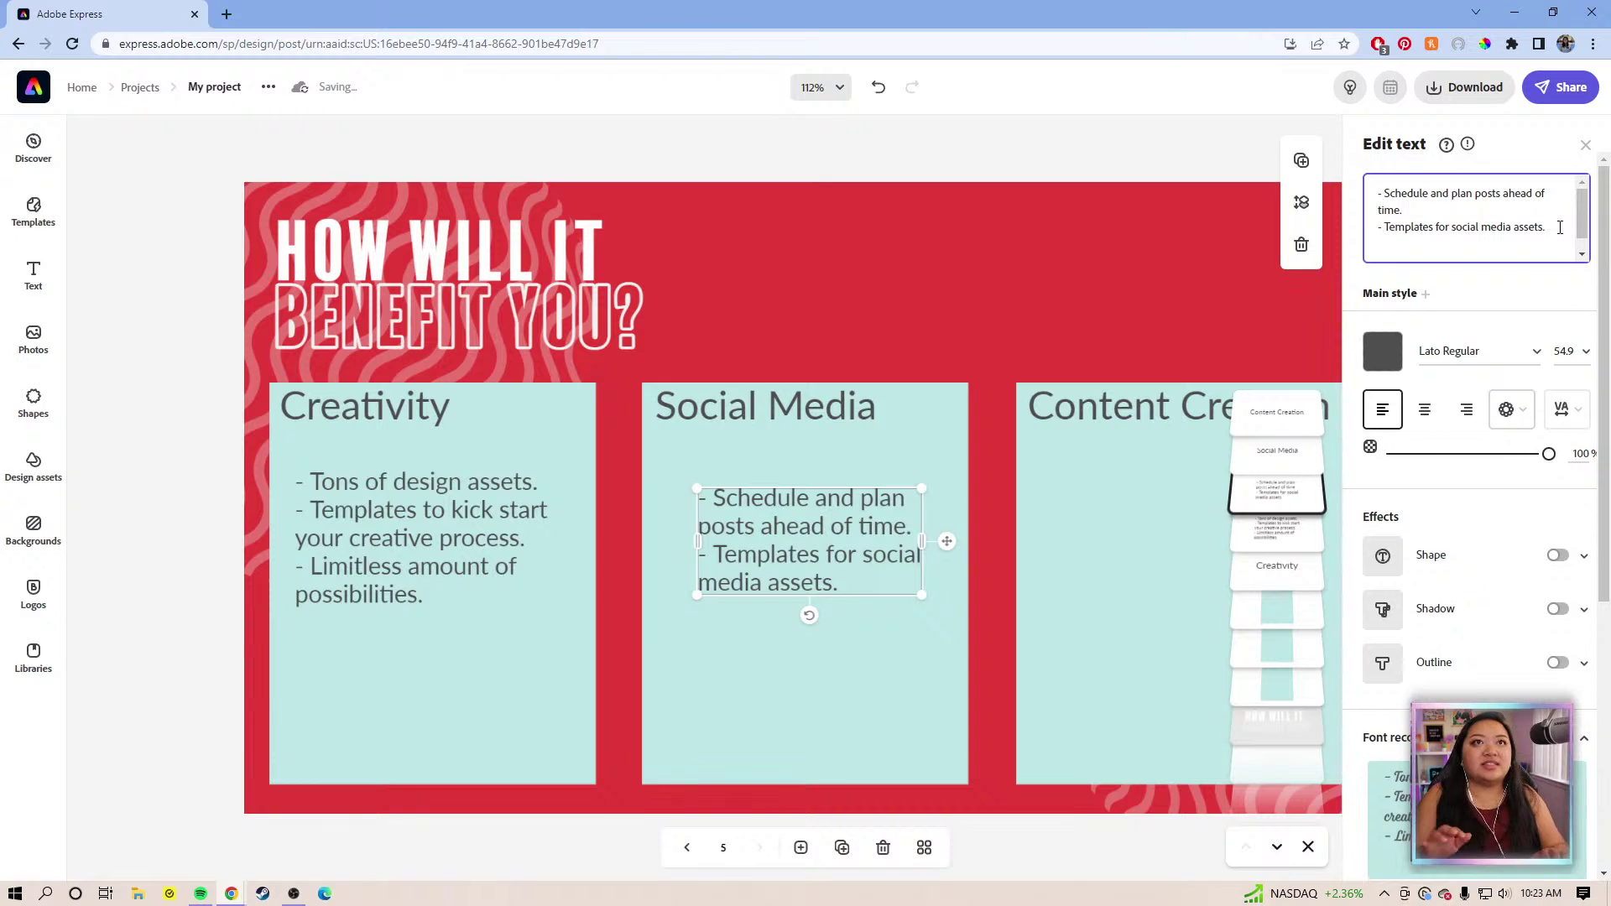
text(-)
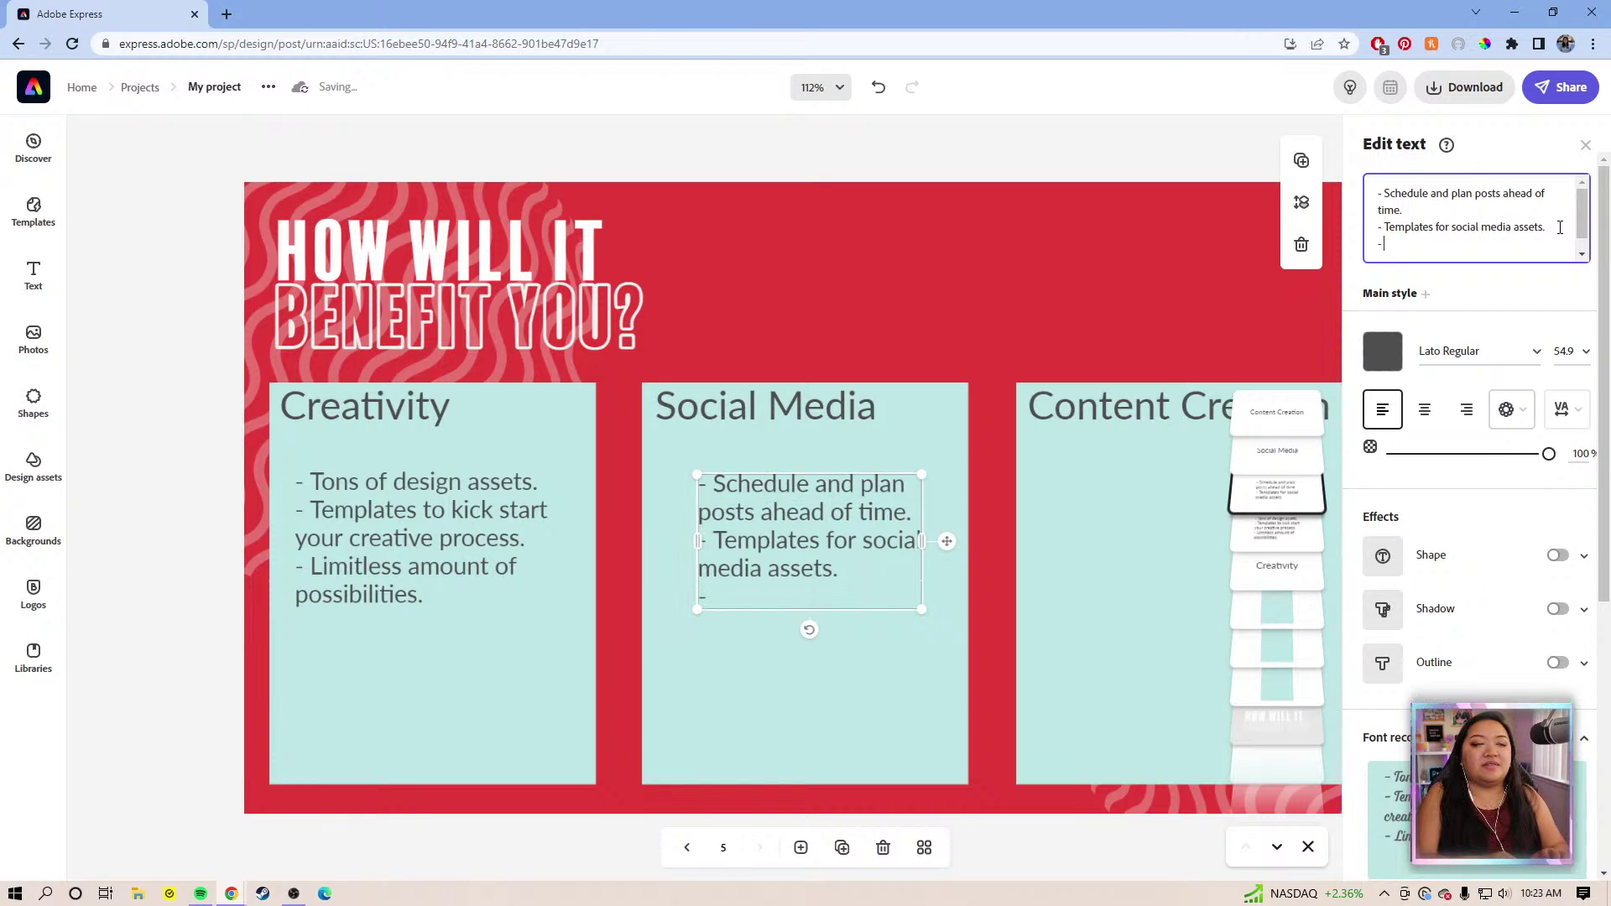
key(BackSpace)
key(BackSpace)
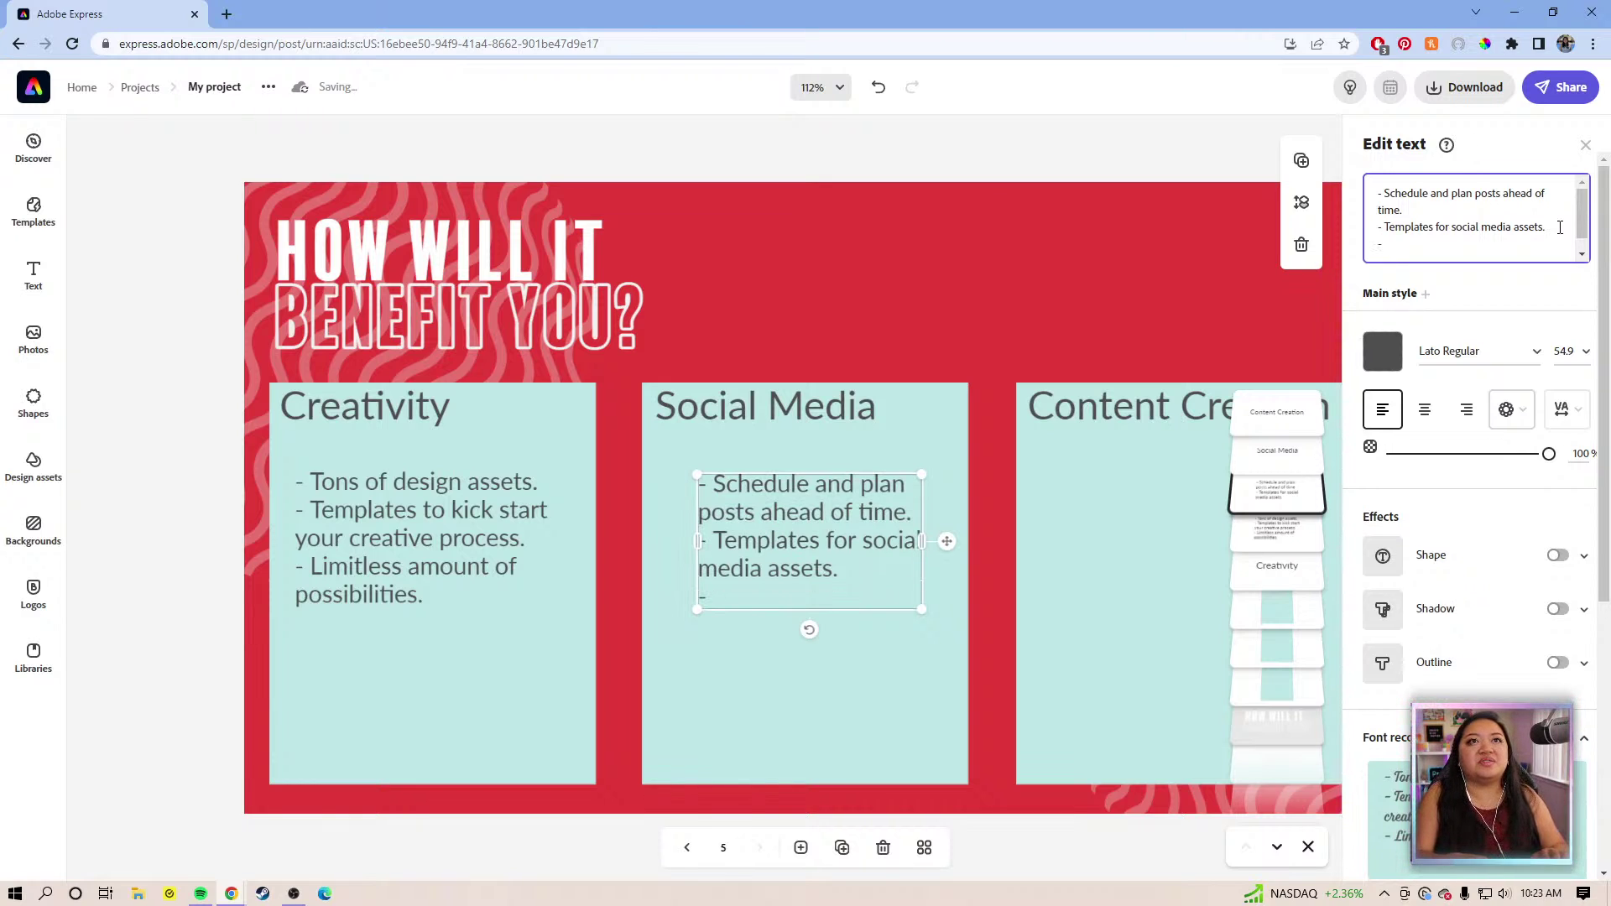
key(BackSpace)
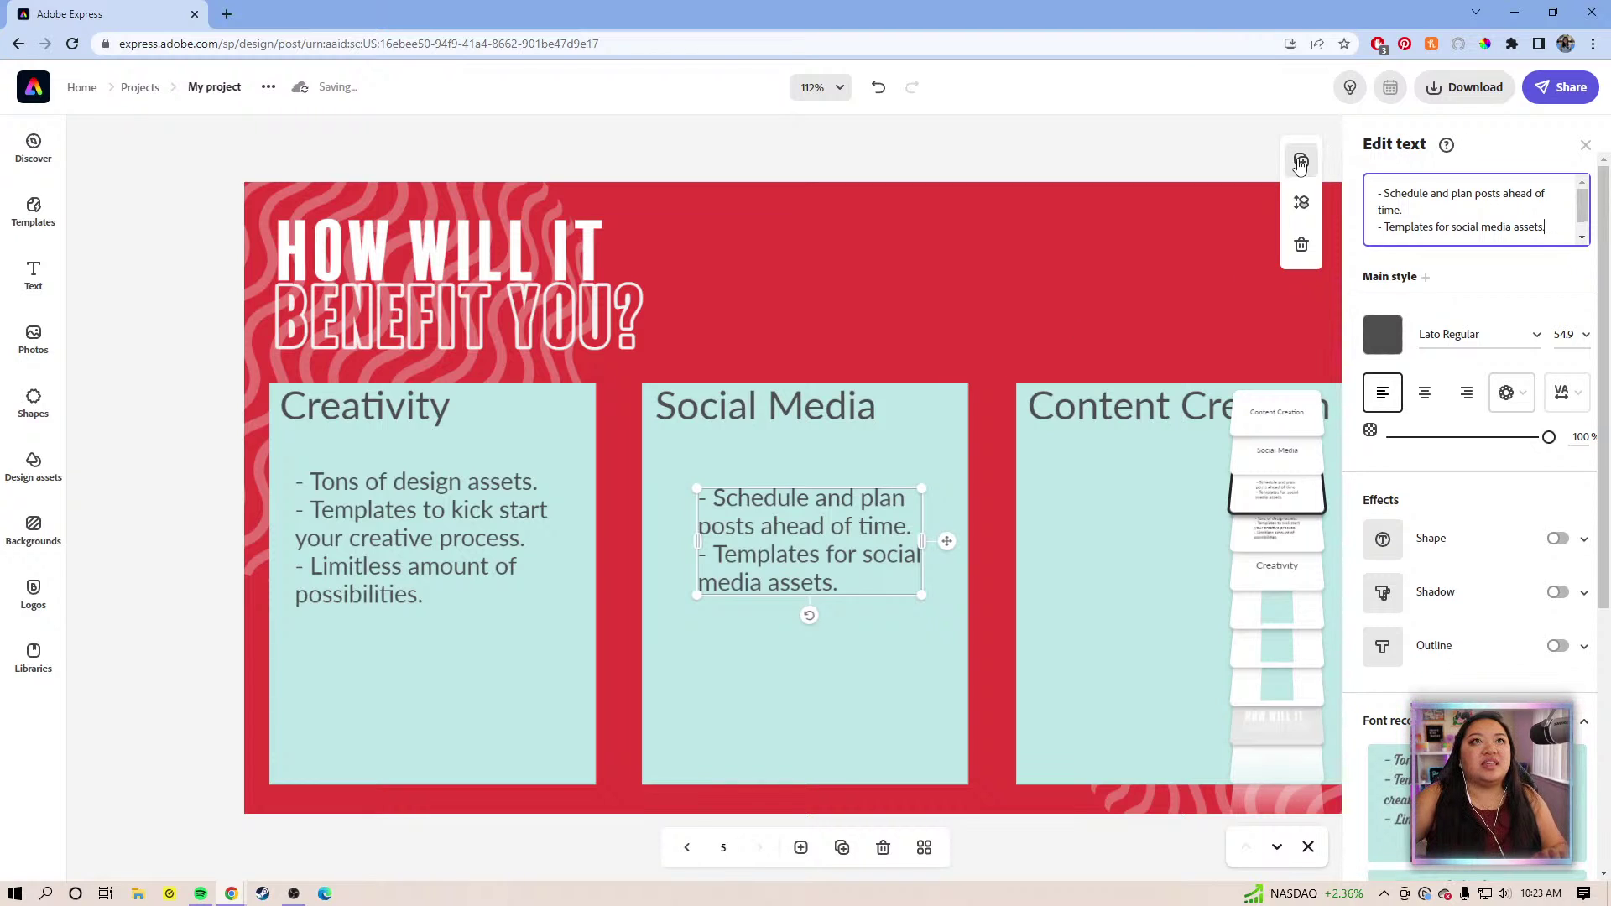
Duplicate the Social Media bullet text into the Content Creation box and raise the original level with the Creativity bullets
click(1301, 160)
drag(831, 549, 1125, 529)
click(768, 518)
drag(764, 501, 758, 484)
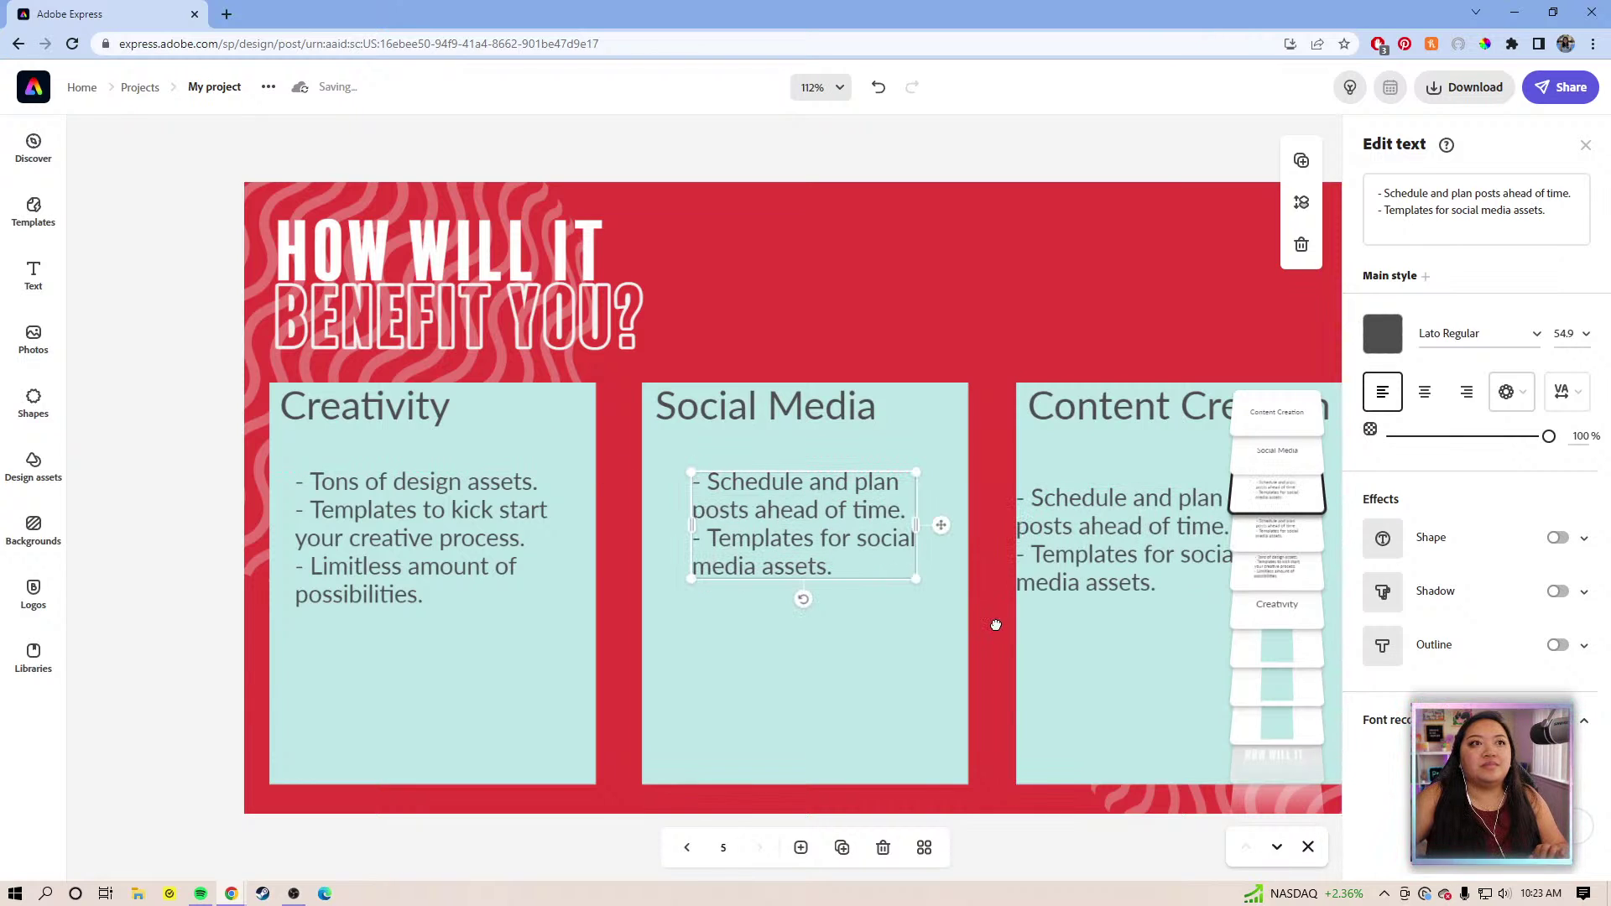
scroll(998, 622, right, 3)
click(962, 538)
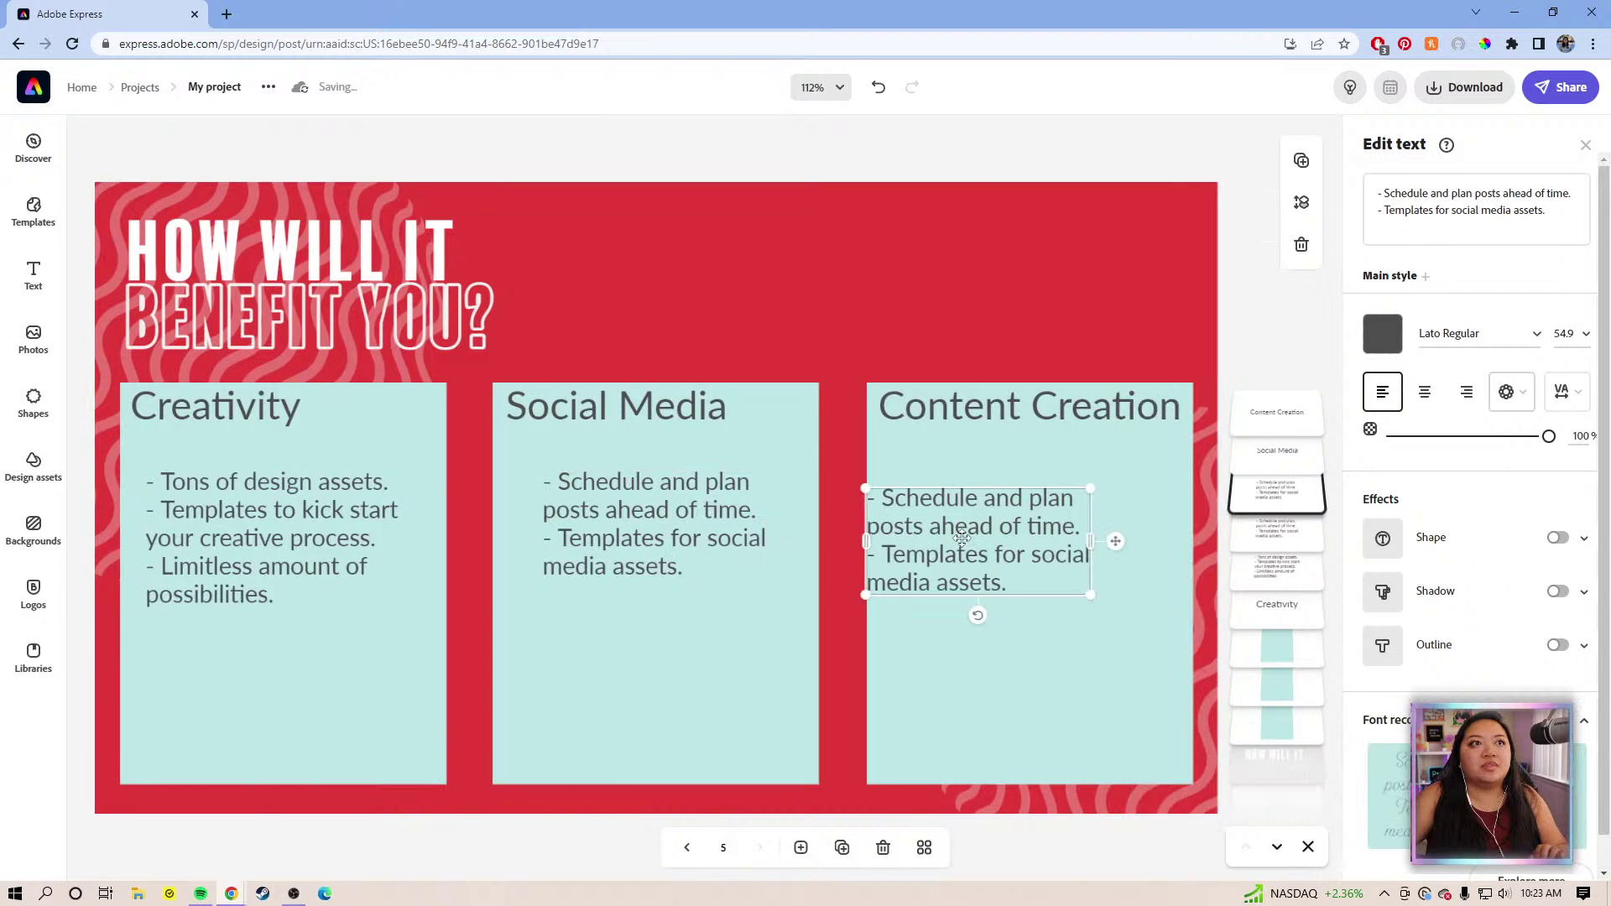